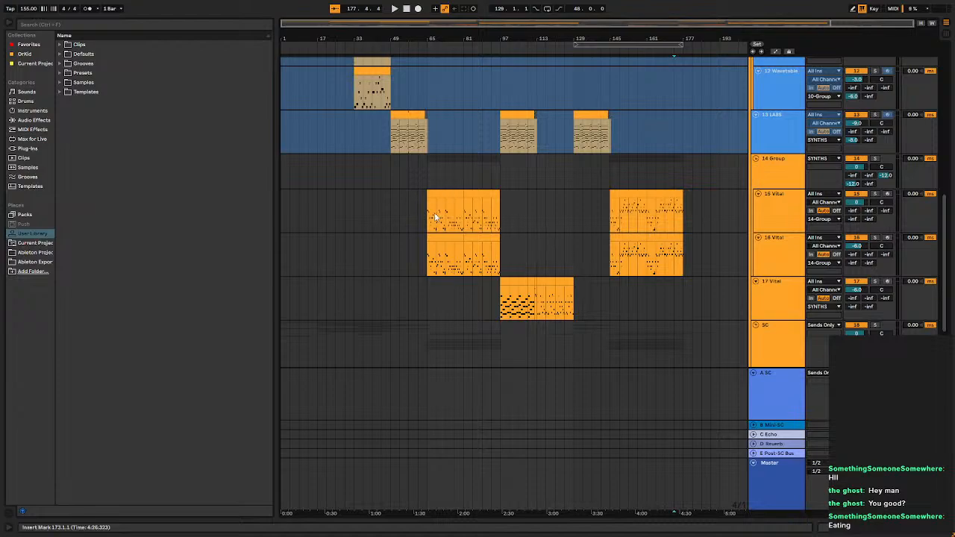
Place the insert marker at bar 65 on the 15 Vital track and review the clips across the synth tracks.
left_click(428, 215)
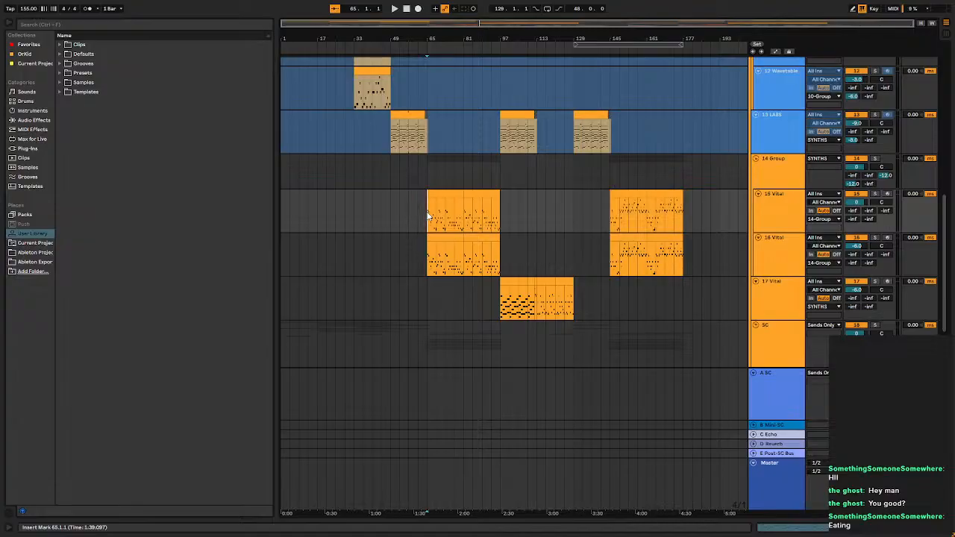
scroll(427, 217, "up", 2)
scroll(428, 217, "down", 2)
scroll(428, 217, "up", 3)
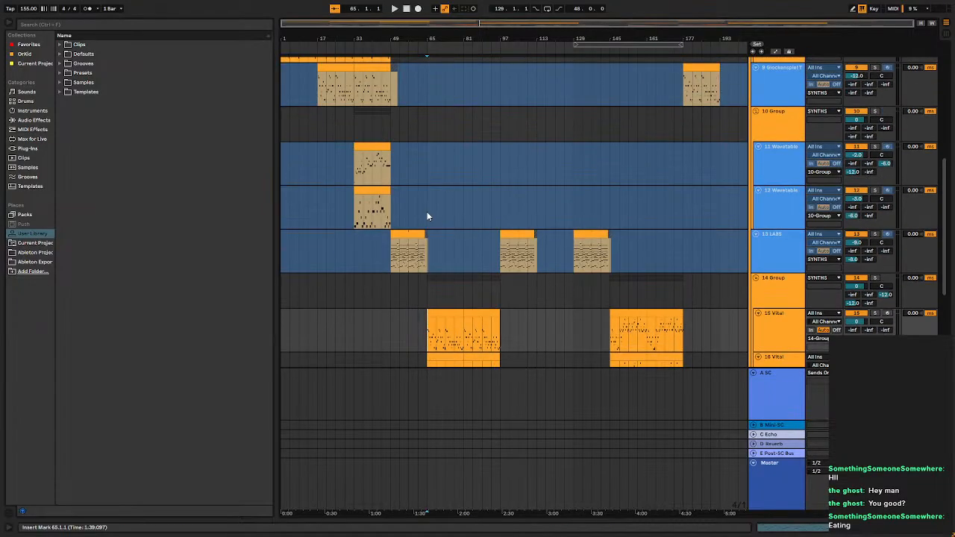
scroll(428, 216, "up", 6)
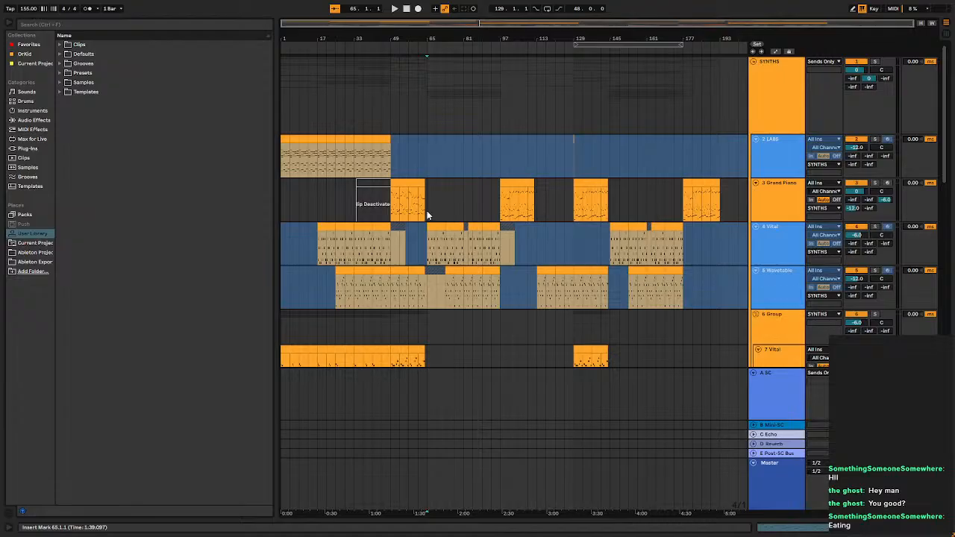
scroll(428, 216, "down", 3)
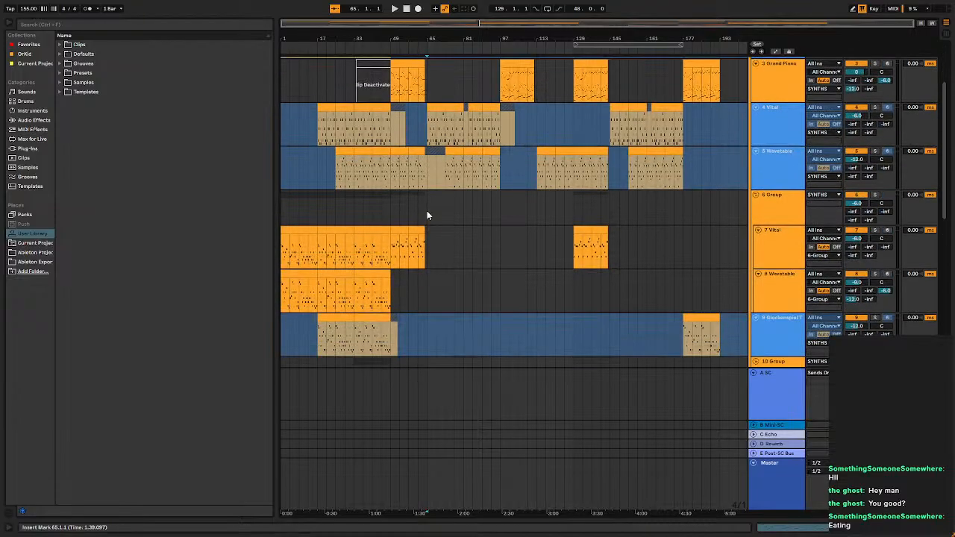
scroll(427, 216, "down", 1)
scroll(427, 216, "up", 3)
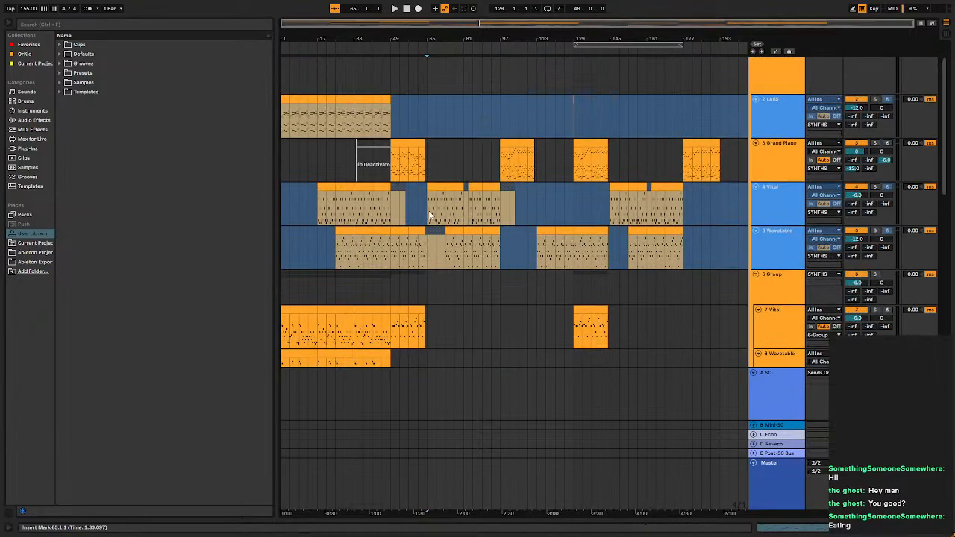
scroll(429, 215, "down", 2)
scroll(437, 206, "down", 7)
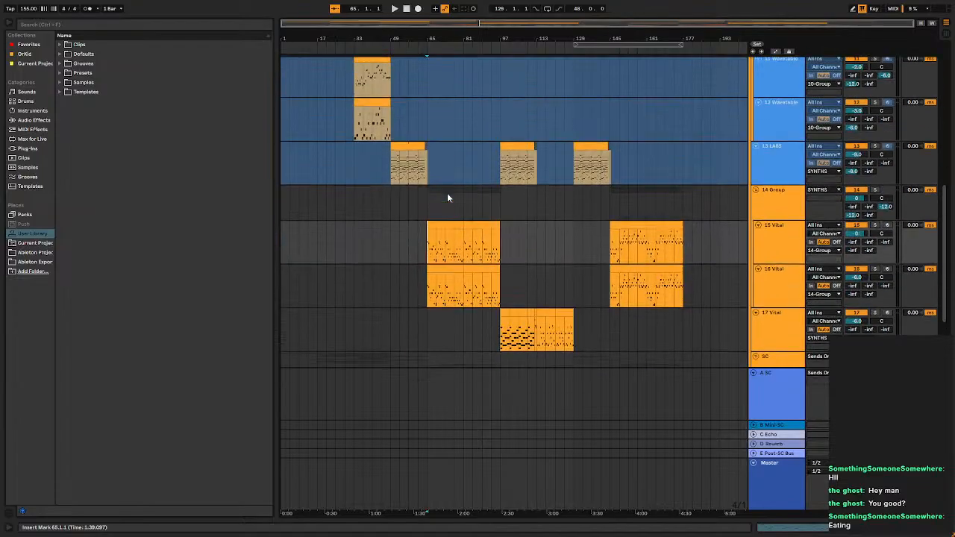
scroll(447, 196, "up", 7)
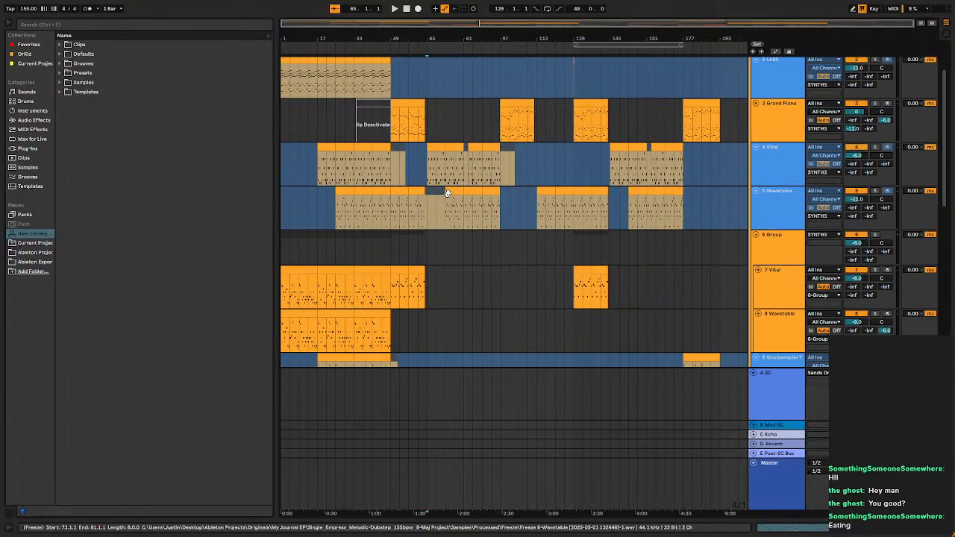
scroll(448, 193, "up", 2)
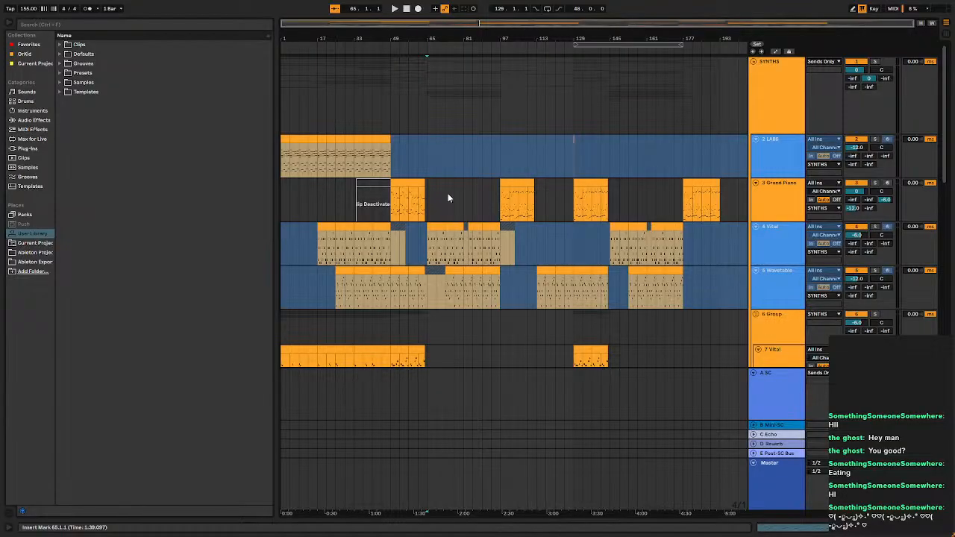
Compare the clip layout from the Grand Piano track down to the SC group across the whole arrangement.
scroll(448, 196, "down", 4)
scroll(448, 195, "down", 3)
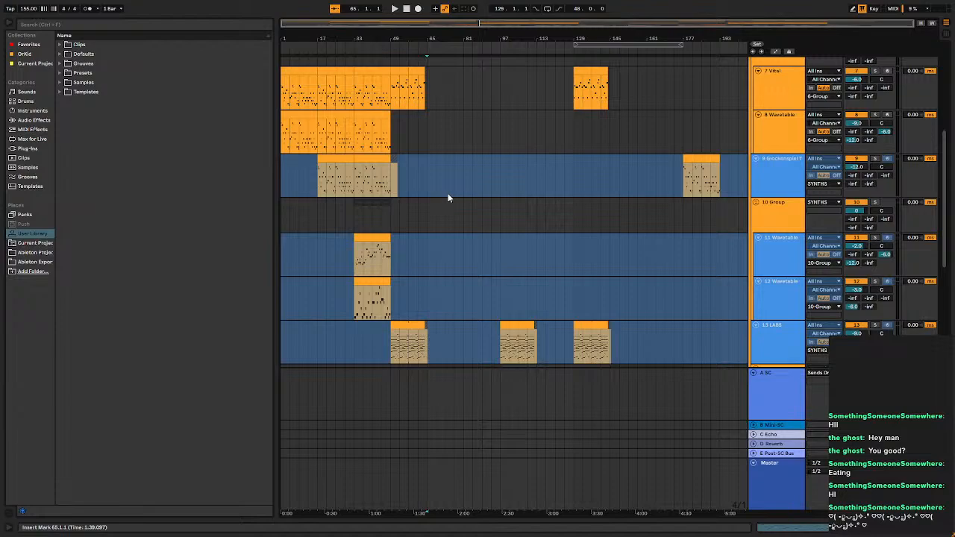
scroll(447, 208, "up", 5)
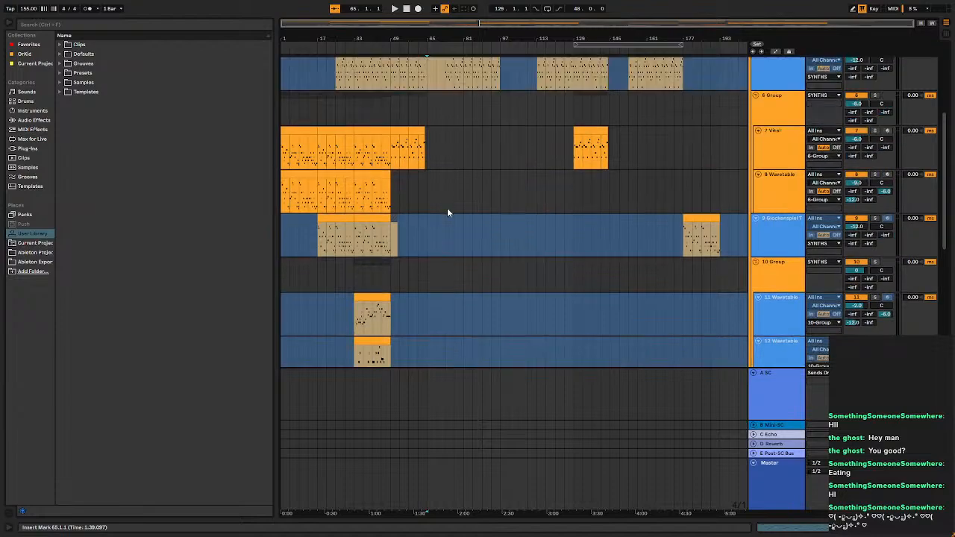
scroll(449, 207, "down", 10)
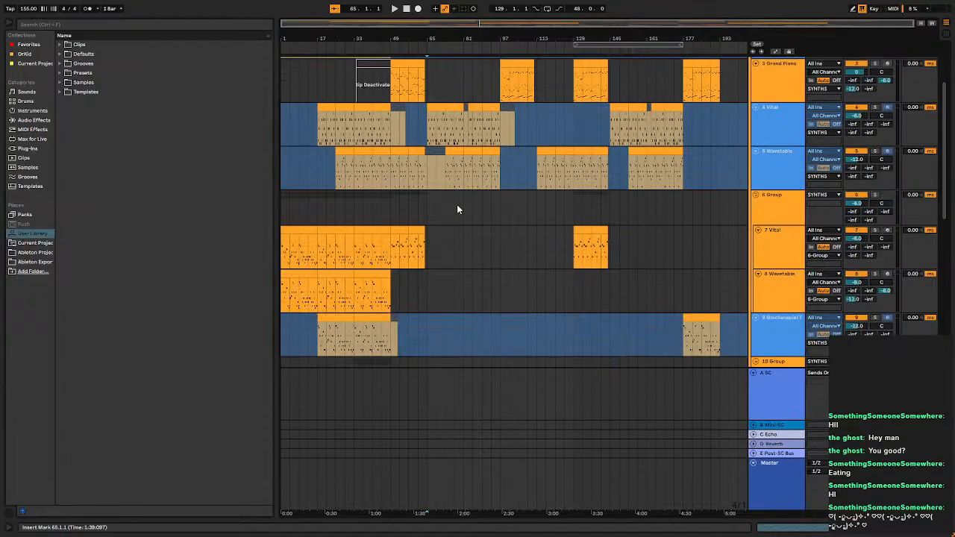
scroll(458, 201, "down", 3)
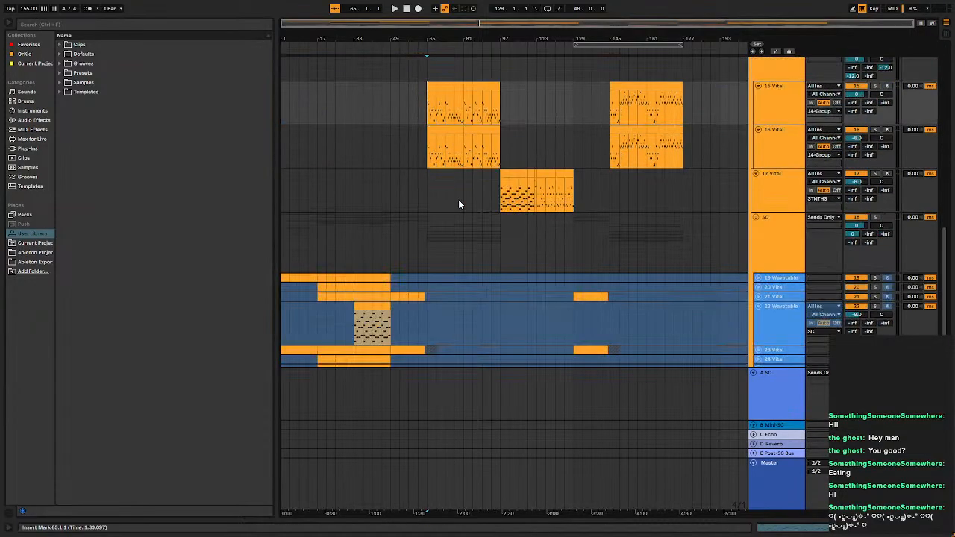
scroll(458, 201, "up", 3)
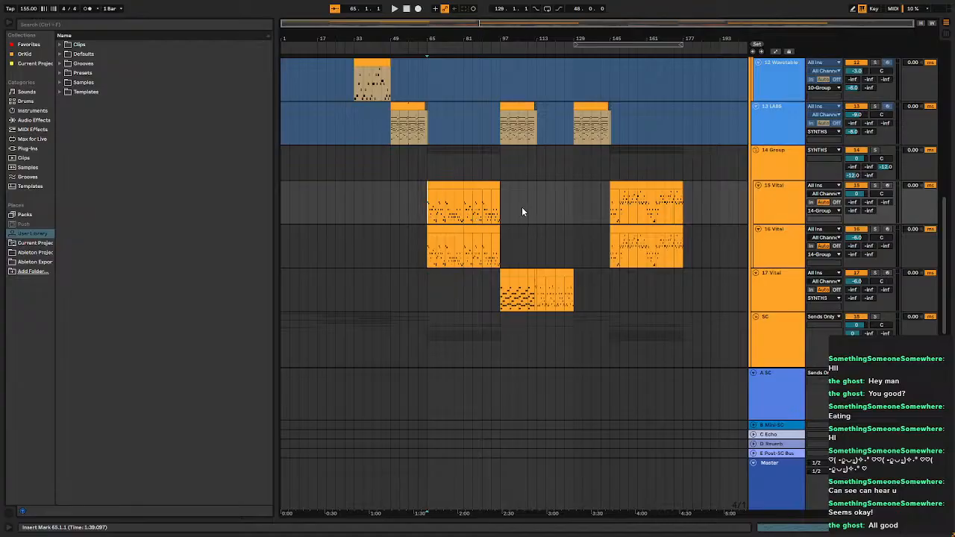
scroll(501, 197, "up", 8)
scroll(501, 198, "up", 5)
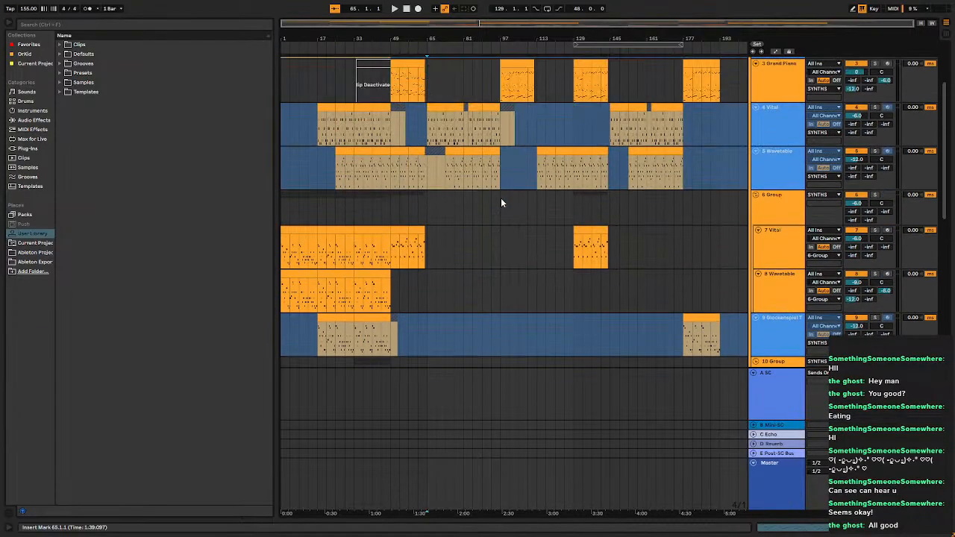
scroll(501, 197, "down", 7)
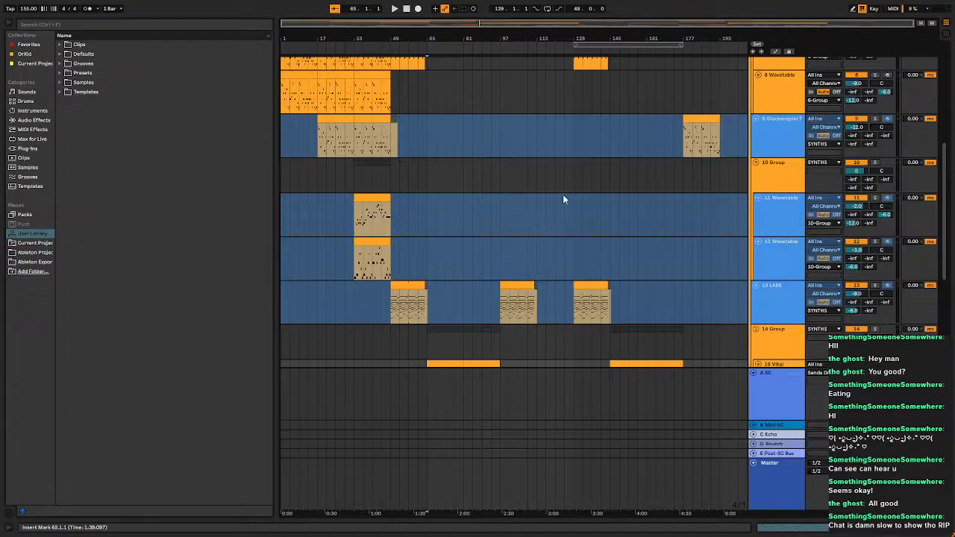
scroll(521, 284, "up", 5)
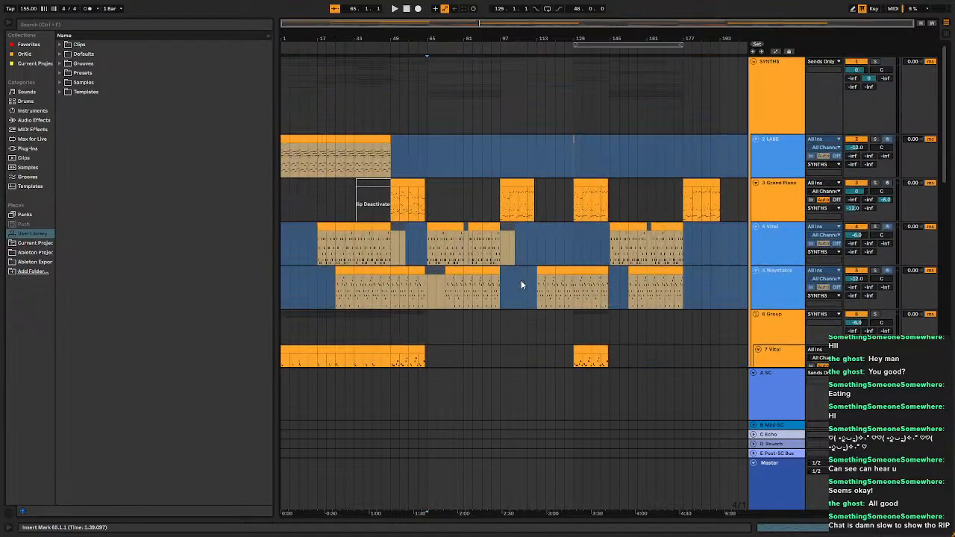
scroll(512, 243, "up", 5)
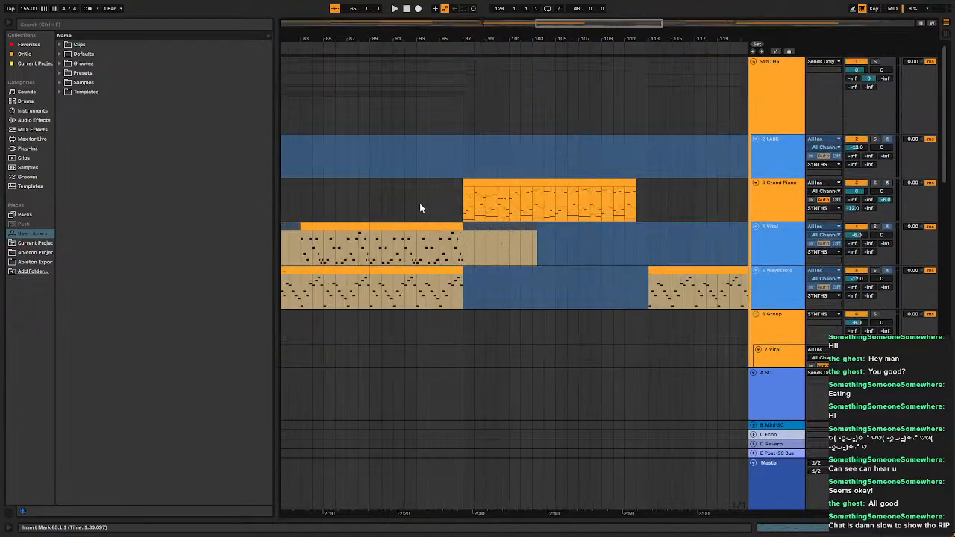
scroll(420, 208, "down", 5)
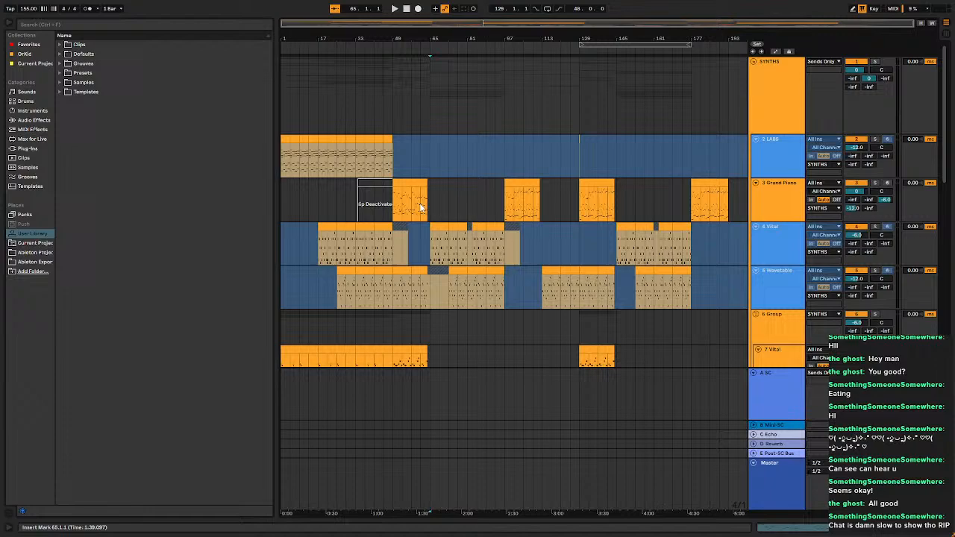
Place the insert marker at bar 1 on the Grand Piano track and examine the piano, Vital and Wavetable clips up close.
left_click(284, 183)
scroll(391, 217, "down", 3)
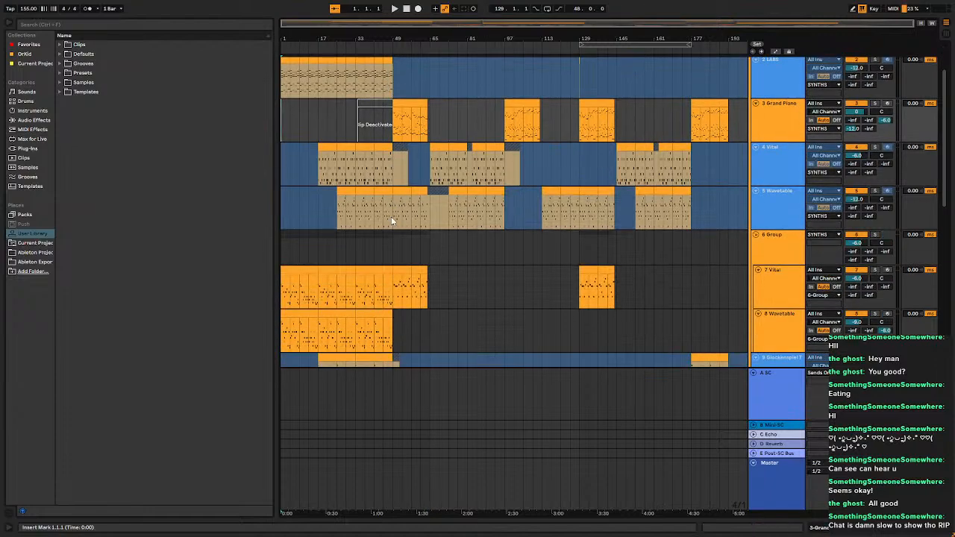
scroll(391, 217, "down", 6)
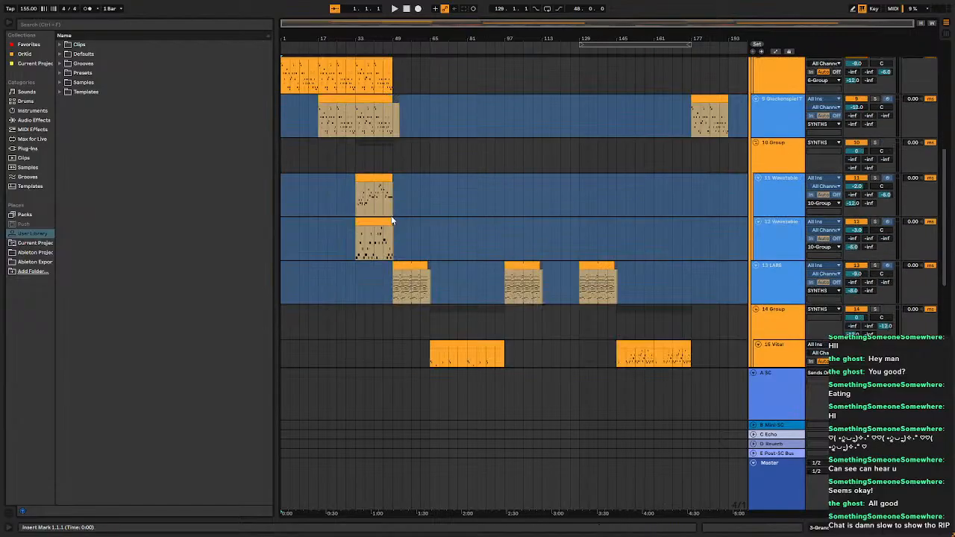
scroll(397, 179, "down", 2)
scroll(610, 178, "up", 8)
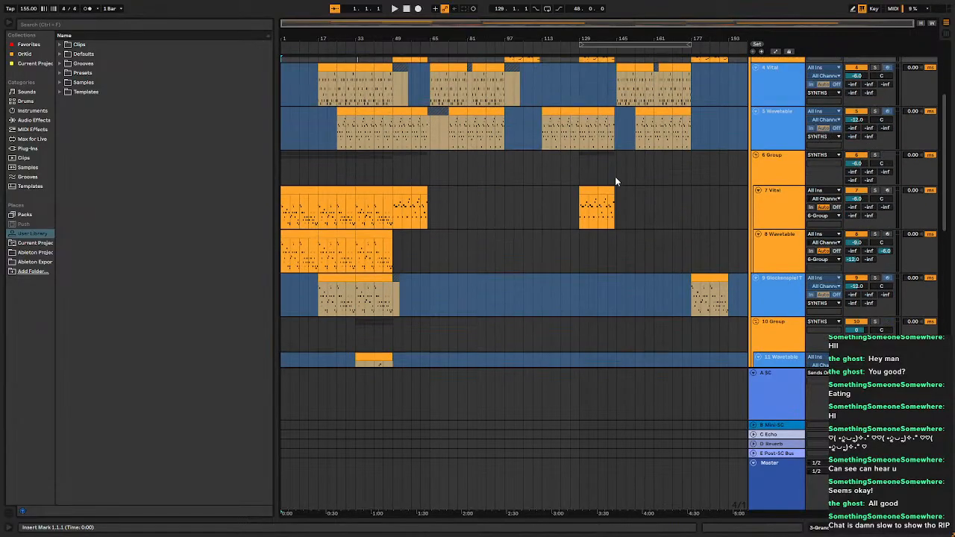
scroll(494, 212, "down", 3)
scroll(493, 211, "up", 5)
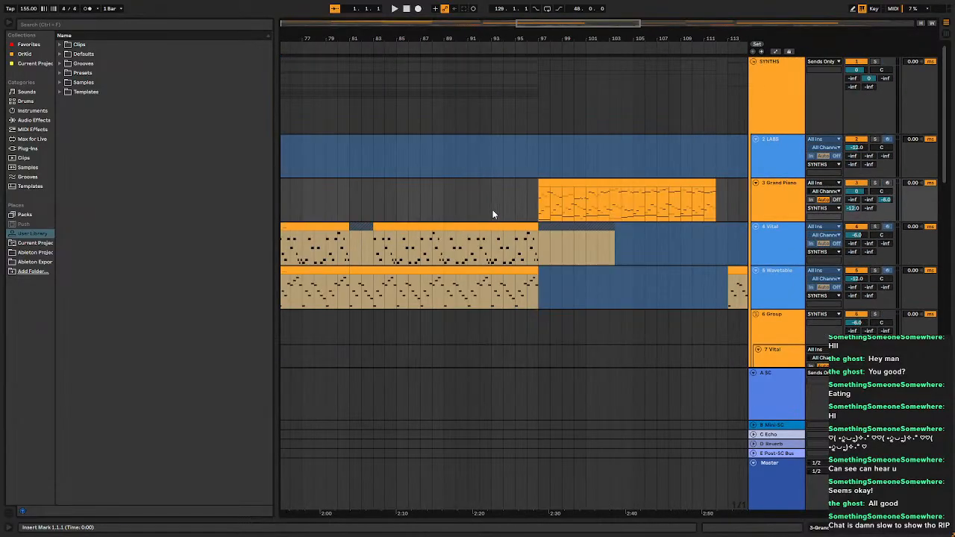
scroll(542, 239, "up", 5)
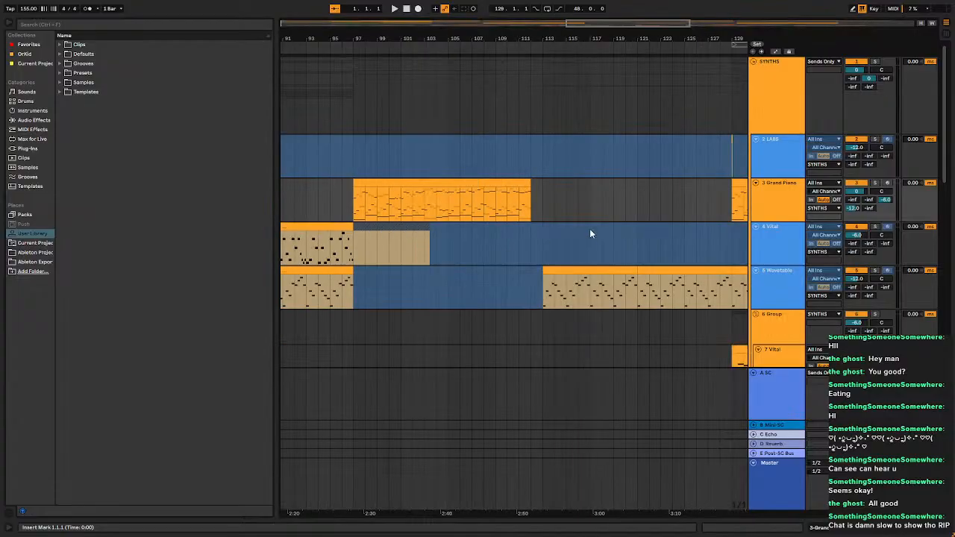
left_click_drag(448, 247, 709, 202)
scroll(630, 205, "down", 5)
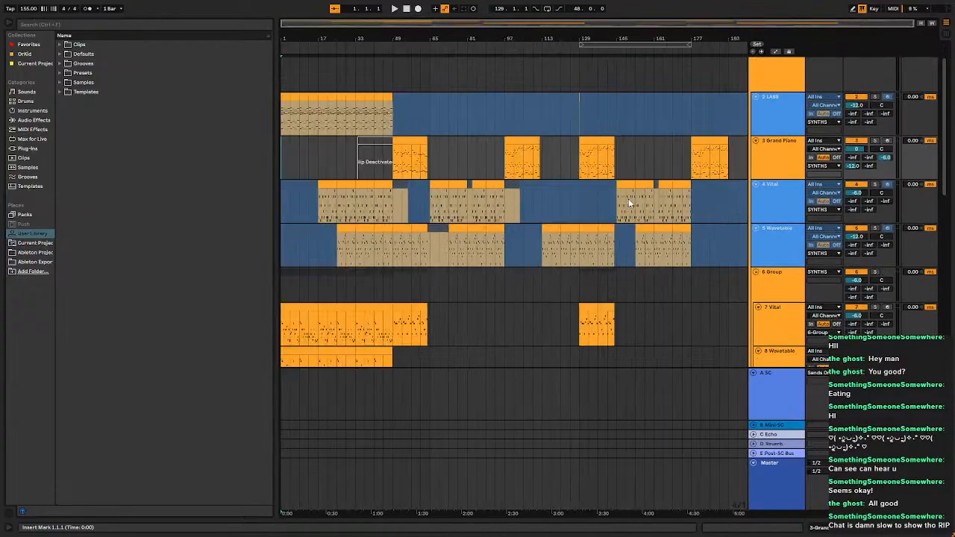
scroll(388, 159, "up", 5)
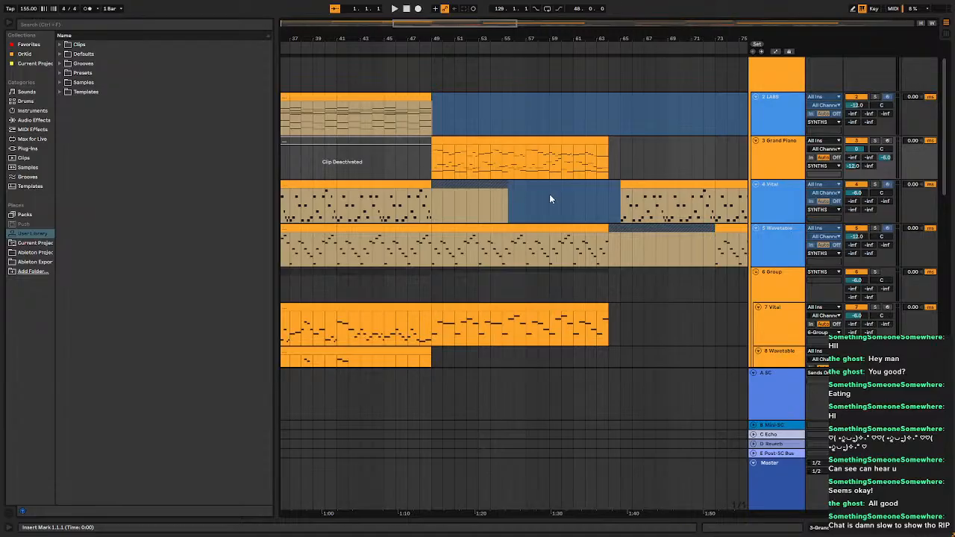
left_click_drag(670, 186, 304, 188)
left_click_drag(604, 172, 378, 197)
scroll(378, 197, "down", 5)
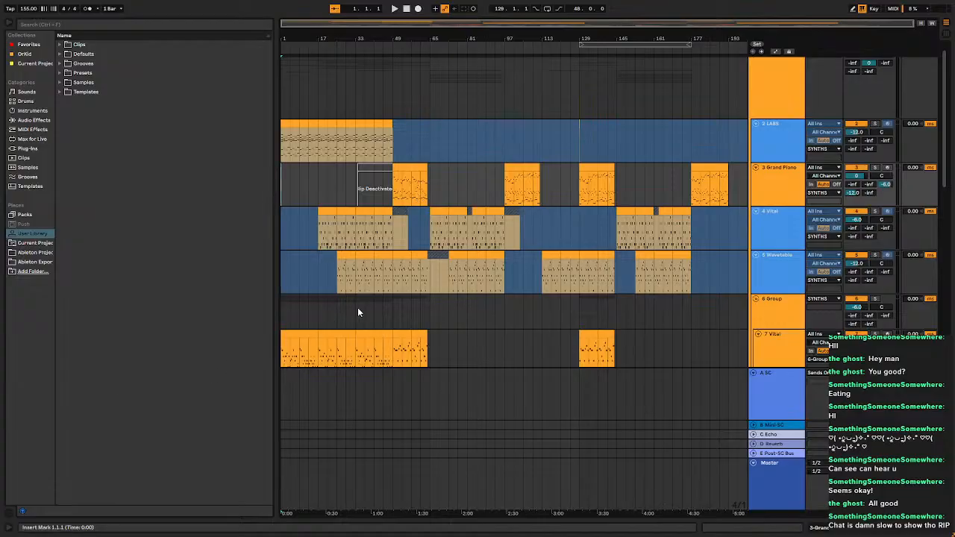
Place the insert marker at bar 97 on the Grand Piano track and examine the surrounding sections through about bar 147.
left_click(511, 167)
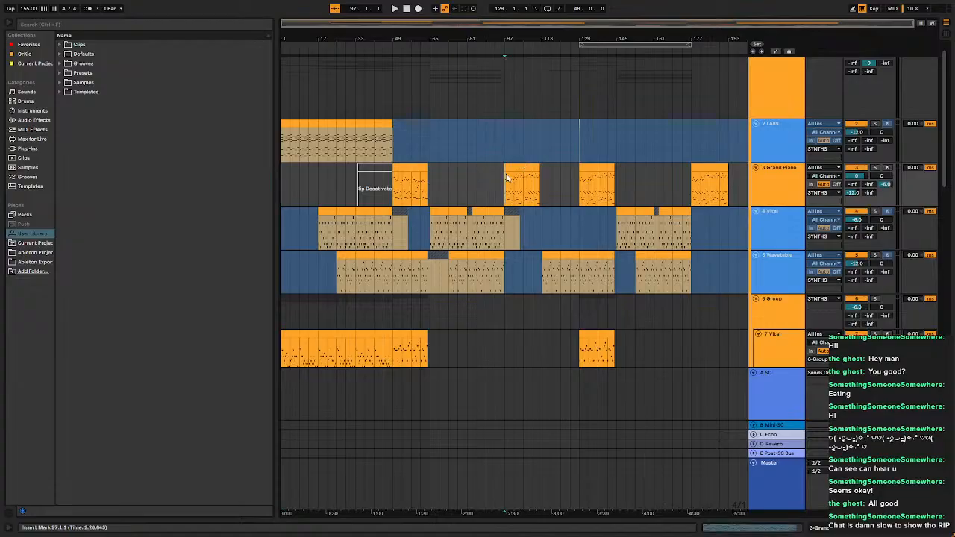
scroll(572, 201, "up", 5)
scroll(572, 202, "down", 5)
scroll(501, 207, "up", 5)
scroll(531, 240, "down", 5)
scroll(532, 244, "down", 5)
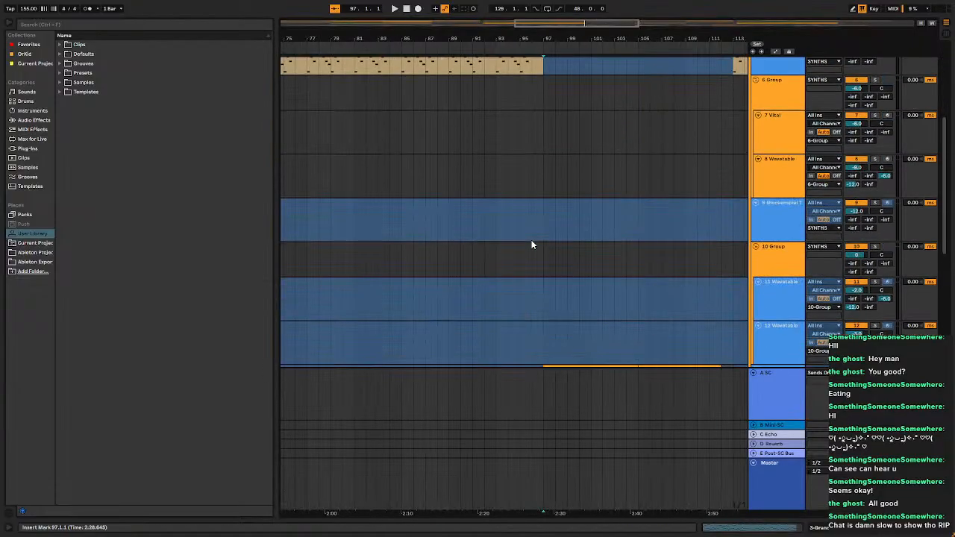
scroll(531, 241, "up", 5)
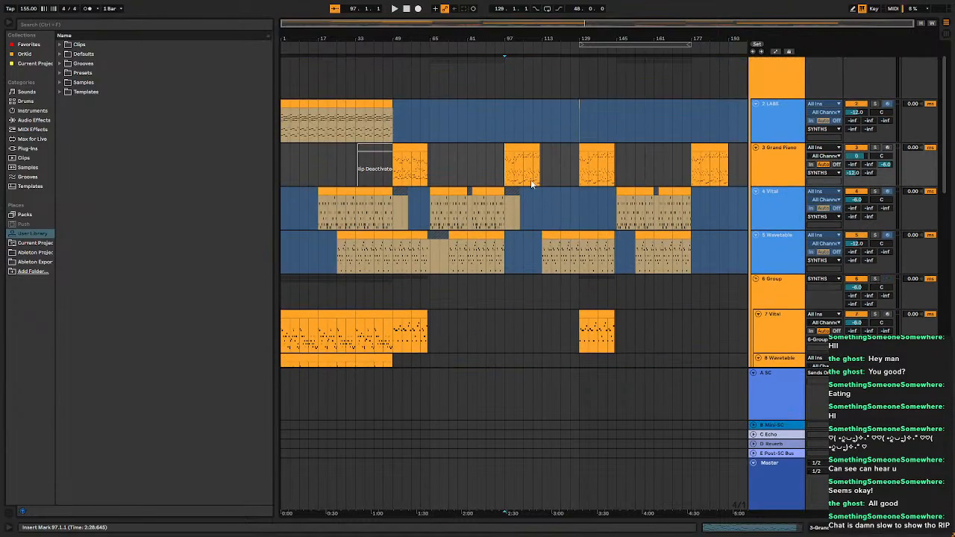
scroll(530, 179, "up", 5)
scroll(531, 179, "down", 5)
scroll(596, 273, "up", 6)
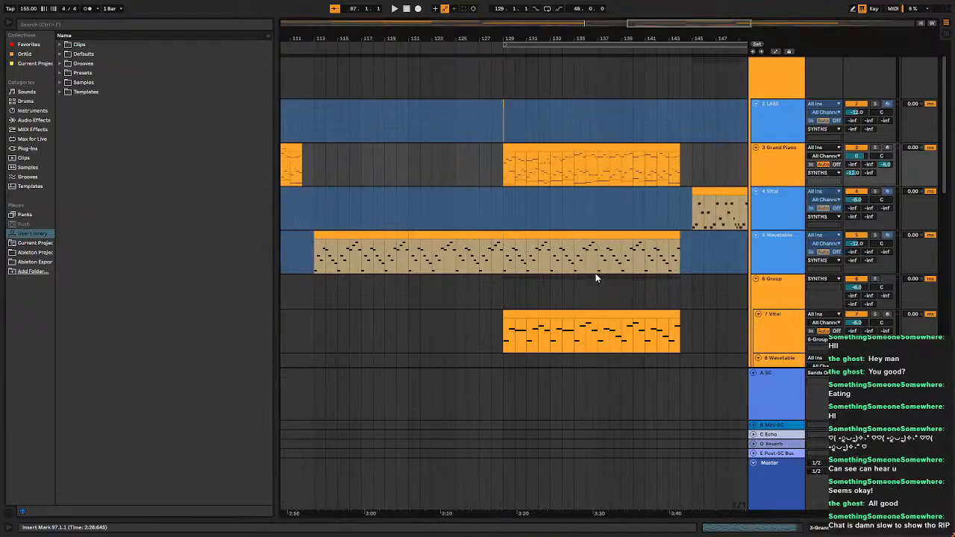
scroll(595, 274, "down", 6)
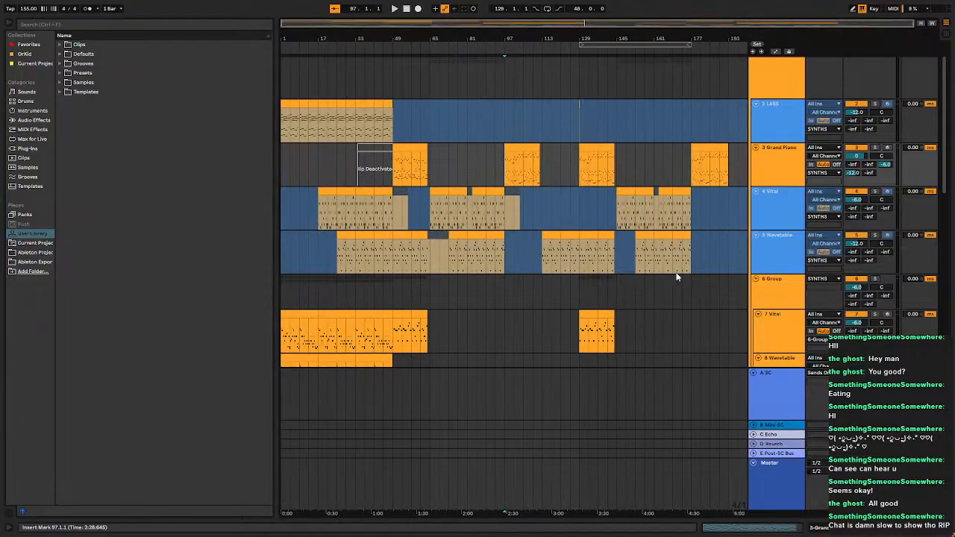
scroll(373, 216, "down", 3)
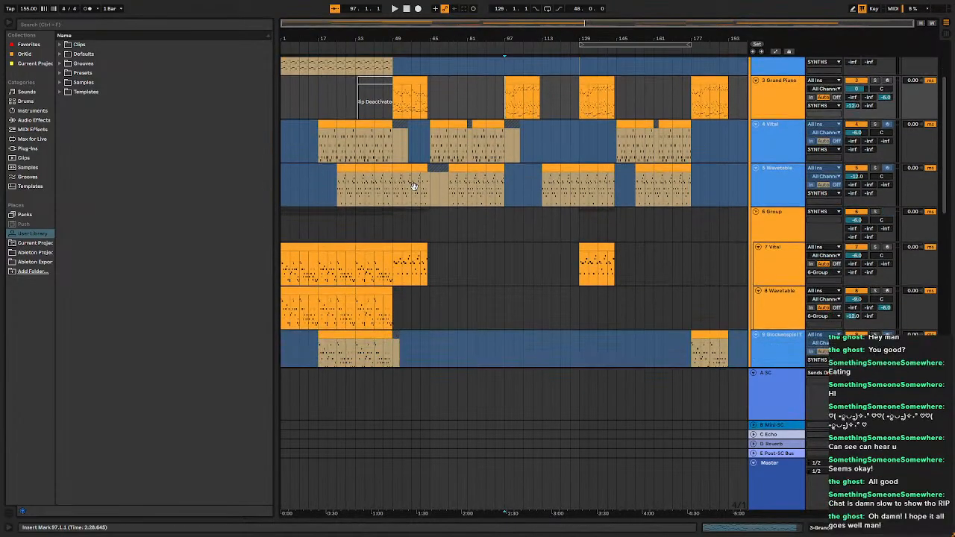
scroll(541, 201, "down", 10)
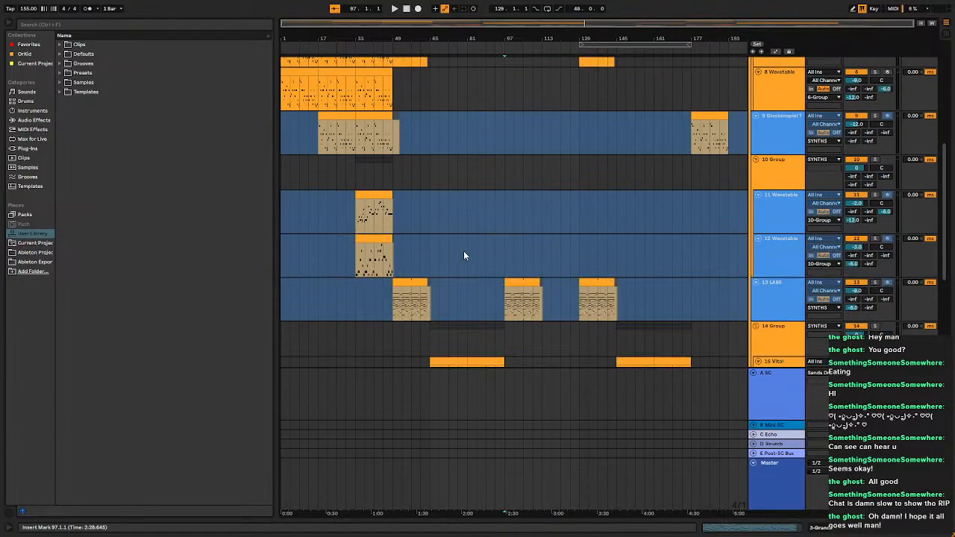
scroll(539, 225, "up", 4)
scroll(539, 226, "up", 11)
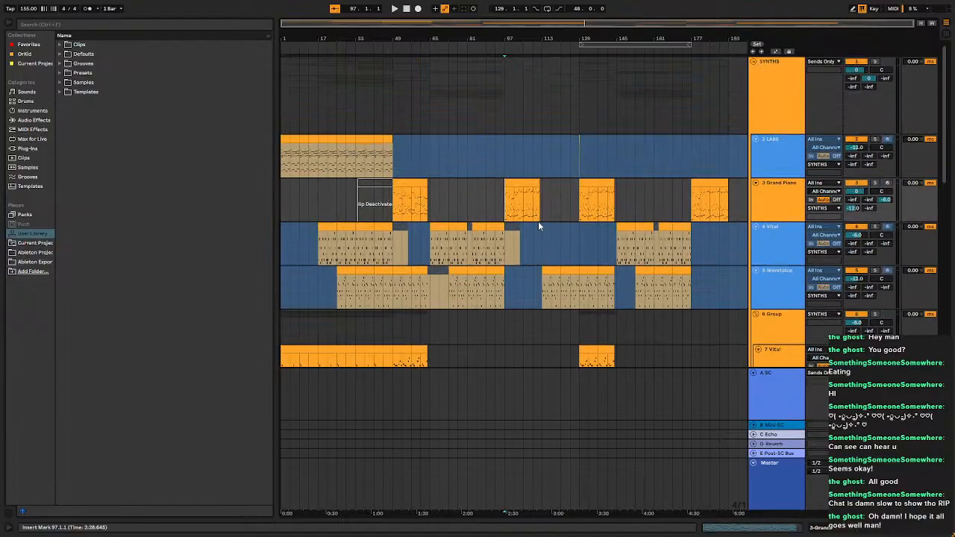
scroll(539, 225, "down", 14)
scroll(538, 223, "up", 13)
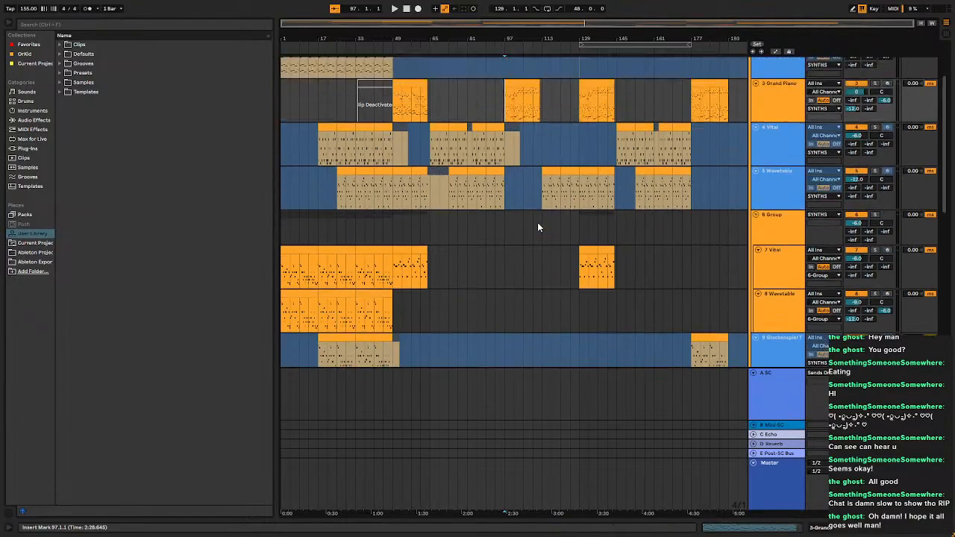
Place the insert marker at bars 129 and 97 on the 7 Vital track and examine the surrounding clips.
left_click(579, 328)
scroll(493, 341, "down", 5)
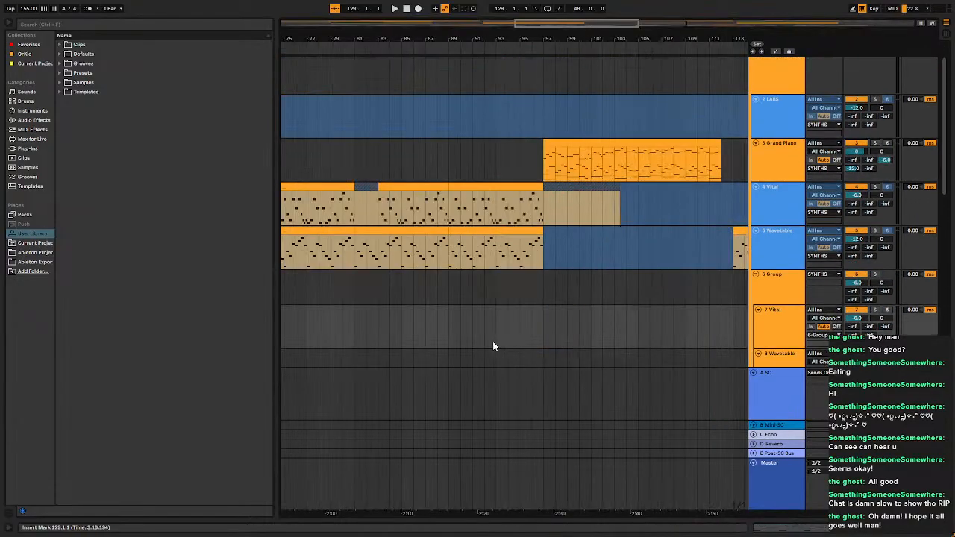
scroll(496, 339, "up", 5)
left_click(506, 330)
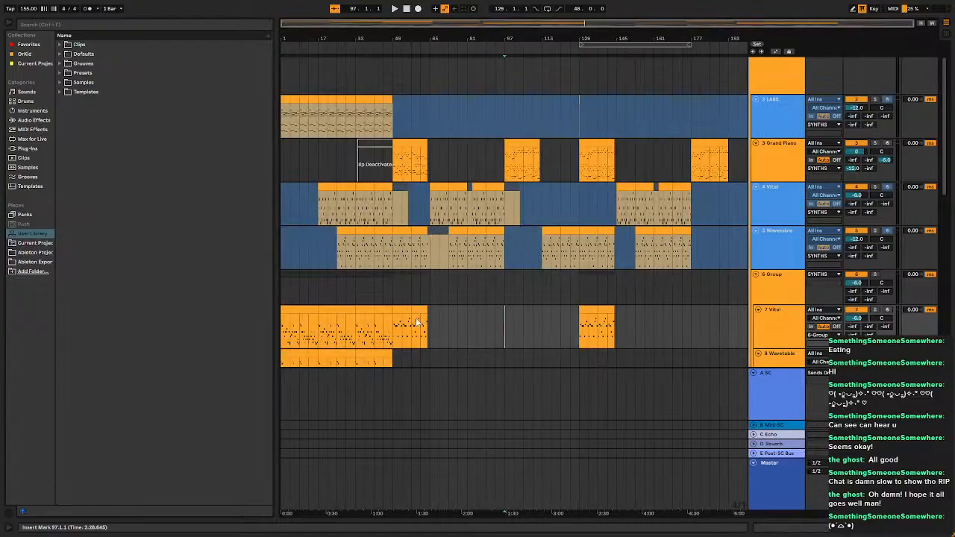
scroll(459, 259, "up", 5, "ctrl")
scroll(459, 259, "down", 6, "ctrl")
Place the insert marker at bar 1 on the 2 LABS track and review the clip layout down to the VOX group.
left_click(284, 117)
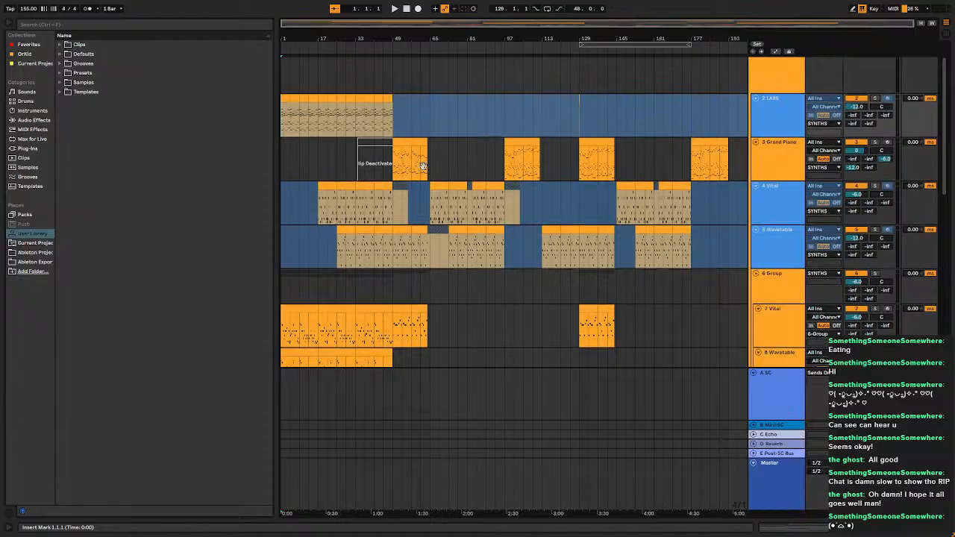
scroll(485, 97, "down", 5)
scroll(543, 237, "down", 10)
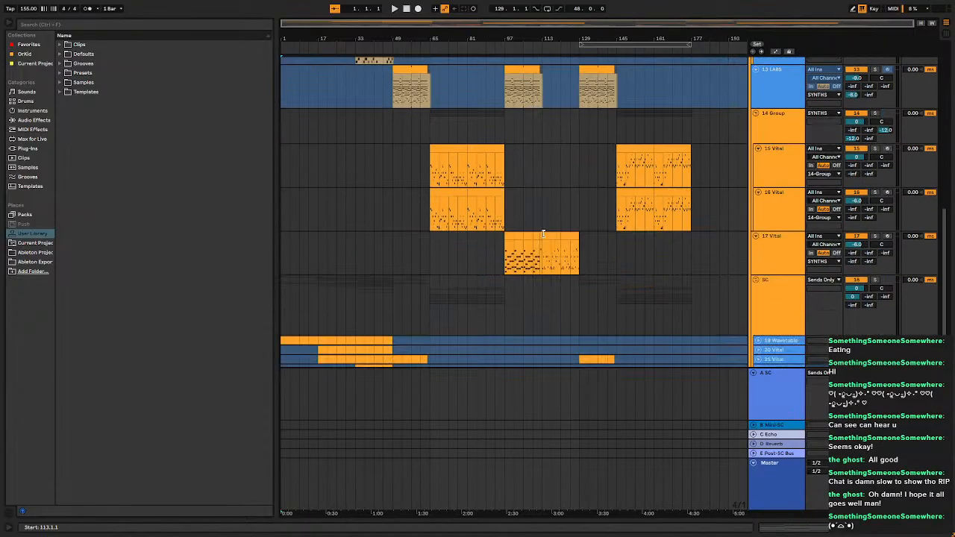
scroll(543, 238, "down", 4)
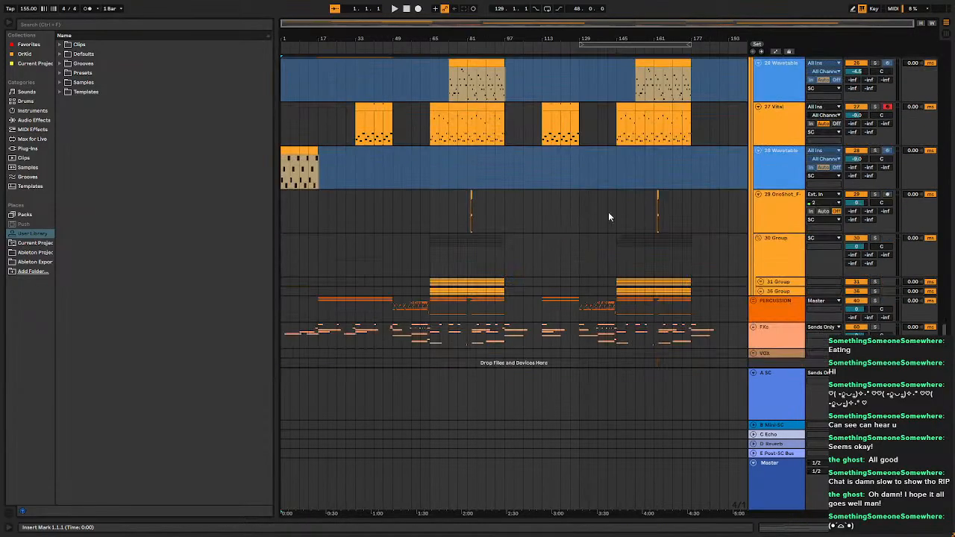
scroll(718, 265, "up", 10)
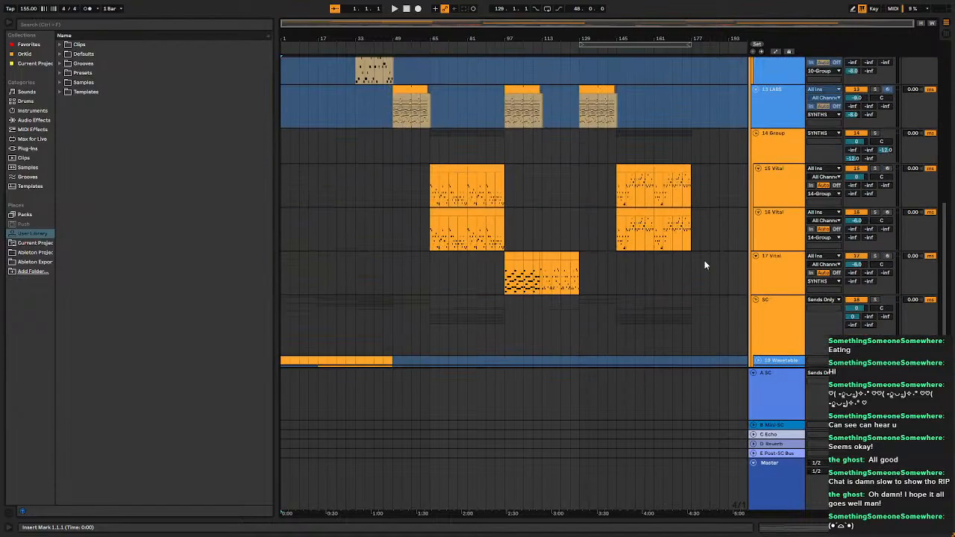
scroll(656, 254, "up", 10)
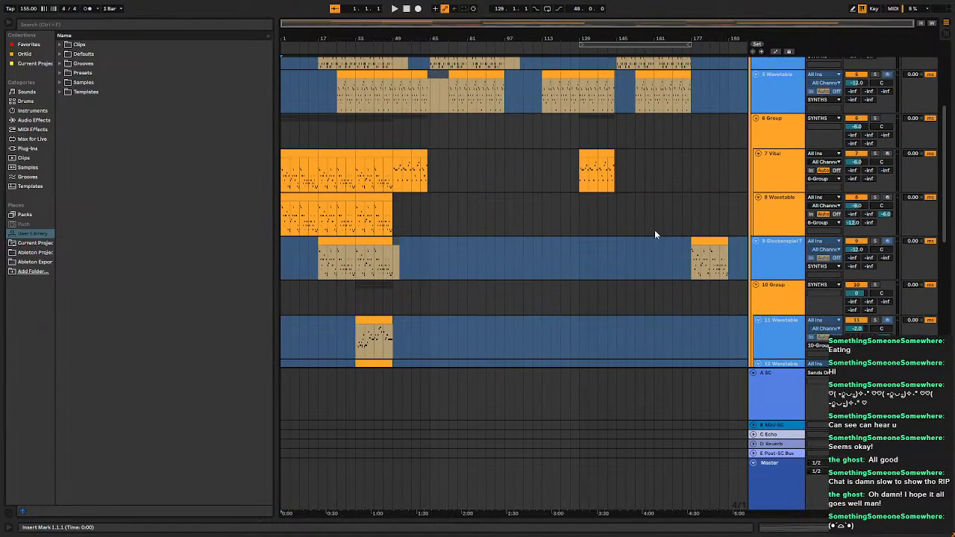
scroll(499, 128, "up", 2)
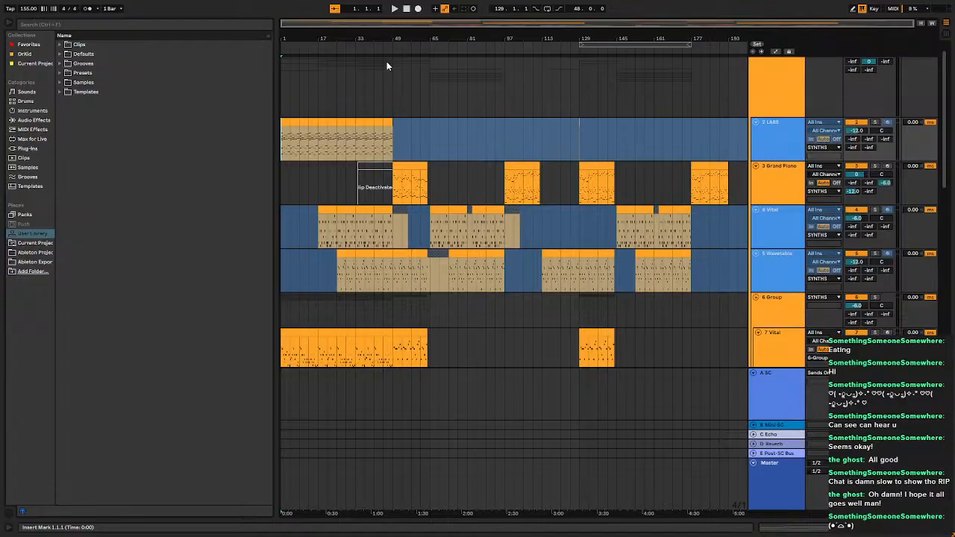
scroll(371, 86, "up", 10)
Hide the browser to widen the arrangement and start playback from bar 1.
left_click_drag(345, 115, 930, 190)
left_click_drag(407, 224, 531, 233)
left_click(10, 23)
left_click_drag(301, 142, 513, 197)
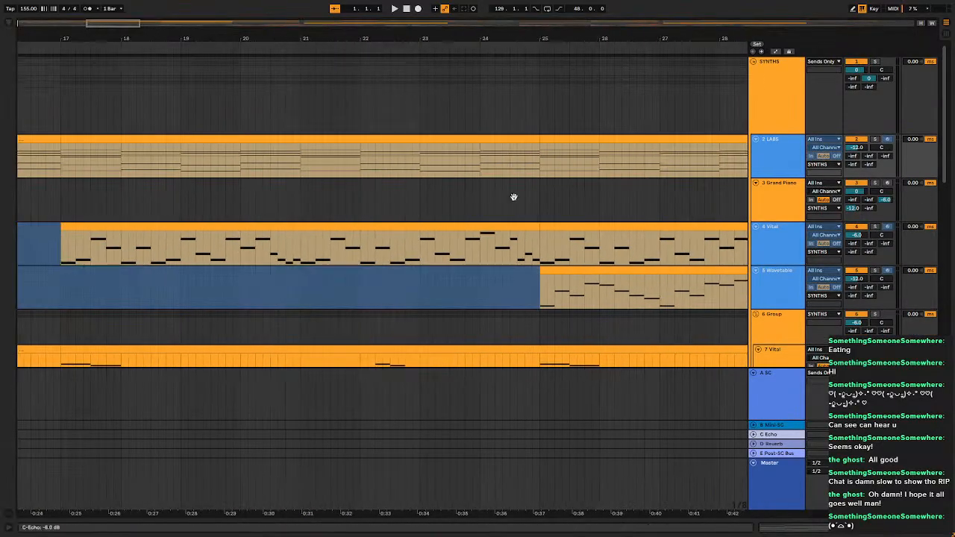
key("space")
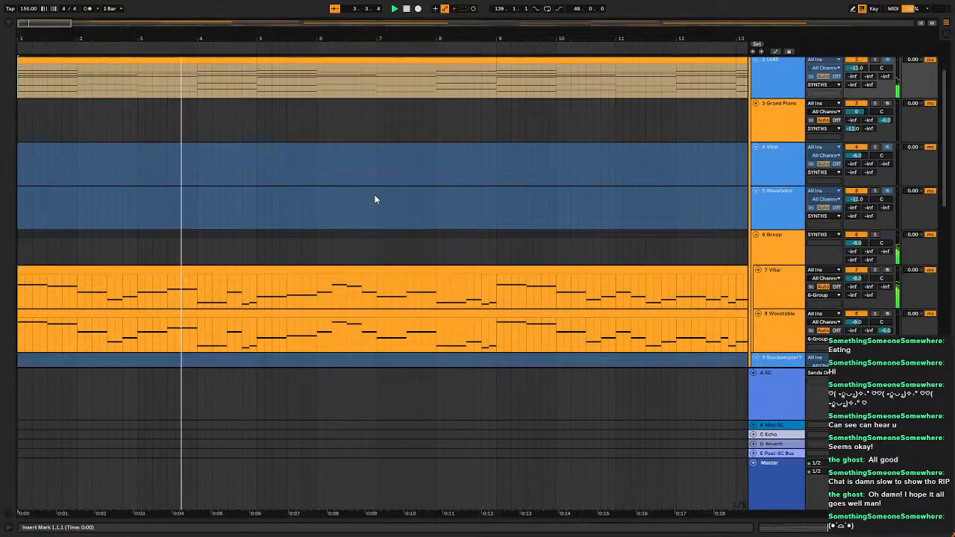
Listen to the intro from bar 3 to bar 17 while following the clips from 2 LABS to 9 Glockenspiel.
scroll(374, 200, "down", 3)
scroll(473, 256, "down", 3)
scroll(612, 231, "up", 3)
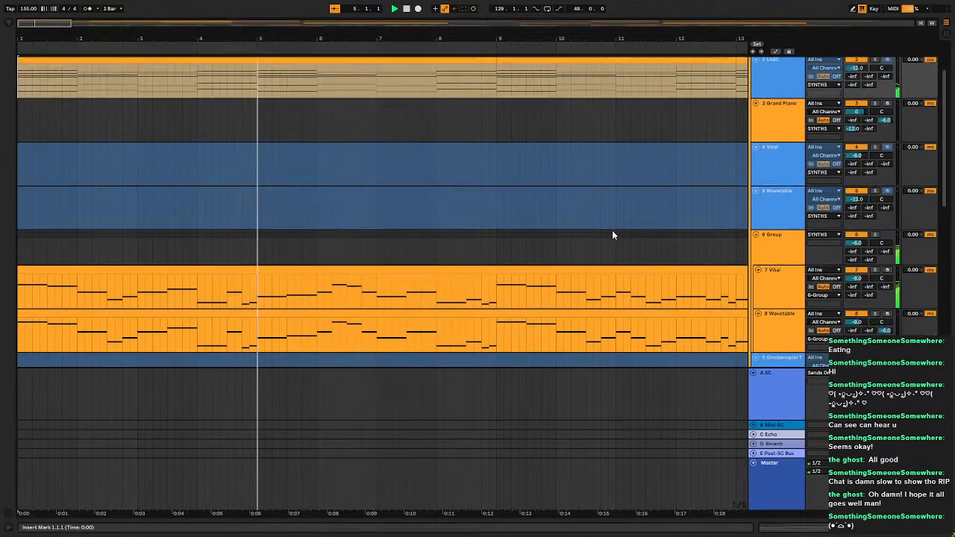
scroll(612, 231, "up", 2)
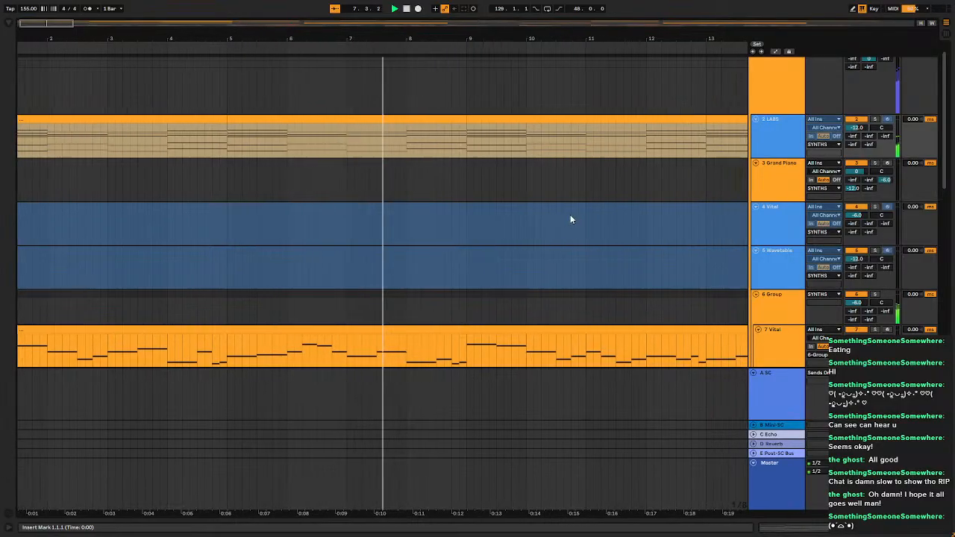
scroll(570, 219, "down", 2)
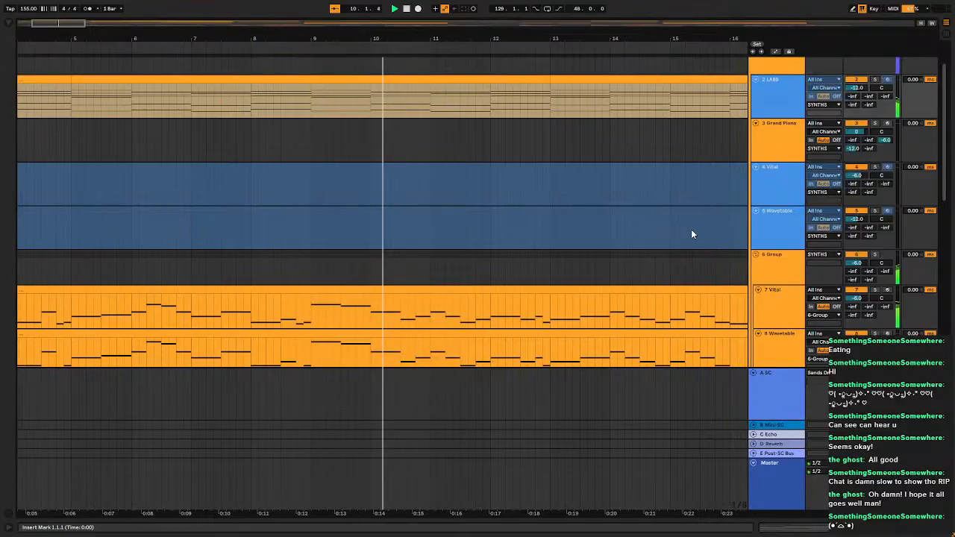
scroll(692, 235, "down", 1)
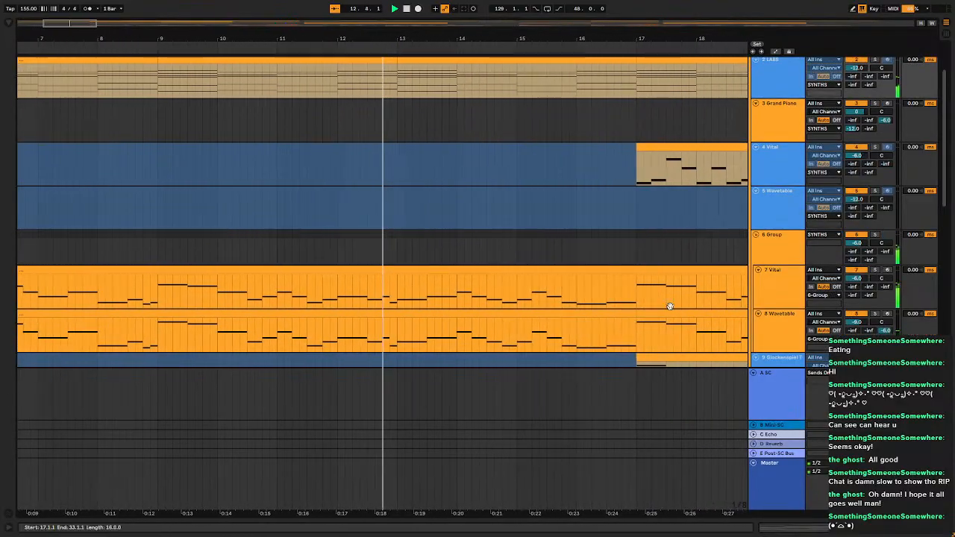
scroll(667, 258, "down", 2)
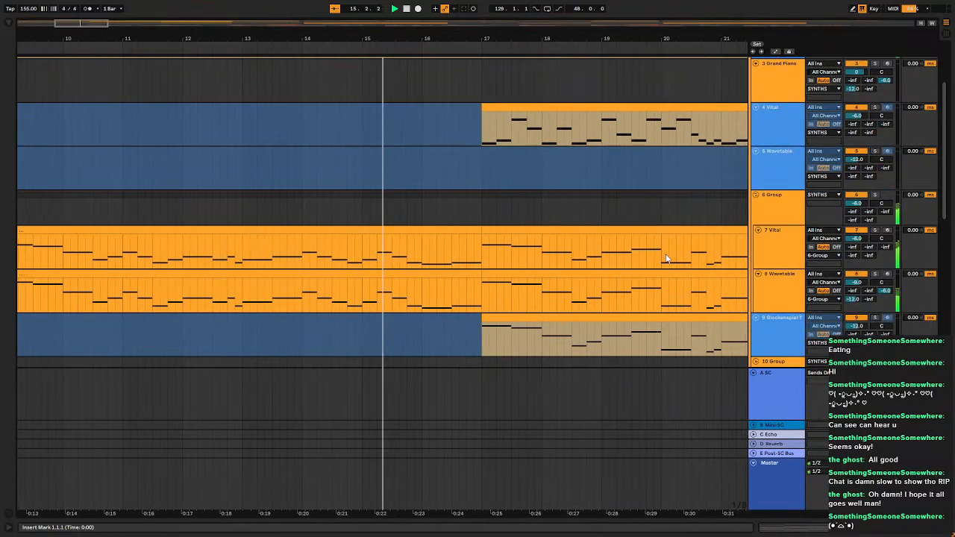
scroll(667, 258, "up", 1)
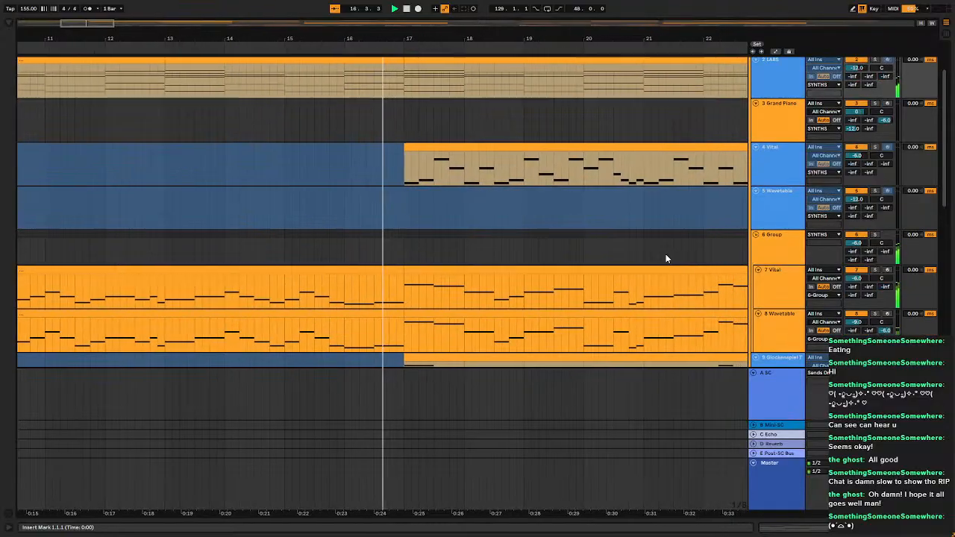
Unfold the PERCUSSION group during playback to show the Kick + Snare, Cymbals and SC Trigger tracks.
scroll(666, 255, "down", 15)
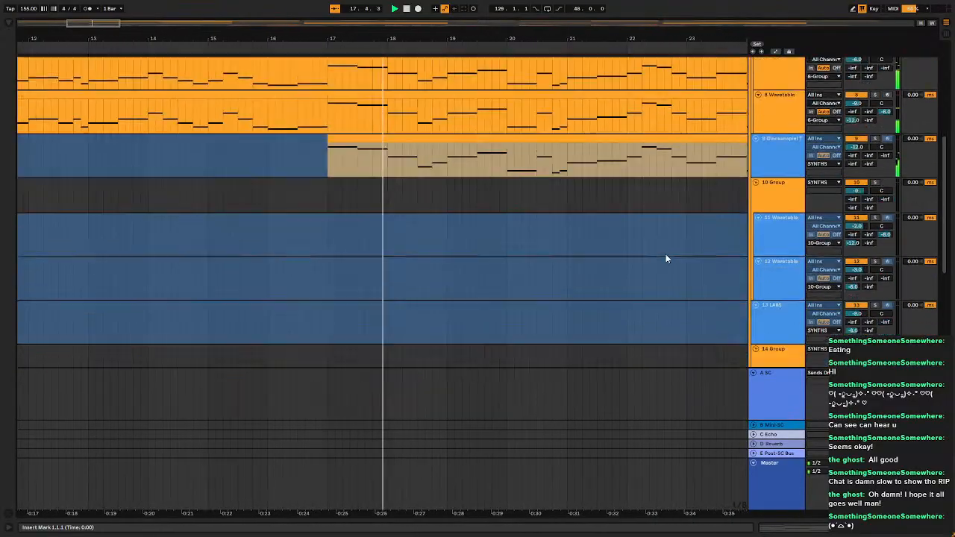
scroll(666, 258, "down", 4)
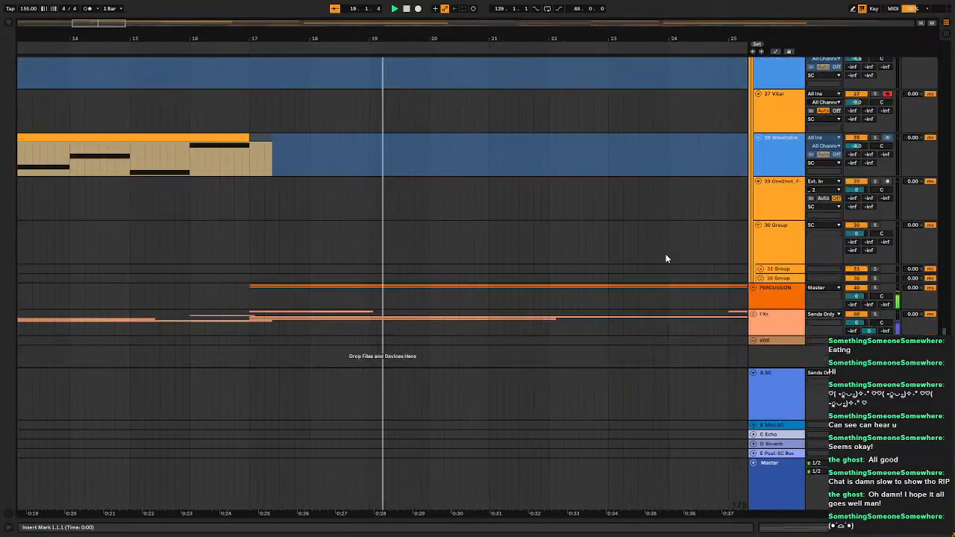
left_click(756, 287)
left_click(754, 289)
scroll(754, 289, "down", 8)
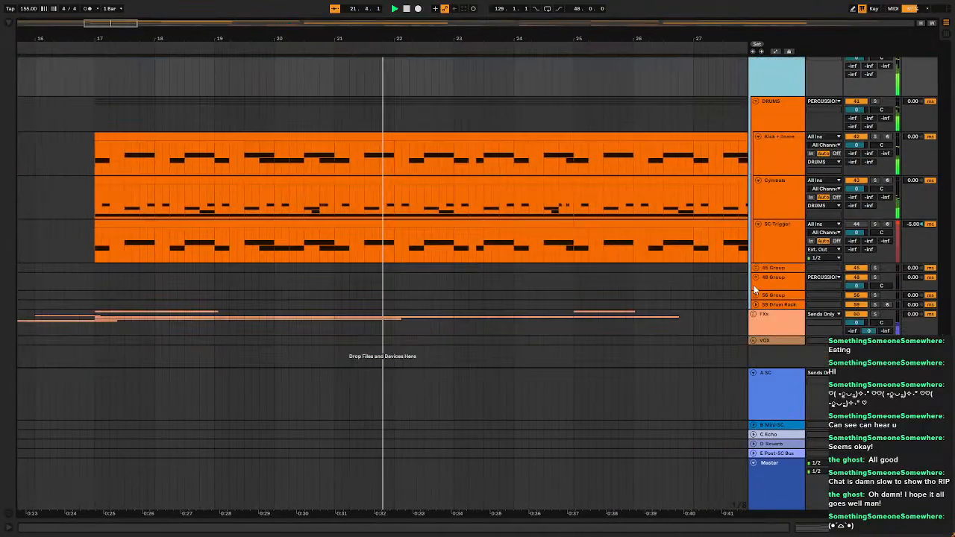
Unfold the FXs group and expand the VOX group beneath it.
left_click(754, 315)
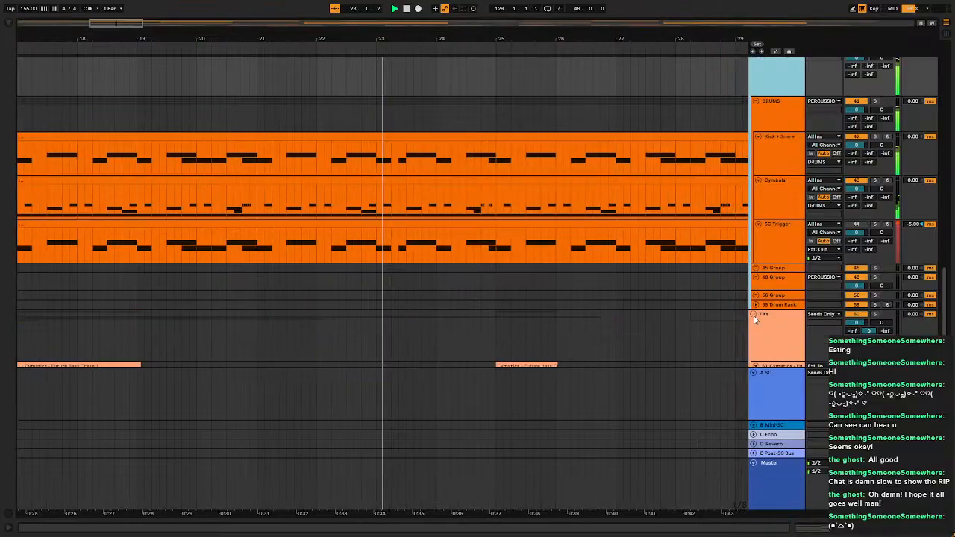
scroll(752, 319, "down", 8)
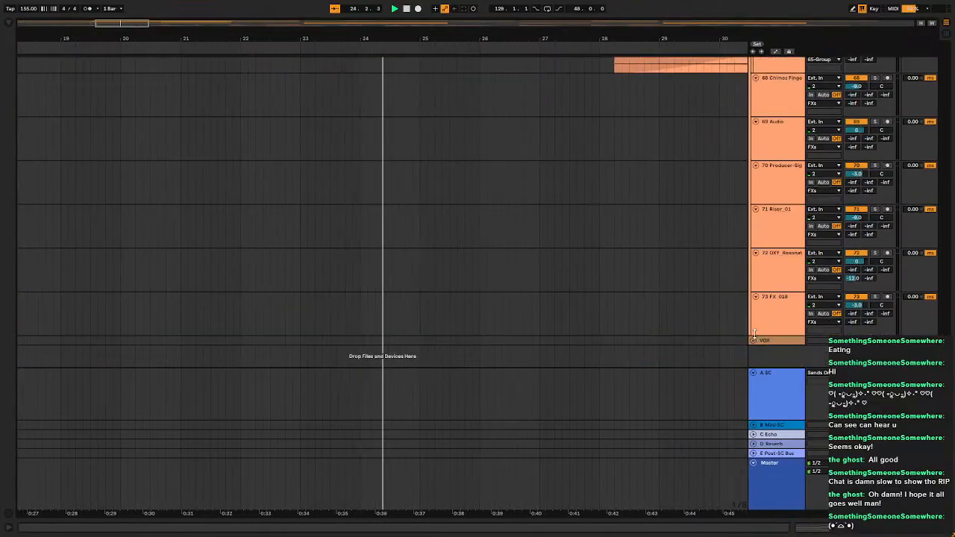
left_click(754, 340)
left_click(754, 340)
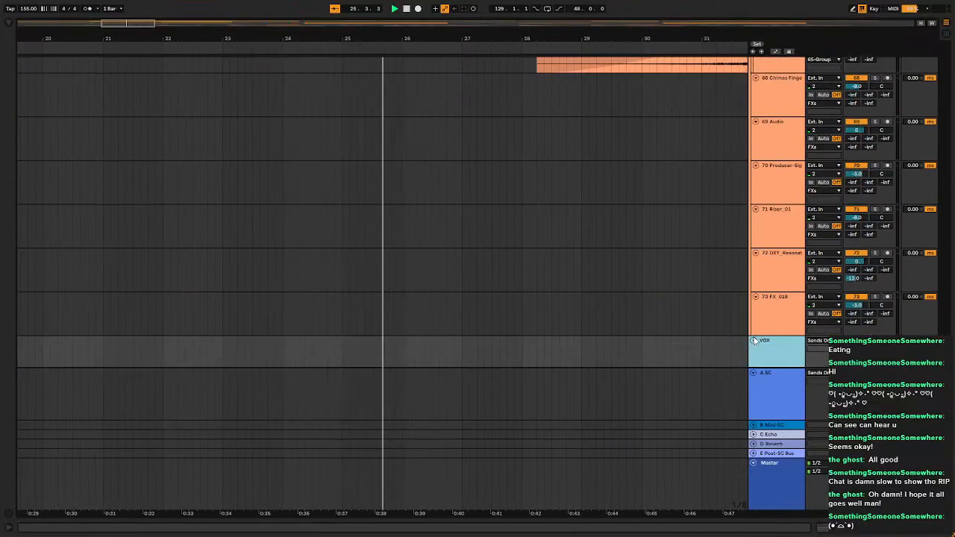
Return to the synth tracks and follow their melody and layering clips during playback from about bar 26 to bar 45.
scroll(756, 314, "up", 15)
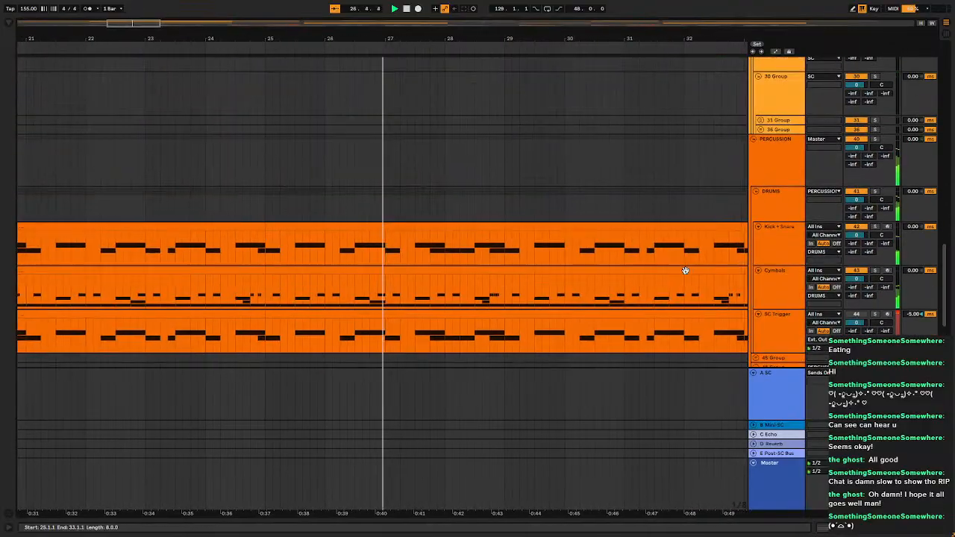
scroll(685, 275, "up", 8)
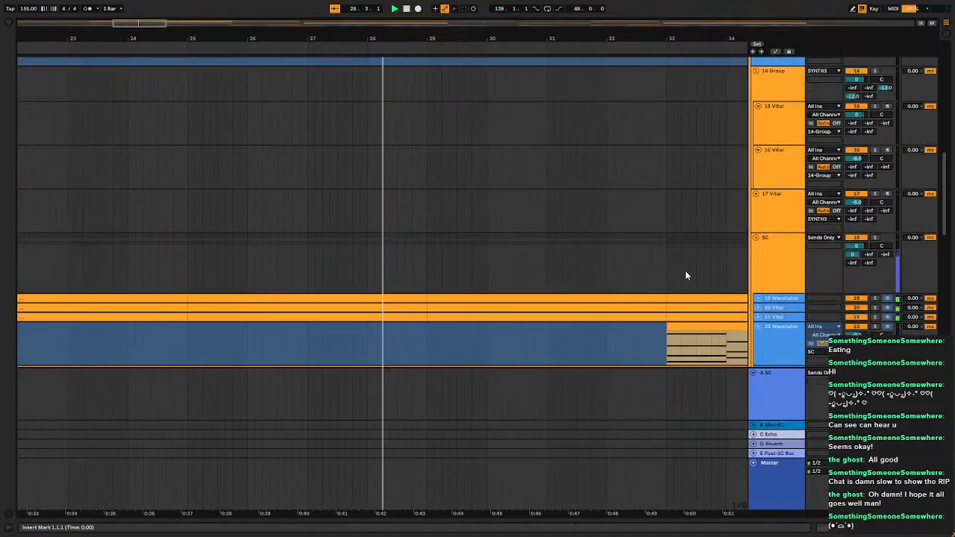
scroll(687, 275, "up", 6)
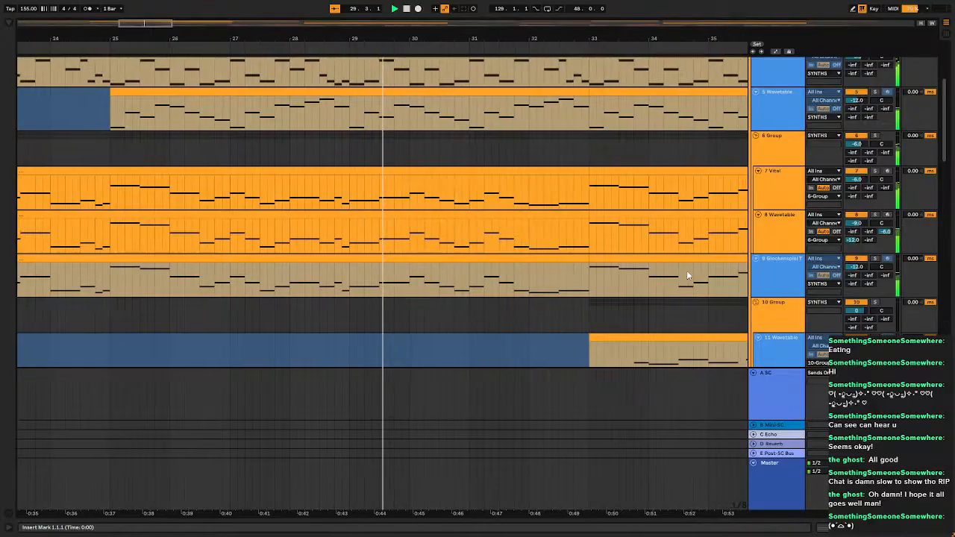
scroll(686, 275, "up", 4)
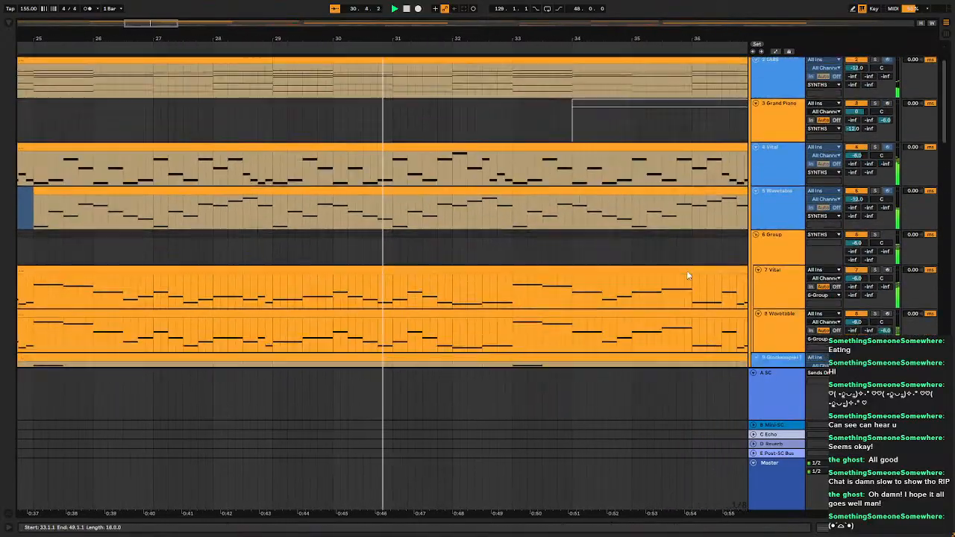
scroll(688, 276, "down", 1)
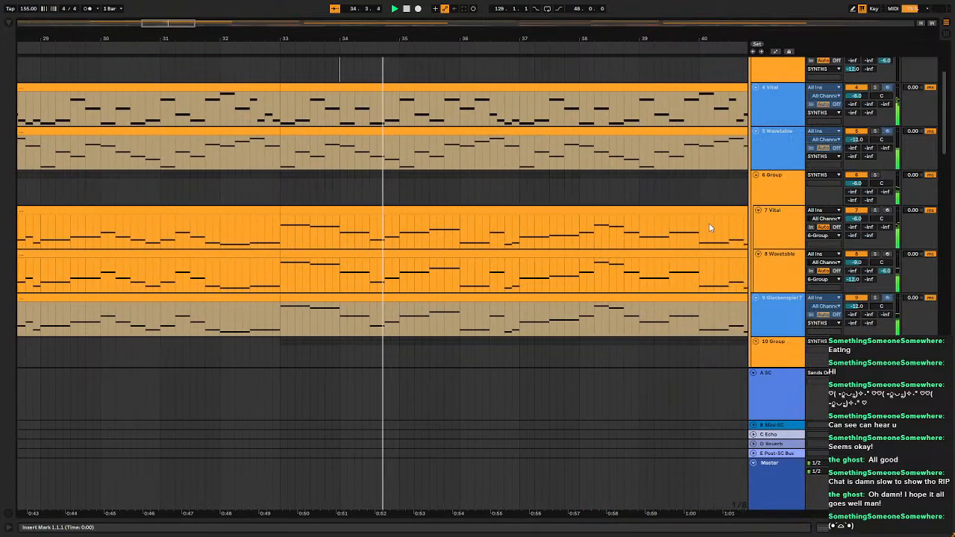
scroll(709, 228, "down", 1)
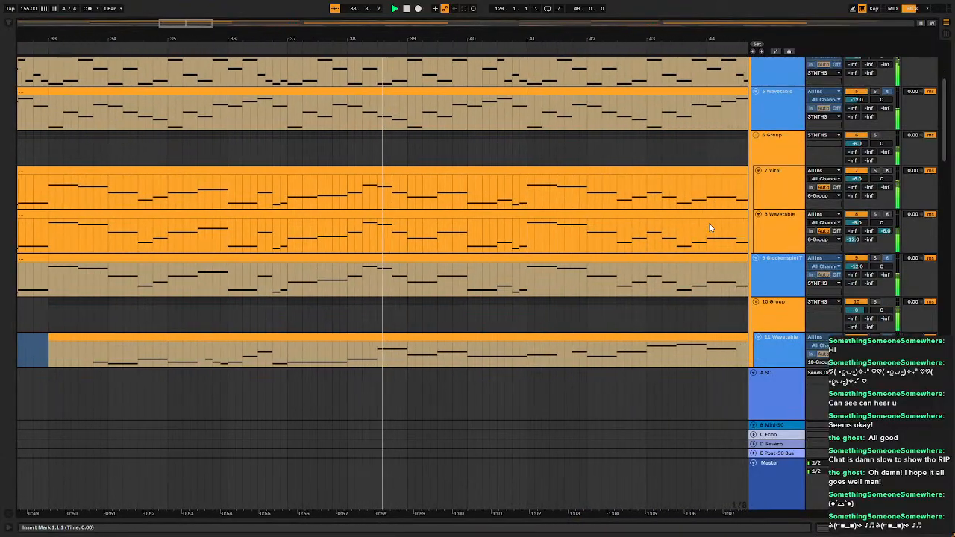
scroll(715, 227, "down", 2)
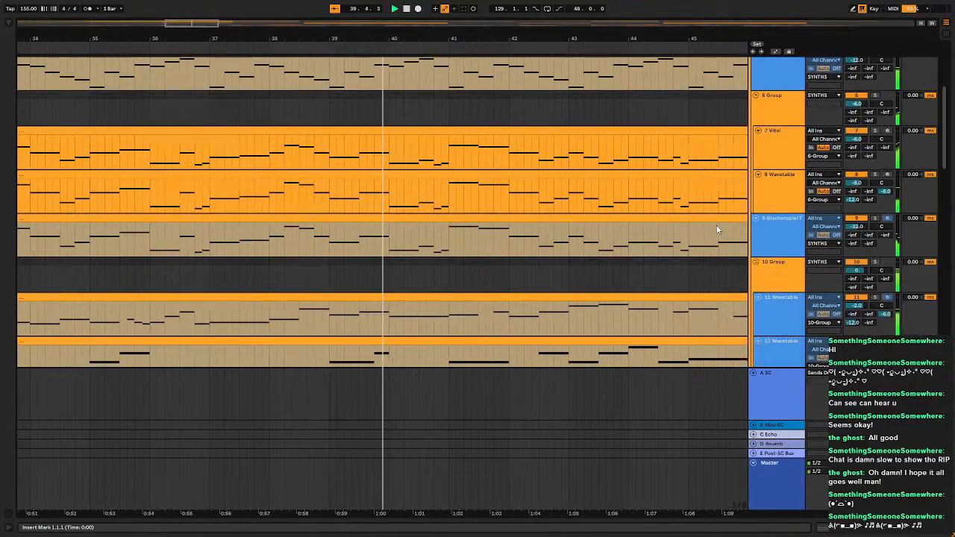
scroll(718, 230, "down", 1)
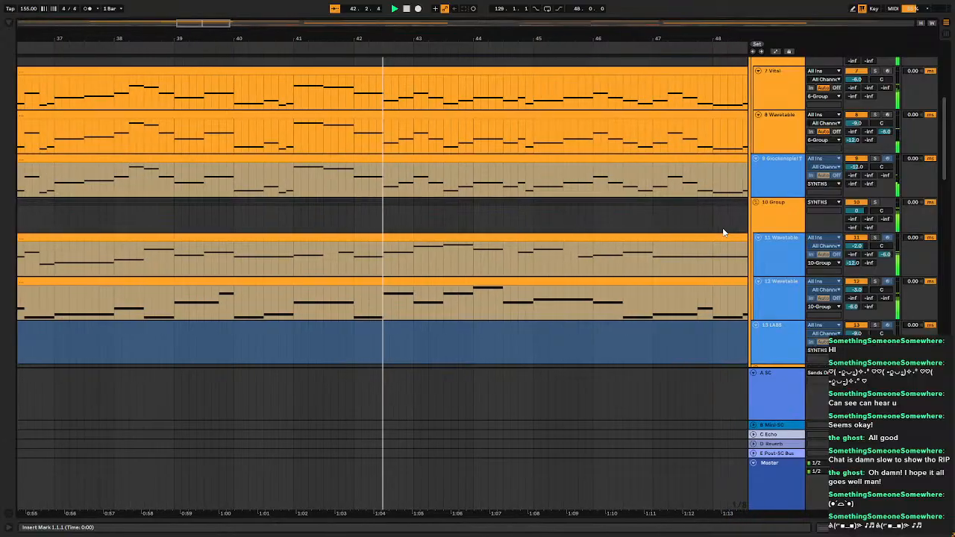
scroll(723, 232, "up", 1)
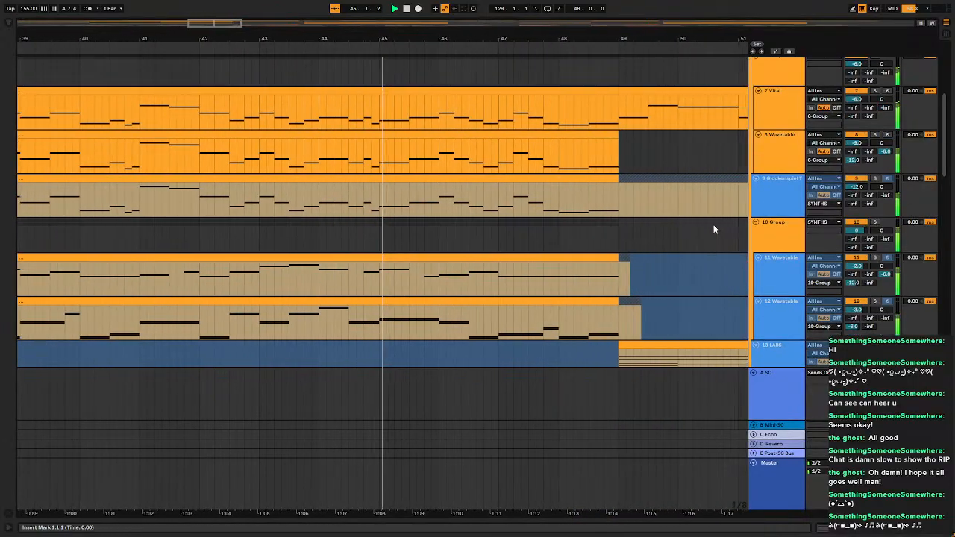
Follow the Grand Piano, Vital and Wavetable clips during playback through the section change at bar 49 to about bar 61.
scroll(713, 229, "up", 4)
scroll(714, 229, "up", 6)
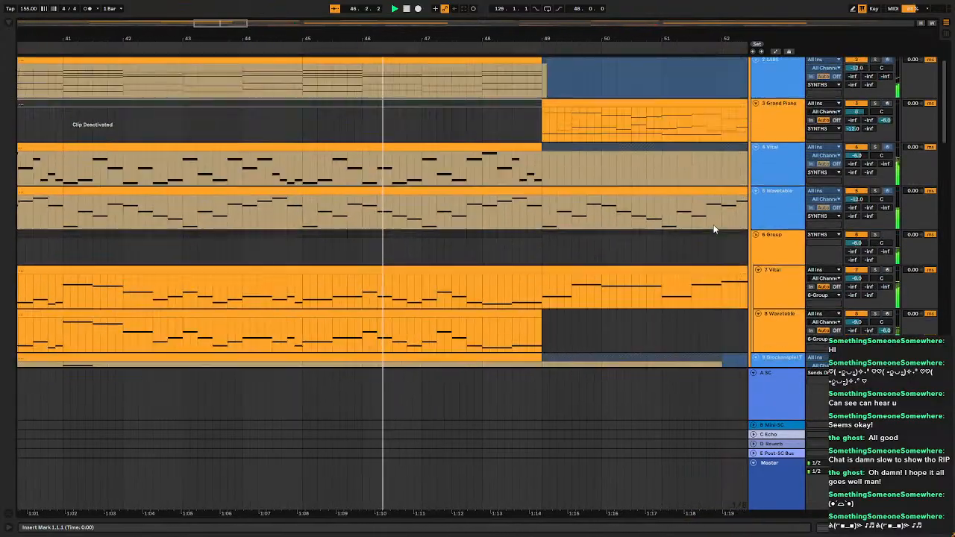
scroll(713, 229, "up", 2)
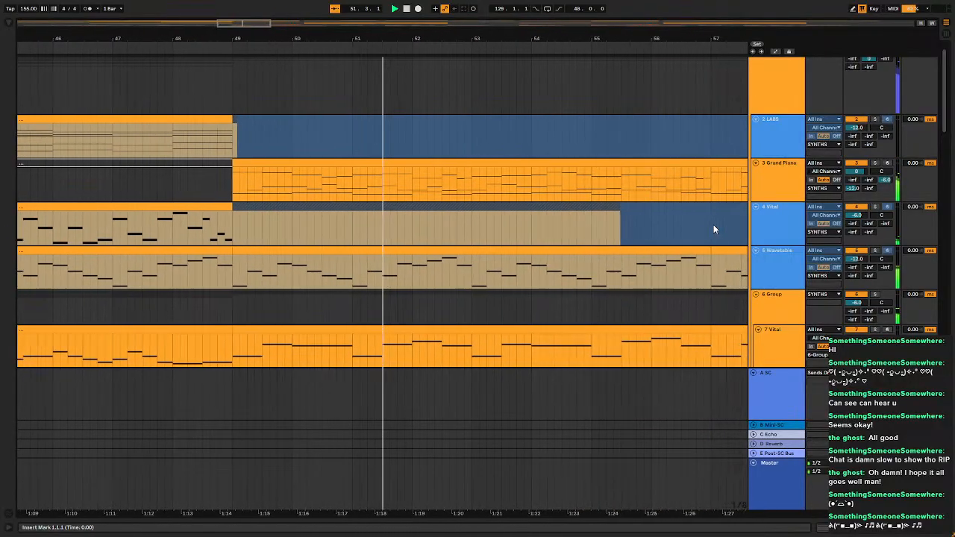
scroll(714, 229, "down", 1)
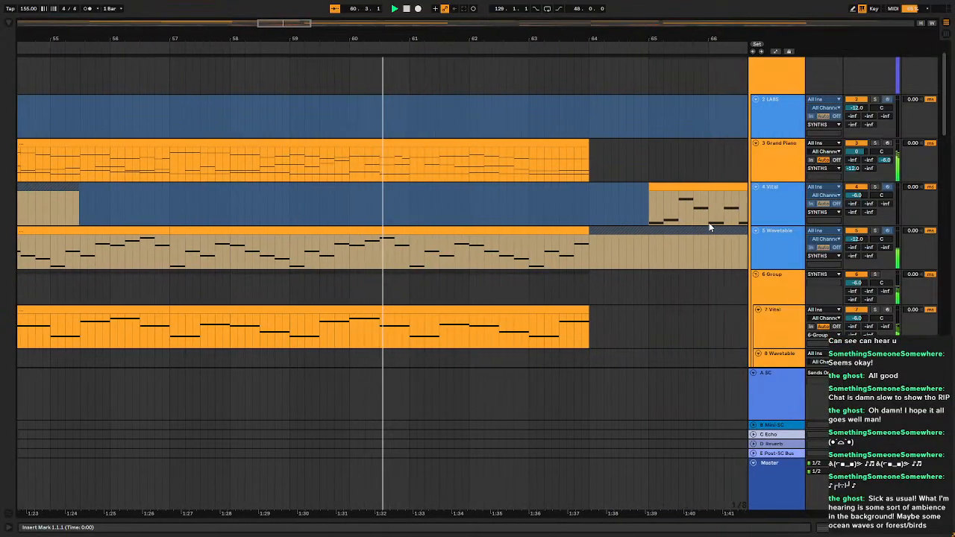
scroll(709, 227, "down", 1)
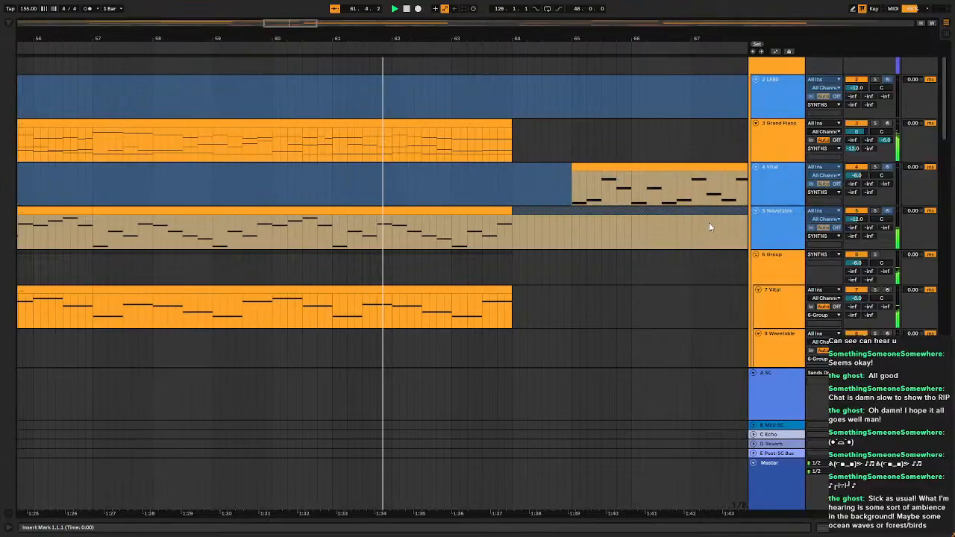
Follow the lower synth tracks during playback from about bar 61 through the bar 65 section change, examining the 15 Vital and 16 Vital clips.
scroll(709, 228, "down", 1)
scroll(709, 227, "down", 8)
scroll(709, 223, "down", 12)
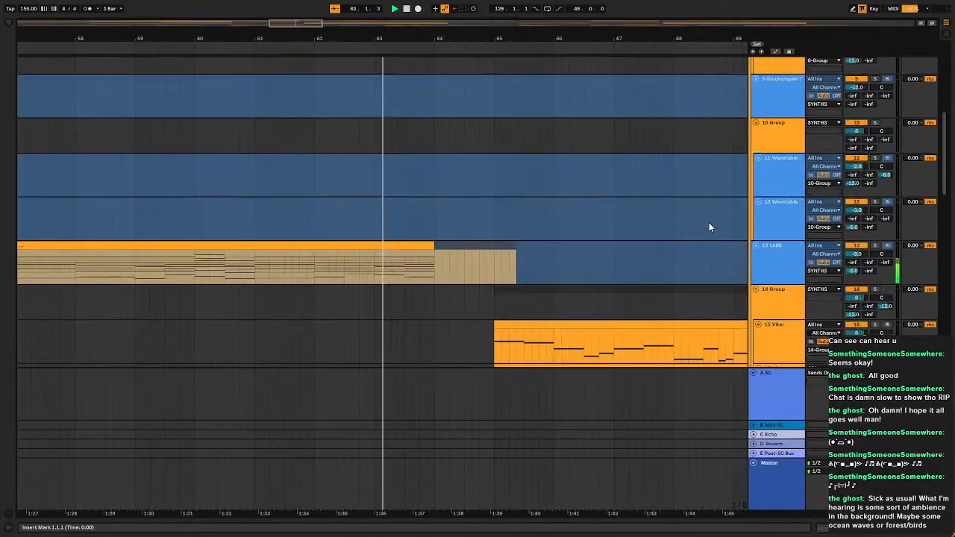
scroll(709, 222, "up", 10)
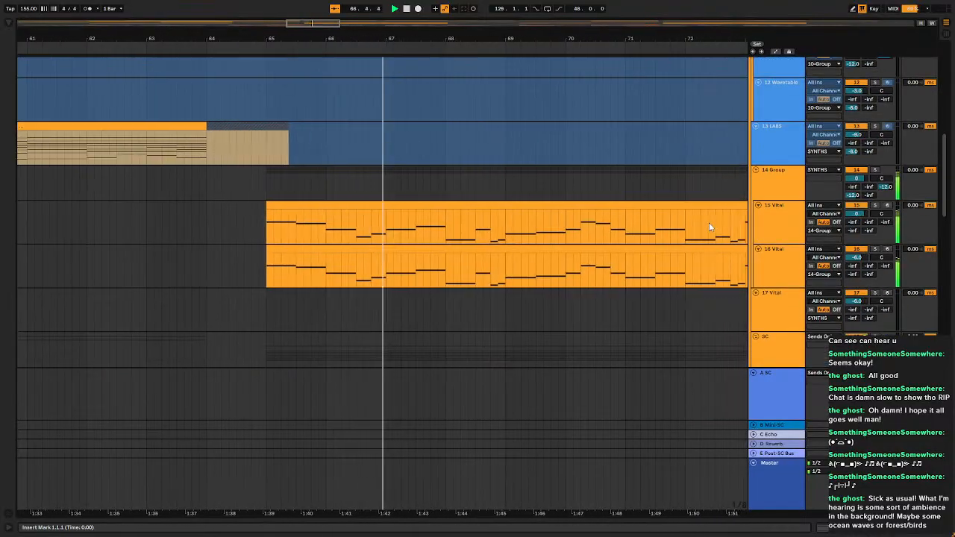
scroll(710, 227, "up", 2)
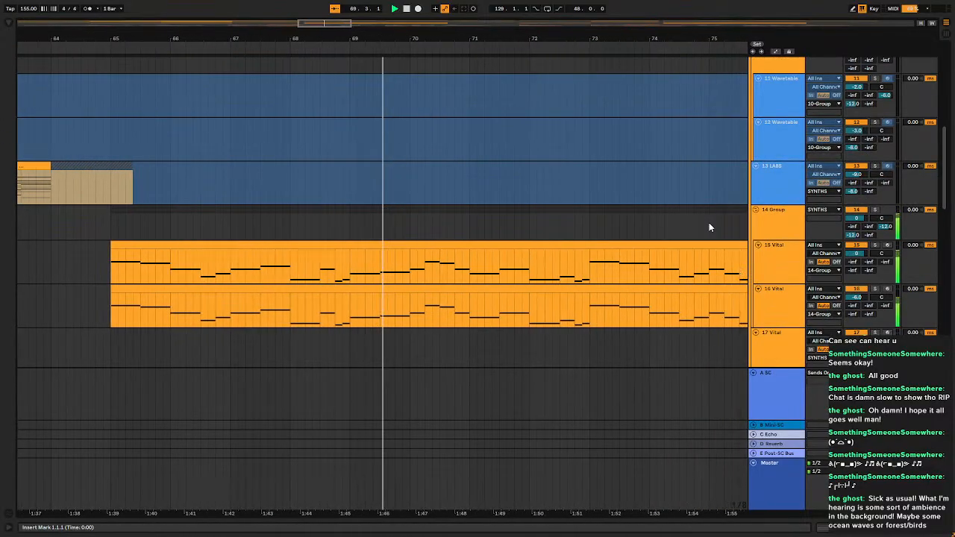
scroll(709, 228, "up", 1)
scroll(709, 227, "up", 1)
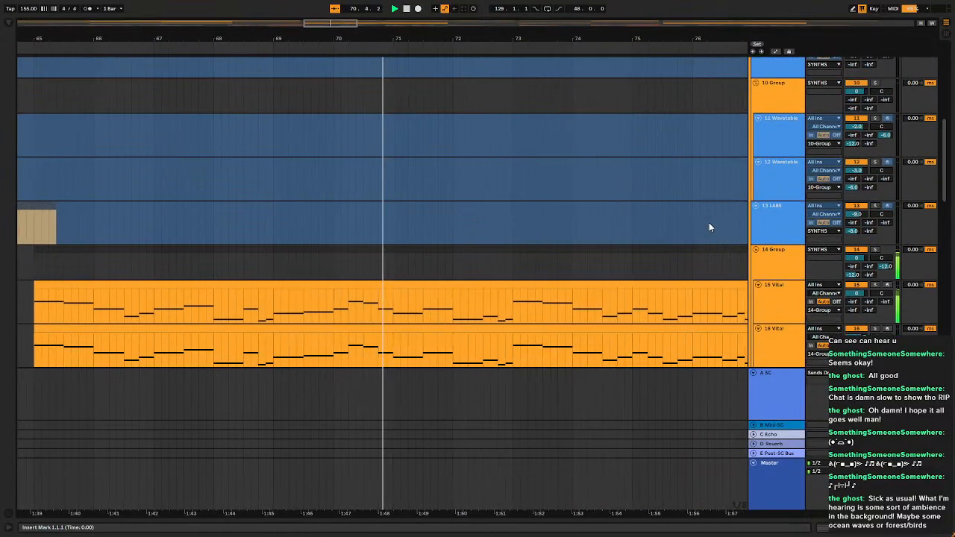
Follow the doubled 15 Vital and 16 Vital melody clips in the 14 Group during playback from about bar 71 to bar 85.
scroll(709, 227, "down", 1)
scroll(709, 228, "down", 1)
scroll(710, 227, "down", 1)
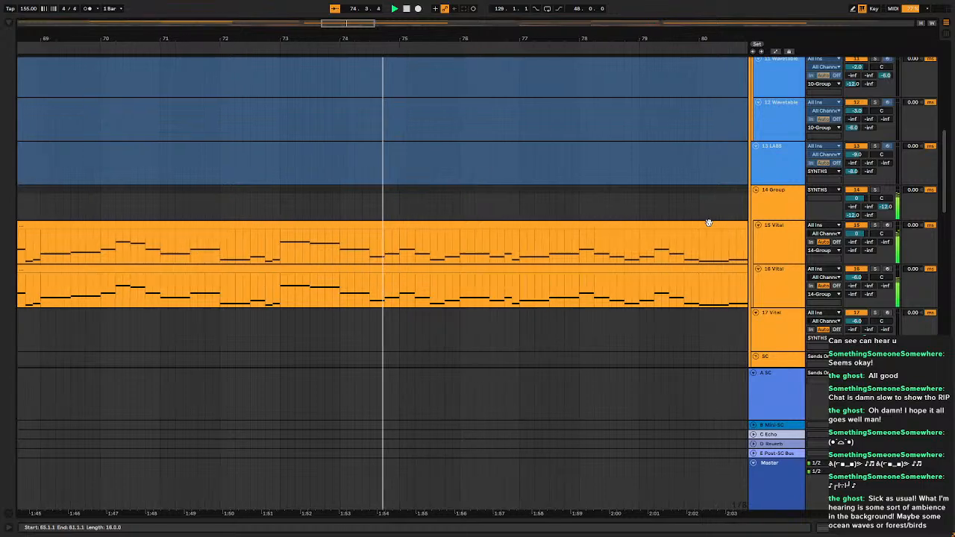
scroll(709, 224, "down", 1)
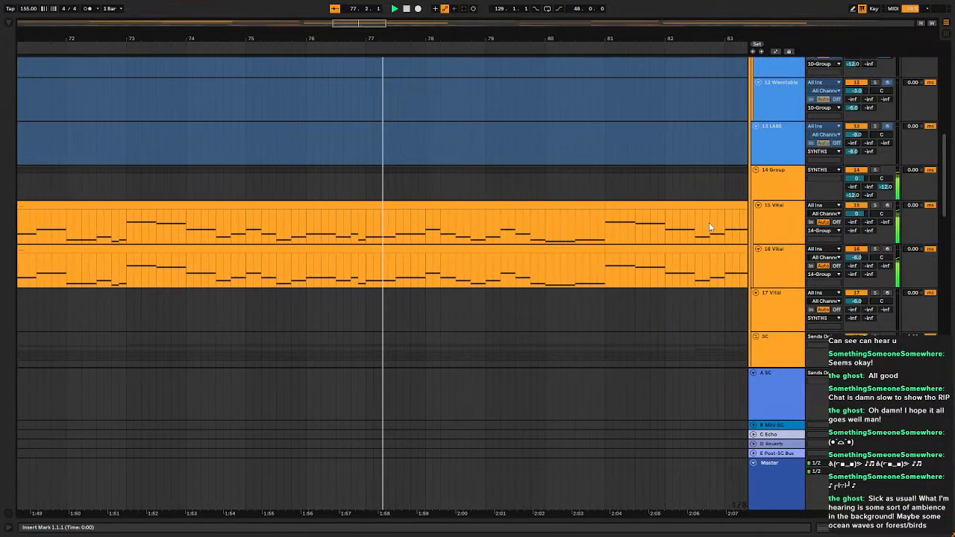
scroll(711, 228, "down", 4)
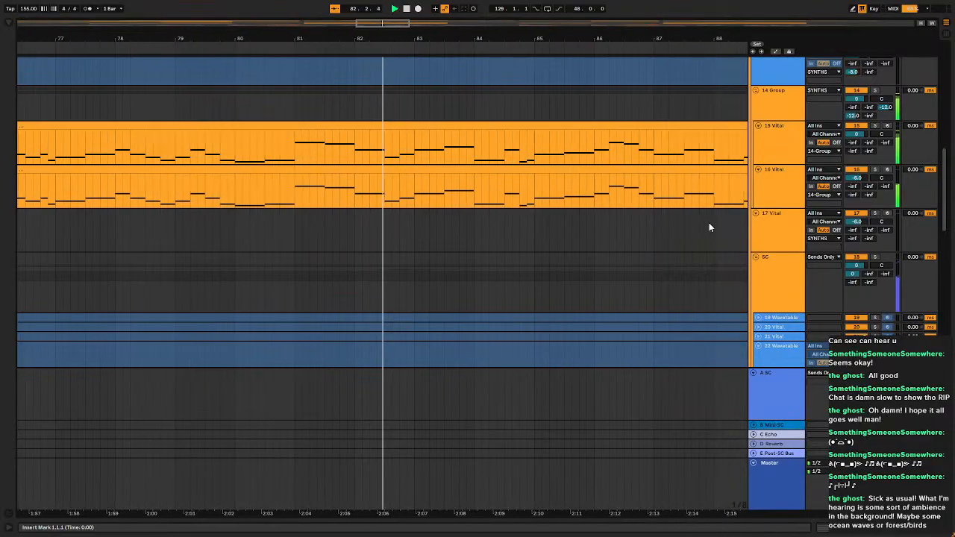
scroll(710, 226, "up", 2)
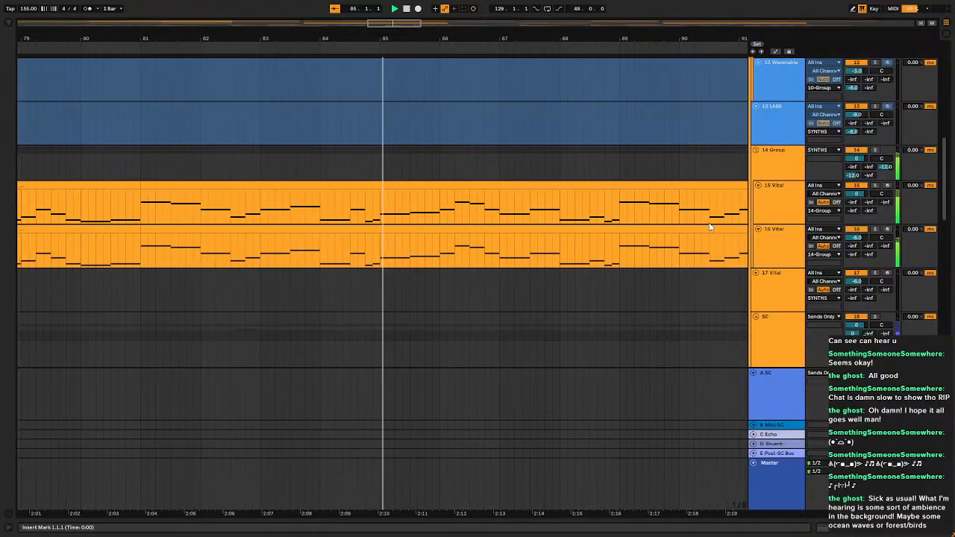
scroll(709, 227, "up", 2)
Examine the 26 Wavetable and 27 Vital clips in the SC group during playback from about bar 86 to bar 91.
scroll(710, 227, "down", 5)
scroll(710, 228, "down", 9)
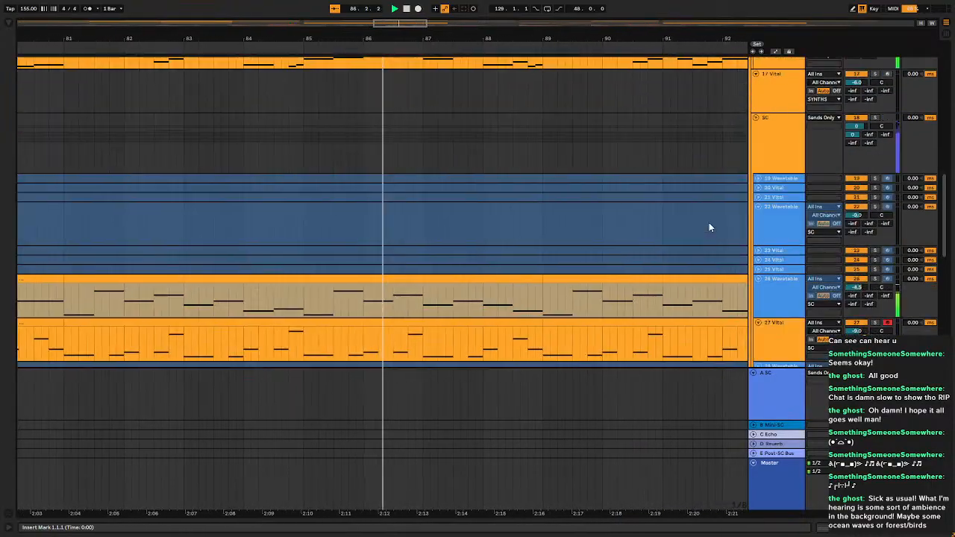
scroll(710, 226, "down", 1)
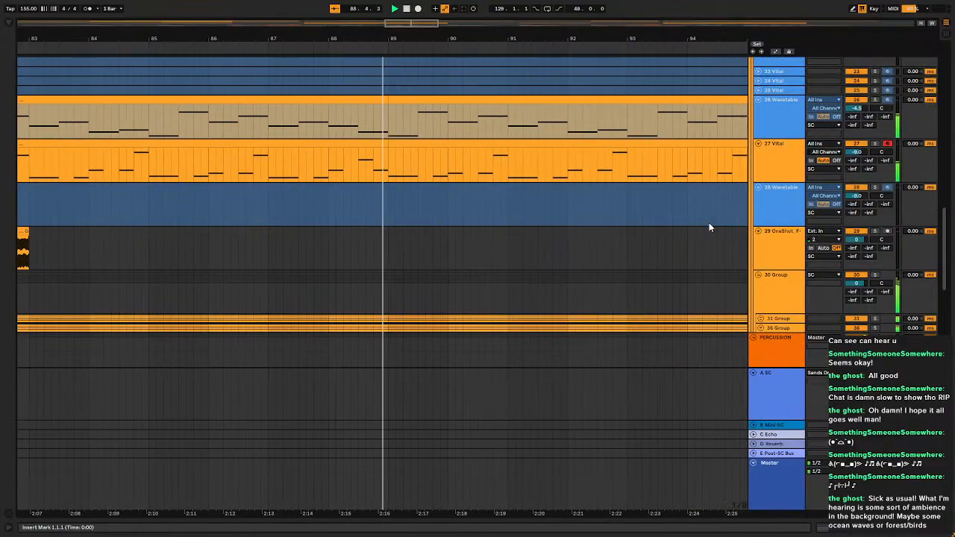
scroll(709, 222, "up", 2)
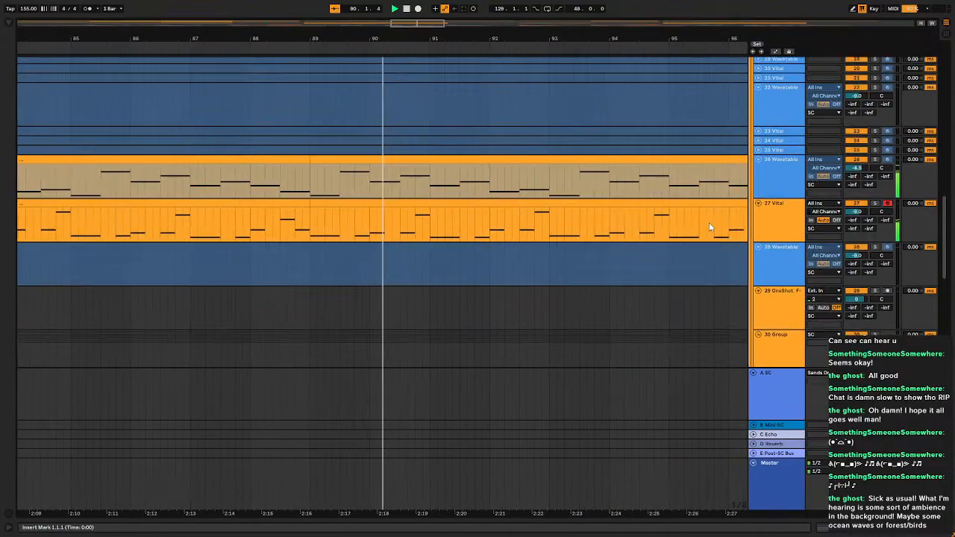
scroll(709, 223, "up", 1)
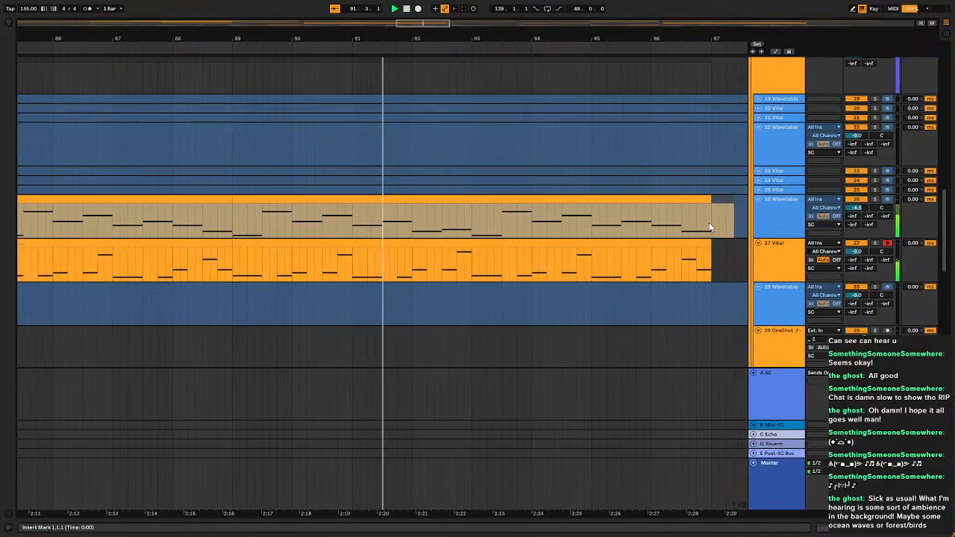
Follow playback from about bar 92 through the bar 97 section change, examining the 13 LABS and 17 Vital clips to about bar 109.
scroll(709, 224, "up", 5)
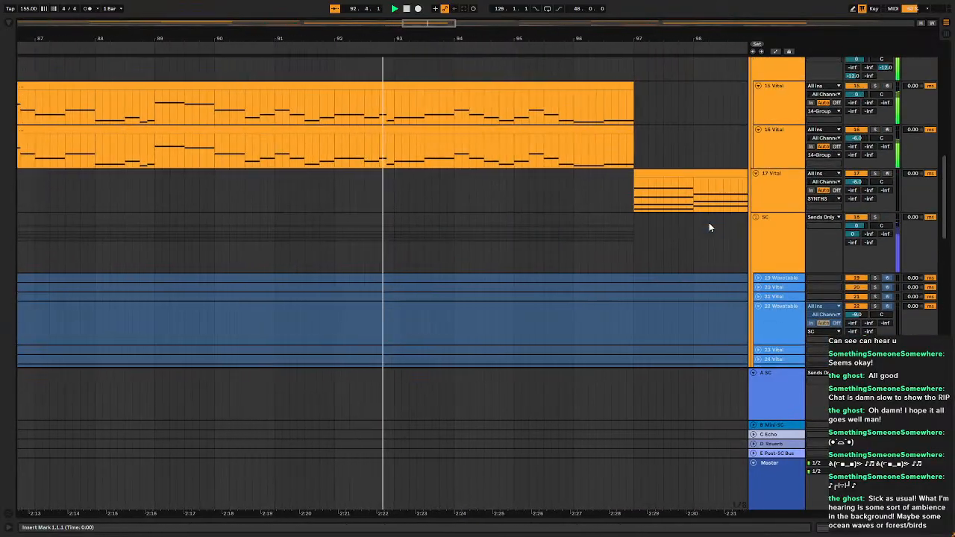
scroll(709, 222, "up", 2)
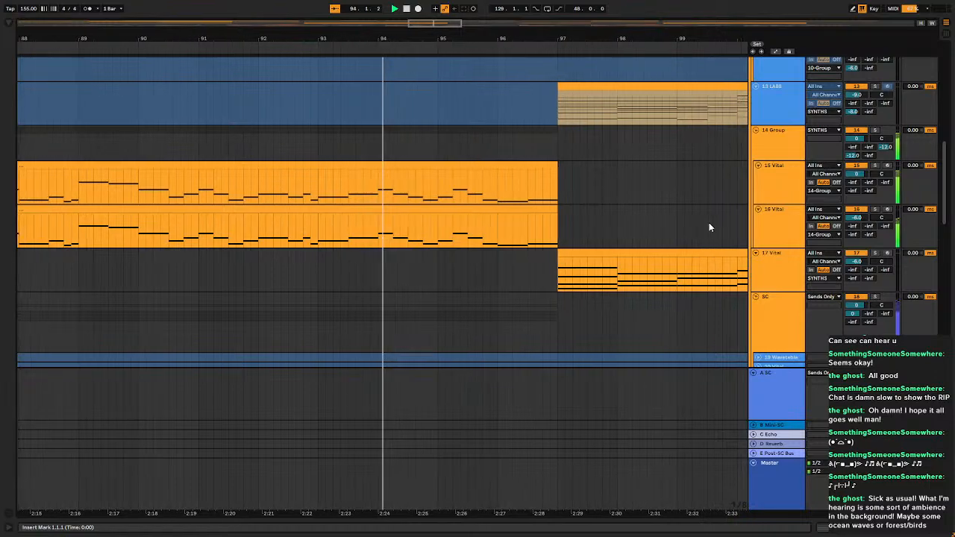
scroll(709, 227, "down", 1)
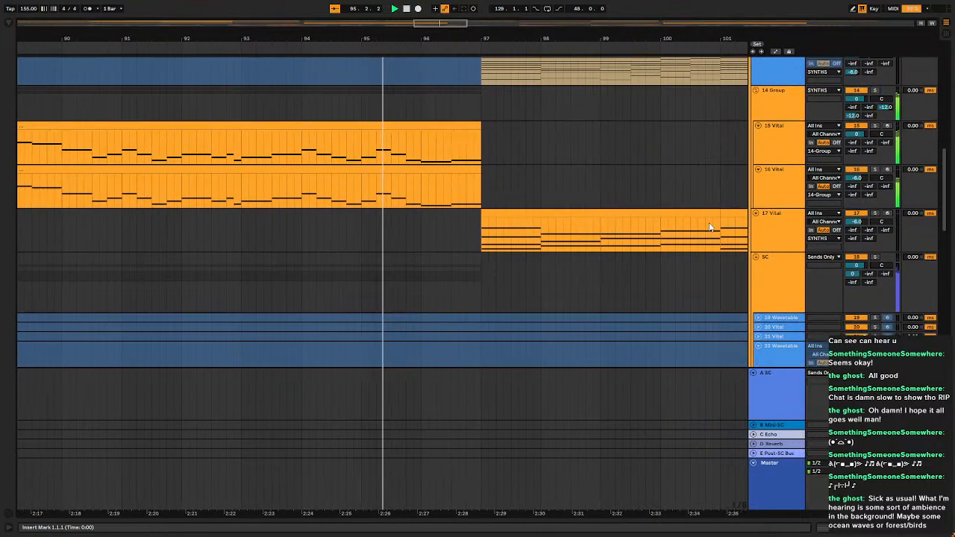
scroll(709, 227, "down", 1)
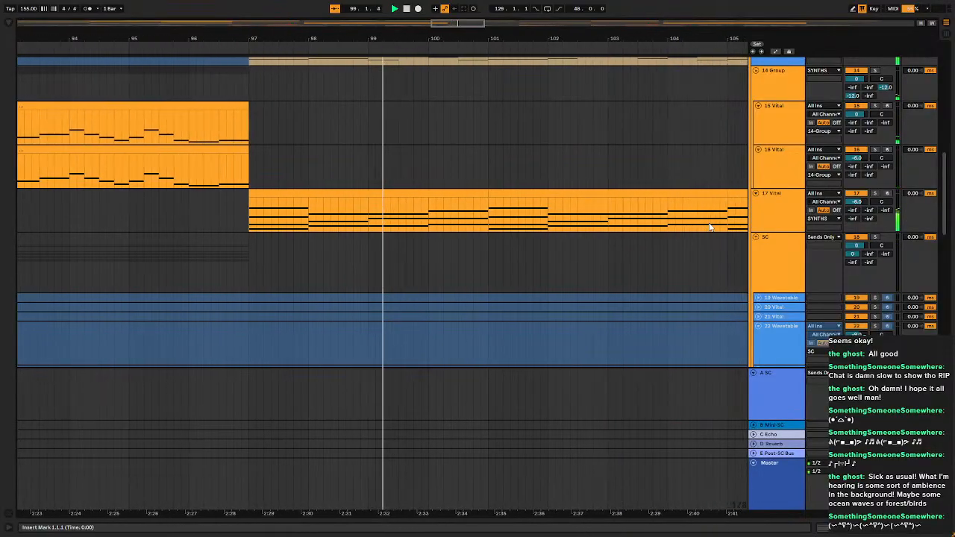
scroll(709, 227, "up", 4)
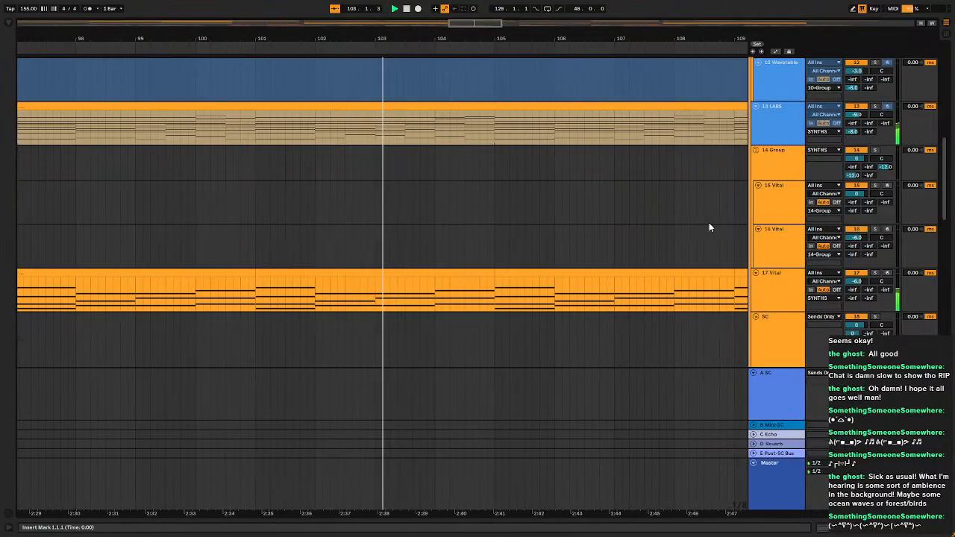
scroll(709, 228, "down", 1)
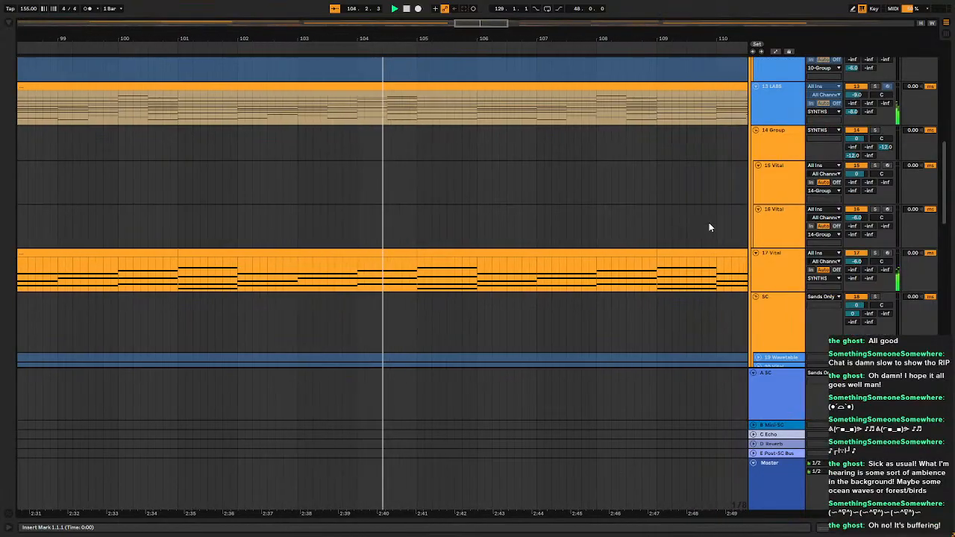
scroll(705, 225, "down", 1)
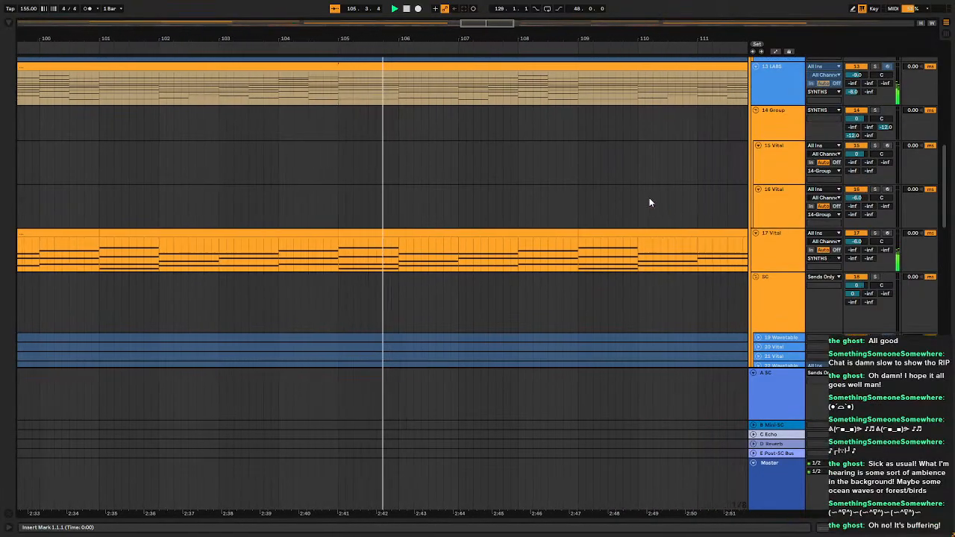
scroll(631, 196, "down", 1)
scroll(632, 195, "up", 3)
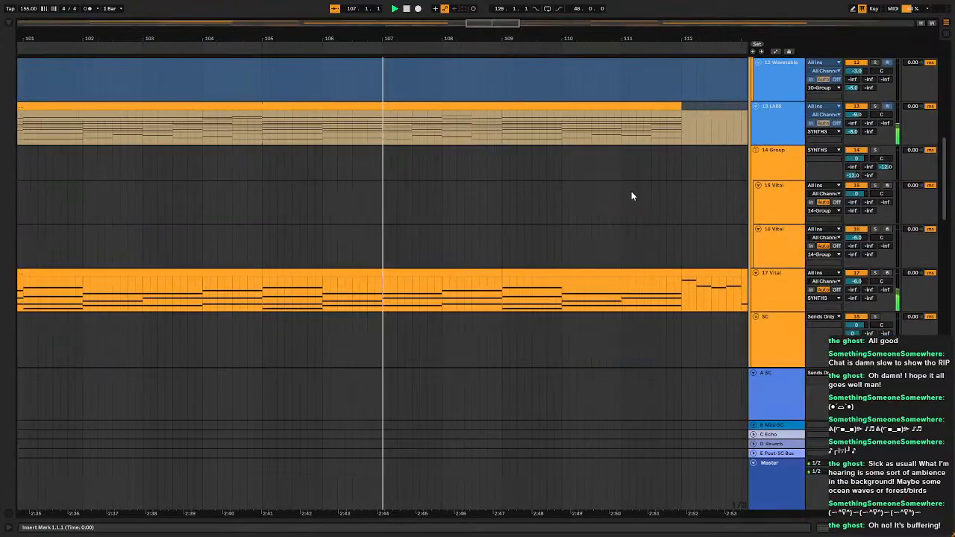
scroll(631, 196, "up", 1)
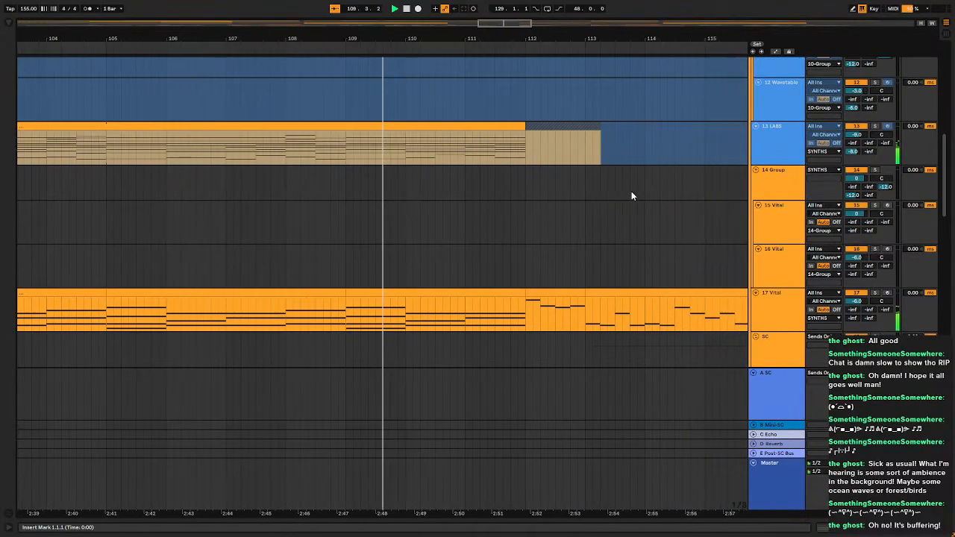
Widen the timeline view and examine how the 17 Vital, 13 LABS and neighbouring synth clips are laid out across sections from about bar 81 to bar 151.
scroll(615, 193, "down", 4)
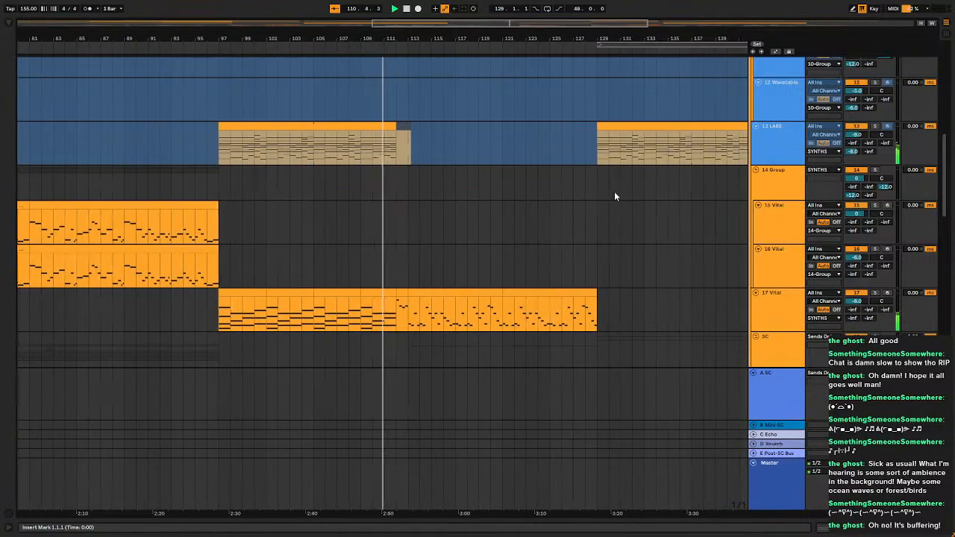
scroll(615, 193, "down", 3)
scroll(581, 185, "down", 1)
scroll(581, 187, "down", 1)
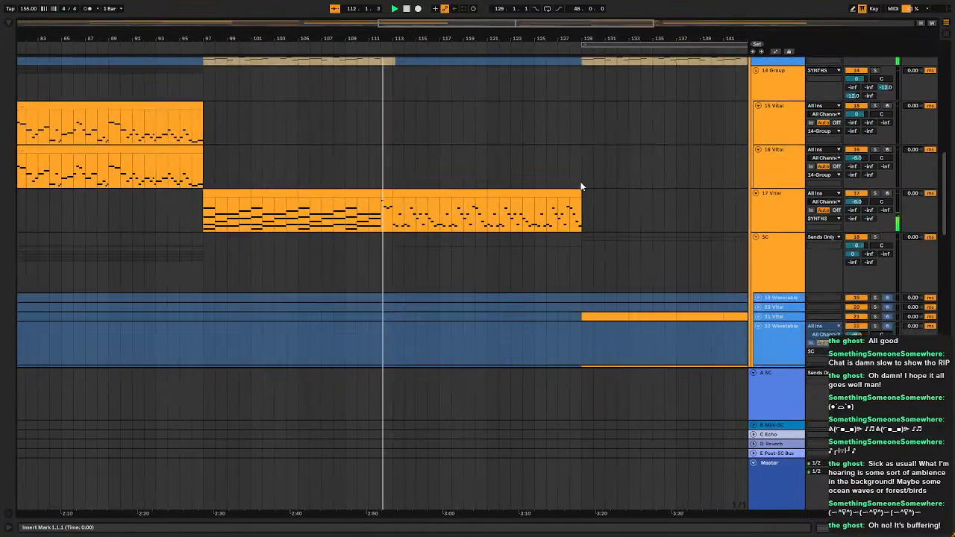
scroll(580, 187, "down", 2)
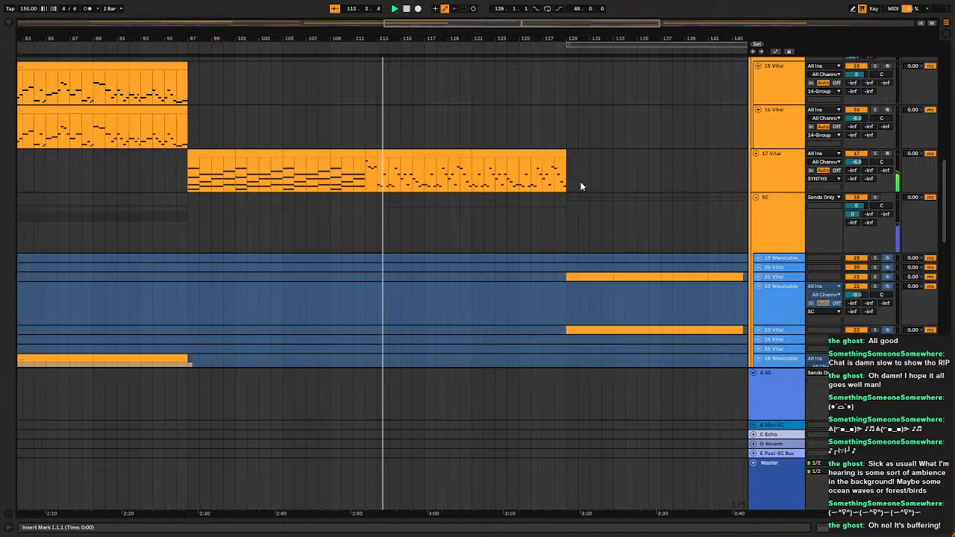
scroll(580, 187, "up", 4)
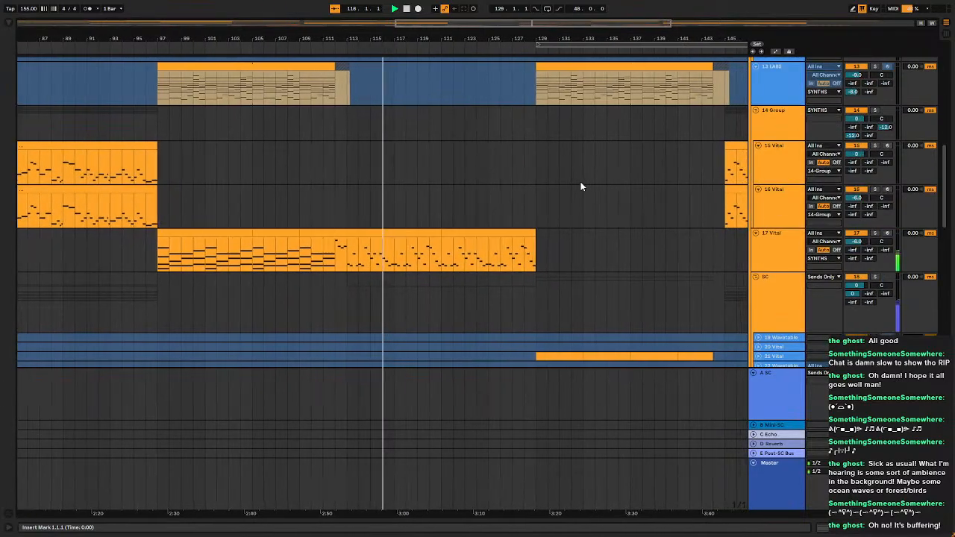
scroll(580, 187, "down", 3)
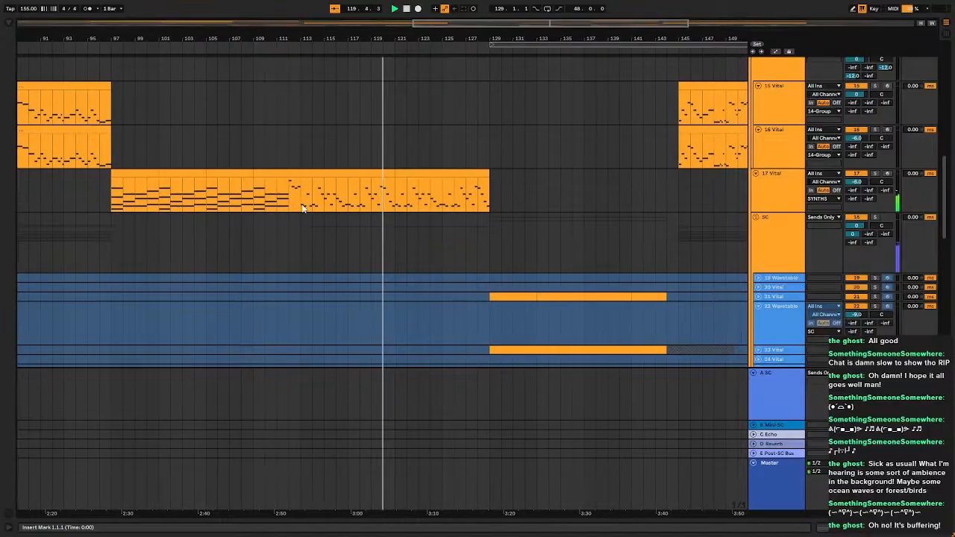
scroll(482, 213, "up", 4)
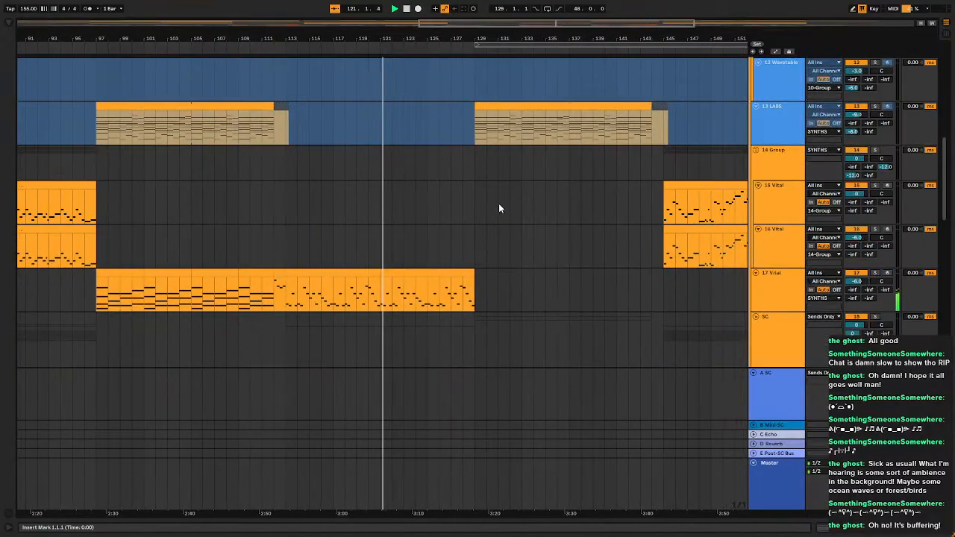
Inspect the SC group's Vital and Wavetable clips during playback around the section change at bar 129.
scroll(499, 207, "down", 8)
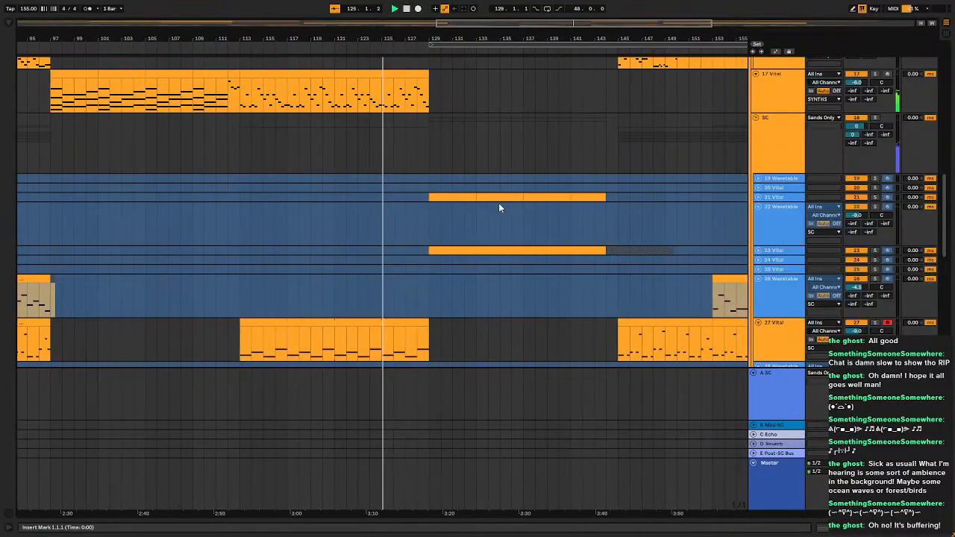
scroll(499, 204, "up", 3)
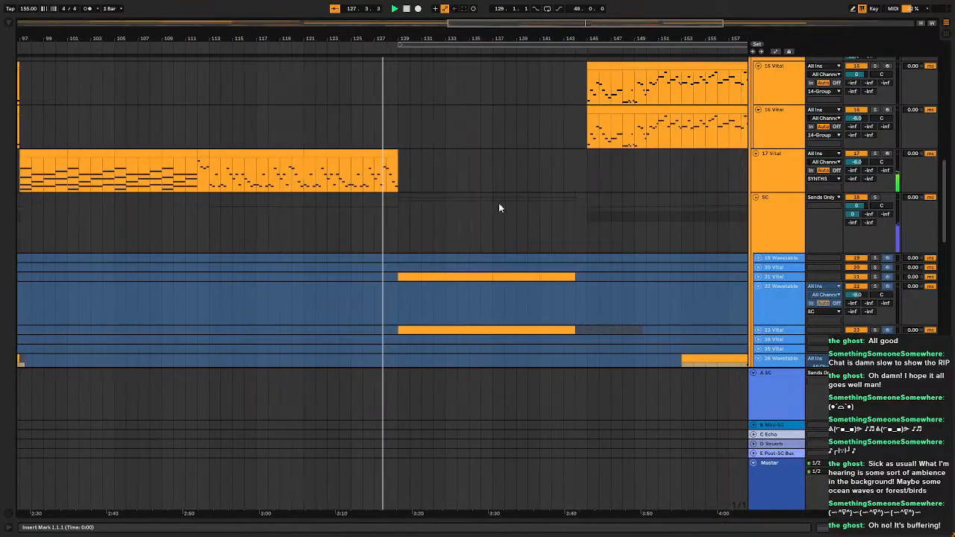
scroll(499, 208, "down", 6)
scroll(500, 207, "down", 3)
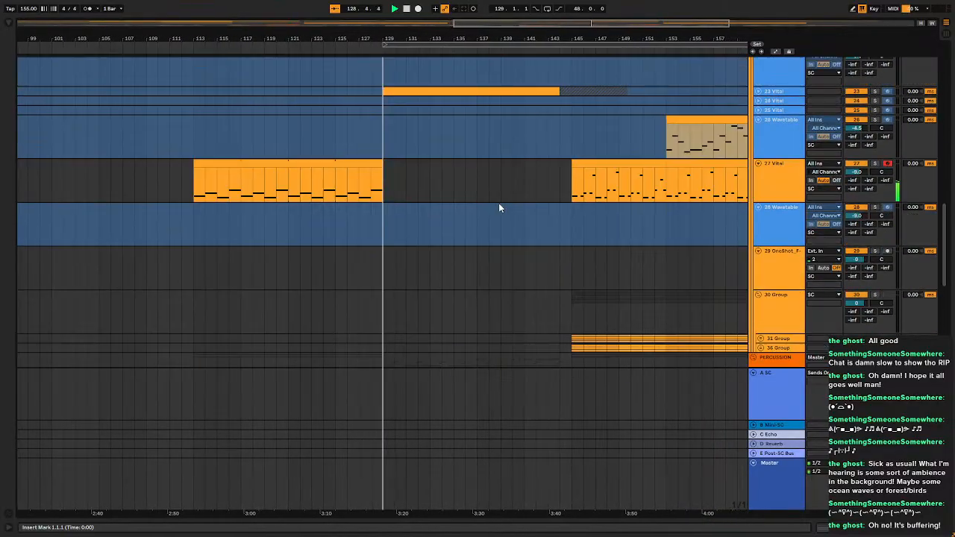
scroll(499, 207, "up", 4)
scroll(499, 207, "up", 9)
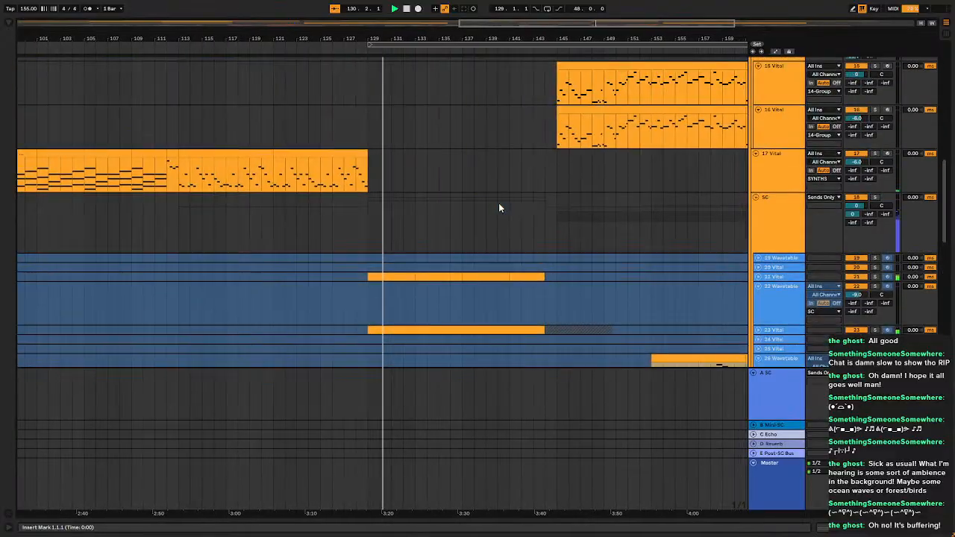
Compare the 13 LABS clip with the SC group's 21 Vital and 23 Vital clips during playback from about bar 135 to bar 139.
scroll(499, 209, "up", 2)
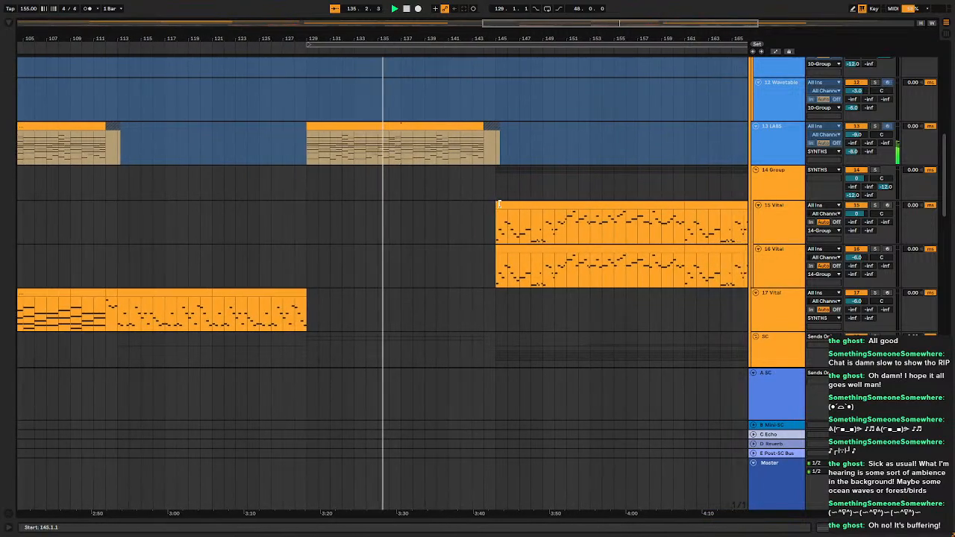
scroll(500, 208, "down", 1)
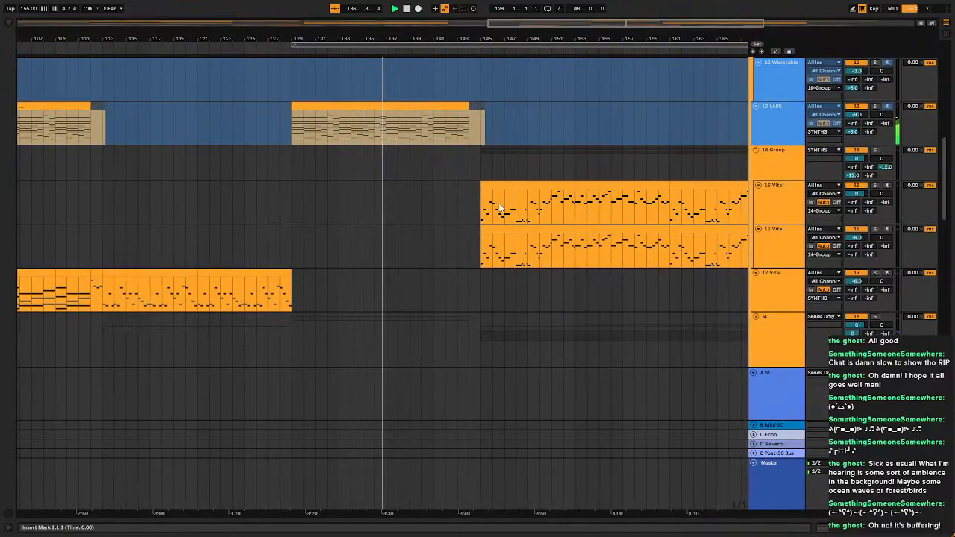
scroll(499, 208, "down", 1)
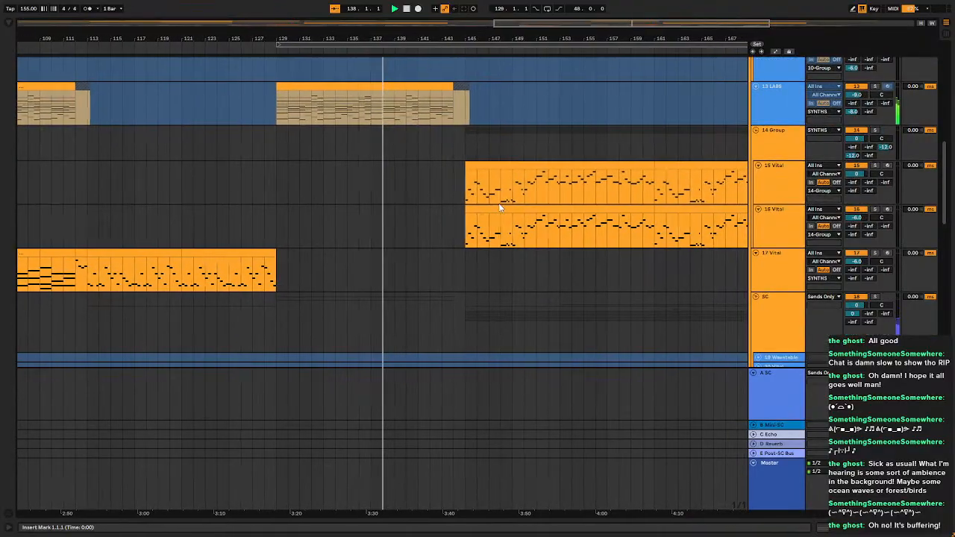
scroll(499, 208, "down", 4)
scroll(500, 208, "down", 2)
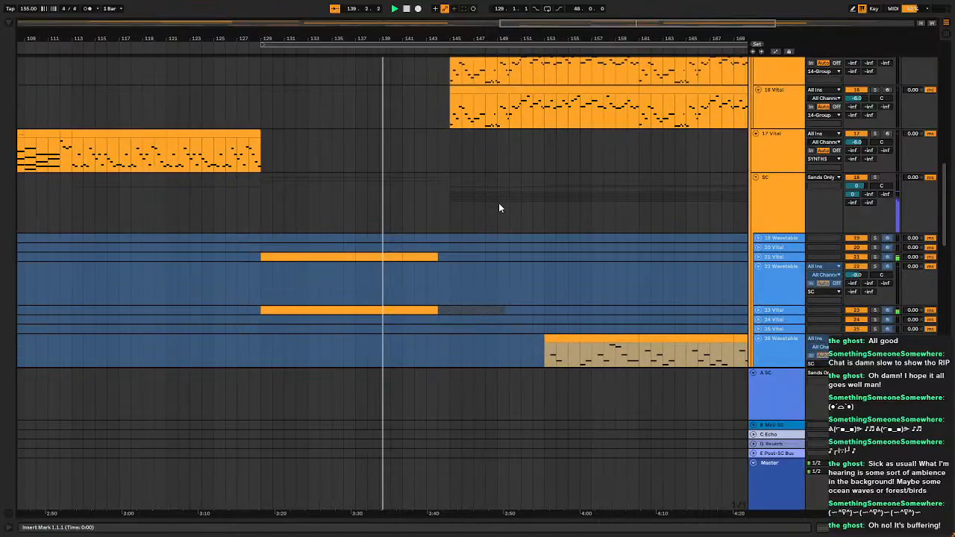
Follow playback through the bar 145 section change, examining the 14 Group's 15 Vital and 16 Vital clips to about bar 168.
scroll(500, 208, "up", 6)
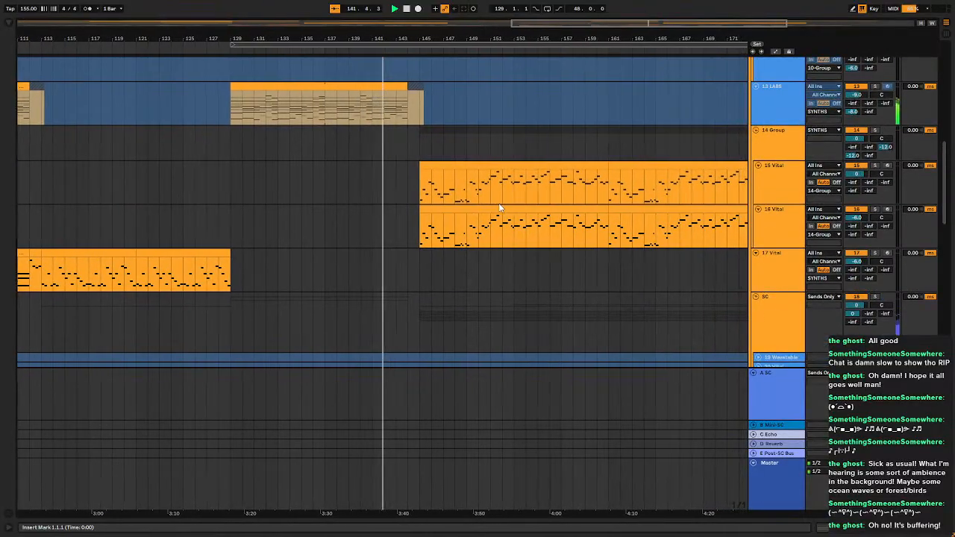
scroll(499, 208, "down", 1)
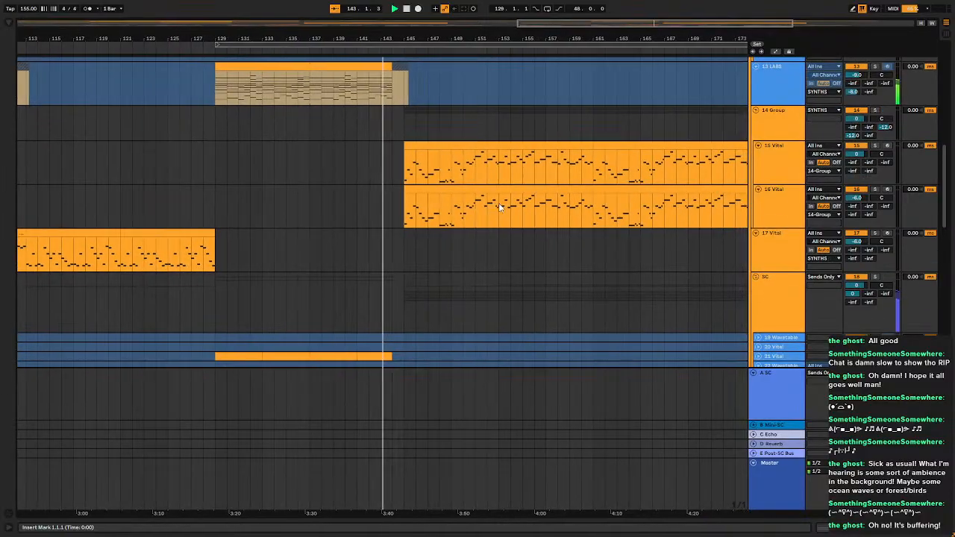
scroll(499, 208, "down", 1)
scroll(500, 208, "down", 1)
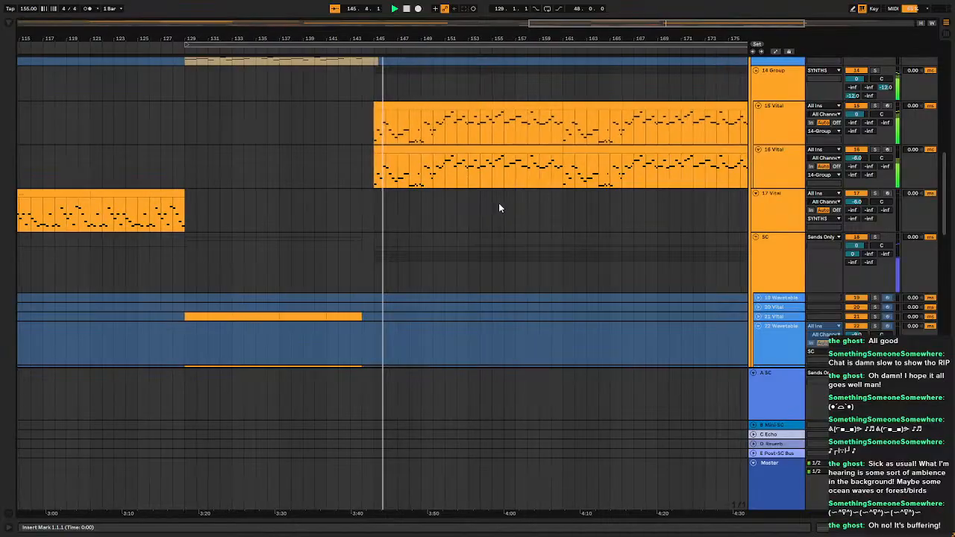
scroll(499, 208, "up", 3)
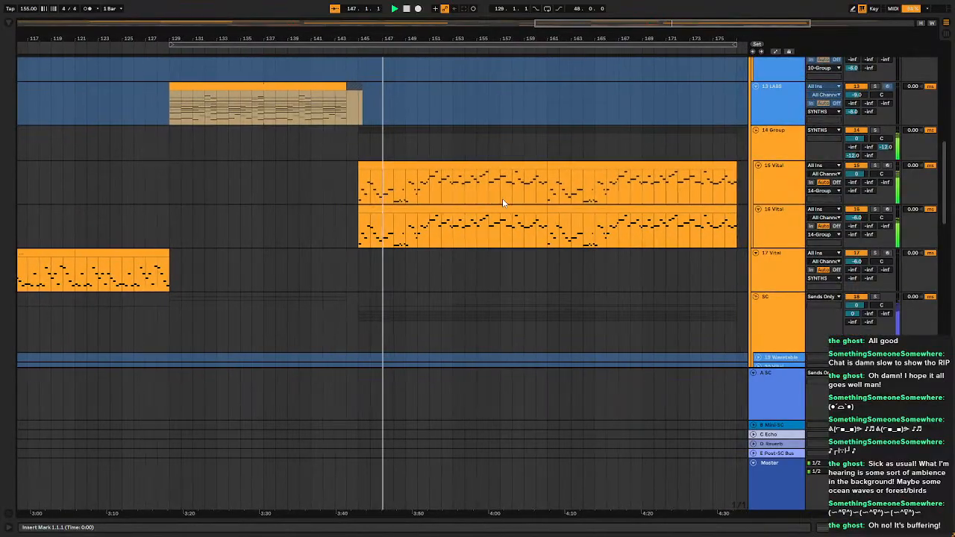
scroll(503, 199, "down", 1)
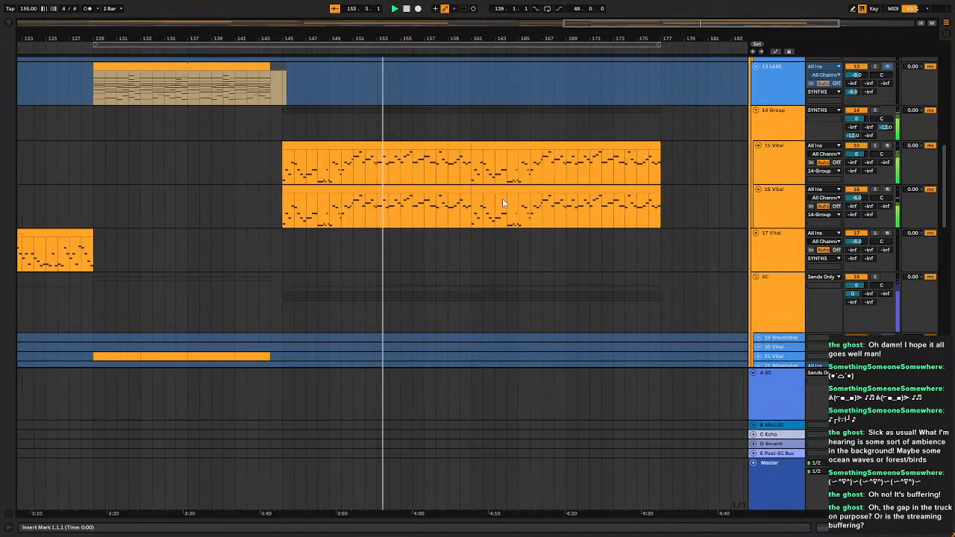
scroll(498, 198, "up", 1)
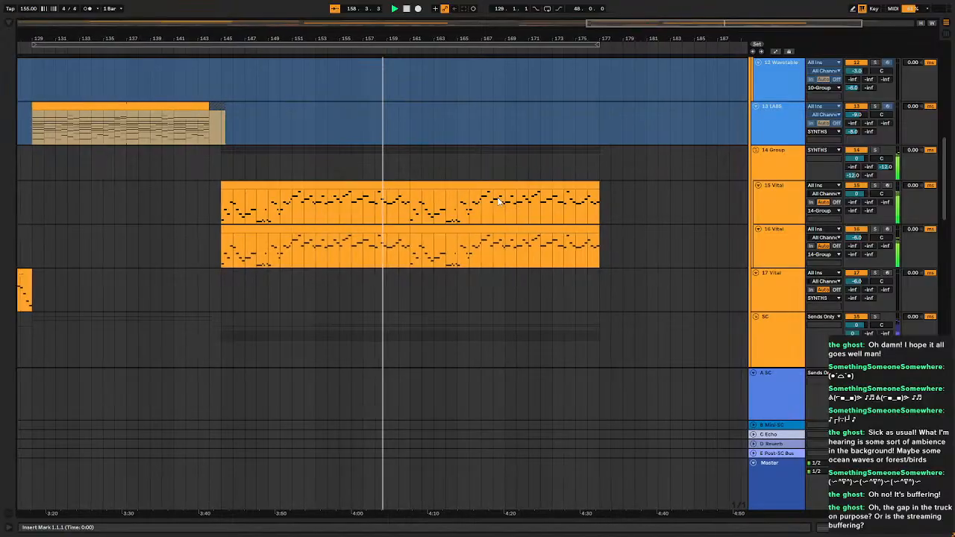
scroll(498, 202, "down", 1)
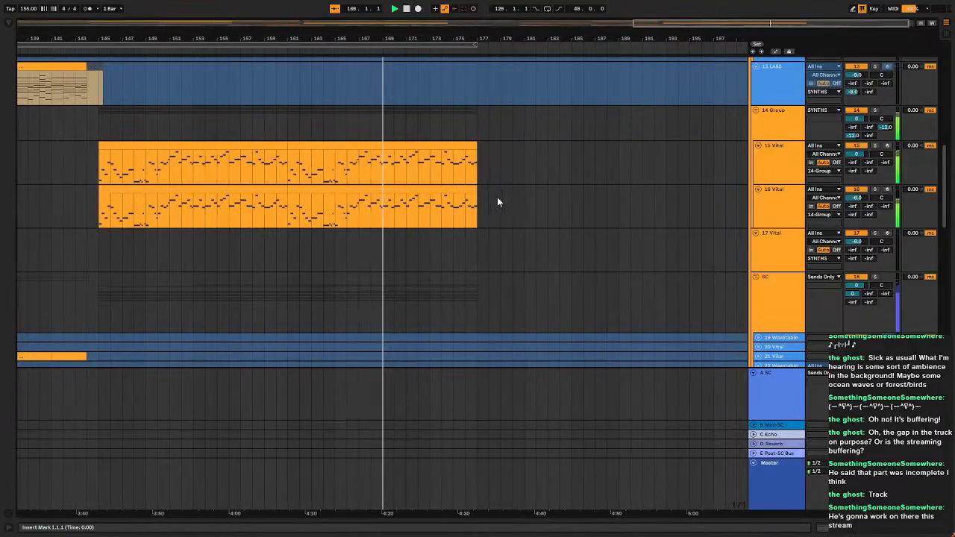
Inspect the SC group's 26 Wavetable, 27 Vital and 29 OneShot clips during playback from about bar 168 to bar 175.
scroll(497, 197, "down", 10)
scroll(497, 197, "up", 4)
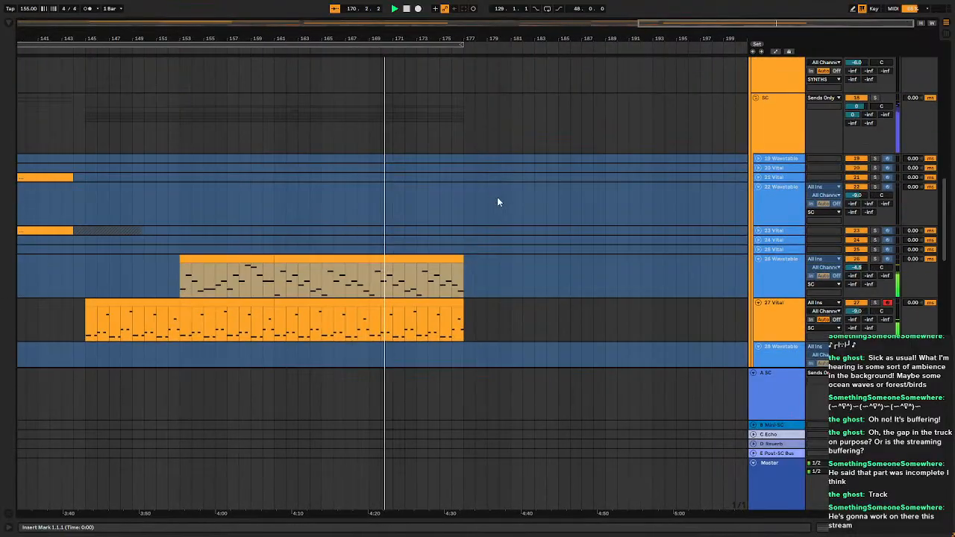
scroll(497, 197, "down", 1)
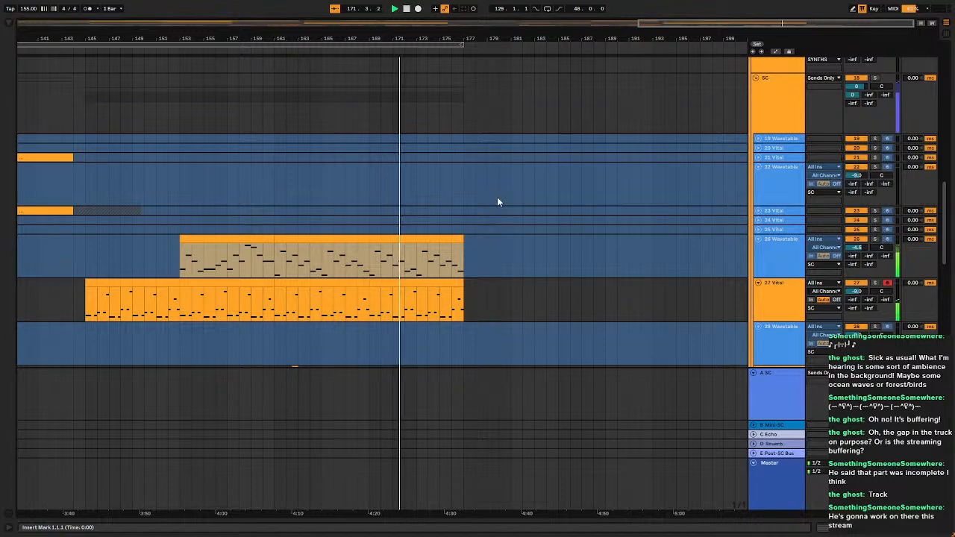
scroll(497, 200, "down", 6)
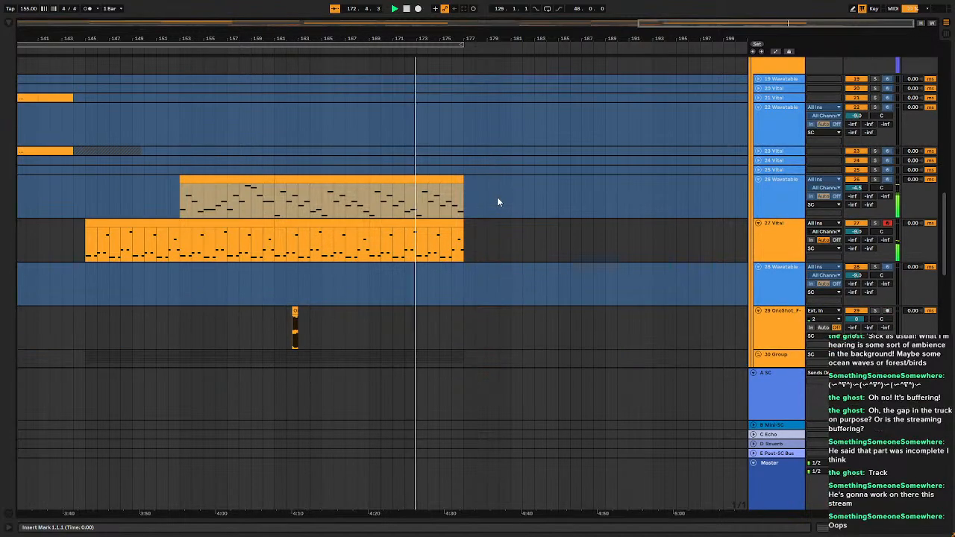
scroll(497, 200, "up", 2)
scroll(498, 202, "up", 3)
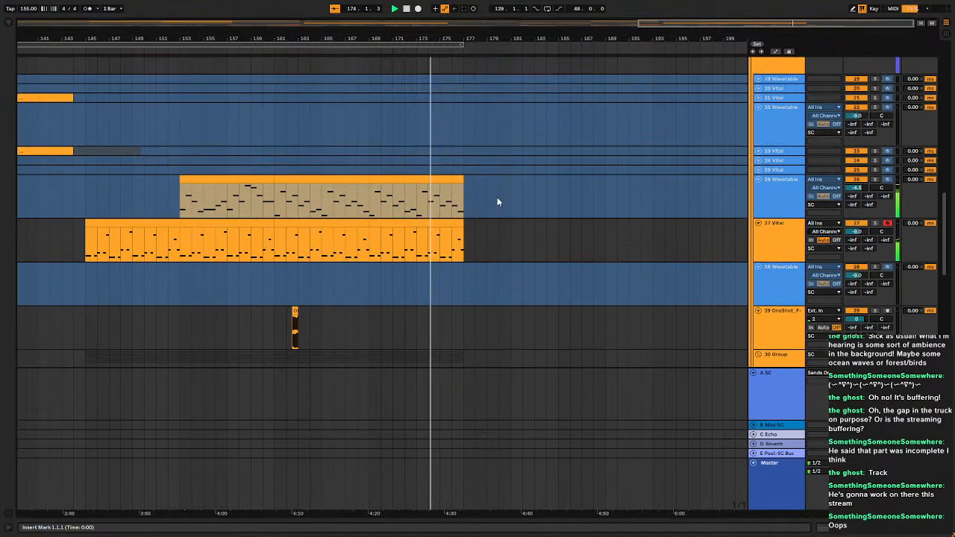
scroll(497, 202, "up", 1)
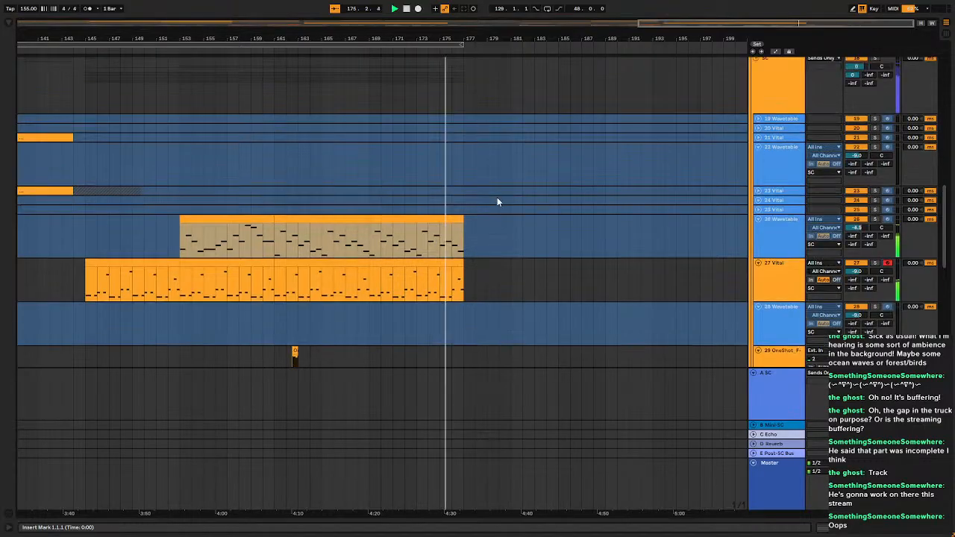
Follow playback across the bar 177 section change and examine the glockenspiel clip on track 9.
scroll(497, 202, "up", 3)
scroll(497, 201, "up", 3)
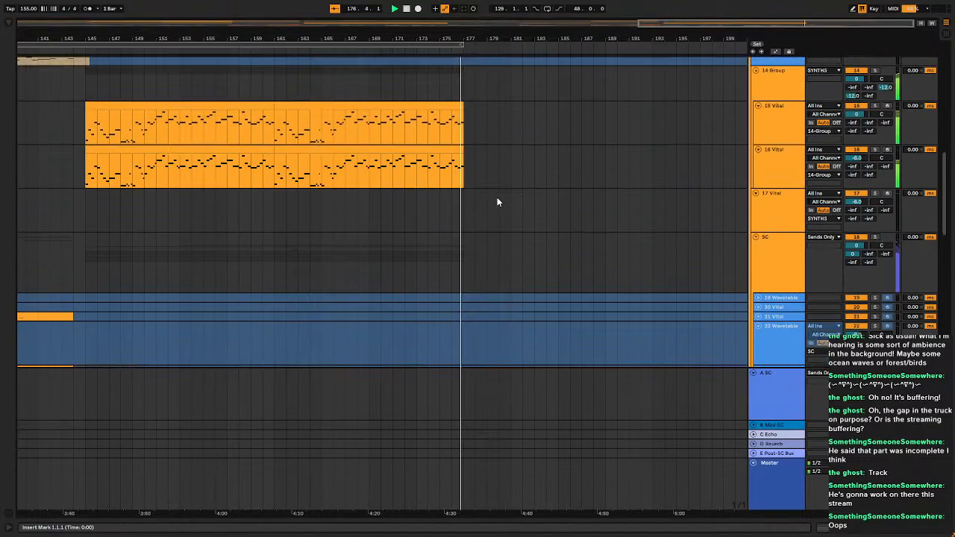
scroll(497, 202, "up", 1)
scroll(497, 197, "up", 4)
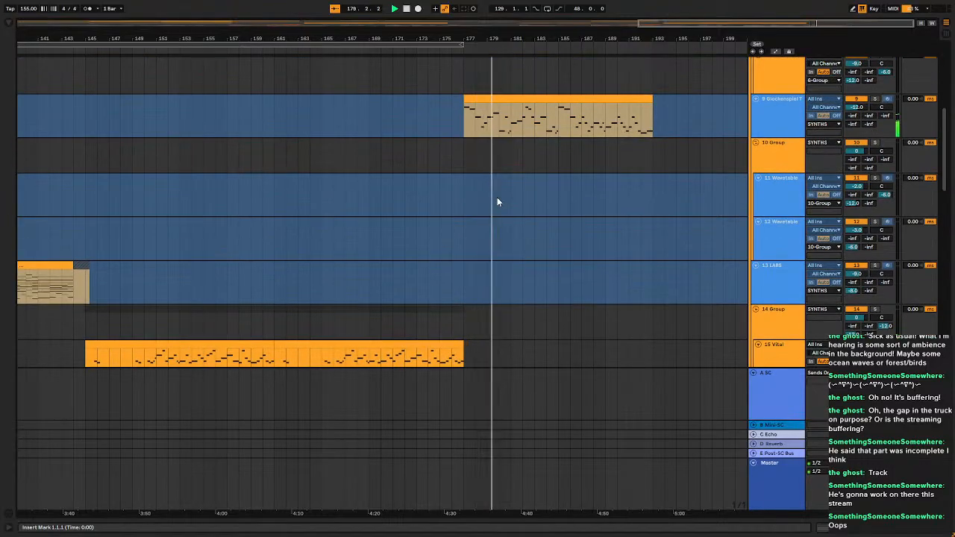
scroll(497, 202, "up", 2)
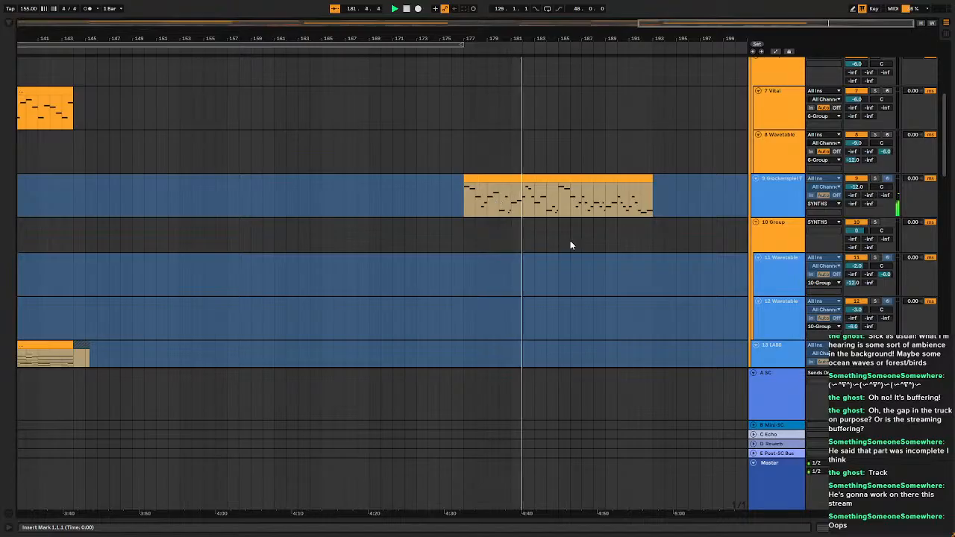
Widen the timeline to the whole arrangement and compare the synth tracks' clip layout while the outro plays to about bar 196.
scroll(570, 243, "down", 4)
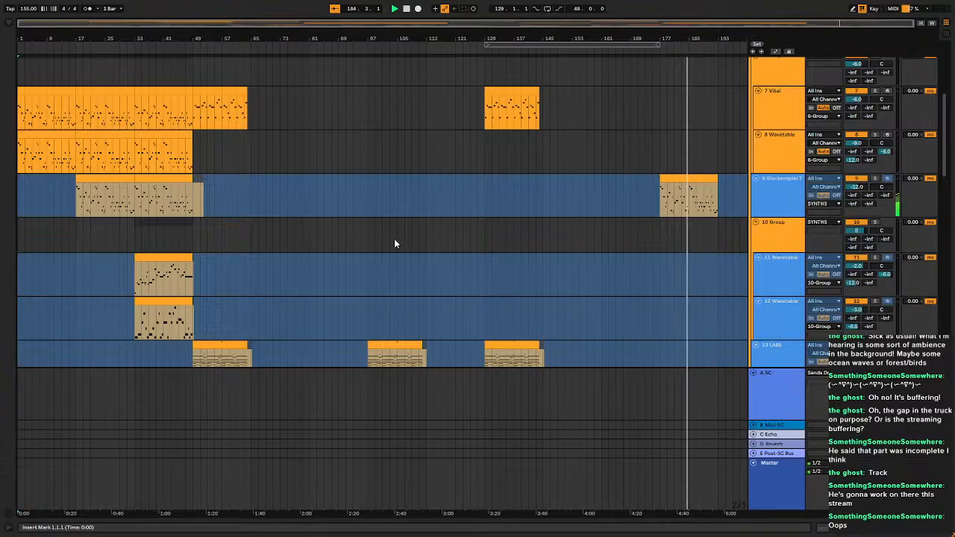
scroll(431, 224, "up", 5)
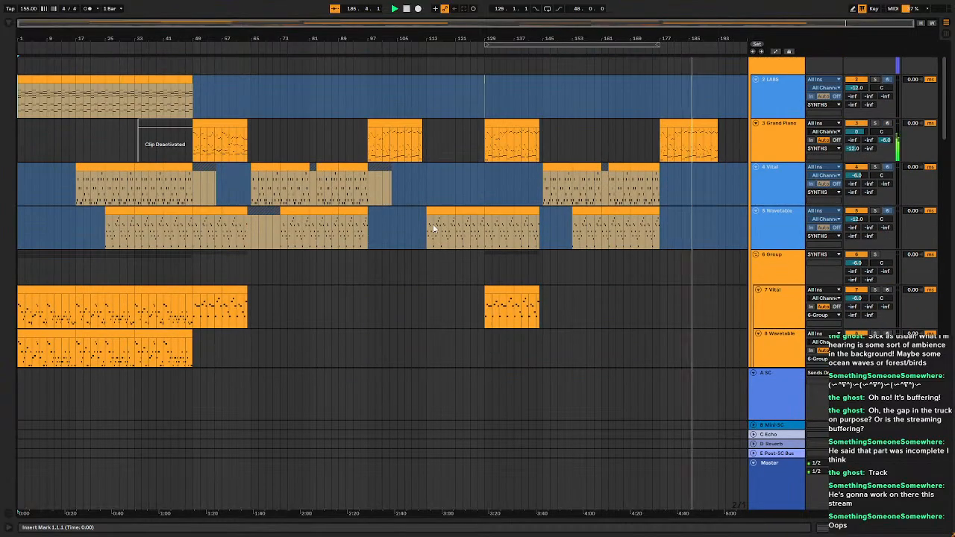
scroll(435, 220, "down", 10)
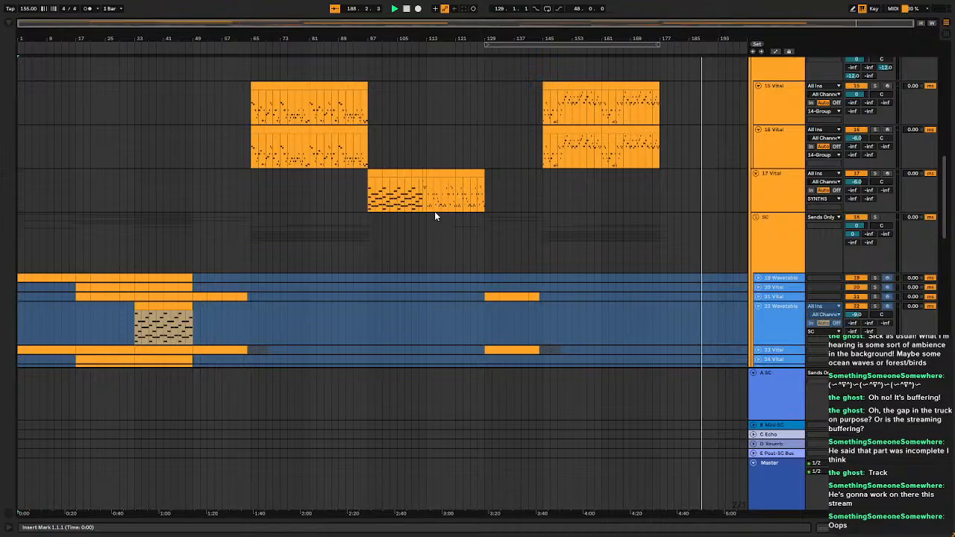
scroll(435, 217, "up", 7)
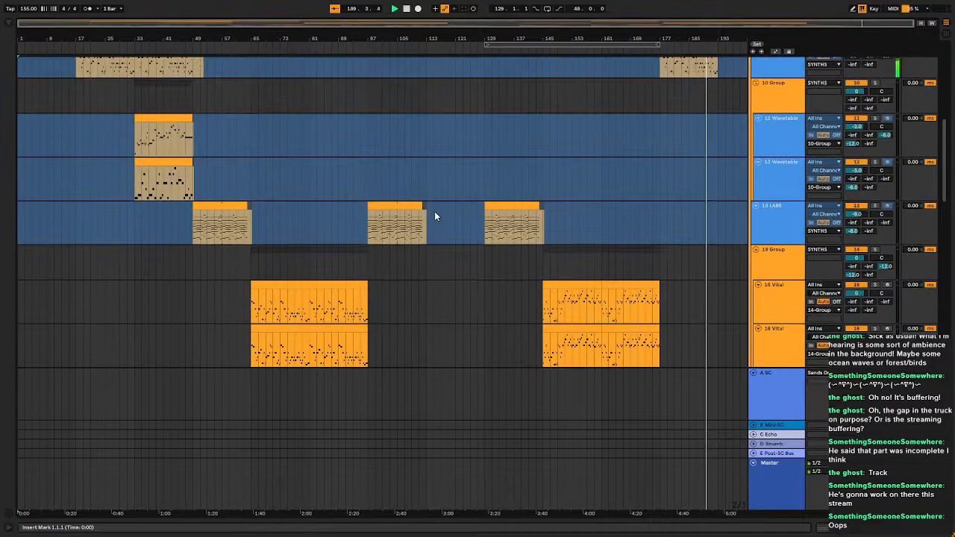
scroll(435, 217, "up", 1)
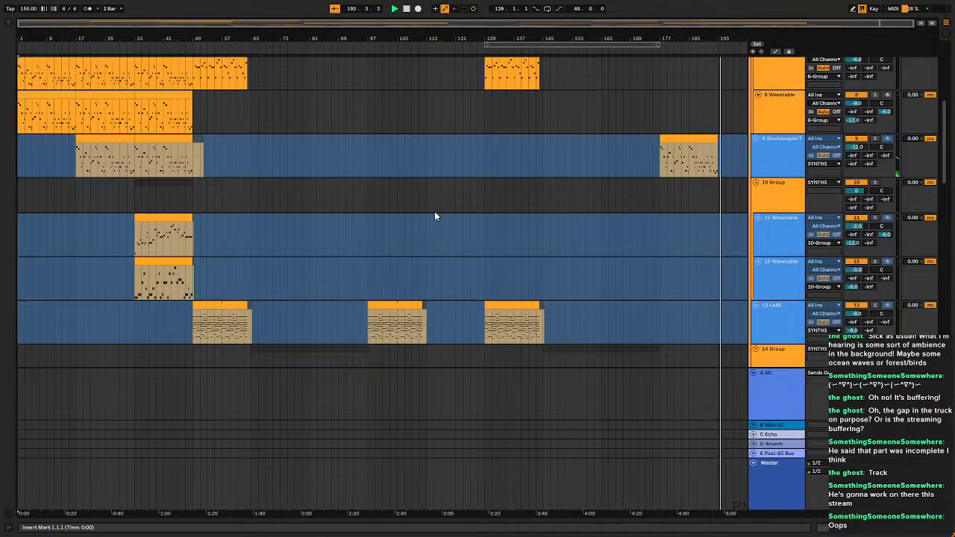
scroll(442, 210, "up", 10)
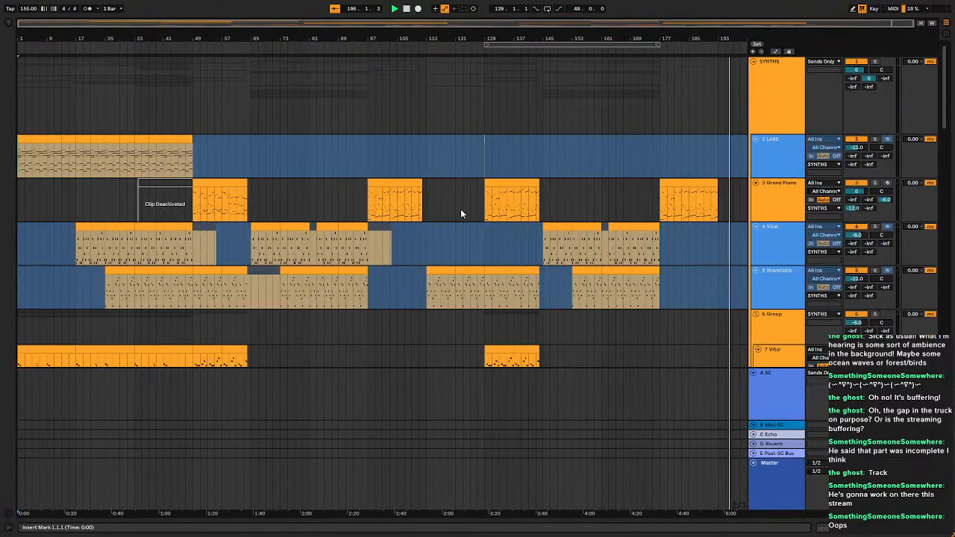
Stop playback after the outro and review the SYNTHS group's clips, from 2 LABS down to 13 LABS, across the full arrangement.
scroll(651, 219, "down", 13)
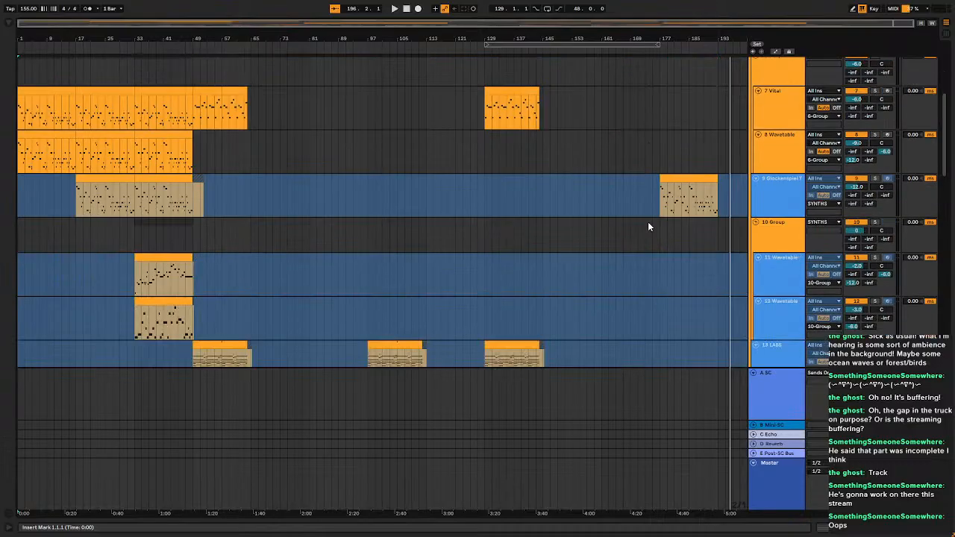
scroll(649, 222, "up", 10)
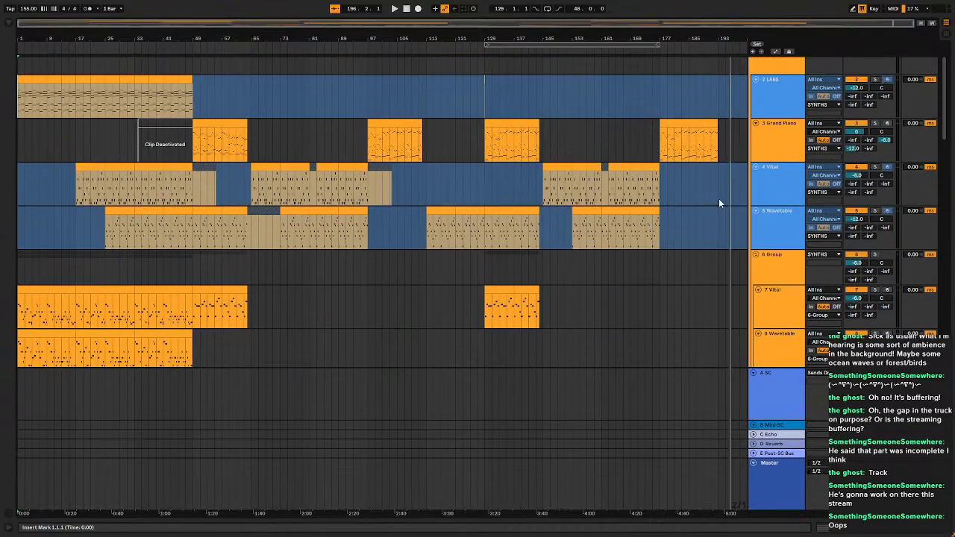
scroll(717, 216, "up", 3)
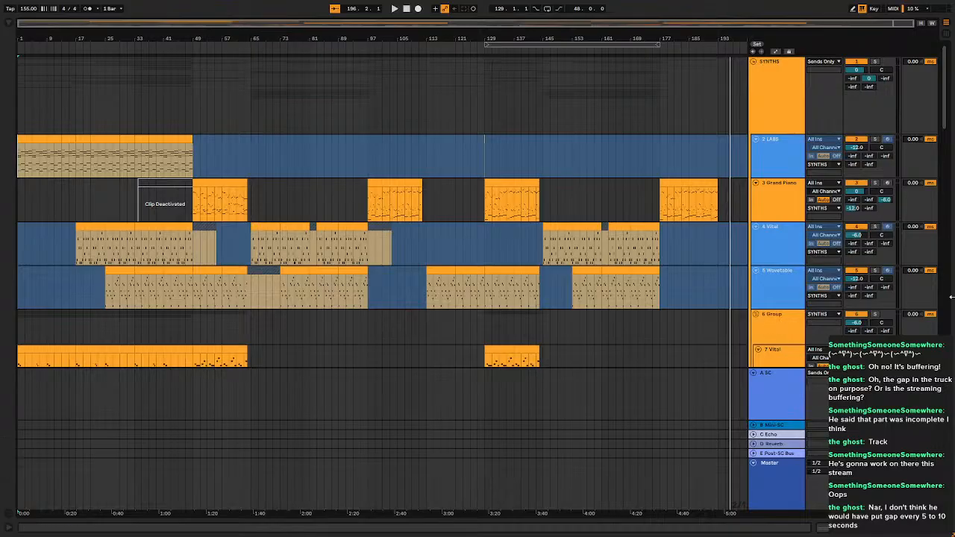
scroll(694, 238, "down", 3)
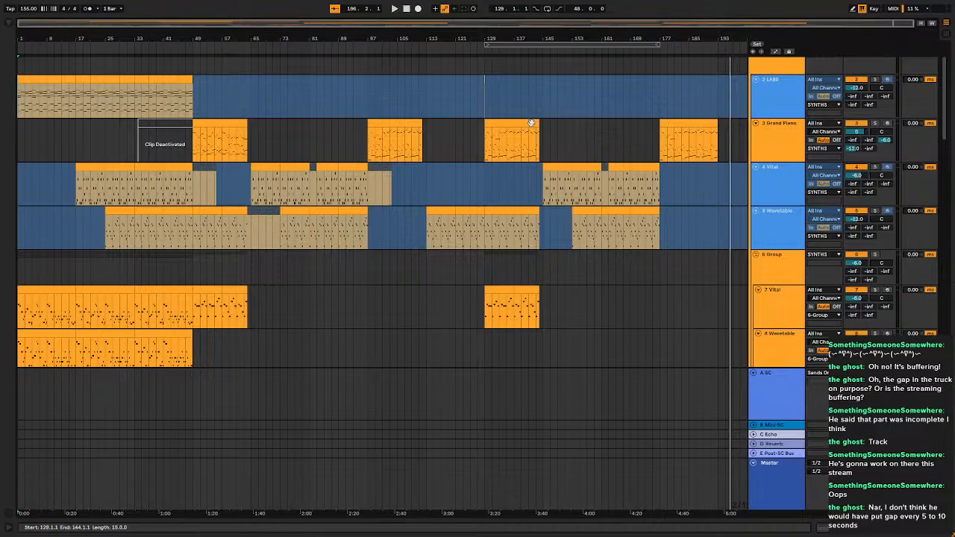
scroll(475, 200, "down", 3)
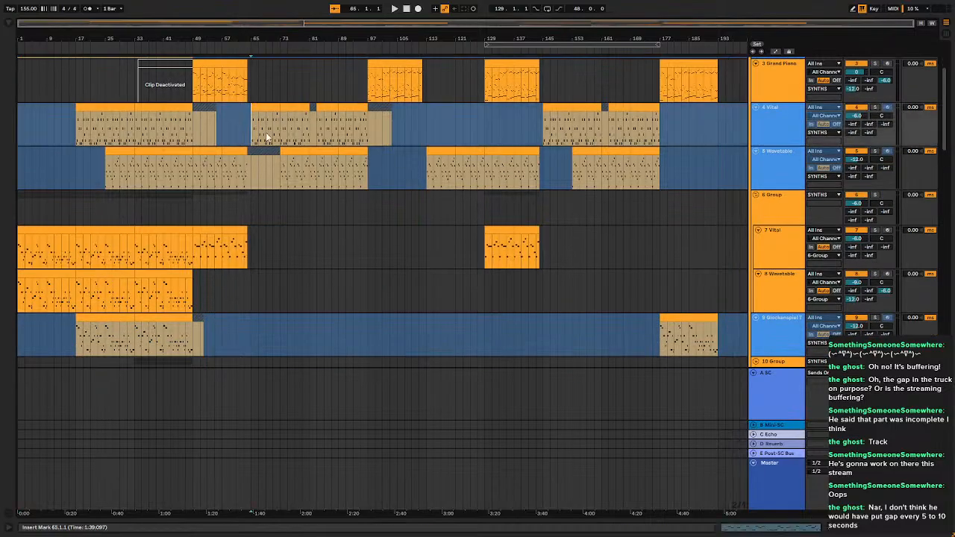
Play the section from bar 65 briefly, examining the 4 Vital and 5 Wavetable clips, and stop at about bar 67.
scroll(272, 136, "up", 5)
scroll(269, 247, "up", 5, "ctrl")
scroll(268, 246, "down", 5, "ctrl")
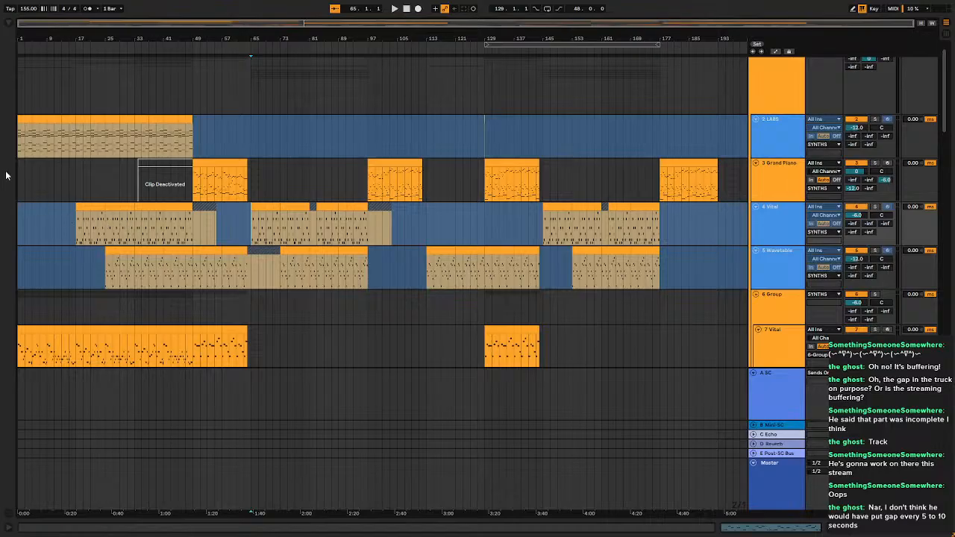
left_click(257, 263)
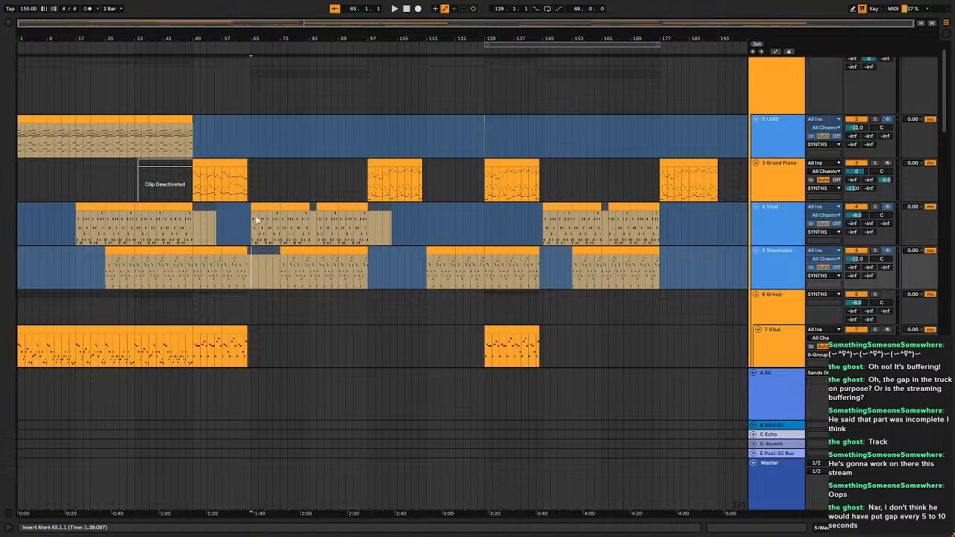
scroll(346, 239, "down", 6)
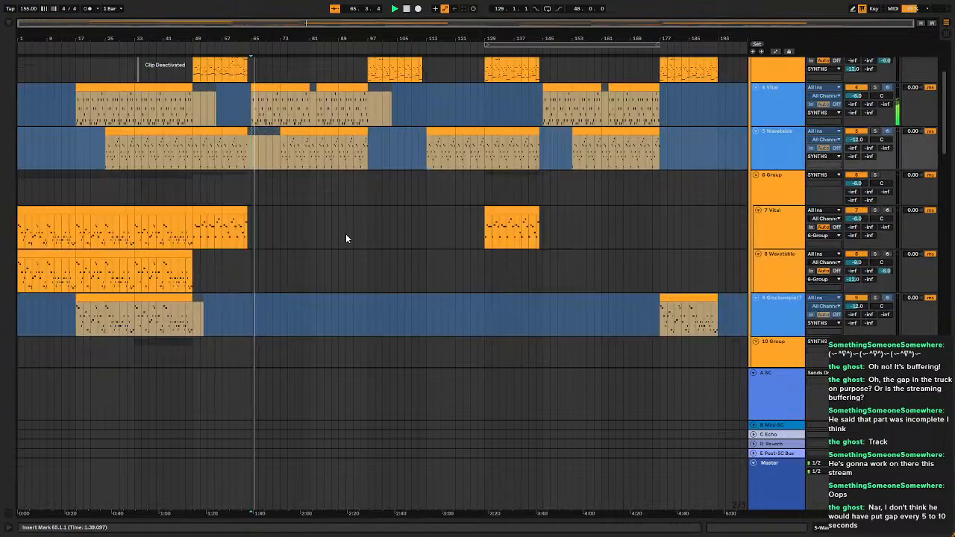
scroll(346, 238, "up", 4)
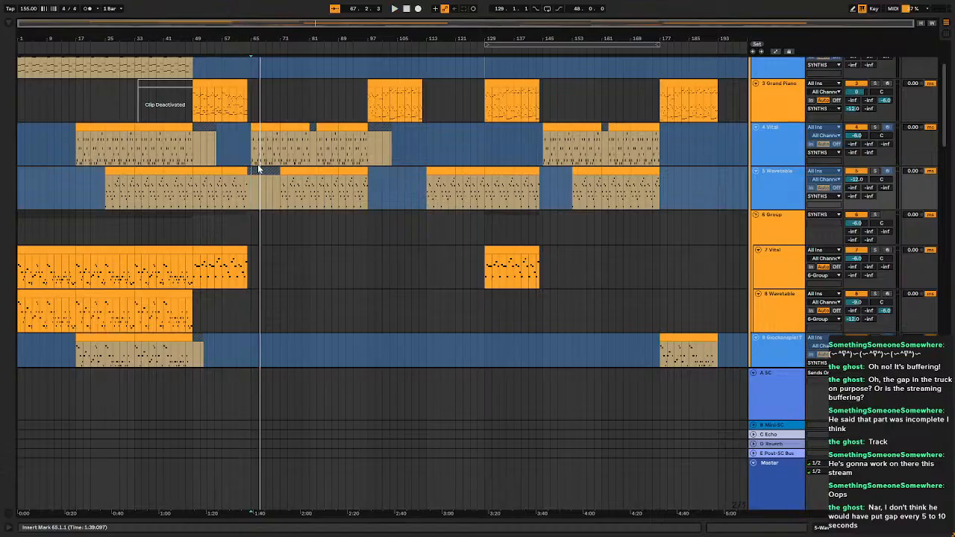
Play the section from bar 145 to about bar 149, checking the clips from 2 LABS to 15 Vital, and stop.
left_click(542, 162)
scroll(575, 187, "down", 2)
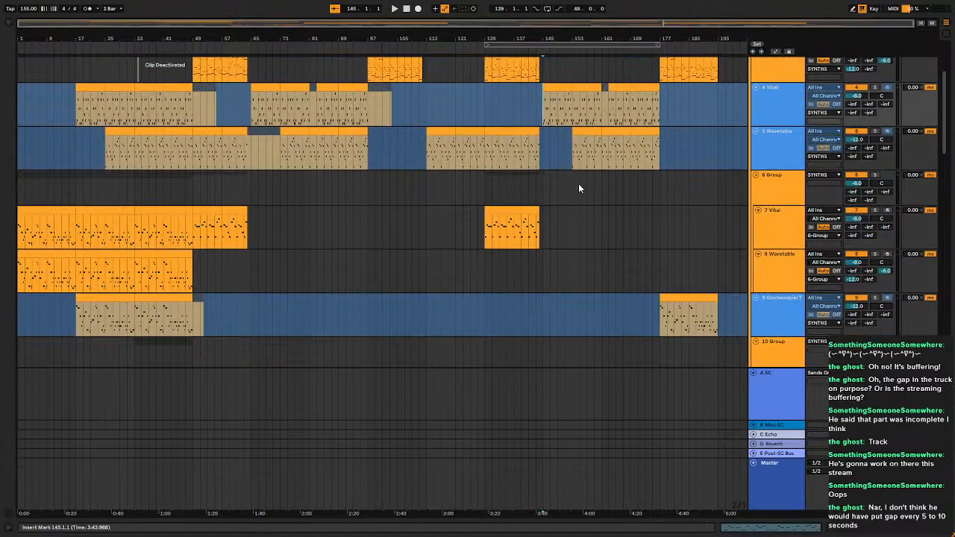
key("space")
scroll(579, 184, "up", 3)
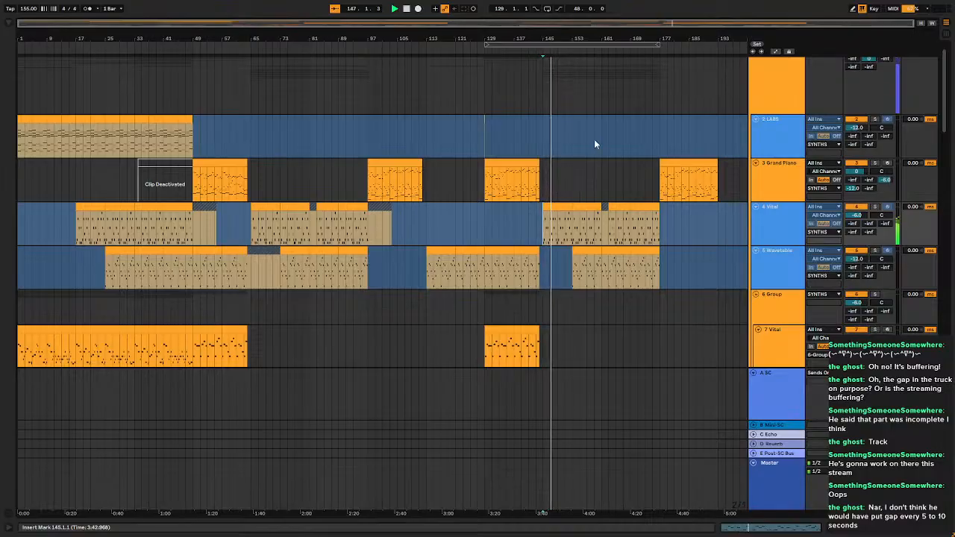
scroll(595, 139, "down", 3)
scroll(595, 143, "down", 5)
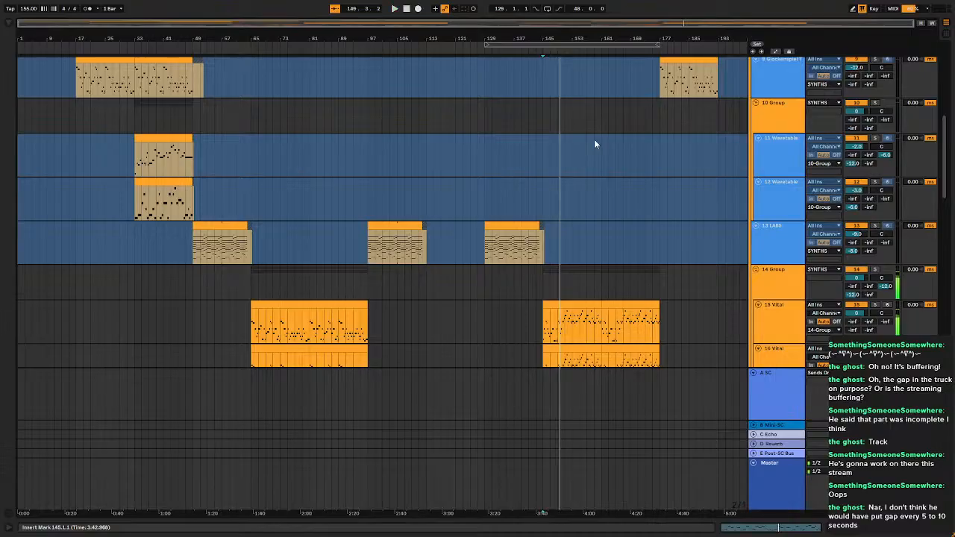
Inspect the 14 Group's and SC group's clips, narrowing the timeline to about bars 115 to 153.
scroll(594, 138, "down", 2)
scroll(594, 144, "down", 8)
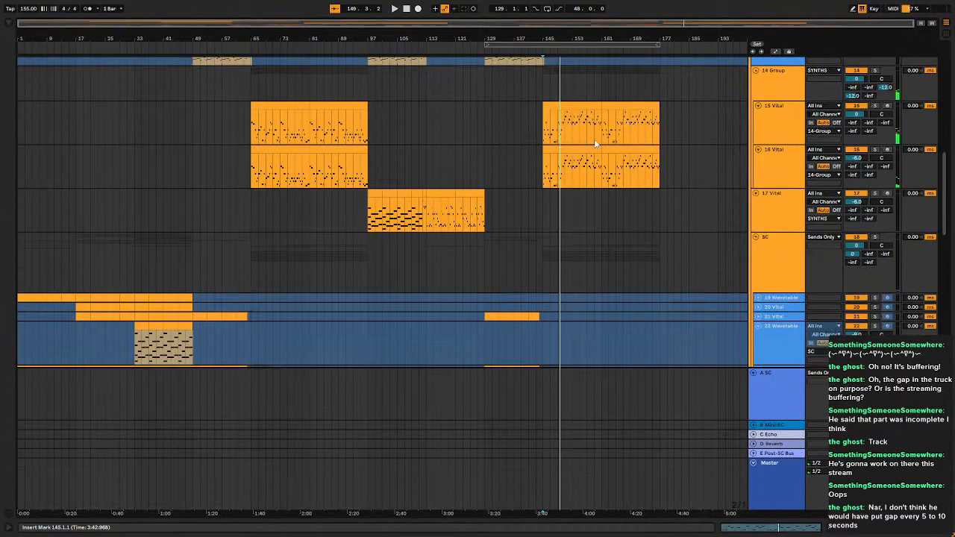
scroll(536, 160, "up", 5)
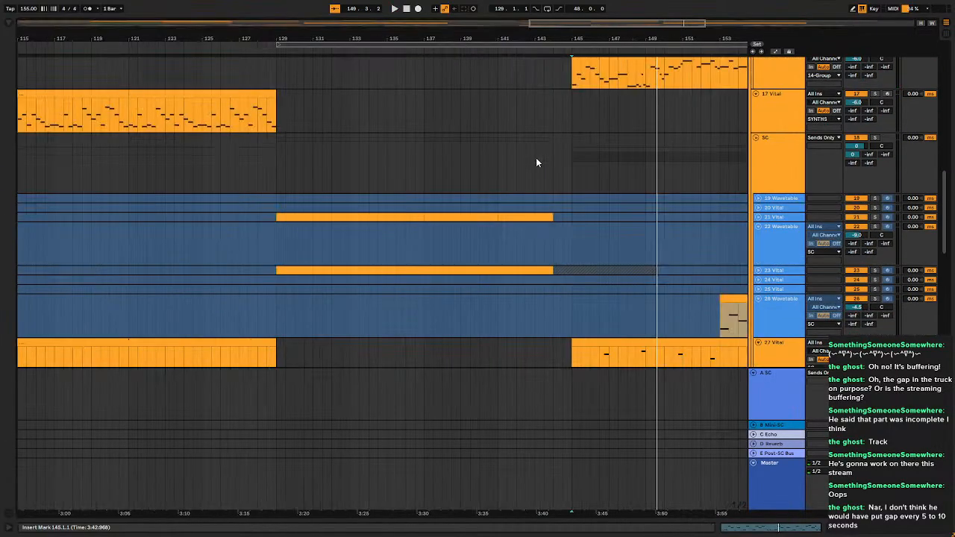
Inspect the clips from 13 LABS to 17 Vital between about bars 91 and 137, placing the start marker at bar 97.
left_click_drag(215, 138, 679, 253)
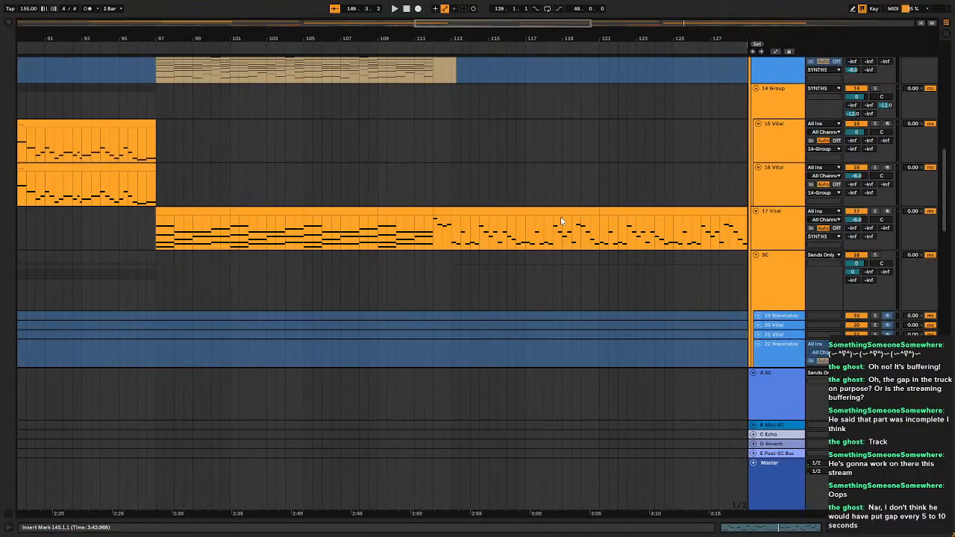
scroll(561, 221, "down", 5)
scroll(562, 220, "up", 5)
left_click_drag(150, 201, 550, 225)
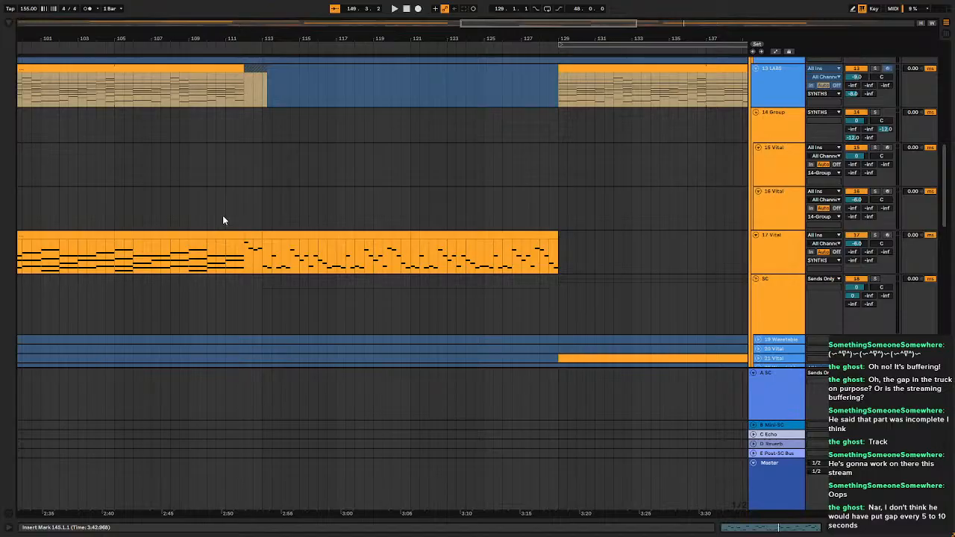
left_click(261, 249)
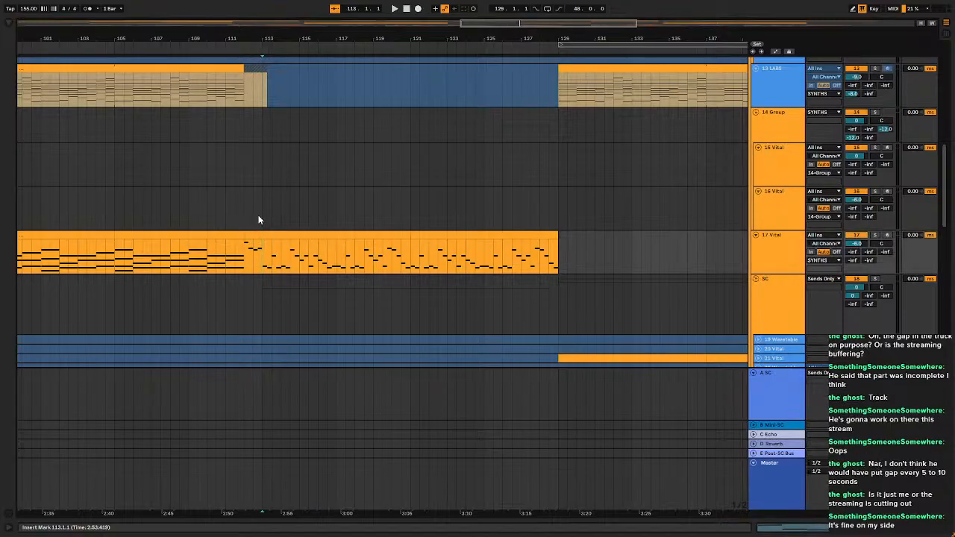
scroll(258, 215, "up", 5)
scroll(258, 215, "down", 5)
left_click_drag(243, 249, 353, 278)
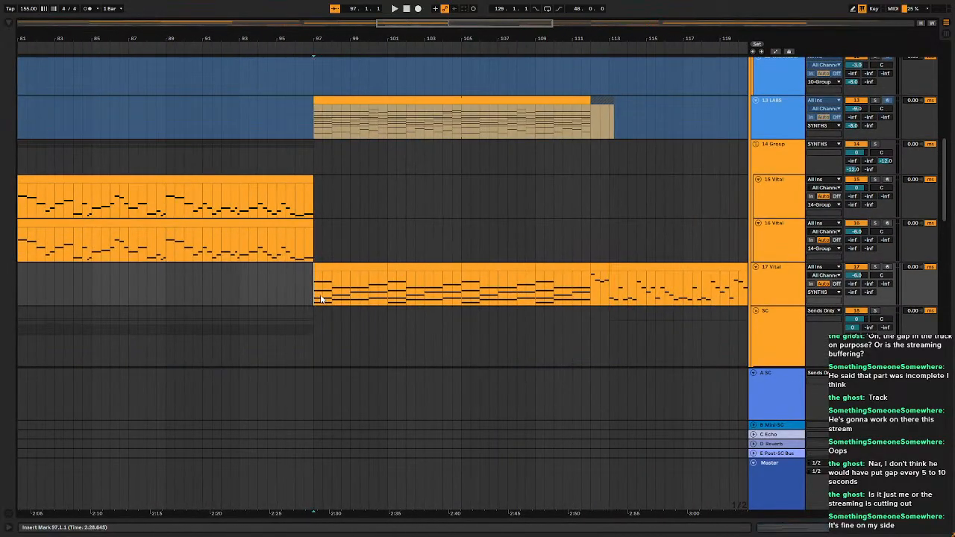
Check the tracks around 14 Group and play the section from bar 97 to about bar 113.
scroll(415, 243, "down", 3)
scroll(427, 244, "up", 7)
scroll(427, 244, "down", 7)
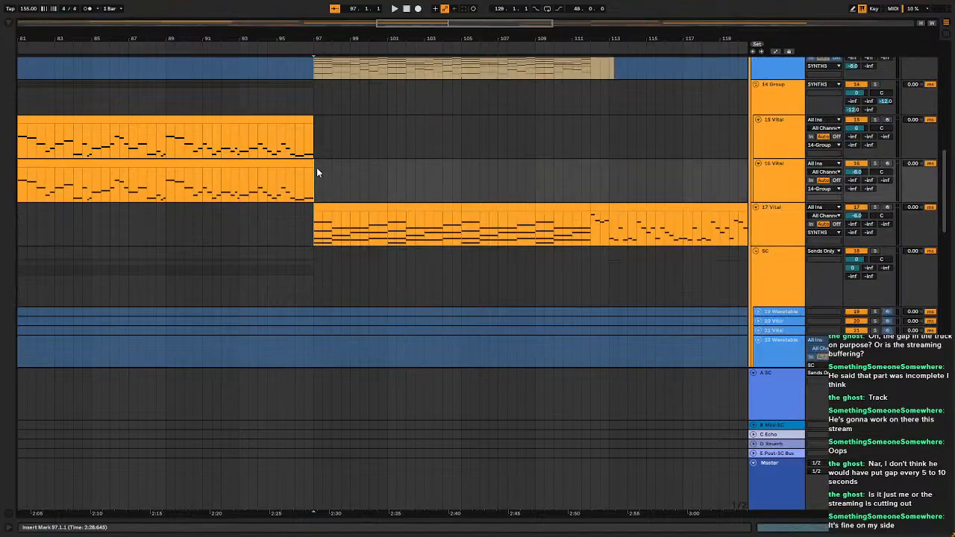
scroll(718, 181, "up", 3)
scroll(719, 181, "down", 4)
scroll(671, 160, "up", 3)
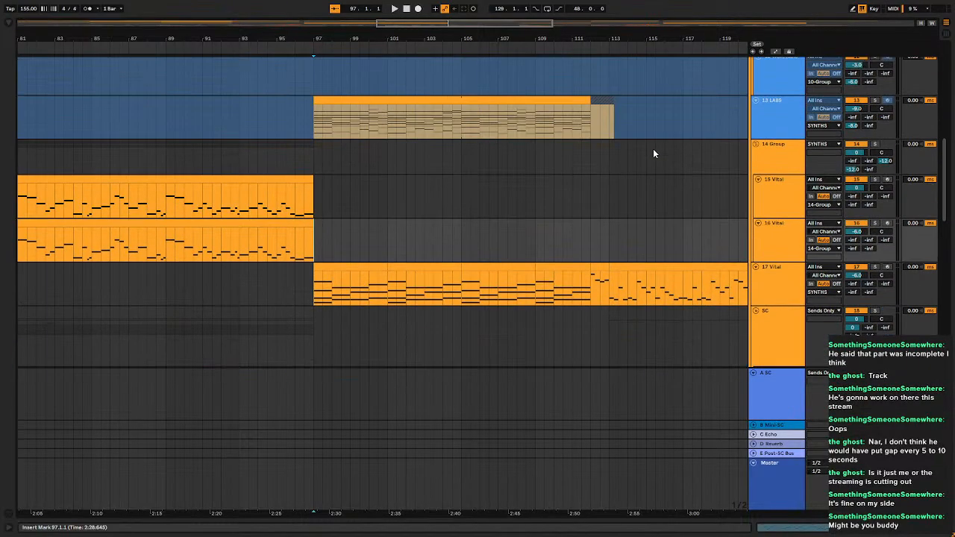
key("space")
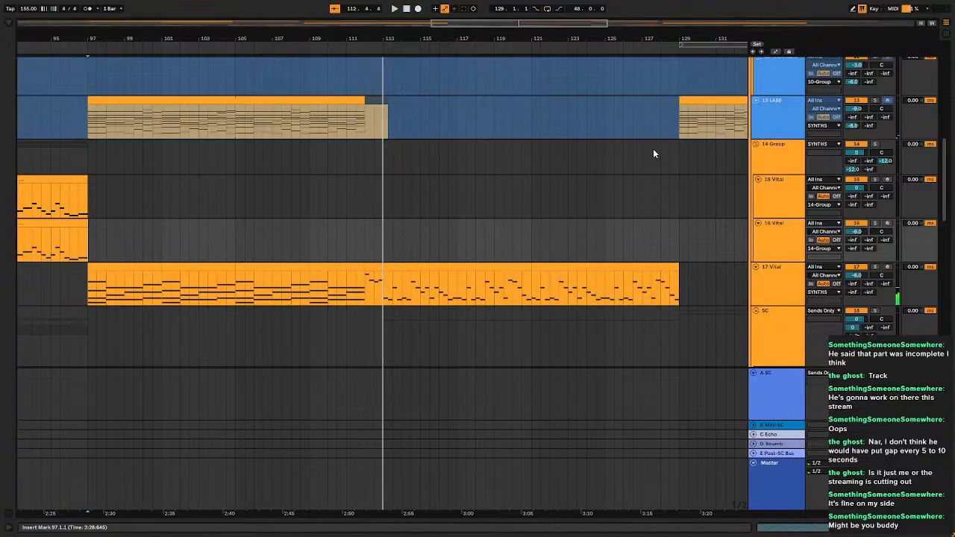
Solo 17 Vital, play it from bar 112 to about bar 117, and move the start marker to bar 113.
scroll(498, 265, "up", 5)
left_click_drag(111, 302, 367, 320)
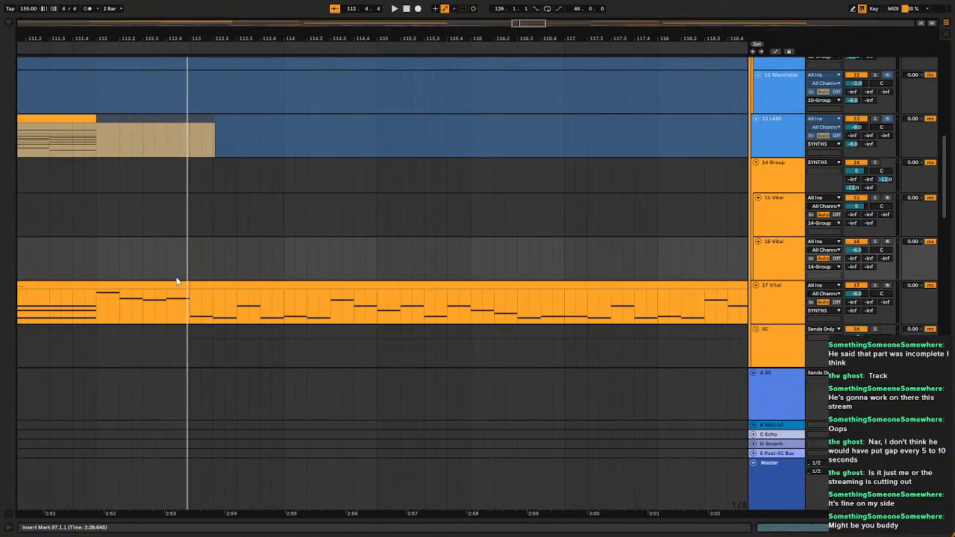
key("space")
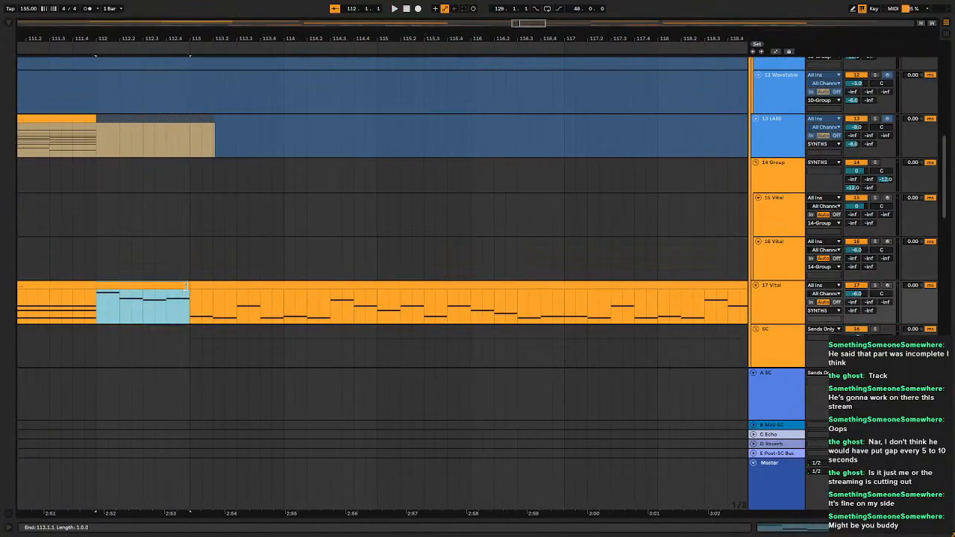
left_click(879, 292)
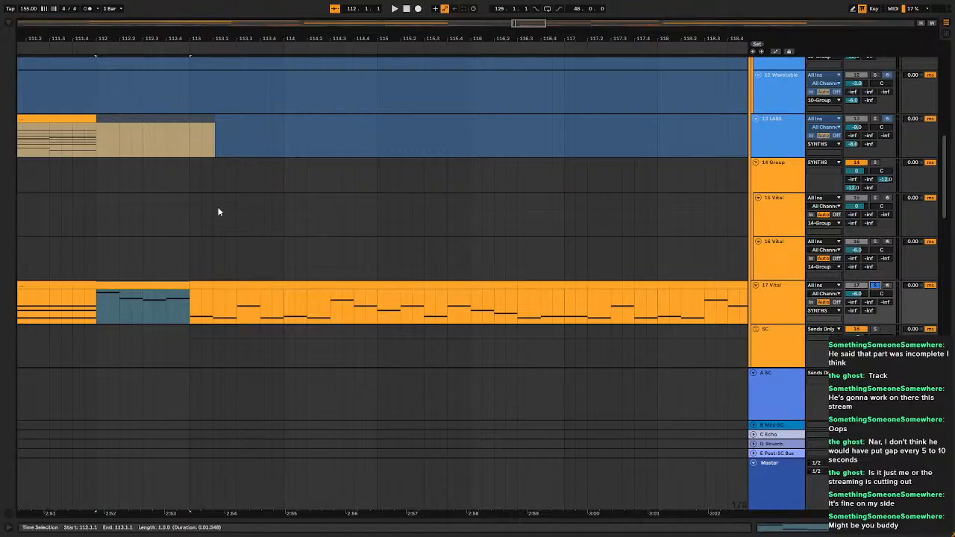
key("space")
scroll(509, 299, "down", 5)
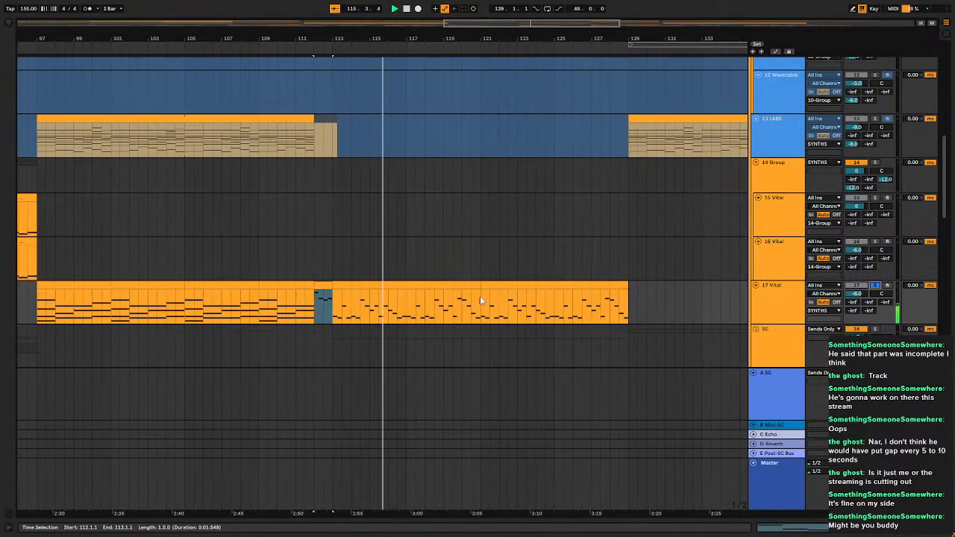
scroll(672, 284, "down", 1)
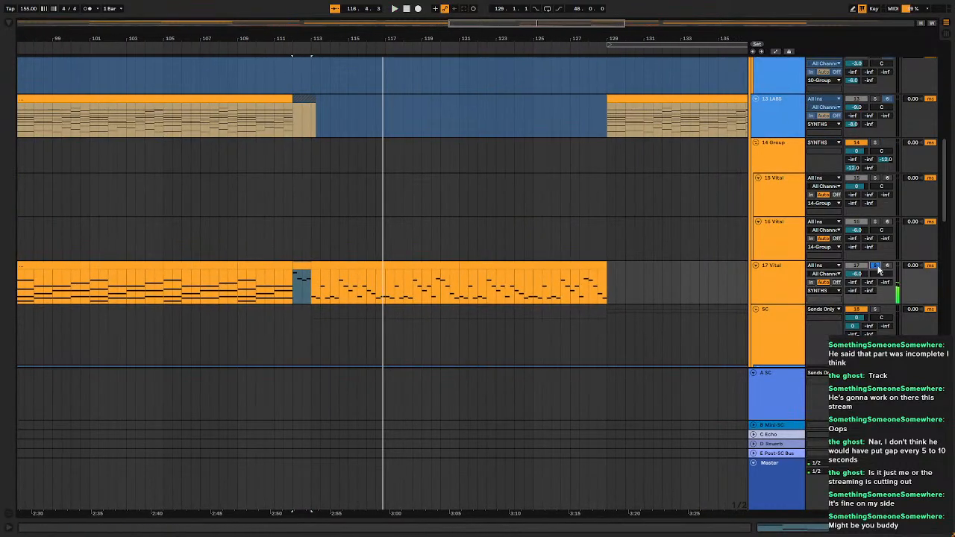
key("space")
left_click(312, 298)
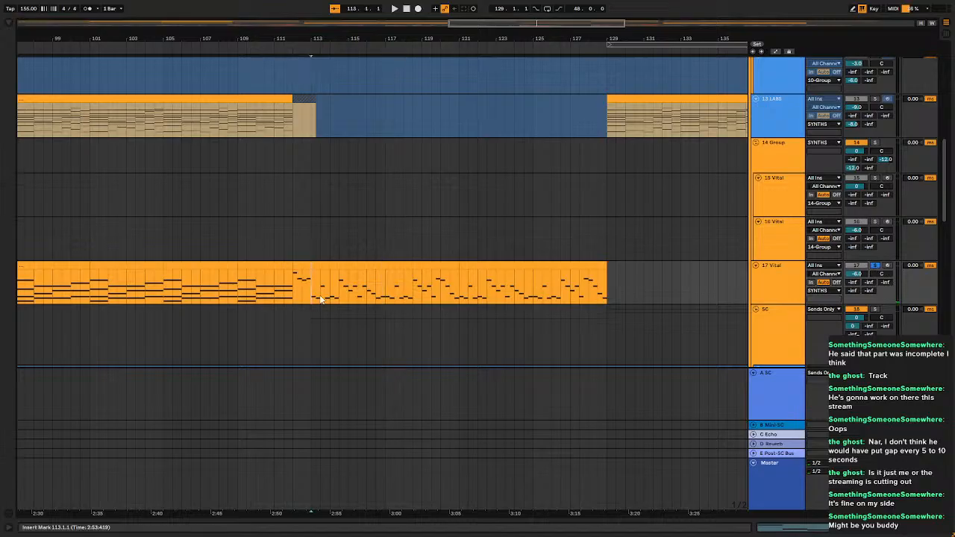
Find the 27 Vital track in the SC group and play it soloed from bar 113.
scroll(630, 239, "down", 8)
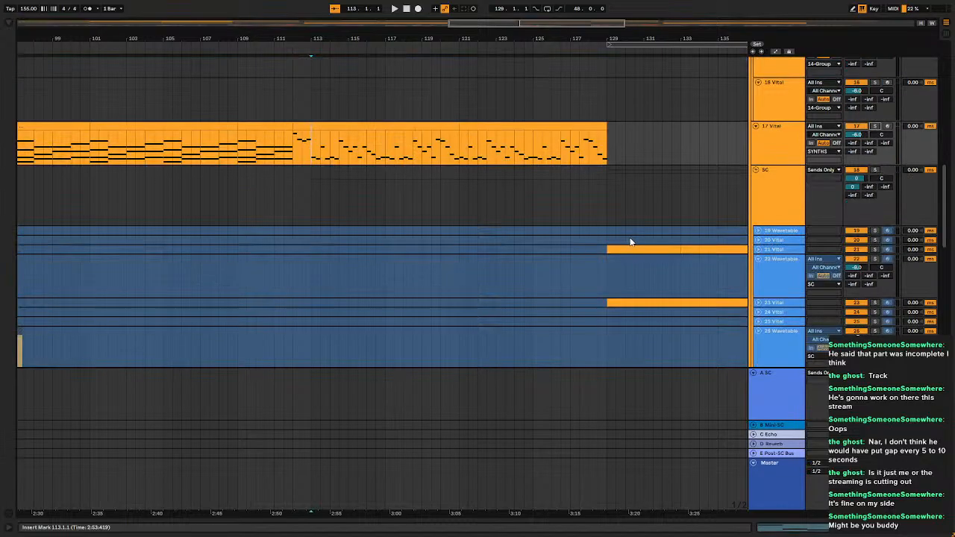
scroll(630, 239, "up", 4)
scroll(630, 239, "down", 1)
scroll(630, 242, "up", 2)
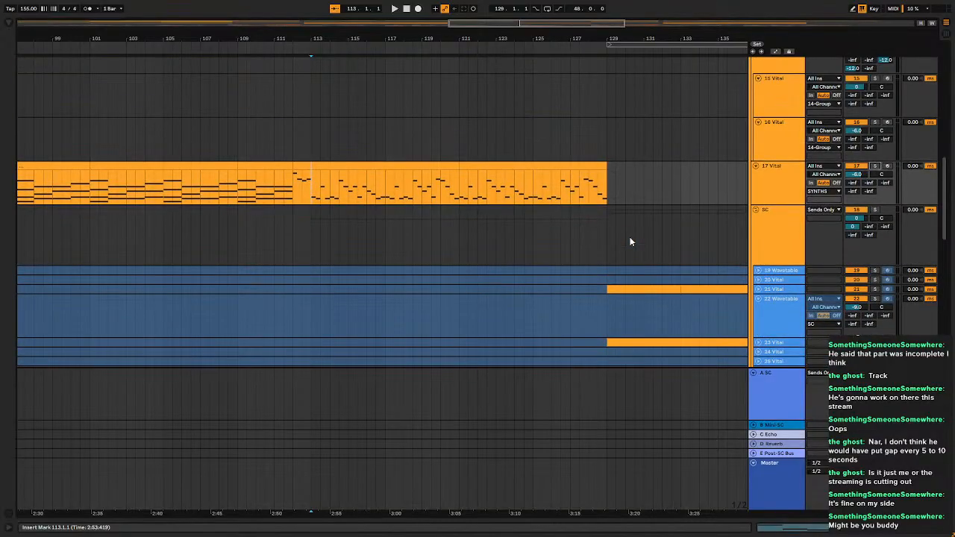
key("space")
scroll(557, 182, "down", 5)
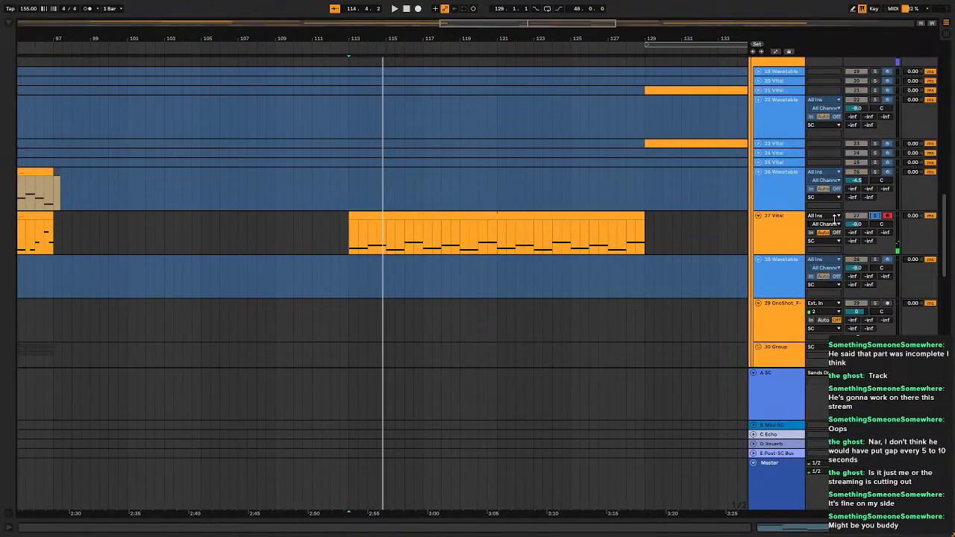
key("space")
Play 5 Wavetable soloed from bar 113 and highlight its notes from bar 113 to bar 129.
scroll(772, 239, "up", 5)
scroll(720, 251, "up", 10)
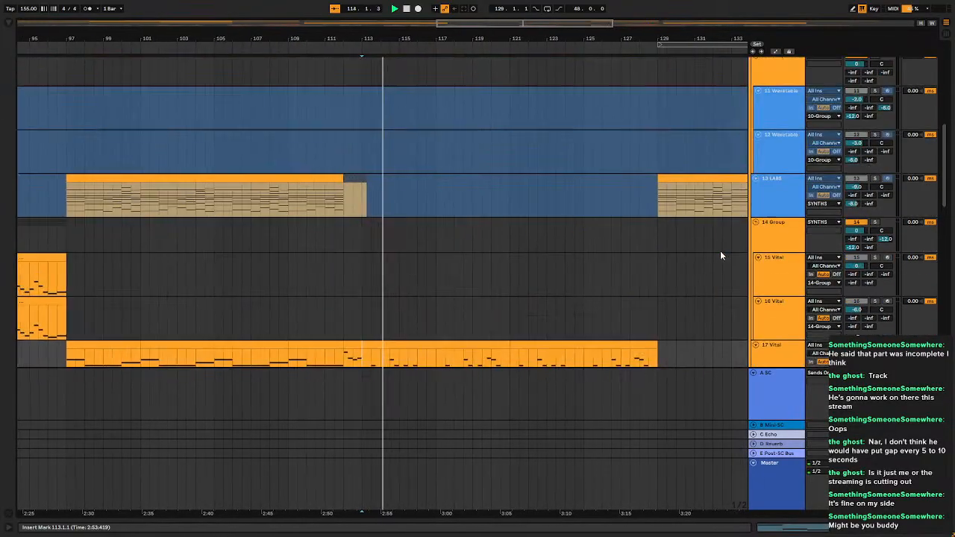
key("space")
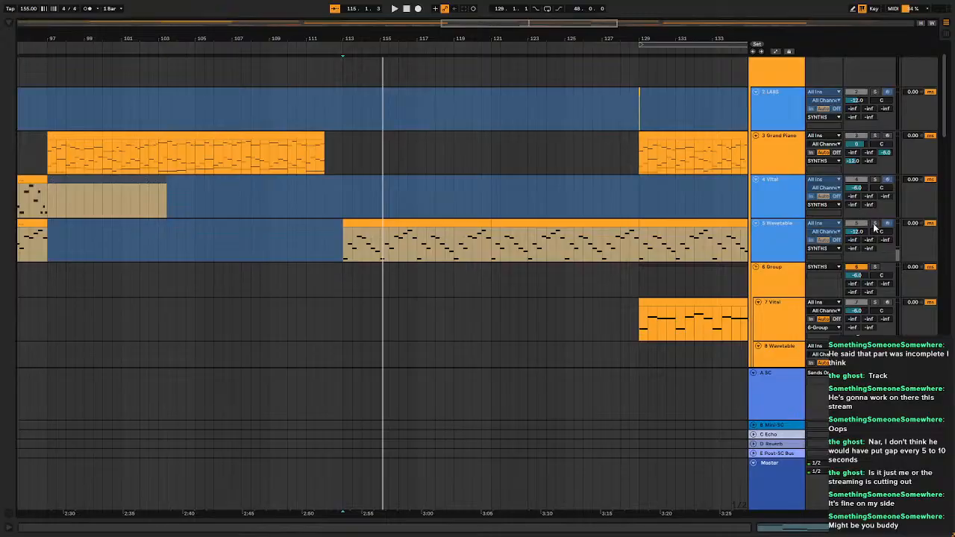
scroll(448, 239, "left", 2)
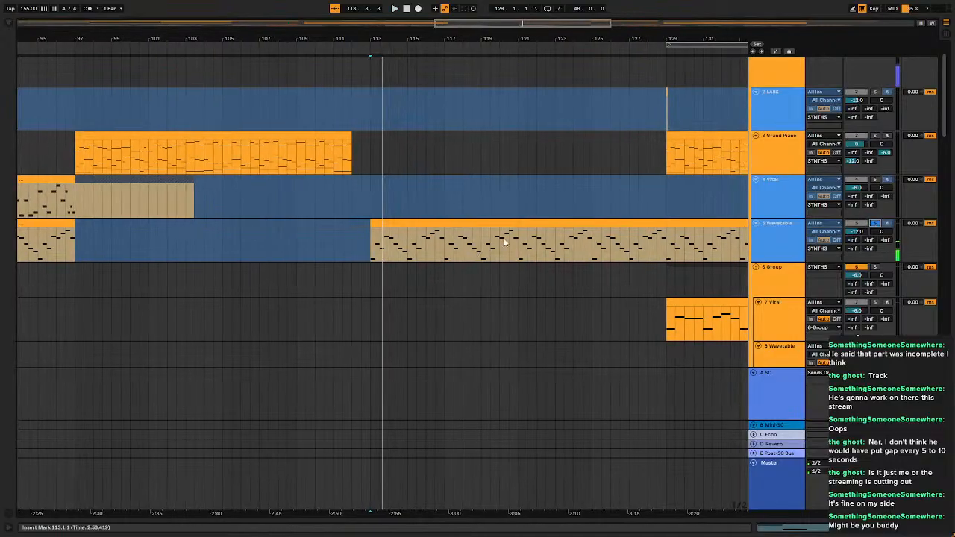
left_click_drag(370, 238, 504, 223)
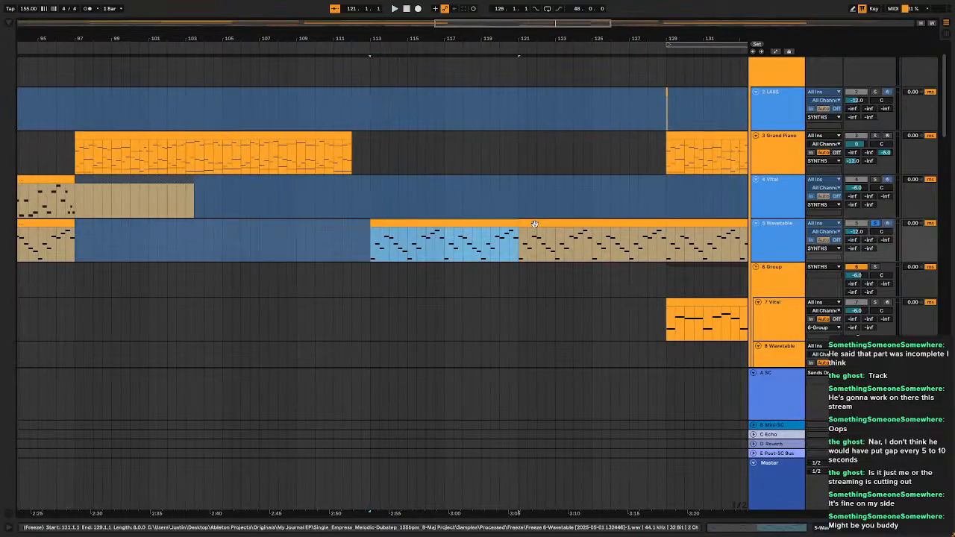
left_click(535, 224, "shift")
Insert a new MIDI track directly below 17 Vital and show the browser.
scroll(620, 237, "up", 2)
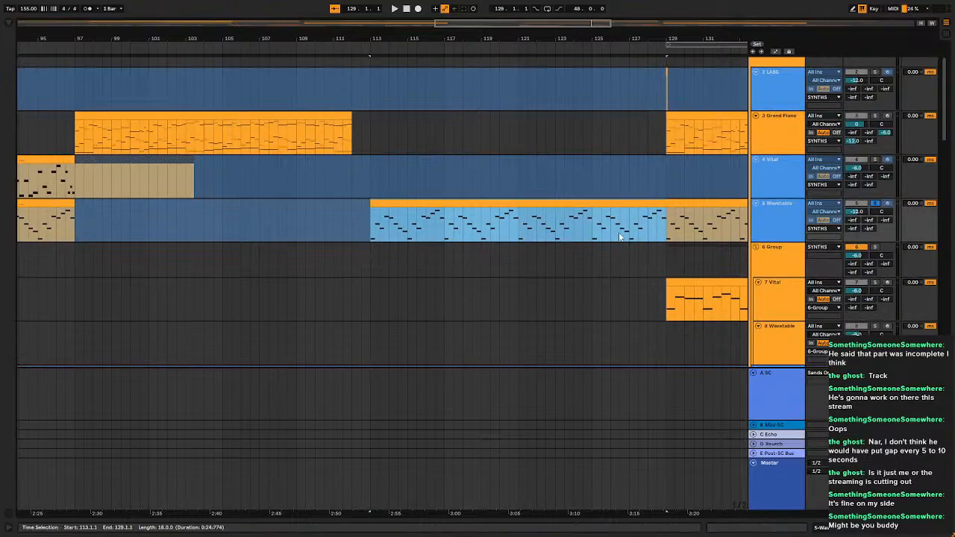
scroll(663, 318, "down", 5)
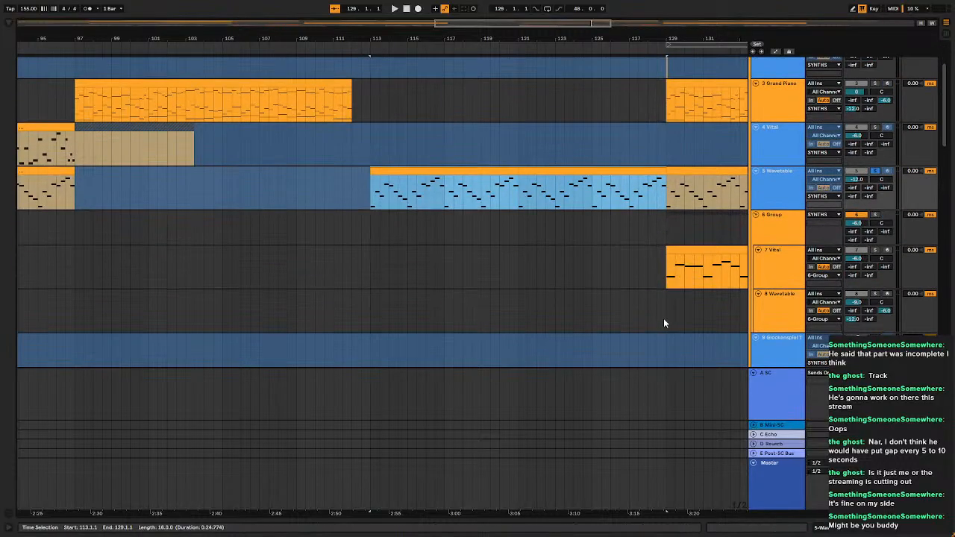
scroll(657, 299, "down", 8)
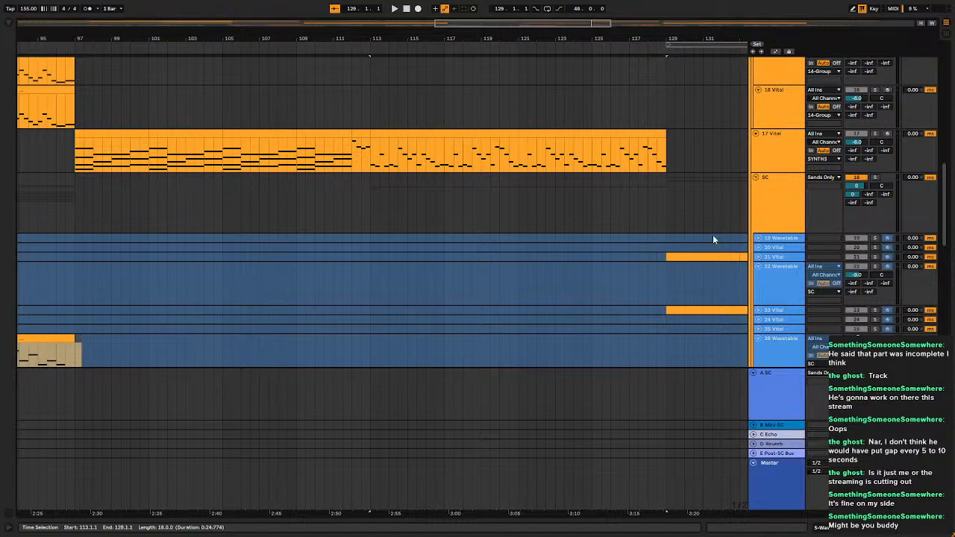
right_click(788, 153)
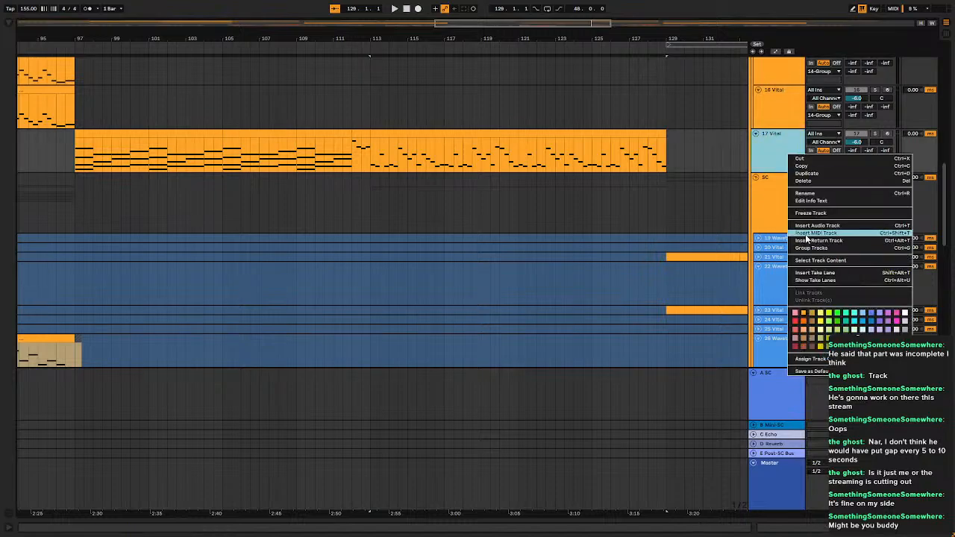
key("Escape")
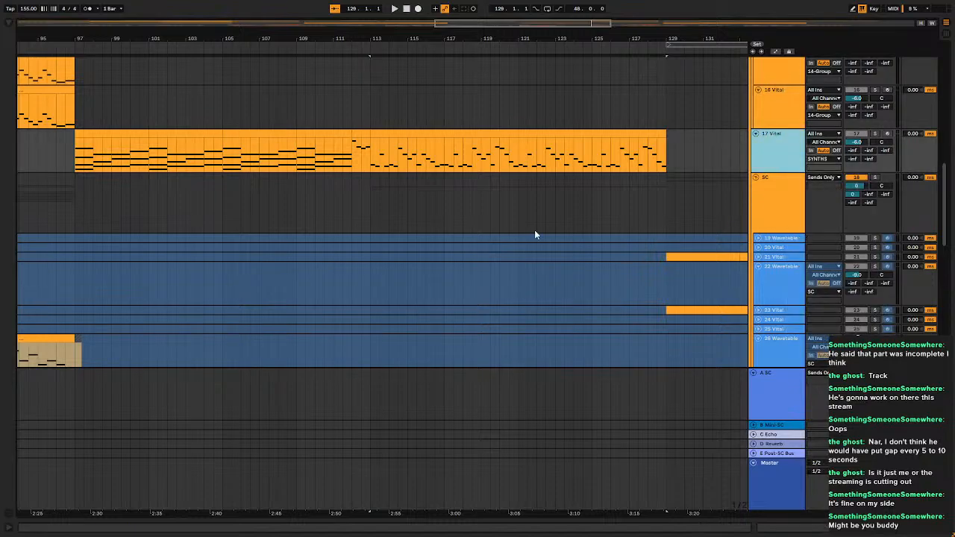
key("ctrl+shift+t")
left_click(4, 22)
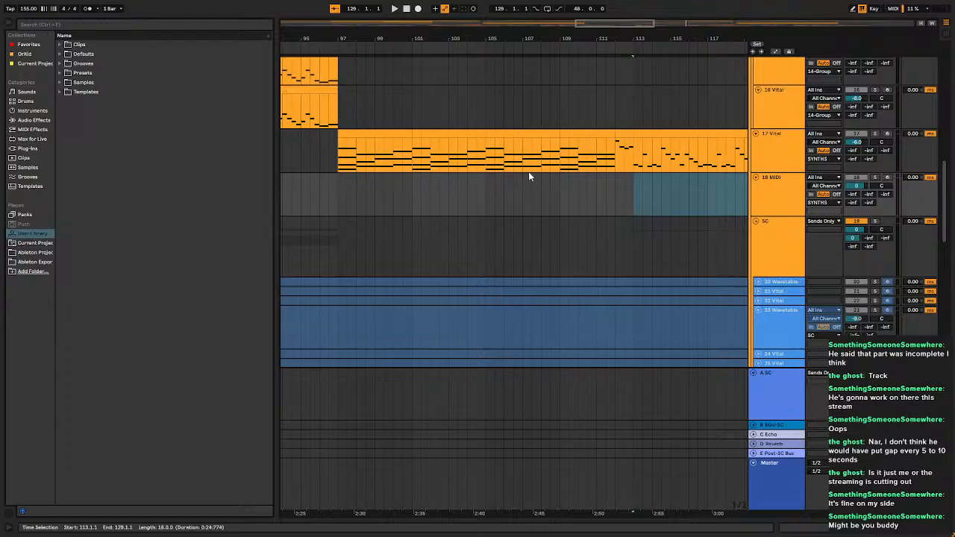
Copy bars 113 to 121 of 5 Wavetable onto the new MIDI track at bar 113 and duplicate them through to bar 129.
left_click(633, 212)
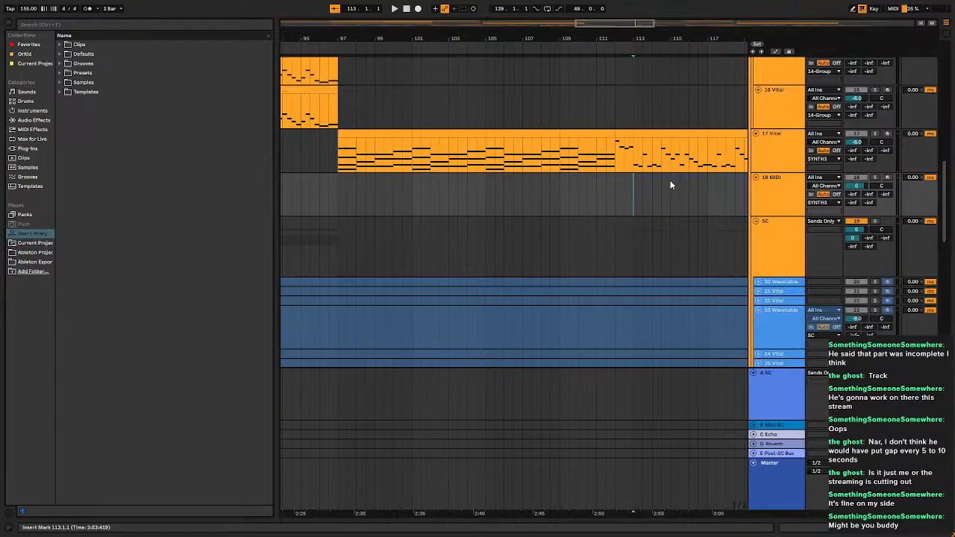
left_click_drag(633, 211, 428, 300)
scroll(450, 251, "right", 3)
scroll(450, 252, "up", 10)
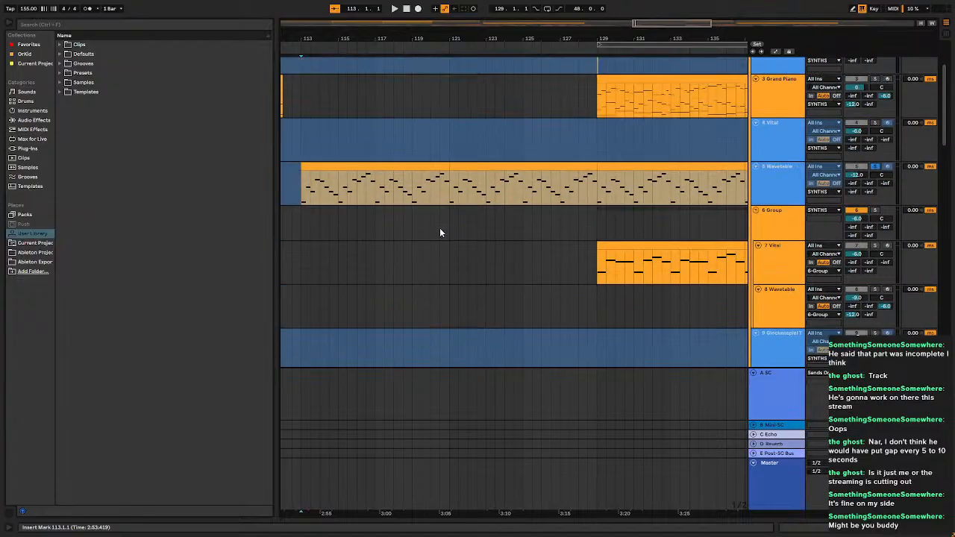
left_click(384, 169)
scroll(323, 200, "down", 10)
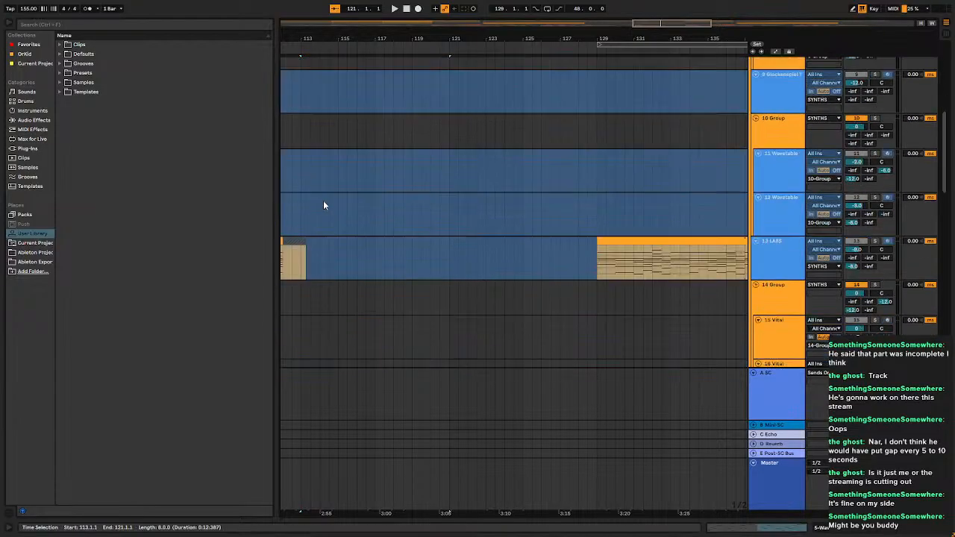
left_click(301, 257)
key("ctrl+v")
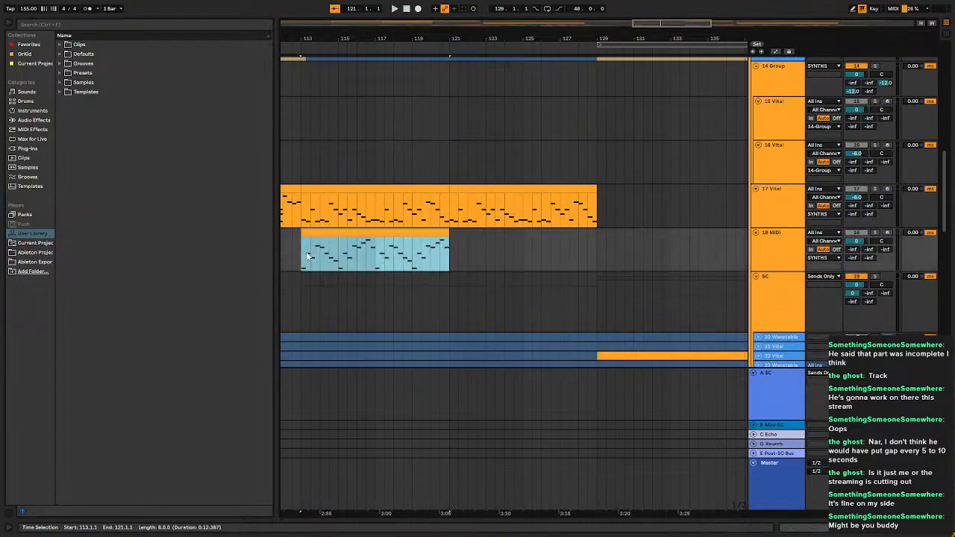
key("ctrl+d")
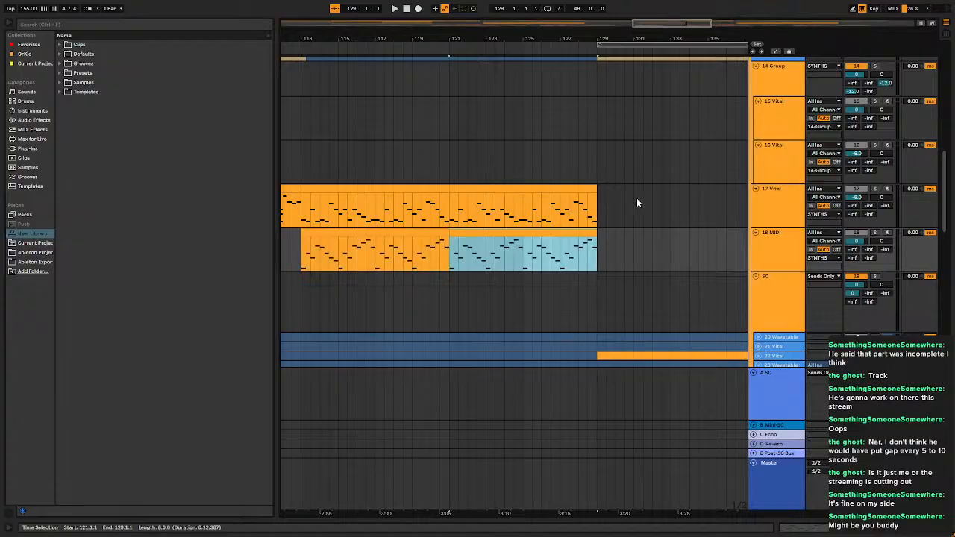
Show the 18 MIDI track's devices and load the Vital instrument from the Favorites collection onto it.
left_click(763, 254)
double_click(764, 254)
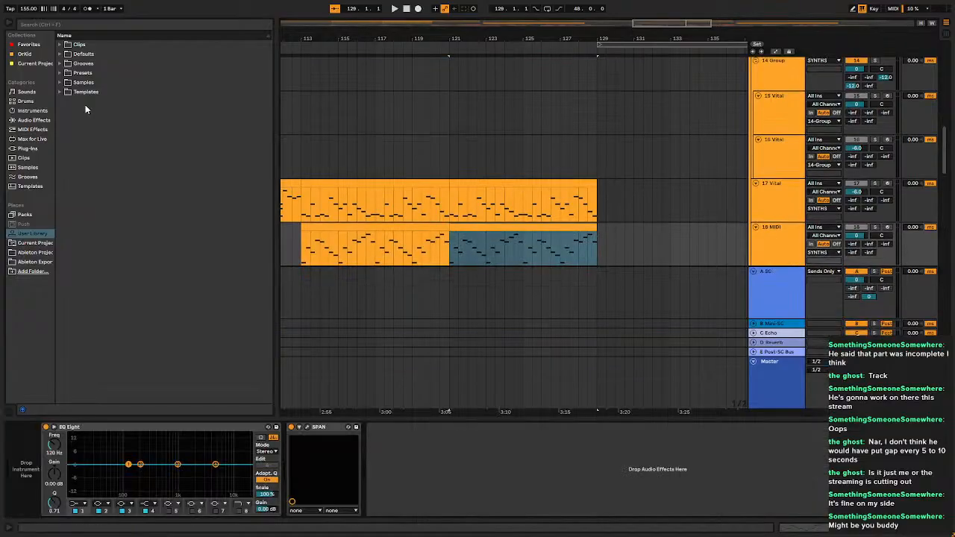
left_click(29, 45)
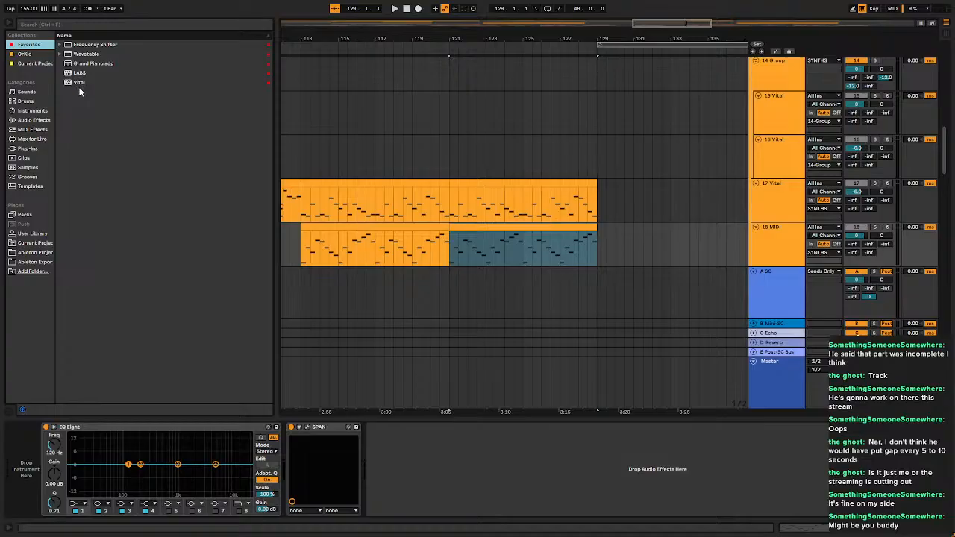
left_click(75, 83)
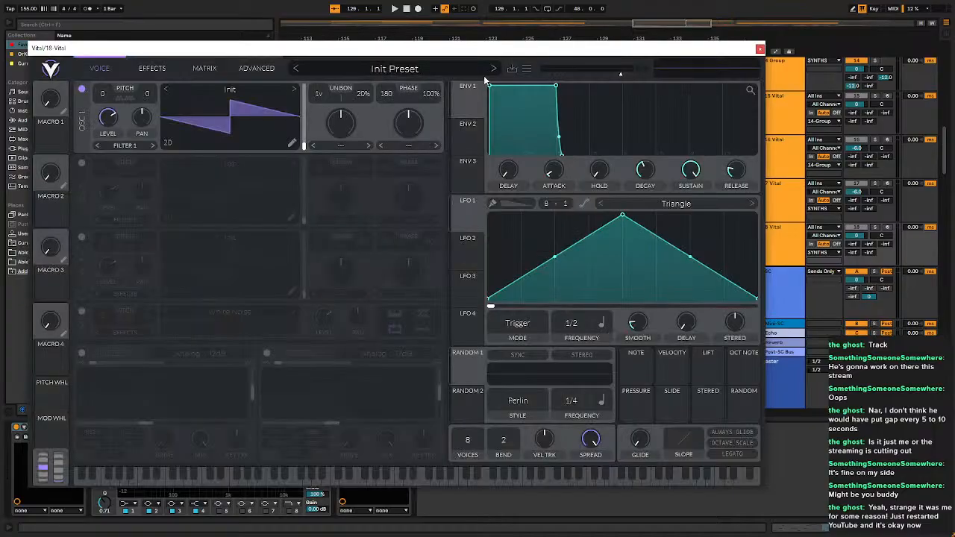
left_click(381, 69)
scroll(365, 398, "down", 15)
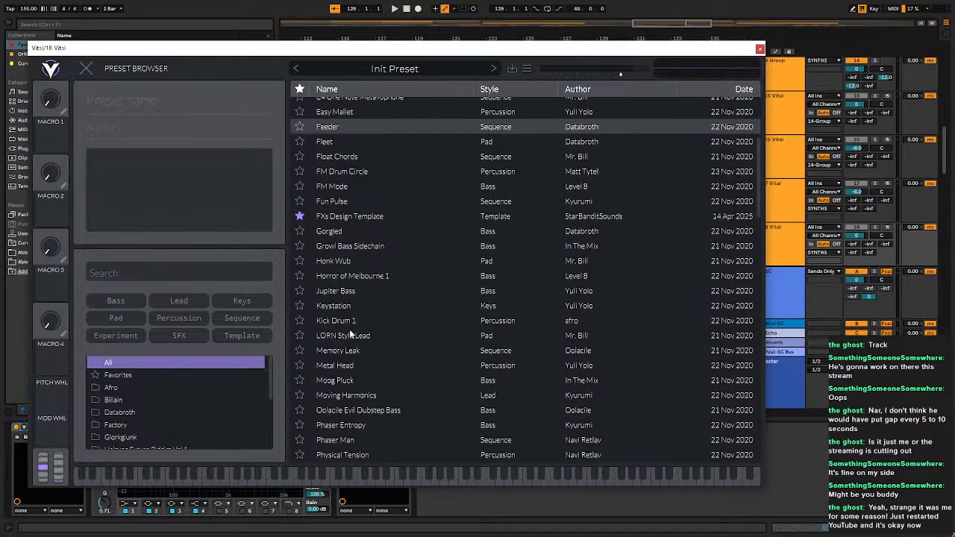
scroll(373, 380, "down", 7)
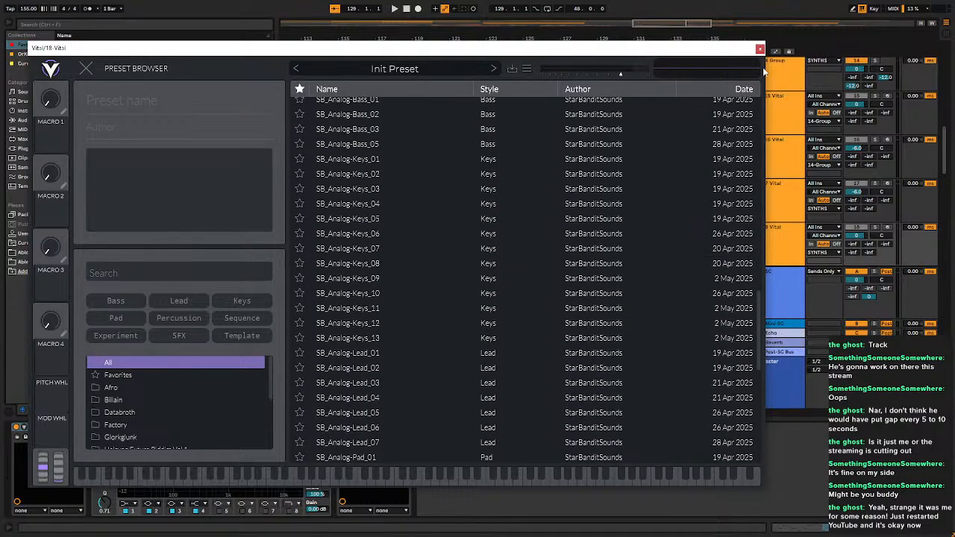
left_click(759, 50)
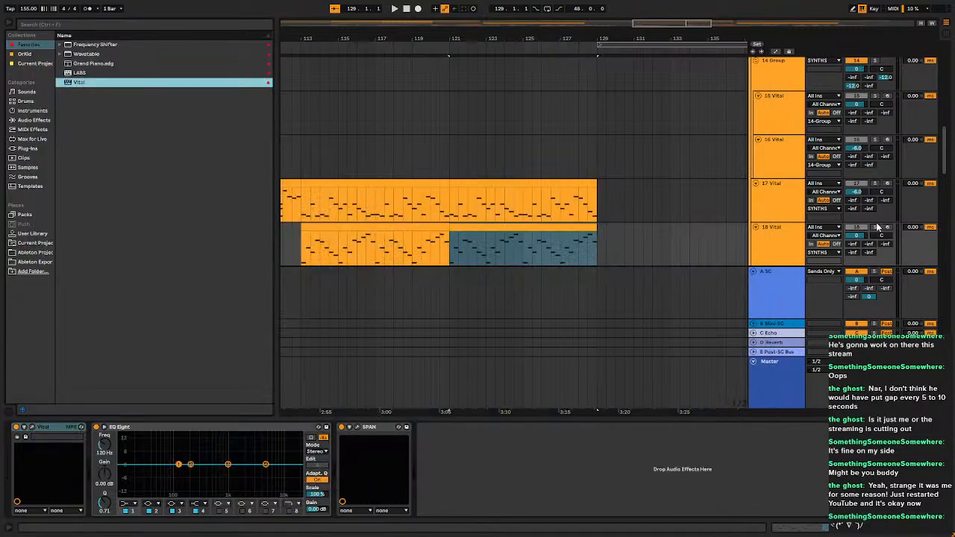
Solo 18 Vital, set its track volume to -12 dB and start playback.
left_click(877, 227)
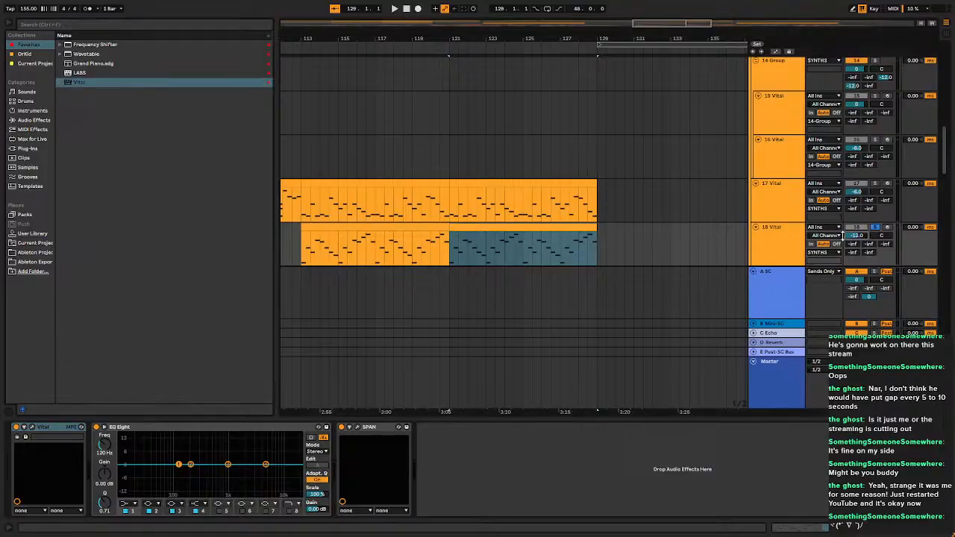
key("space")
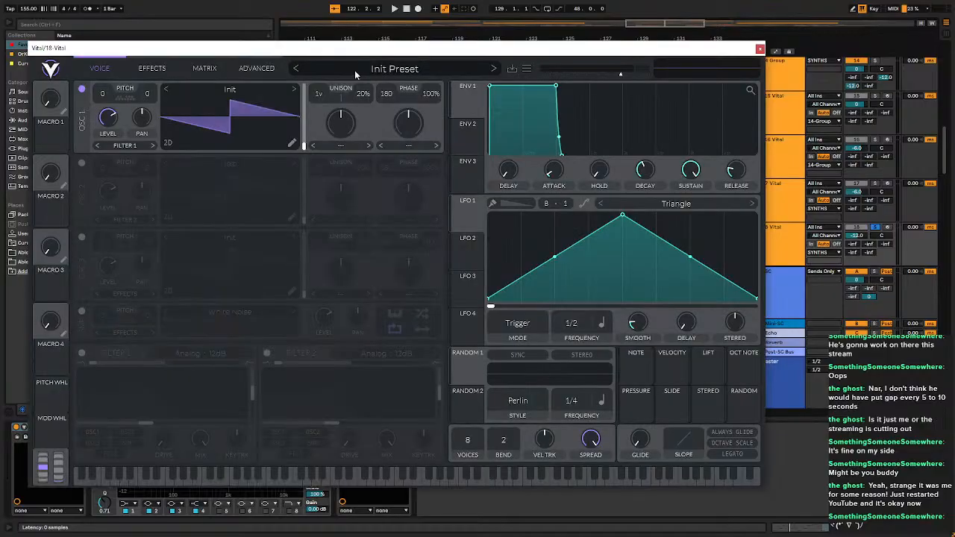
Audition several Vital presets on 18 Vital while it plays, keep SB_Analog-Keys_12 and close the instrument window.
left_click(355, 72)
scroll(341, 320, "down", 12)
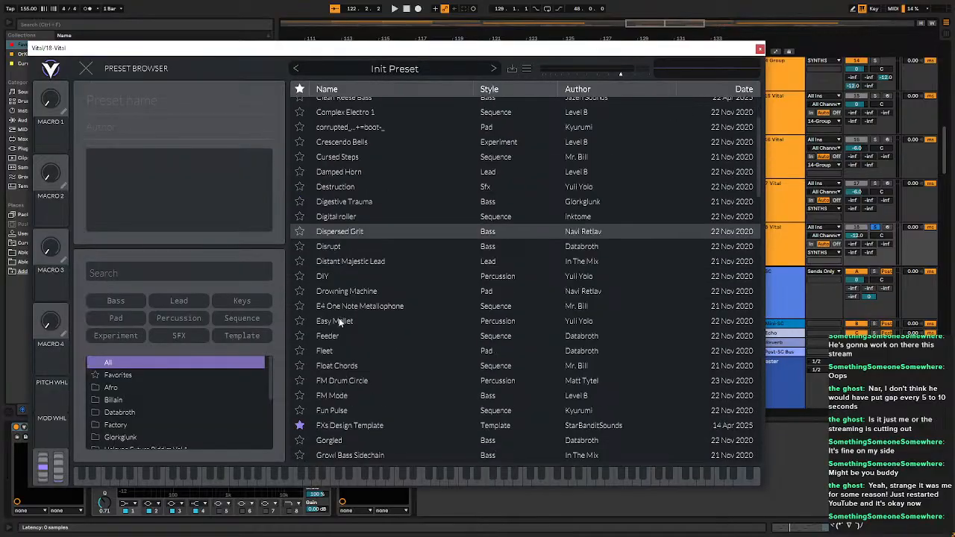
left_click(340, 314)
scroll(341, 326, "down", 12)
left_click(349, 360)
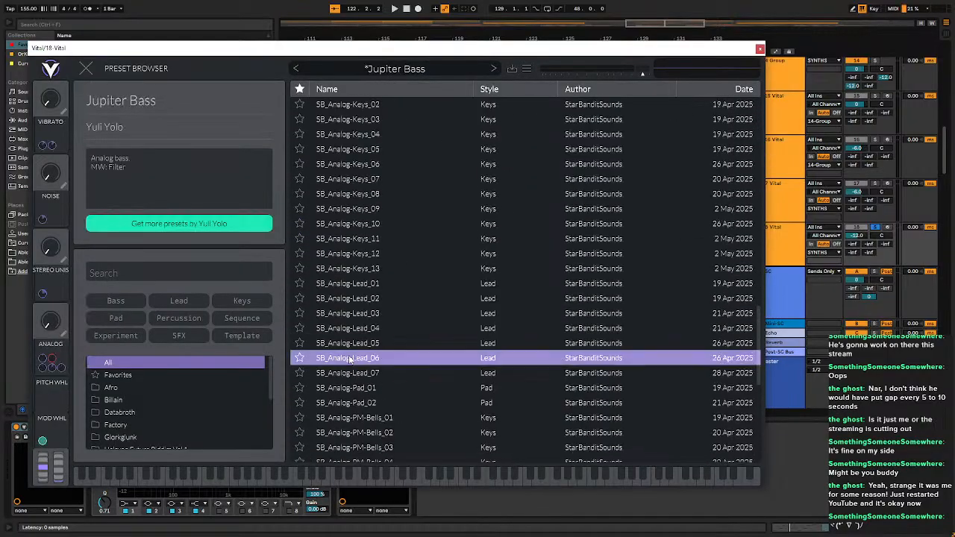
left_click(371, 237)
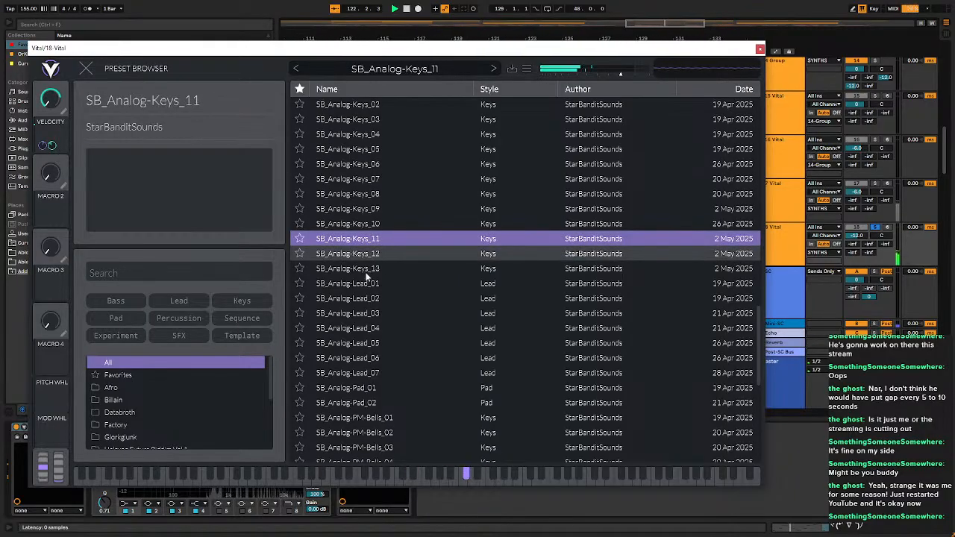
left_click(350, 257)
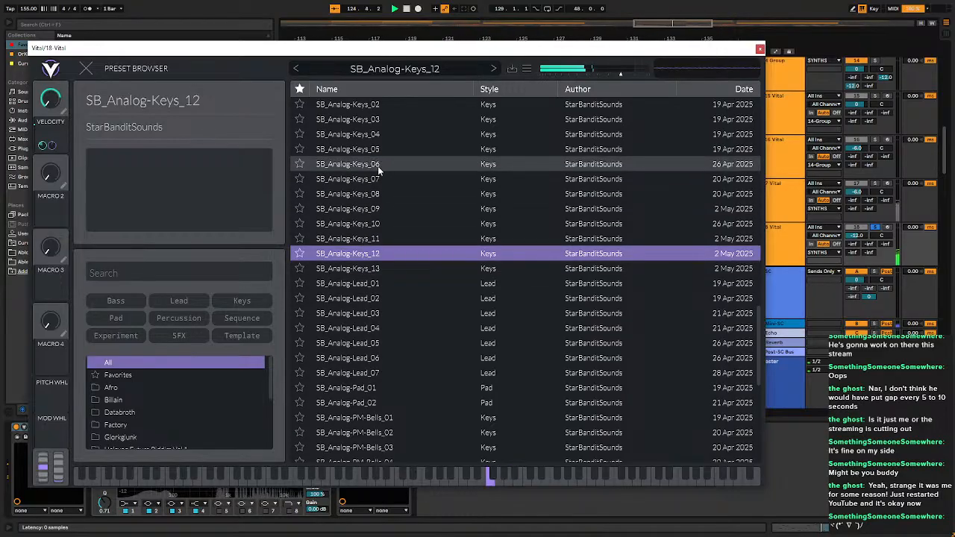
left_click(759, 48)
Look through the other tracks around bars 113 to 129, including the impacts, Cymbals and Kick + Snare tracks.
scroll(423, 223, "down", 3)
scroll(423, 223, "up", 10)
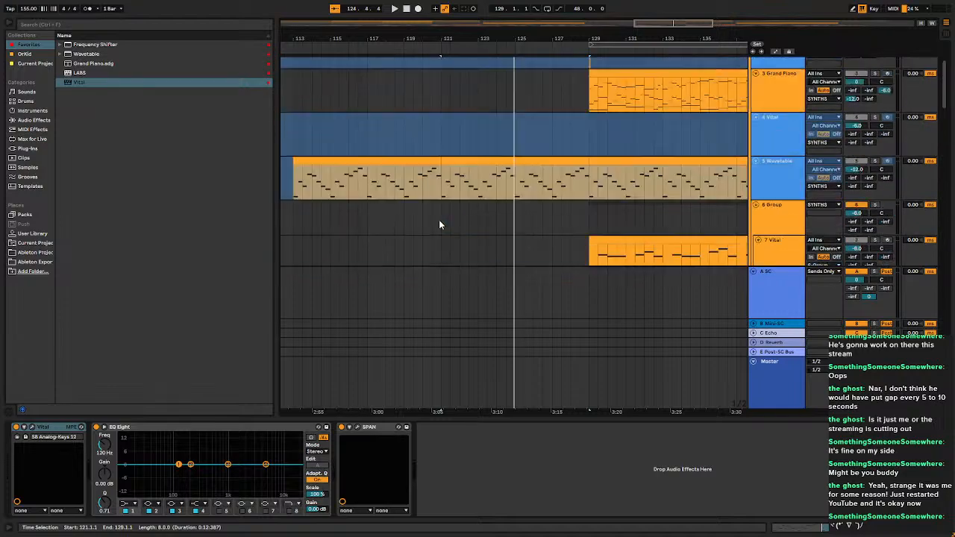
scroll(441, 224, "down", 10)
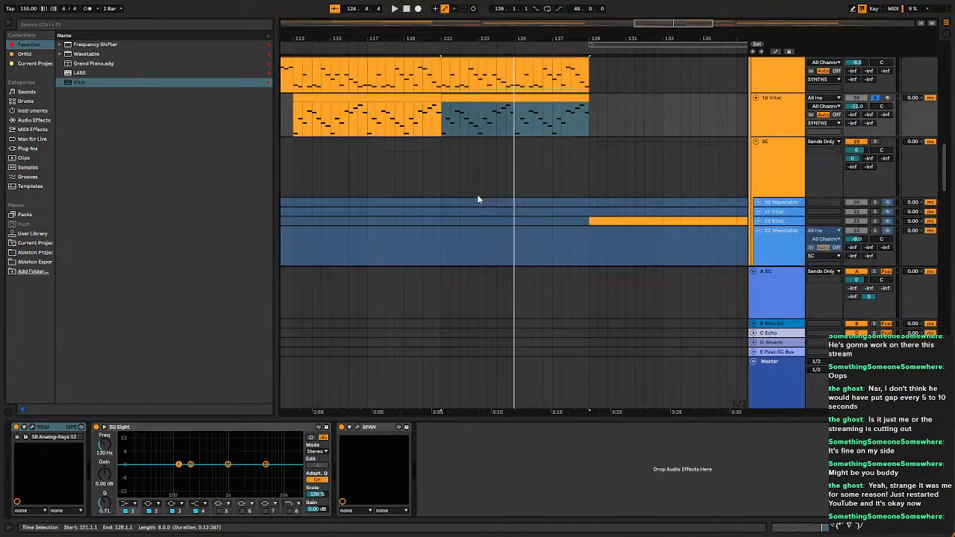
scroll(478, 195, "down", 5)
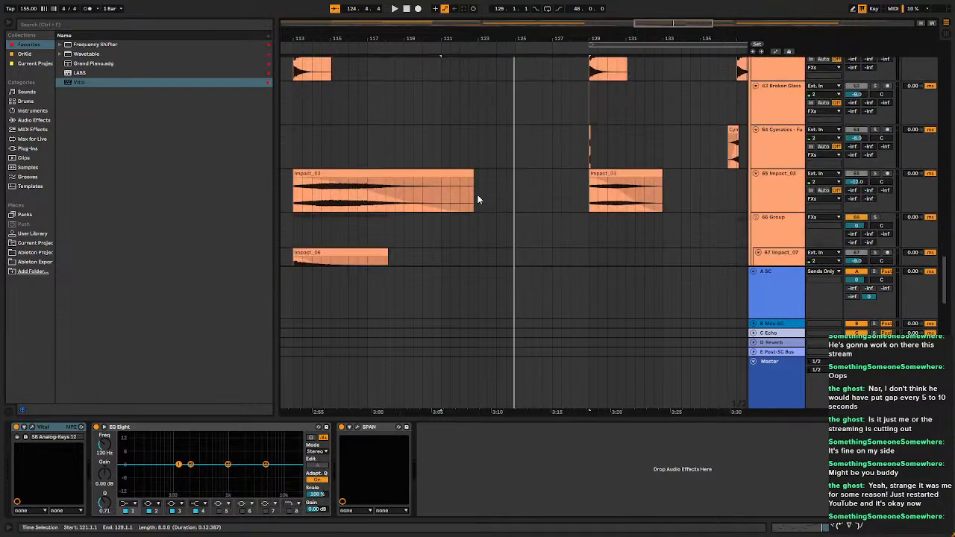
scroll(478, 195, "up", 4)
scroll(478, 199, "up", 2)
left_click(298, 151)
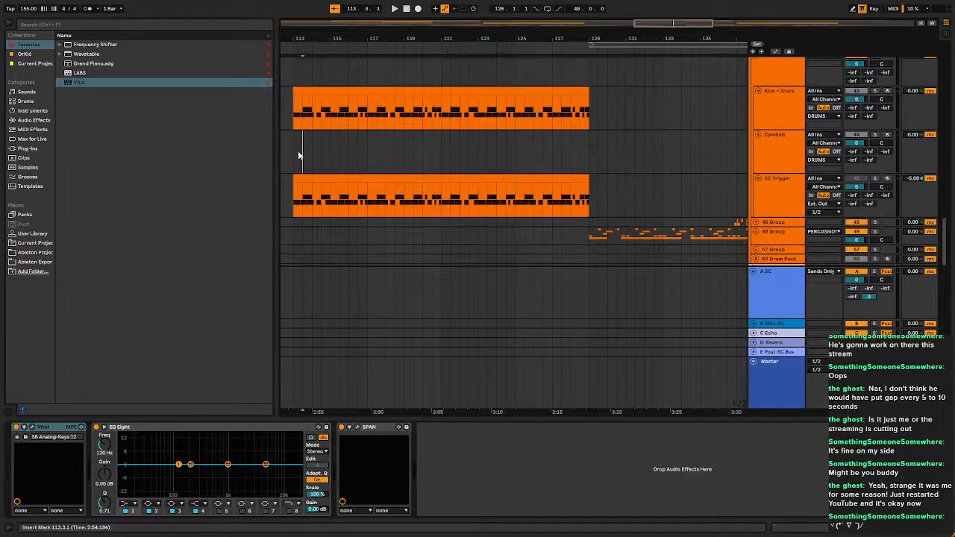
scroll(322, 159, "up", 3)
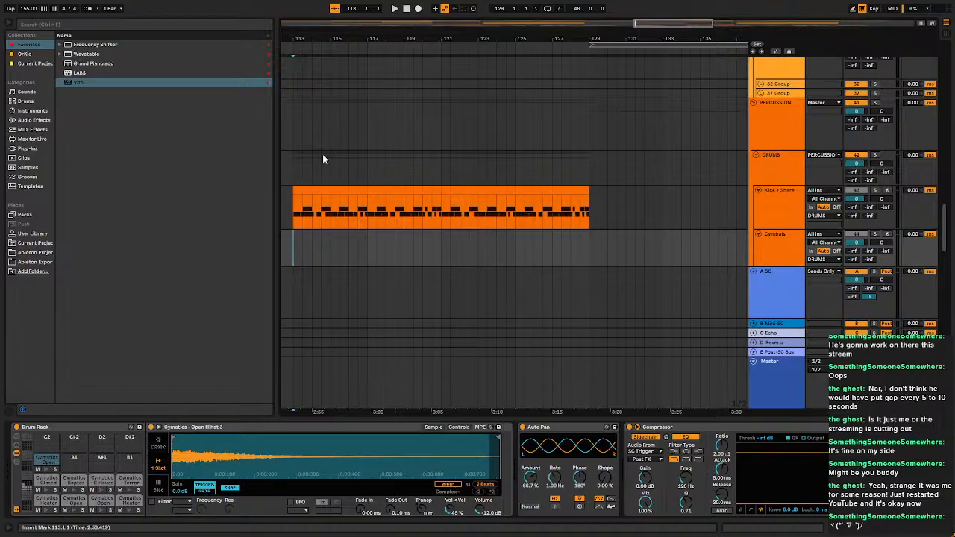
left_click_drag(352, 141, 411, 151)
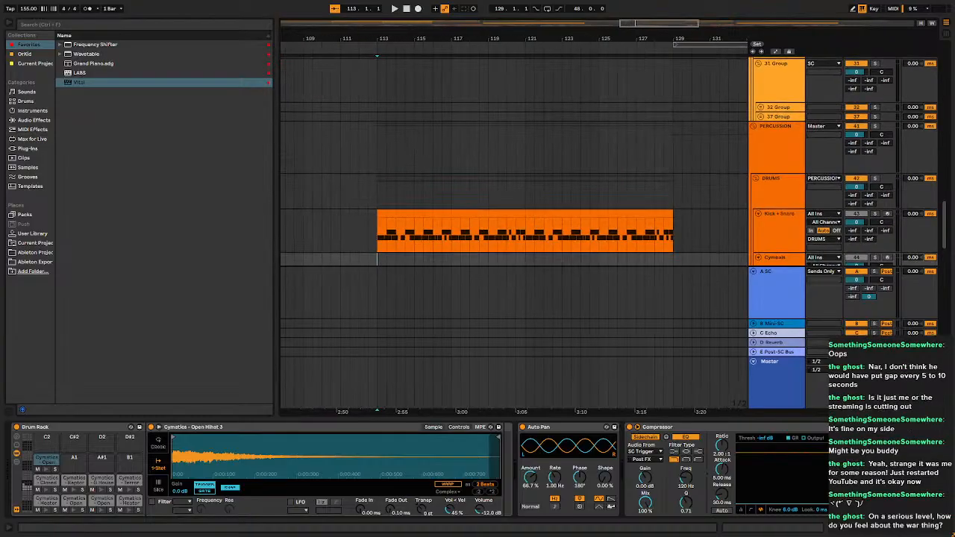
left_click(380, 219)
scroll(399, 211, "up", 10)
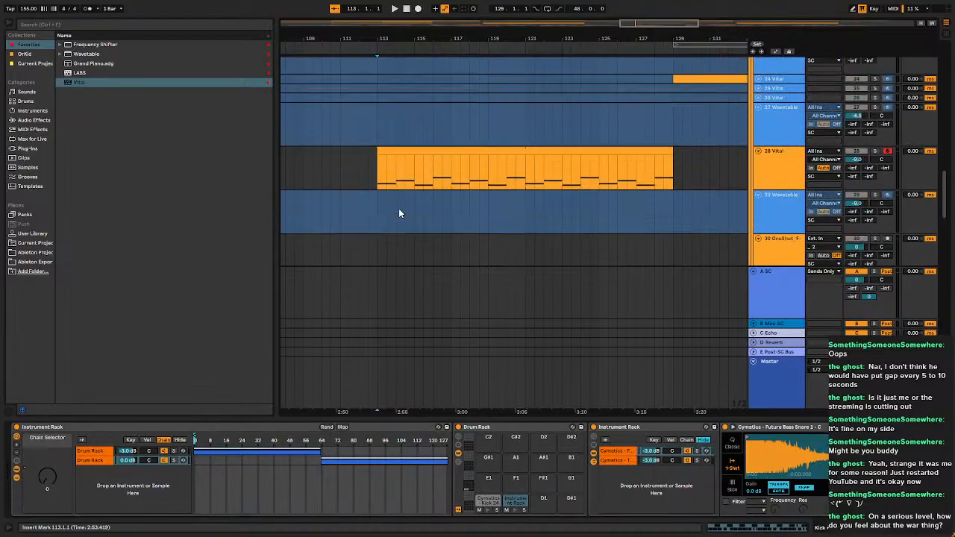
scroll(399, 211, "up", 3)
Play 18 Vital from bar 113, make EQ Eight band 1 a low cut at 325 Hz and replay unsoloed.
left_click(378, 148)
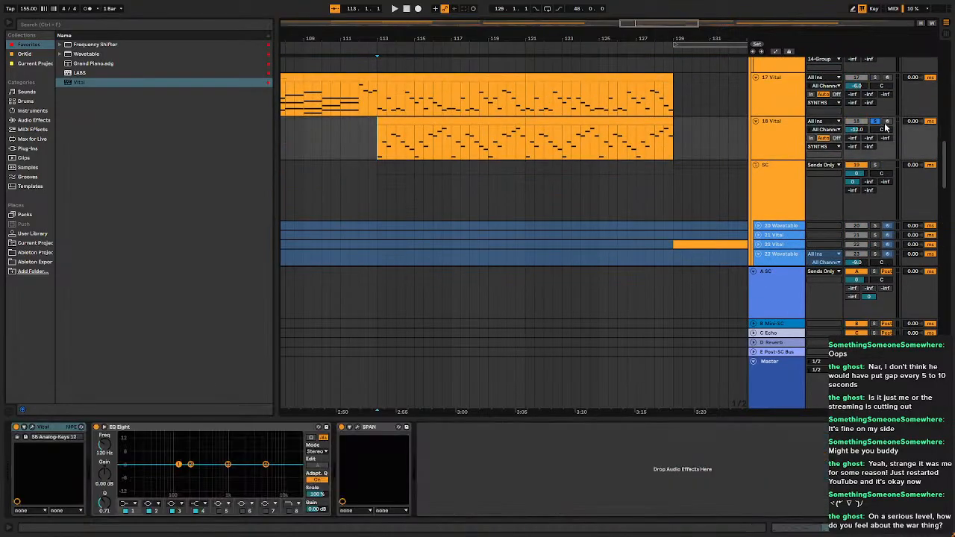
left_click(876, 121)
key("space")
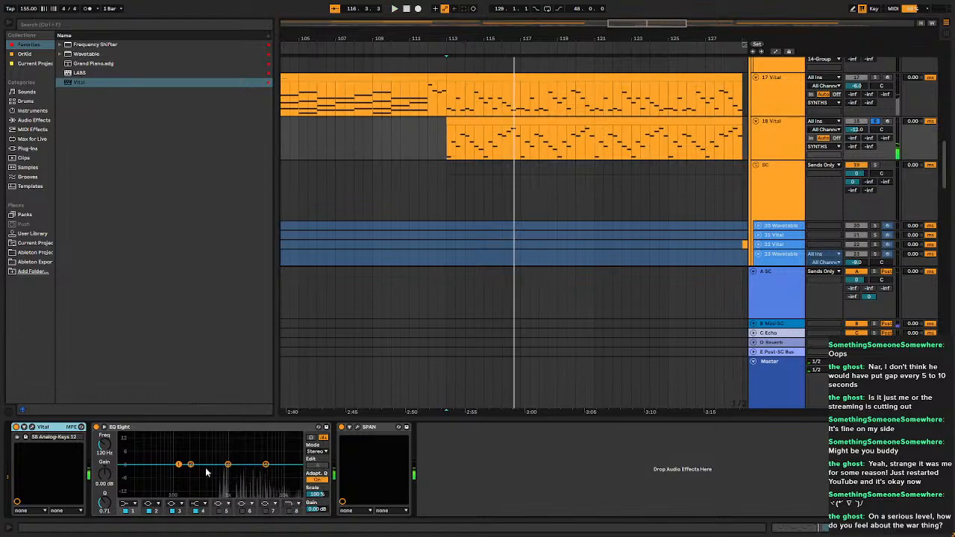
left_click(132, 504)
left_click(130, 451)
mouse_move(106, 447)
left_mouse_down()
mouse_move(106, 417)
mouse_move(102, 463)
left_mouse_up()
key("space")
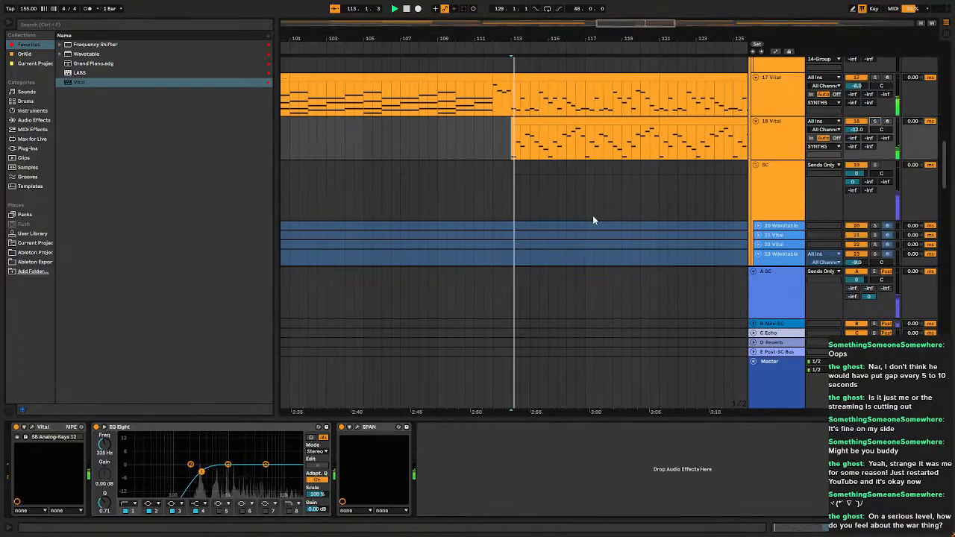
Deactivate the 5 Wavetable clips from bar 113 to bar 129 and play the section from bar 113.
scroll(586, 216, "up", 3)
scroll(587, 213, "up", 5)
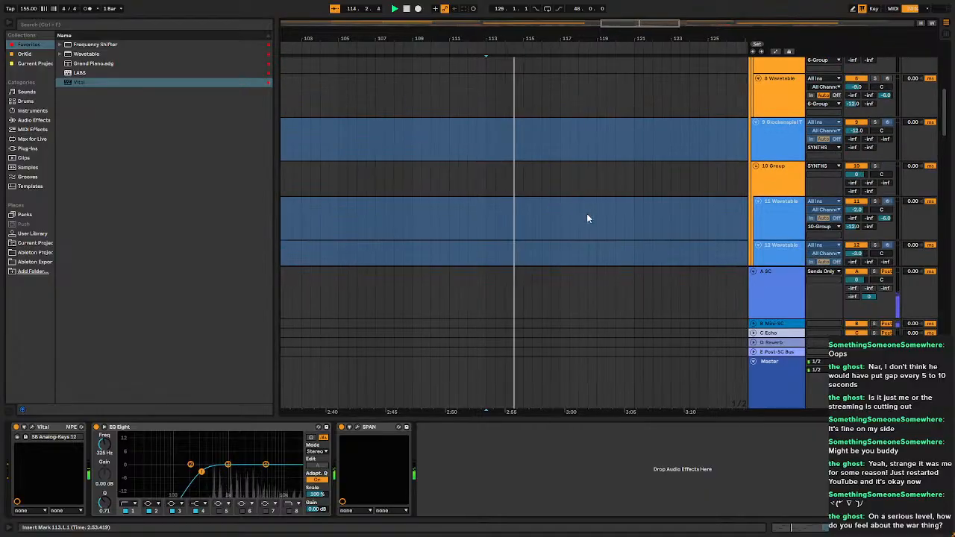
left_click(780, 127)
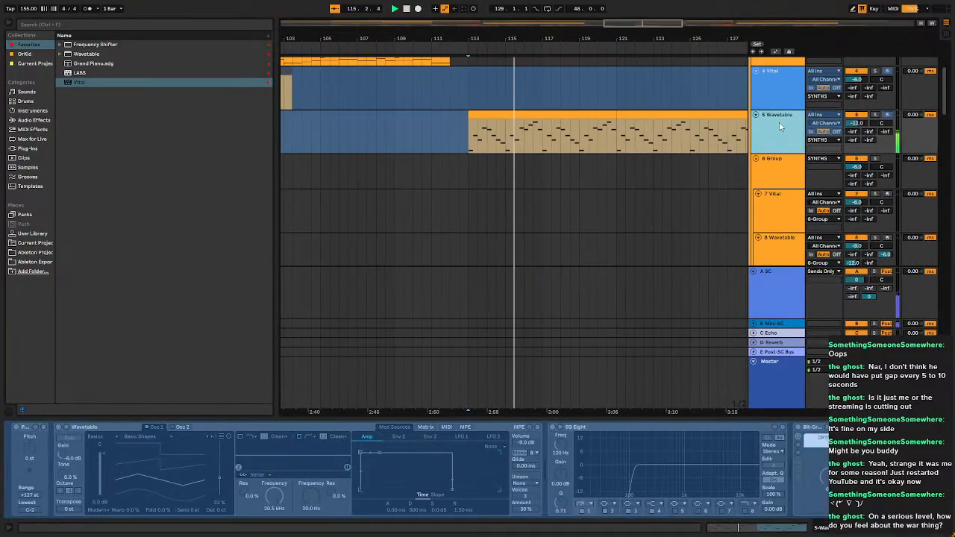
left_click(642, 116)
key("0")
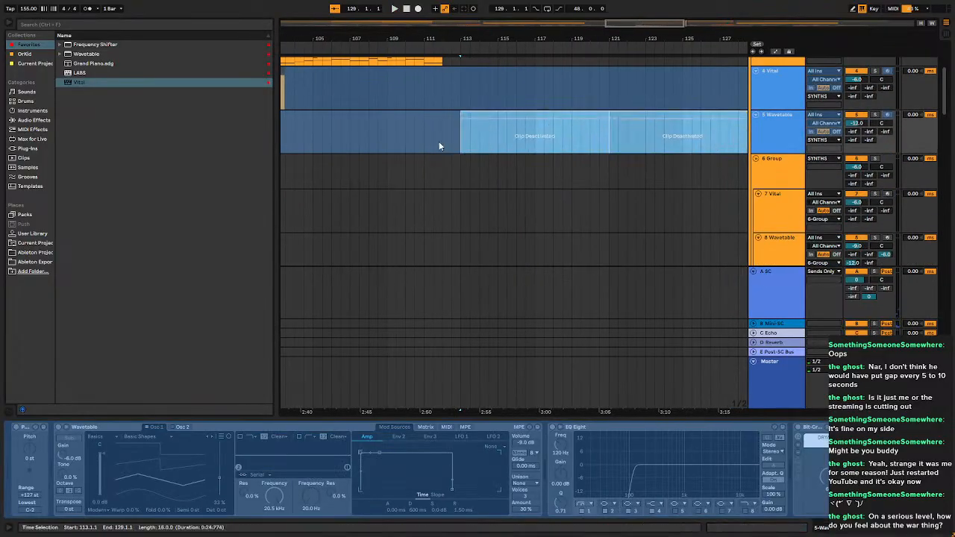
left_click(462, 144)
scroll(623, 169, "down", 10)
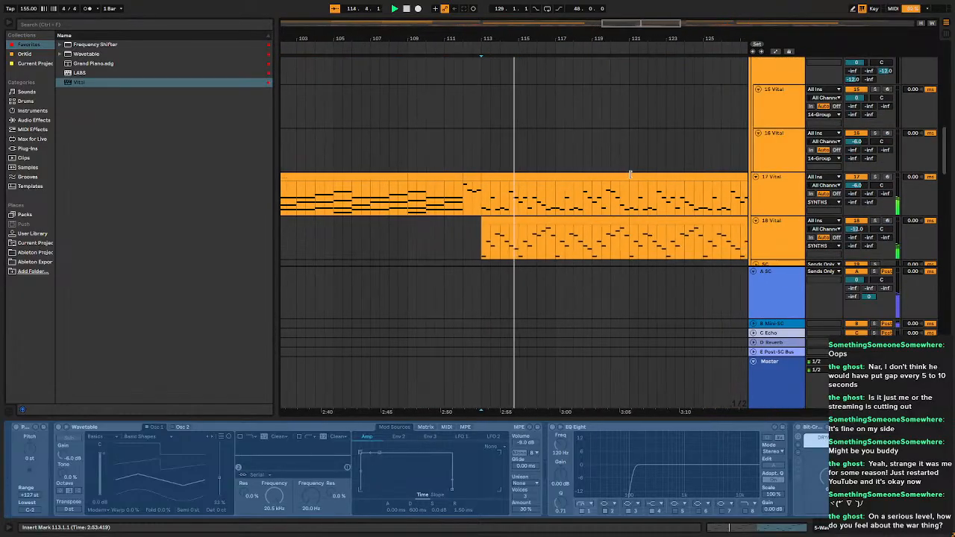
Set the 18 Vital track volume to -6 dB and return the insert marker to bar 113.
left_click(783, 251)
left_click(776, 240)
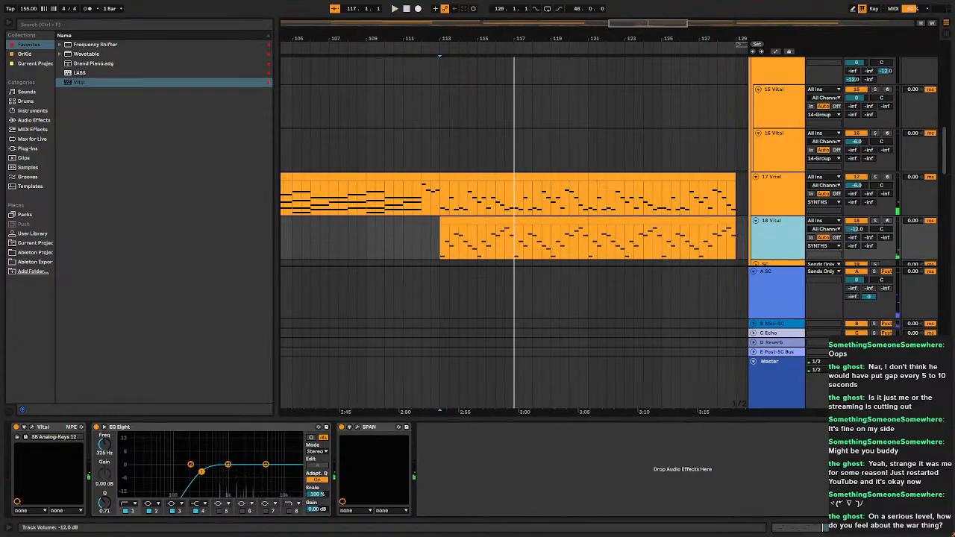
left_click(851, 231)
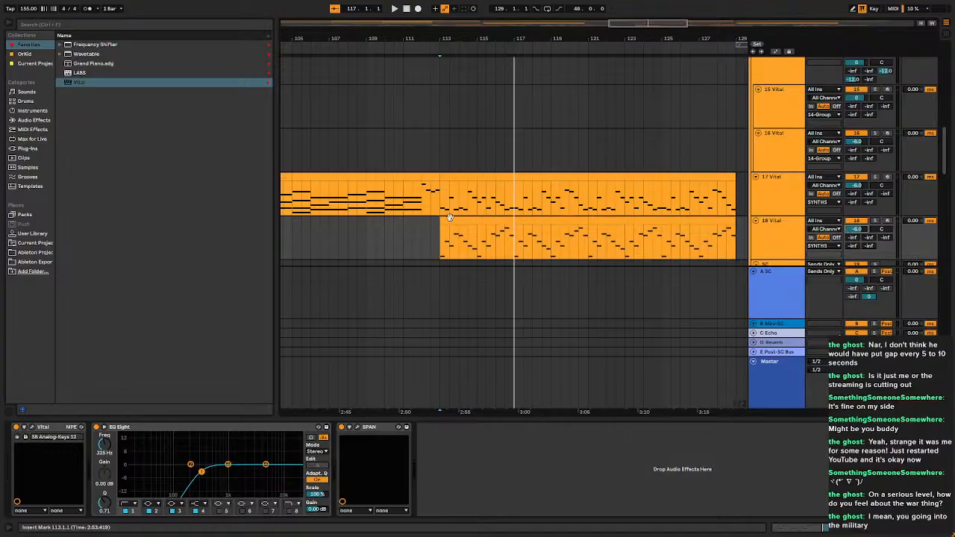
left_click(439, 251)
scroll(521, 270, "up", 5)
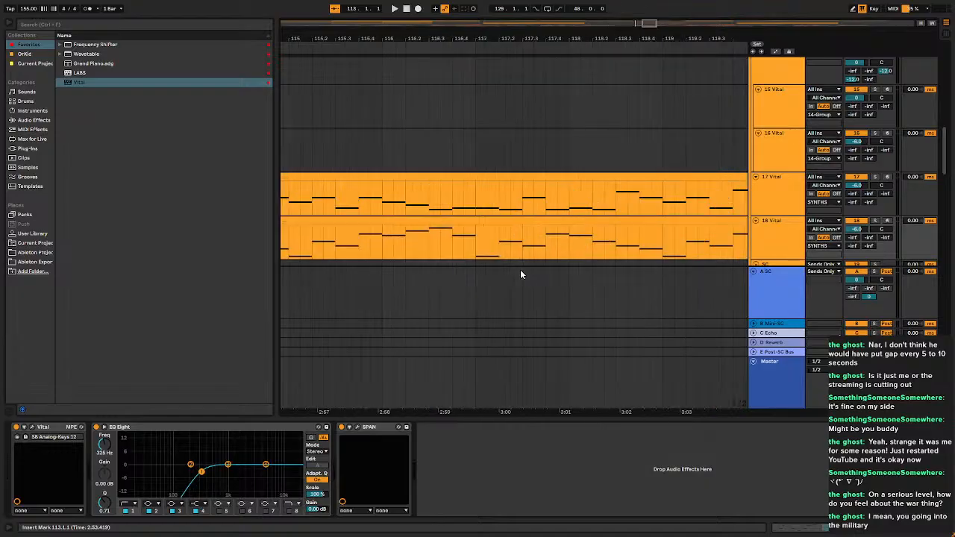
scroll(521, 270, "down", 5)
left_click_drag(501, 256, 459, 228)
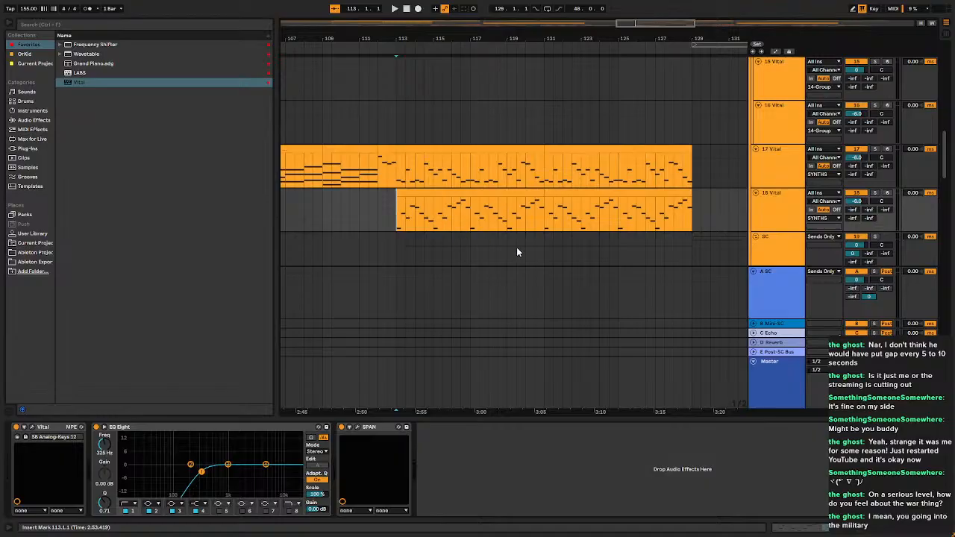
Play from bar 113, set the 18 Vital track volume to 0 dB, solo it and check its level in Session View.
key("space")
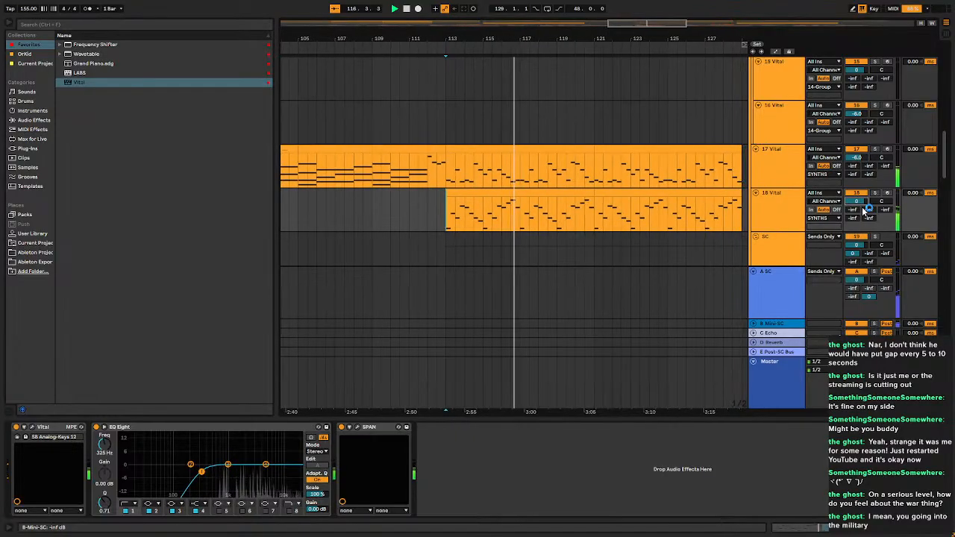
key("Tab")
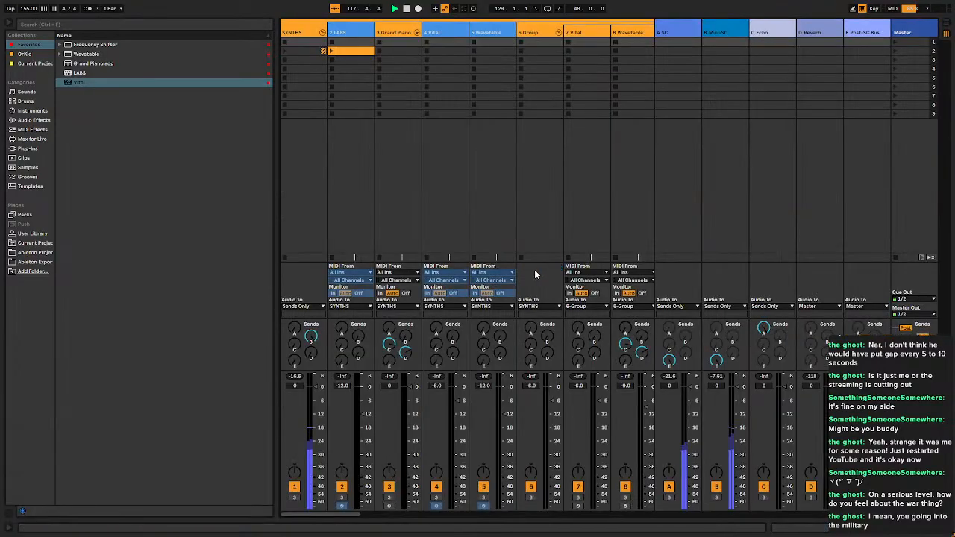
key("Tab")
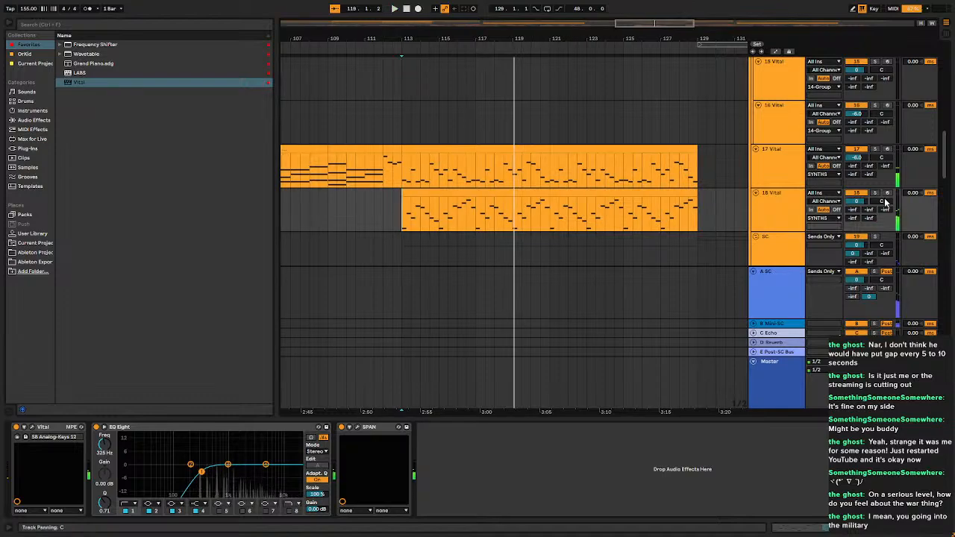
key("Tab")
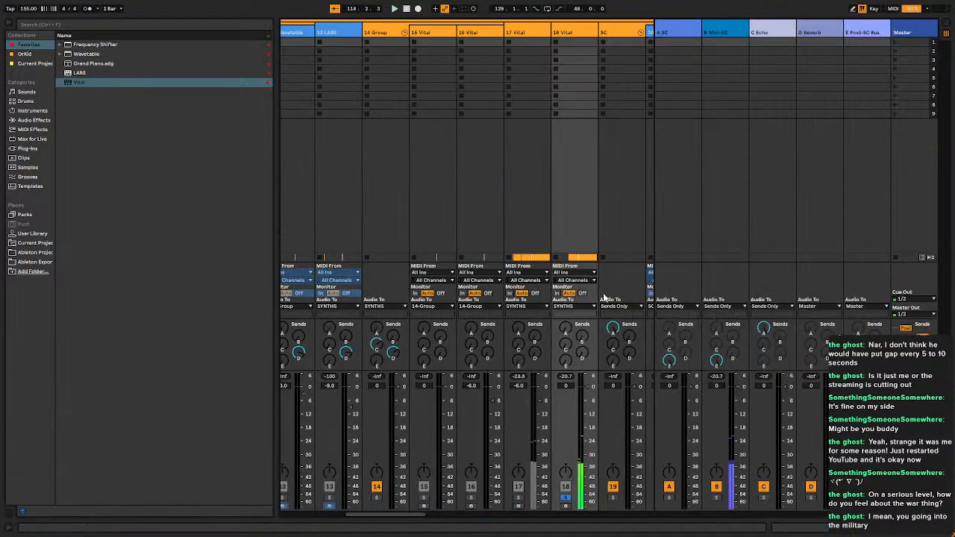
key("Tab")
Raise the output volume inside the Vital instrument on 18 Vital and check the soloed track's level in the mixer.
left_click_drag(426, 196, 549, 213)
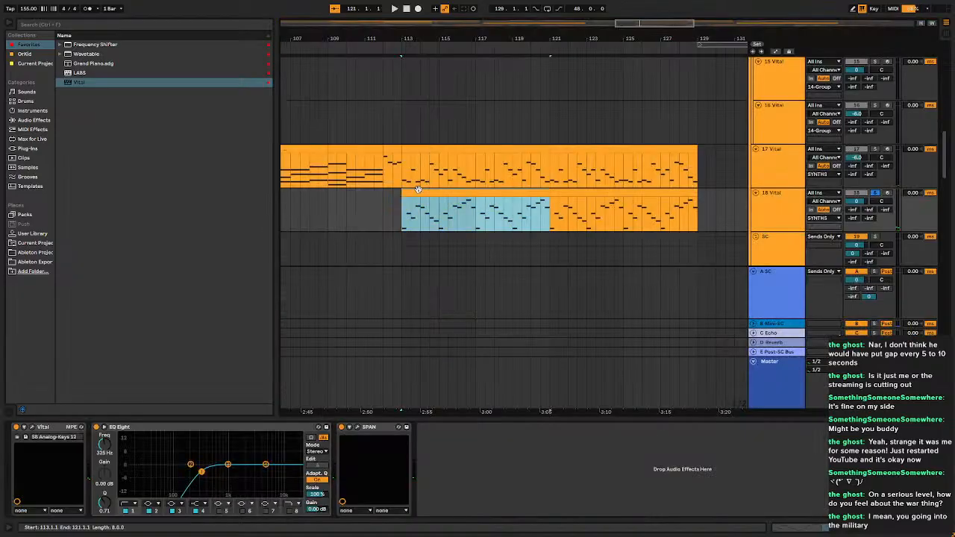
left_click(521, 193)
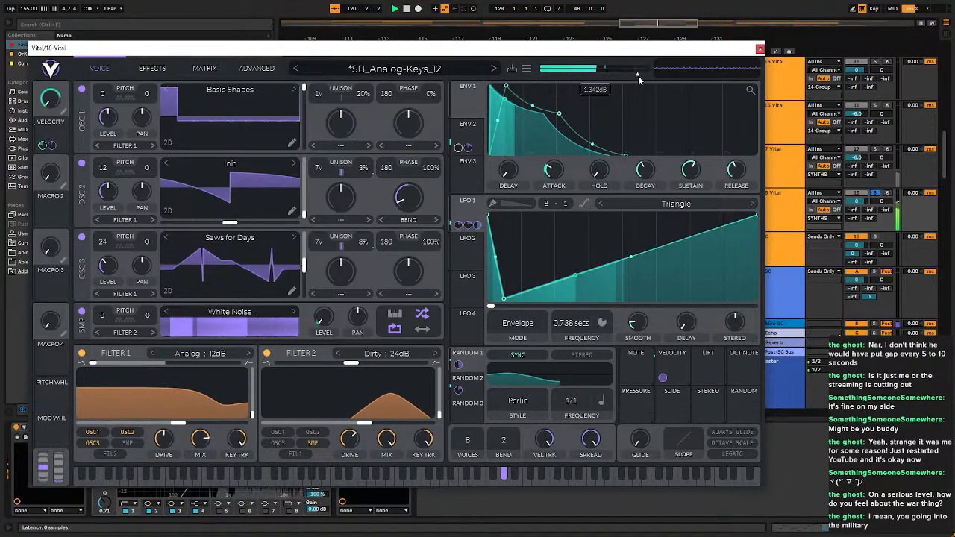
right_click(638, 76)
left_click(671, 109)
type("34243")
key("Return")
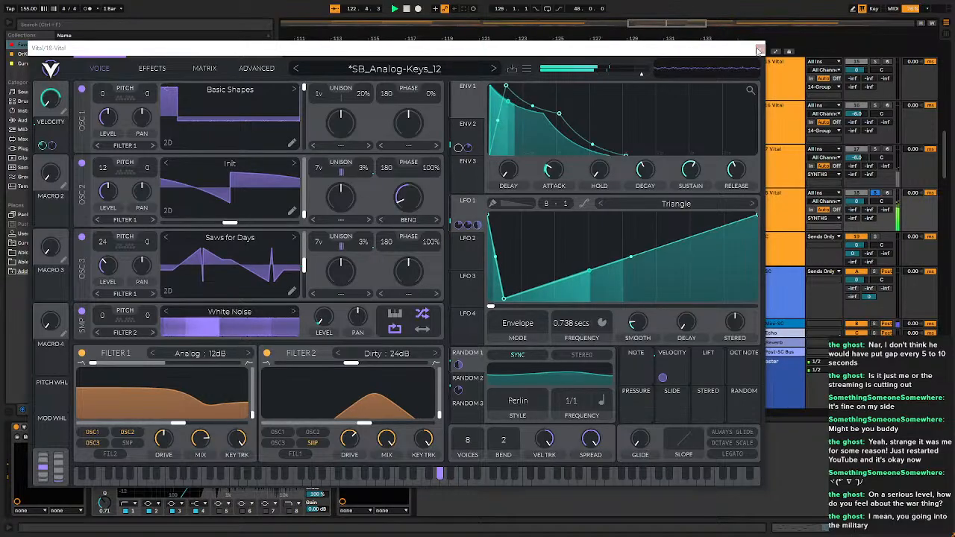
key("Tab")
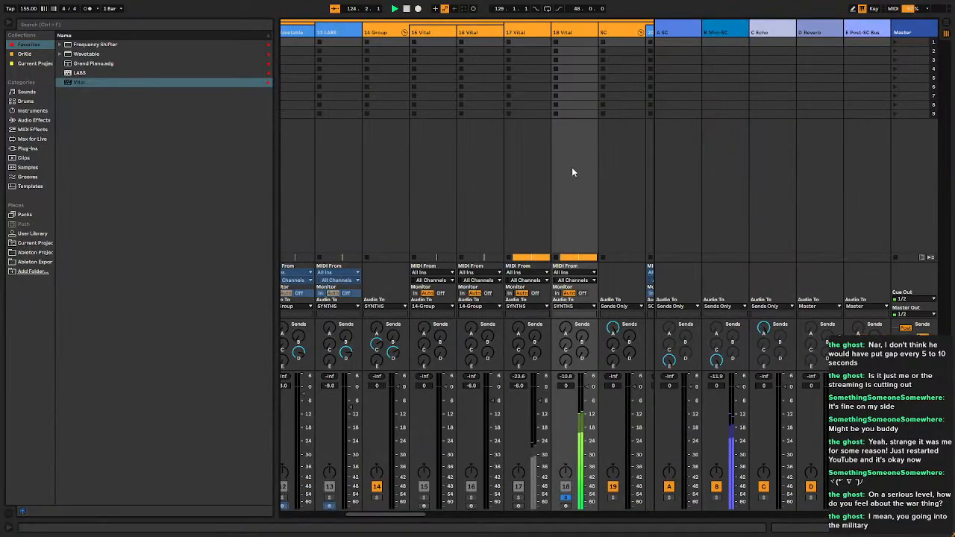
Set the 18 Vital track volume to -12 dB, unsolo it and listen to it alongside 17 Vital in the Arrangement View.
key("Tab")
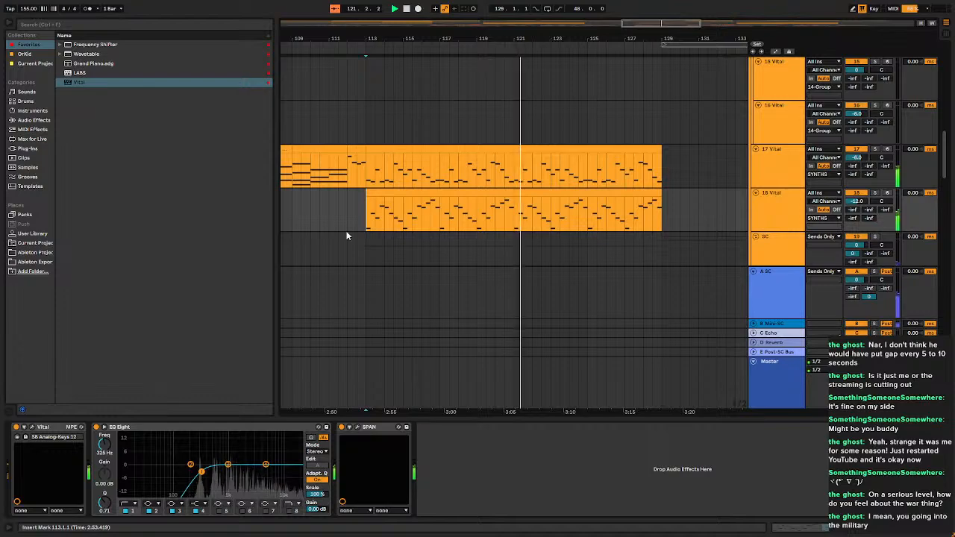
scroll(637, 229, "down", 3)
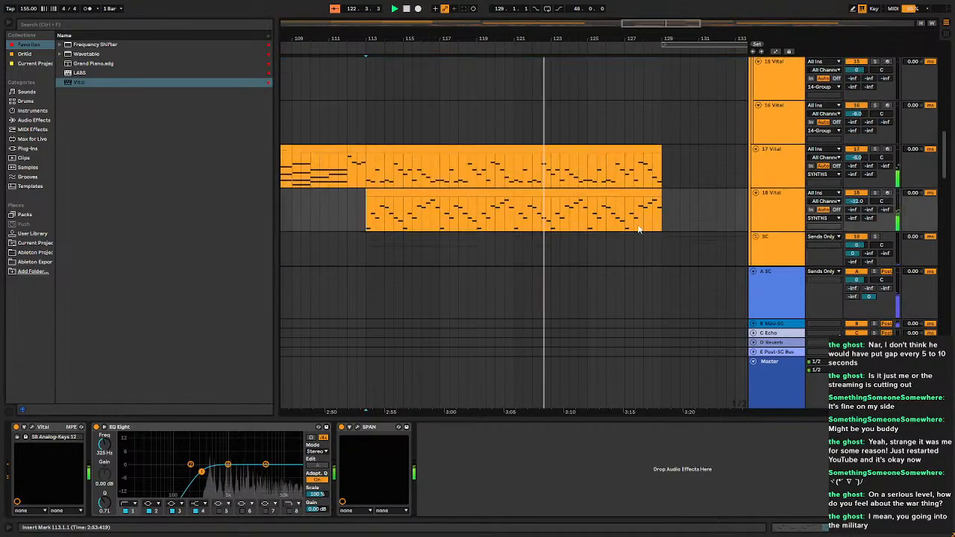
left_click(365, 163)
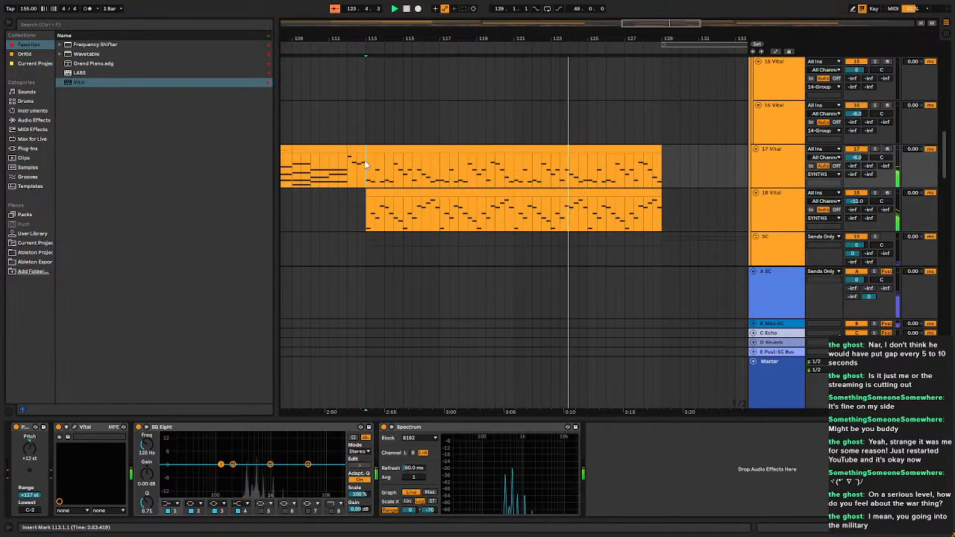
scroll(458, 212, "up", 5)
scroll(459, 212, "down", 10)
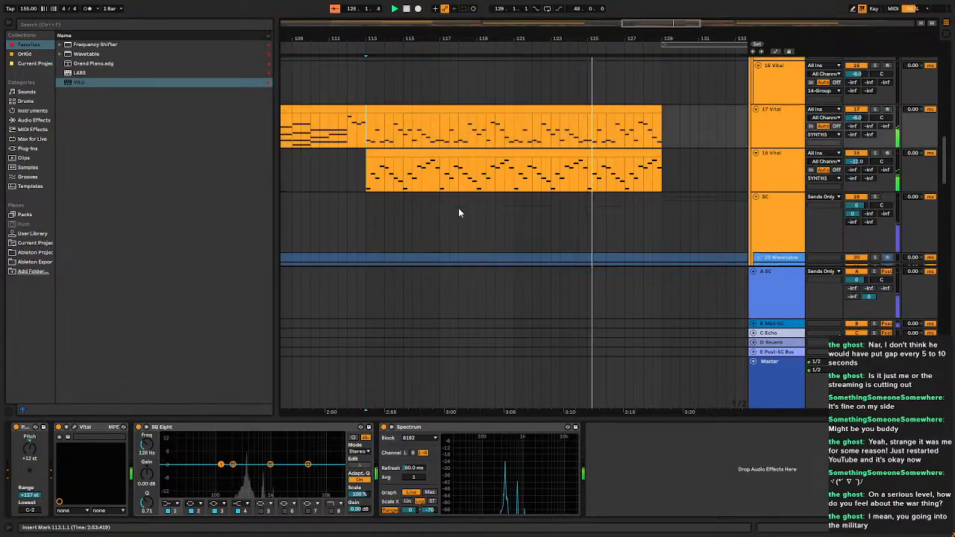
scroll(459, 209, "up", 4)
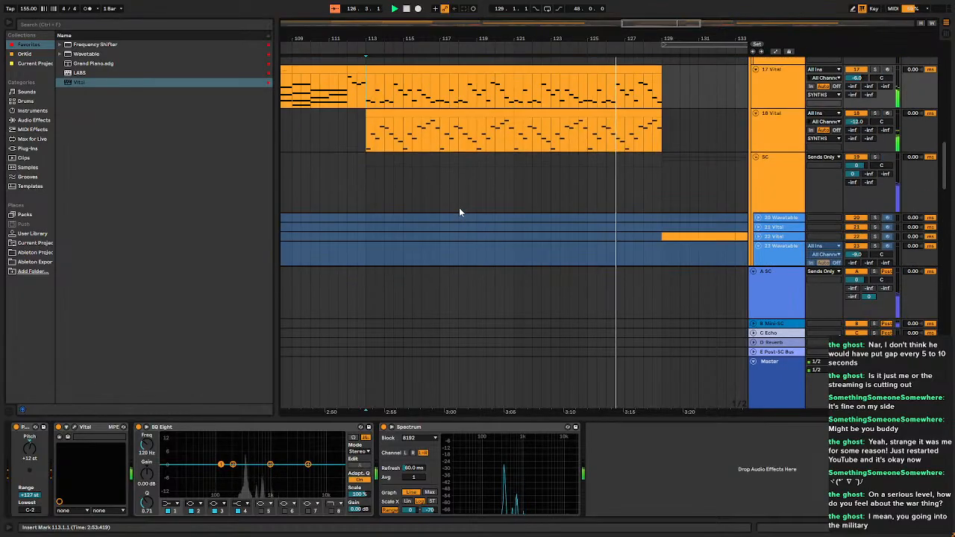
Stop playback and insert a new MIDI track below 18 Vital.
left_click(761, 129)
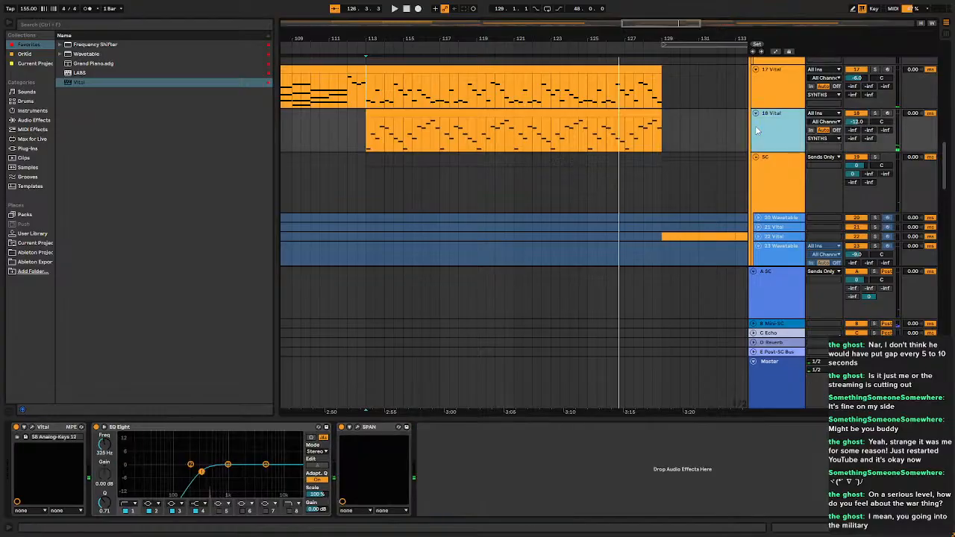
right_click(762, 127)
left_click(844, 287)
key("ctrl+shift+t")
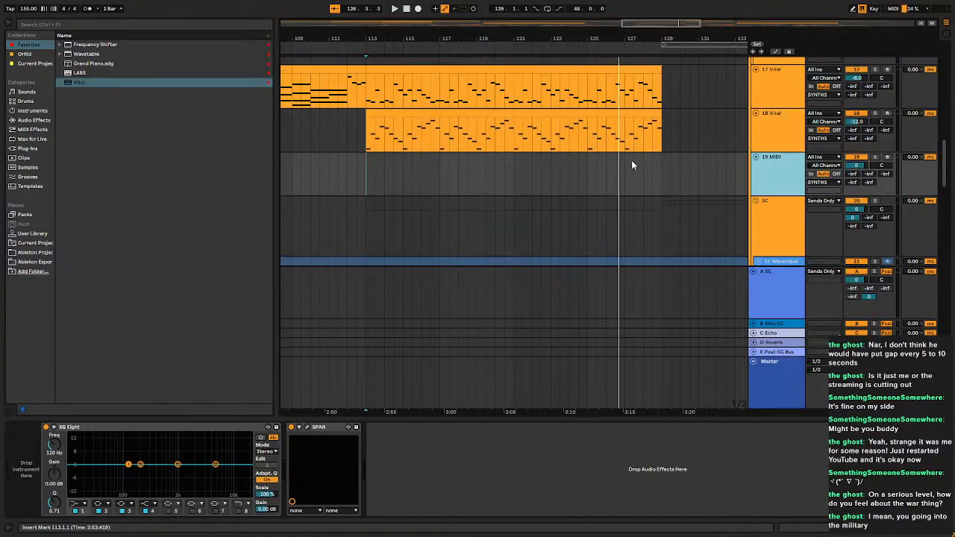
Copy the 17 Vital chords from bars 97 to 101 to bar 113 of the new MIDI track and duplicate them up to bar 129.
scroll(632, 161, "down", 4)
left_click_drag(524, 93, 535, 93)
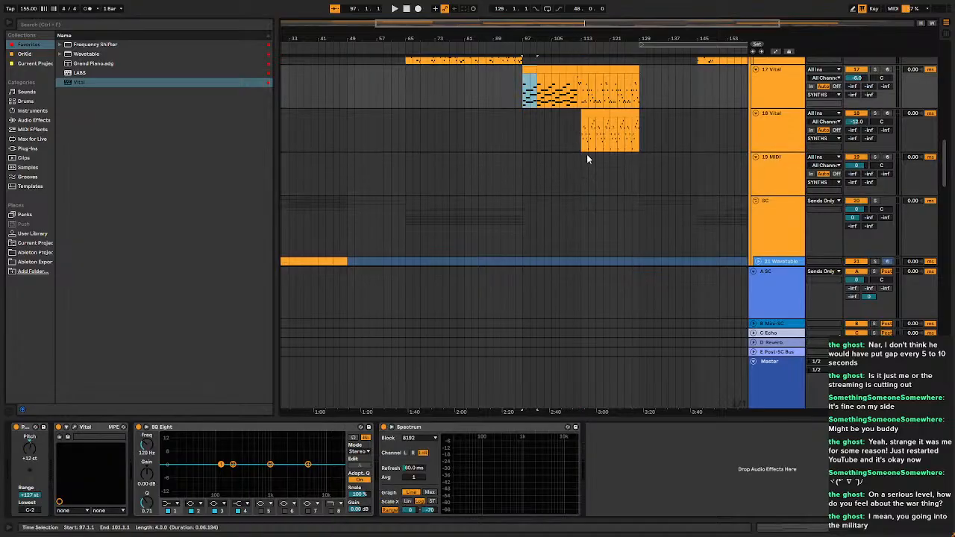
left_click(587, 158)
scroll(583, 154, "up", 5)
key("ctrl+v")
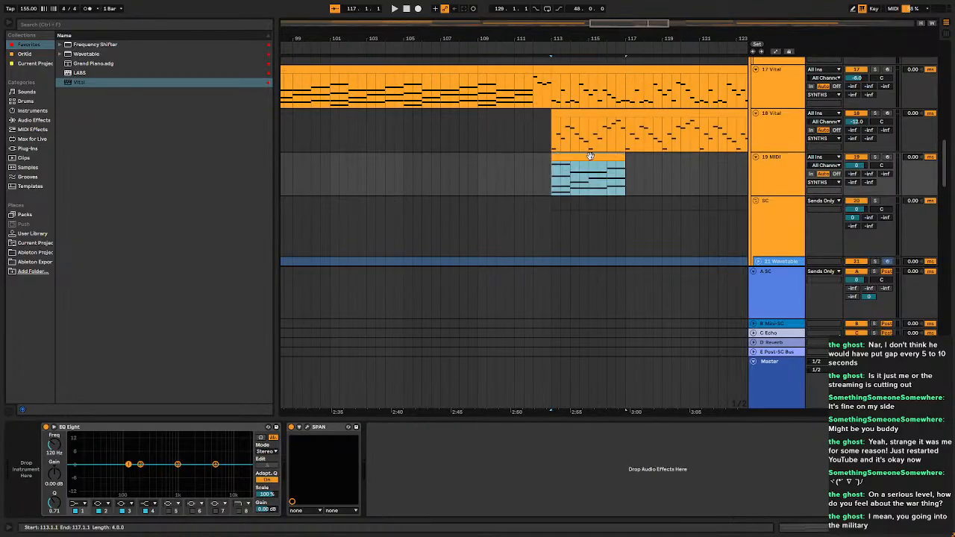
key("ctrl+d")
key("ctrl+d")
key("ctrl+d")
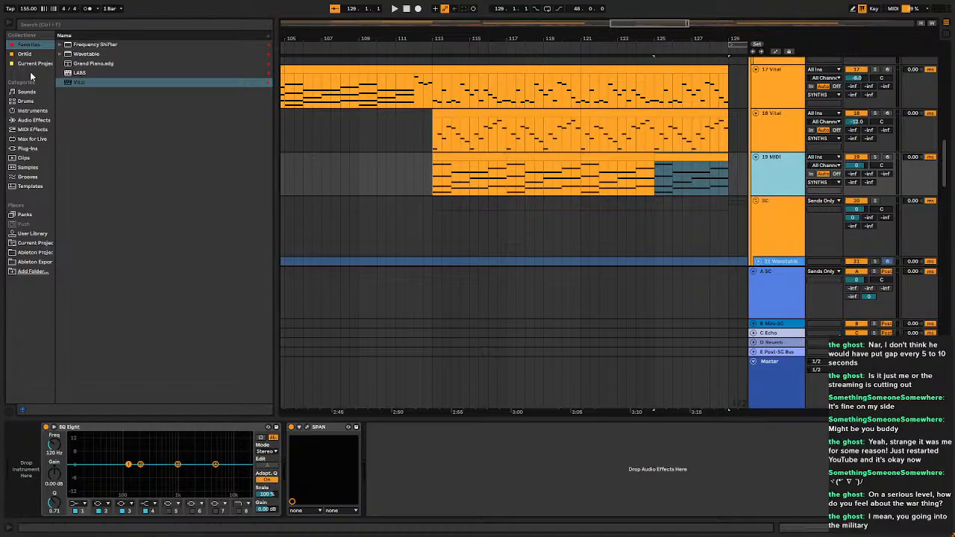
Load Vital on the new chord track, audition SB_Analog-Keys_07 and choose the SB_Analog-Keys_05 preset.
double_click(92, 83)
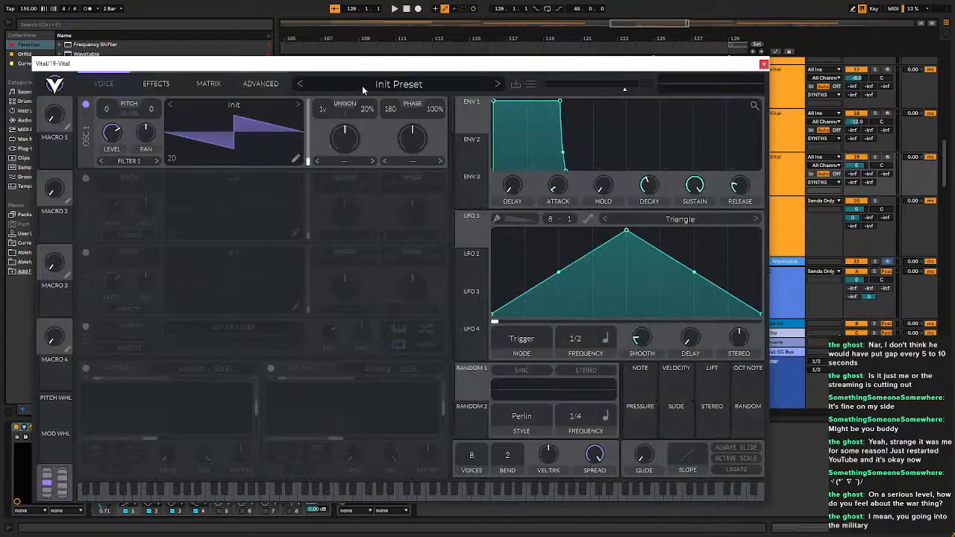
left_click(362, 86)
scroll(423, 299, "down", 15)
scroll(422, 304, "down", 5)
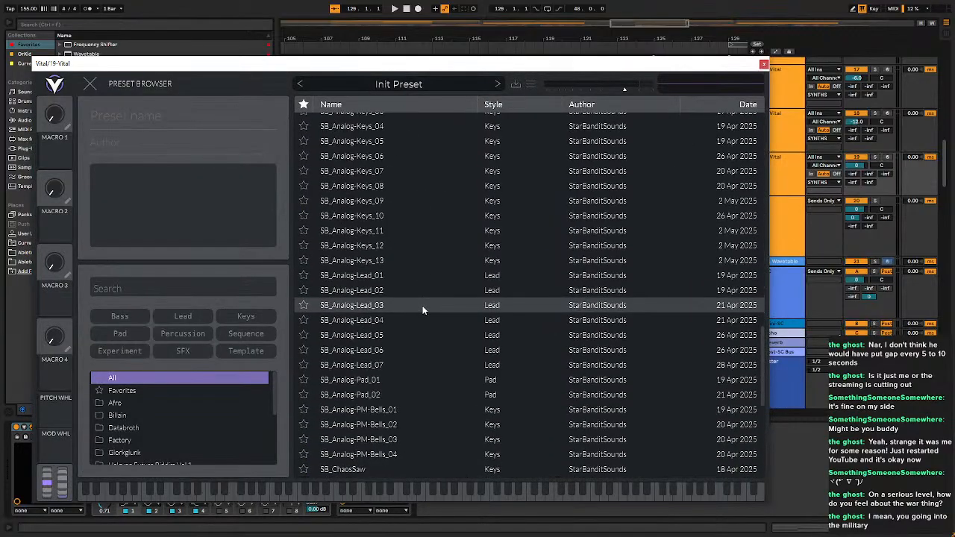
left_click(402, 171)
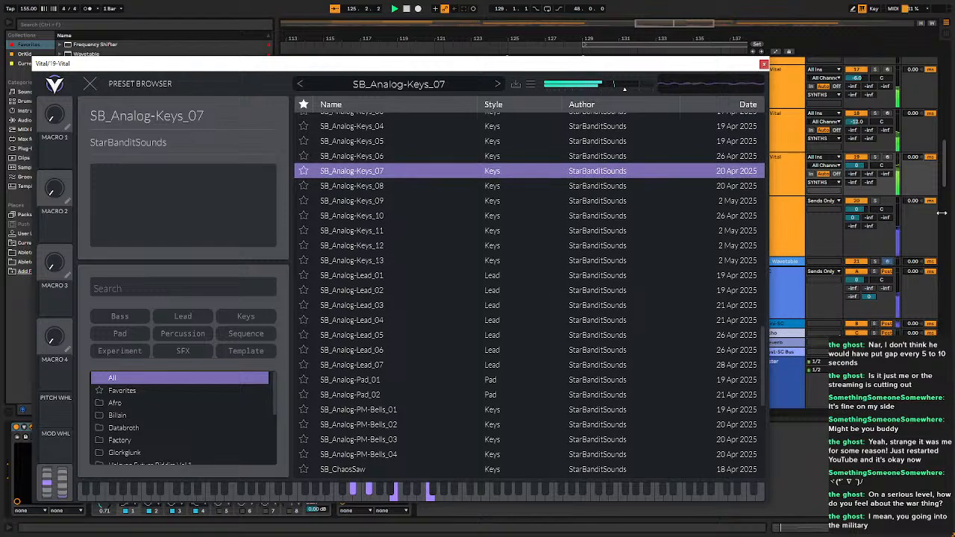
left_click(362, 141)
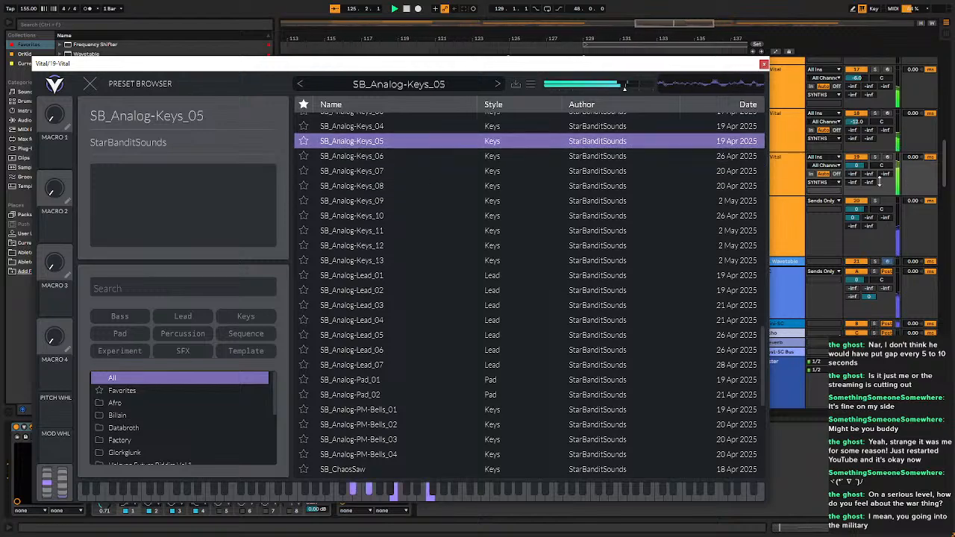
Solo 19 Vital, close its instrument window and freeze the 17 Vital and 18 Vital tracks.
left_click(875, 157)
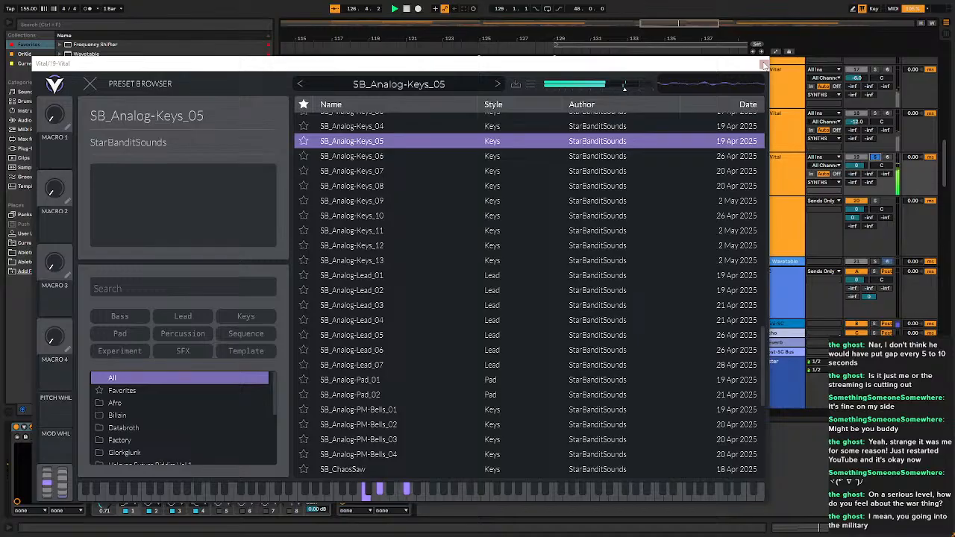
left_click(763, 65)
right_click(783, 130)
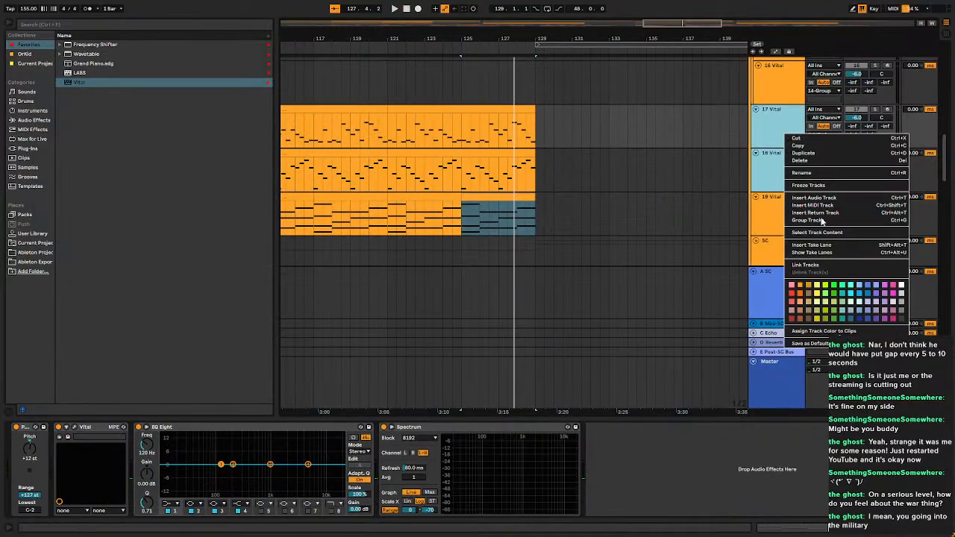
left_click(806, 186)
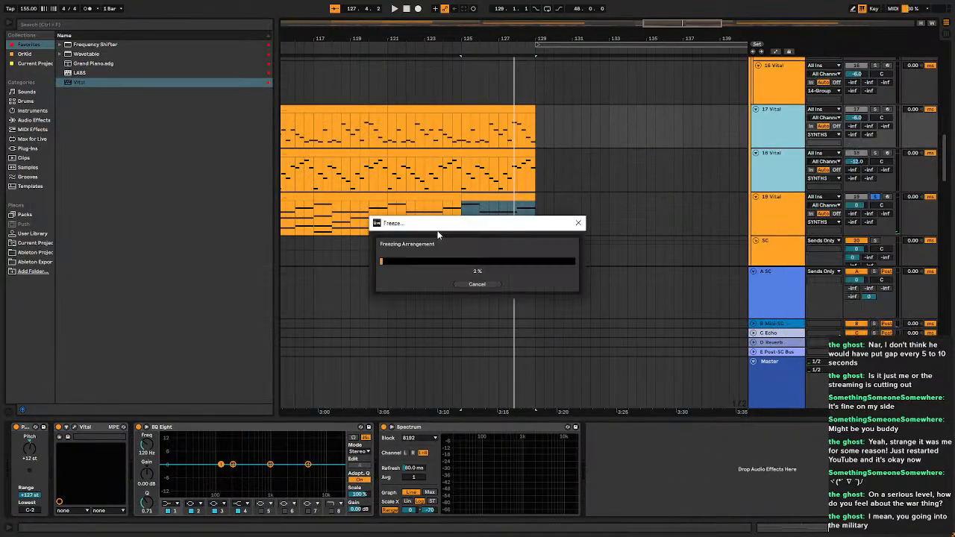
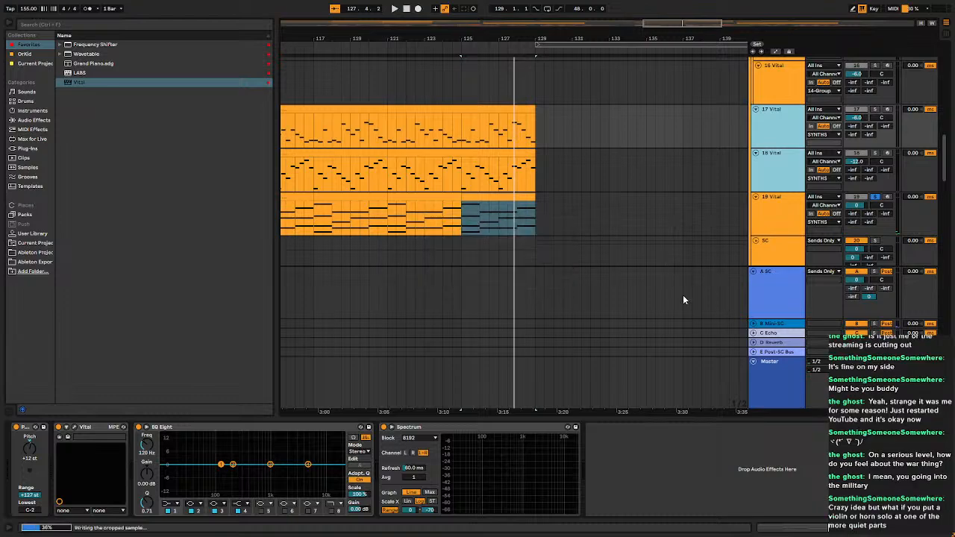
Play the soloed 19 Vital from bar 113 and set its track volume to -9 dB.
left_click_drag(409, 211, 576, 175)
left_click(463, 171)
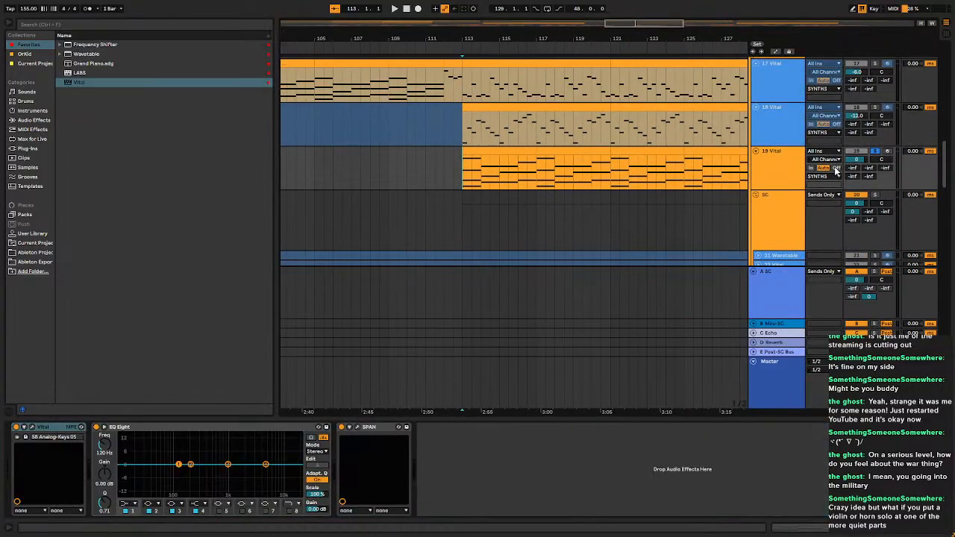
key("space")
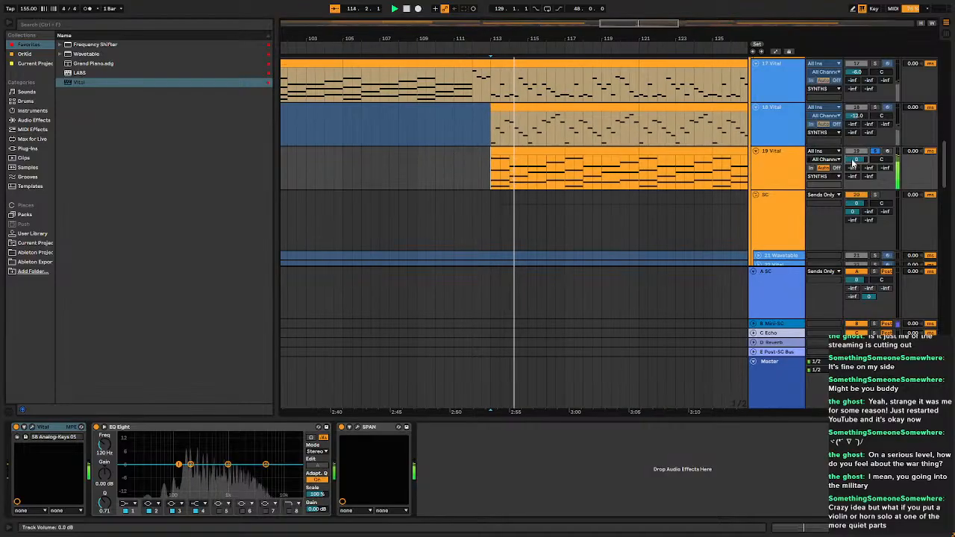
type("-9.")
key("Return")
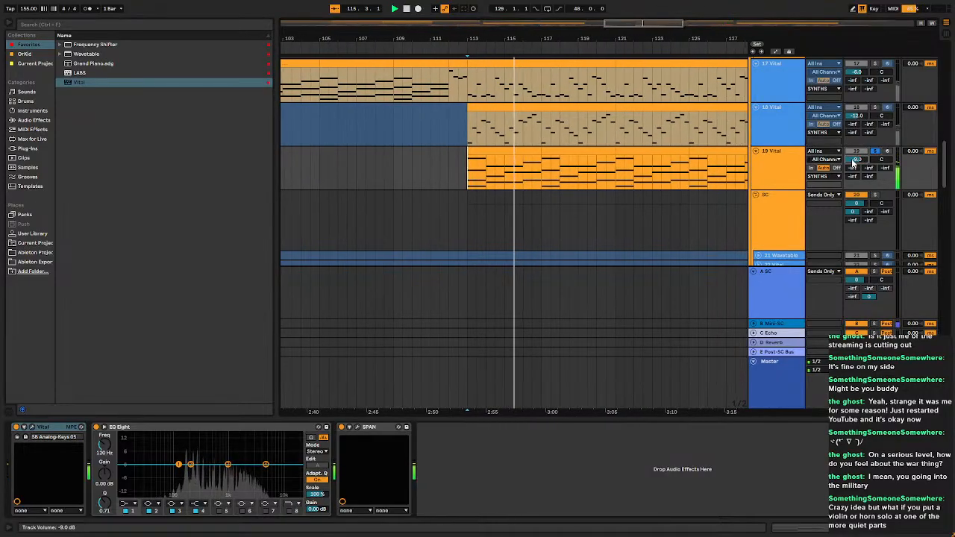
Unsolo 19 Vital, change band 1 of its EQ Eight to a low-cut filter and listen in the mix from bar 113.
key("space")
left_click(875, 152)
key("space")
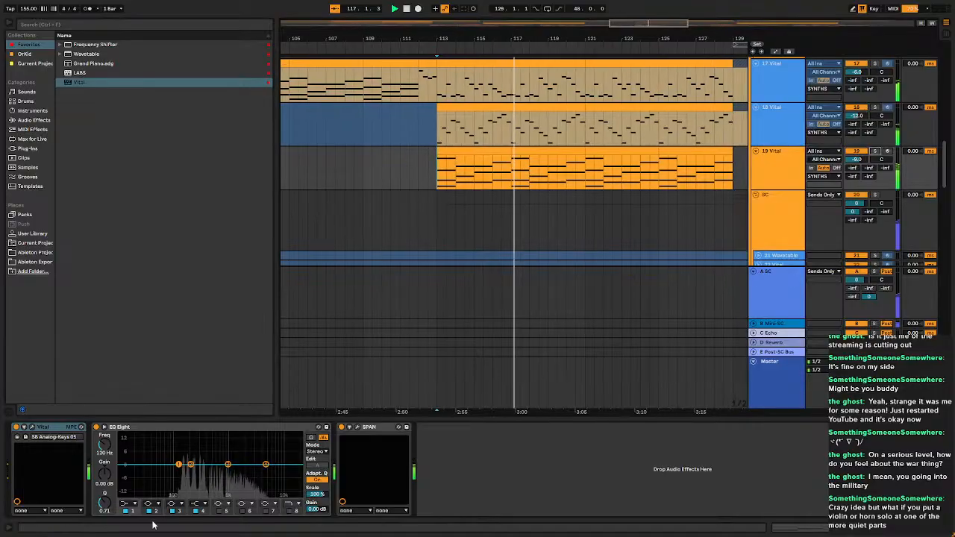
left_click(126, 504)
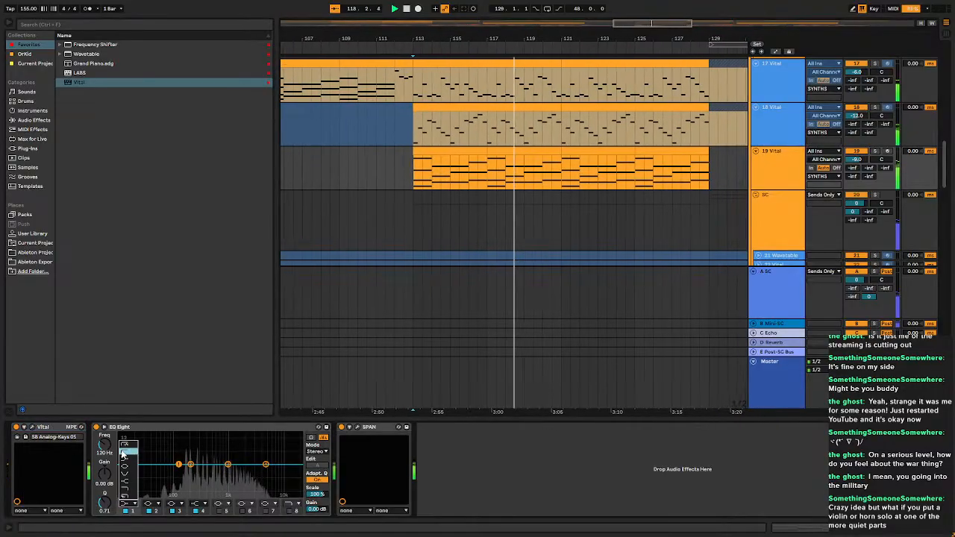
left_click(124, 454)
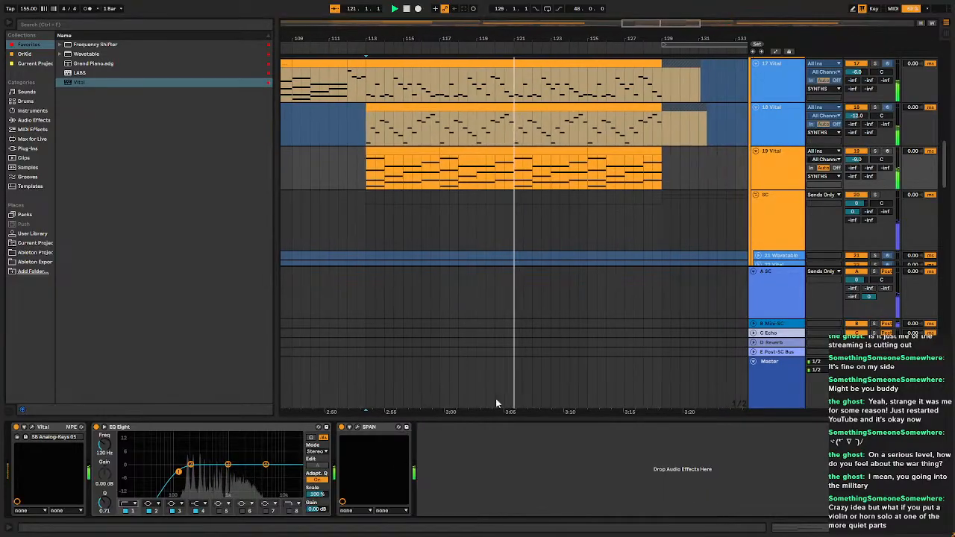
scroll(529, 232, "up", 3)
scroll(529, 232, "down", 4)
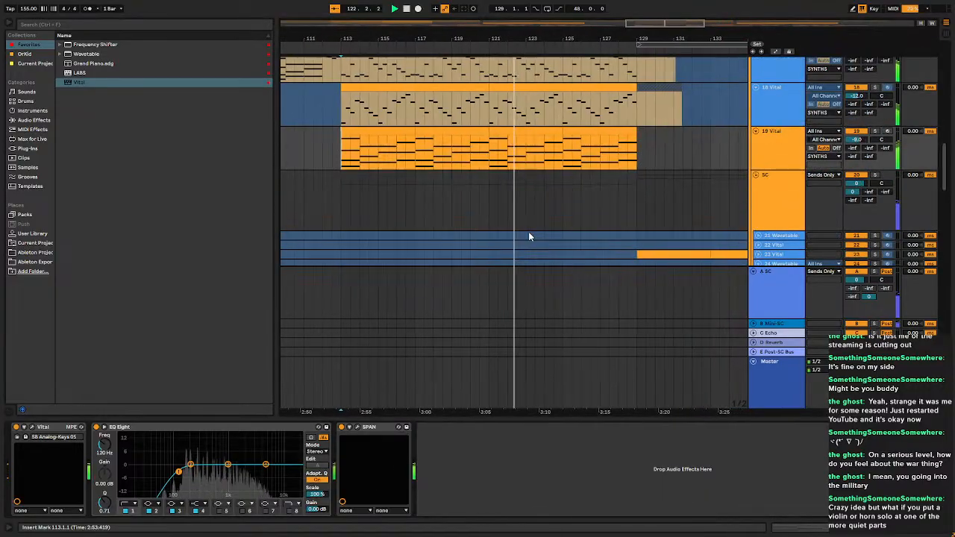
scroll(529, 236, "up", 5)
key("space")
Insert another new MIDI track below 19 Vital.
scroll(529, 236, "up", 3)
scroll(529, 236, "down", 4)
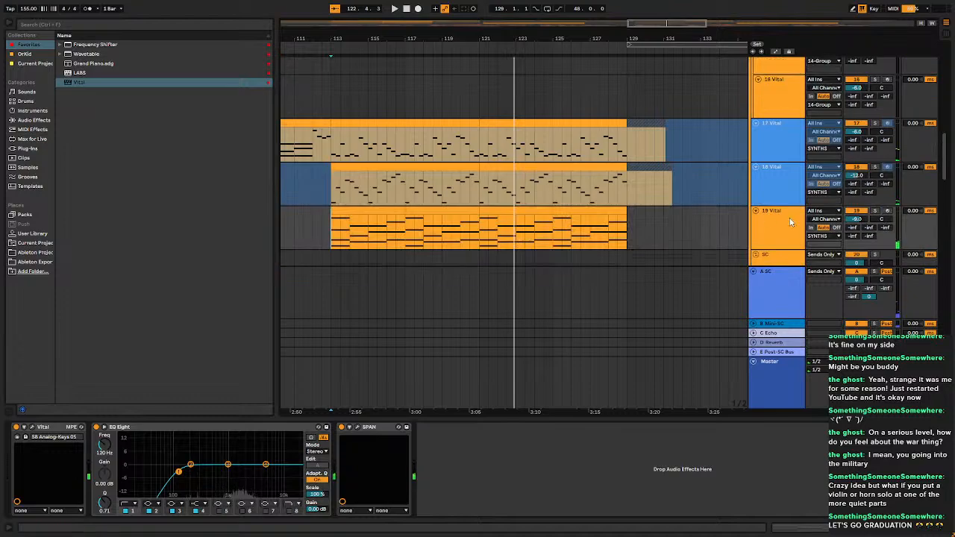
right_click(793, 220)
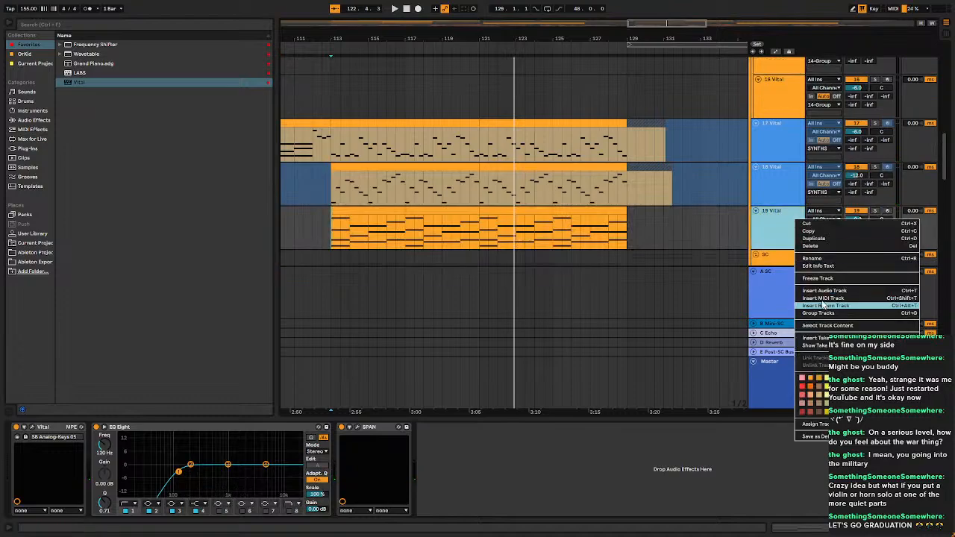
left_click(818, 299)
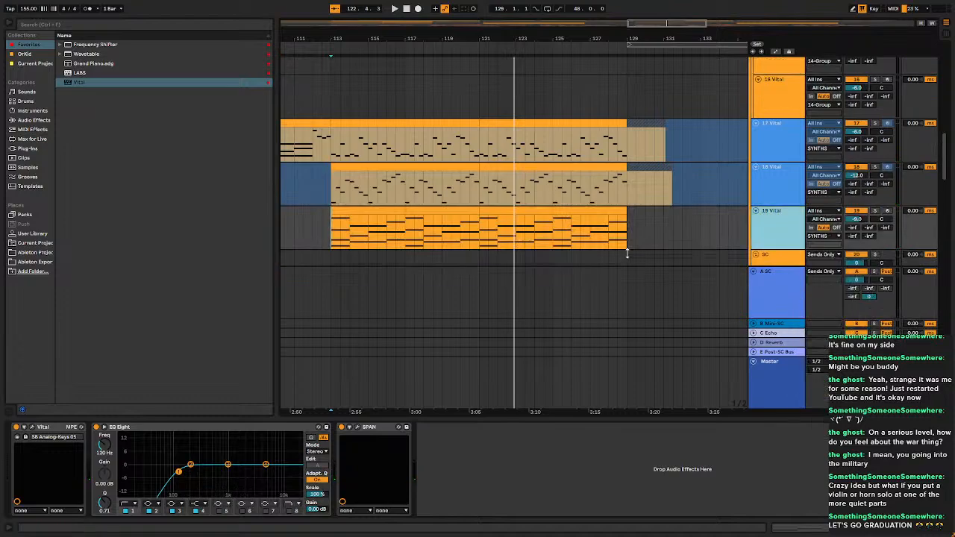
scroll(648, 222, "down", 2)
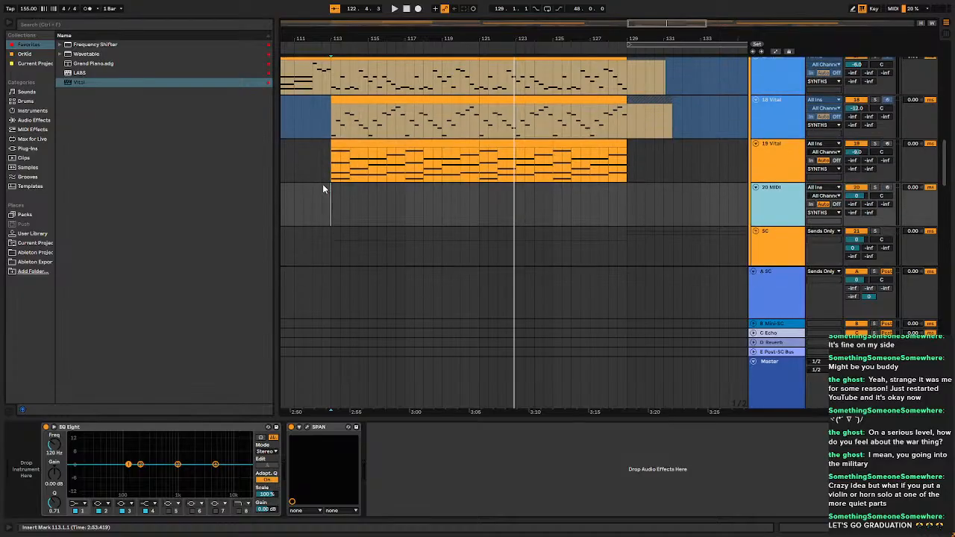
scroll(544, 214, "up", 8)
scroll(542, 209, "down", 8)
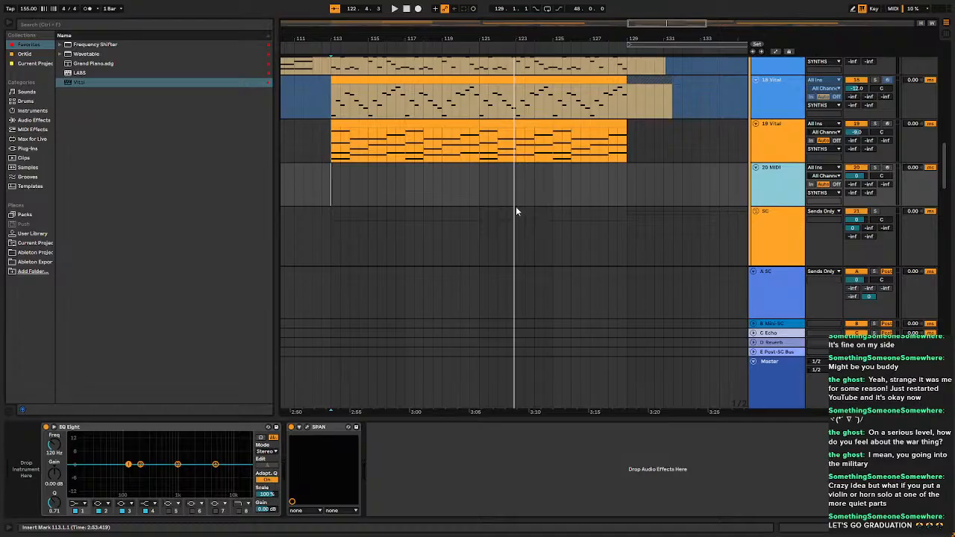
scroll(516, 206, "up", 2)
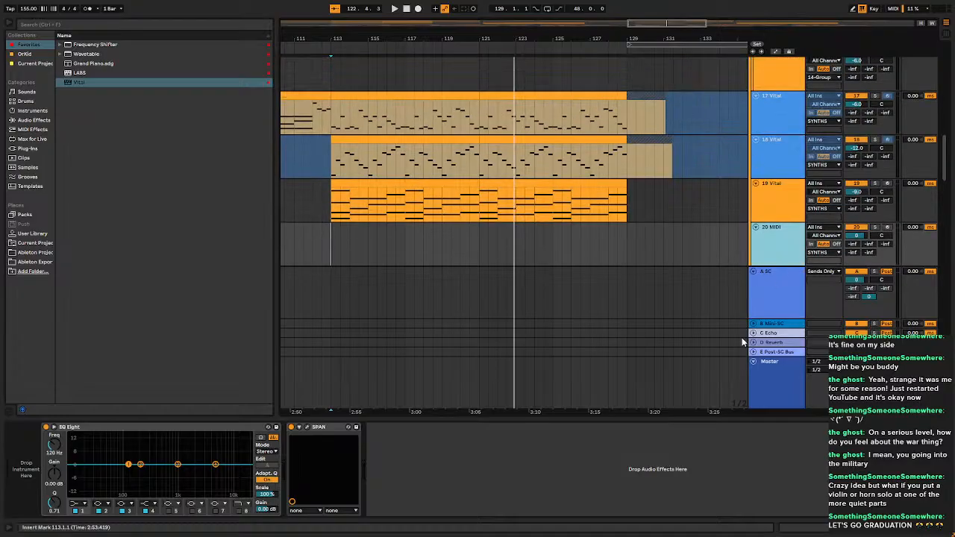
Load Vital onto the new 20 MIDI track and choose the SB_Analog-Lead_02 preset.
double_click(94, 83)
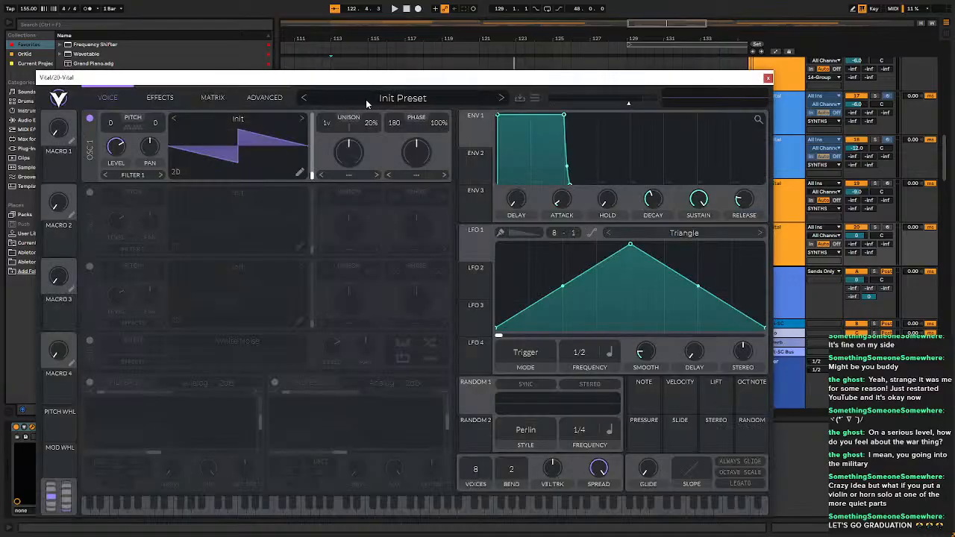
left_click(373, 99)
scroll(431, 339, "down", 10)
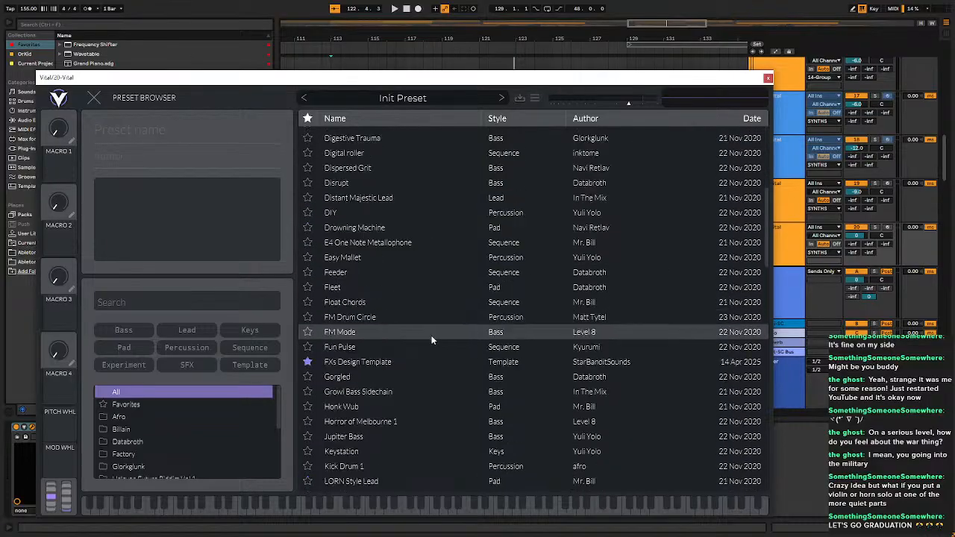
scroll(431, 340, "down", 20)
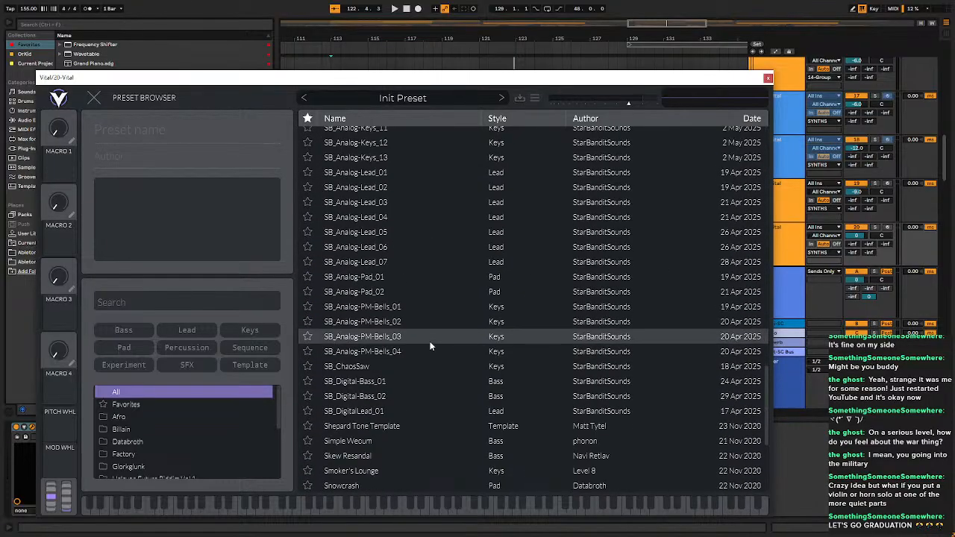
scroll(430, 345, "up", 1)
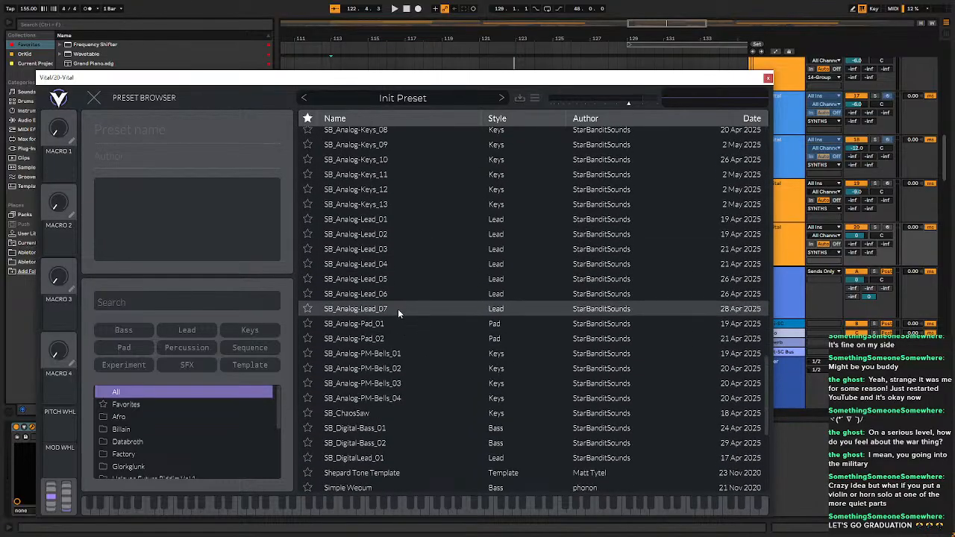
left_click(377, 233)
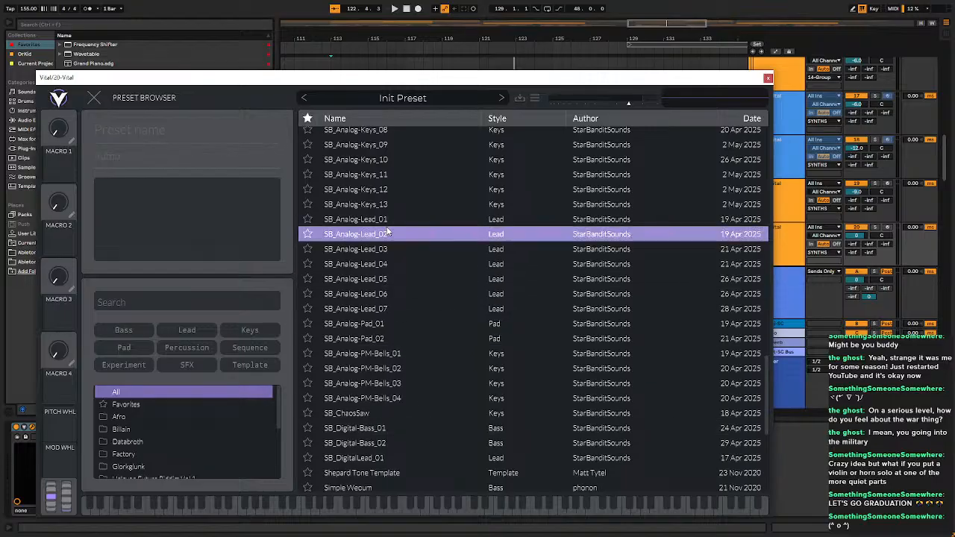
Arm and solo 20 Vital, and switch its preset to SB_Analog-Lead_01.
left_click(888, 227)
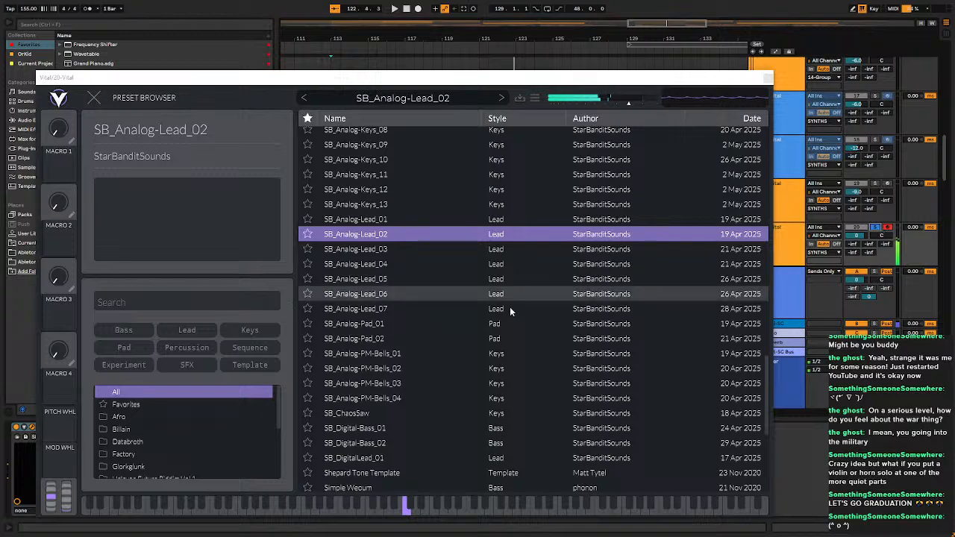
left_click(358, 221)
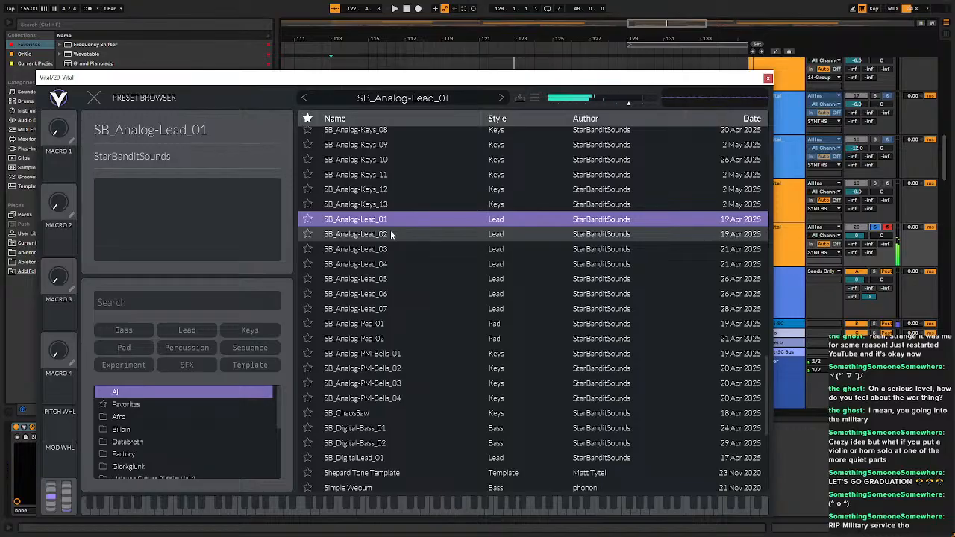
left_click(768, 77)
Create an empty MIDI clip on 20 Vital from bar 113 to bar 129 and enlarge the note editor.
left_click_drag(343, 256, 628, 229)
right_click(606, 234)
left_click(636, 313)
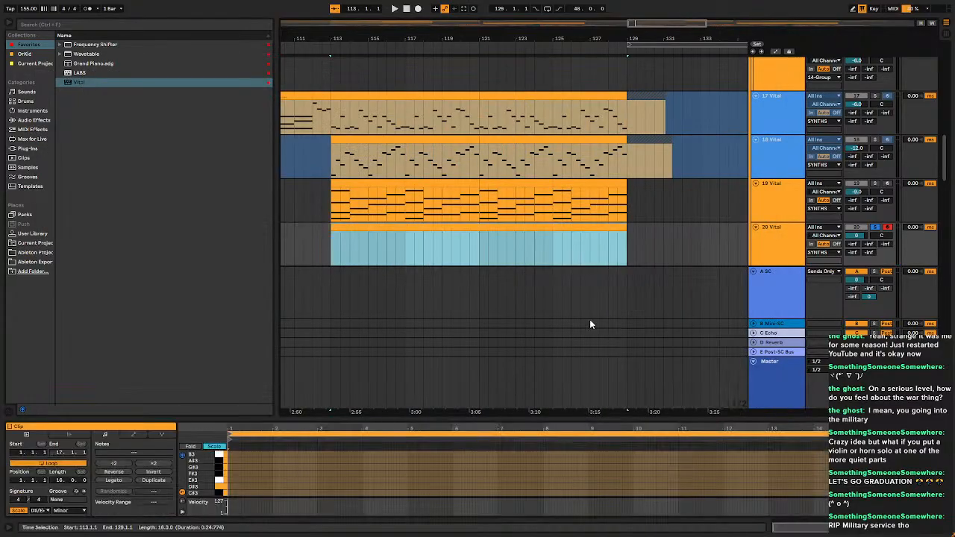
left_click_drag(379, 420, 365, 209)
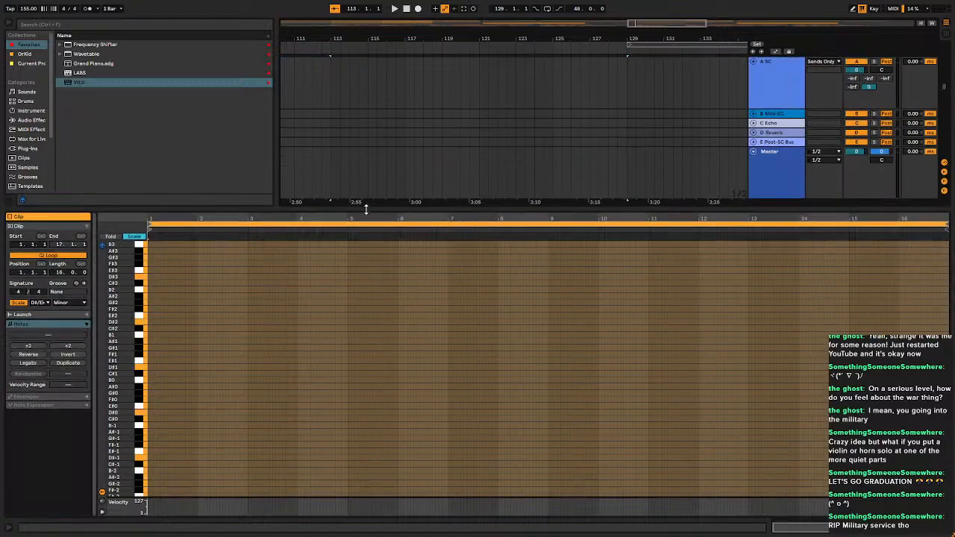
Draw a D#3 note at the start of the clip and lengthen it to two beats.
key("b")
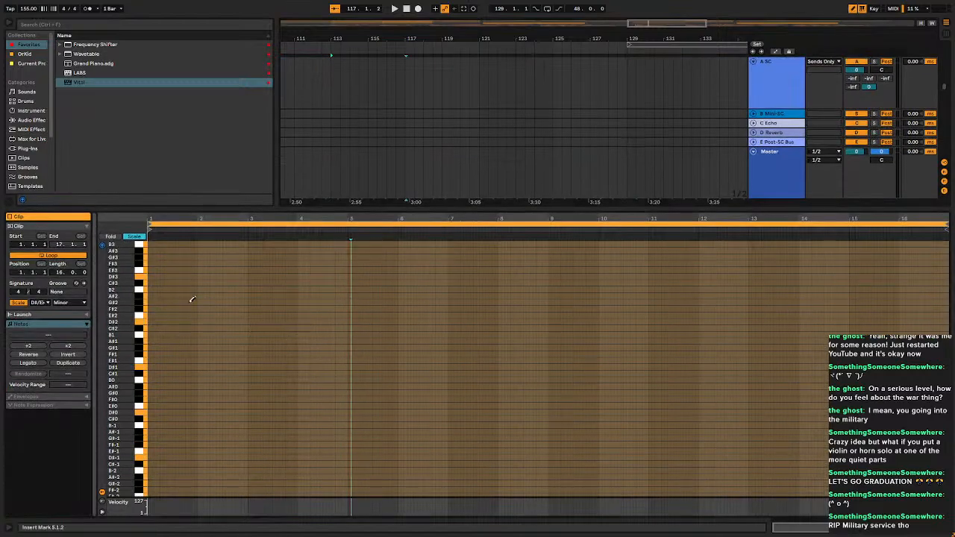
left_click(149, 363)
scroll(166, 298, "up", 5)
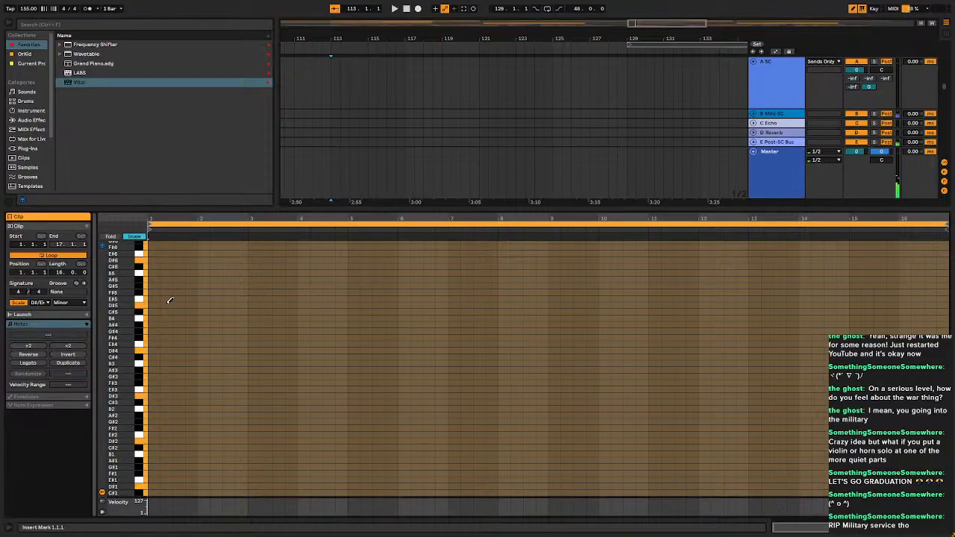
left_click(160, 358)
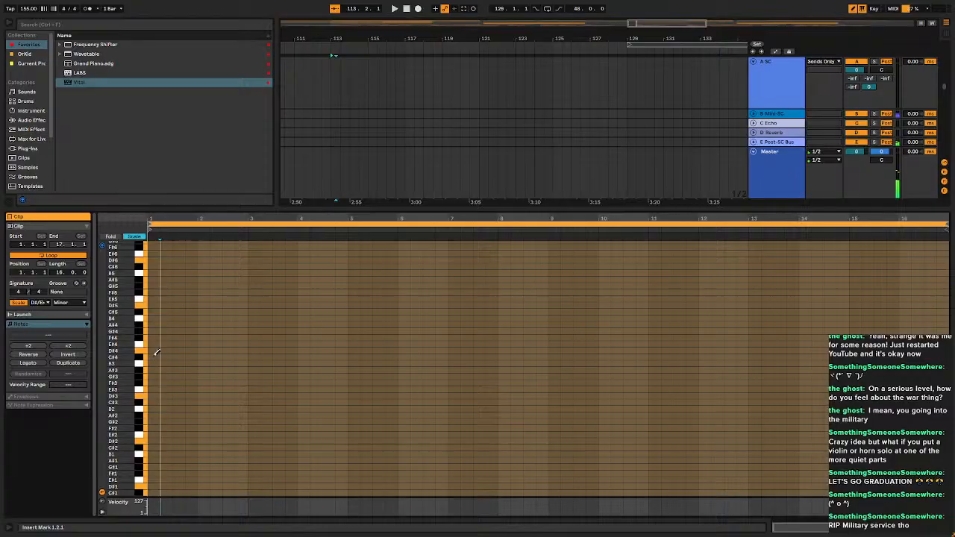
left_click(154, 394)
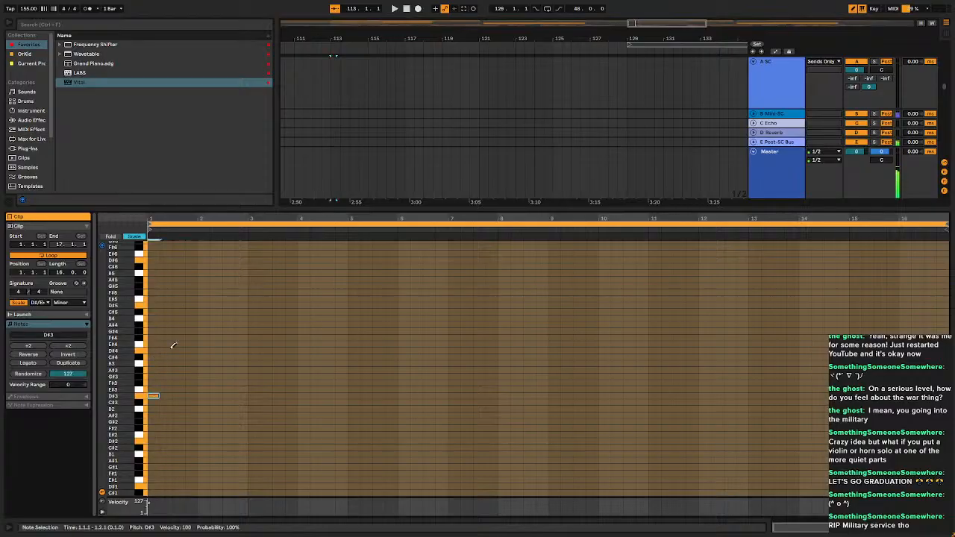
key("space")
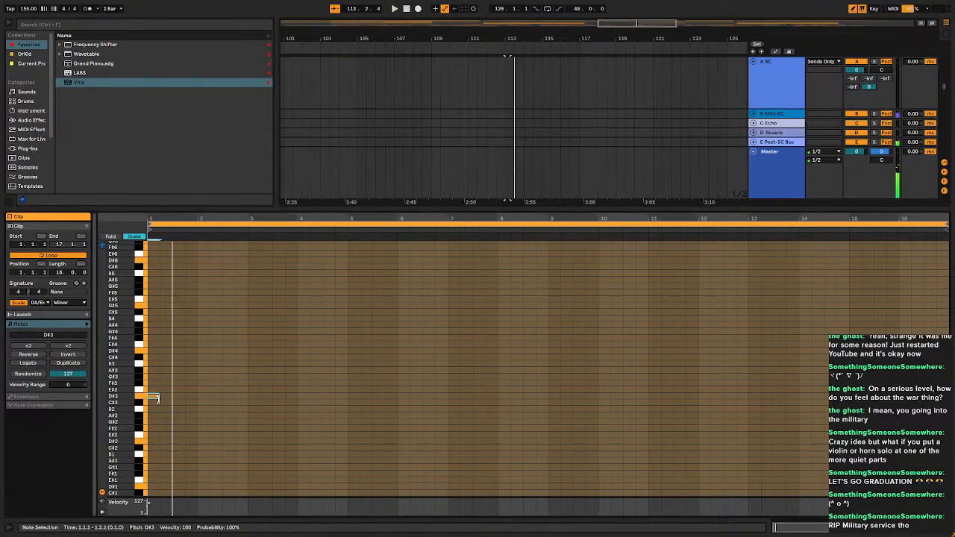
key("space")
left_click_drag(155, 398, 174, 397)
Duplicate the D#3 note into a two-beat C#4 at 1.3 and a full-bar A#3 at bar 2.
key("ctrl+d")
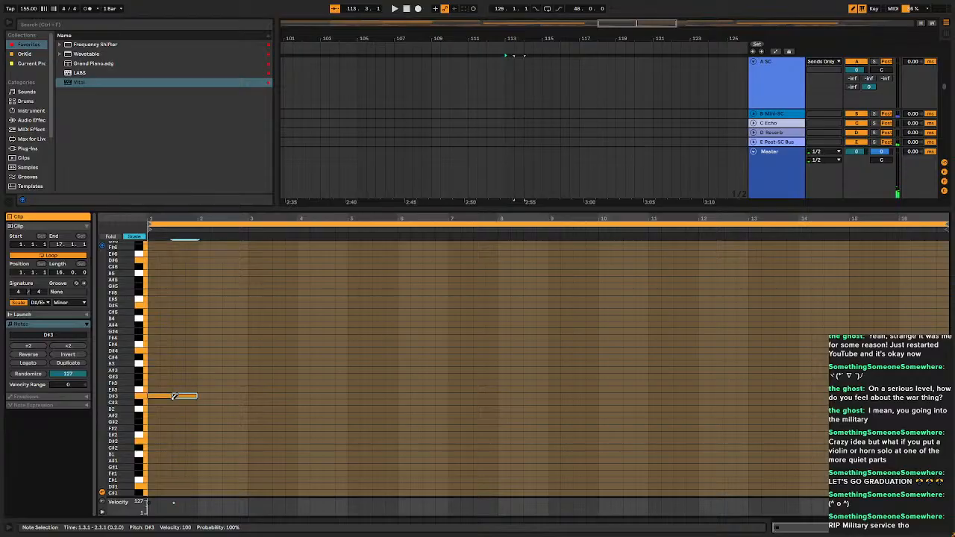
key("shift+Up")
key("Down")
key("ctrl+d")
key("Down")
key("Down")
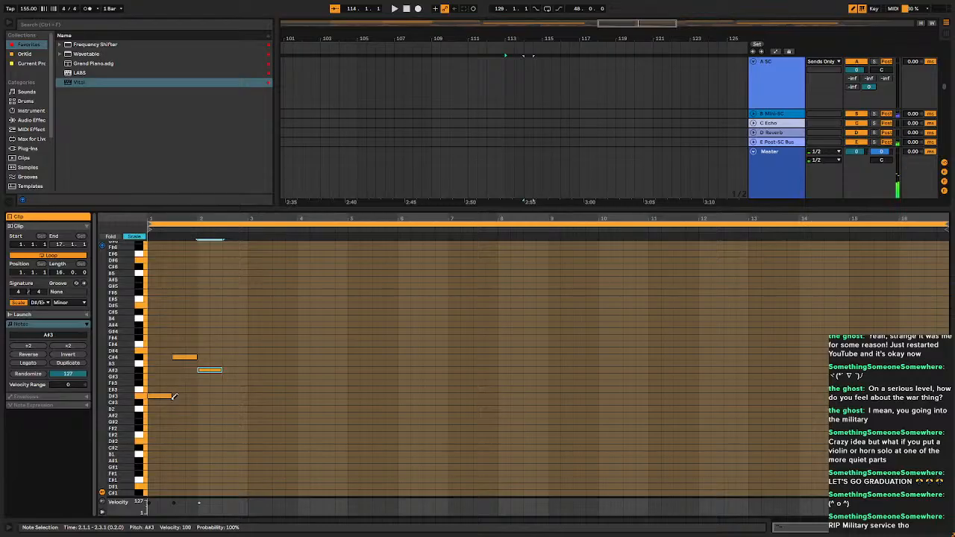
key("shift+Right")
key("shift+Right")
Add a two-beat C#4 at bar 3 and a two-beat E#3 at 3.3, and play the phrase.
key("ctrl+d")
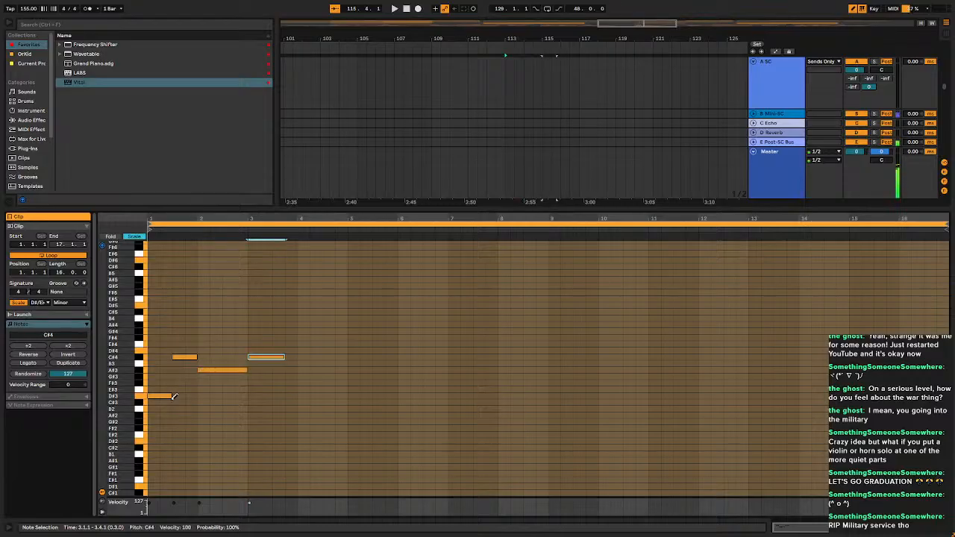
key("shift+Left")
key("ctrl+d")
key("Down")
key("Down")
key("Down")
key("Down")
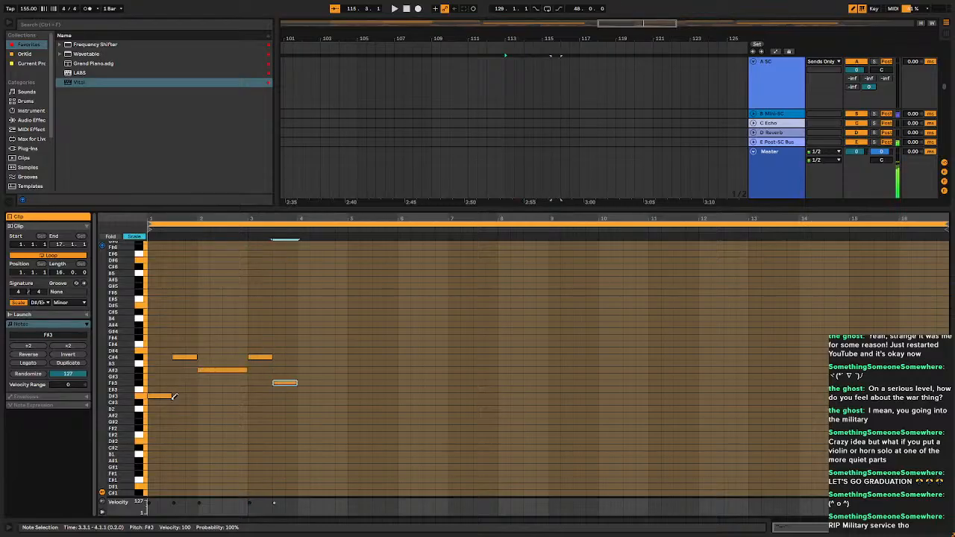
key("space")
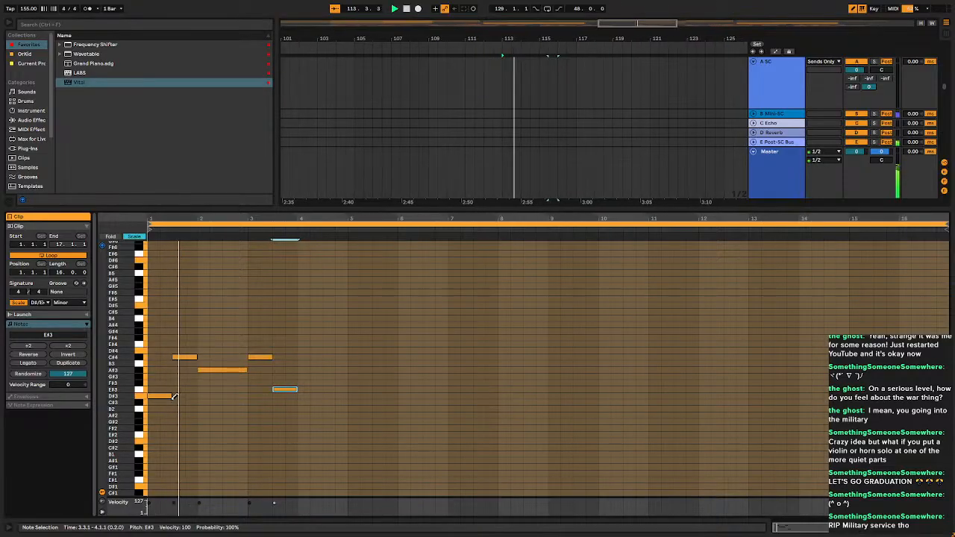
key("space")
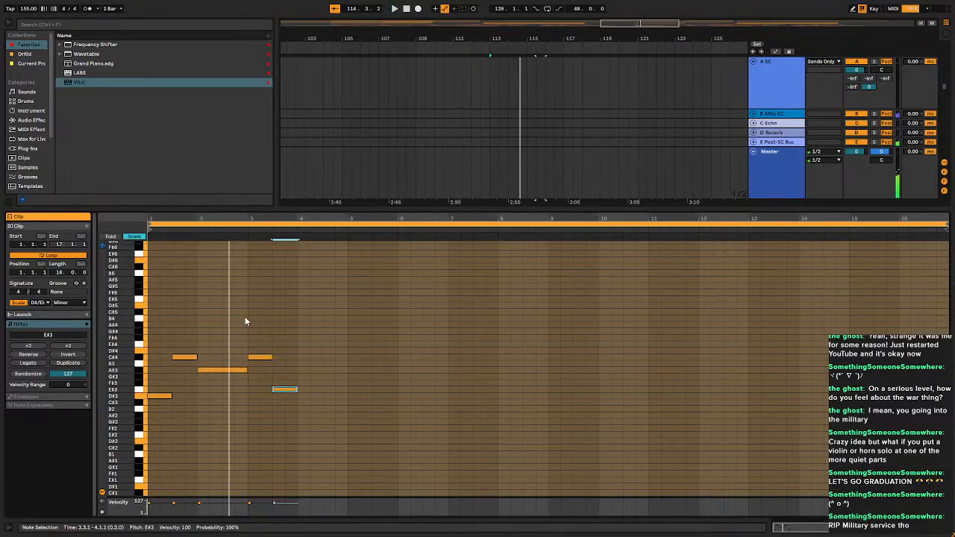
Shorten the A#3 in bar 2 to three beats and fill beat 4 with half-beat F#3 and G#3 notes.
left_click(236, 369)
mouse_move(248, 371)
left_mouse_down()
mouse_move(223, 372)
mouse_move(236, 374)
left_mouse_up()
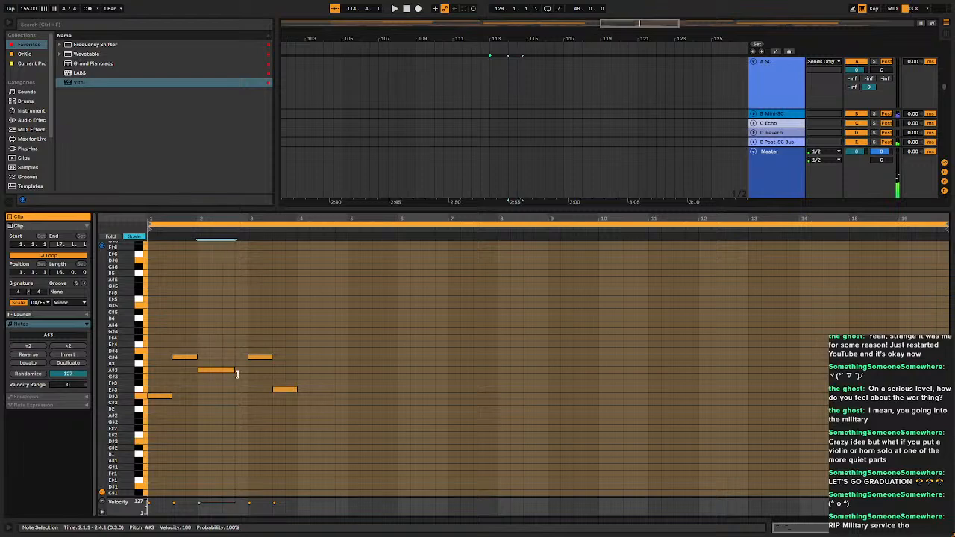
double_click(231, 390)
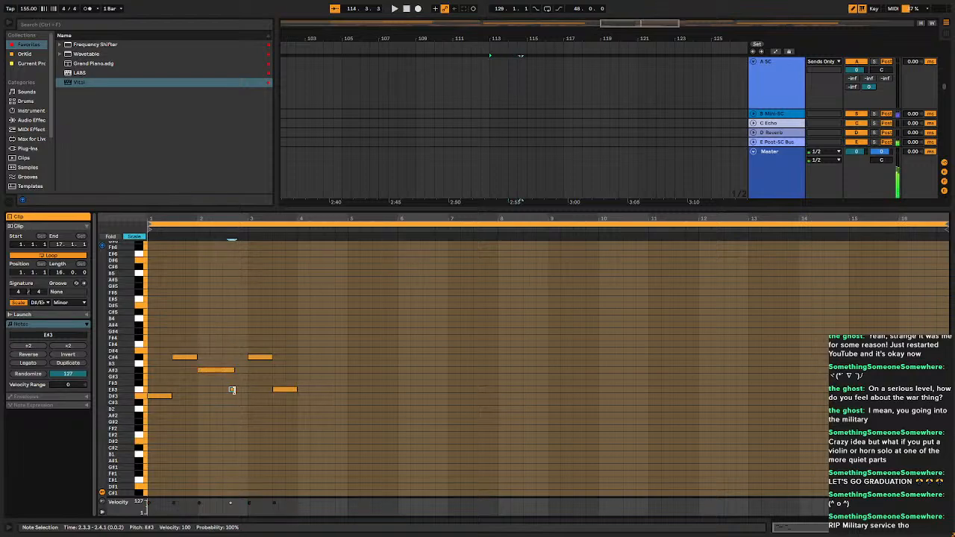
key("Up")
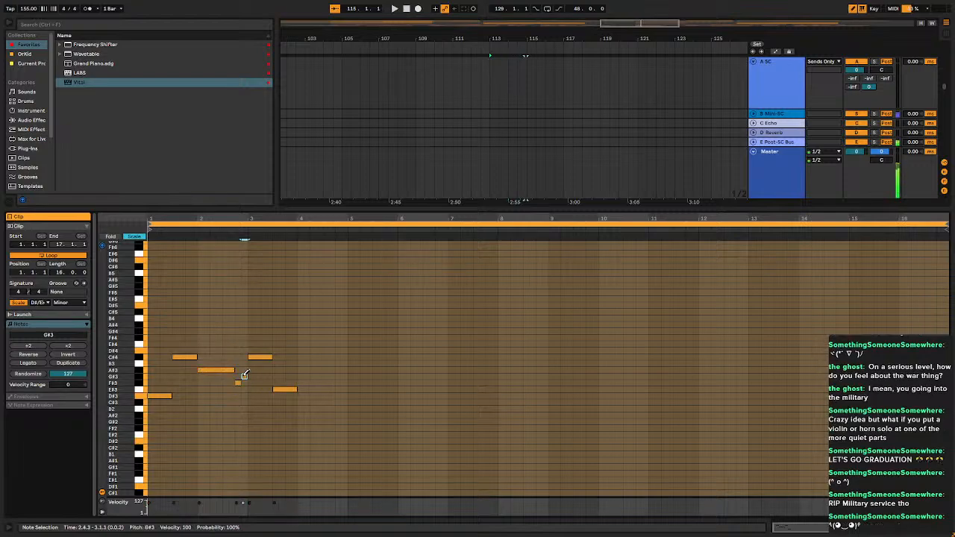
Change the C#4 at bar 3 to a one-beat A#3 and duplicate it as a higher F#4 at 3.2.
left_click(255, 358)
left_click(253, 357)
left_click_drag(250, 358, 262, 371)
key("ctrl+d")
key("Up")
key("Up")
key("Up")
key("Up")
key("Up")
key("Up")
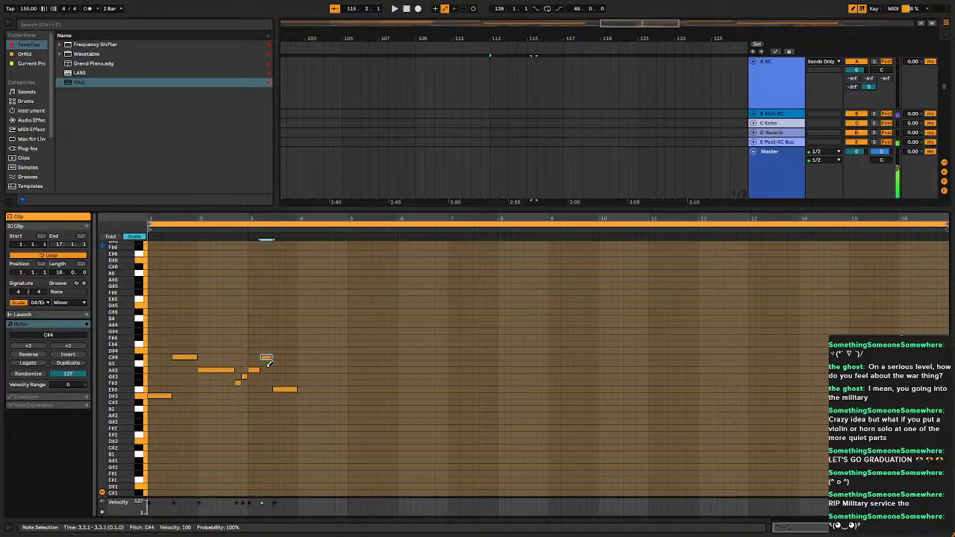
Duplicate the F#4 into one-beat E#4 and C#4 notes at 3.3 and 3.4.
key("ctrl+d")
key("Down")
key("Down")
key("Down")
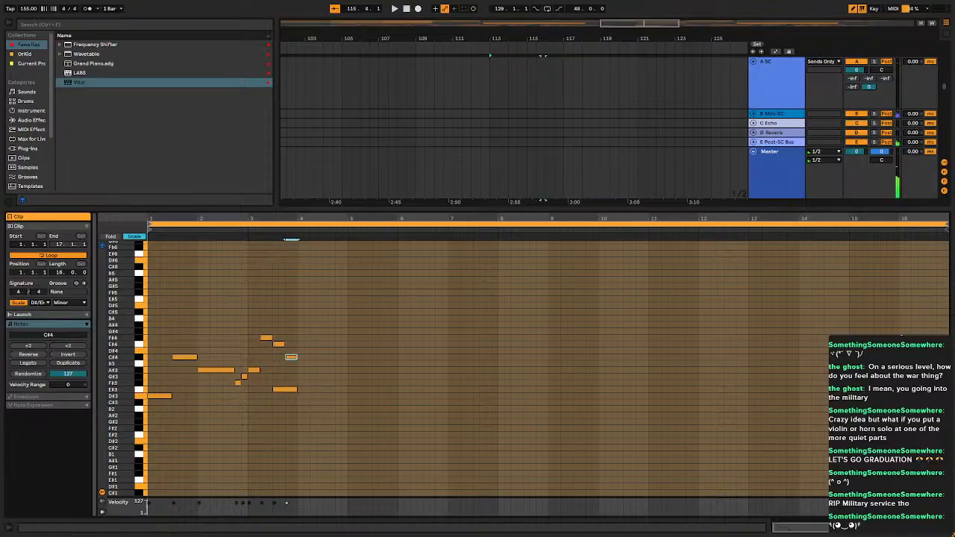
Remove the two-beat E#3 in bar 3 and play the phrase from 3.3.
left_click(302, 384)
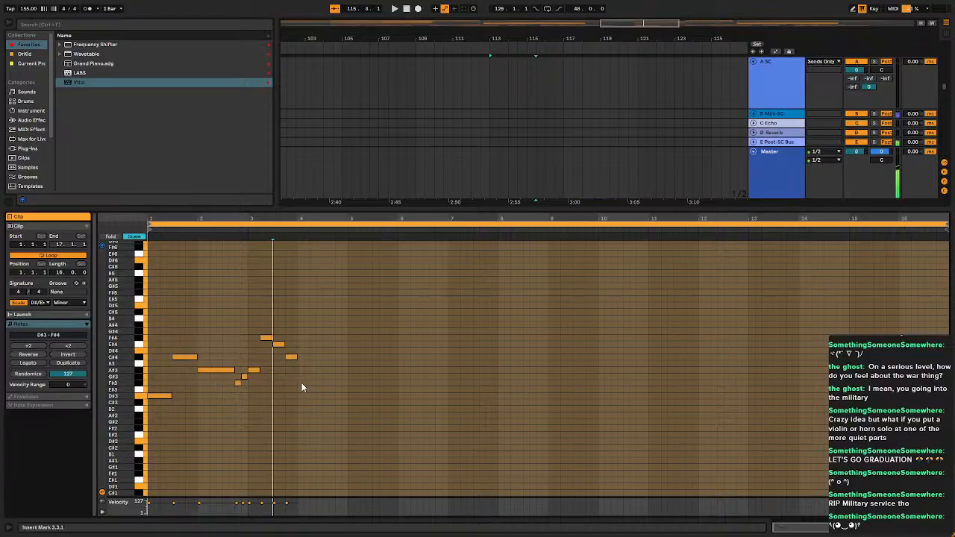
key("space")
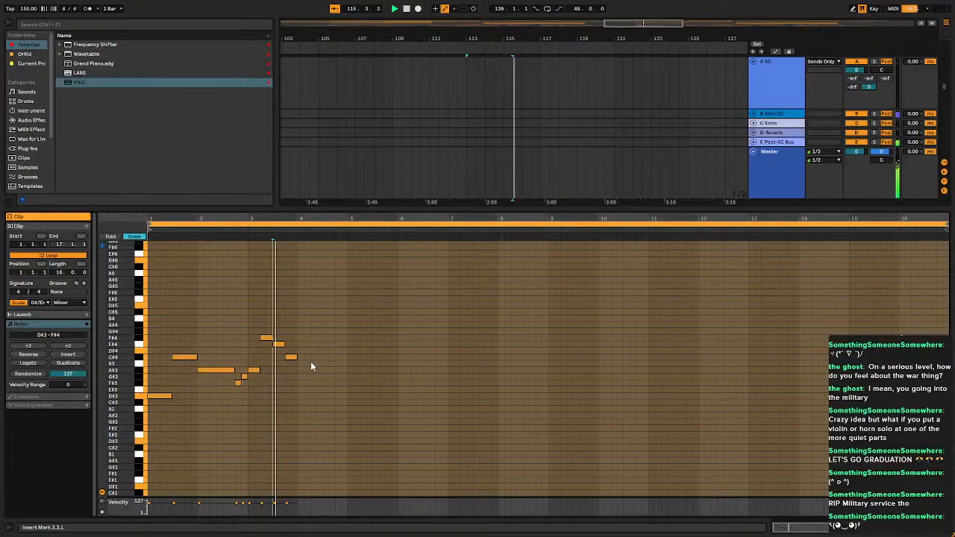
key("space")
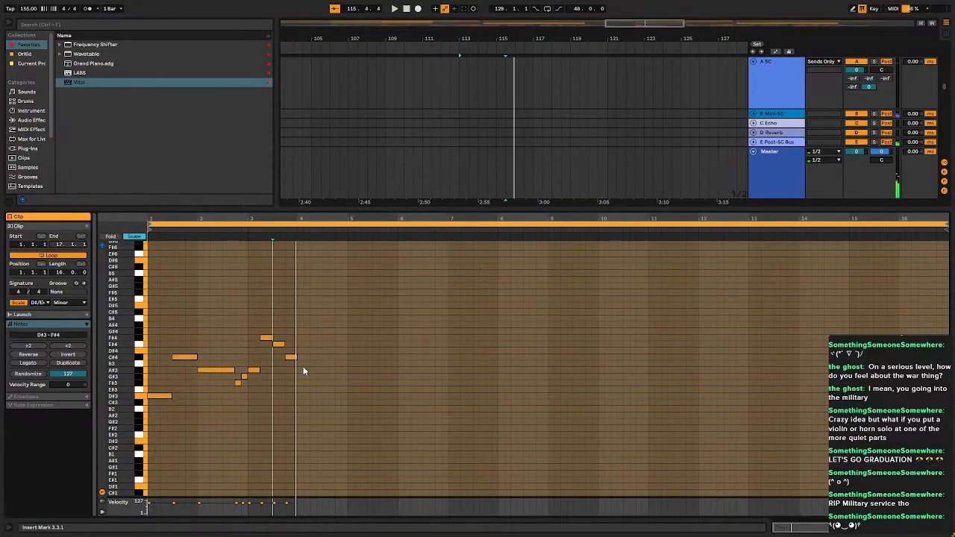
Fill bar 4 of the clip with one-beat A#3, C#4, F#3 and E#3 notes.
left_click(305, 368)
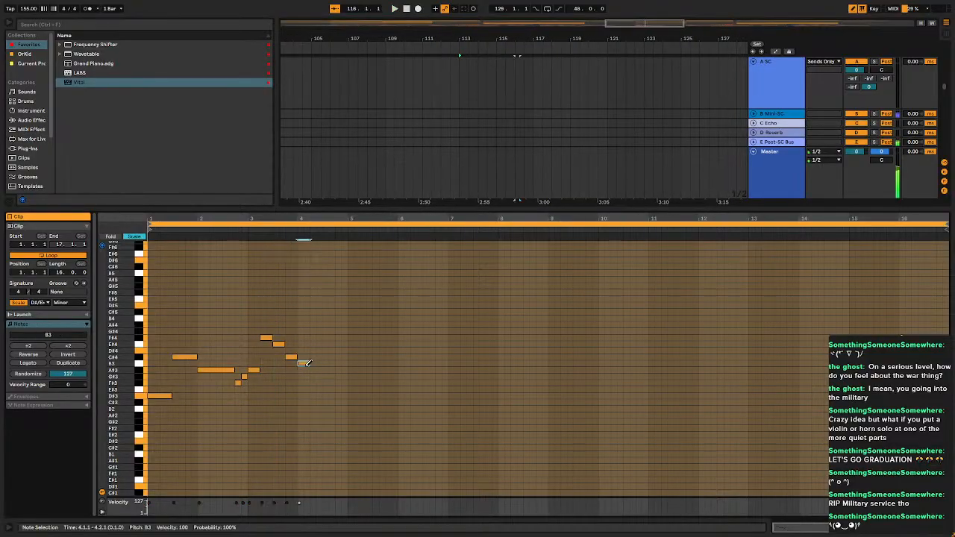
left_click(316, 356)
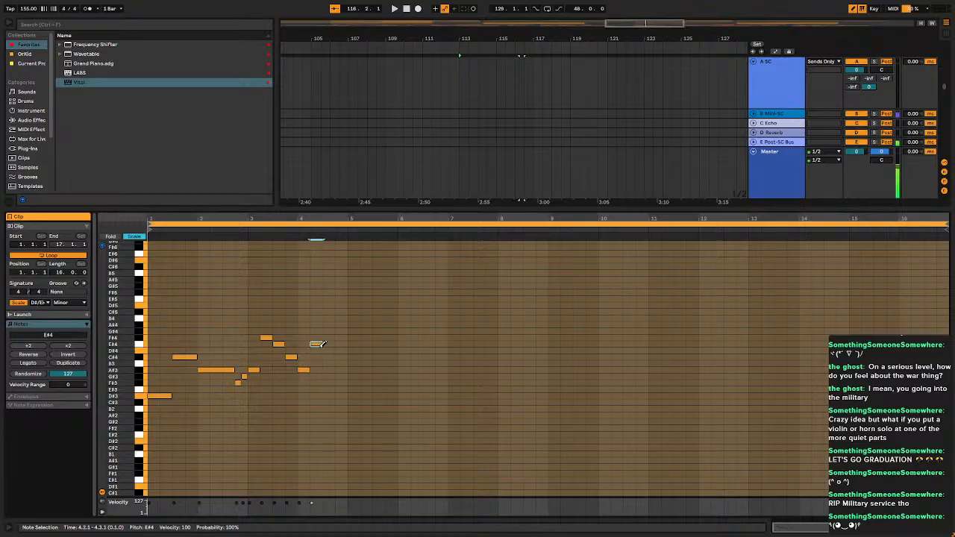
left_click(331, 383)
left_click(340, 388)
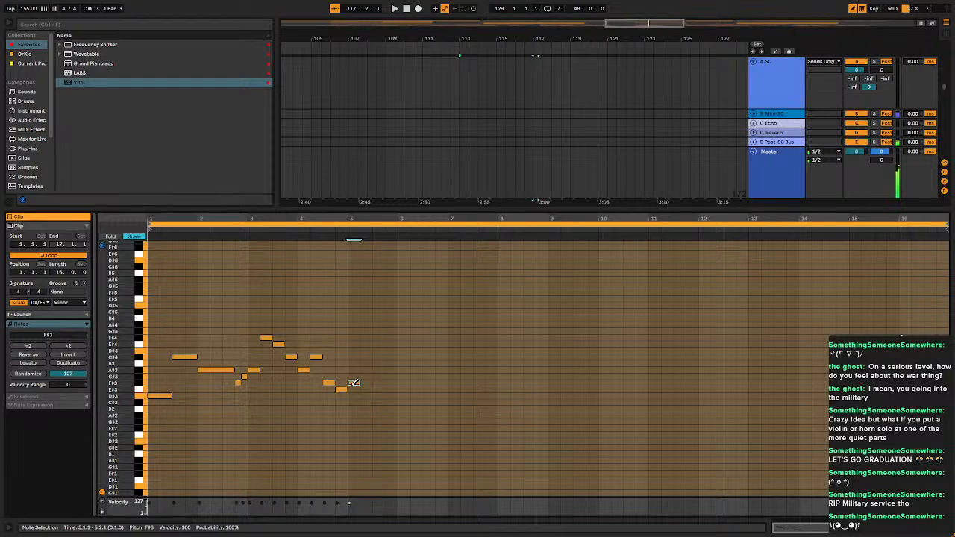
Draw half-beat F#3, F#3, E#3, C#4, G#3 and A#3 notes across bar 5 and an F#3 at the start of bar 6.
left_click(361, 382)
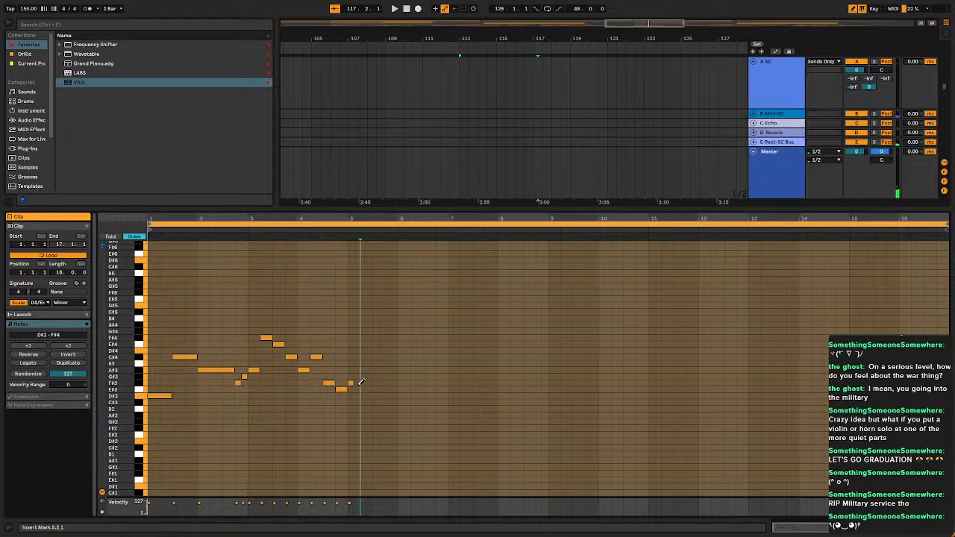
left_click(364, 383)
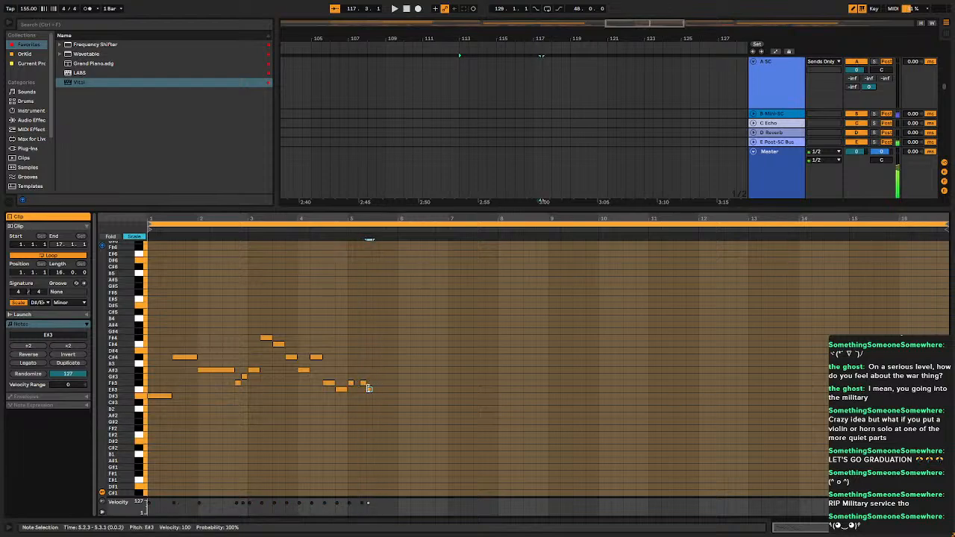
left_click(376, 358)
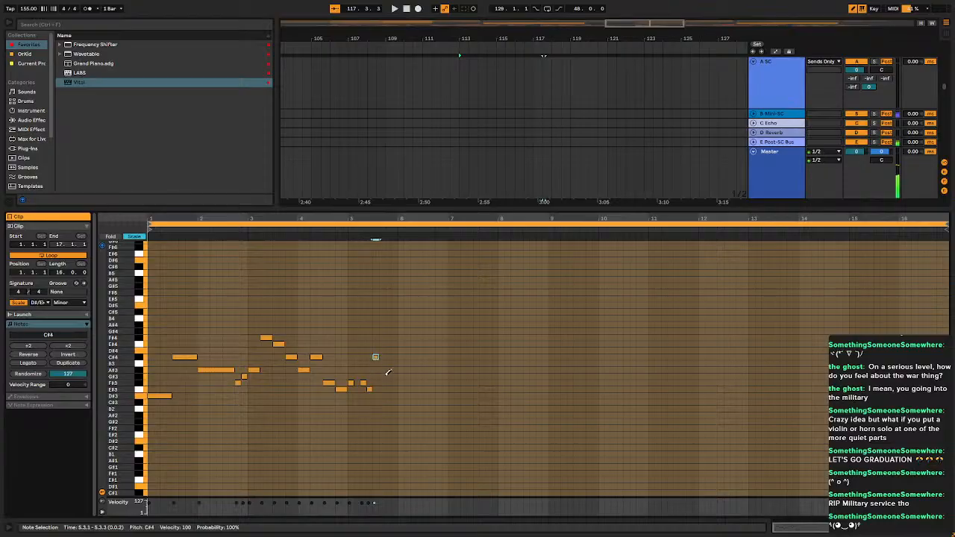
left_click(382, 377)
left_click(403, 384)
left_click(402, 383)
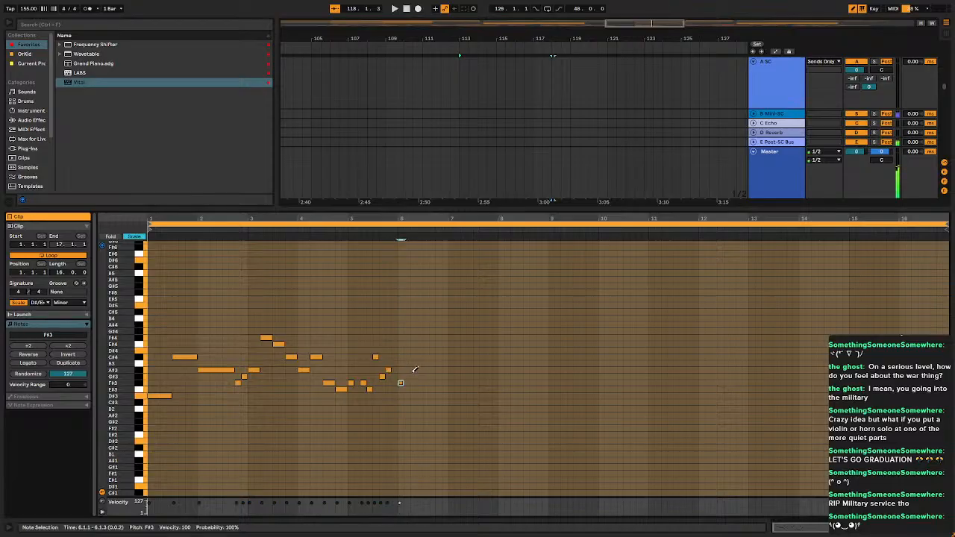
Draw half-beat F#4, E#4 and C#4 notes on beats 2 to 4 of bar 6 and an A#3 at 7.1.
left_click(408, 357)
left_click_drag(414, 356, 414, 339)
left_click(439, 357)
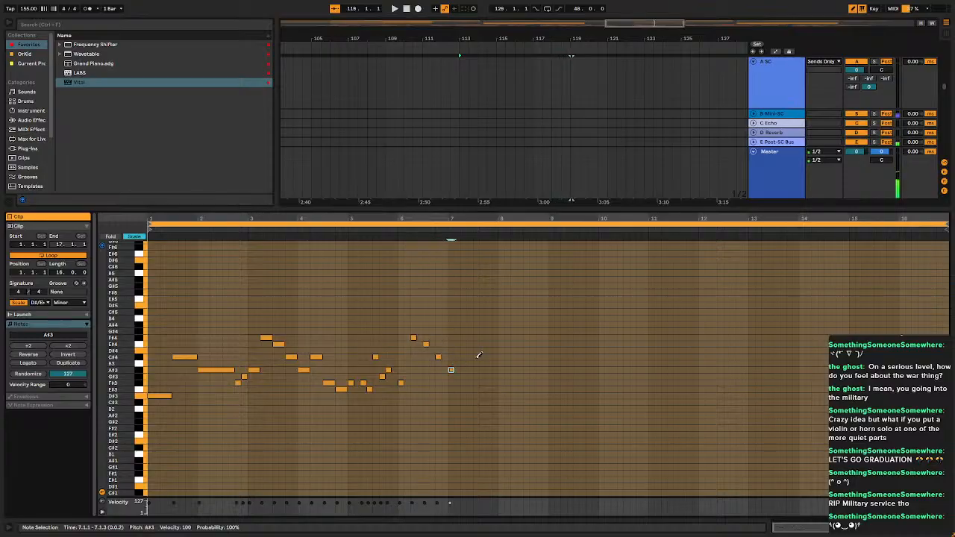
Add half-beat notes C#4 at 7.3, E#3 at 8.1, G#3 at 8.4.1 and E#3 at 8.4.3, playing the phrase to check it.
left_click(501, 389)
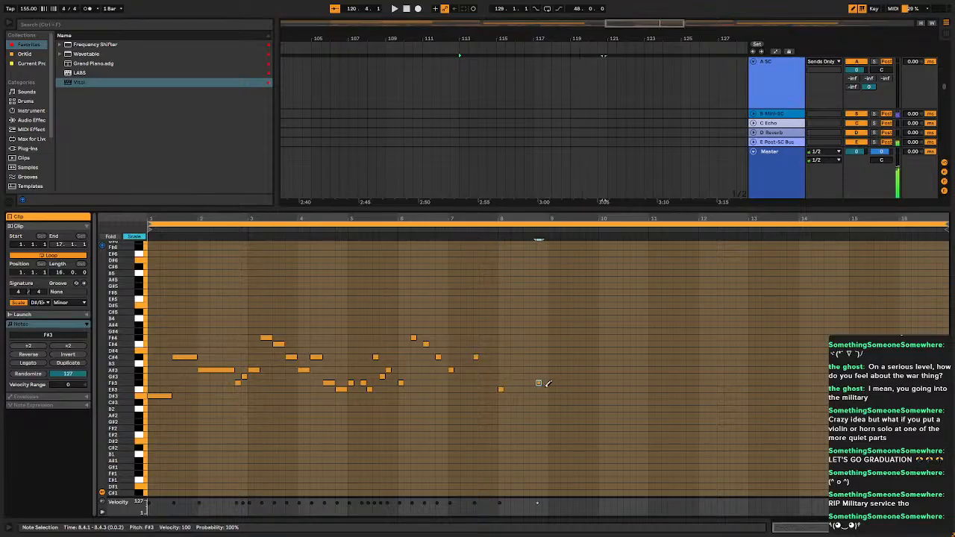
key("Up")
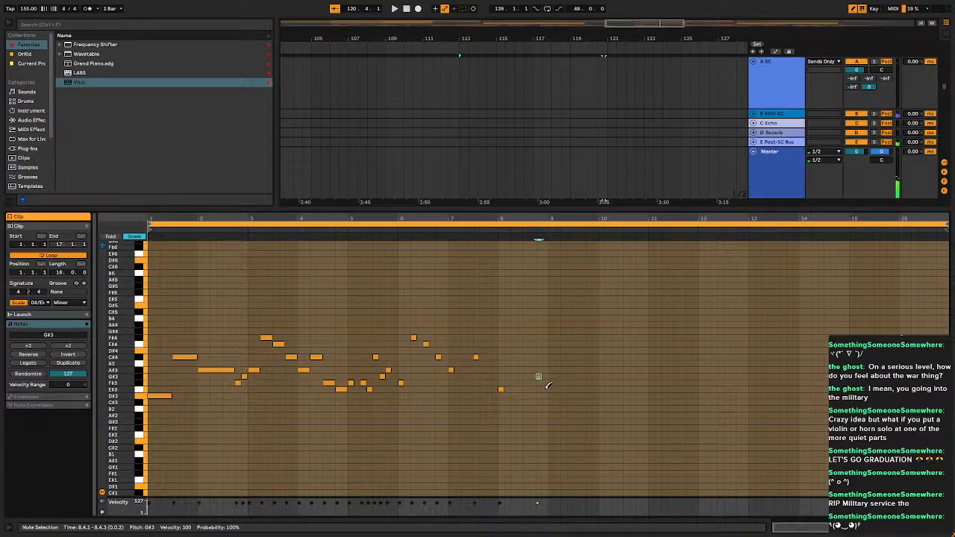
left_click(545, 388)
key("space")
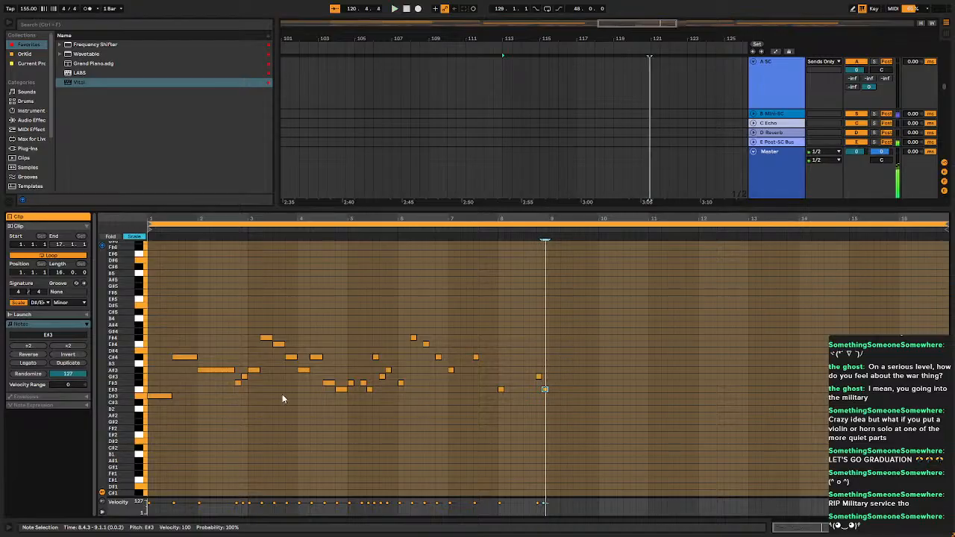
Draw a two-beat F#3 at the start of bar 9 and duplicate it as an E#3 at 9.3.
double_click(552, 383)
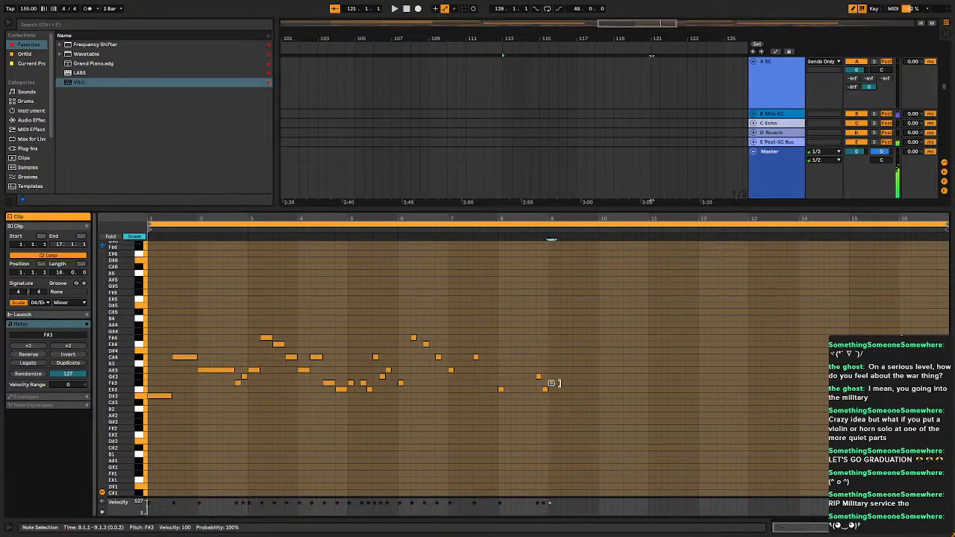
mouse_move(559, 383)
left_mouse_down()
mouse_move(586, 386)
mouse_move(573, 387)
left_mouse_up()
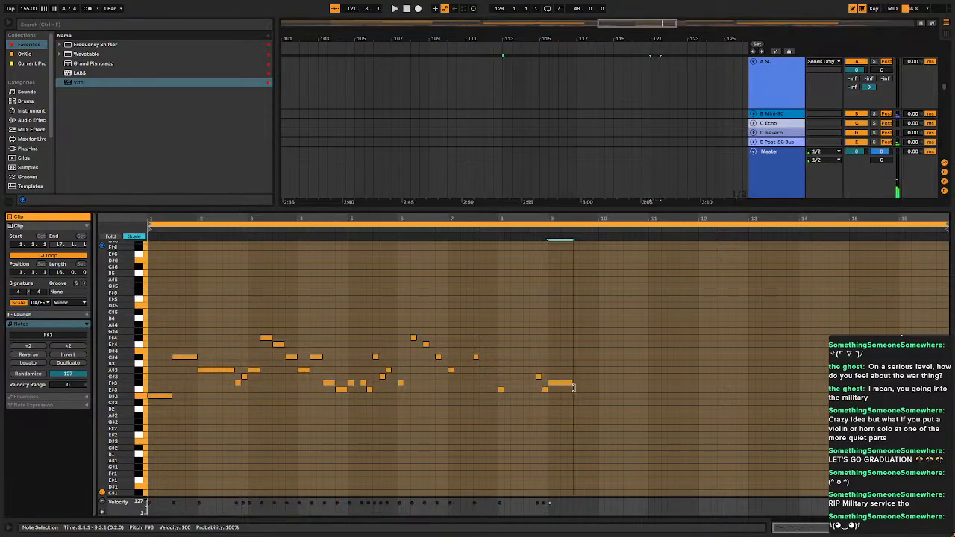
key("ctrl+d")
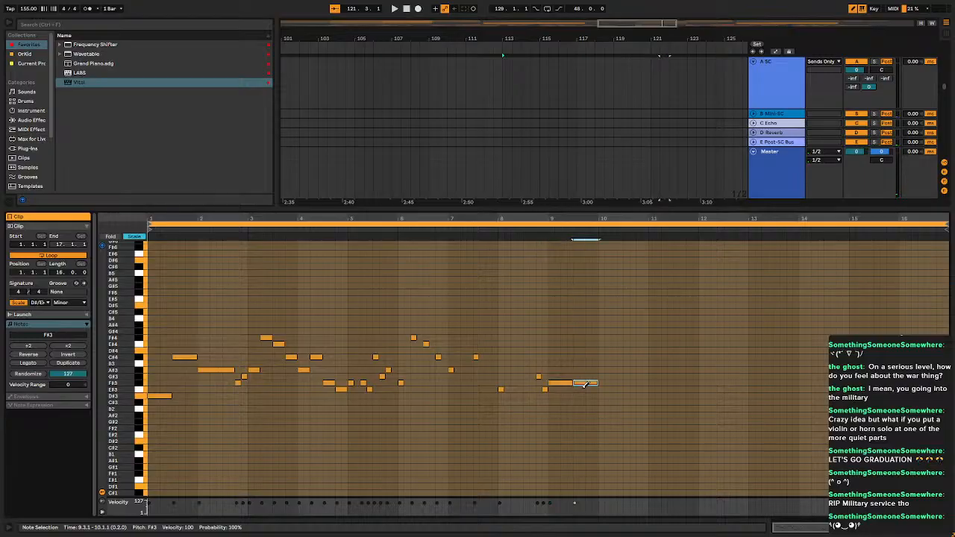
key("Down")
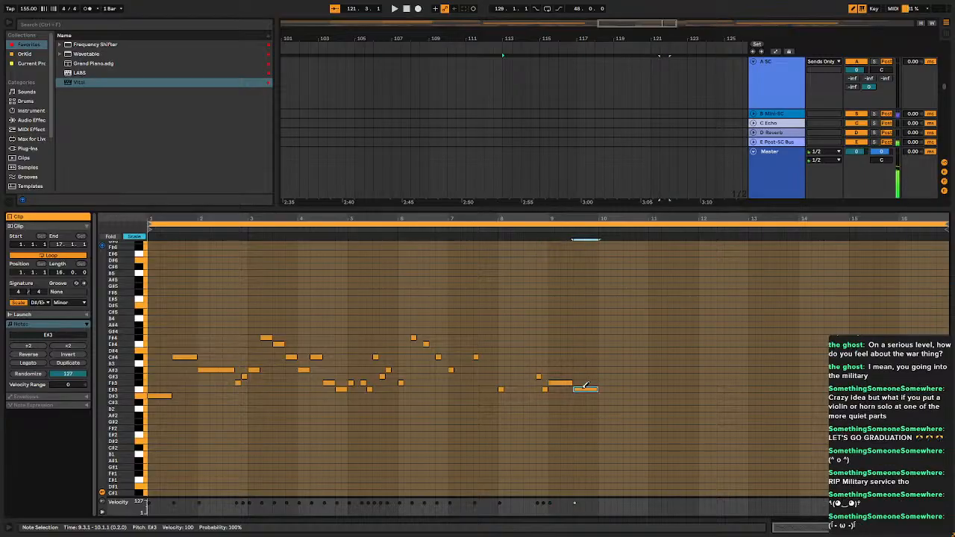
Duplicate the last note into a two-beat C#4 at 10.1 and a two-beat A#3 at 10.3.
key("ctrl+d")
key("shift+Up")
key("Down")
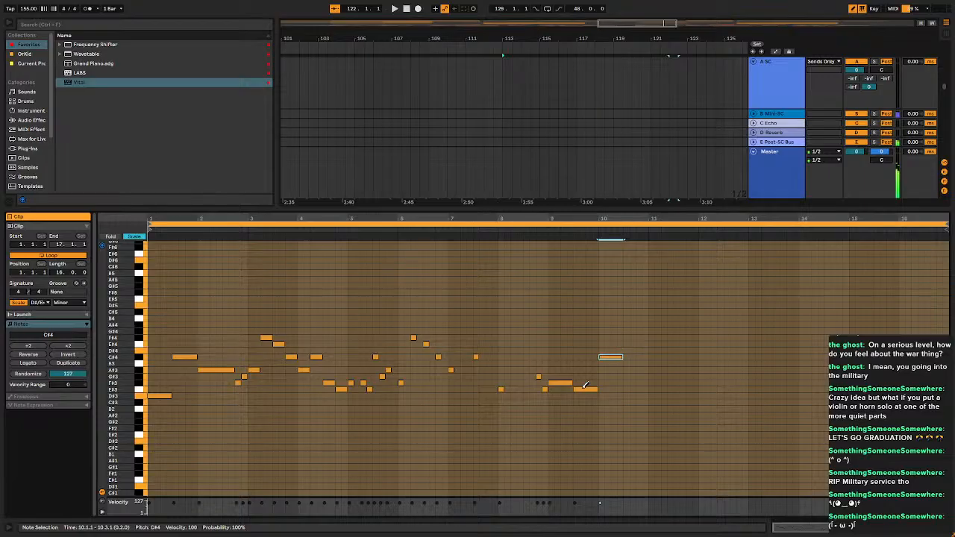
key("ctrl+d")
key("Down")
key("Down")
key("Up")
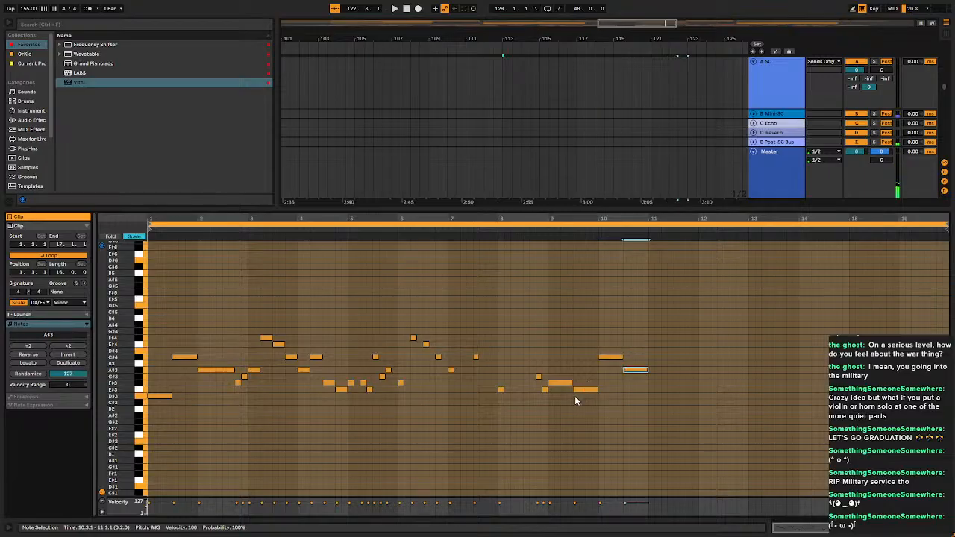
Compress the four notes of bars 9 and 10 to half their time and extend the A#3 to four beats.
left_click_drag(554, 397, 645, 336)
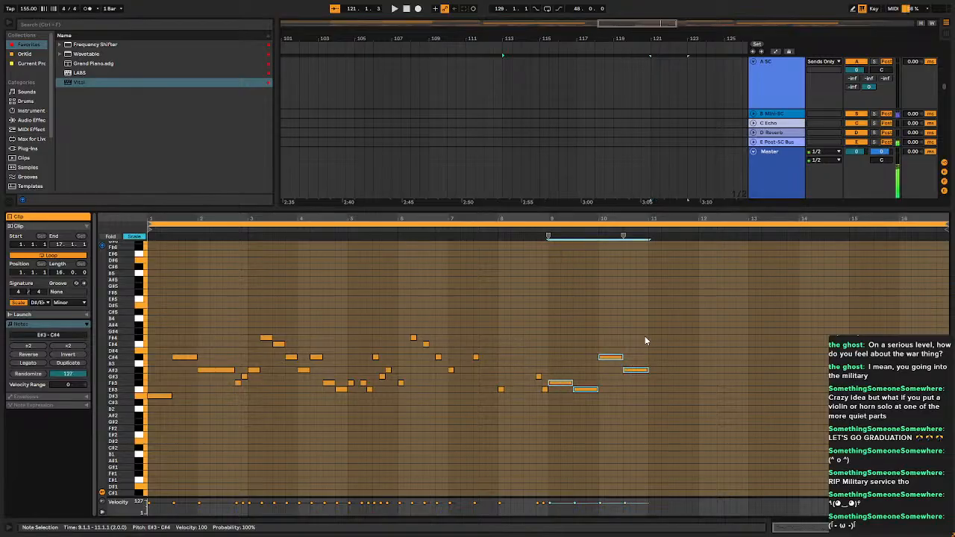
left_click(27, 346)
left_click(629, 386)
left_click_drag(581, 353, 636, 369)
left_click(597, 369)
Duplicate the long A#3 to 10.4, lower it to F#3 and shorten it to half a beat.
key("ctrl+d")
key("Down")
key("Down")
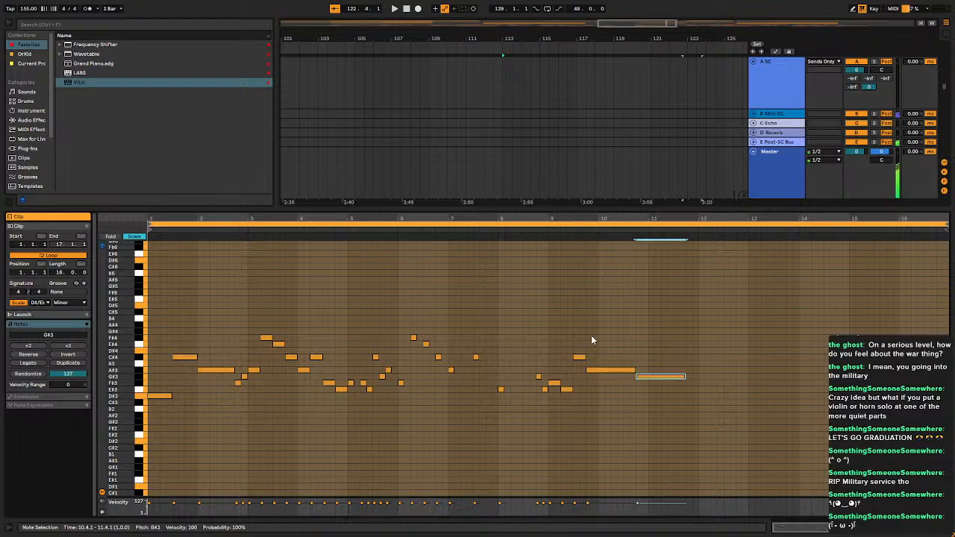
key("shift+Left")
key("shift+Left")
key("shift+Left")
key("shift+Left")
key("shift+Left")
key("shift+Left")
key("shift+Left")
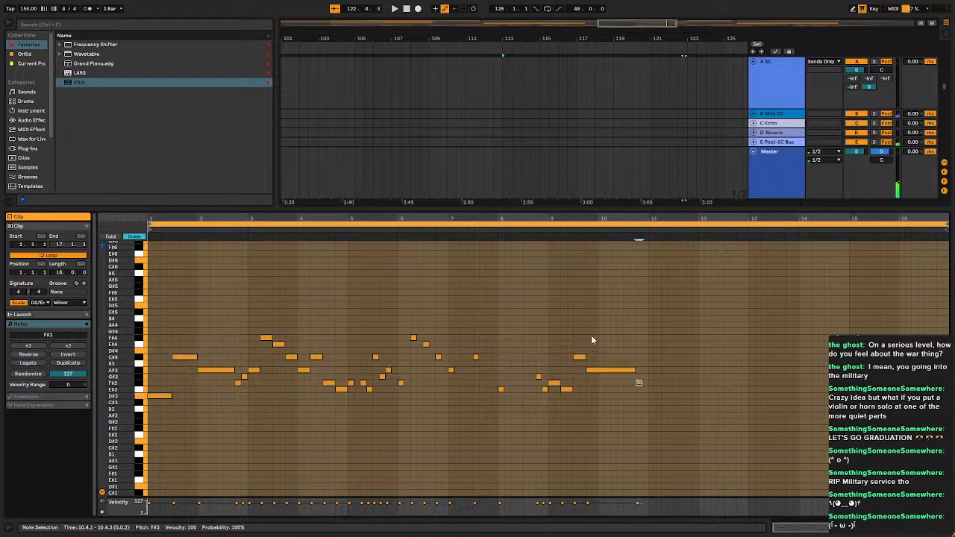
Continue the run with a half-beat G#3 at 10.4.3, then one-and-a-half-beat A#3 at 11.1 and C#4 at 11.2.3.
key("ctrl+d")
key("Up")
key("ctrl+d")
key("Up")
key("shift+Right")
key("shift+Right")
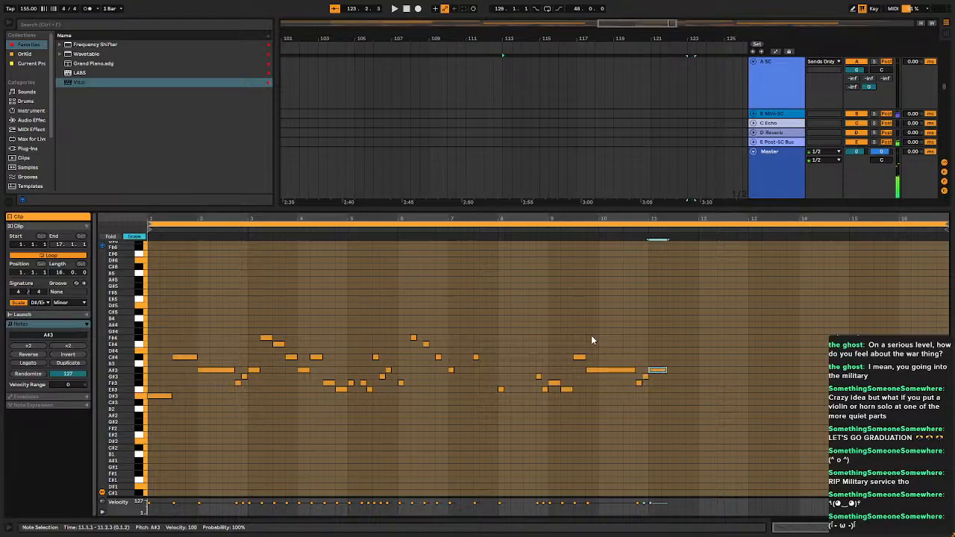
key("ctrl+d")
key("Up")
key("Up")
Duplicate the C#4 to 11.4, lower it to F#3 and lengthen it to four beats.
key("ctrl+d")
key("Down")
key("Down")
key("Down")
key("Down")
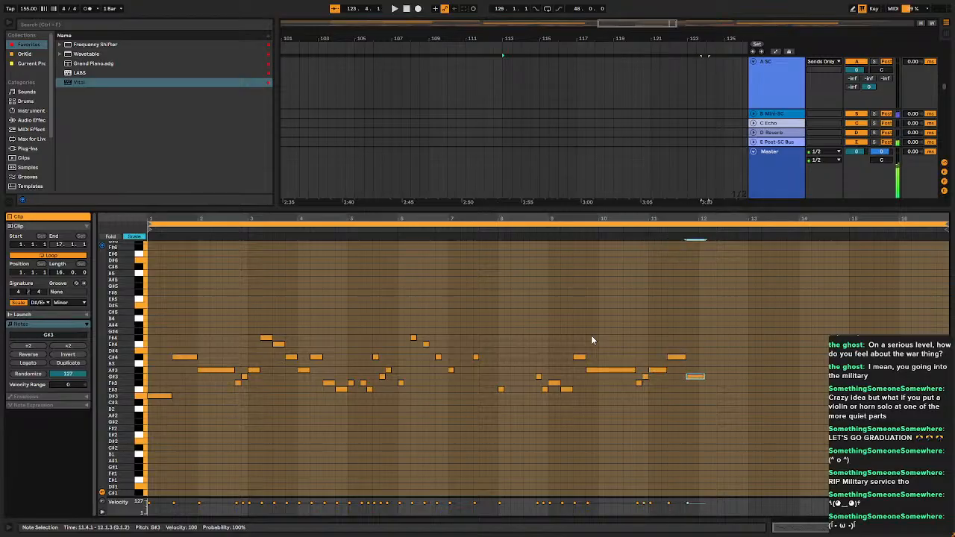
key("shift+Right")
key("shift+Right")
key("shift+Right")
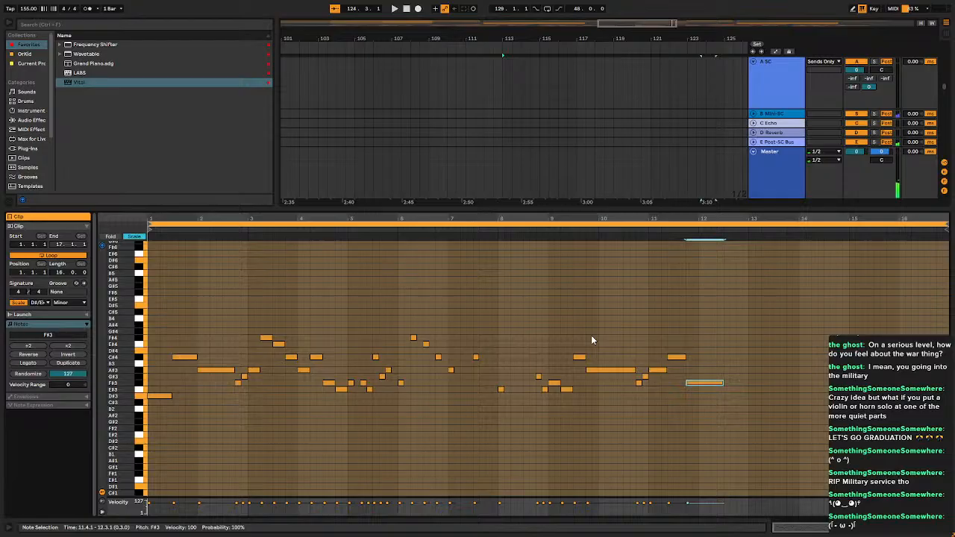
key("shift+Right")
key("shift+Right")
Add a one-beat D#3 at 12.4 and a four-beat A#3 at the start of bar 13.
key("ctrl+d")
key("Down")
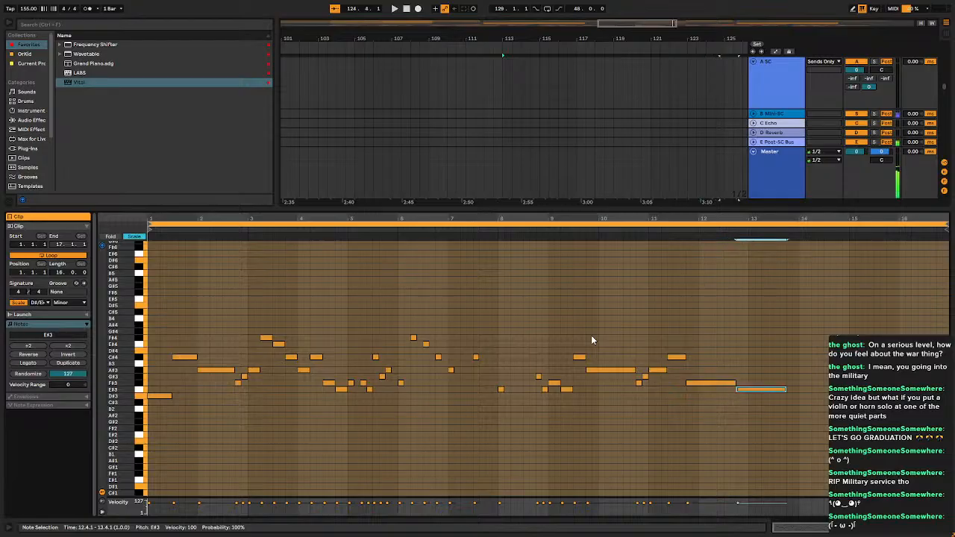
key("Down")
key("shift+Left")
key("ctrl+d")
key("Up")
key("Up")
key("Up")
key("Up")
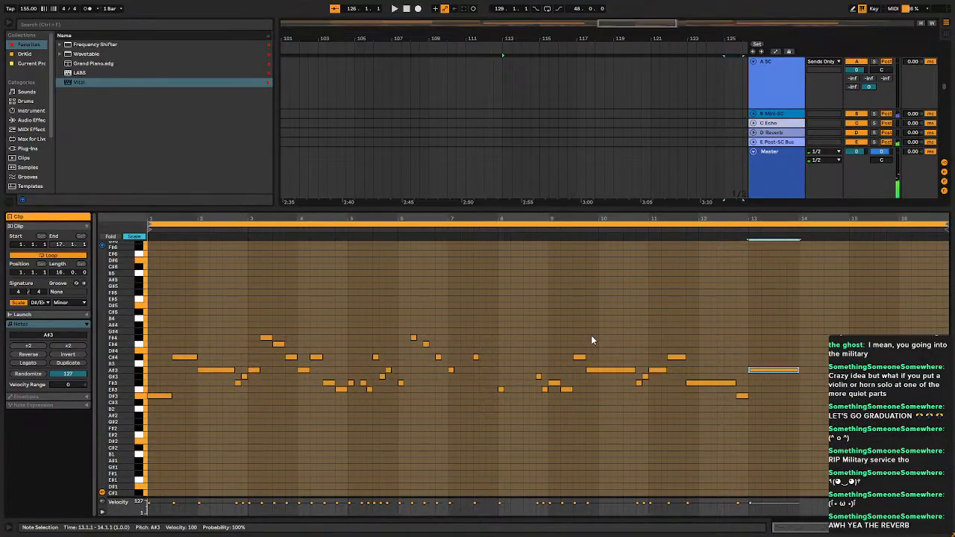
Extend the melody to the clip's end with a two-beat C#4 at 14.1, an F#4 at 14.3 and a two-beat C#4 at 15.3.
key("ctrl+d")
key("Up")
key("Up")
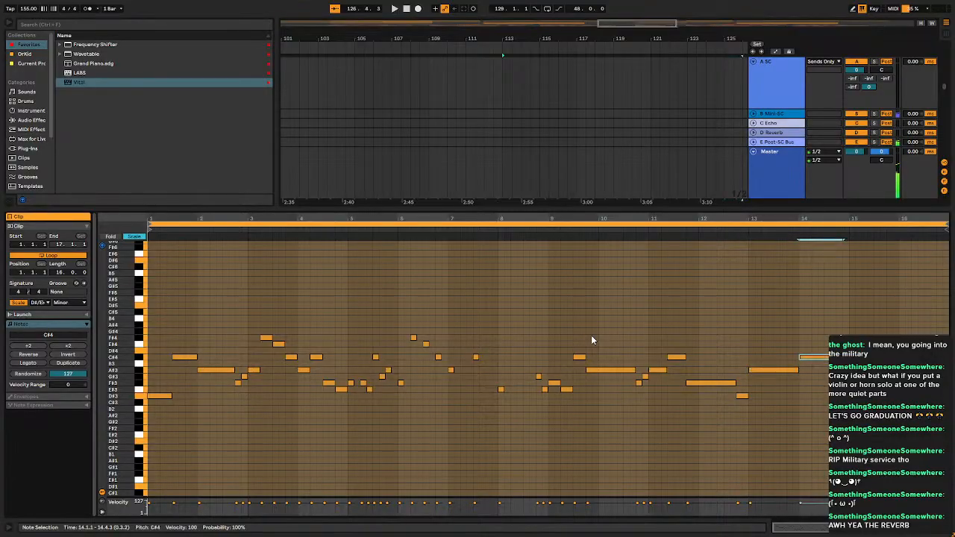
key("ctrl+d")
key("Up")
key("Up")
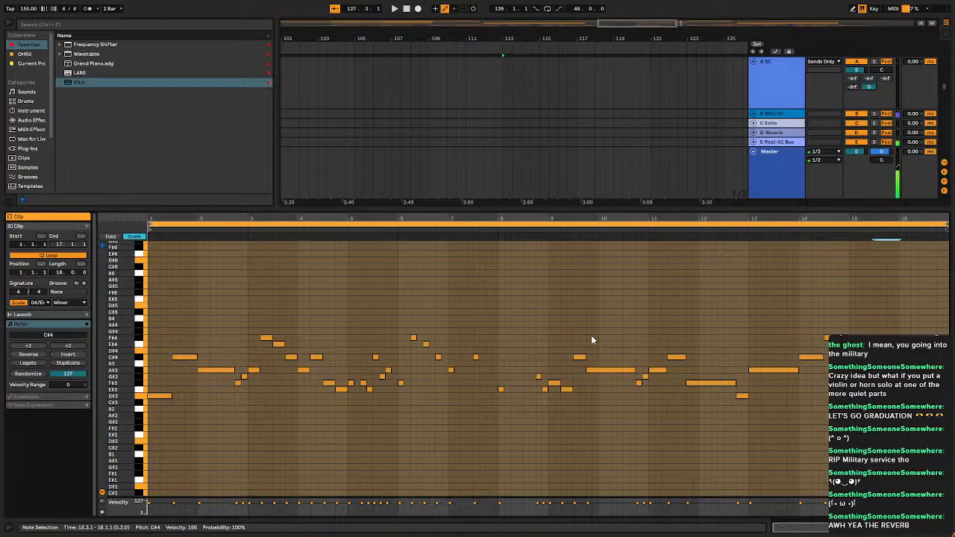
key("Down")
Apply Legato to all notes of the lead melody clip and shrink the clip view to show the arrangement.
key("ctrl+a")
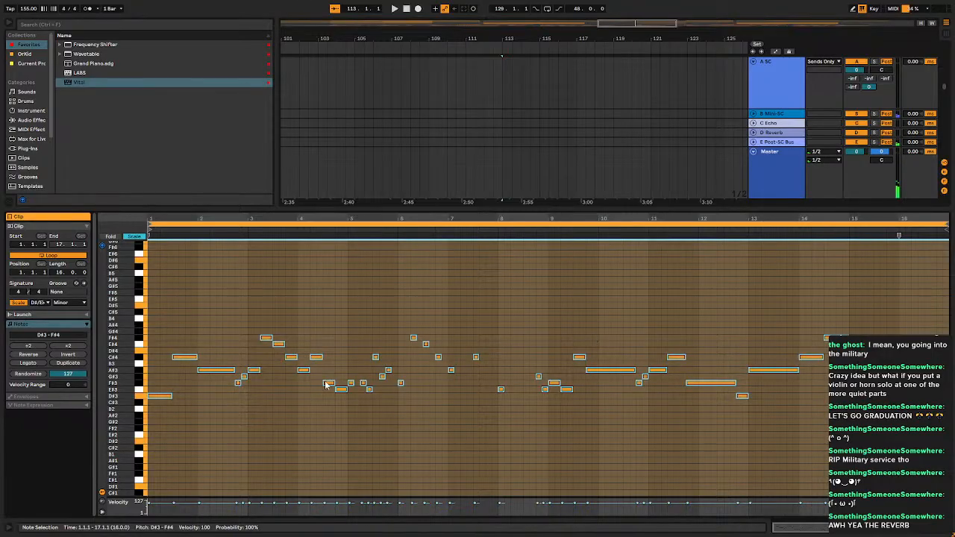
left_click(27, 363)
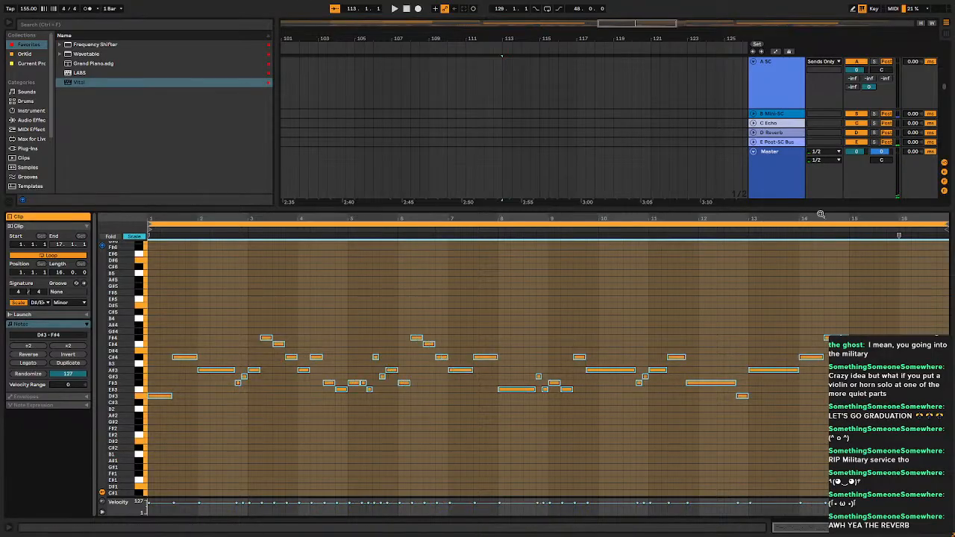
left_click_drag(813, 209, 810, 516)
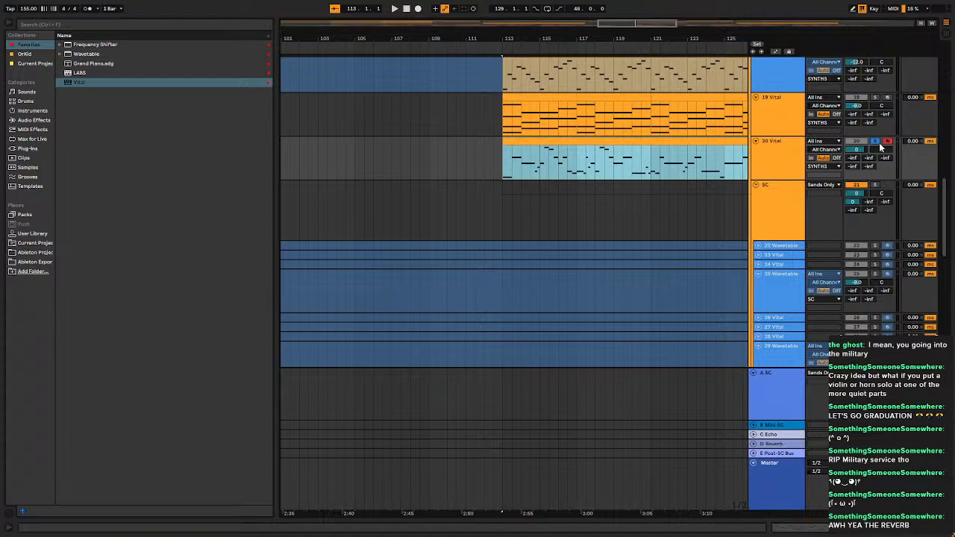
Unsolo track 20 Vital and play bars 113 to 129 with the other layers.
key("space")
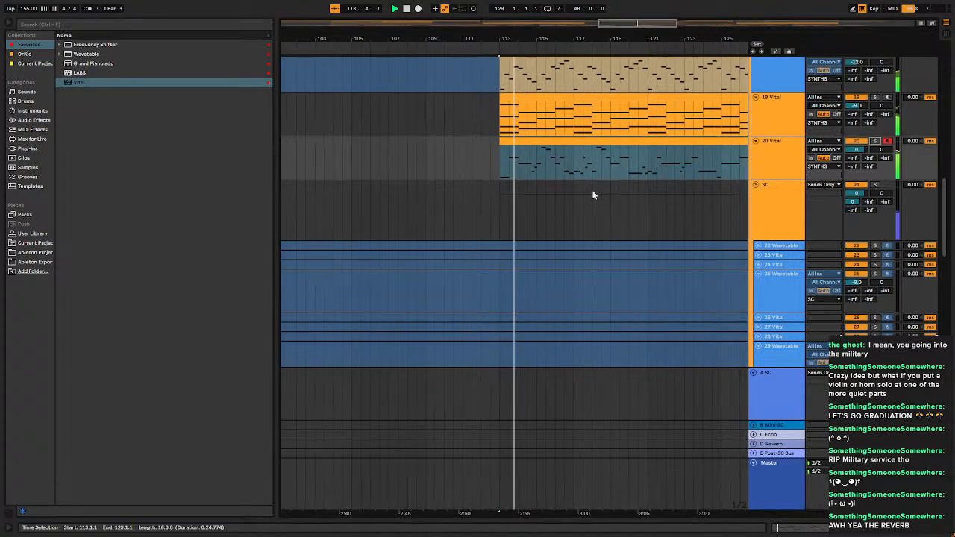
scroll(620, 251, "up", 1)
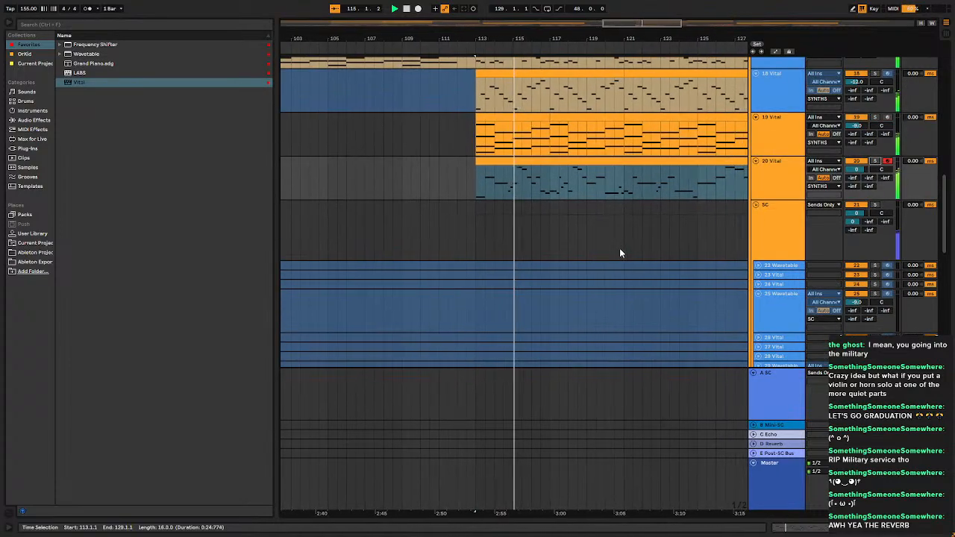
scroll(620, 252, "up", 3)
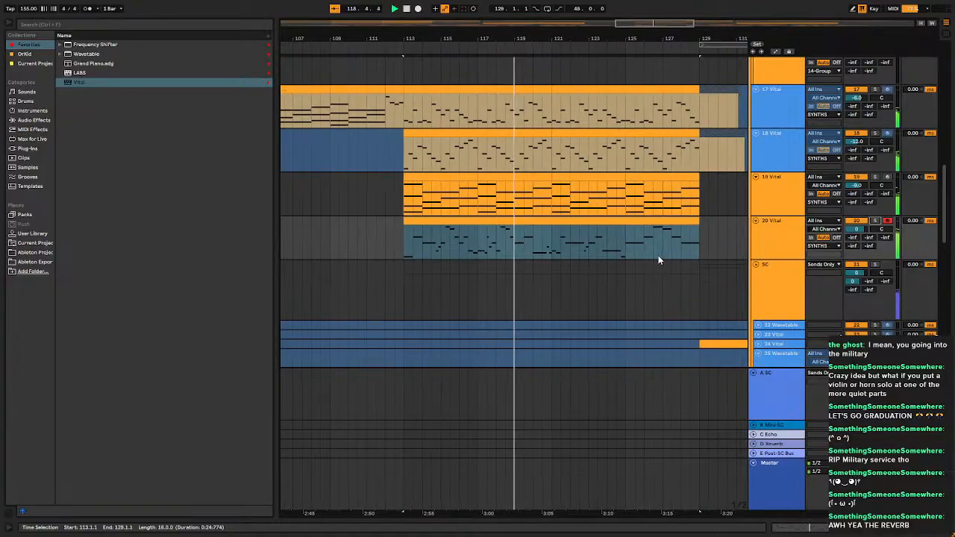
scroll(659, 256, "down", 1)
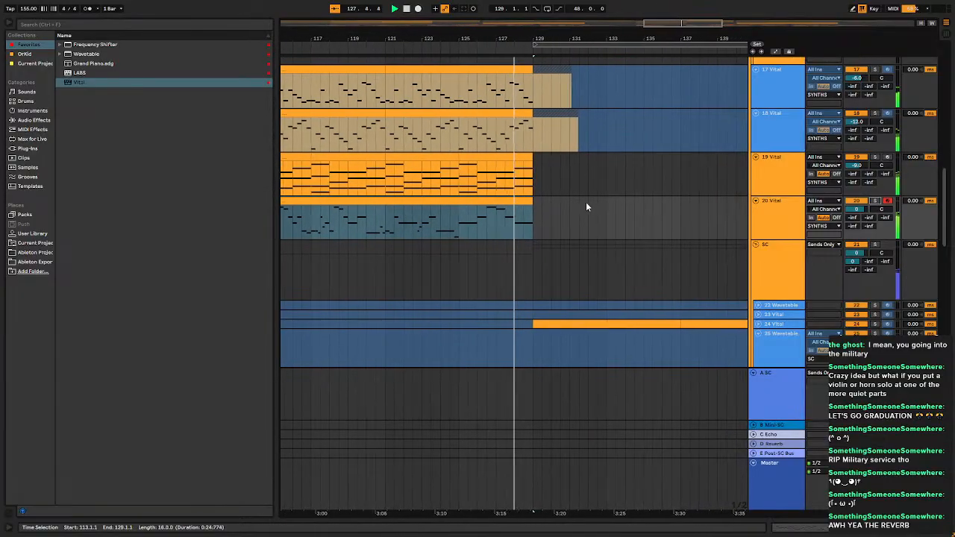
scroll(585, 201, "down", 1)
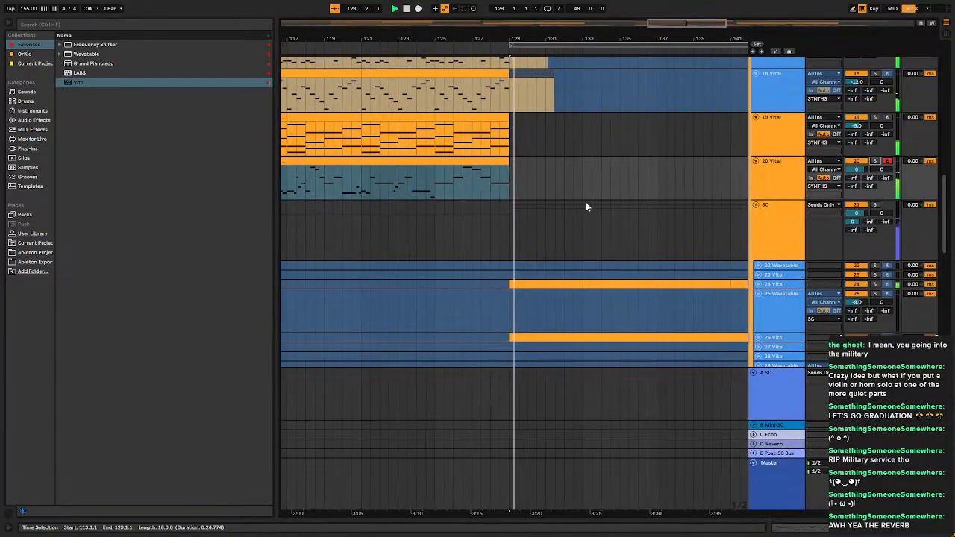
Examine the drum and FX tracks around bar 129, including the empty area of tracks 65 and 66.
scroll(596, 220, "down", 10)
scroll(599, 222, "down", 5, "ctrl")
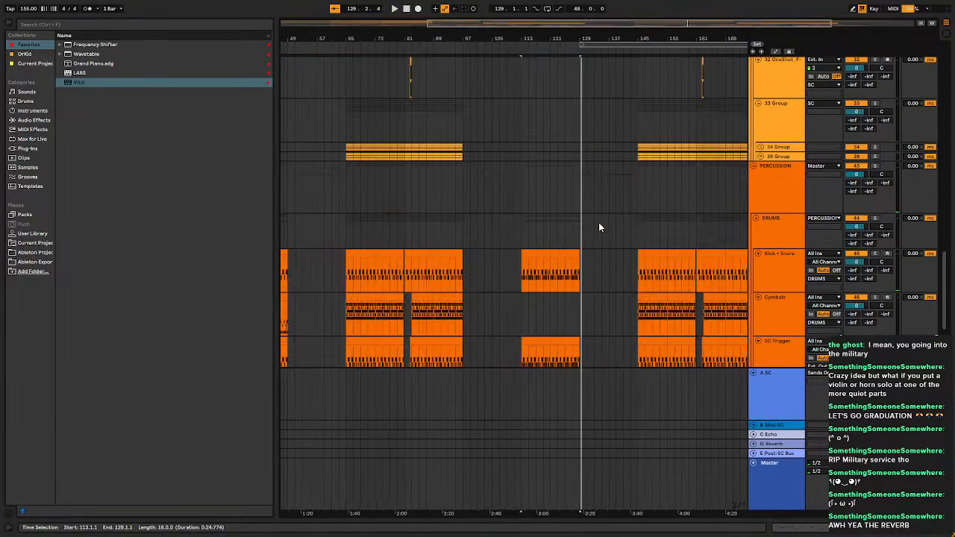
scroll(599, 223, "down", 3)
scroll(599, 228, "down", 6)
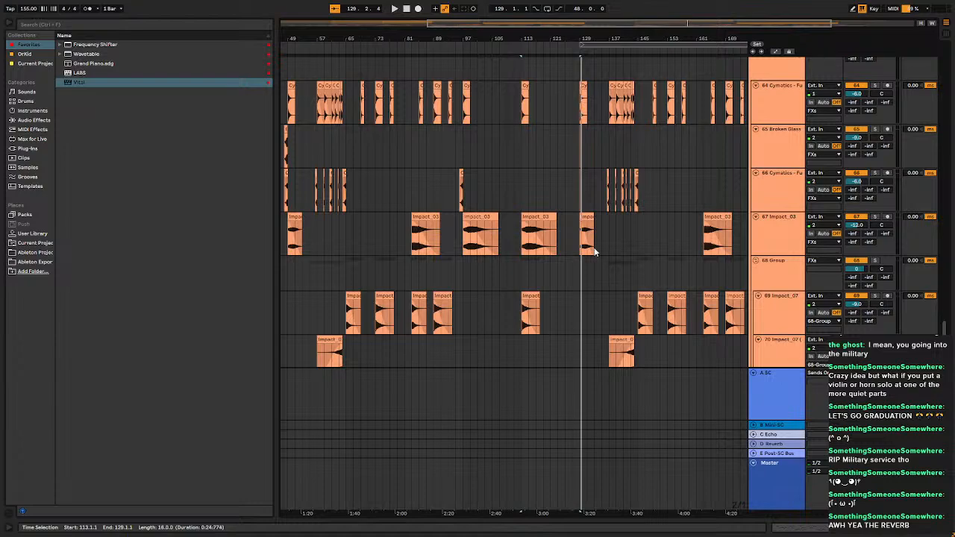
scroll(587, 244, "up", 5, "ctrl")
left_click_drag(550, 198, 572, 136)
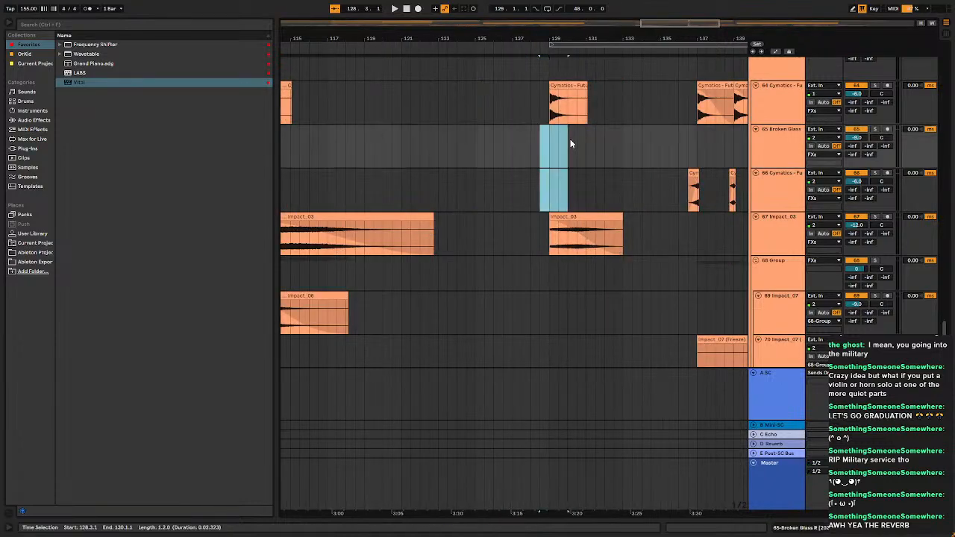
scroll(580, 150, "down", 5, "ctrl")
Play from bar 113 to hear the crash and impact effects at the section's start.
left_click(514, 147)
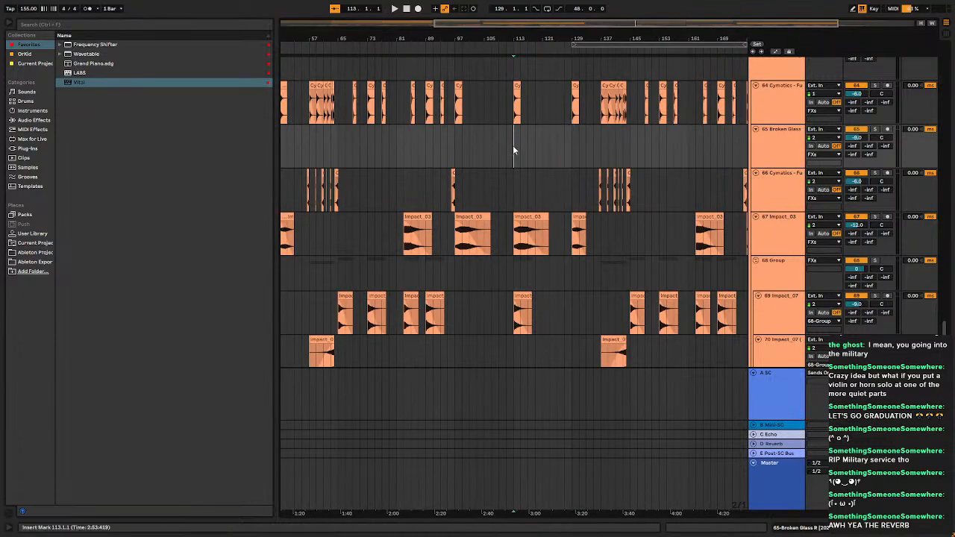
scroll(561, 156, "up", 3)
scroll(553, 195, "up", 5, "ctrl")
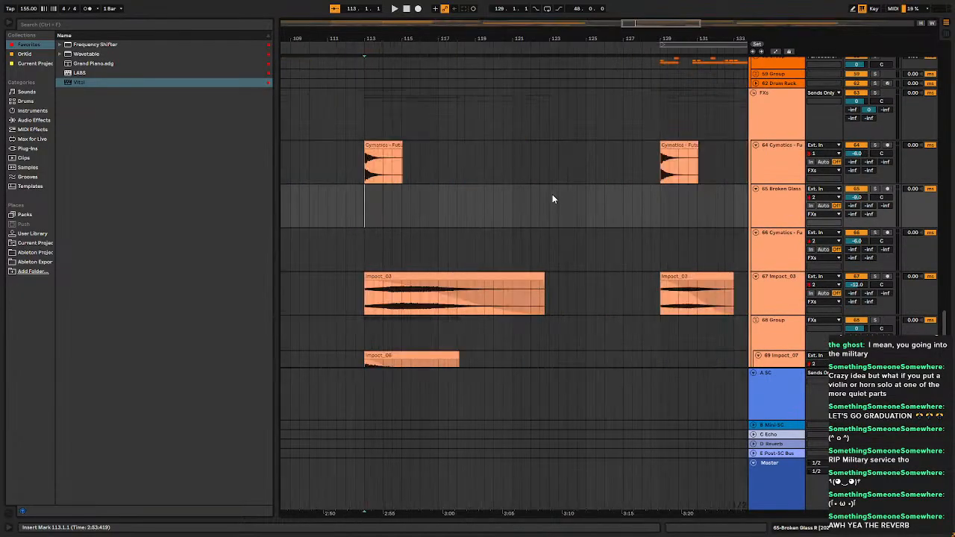
key("space")
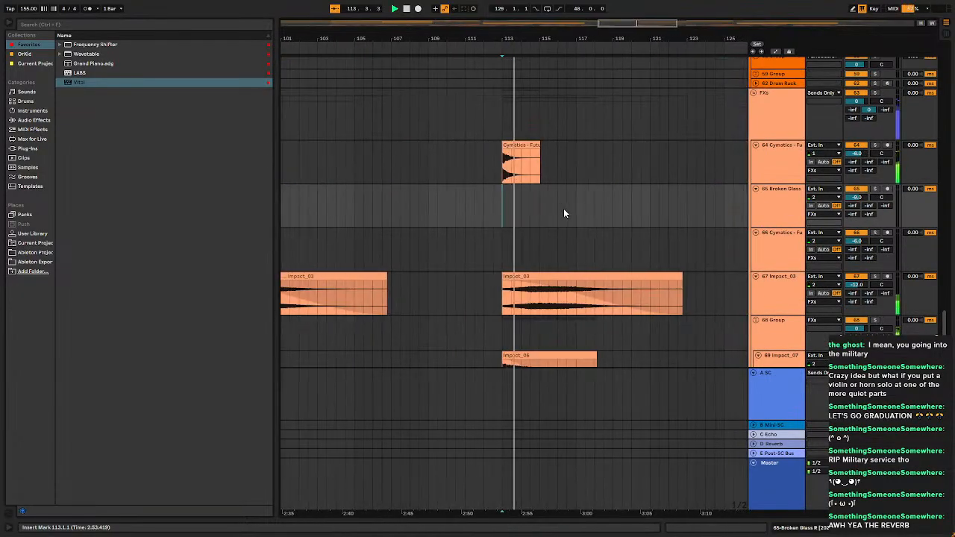
Copy the one-bar Cymatics crash clip at bar 93 of track 64 to bar 121.
scroll(561, 205, "down", 5, "ctrl")
left_click(436, 146)
key("ctrl+c")
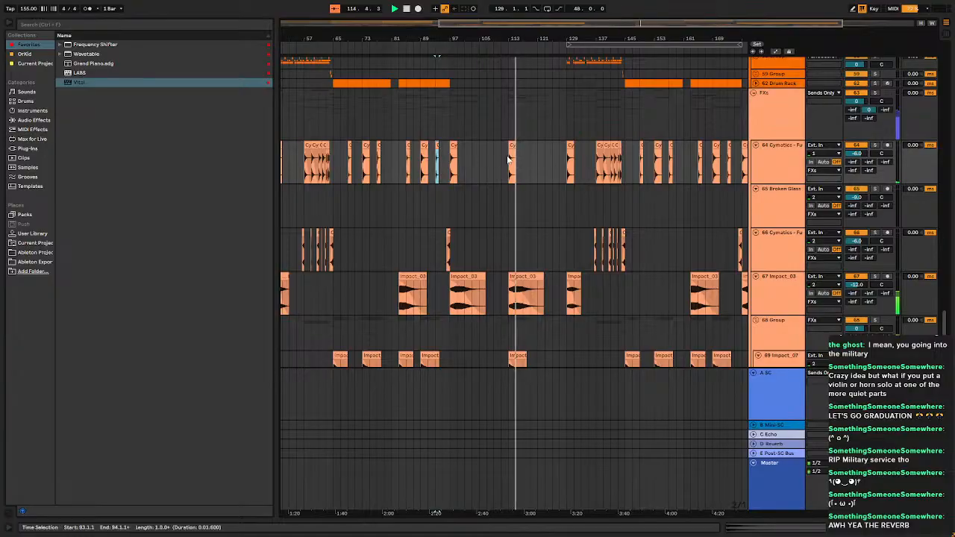
left_click(537, 156)
key("ctrl+v")
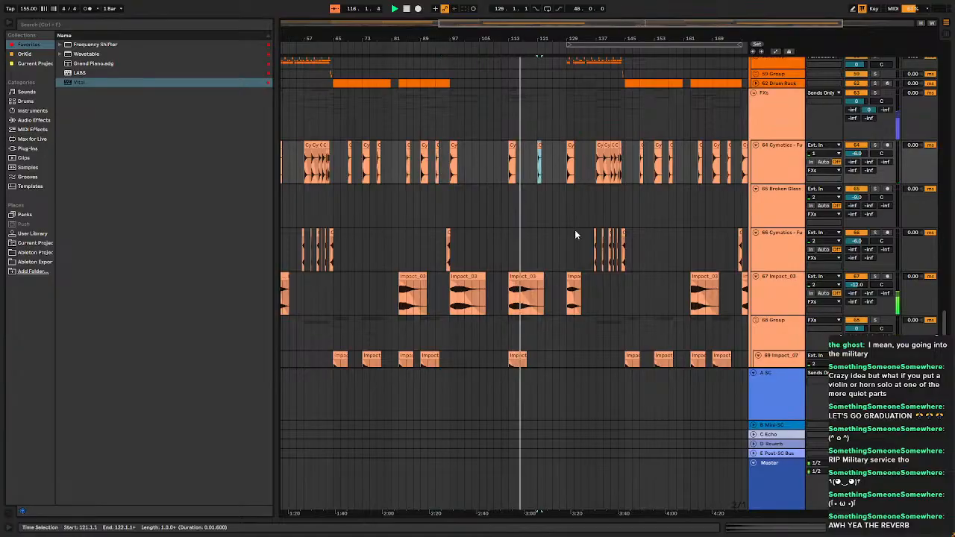
Copy the Cymatics clip leading into bar 97 on track 66 so that it leads into bar 129.
key("space")
left_click(447, 233)
key("ctrl+v")
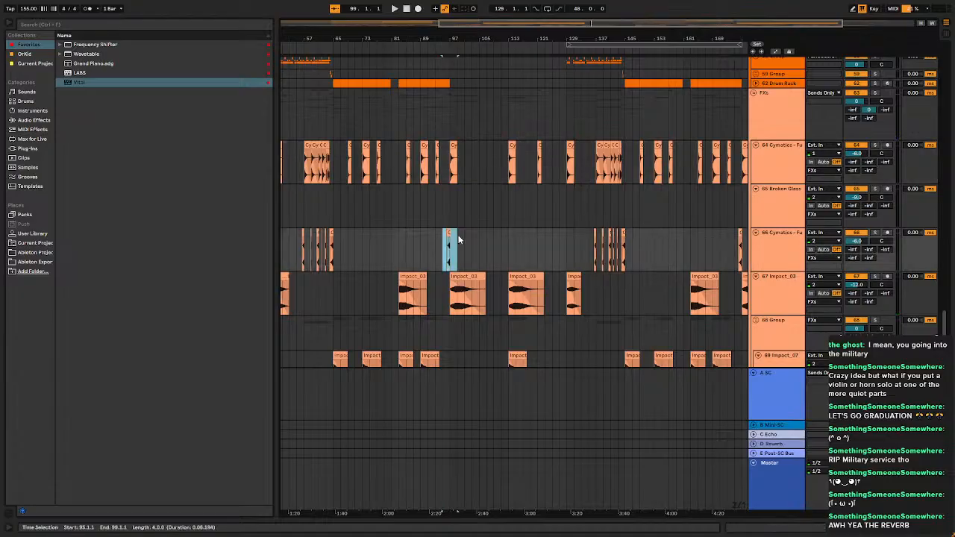
left_click(561, 242)
key("ctrl+v")
left_click(561, 242)
Play the transition around bar 129 to hear the copied Cymatics effect.
key("space")
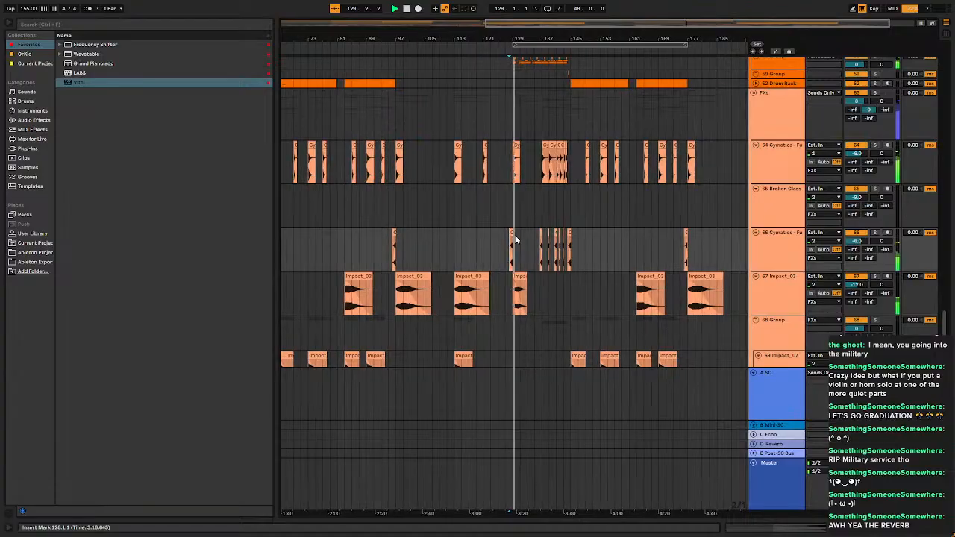
scroll(515, 238, "up", 5)
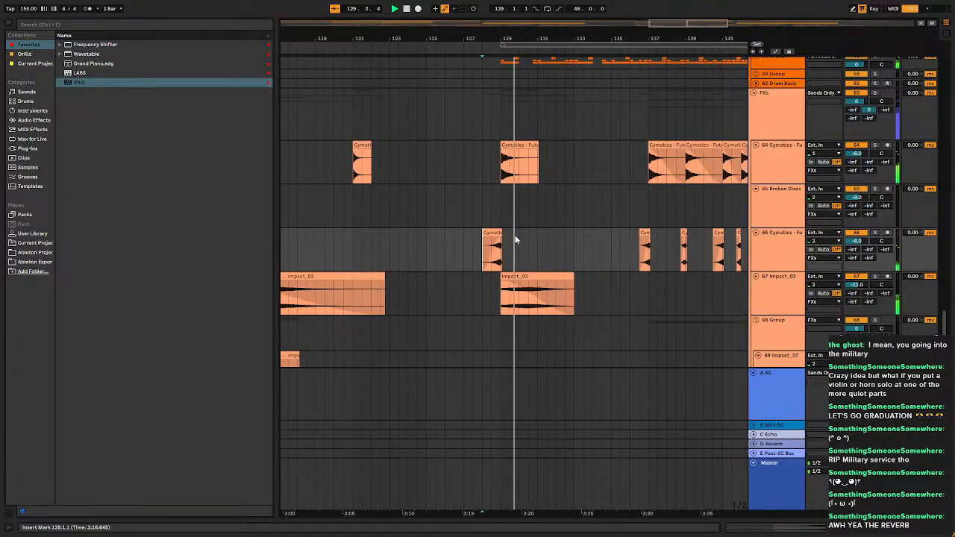
left_click(400, 230)
Examine the drum, FX and synth tracks for layers used in bars 113 to 129.
scroll(500, 237, "up", 10)
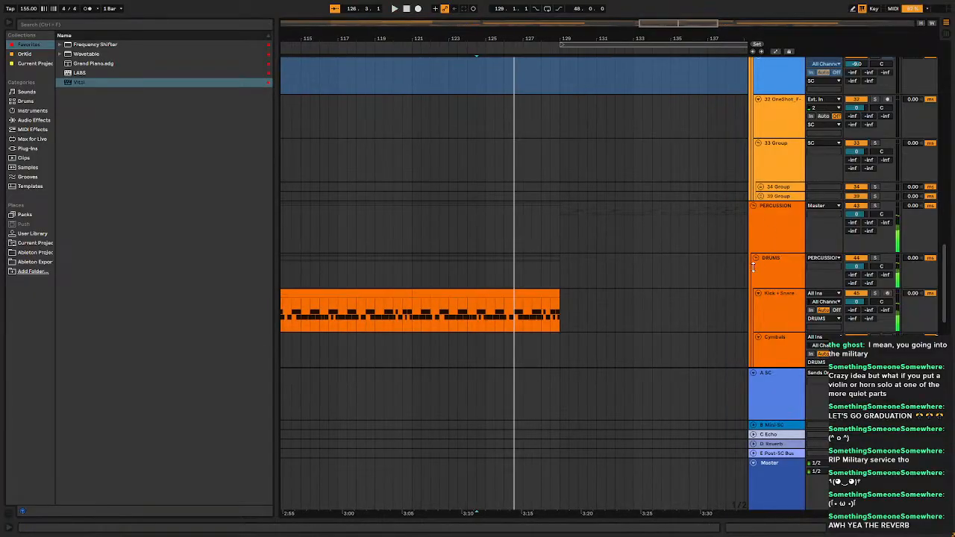
scroll(739, 282, "down", 3)
scroll(741, 283, "down", 1)
scroll(742, 284, "down", 4)
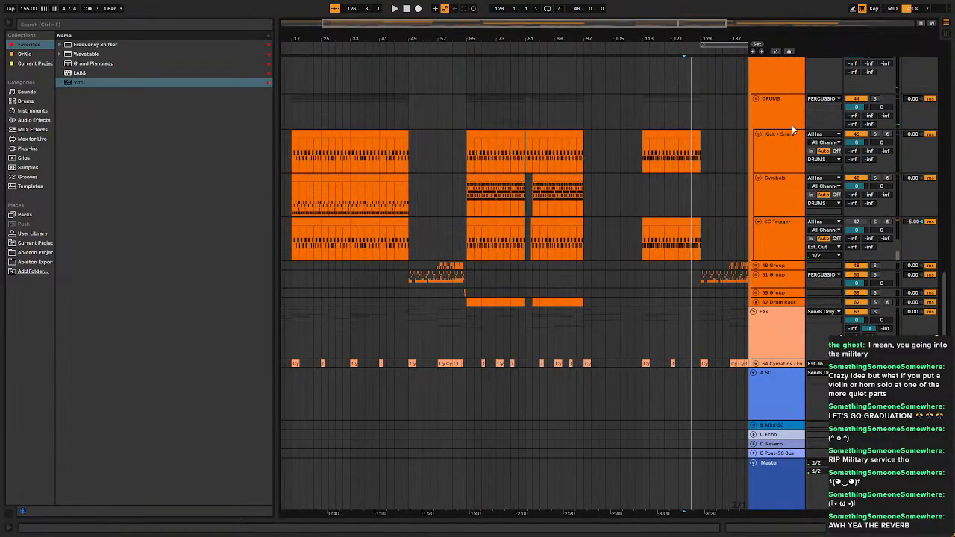
left_click(780, 151)
scroll(779, 152, "down", 4)
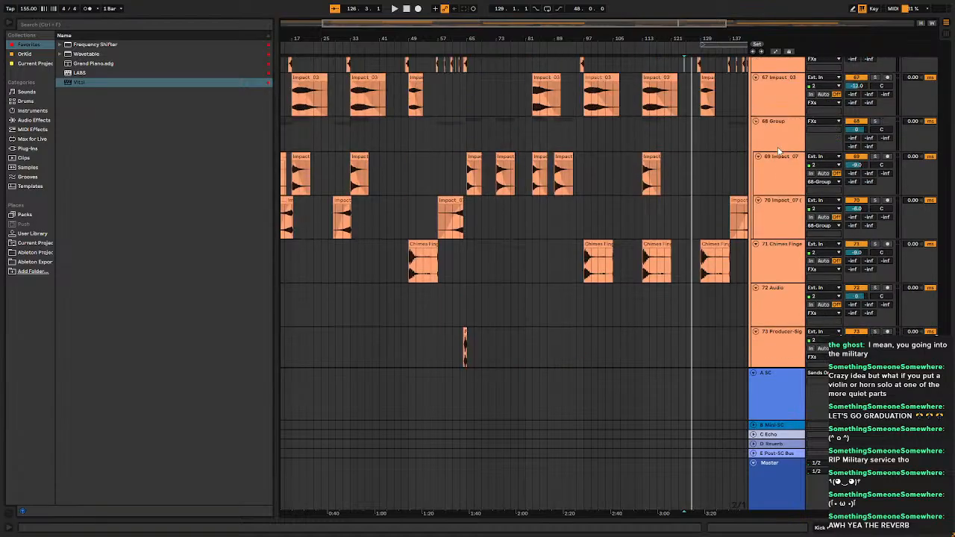
scroll(721, 148, "up", 15)
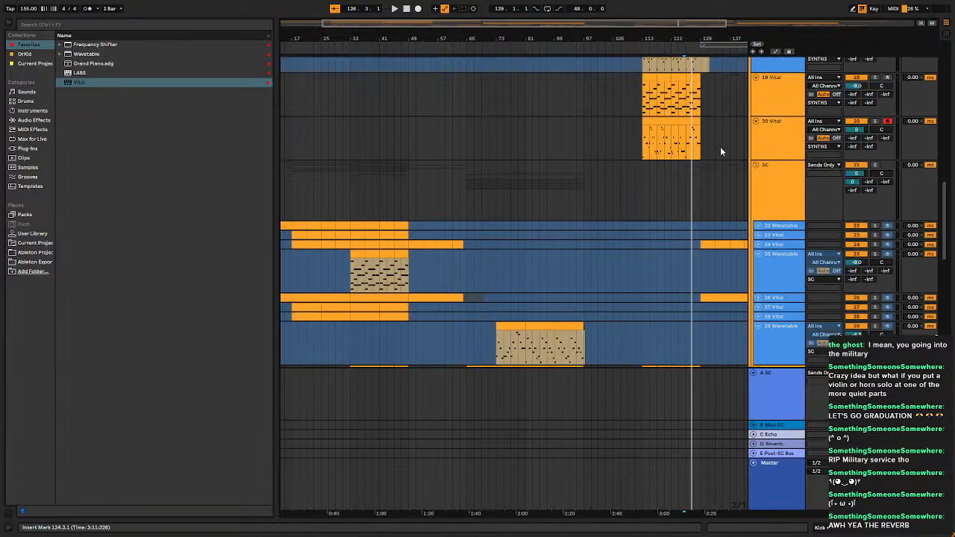
scroll(730, 151, "up", 15)
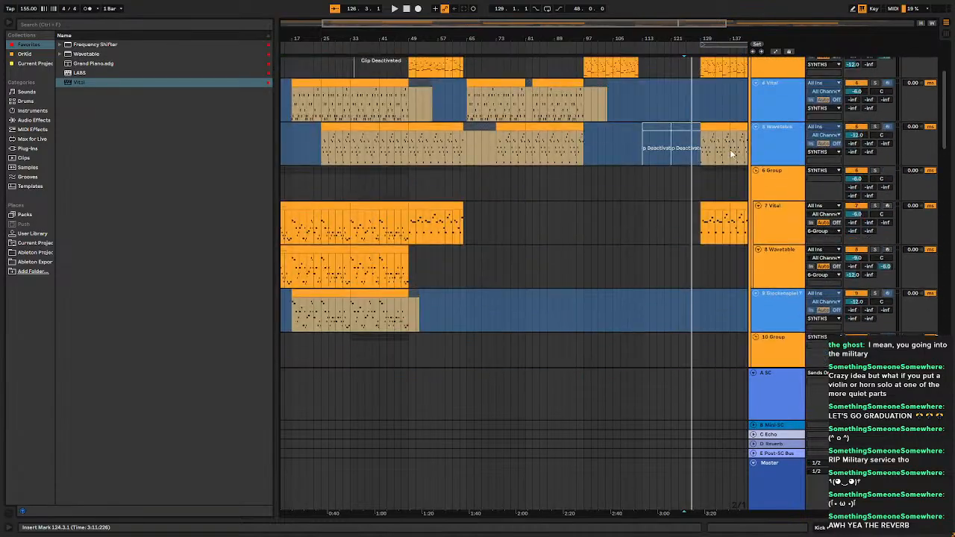
scroll(730, 154, "down", 15)
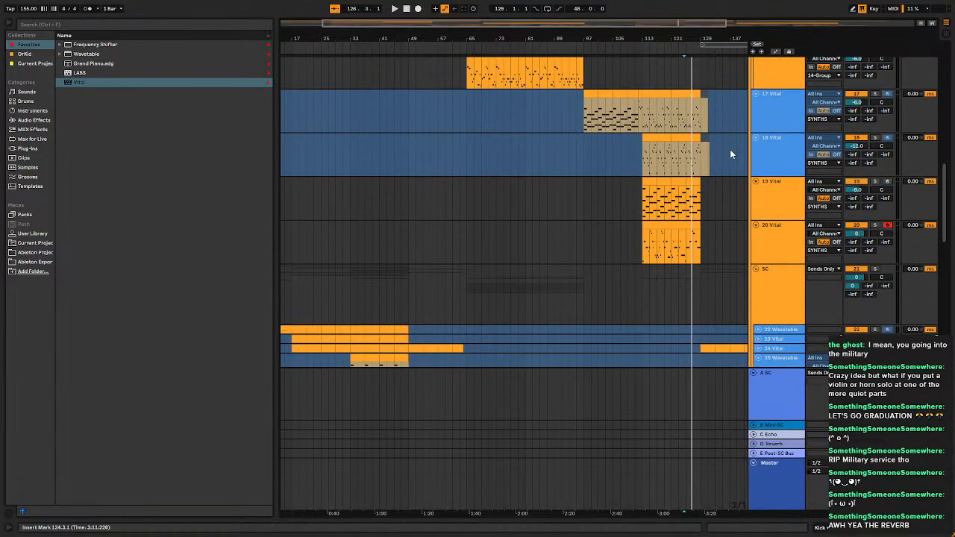
Freeze track 19 Vital and place the insert mark at bar 97.
right_click(785, 189)
left_click(819, 250)
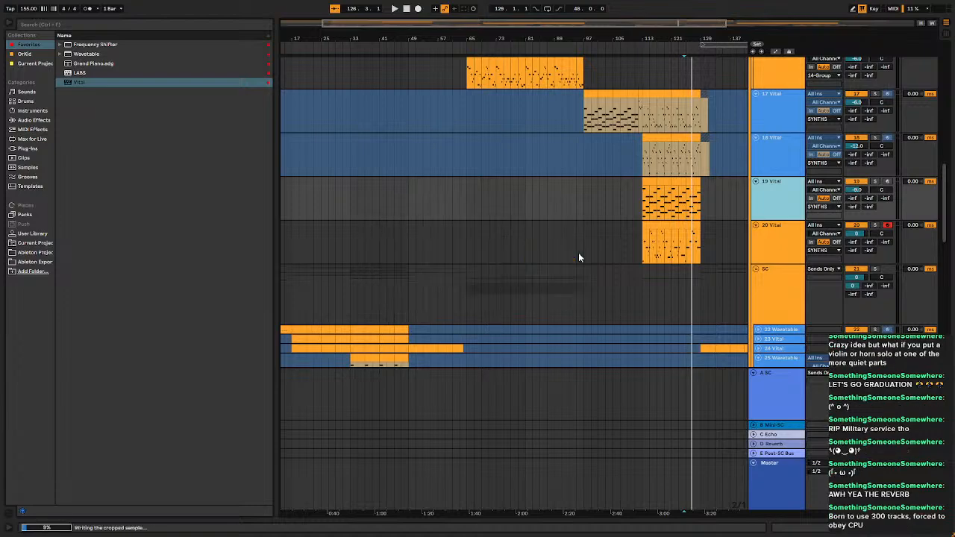
left_click(584, 165)
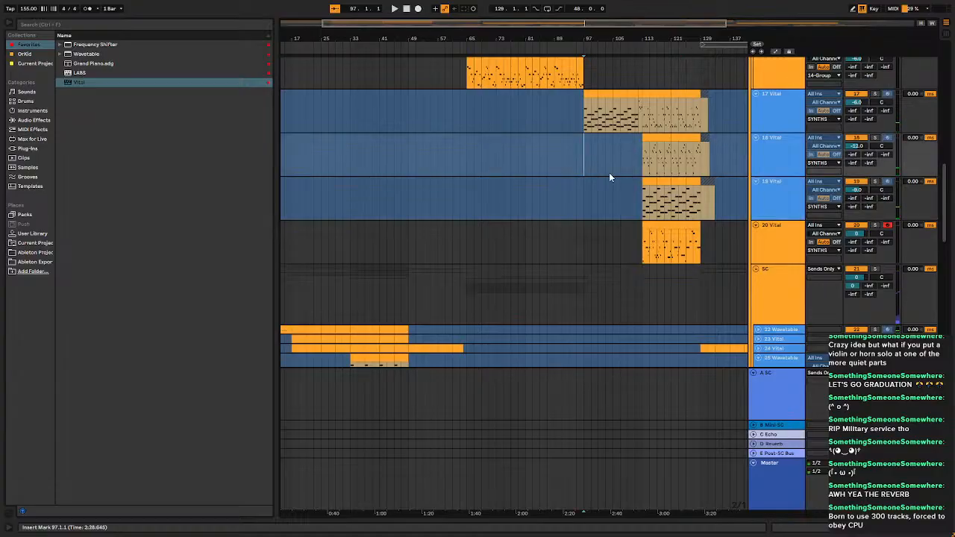
Play the arrangement from bar 112 to hear the transition into the section at bar 113.
scroll(609, 176, "up", 3)
scroll(657, 186, "up", 5, "ctrl")
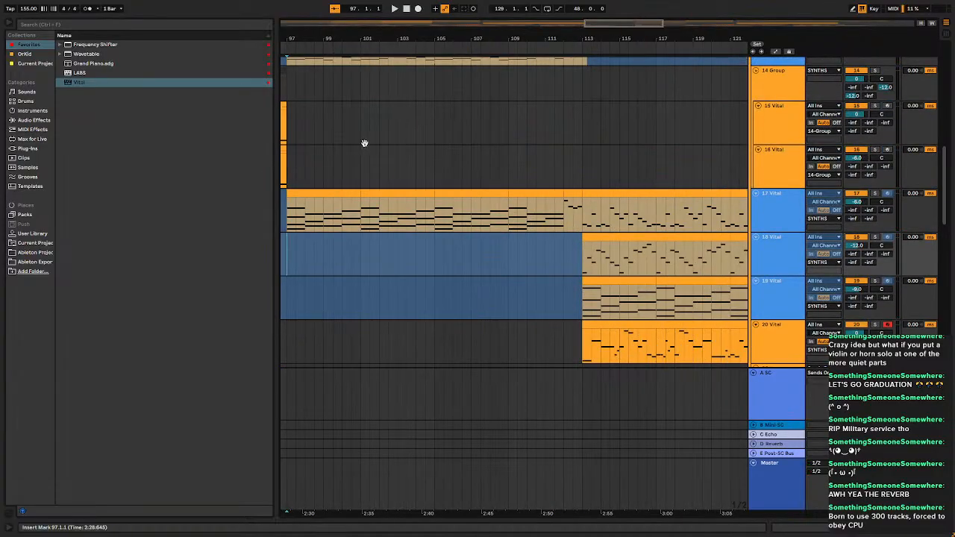
left_click_drag(365, 143, 505, 284, "ctrl+alt")
scroll(488, 270, "down", 5)
scroll(488, 270, "down", 5, "ctrl")
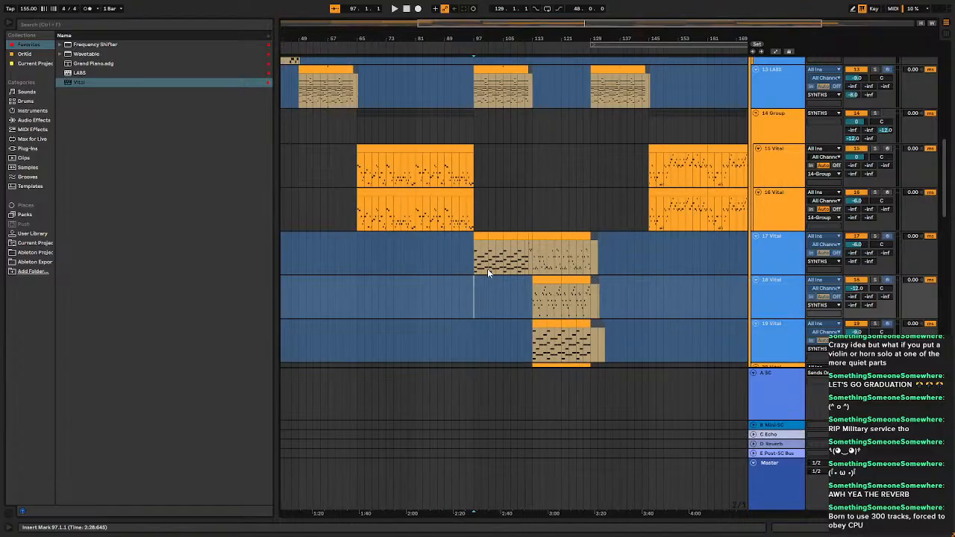
scroll(487, 269, "up", 6, "ctrl")
left_click(691, 257)
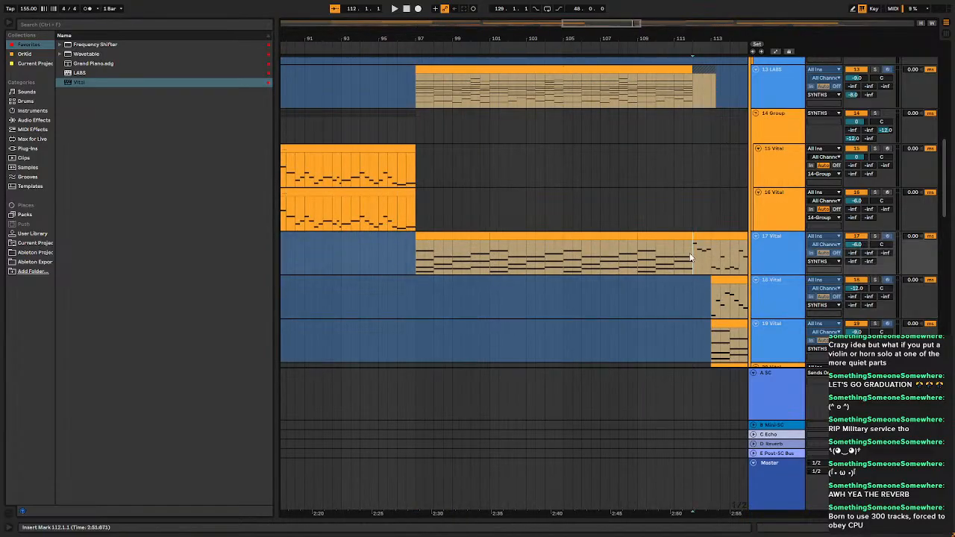
key("space")
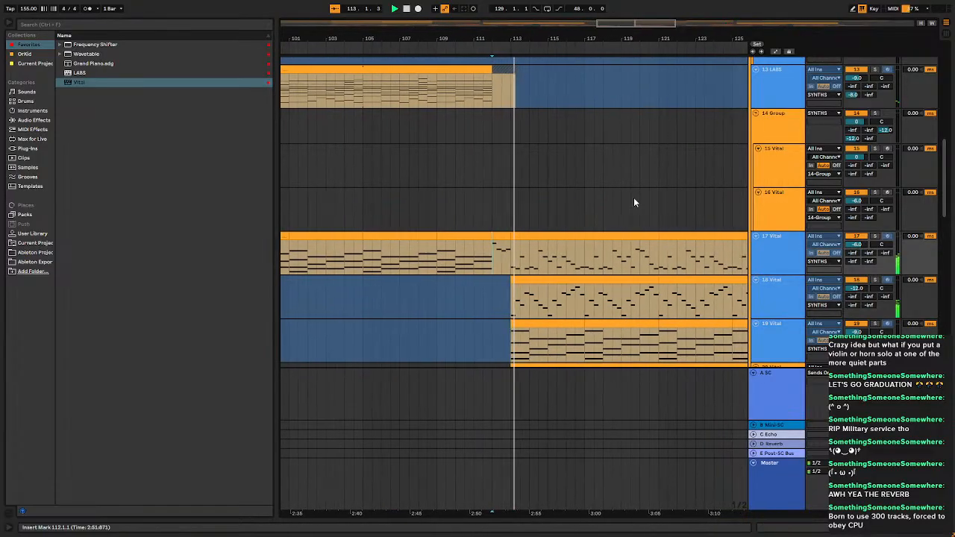
Review the lead, bass, drum and FX tracks while bars 113 to 129 play, comparing them with the neighbouring sections.
scroll(634, 197, "down", 5)
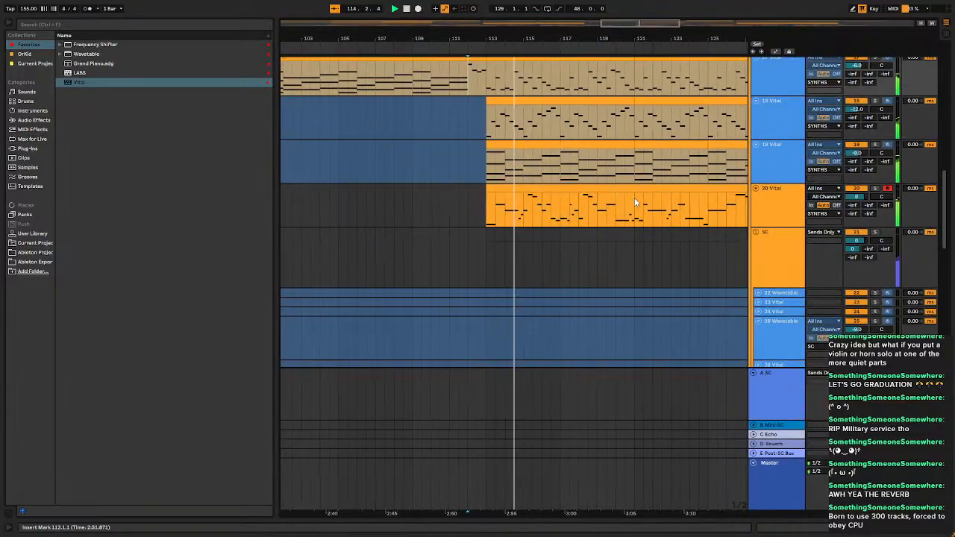
scroll(635, 198, "down", 8)
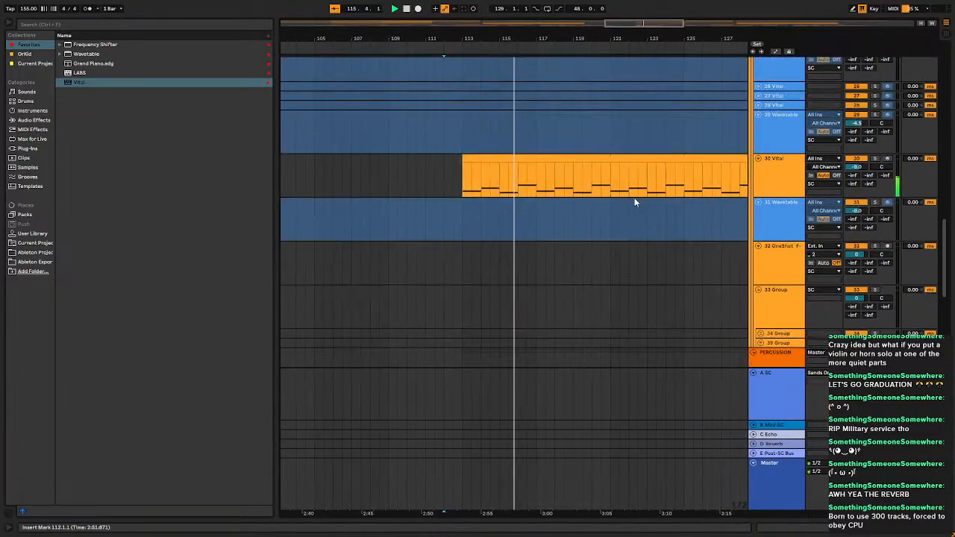
scroll(634, 201, "up", 8)
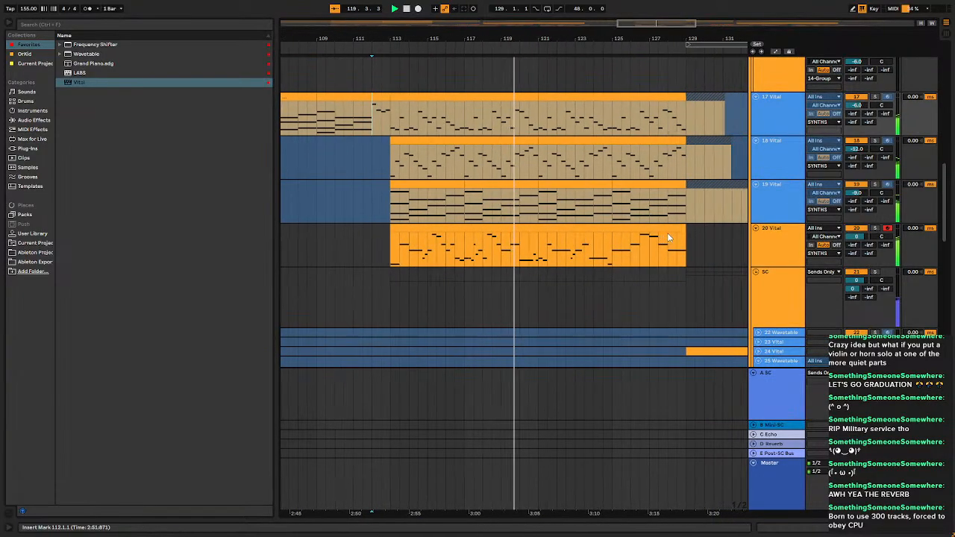
scroll(668, 231, "down", 6)
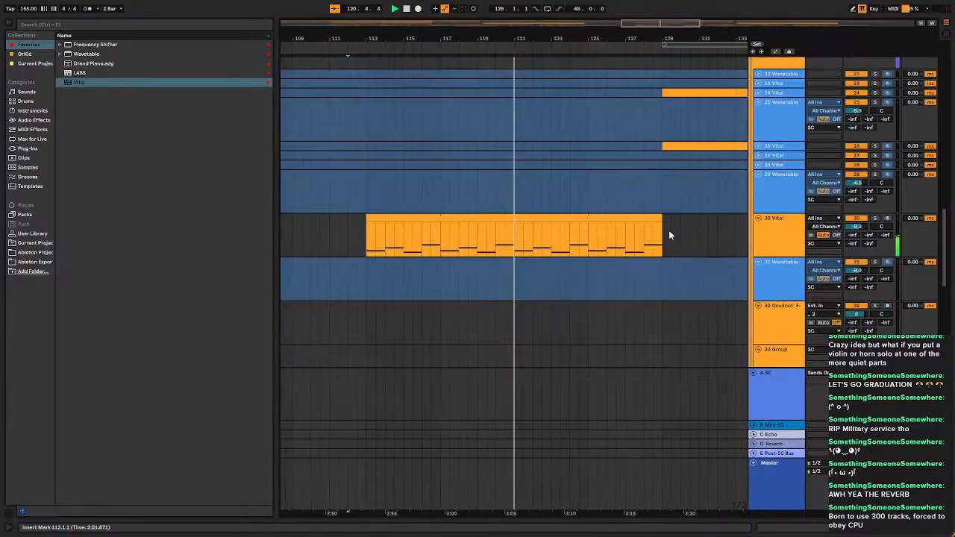
scroll(669, 235, "down", 12)
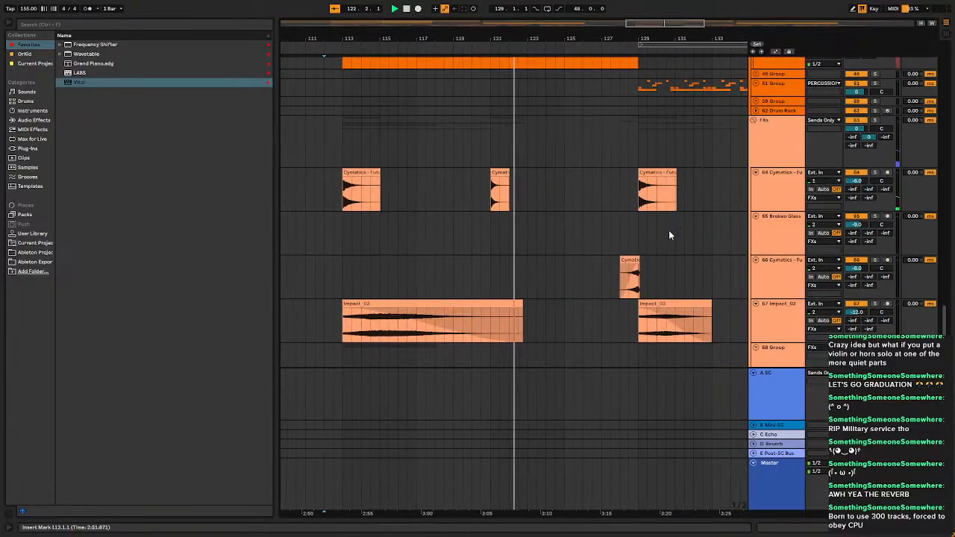
scroll(669, 236, "down", 5)
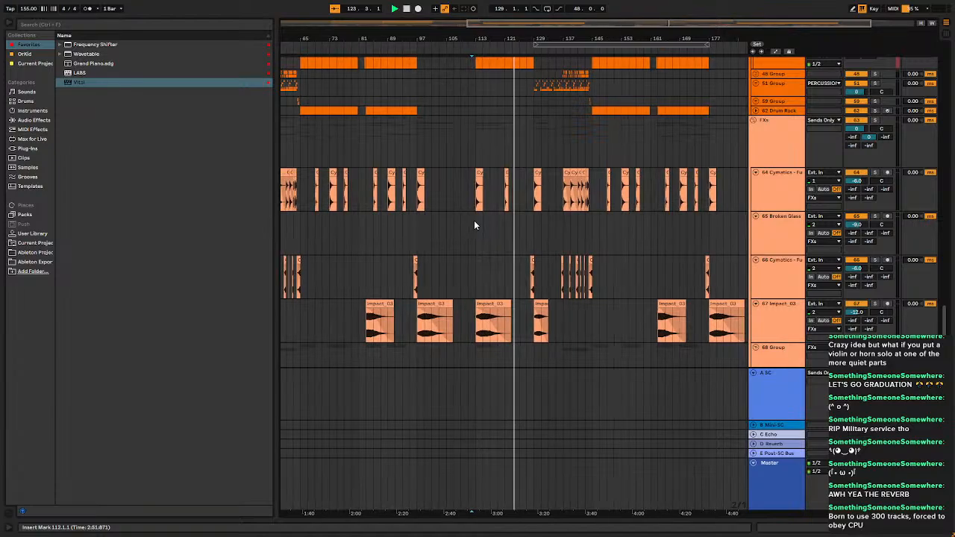
scroll(475, 220, "up", 5)
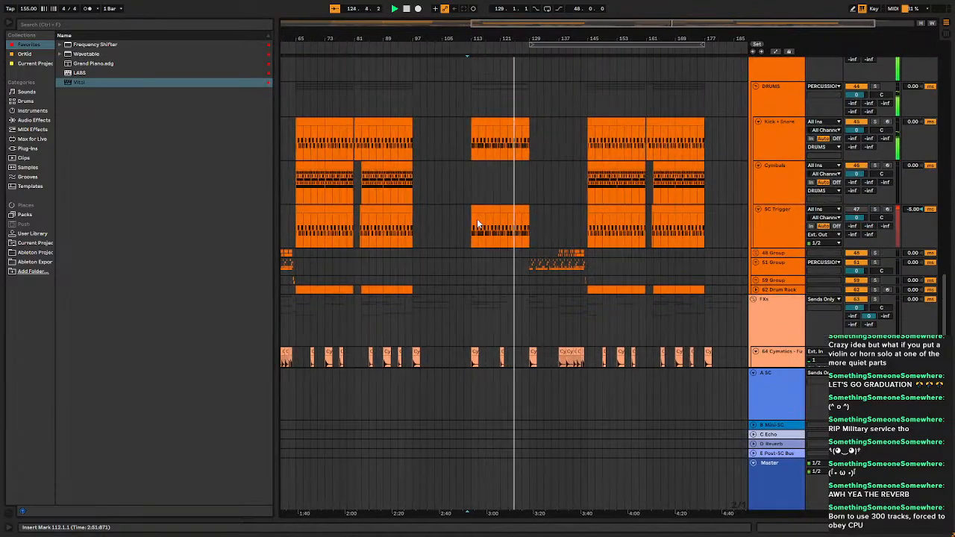
scroll(477, 218, "up", 2)
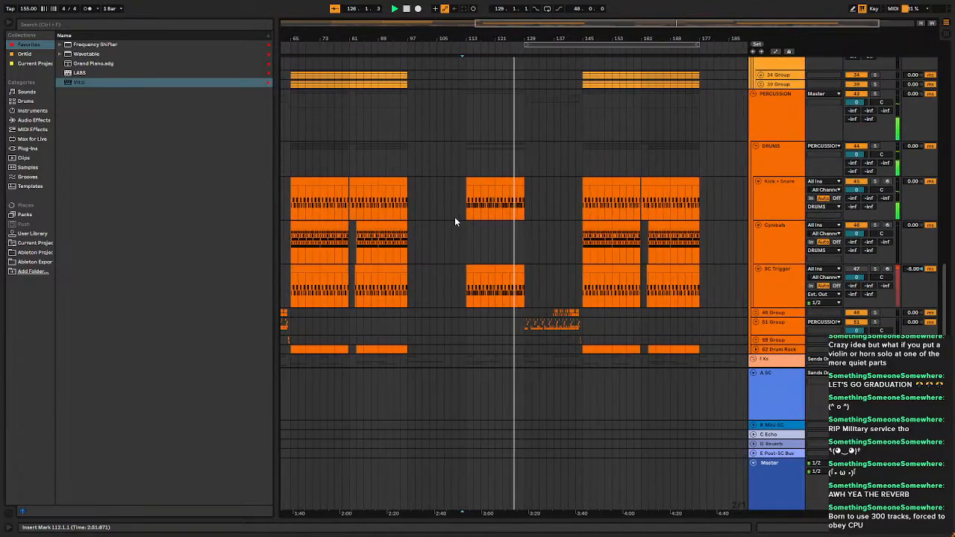
scroll(467, 241, "up", 3)
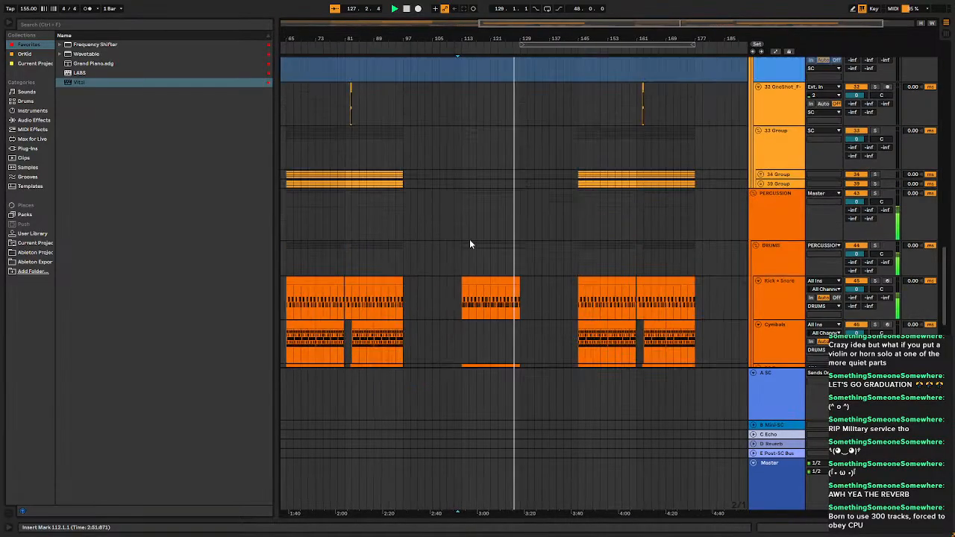
scroll(470, 242, "up", 8)
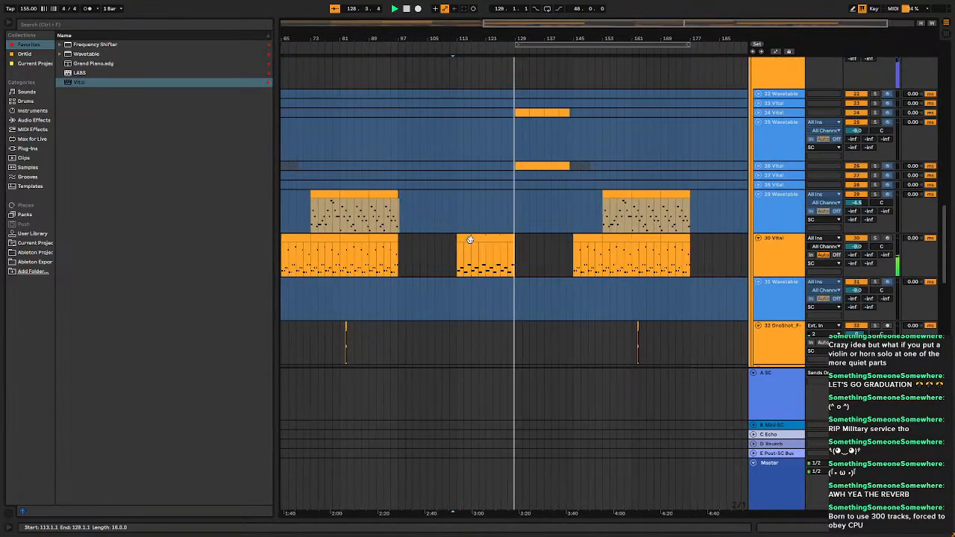
scroll(483, 242, "down", 5)
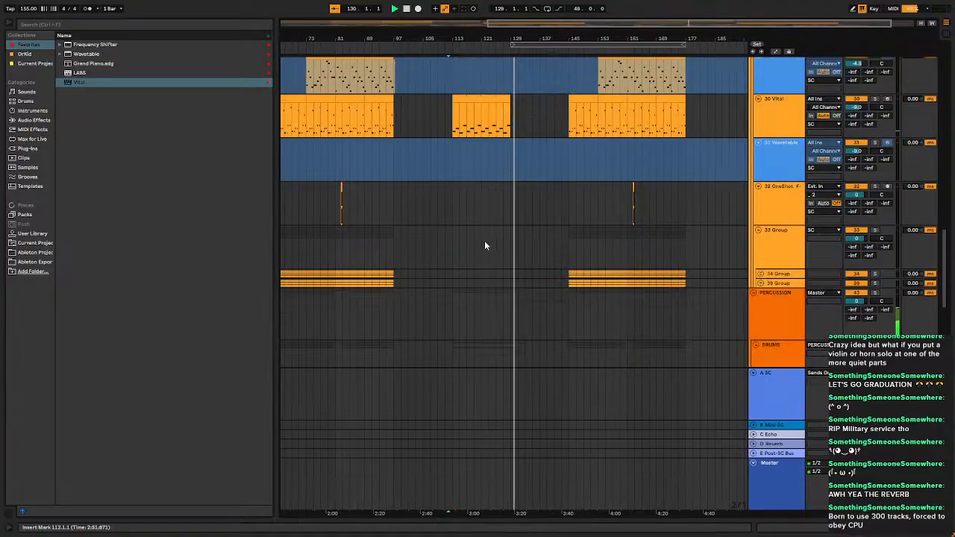
scroll(485, 245, "down", 12)
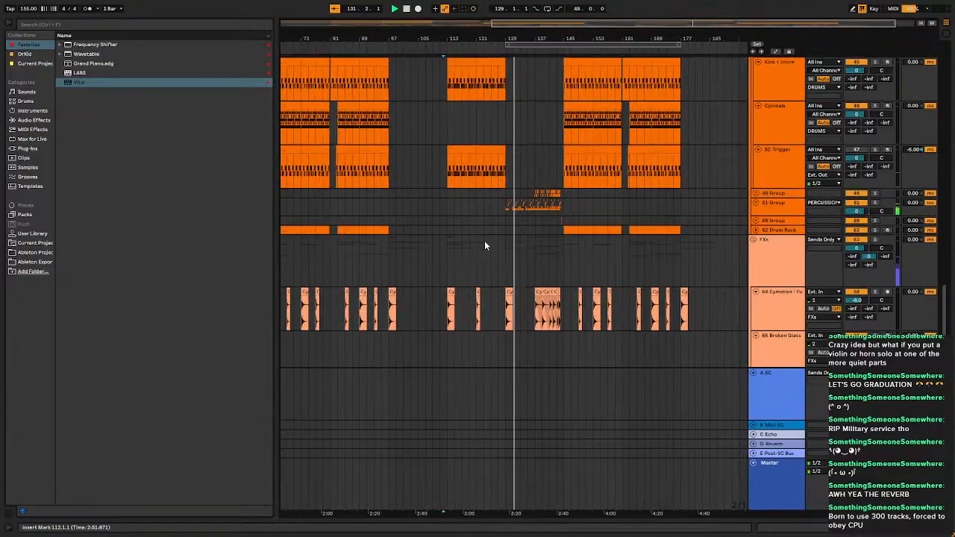
scroll(484, 243, "up", 12)
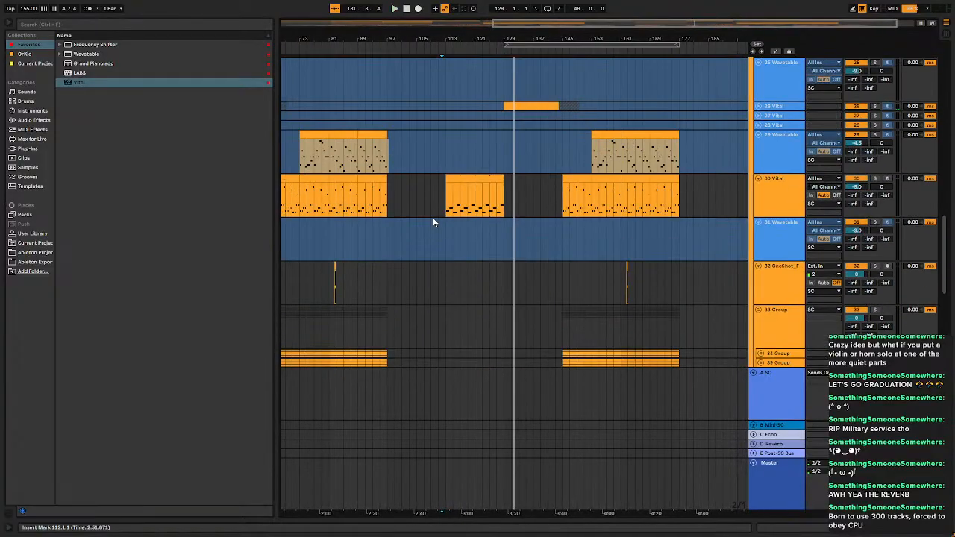
Insert a new MIDI track directly after track 19 Vital.
scroll(433, 221, "down", 4)
left_click(336, 244)
scroll(514, 247, "up", 13)
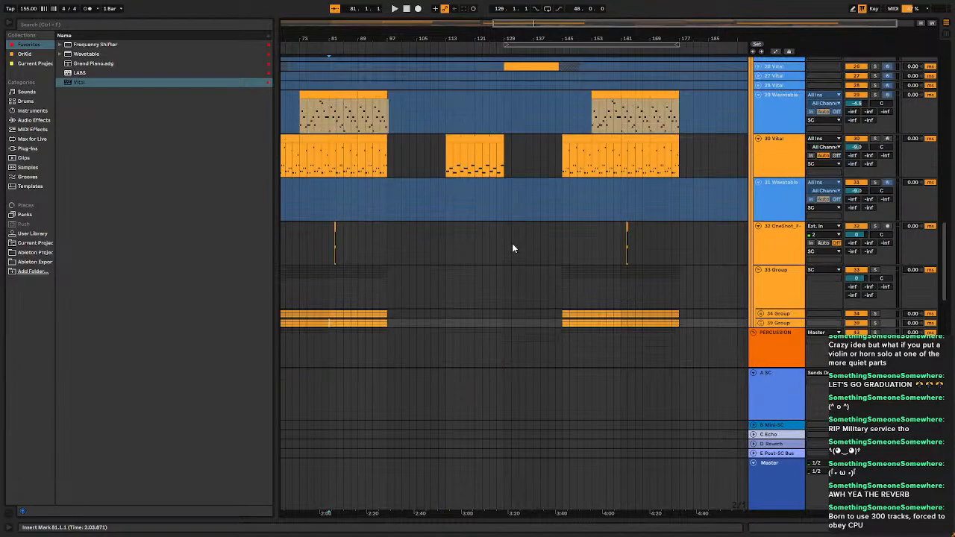
scroll(515, 246, "down", 8)
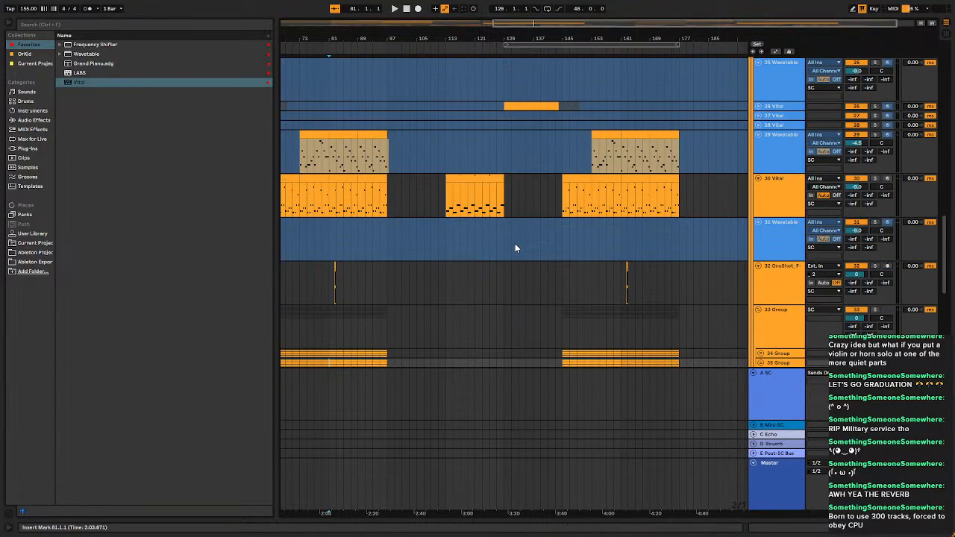
scroll(515, 248, "up", 6)
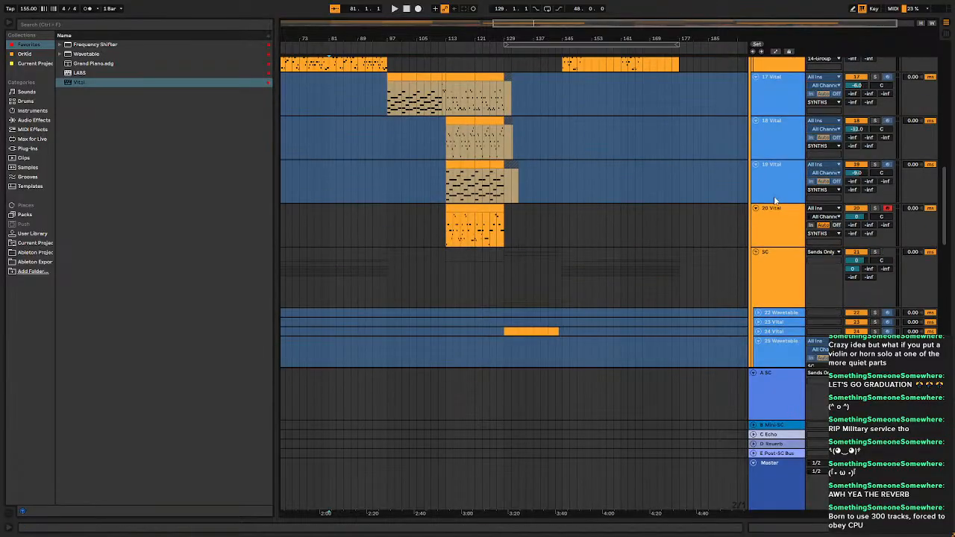
right_click(776, 197)
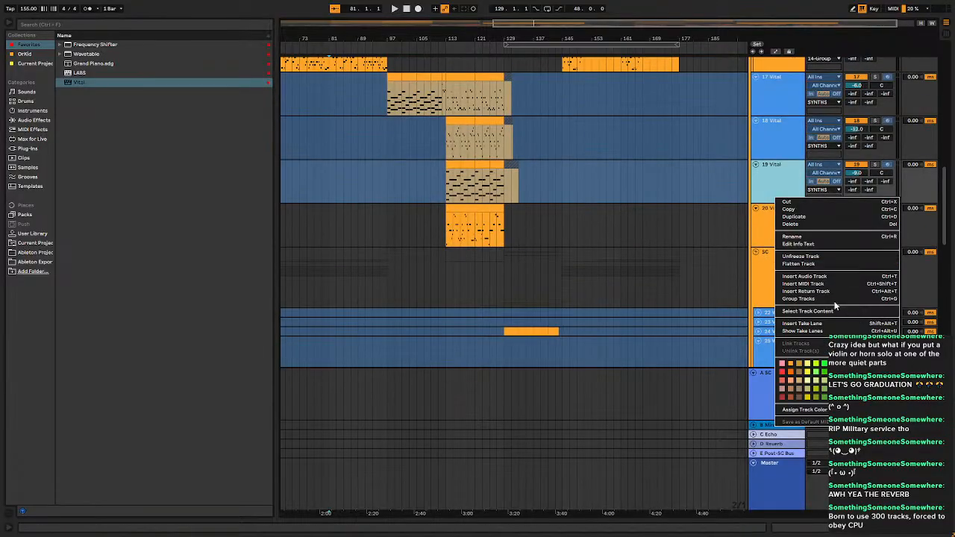
left_click(804, 284)
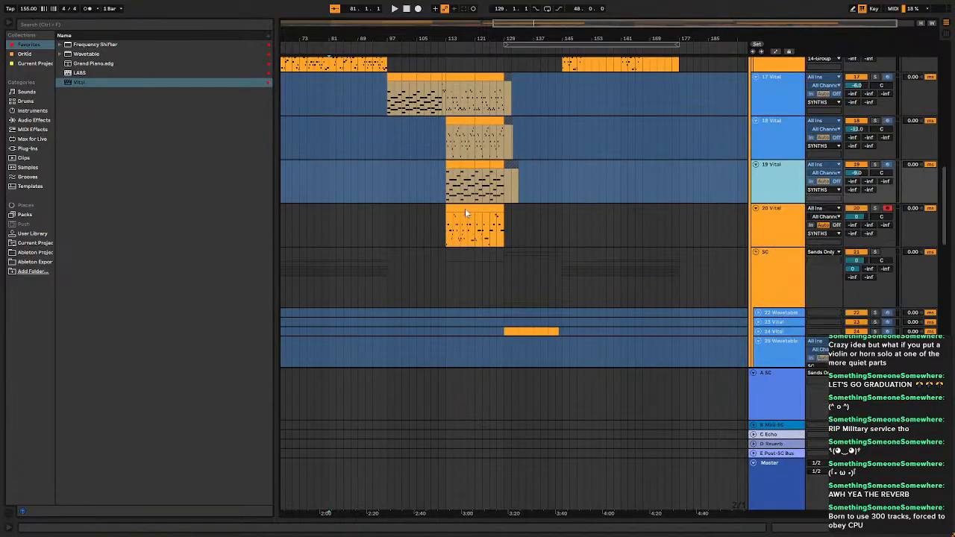
Copy the first four bars of track 19 Vital's chord clip, bars 113 to 117, onto the new MIDI track.
scroll(471, 236, "up", 5)
left_click_drag(297, 191, 339, 220)
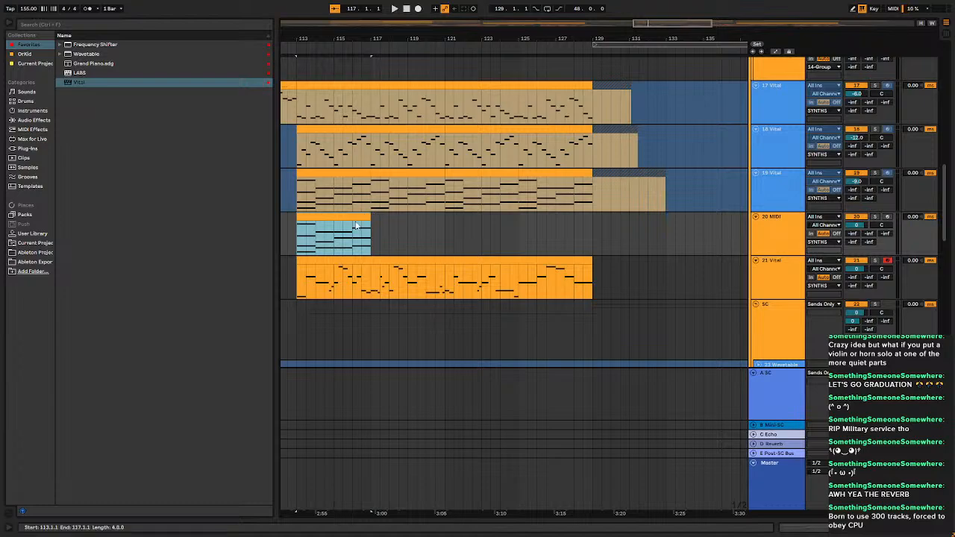
left_click(88, 74)
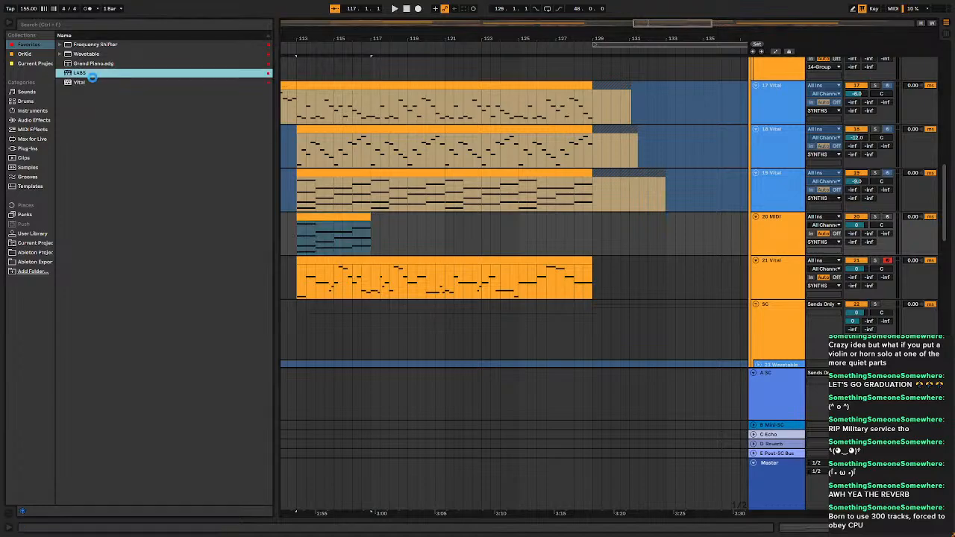
double_click(94, 76)
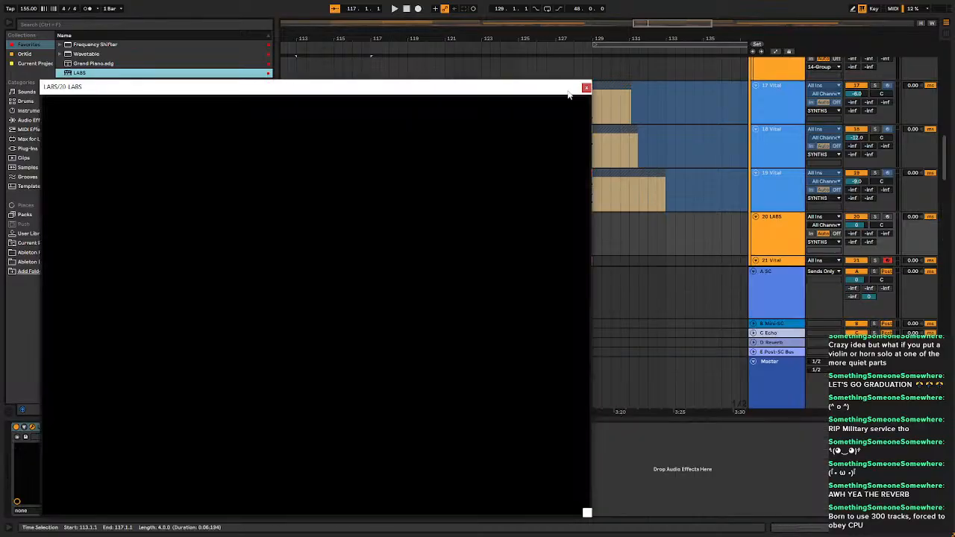
left_click(586, 88)
Load Vital on track 20 and try its SB_Analog-Keys presets, including 08, 10, 11, 12 and 13.
left_click(82, 83)
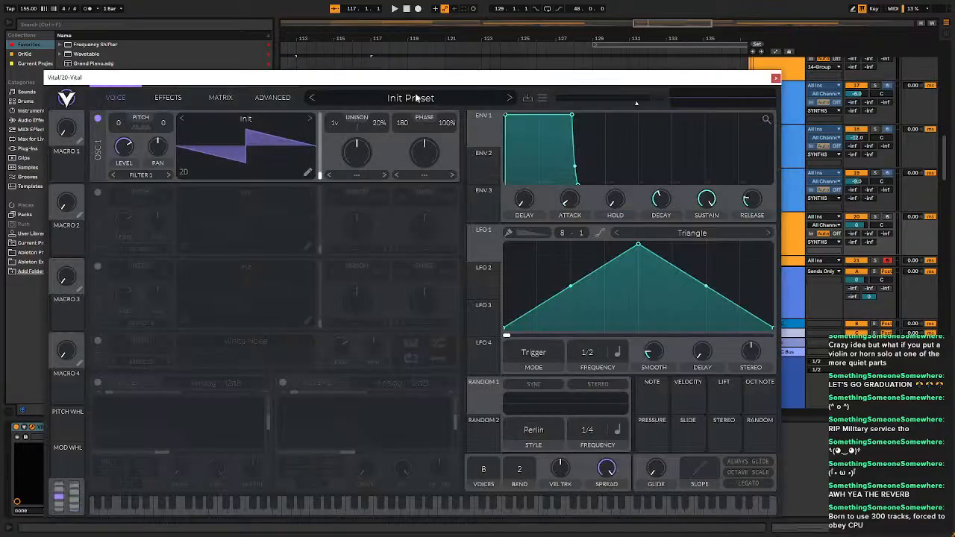
left_click(417, 97)
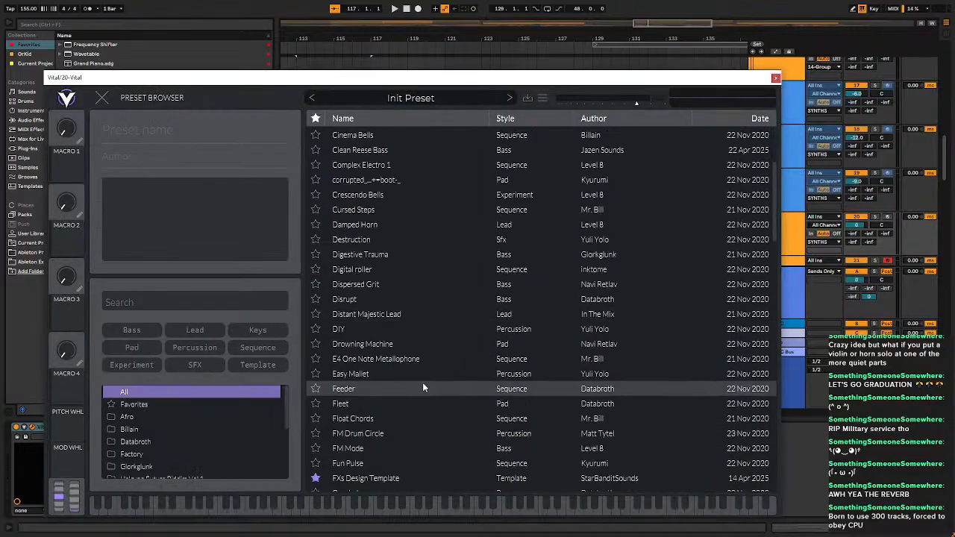
scroll(423, 382, "down", 15)
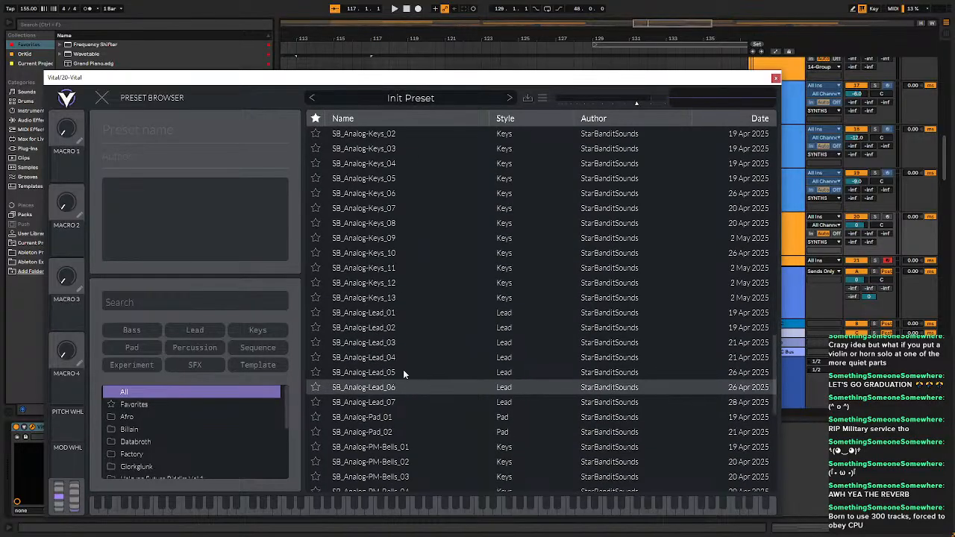
left_click(405, 282)
left_click(402, 224)
left_click(373, 298)
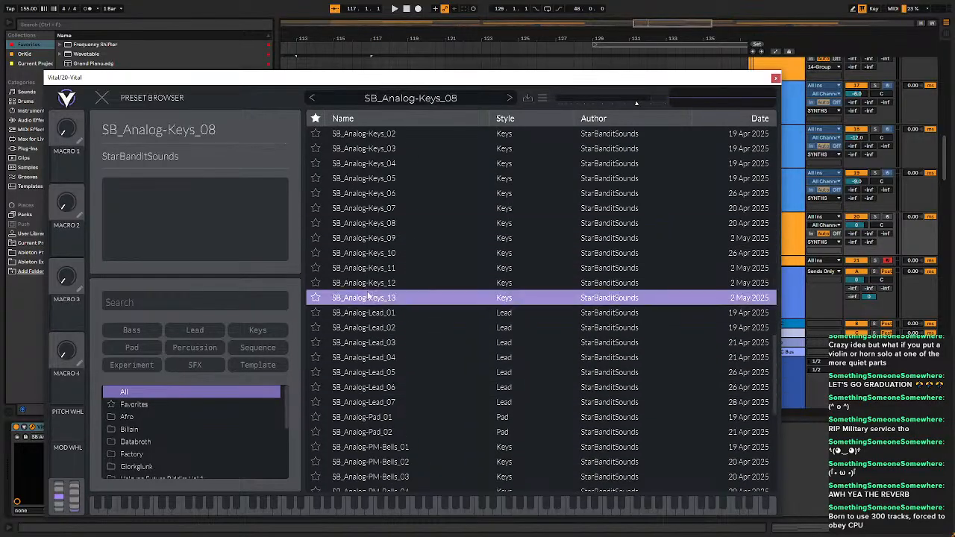
left_click(342, 283)
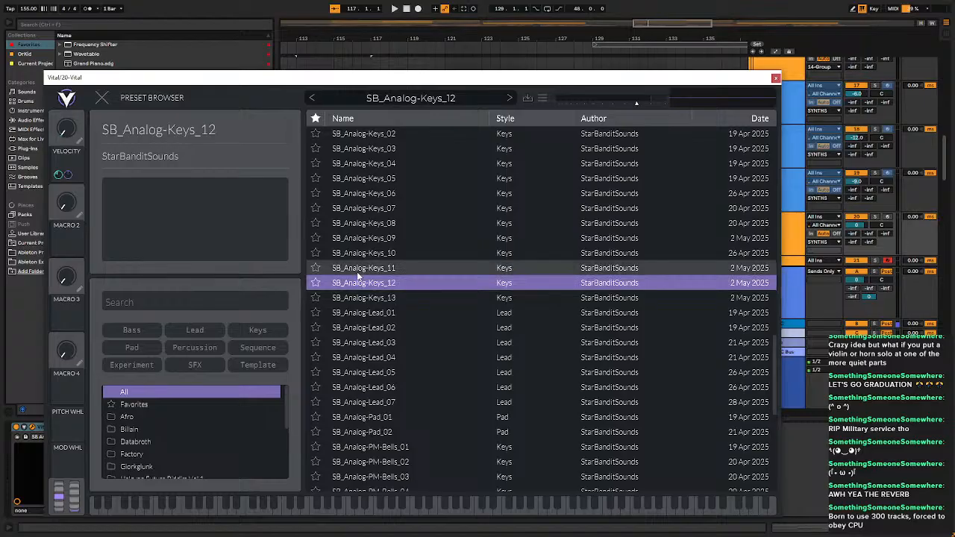
left_click(359, 270)
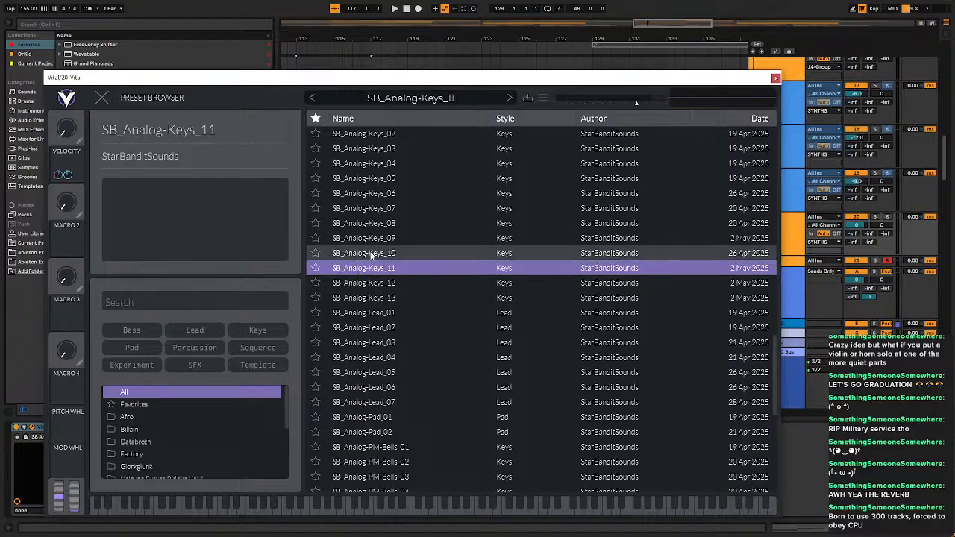
left_click(371, 253)
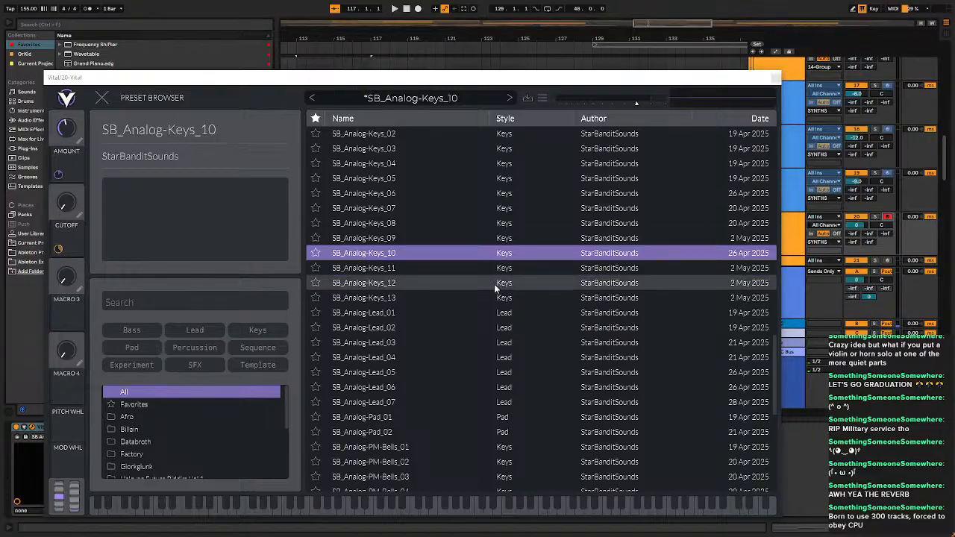
Audition SB_Analog-Keys_11, 12 and 13 with played notes, load SB_Analog-Keys_10 and close the Vital window.
left_click(430, 270)
left_click(407, 283)
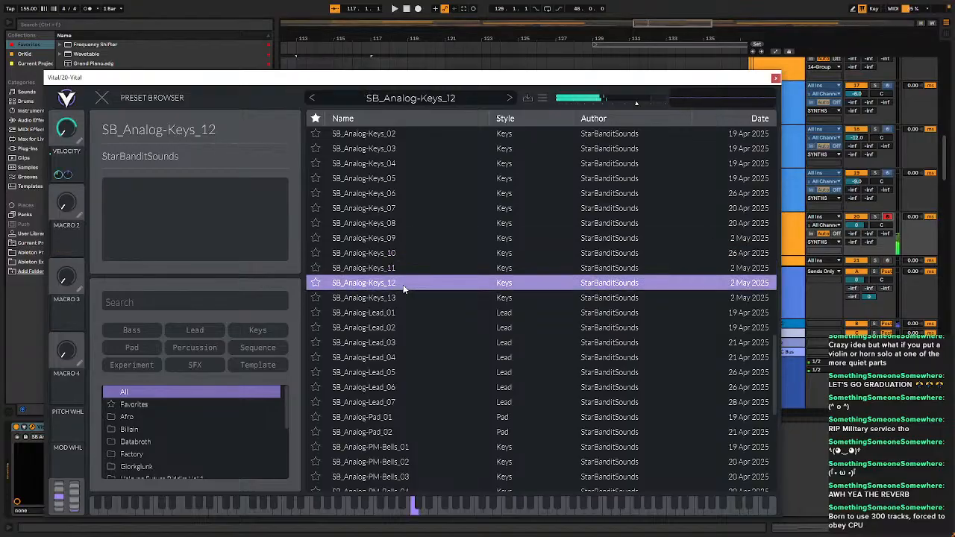
left_click(405, 300)
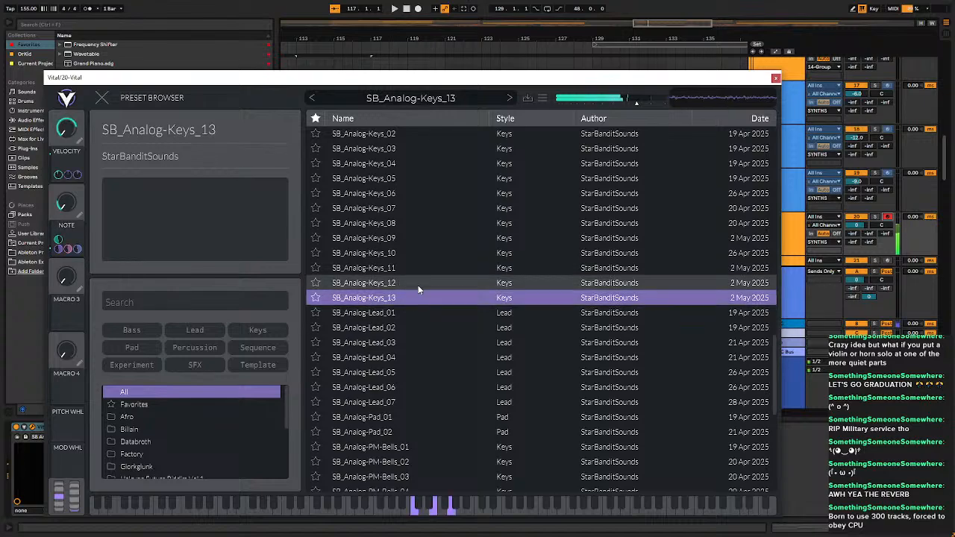
left_click(370, 255)
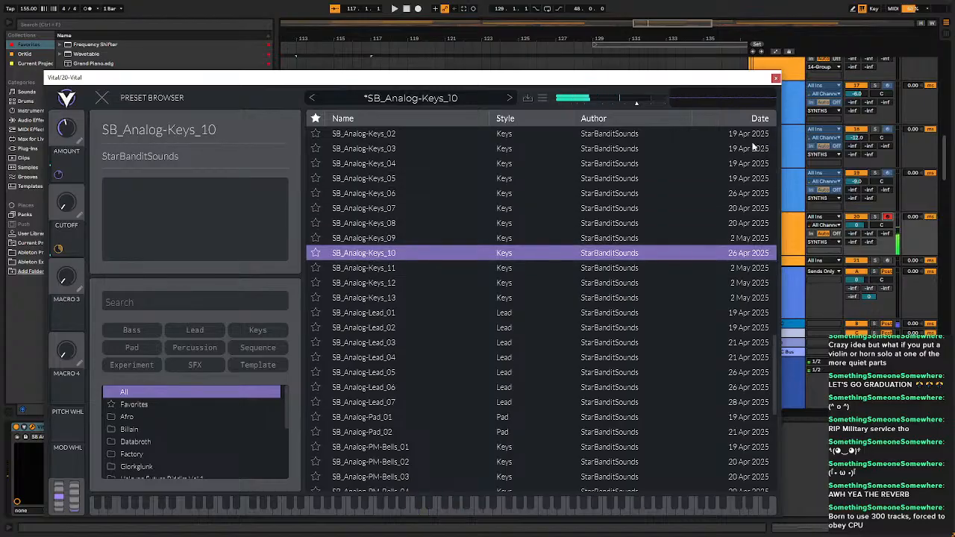
left_click(775, 78)
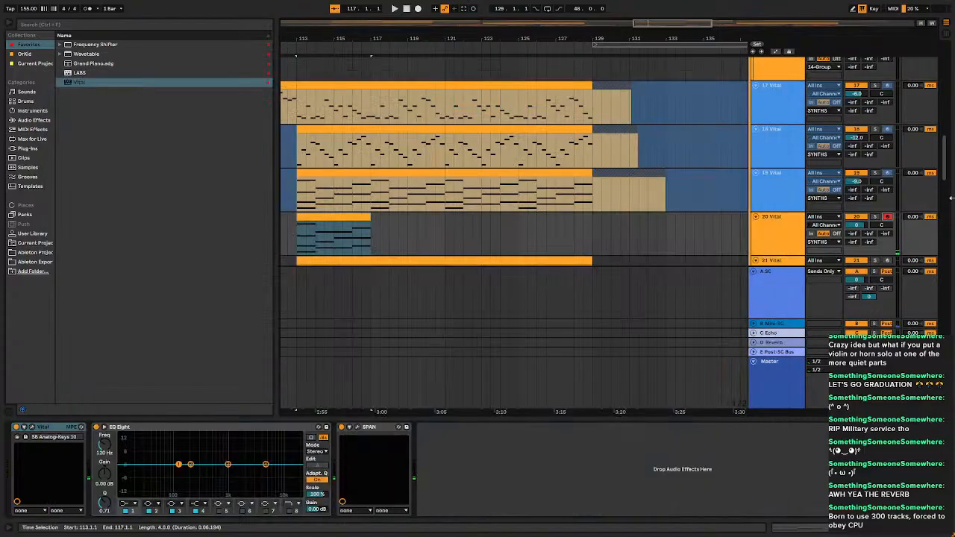
Solo track 20 Vital and play its chord clip from bar 113 briefly.
left_click(876, 217)
key("space")
key("space")
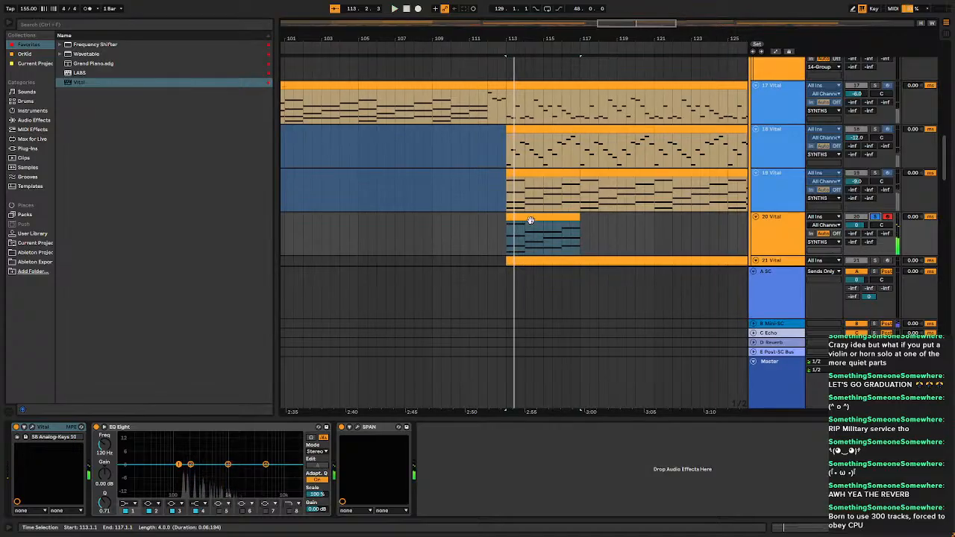
Open track 20's chord clip in an enlarged note editor and shorten the first chord, D#2 to E#3, to about three sixteenths.
double_click(531, 218)
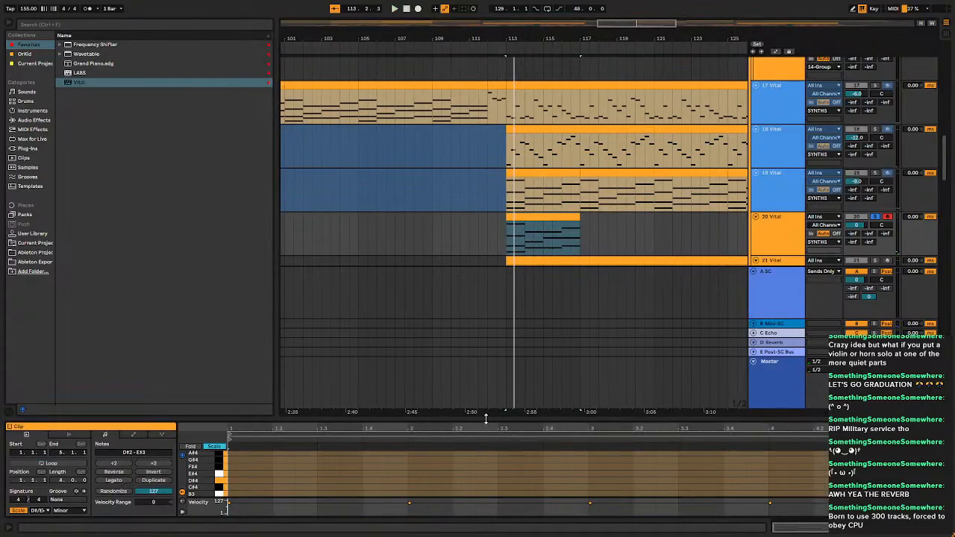
left_click_drag(486, 419, 403, 60)
left_click_drag(284, 148, 316, 351)
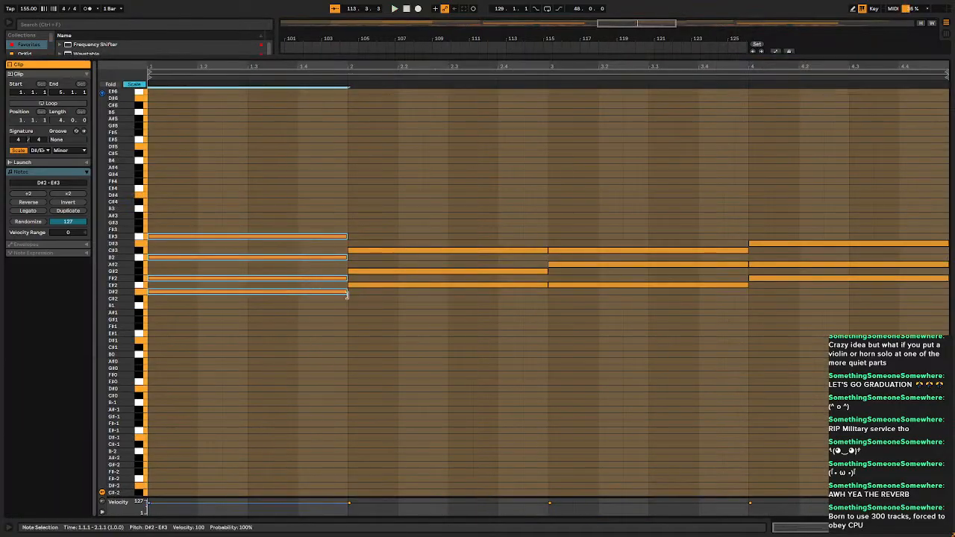
left_click_drag(348, 295, 185, 292)
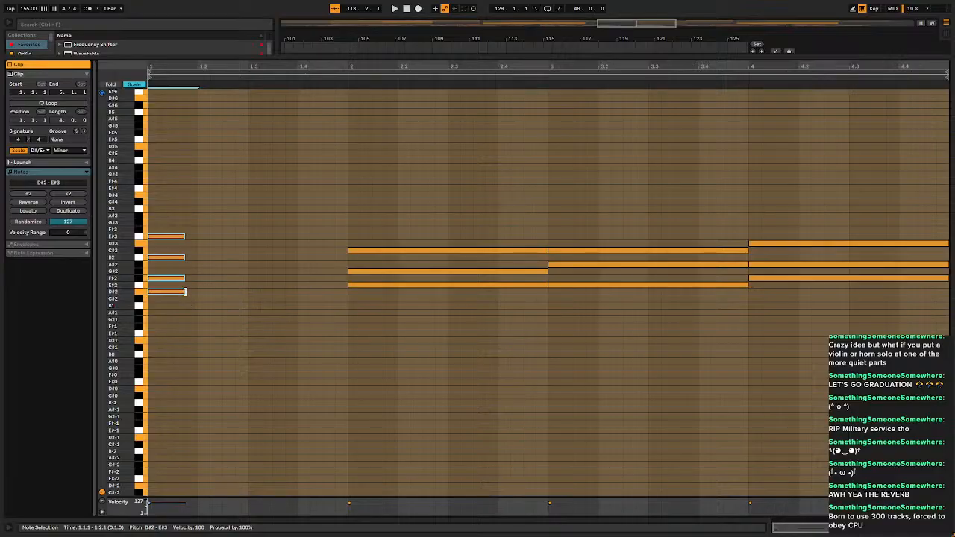
Shorten the first chord to an eighth note and duplicate it into five stabs across bar 1, then audition them.
key("shift+Left")
key("ctrl+d")
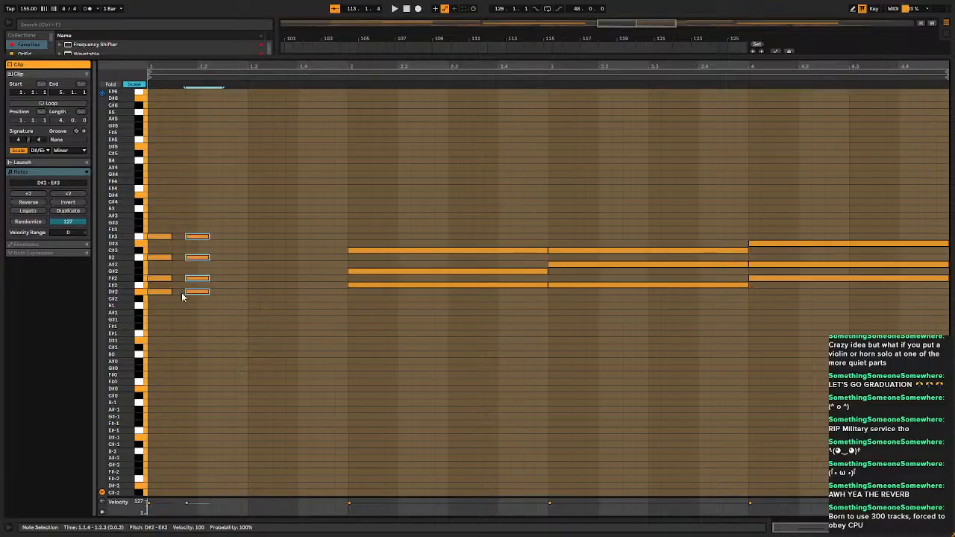
key("ctrl+d")
key("ctrl+d")
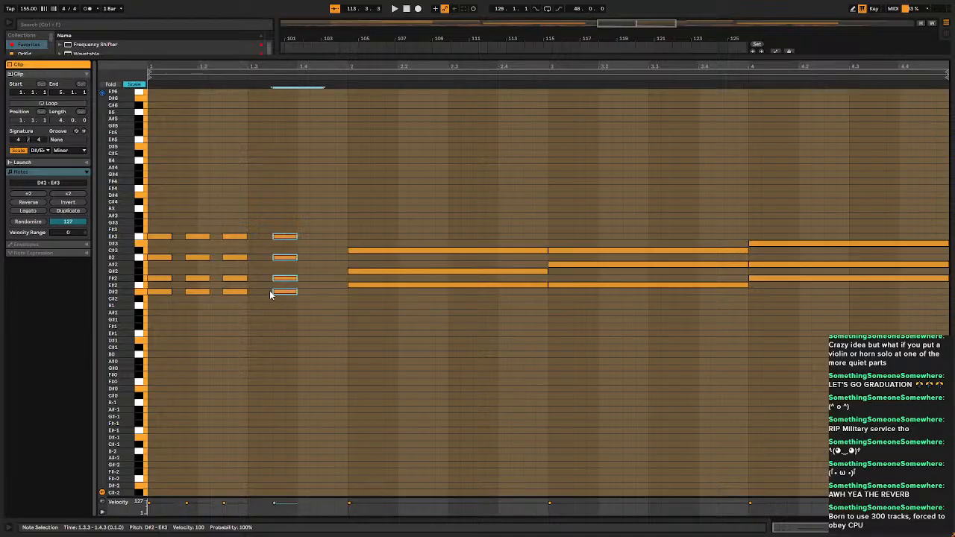
key("ctrl+d")
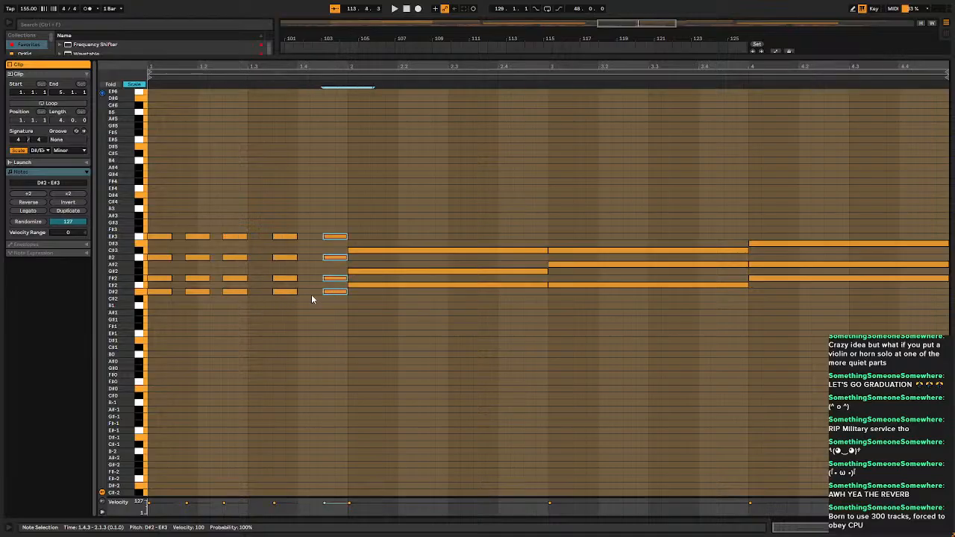
key("space")
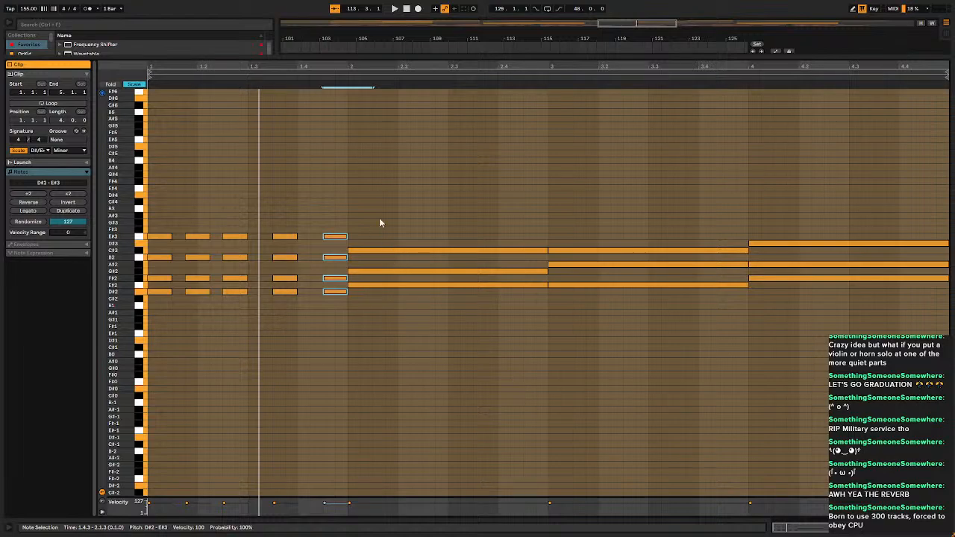
left_click_drag(384, 186, 370, 299)
key("Delete")
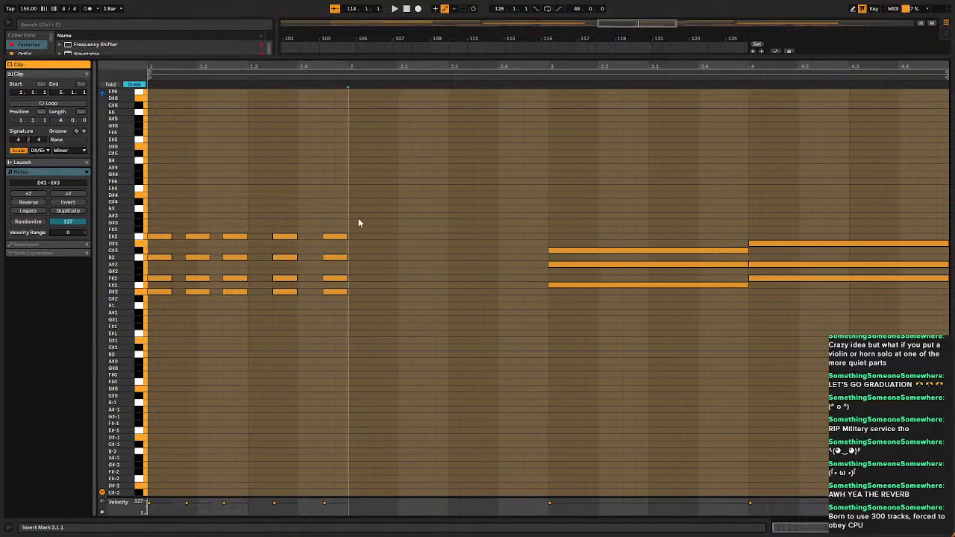
key("ctrl+z")
Delete the last two chord stabs in bar 1 and stretch the remaining three to double length.
left_click_drag(326, 203, 327, 322)
left_click(273, 328, "shift")
key("Delete")
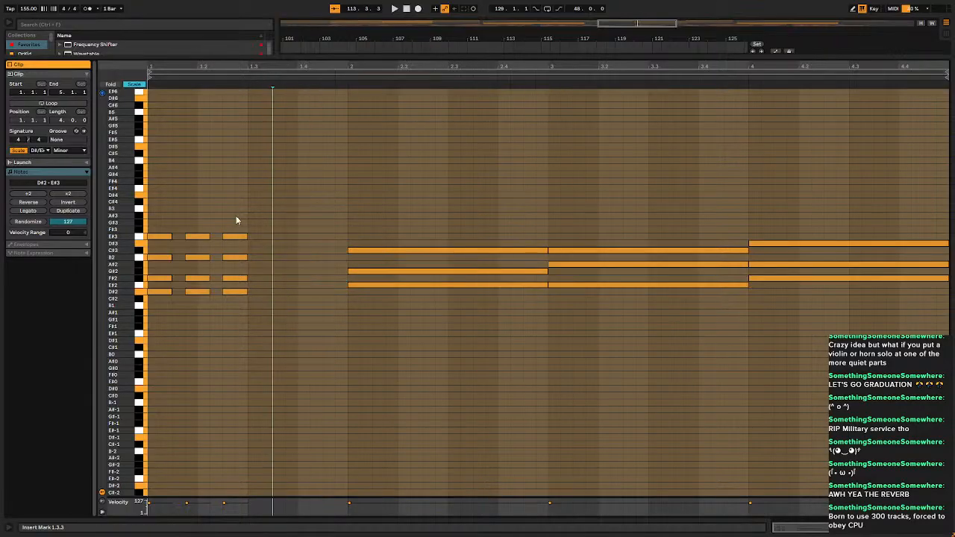
left_click_drag(249, 209, 151, 302)
left_click(68, 193)
key("space")
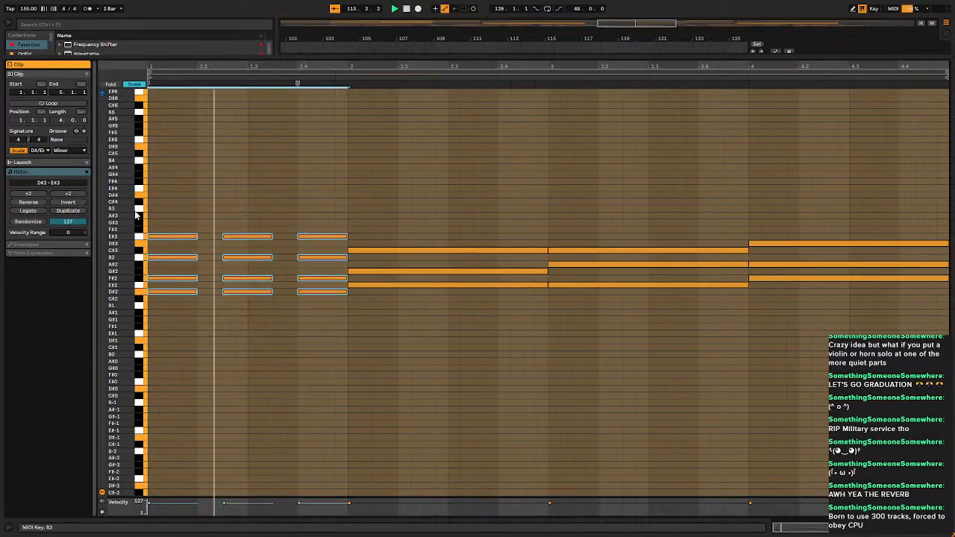
key("space")
Make the bar 2 chord a one-beat stab starting at 2.2 and duplicate it once at 2.3.3.
left_click_drag(493, 179, 463, 361)
left_click_drag(347, 290, 373, 286)
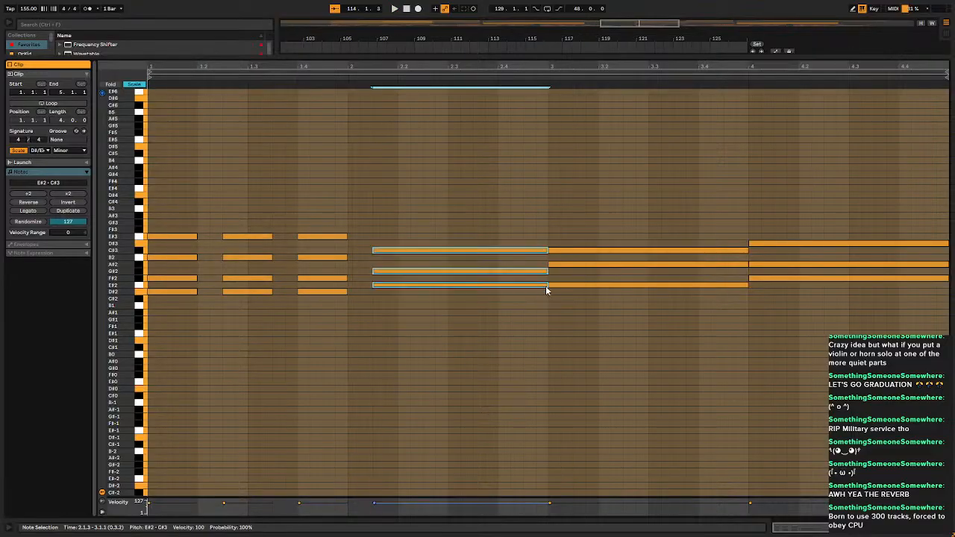
left_click_drag(547, 286, 398, 285)
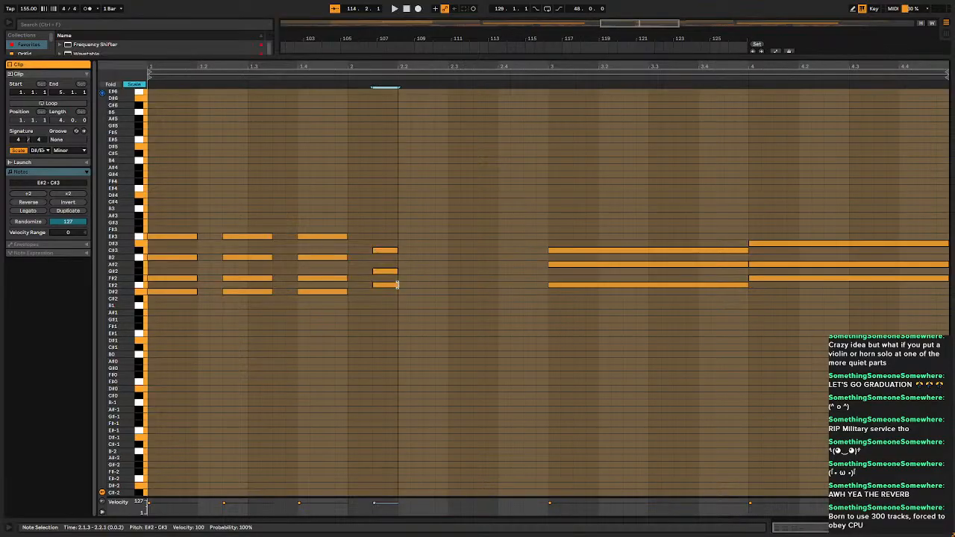
key("Right")
key("Right")
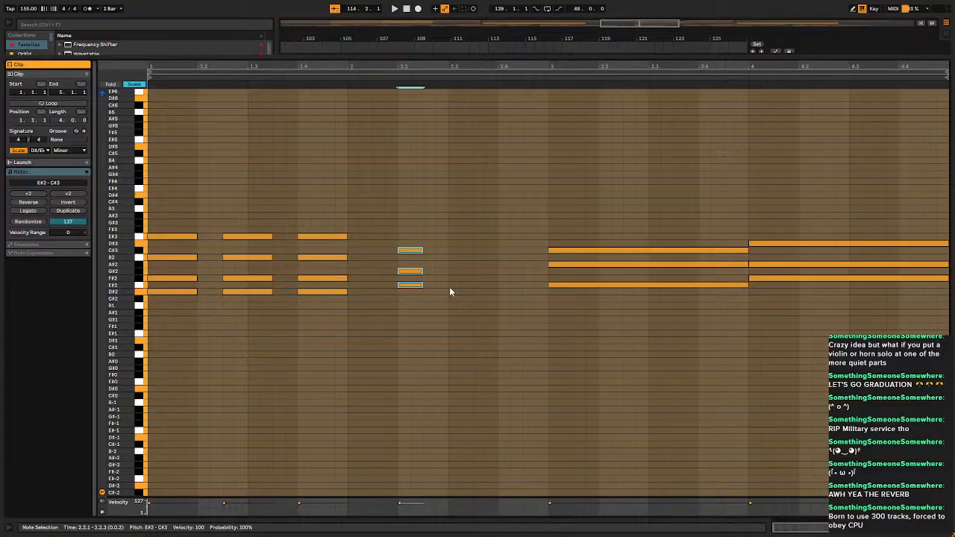
left_click_drag(422, 284, 448, 284)
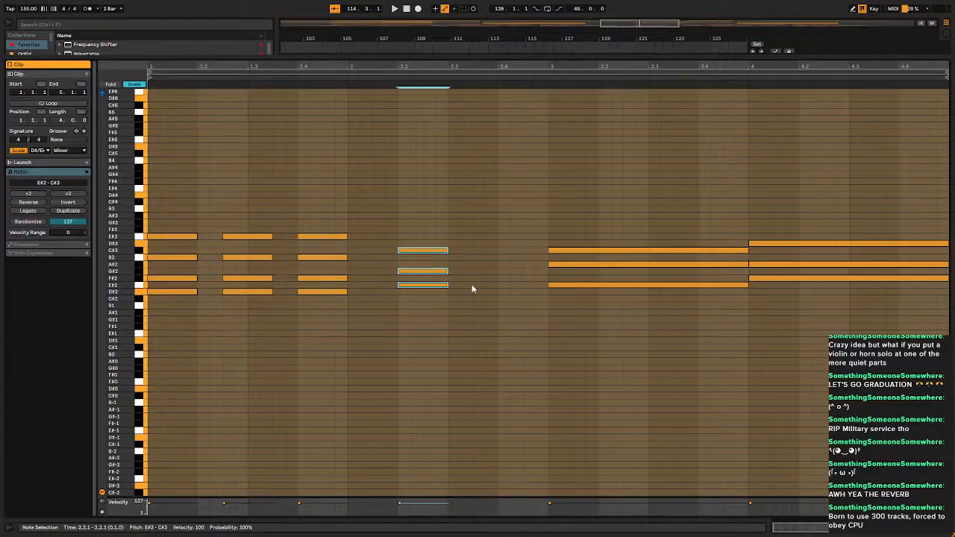
key("ctrl+d")
key("space")
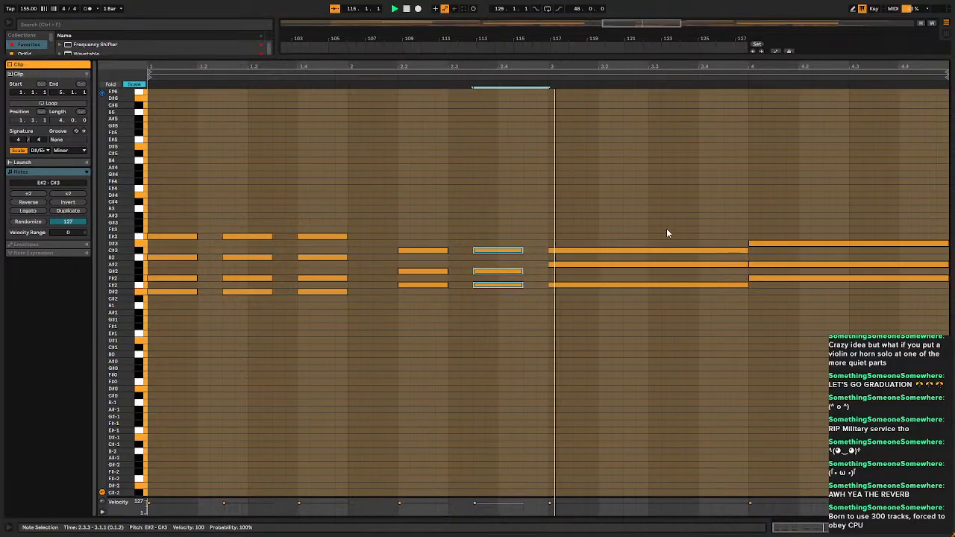
key("space")
Shorten the bar 3 chord to one beat and duplicate it twice to fill the bar with three evenly spaced stabs.
left_click_drag(662, 190, 665, 313)
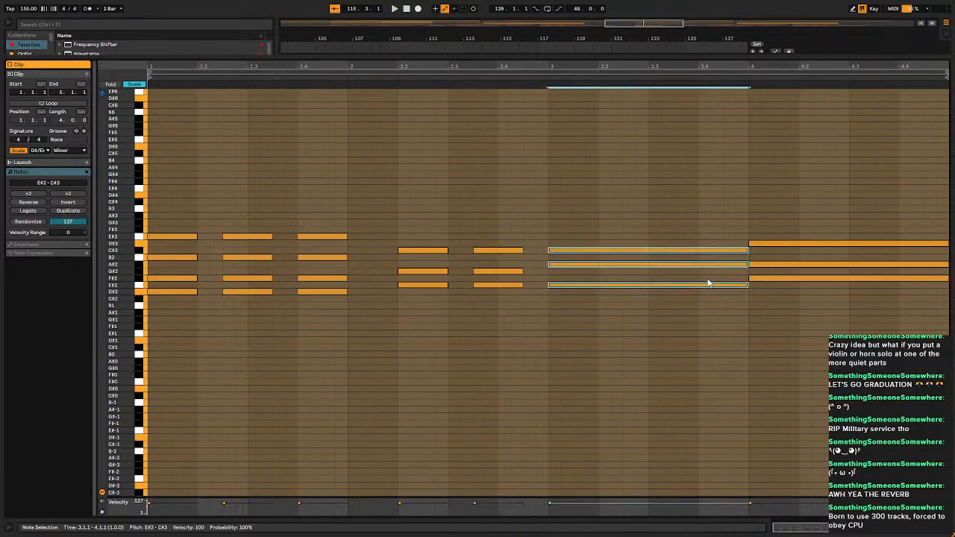
left_click_drag(741, 285, 609, 289)
left_click_drag(598, 288, 599, 288)
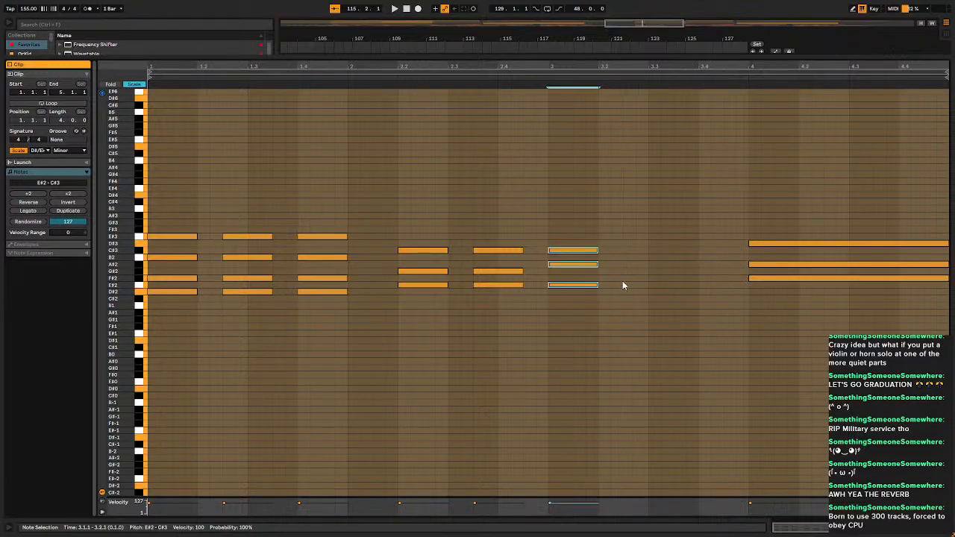
key("ctrl+d")
key("ctrl+d")
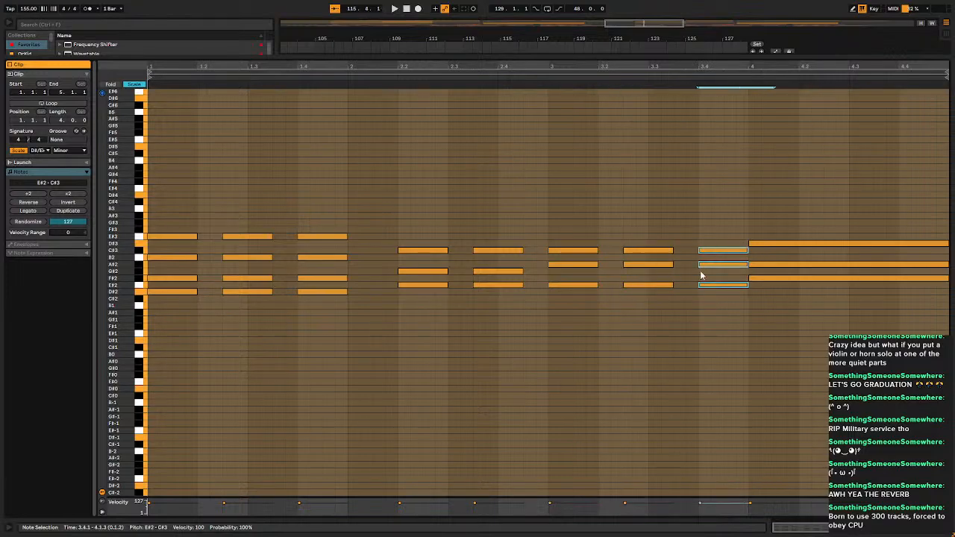
Make the bar 4 chord a one-beat stab starting at 4.2 and duplicate it once at 4.3.3.
left_click_drag(777, 210, 826, 368)
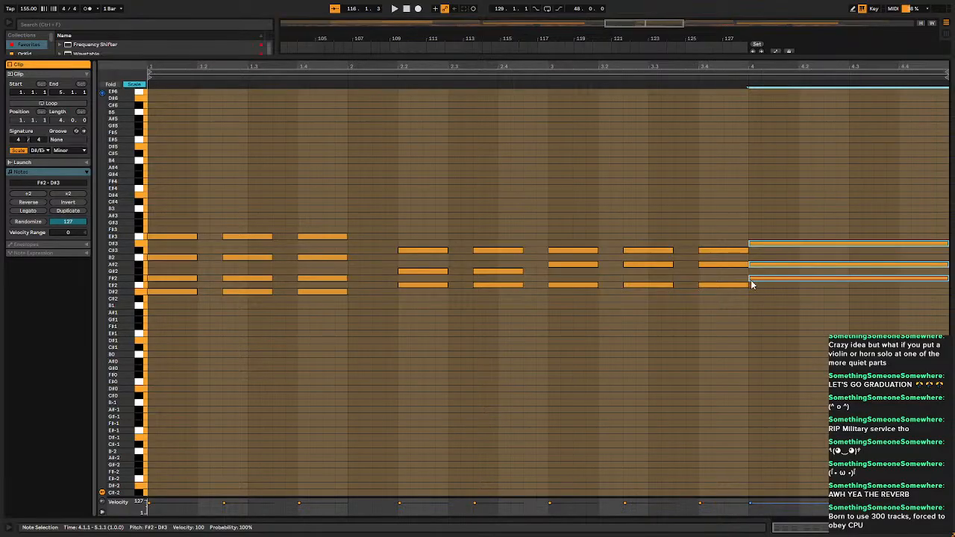
left_click_drag(751, 285, 800, 285)
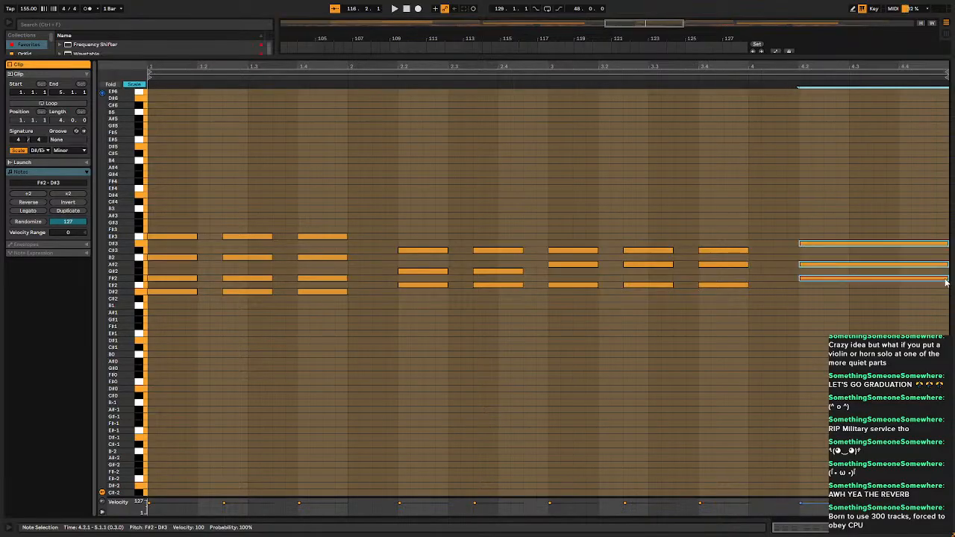
left_click_drag(946, 278, 850, 279)
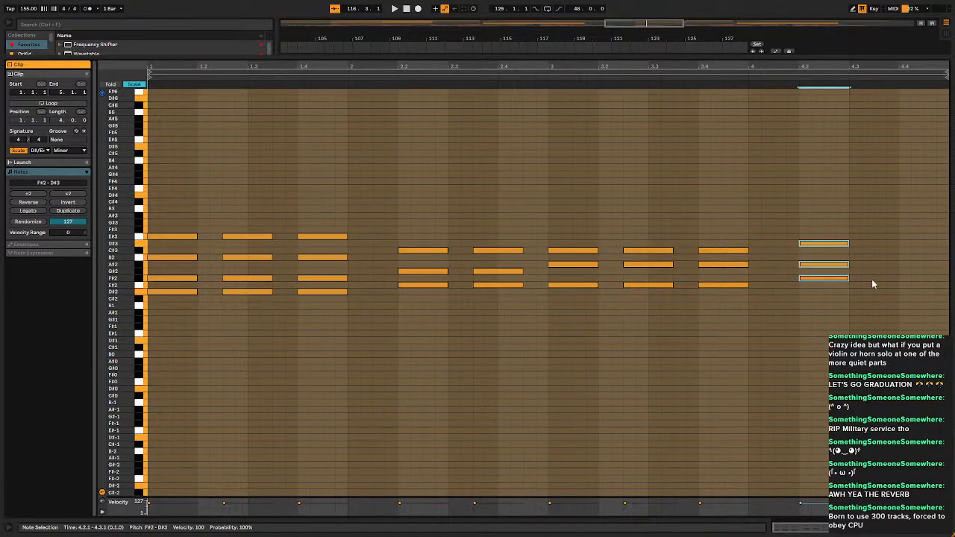
key("ctrl+d")
key("space")
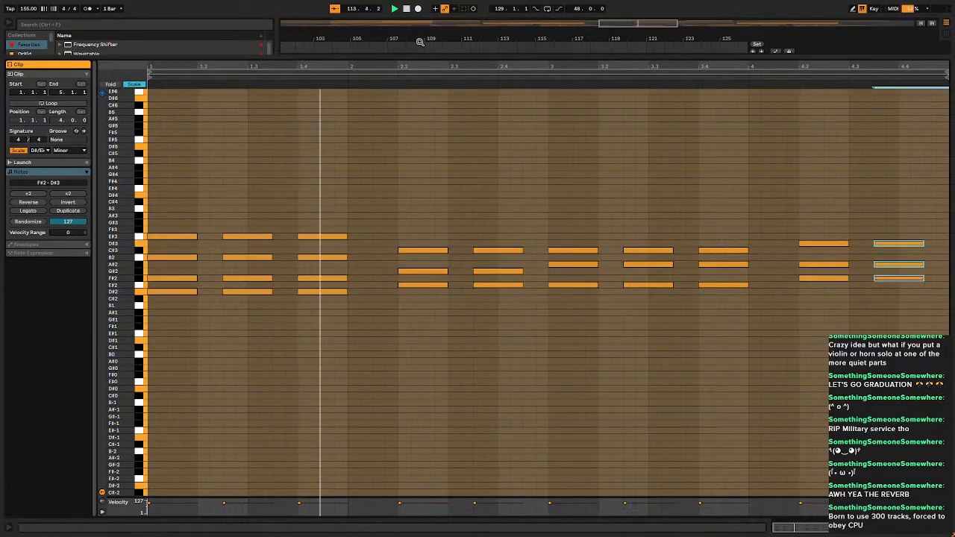
Repeat the four-bar chord clip on track 20 Vital up to bar 129 in the arrangement and unsolo the track.
key("ctrl+alt+l")
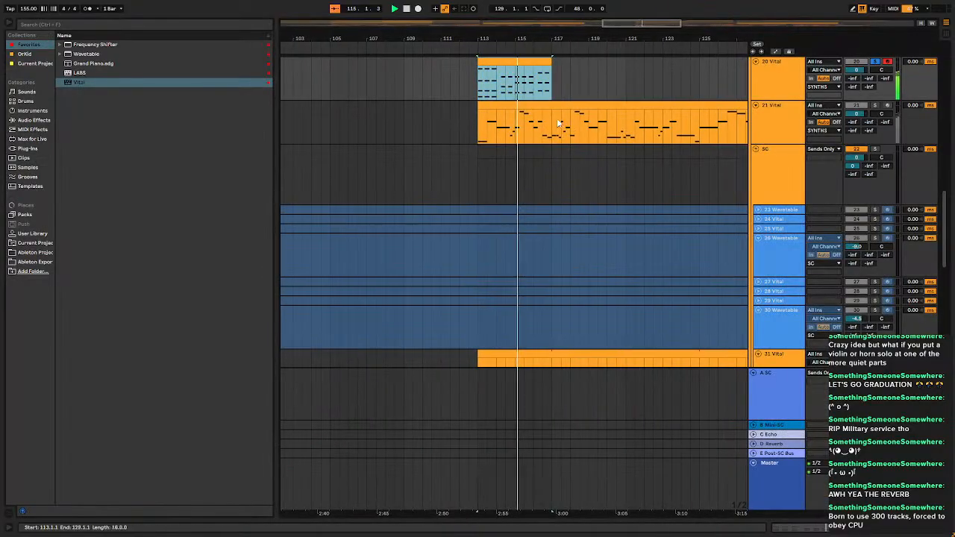
scroll(558, 123, "up", 3)
scroll(572, 124, "right", 3)
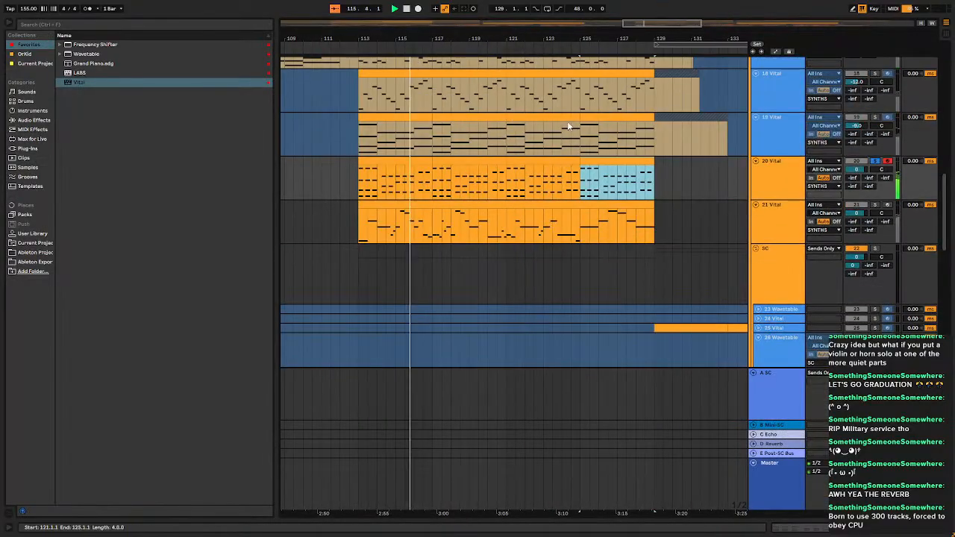
left_click(875, 163)
key("space")
key("space")
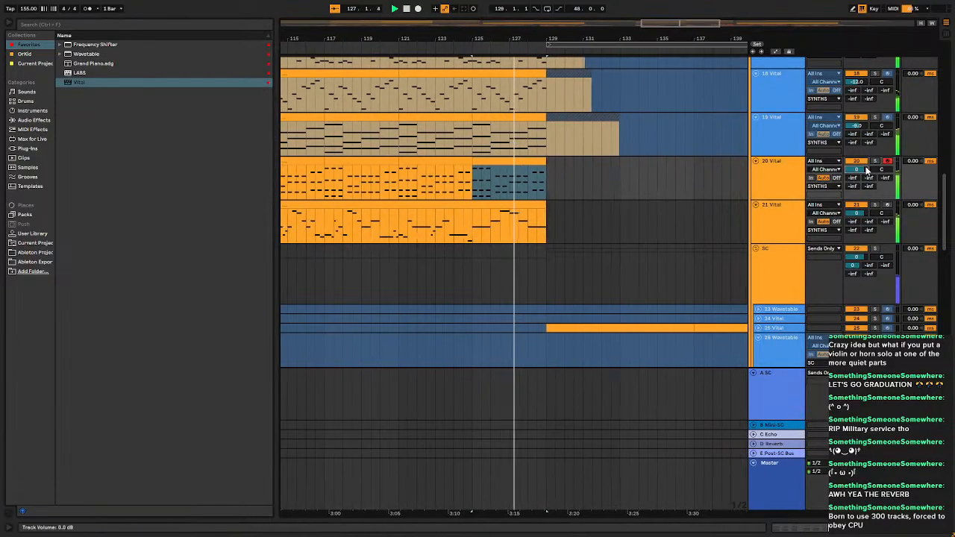
Try track 20's volume at -3 dB and at -6 dB during playback.
scroll(866, 170, "down", 3)
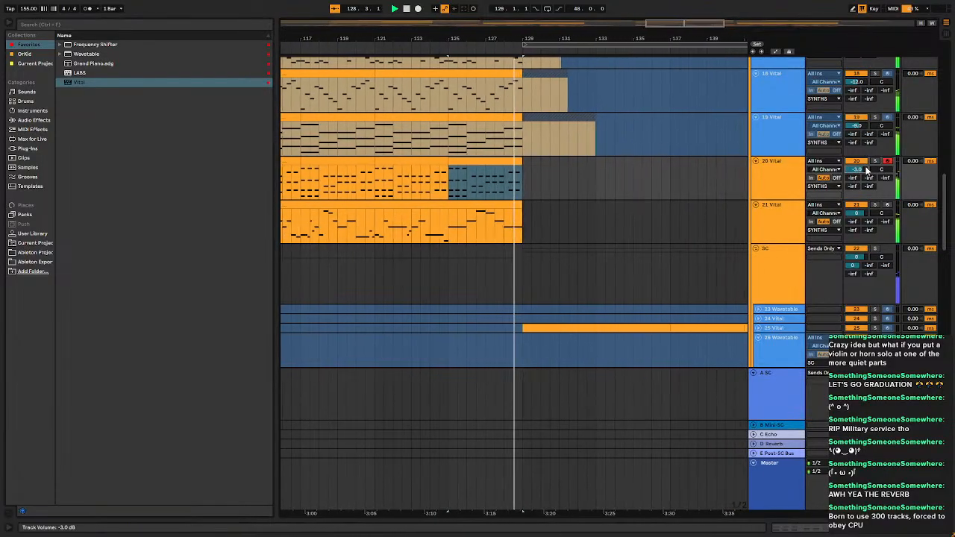
scroll(515, 247, "up", 2)
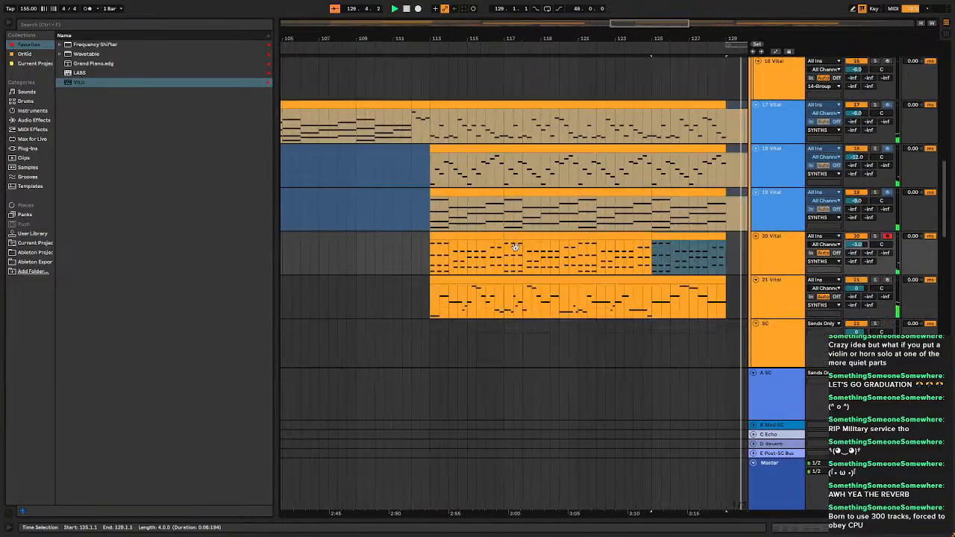
scroll(515, 247, "down", 1)
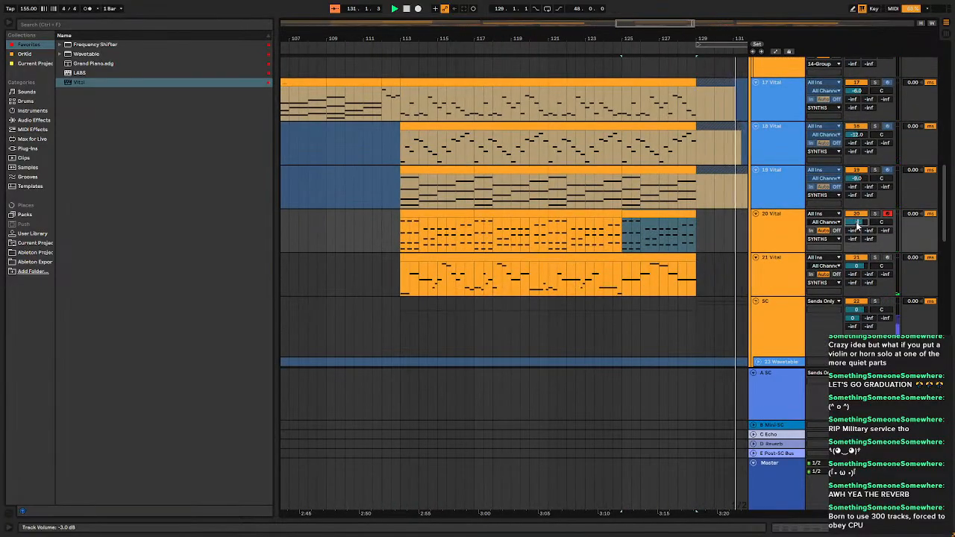
type("-6")
key("Return")
key("space")
key("space")
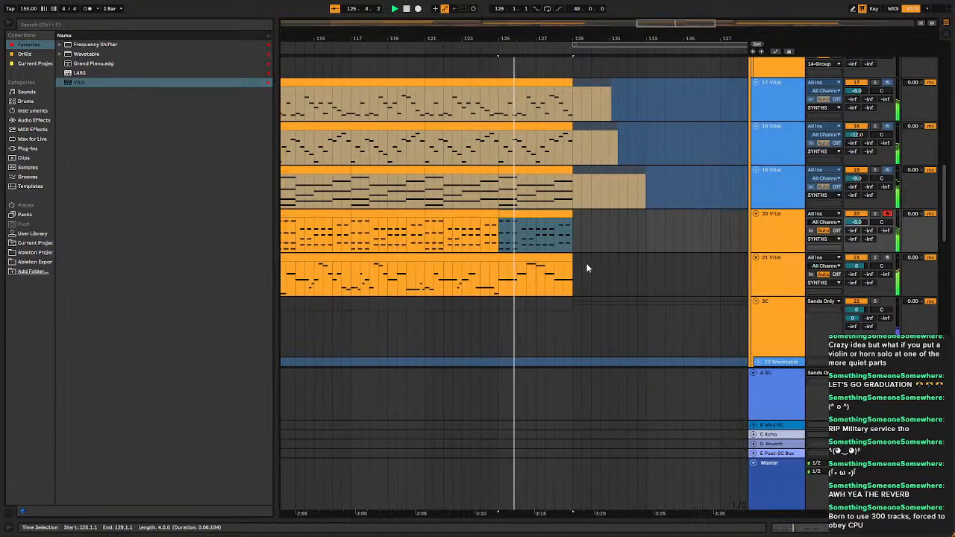
Play the section from bar 113 and set track 20's volume to -4.5 dB.
scroll(451, 249, "left", 3)
left_click(410, 250)
key("space")
key("space")
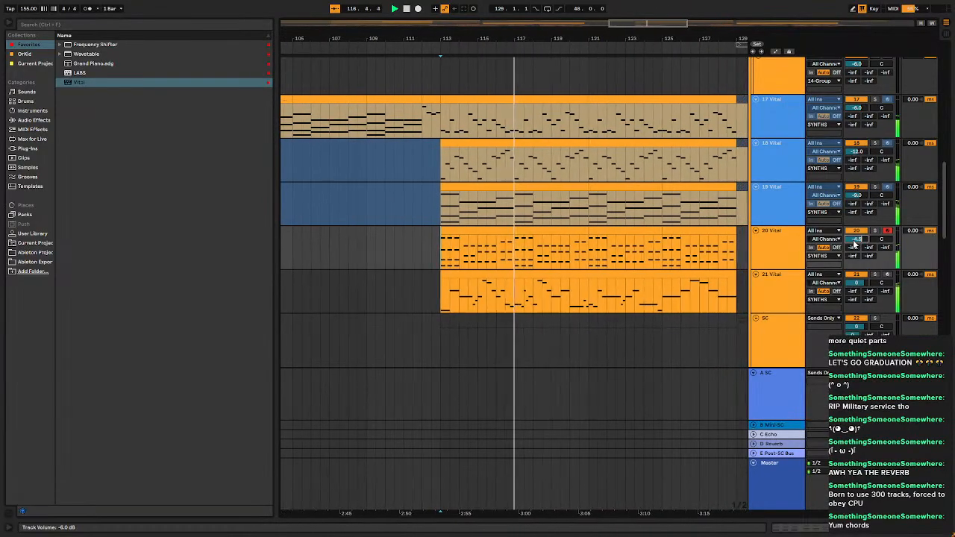
key("Return")
Change band 1 of the EQ Eight on track 20 to a low-cut filter.
double_click(772, 249)
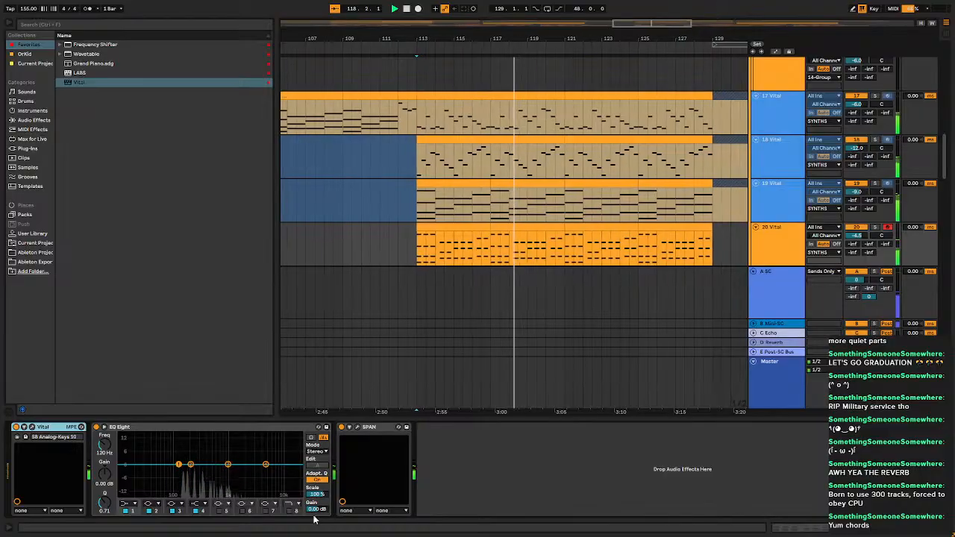
left_click(125, 504)
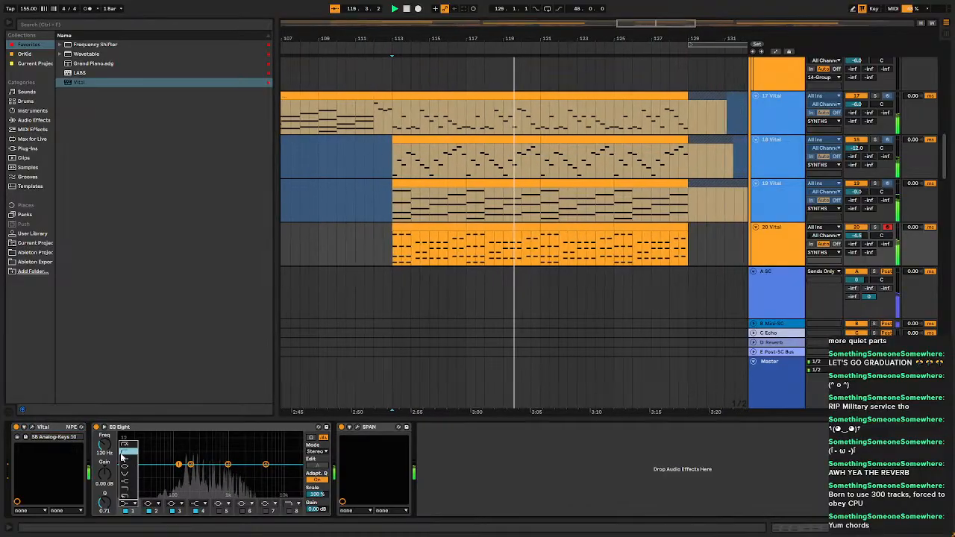
left_click(120, 452)
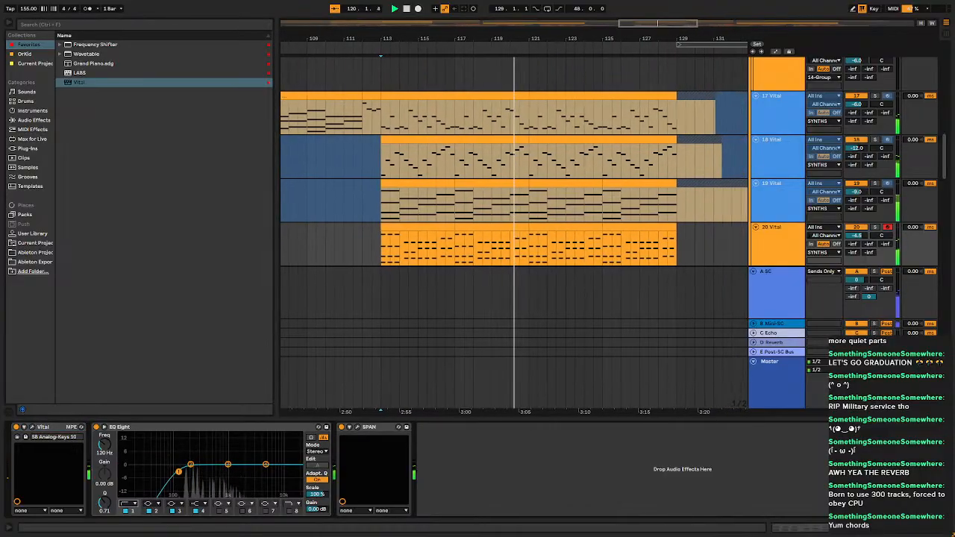
Add a Pitch MIDI effect set to +12 st before Vital on track 20 and audition the track in solo.
left_click(32, 129)
left_click_drag(79, 132, 26, 477)
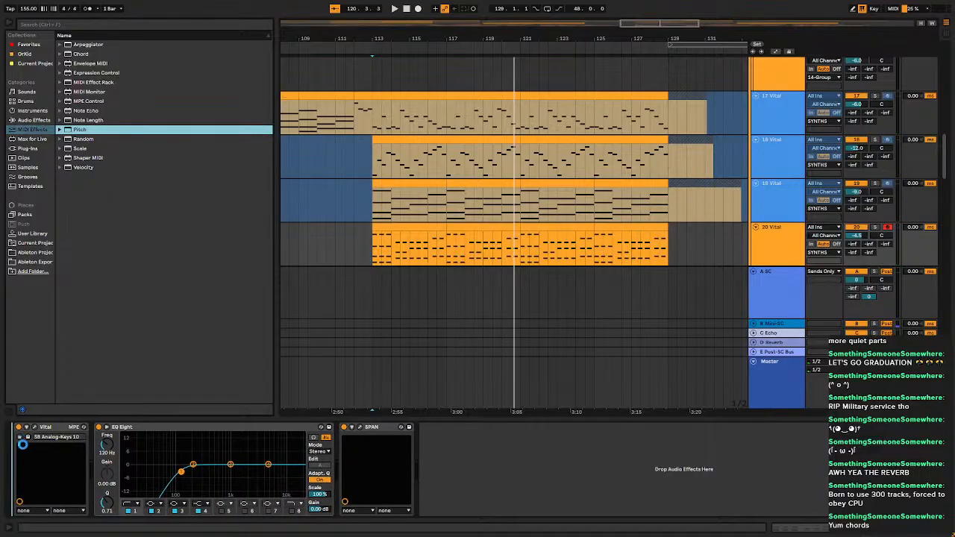
left_click_drag(22, 444, 29, 448)
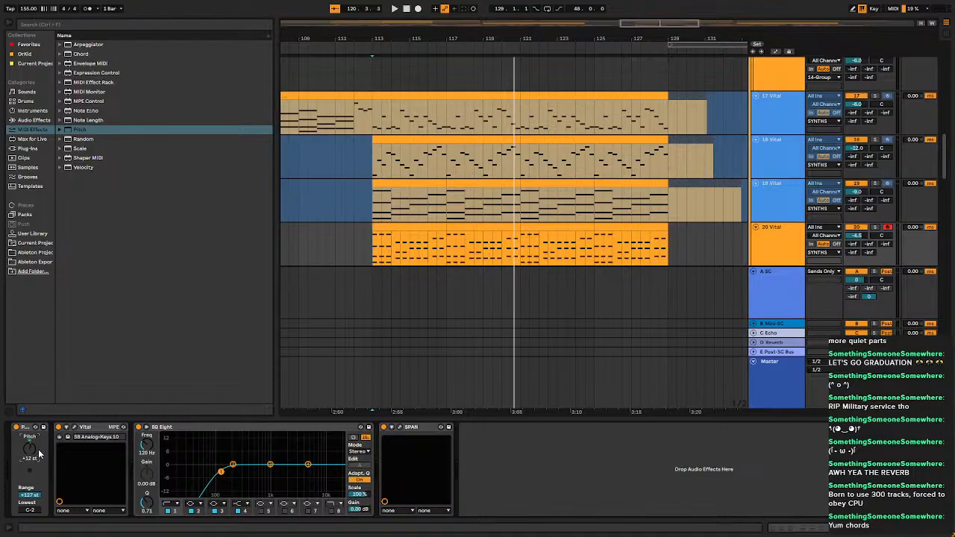
key("space")
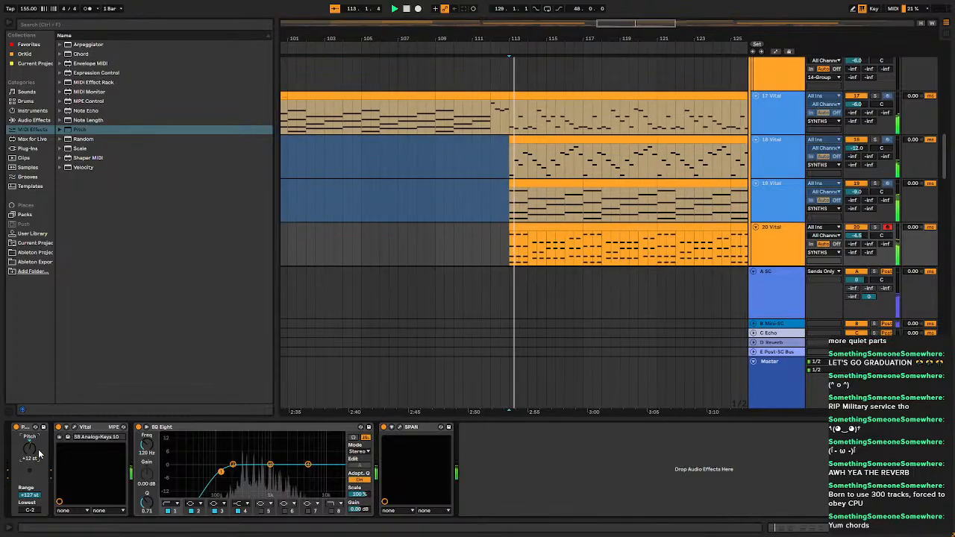
left_click(876, 227)
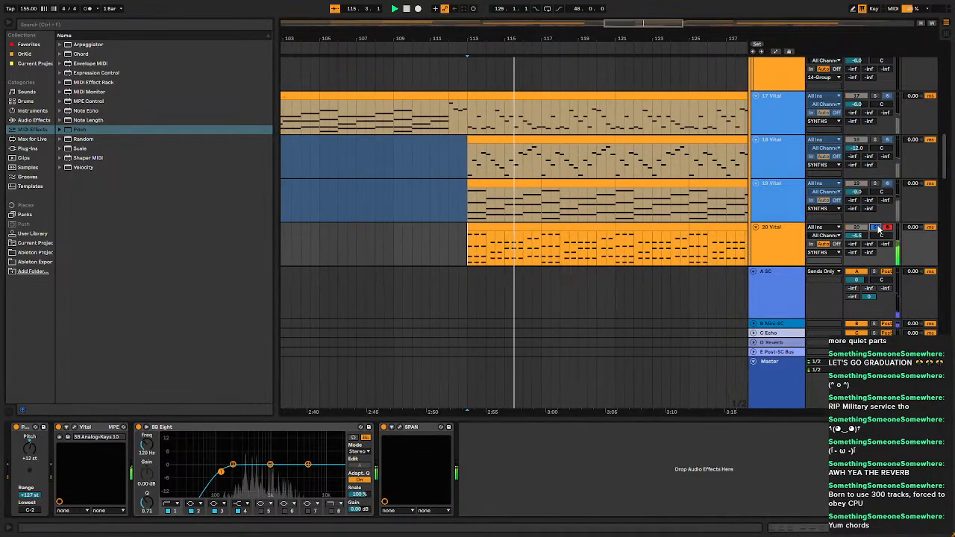
left_click(876, 227)
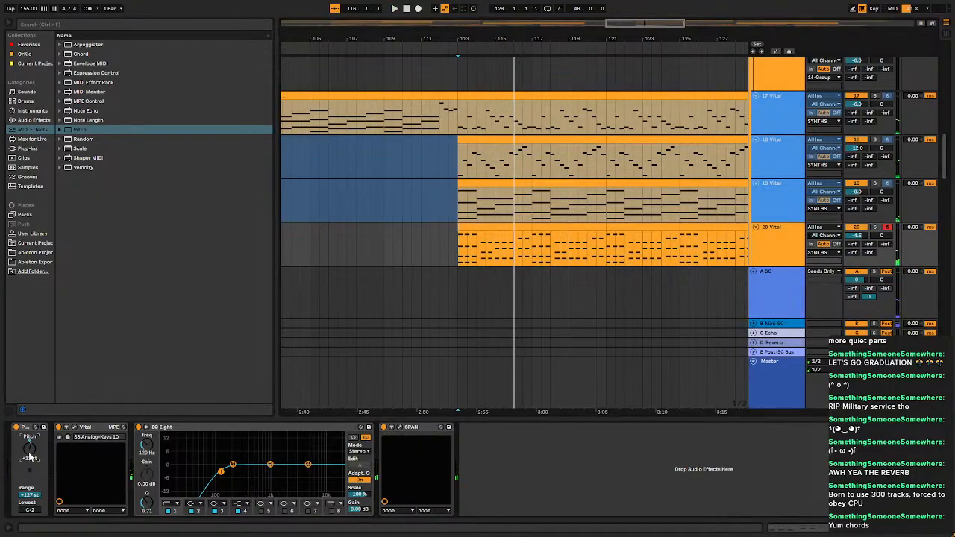
left_click(772, 206)
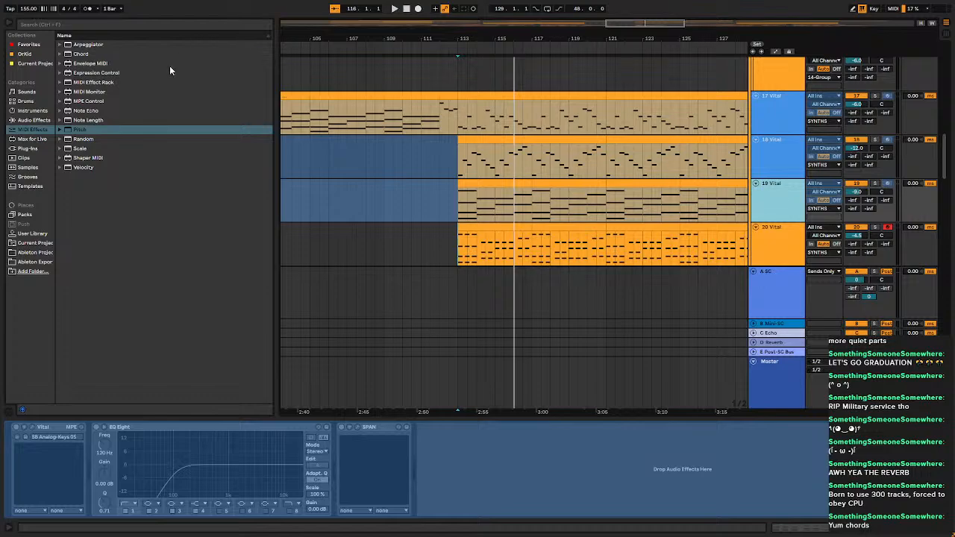
key("ctrl+g")
left_click(92, 130)
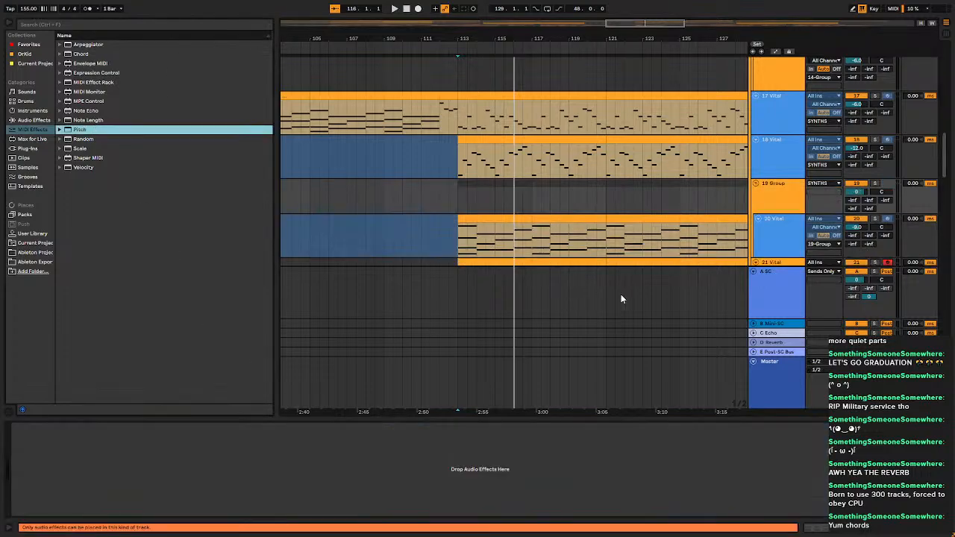
left_click(771, 232)
left_click(792, 186)
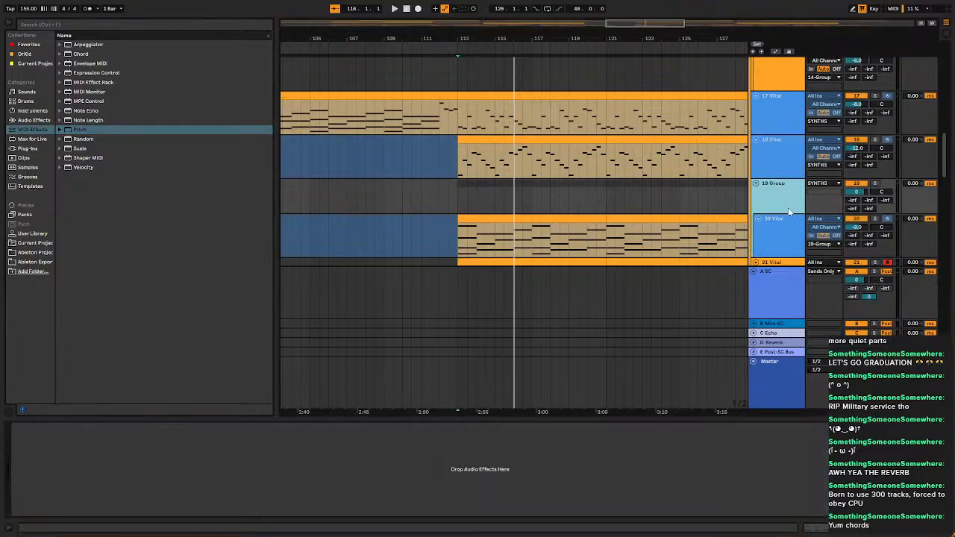
key("ctrl+shift+g")
left_click_drag(777, 230, 777, 230)
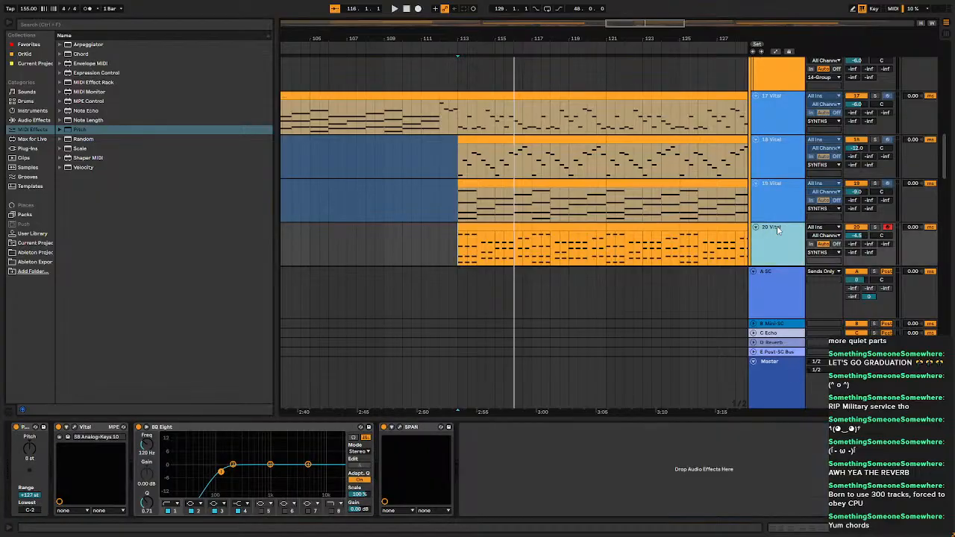
Insert an audio track below frozen track 19 Vital and copy its frozen clip from bars 113–129 onto it.
left_click(783, 209)
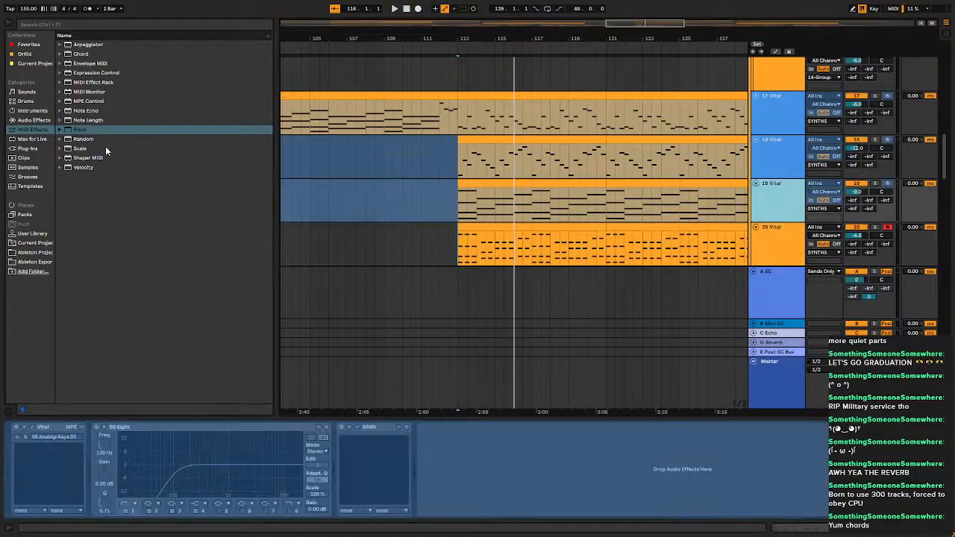
left_click(458, 186)
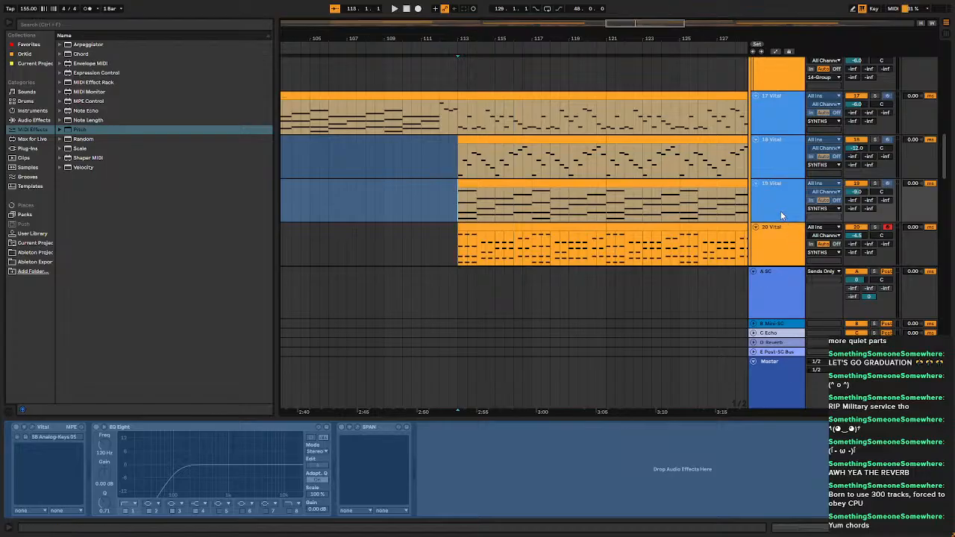
right_click(782, 216)
left_click(769, 209)
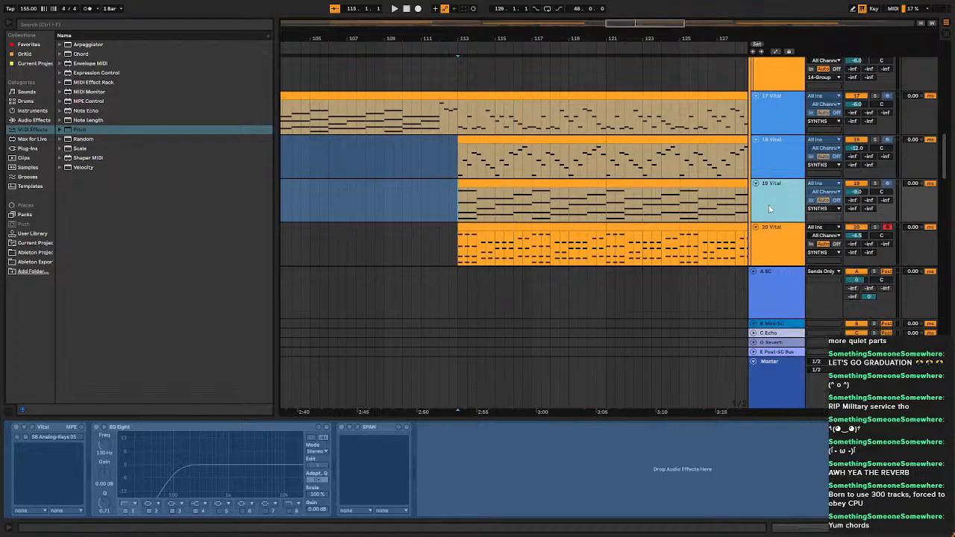
key("ctrl+t")
left_click_drag(719, 194, 646, 192)
scroll(642, 192, "down", 5)
left_click(630, 192)
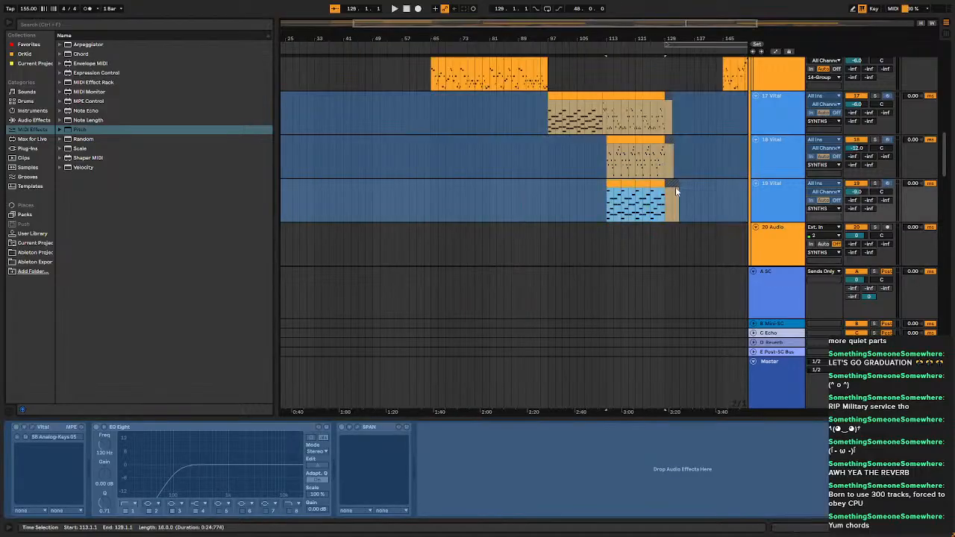
left_click_drag(619, 185, 620, 231)
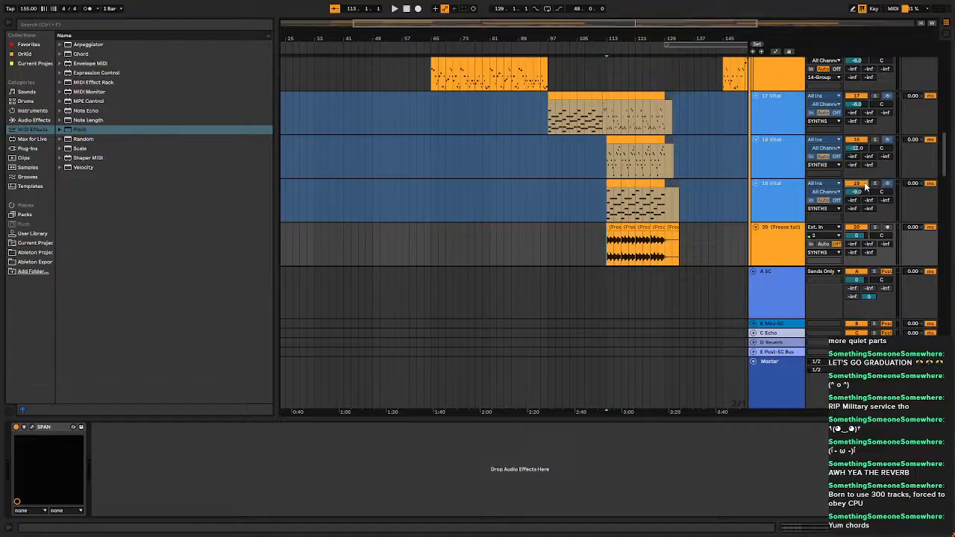
Collapse and deactivate track 19, then set the new audio track 20 to -9 dB and audition it in solo.
left_click(755, 185)
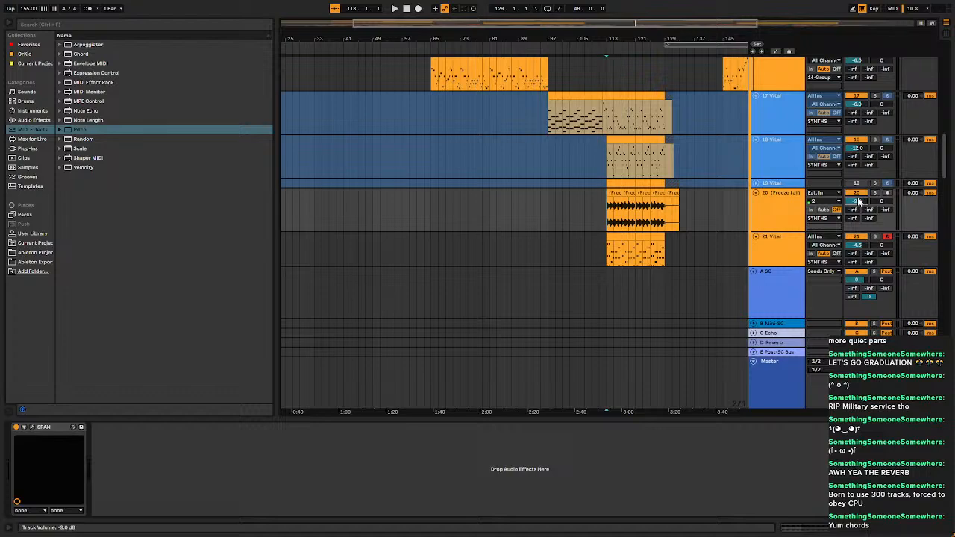
left_click(876, 193)
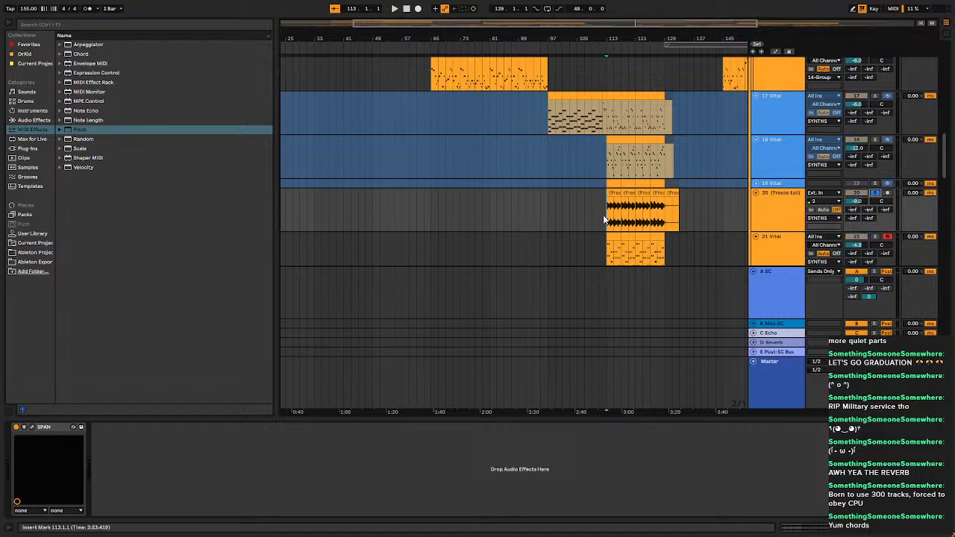
key("space")
scroll(548, 222, "up", 5)
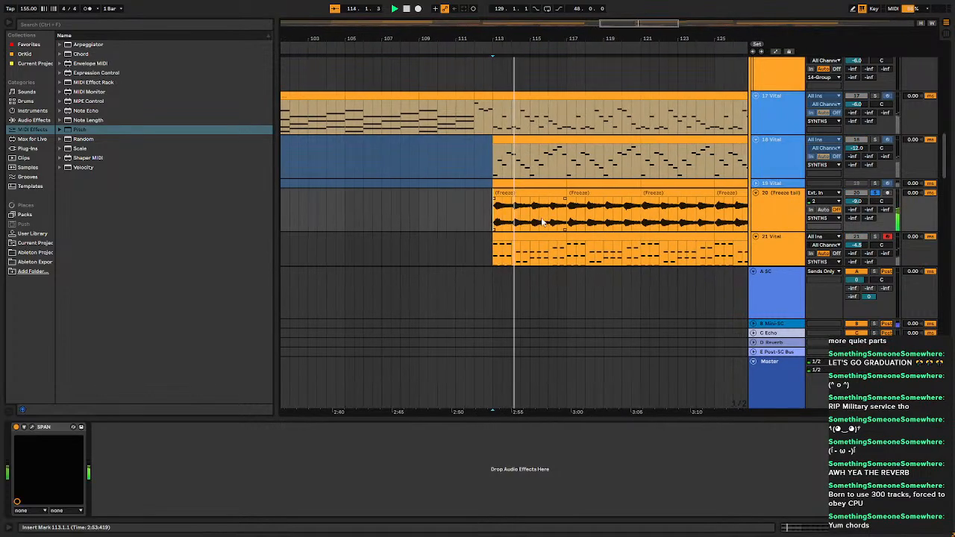
Set all five freeze clips on track 20 to Complex warp mode, transpose them +12 semitones and play them with the full mix.
left_click(543, 222)
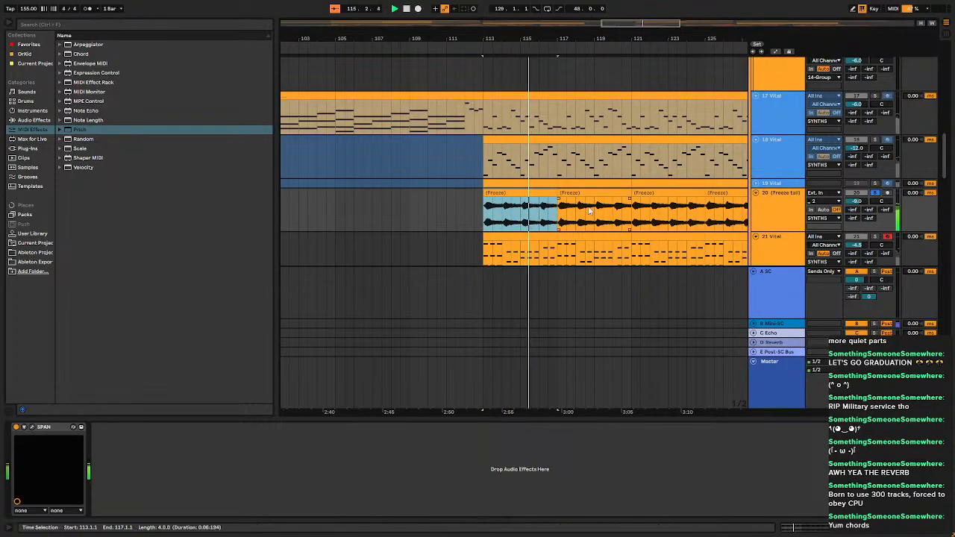
scroll(590, 211, "down", 5)
scroll(625, 214, "up", 5)
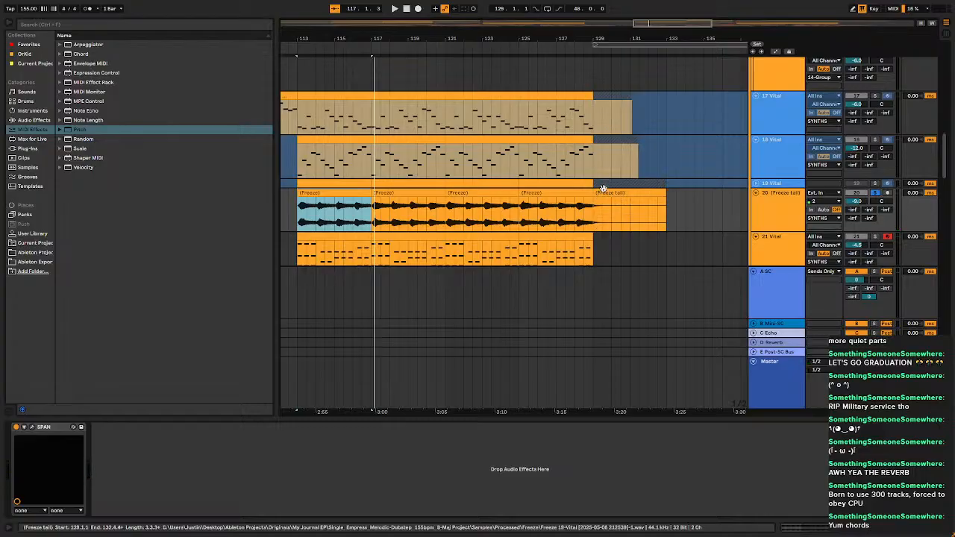
left_click(644, 191, "shift")
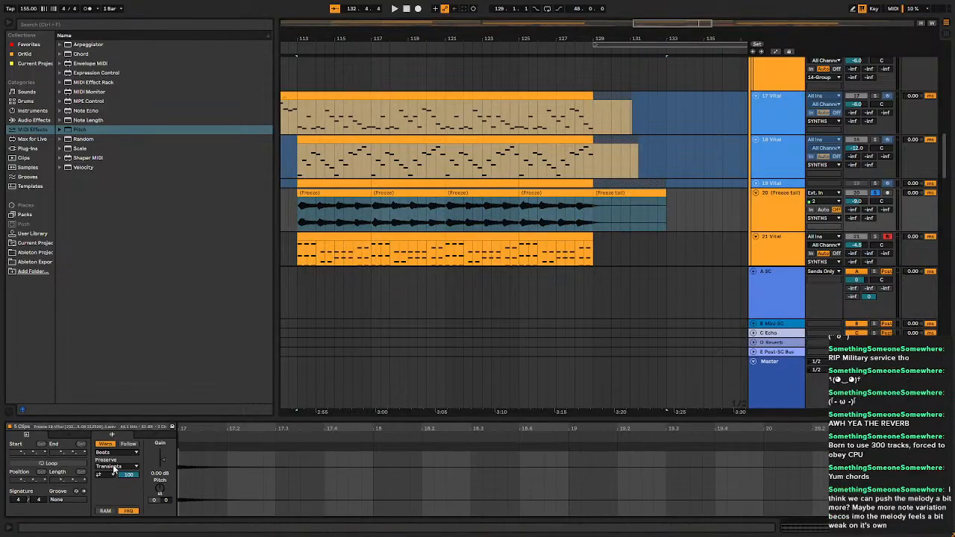
left_click(117, 453)
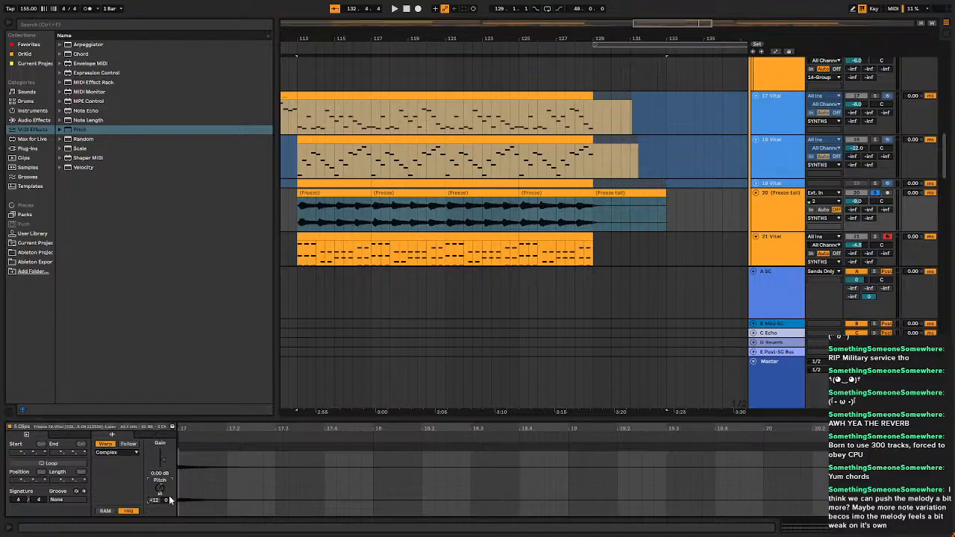
key("space")
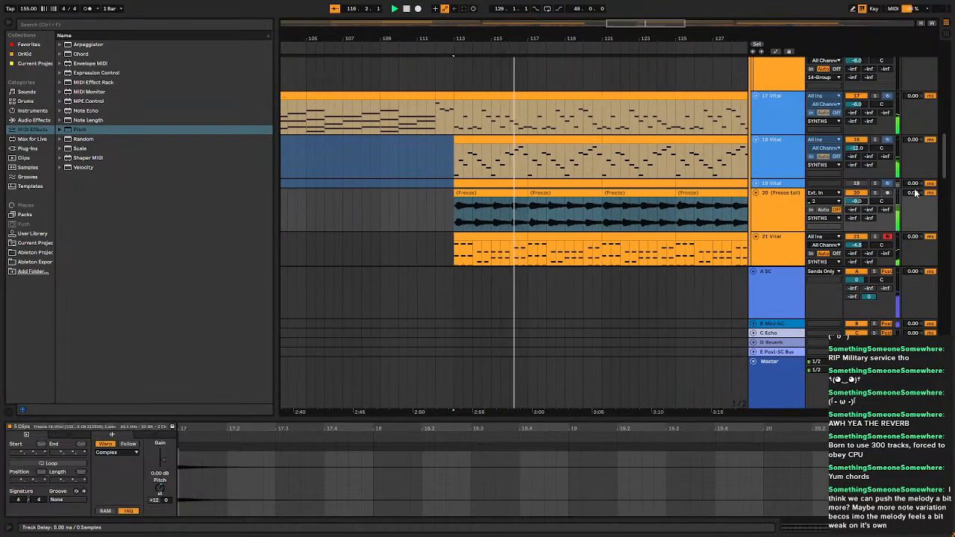
Set track 20's track delay to -15 ms and audition the timing against the other synths.
left_click_drag(915, 193, 915, 198)
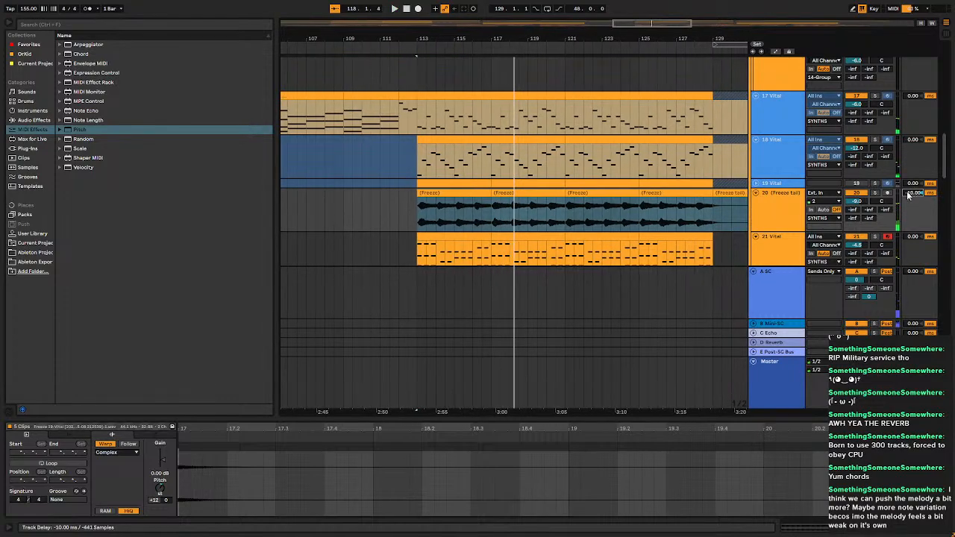
type("-15")
key("Return")
key("space")
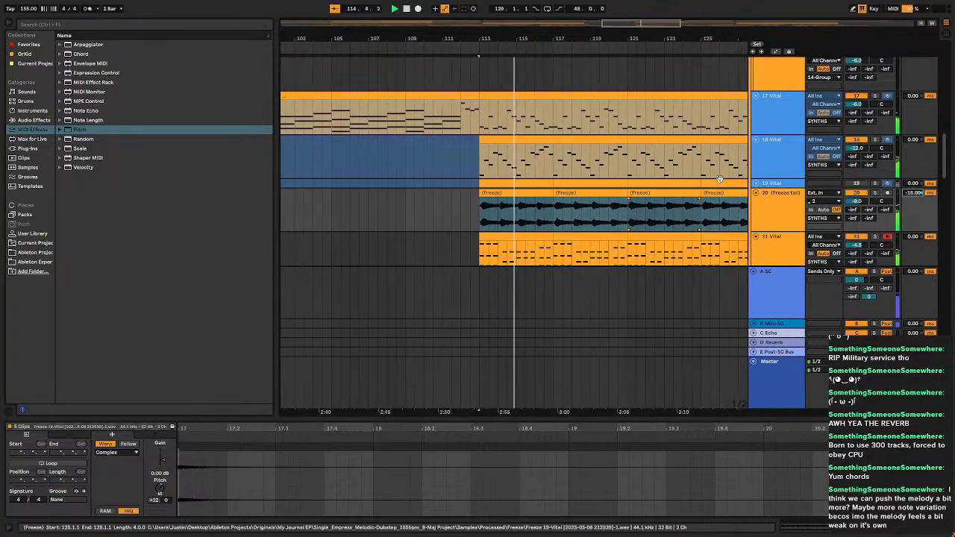
scroll(555, 207, "down", 5)
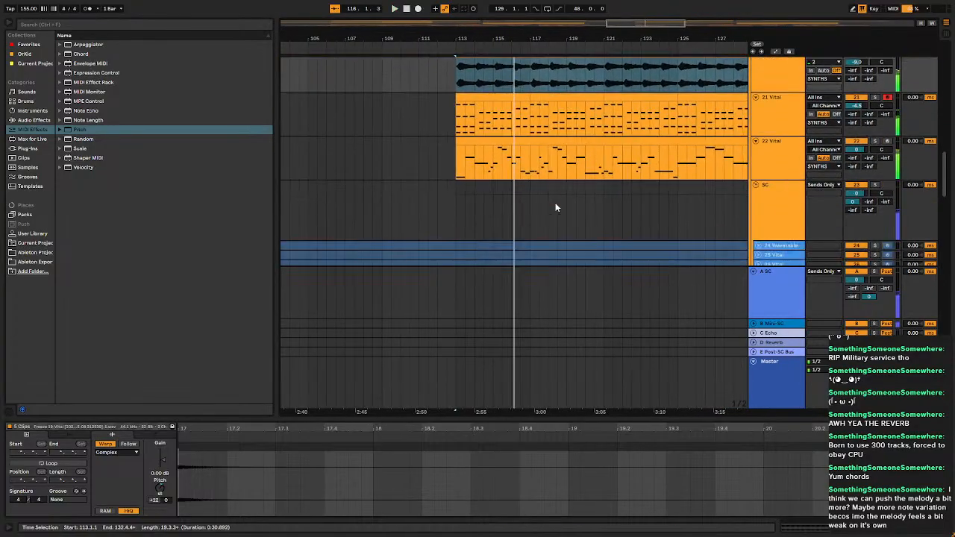
key("space")
Solo the lead on track 22 Vital and show its device chain.
left_click(467, 171)
left_click(456, 167)
double_click(781, 153)
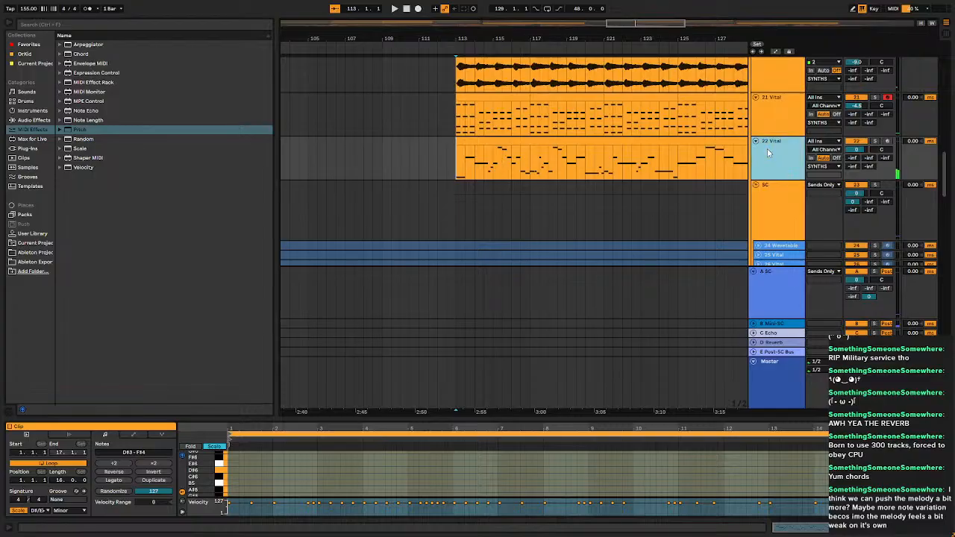
left_click(875, 142)
left_click(777, 169)
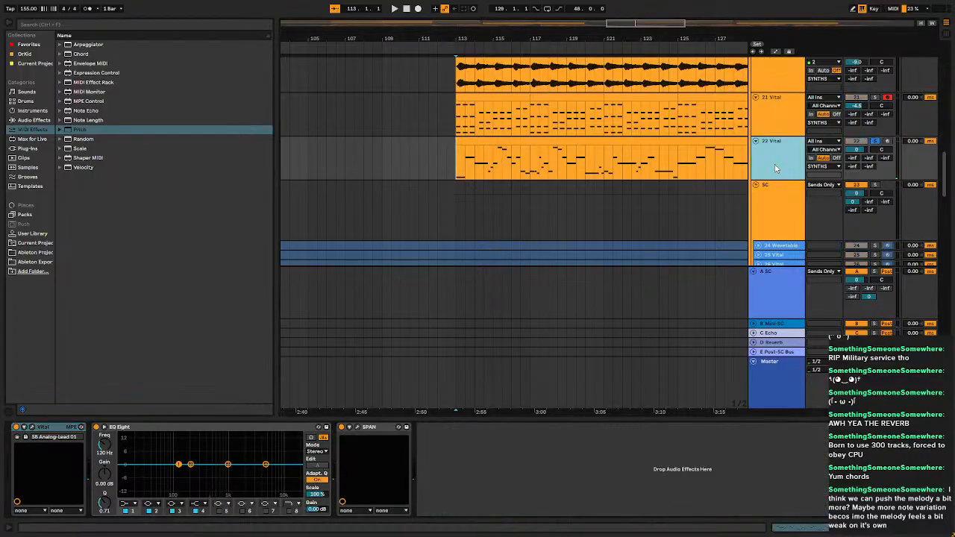
Move the freeze-clip audio track 20 and the stab track 21 Vital together to just below the SC track.
scroll(728, 156, "up", 3)
scroll(734, 157, "down", 3)
left_click(764, 130)
scroll(766, 129, "up", 2)
left_click(776, 130)
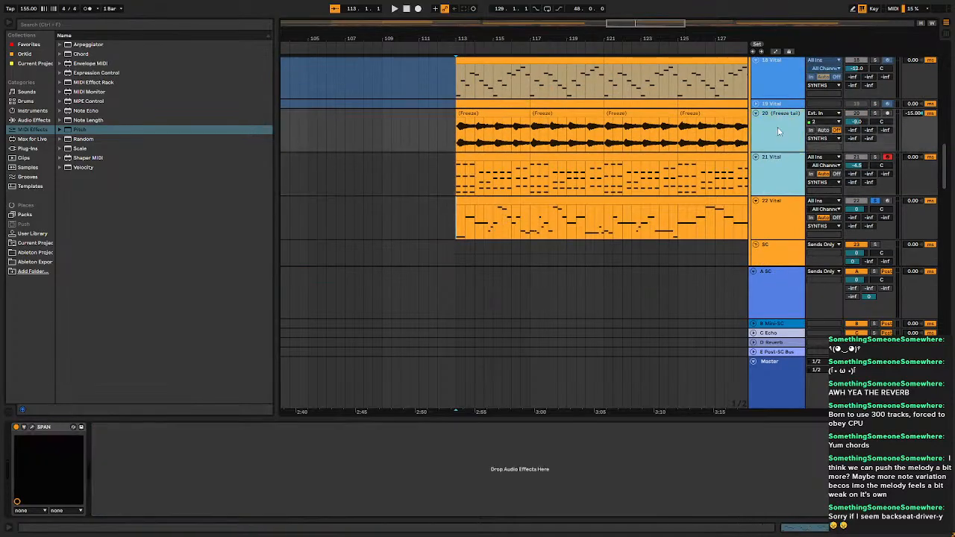
scroll(778, 127, "down", 3)
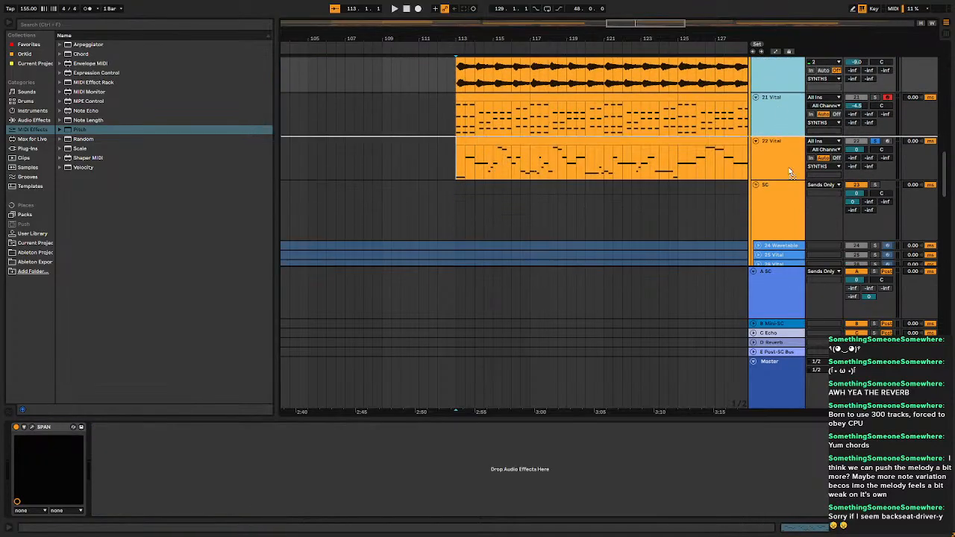
left_click_drag(781, 240, 780, 237)
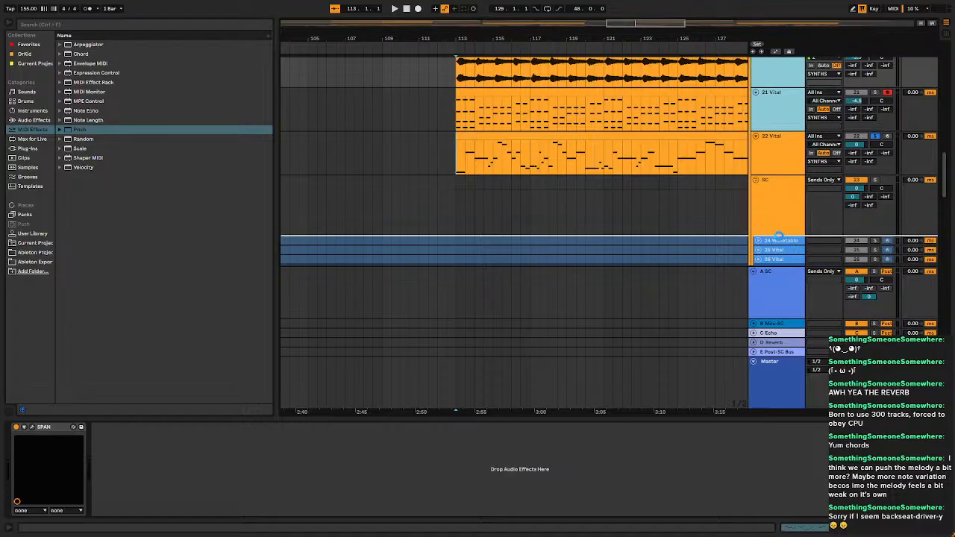
scroll(600, 195, "up", 3)
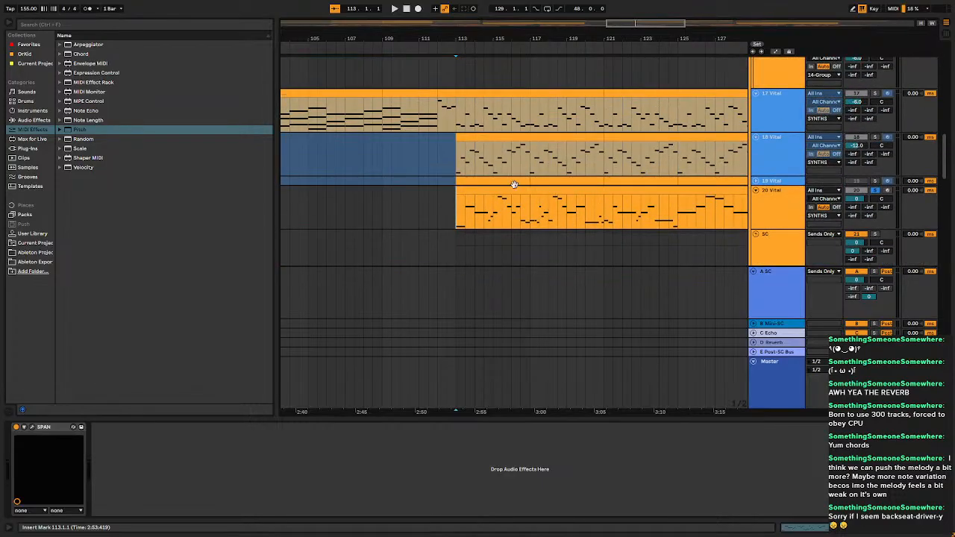
Play the soloed lead on track 20 Vital from bar 113 and make EQ Eight band 1 a low cut at 367 Hz.
left_click(456, 208)
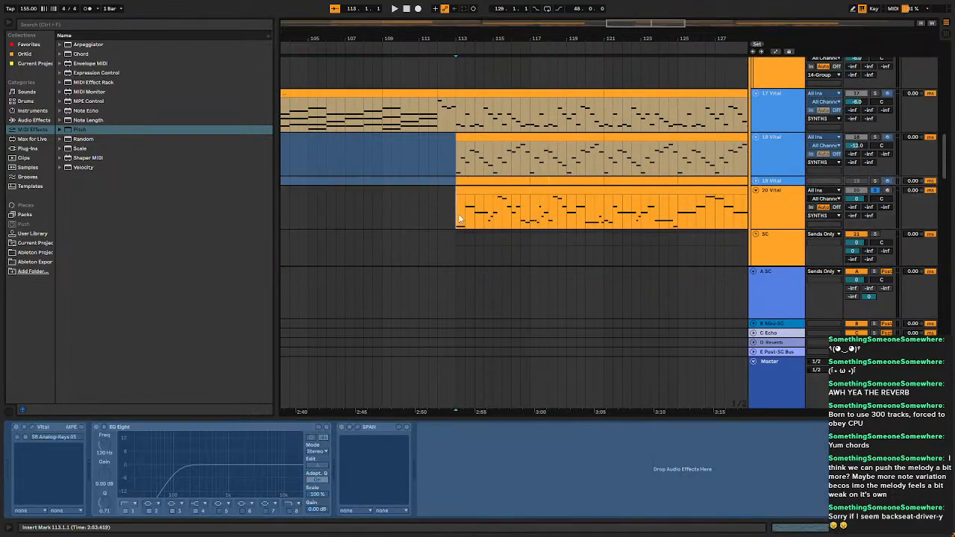
left_click(796, 200)
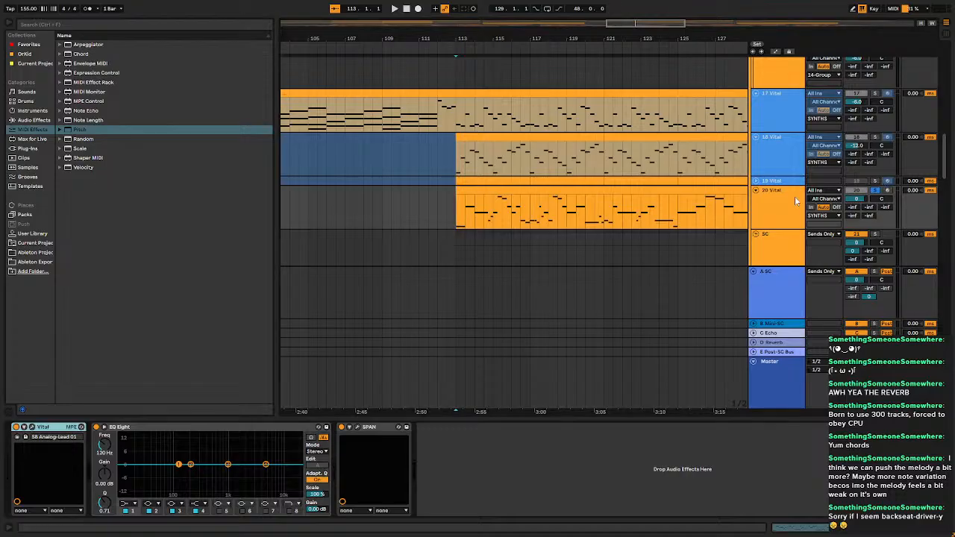
left_click(490, 188)
key("space")
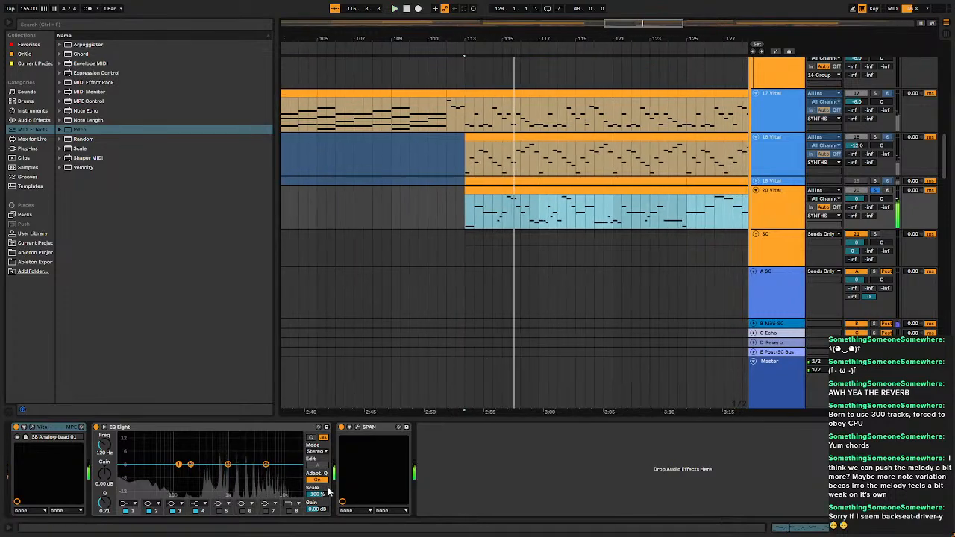
left_click(133, 507)
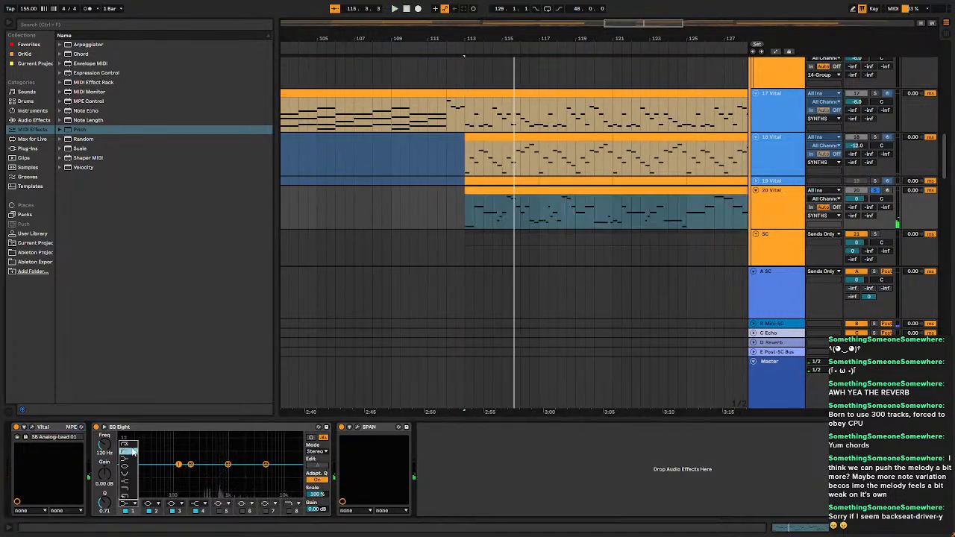
left_click(130, 451)
key("space")
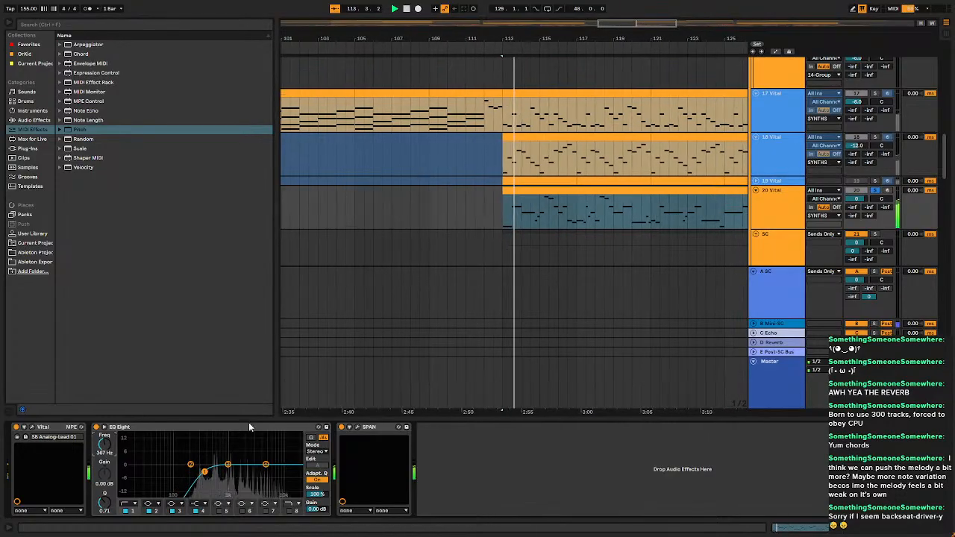
Open the lead clip on track 20 in an enlarged note editor and listen through its melody.
double_click(586, 190)
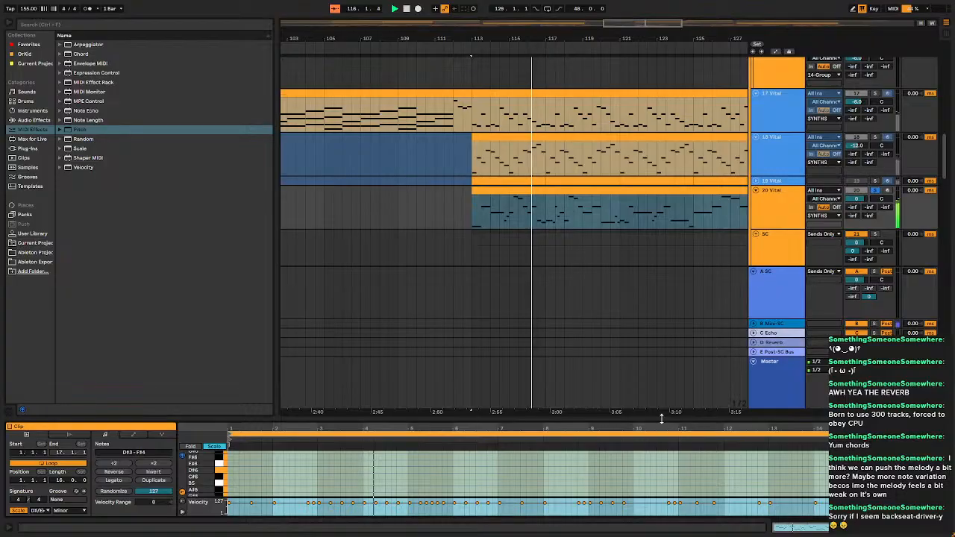
left_click_drag(621, 420, 584, 90)
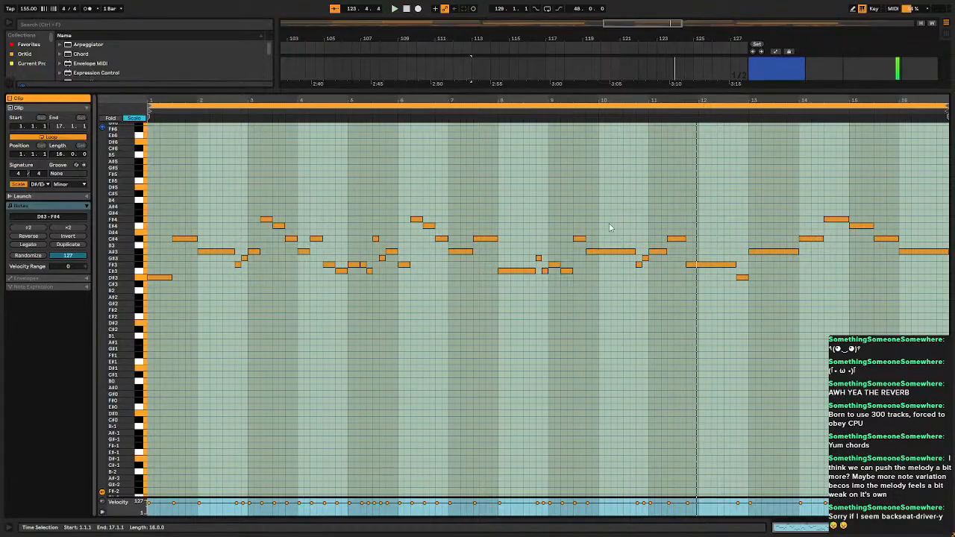
key("space")
Raise the long A#3 note starting at 9.4 in the lead clip to F#4 and audition the phrase from bar 9.
left_click(608, 251)
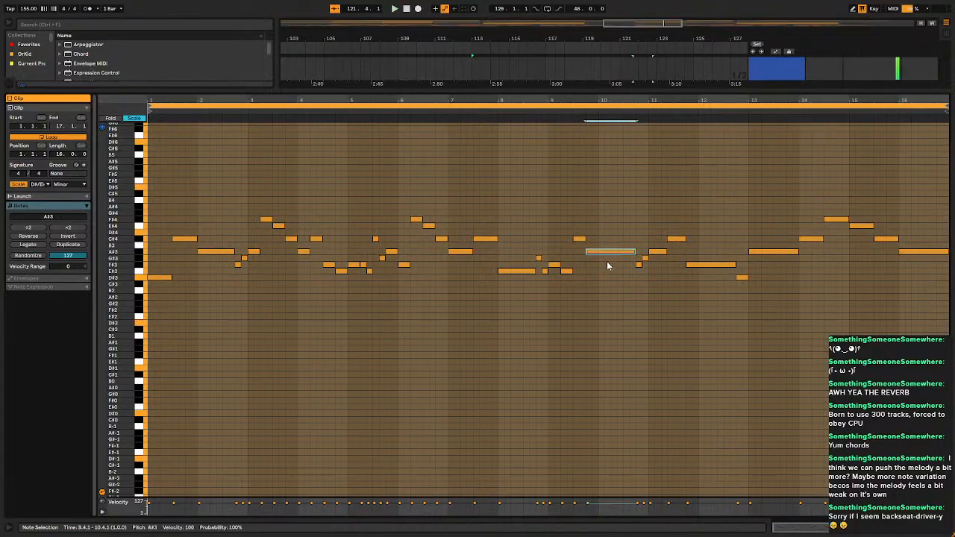
key("Up")
key("Up")
key("Up")
key("Up")
key("Up")
left_click(548, 244)
key("space")
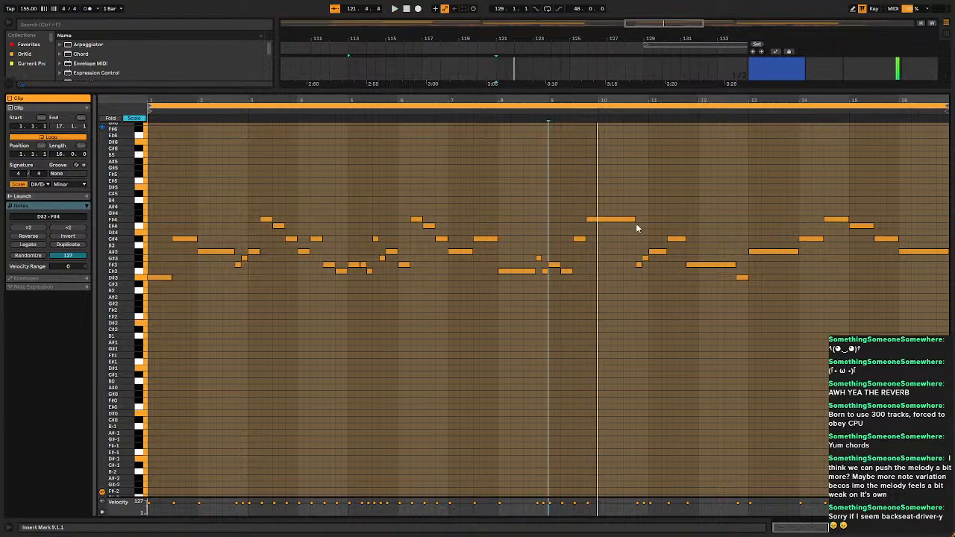
Shorten the F#4 at 9.4 to one beat and continue it with one-beat E#4, C#4 and A#3 notes through bar 10.
left_click_drag(636, 220, 598, 225)
key("ctrl+d")
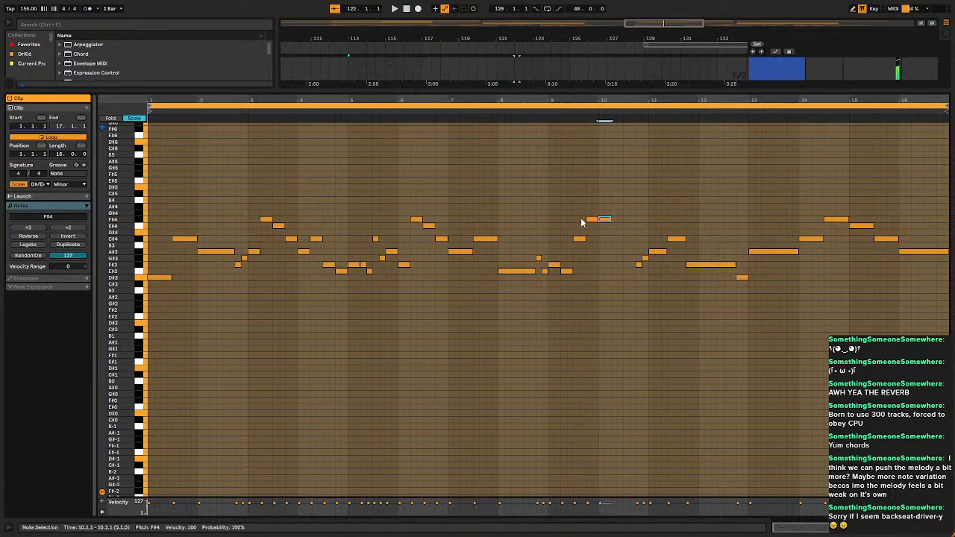
key("Down")
key("Right")
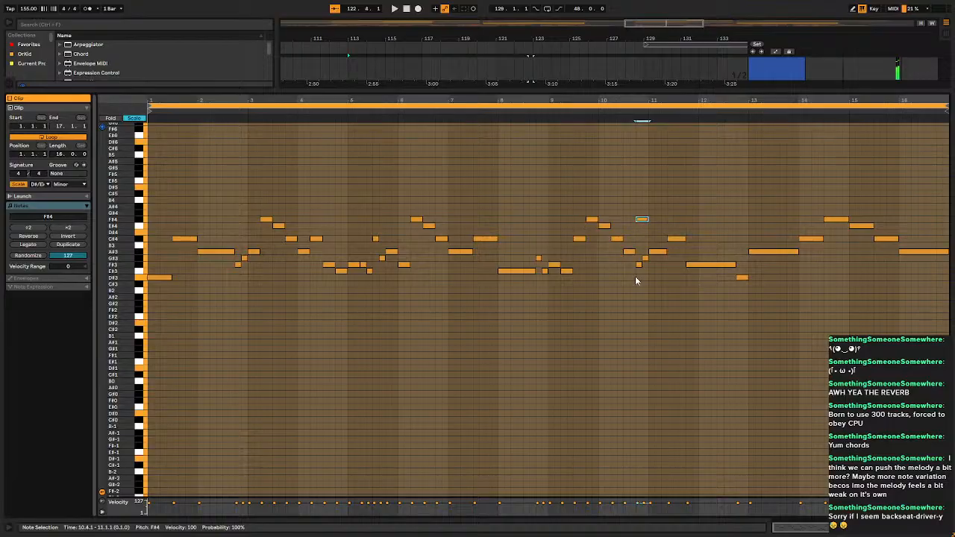
Raise the two short pickup notes at 10.4 to E#4 and F#4 and audition the phrase from 9.4.
left_click_drag(636, 278, 648, 263)
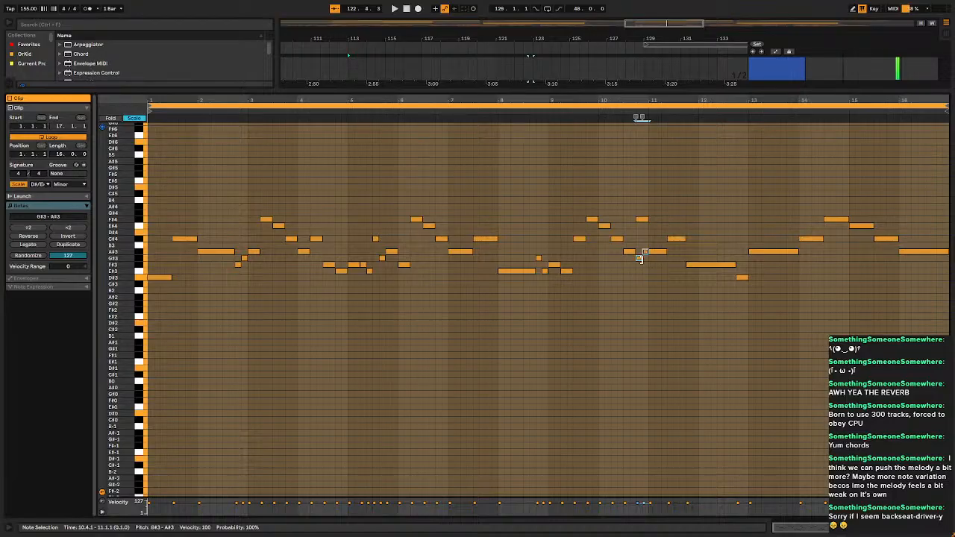
key("Up")
key("Up")
key("Up")
key("Up")
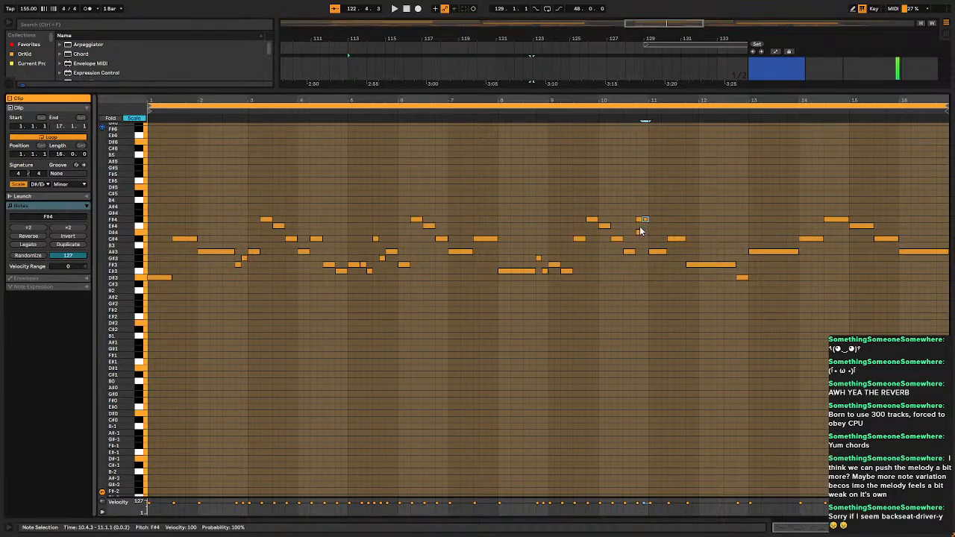
left_click(636, 217)
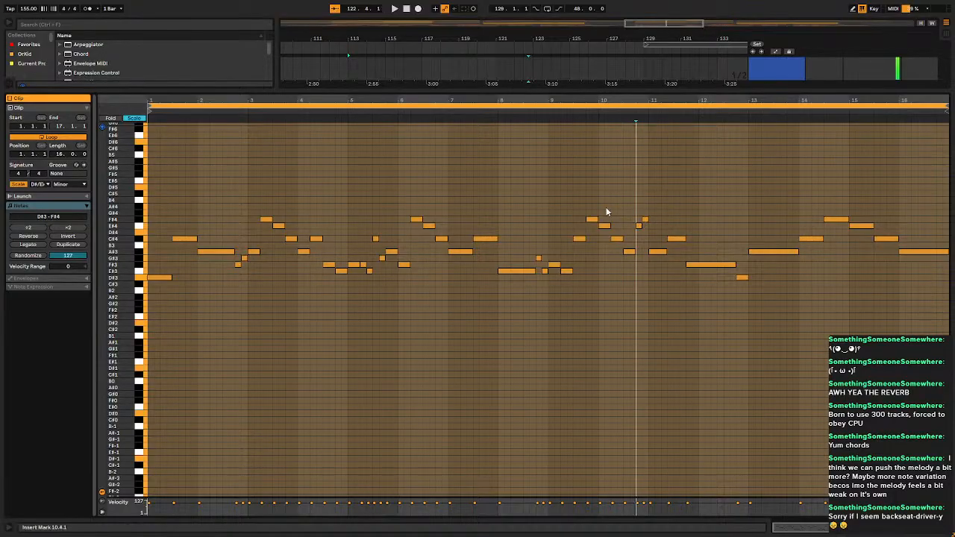
left_click(586, 206)
key("space")
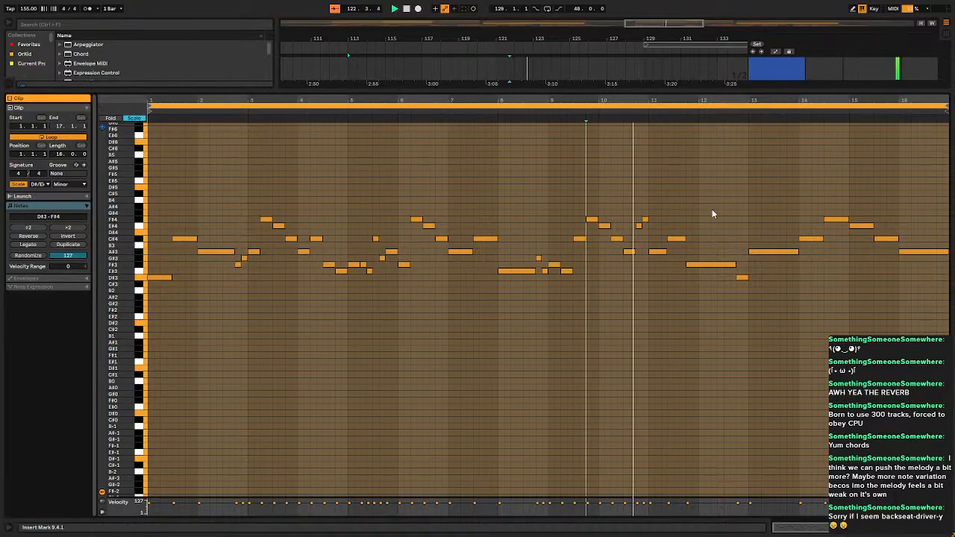
Raise the note at 11.1 to A#4 and try E#4 as the pitch of the C#4 that follows it.
left_click(648, 219)
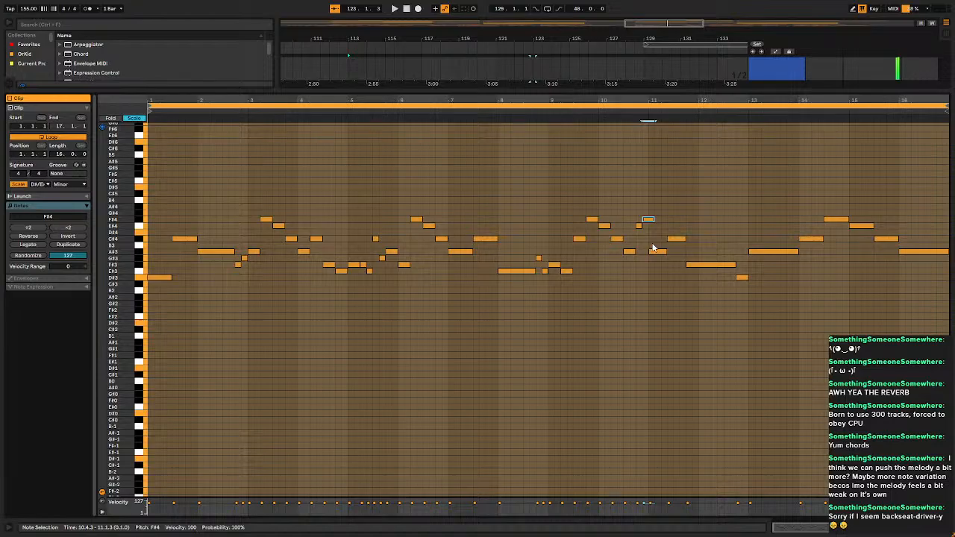
key("shift+Left")
left_click(658, 253)
key("Up")
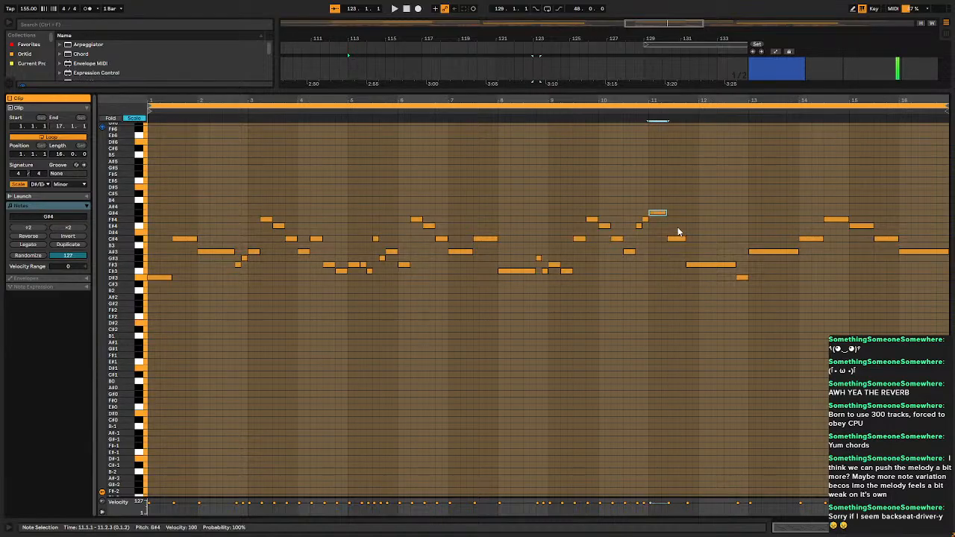
left_click(678, 238)
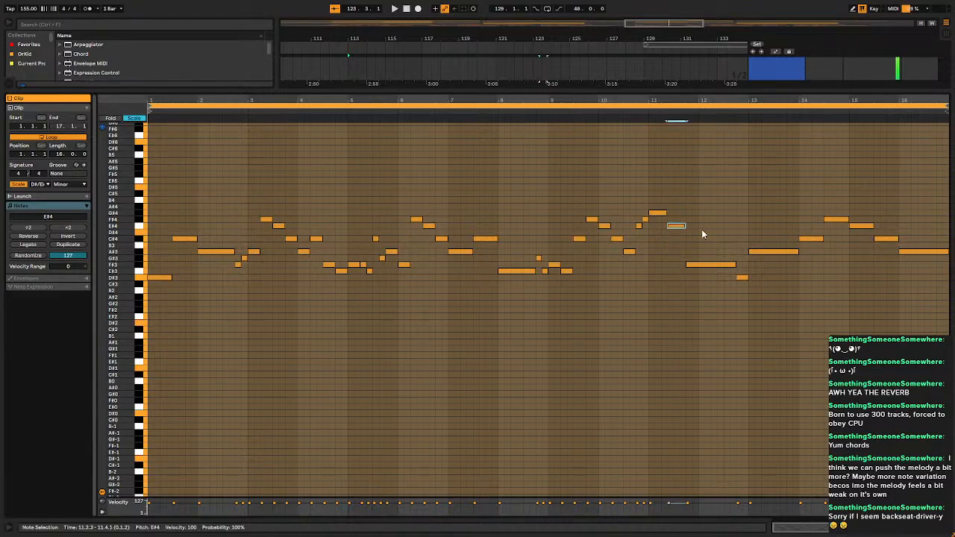
key("Down")
left_click(662, 213)
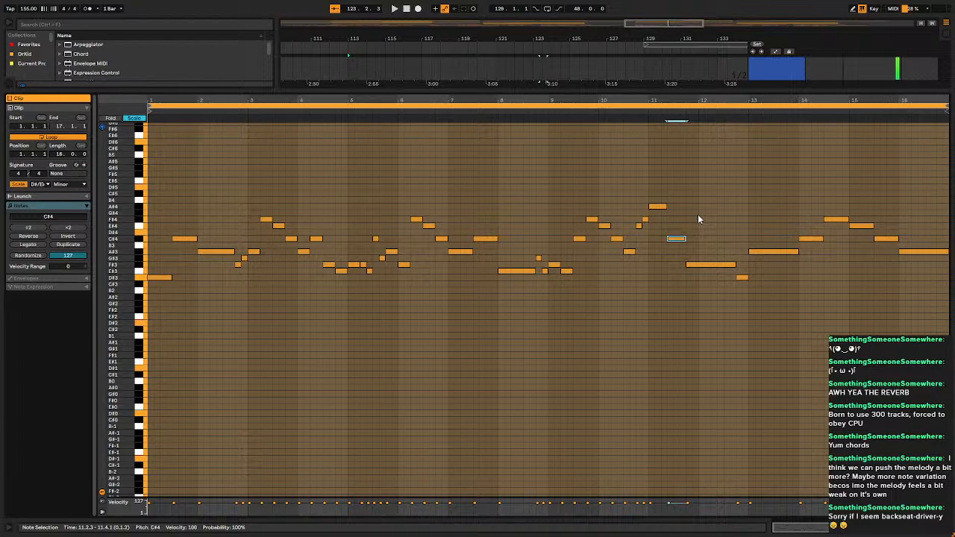
Delete the F#3 and D#3 notes just before bar 13, and tighten bar 11 with a one-beat A#4 and the C#4 moved to 11.2.
left_click_drag(698, 219, 922, 321)
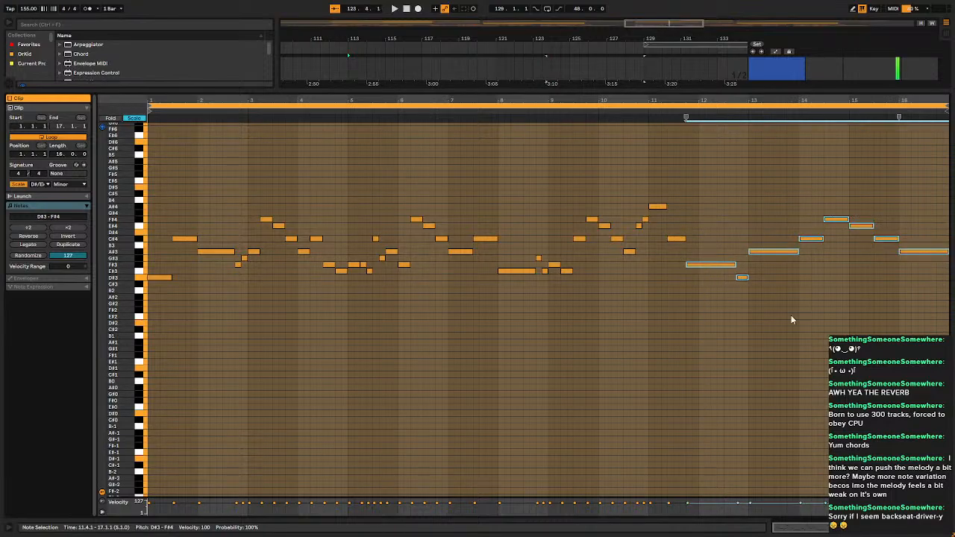
left_click(742, 321)
mouse_move(662, 194)
left_mouse_down()
mouse_move(671, 272)
mouse_move(671, 217)
mouse_move(664, 223)
left_mouse_up()
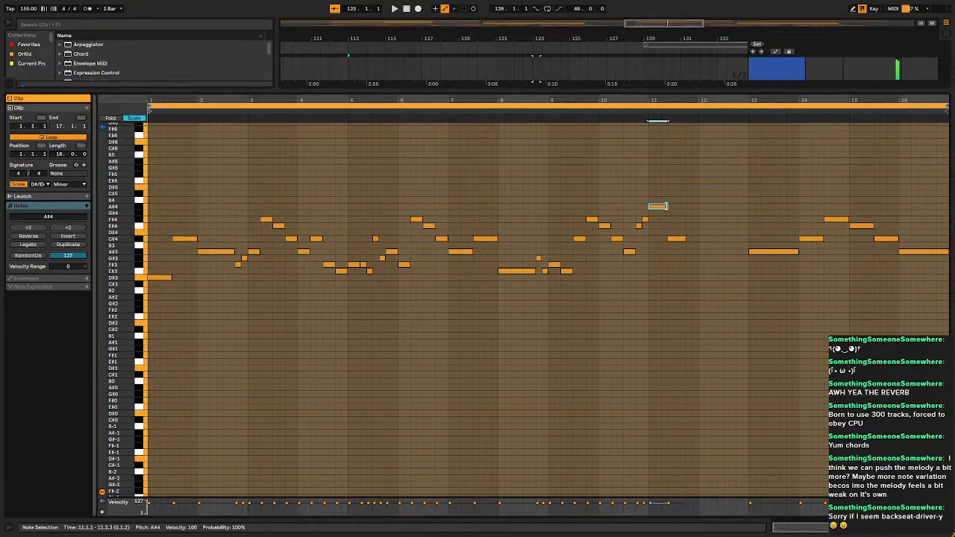
double_click(670, 239)
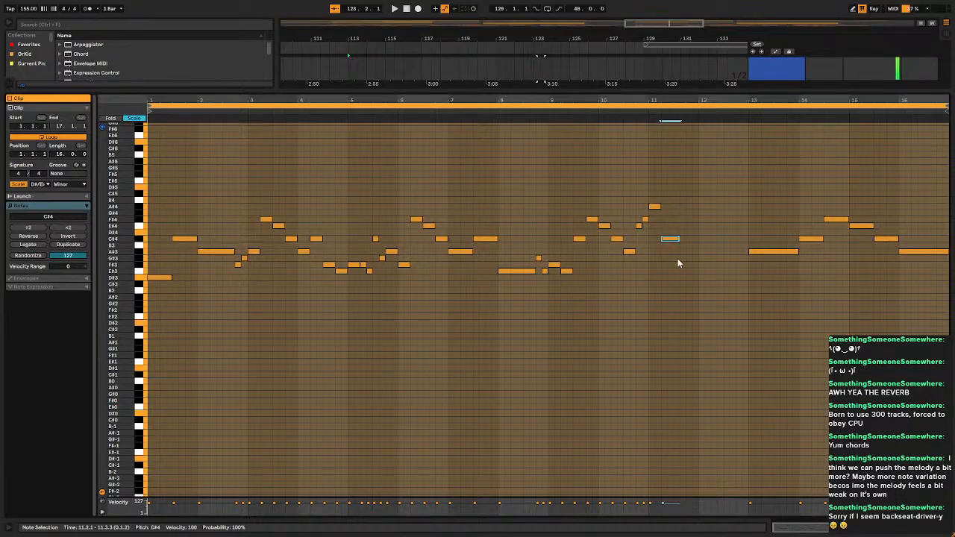
Repeat the A#4 and C#4 leap as one-beat pairs: B4 and D#4 from 11.3, C#5 and F#4 from 12.1.
left_click_drag(661, 196, 663, 260)
key("ctrl+d")
left_click_drag(679, 199, 690, 255)
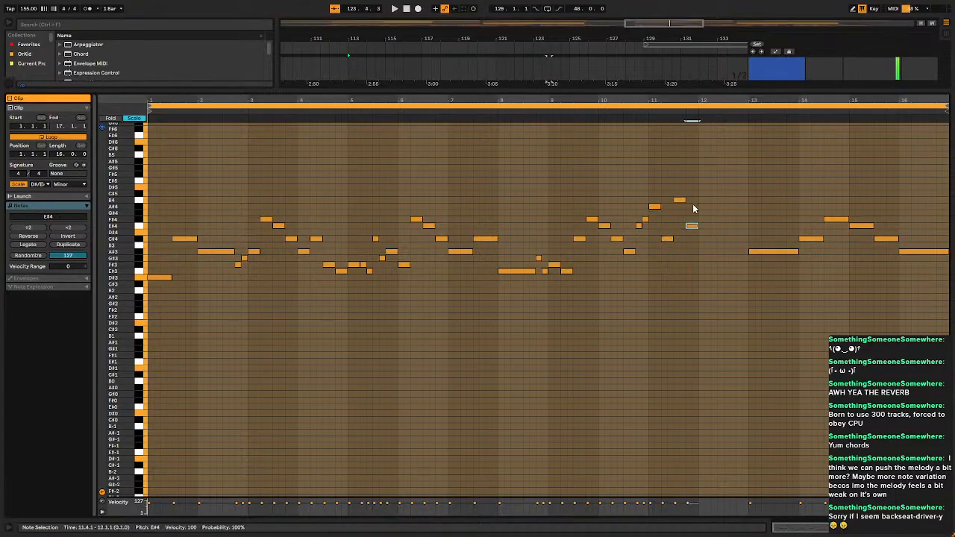
key("Up")
left_click(679, 200, "shift")
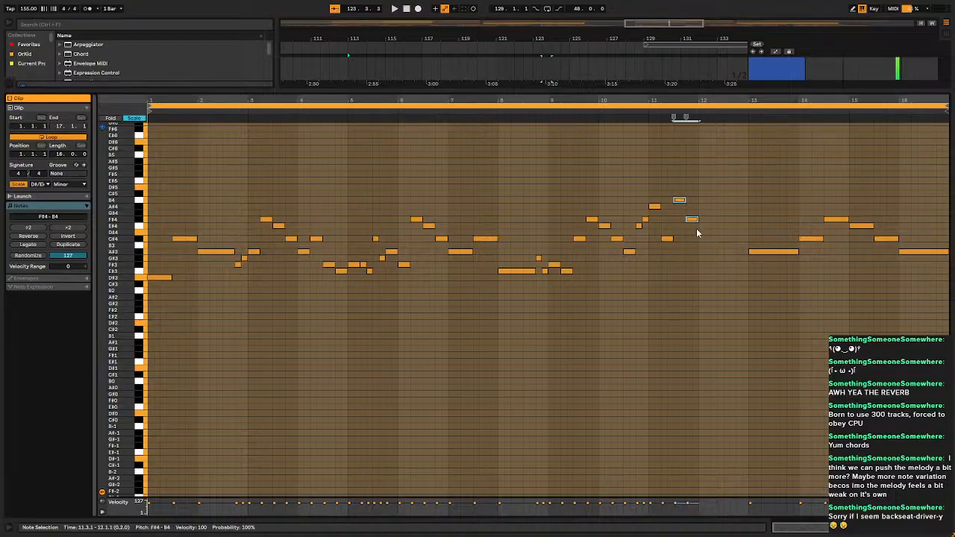
key("ctrl+d")
left_click_drag(687, 182, 717, 235)
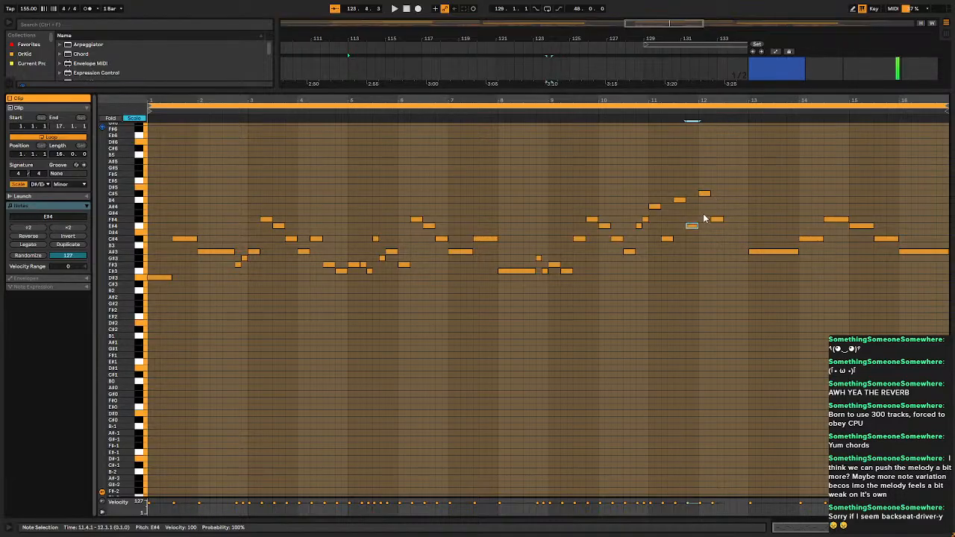
Audition the phrase from bar 11 and extend the F#4 at 12.2 with E#4 at 12.3 and F#4 at 12.4.
left_click(652, 231)
key("space")
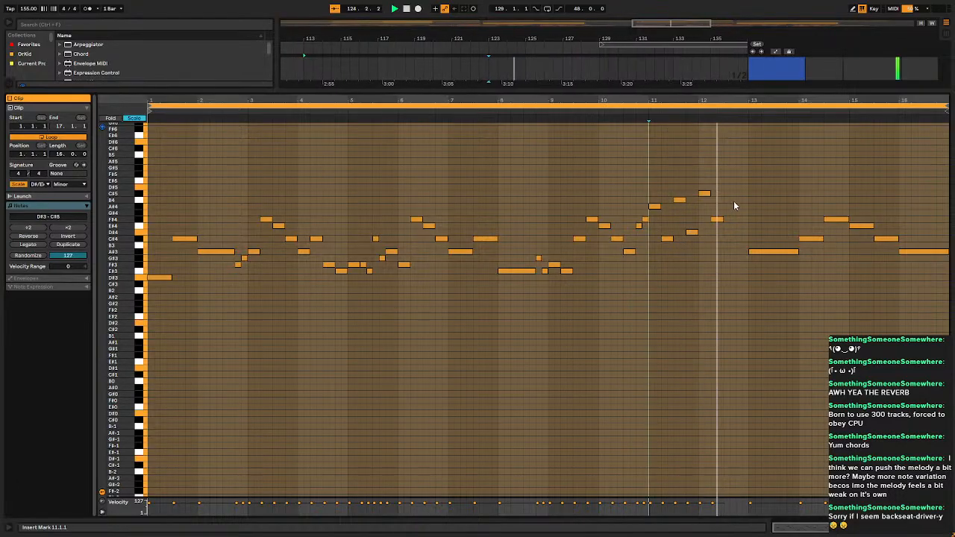
key("space")
left_click(718, 219)
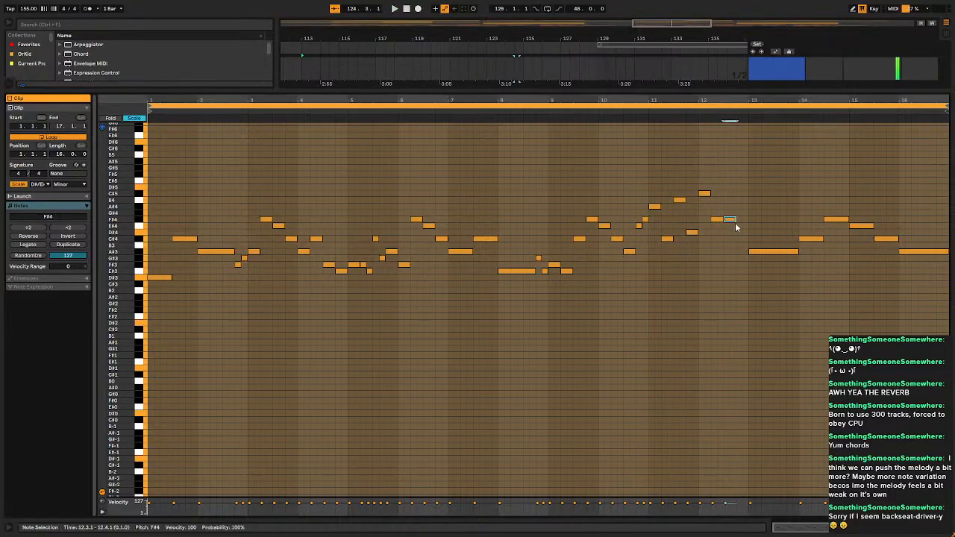
Raise the long bar 13 note to A#4, shortened to three beats, and add a one-beat G#4 at 13.4.
left_click(788, 251)
key("Up")
key("Up")
key("Up")
key("Up")
key("Up")
key("Up")
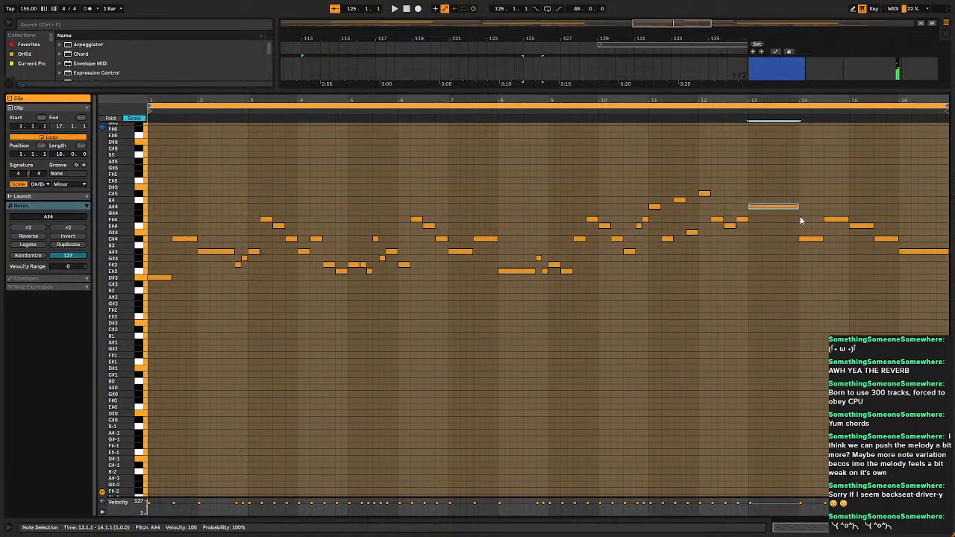
left_click_drag(797, 206, 784, 206)
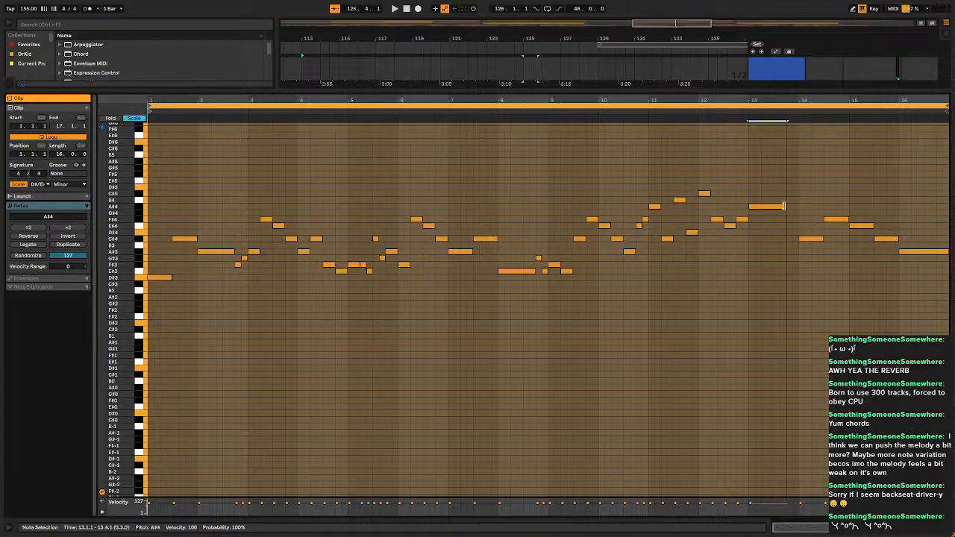
left_click(790, 213)
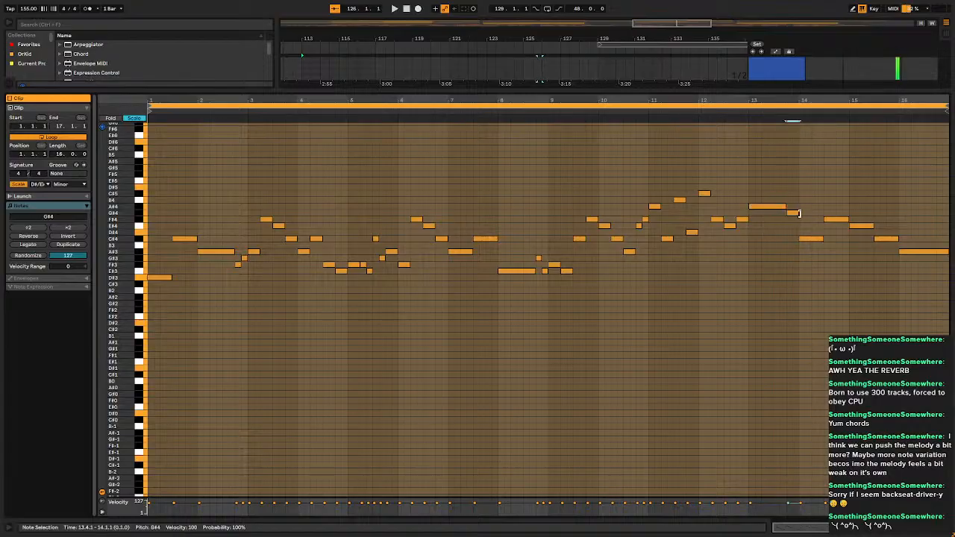
Repitch the notes of bars 14 and 15 to E#4 at 14.1, G#4 at 14.3, D#4 at 15.1 and B3 at 15.3.
left_click_drag(816, 271, 849, 221)
key("Down")
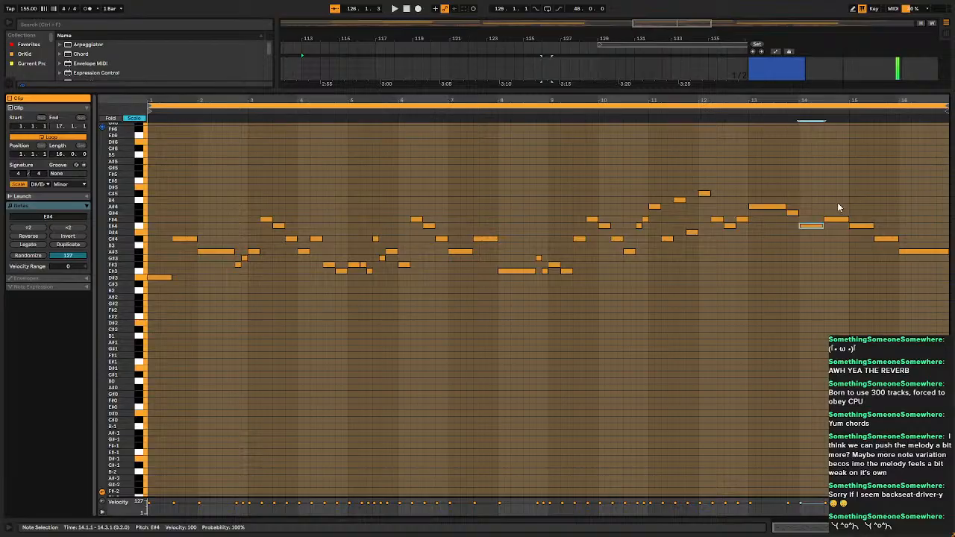
left_click(838, 220)
key("Up")
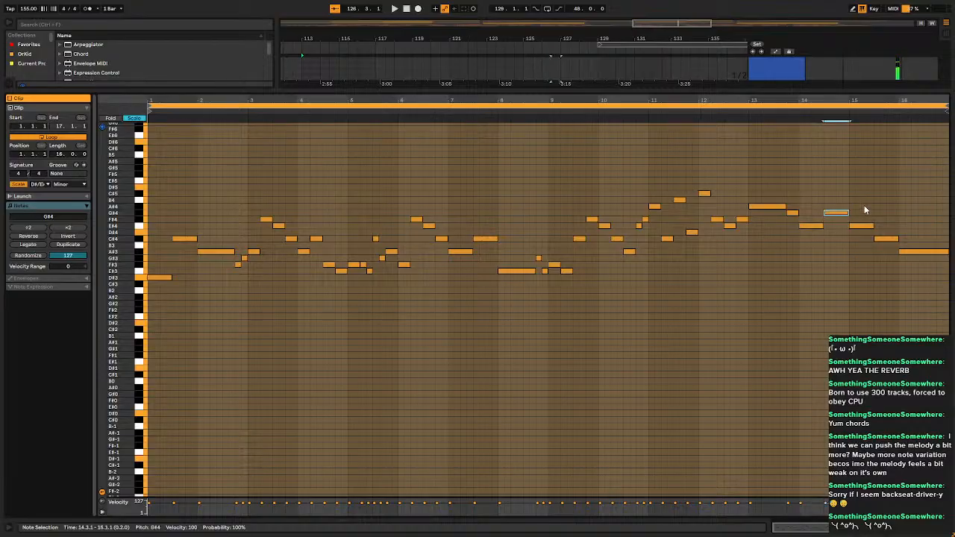
left_click(864, 226)
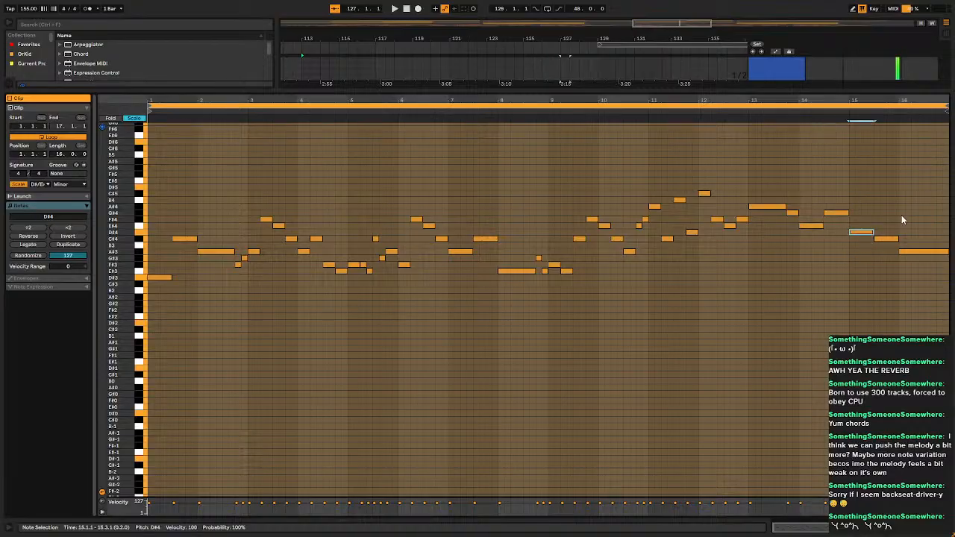
left_click(891, 238)
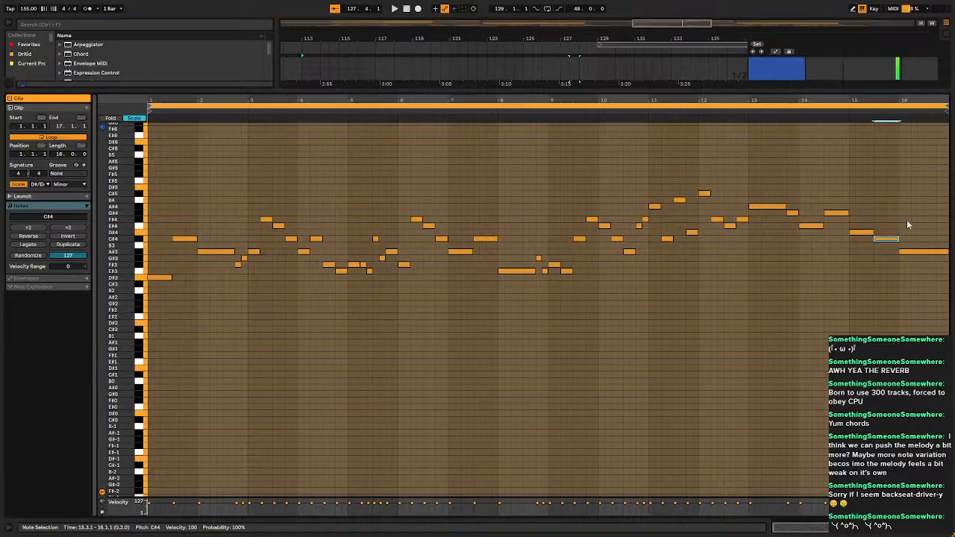
left_click(914, 252)
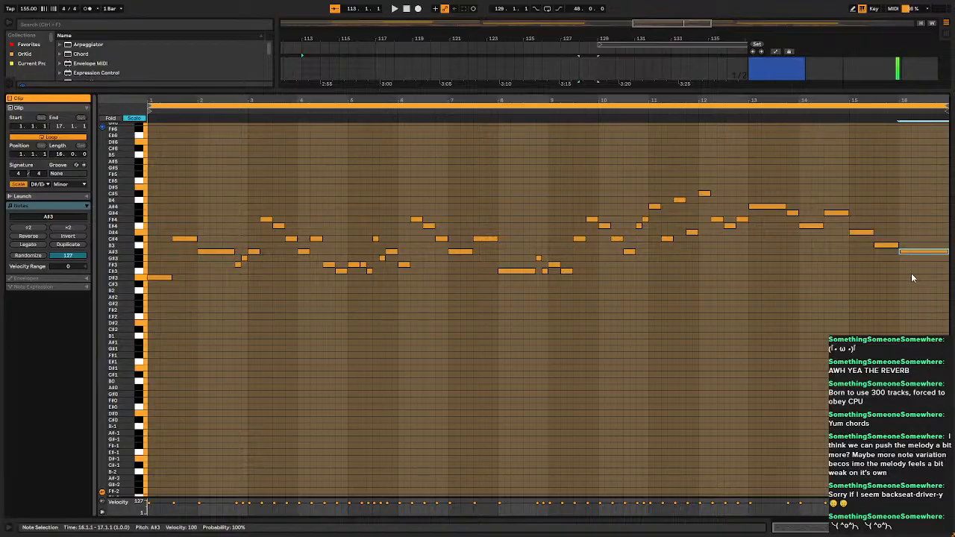
Set the velocity of all notes in the clip to 80 while listening through the melody from bar 1.
key("space")
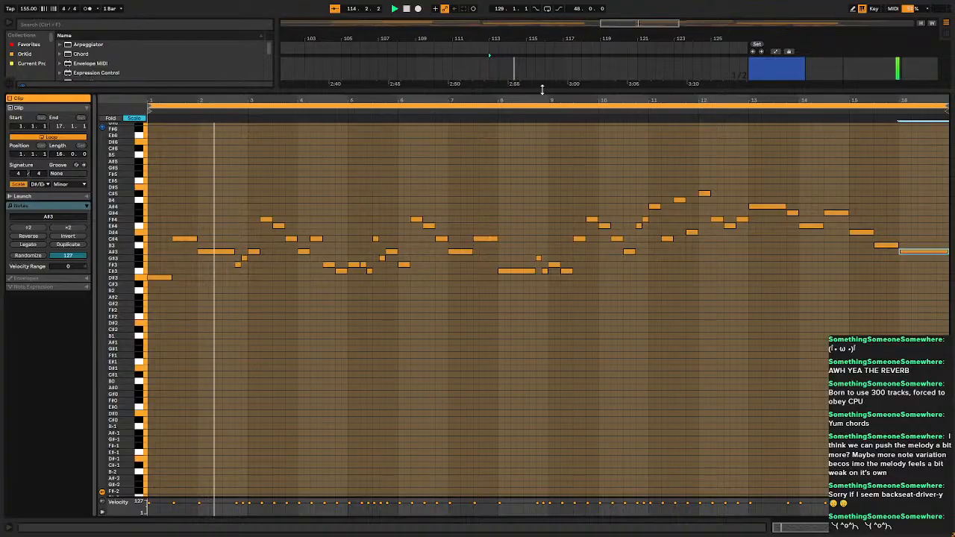
key("ctrl+a")
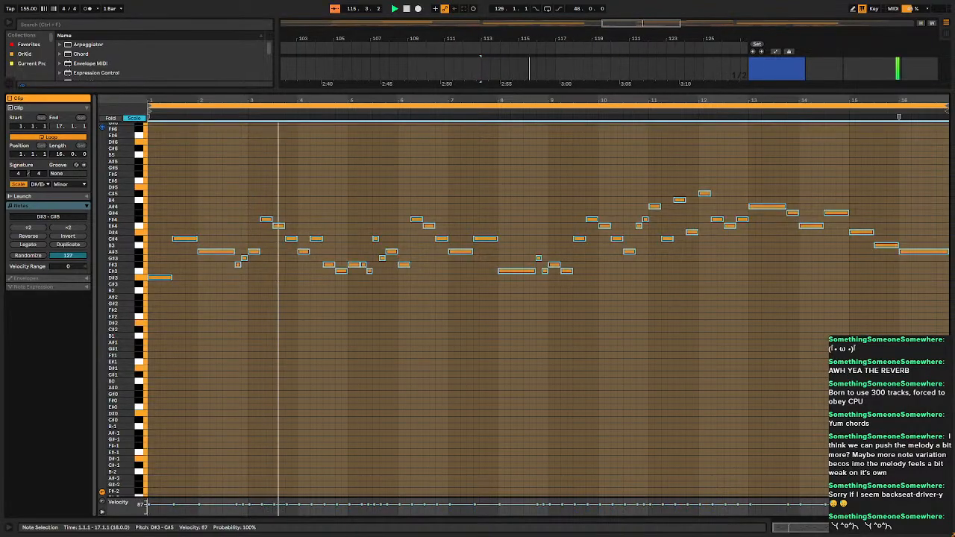
left_click(269, 412)
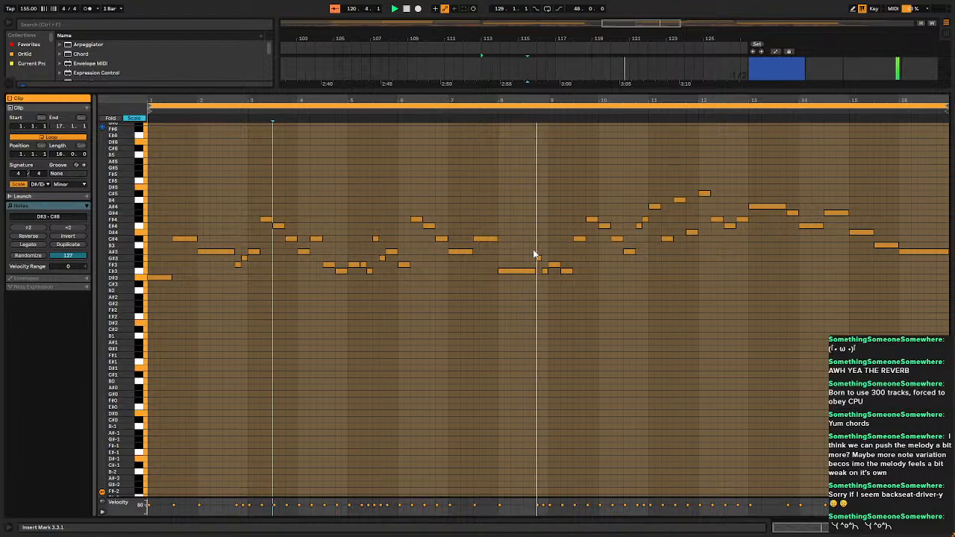
left_click(617, 305)
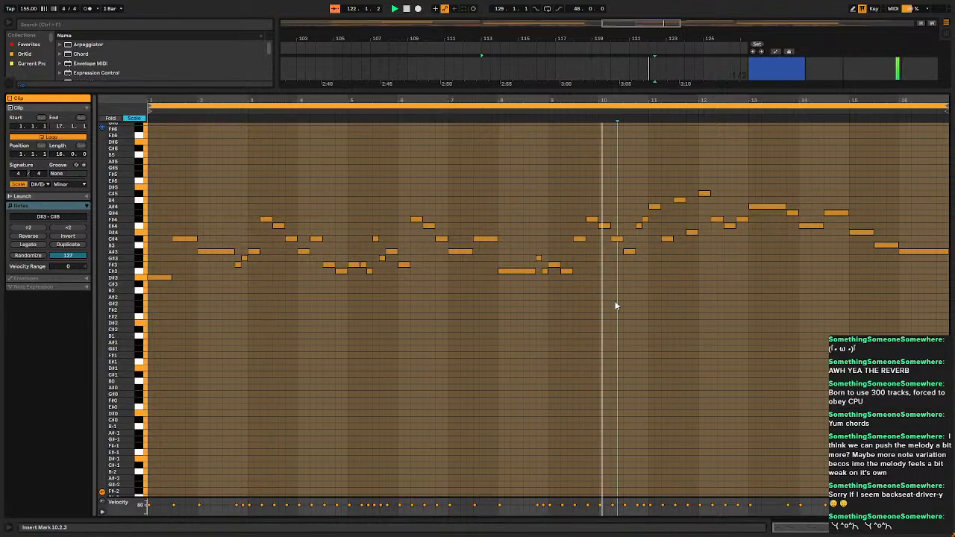
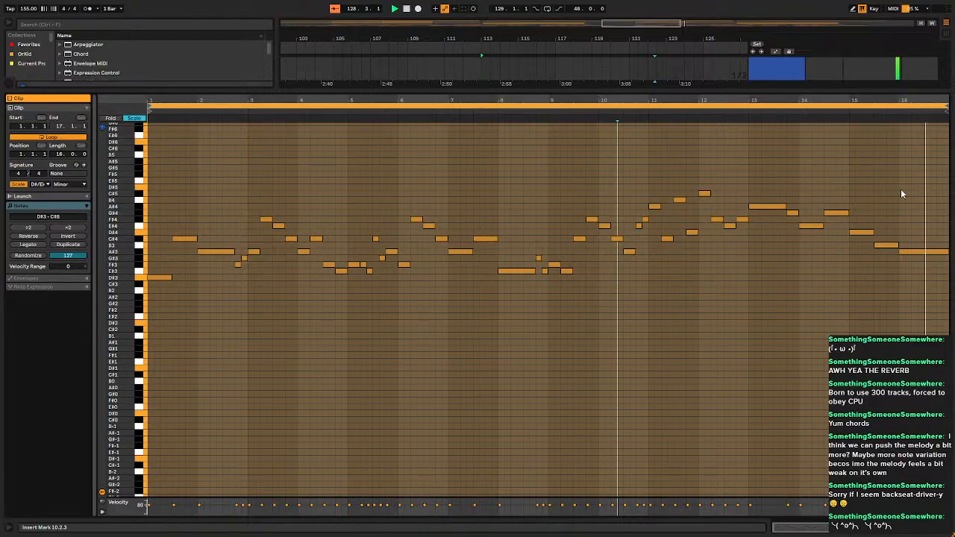
Change the 15.1 note to B3 and the 15.3 note to C#4, and audition the ending from bar 14.
left_click(862, 232)
key("Down")
key("Down")
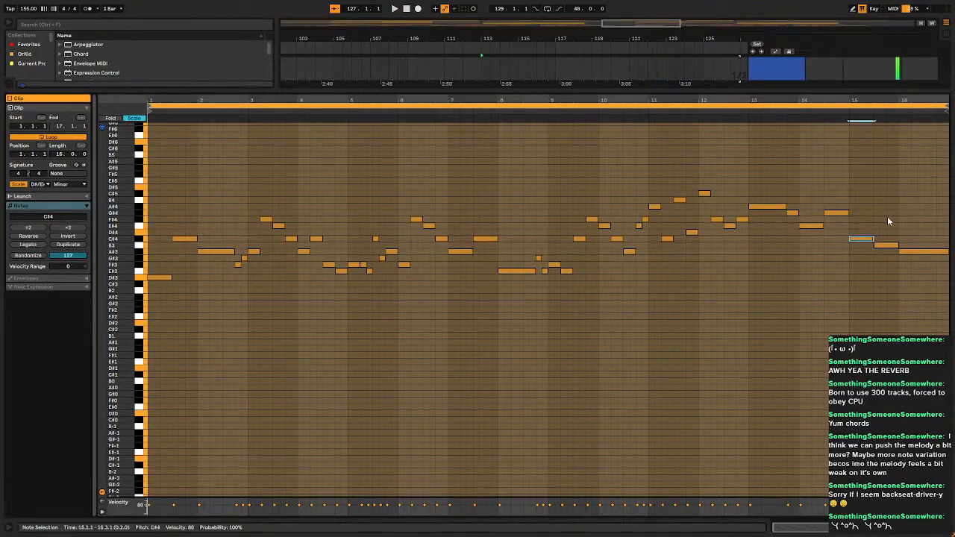
key("ctrl+d")
key("Up")
key("Up")
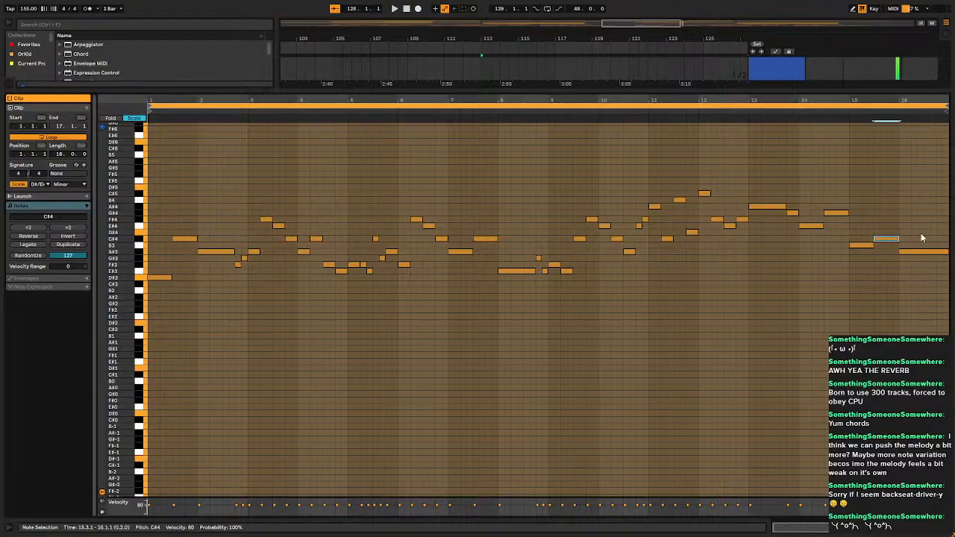
left_click_drag(922, 237, 917, 293)
left_click(800, 279)
key("space")
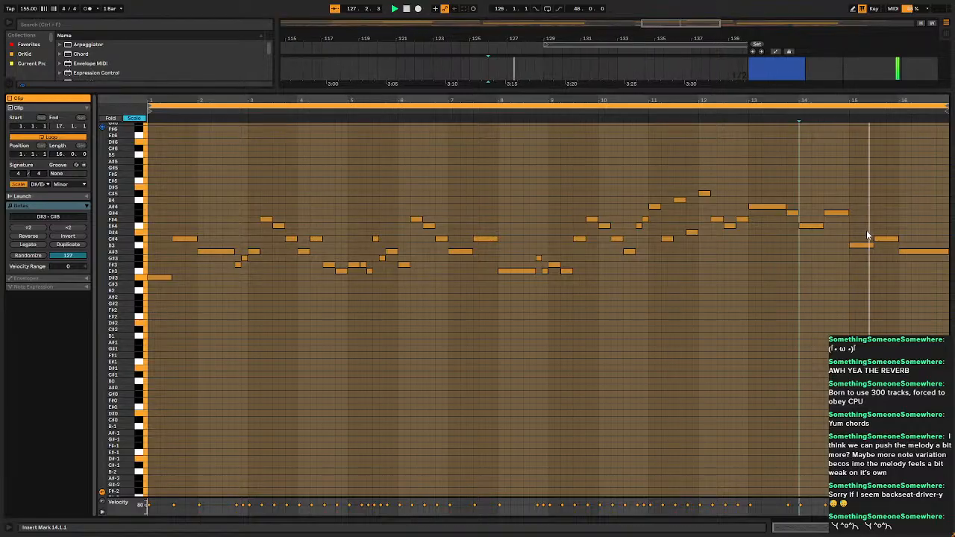
Lower the 13.4 note to F#4 and raise the 14.3 note to C#5.
left_click(768, 207)
left_click_drag(765, 227, 819, 274)
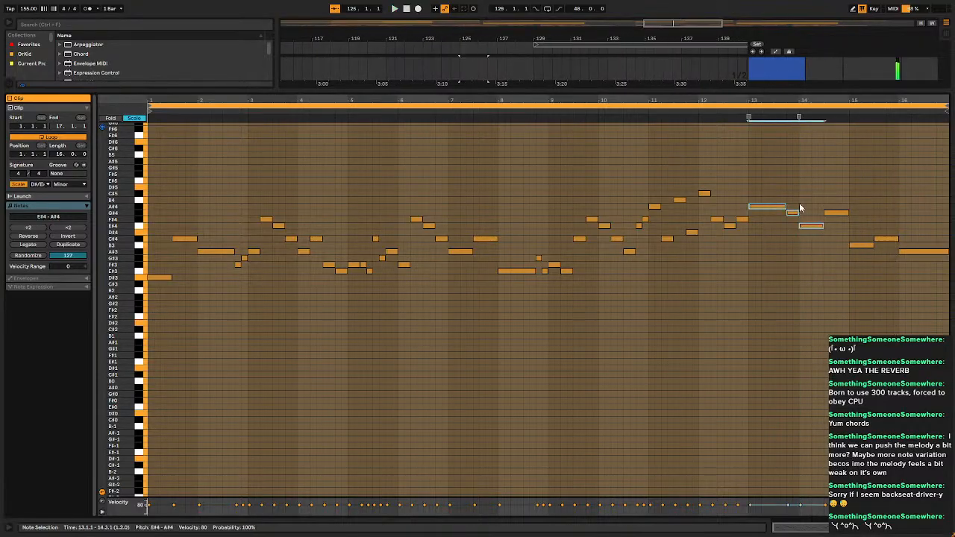
left_click_drag(799, 205, 793, 217)
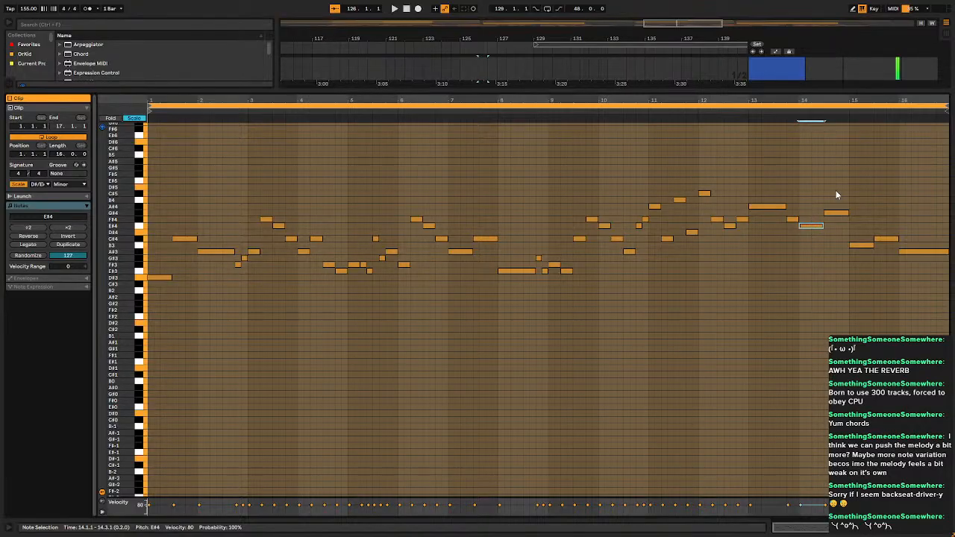
left_click(836, 212)
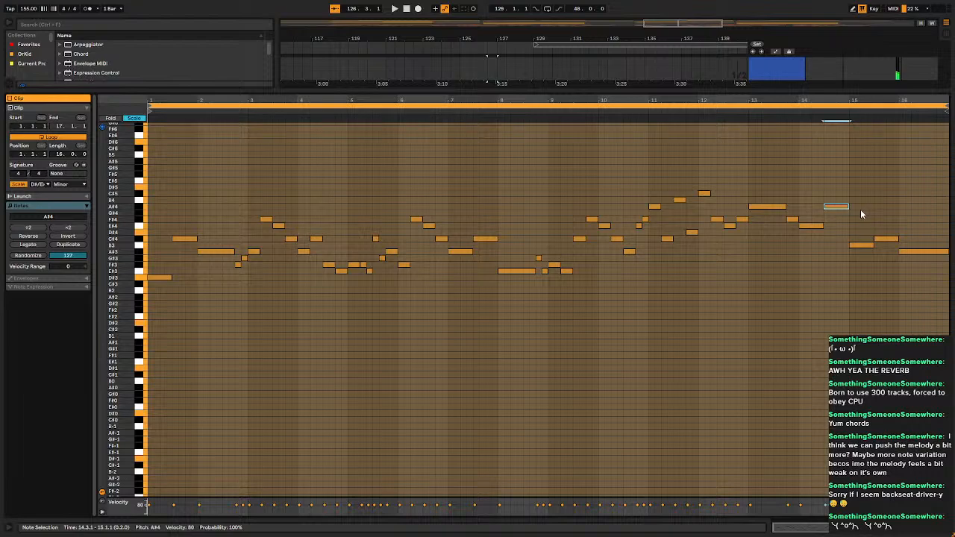
key("Up")
key("Up")
Raise the 15.1 note to A#4 and extend it to 17.1 in place of the notes that follow it.
left_click(860, 244)
key("Up")
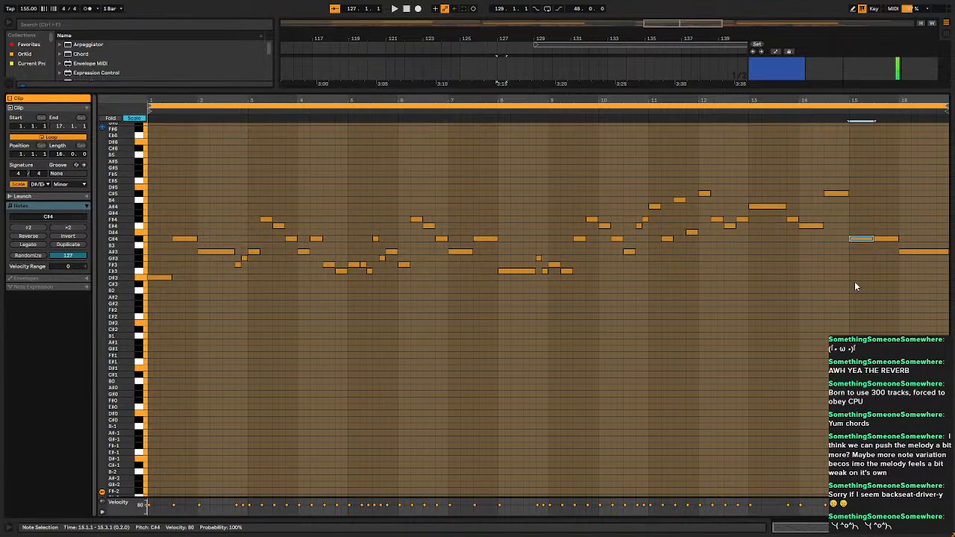
key("Up")
key("Up")
key("Up")
key("Up")
key("Up")
left_click(878, 203)
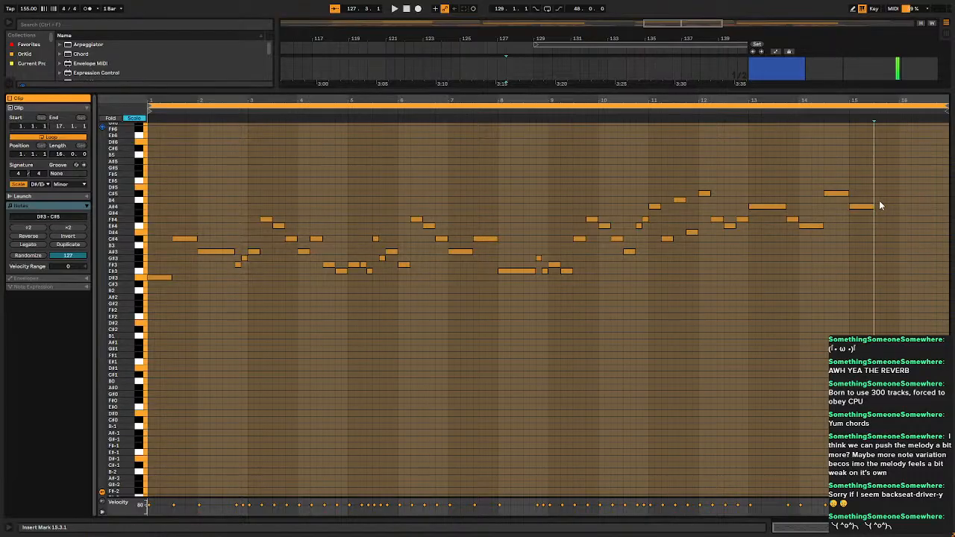
left_click_drag(872, 209, 946, 214)
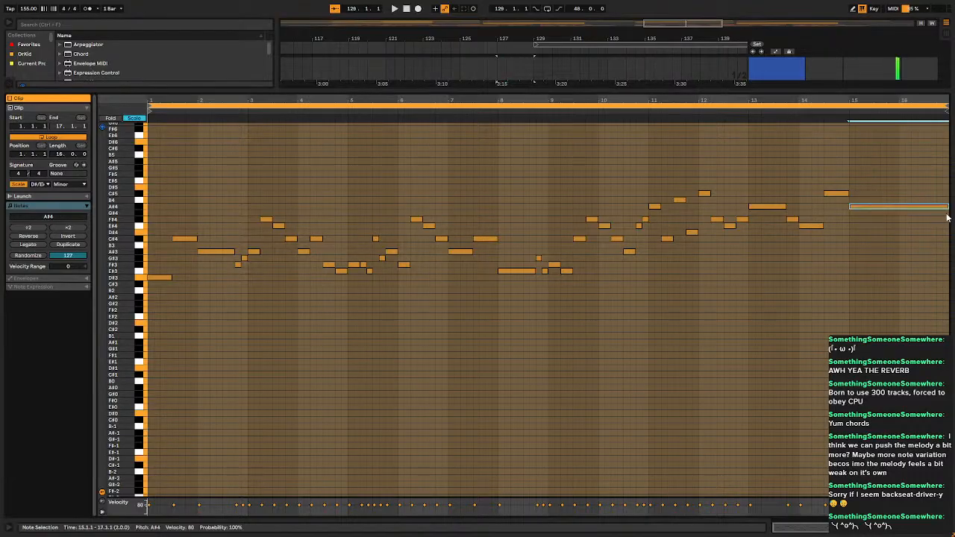
Play the lead and set its C-Echo and D-Reverb sends on track 20 Vital to -12 dB each.
key("space")
left_click_drag(523, 91, 699, 533)
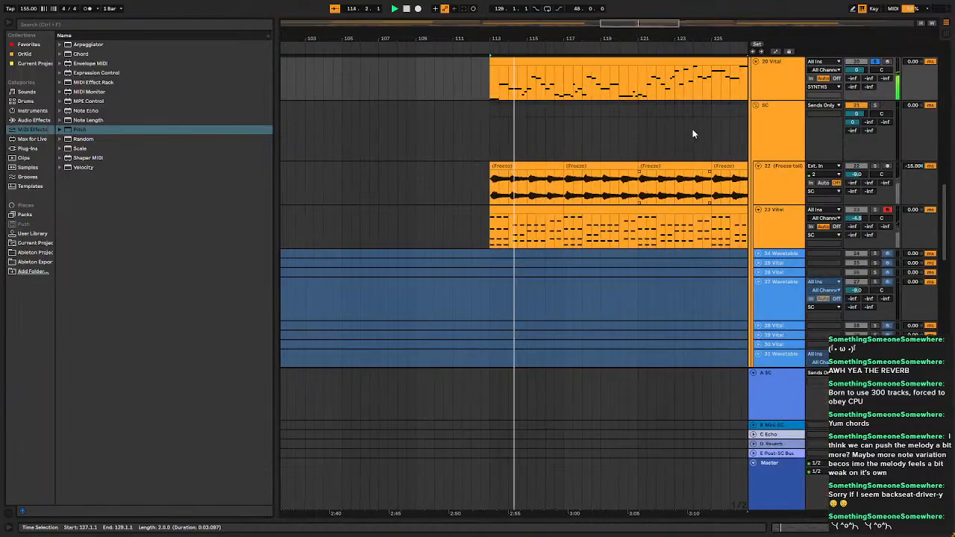
scroll(692, 133, "up", 4)
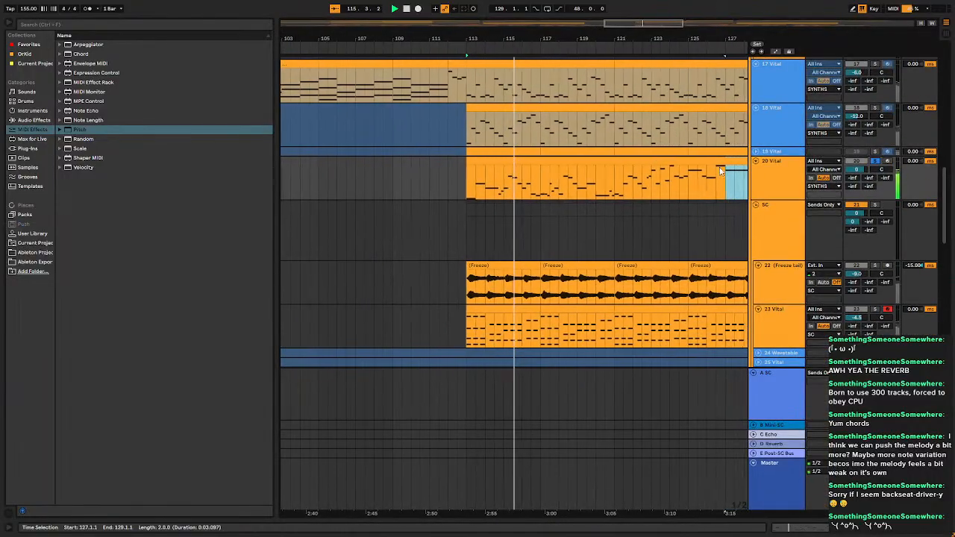
left_click(781, 191)
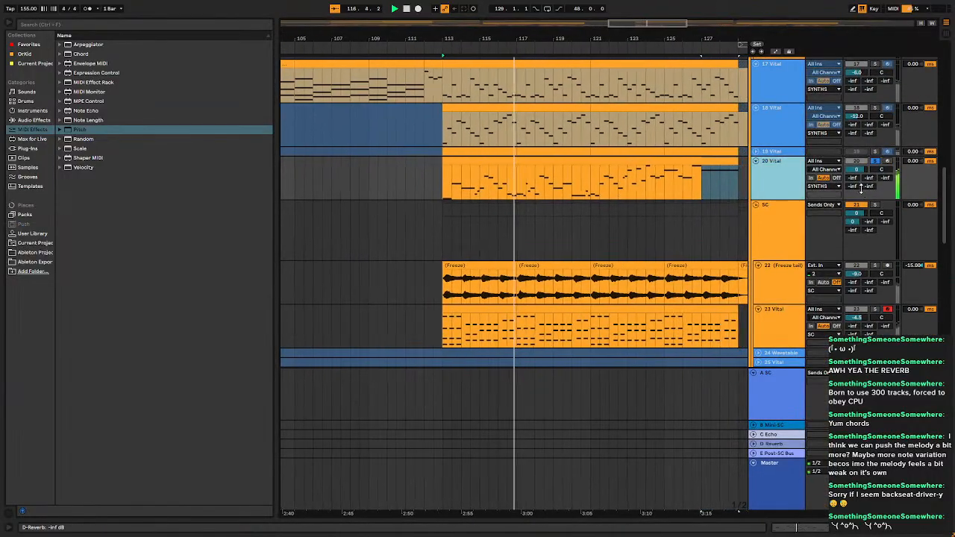
left_click(881, 180)
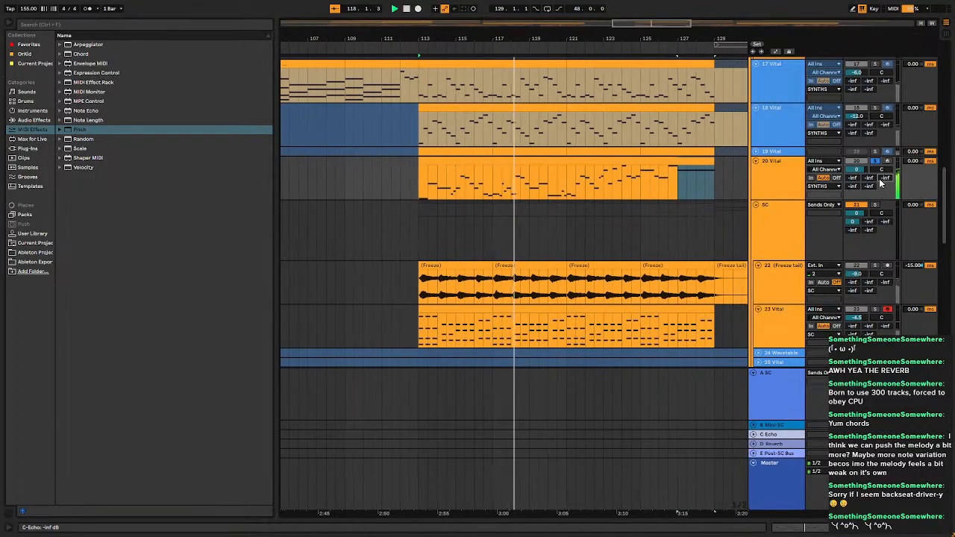
type("-12")
key("Return")
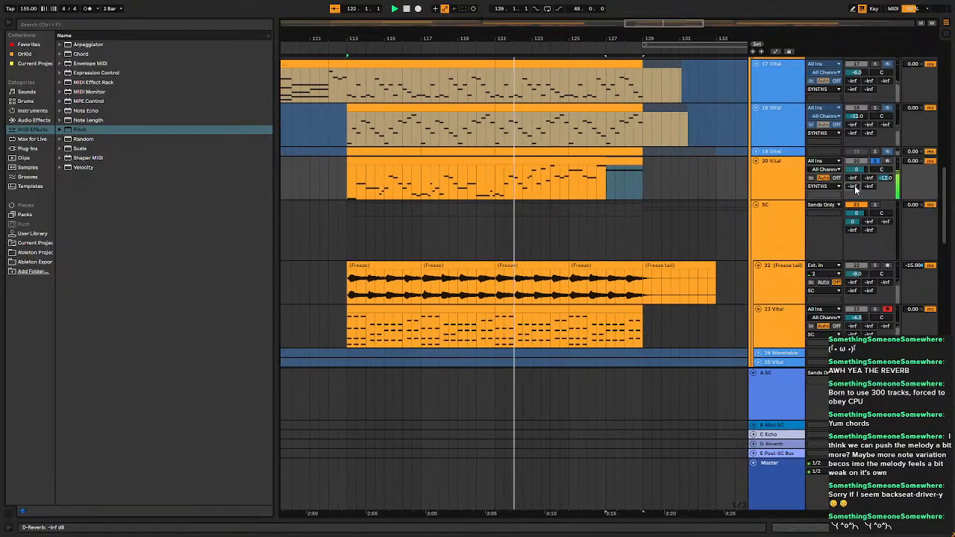
type("-12")
key("Return")
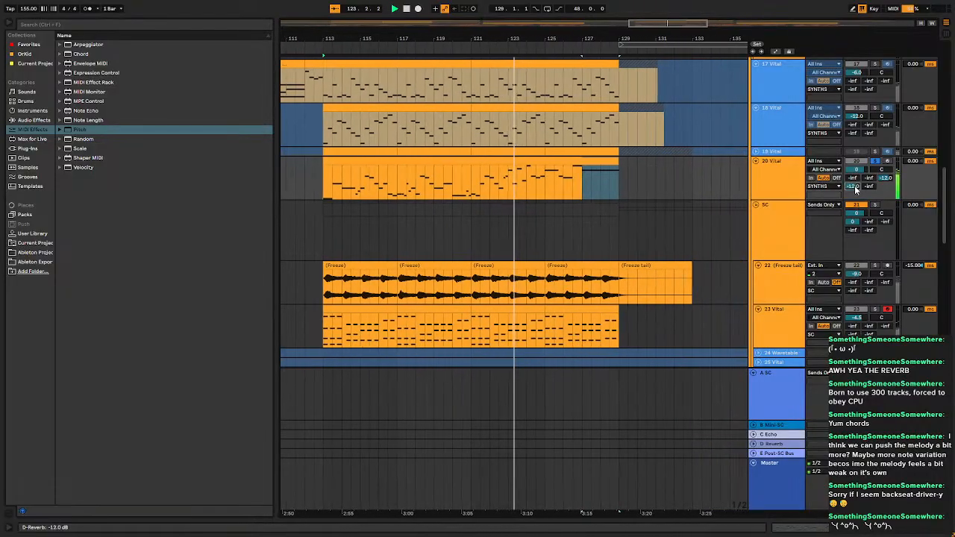
Raise the low-cut frequency in the lead track's EQ Eight to 500 Hz and stop playback.
double_click(779, 188)
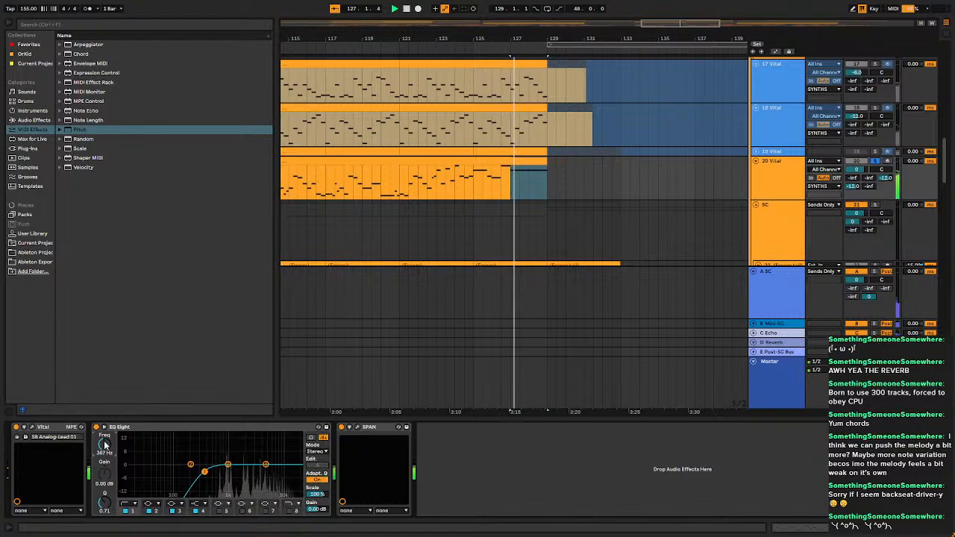
left_click_drag(104, 445, 105, 439)
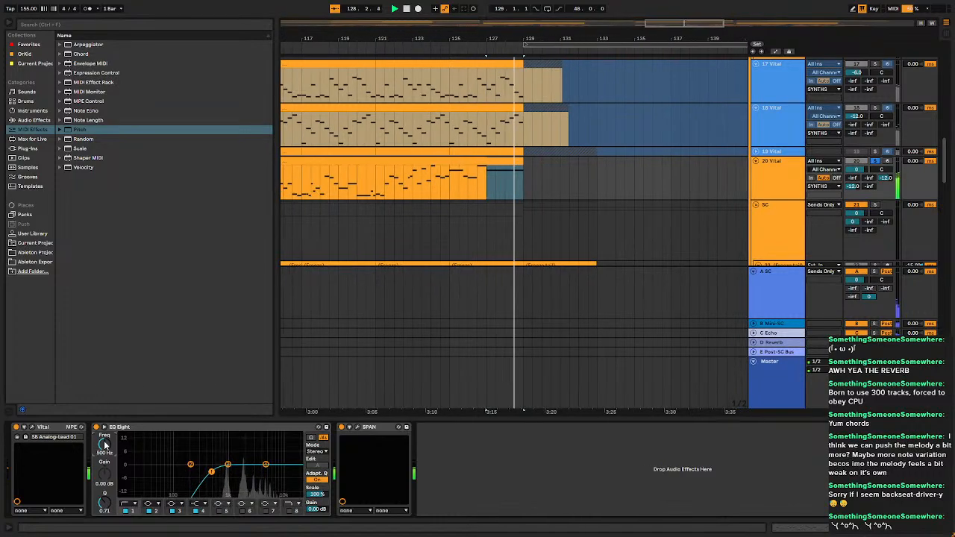
key("space")
Randomize the velocities of all notes in the lead clip several times with an amount of 10.
left_click_drag(683, 214, 690, 215)
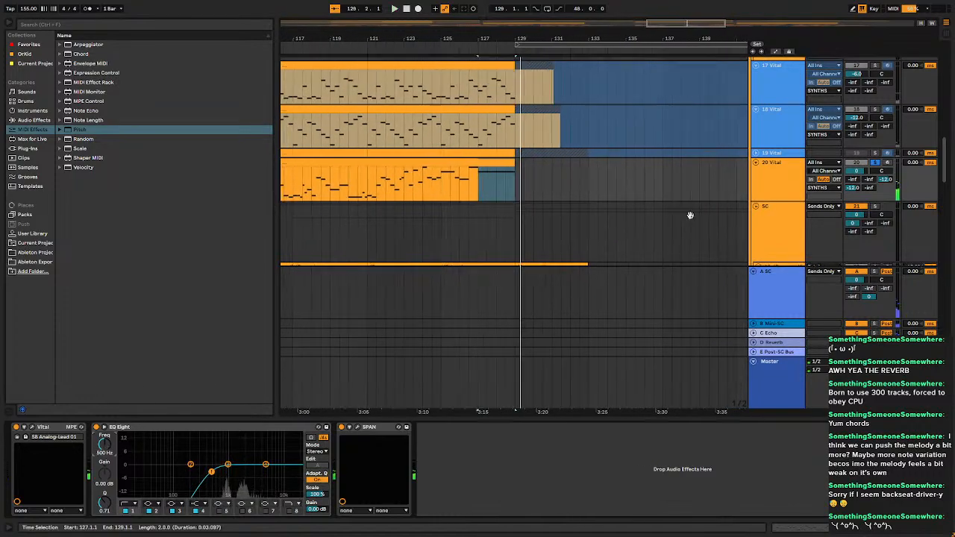
scroll(691, 215, "left", 5)
left_click(479, 195)
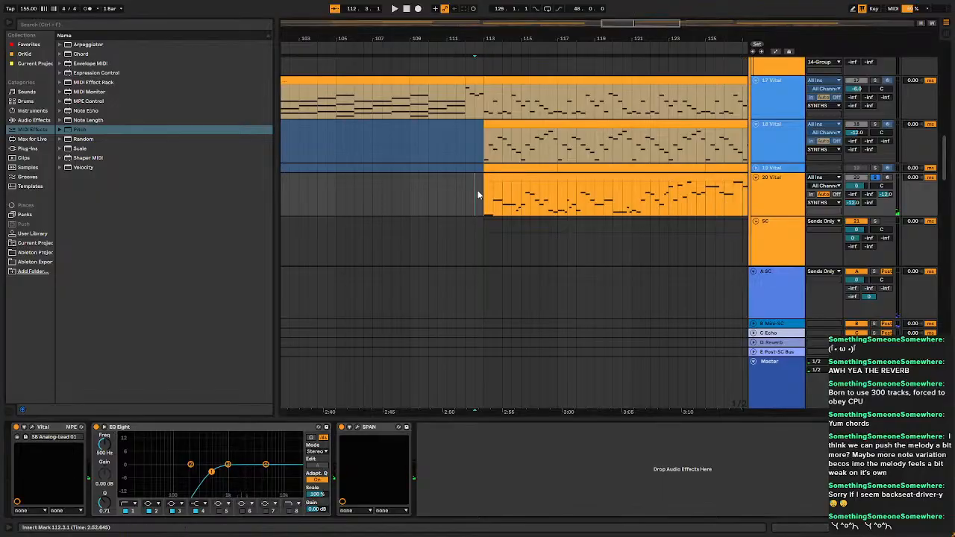
double_click(670, 195)
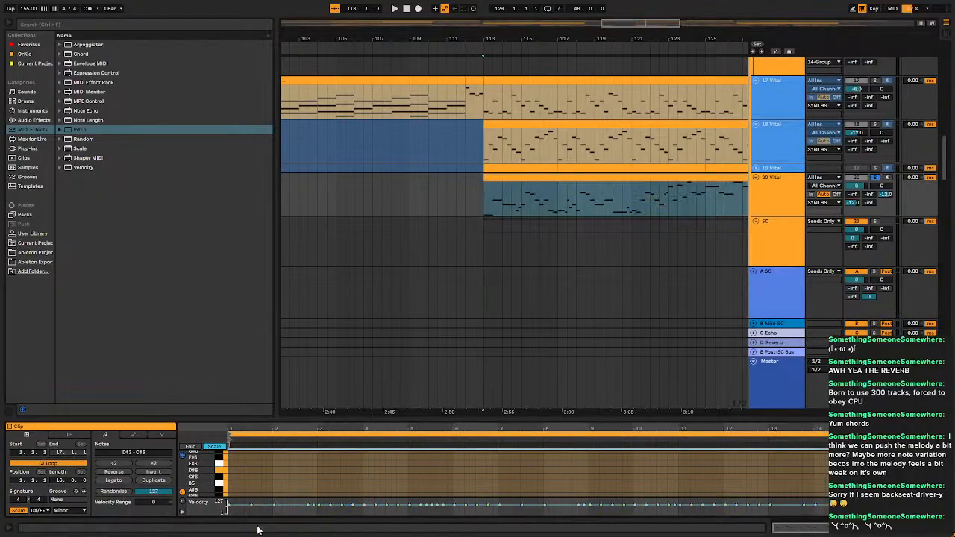
left_click(140, 494)
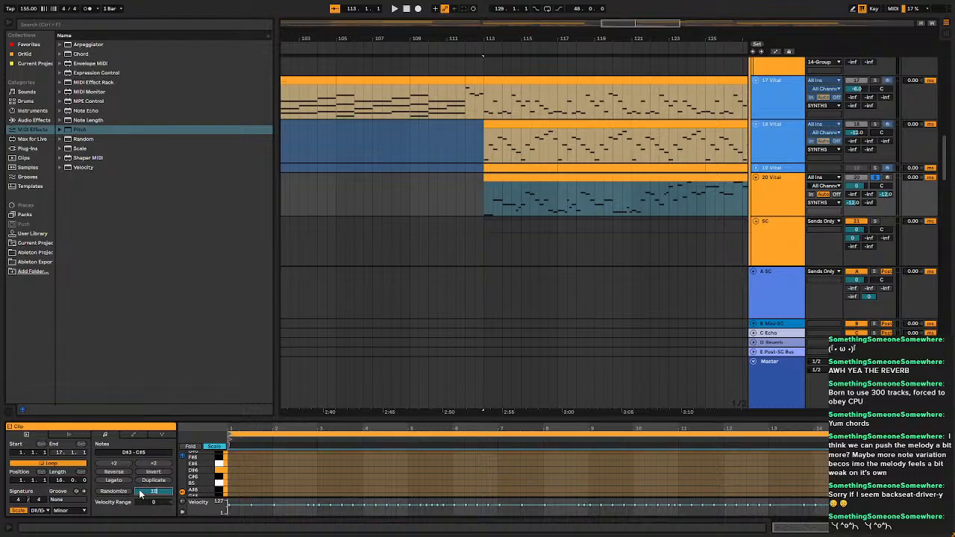
key("Return")
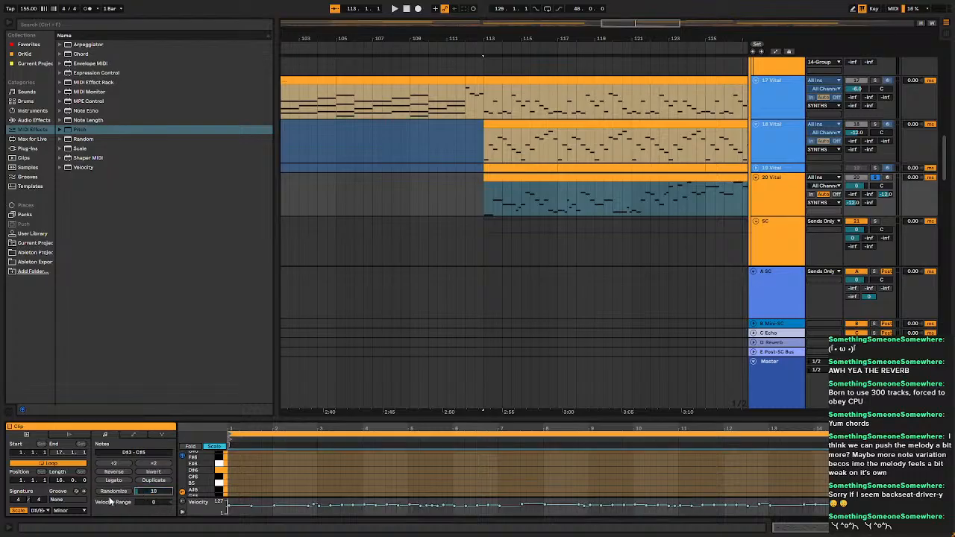
left_click(118, 491)
left_click(118, 491)
left_click(118, 492)
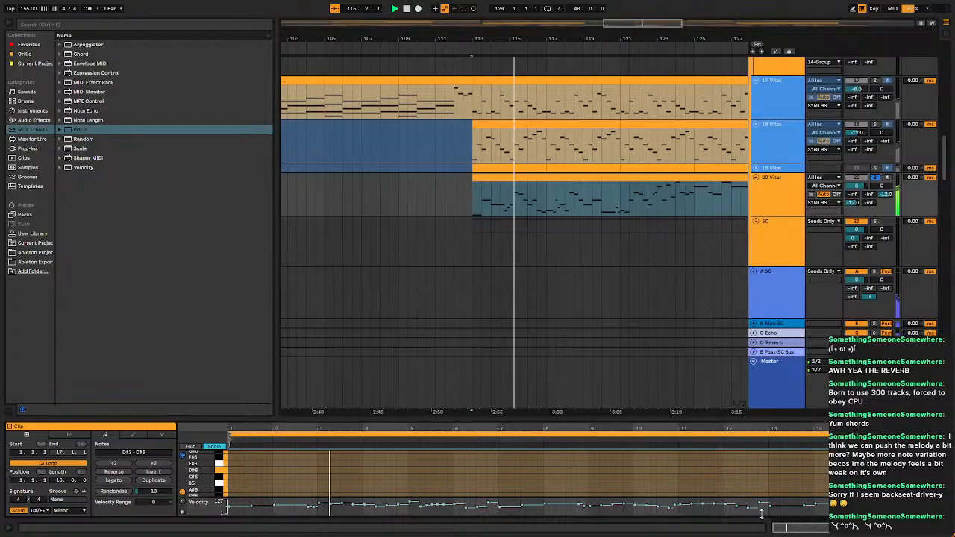
Insert a new MIDI track directly below the lead track 20 Vital.
left_click_drag(752, 419, 752, 521)
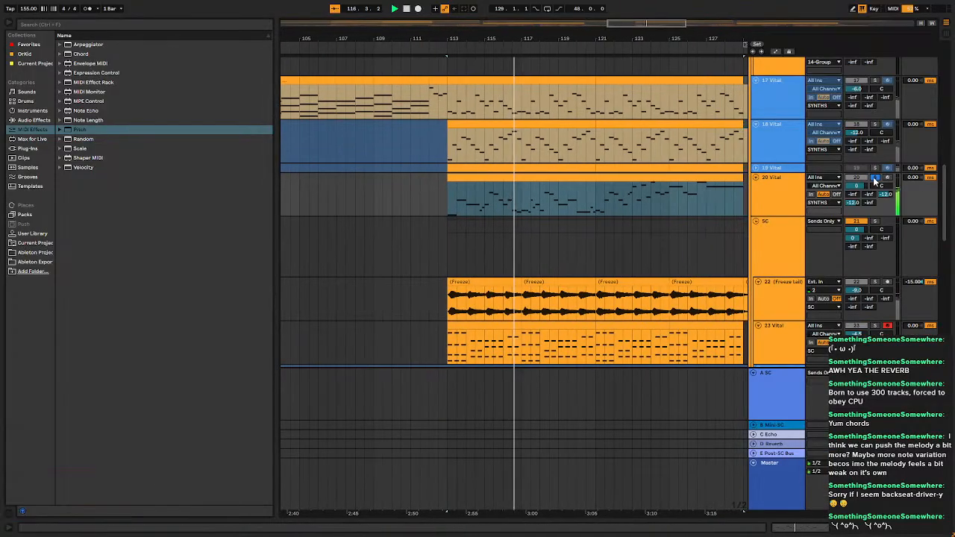
double_click(774, 188)
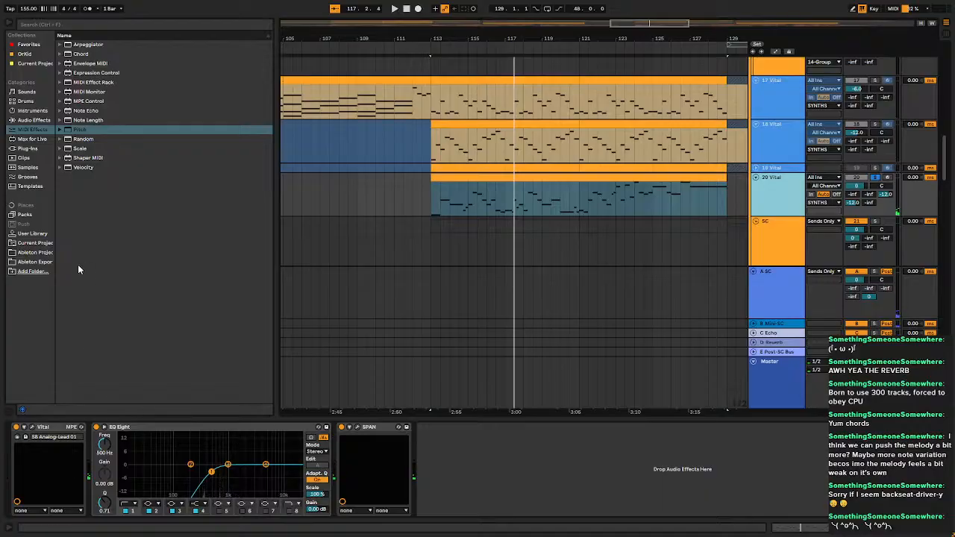
right_click(789, 196)
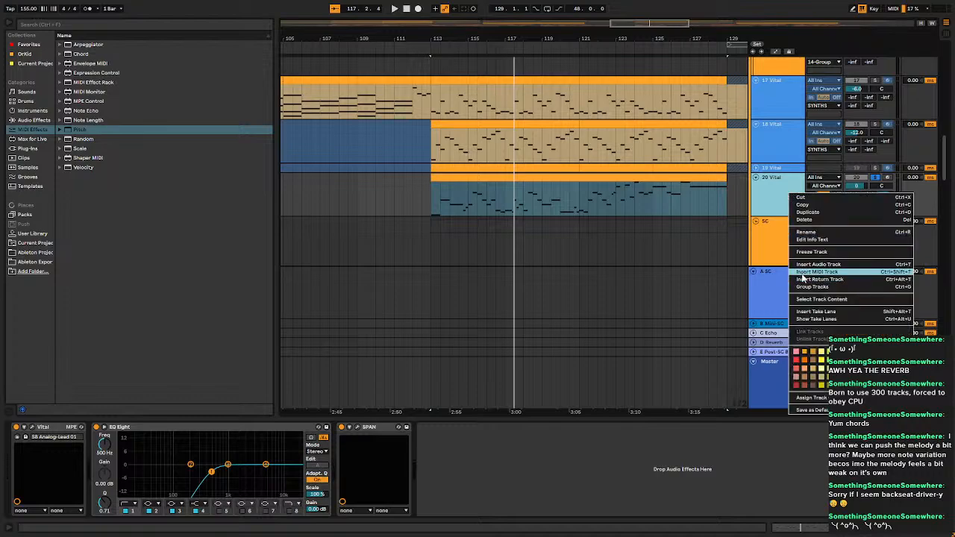
left_click(802, 275)
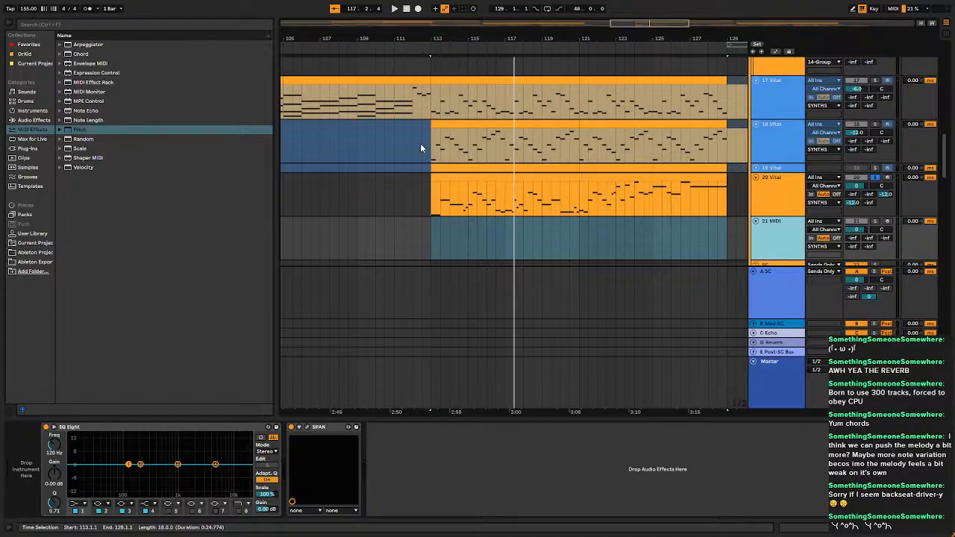
Search the instruments for "glock" and load Operator's Glockenspiel Tremolo preset onto the new MIDI track.
left_click(33, 111)
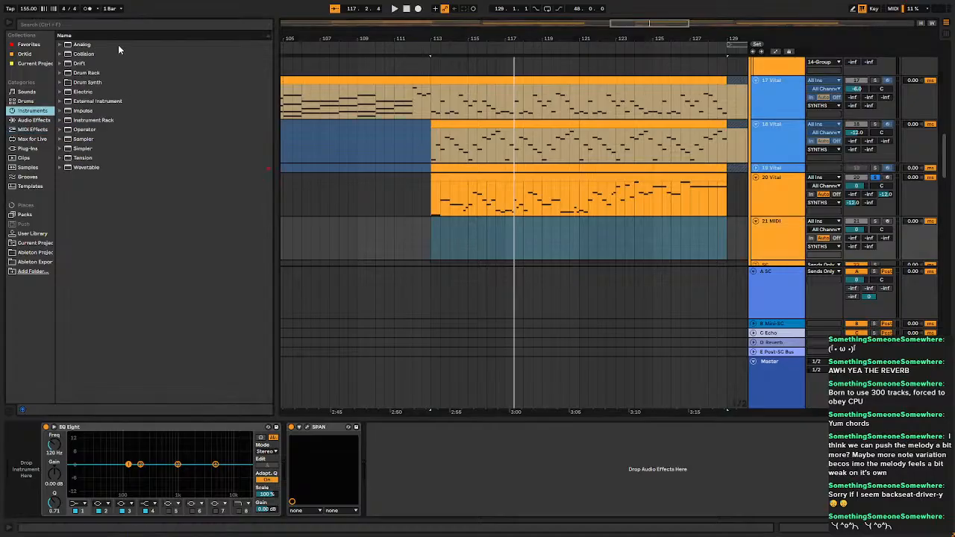
left_click(125, 27)
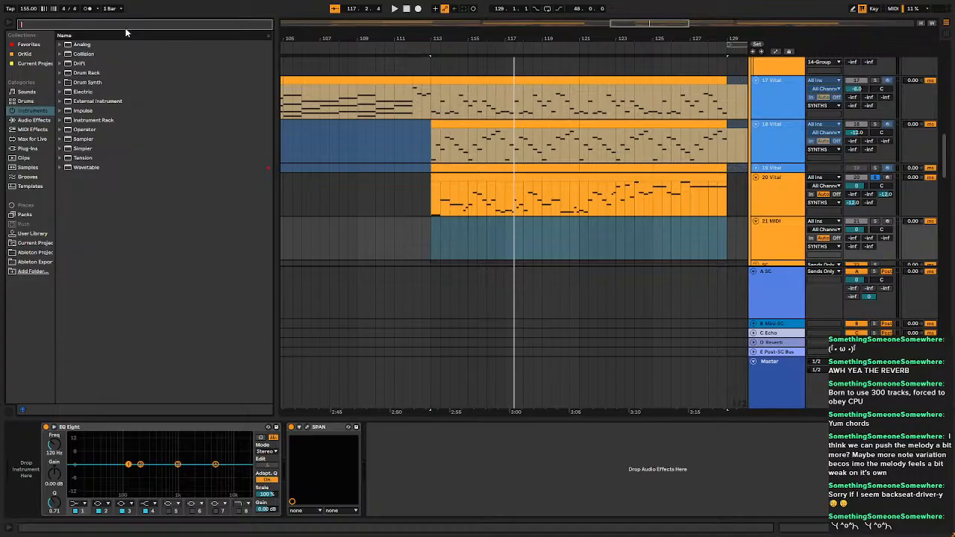
type("glock")
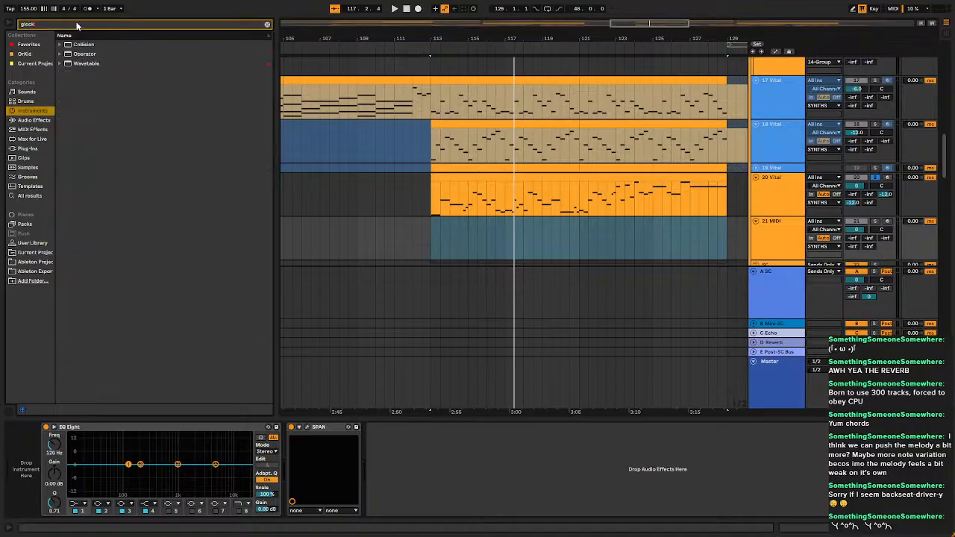
left_click(61, 55)
left_click(65, 64)
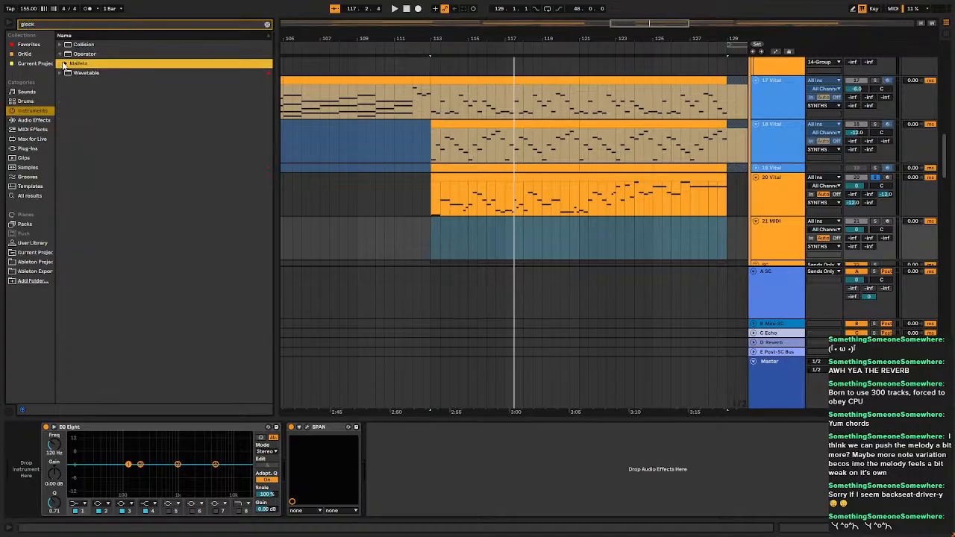
left_click_drag(80, 74, 315, 134)
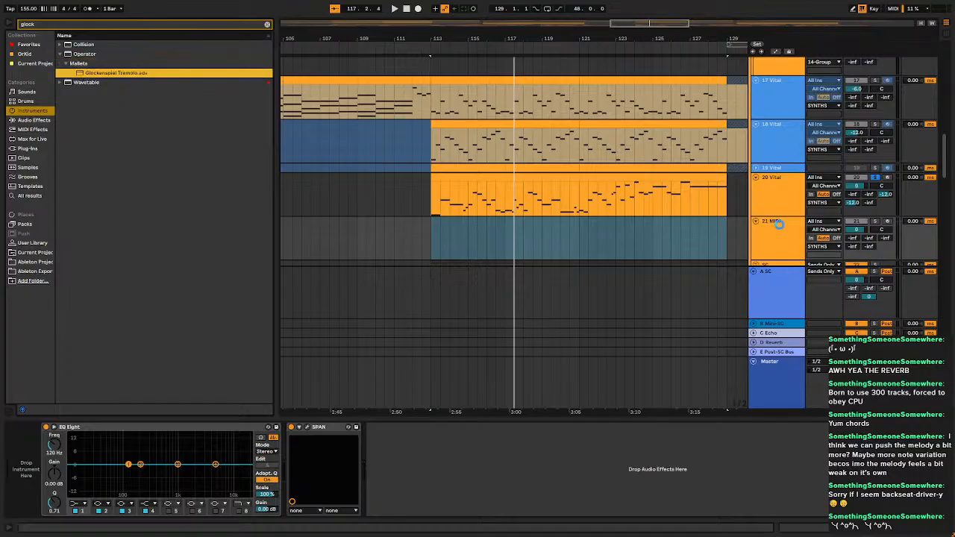
Copy the lead clip at bars 113–129 onto the Glockenspiel track and audition it soloed at -6 dB.
left_click_drag(581, 177, 584, 243)
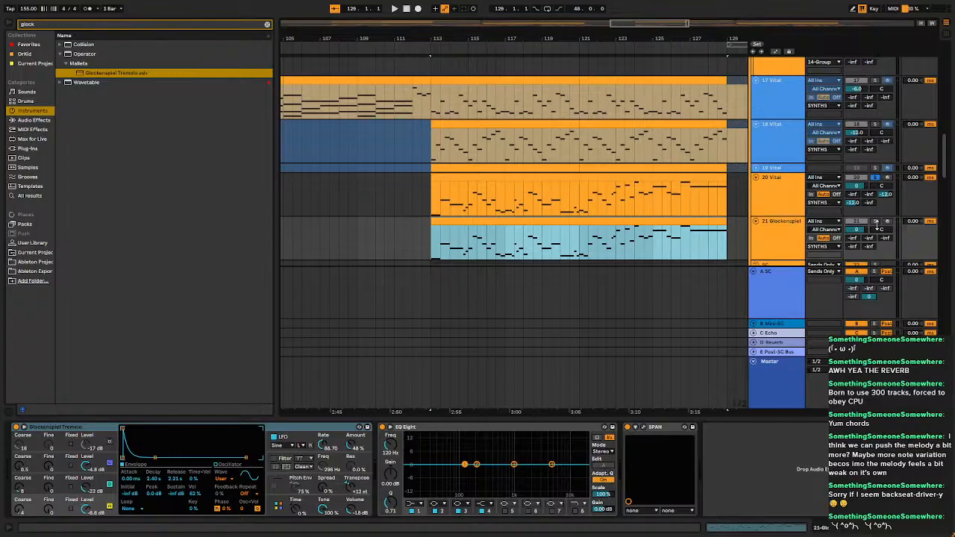
left_click(877, 225)
left_click(876, 222)
key("space")
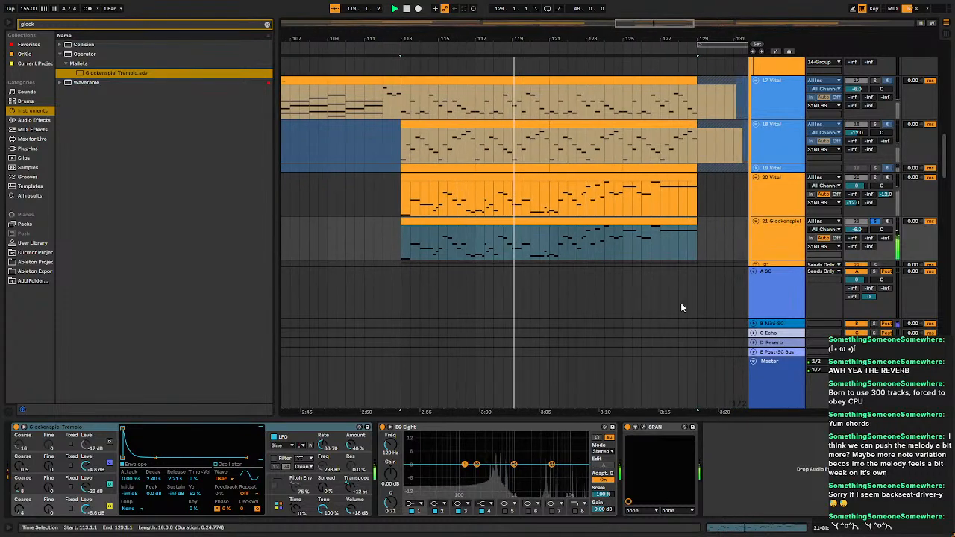
key("space")
In the glockenspiel's EQ Eight, apply a low cut at 250 Hz and lower the 5 kHz band to about -4 dB.
left_click(416, 504)
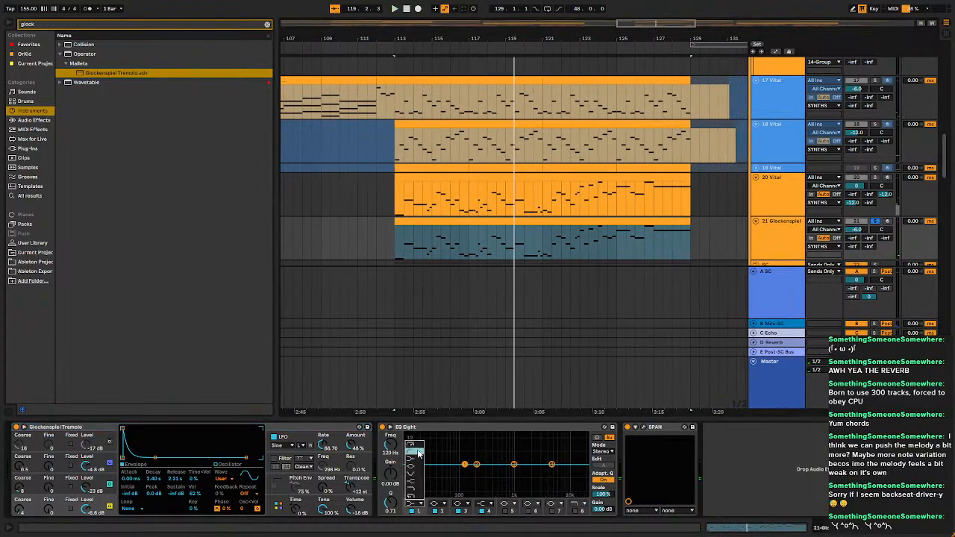
left_click(419, 453)
key("space")
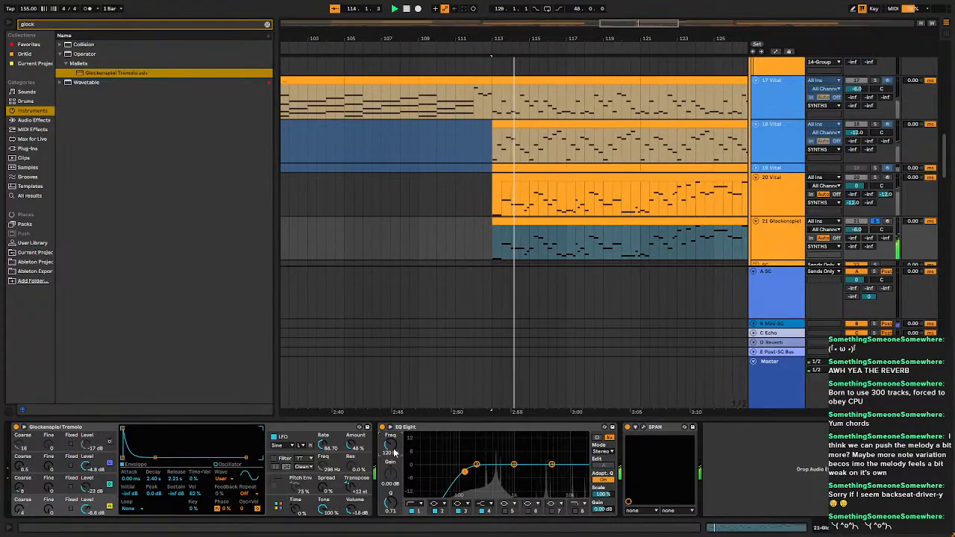
left_click_drag(394, 453, 394, 441)
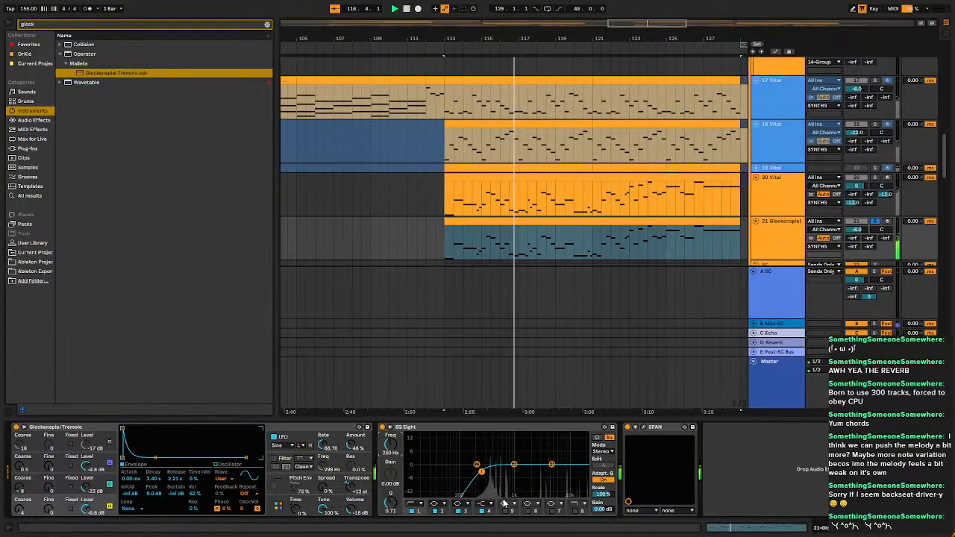
left_click(552, 466)
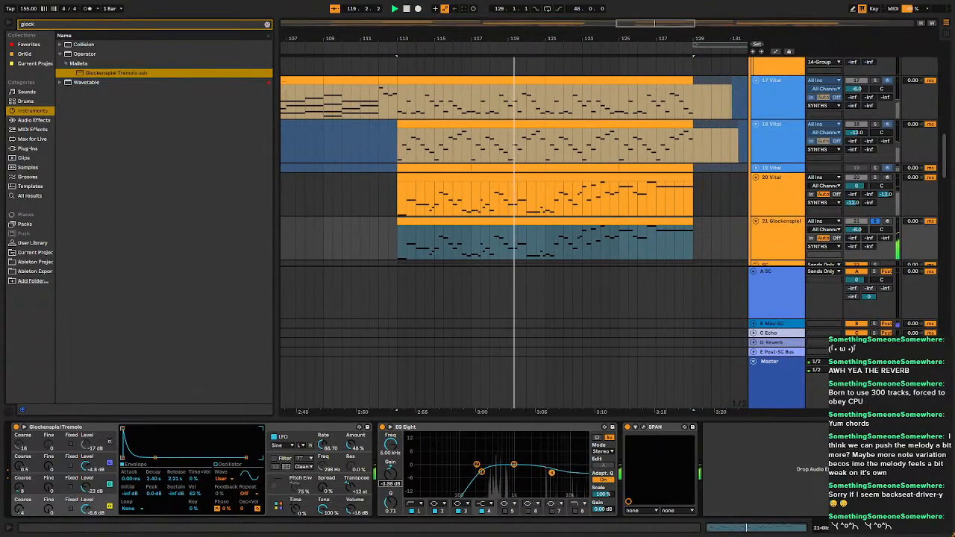
Set the glockenspiel's high EQ Eight band to -6 dB at 3 kHz, unsolo the track and play the full mix.
left_click_drag(389, 466, 389, 477)
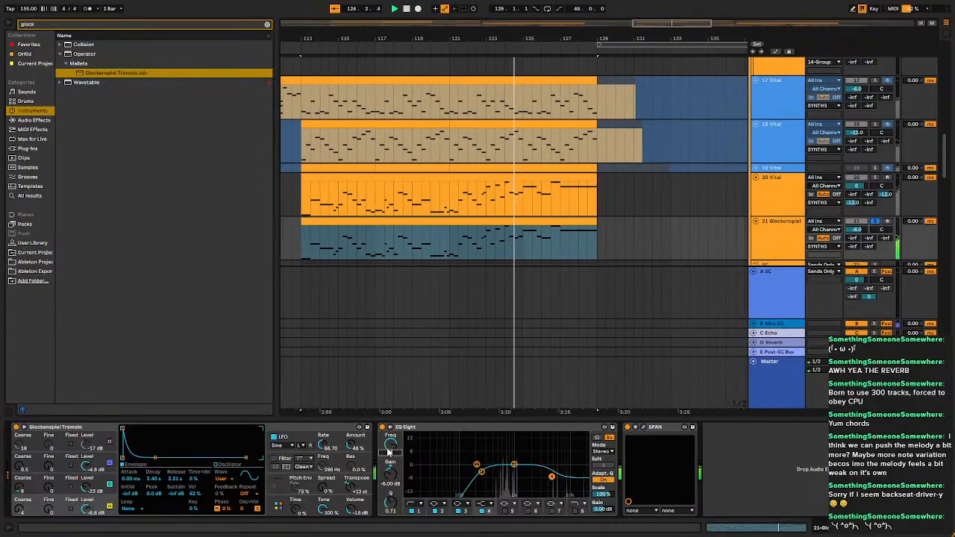
left_click_drag(387, 452, 387, 461)
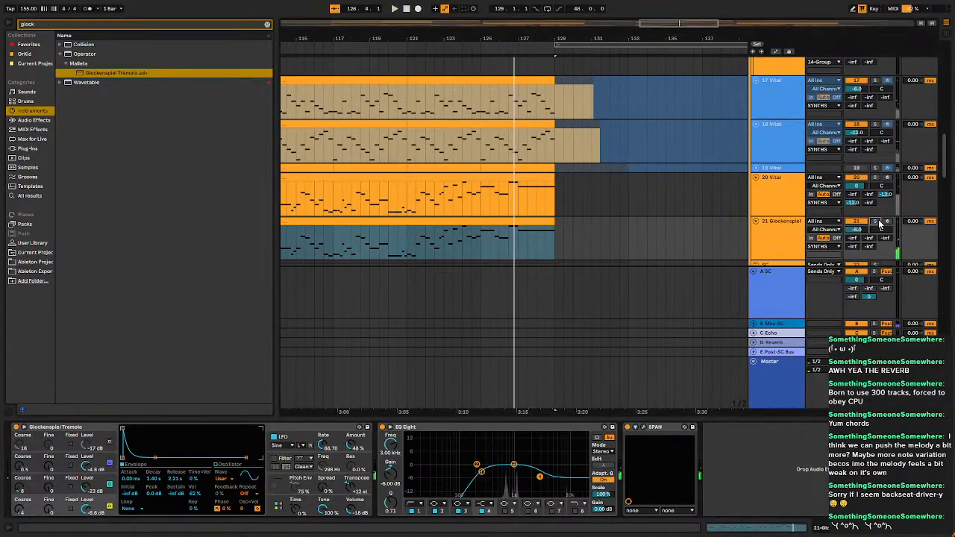
key("space")
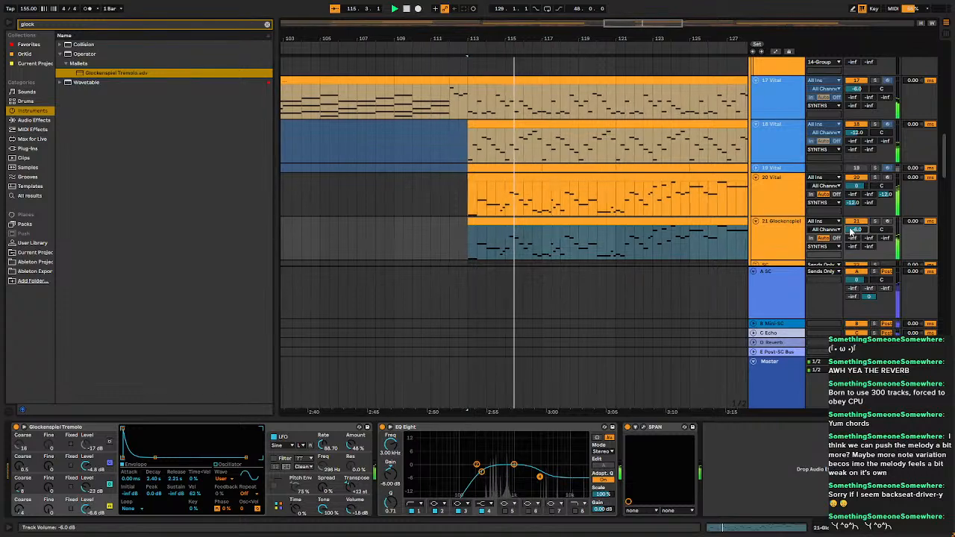
Set the Glockenspiel track's volume to 0 dB and its Echo send to -12 dB.
left_click(890, 240)
type("-12")
key("Return")
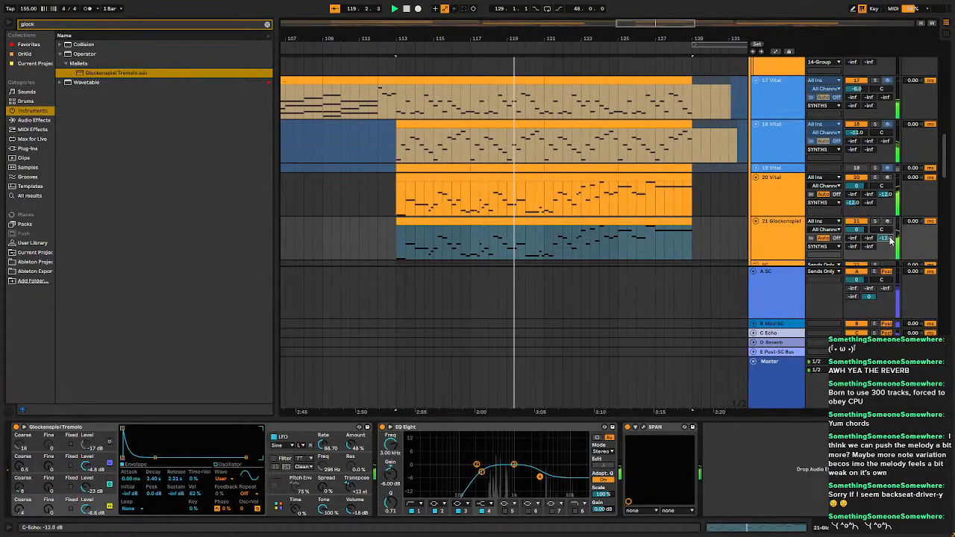
Group the lead Vital and Glockenspiel tracks, moving the effects sends to the group with Echo and Reverb at -12 dB.
left_click(782, 238)
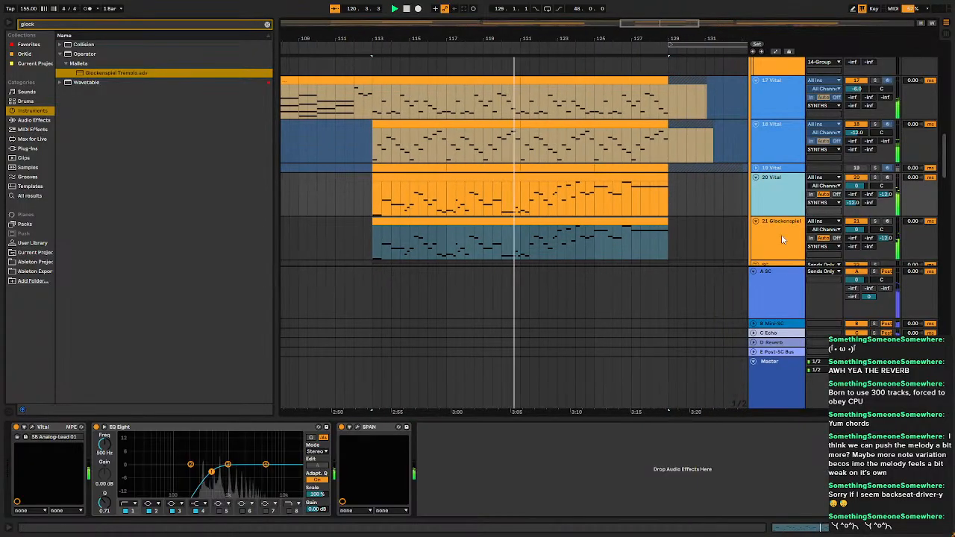
left_click(782, 239, "shift")
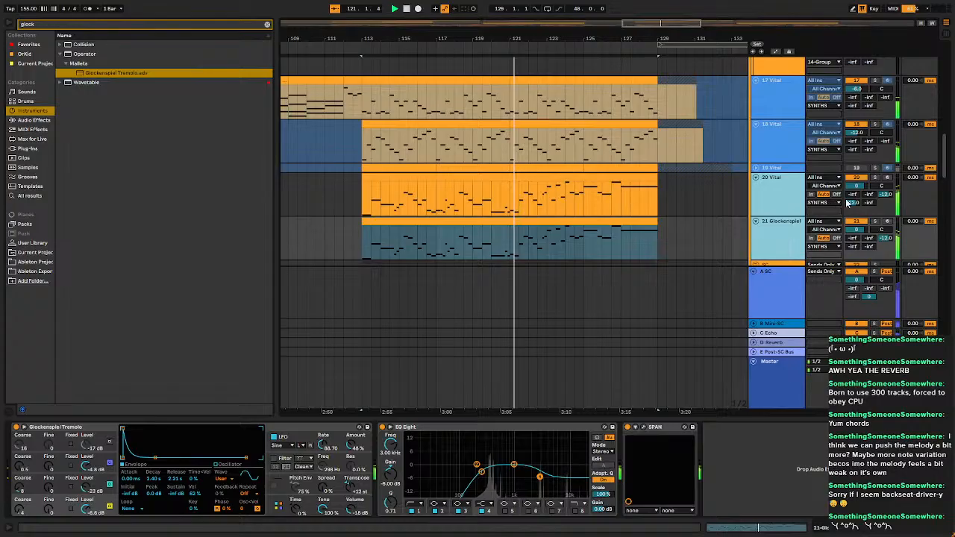
key("ctrl+g")
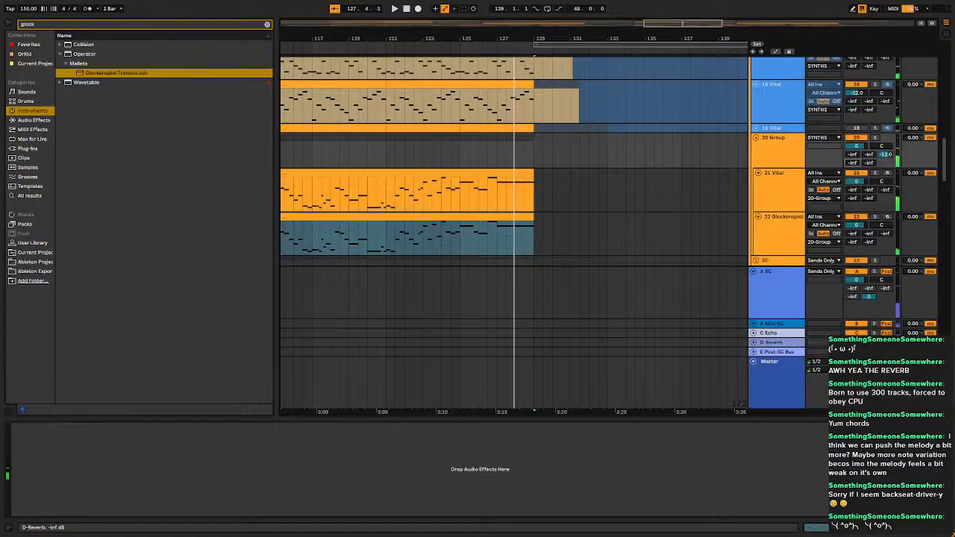
key("Return")
key("space")
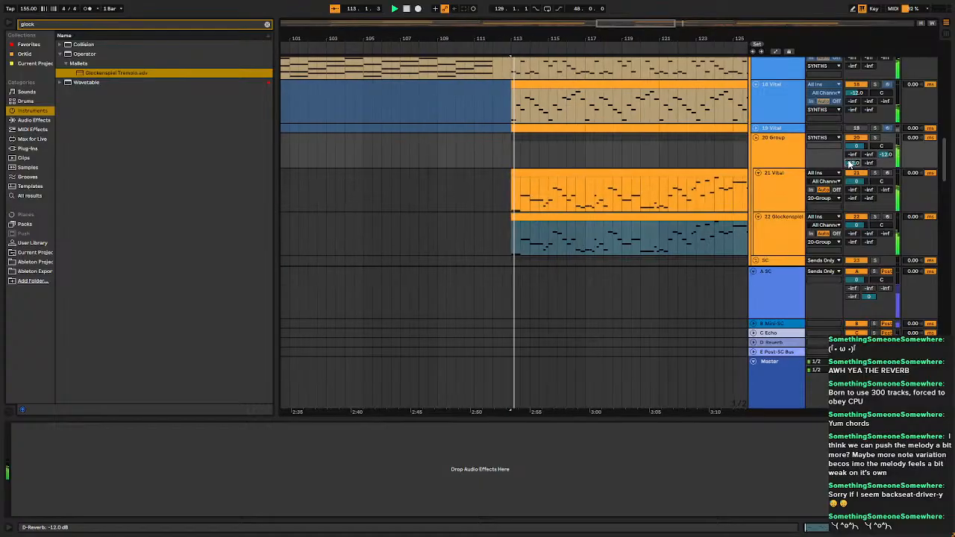
Inspect the SB Analog-Keys 10 patch on track 25 Vital and unfold the device's macro parameters.
scroll(784, 181, "down", 2)
scroll(783, 180, "down", 8)
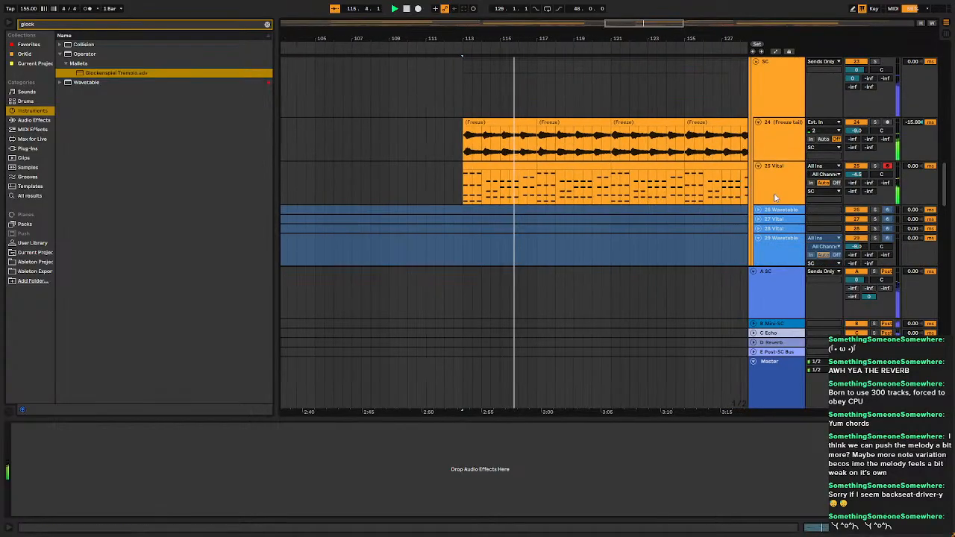
left_click(628, 183)
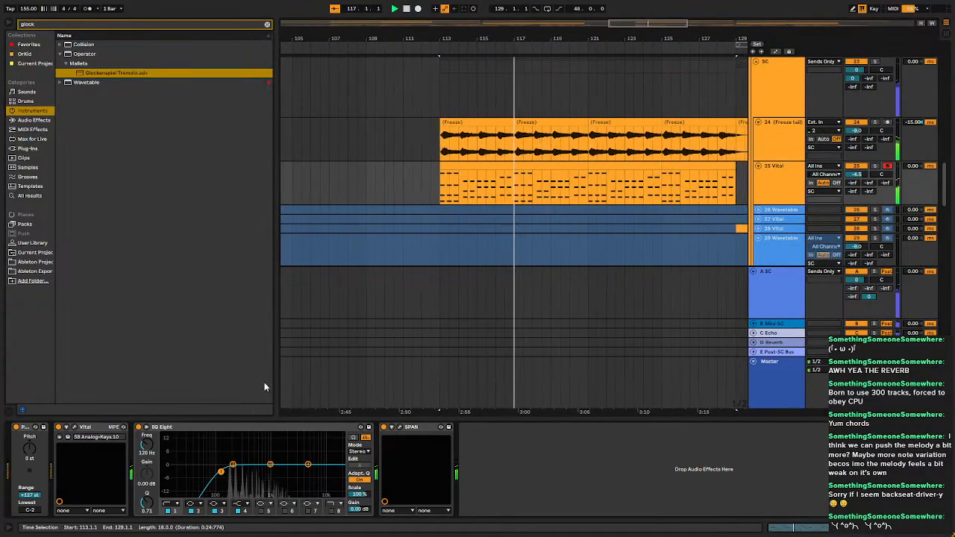
left_click(66, 431)
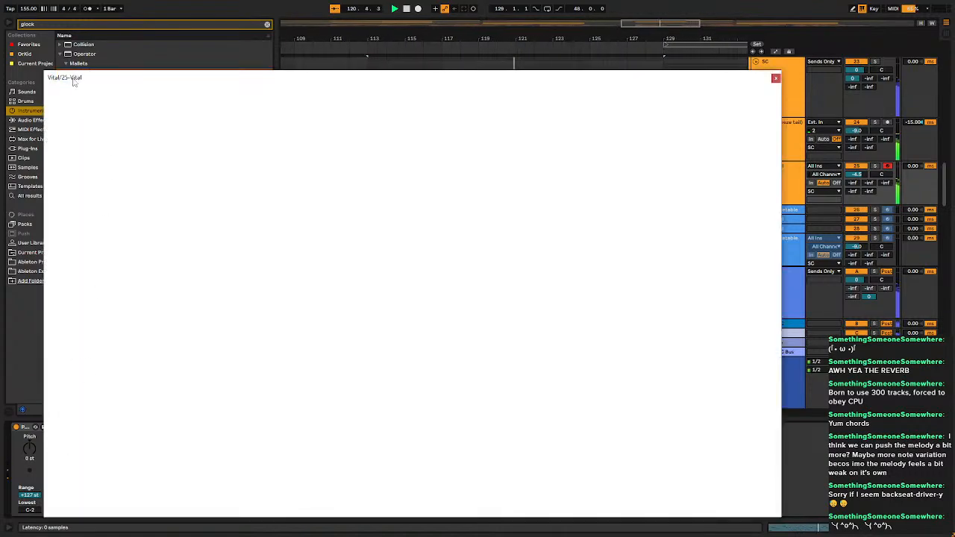
left_click_drag(73, 84, 275, 85)
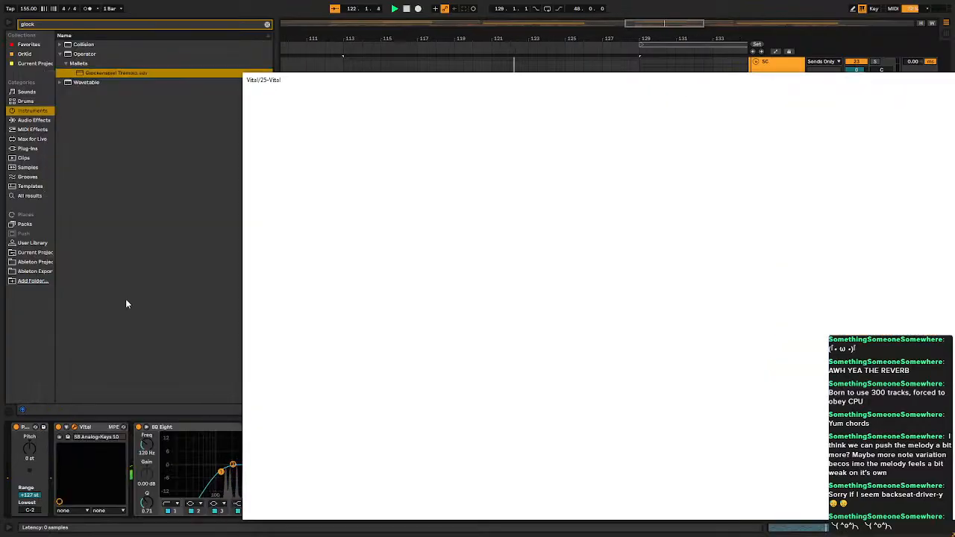
left_click(66, 429)
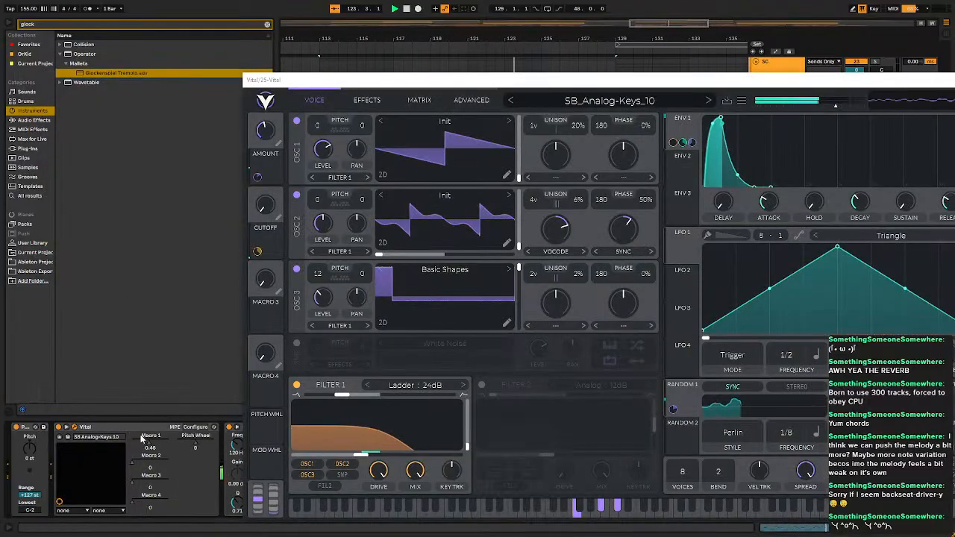
left_click_drag(336, 79, 74, 61)
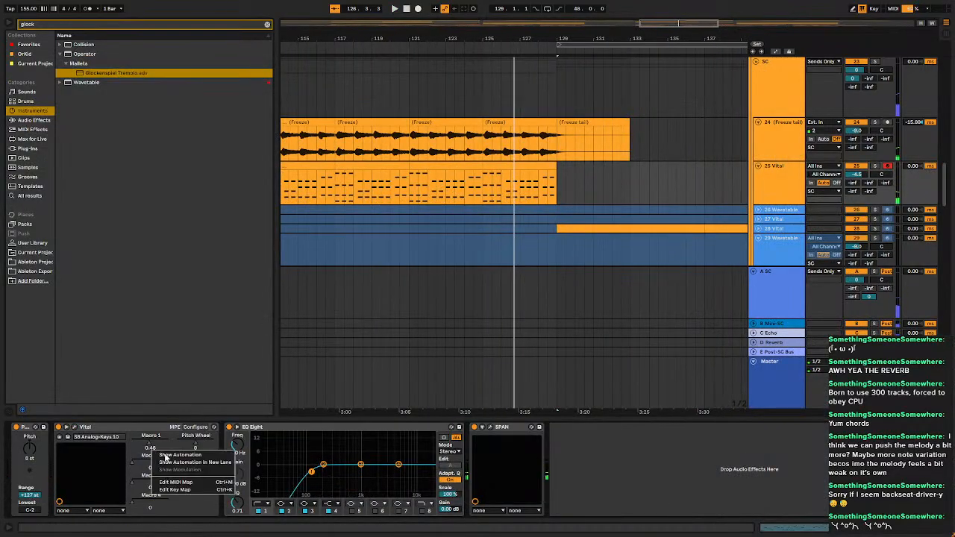
Automate Macro 1 of track 25 Vital in its own lane, ramping from 0.46 at bar 113 to 1 at bar 129, and audition it.
key("a")
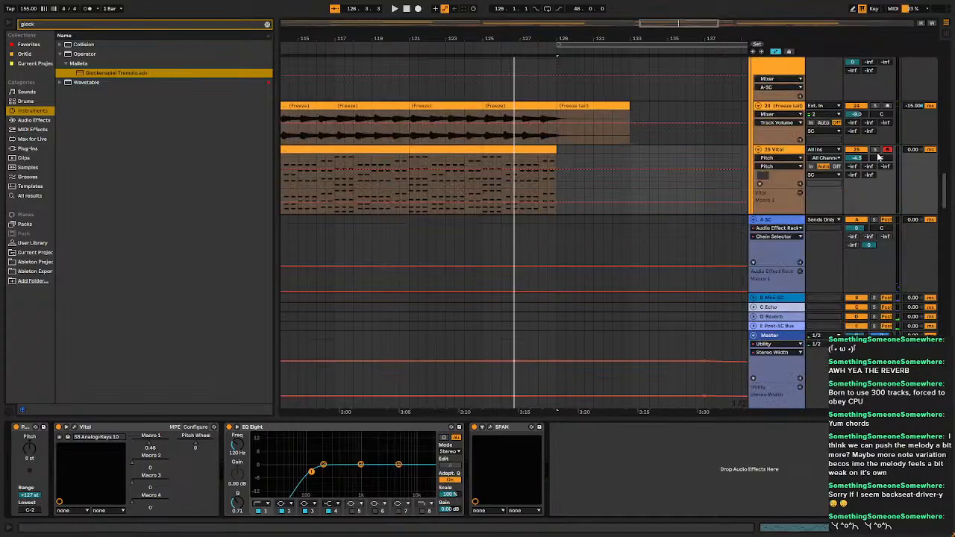
key("space")
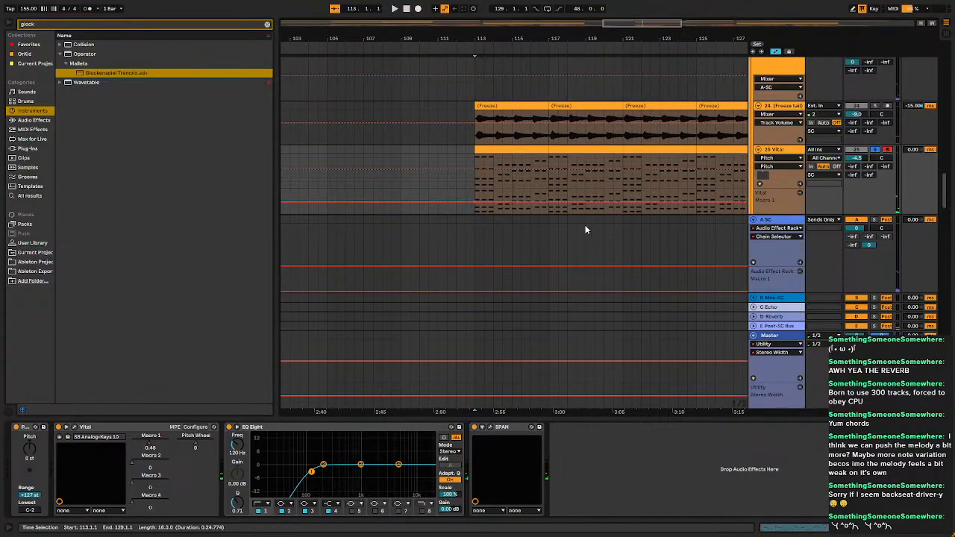
left_click_drag(586, 230, 434, 222)
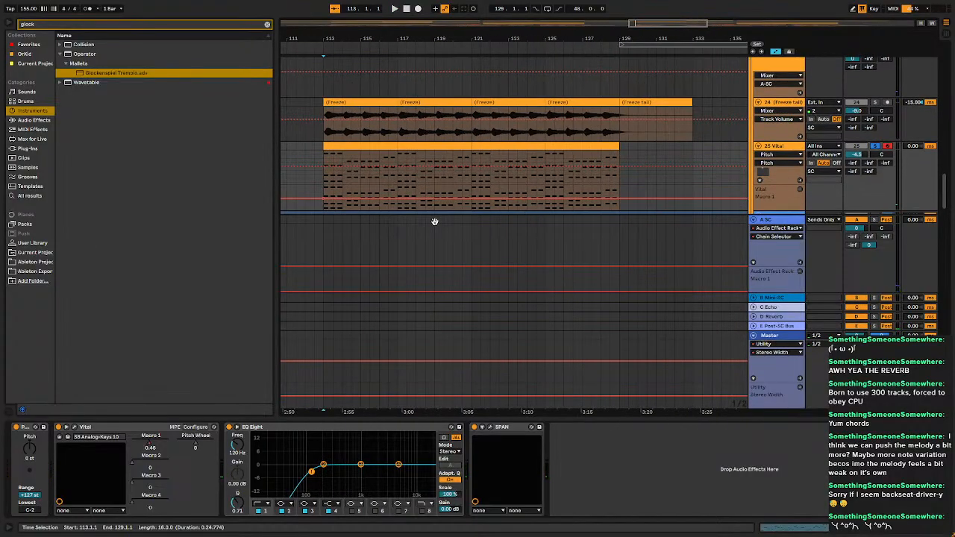
left_click(620, 199)
key("space")
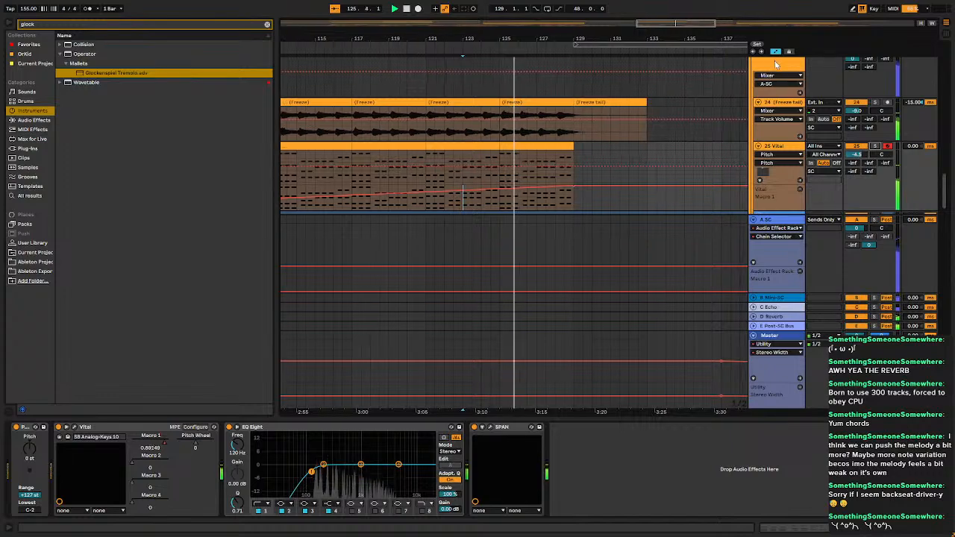
left_click(776, 52)
Insert an empty MIDI clip on the Cymbals track spanning bars 113–129.
scroll(617, 185, "down", 5)
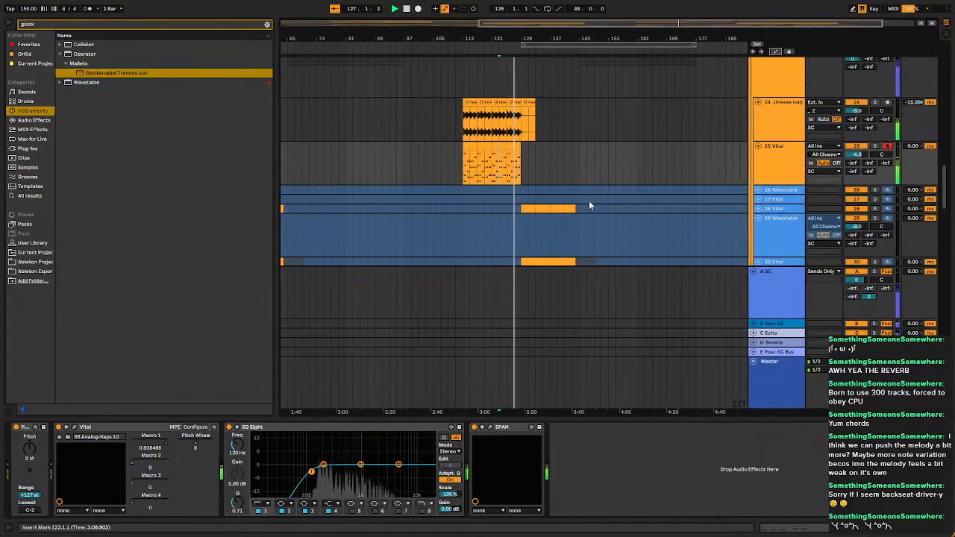
scroll(589, 201, "up", 4)
scroll(579, 145, "up", 1)
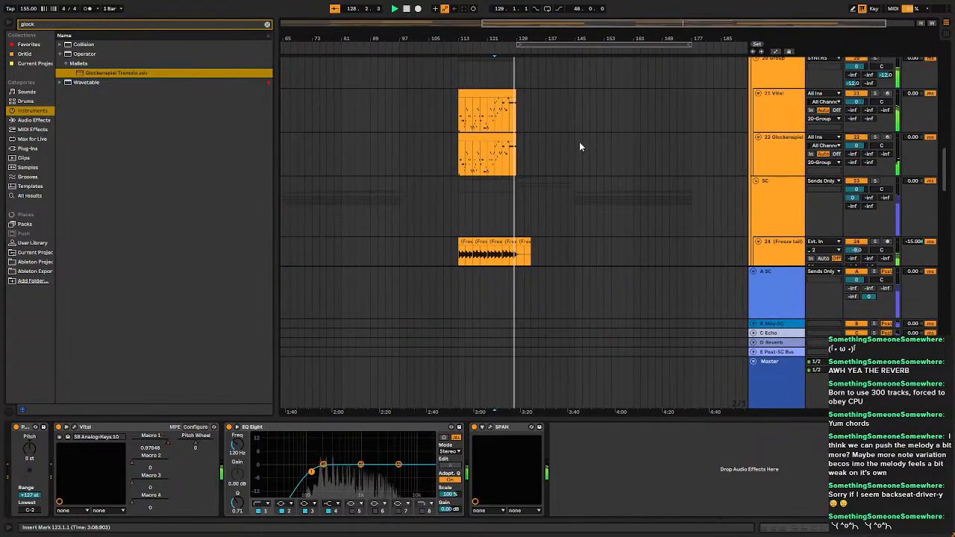
scroll(579, 141, "down", 10)
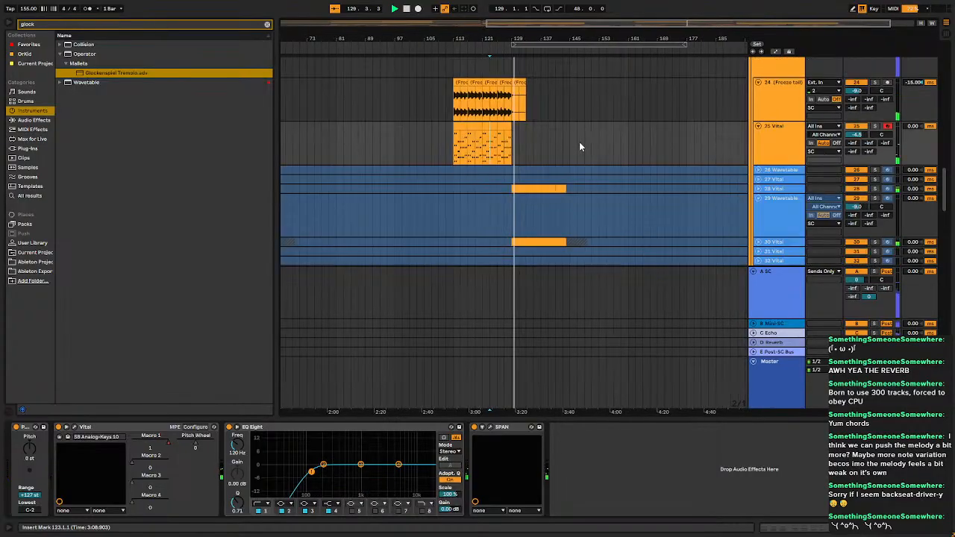
scroll(579, 142, "up", 10)
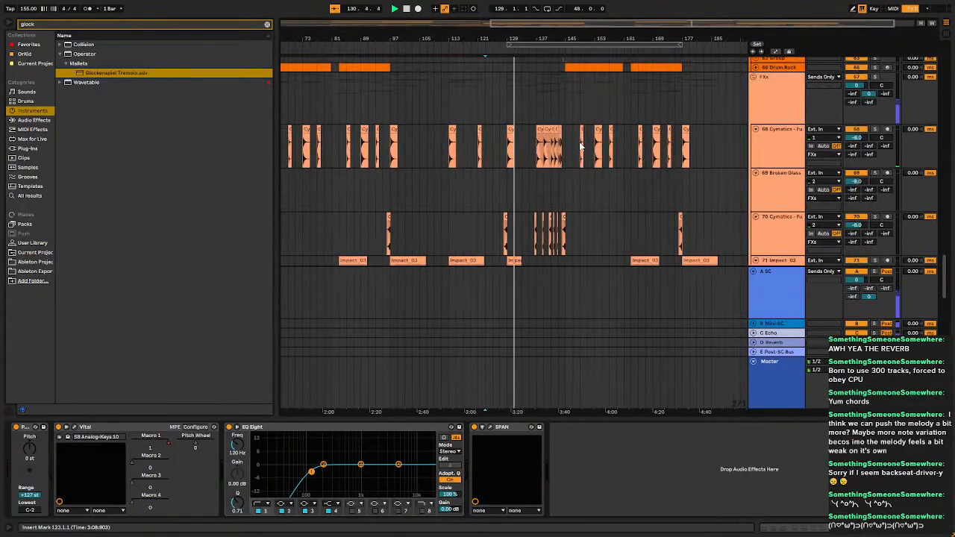
scroll(454, 185, "down", 11)
scroll(448, 143, "up", 5)
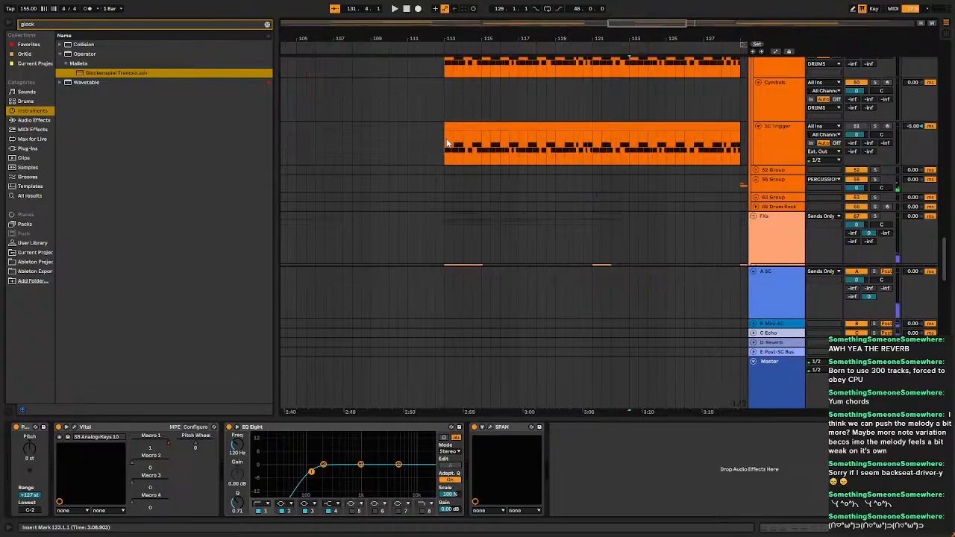
left_click(447, 99)
scroll(528, 131, "up", 1)
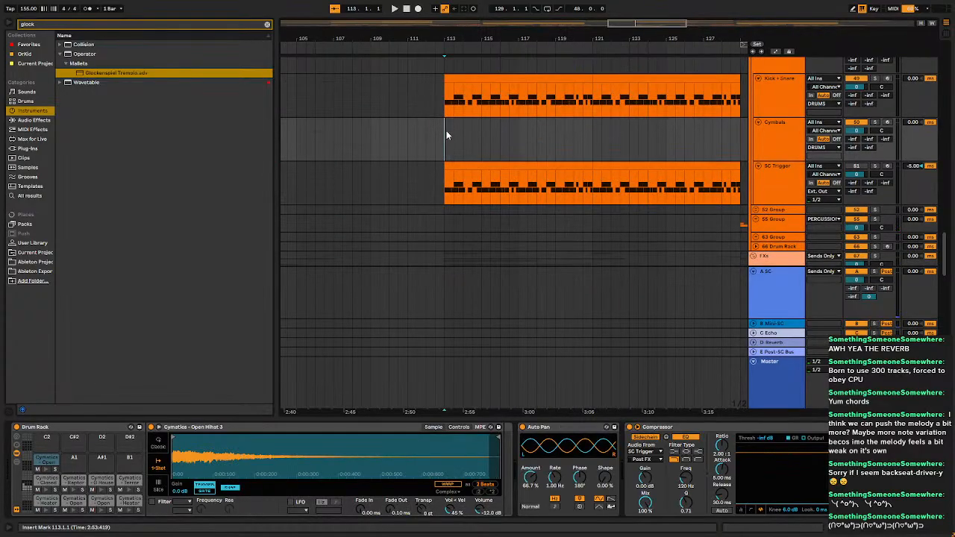
left_click_drag(447, 131, 715, 137)
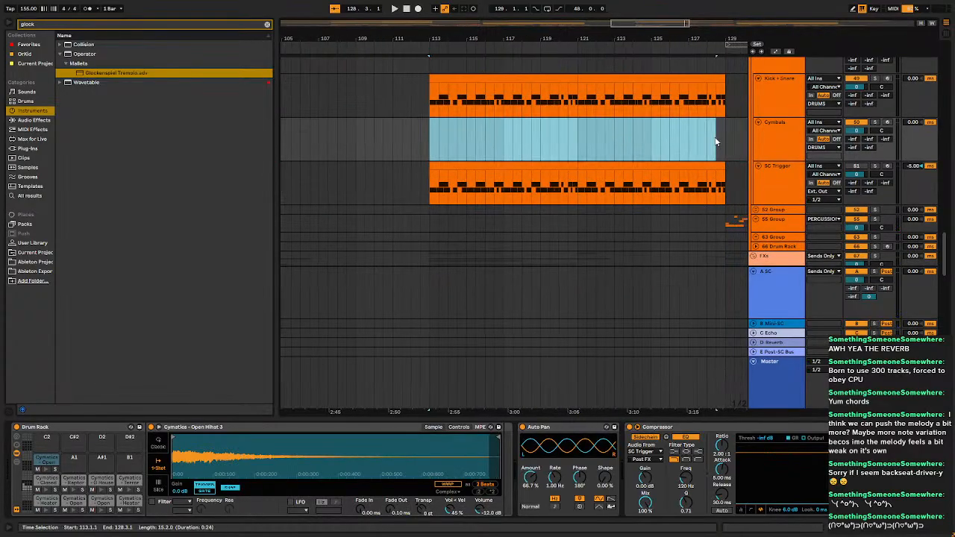
right_click(726, 139)
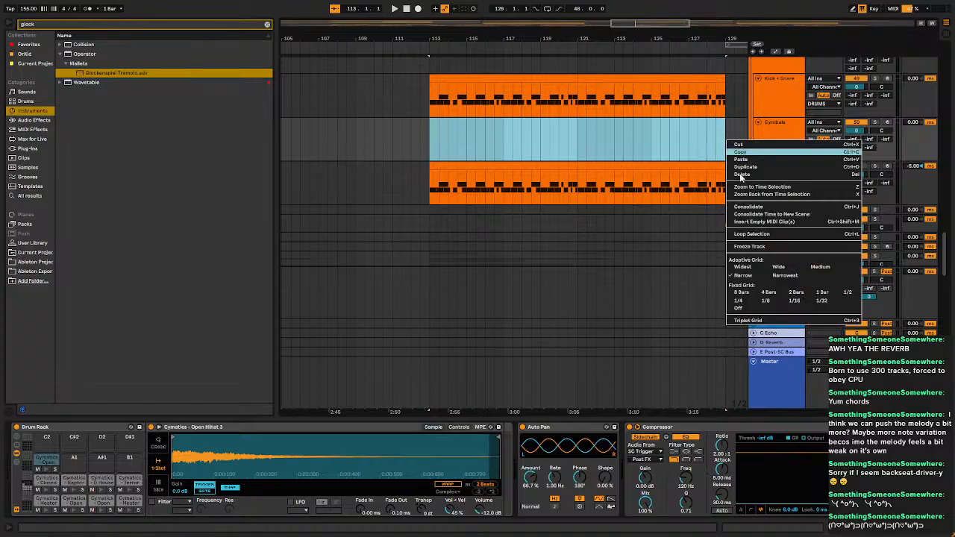
left_click(754, 222)
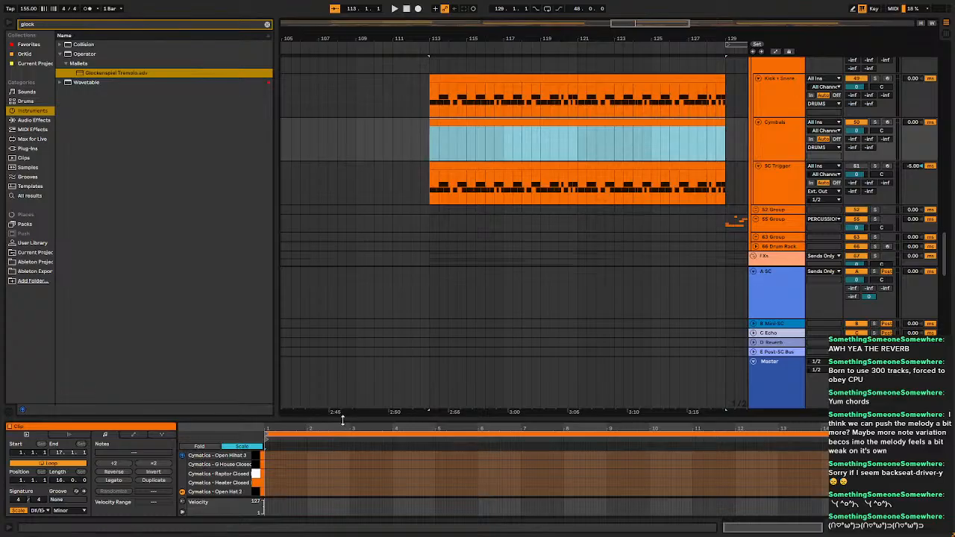
Enlarge the note editor for the Cymbals clip and place Open Hat 2 notes at 1.3.1 and 2.4.1.
left_click_drag(342, 420, 293, 217)
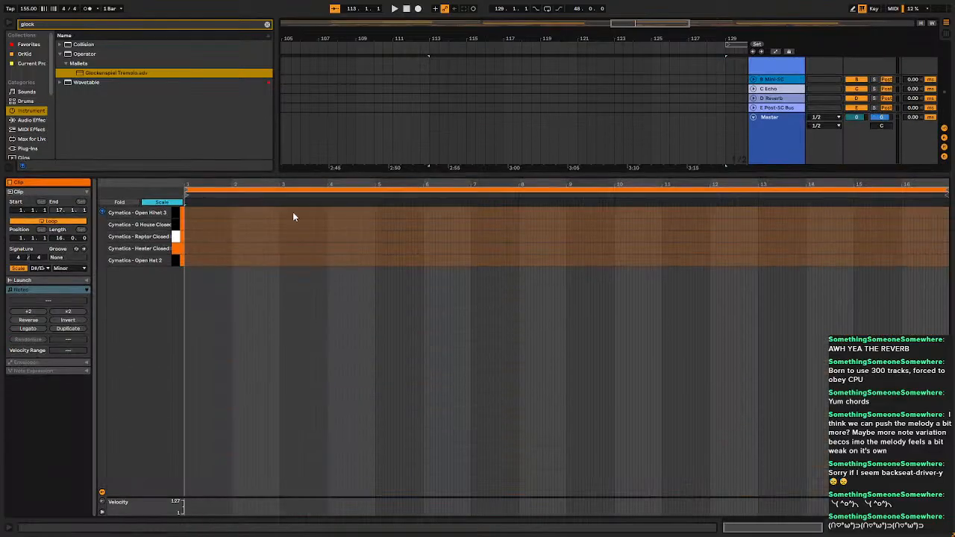
left_click(192, 259)
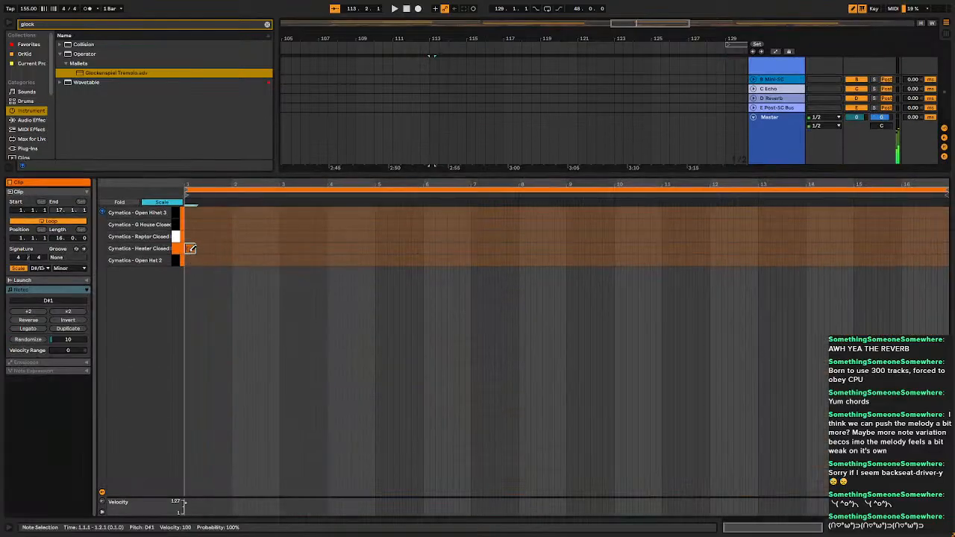
left_click(190, 259)
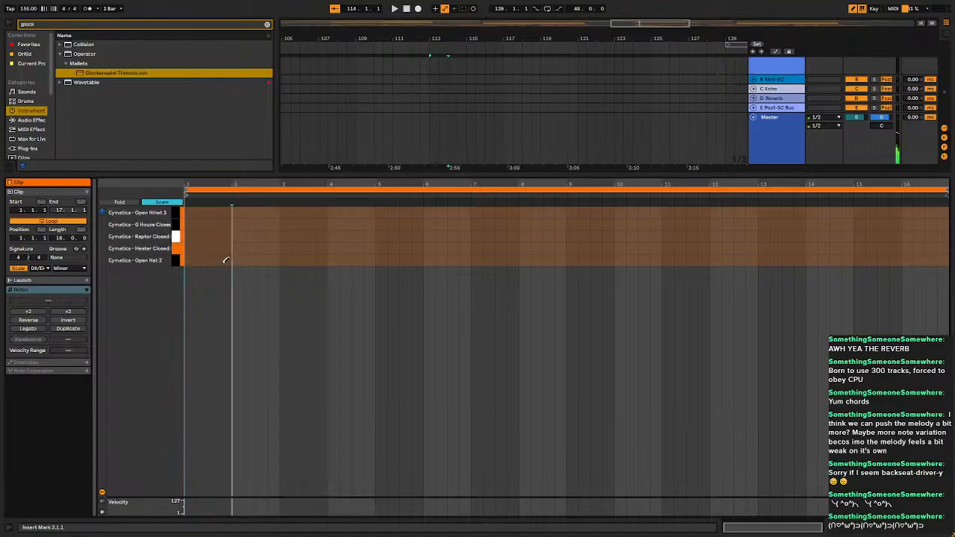
left_click(214, 259)
left_click_drag(193, 266, 221, 266)
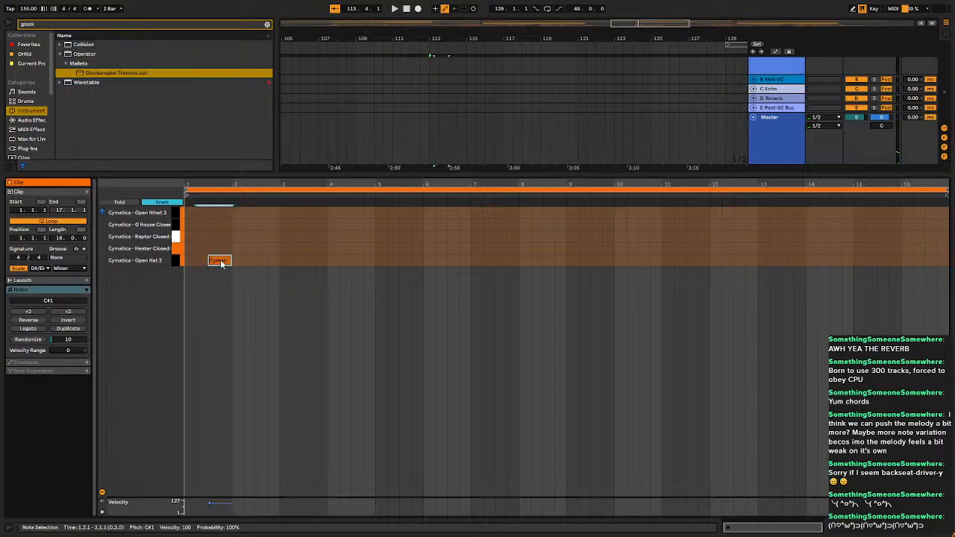
left_click_drag(192, 260, 230, 263)
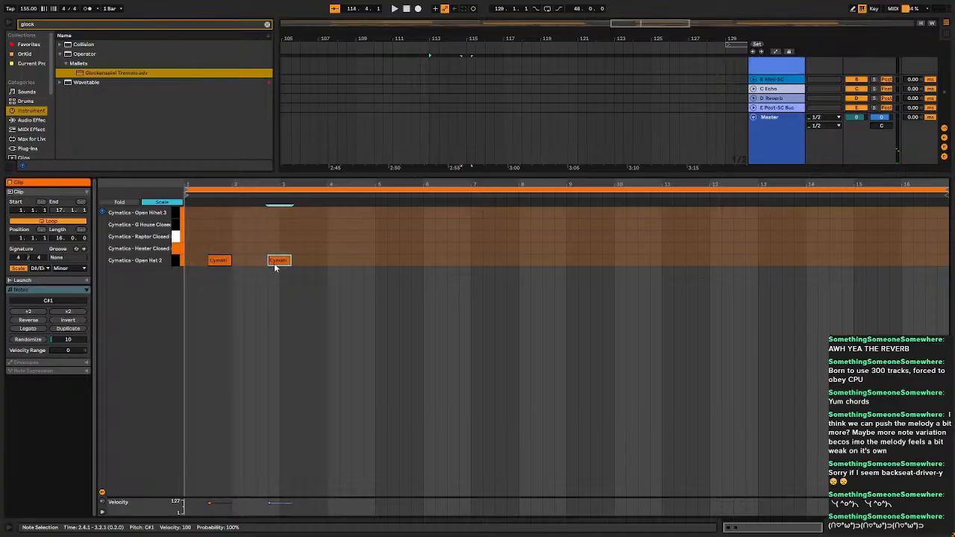
Place G House Closed notes at 1.1.1, 1.3.1, 2.1.1 and 2.3.1 in the Cymbals clip.
double_click(190, 224)
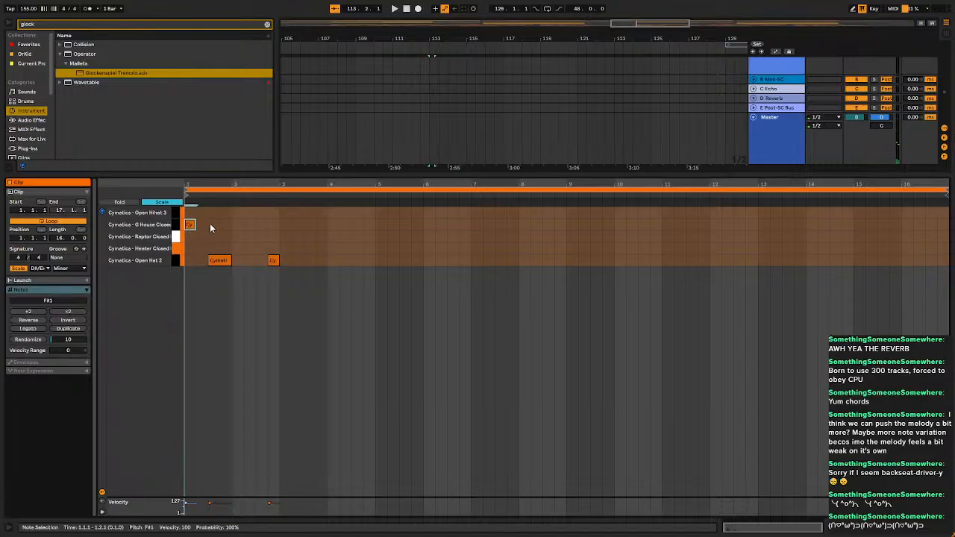
double_click(217, 225)
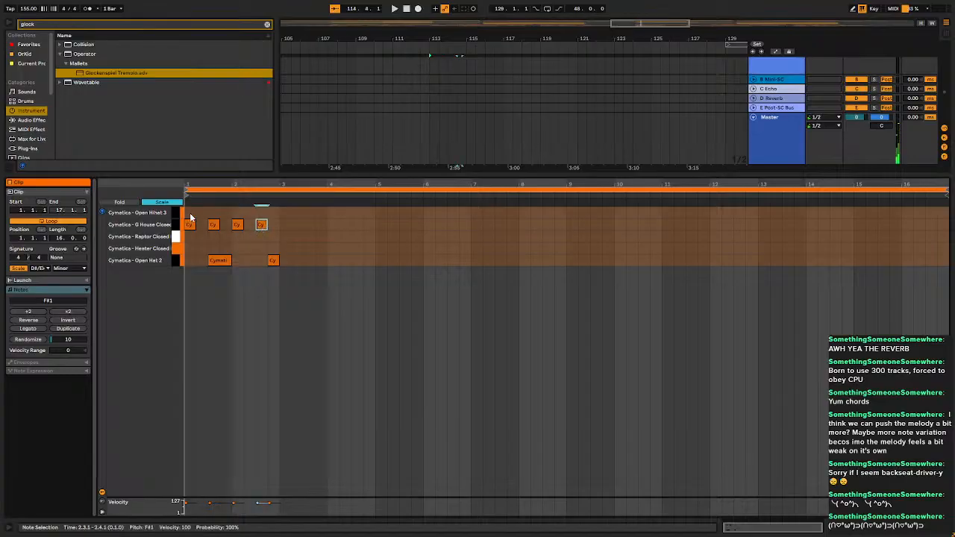
left_click_drag(190, 215, 273, 230)
key("ctrl+d")
key("ctrl+d")
key("ctrl+d")
key("ctrl+z")
key("ctrl+z")
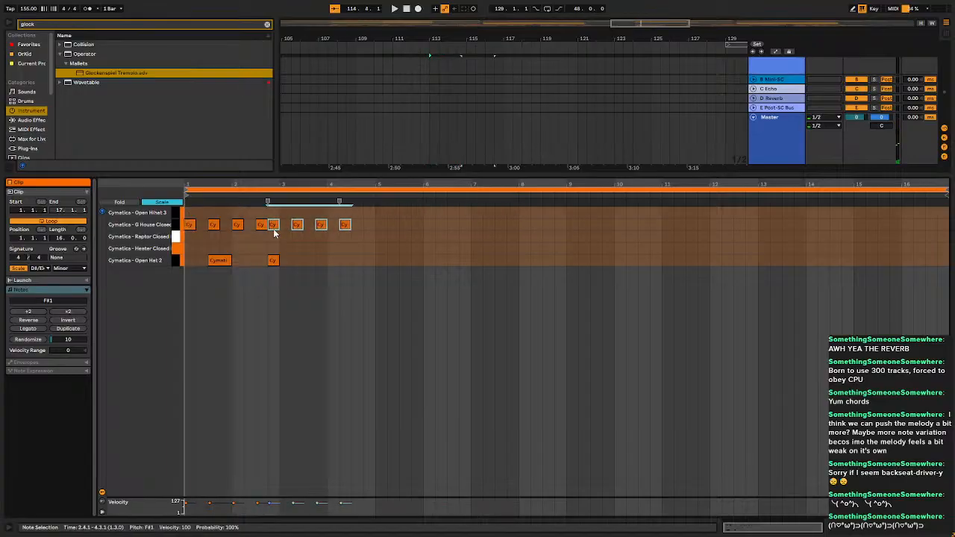
key("ctrl+z")
Repeat the two-bar G House Closed pattern through to the end of the 16-bar clip.
key("ctrl+d")
key("ctrl+d")
key("ctrl+d")
key("ctrl+d")
key("ctrl+d")
key("ctrl+d")
key("ctrl+d")
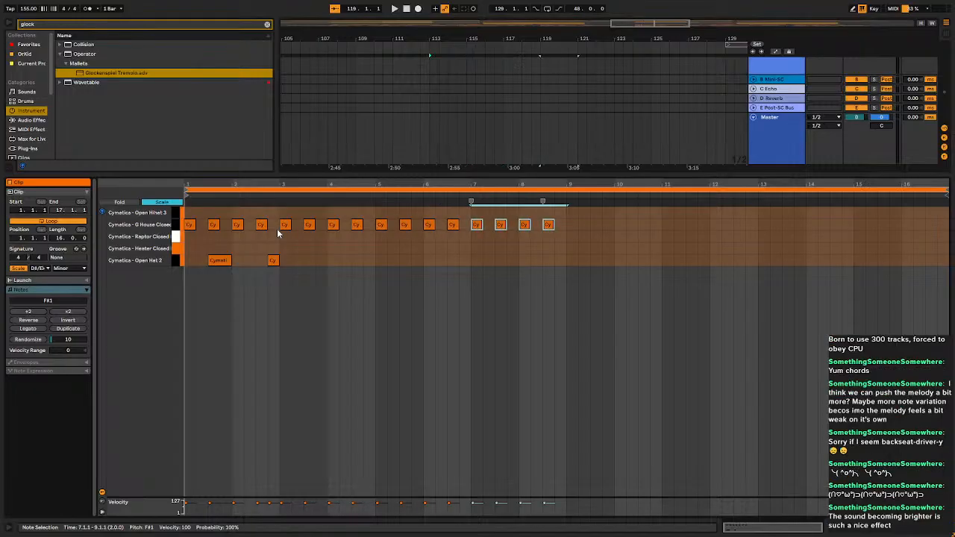
Add Open Hat 2 notes at 3.2.1 and 4.2.1 plus an Open Hihat 3 note at 4.4.1, and audition the pattern.
key("b")
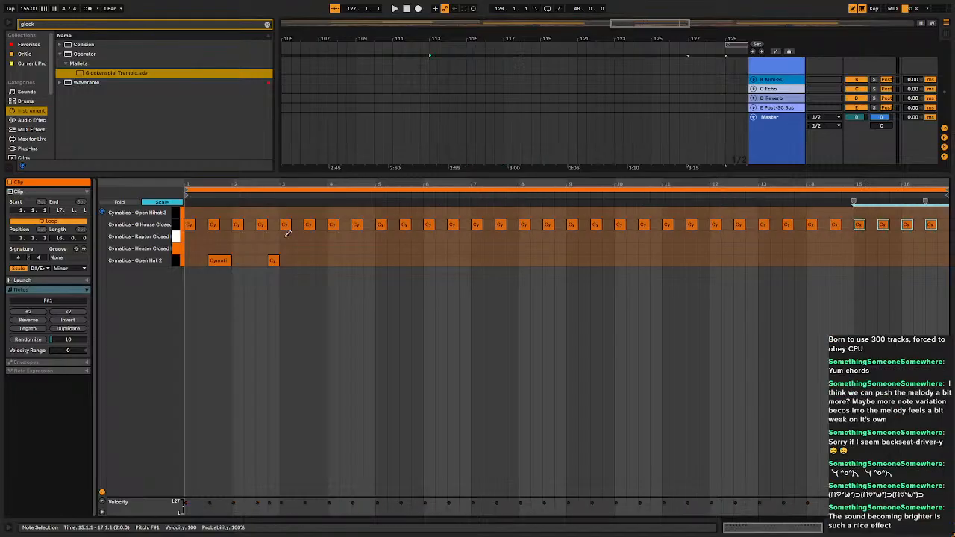
left_click_drag(194, 267, 252, 265)
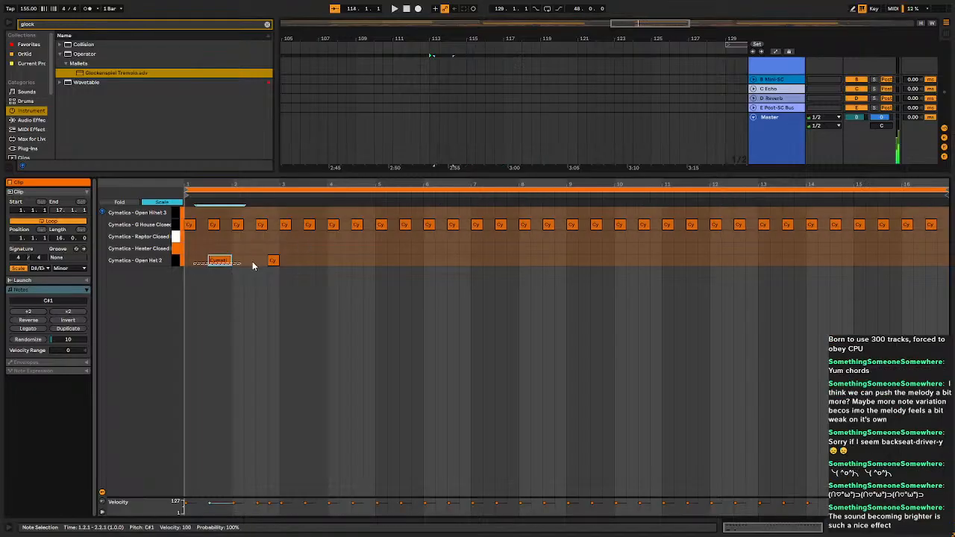
key("ctrl+d")
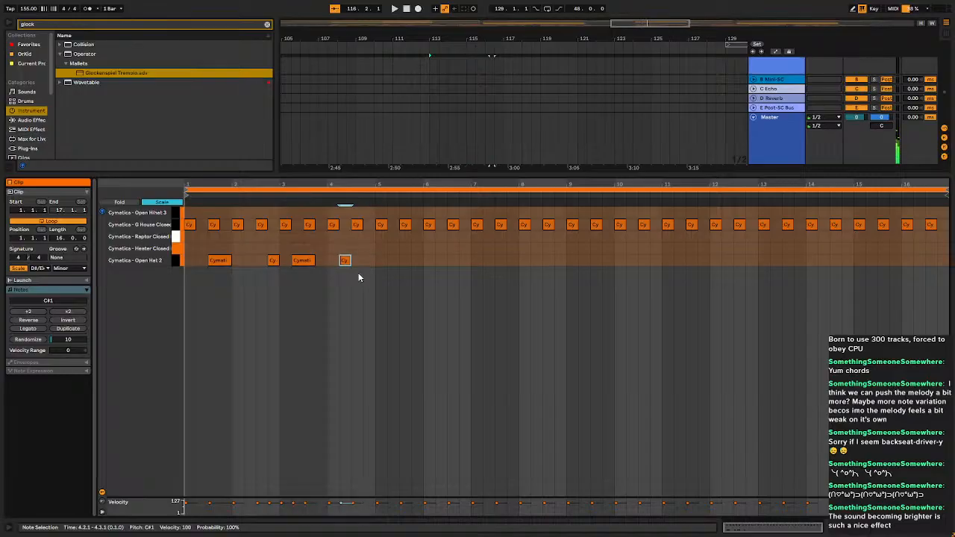
left_click(365, 212)
key("space")
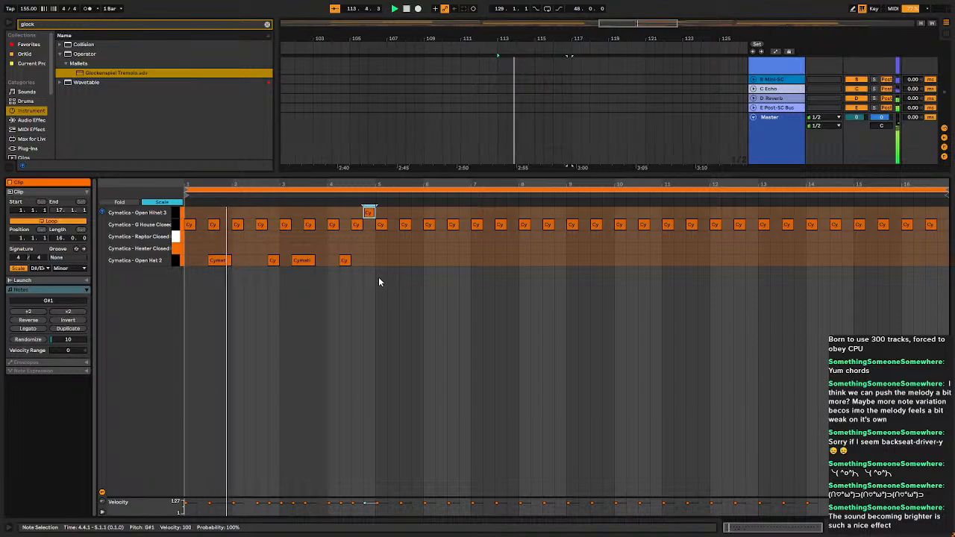
Try Raptor Closed notes at 1.2.1 and 1.4.1 and an Open Hihat 3 note at 1.2.1 while auditioning.
left_click(202, 236)
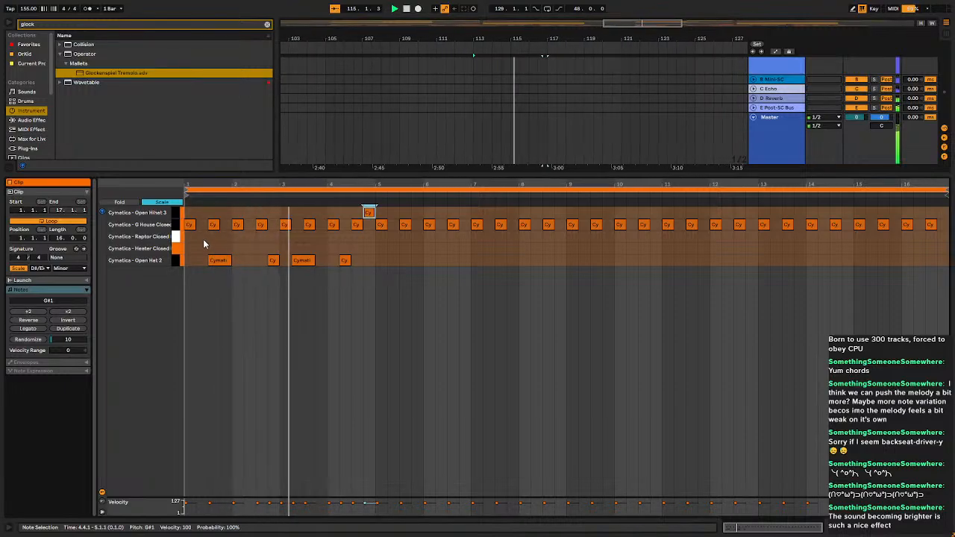
left_click(225, 237)
key("space")
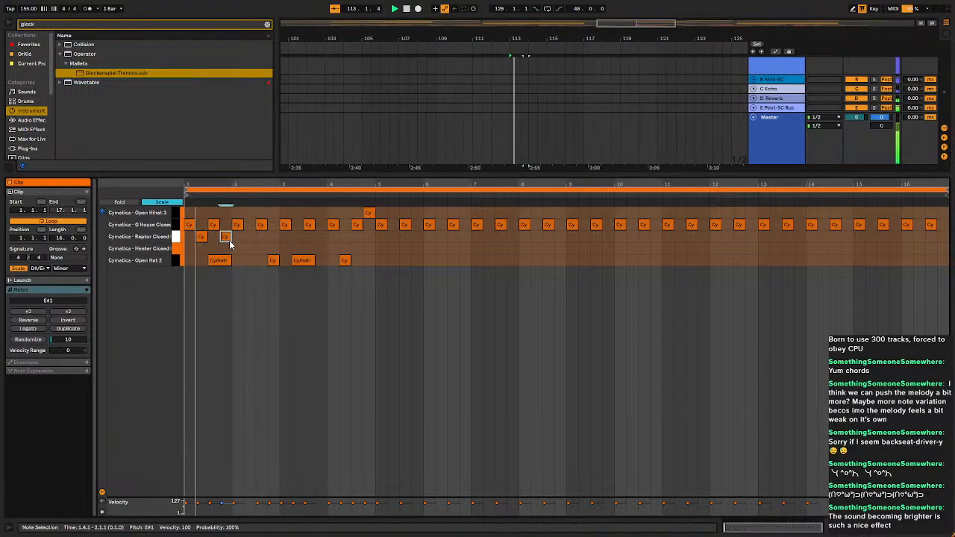
left_click(201, 216)
key("space")
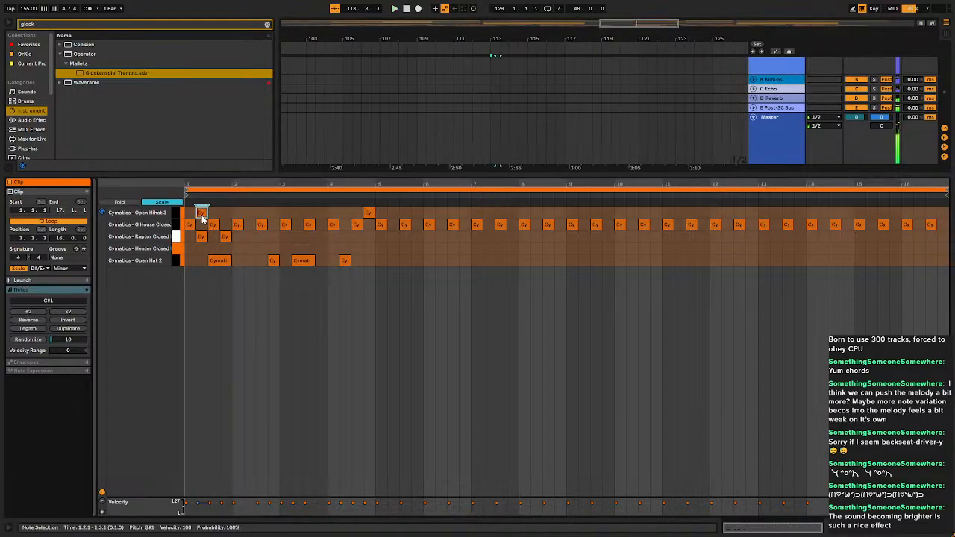
left_click(202, 238)
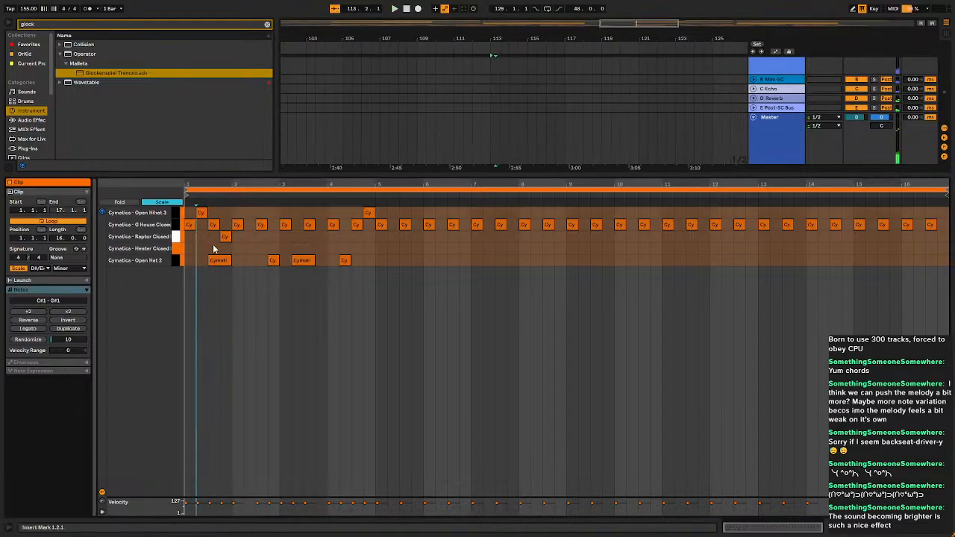
Replace the Raptor Closed hits with Heater Closed notes at 1.2.1 and 1.4.1, and repeat that bar through to the clip's end.
left_click(227, 237)
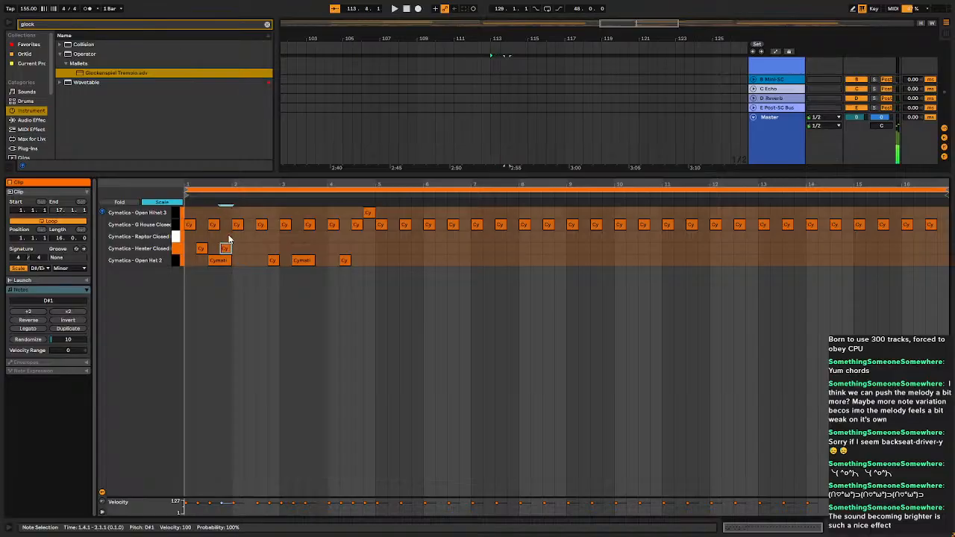
key("space")
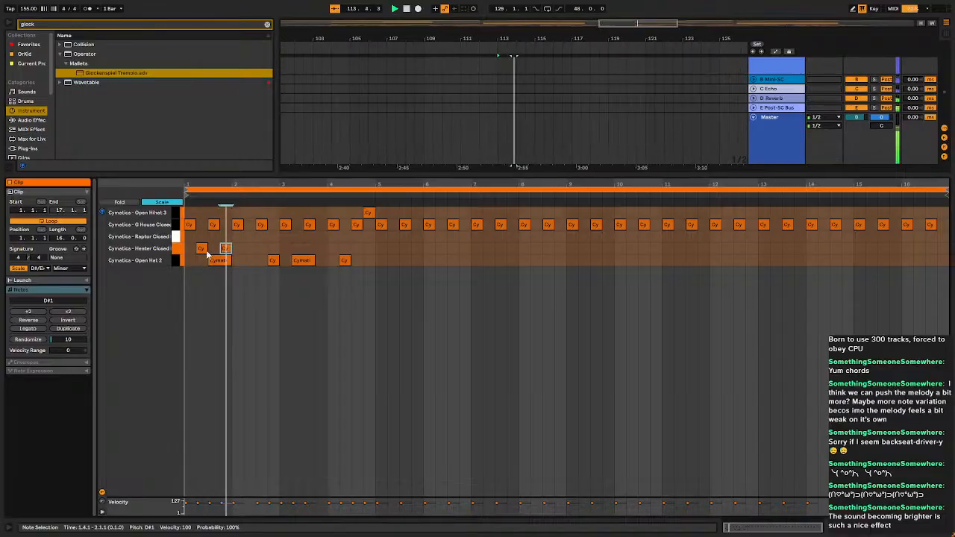
left_click_drag(190, 247, 230, 251)
key("ctrl+d")
key("ctrl+d")
key("ctrl+d")
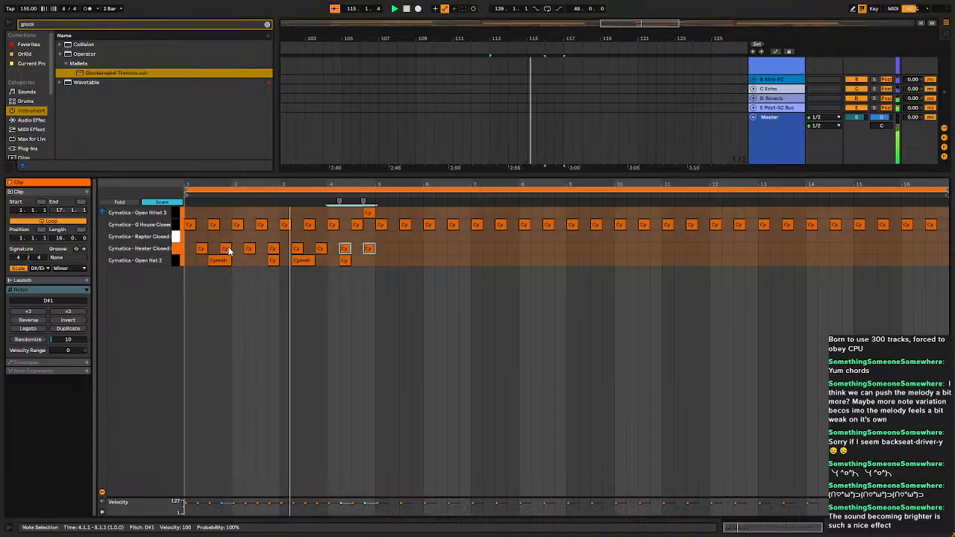
key("ctrl+d")
key("ctrl+d")
key("ctrl+d")
key("ctrl+d")
key("ctrl+d")
key("ctrl+d")
key("ctrl+d")
key("ctrl+d")
key("ctrl+d")
key("ctrl+d")
key("ctrl+d")
key("ctrl+d")
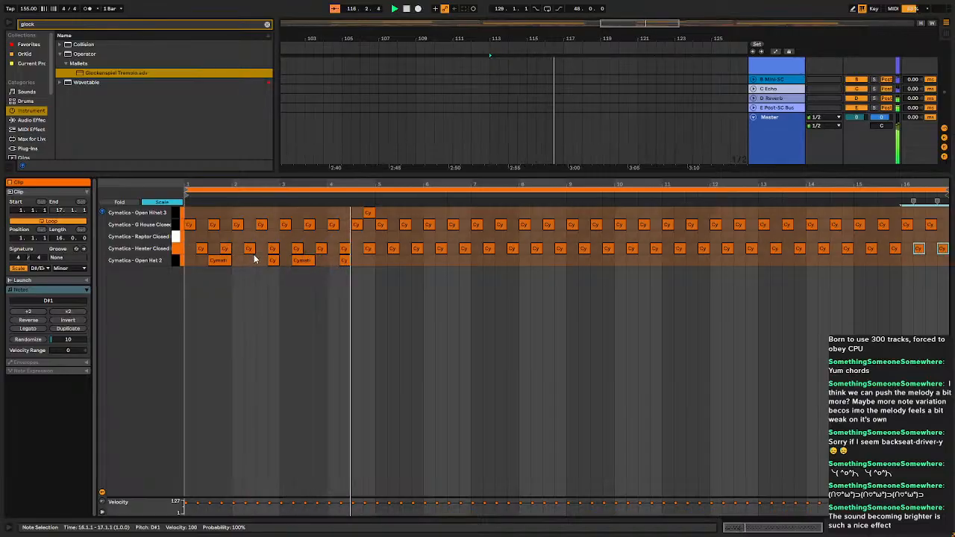
left_click_drag(188, 267, 369, 265)
key("ctrl+d")
key("ctrl+d")
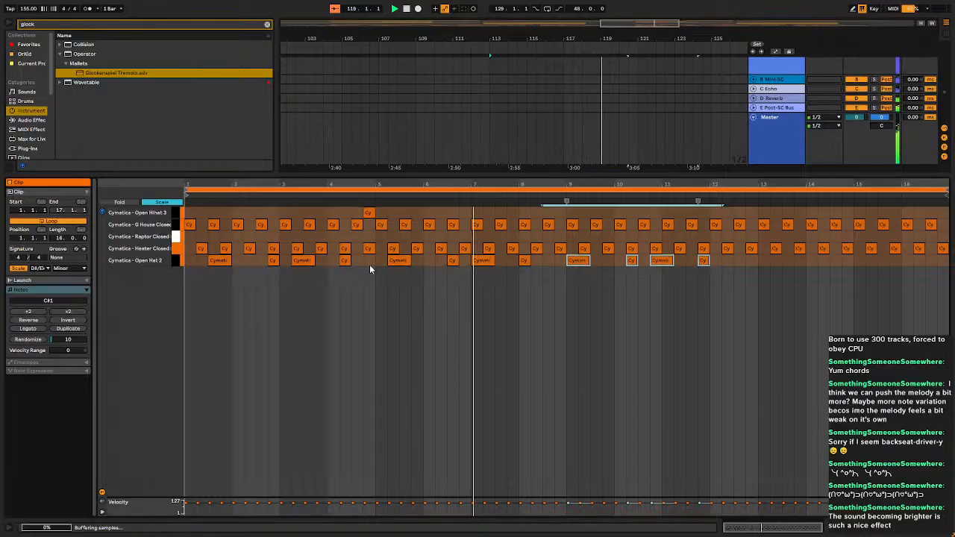
key("ctrl+z")
key("ctrl+z")
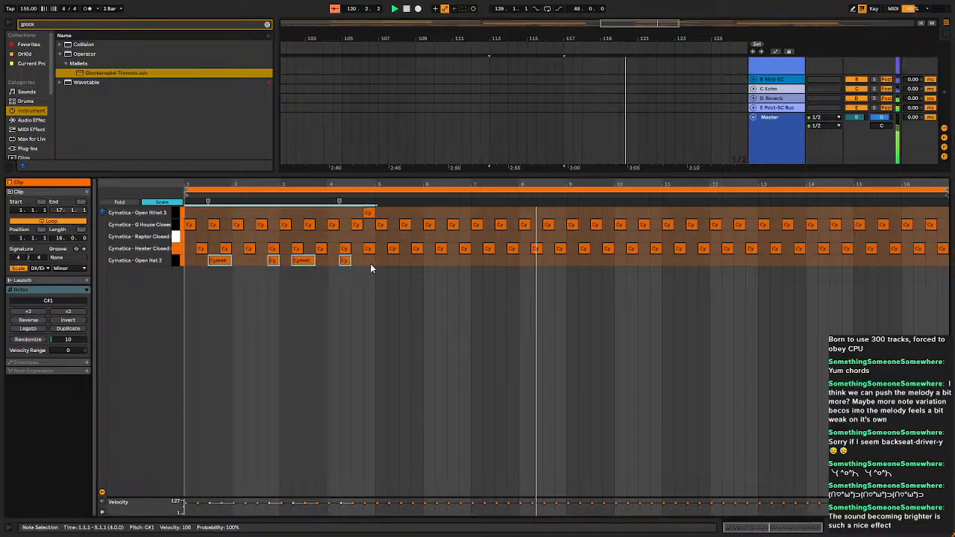
Repeat the Open Hat 2 pattern of bars 1–4 through to the end of the clip and stop playback.
key("ctrl+d")
key("ctrl+d")
key("ctrl+d")
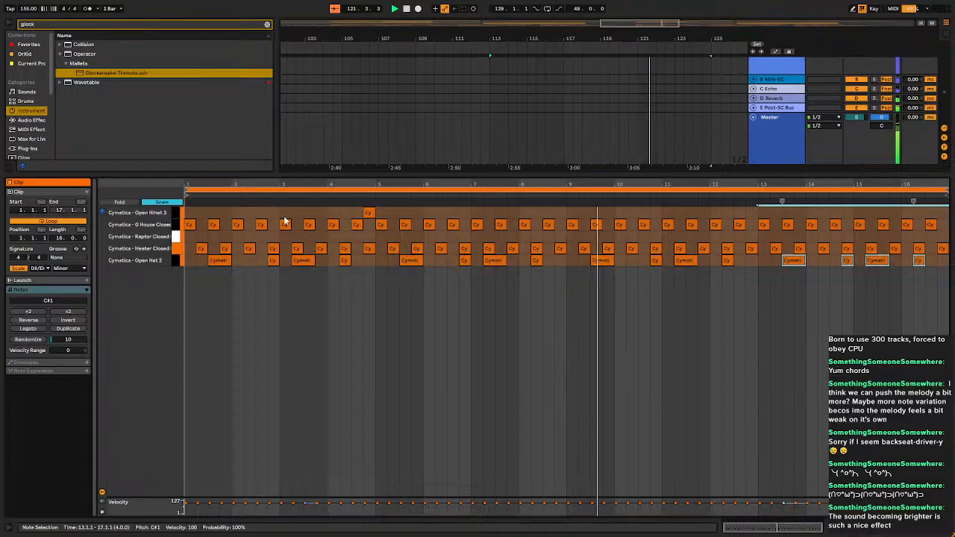
key("space")
Add Open Hihat 3 notes at 1.2.1, 2.2.1 and 3.2.1, repeat that row's four-bar pattern to the clip's end, and audition it.
double_click(203, 214)
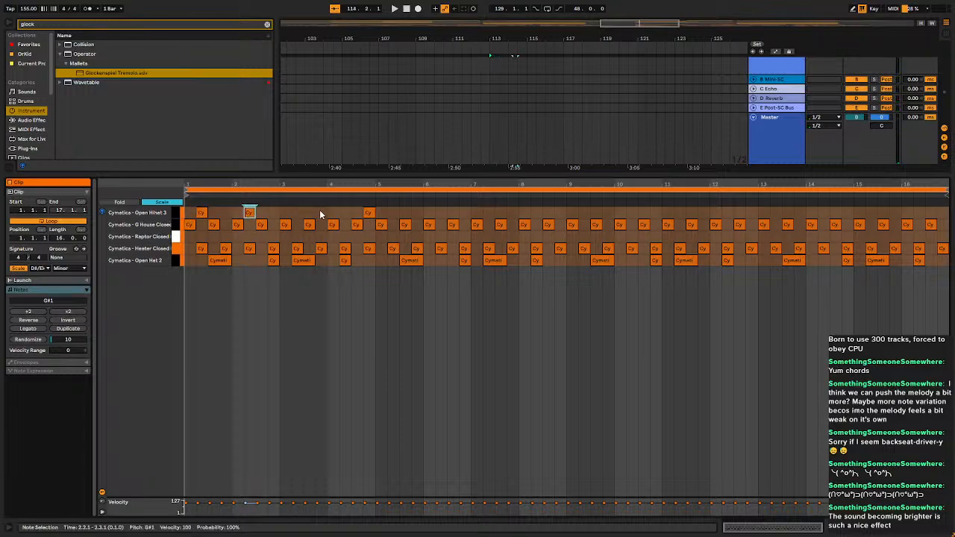
double_click(295, 213)
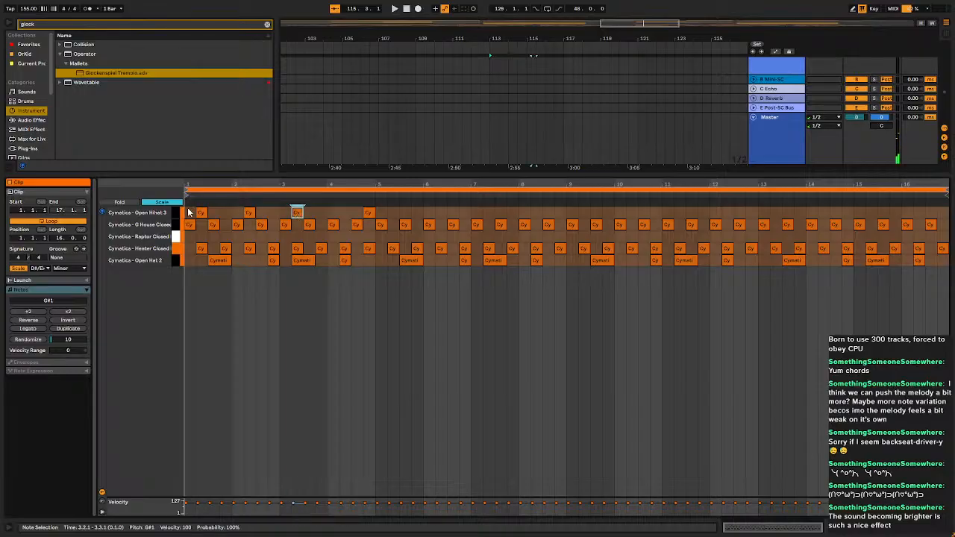
left_click_drag(189, 213, 305, 217)
key("ctrl+d")
key("ctrl+d")
key("ctrl+d")
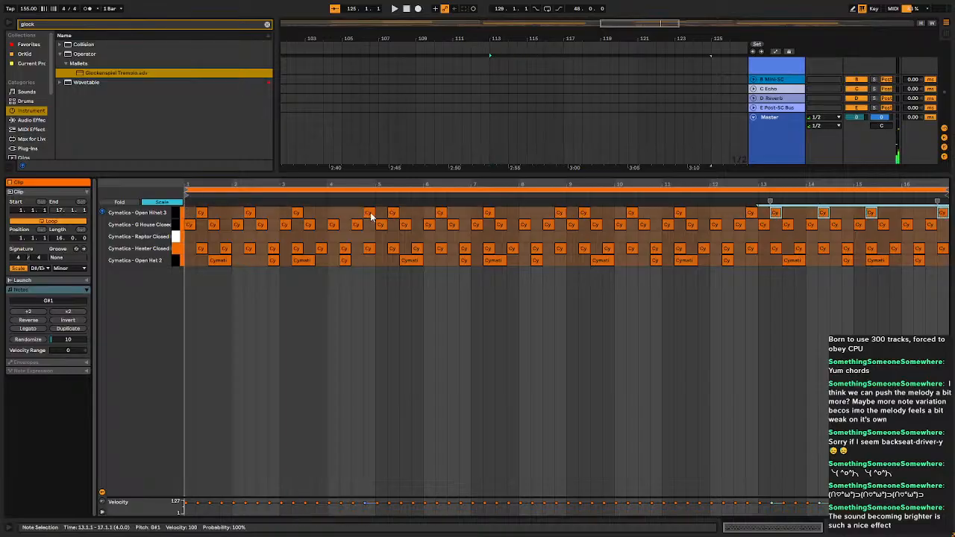
key("space")
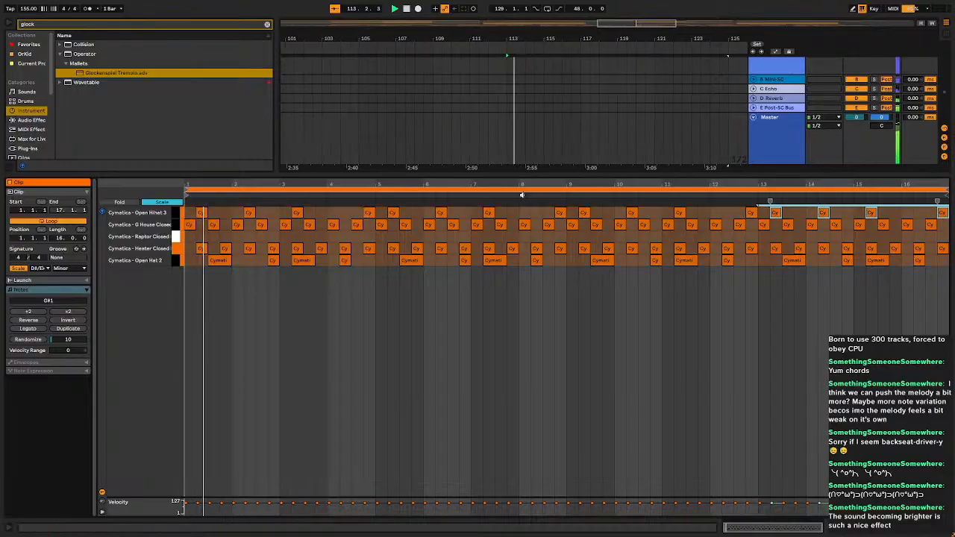
Place Raptor Closed notes at 1.4.1 and 3.4.1, and trim the first one to start at 1.4.3.
double_click(225, 237)
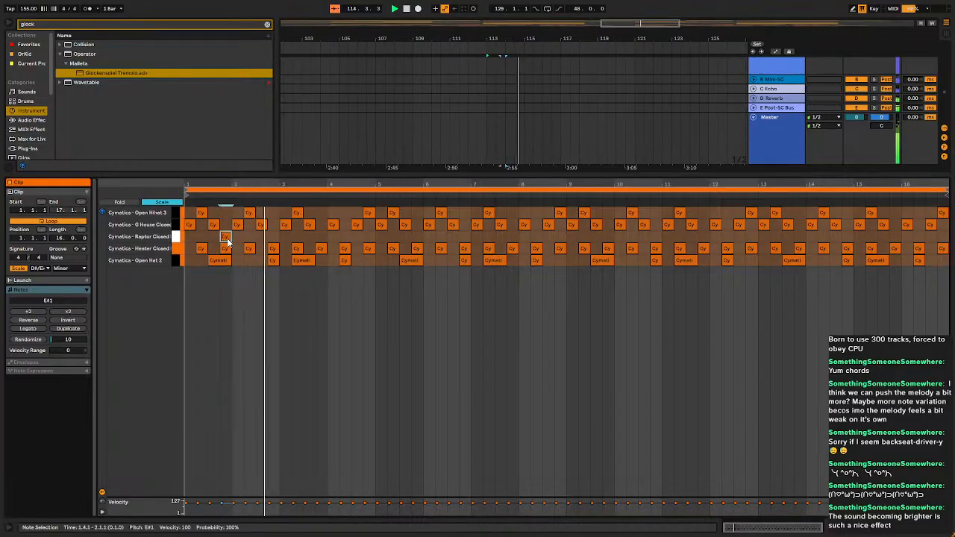
double_click(321, 237)
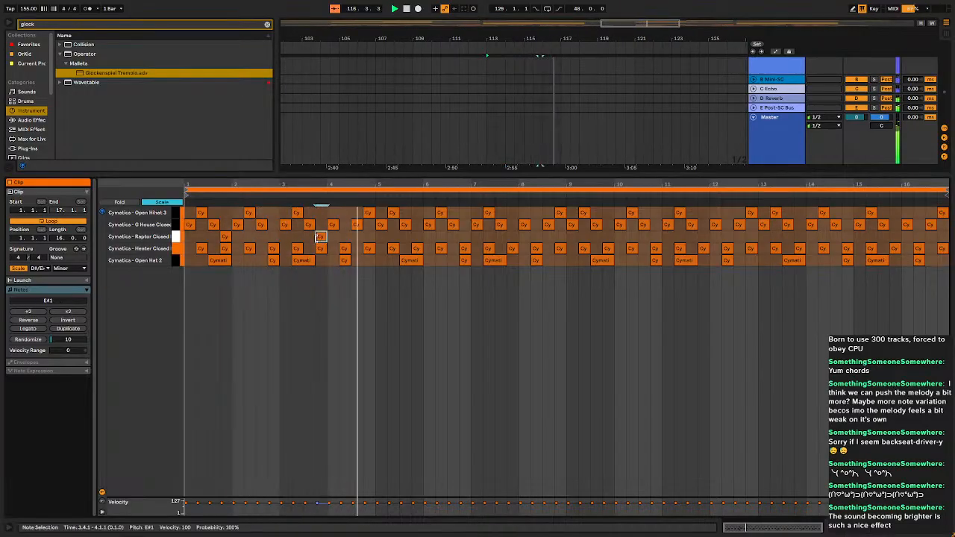
mouse_move(228, 236)
left_mouse_down()
mouse_move(237, 238)
mouse_move(229, 236)
left_mouse_up()
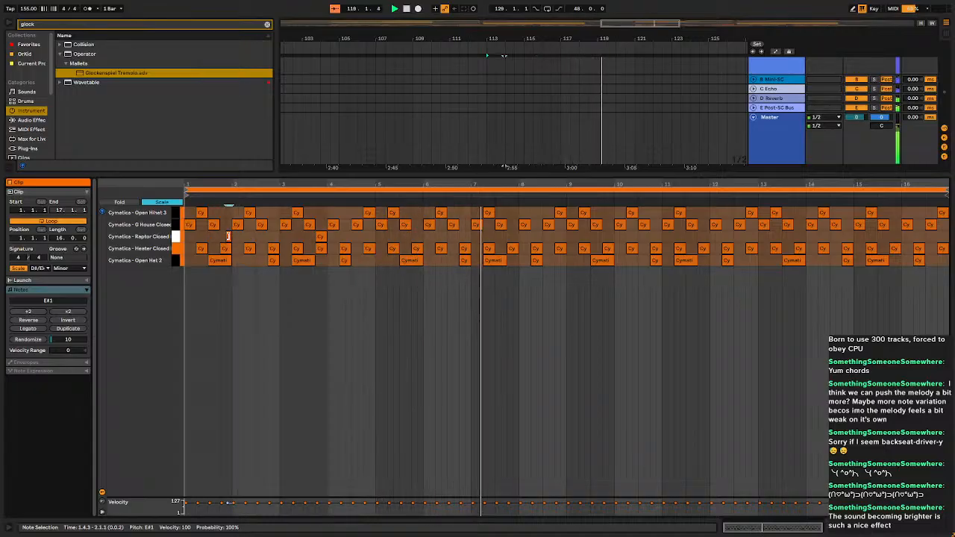
left_click(182, 237)
key("space")
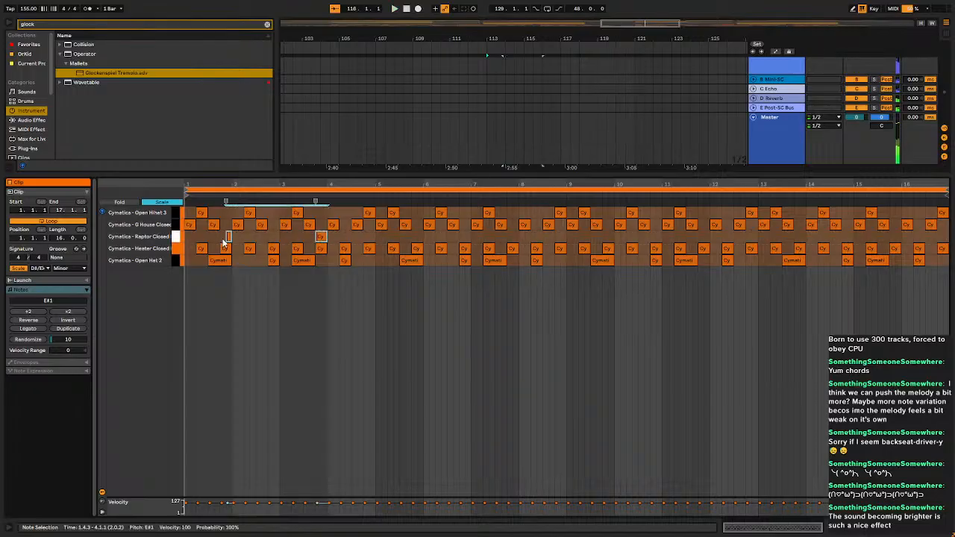
key("Delete")
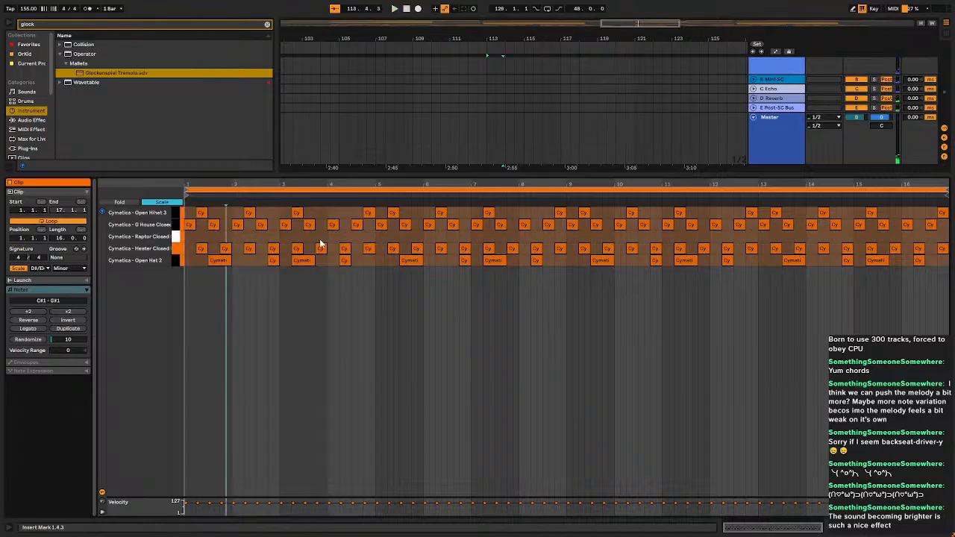
key("ctrl+z")
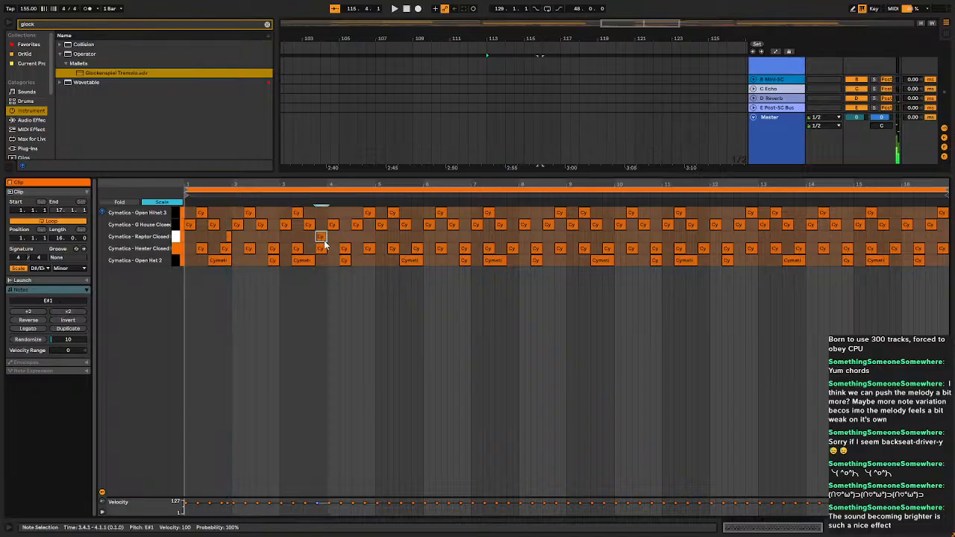
Delete the Raptor Closed note at 3.4.1 and duplicate the short note in bar 1 to 2.4.3.
key("Delete")
key("ctrl+d")
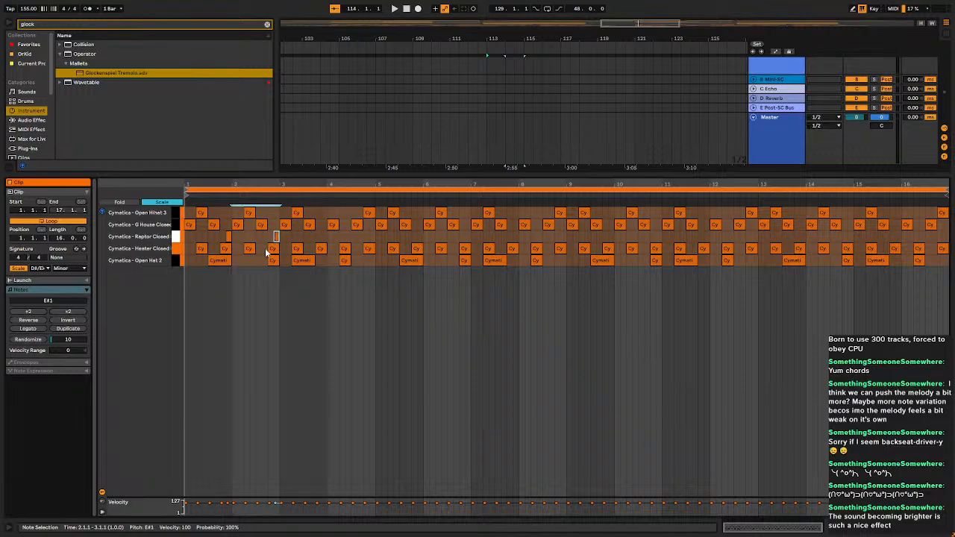
left_click(273, 249)
left_click(276, 238)
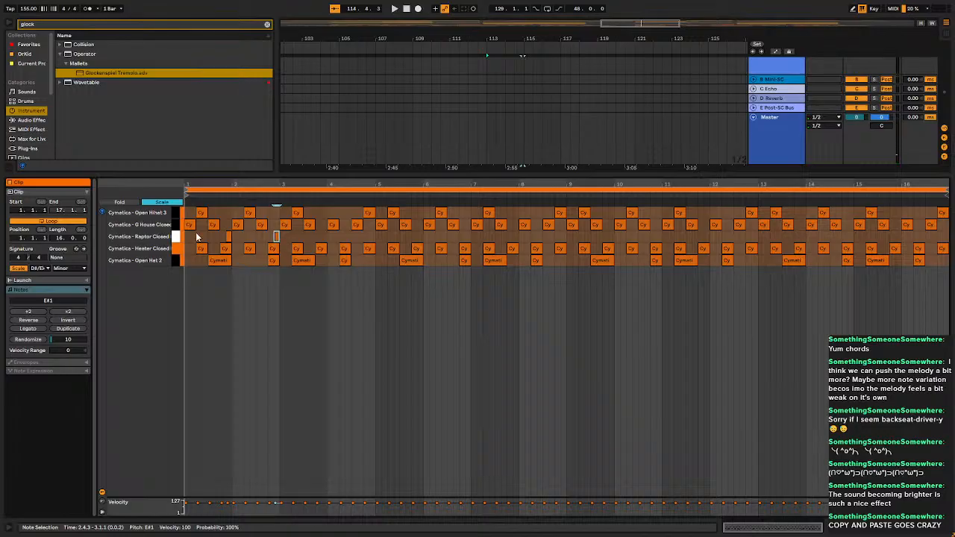
left_click_drag(189, 236, 277, 238)
key("ctrl+d")
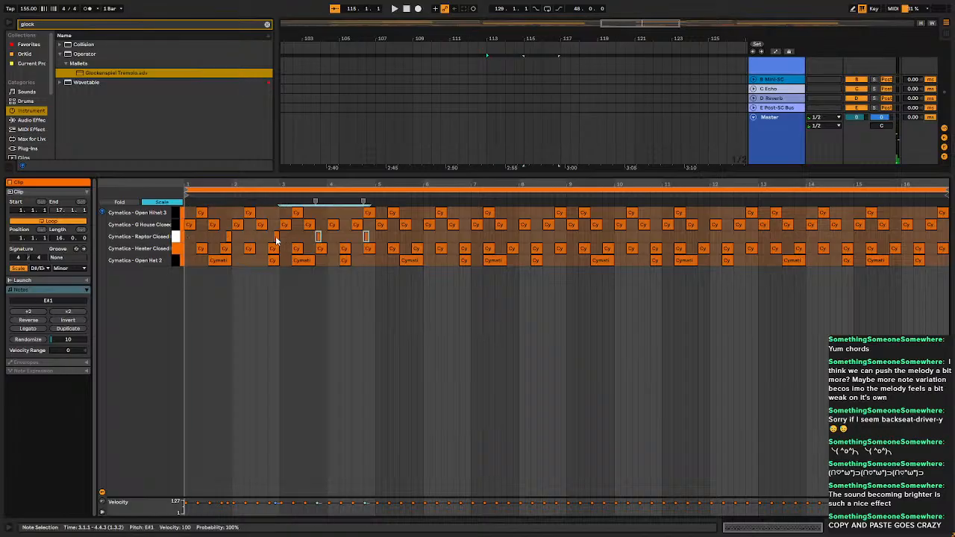
key("ctrl+d")
key("ctrl+d")
key("ctrl+d")
key("ctrl+d")
key("ctrl+z")
key("ctrl+z")
key("ctrl+z")
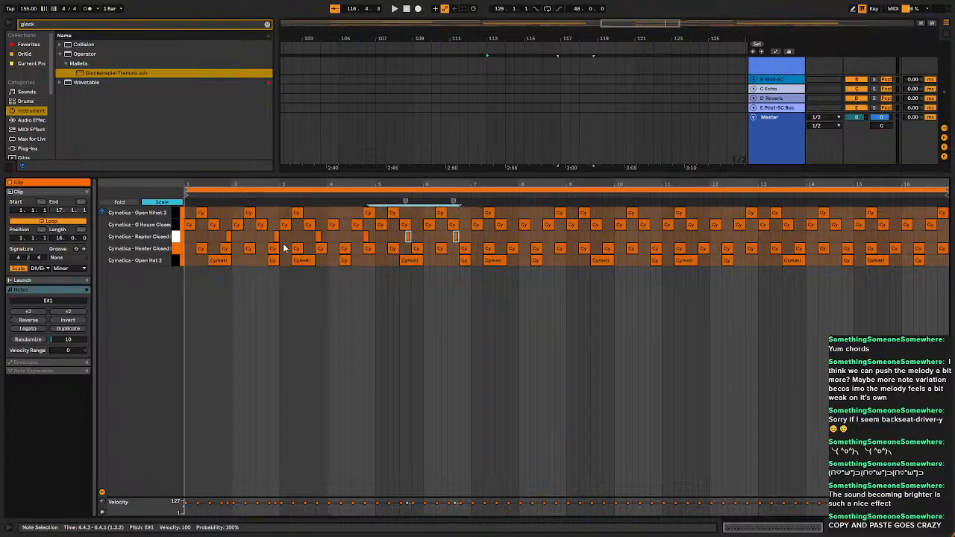
key("ctrl+z")
key("ctrl+z")
Repeat the two-bar Raptor Closed pattern through to the end of the clip and audition the full hi-hat part.
key("ctrl+d")
key("ctrl+d")
key("ctrl+d")
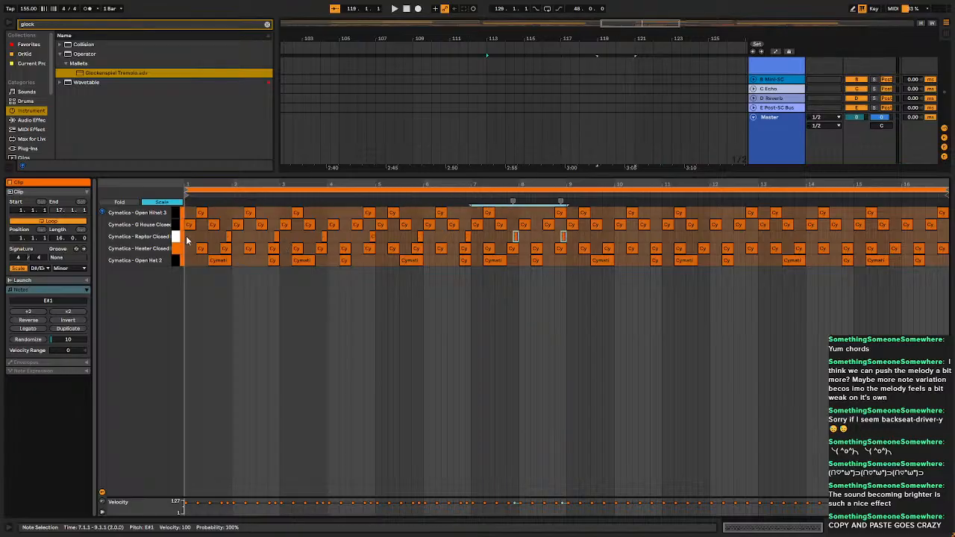
key("ctrl+d")
key("ctrl+d")
key("ctrl+d")
key("ctrl+d")
key("space")
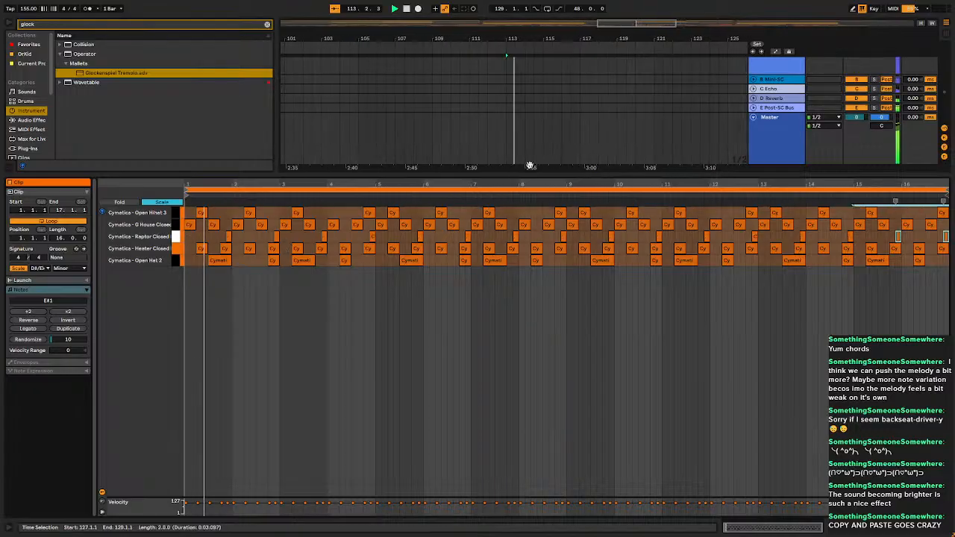
Open the Cymbals track's device chain and examine its Drum Rack, Auto Pan and Compressor during playback.
left_click_drag(540, 174, 568, 532)
scroll(546, 273, "up", 3)
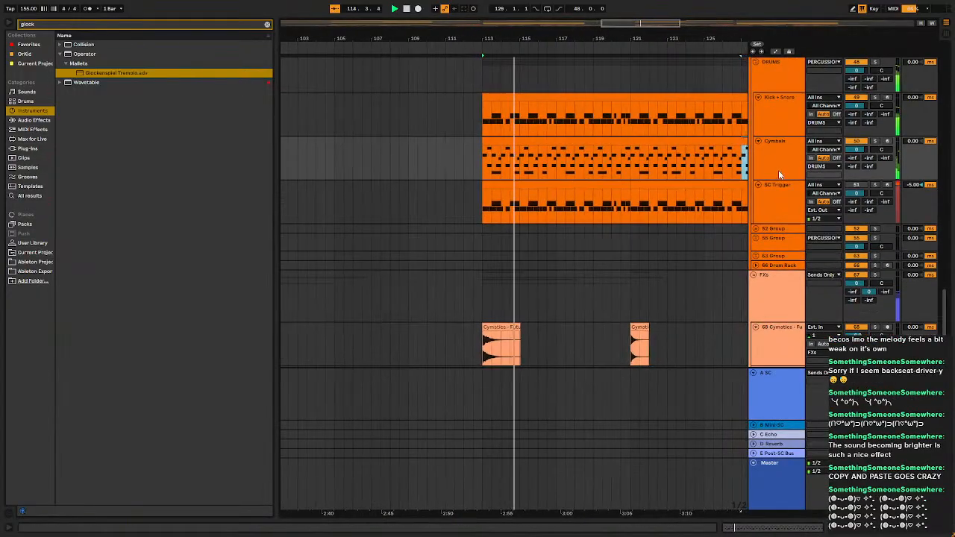
double_click(778, 169)
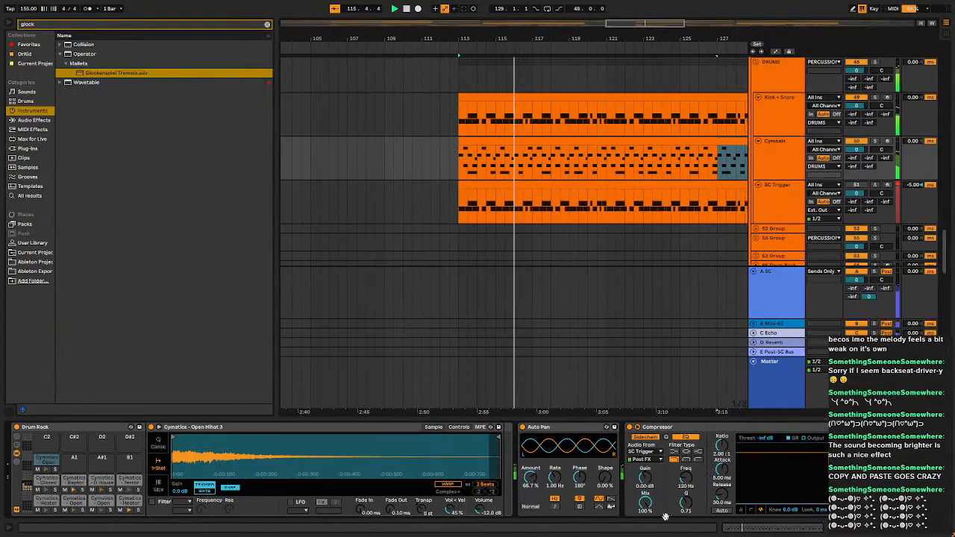
scroll(665, 515, "right", 2)
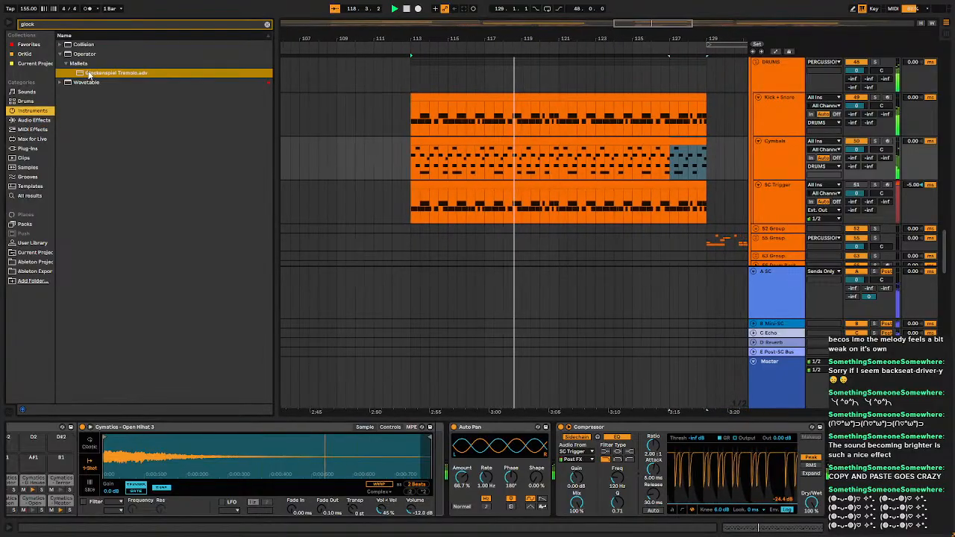
Clear the browser's search text and list all the Instruments presets again.
left_click(31, 121)
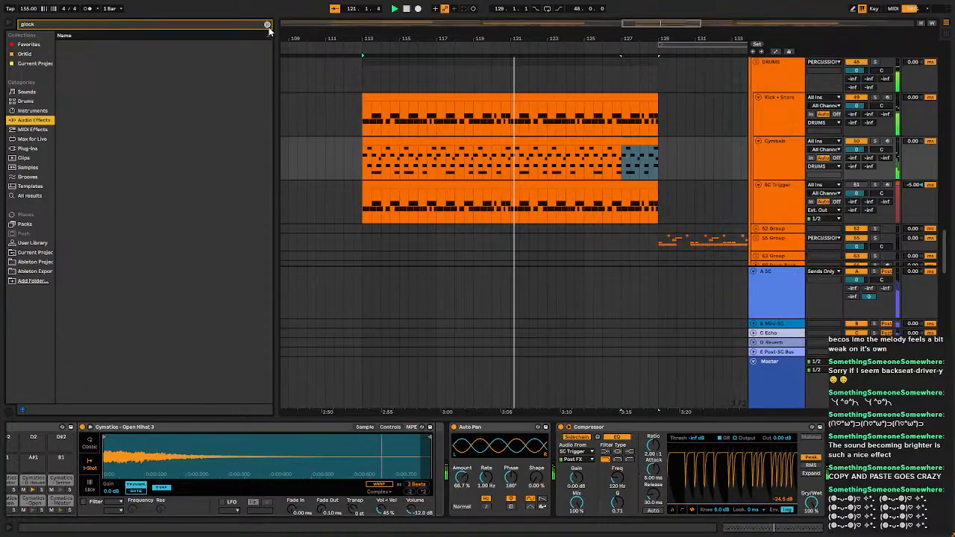
left_click(24, 111)
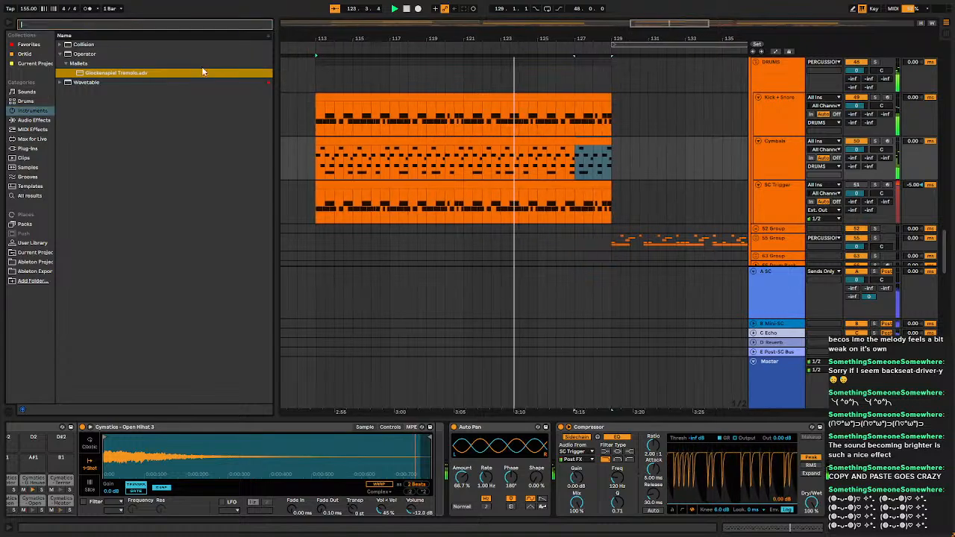
left_click(267, 24)
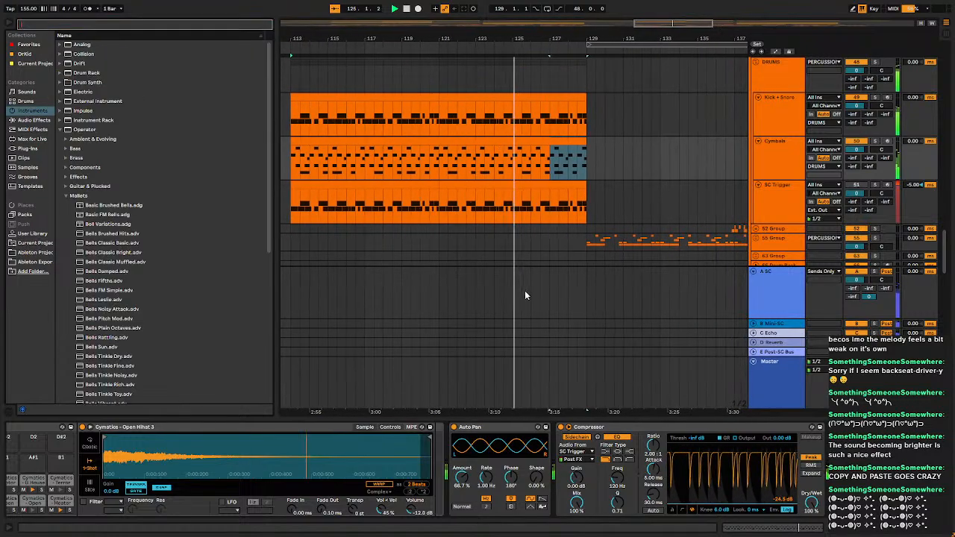
Review the impact, chimes and other FX clips across the arrangement, hide the device view, and stop playback.
scroll(512, 262, "down", 10)
scroll(493, 243, "down", 5)
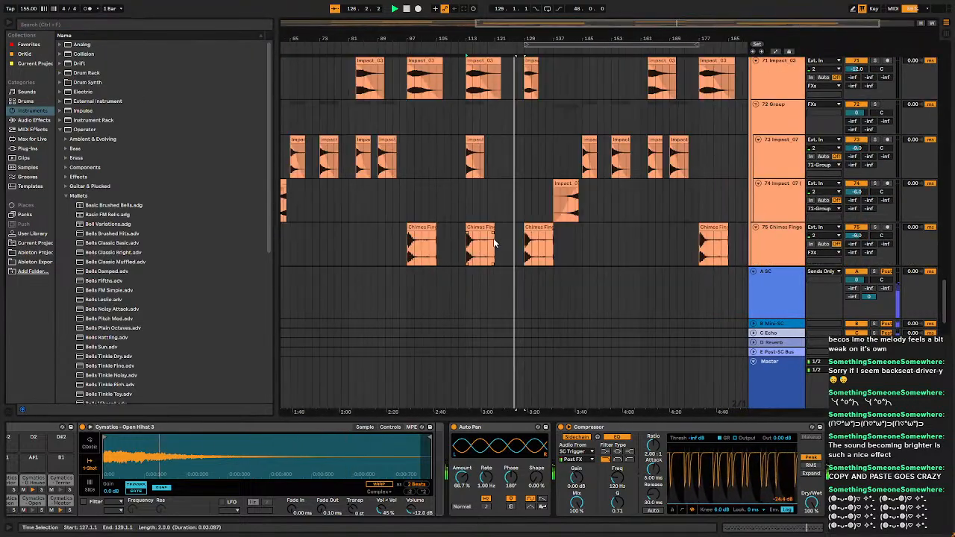
scroll(475, 151, "up", 2)
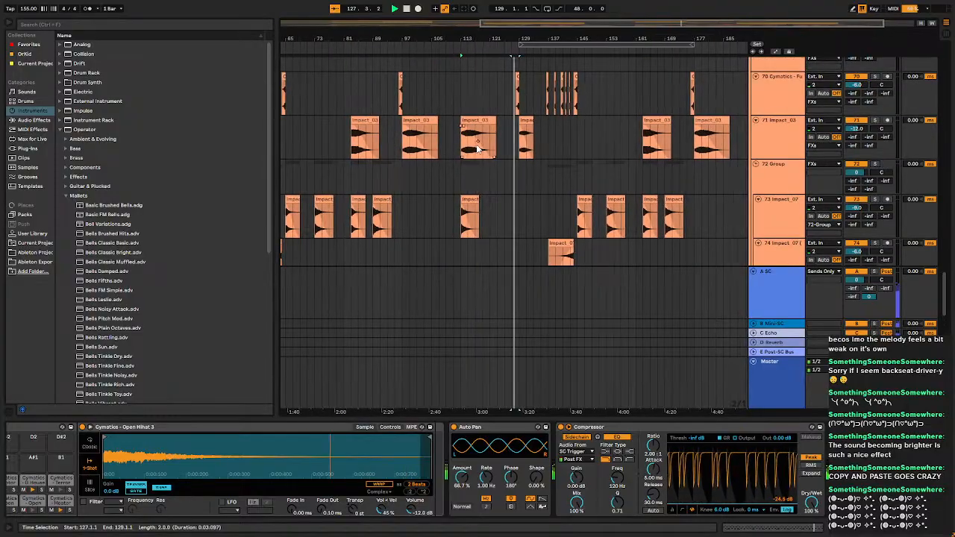
scroll(476, 150, "down", 3)
scroll(476, 149, "down", 5)
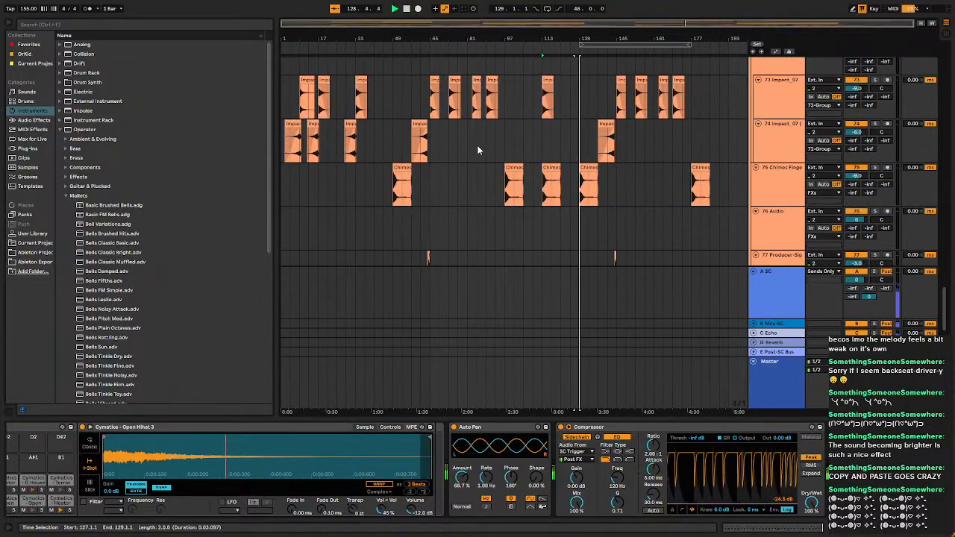
scroll(560, 168, "up", 5)
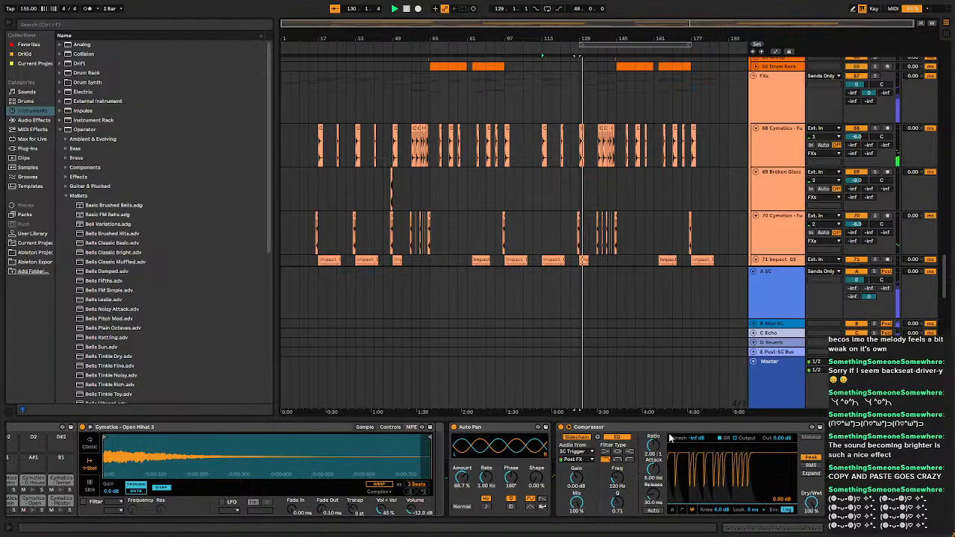
left_click_drag(626, 420, 624, 477)
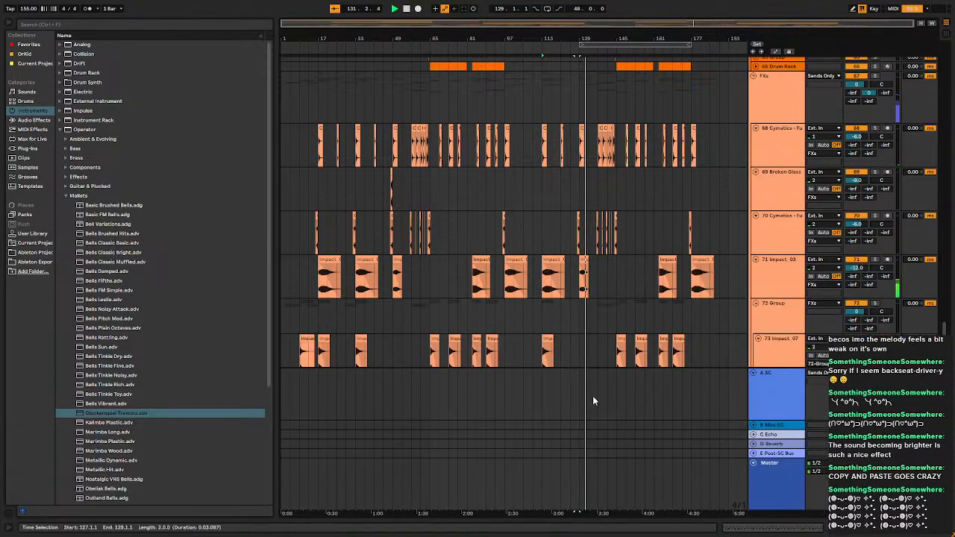
key("space")
Solo the frozen audio track 24 in the SC group and audition it from bar 113.
scroll(622, 192, "up", 1)
scroll(622, 190, "up", 5)
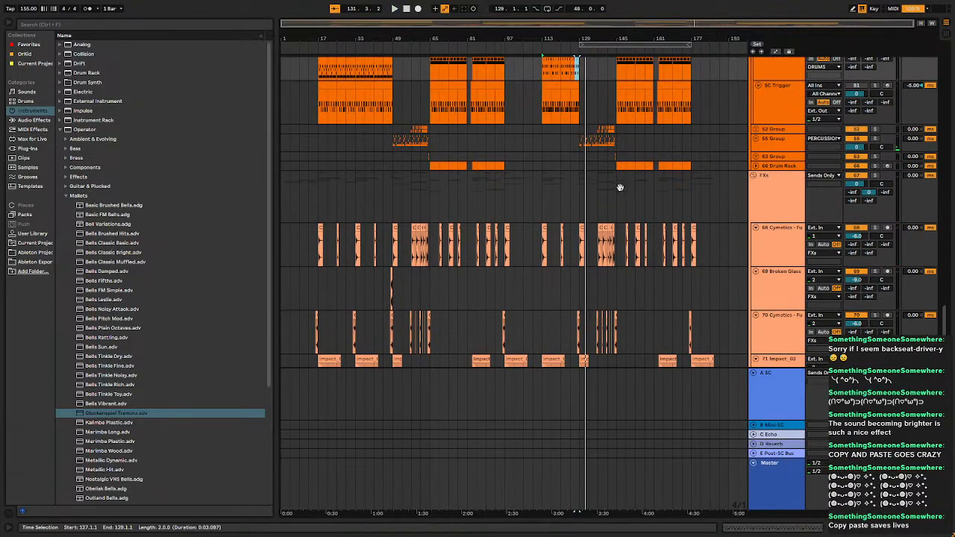
scroll(621, 188, "up", 5)
scroll(400, 186, "up", 5)
scroll(608, 164, "left", 5)
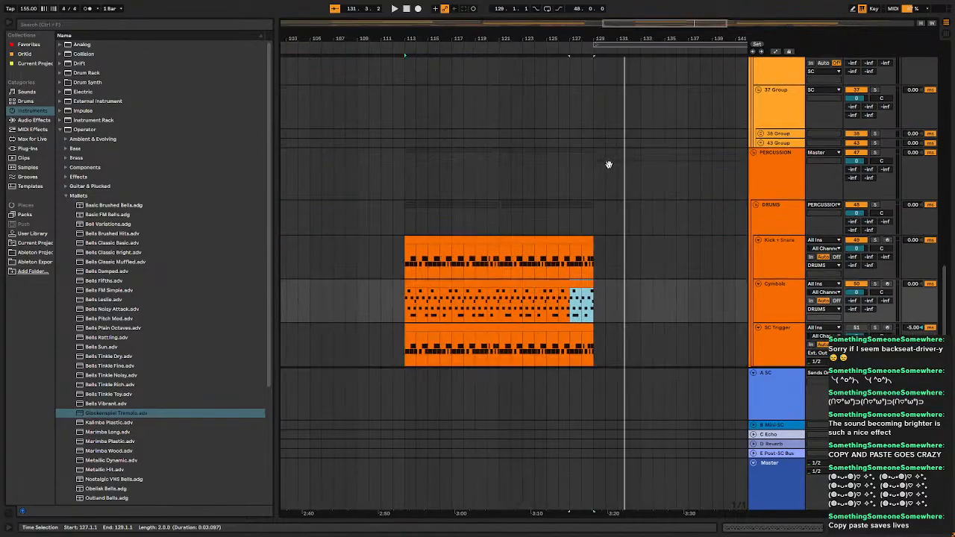
scroll(607, 164, "up", 10)
scroll(641, 191, "up", 10)
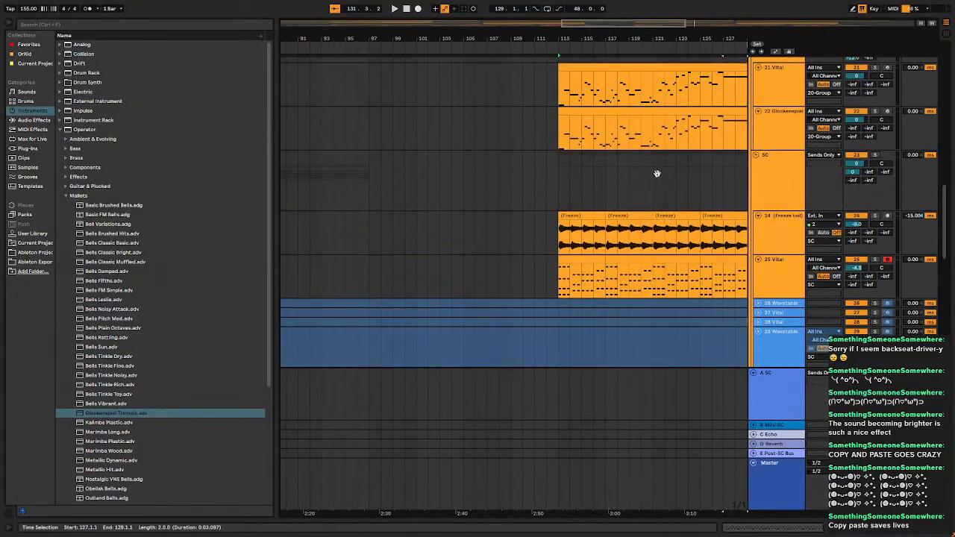
scroll(487, 183, "right", 3)
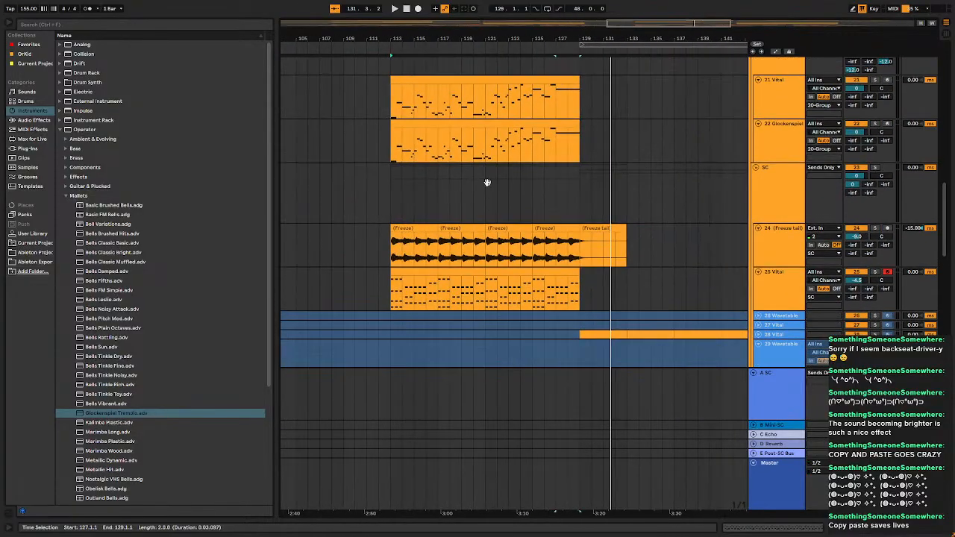
left_click(770, 251)
scroll(769, 222, "down", 2)
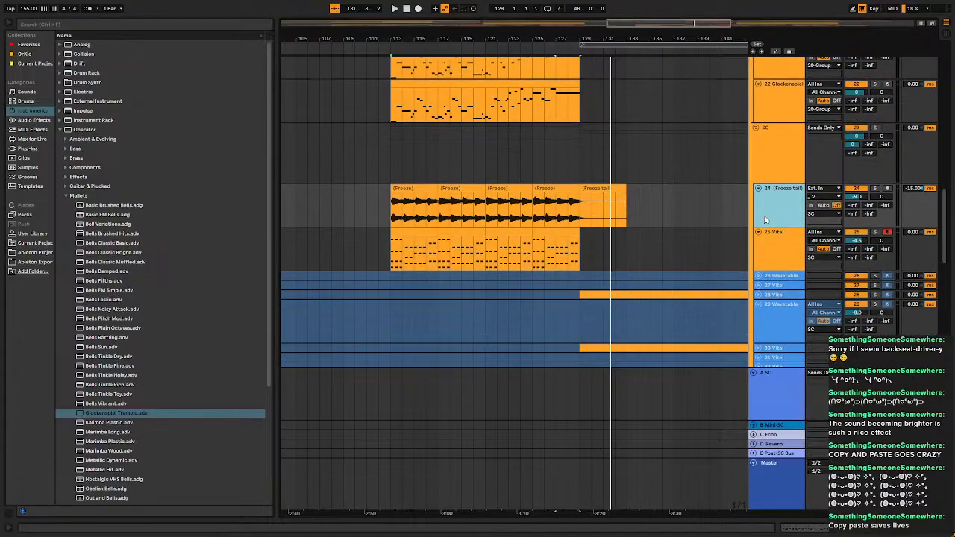
scroll(769, 236, "up", 4)
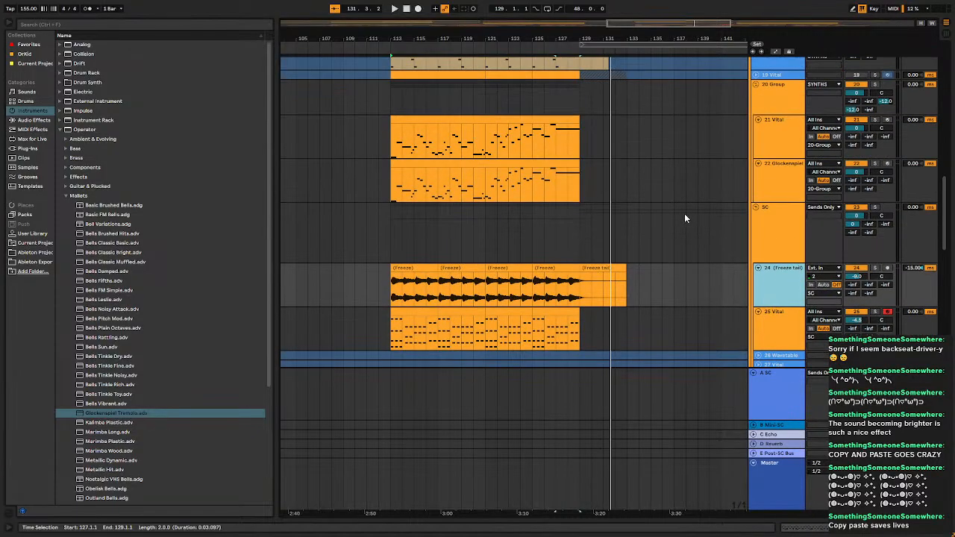
scroll(767, 238, "up", 3)
scroll(767, 238, "up", 1)
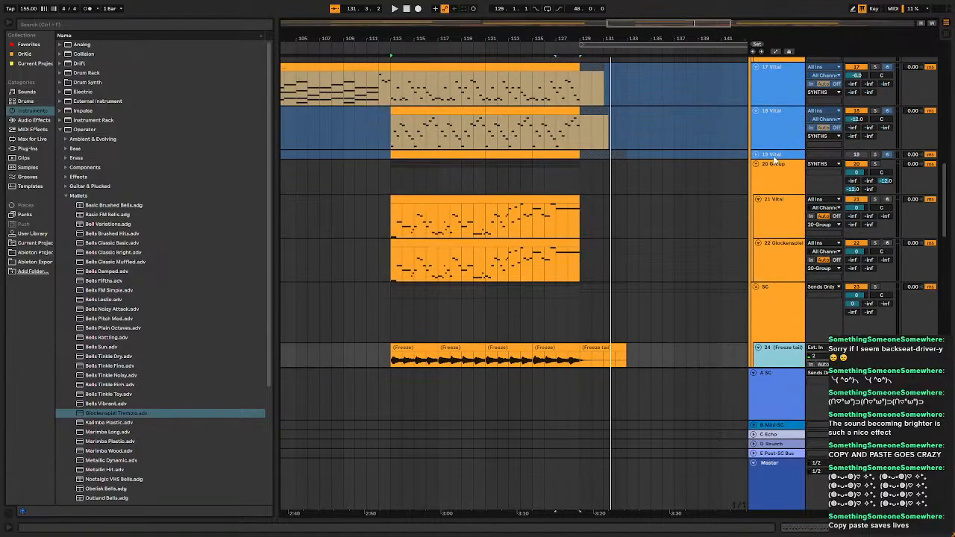
scroll(770, 159, "down", 3)
scroll(772, 293, "down", 1)
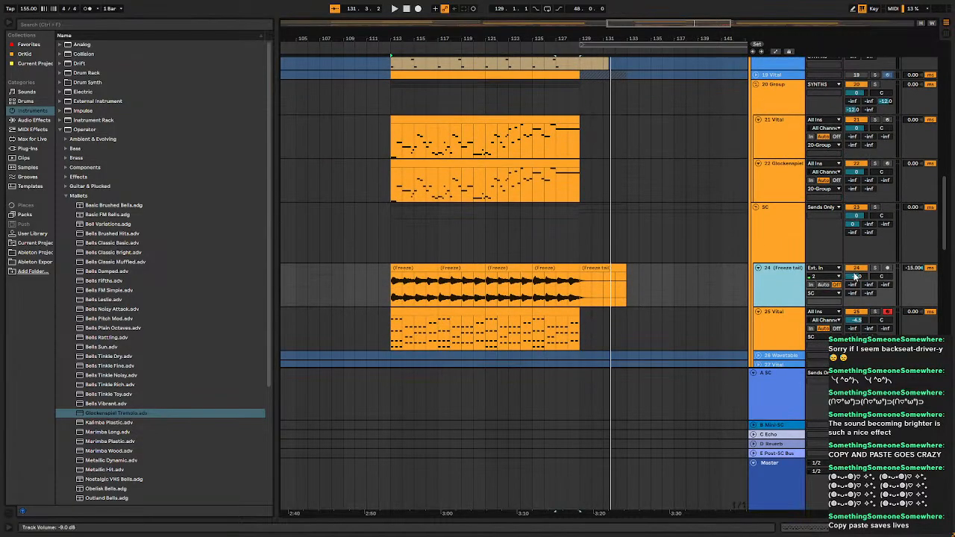
left_click(878, 269)
key("space")
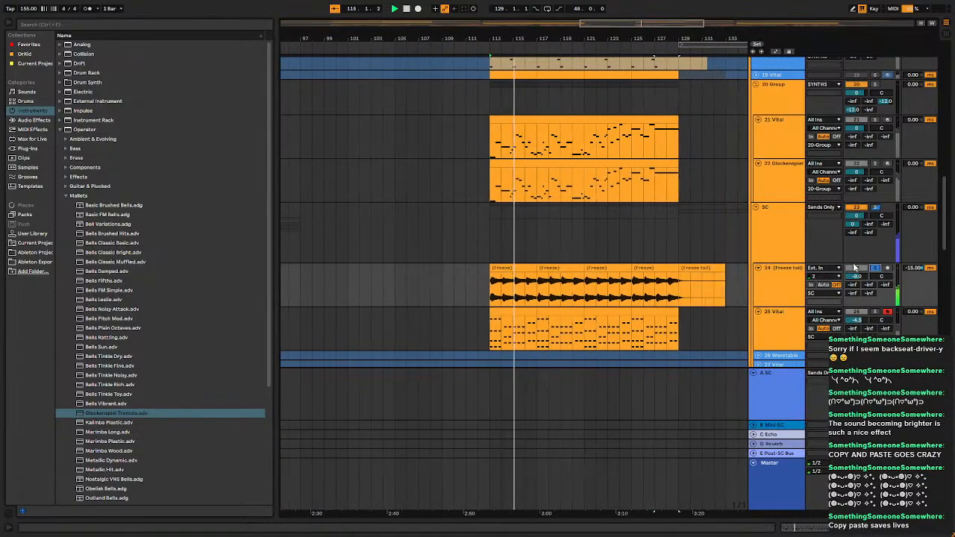
scroll(648, 258, "down", 5)
scroll(648, 252, "down", 8)
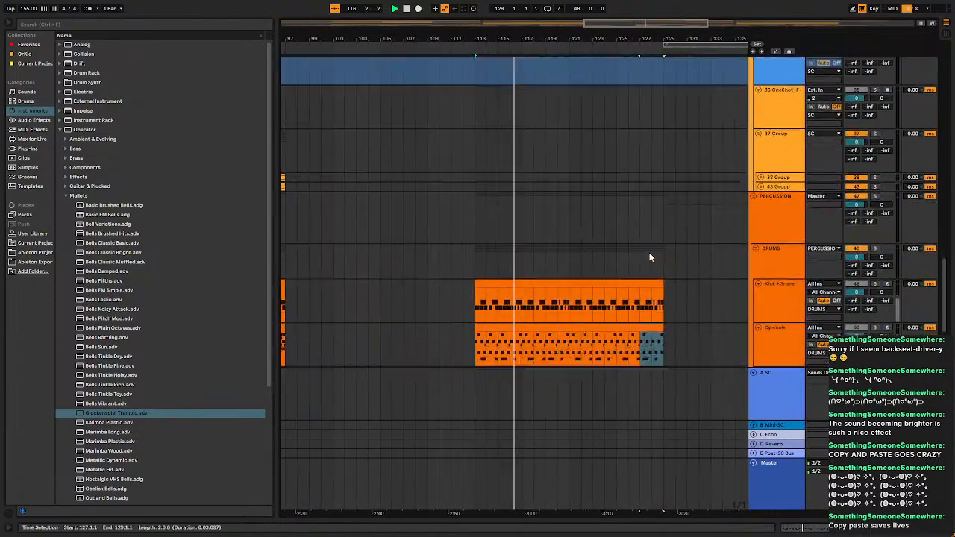
scroll(648, 252, "up", 12)
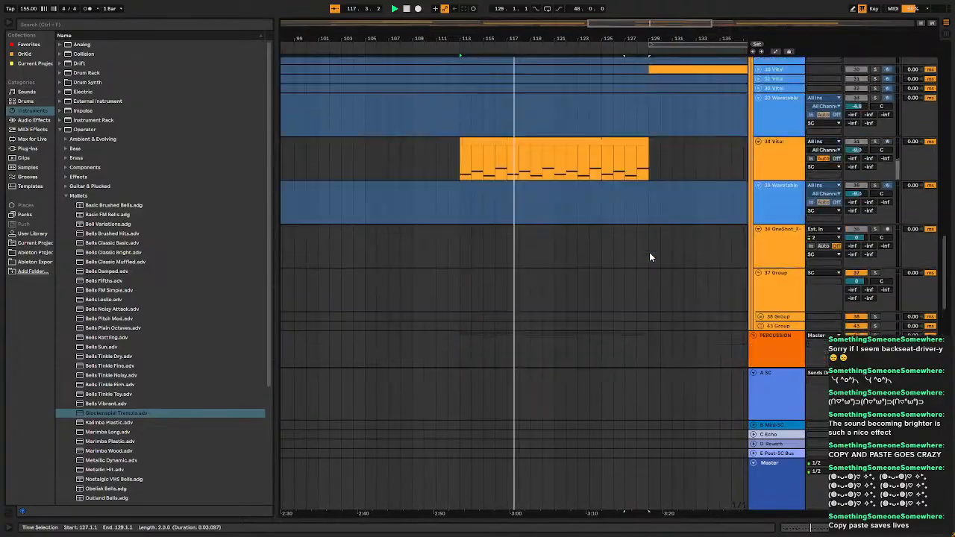
Open return track A SC's devices and examine the Dynamic EQ chain in its Audio Effect Rack during playback.
left_click(798, 427)
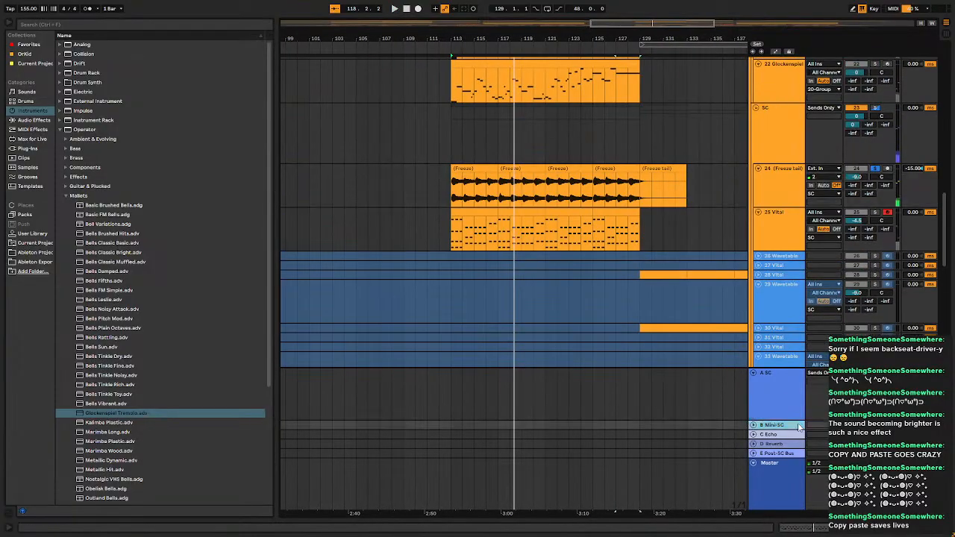
left_click(791, 435)
left_click(782, 443)
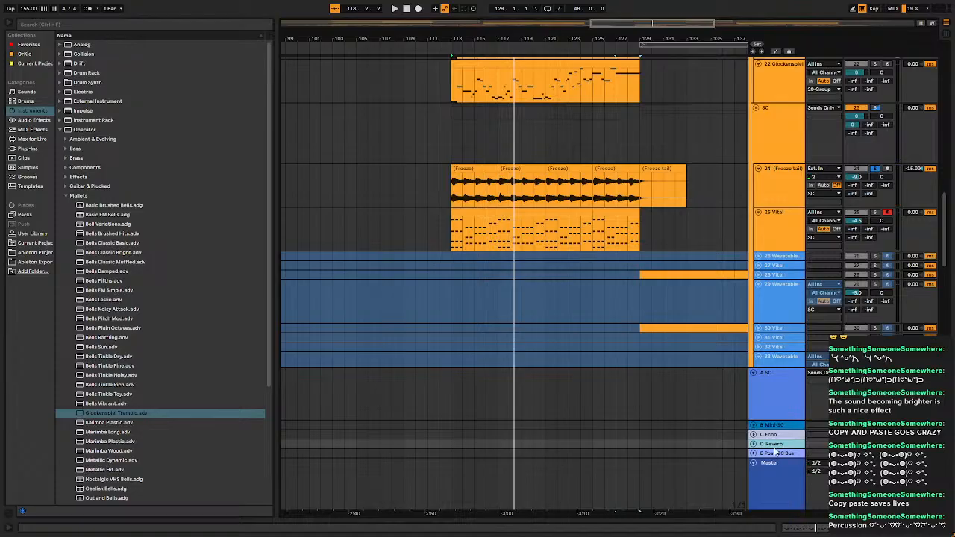
double_click(766, 401)
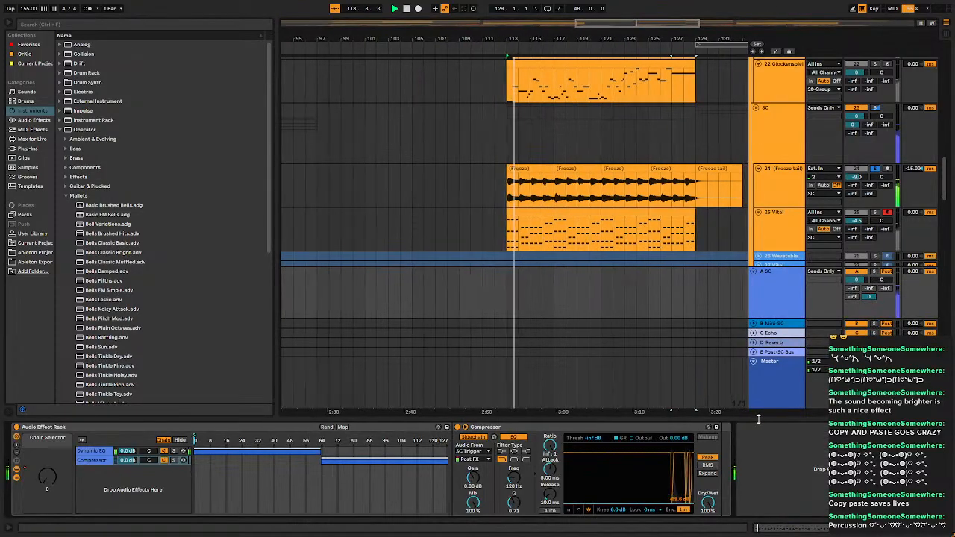
left_click(95, 452)
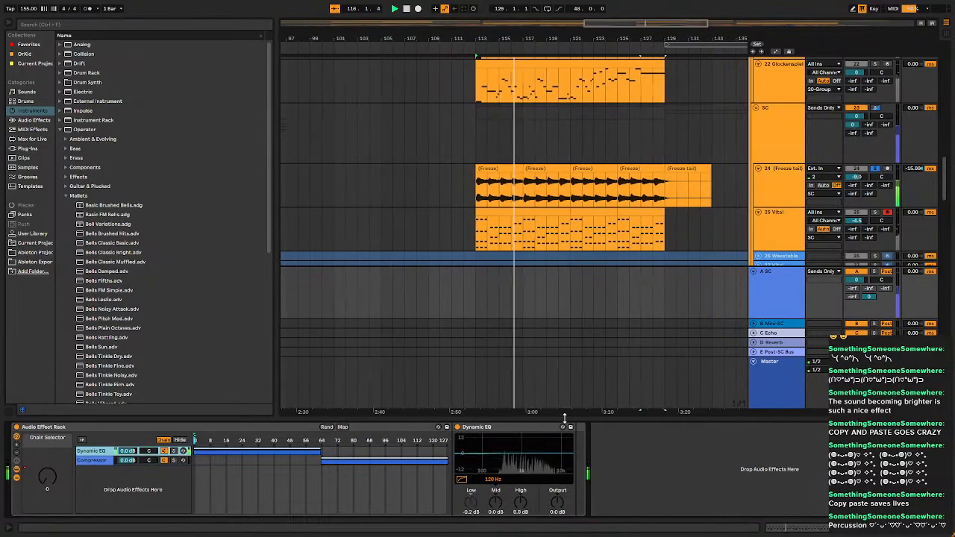
left_click_drag(565, 420, 568, 478)
key("space")
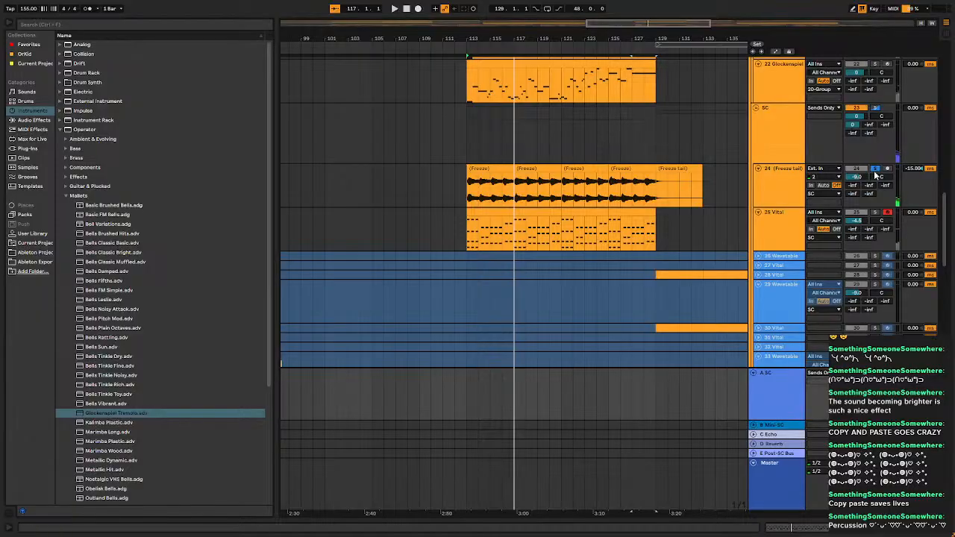
Turn off track 24's solo, audition the full mix from bar 113, and select the 25 Vital track.
key("space")
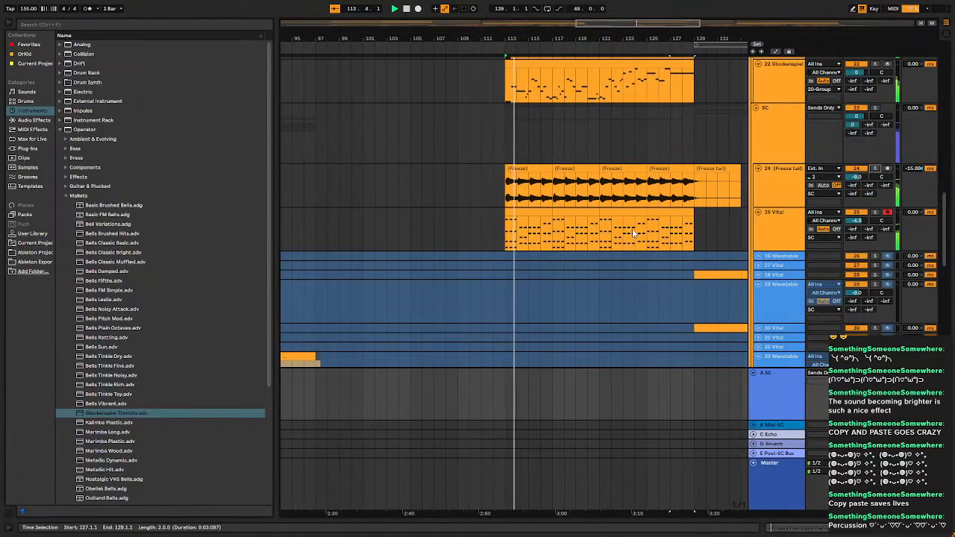
scroll(632, 234, "up", 4)
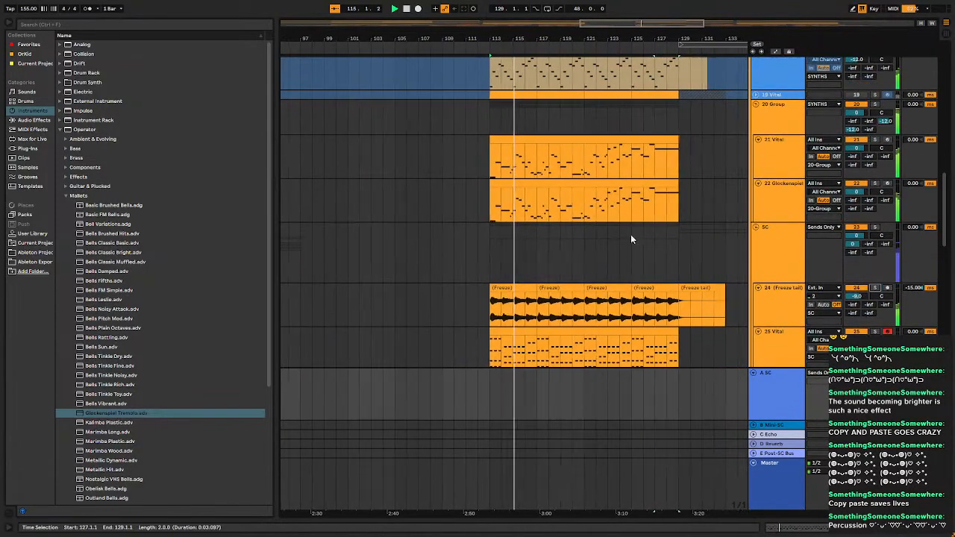
key("space")
left_click(777, 348)
scroll(646, 322, "down", 5)
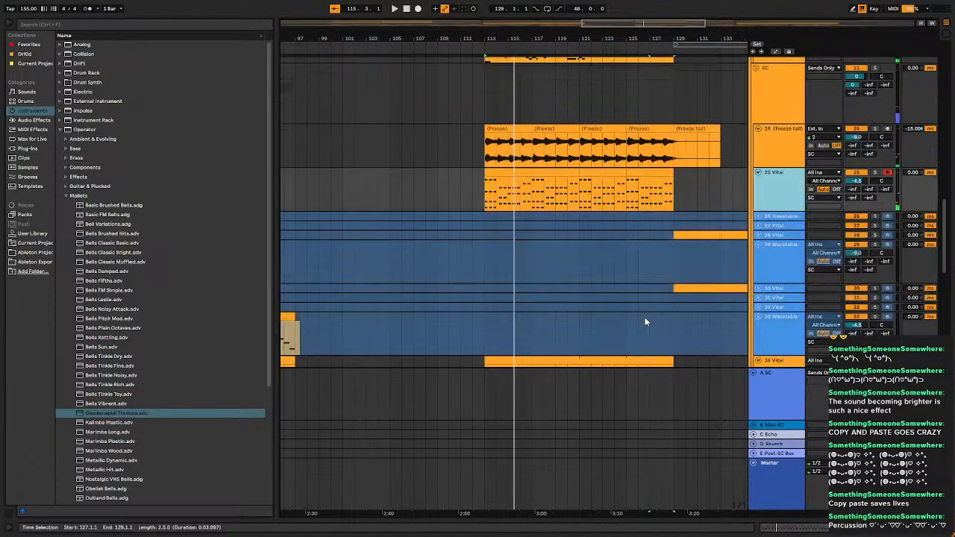
scroll(646, 322, "down", 5)
scroll(646, 321, "up", 8)
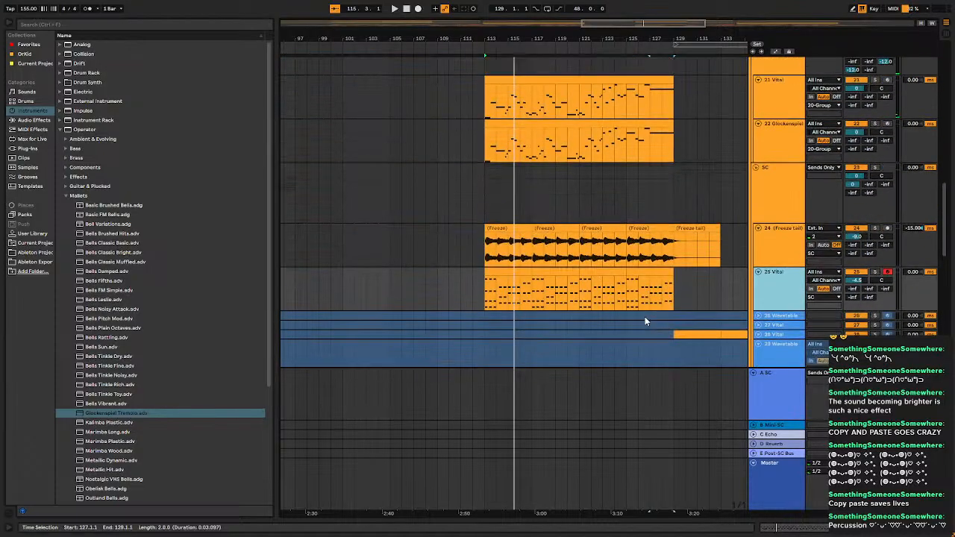
Browse the User Library samples to SampleScience_Legacy_Drum_kits and expand the Dub Trio Kit folder.
left_click(66, 196)
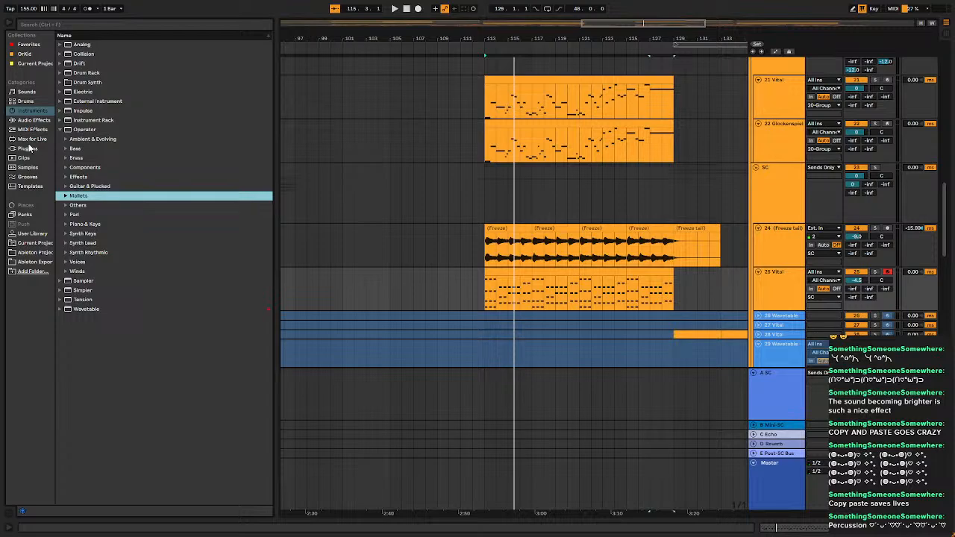
left_click(34, 233)
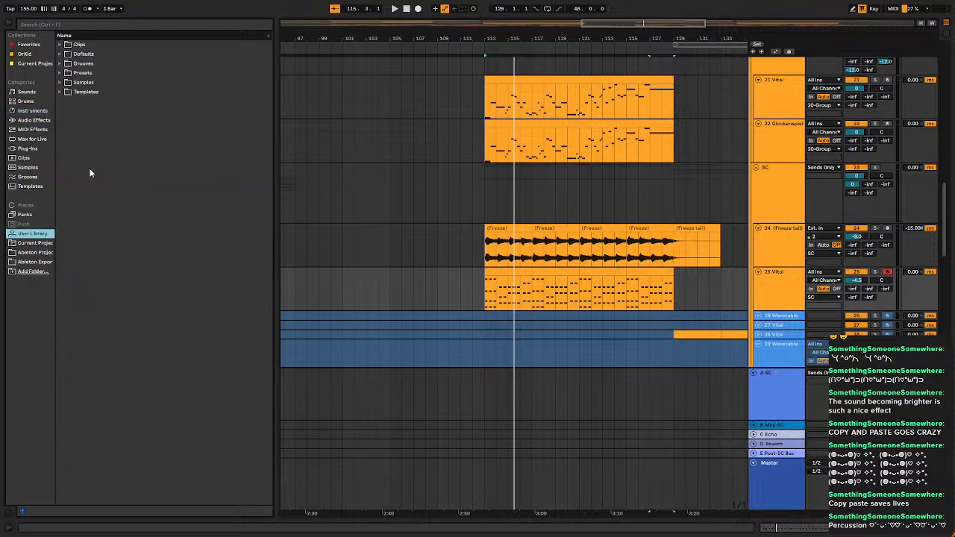
left_click(60, 82)
left_click(72, 149)
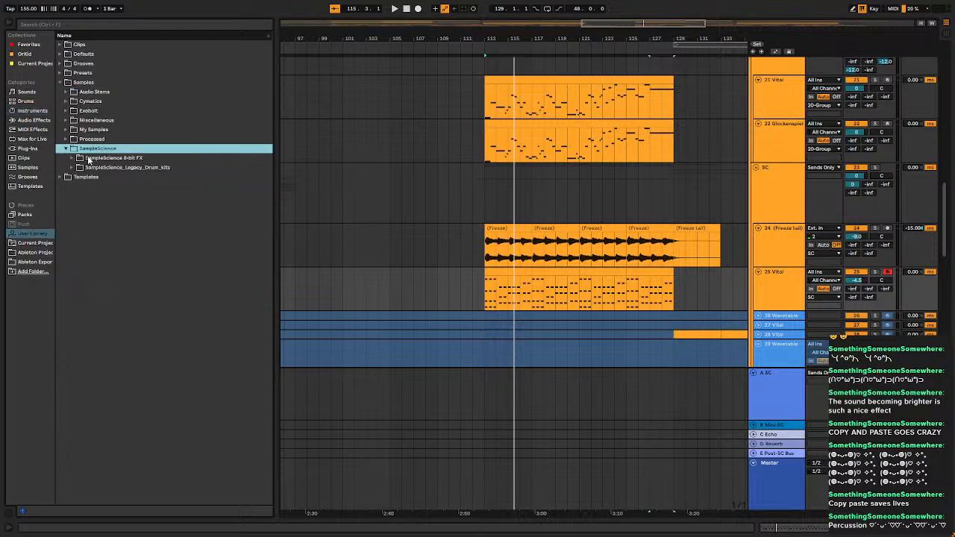
left_click(72, 167)
left_click(84, 179)
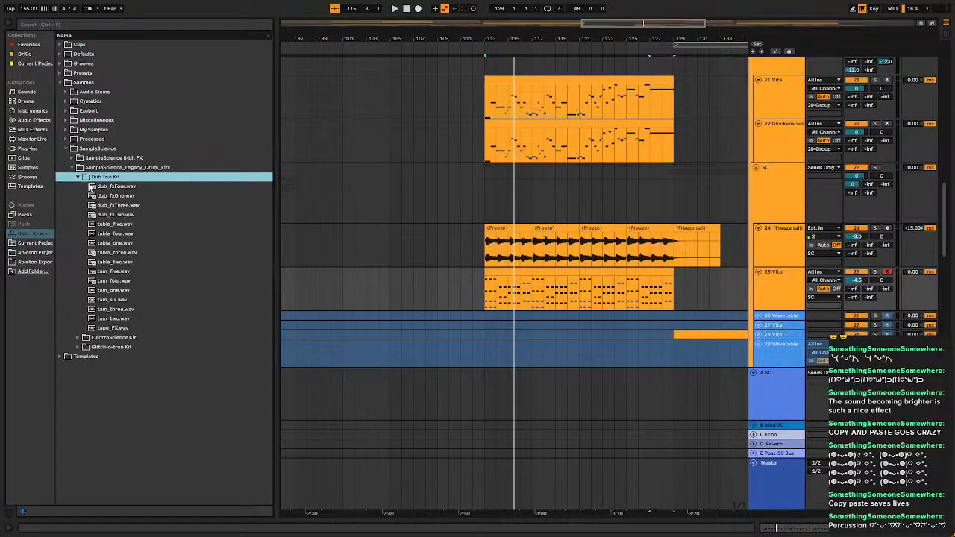
Preview the dub FX, tabla and tape_FX samples in the Dub Trio Kit folder.
left_click(121, 187)
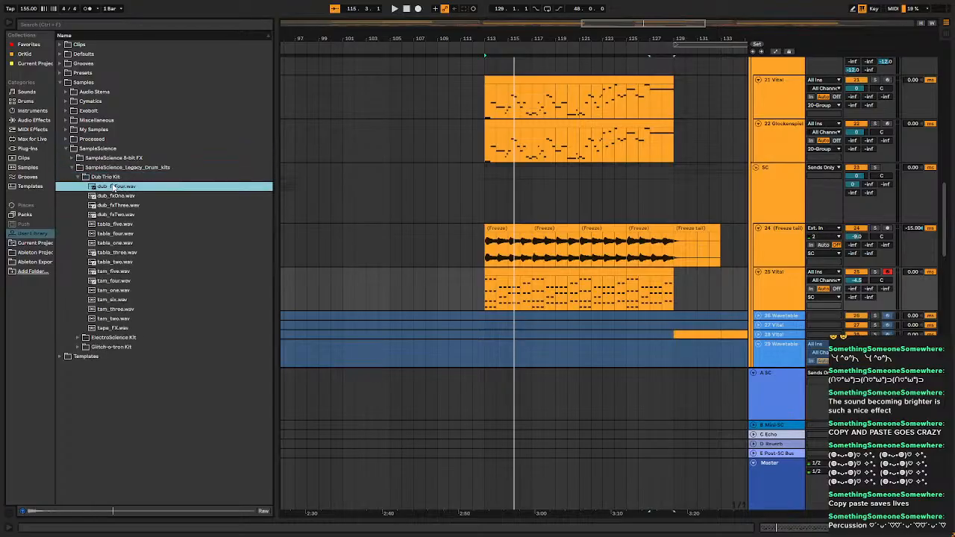
left_click(152, 204)
left_click(139, 216)
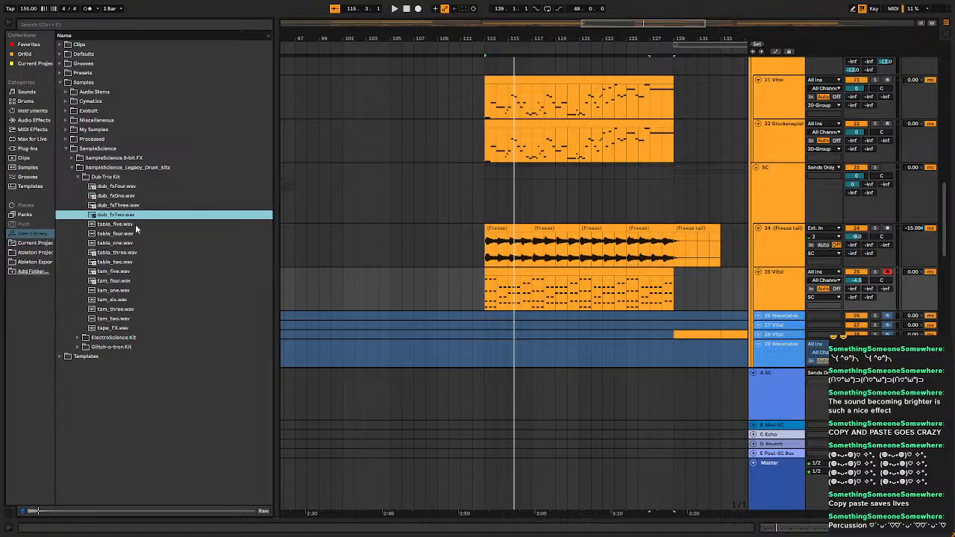
key("Down")
key("Down")
key("Down")
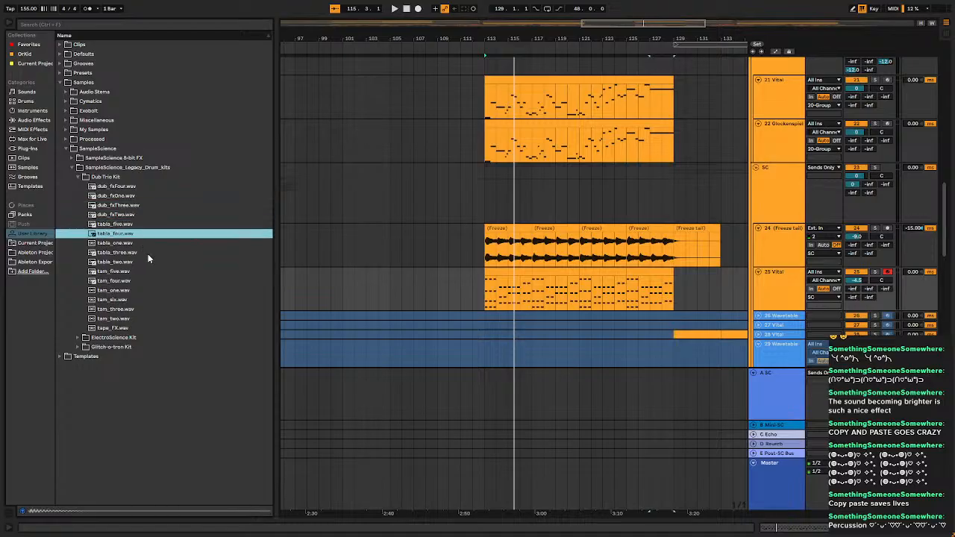
key("Down")
key("Down")
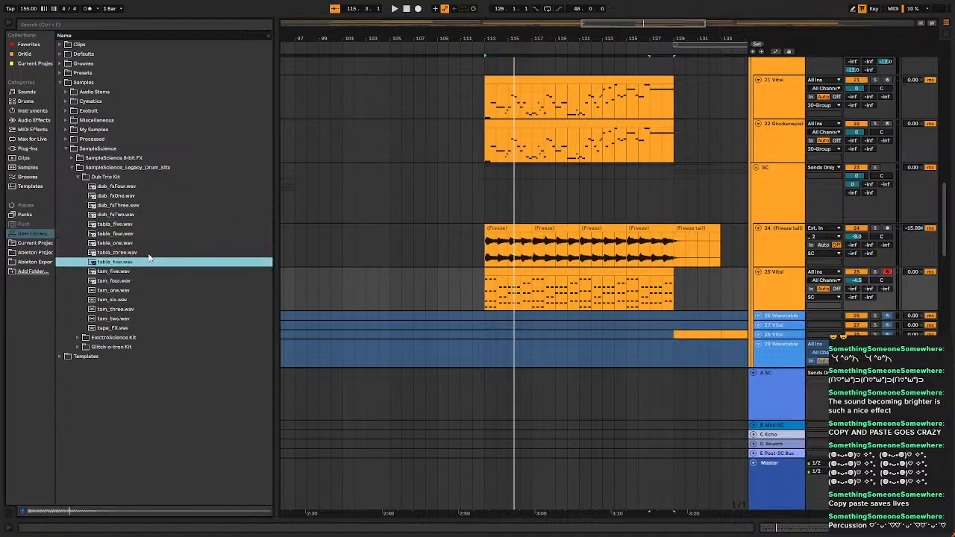
left_click(129, 330)
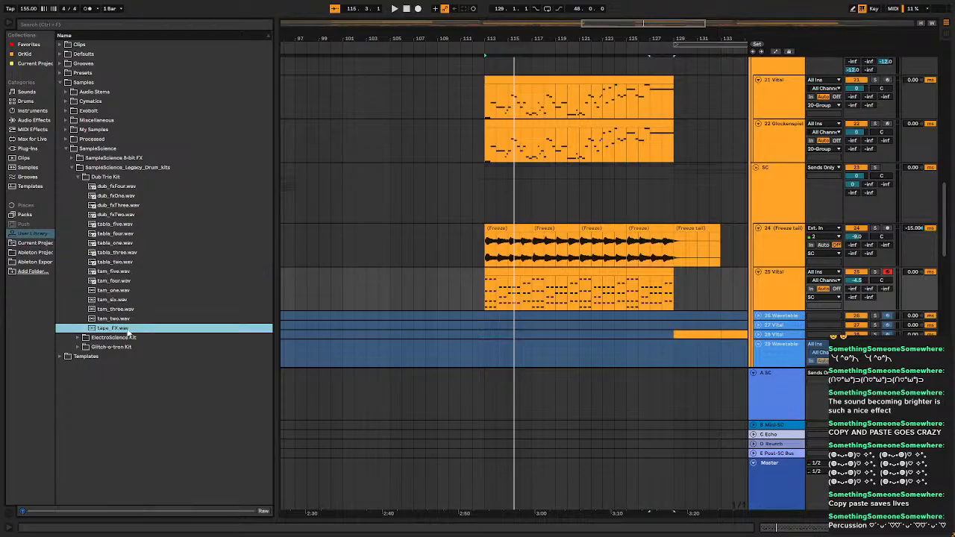
Expand the ElectroScience Kit folder and preview its hat, snare, kick and tom samples.
left_click(79, 338)
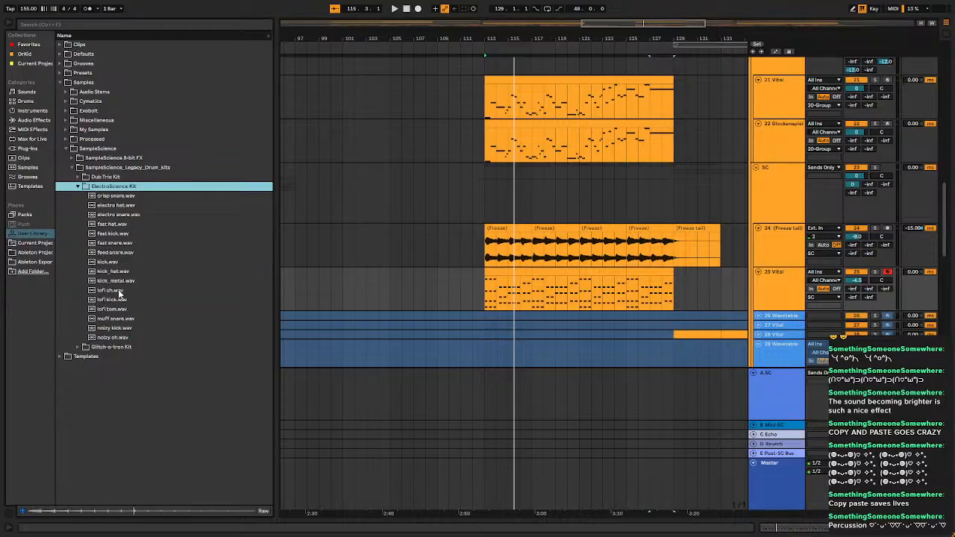
left_click(117, 215)
key("Up")
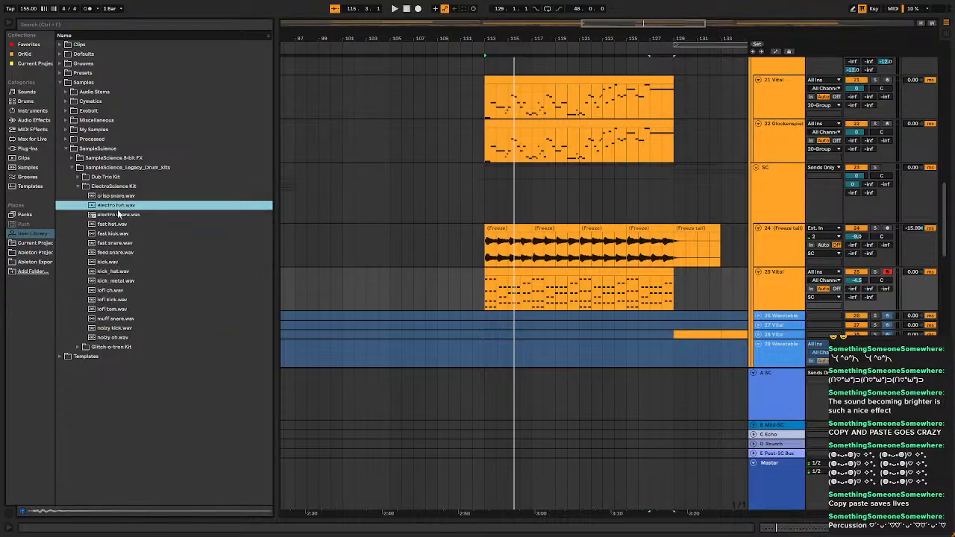
left_click(127, 263)
left_click(121, 309)
left_click(120, 320)
Expand the Glitch-o-tron Kit folder and preview snare_05.wav, kick_01.wav and hat_01.wav.
left_click(77, 348)
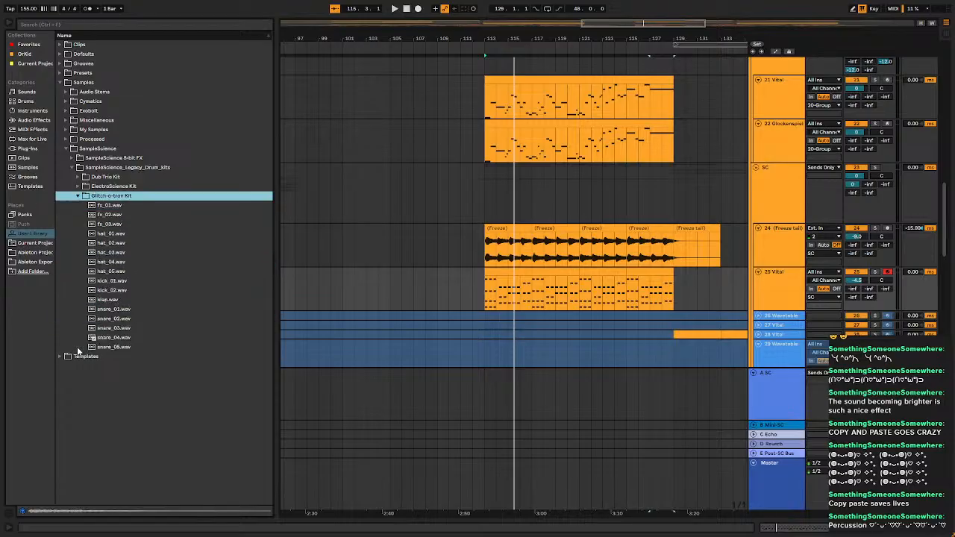
left_click(109, 348)
left_click(113, 282)
left_click(117, 234)
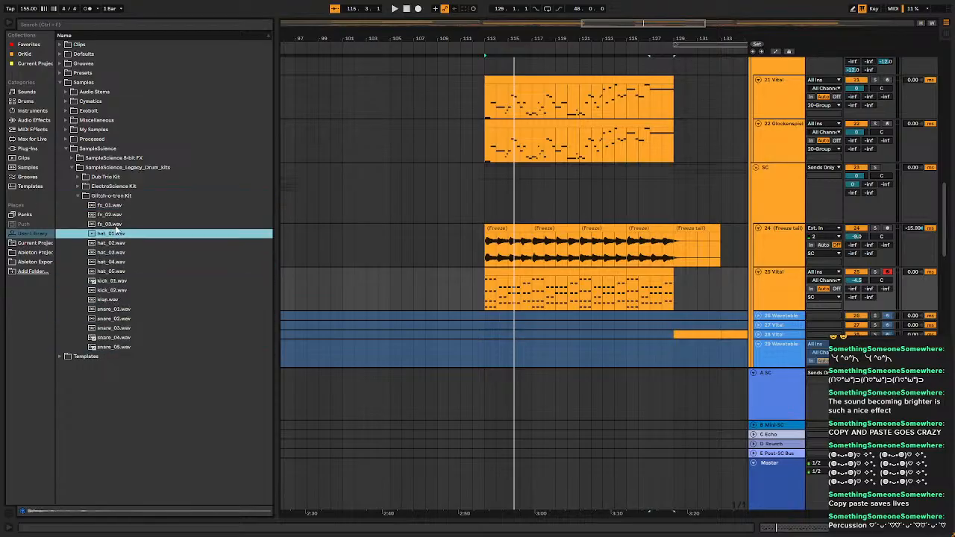
Preview and compare fx_01.wav, fx_02.wav and fx_03.wav in the Glitch-o-tron Kit.
left_click(112, 206)
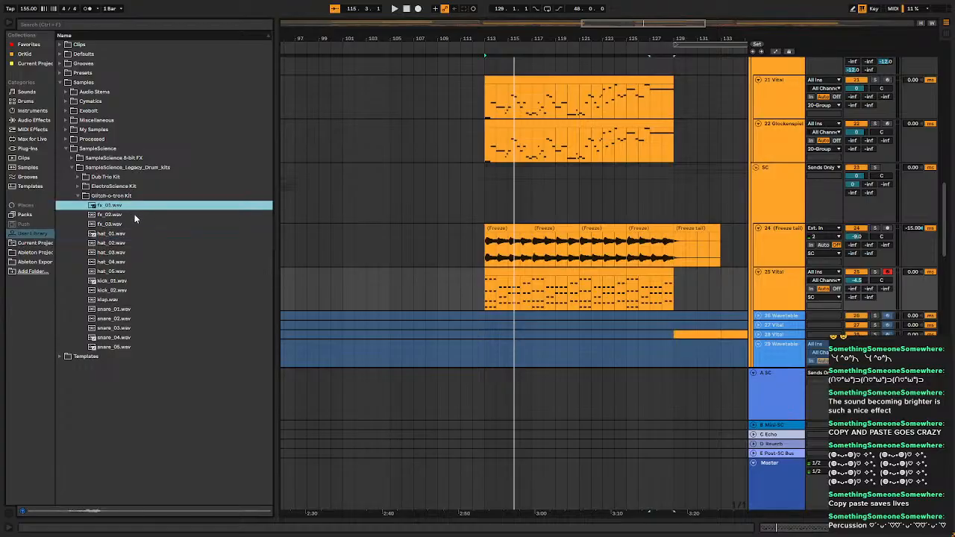
left_click(136, 216)
left_click(141, 226)
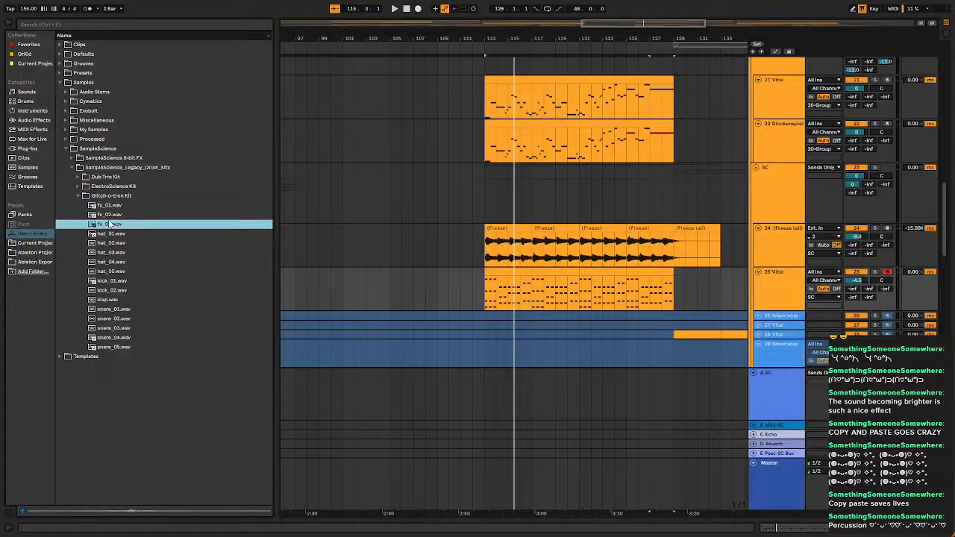
left_click(97, 215)
left_click(114, 206)
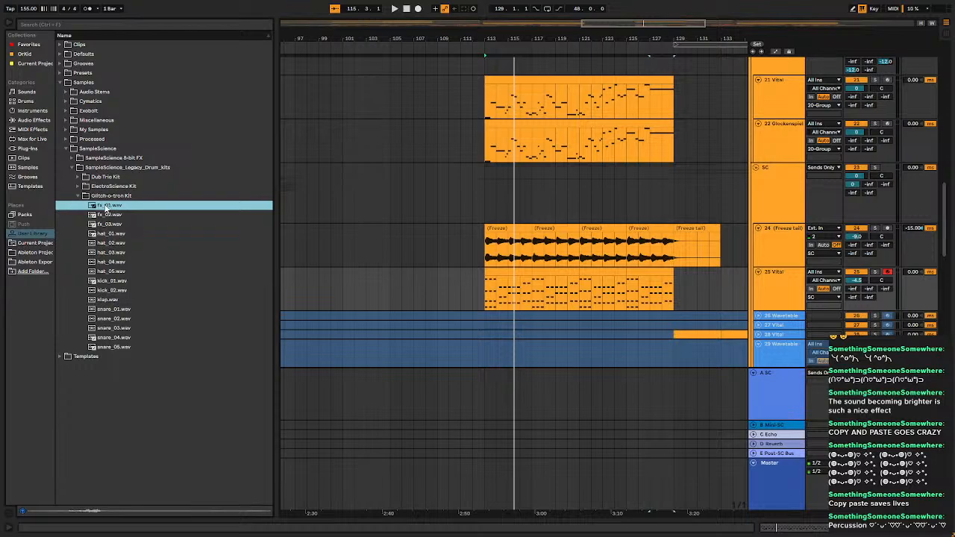
left_click(121, 215)
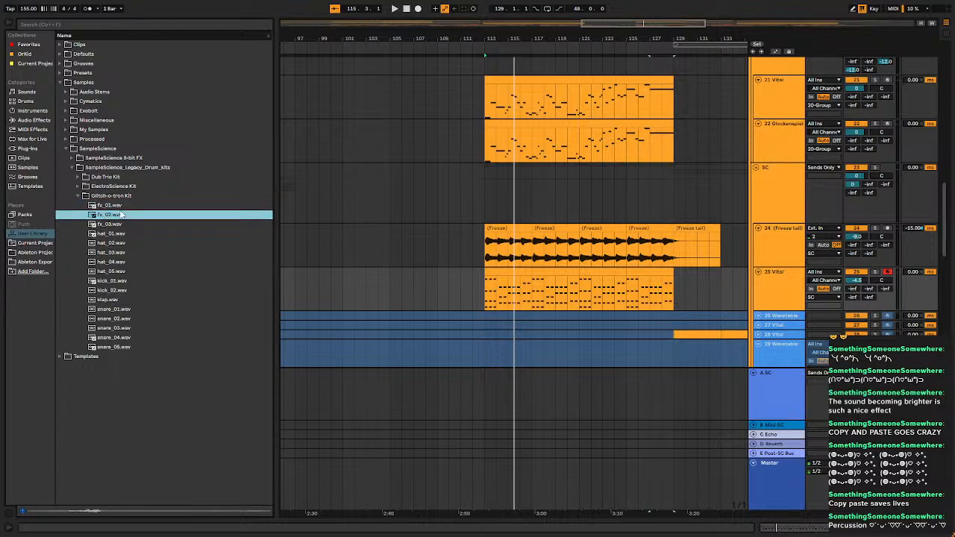
left_click(129, 224)
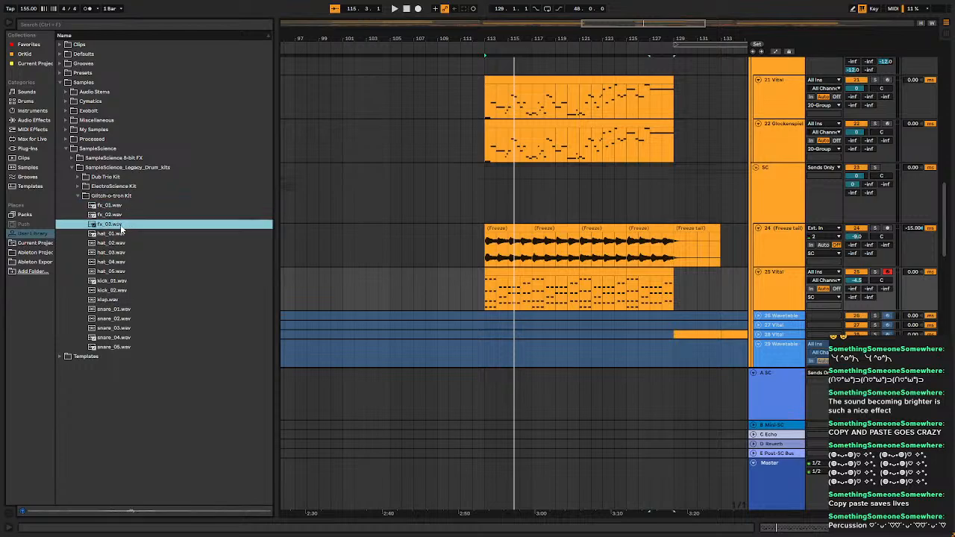
Insert a new audio track directly below the 66 Drum Rack track in the PERCUSSION group.
scroll(470, 315, "down", 4)
scroll(471, 314, "down", 8)
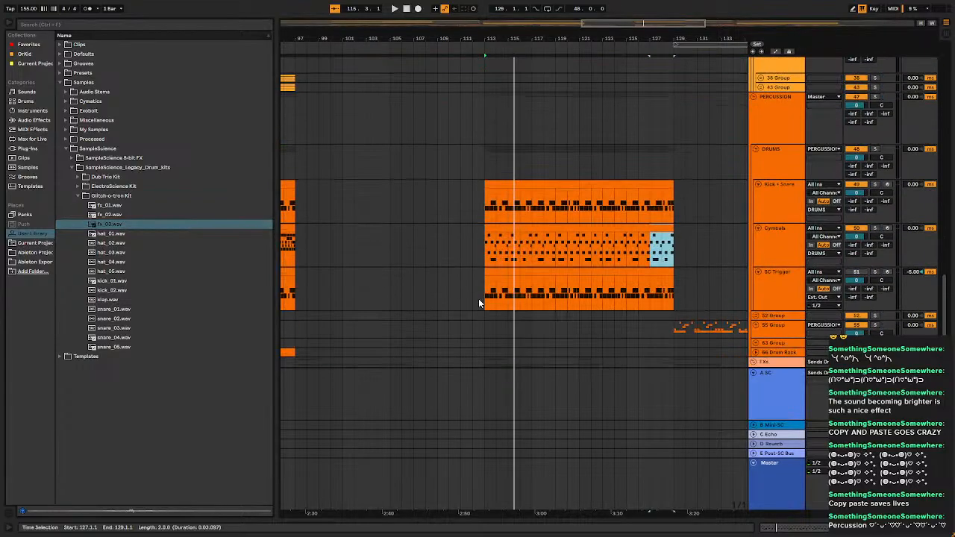
scroll(492, 298, "down", 1)
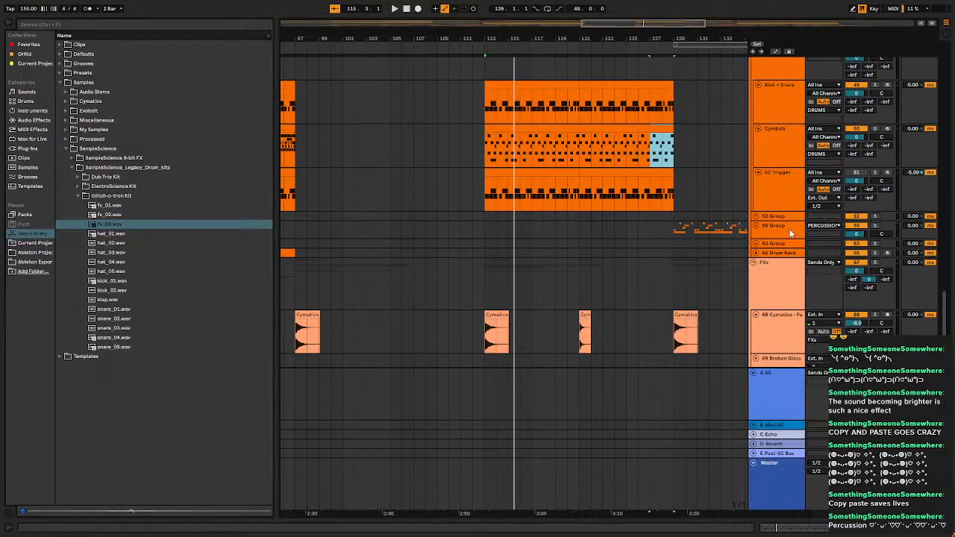
left_click(789, 253)
right_click(786, 254)
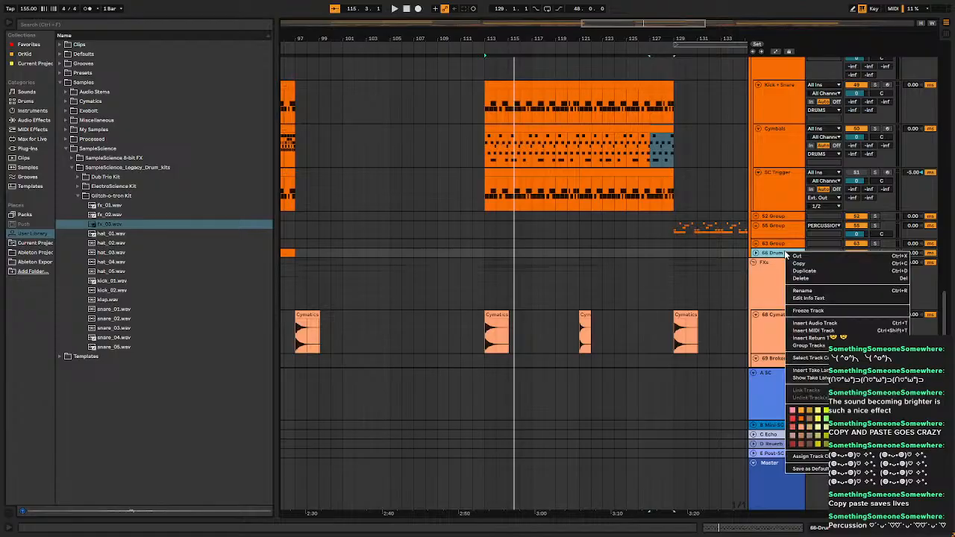
left_click(846, 323)
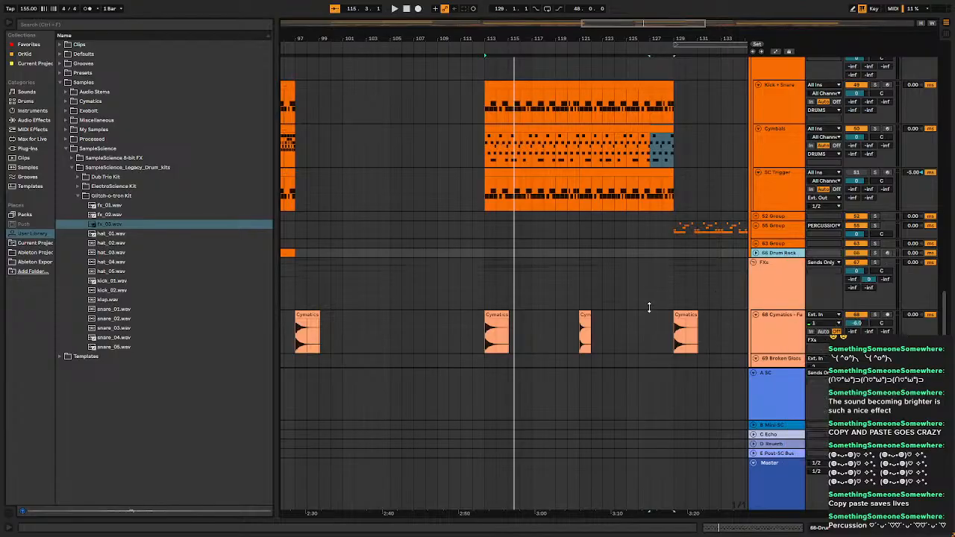
key("ctrl+t")
Place fx_03.wav on new audio track 67 at about 113.2.3 and play it back from 113.2.1.
scroll(489, 309, "up", 10)
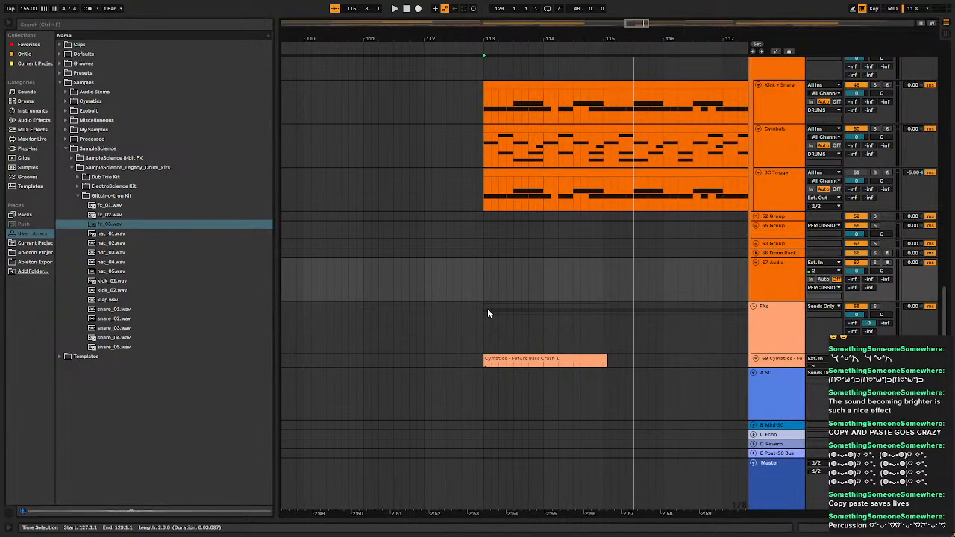
scroll(489, 312, "down", 8)
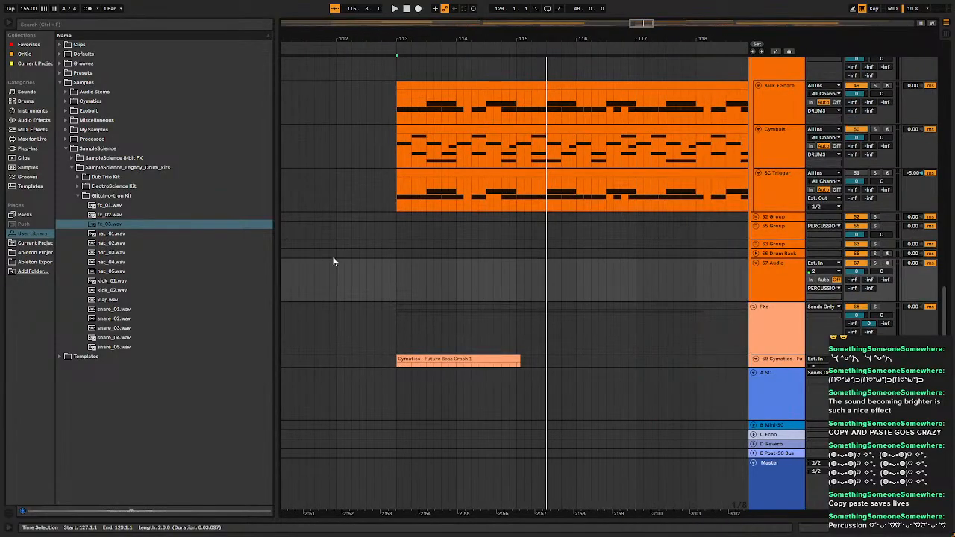
left_click_drag(112, 225, 422, 269)
scroll(430, 295, "up", 4, "ctrl")
left_click_drag(380, 302, 376, 299)
left_click(349, 289)
key("space")
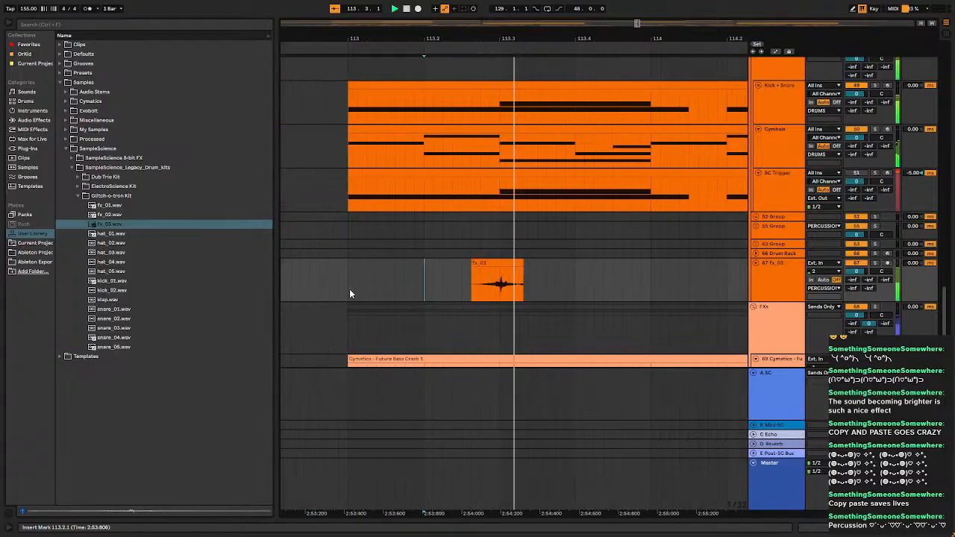
Solo track 67 together with Kick + Snare and audition the fx_03 hit from bar 113.
left_click(874, 263)
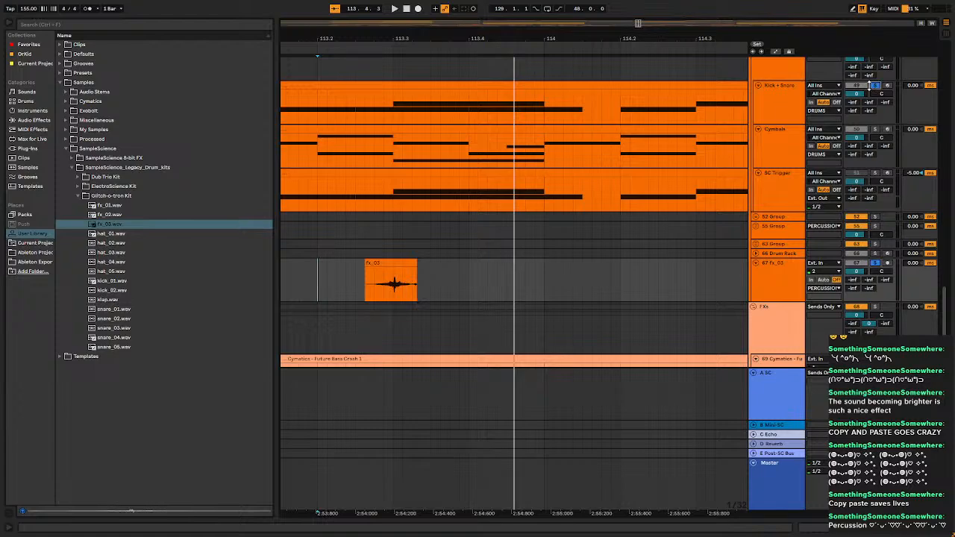
key("space")
key("space")
scroll(620, 180, "down", 5)
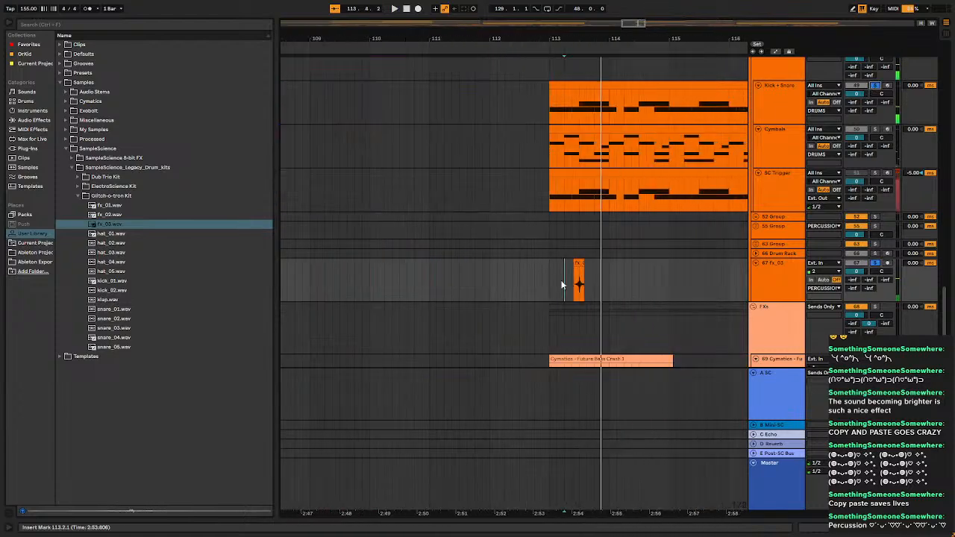
scroll(552, 279, "right", 3)
left_click(489, 263)
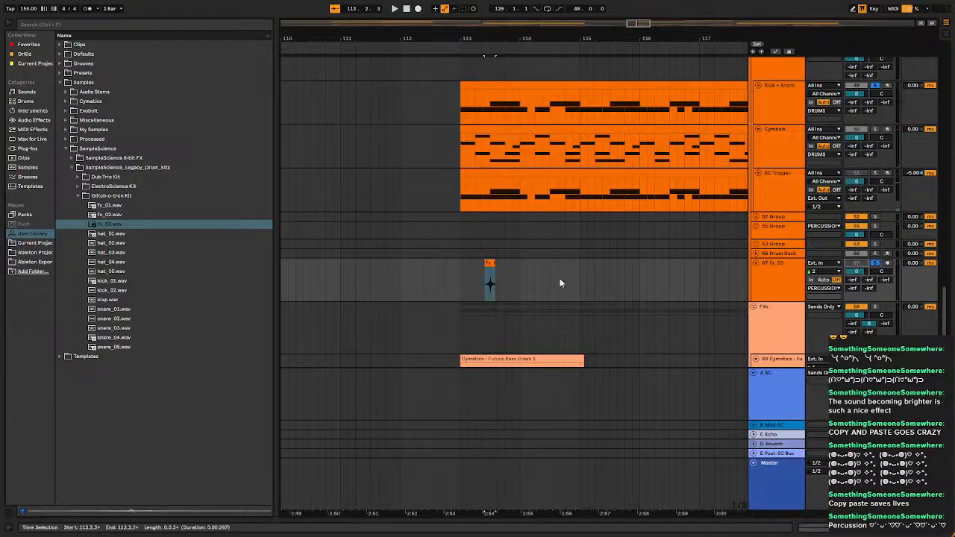
key("space")
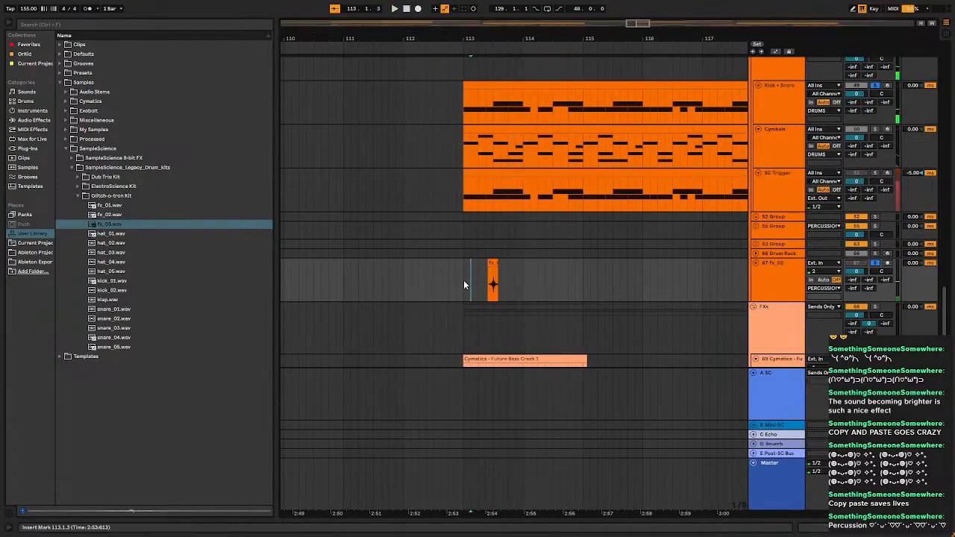
left_click(464, 280)
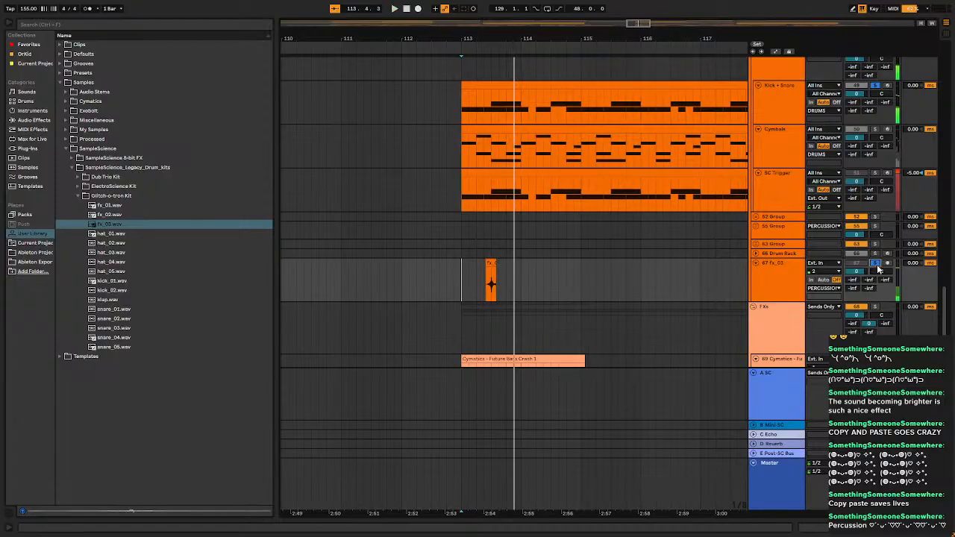
left_click(874, 86)
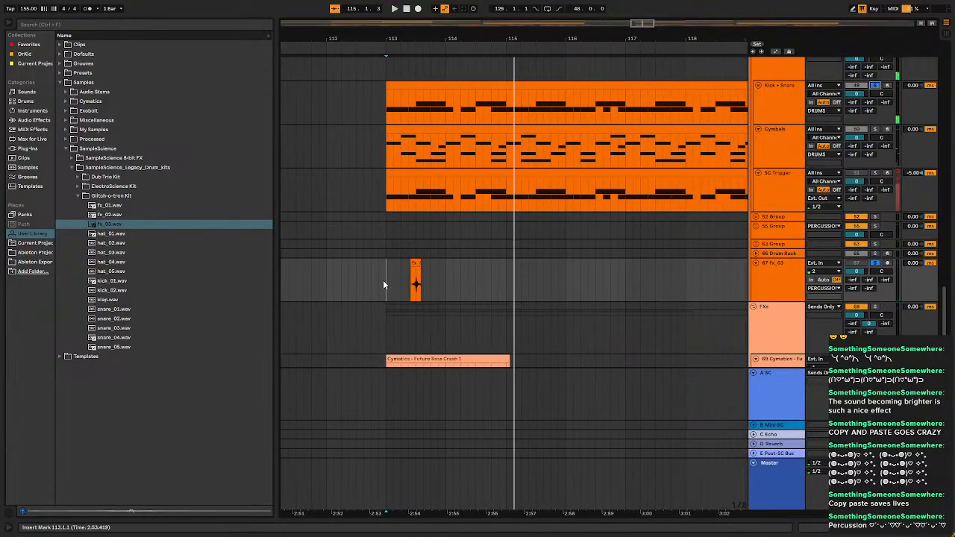
Duplicate track 67's two-bar section from bar 113 to 115 repeatedly until it fills up to bar 129.
left_click_drag(386, 281, 493, 283)
key("ctrl+d")
key("ctrl+d")
key("ctrl+d")
key("ctrl+d")
key("ctrl+d")
key("ctrl+d")
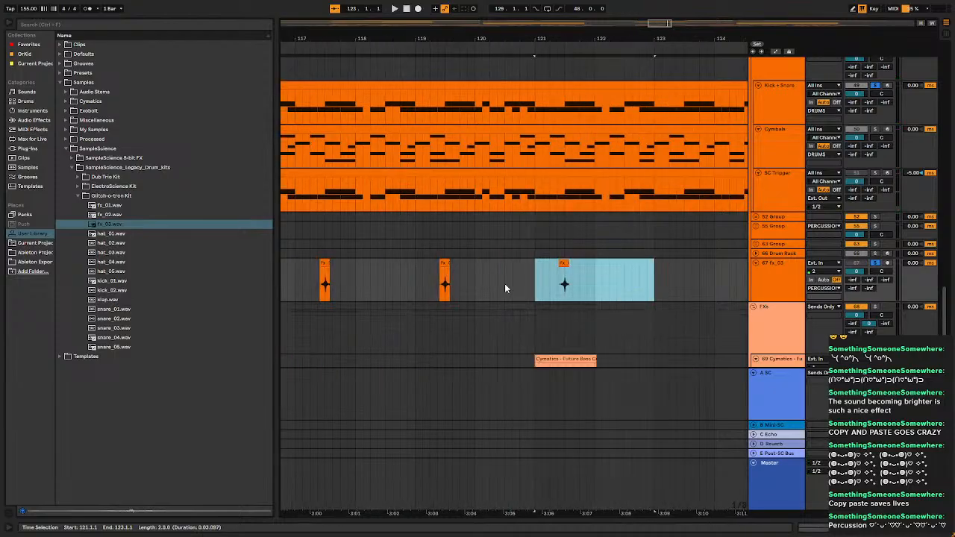
key("ctrl+d")
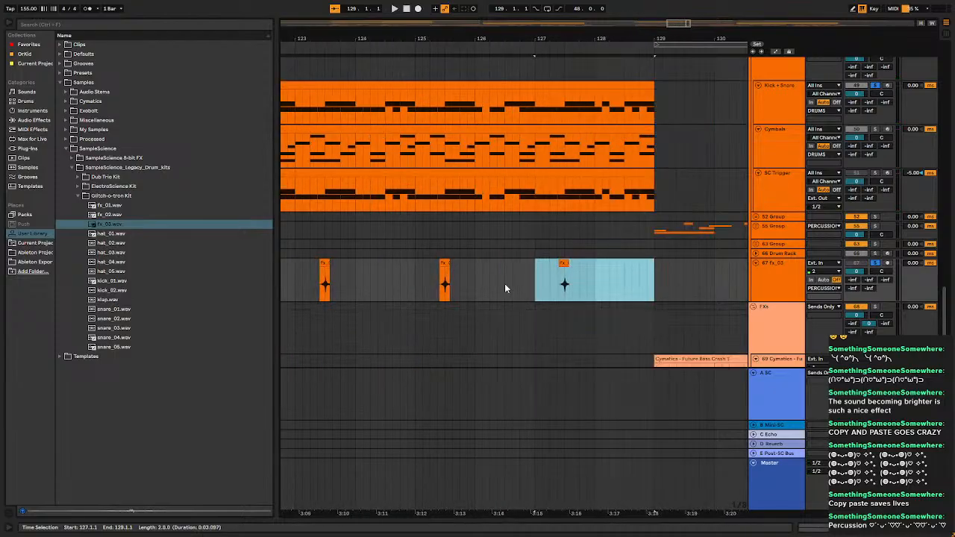
Go back to bar 113 and preview hat_01.wav, hat_02.wav and hat_03.wav from the Glitch-o-tron Kit.
scroll(505, 285, "down", 5)
scroll(323, 274, "up", 5)
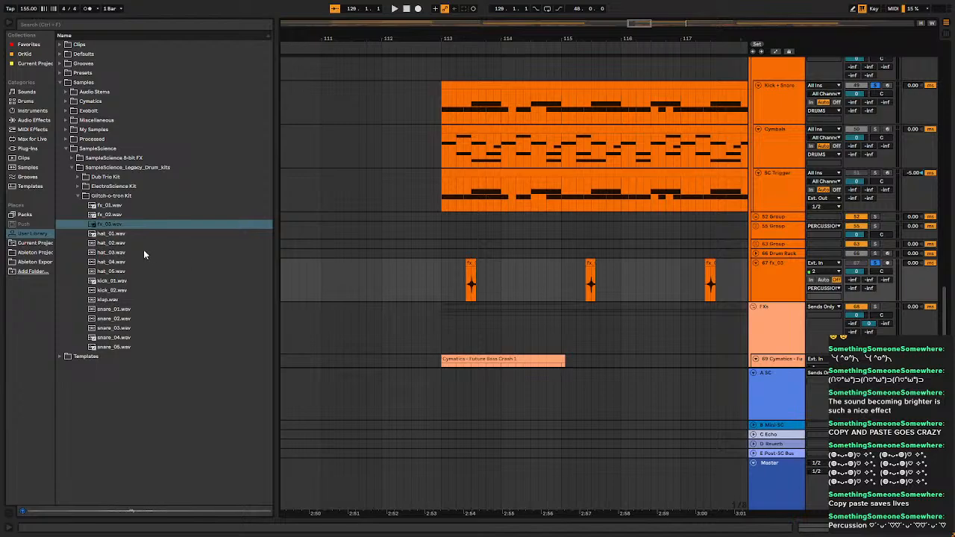
left_click(116, 244)
left_click(121, 254)
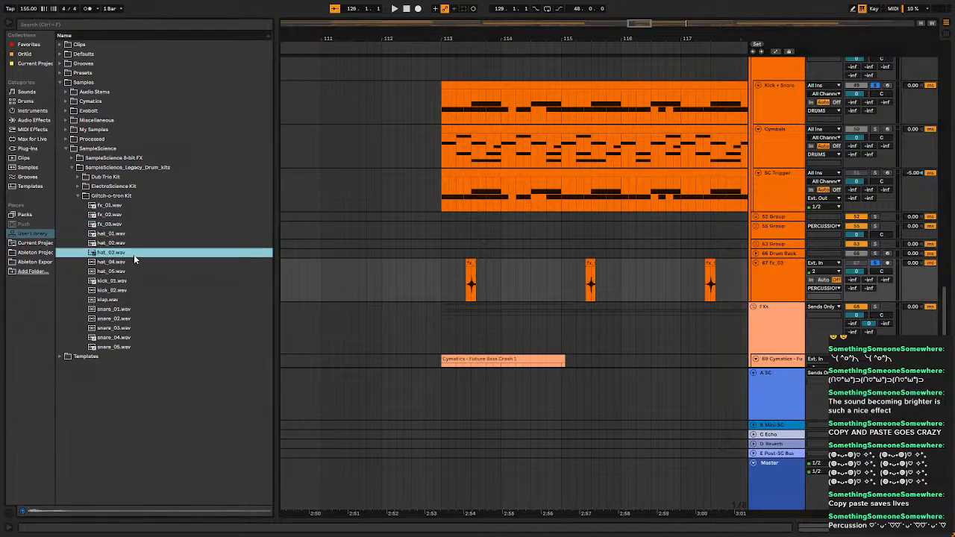
left_click(120, 245)
left_click(106, 236)
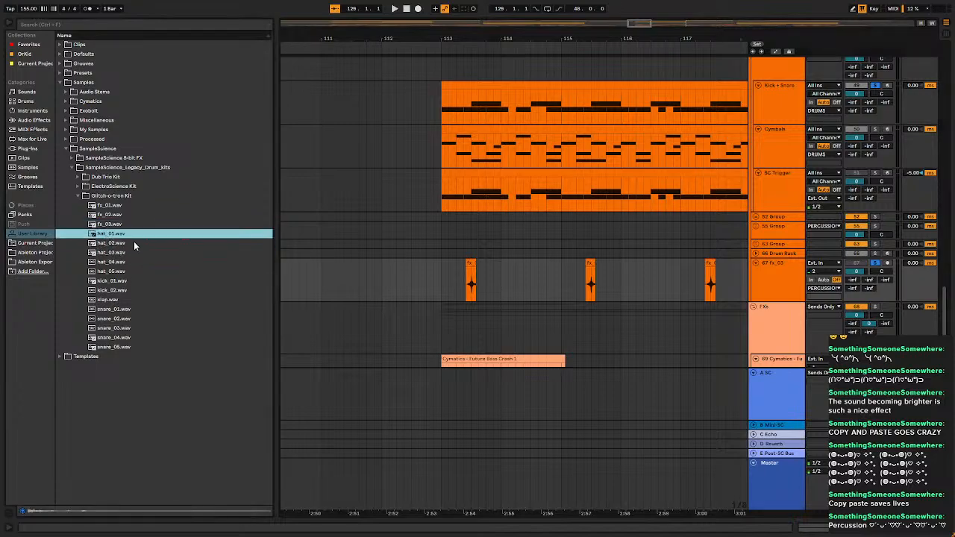
Place hat_01.wav on track 67 at about 114.2.1 and audition it with the kick and snare.
left_click_drag(103, 237, 498, 278)
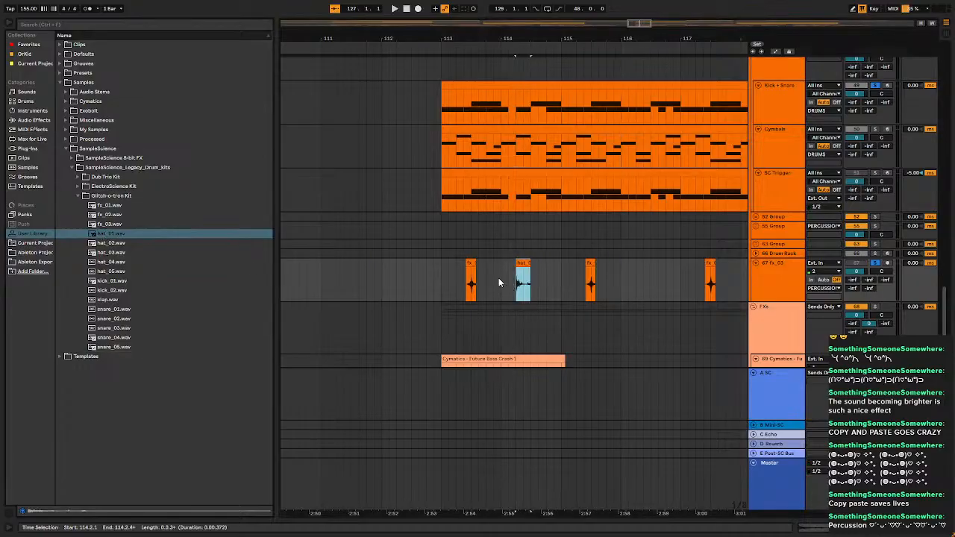
key("space")
key("space")
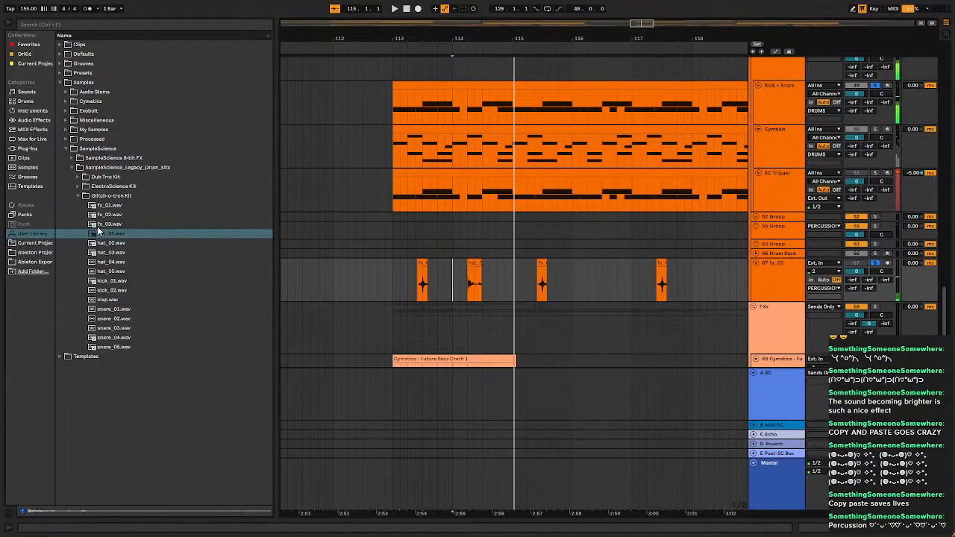
Add another fx_03.wav hit to track 67 at about 114.4.1 and set the playback start to 113.1.1.
left_click(97, 227)
left_click_drag(98, 226, 497, 282)
left_click(392, 282)
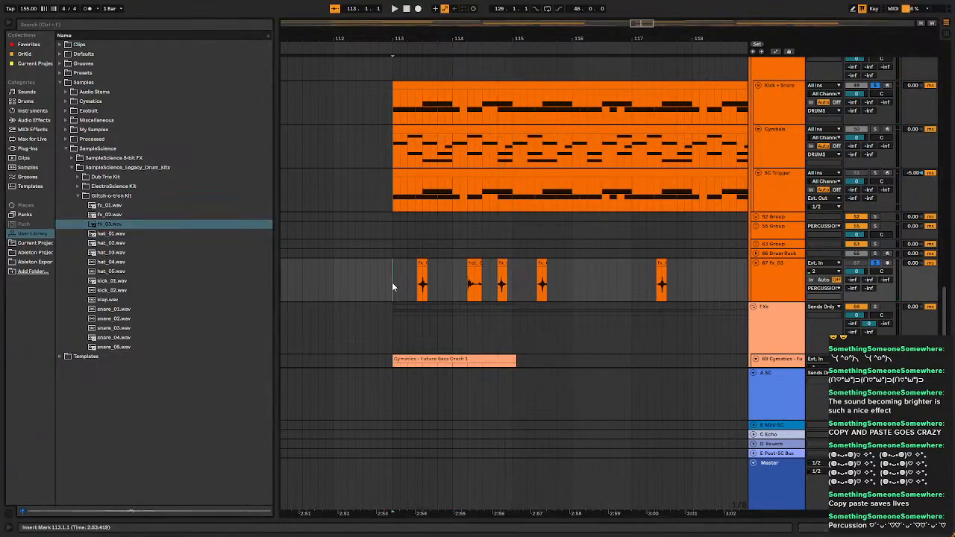
Play the percussion pattern from bar 113, and preview hat_05.wav, hat_03.wav and fx_01.wav from the Glitch-o-tron Kit.
key("space")
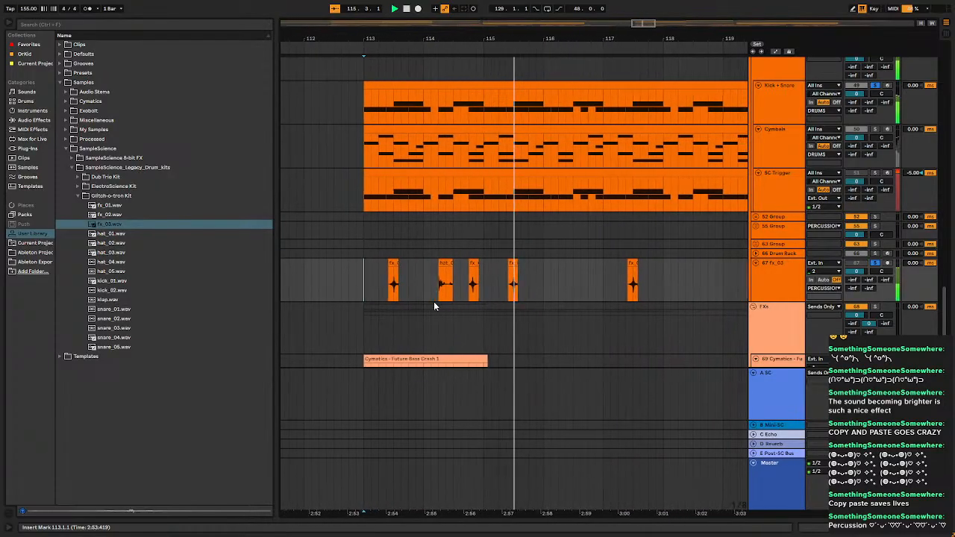
left_click(146, 273)
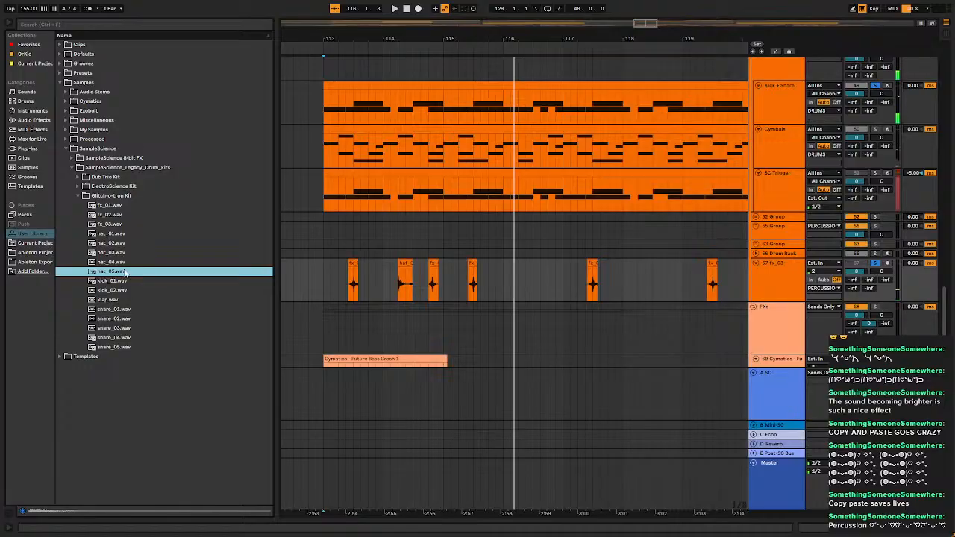
left_click(113, 253)
left_click(124, 209)
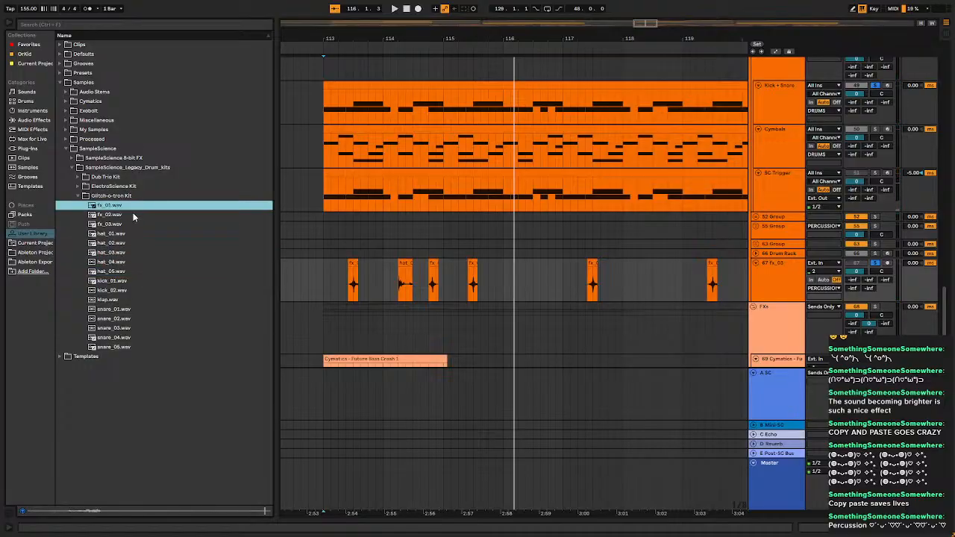
Place fx_01.wav on track 67 at about 116.1.3 and audition it from bar 116.
left_click(627, 282)
left_click_drag(510, 294, 514, 294)
key("space")
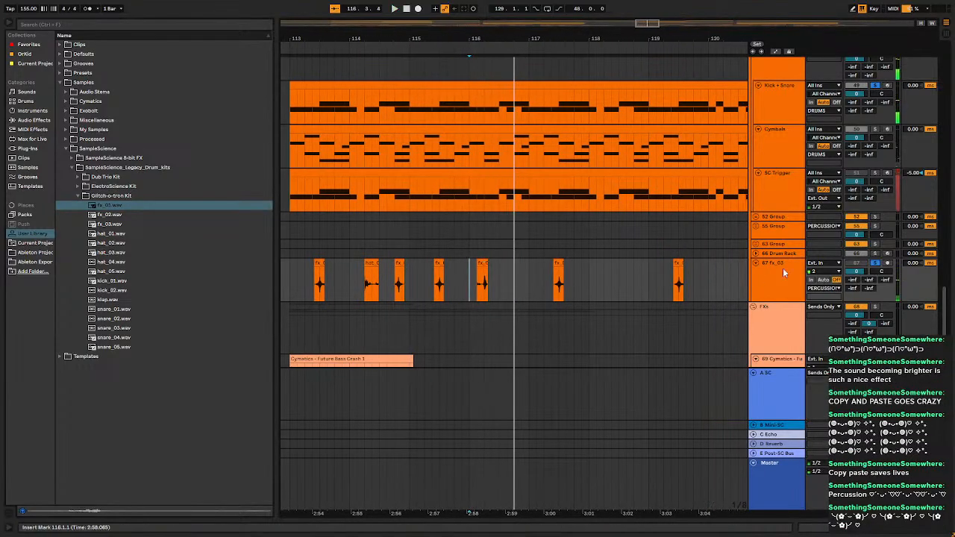
Preview fx_02.wav and klap.wav, and audition samples in the SampleScience 8-bit FX folder, including FX_010.wav and FX_011.wav.
left_click(179, 215)
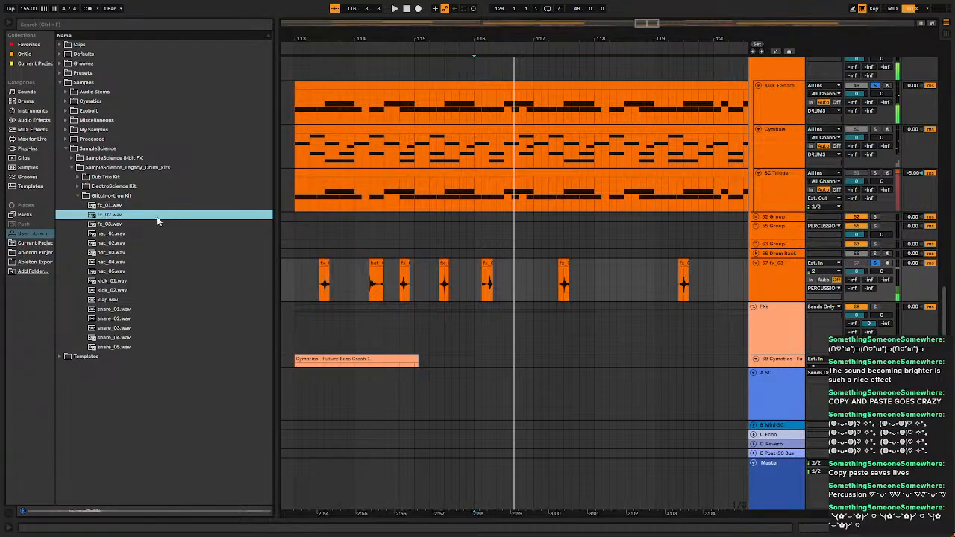
left_click(137, 302)
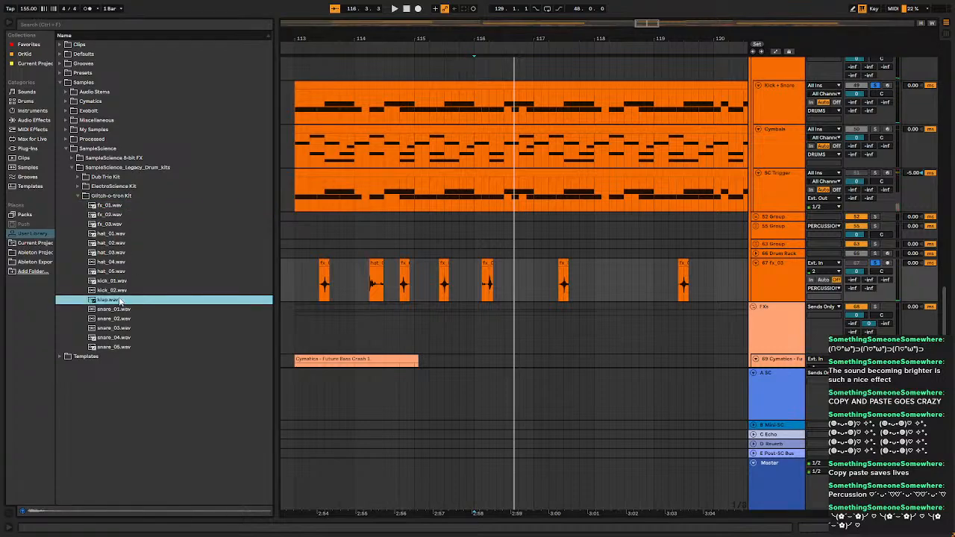
left_click(70, 165)
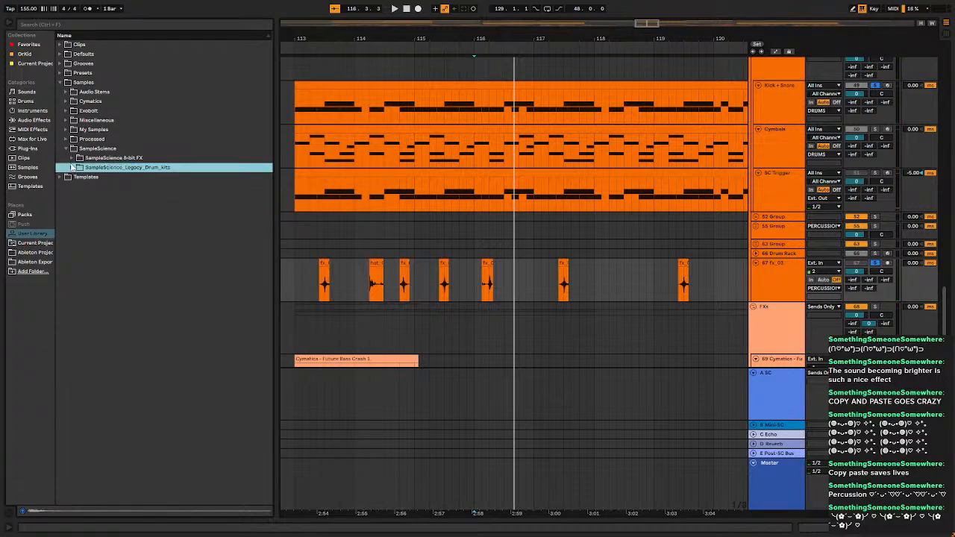
left_click(72, 158)
left_click(180, 291)
left_click(166, 319)
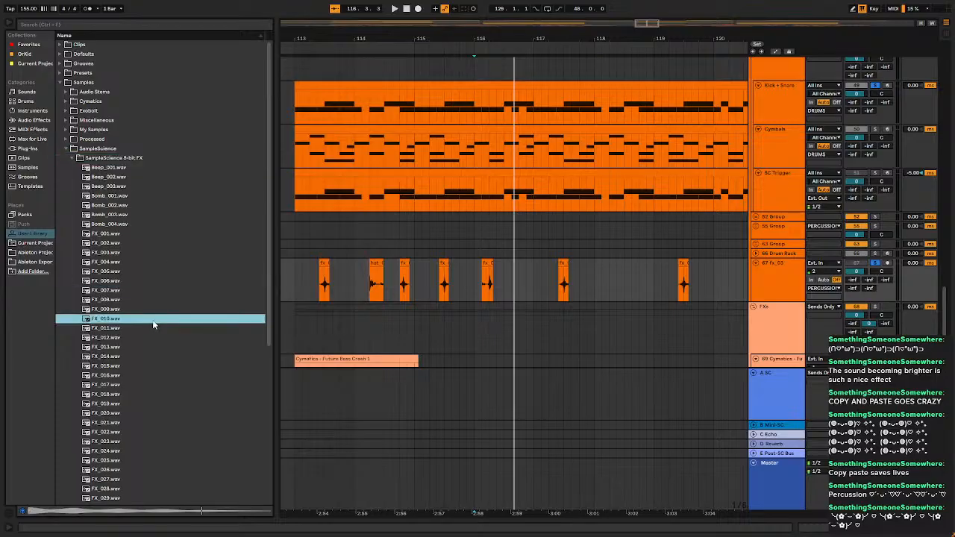
left_click(148, 358)
left_click(120, 329)
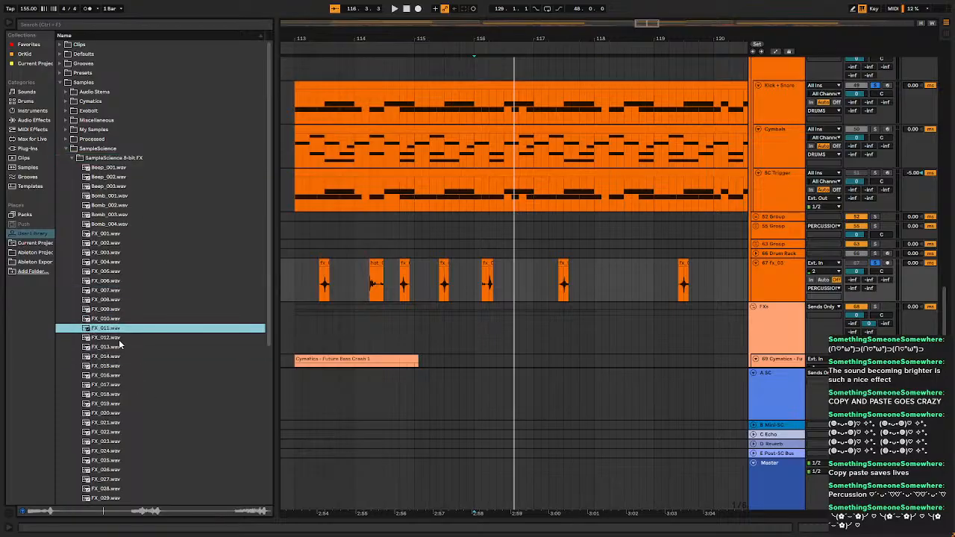
Place FX_011.wav on track 67 at 116.3.1 and reverse the clip.
left_click_drag(85, 332, 501, 284)
scroll(520, 285, "up", 5)
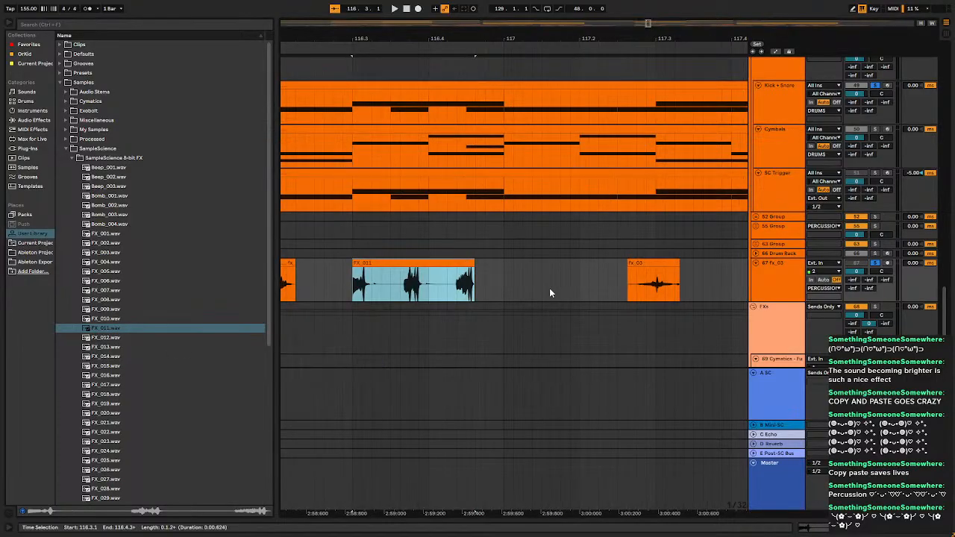
left_click(384, 263)
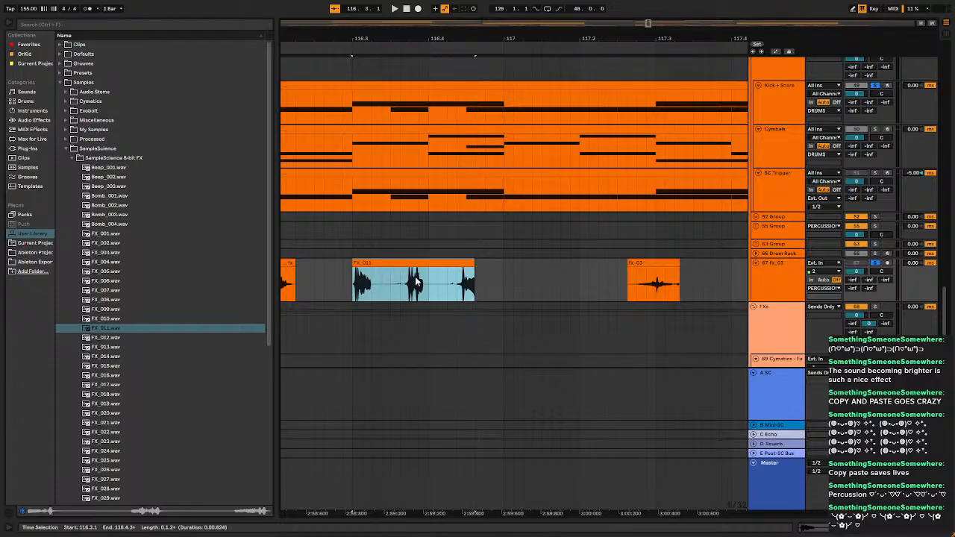
Set the reversed FX_011 clip's gain to -6 dB and play it back.
double_click(376, 262)
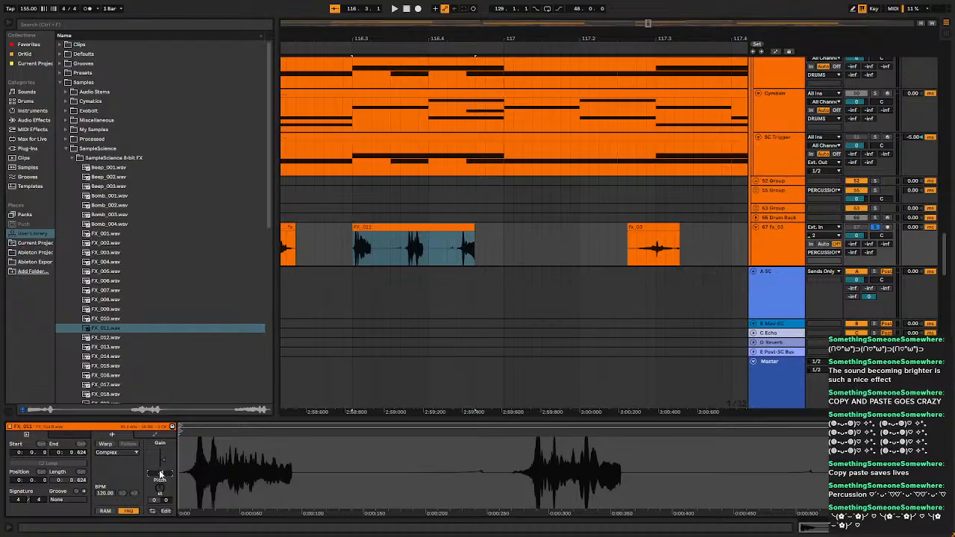
type("-6")
key("Return")
key("space")
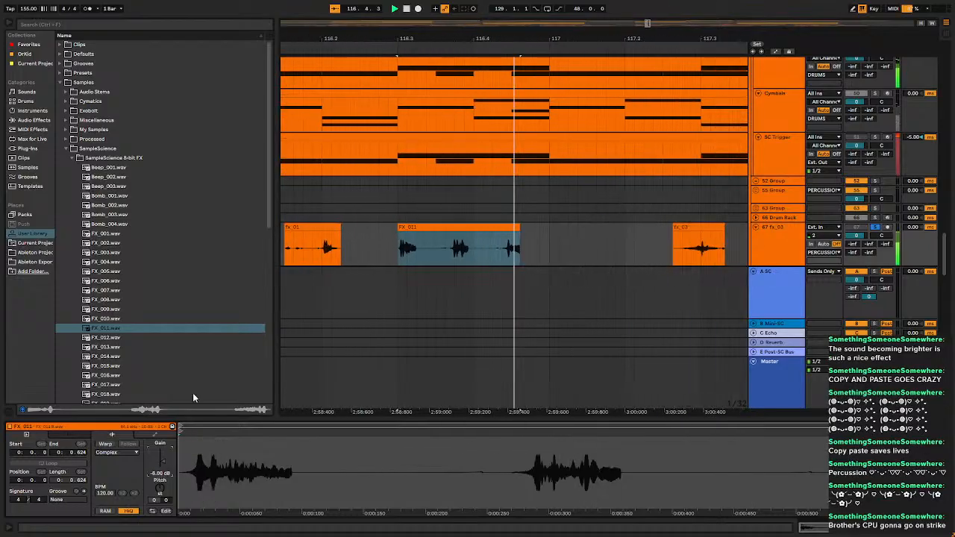
Cut out the middle hit of the reversed FX_011 clip and move it earlier to 116.3.2, directly after the first hit.
left_click(324, 227)
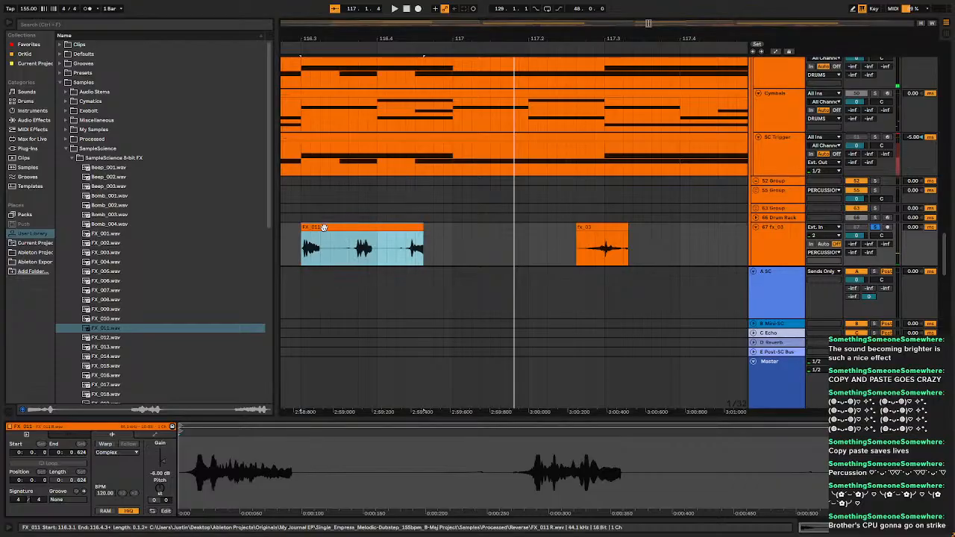
left_click(308, 257)
left_click_drag(358, 265, 374, 263)
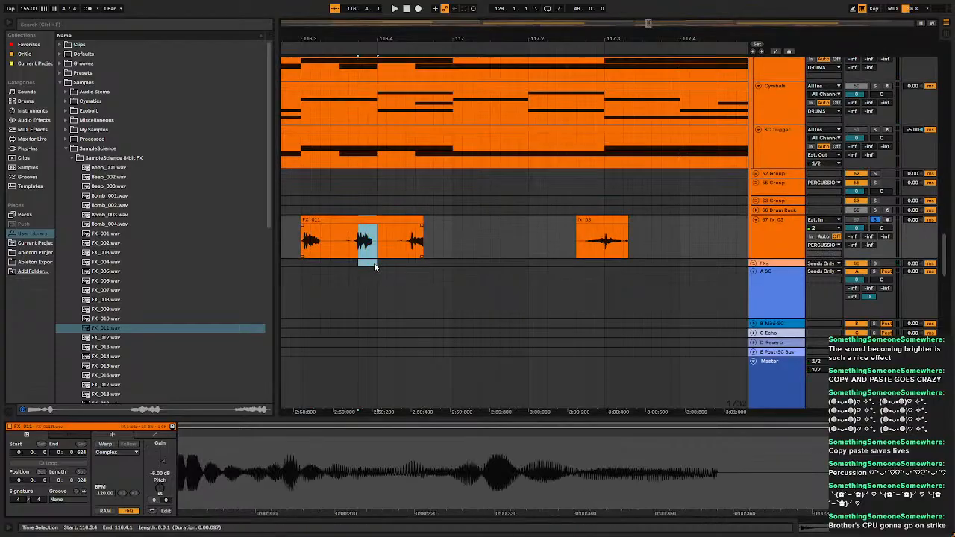
scroll(374, 263, "down", 2)
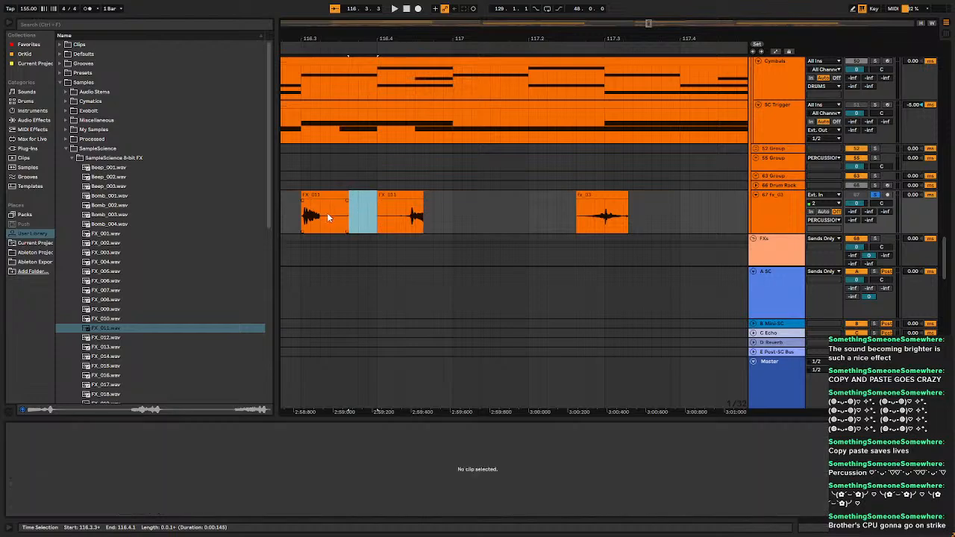
left_click_drag(380, 222, 326, 216)
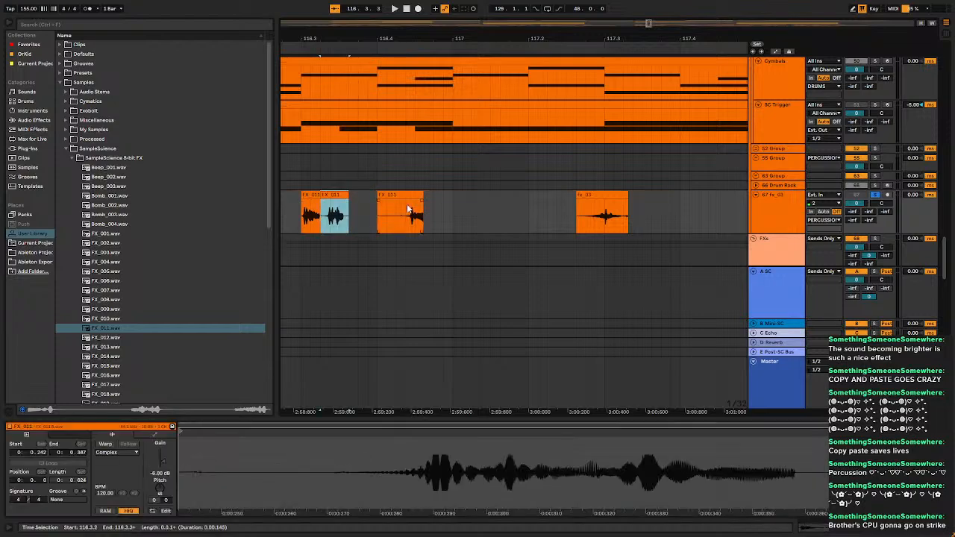
Copy the first FX_011 slice and paste it directly after the second slice, within 116.3.3.
left_click(305, 196)
left_click(355, 211)
key("ctrl+v")
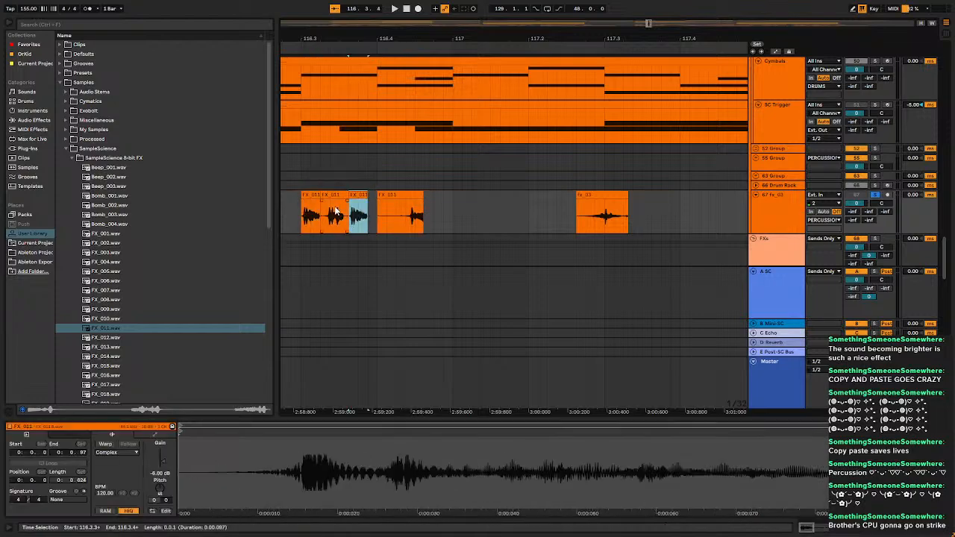
Copy a short slice of the last FX_011 hit into the gap before 116.4.1, and reverse the remaining clip at 116.4.1.
left_click_drag(404, 214, 416, 217)
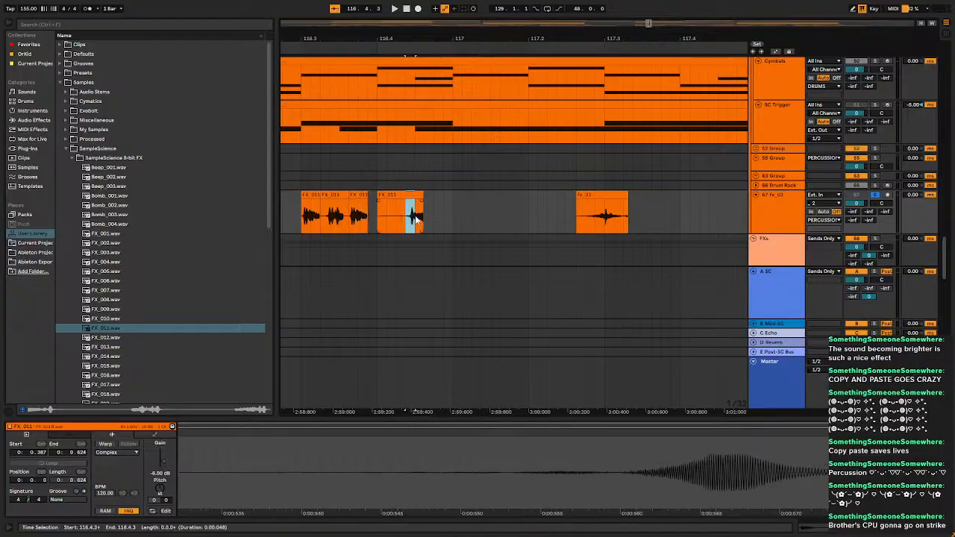
key("ctrl+c")
left_click(368, 216)
key("ctrl+v")
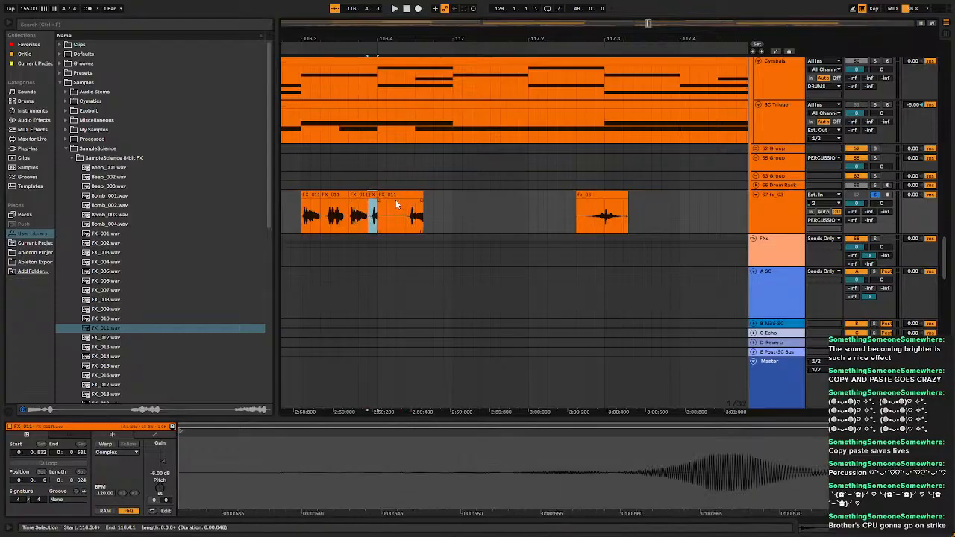
left_click(384, 196)
key("r")
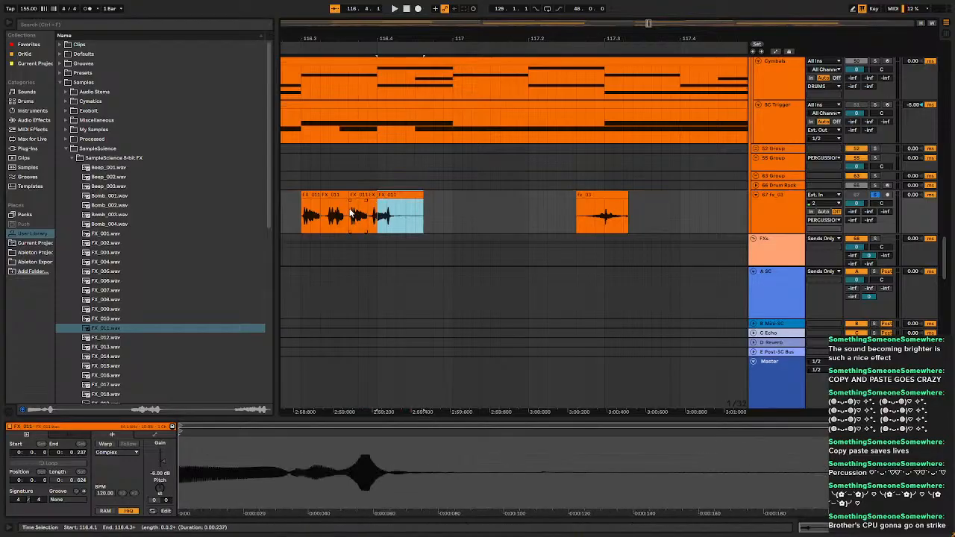
Copy the first FX_011 slice to 116.4.2 and reverse the pasted slice.
left_click(309, 195)
key("ctrl+c")
left_click(398, 226)
key("ctrl+v")
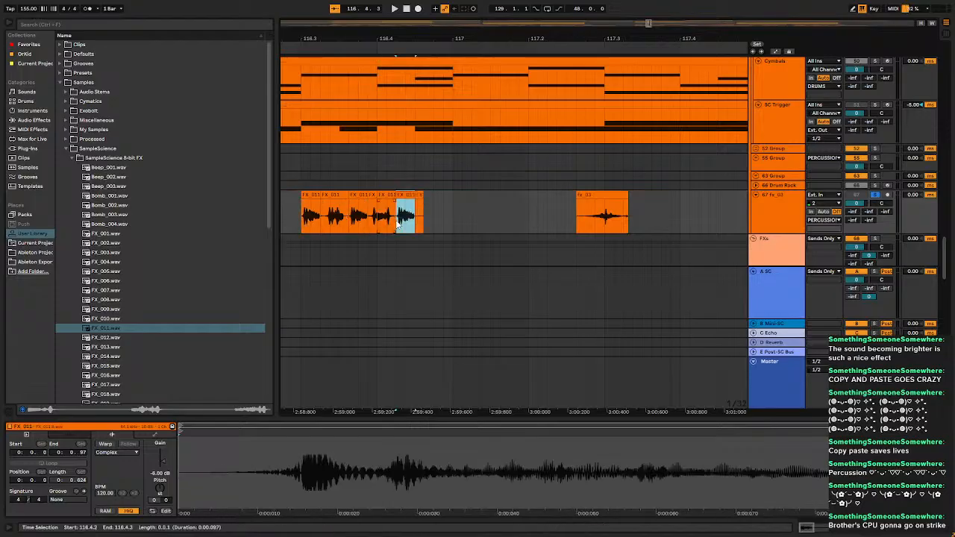
key("r")
Copy the second FX_011 slice to 116.4.3 and play the finished stutter from 116.3.1.
left_click(341, 195)
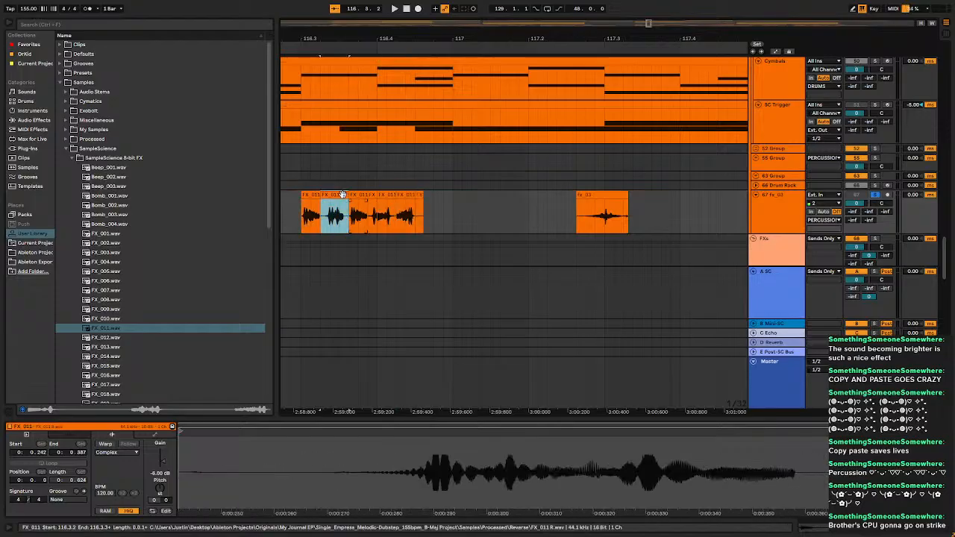
key("ctrl+c")
left_click(416, 216)
key("ctrl+v")
left_click(302, 221)
key("space")
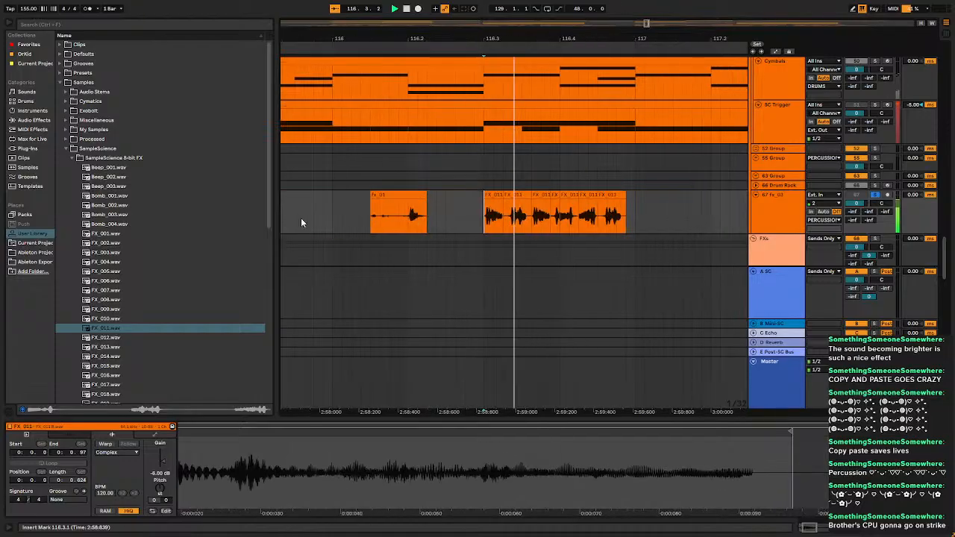
key("space")
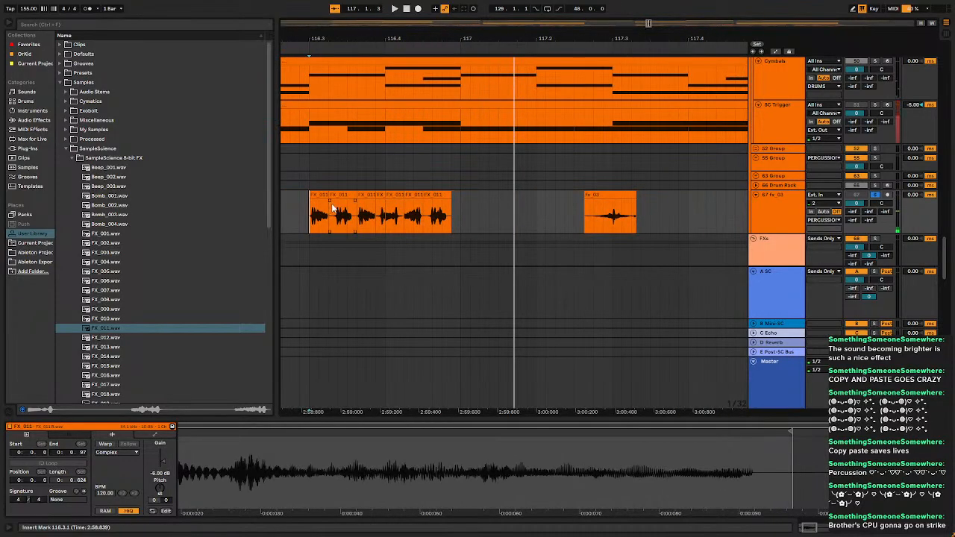
Consolidate the seven FX_011 slices into one clip, stretch its end to 117.1.1 and audition it.
left_click(452, 203, "shift")
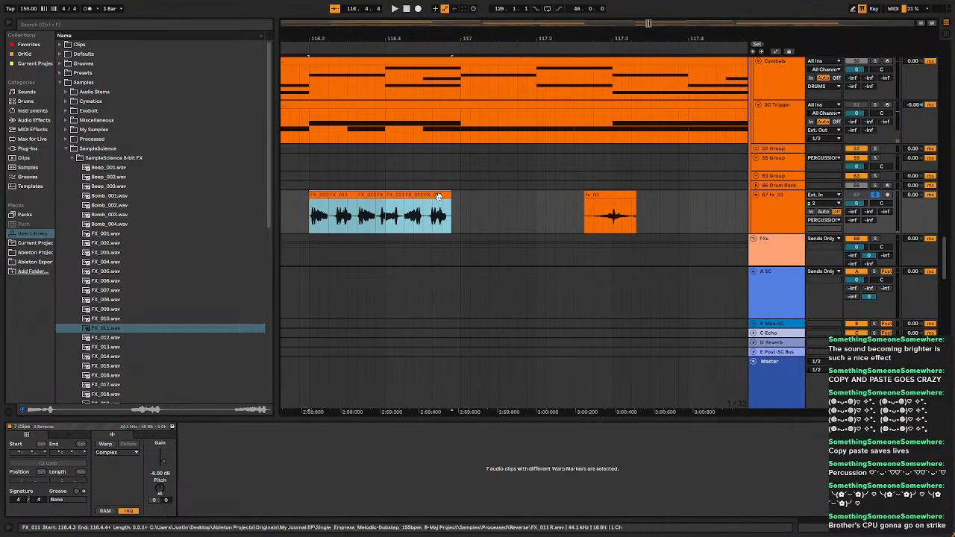
left_click(321, 195)
left_click(431, 195, "shift")
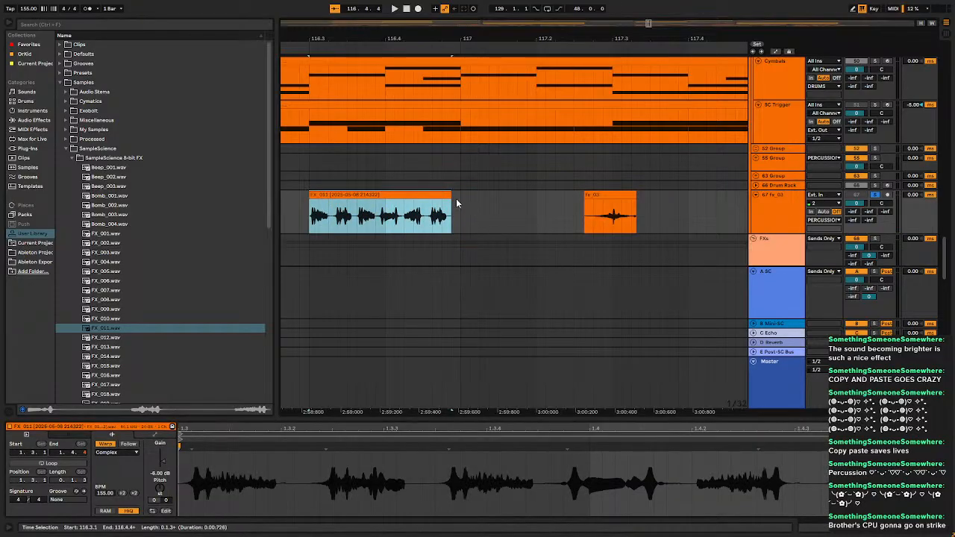
left_click_drag(446, 195, 461, 195)
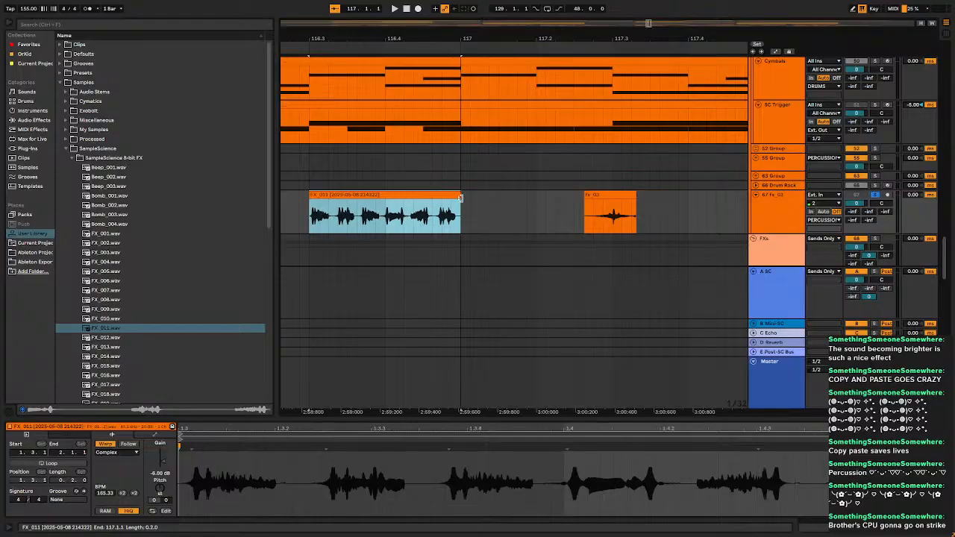
key("space")
key("space")
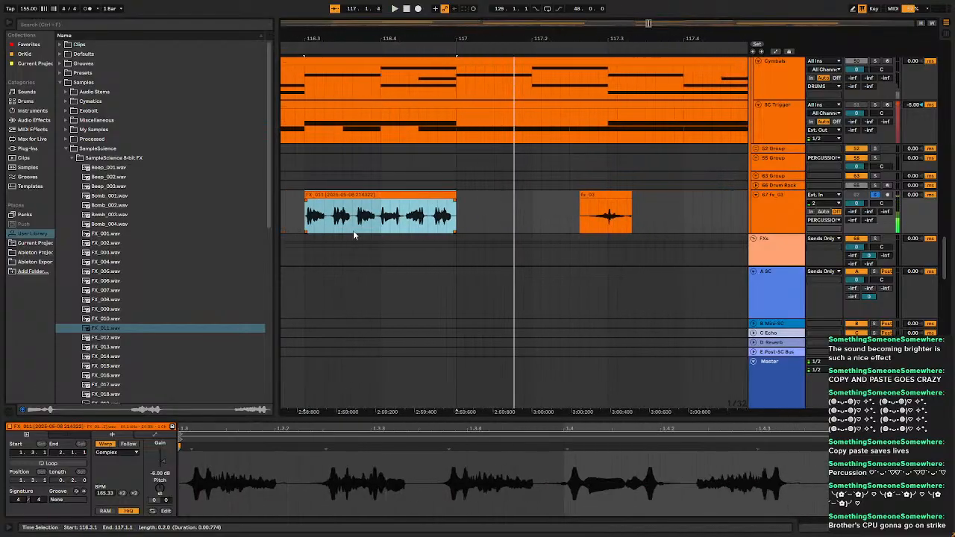
scroll(500, 230, "down", 5)
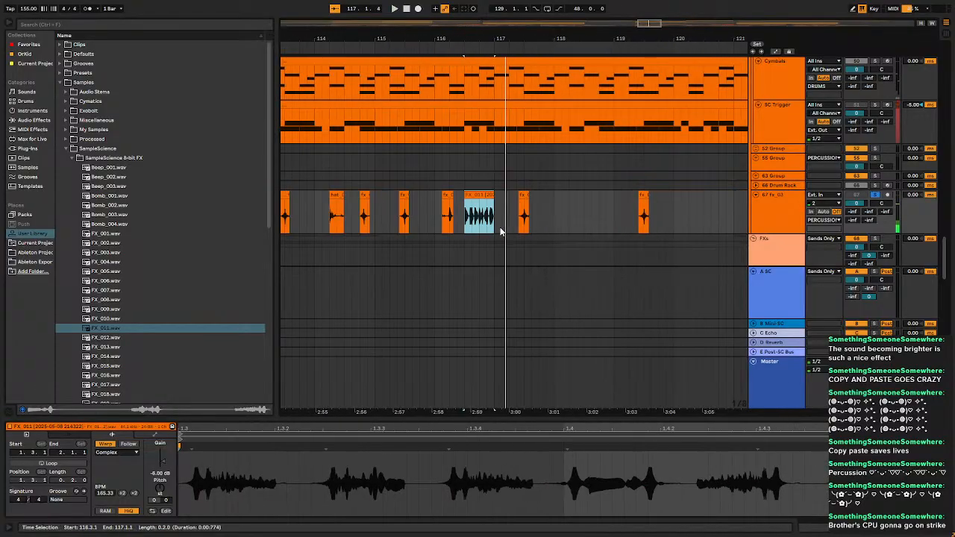
Add the Grain Delay audio effect from the Delay & Loop category to track 67.
left_click(37, 129)
left_click(29, 120)
left_click(61, 45)
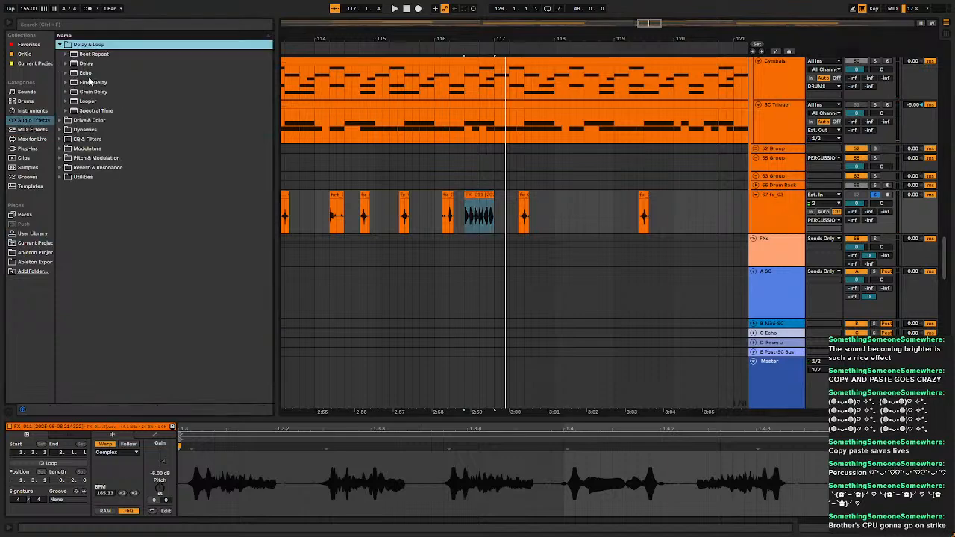
left_click(100, 101)
left_click(88, 92)
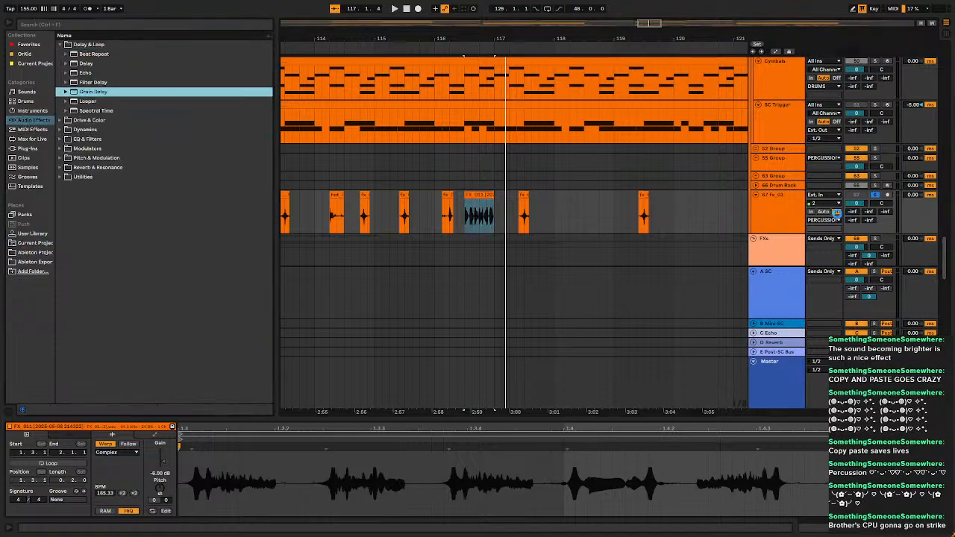
Audition track 67 through the Grain Delay and set its Dry/Wet to 25%.
left_click(876, 195)
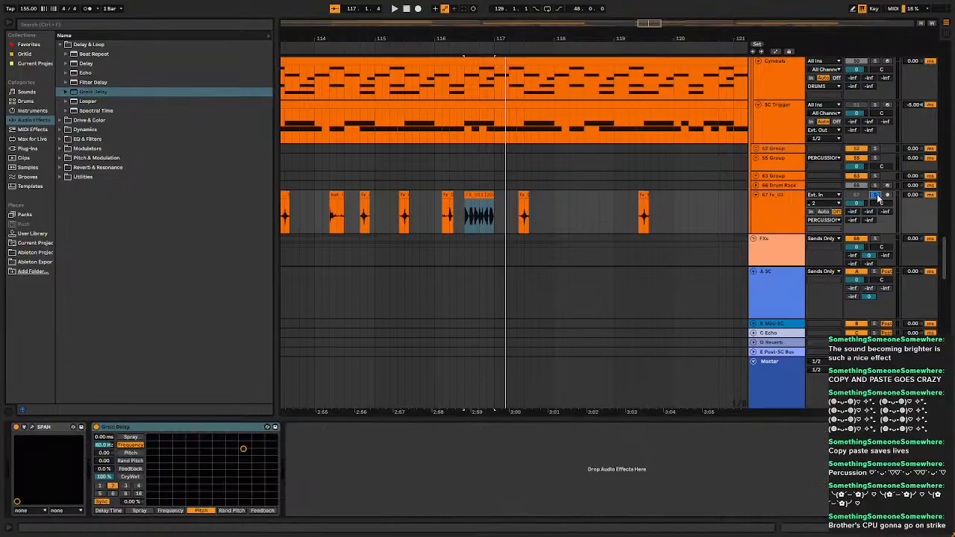
key("space")
key("space")
left_click(110, 477)
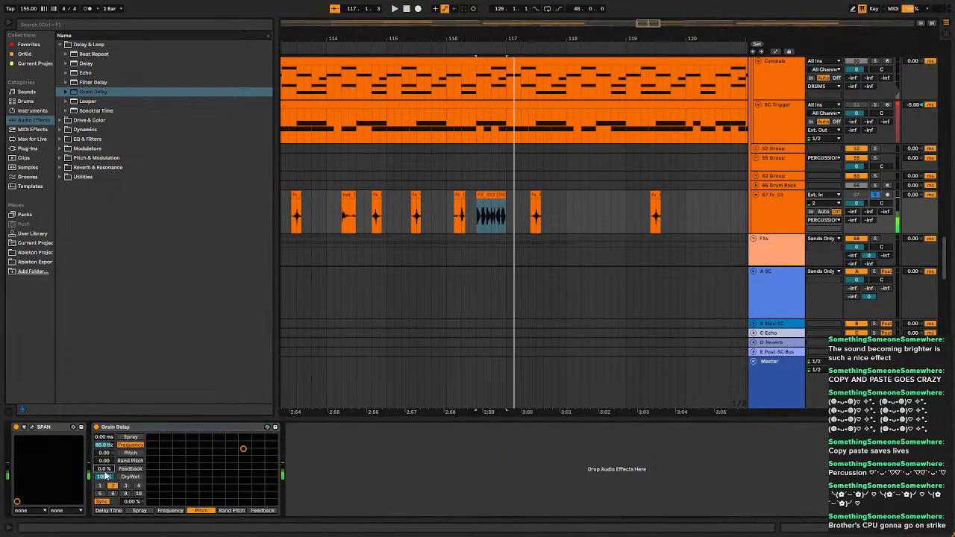
type("25")
key("Return")
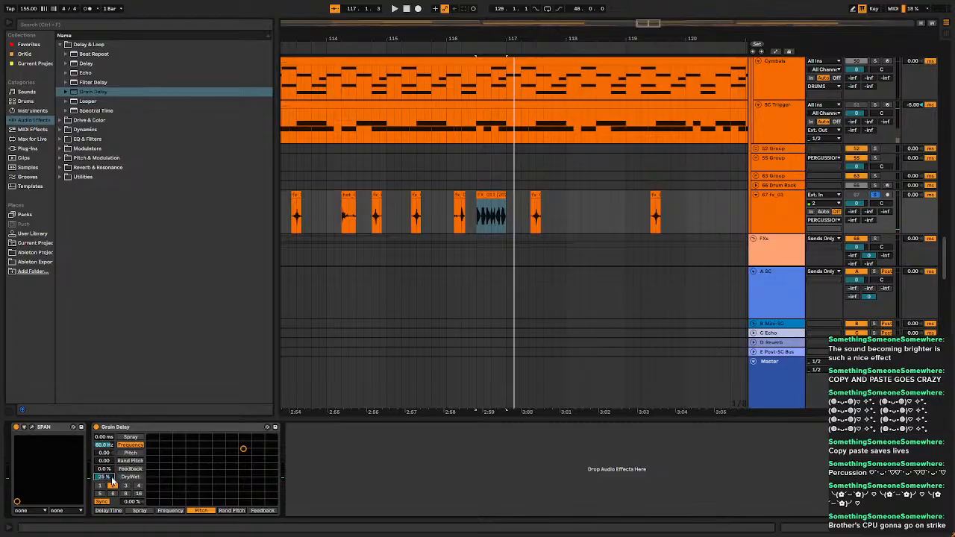
Set the Grain Delay's Spray to 350 ms and its Pitch to 12.
left_click(104, 438)
left_click(109, 454)
type("12")
key("Return")
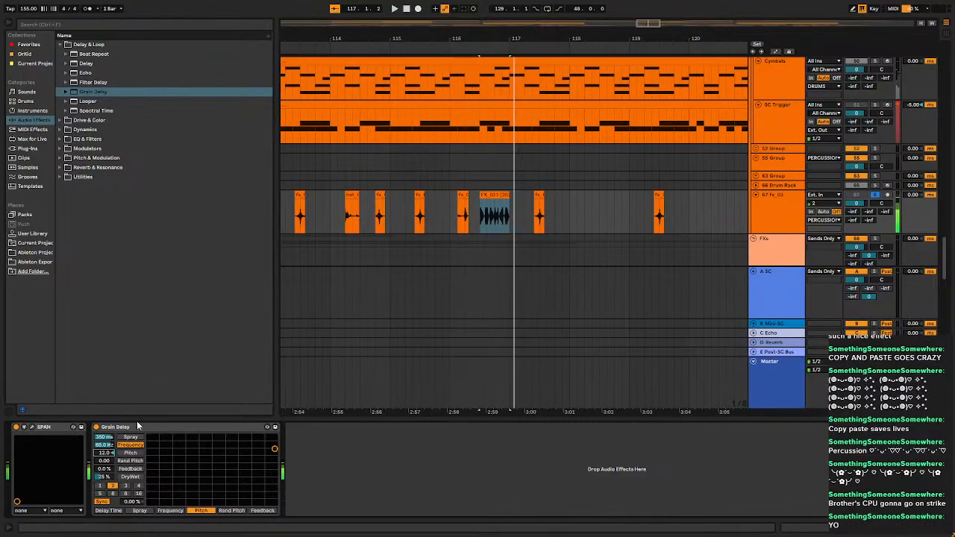
Switch the Grain Delay's delay time from tempo sync to 60 ms, set Feedback to 12%, and audition the track.
left_click(100, 503)
left_click(125, 503)
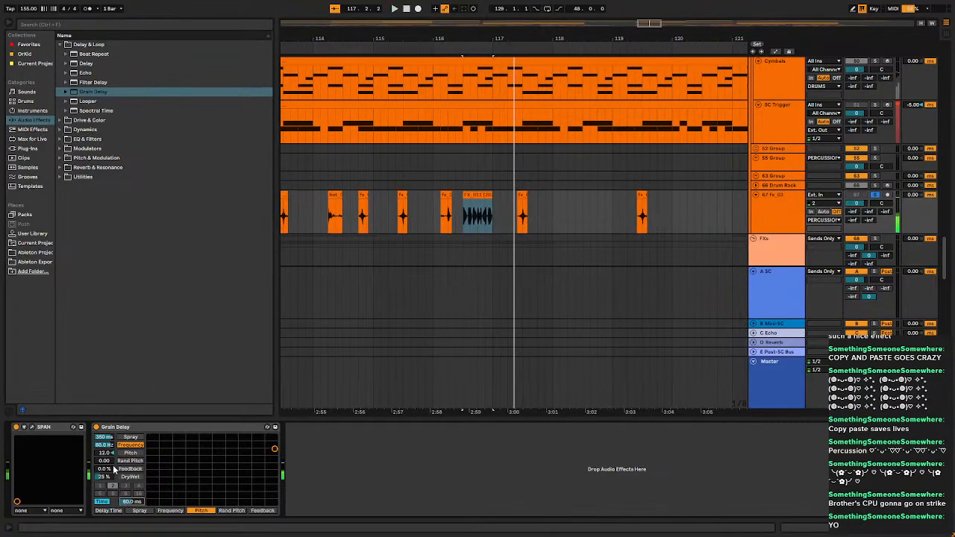
left_click(109, 469)
type("12")
key("Return")
key("space")
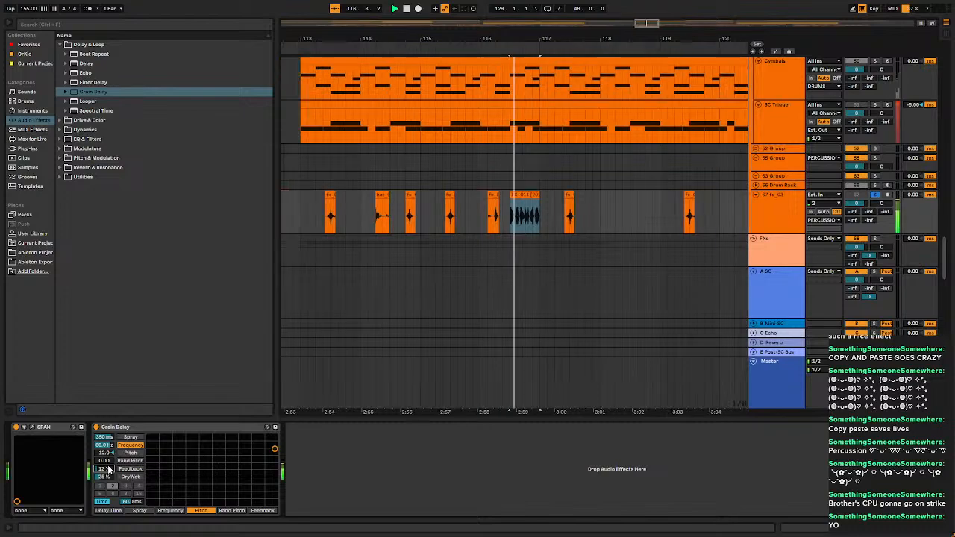
key("space")
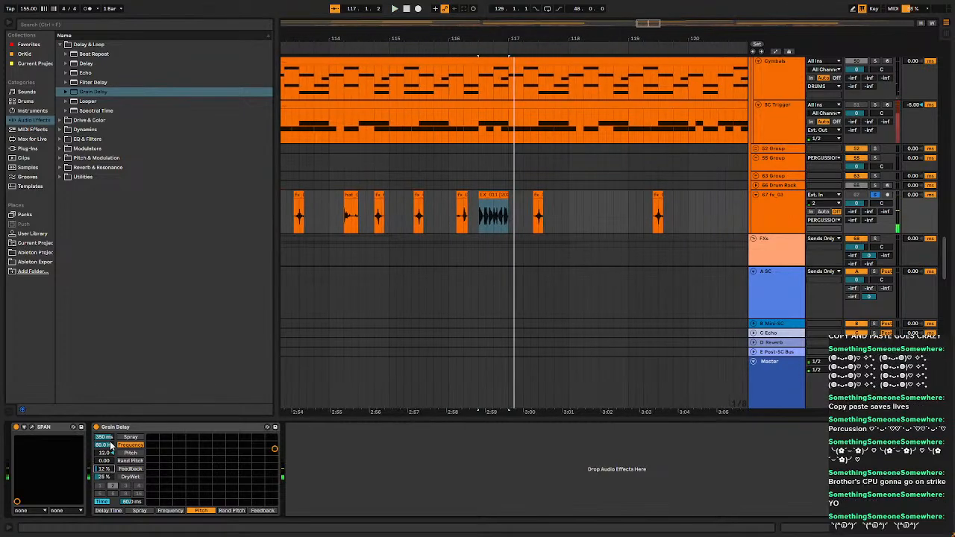
Set the Grain Delay's Frequency to 15 Hz and play the stutter through it.
left_click(102, 446)
type("15")
key("Return")
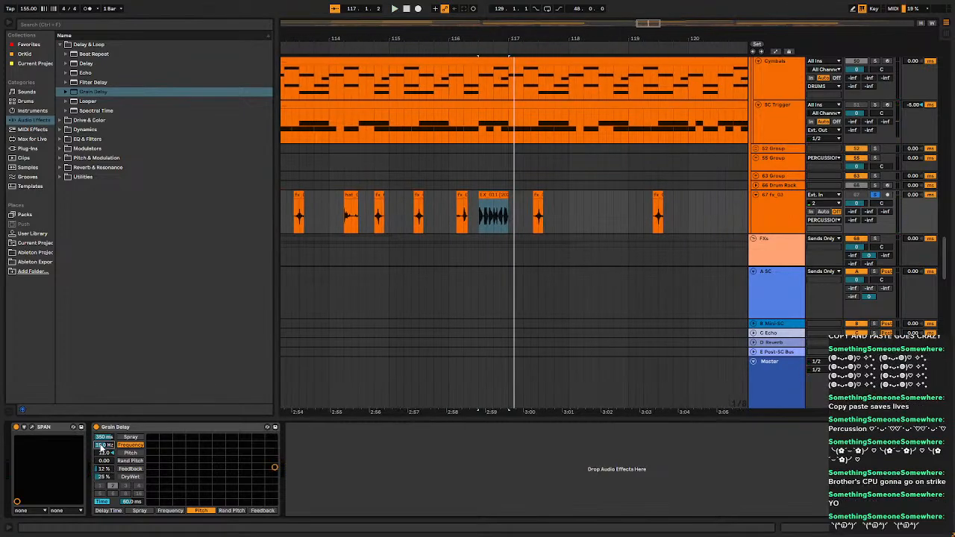
key("space")
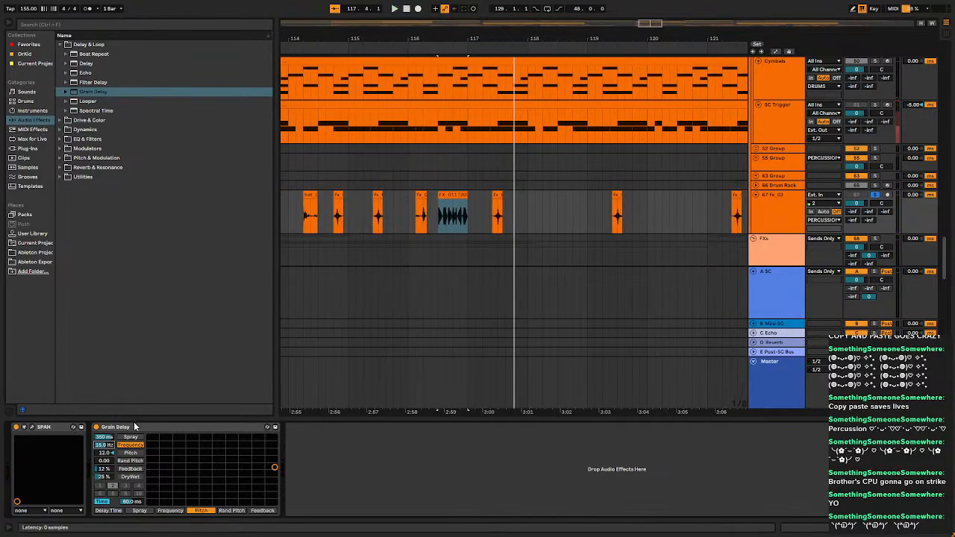
Insert a new audio track below track 67 and move the consolidated FX_011 clip onto it at 116.3.1.
right_click(786, 202)
left_click(846, 275)
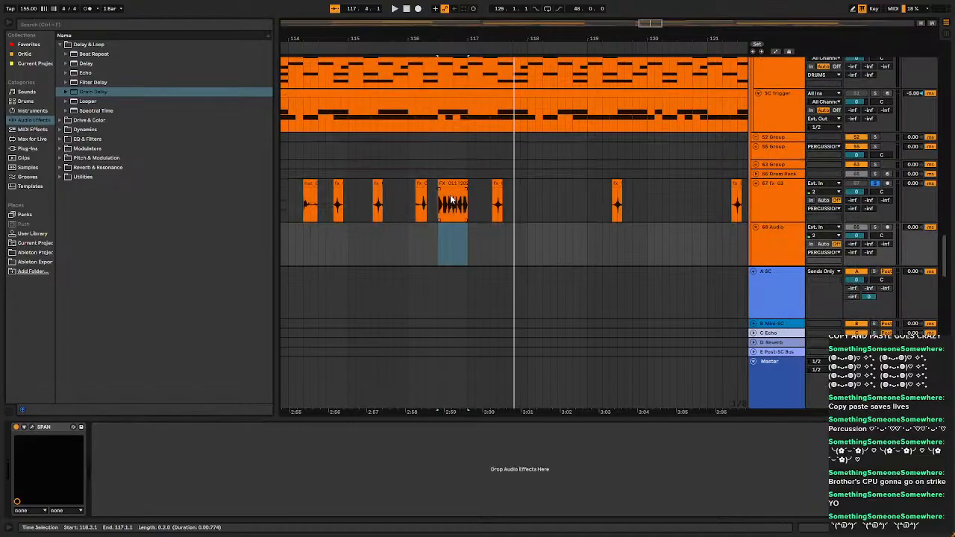
left_click_drag(450, 199, 452, 232)
Transfer the Grain Delay with its settings from track 67 to the new FX_011 track.
left_click(767, 214)
left_click(83, 470)
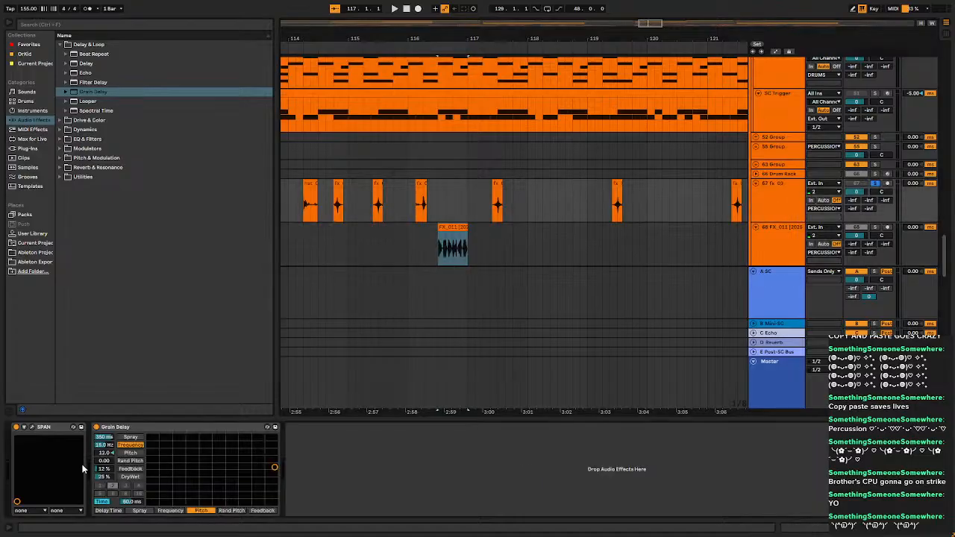
left_click(135, 427)
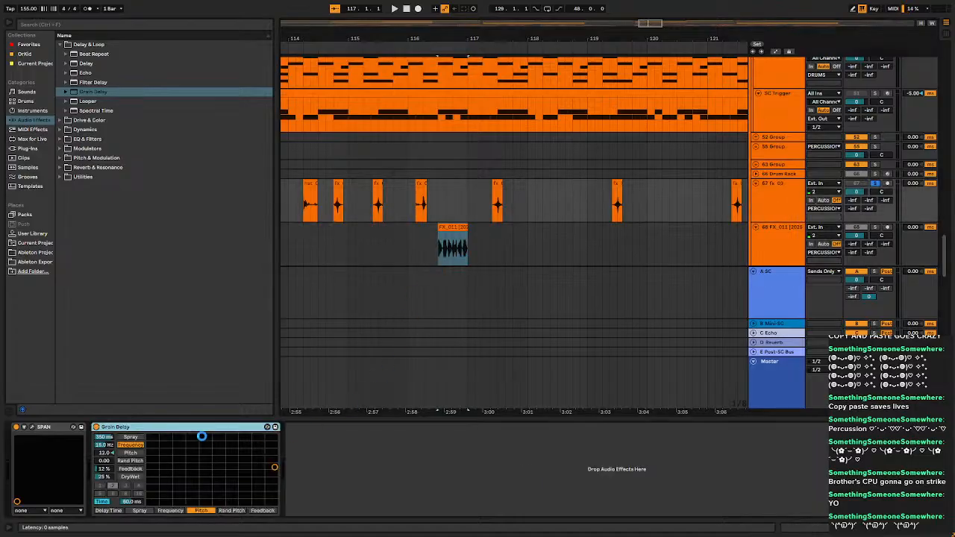
left_click(779, 249)
left_click(233, 428)
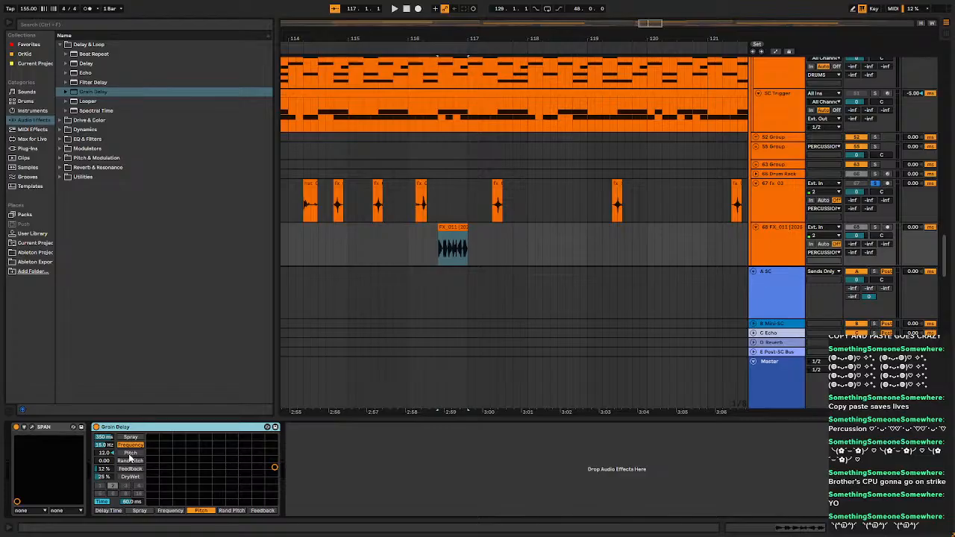
Add the Frequency Shifter from Favorites after the Grain Delay and open an automation lane for its Fine frequency.
left_click(28, 46)
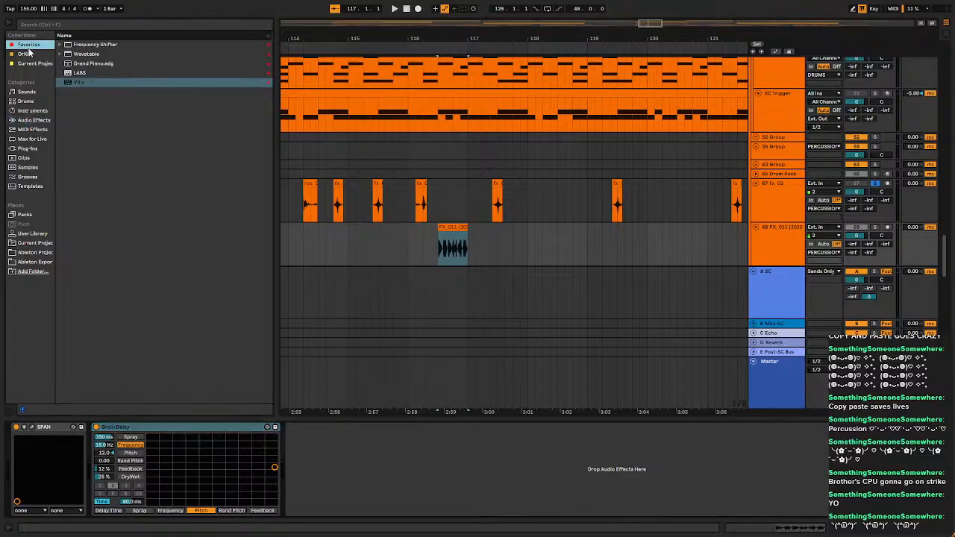
mouse_move(106, 46)
left_mouse_down()
mouse_move(368, 461)
mouse_move(422, 473)
mouse_move(406, 478)
left_mouse_up()
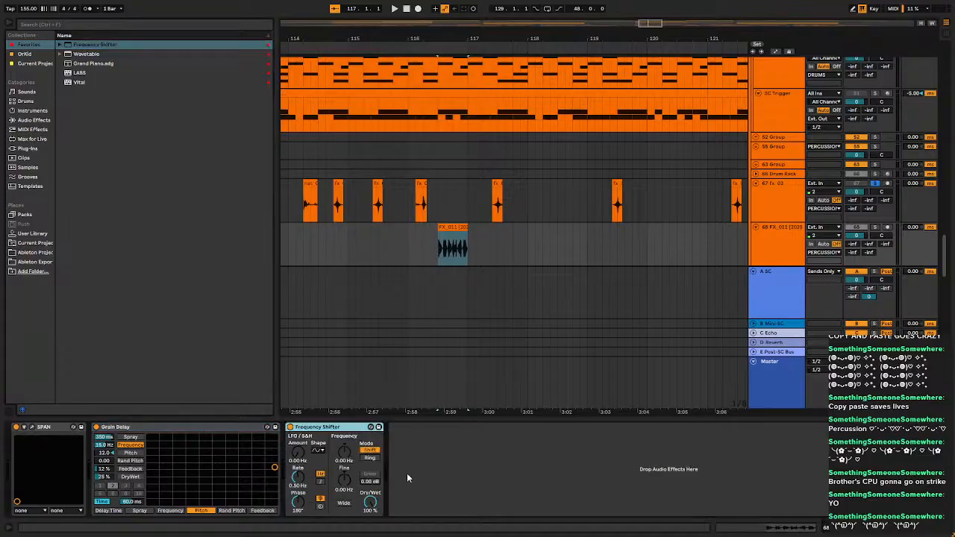
right_click(334, 485)
left_click(365, 452)
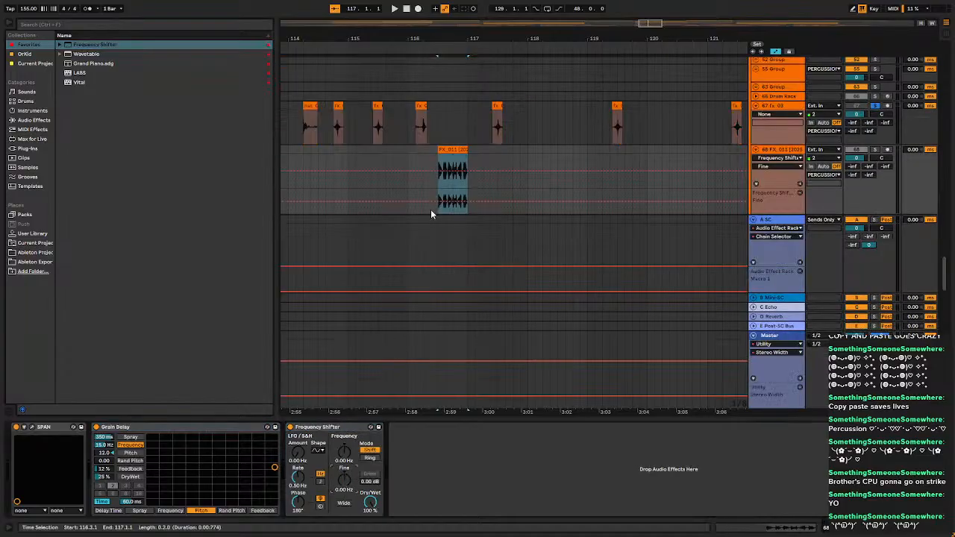
Try a Fine automation ramp from 0 Hz at 116.3.1 to -500 Hz at 117.1.1 and play it.
left_click(438, 200)
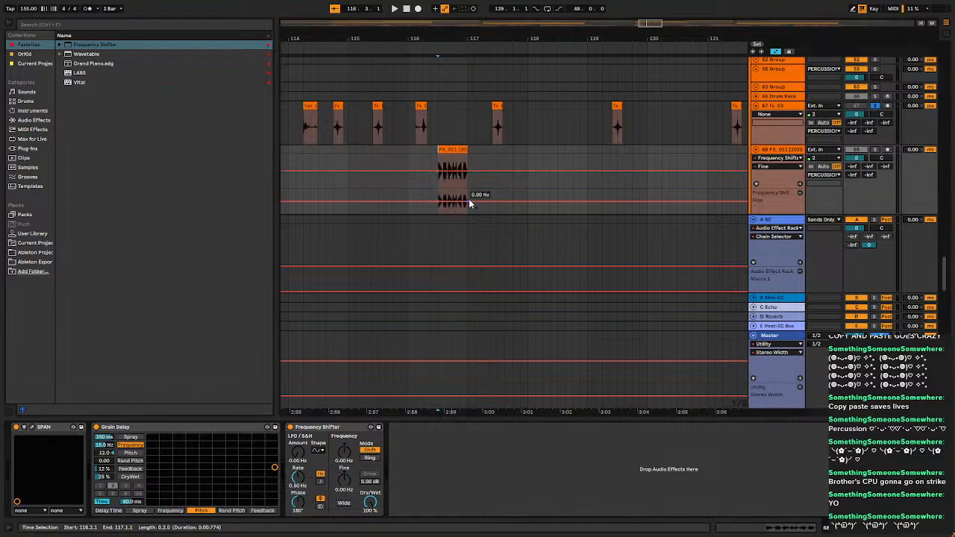
left_click_drag(468, 202, 468, 212)
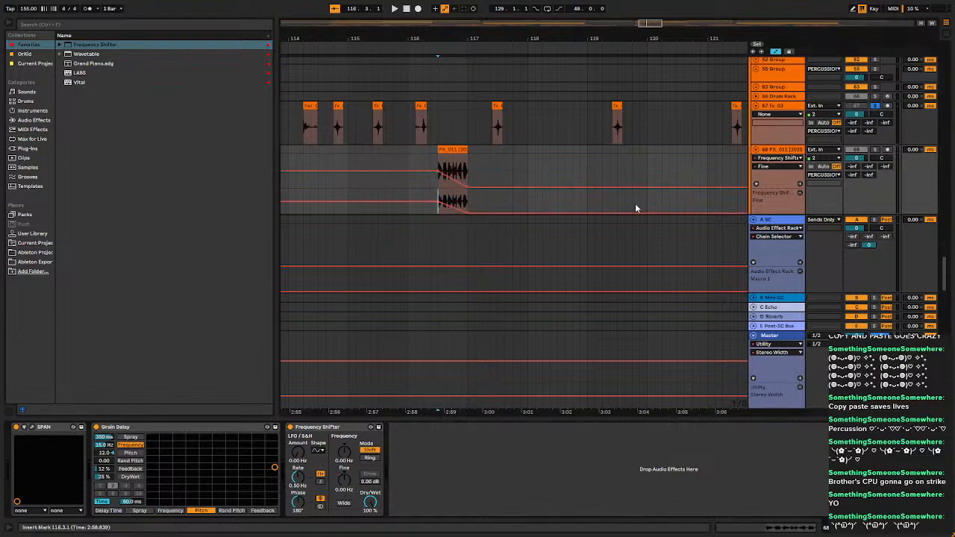
key("space")
key("space")
Solo the FX_011 track and audition its stutter through the Frequency Shifter.
left_click(876, 150)
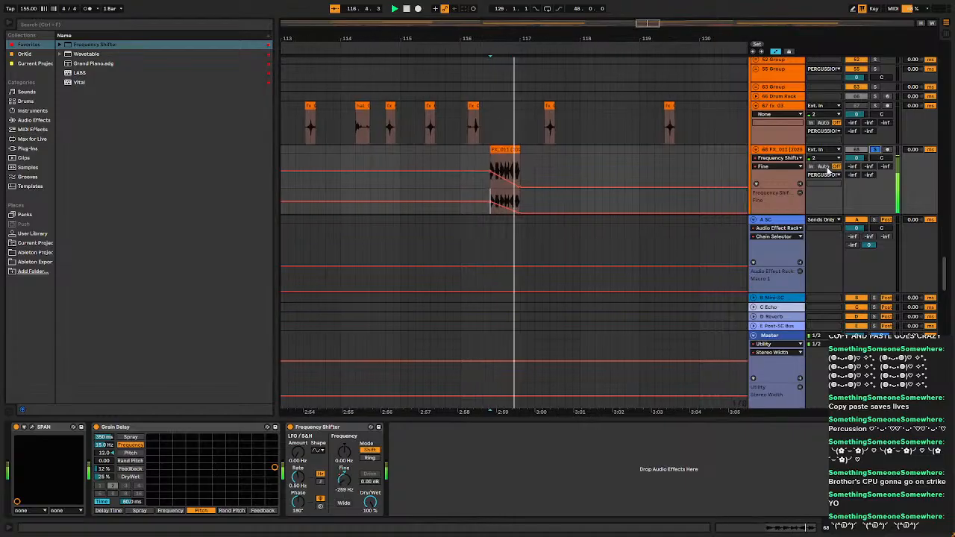
key("space")
scroll(478, 154, "up", 4)
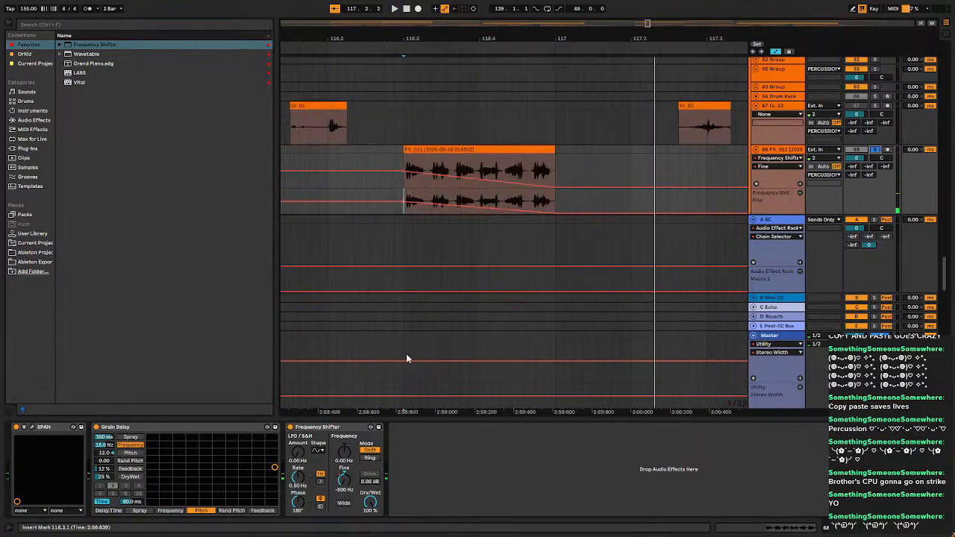
scroll(563, 145, "up", 3)
scroll(570, 172, "down", 2)
key("space")
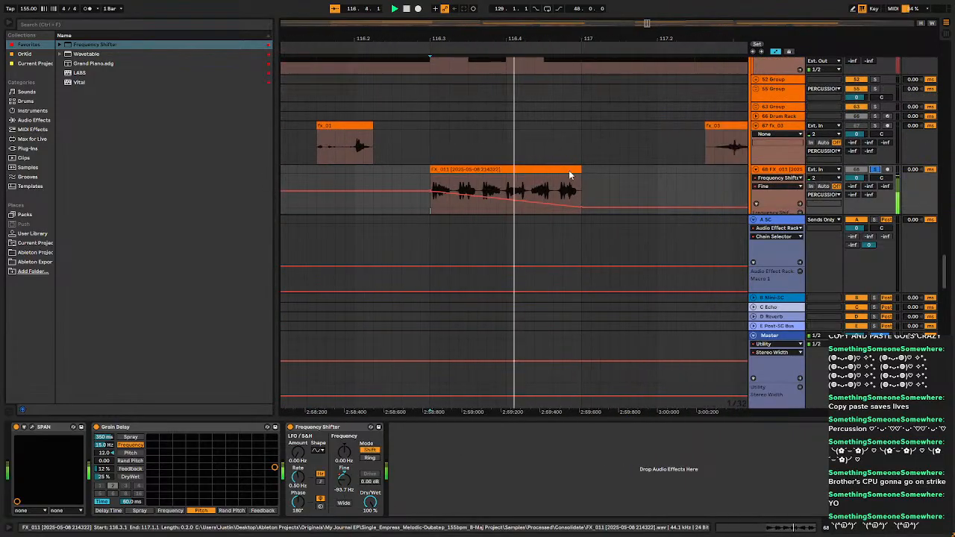
scroll(570, 174, "down", 2)
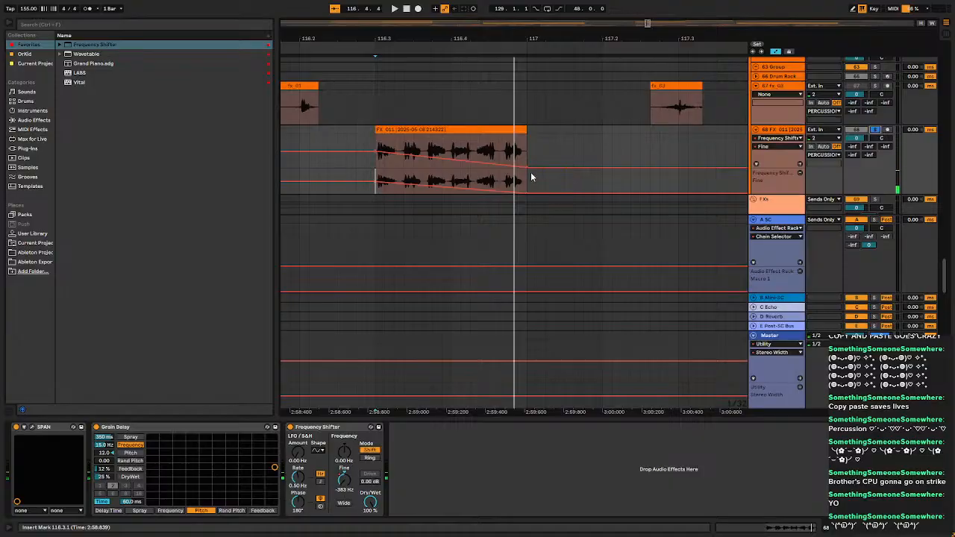
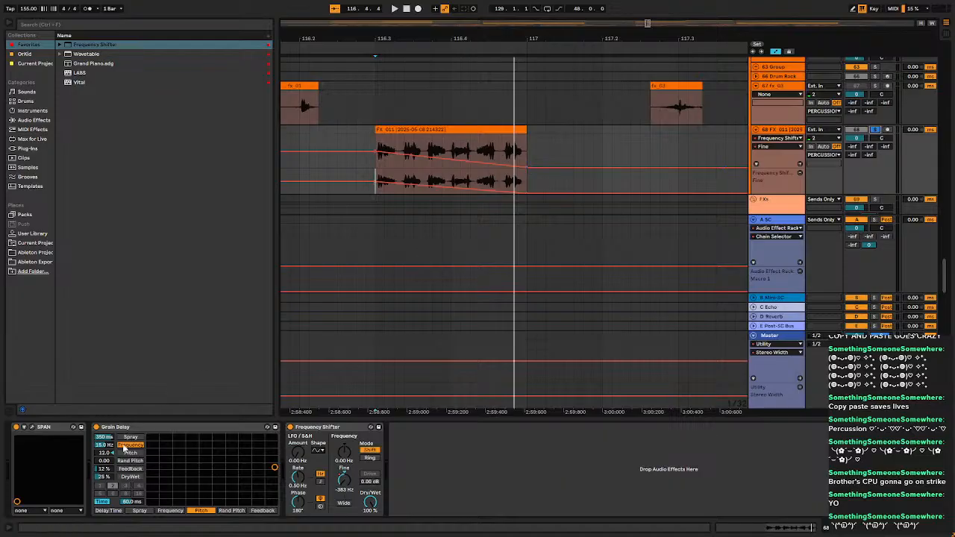
Compare the stutter with the Grain Delay bypassed and with the Frequency Shifter in Ring mode, restoring both settings.
left_click(97, 428)
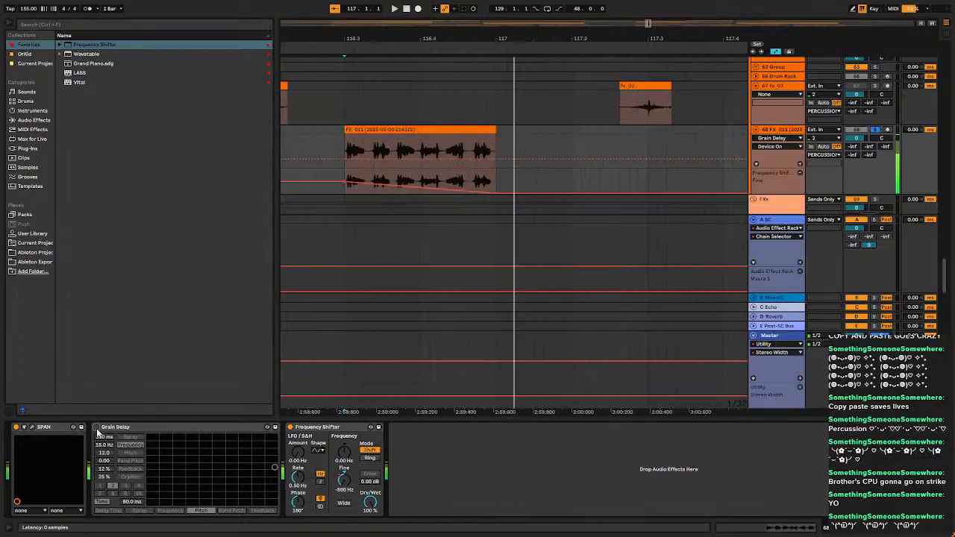
left_click(96, 428)
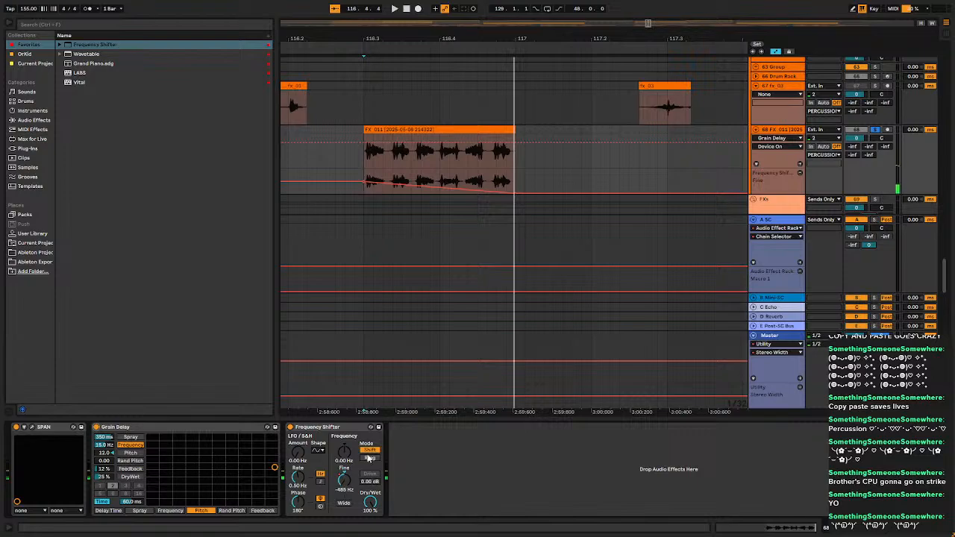
left_click(369, 458)
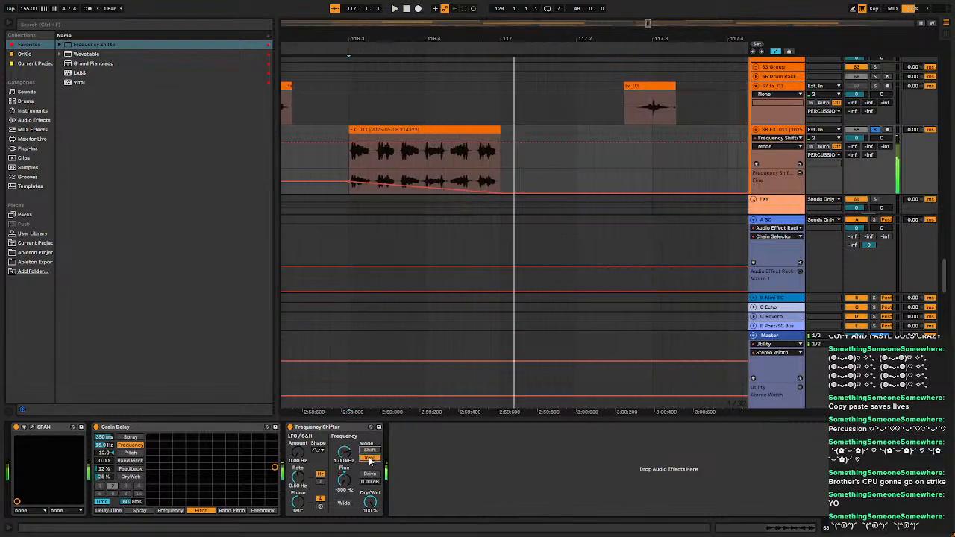
left_click(370, 450)
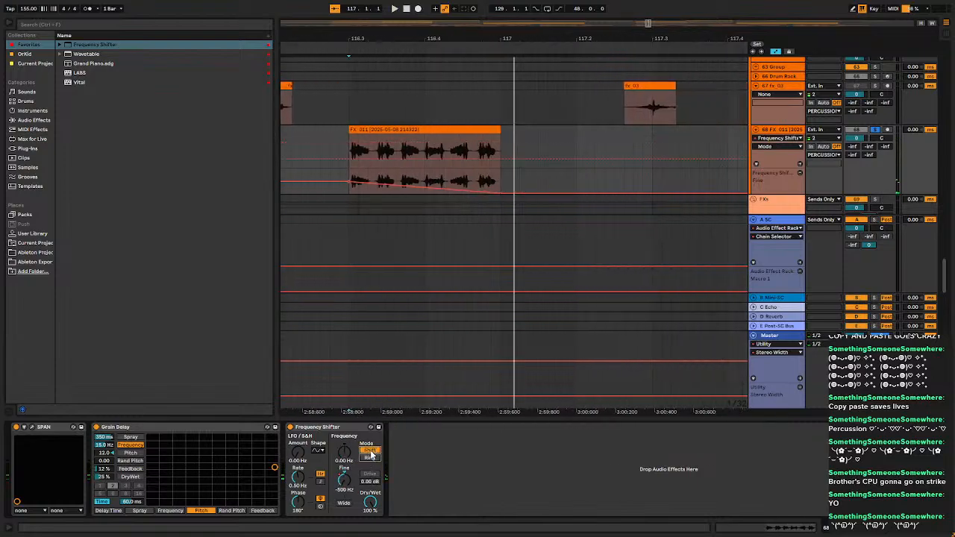
Try adjusting the Frequency Shifter's Fine amount by hand, and delete its Fine automation.
left_click(344, 482)
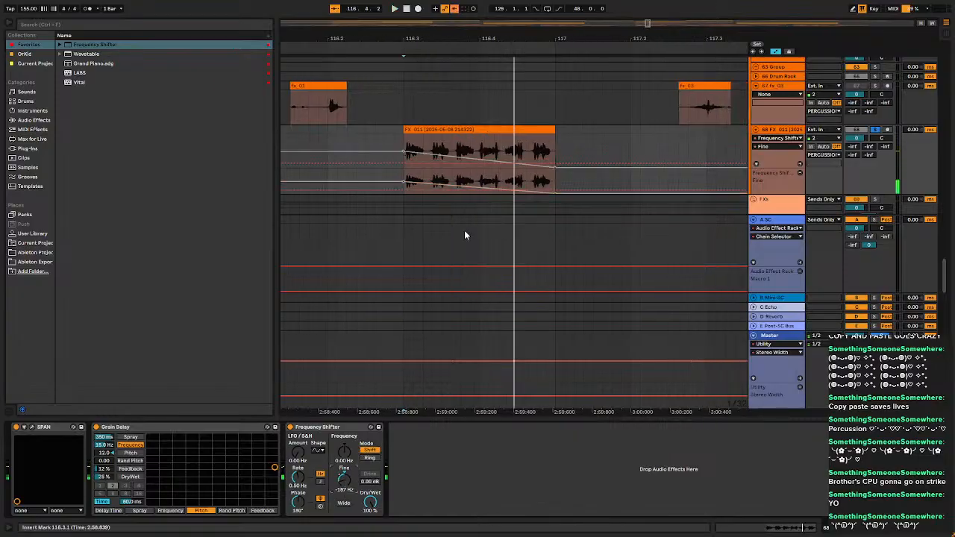
right_click(345, 480)
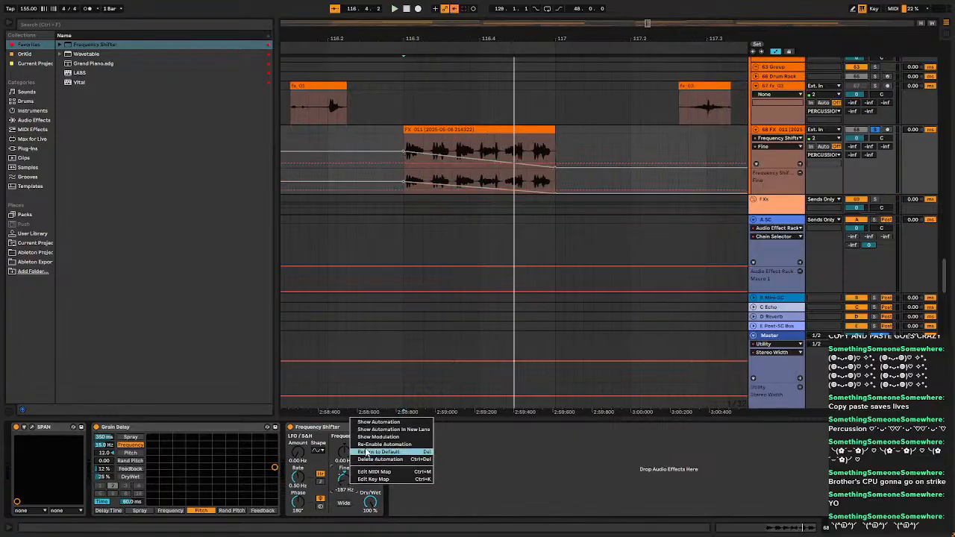
left_click(395, 460)
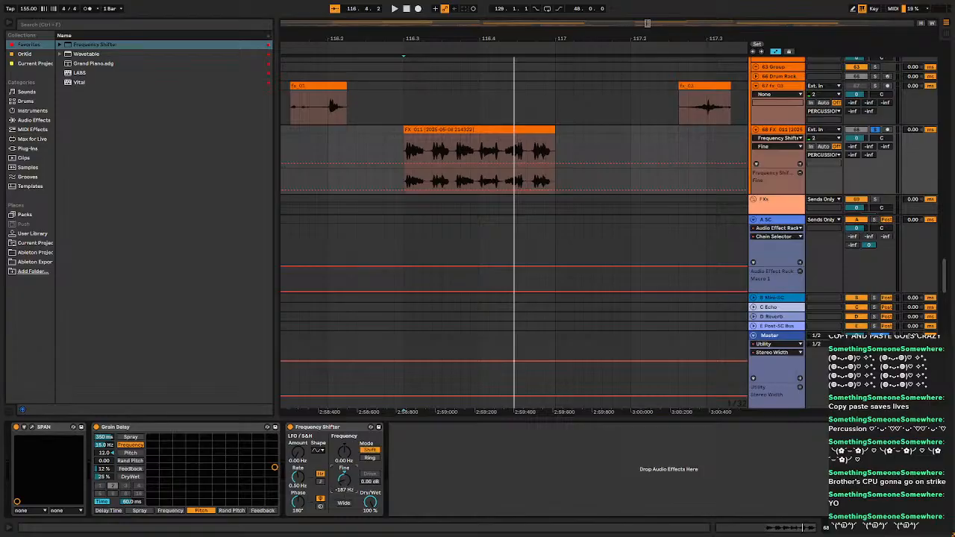
Replace the Fine automation lane with a Coarse lane and ramp it from 0 Hz at 116.3.1 to -10 kHz at 117.1.1.
right_click(340, 461)
left_click(364, 468)
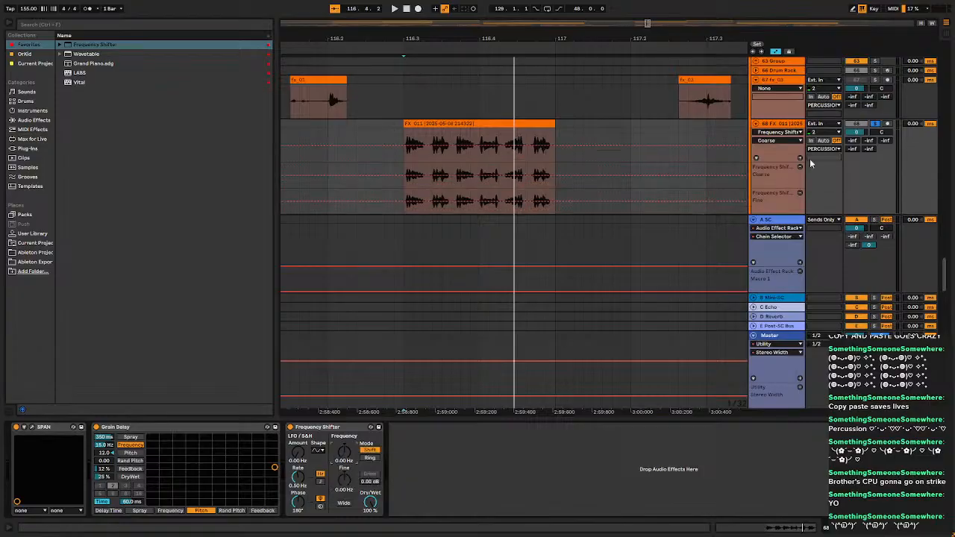
left_click(799, 194)
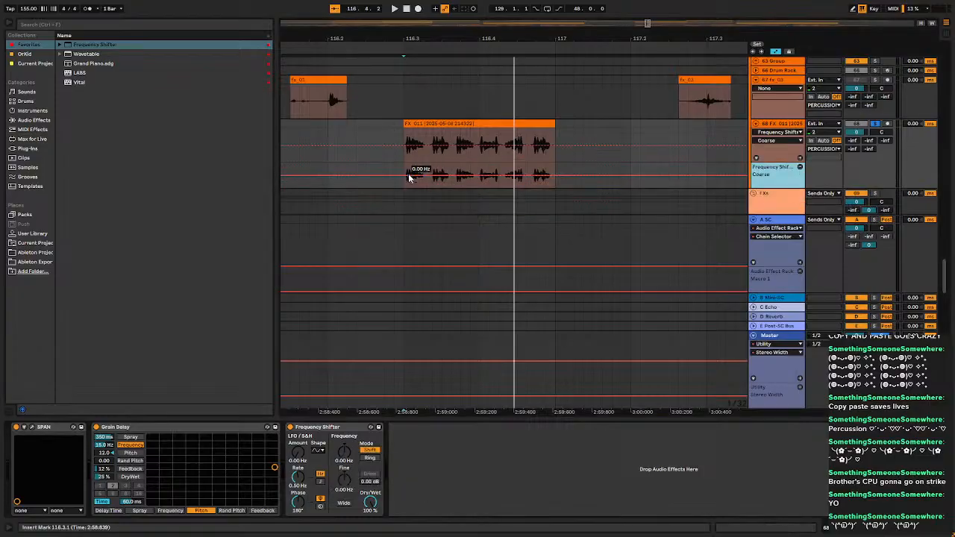
left_click_drag(555, 177, 555, 187)
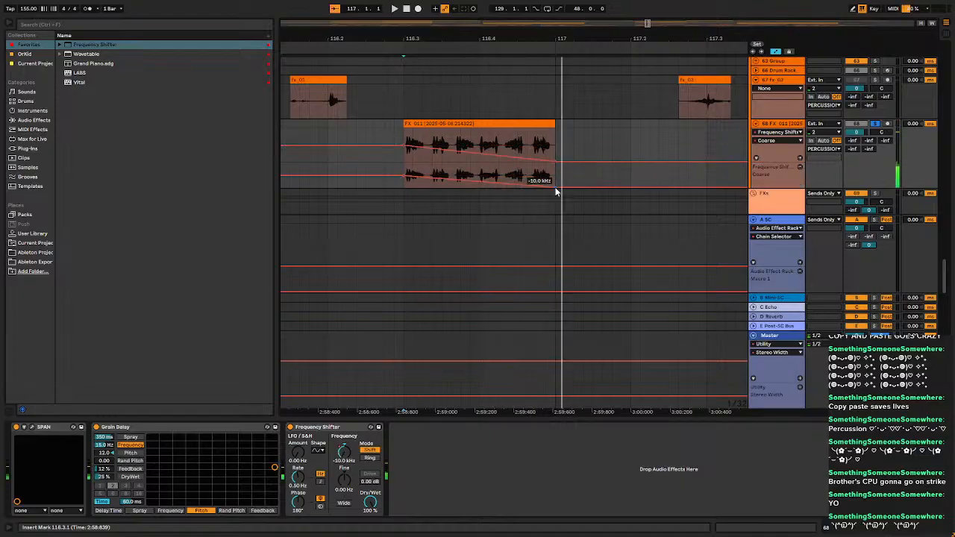
Reorder the Grain Delay behind the Frequency Shifter and add EQ Eight at the end of the FX_011 track's effect chain.
left_click(250, 433)
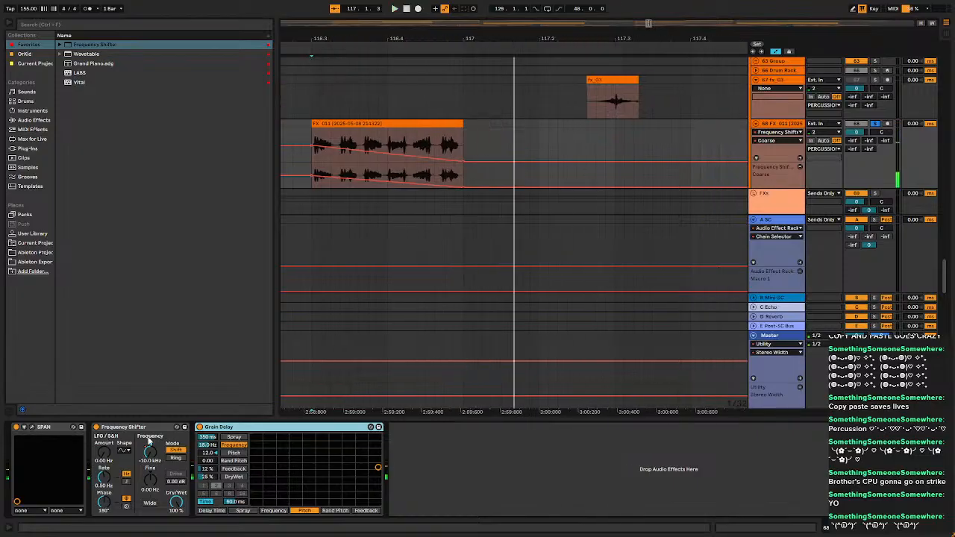
left_click(29, 130)
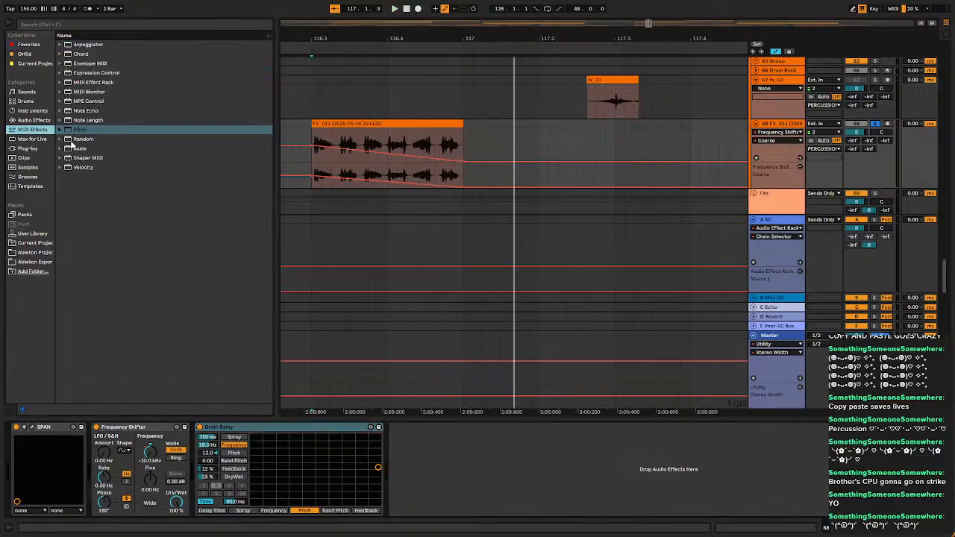
left_click(50, 120)
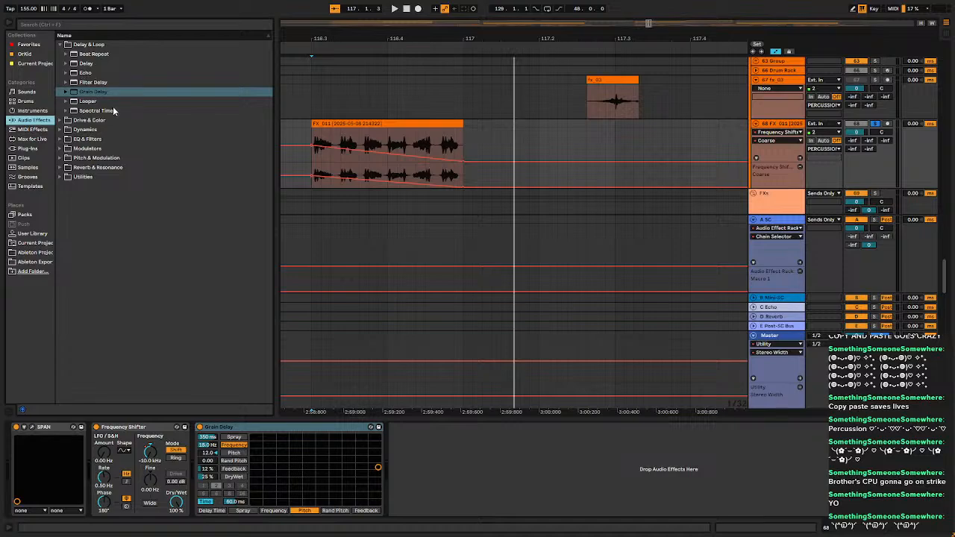
left_click(60, 141)
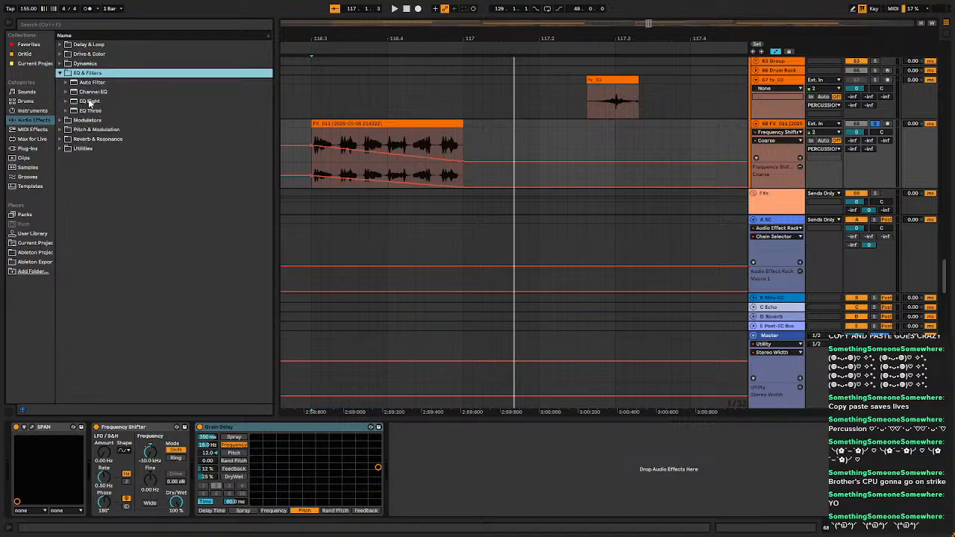
left_click_drag(89, 103, 646, 437)
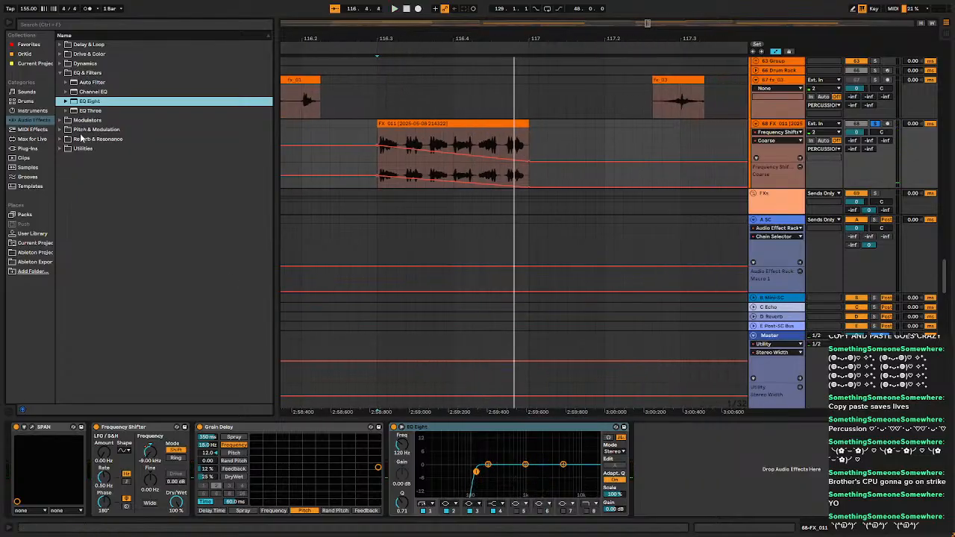
Add a Vocoder after EQ Eight on the FX_011 track, with Enhance on and the carrier set to Modulator.
left_click(60, 140)
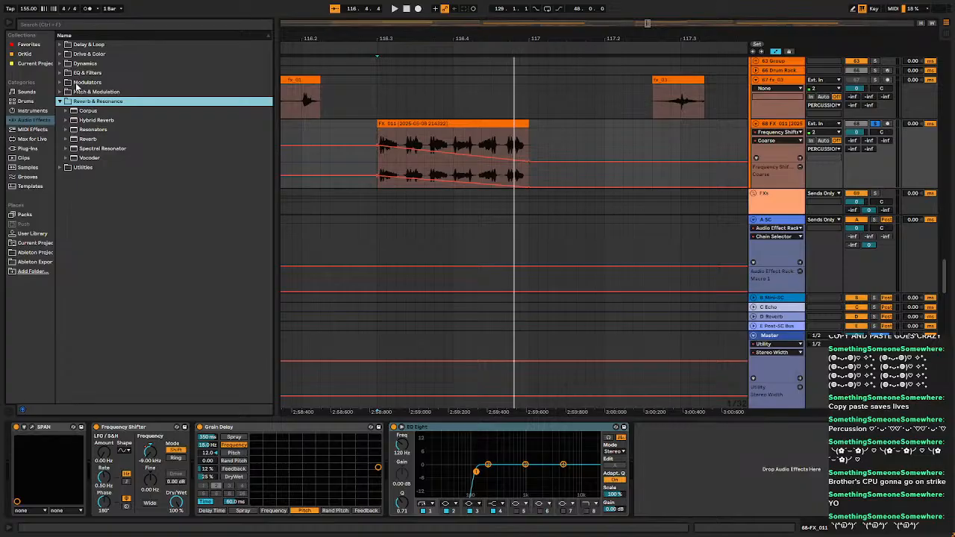
left_click_drag(674, 453, 674, 458)
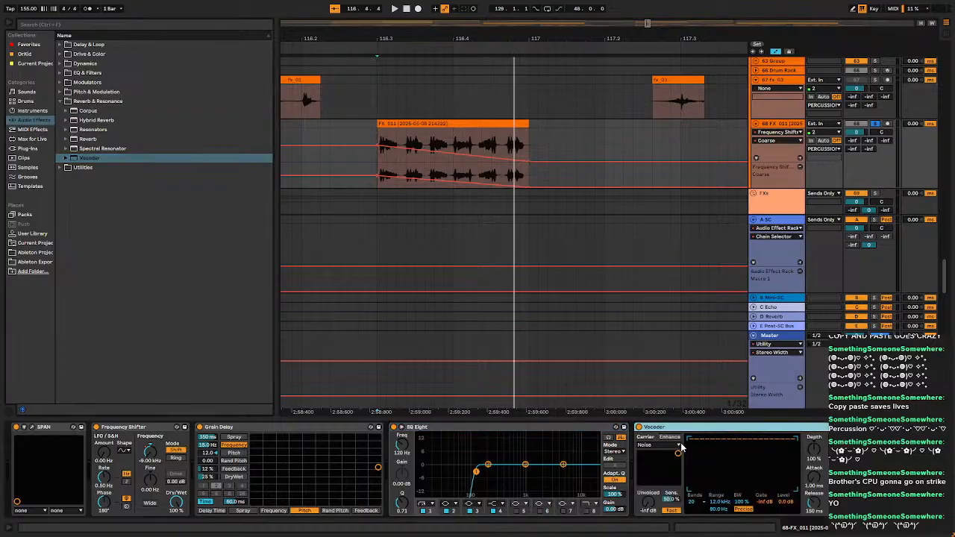
left_click(670, 436)
left_click(661, 444)
left_click(663, 469)
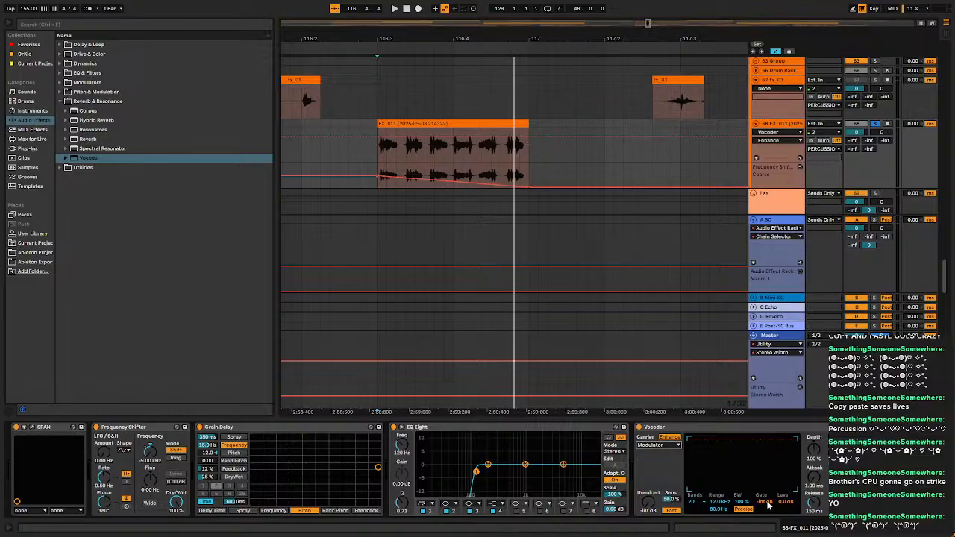
Set the Vocoder's output level to 24 dB, 40 bands and an 18 kHz upper range, and play the stutter.
left_click_drag(784, 506, 761, 515)
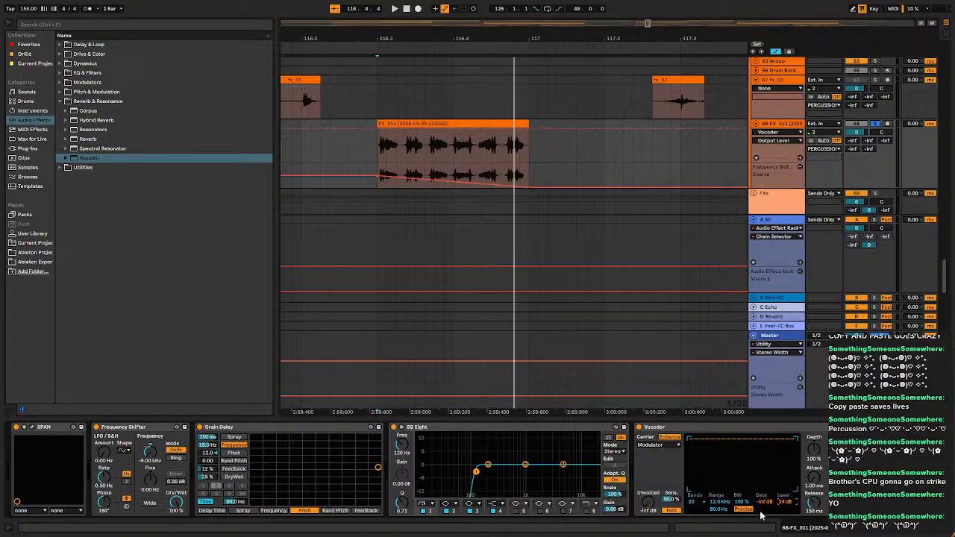
left_click(692, 510)
left_click(698, 499)
key("space")
key("space")
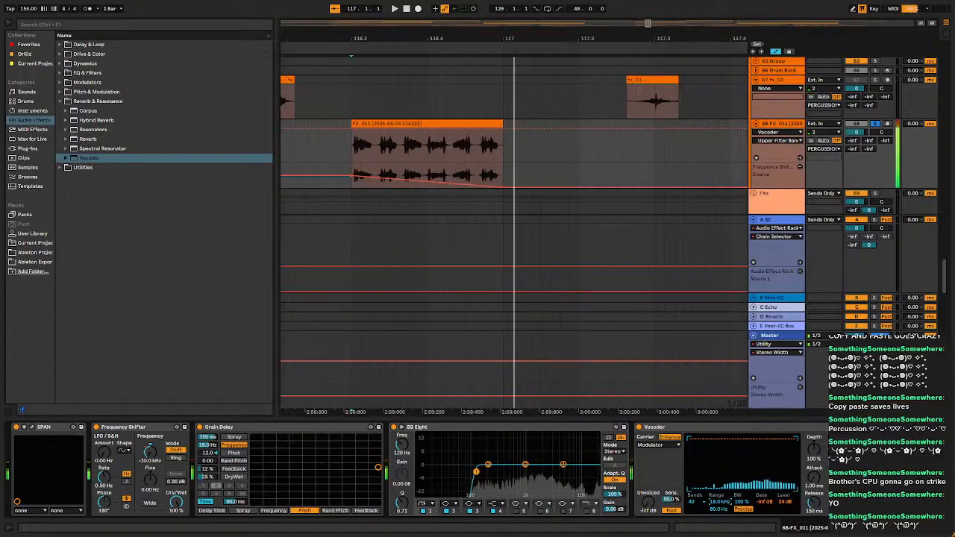
Try lowering the Vocoder's Formant Shift by hand during playback, and reset it to its default.
left_click(841, 478)
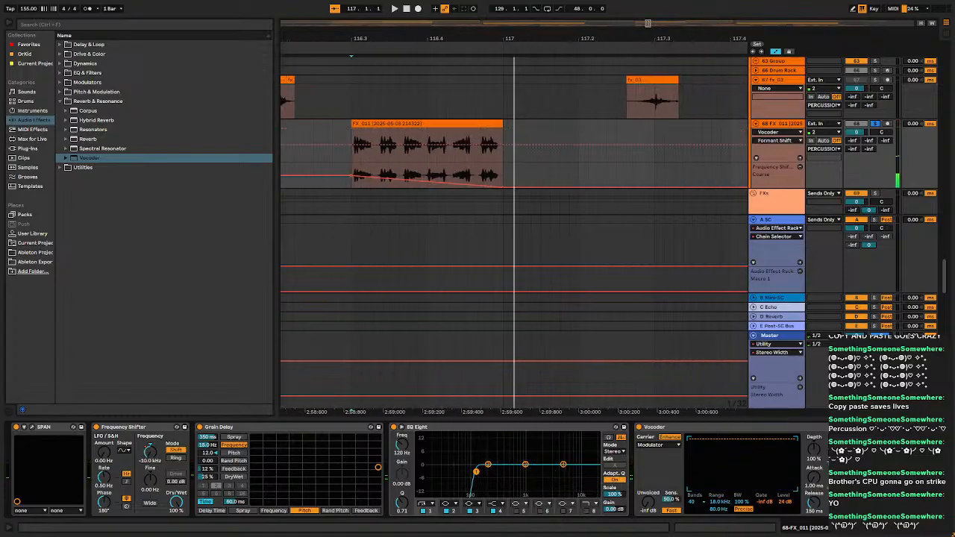
key("space")
key("space")
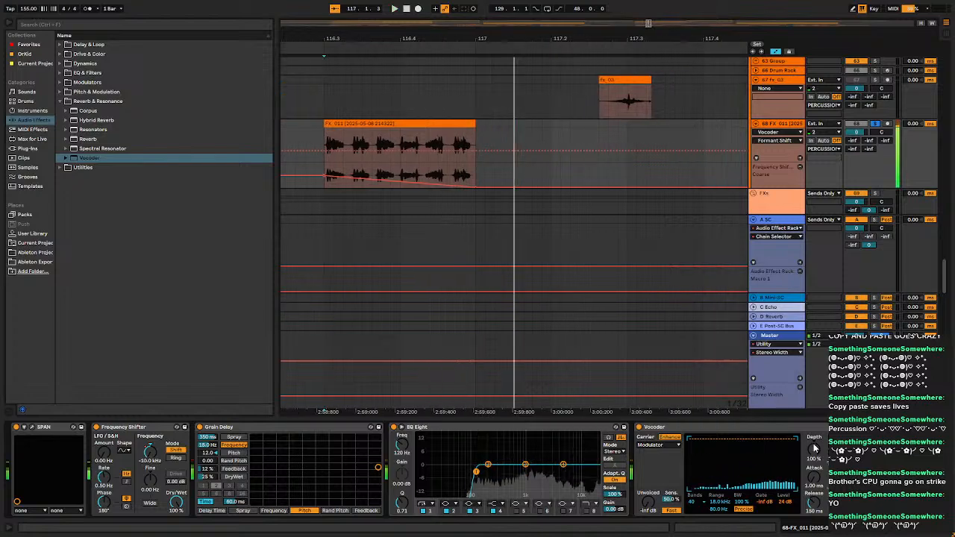
double_click(841, 477)
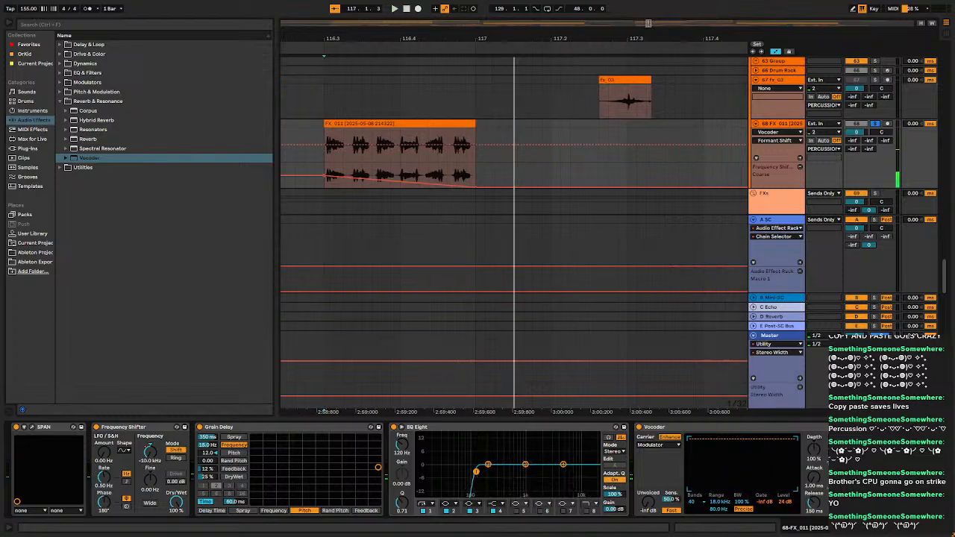
Add a Formant Shift automation lane for the Vocoder and ramp it down to -36 from 116.3.1 to 117.1.1.
left_click(859, 448)
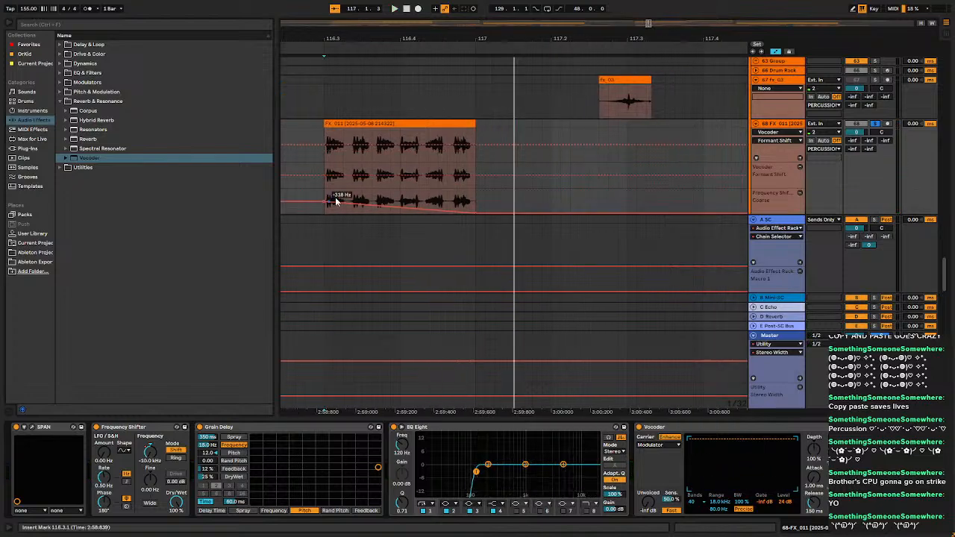
left_click(327, 176)
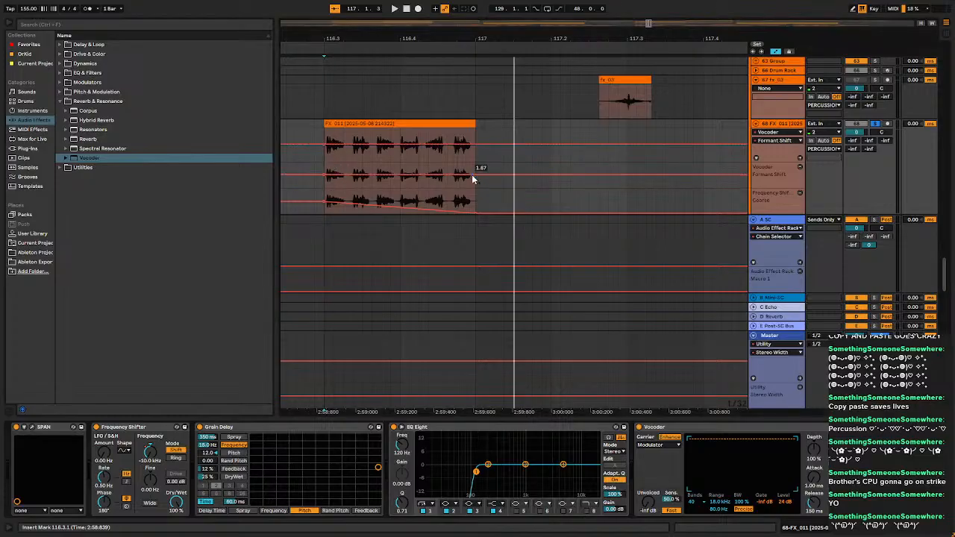
left_click_drag(476, 175, 476, 189)
key("space")
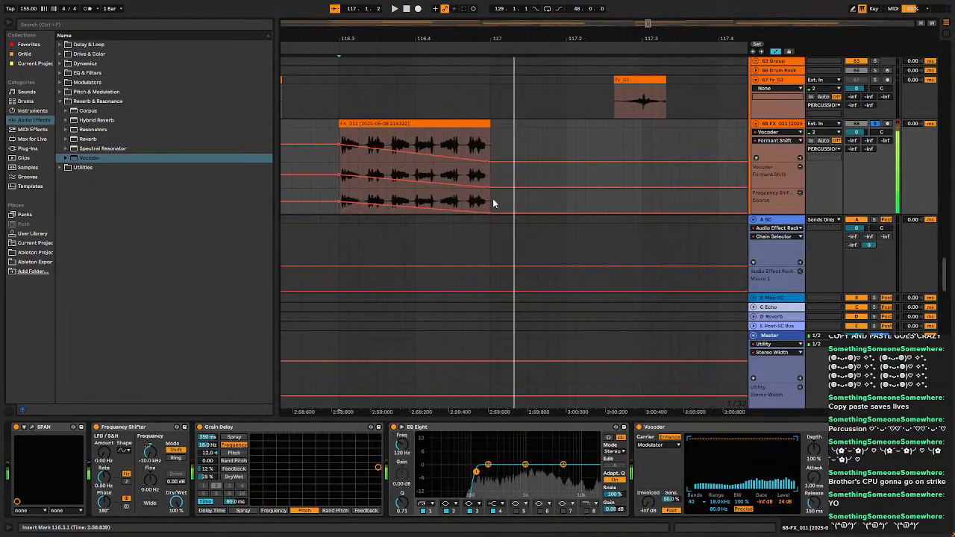
Set the end value of the Formant Shift ramp to -12 and play the clip.
right_click(486, 188)
left_click(505, 193)
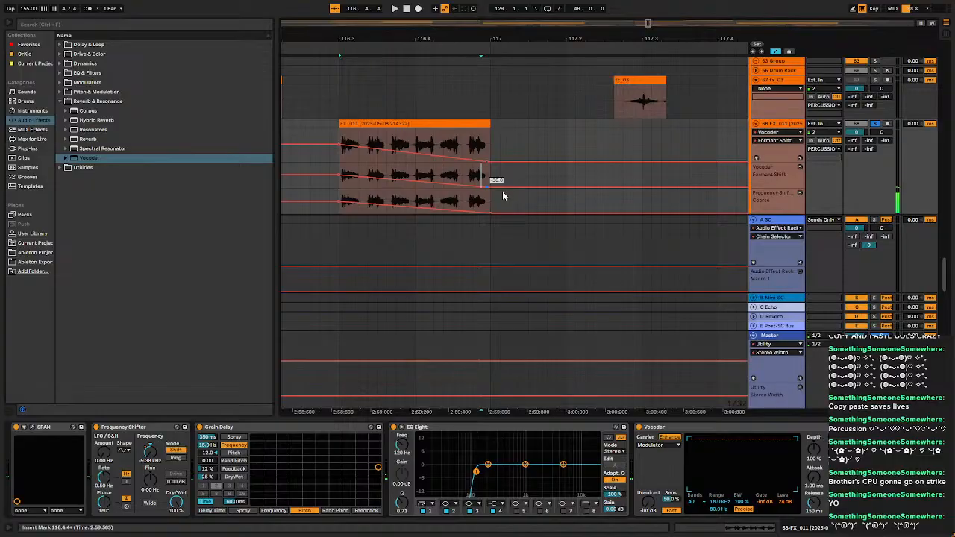
type("-12")
key("Return")
key("space")
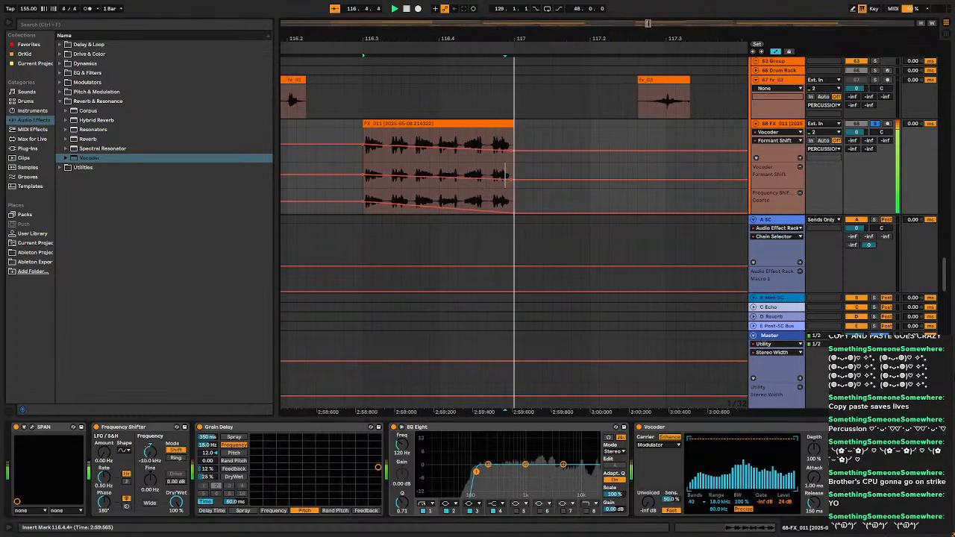
key("space")
Set the Formant Shift ramp's starting value at 116.3.1 to 0.
right_click(326, 180)
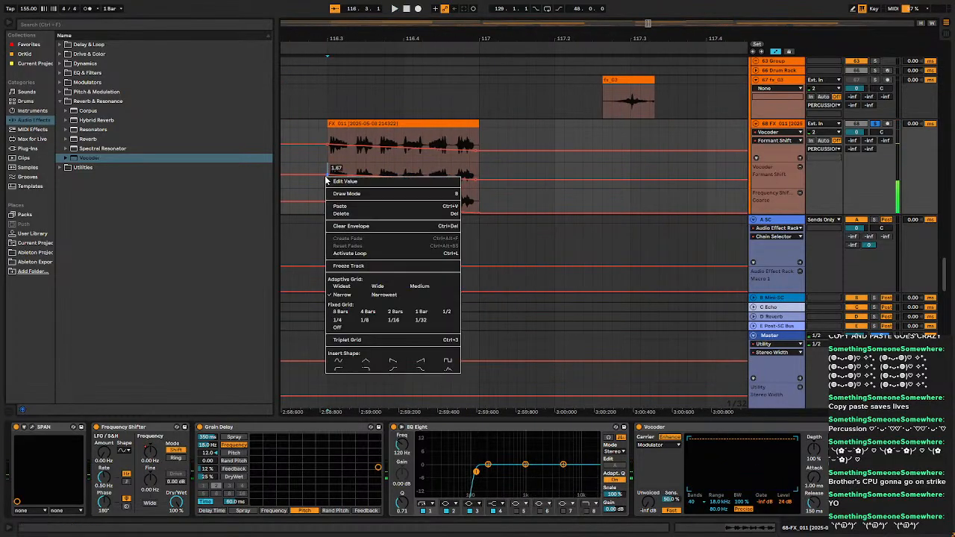
left_click(327, 181)
type("0")
key("Return")
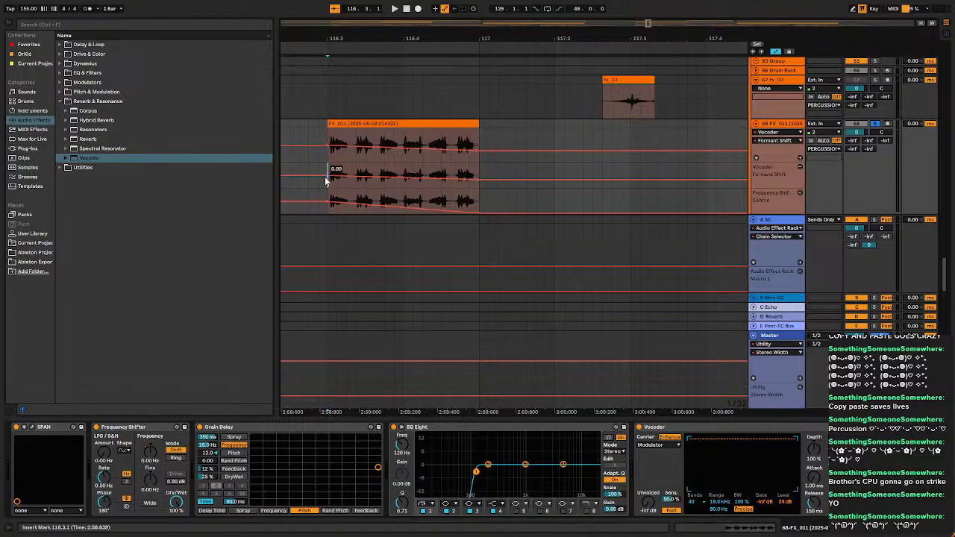
Audition the FX_011 clip and set the Vocoder's depth to 150%.
key("space")
key("space")
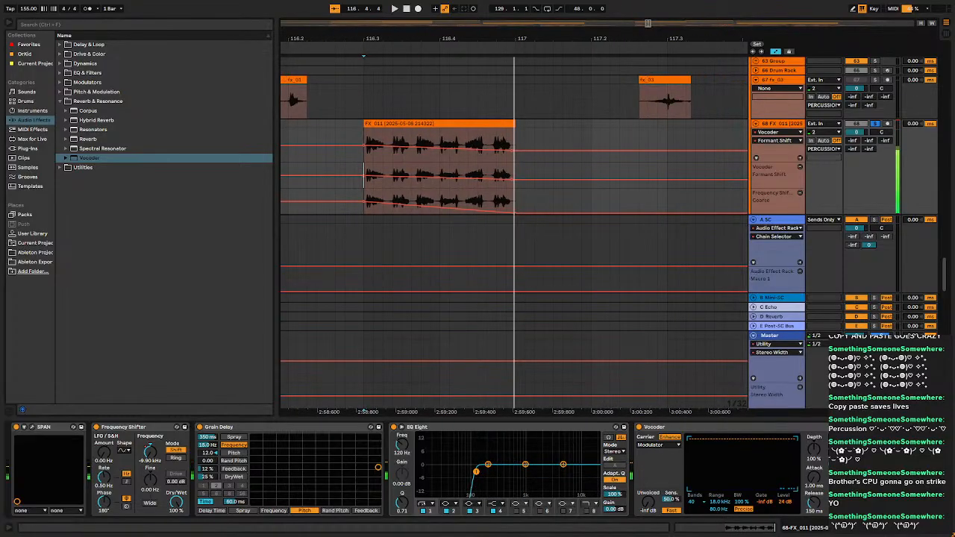
key("space")
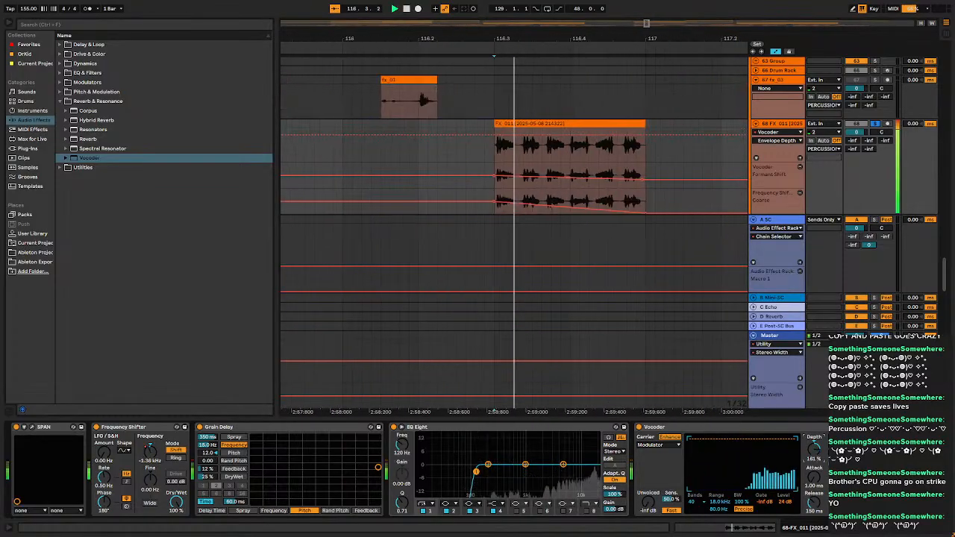
key("space")
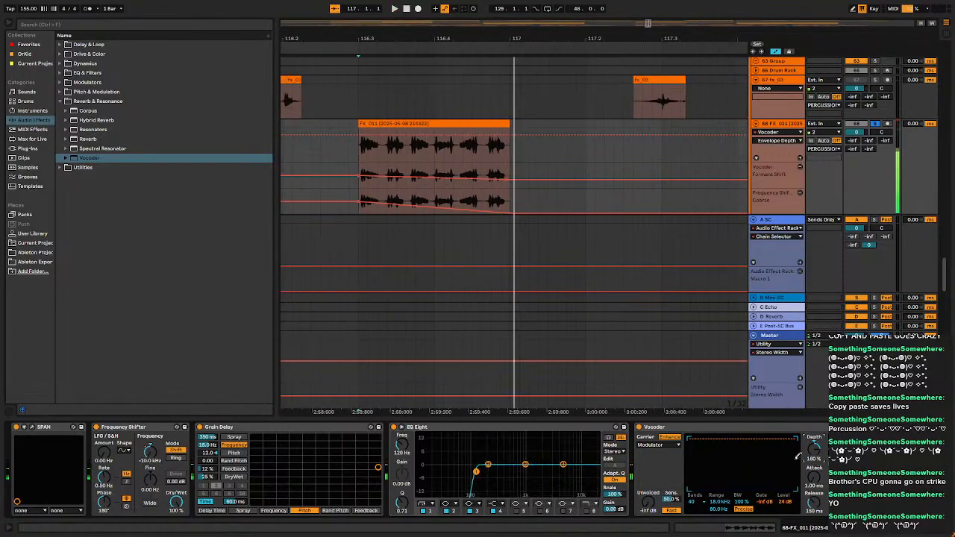
type("150")
key("Return")
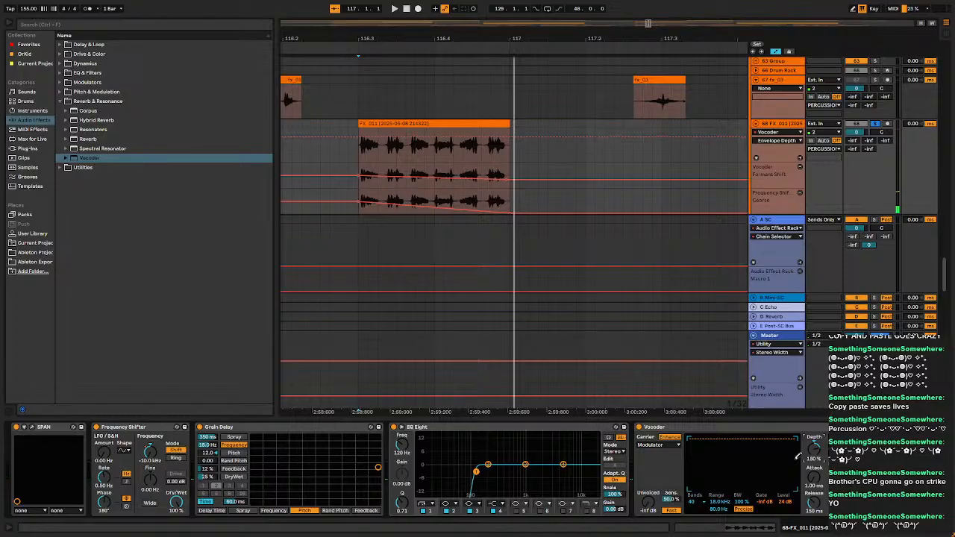
Set the Vocoder's filter bandwidth to 50% while auditioning the FX_011 clip.
left_click(747, 504)
key("space")
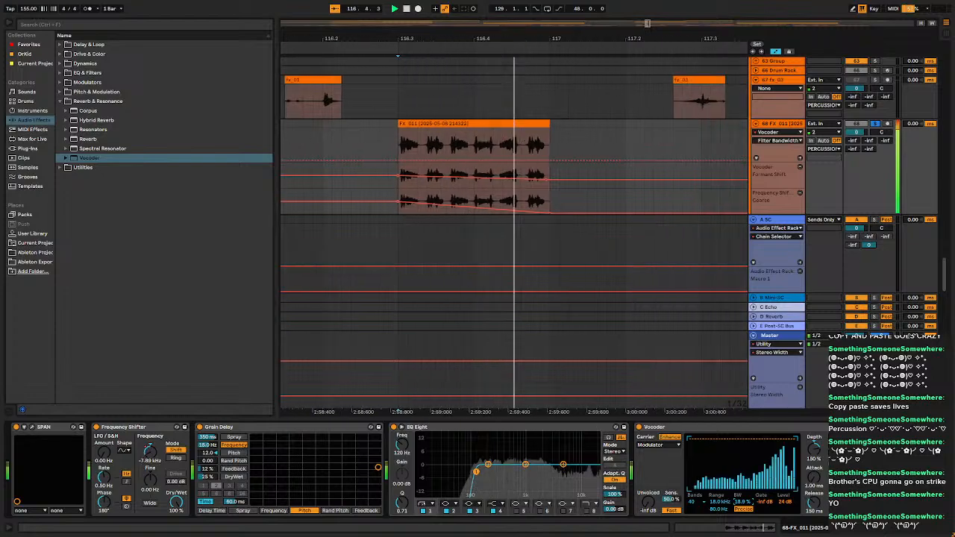
key("space")
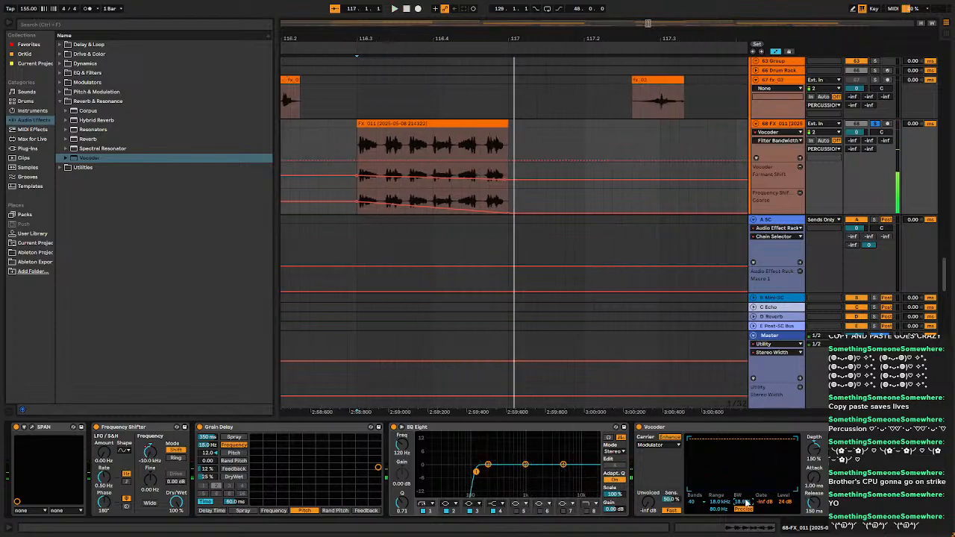
key("space")
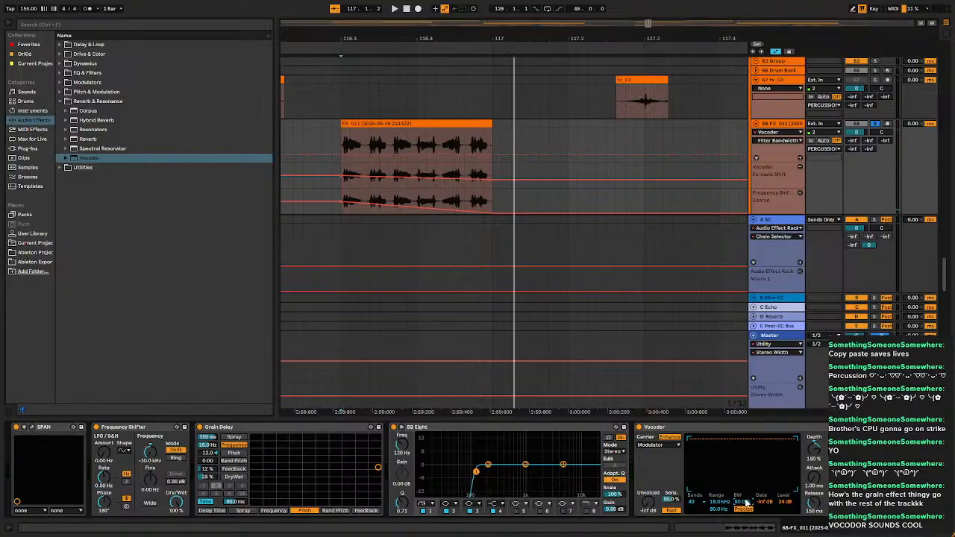
Set the Vocoder's release to 10 ms and its attack to 5 ms, and play back the clip.
left_click(807, 500)
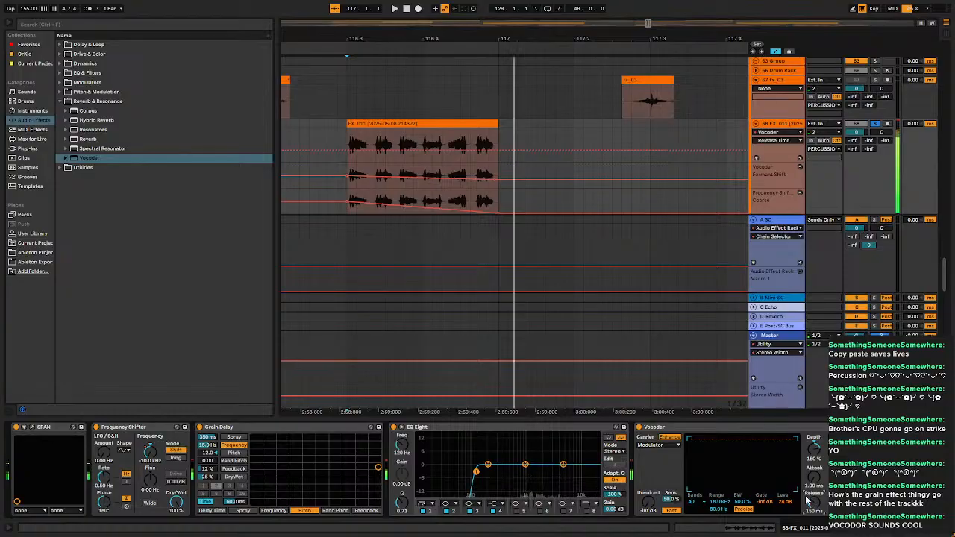
type("10")
key("Return")
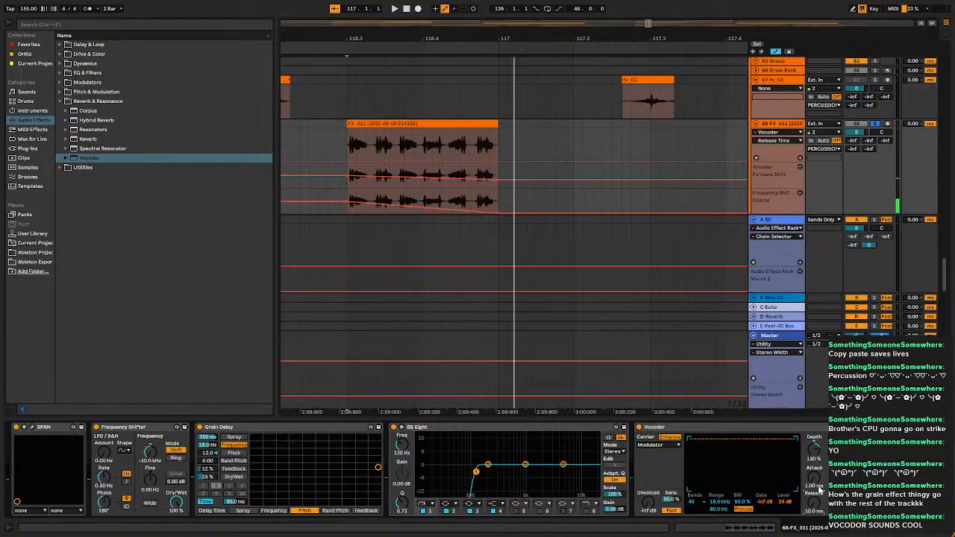
left_click(819, 487)
type("5")
key("Return")
key("space")
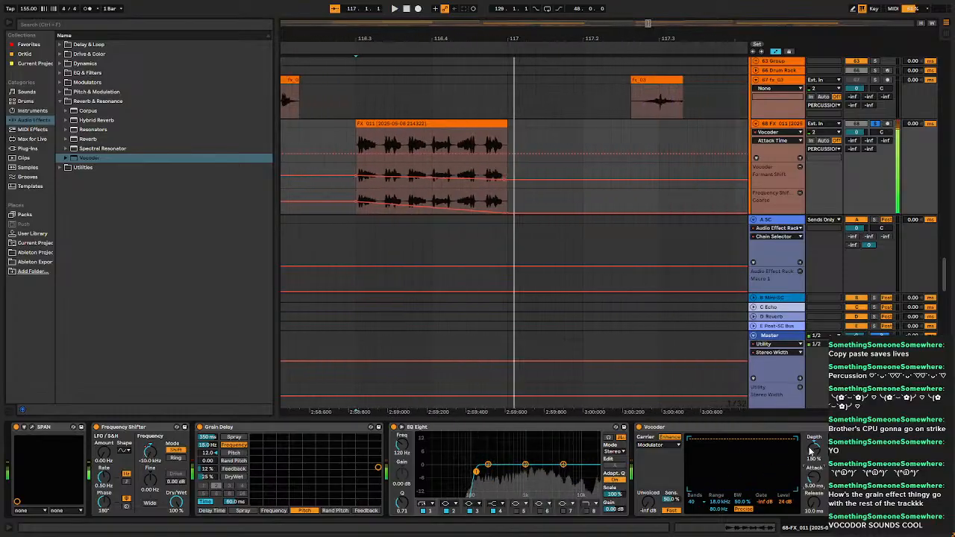
Set the Vocoder's depth to 100% and listen to the clip.
left_click(812, 450)
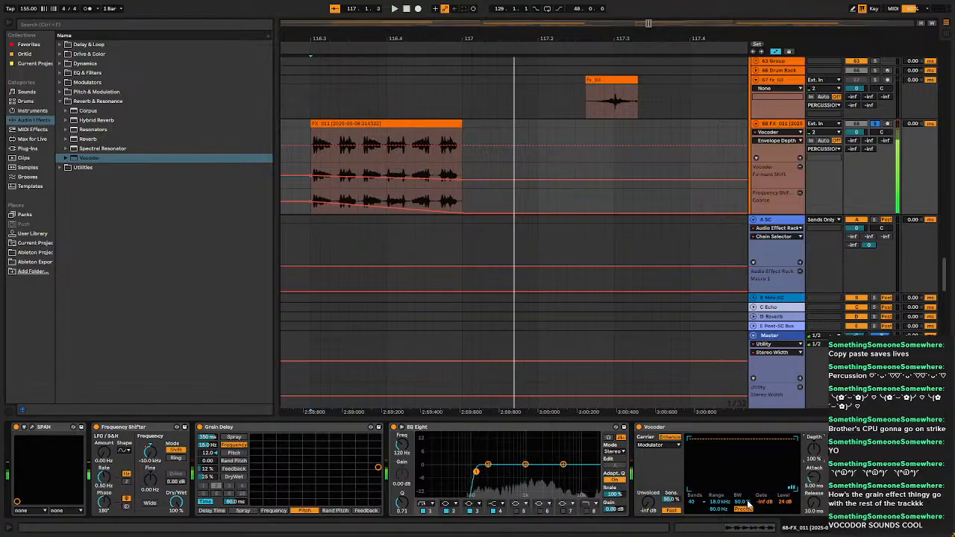
key("space")
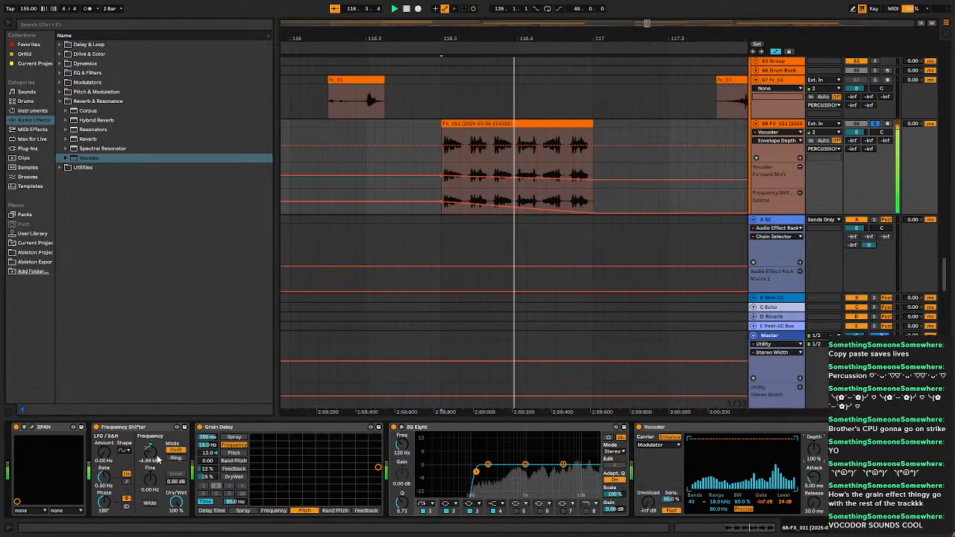
key("space")
Transpose the FX_011 clip down several semitones while auditioning it.
double_click(530, 133)
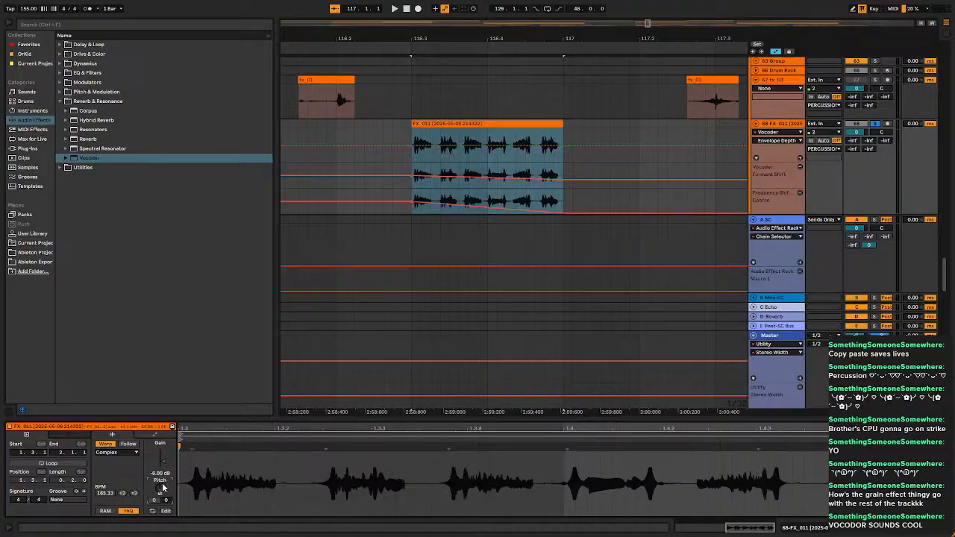
key("space")
key("space")
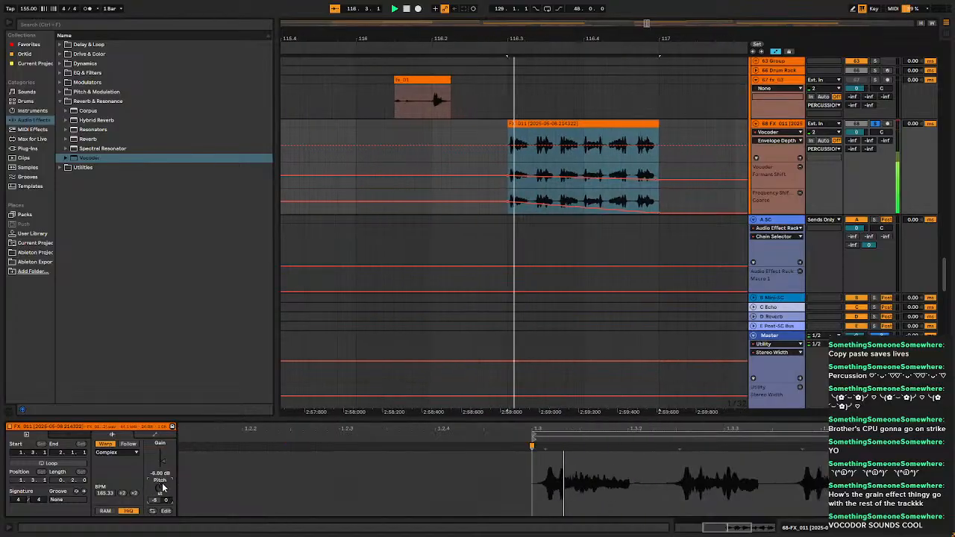
left_click_drag(164, 488, 164, 495)
key("space")
key("space")
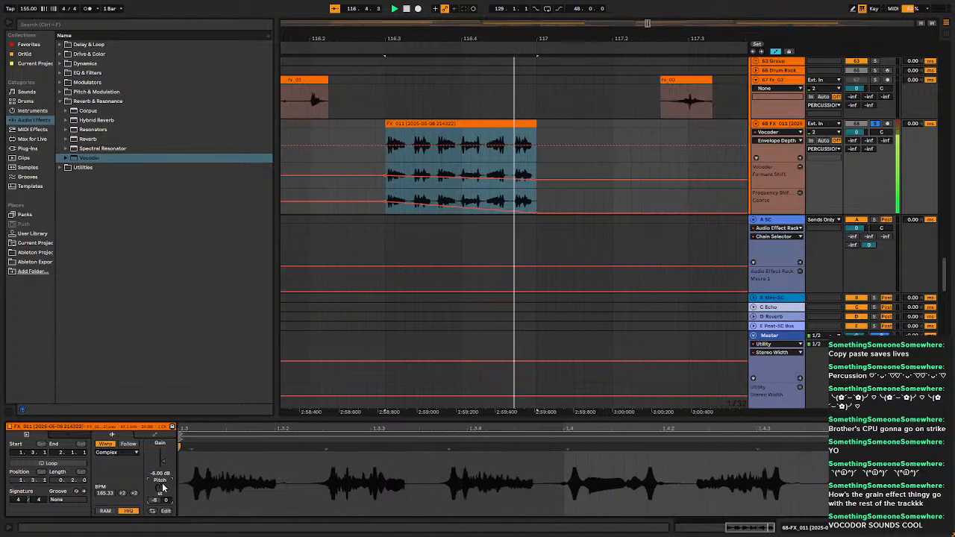
Hide the automation lanes in the arrangement and show the FX_011 track's device chain.
left_click(780, 52)
key("space")
double_click(797, 142)
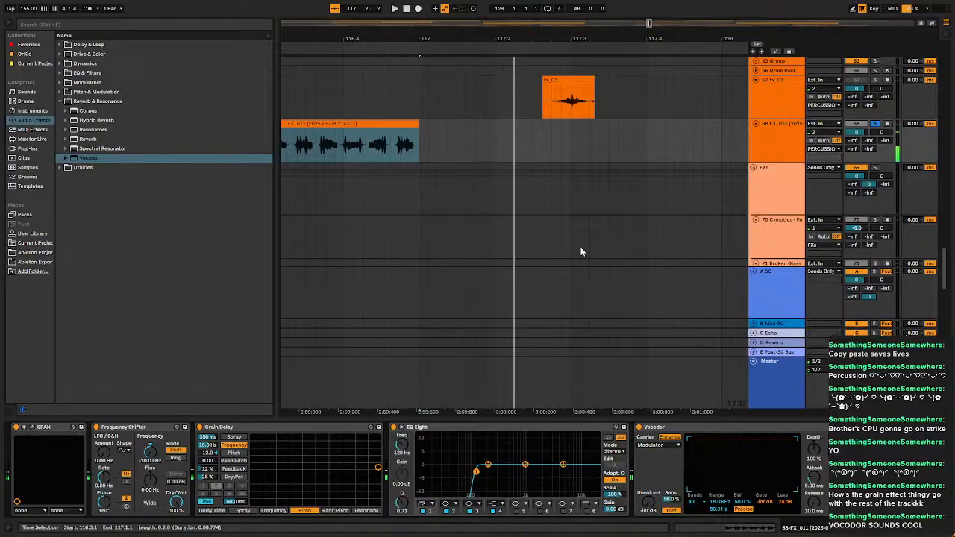
Set the Vocoder's depth to 134% while auditioning the soloed FX_011 track.
scroll(580, 247, "down", 5)
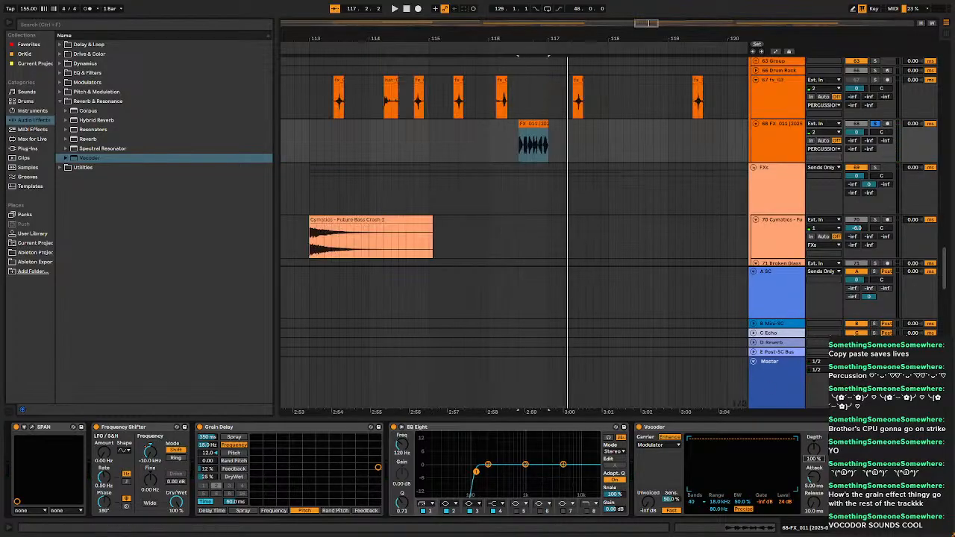
key("space")
key("space")
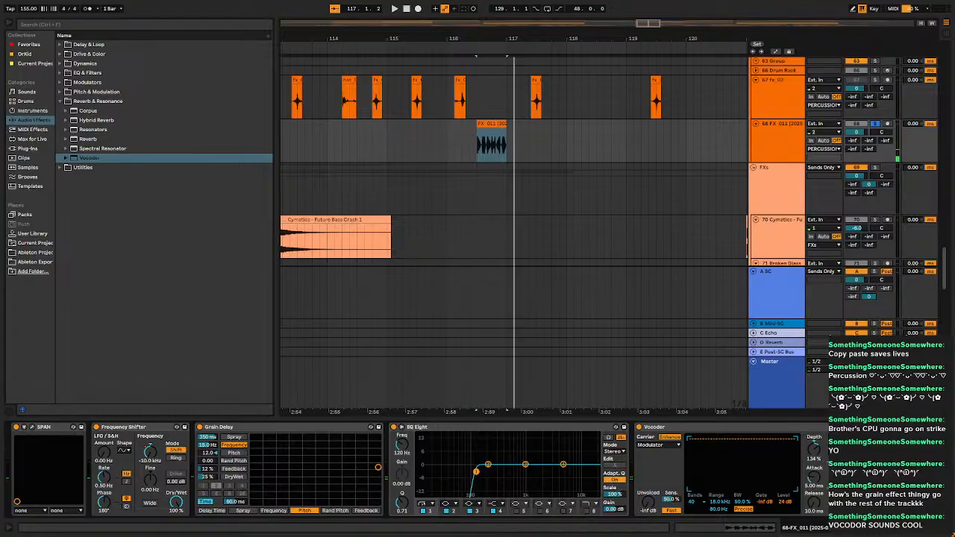
key("space")
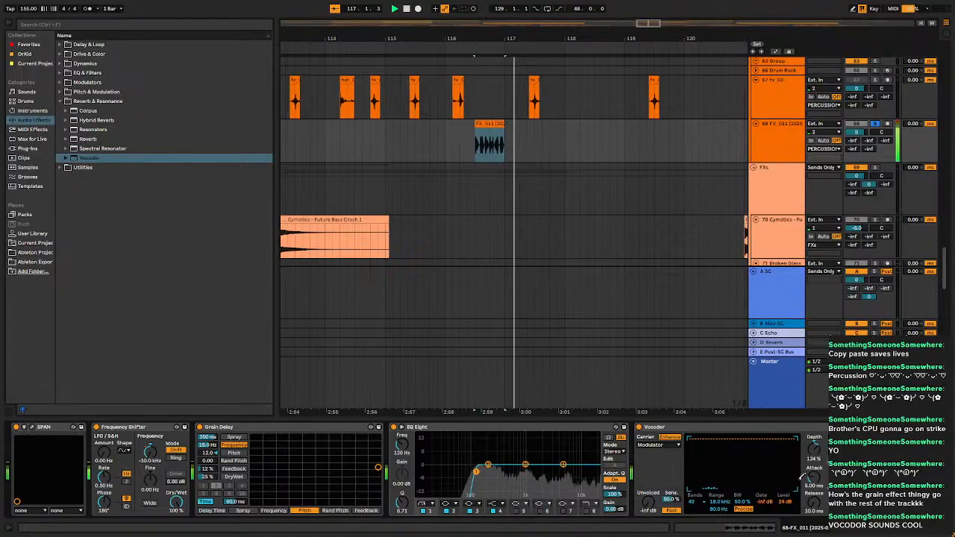
key("space")
Copy the EQ Eight to after the Vocoder and adjust a band to about 6.5 kHz with about 2.9 dB of cut.
left_click(469, 430)
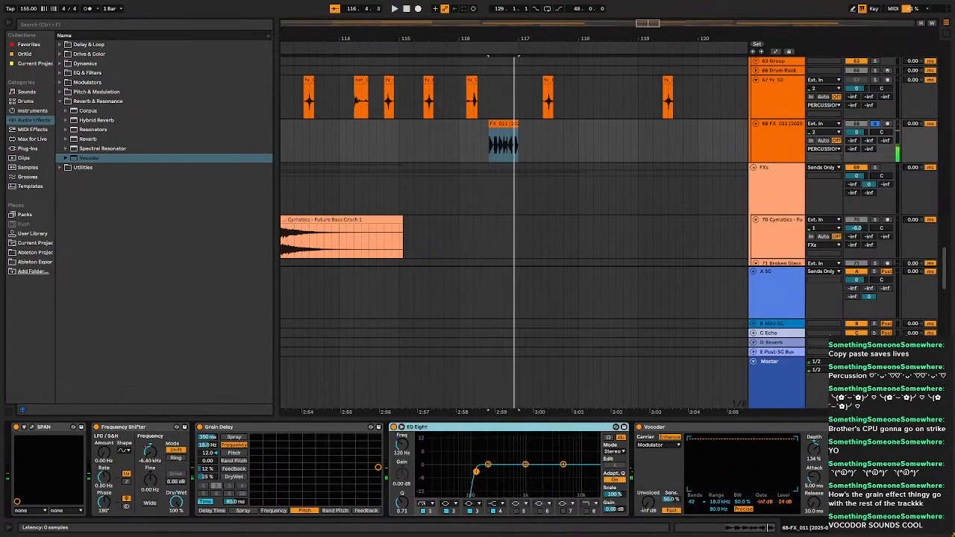
left_click_drag(468, 430, 889, 482)
key("space")
key("space")
key("space")
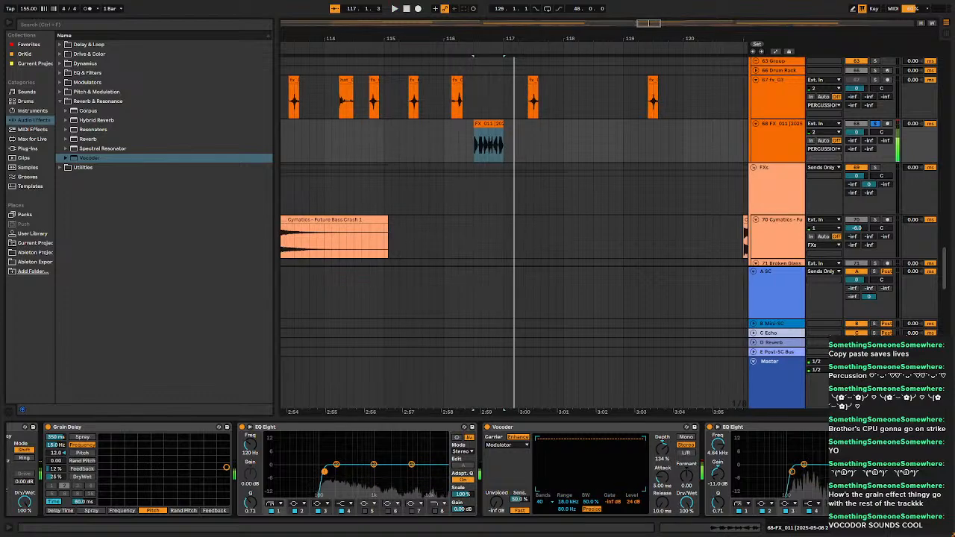
key("space")
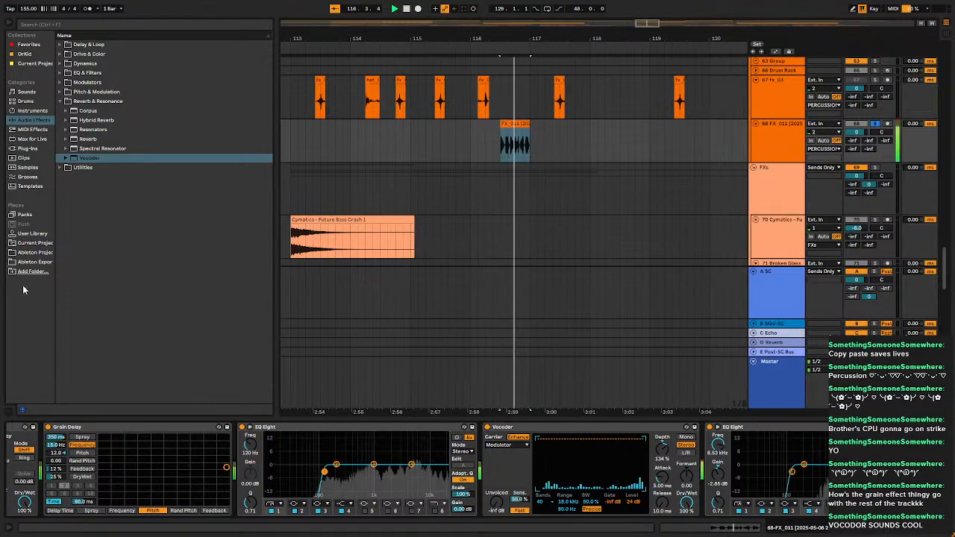
key("space")
Add a short fade-in and a longer curved fade-out to the FX_011 clip, and audition it.
scroll(478, 125, "up", 5)
left_click(477, 132)
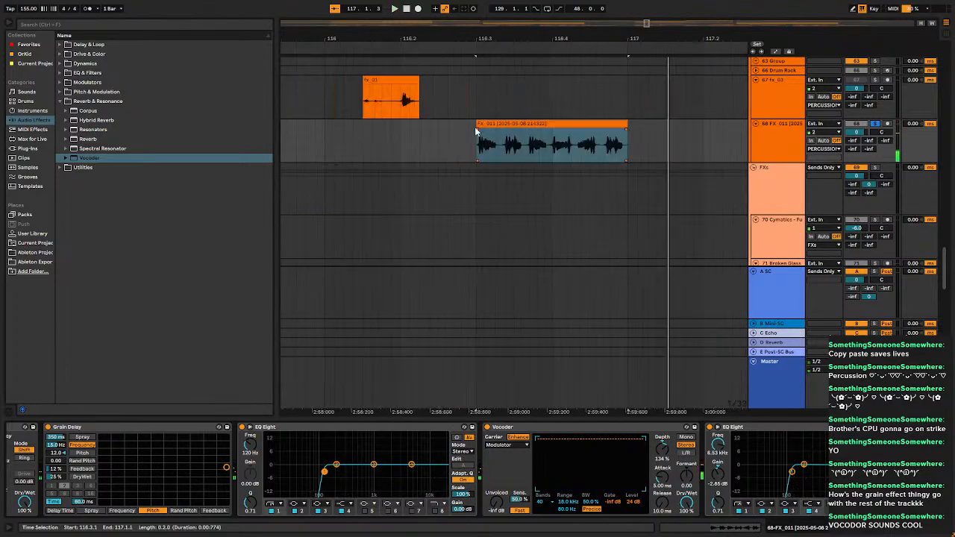
left_click(487, 138)
key("space")
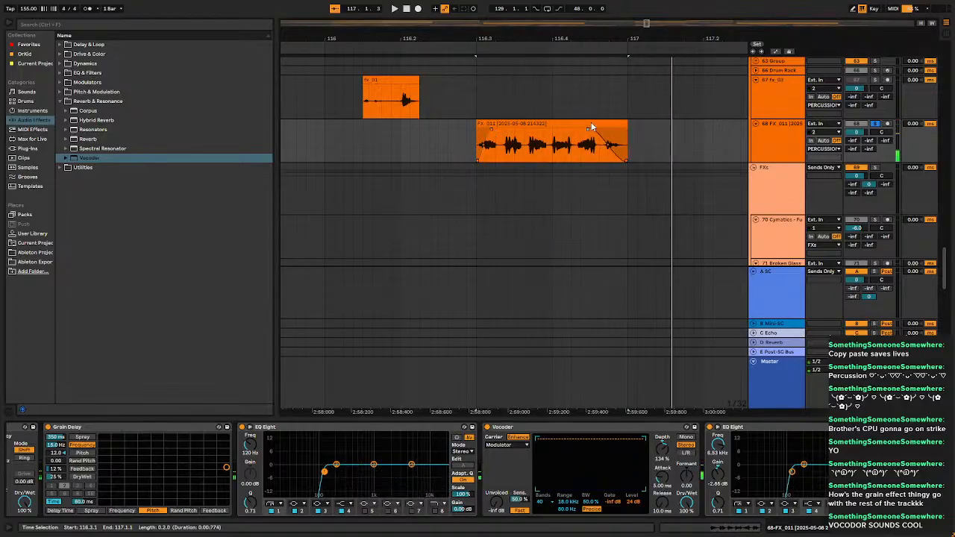
key("space")
key("space")
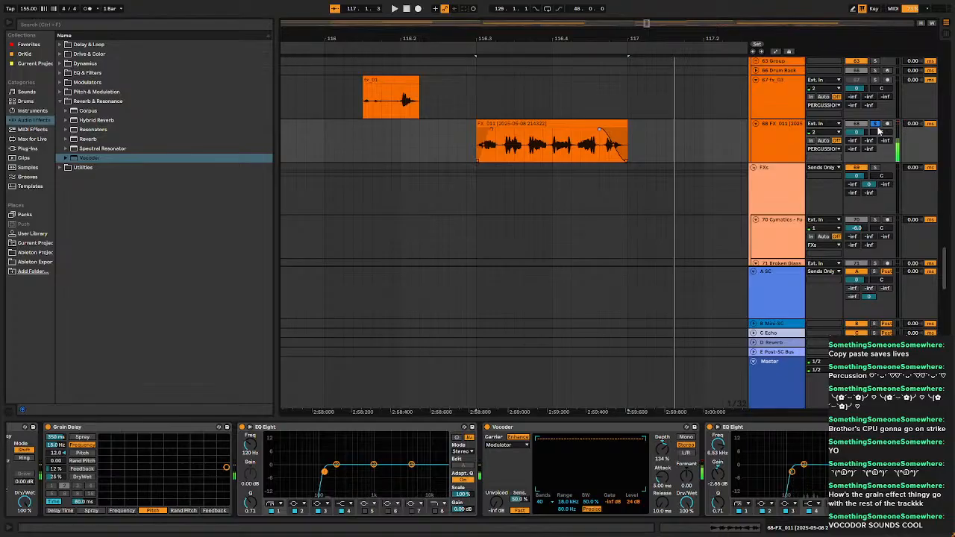
Unsolo the FX_011 track and play the full mix from 115.3.1 through the clip.
left_click(334, 155)
scroll(380, 151, "down", 5)
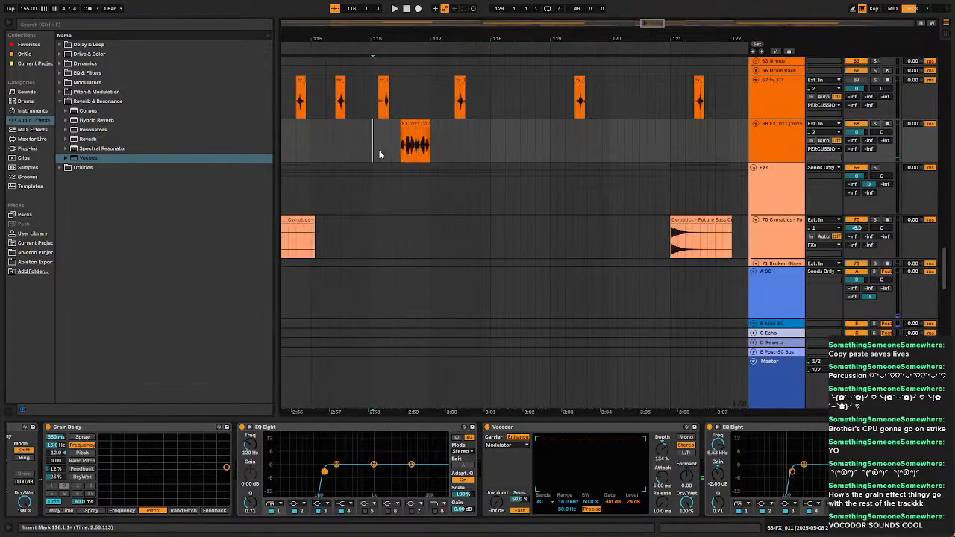
left_click(342, 152)
key("space")
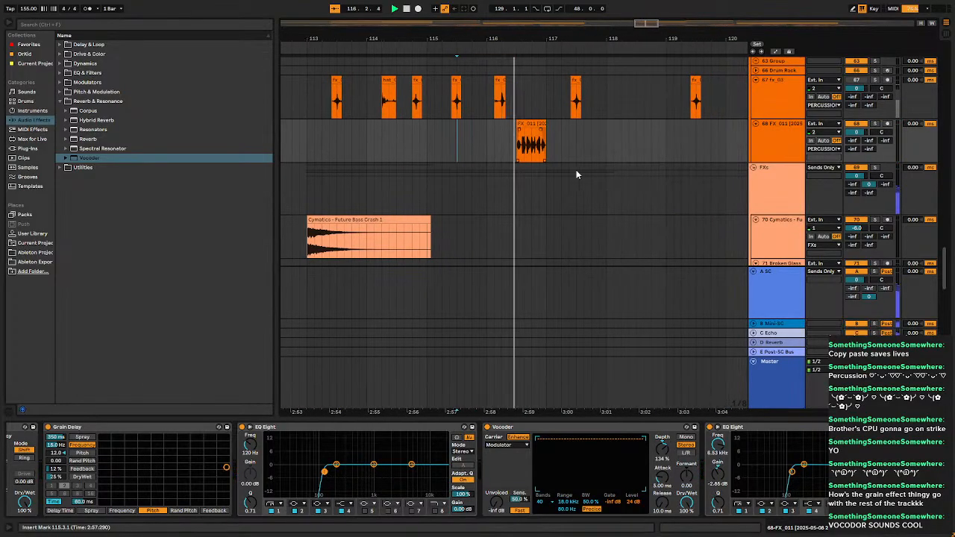
key("space")
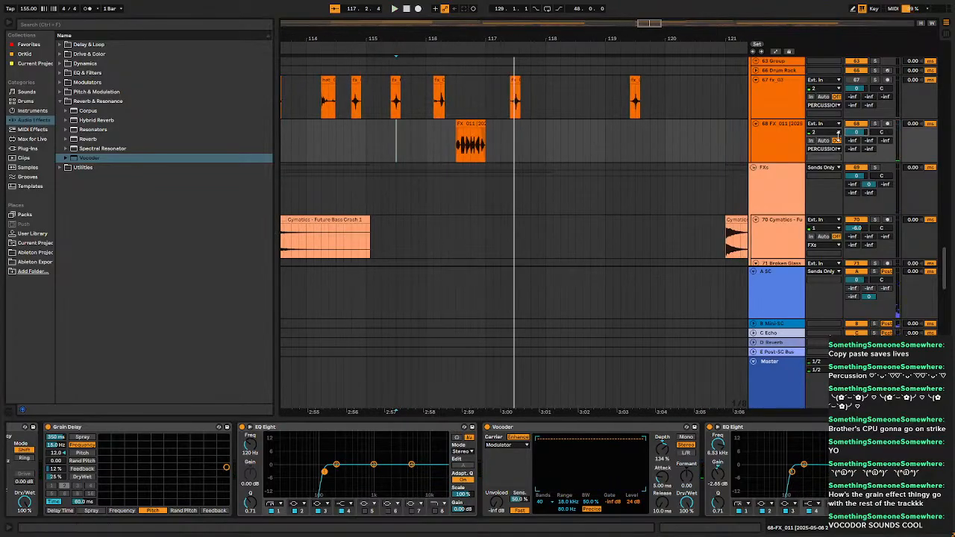
Set the FX_011 track's volume to -12 dB and play the section in the mix.
type("-12.")
key("space")
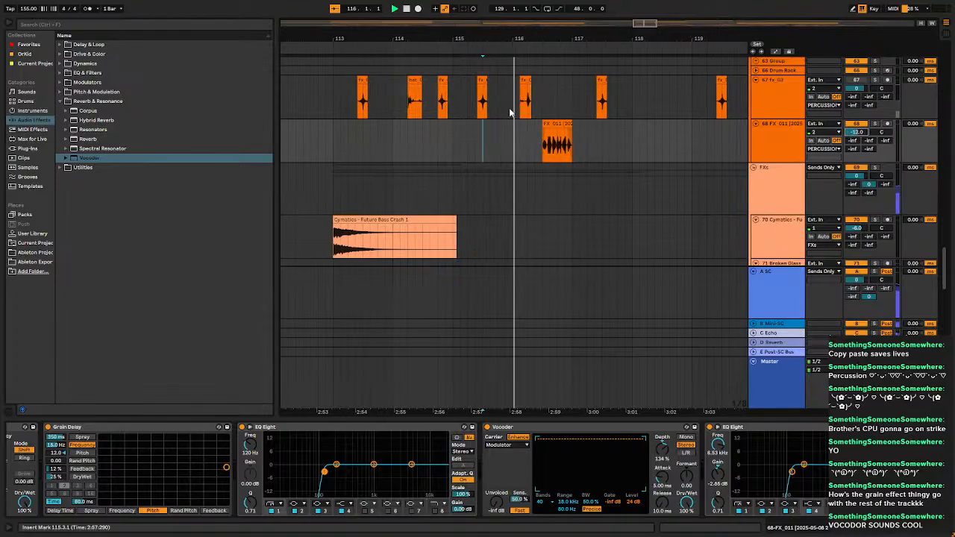
scroll(471, 175, "up", 5)
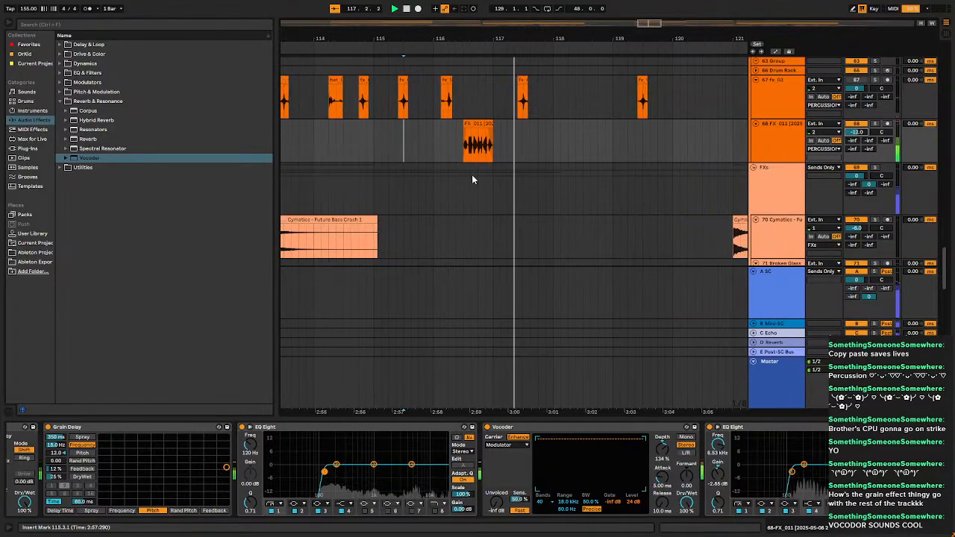
Duplicate the FX_011 clip to 116.1.1, directly before the original, and reverse the copy.
left_click(460, 163)
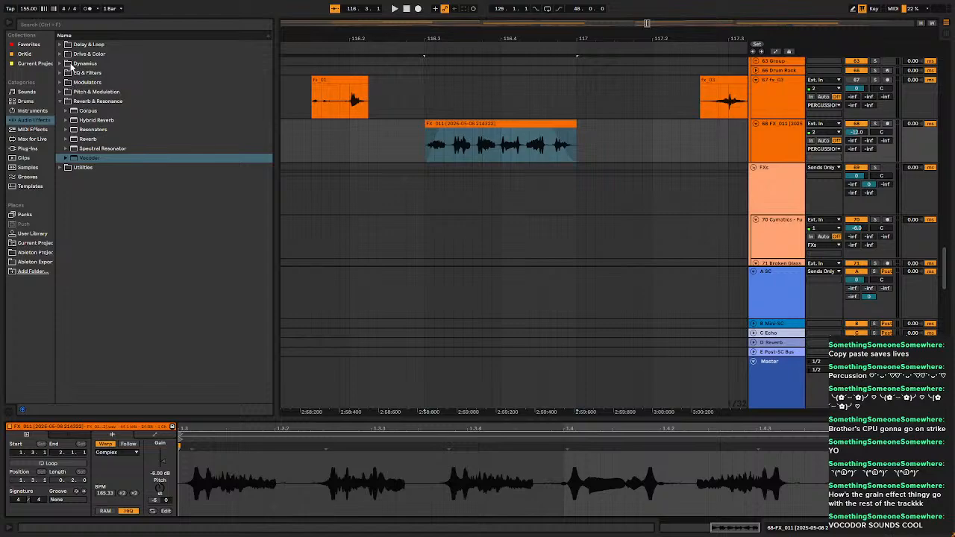
left_click(62, 63)
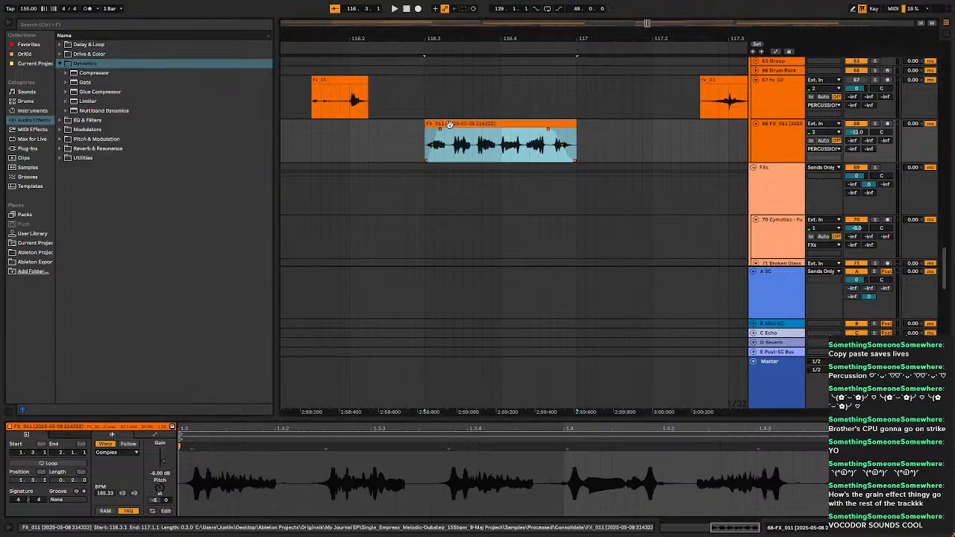
left_click_drag(481, 134, 388, 143)
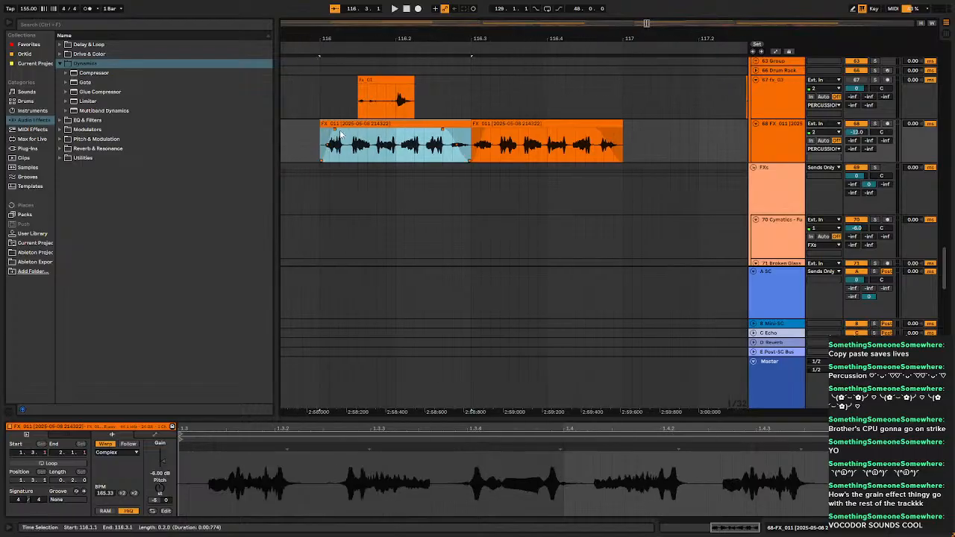
Extend the reversed copy's fade-in across its full length up to 116.3.1 and select that clip.
left_click_drag(334, 129, 541, 136)
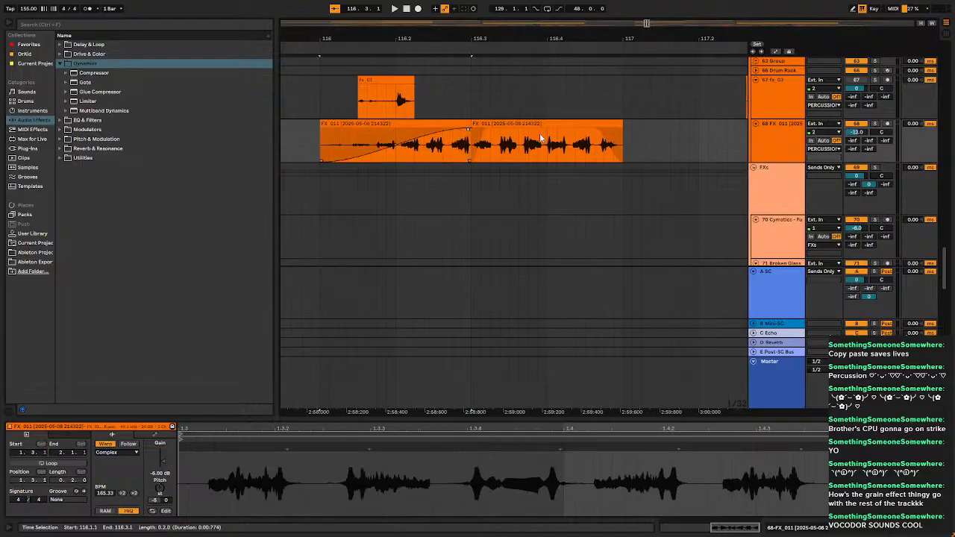
left_click(443, 117)
left_click(461, 122)
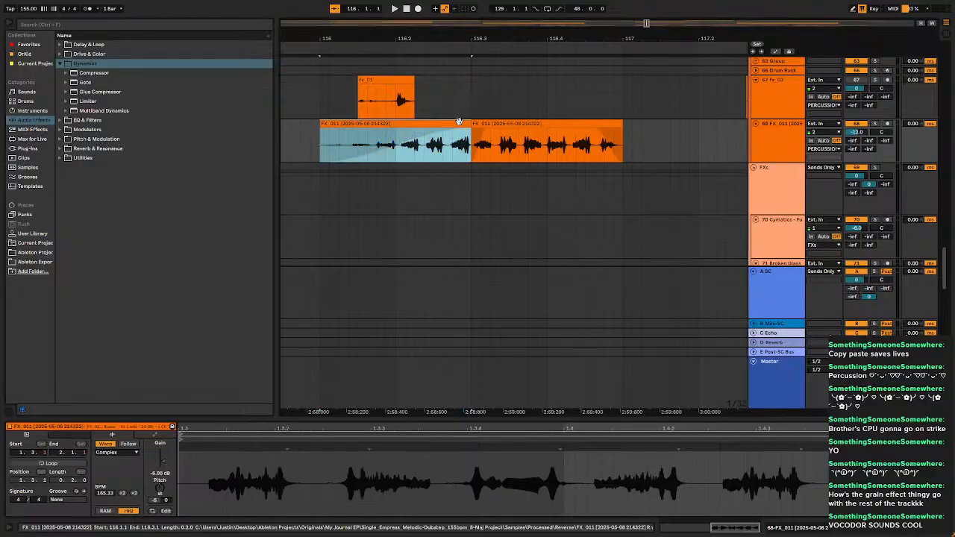
Lower the reversed FX_011 clip's gain to -10 dB and play the section in the mix.
left_click_drag(171, 478, 175, 475)
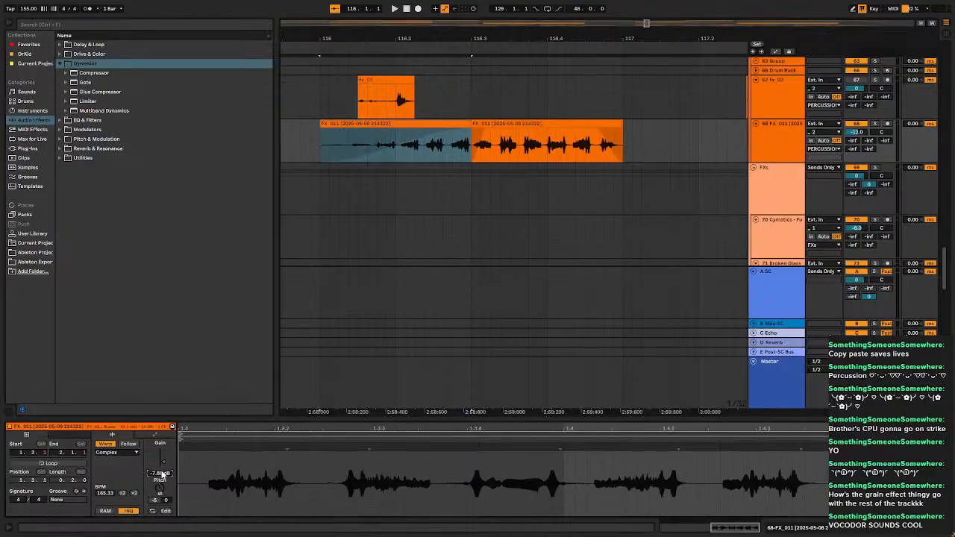
key("space")
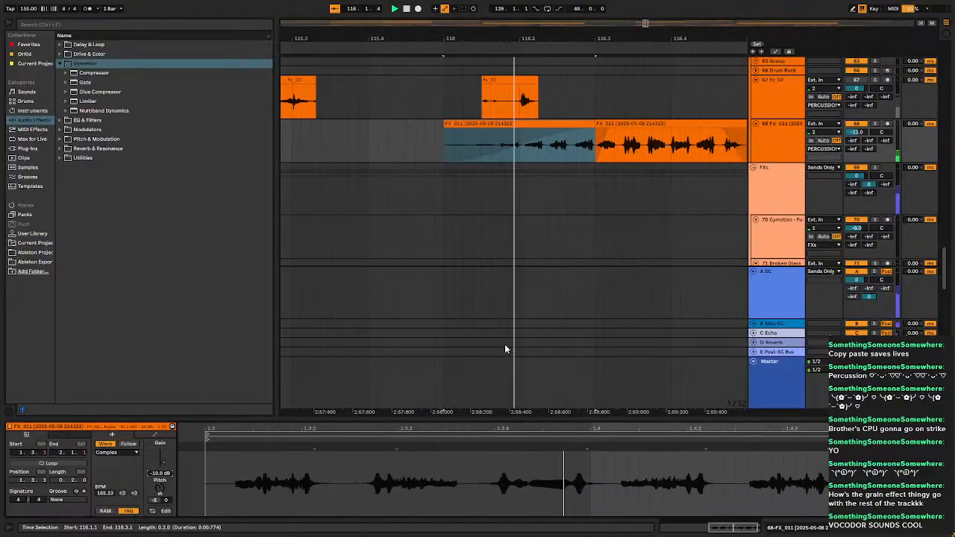
scroll(493, 116, "down", 6)
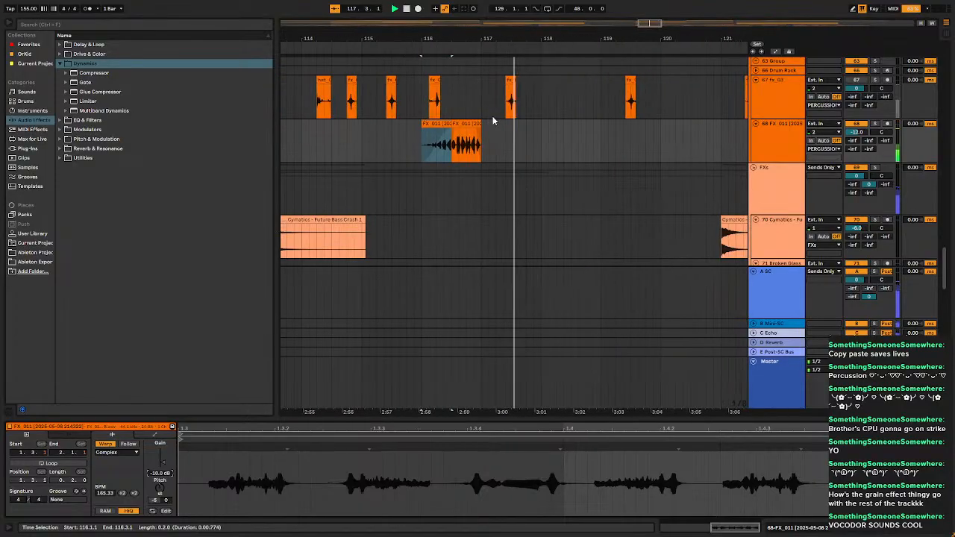
Browse the audio effects by category and add a Shifter to the end of the FX_011 track's effect chain.
left_click(67, 121)
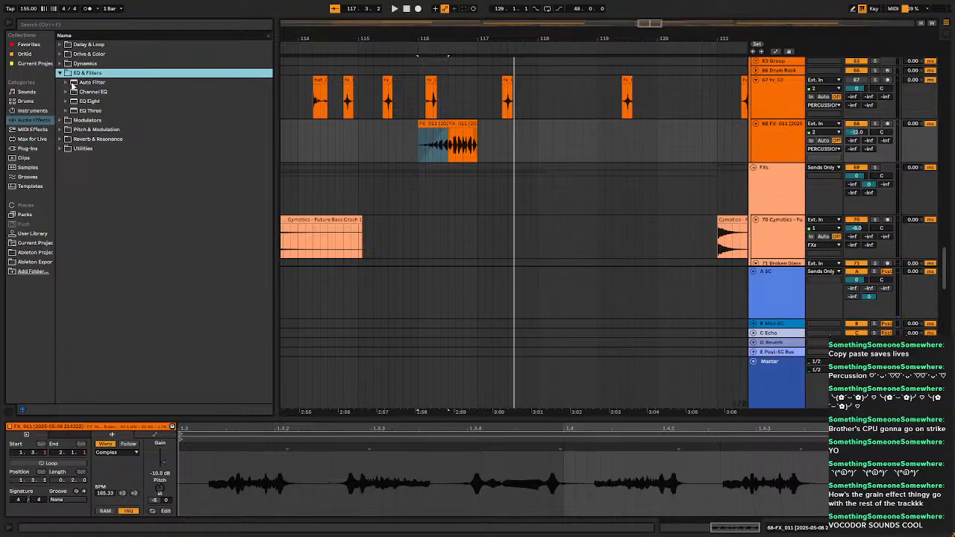
left_click(63, 55)
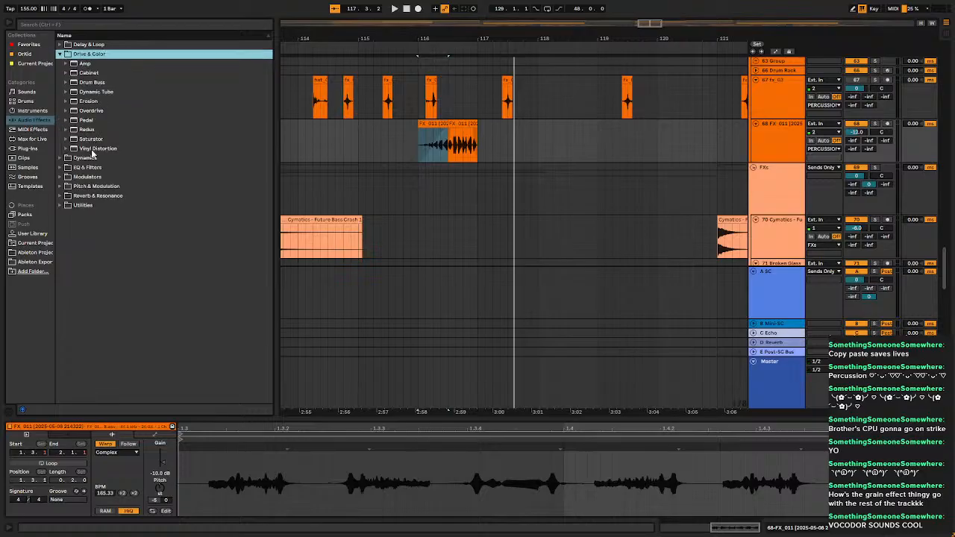
left_click(64, 46)
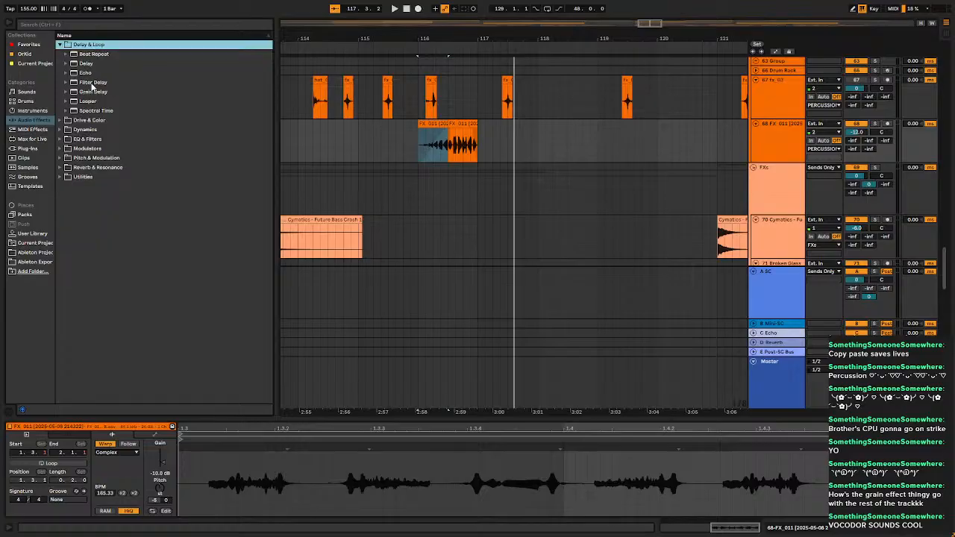
left_click(73, 150)
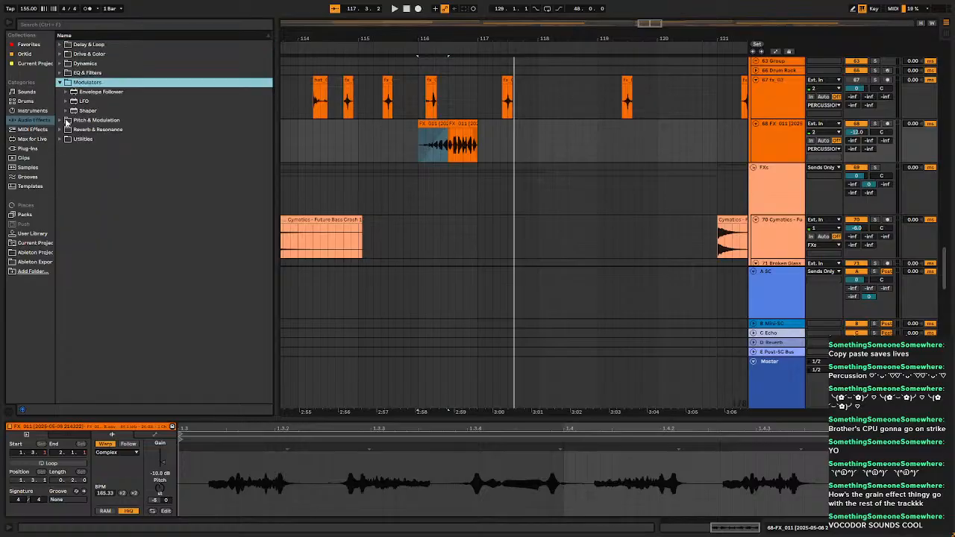
left_click(67, 120)
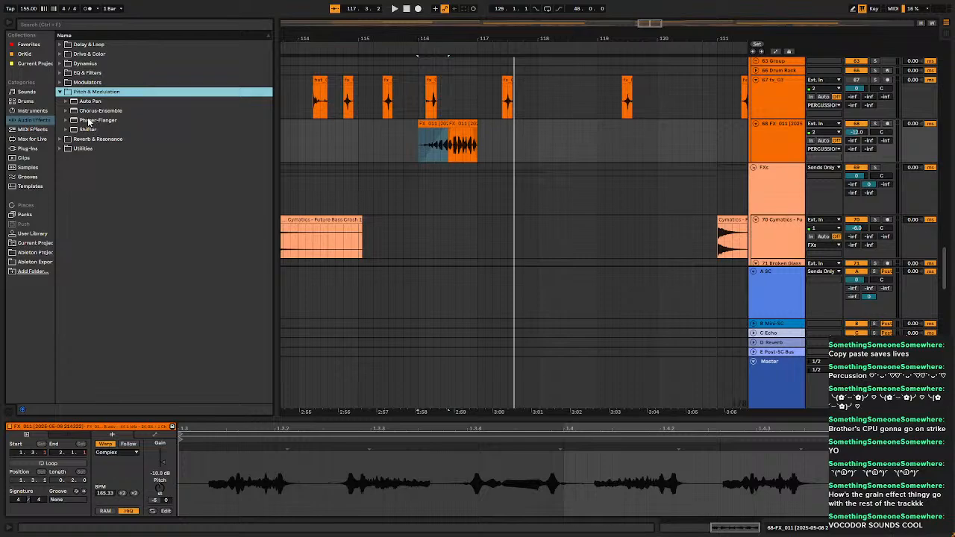
left_click(92, 131)
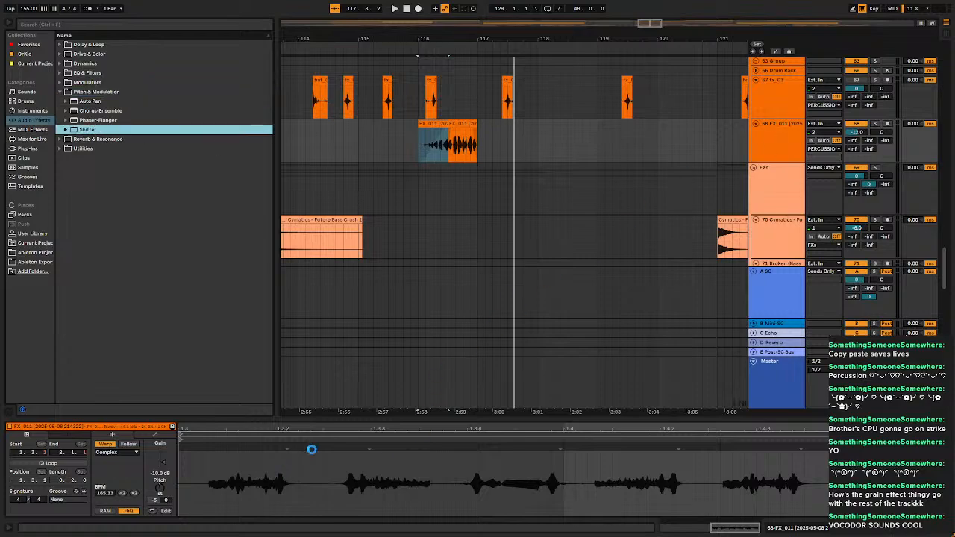
Set the Shifter's coarse pitch to -12 st on the FX_011 track and play the section.
key("shift+Tab")
left_click(776, 454)
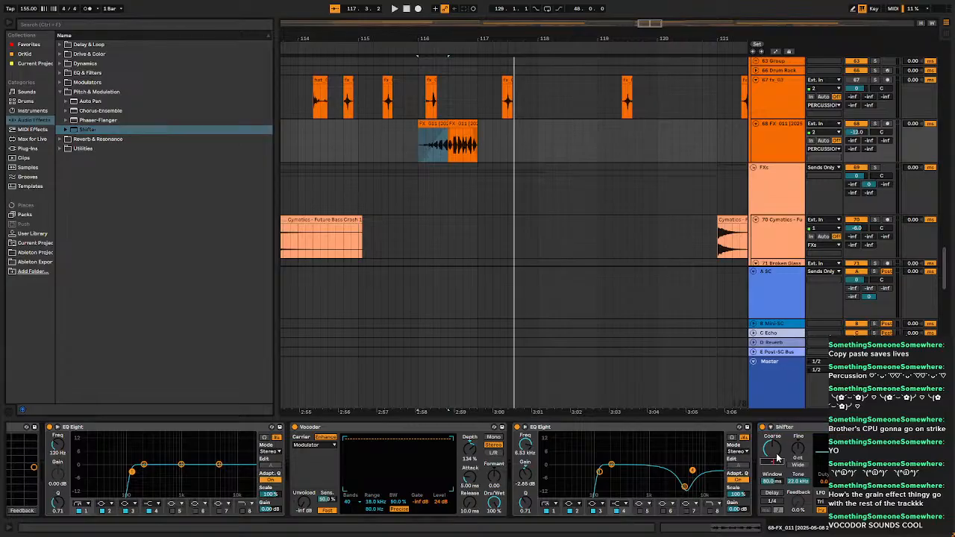
left_click_drag(776, 453, 777, 478)
key("space")
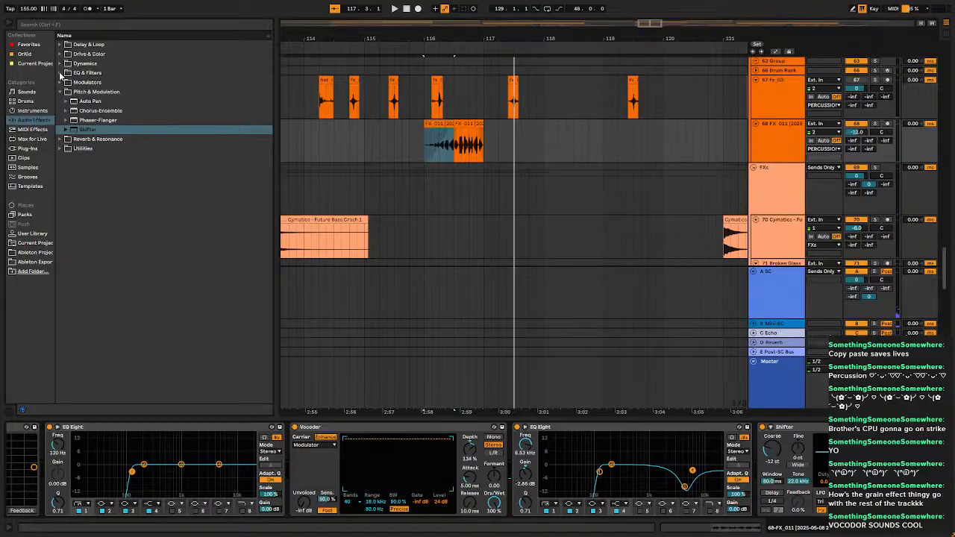
Add a Reverb after the Shifter on the FX_011 track.
left_click(64, 140)
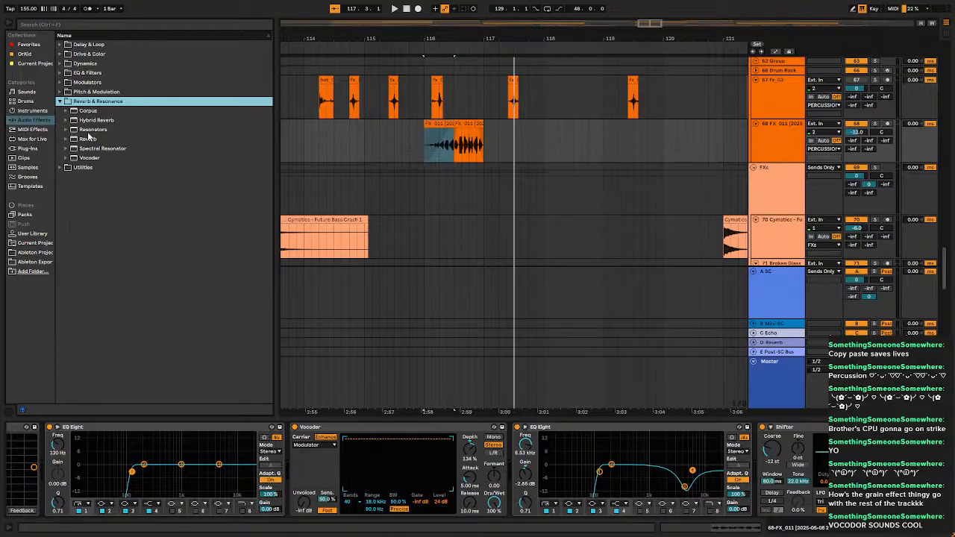
left_click(97, 140)
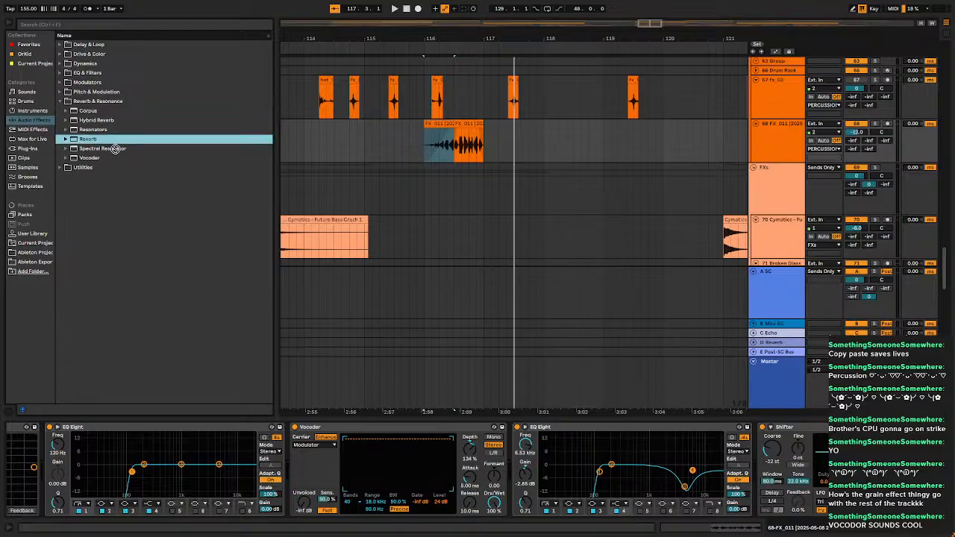
scroll(418, 470, "right", 2)
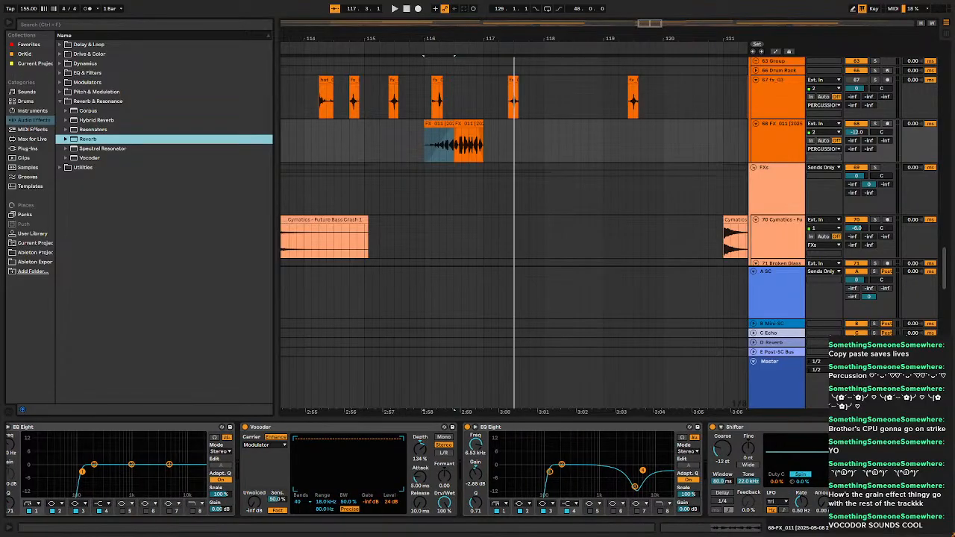
key("Return")
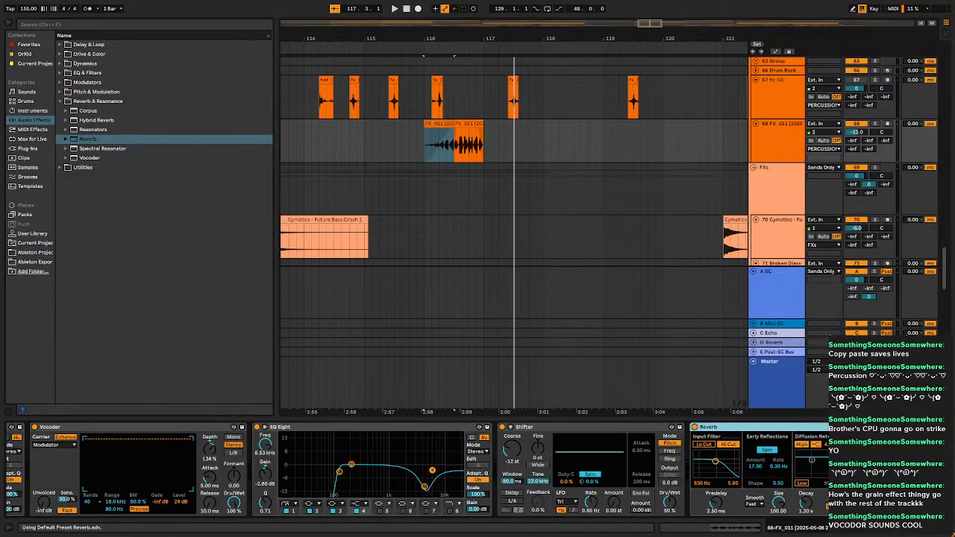
Set the Reverb's size to 0.22, decay to 200 ms and predelay to 20 ms while playing the soloed FX_011 track.
left_click(705, 446)
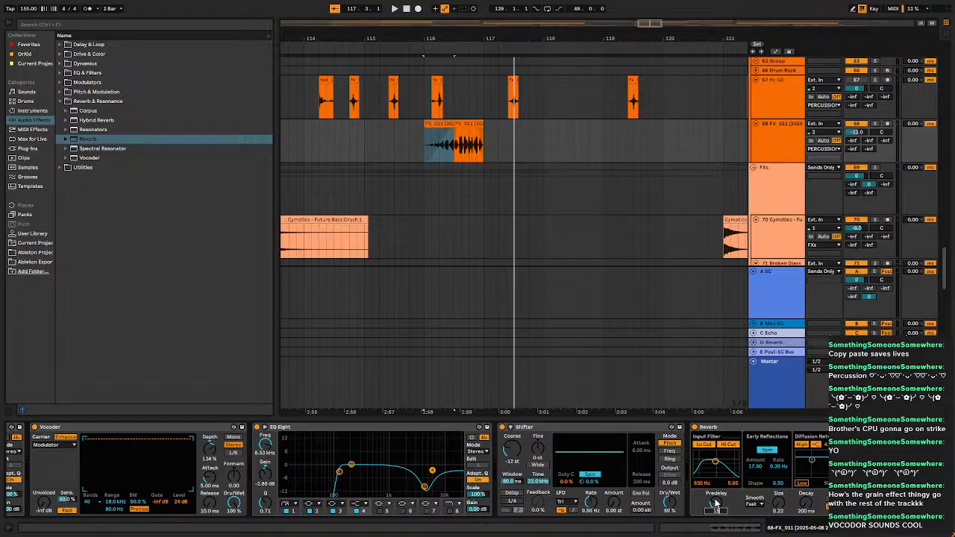
key("space")
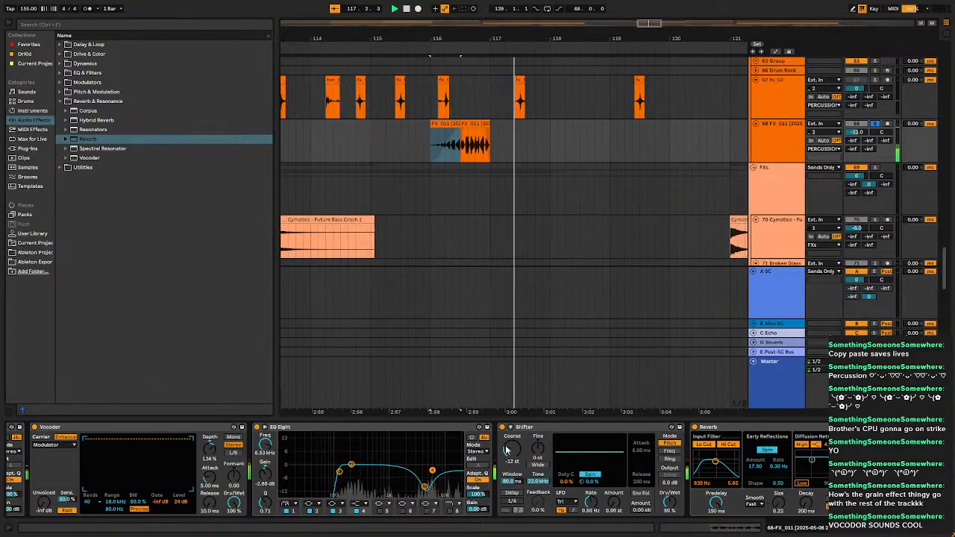
left_click_drag(718, 504, 718, 481)
key("space")
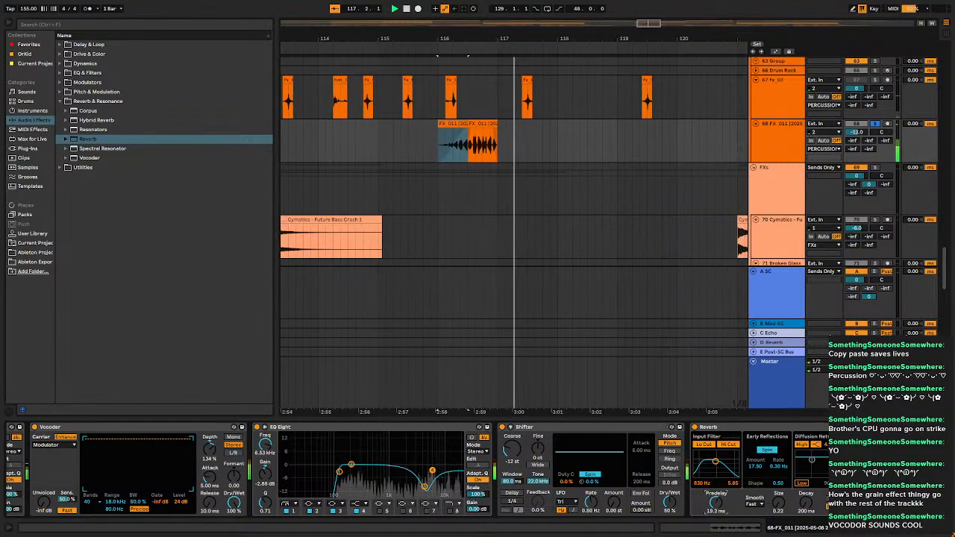
left_click_drag(718, 503, 718, 502)
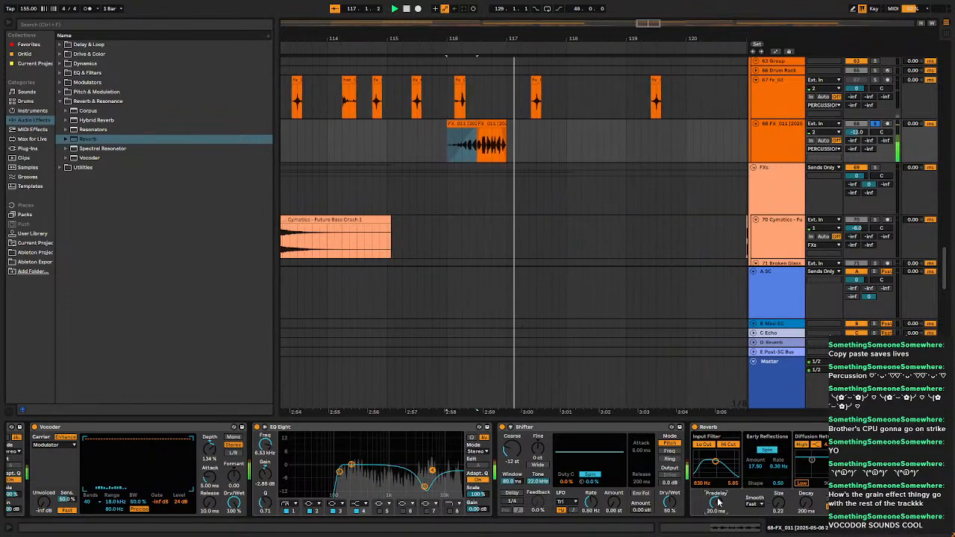
key("space")
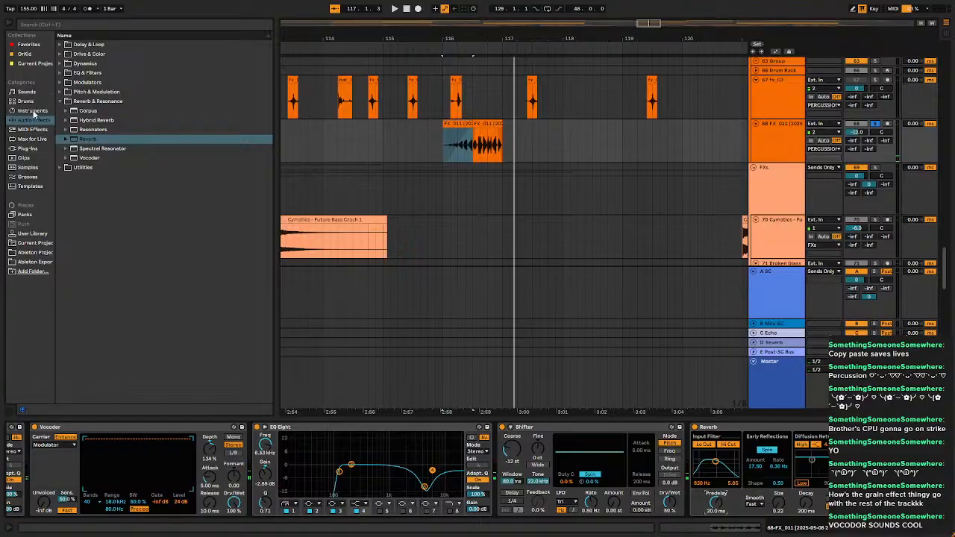
Add the Xynth Audio Chroma VST3 plug-in after the Reverb on the FX_011 track.
left_click(25, 150)
left_click(66, 56)
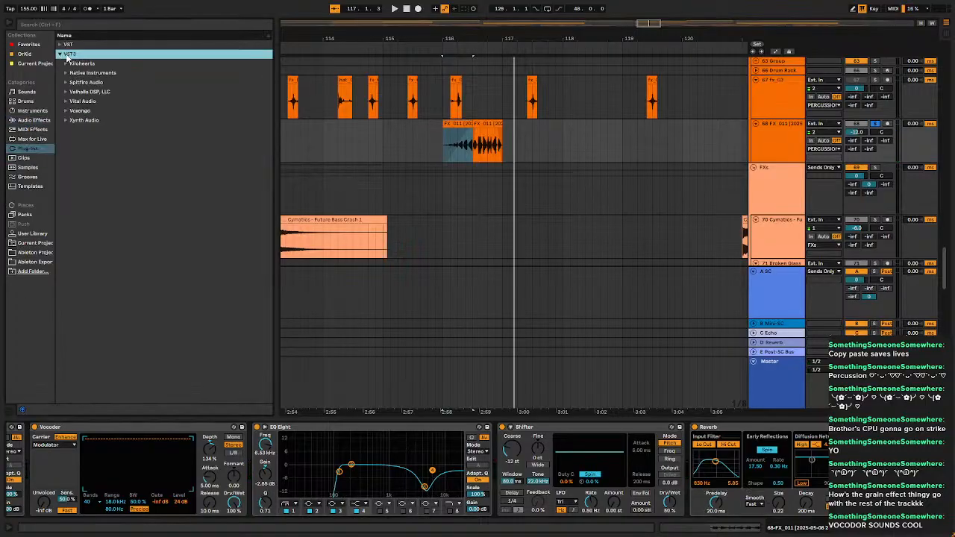
left_click(67, 120)
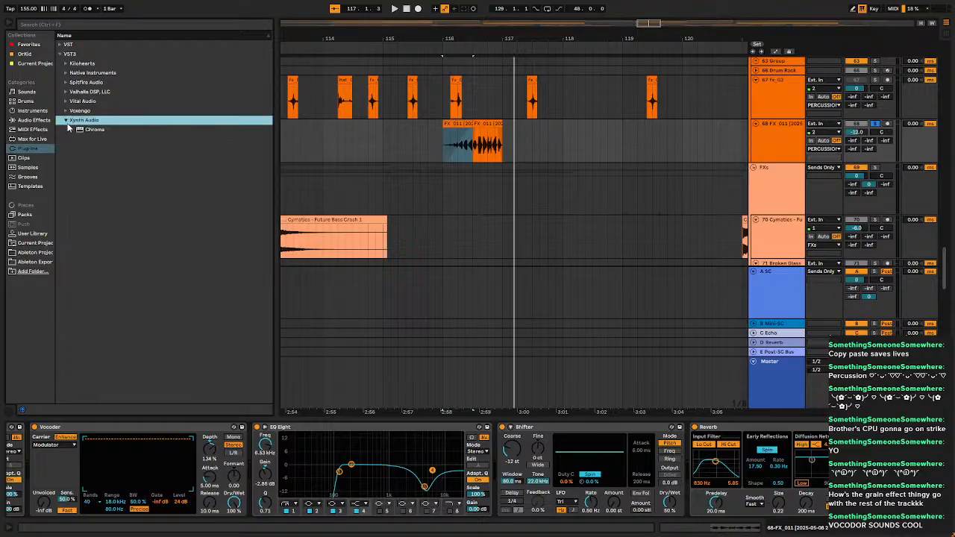
left_click(91, 130)
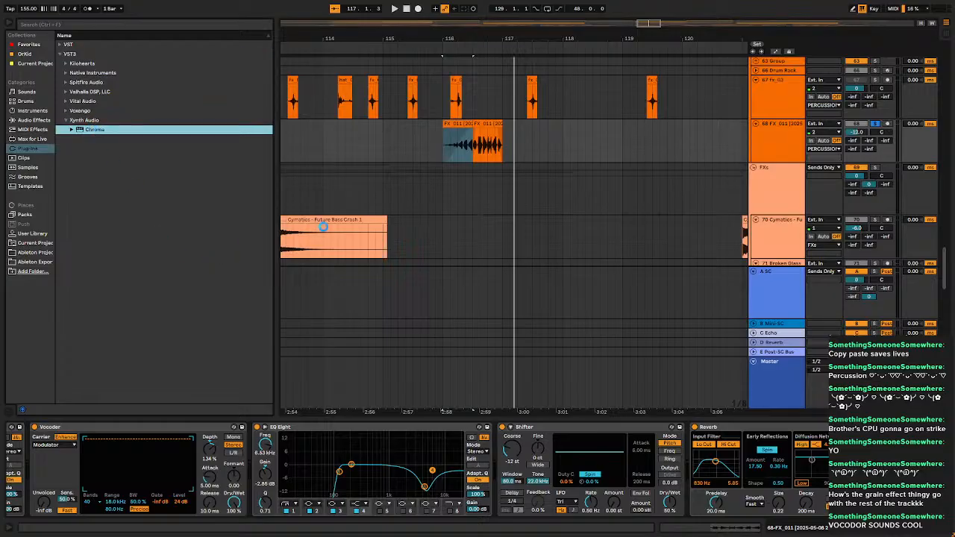
left_click_drag(323, 226, 319, 240)
Set Chroma's key to D# with the minor pentatonic scale and play the result.
left_click(147, 227)
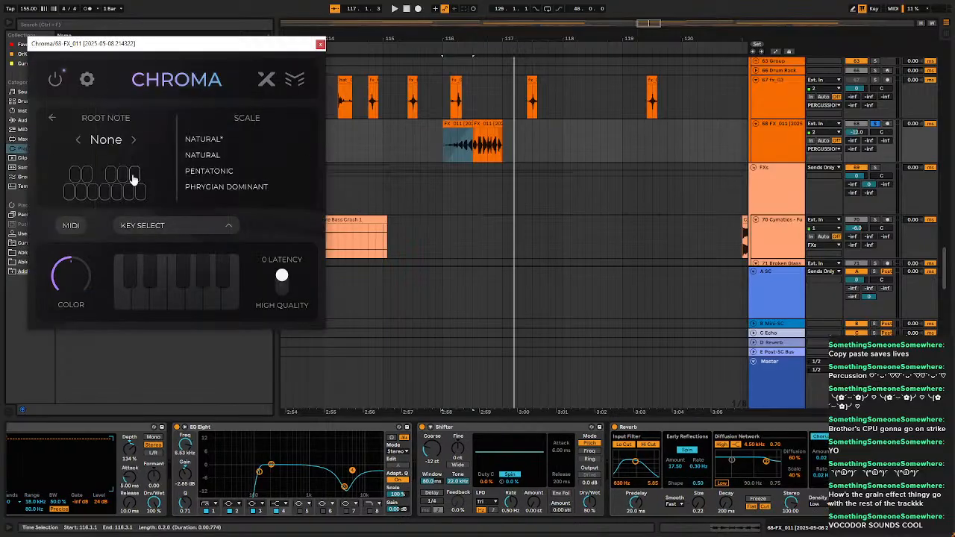
left_click(93, 188)
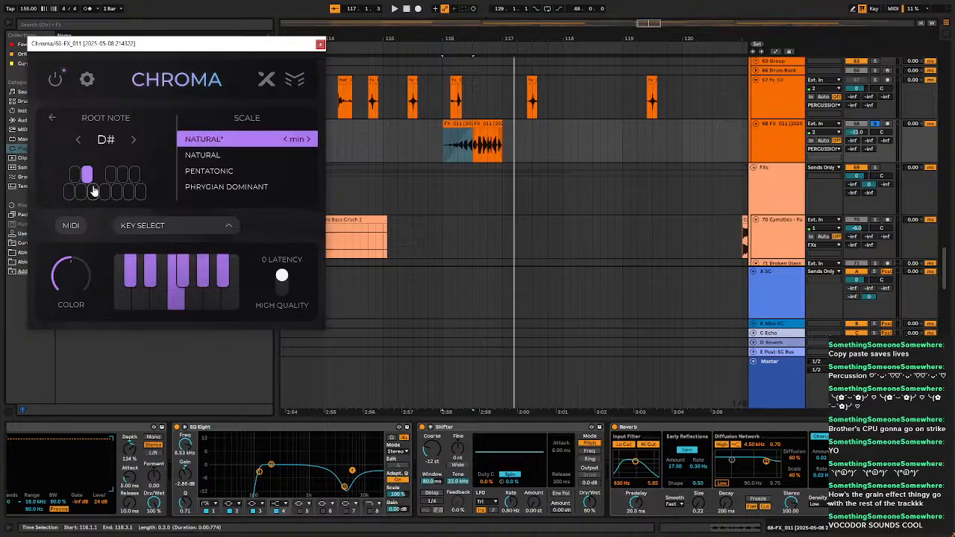
left_click(302, 174)
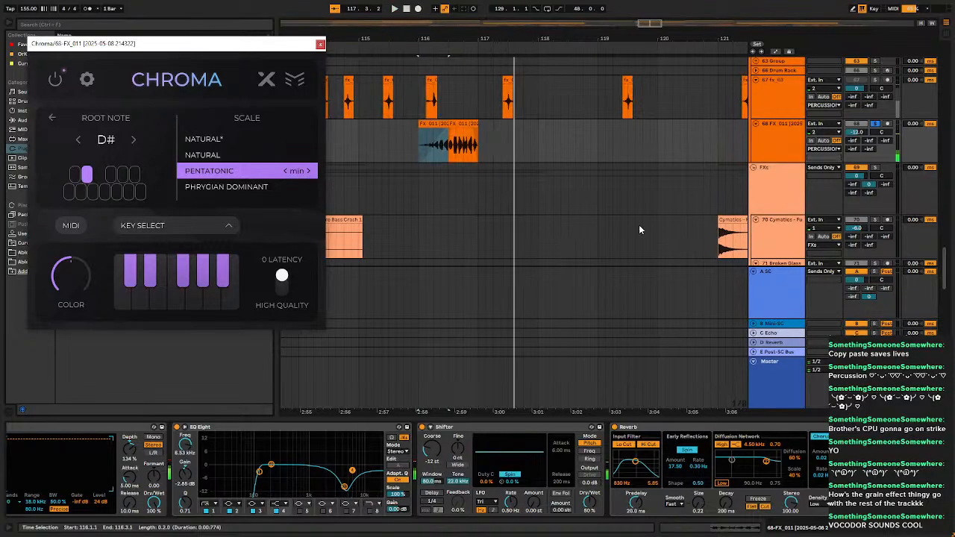
Open Chroma's settings, set its Color amount to 50%, play the section and close the plug-in window.
left_click(79, 79)
left_click_drag(71, 299, 72, 306)
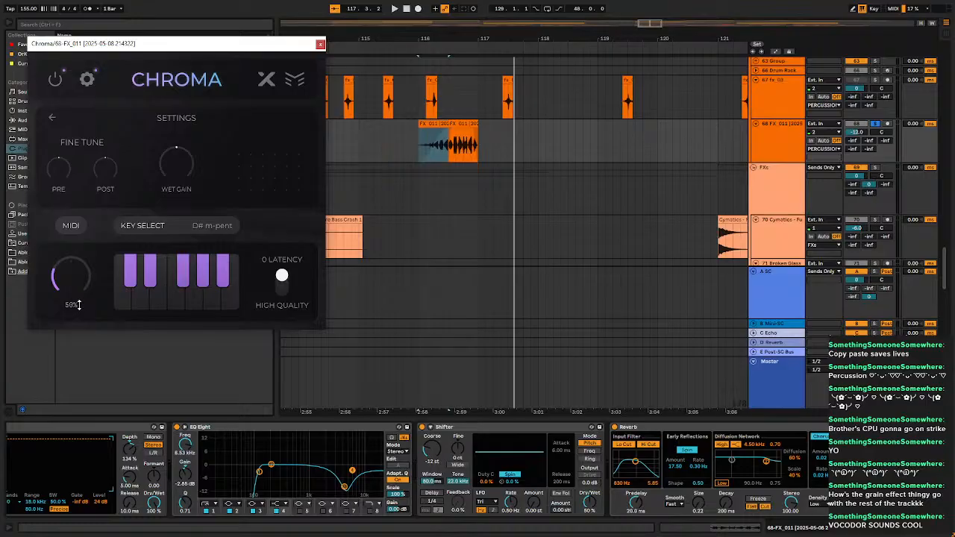
key("space")
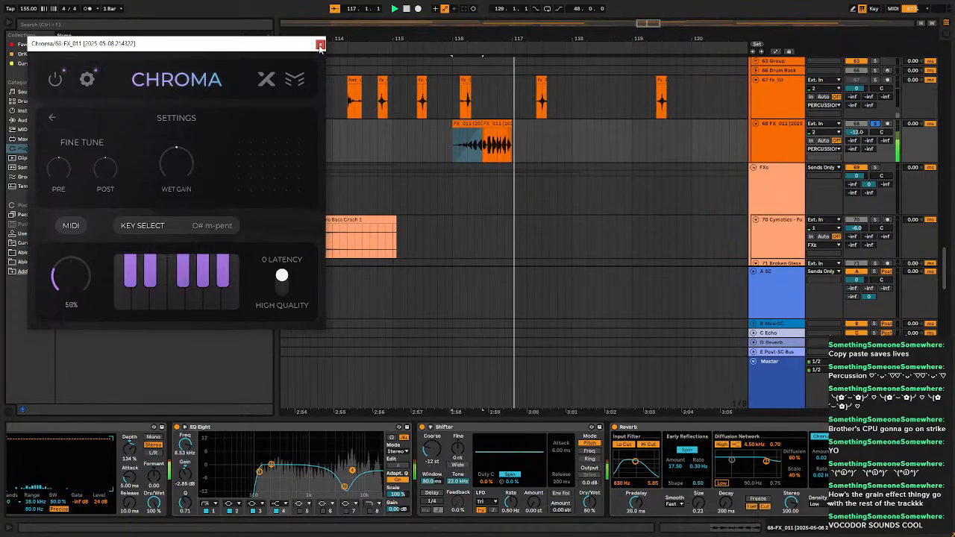
left_click(320, 46)
Add a Delay from the Delay & Loop audio effects after Chroma on the FX_011 track.
left_click(29, 57)
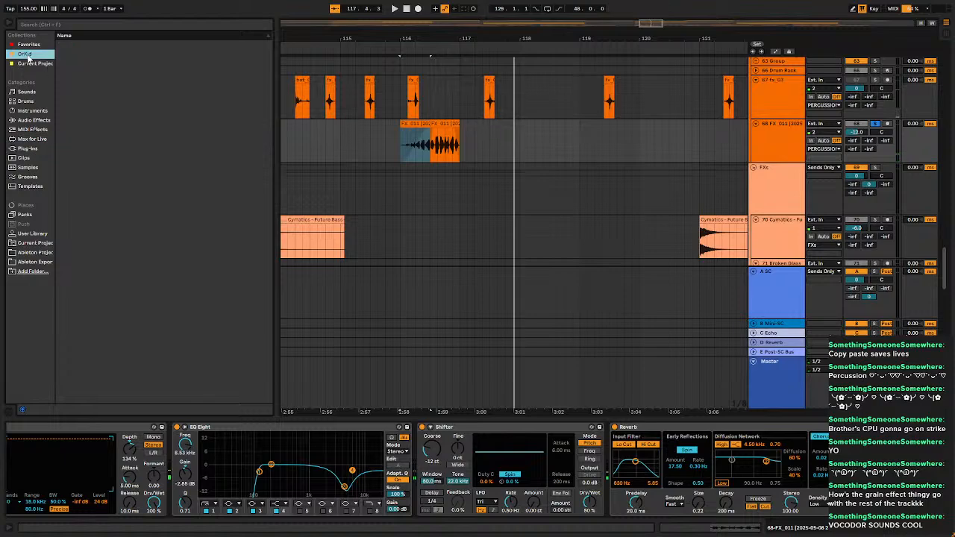
left_click(29, 45)
left_click(34, 120)
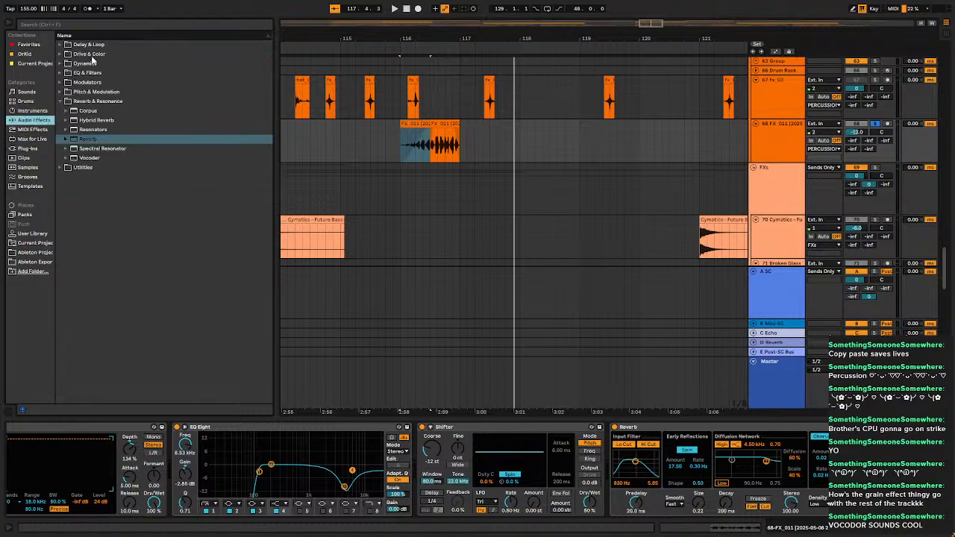
left_click(63, 45)
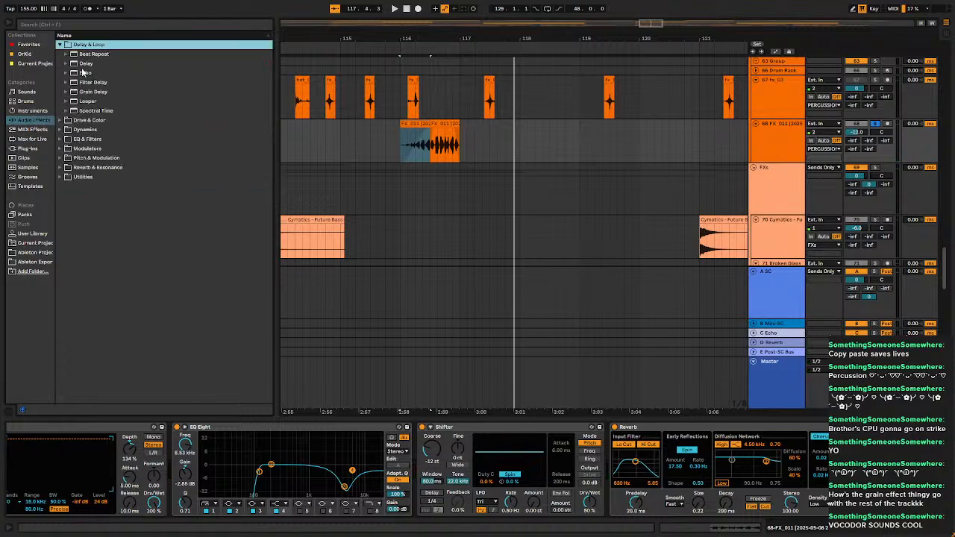
left_click(79, 64)
scroll(418, 470, "right", 2)
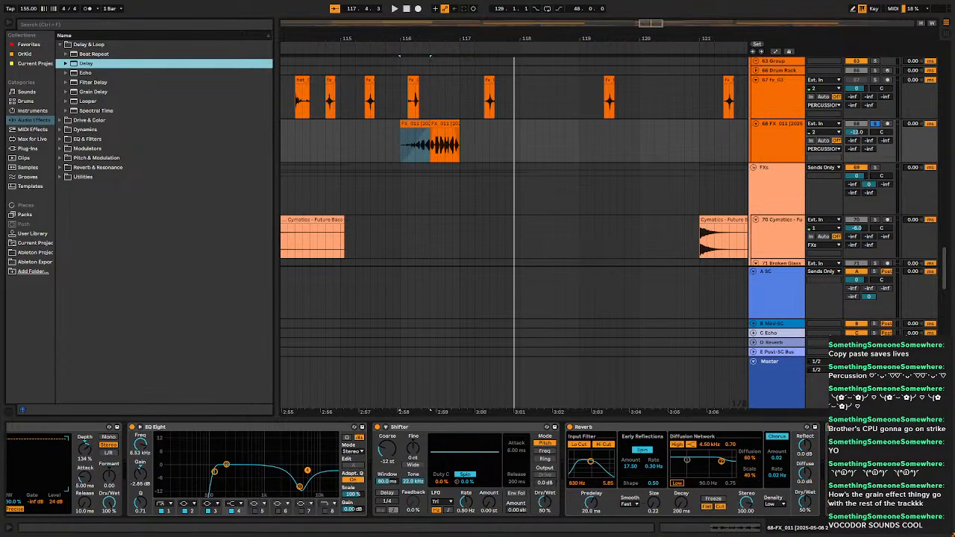
left_click_drag(830, 503, 953, 507)
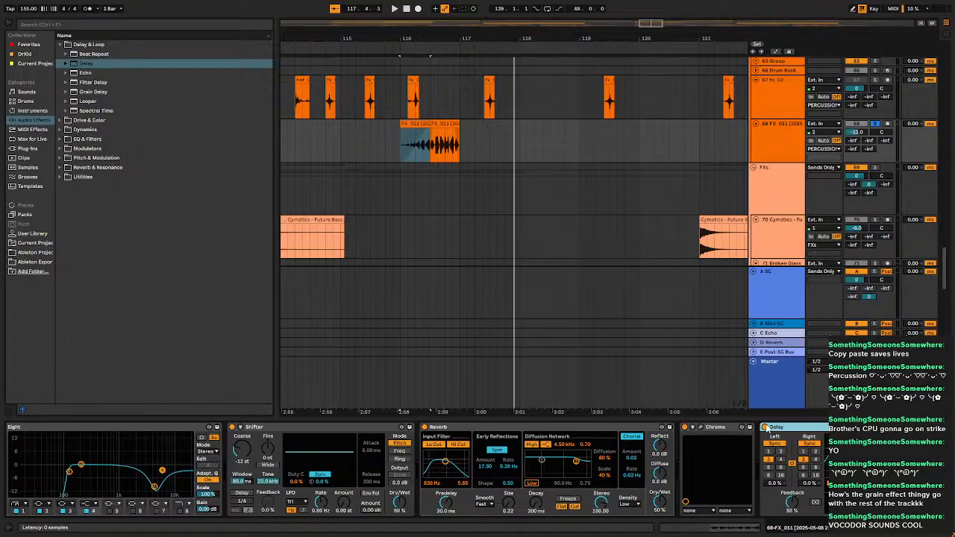
Show the Delay's Device On automation in a new lane on the FX_011 track.
right_click(780, 430)
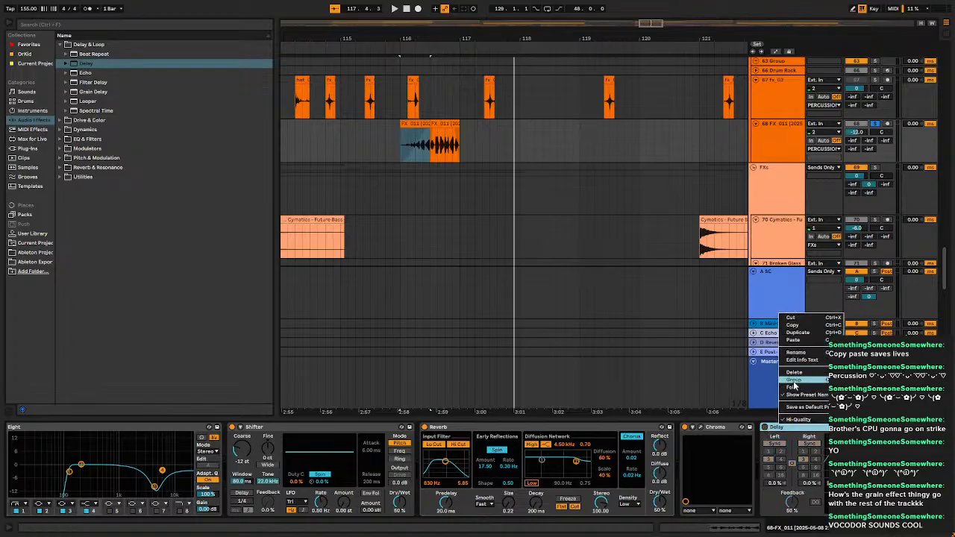
right_click(765, 428)
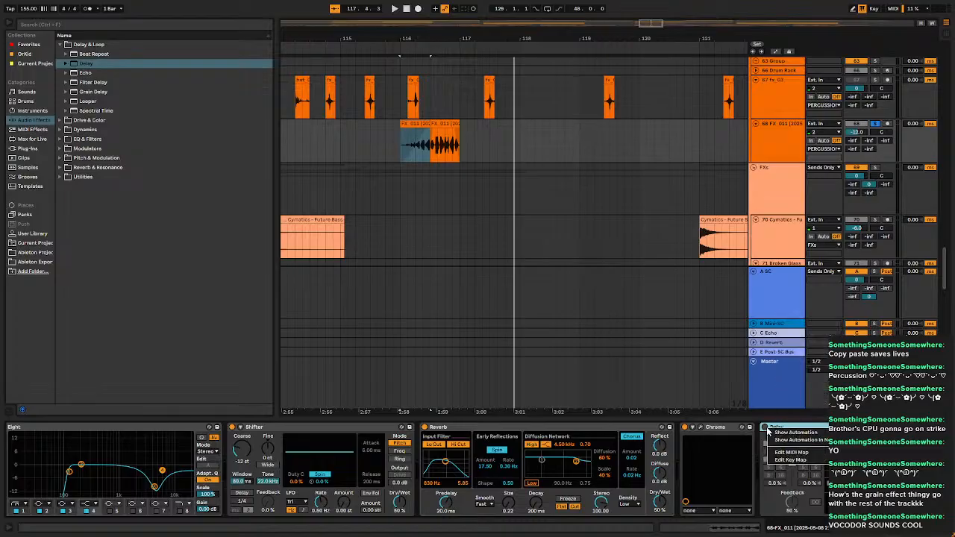
left_click(809, 440)
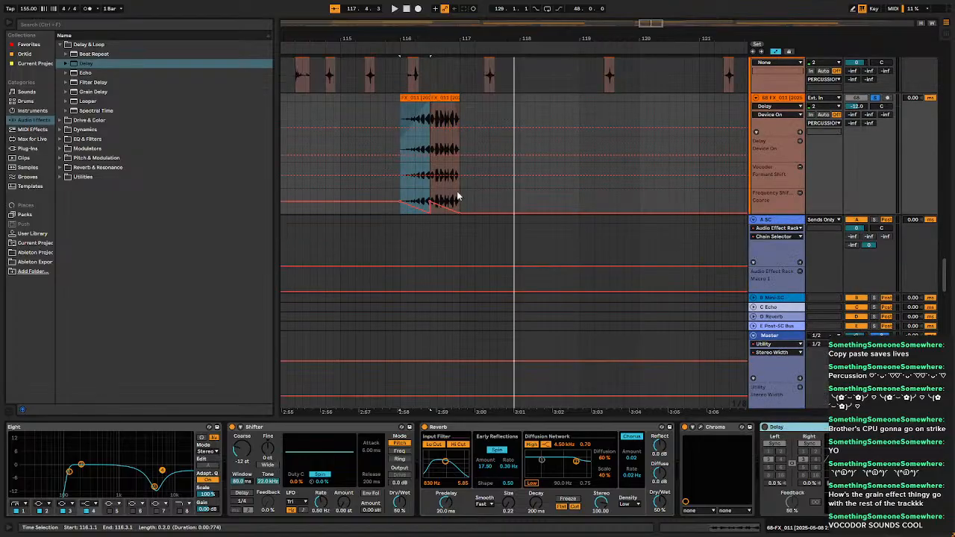
Flip the Frequency Shifter Coarse automation over the first FX_011 clip so it ramps upward, and play the result.
left_click(398, 202)
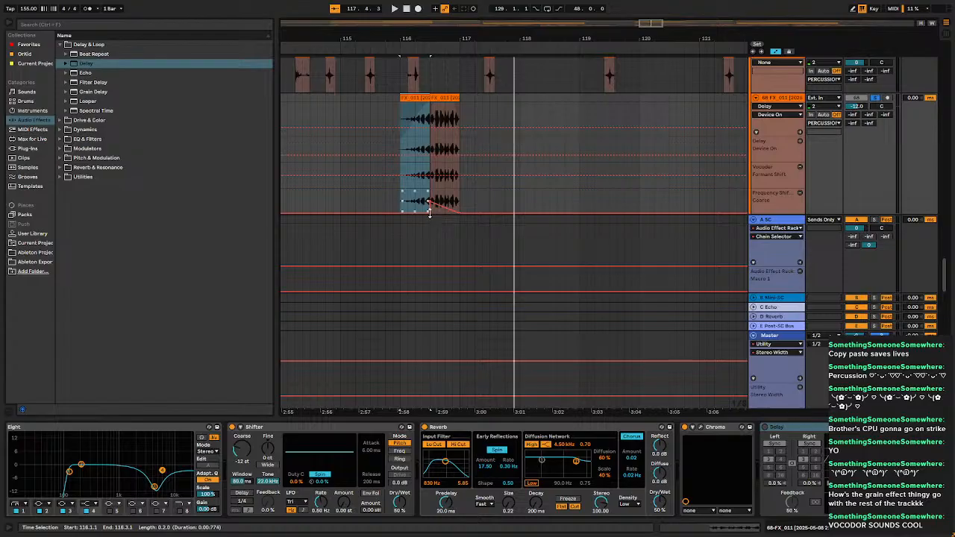
key("space")
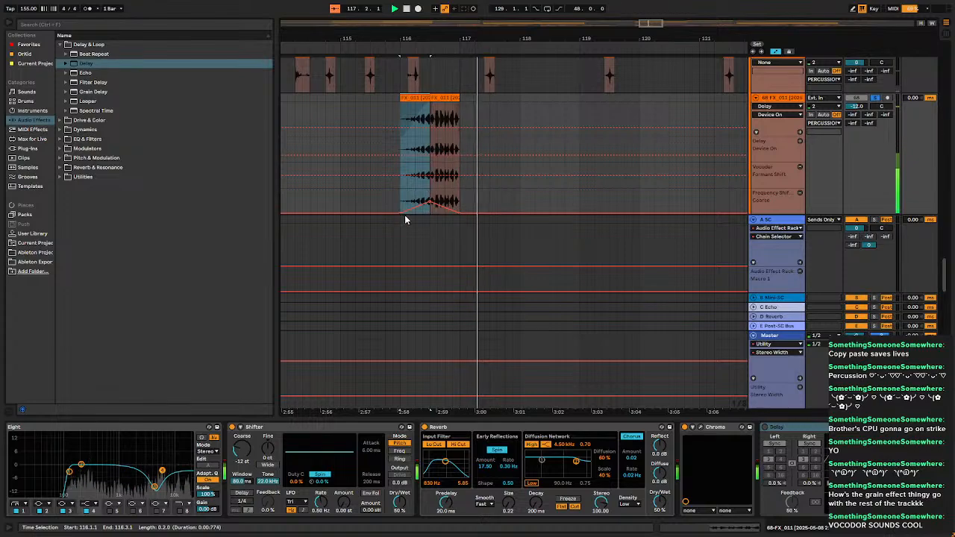
key("space")
key("space")
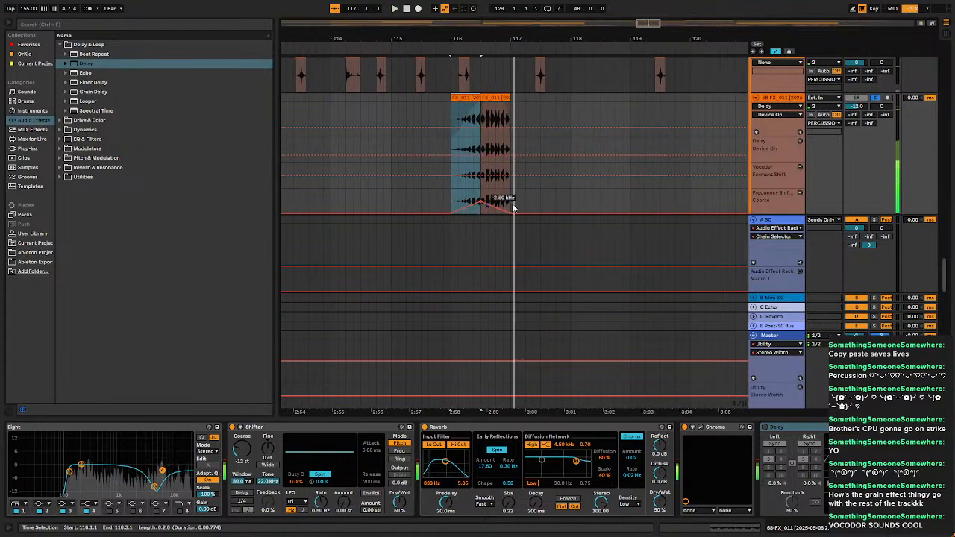
key("space")
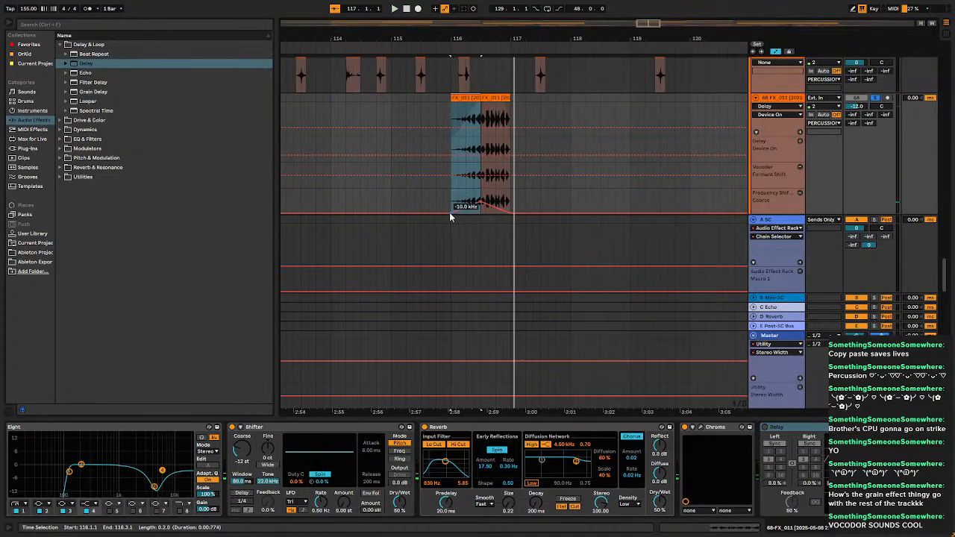
Set the Coarse automation's starting point at bar 116 to 5000 Hz and play the section.
right_click(449, 212)
left_click(478, 223)
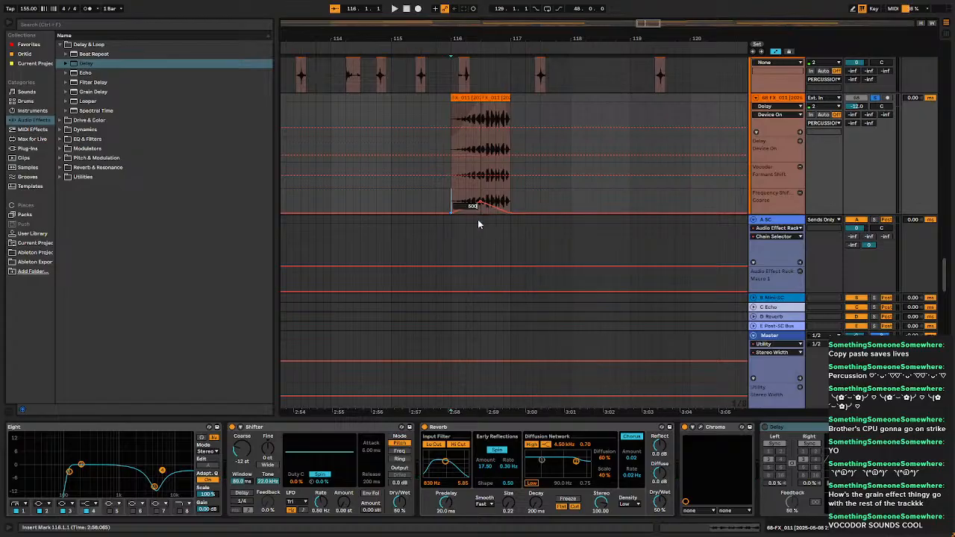
type("5000")
key("Return")
key("space")
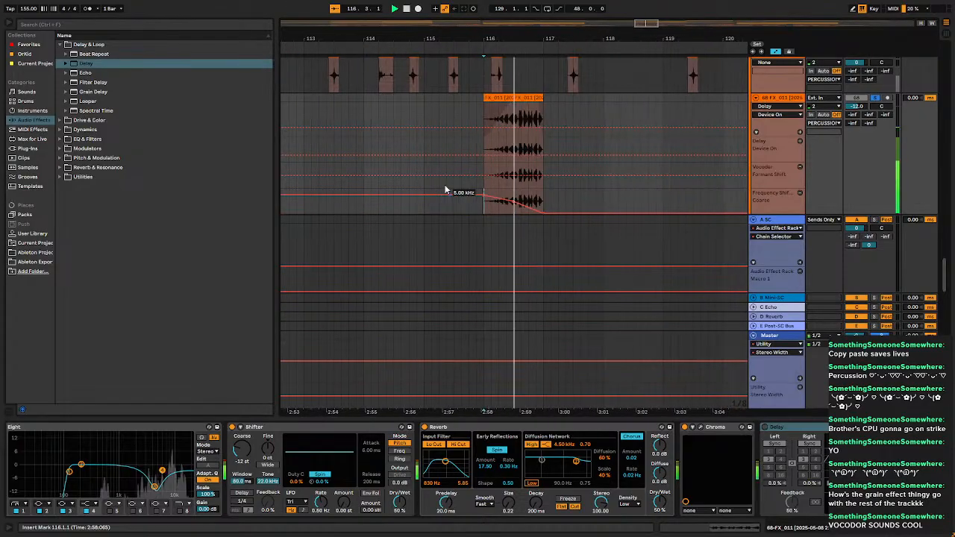
key("space")
Set the Coarse automation's starting point at bar 116 to -5000 Hz and play the section.
right_click(450, 199)
left_click(450, 207)
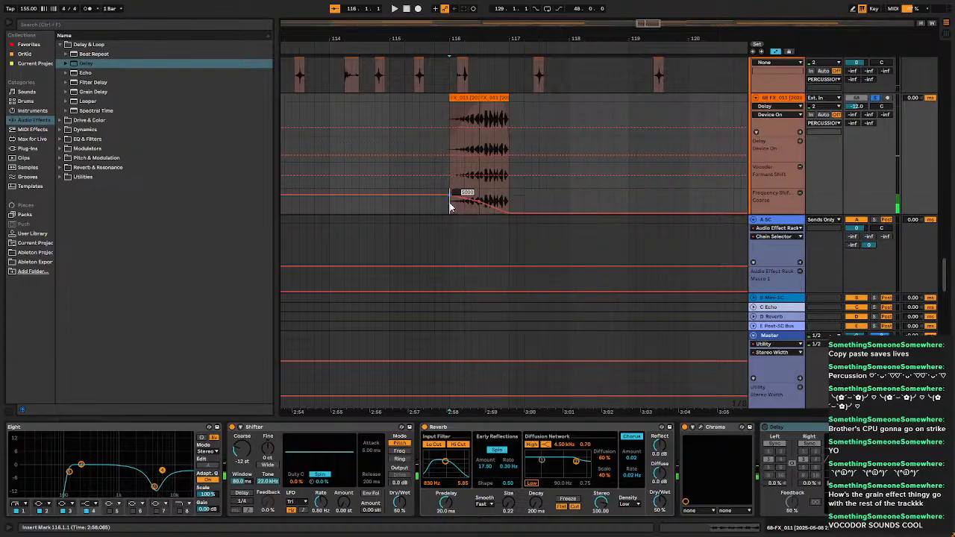
type("-")
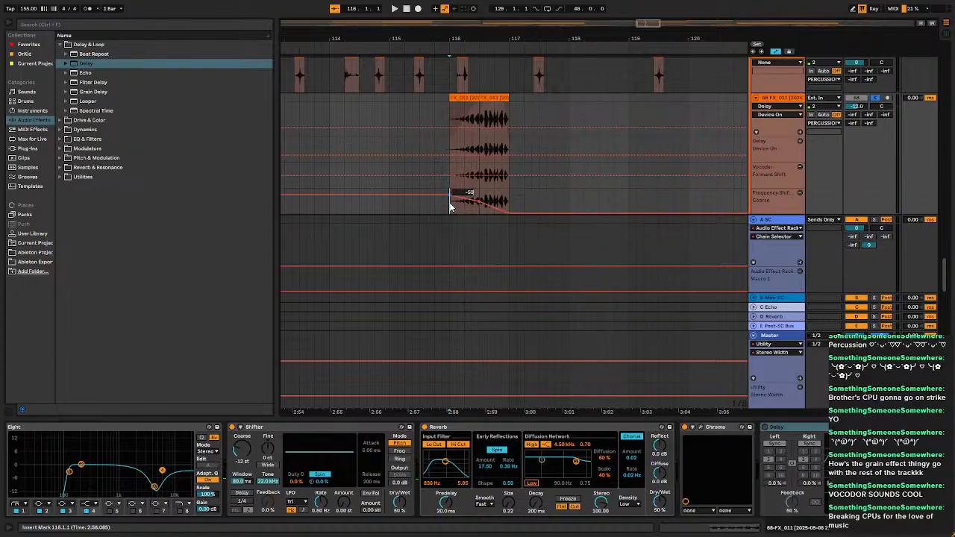
key("Return")
key("space")
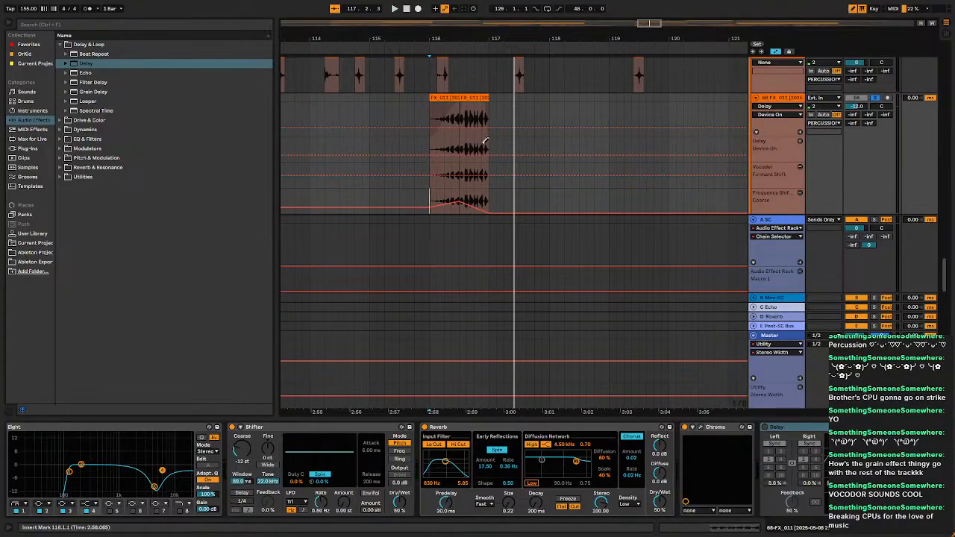
Automate the Delay over the second clip's last part, switching Device On and ramping Dry/Wet from 0 to 100% by bar 117.
scroll(486, 141, "up", 3, "ctrl")
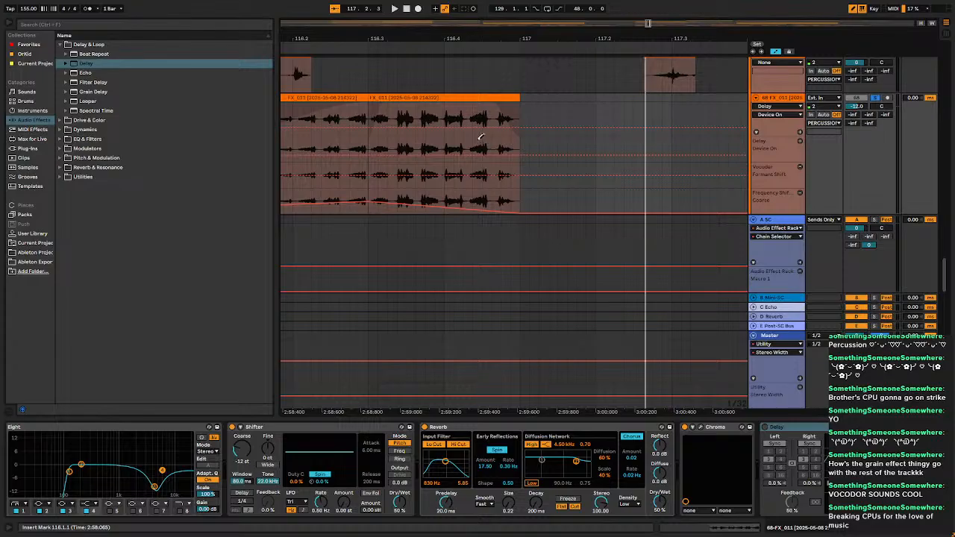
left_click_drag(478, 136, 528, 142)
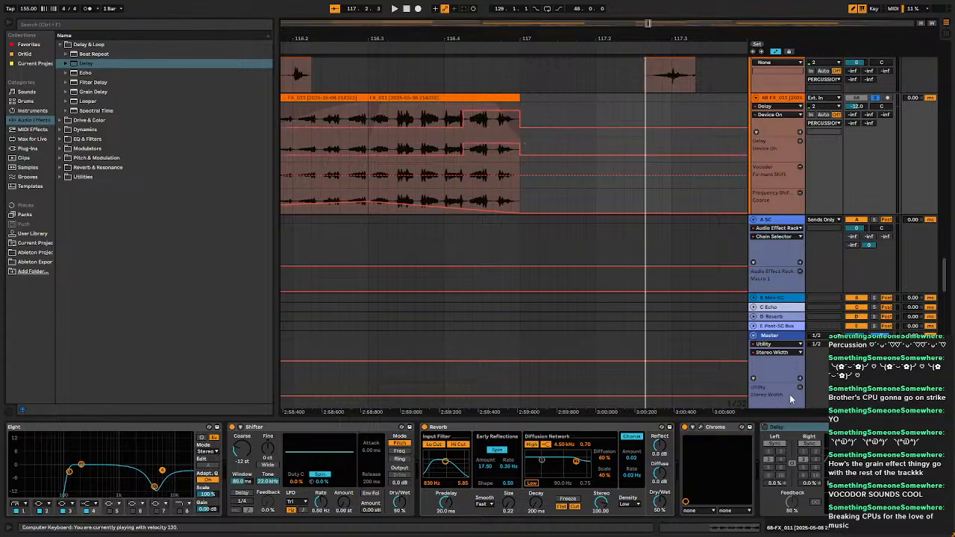
left_click(907, 502)
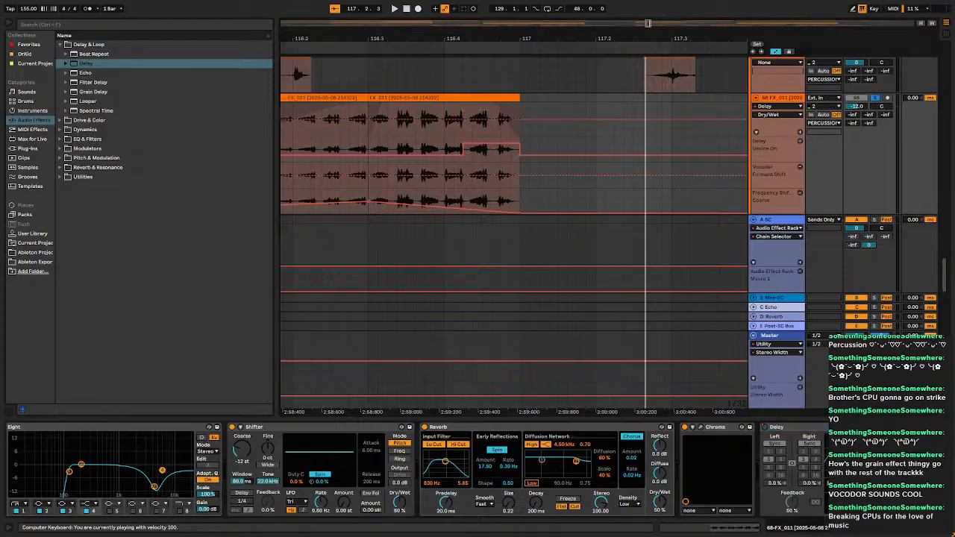
left_click(800, 132)
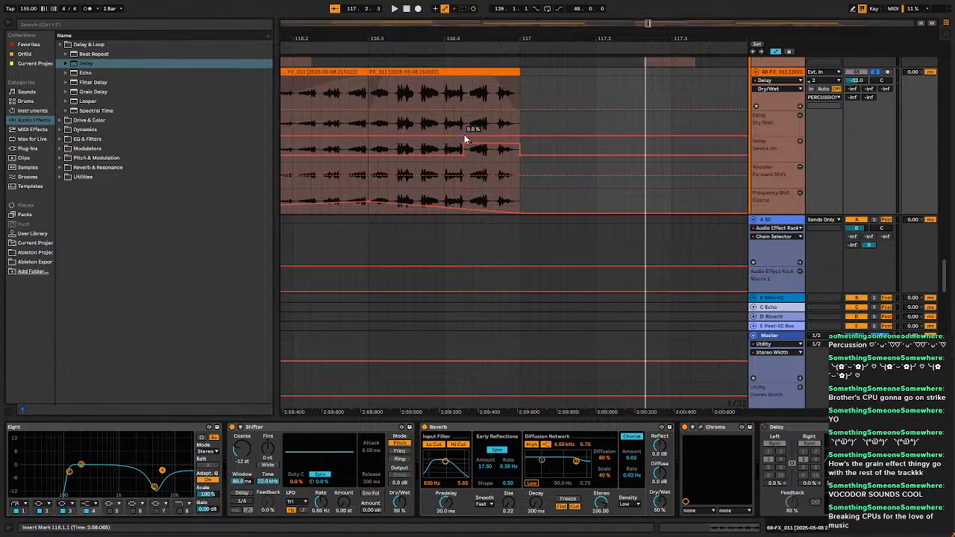
left_click_drag(521, 135, 521, 112)
Set the Delay's feedback to 80% and keep its Device On automation switched on past the clip's end.
left_click(796, 508)
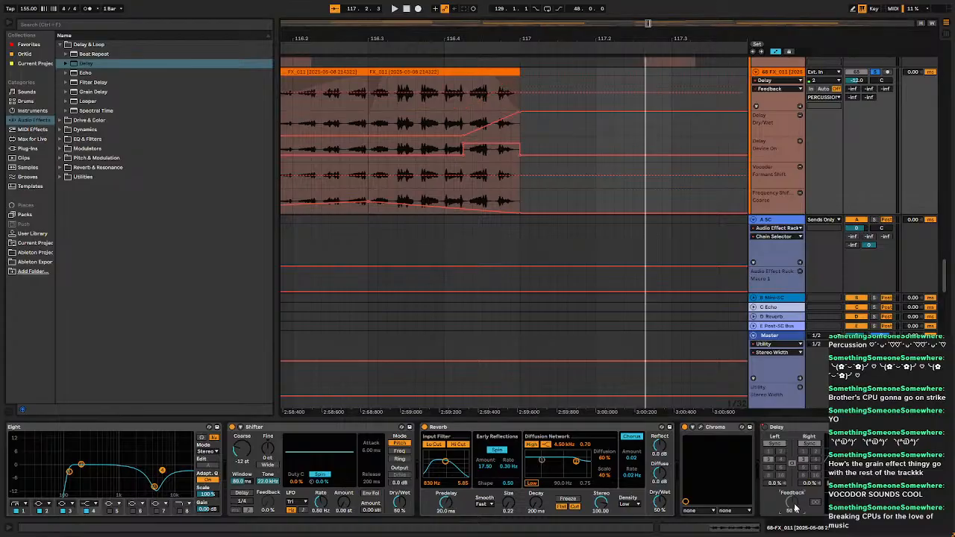
key("space")
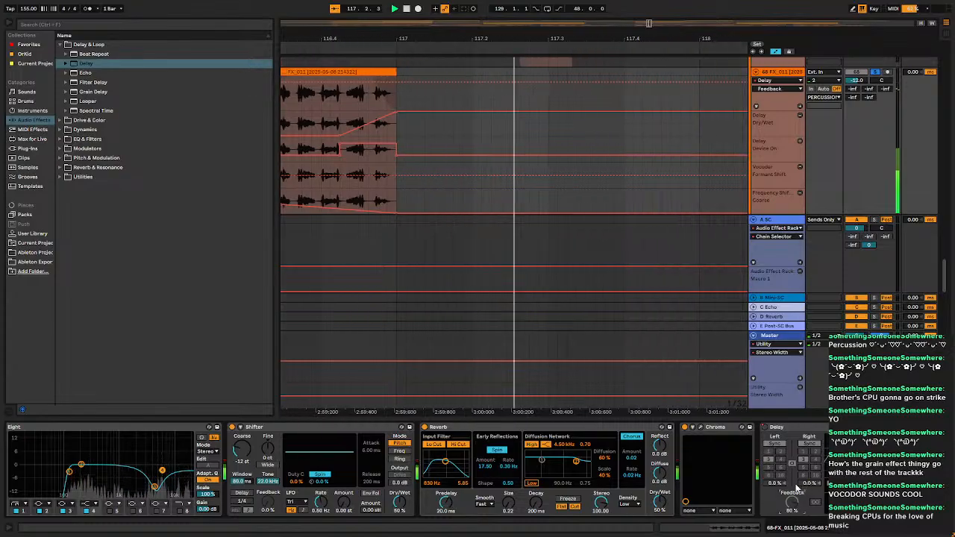
left_click(338, 154)
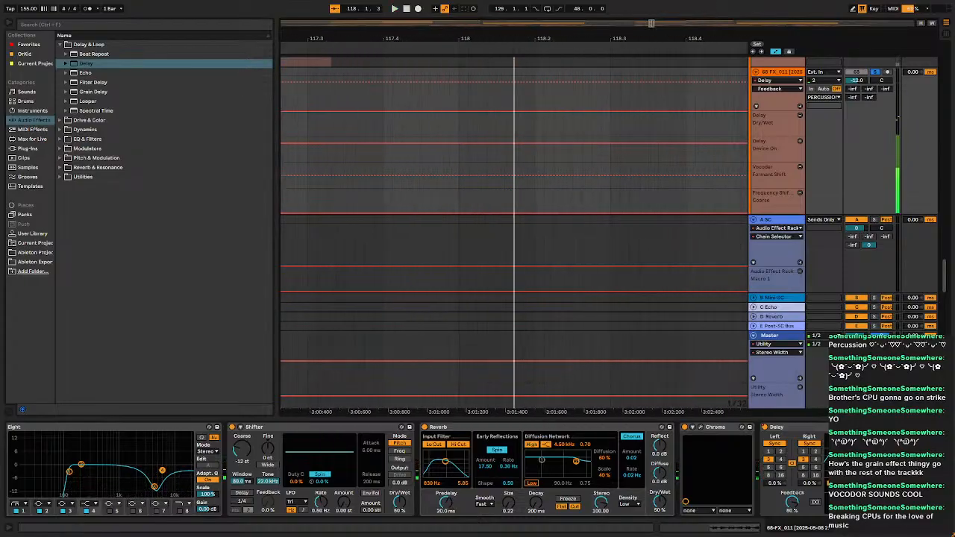
left_click_drag(372, 242, 802, 250)
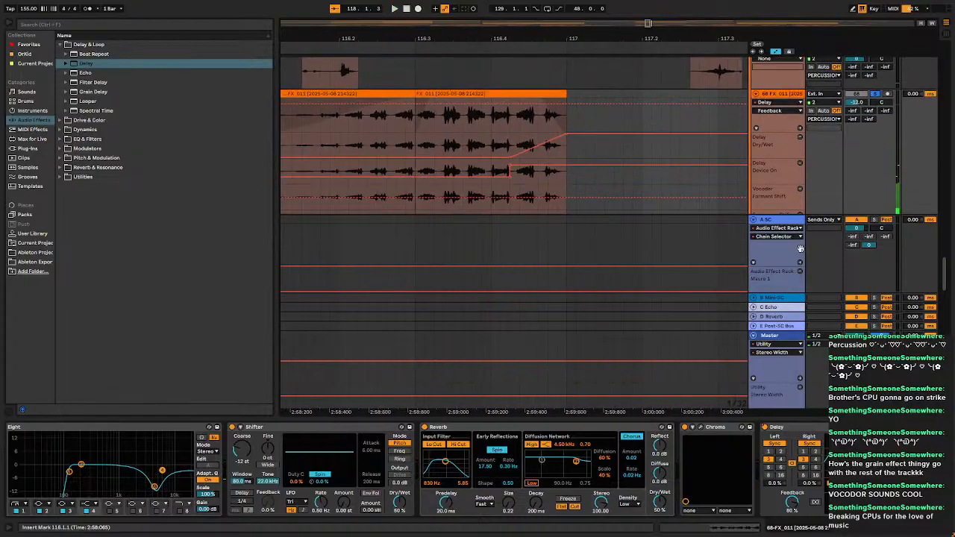
Lower the Delay's Dry/Wet automation end point at bar 117 to about halfway and play the result.
right_click(567, 139)
left_click(601, 145)
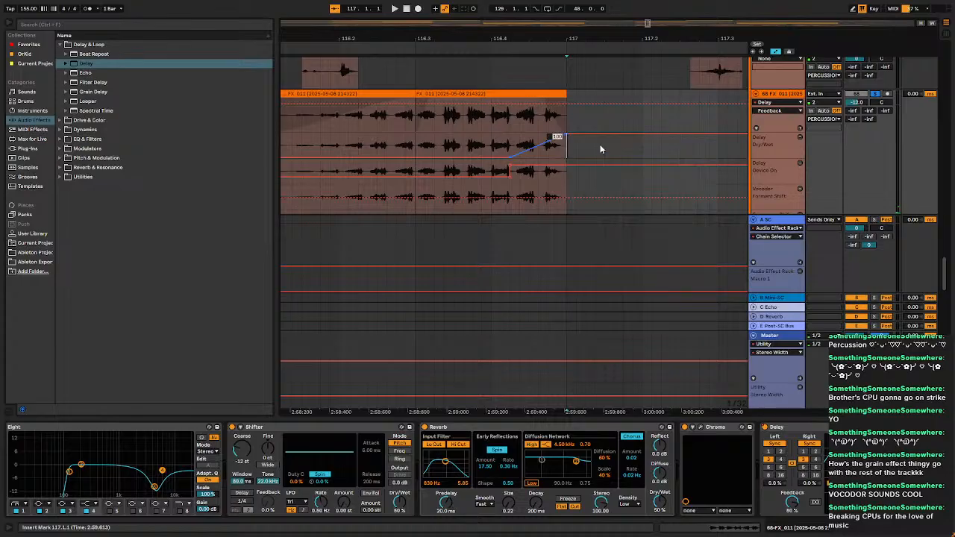
type("33")
key("Return")
key("space")
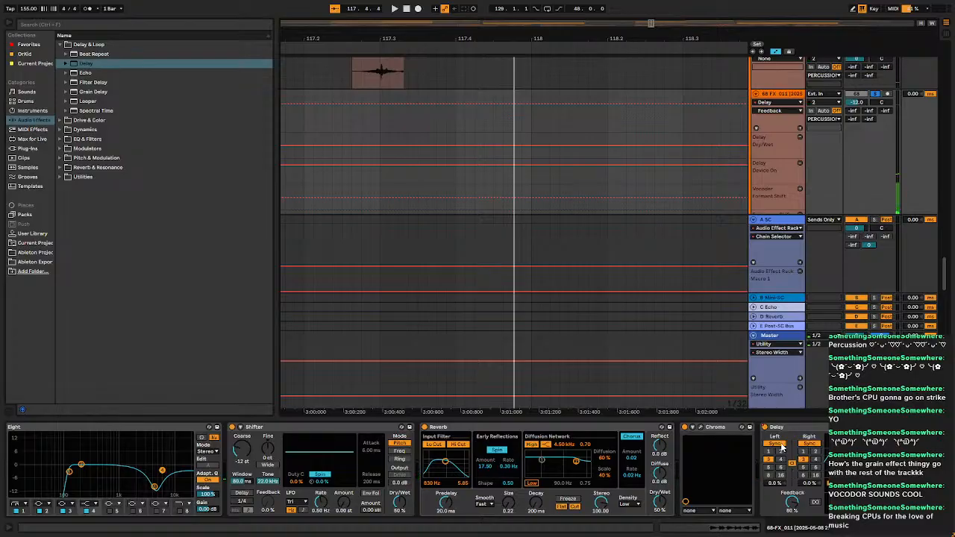
Set the Delay's synced time to 4 sixteenths on both channels and play the result.
left_click(781, 446)
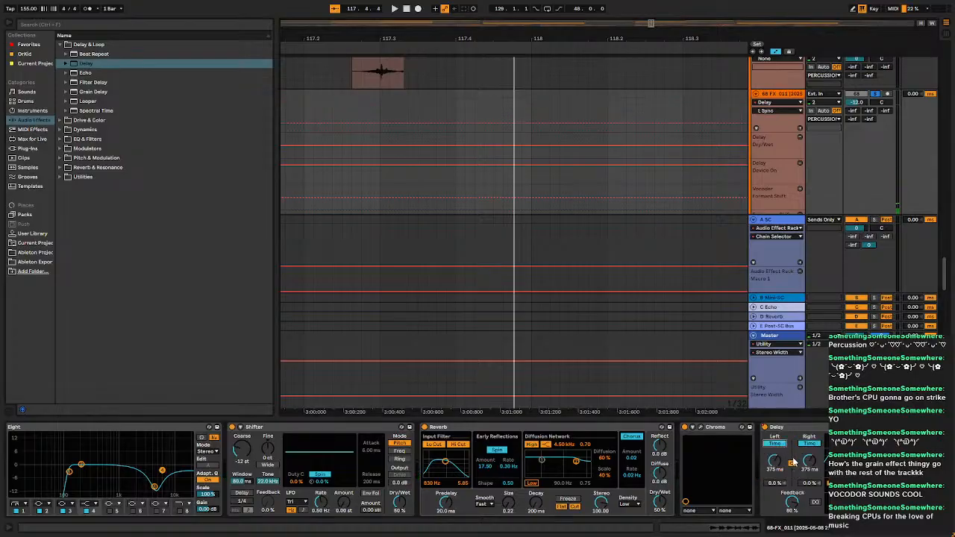
left_click(781, 446)
left_click(785, 453)
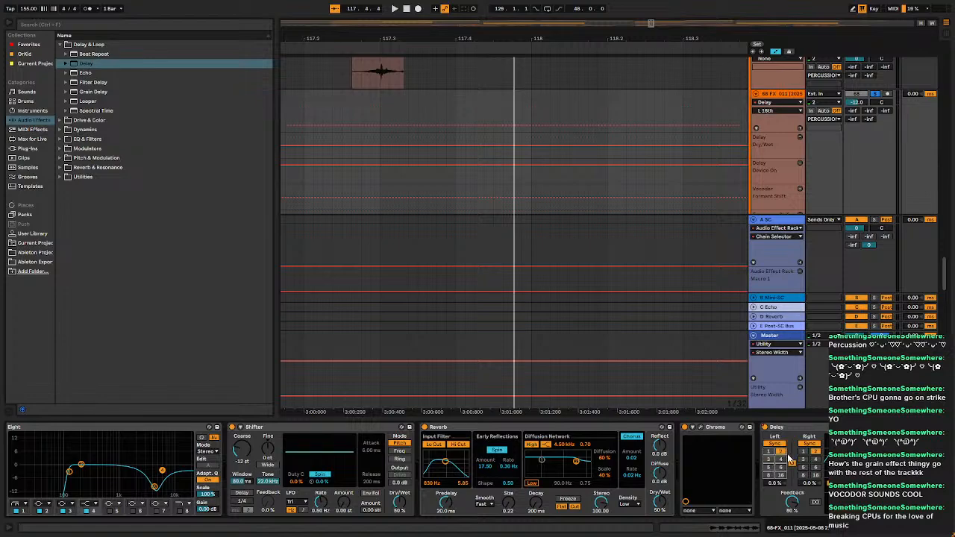
left_click(783, 461)
key("space")
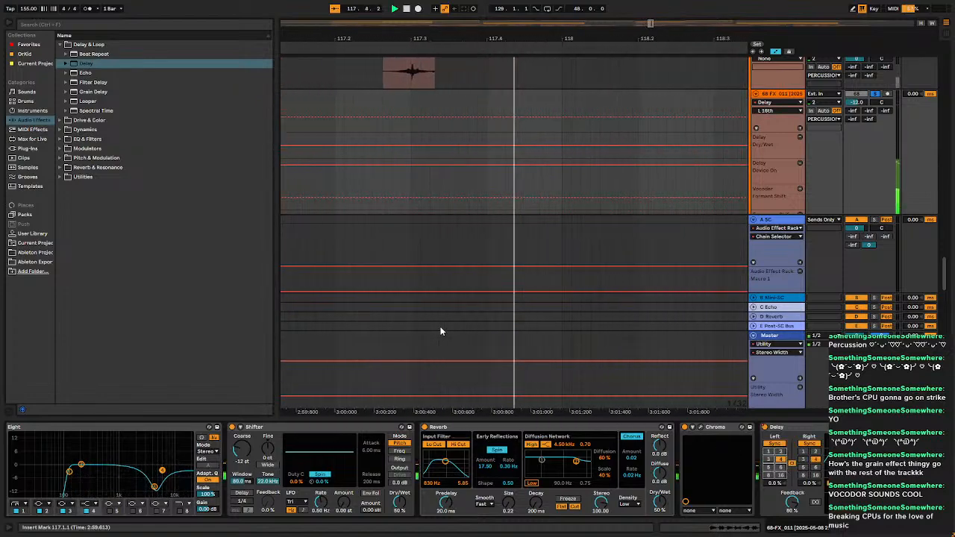
key("space")
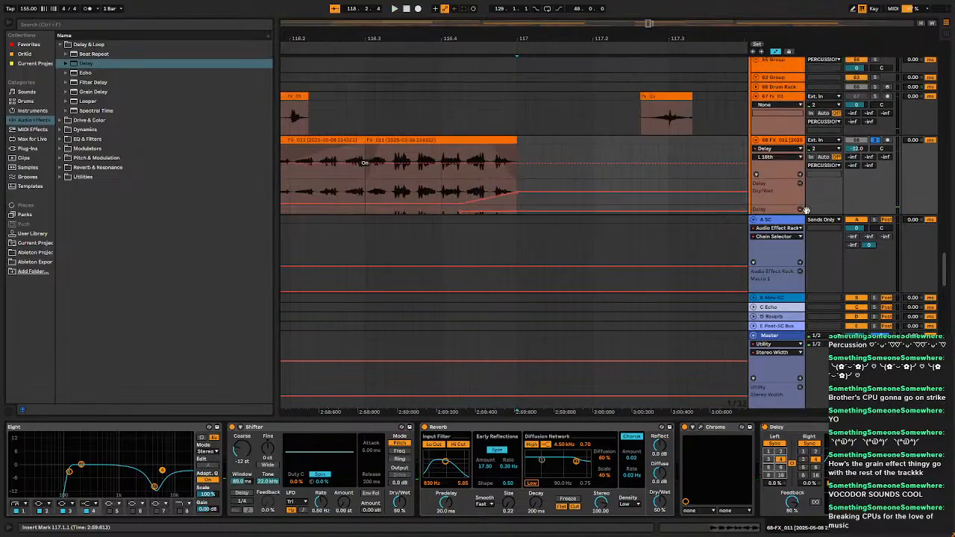
Narrow the Delay's filter width and play the effect with its delay tail.
left_click(855, 464)
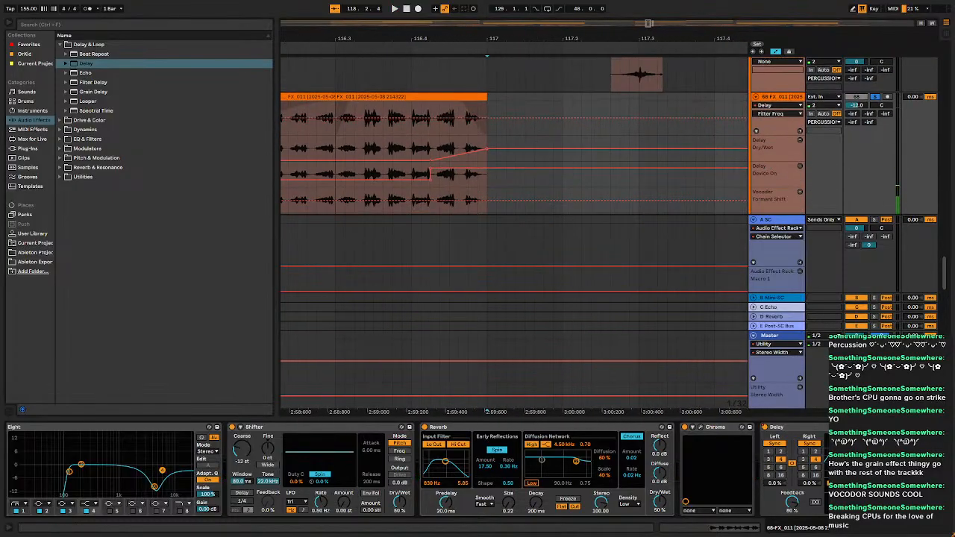
left_click(872, 484)
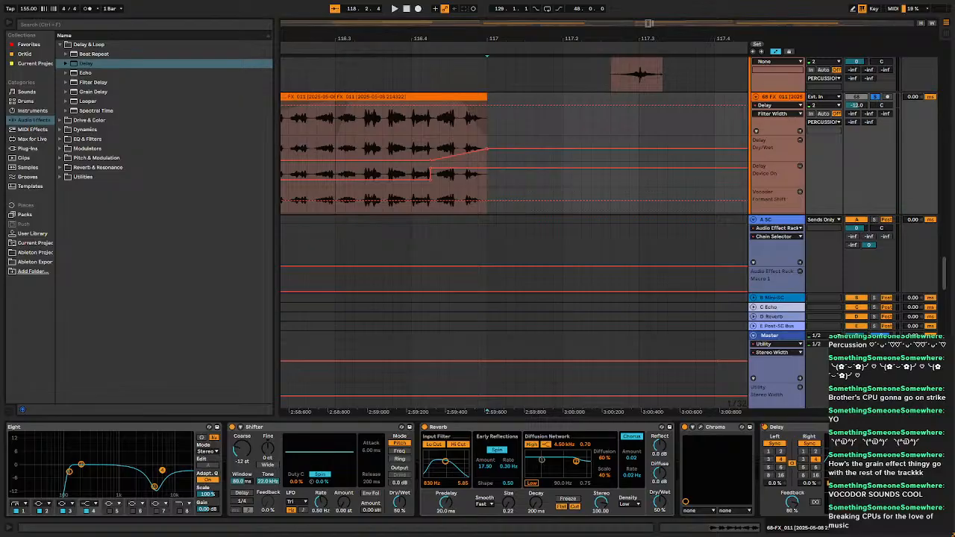
left_click_drag(872, 484, 872, 515)
key("space")
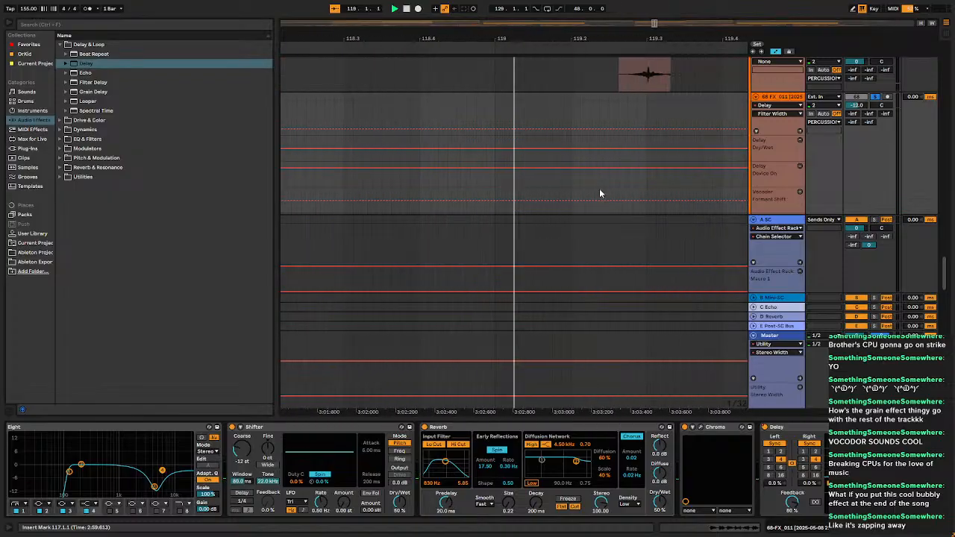
Hide the automation lanes, unsolo the FX_011 track and play the full mix from bar 115.
scroll(613, 193, "down", 10)
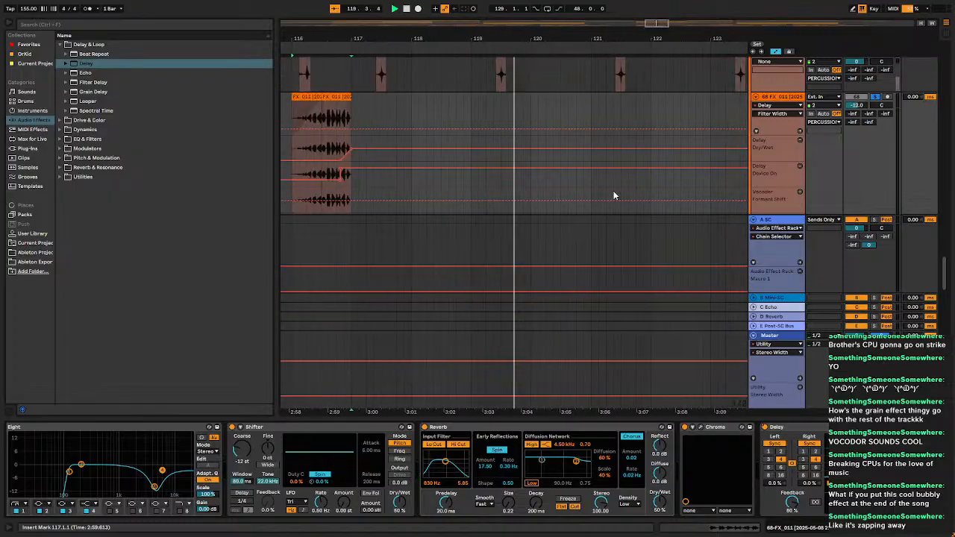
left_click(776, 52)
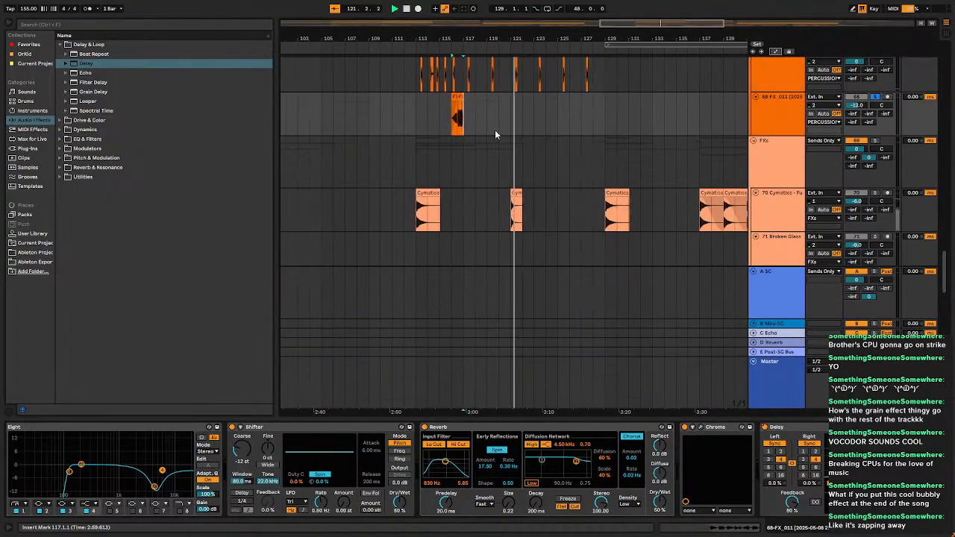
left_click(448, 119)
scroll(564, 193, "up", 2)
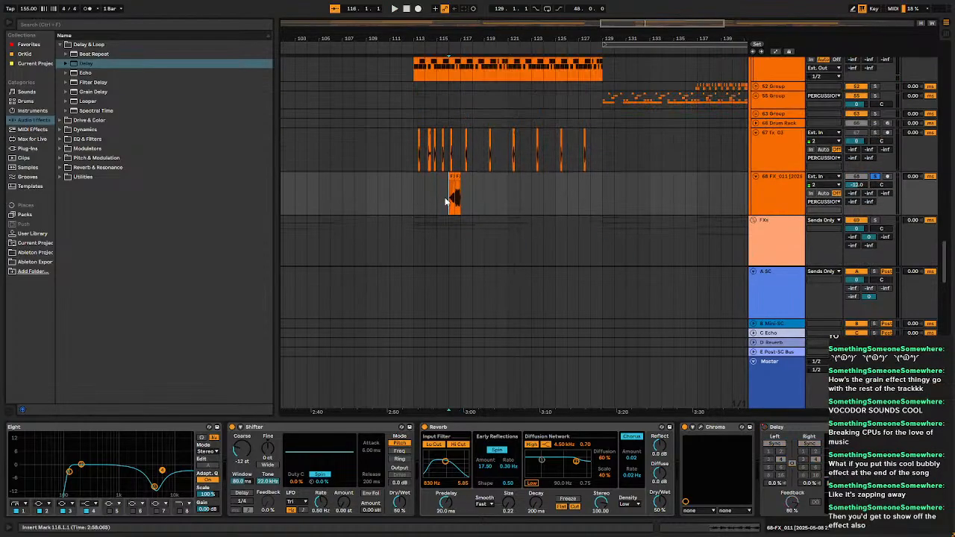
scroll(448, 202, "left", 3)
left_click(513, 196)
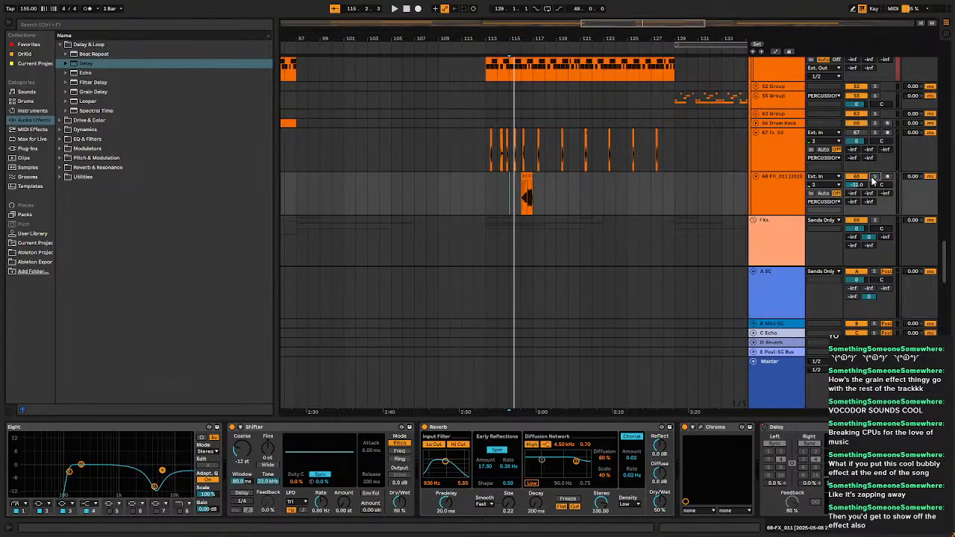
key("space")
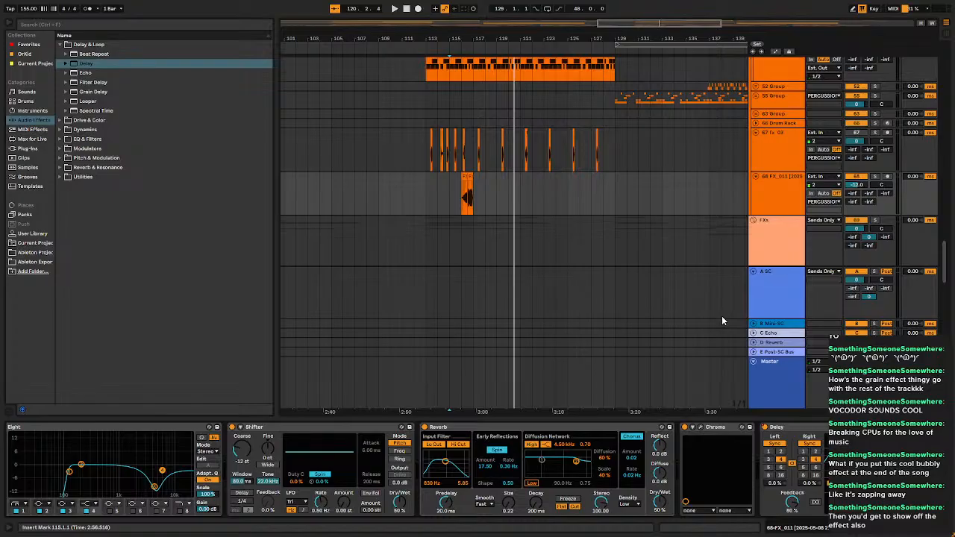
scroll(467, 224, "up", 5)
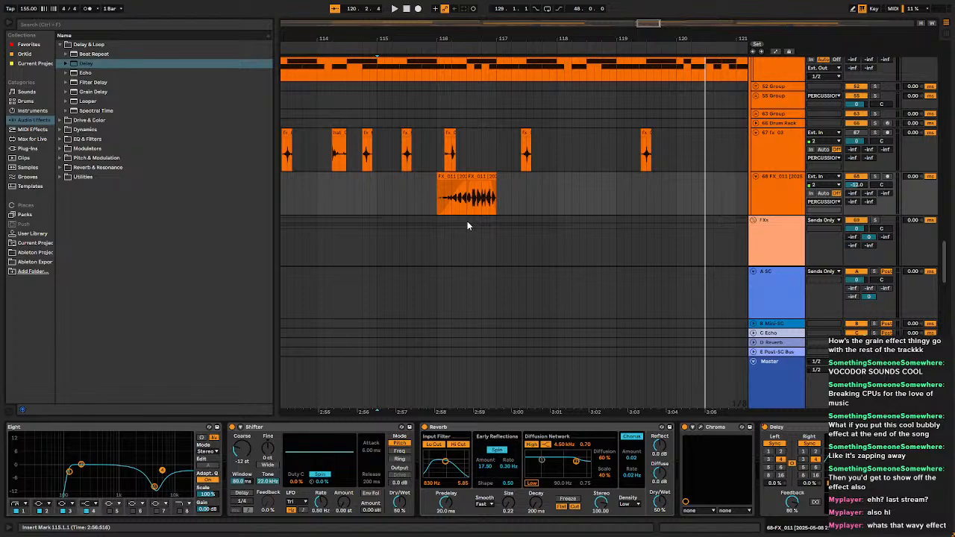
Solo the FX_011 track, play its effect from bar 116, and unsolo it.
left_click_drag(456, 205, 557, 208)
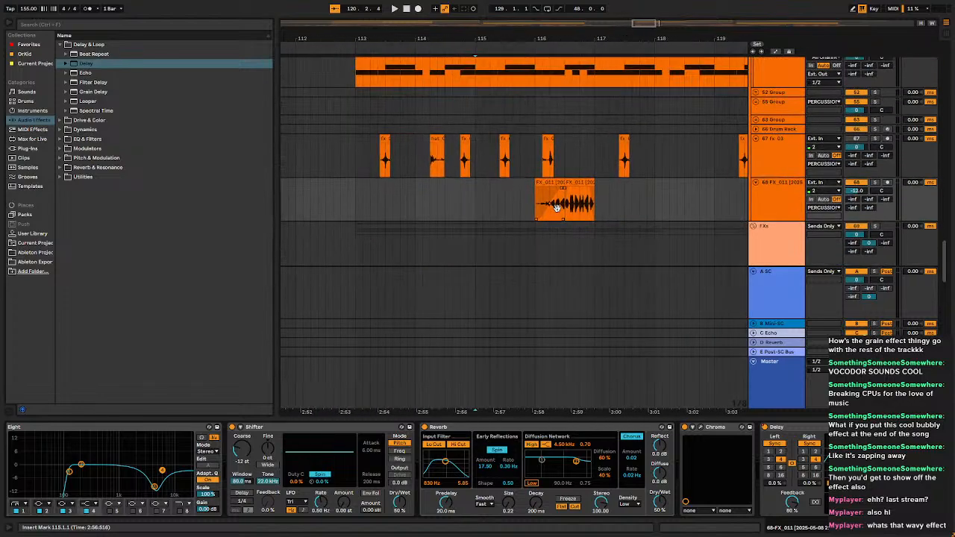
left_click(541, 197)
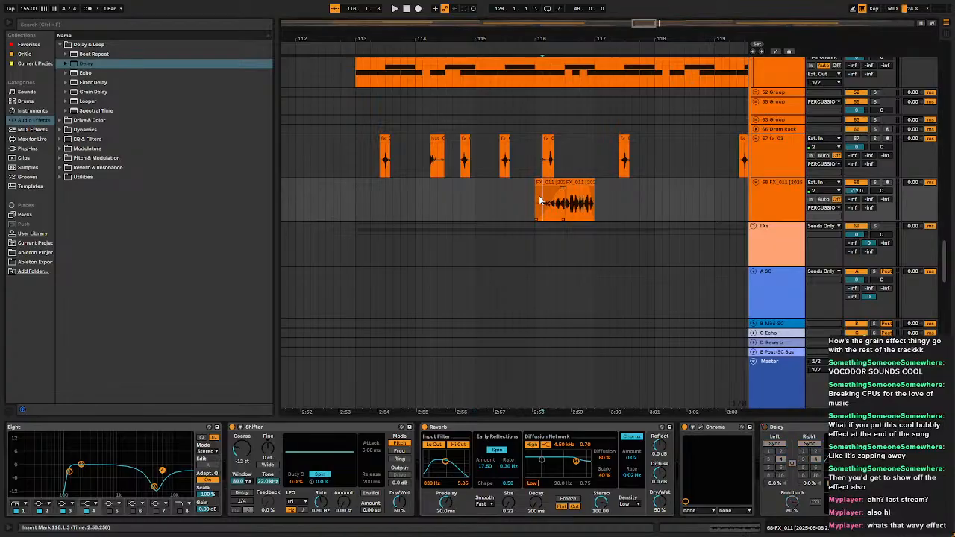
left_click(874, 183)
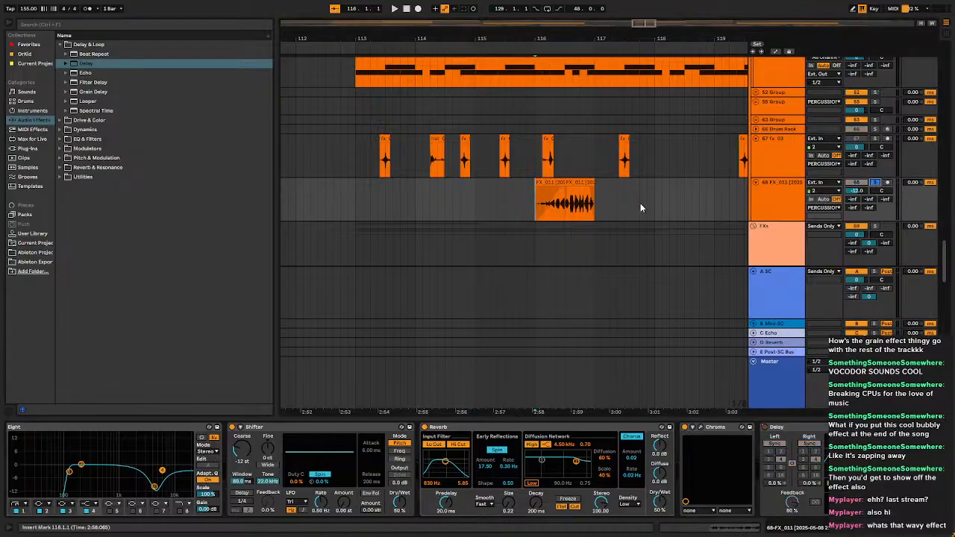
key("space")
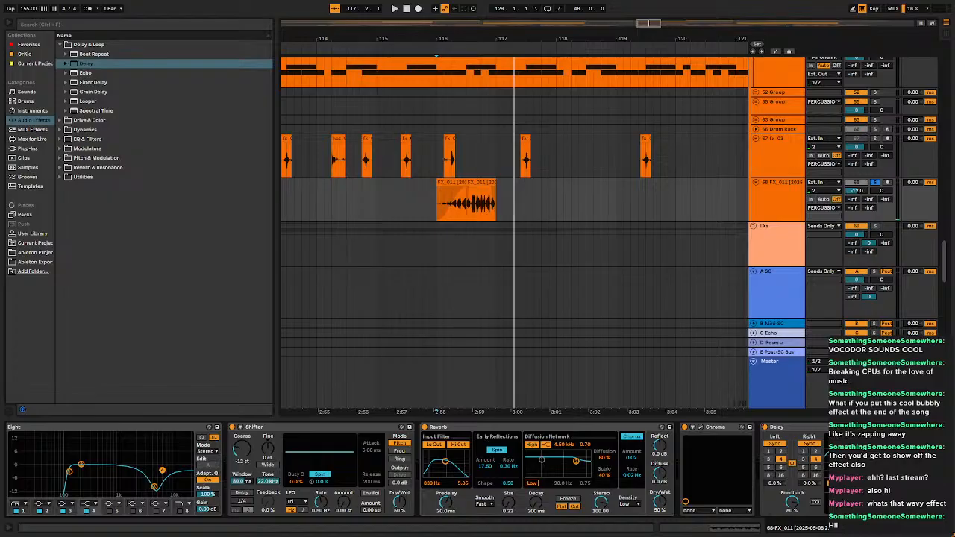
key("space")
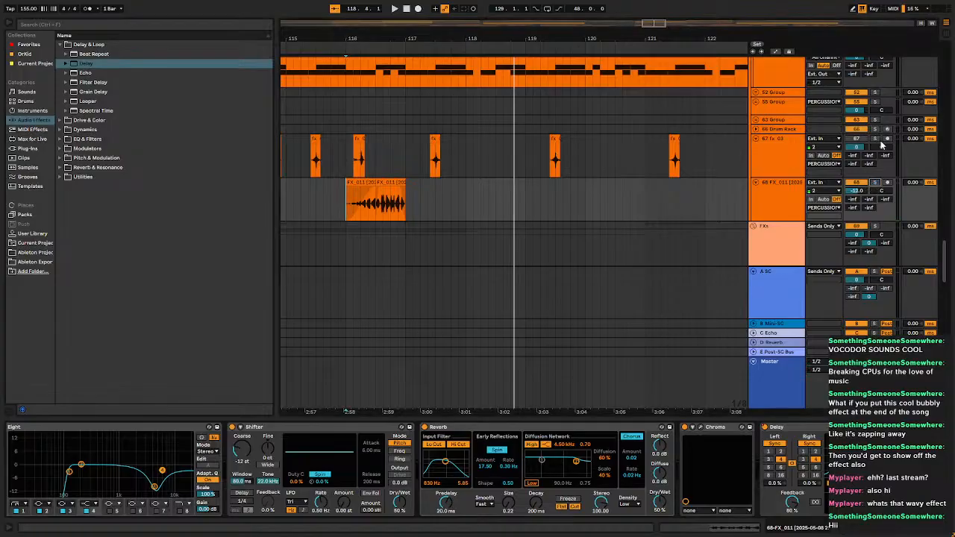
Set the fx_03 track's volume to -3 dB and play the full mix from bar 113.
left_click_drag(852, 149, 852, 157)
left_click(863, 140)
scroll(612, 187, "down", 5)
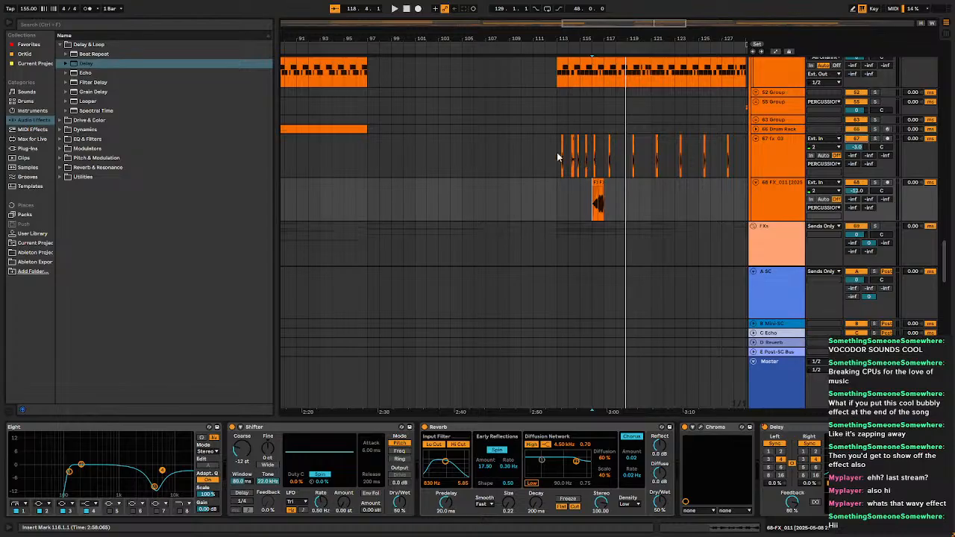
left_click(557, 157)
key("space")
scroll(517, 139, "up", 5)
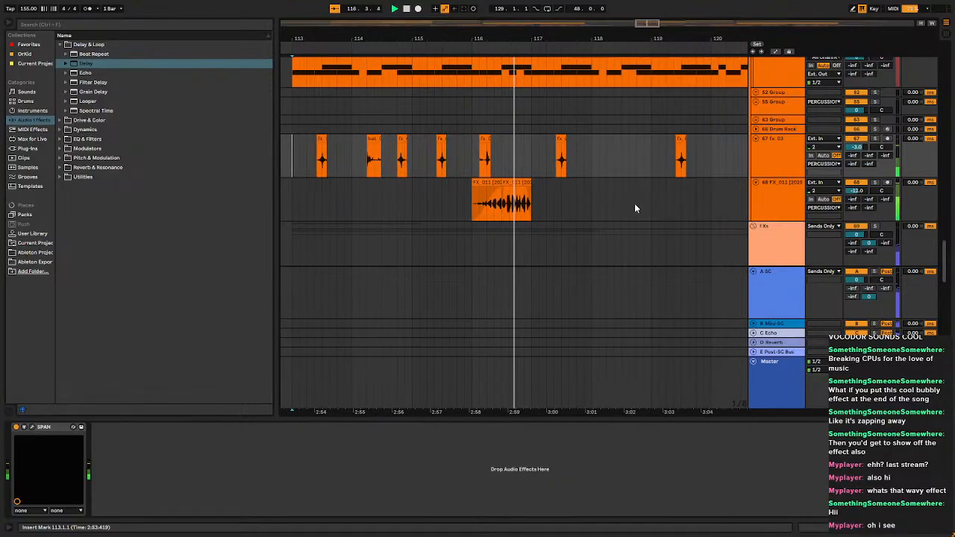
scroll(593, 202, "down", 5)
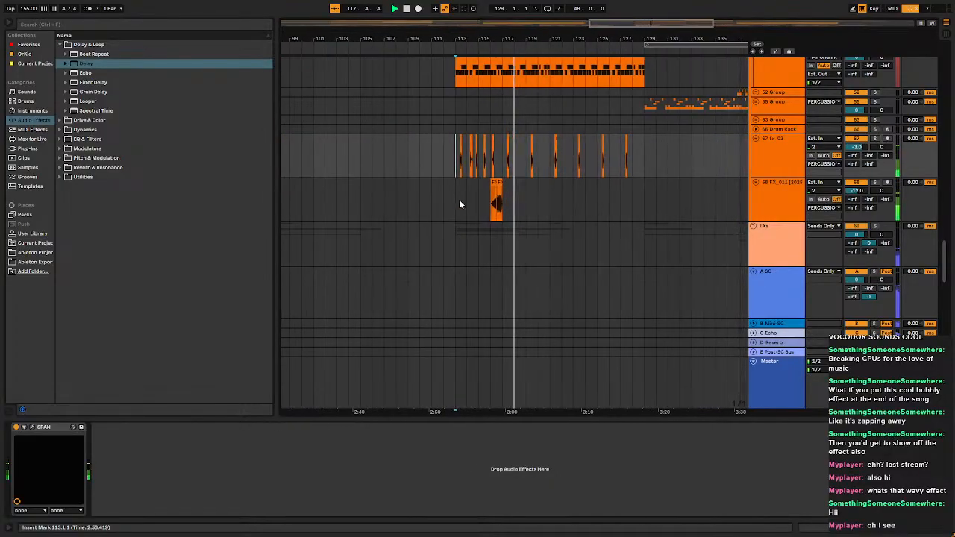
left_click_drag(460, 200, 542, 194)
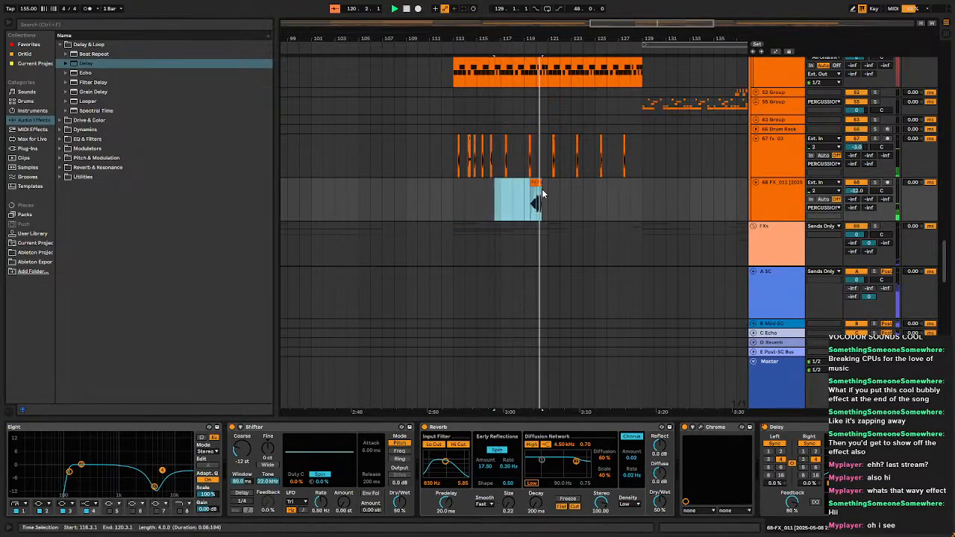
key("ctrl+z")
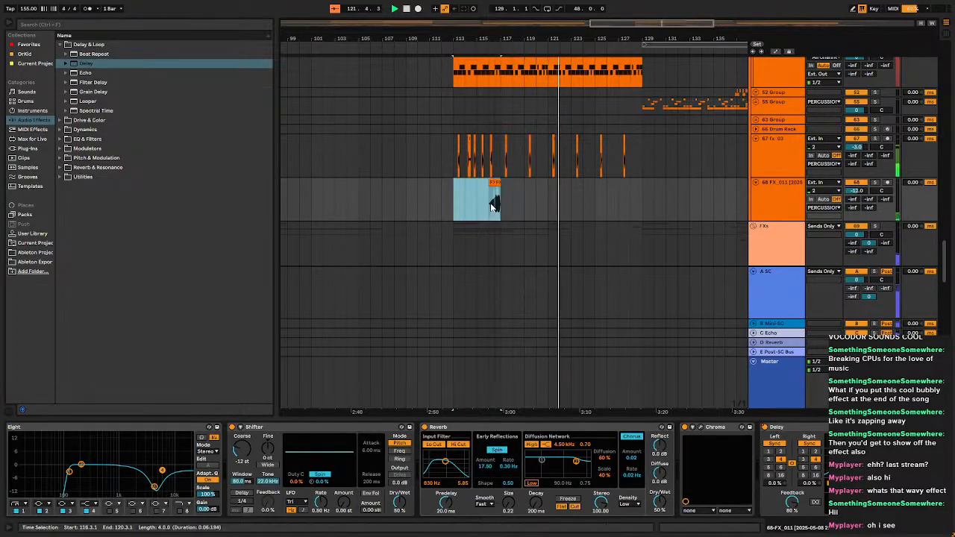
key("ctrl+i")
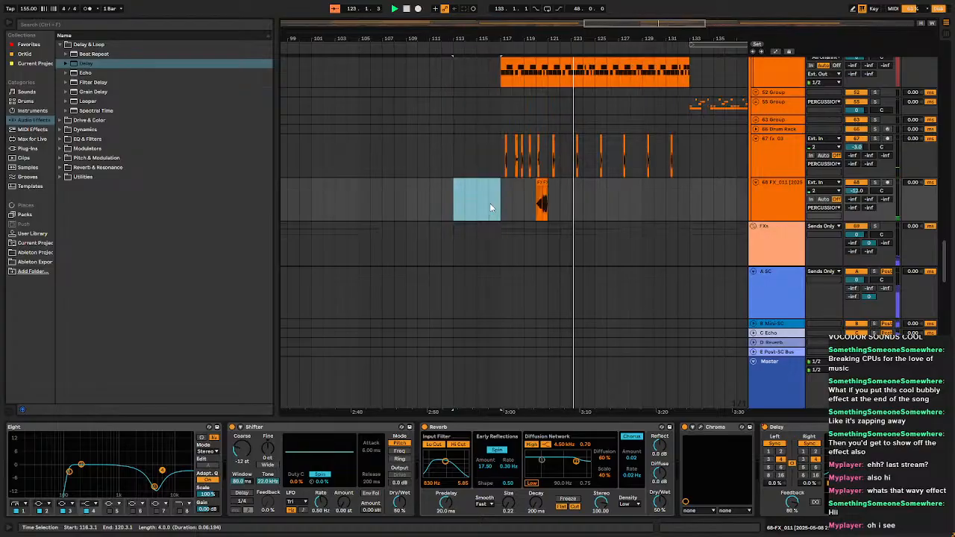
key("ctrl+z")
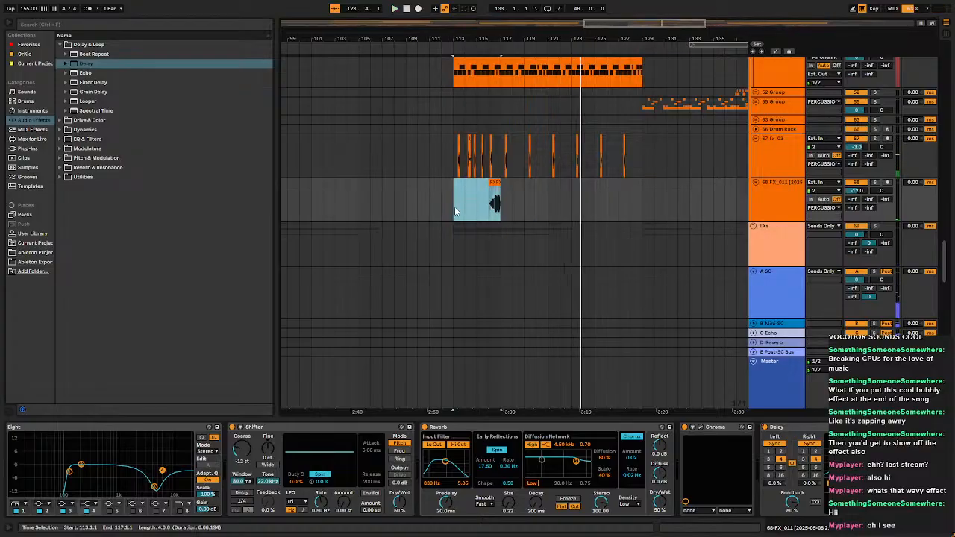
Cut the FX_011 section spanning bars 113 to 117, paste it at bar 117 and play from bar 113.
key("space")
key("Delete")
left_click(500, 206)
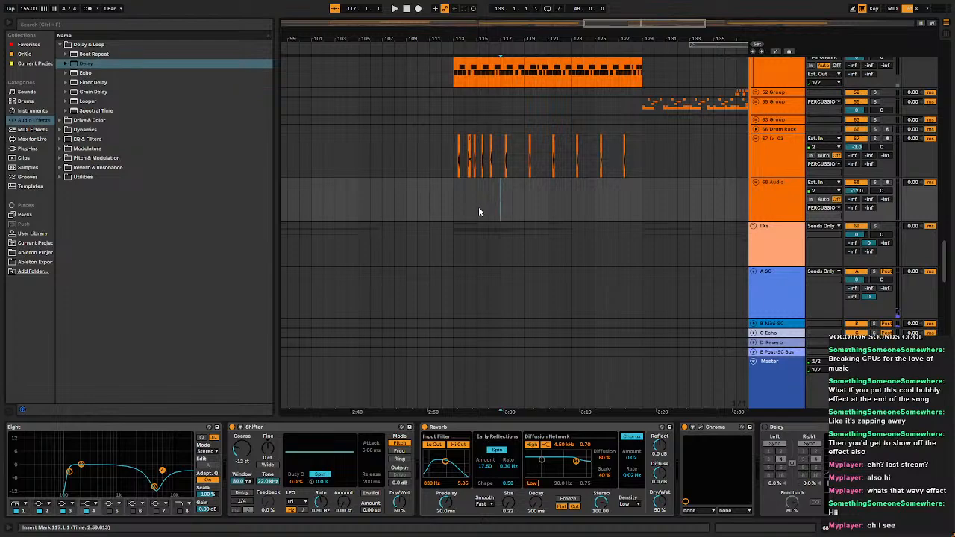
key("ctrl+v")
left_click(451, 201)
key("space")
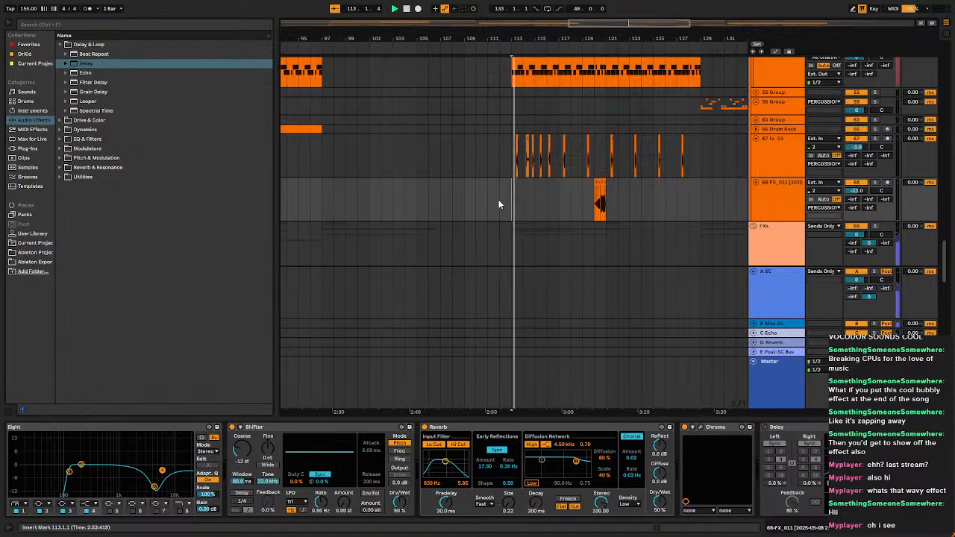
scroll(558, 205, "up", 5)
key("space")
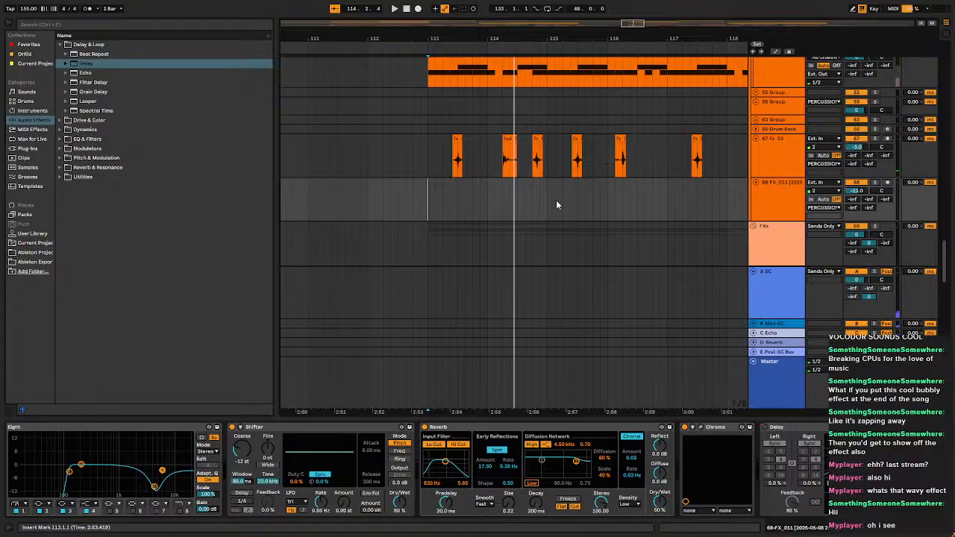
Duplicate the four-bar fx_03 pattern at bar 113 three times so that it fills the section up to bar 129.
scroll(563, 206, "down", 3)
scroll(575, 212, "up", 5)
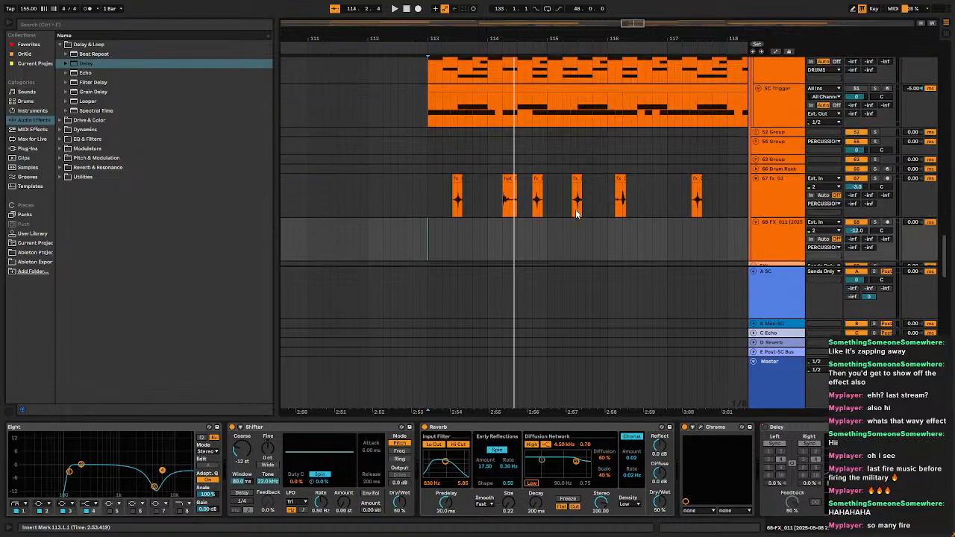
scroll(576, 211, "down", 2)
scroll(588, 205, "right", 6)
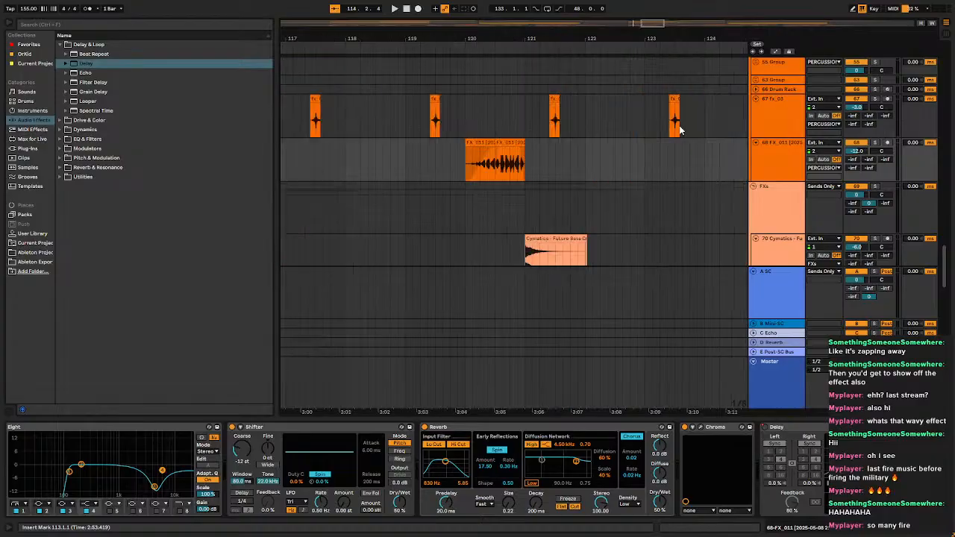
scroll(506, 120, "down", 5)
left_click_drag(414, 117, 461, 126)
key("ctrl+d")
key("ctrl+d")
key("ctrl+d")
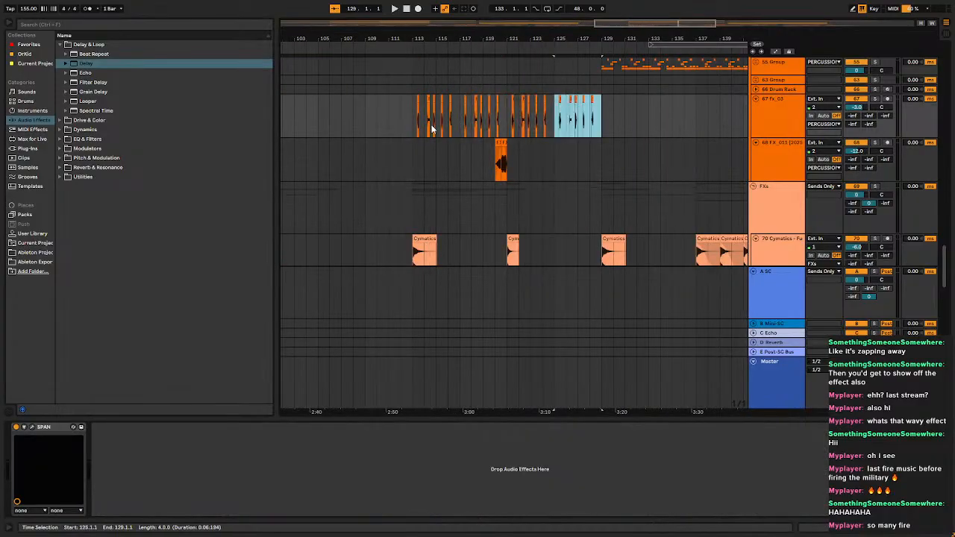
Play the mix from bar 113 with the repeated fx_03 pattern and hide the device view.
left_click(412, 119)
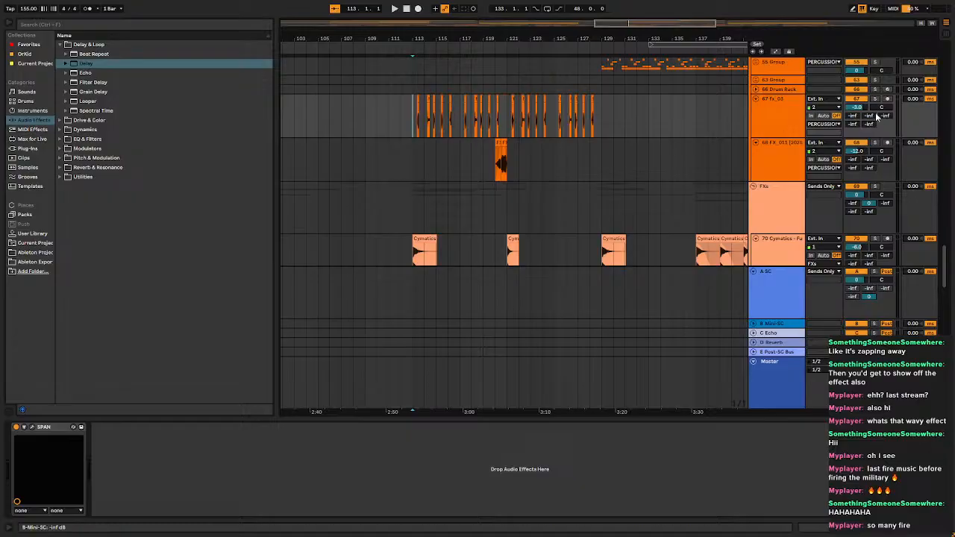
key("space")
left_click_drag(650, 419, 620, 505)
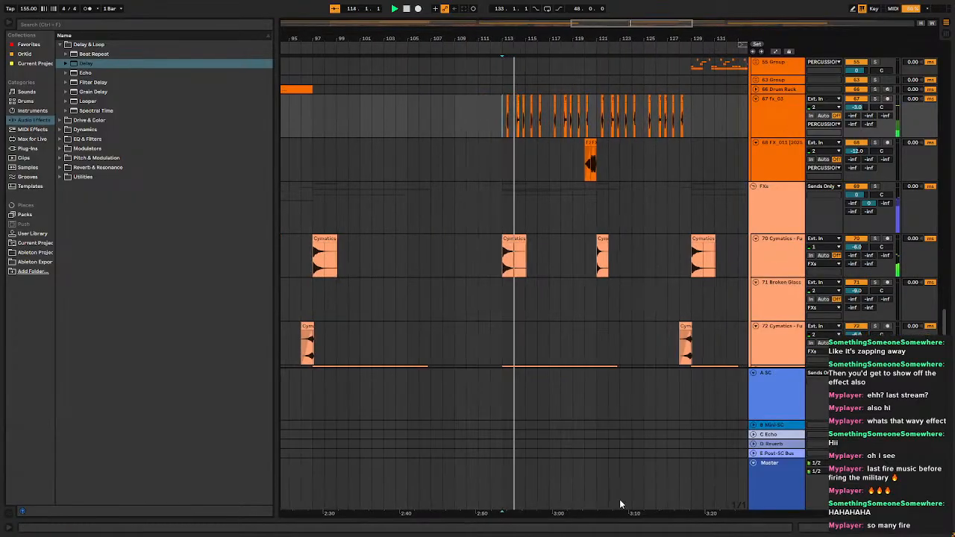
scroll(519, 228, "up", 1)
scroll(518, 225, "up", 2)
scroll(556, 237, "up", 4)
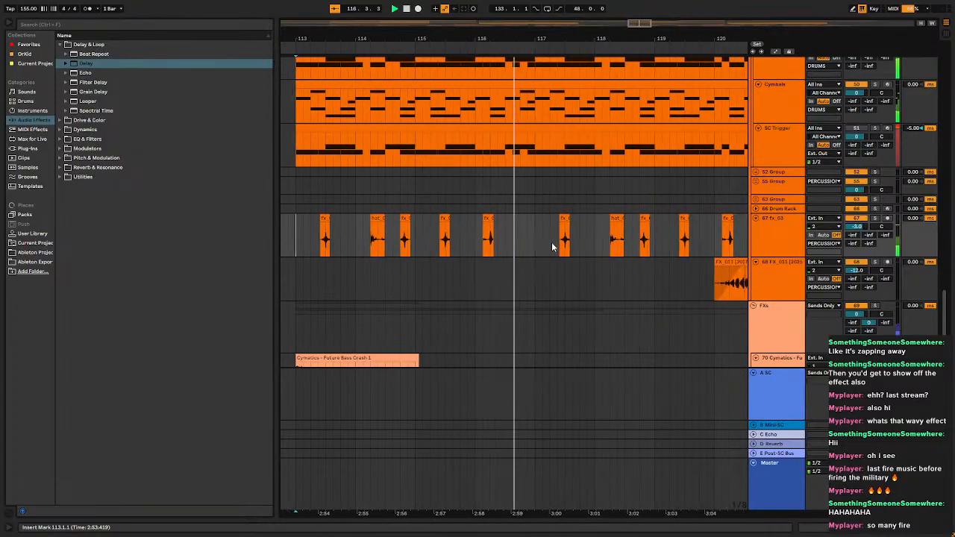
scroll(557, 247, "down", 1)
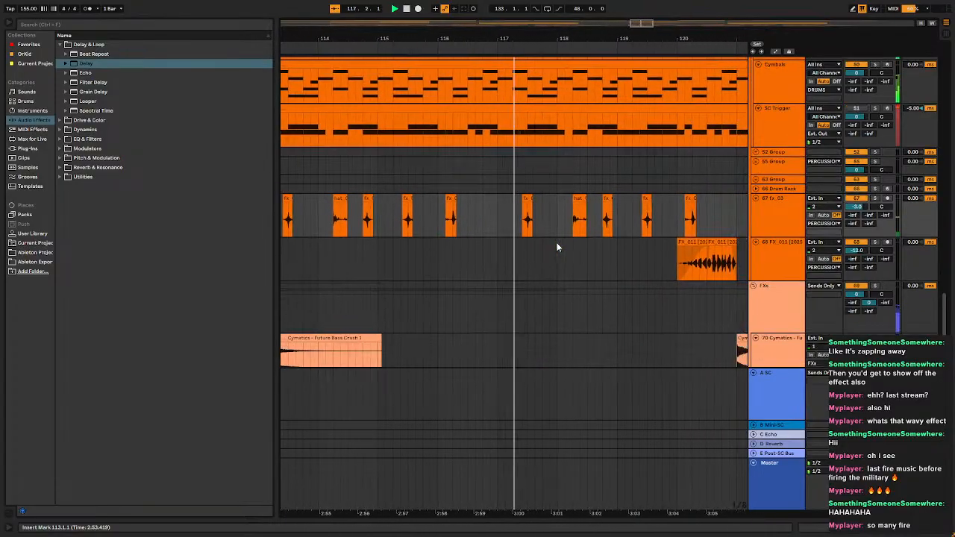
Preview Bomb_004.wav from the SampleScience 8-bit FX folder in the User Library.
left_click(30, 262)
left_click(36, 244)
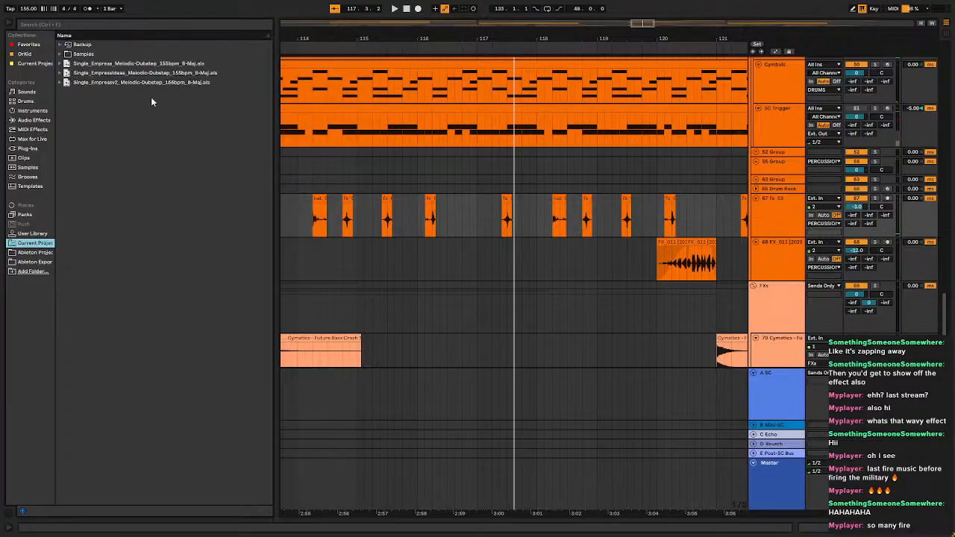
left_click(42, 234)
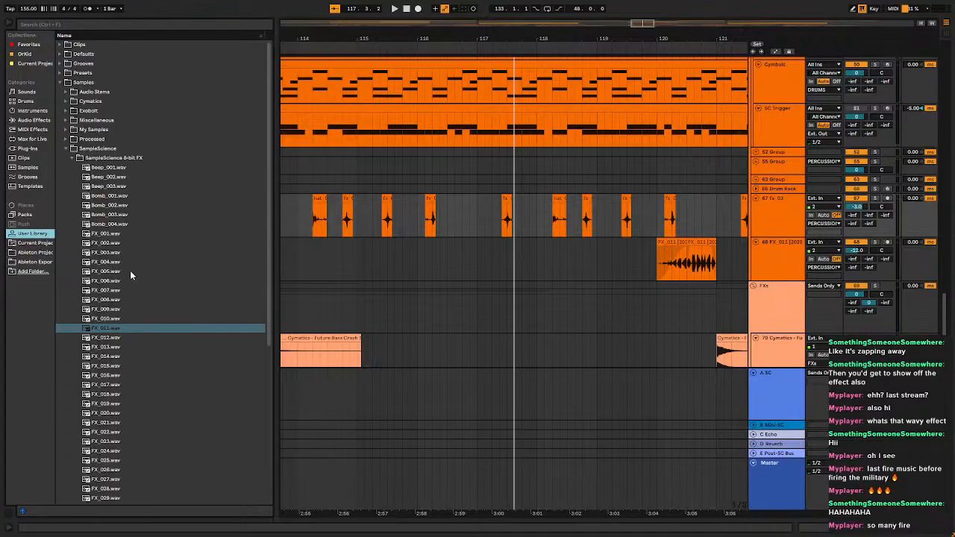
left_click(120, 225)
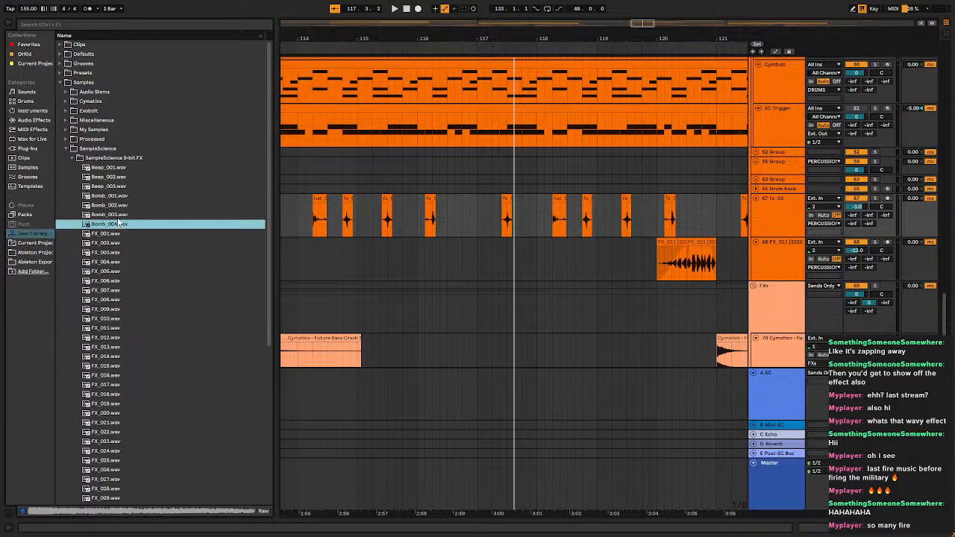
right_click(765, 224)
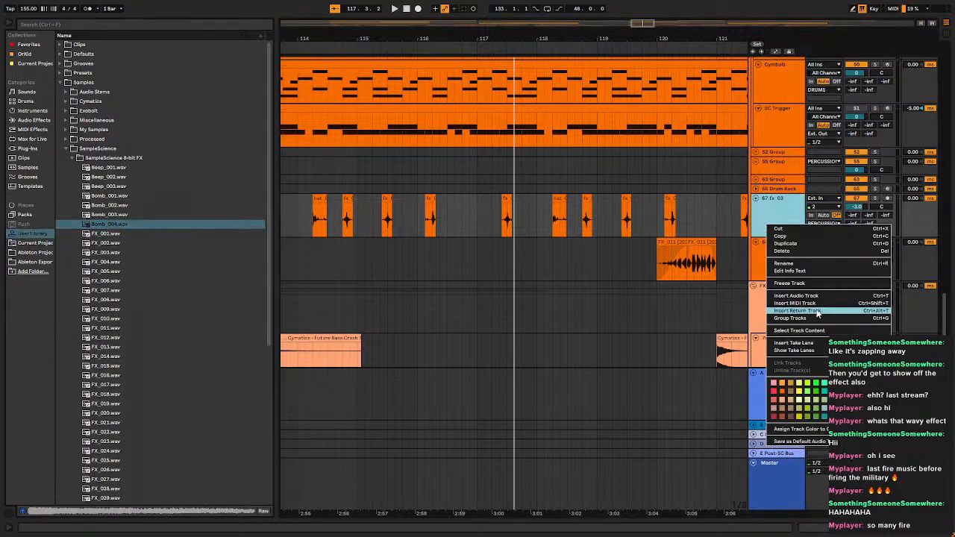
left_click(588, 266)
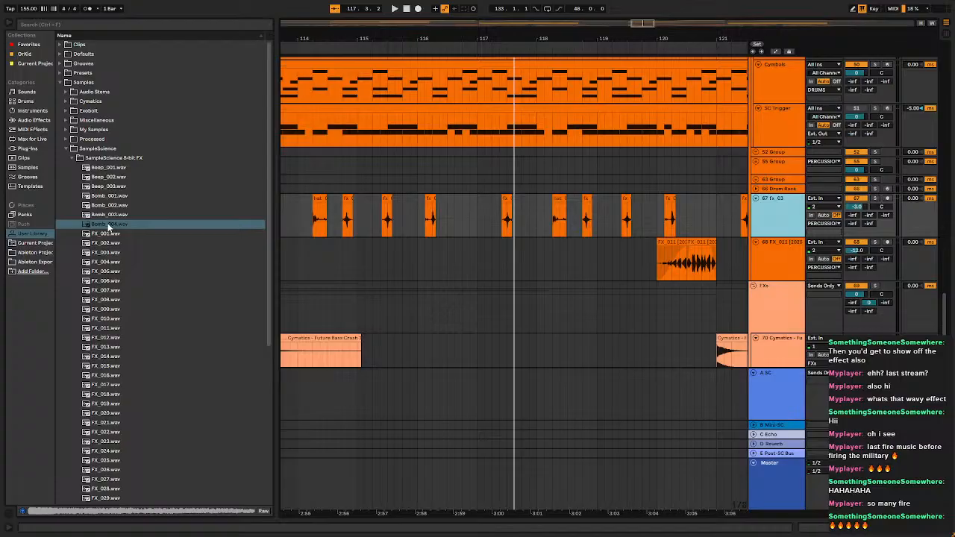
Place Bomb_004 at bar 116.4 on a new audio track below fx_03 and set its clip gain to -12 dB.
left_click_drag(109, 227, 476, 254)
double_click(472, 262)
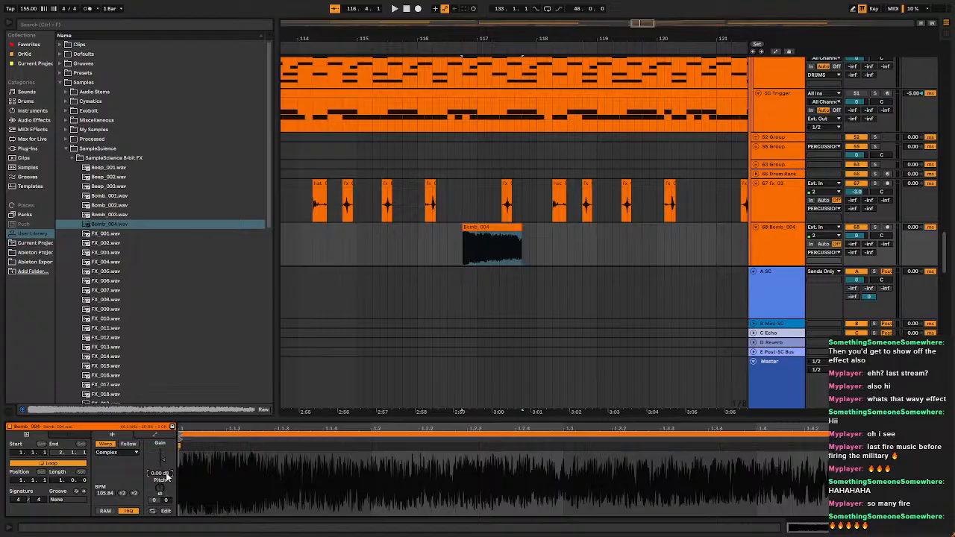
left_click_drag(166, 476, 165, 476)
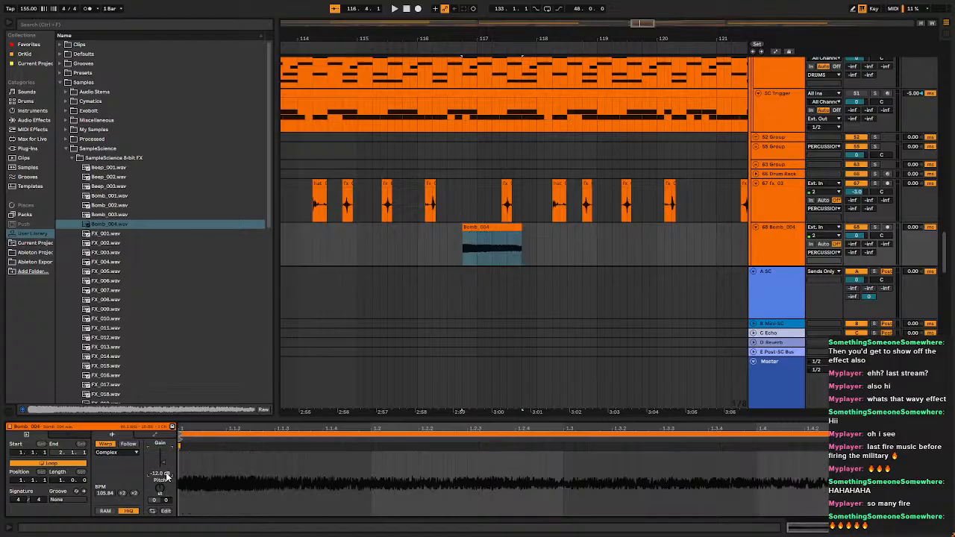
Time-stretch the Bomb_004 clip down to one beat ending at bar 117 and play it in the mix.
scroll(499, 227, "up", 5)
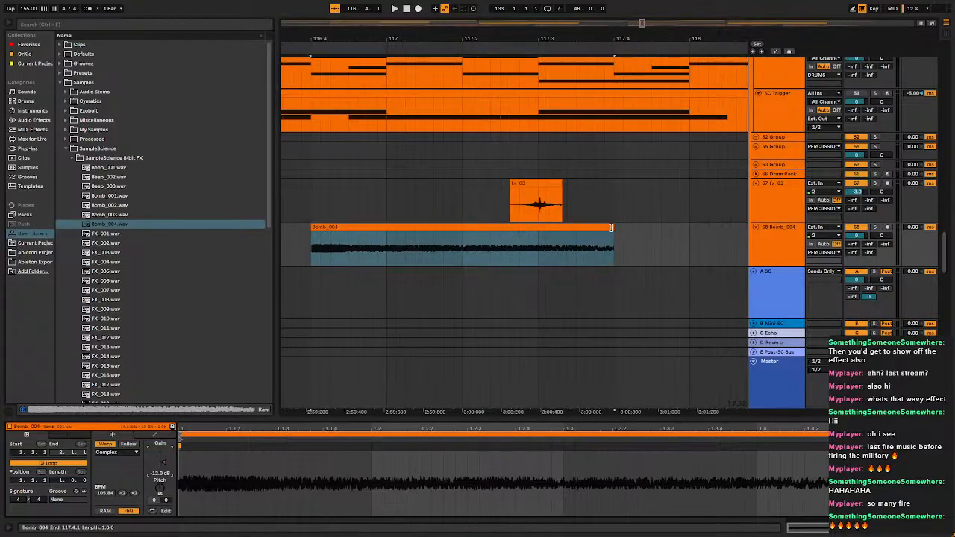
left_click_drag(610, 227, 386, 252)
left_click(315, 252)
key("space")
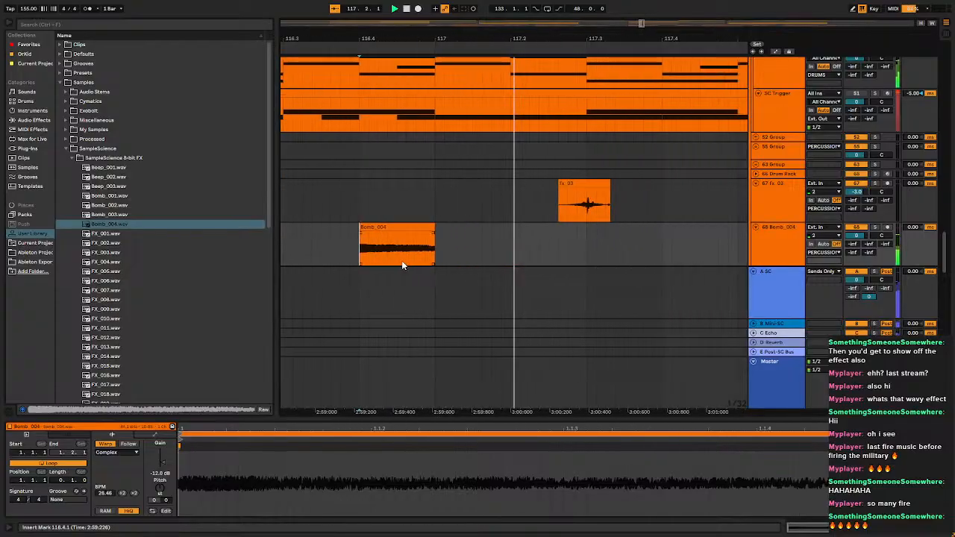
scroll(418, 256, "down", 5)
left_click(419, 245)
key("space")
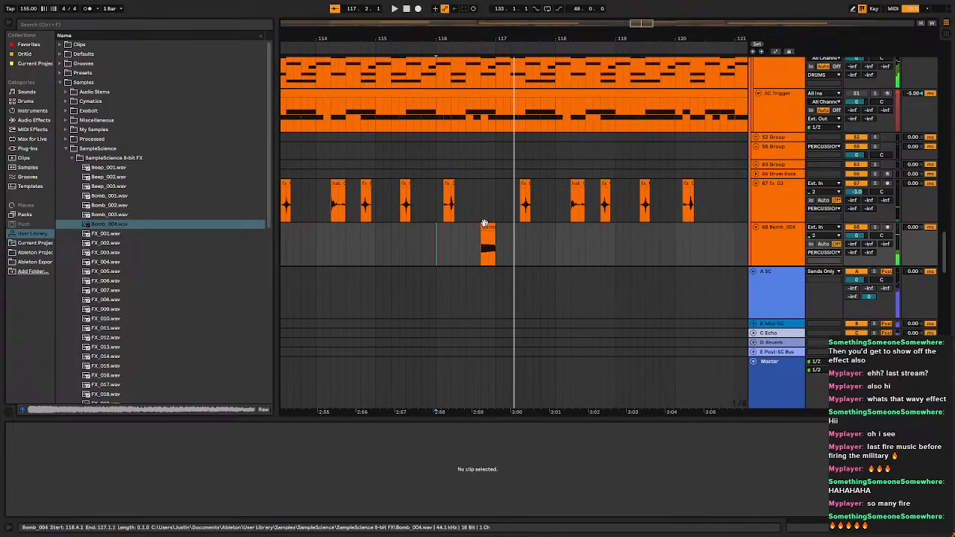
Add a reversed, faded-in copy of Bomb_004 one beat ahead of the original, at bar 116.3, and play from bar 116.
left_click(485, 224)
left_click_drag(484, 224, 504, 239)
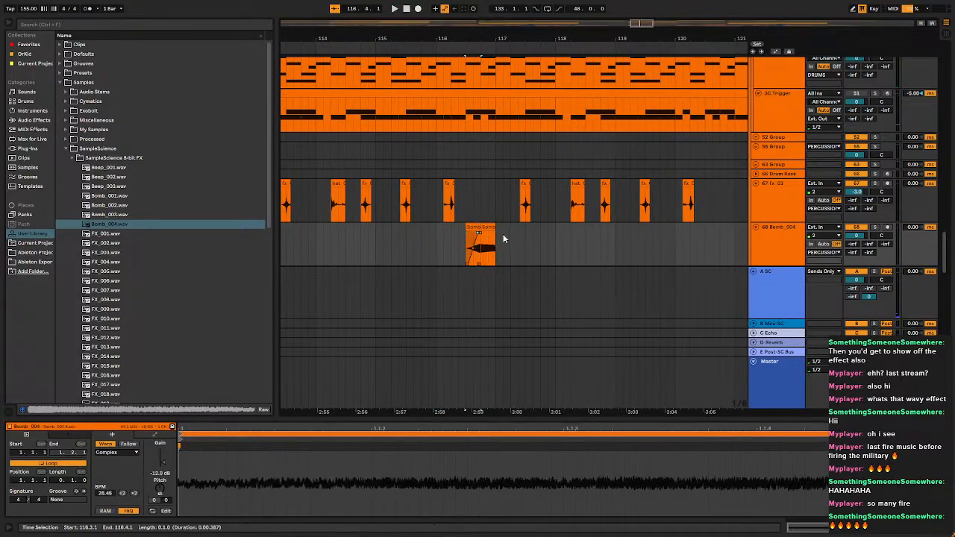
left_click(439, 250)
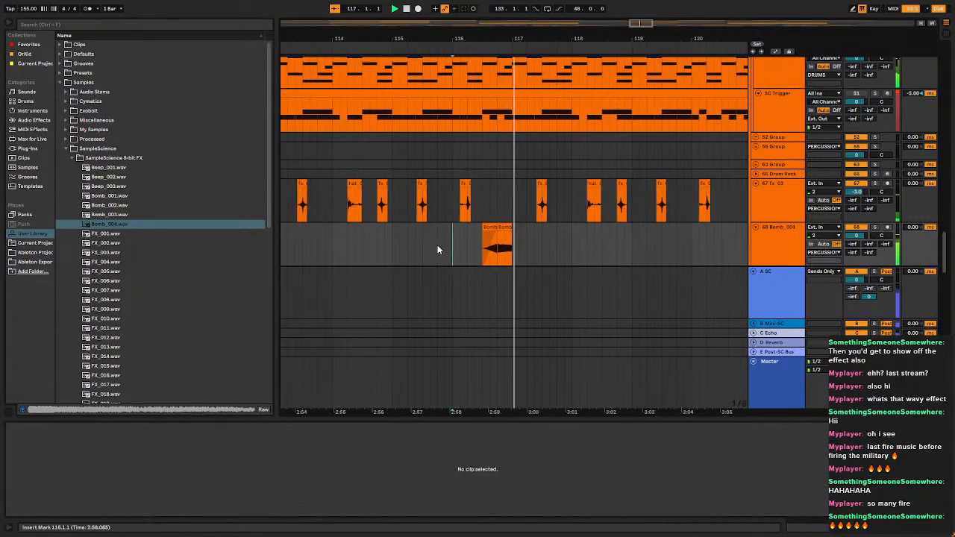
scroll(504, 259, "down", 5)
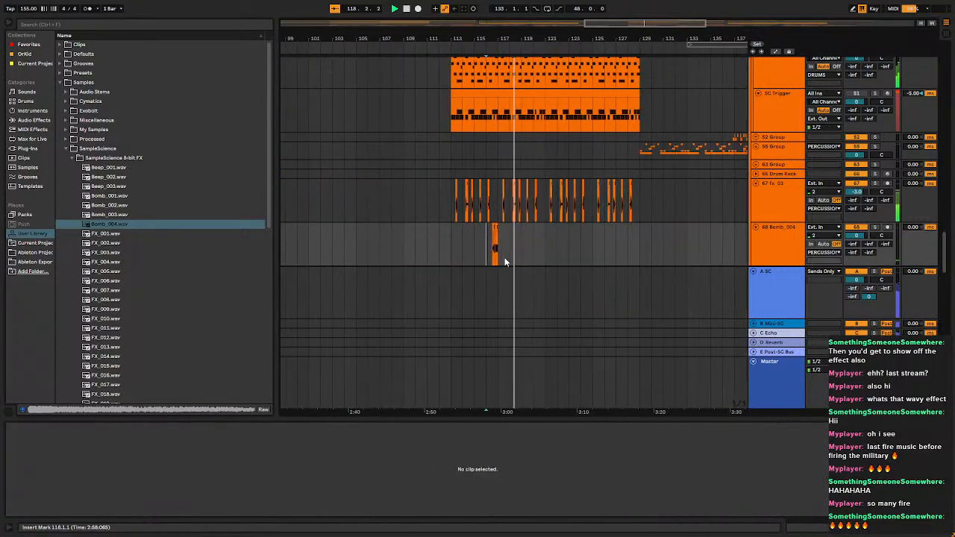
Duplicate bars 113 to 121 of the Bomb_004 track into bars 121 to 129 and play from bar 113.
scroll(505, 257, "up", 5)
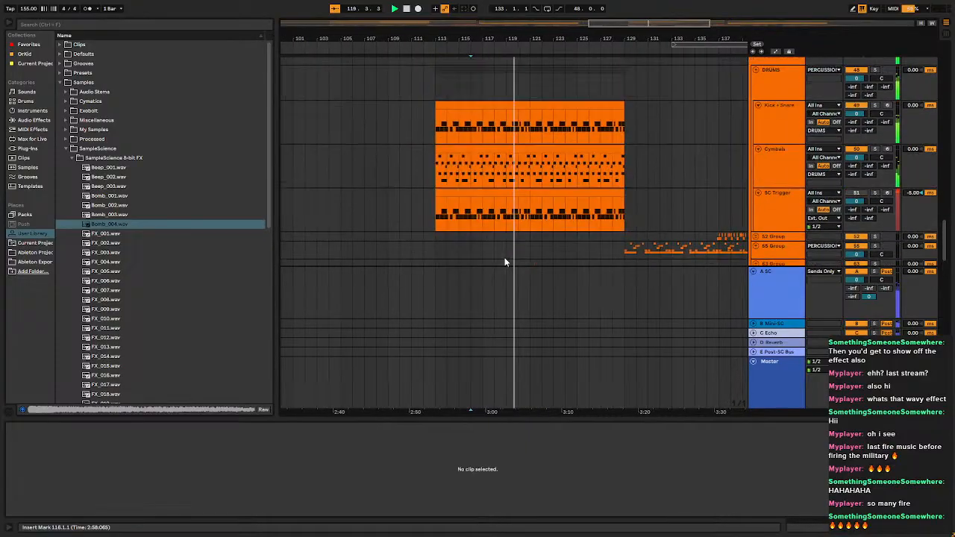
scroll(505, 257, "up", 3)
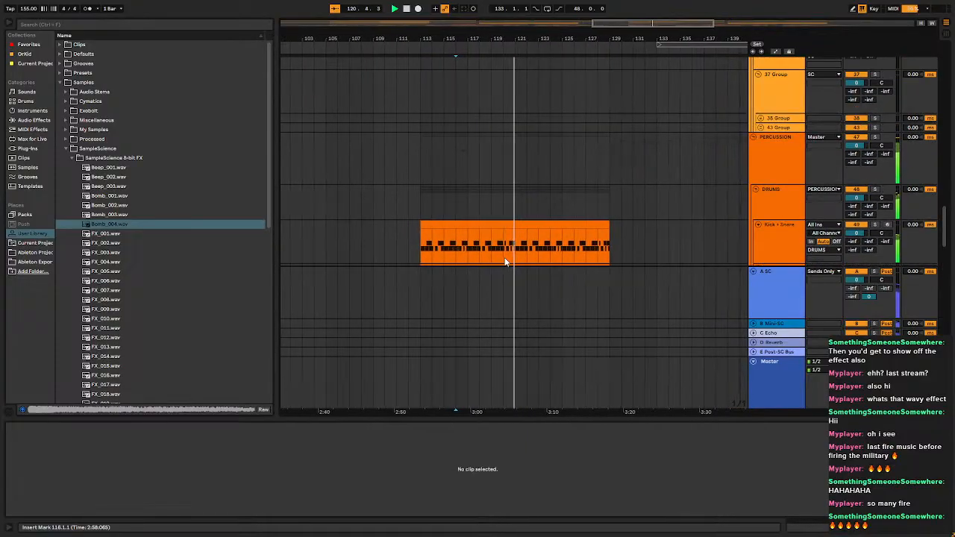
scroll(505, 257, "down", 5)
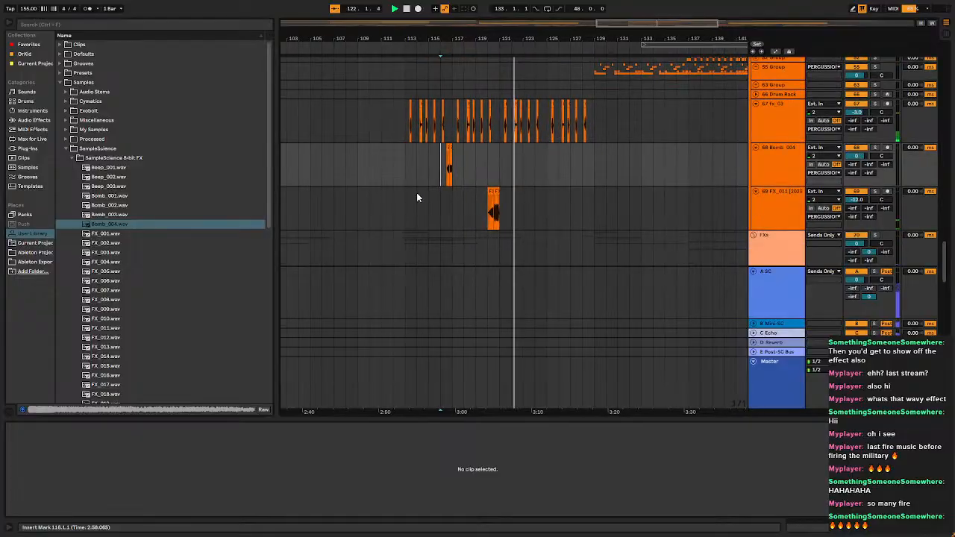
left_click(397, 198)
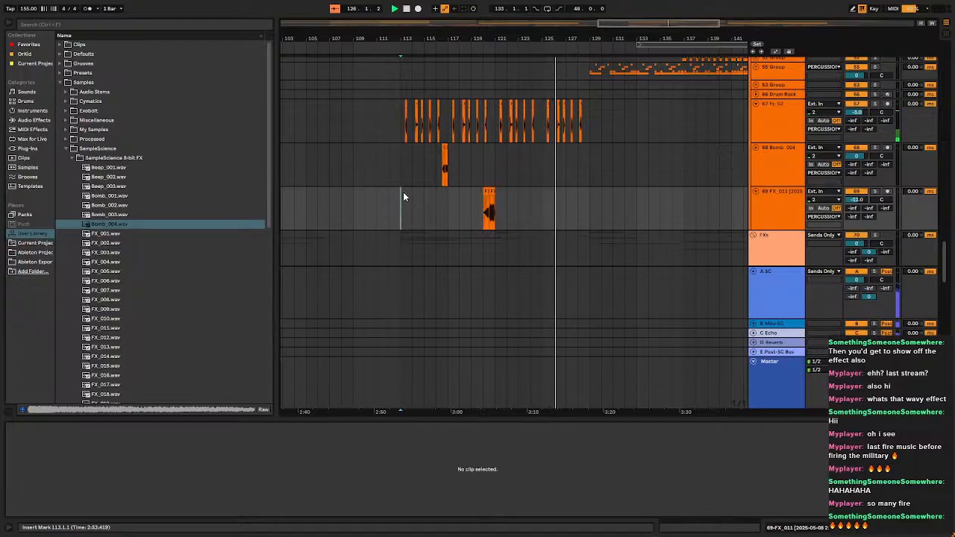
left_click_drag(420, 161, 494, 166)
key("ctrl+d")
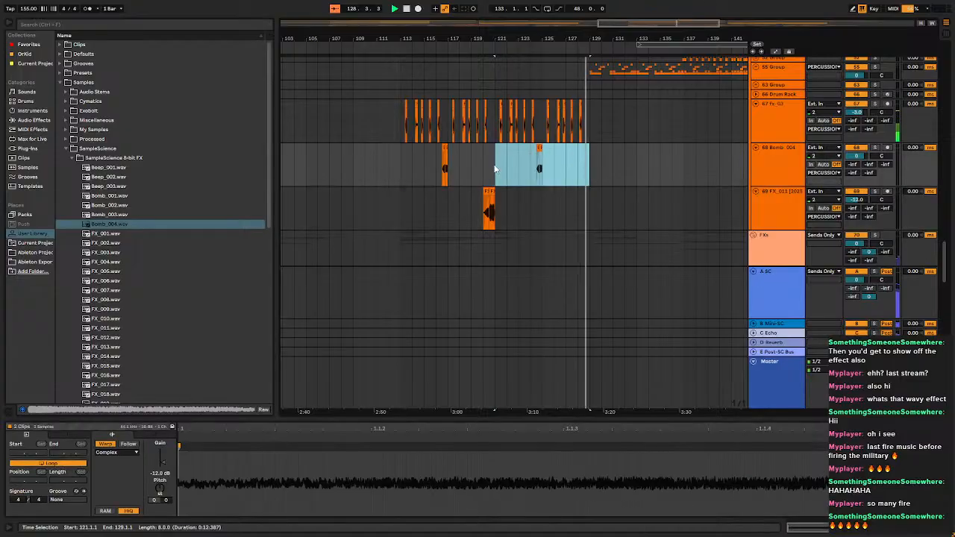
left_click(403, 164)
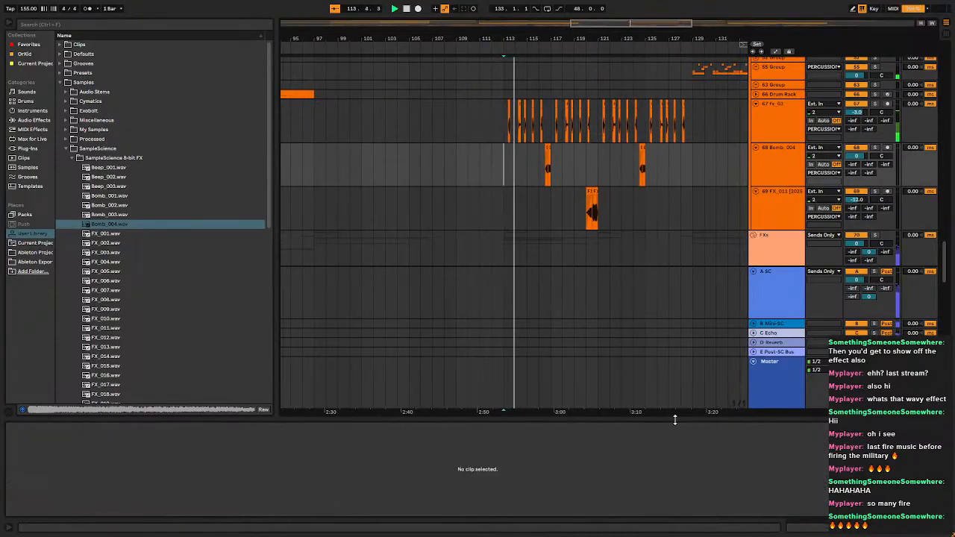
Group the fx_03, Bomb_004 and FX_011 tracks together.
left_click_drag(675, 421, 674, 523)
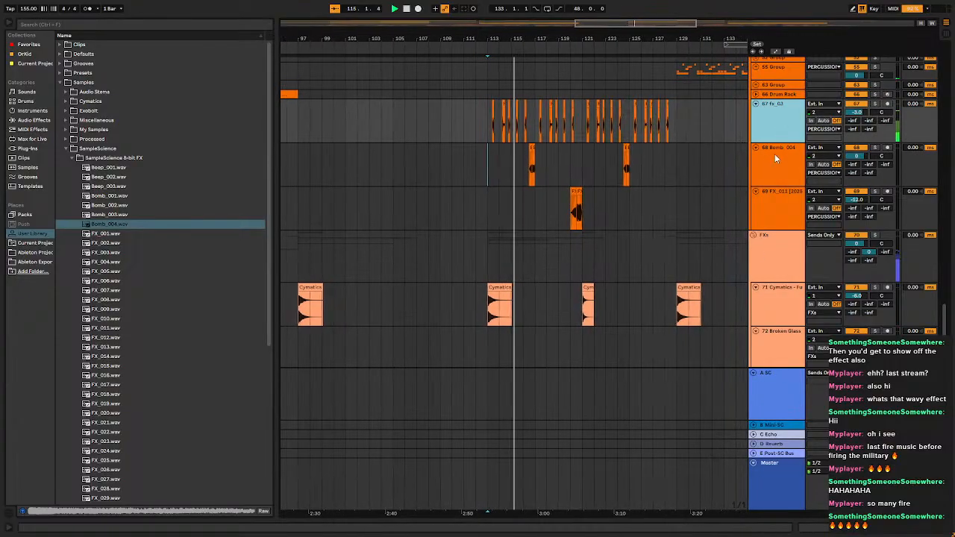
left_click(776, 162, "shift")
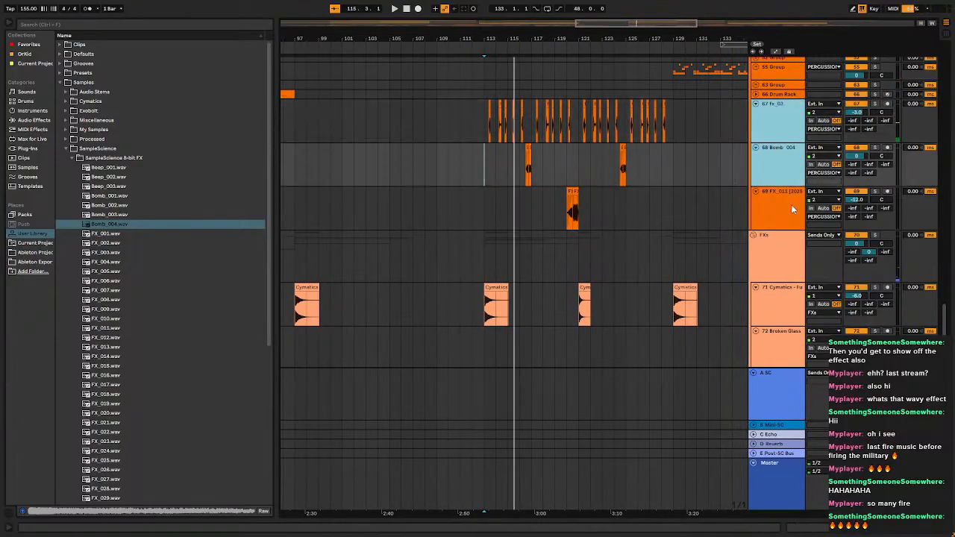
left_click(792, 210, "shift")
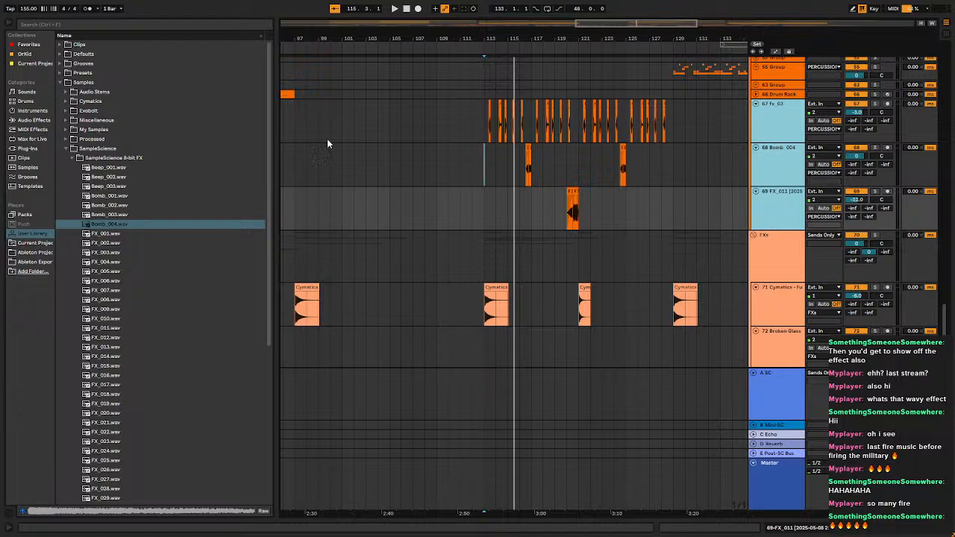
key("ctrl+g")
Add Hybrid Reverb from the Reverb & Resonance audio effects to the new group track.
left_click(67, 149)
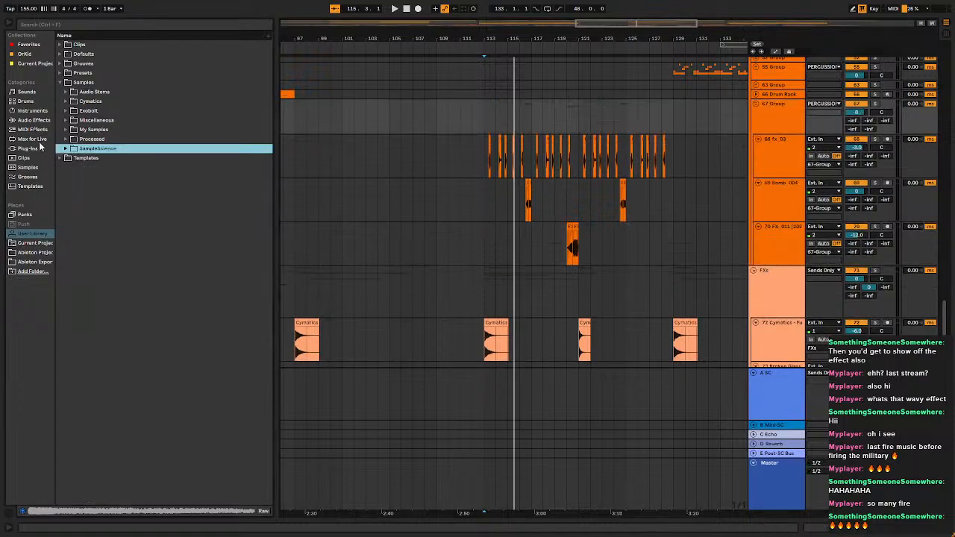
left_click(33, 119)
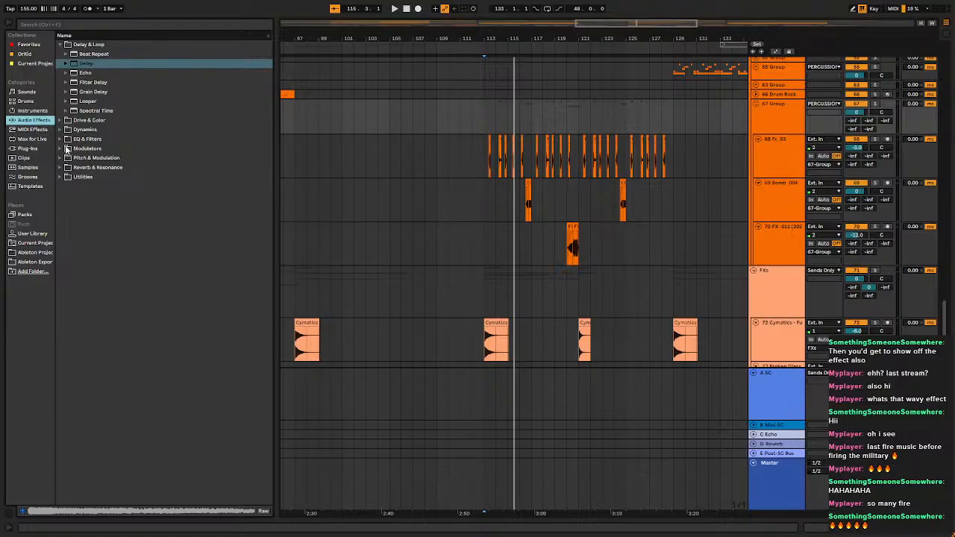
left_click(66, 139)
left_click(60, 64)
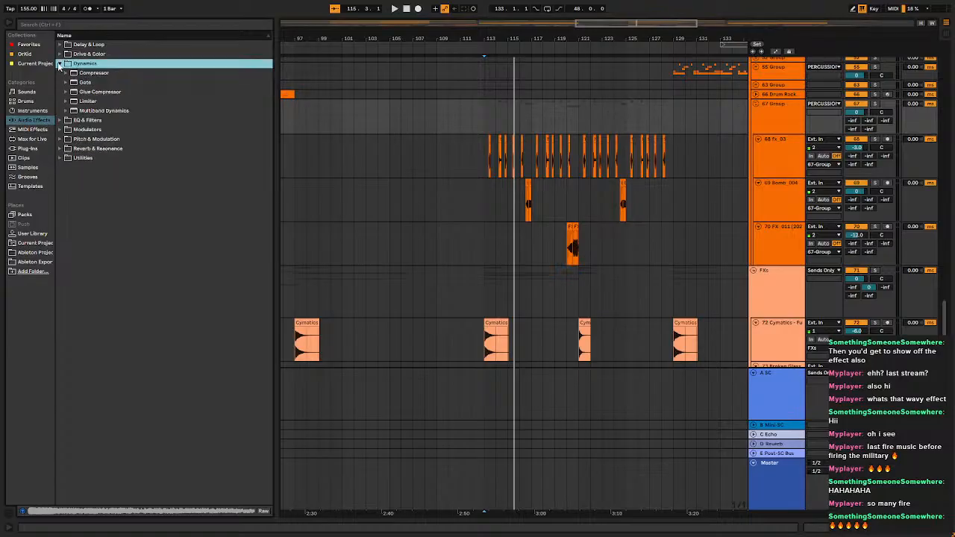
left_click(60, 148)
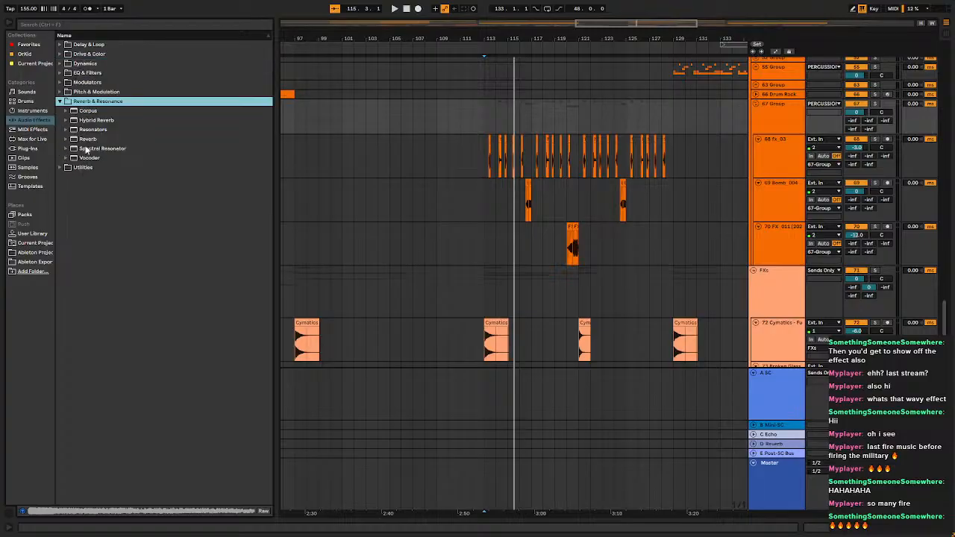
left_click(91, 122)
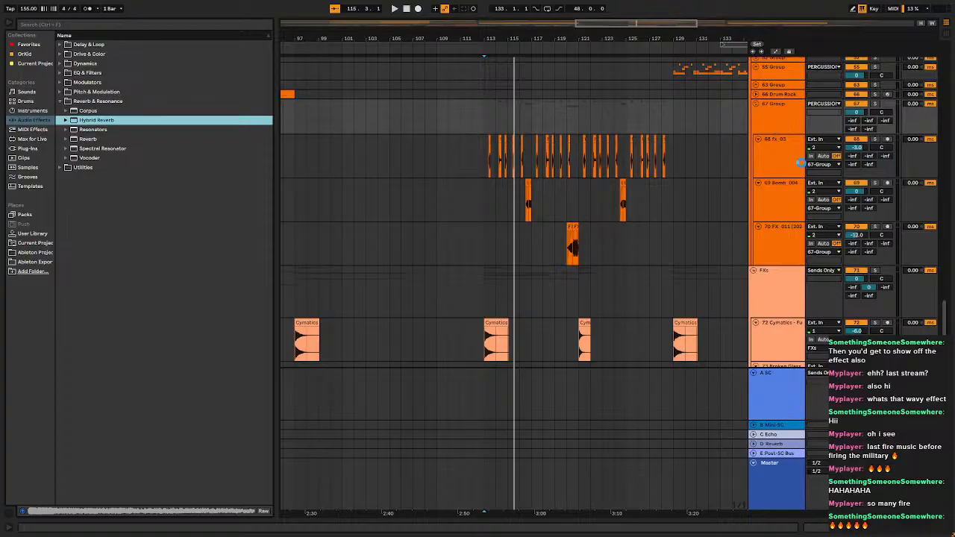
Solo the new group and play its effects from bar 113 through Hybrid Reverb.
left_click(484, 200)
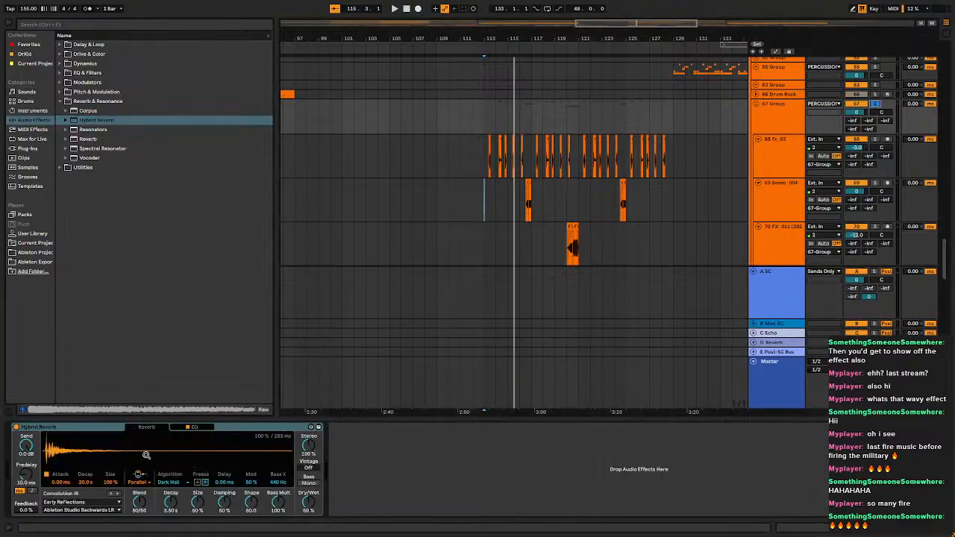
left_click(488, 151)
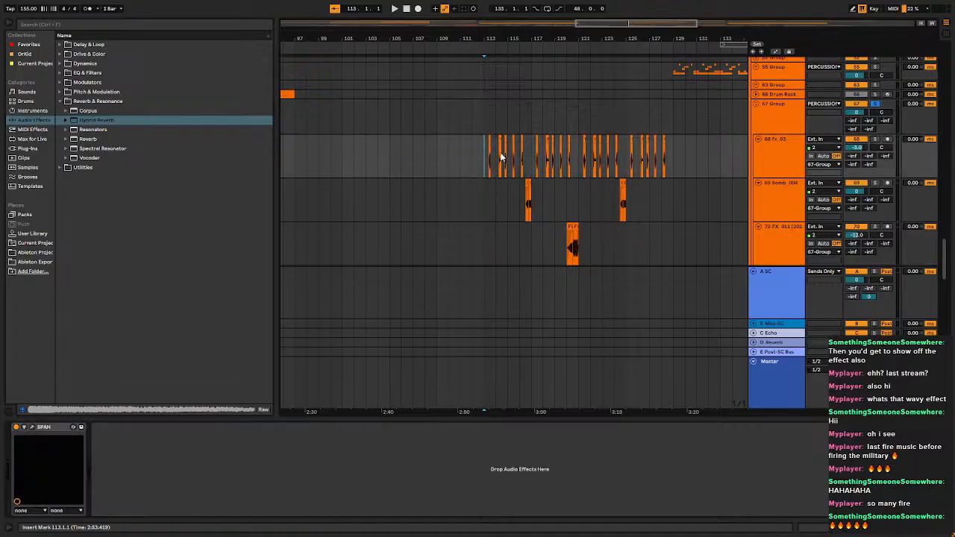
scroll(507, 166, "up", 5)
left_click(810, 129)
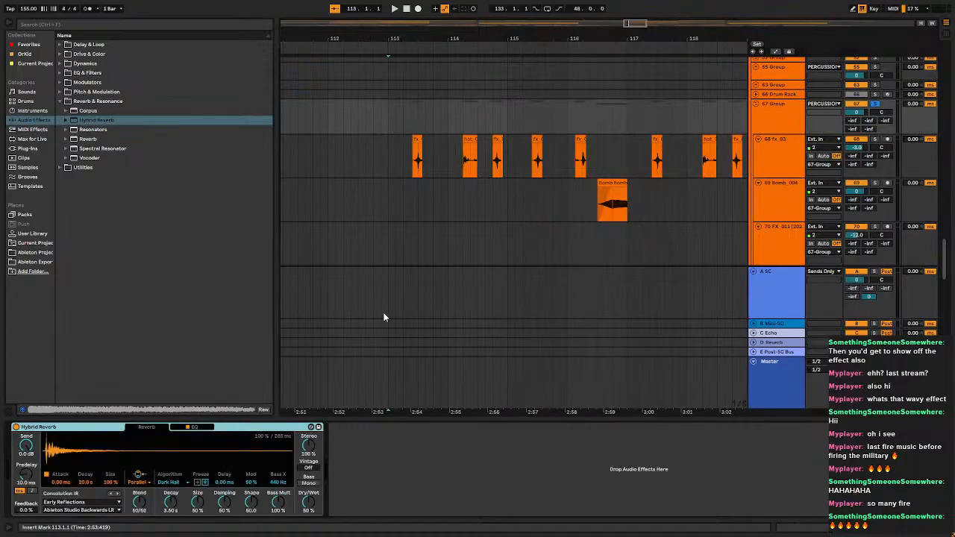
key("space")
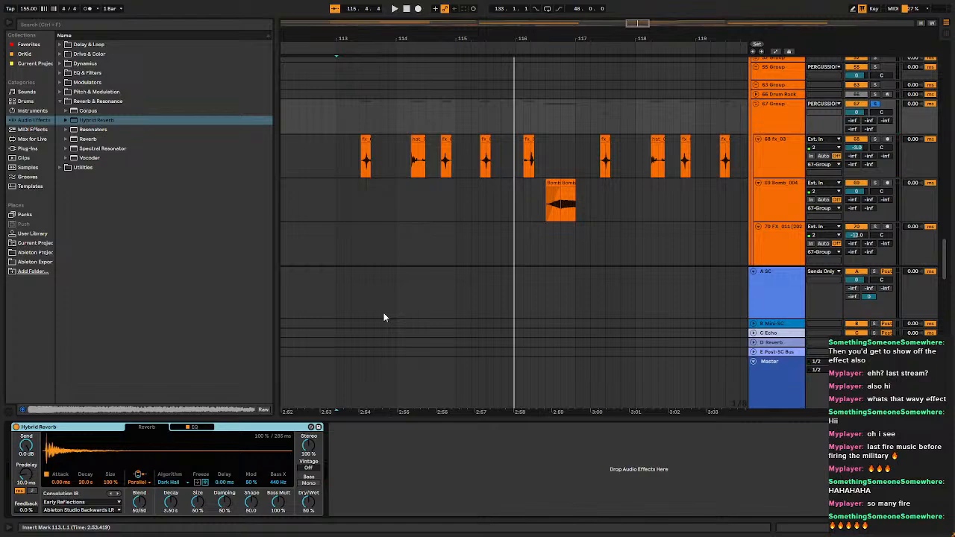
left_click(84, 484)
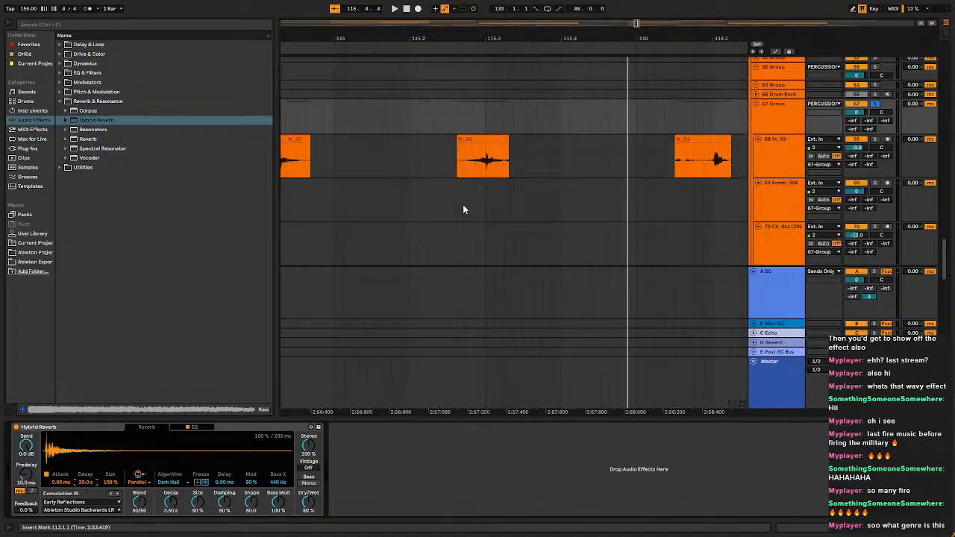
scroll(464, 209, "down", 5)
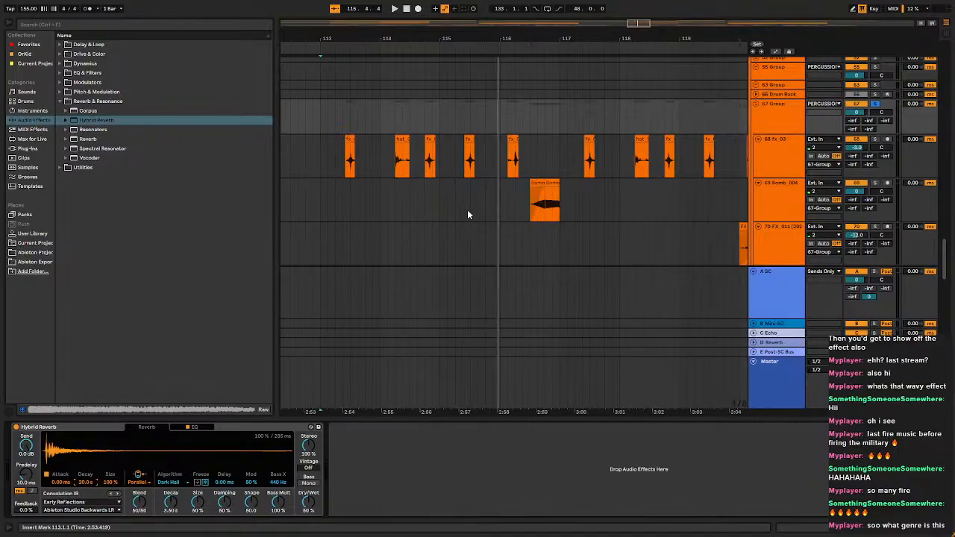
Insert a new MIDI track below fx_03 inside the group.
left_click(787, 152)
right_click(787, 153)
key("Escape")
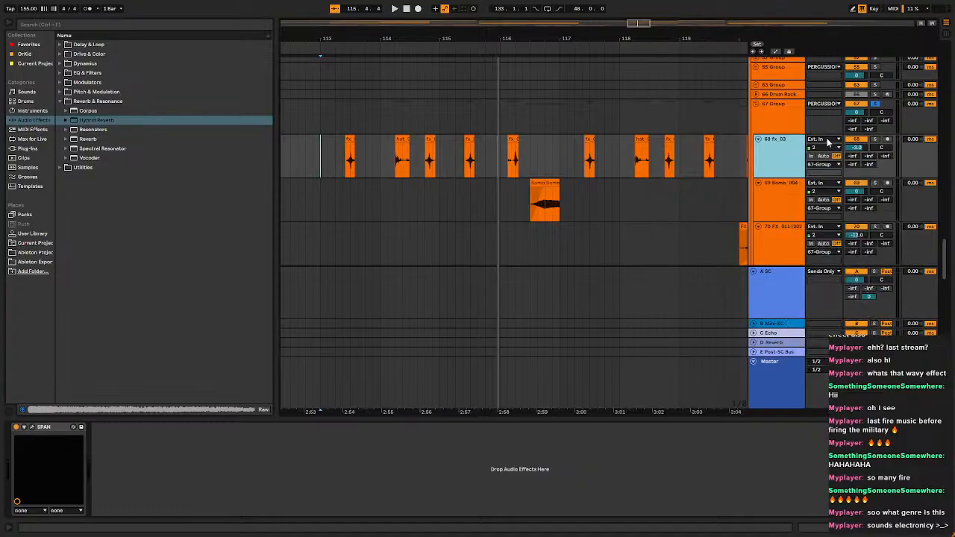
key("ctrl+shift+t")
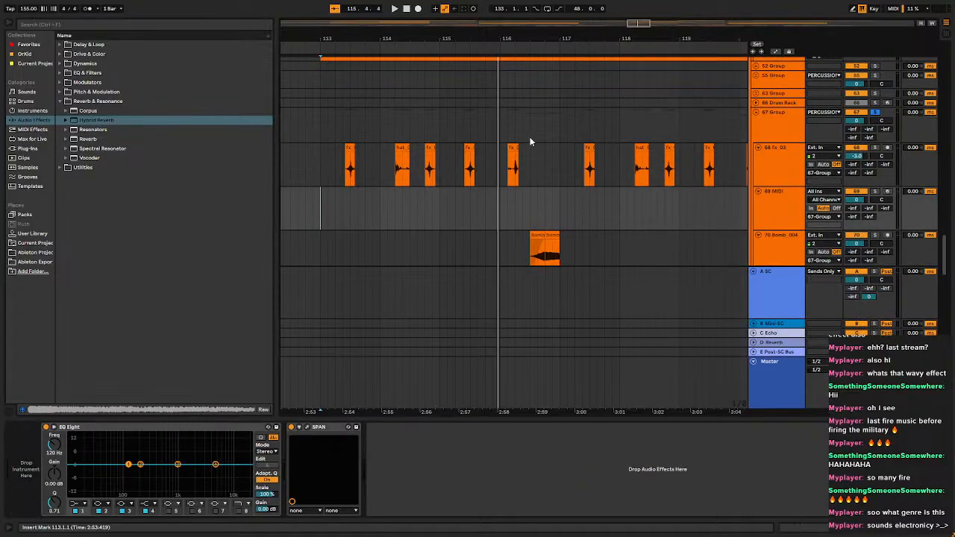
left_click(466, 161)
left_click(784, 118)
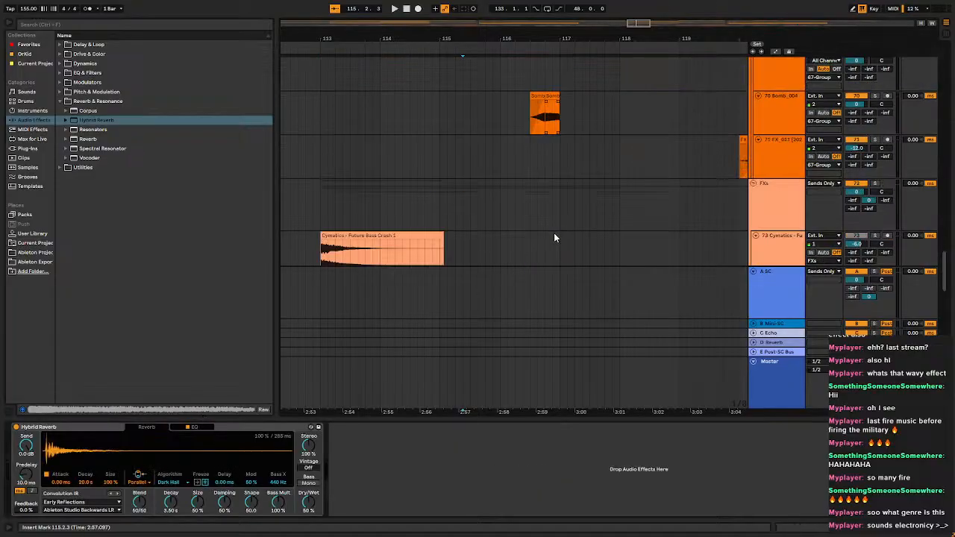
scroll(554, 233, "down", 6)
scroll(554, 232, "up", 5)
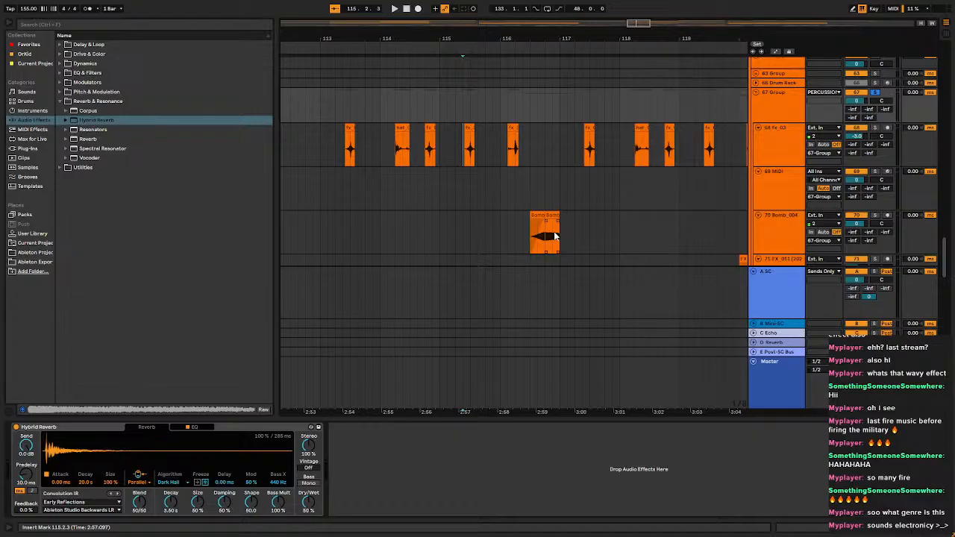
scroll(554, 236, "down", 3)
scroll(553, 236, "up", 3)
left_click(790, 152)
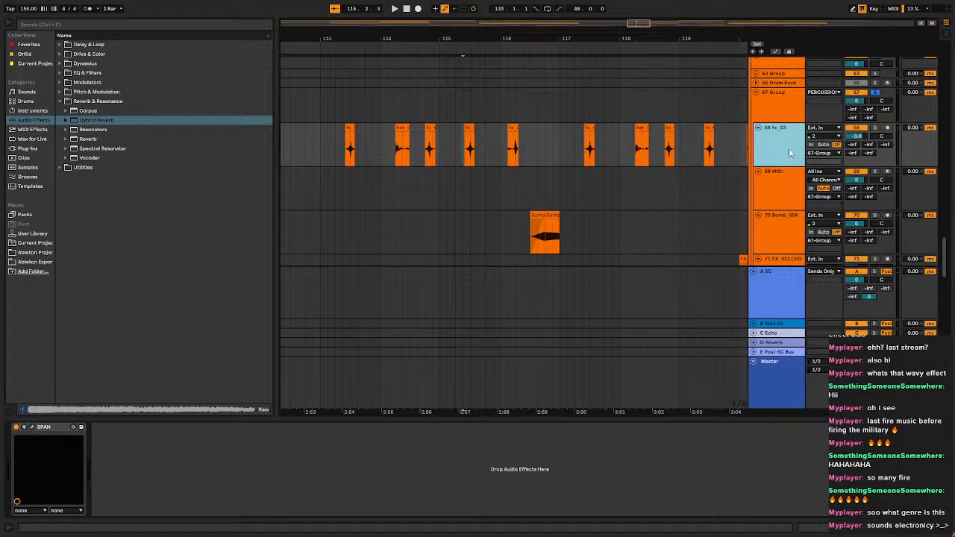
right_click(790, 152)
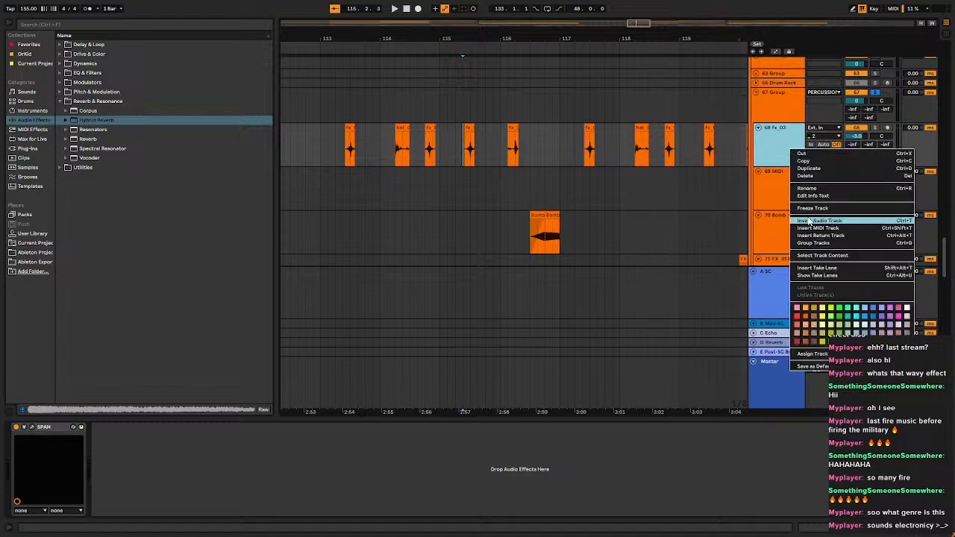
left_click(766, 203)
Load Wavetable from the favorites onto the new MIDI track.
left_click(766, 203)
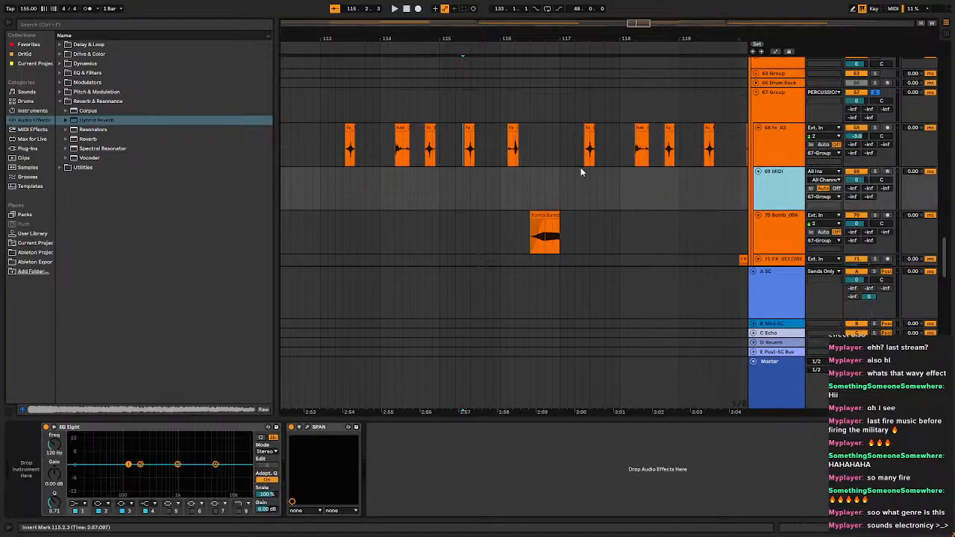
scroll(461, 192, "up", 5)
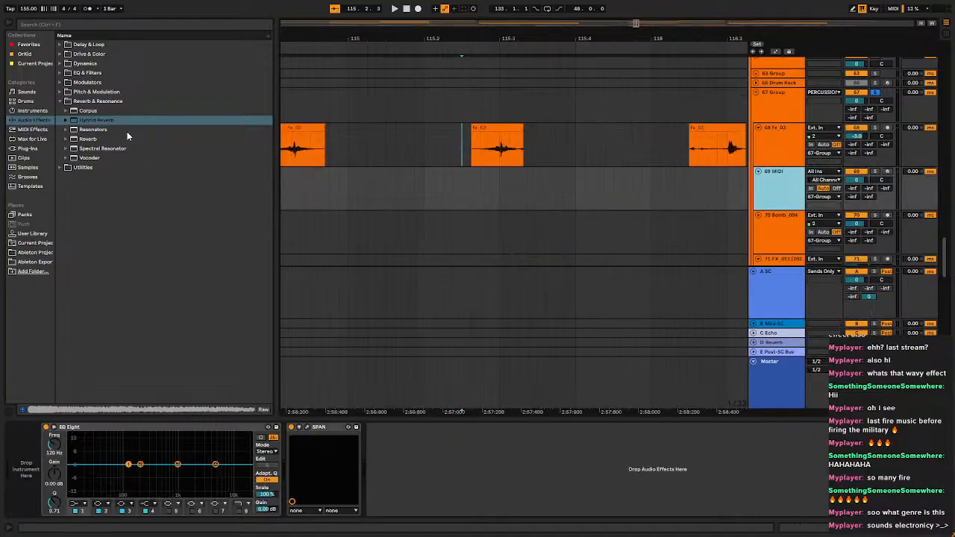
left_click(33, 45)
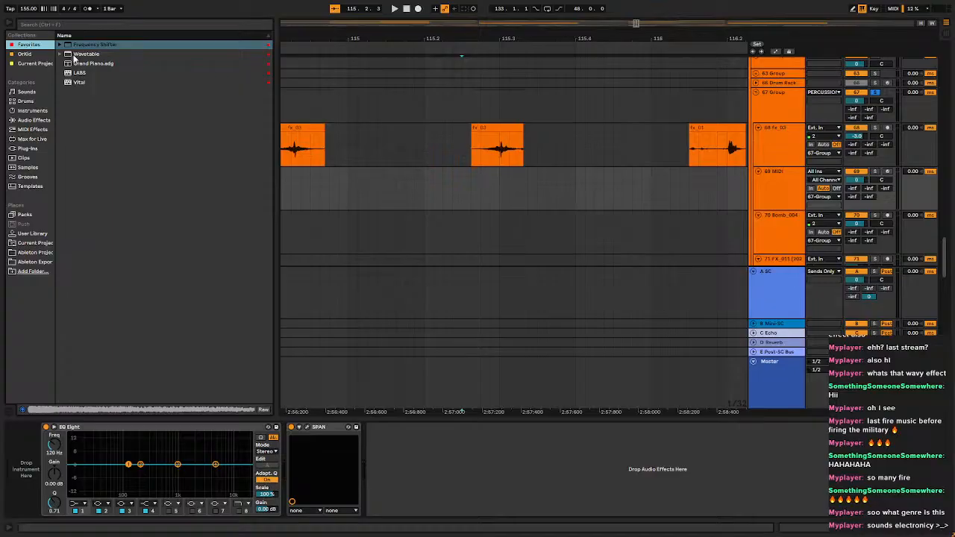
left_click(89, 57)
left_click_drag(88, 56, 660, 196)
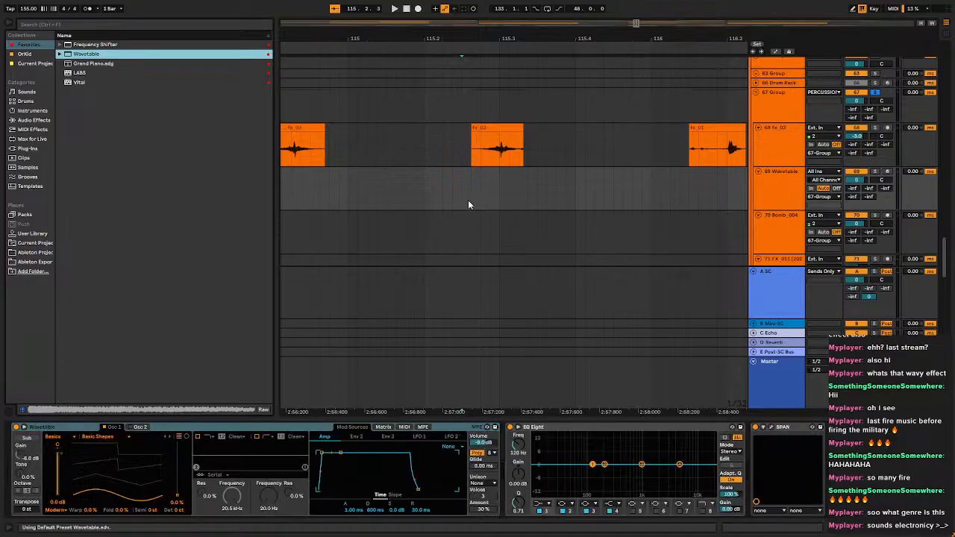
Set Wavetable's unison mode to Shimmer with an amount of 10%.
left_click(483, 491)
left_click(488, 447)
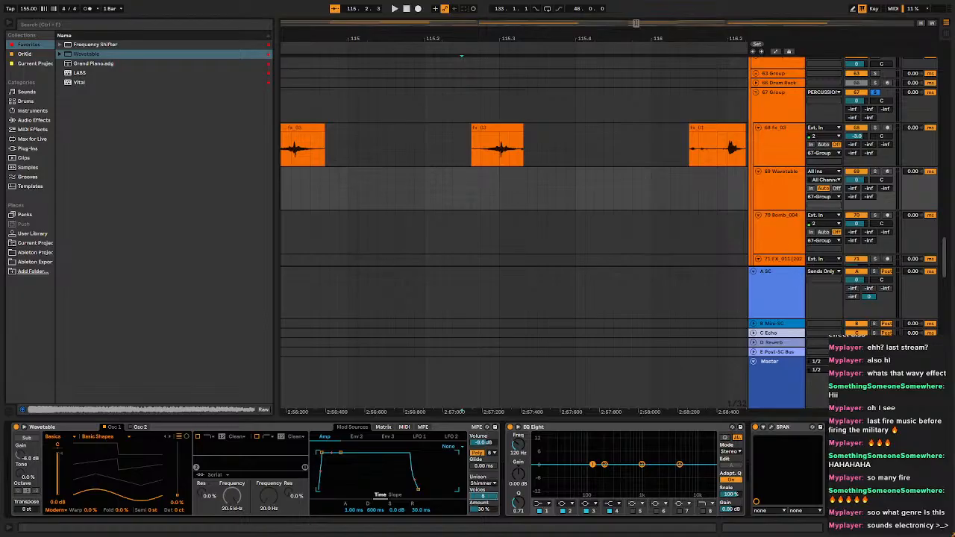
left_click(484, 509)
Set Wavetable's oscillator 1 to a wavetable position of 100% and a warp of 25%.
left_click_drag(176, 491, 177, 442)
left_click_drag(96, 512, 88, 511)
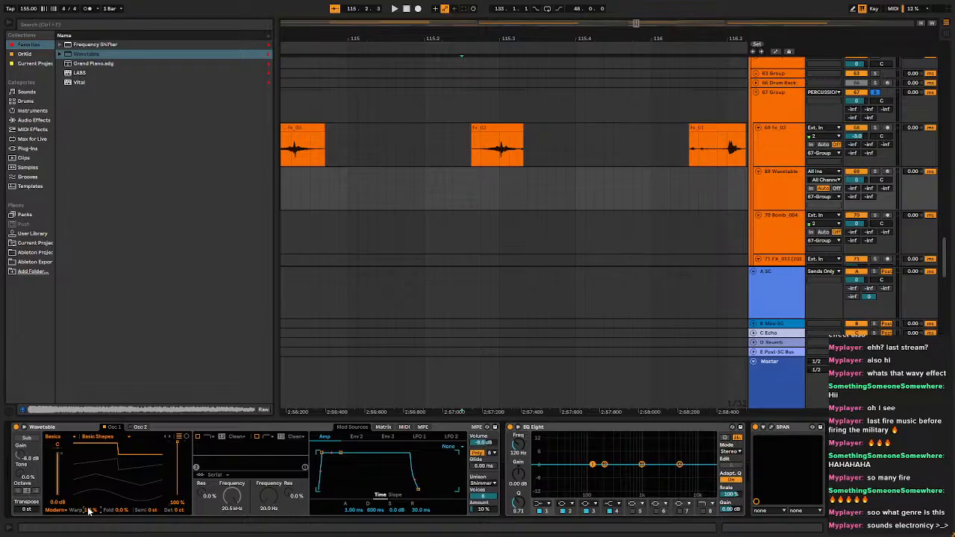
key("Return")
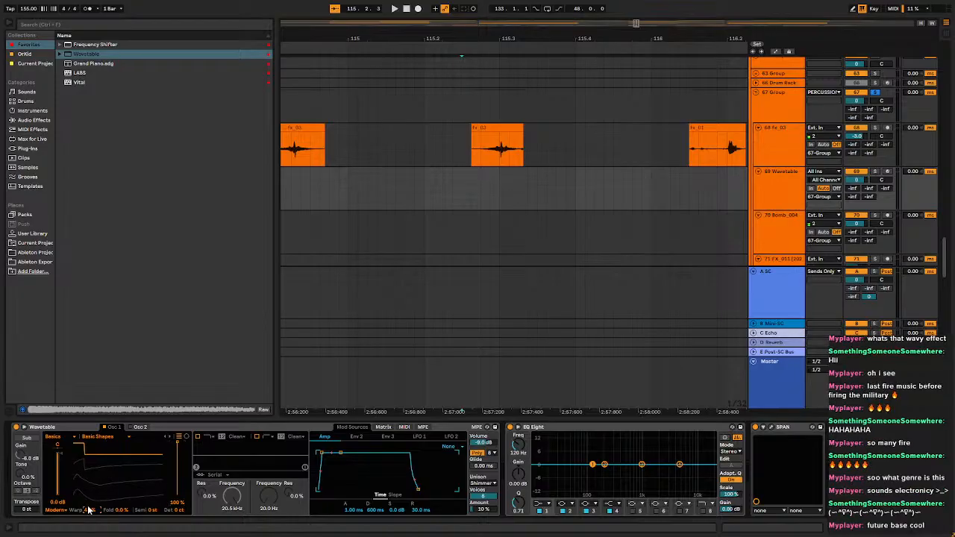
key("Return")
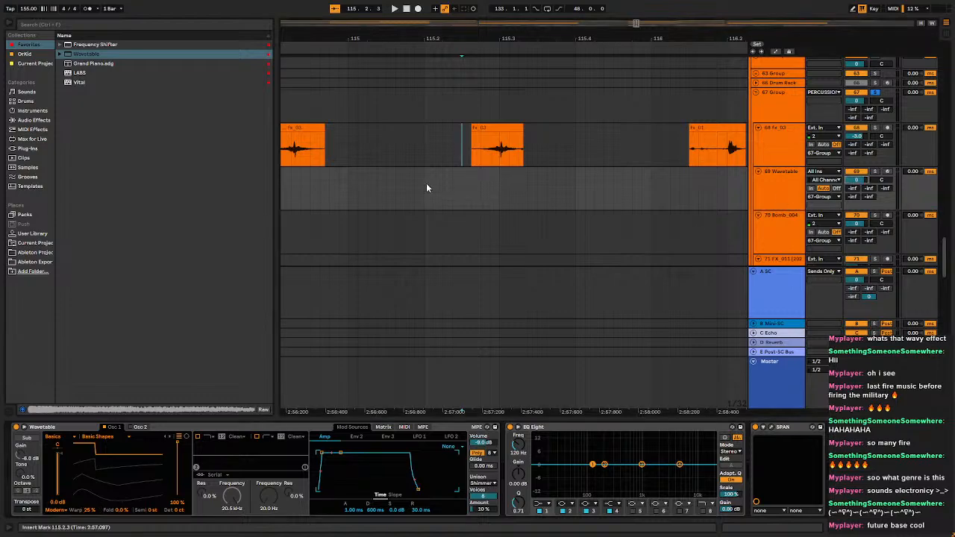
Insert an empty MIDI clip on the Wavetable track from 115.1.1 to 115.3.1.
left_click_drag(426, 188, 495, 186)
right_click(493, 182)
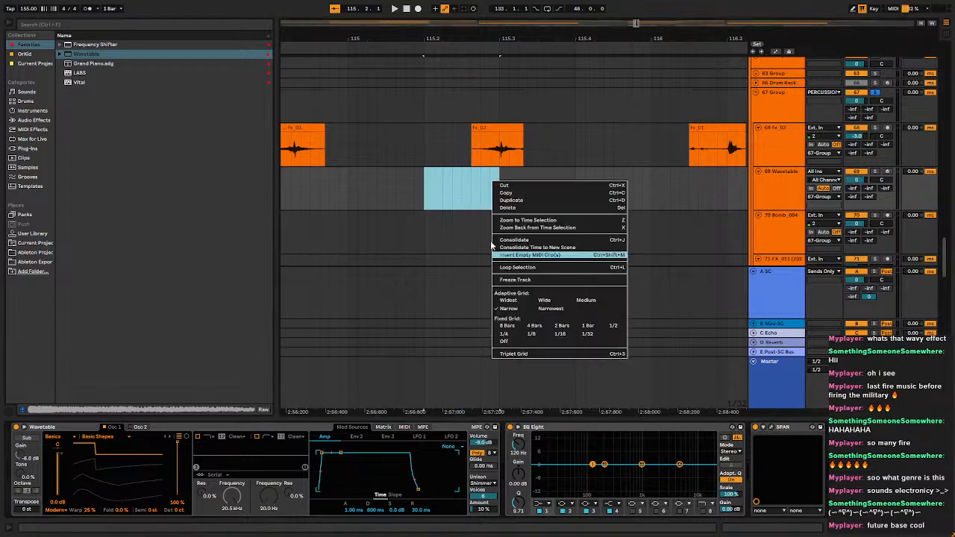
left_click(349, 203)
left_click_drag(349, 203, 490, 198)
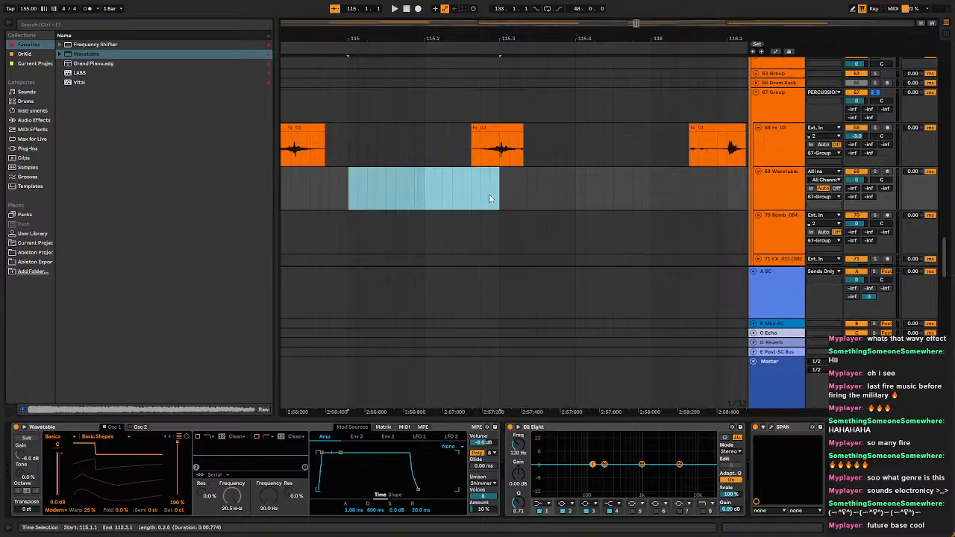
right_click(490, 198)
left_click(568, 274)
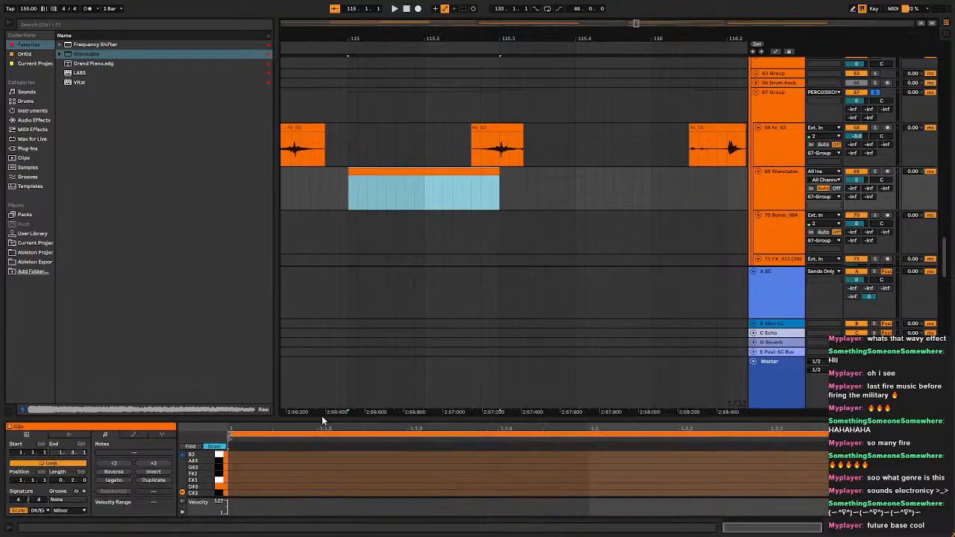
Add a D#1 note at the start of the new clip and set the clip's scale to D# Minor Pentatonic.
left_click_drag(333, 417, 313, 162)
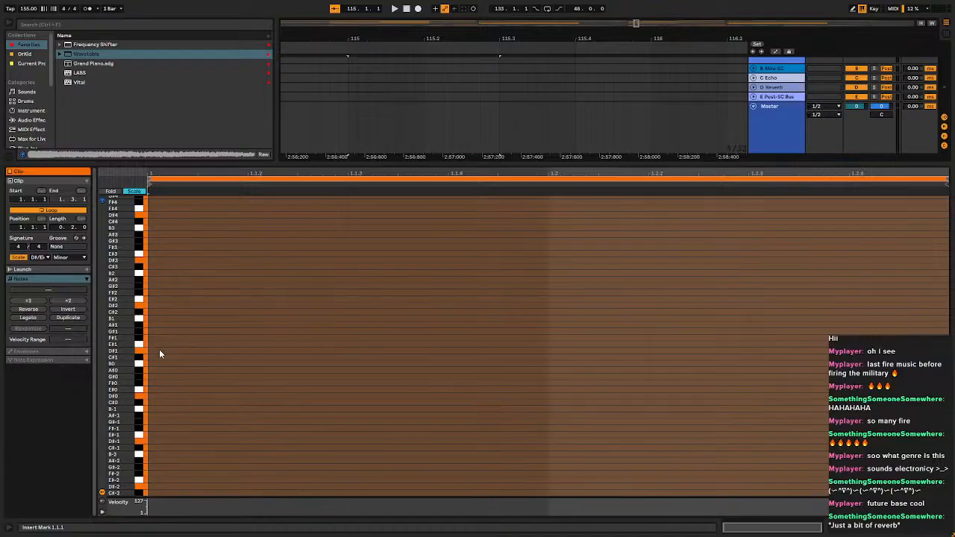
left_click_drag(159, 350, 249, 346)
left_click(241, 340)
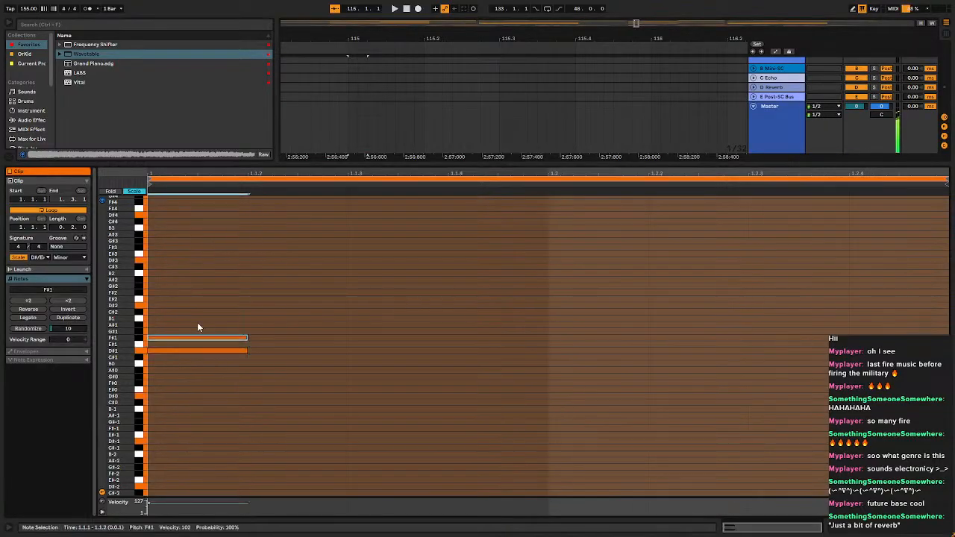
key("Delete")
left_click(73, 257)
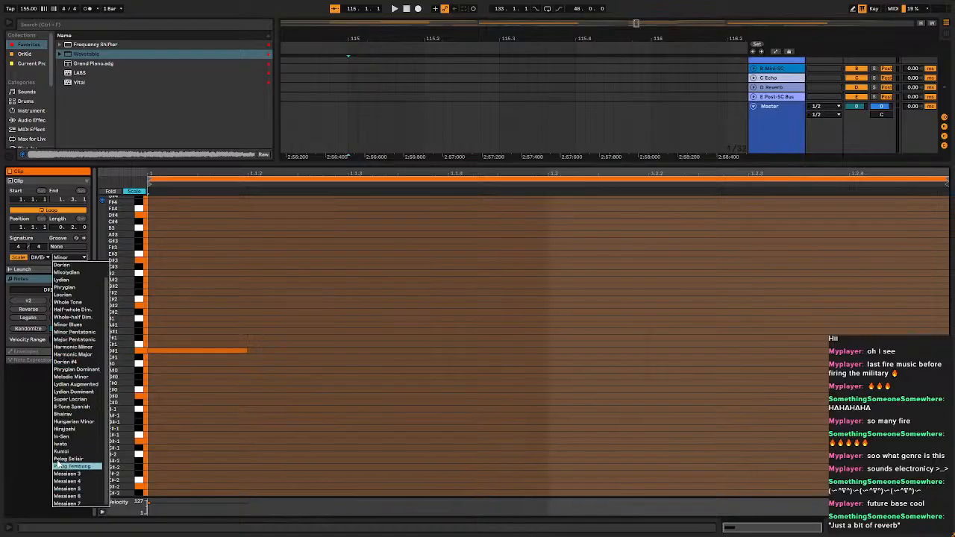
left_click(67, 332)
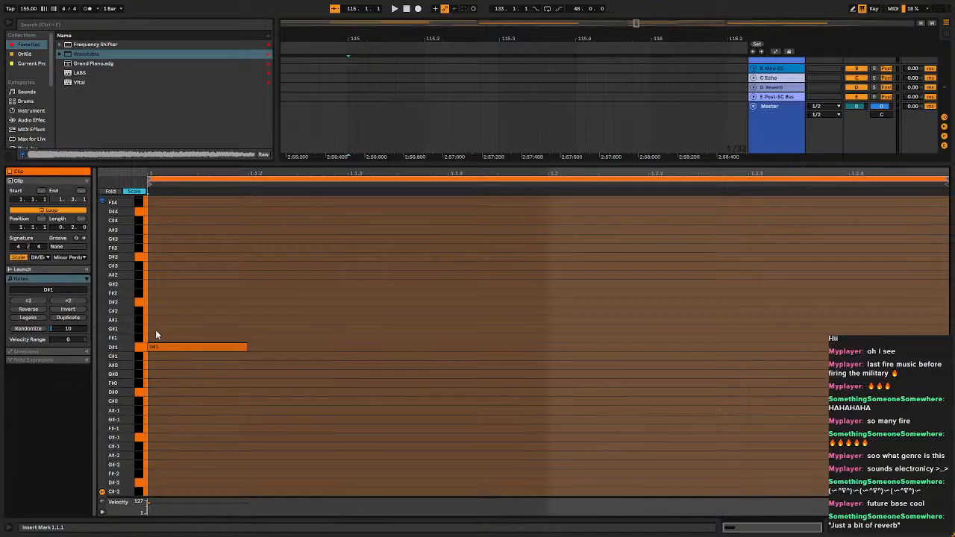
Stack G#1, C#2, F#2, A#2 and D#3 notes above the D#1 note at the clip's start.
double_click(155, 329)
double_click(222, 310)
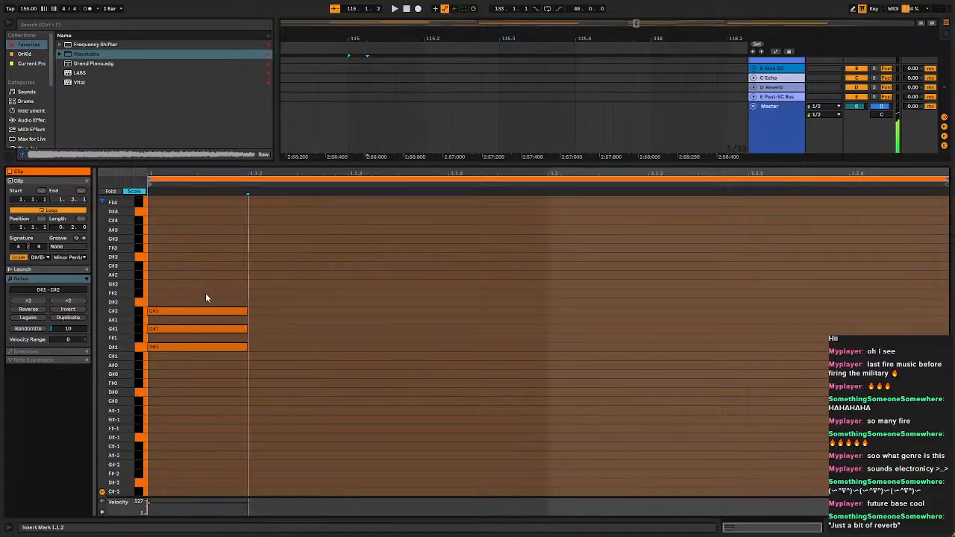
double_click(205, 293)
double_click(172, 274)
double_click(160, 257)
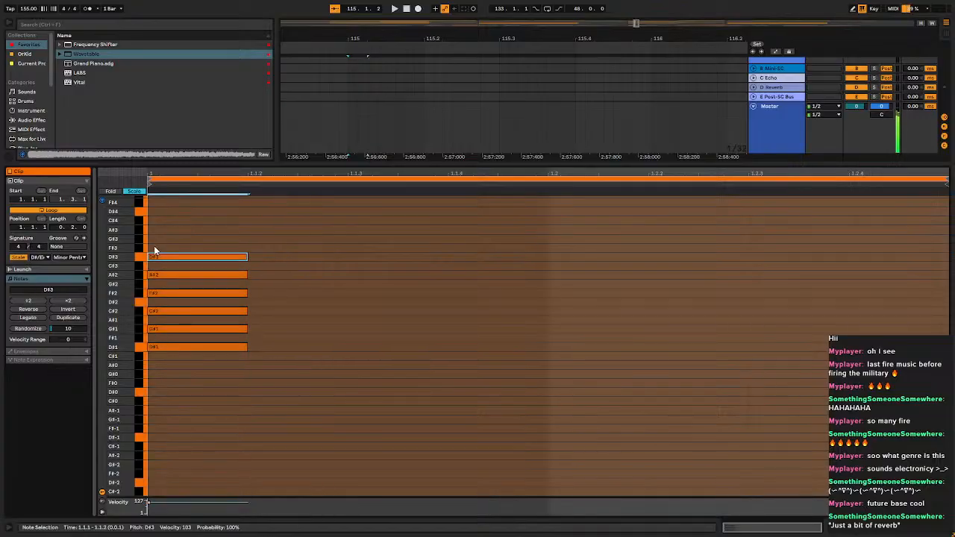
Transpose the whole chord up one octave, stretch its notes legato over the full clip, and audition it.
left_click_drag(176, 222, 167, 430)
key("shift+Up")
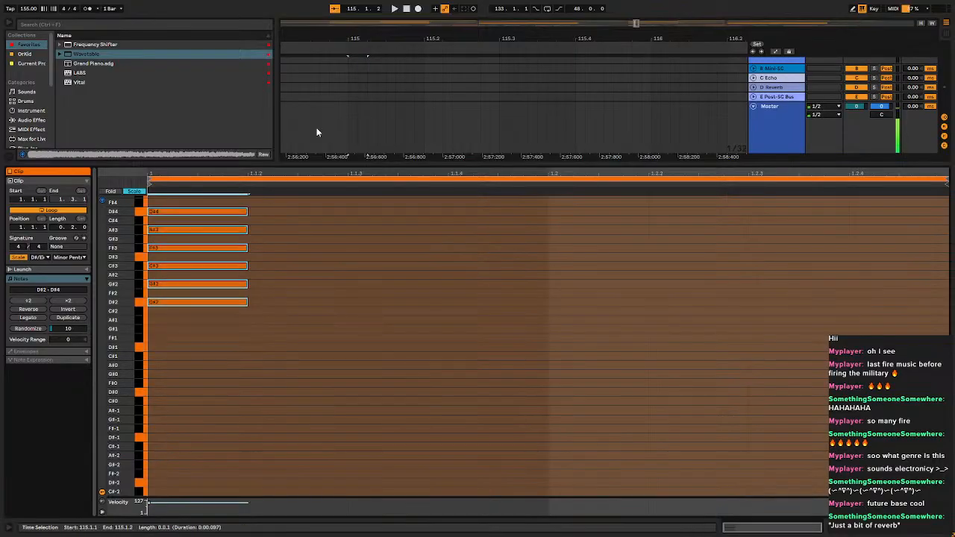
left_click(30, 318)
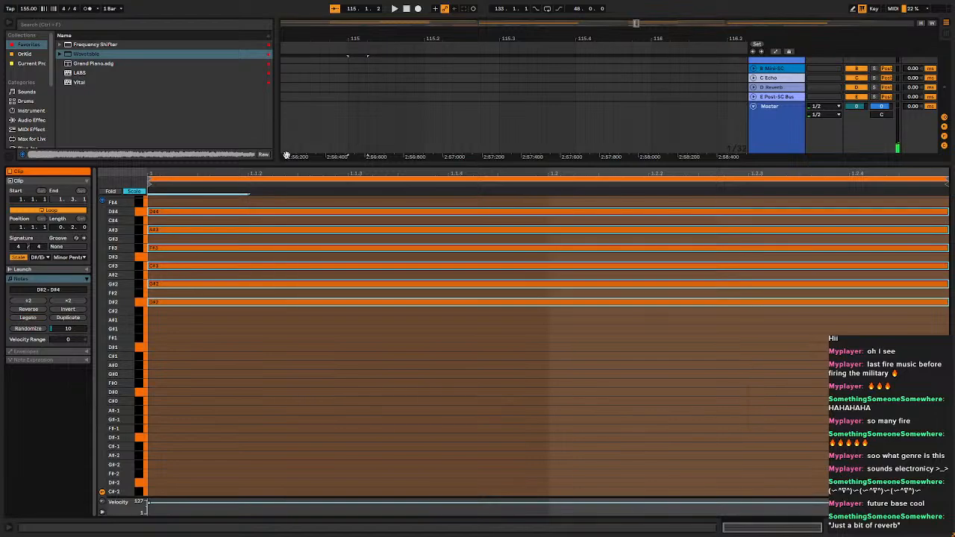
left_click_drag(311, 164, 418, 456)
scroll(746, 270, "up", 1)
key("space")
key("space")
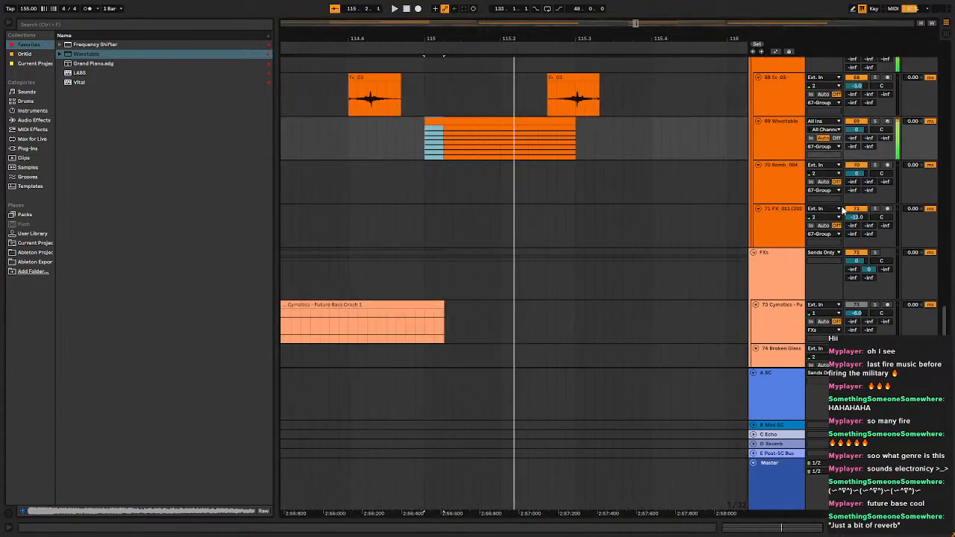
Set Wavetable's oscillator 1 to a wavetable position of 69% and a warp of 0%.
double_click(784, 149)
left_click_drag(170, 448, 170, 464)
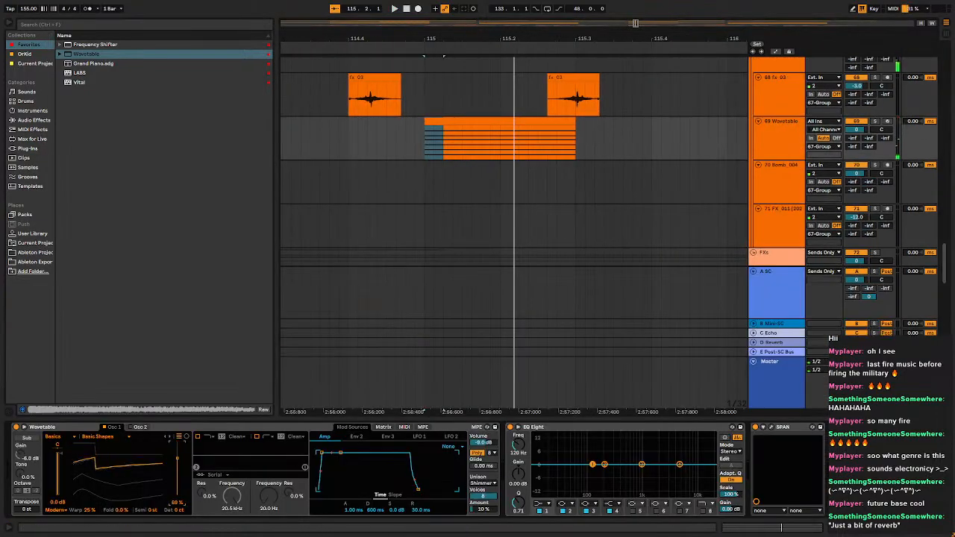
left_click_drag(88, 510, 85, 512)
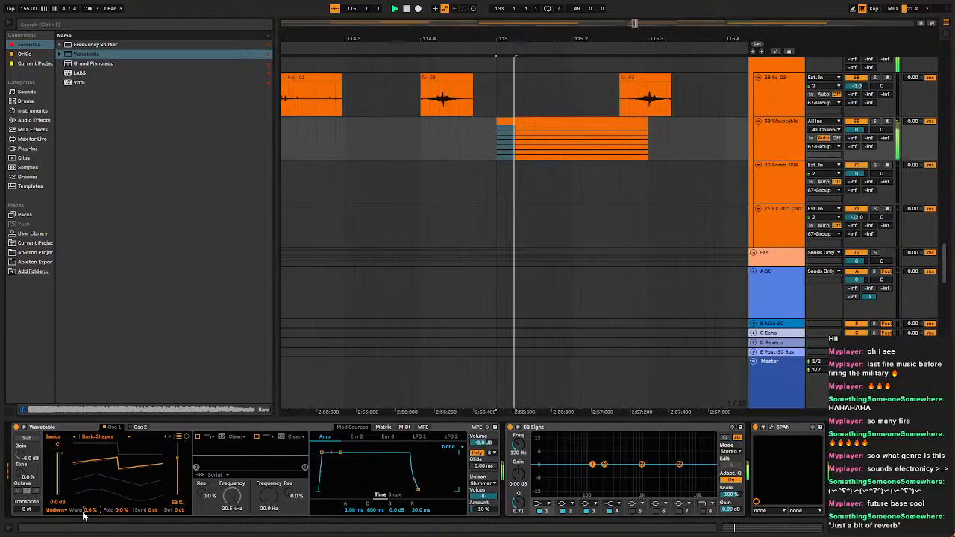
scroll(566, 235, "up", 2)
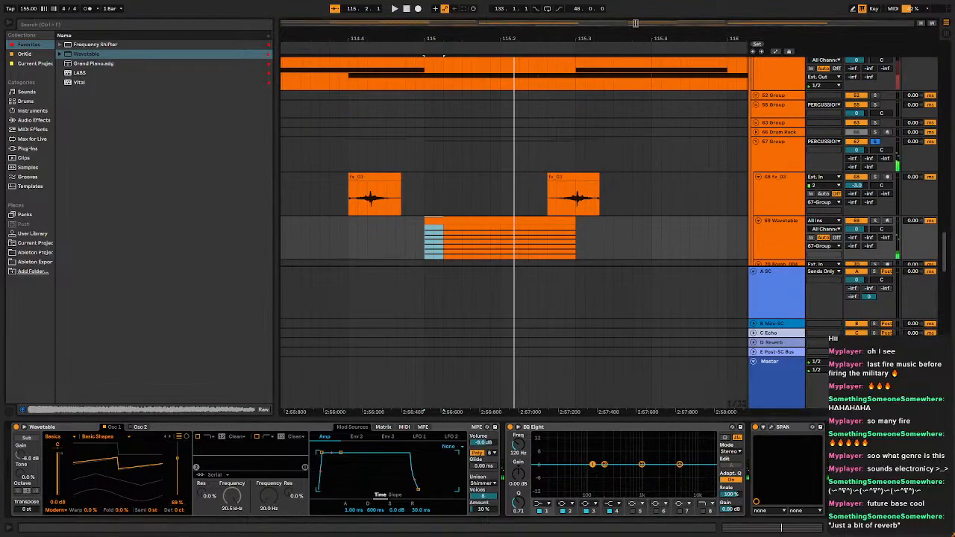
Set Wavetable's unison amount to 30% and play back the chord.
left_click(481, 512)
type("30")
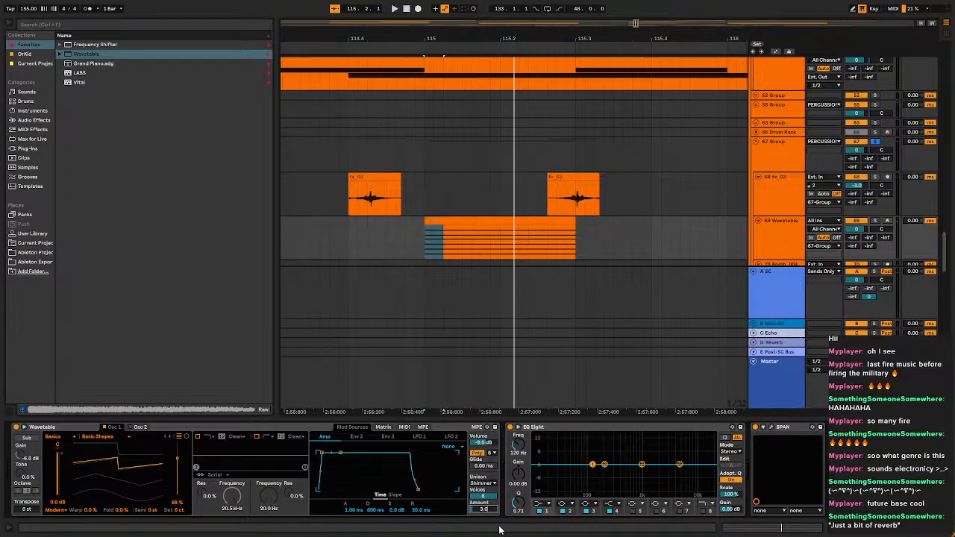
key("BackSpace")
type("0")
key("Return")
key("space")
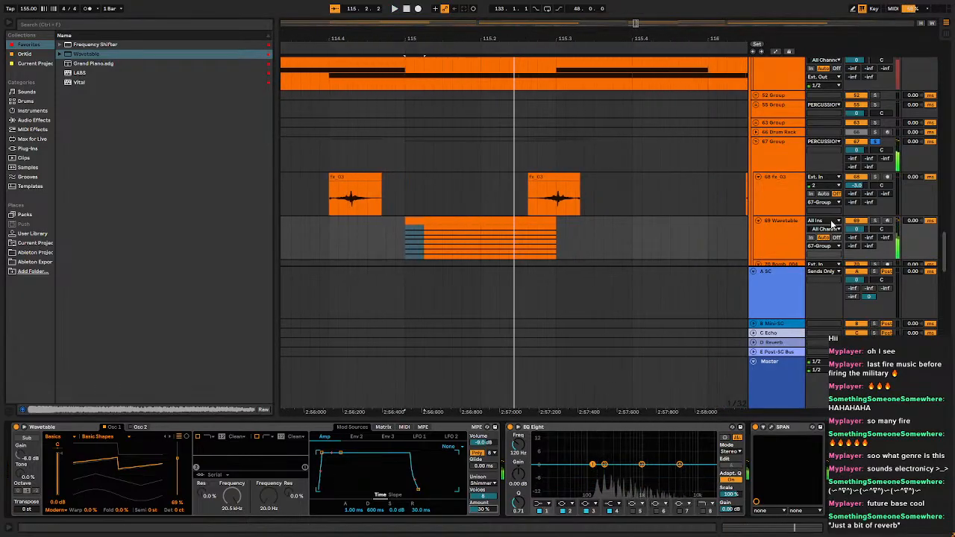
Freeze the Wavetable track and flatten it to audio.
right_click(783, 238)
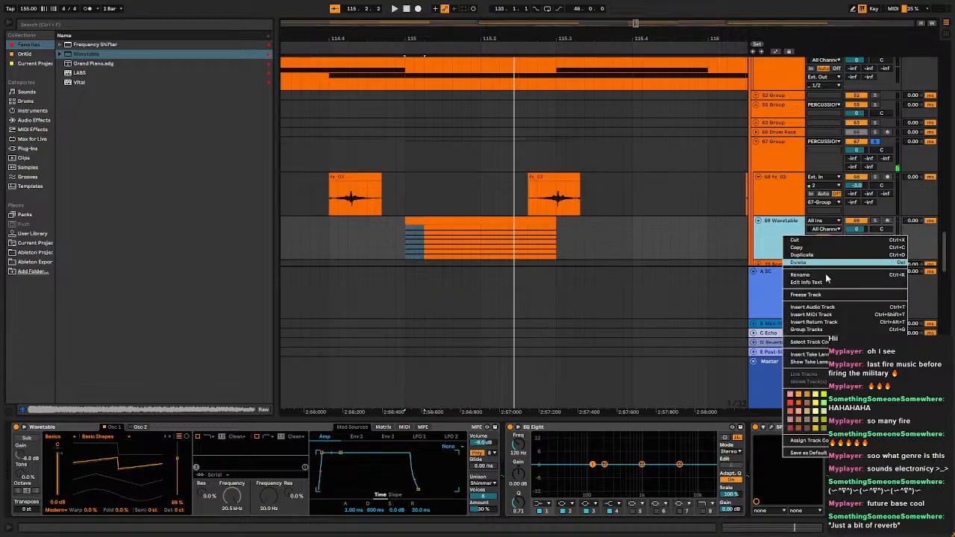
left_click(829, 299)
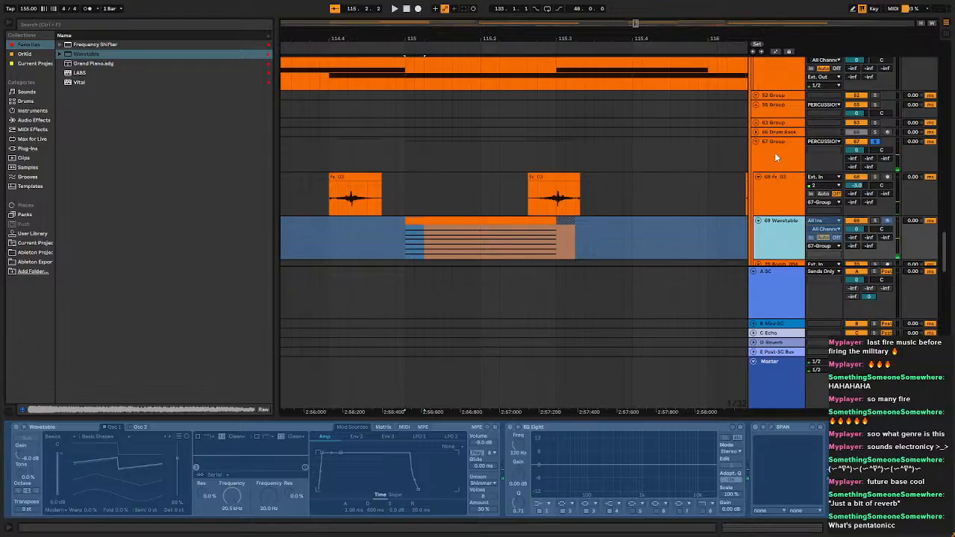
left_click(775, 152)
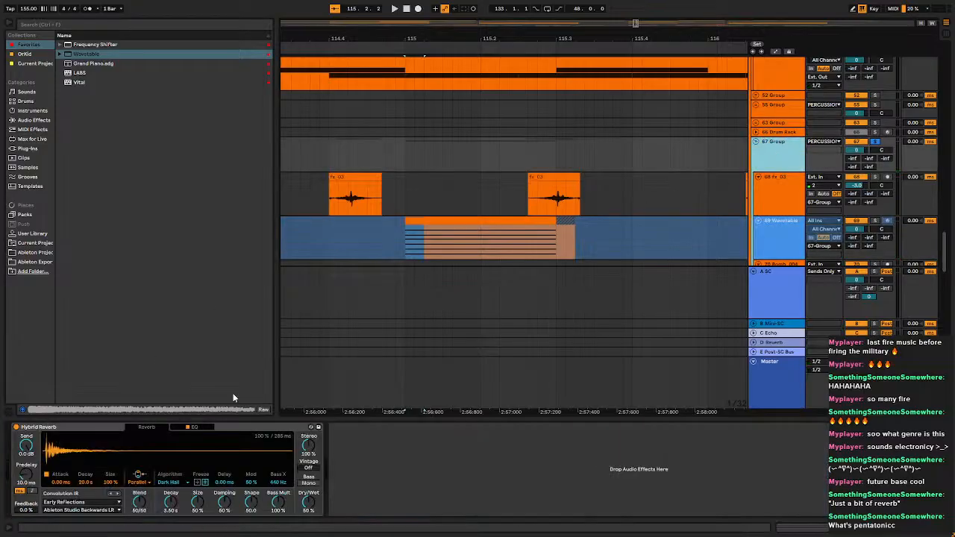
left_click(764, 230)
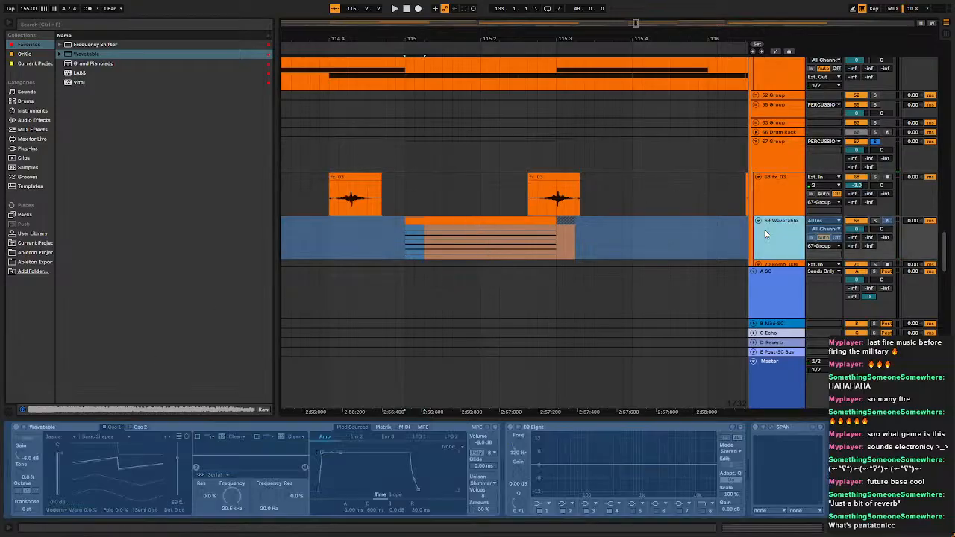
right_click(765, 230)
left_click(805, 298)
Load the flattened Wavetable clip as the convolution impulse response of the group's Hybrid Reverb.
left_click(784, 145)
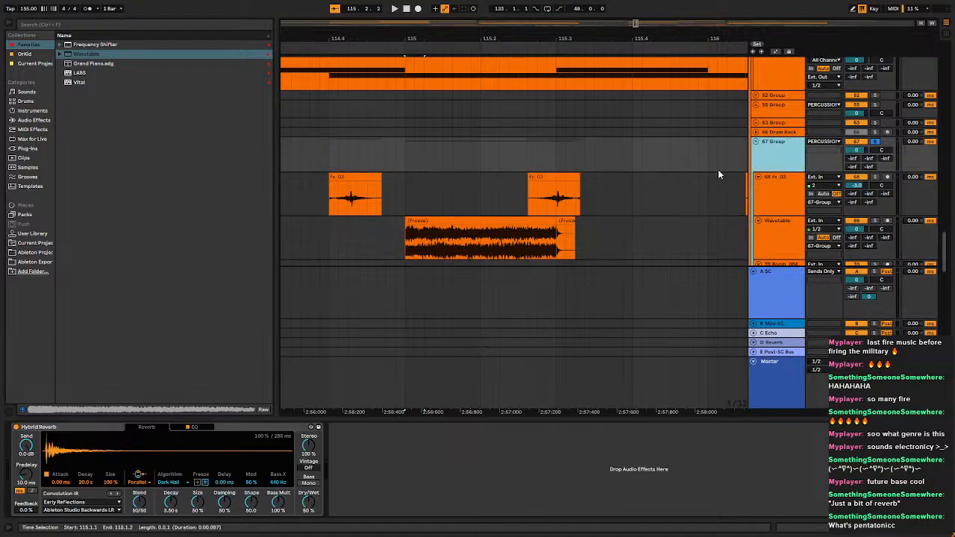
left_click(486, 216)
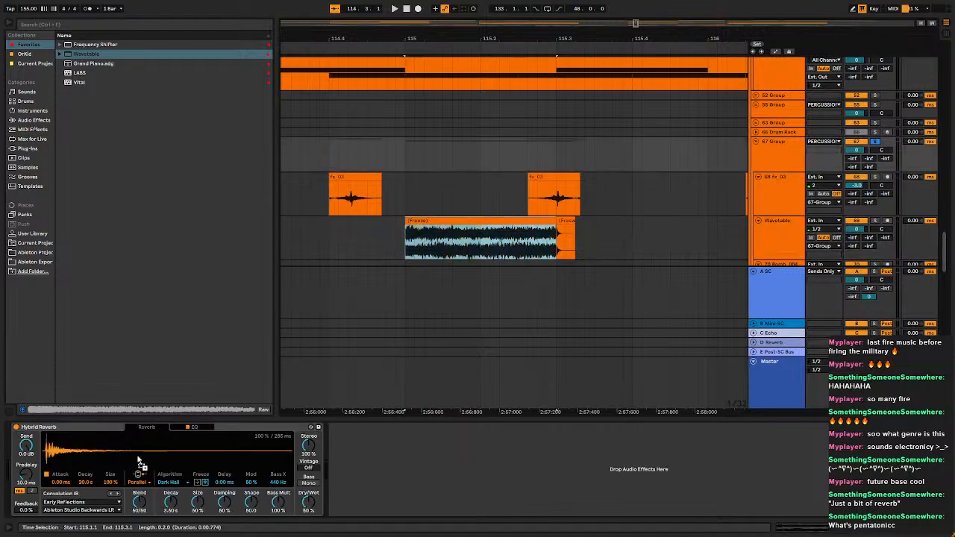
left_click_drag(117, 448, 129, 460)
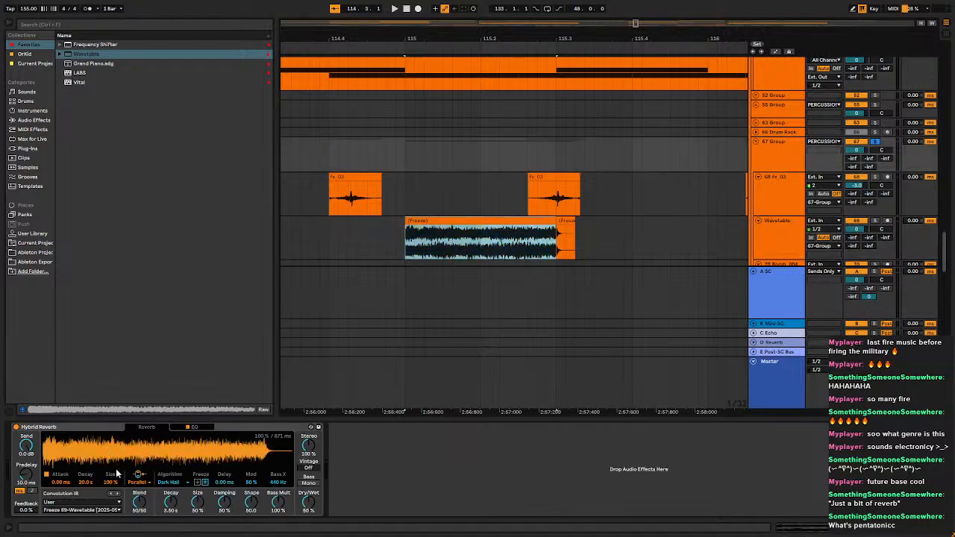
Delete the freeze tail clip at 115.3 and deactivate the Wavetable track.
left_click(568, 242)
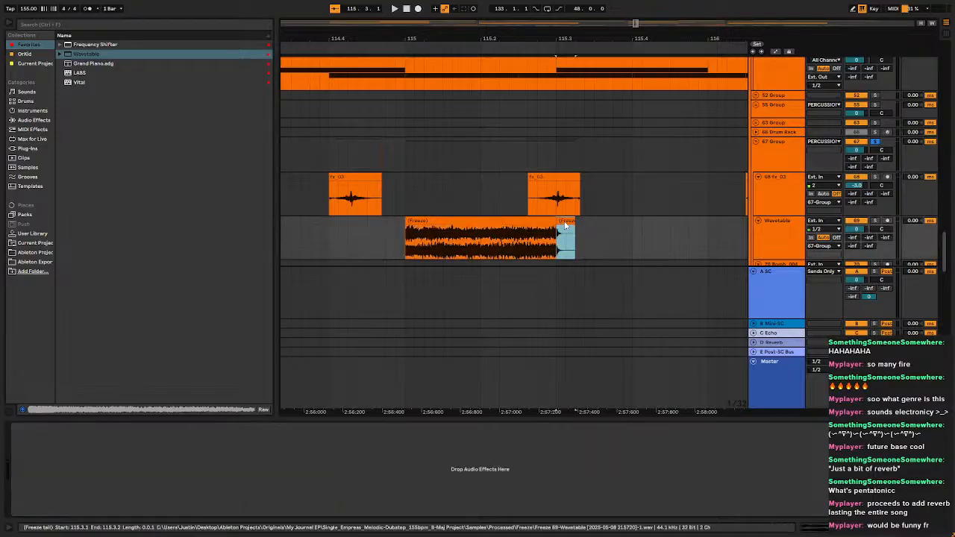
key("Delete")
left_click(524, 224)
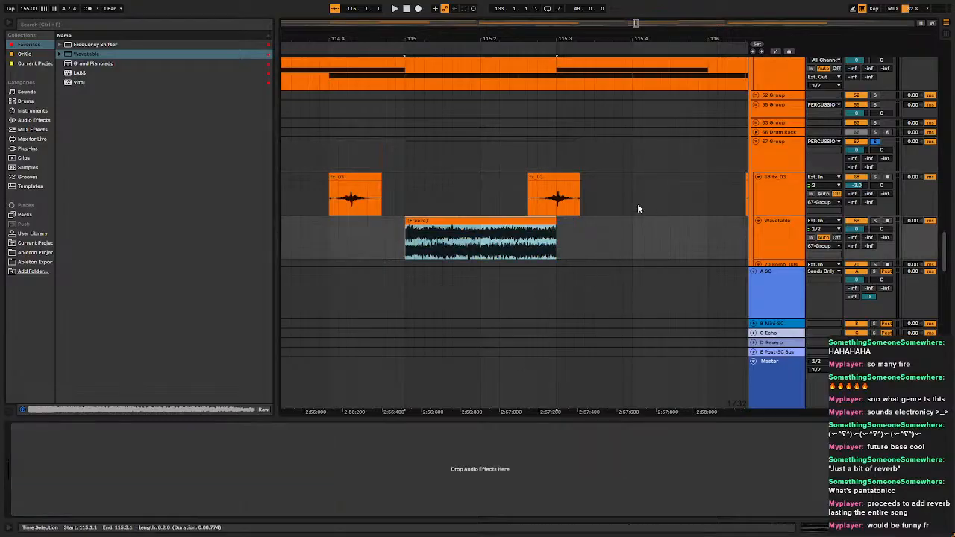
left_click(858, 221)
scroll(537, 206, "down", 5)
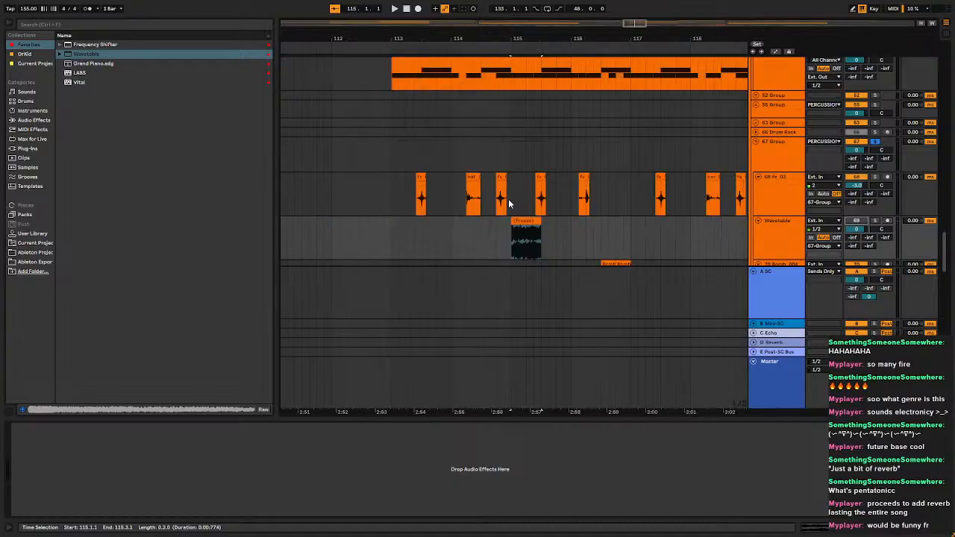
Set Hybrid Reverb's impulse response decay to 1.20 s, play from bar 113, and switch its routing to Convolution.
left_click(401, 191)
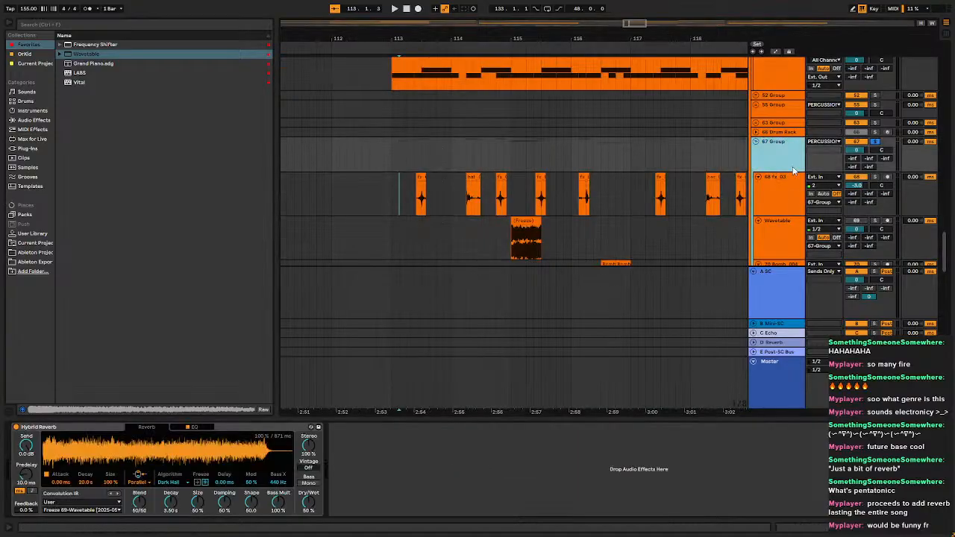
key("Up")
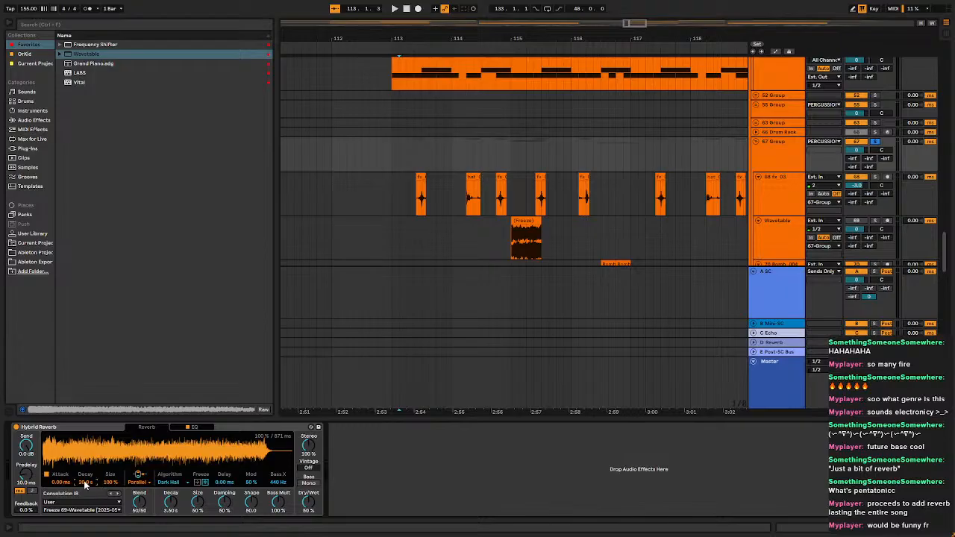
left_click(86, 484)
type("1000")
key("Return")
key("space")
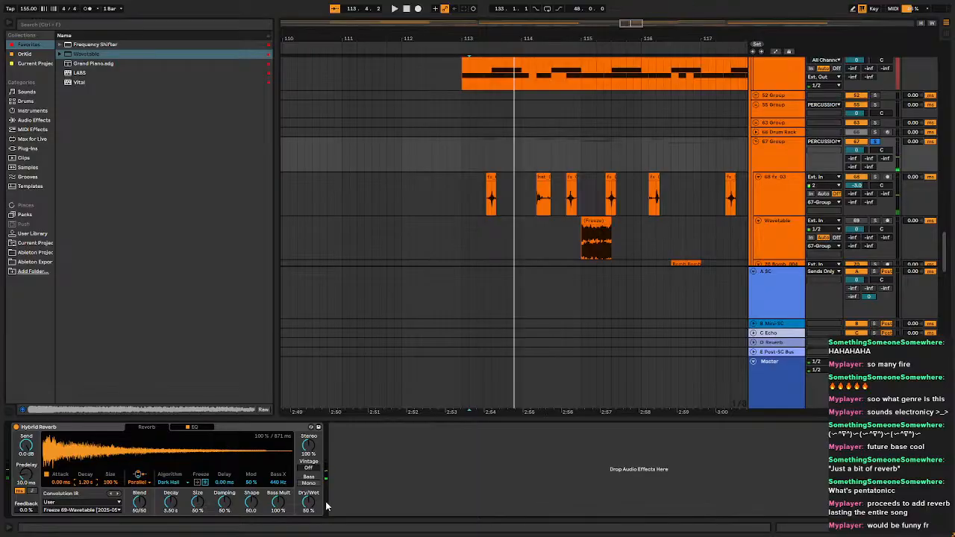
left_click(146, 483)
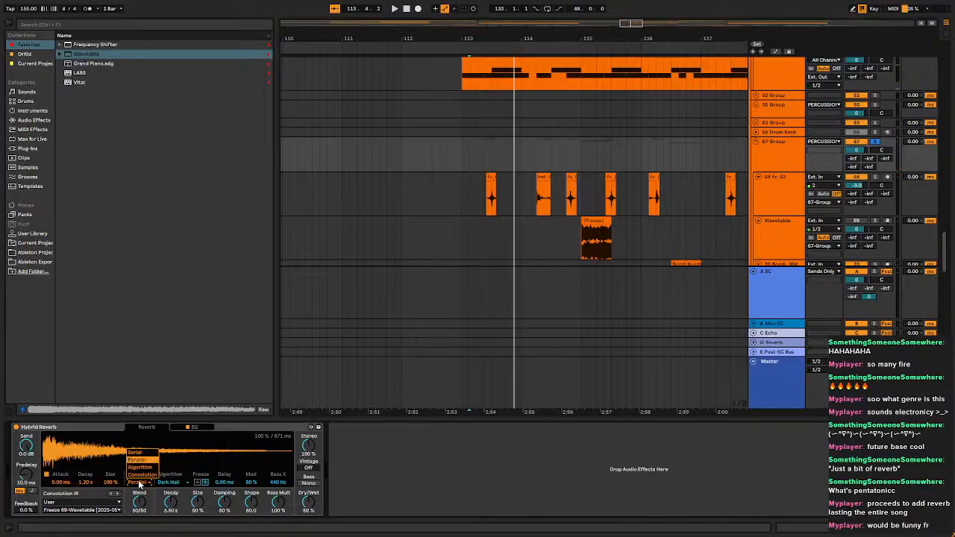
left_click(142, 475)
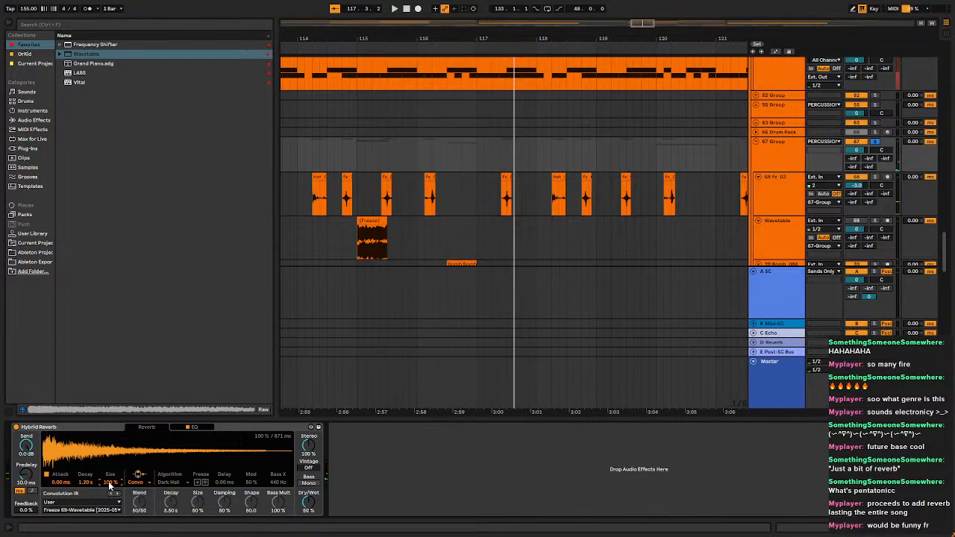
Set Hybrid Reverb's impulse response size to 50% and its decay to 600 ms.
left_click_drag(108, 482, 108, 500)
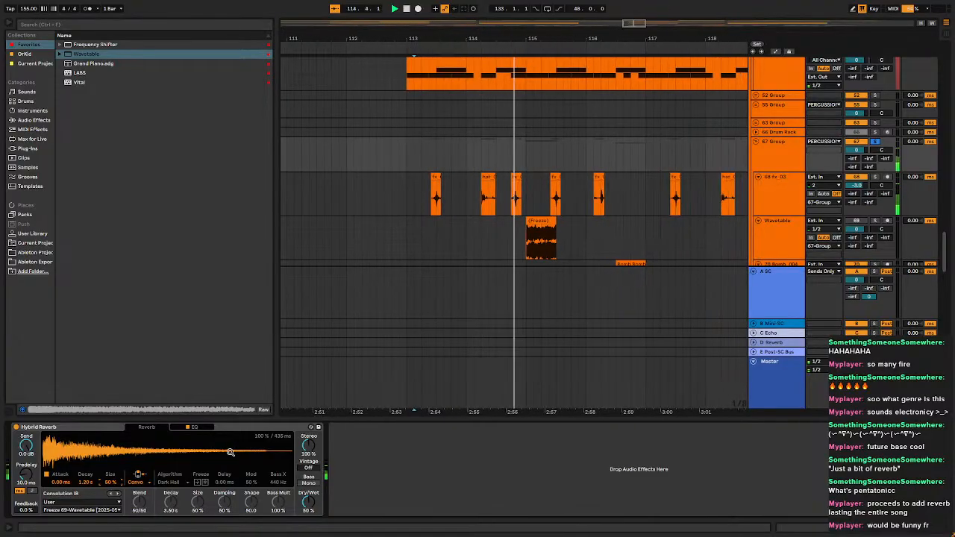
left_click(83, 484)
type("600")
key("Return")
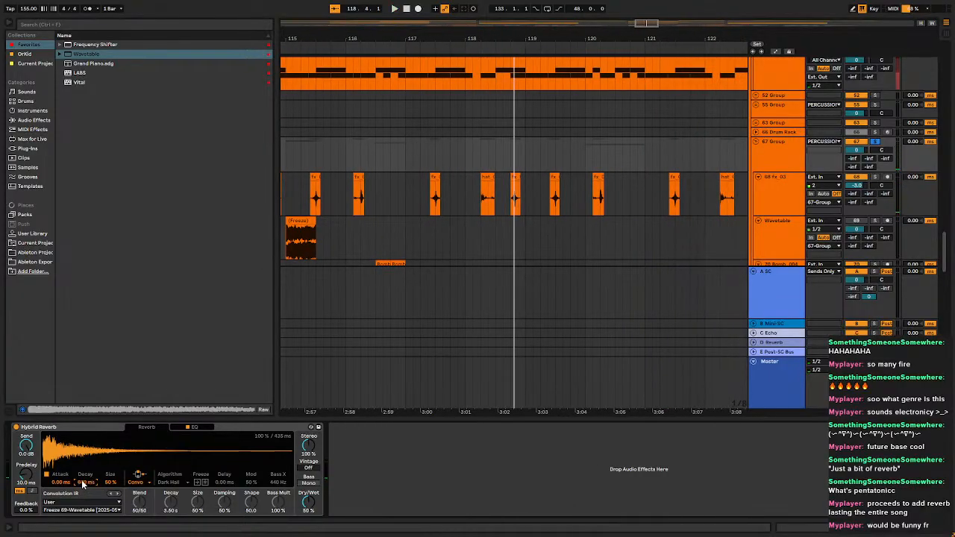
Raise the low-cut frequency in Hybrid Reverb's EQ to 290 Hz.
left_click(195, 427)
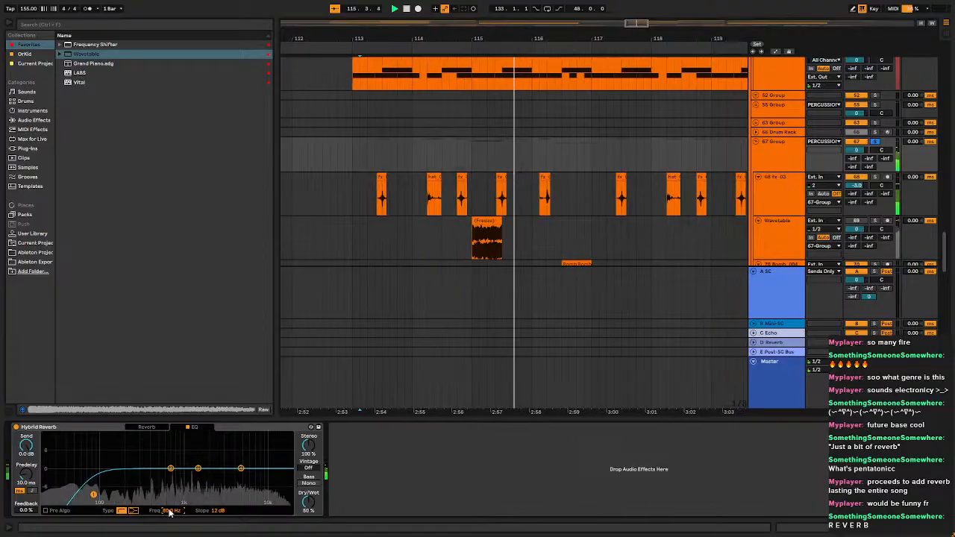
scroll(171, 512, "up", 10)
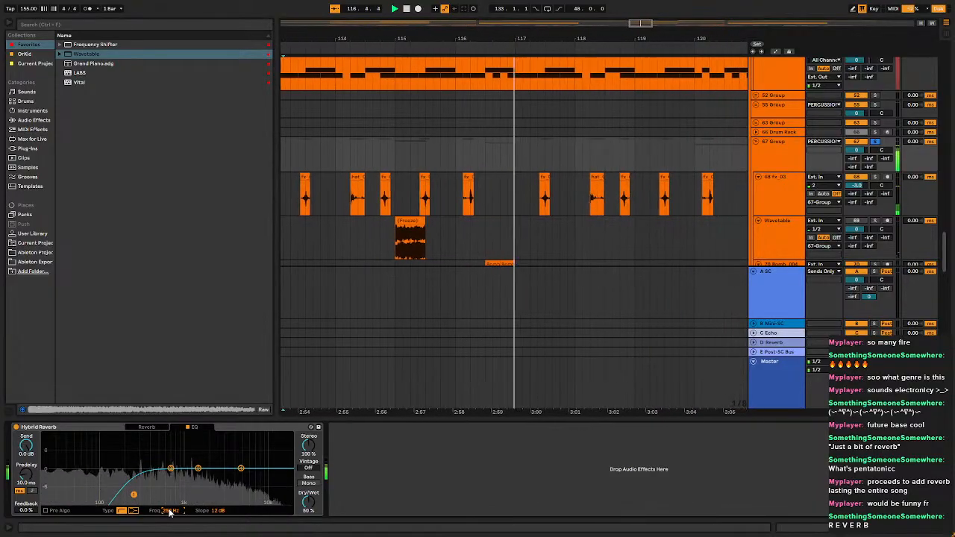
Load EQ Eight's Telephone Vocal preset onto the Bomb_004 track.
scroll(552, 239, "down", 3)
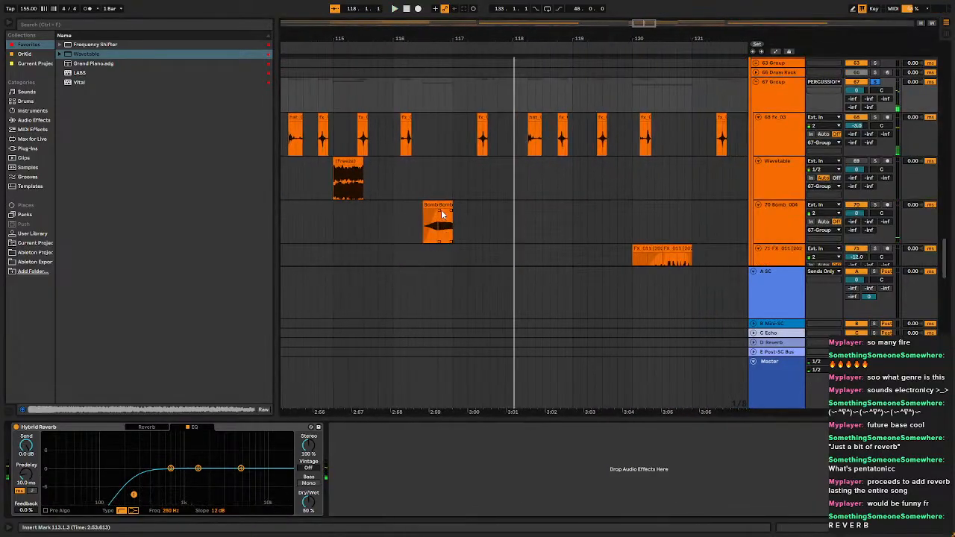
left_click(782, 212)
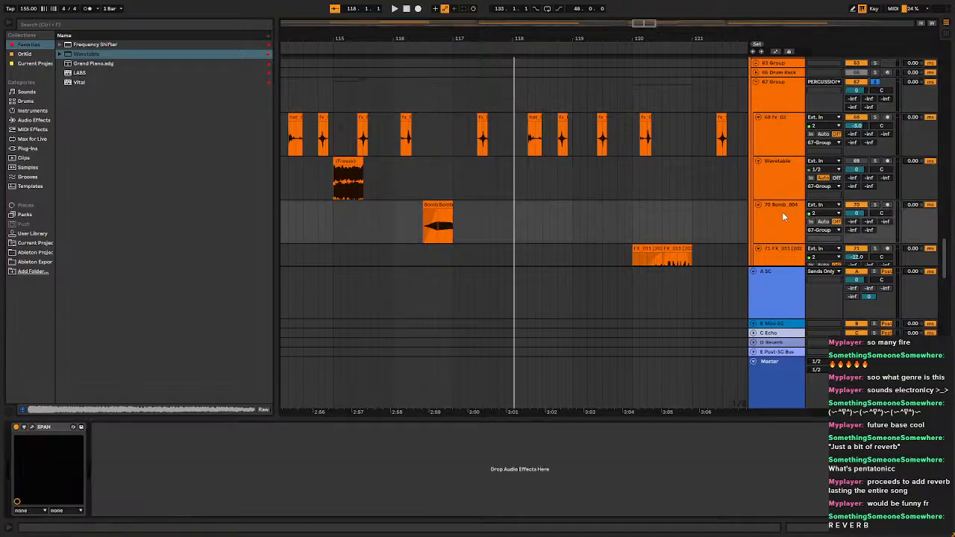
left_click(26, 133)
left_click(30, 120)
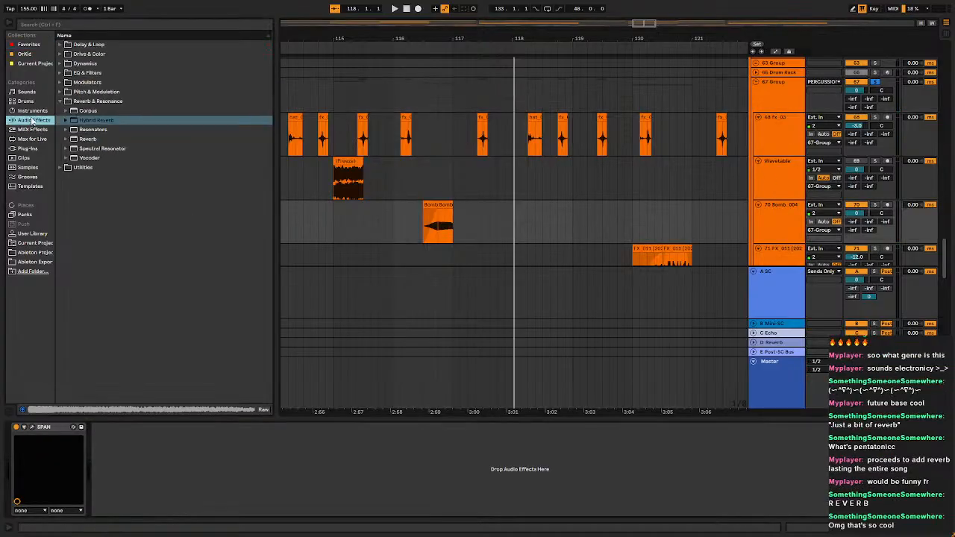
left_click(63, 92)
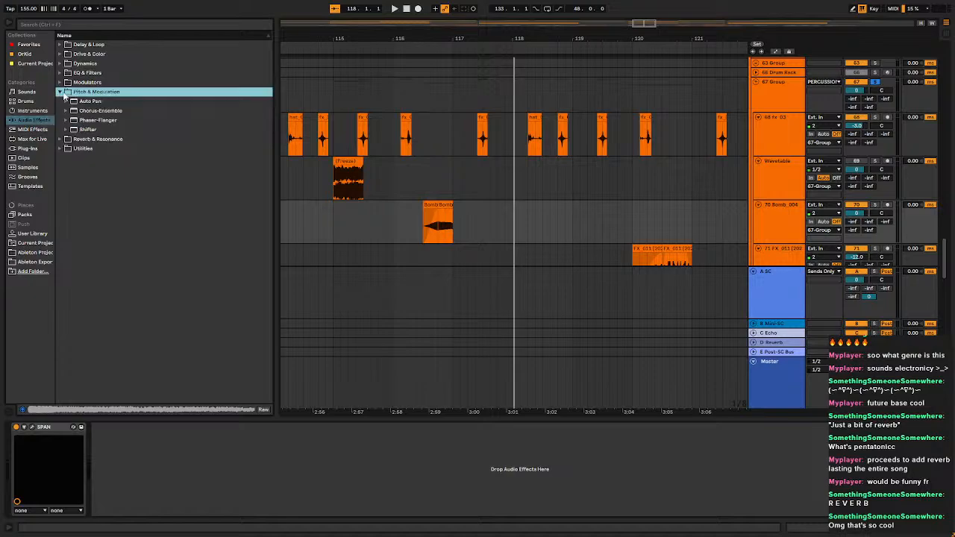
left_click(60, 73)
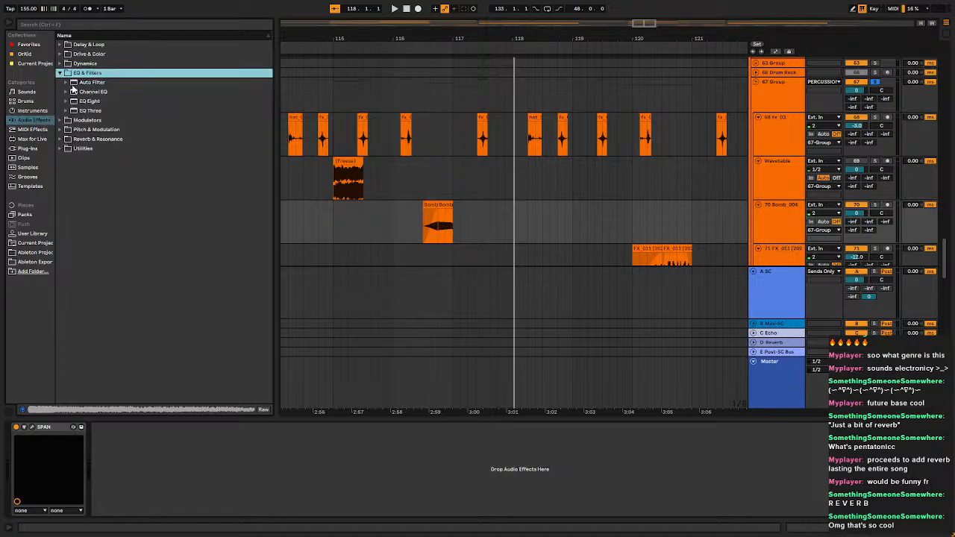
left_click(67, 101)
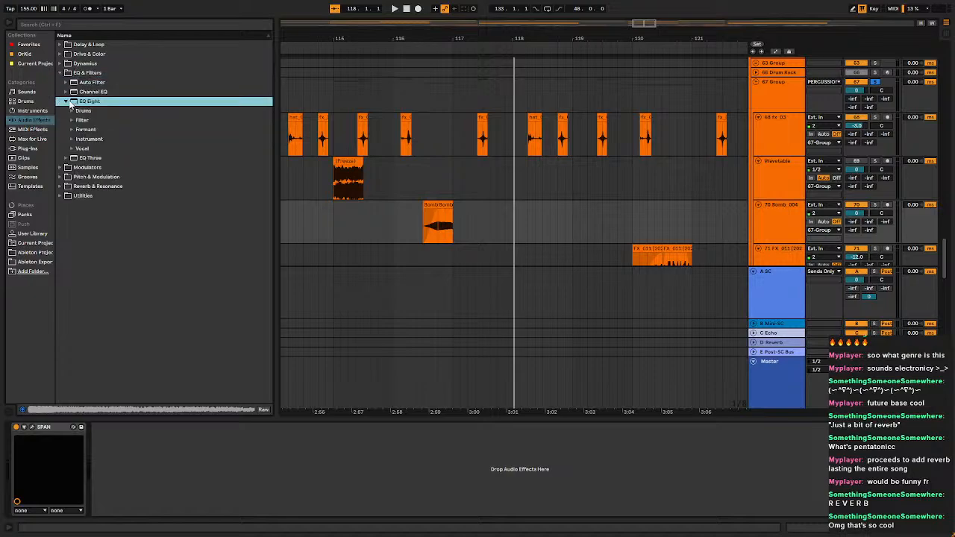
left_click(72, 149)
left_click(111, 195)
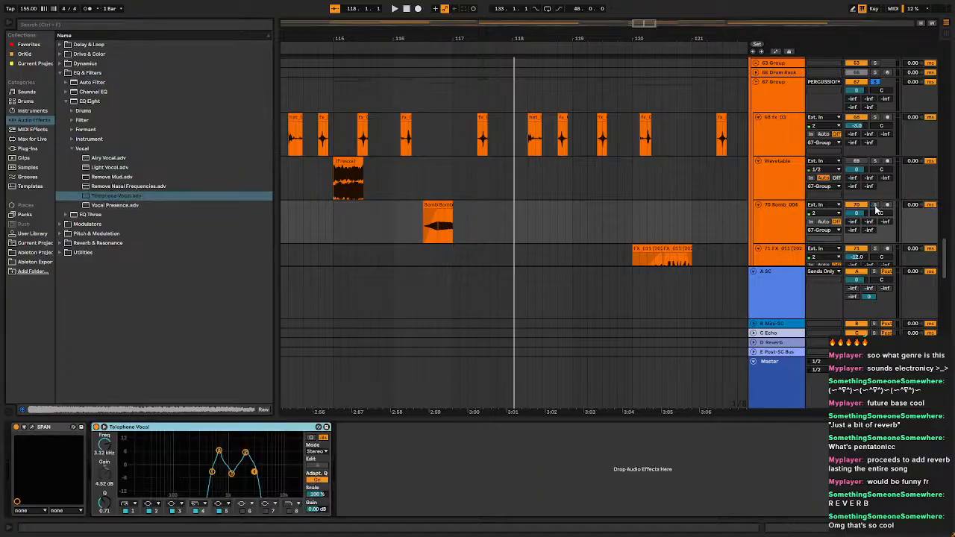
Solo the Bomb_004 track and play its clip just before bar 117.
left_click(875, 205)
key("space")
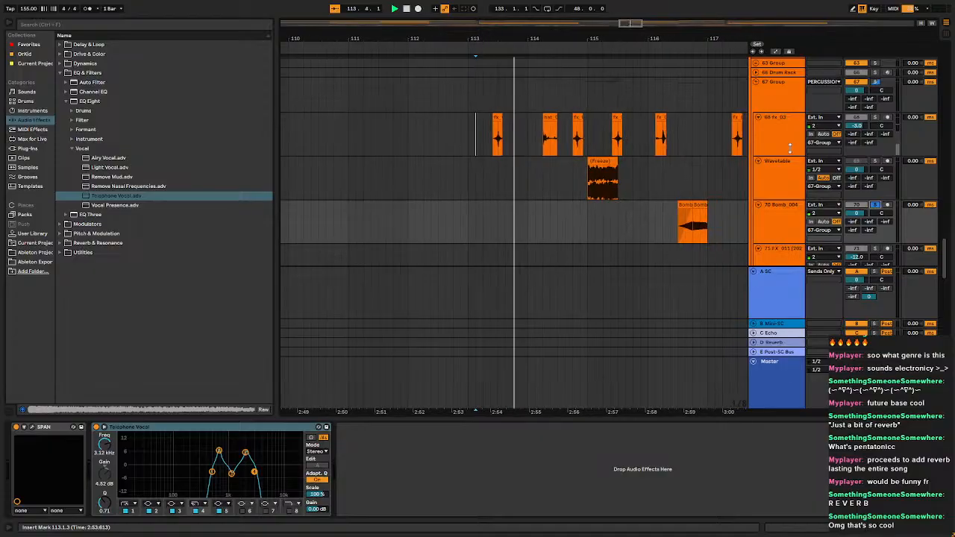
left_click(673, 222)
key("space")
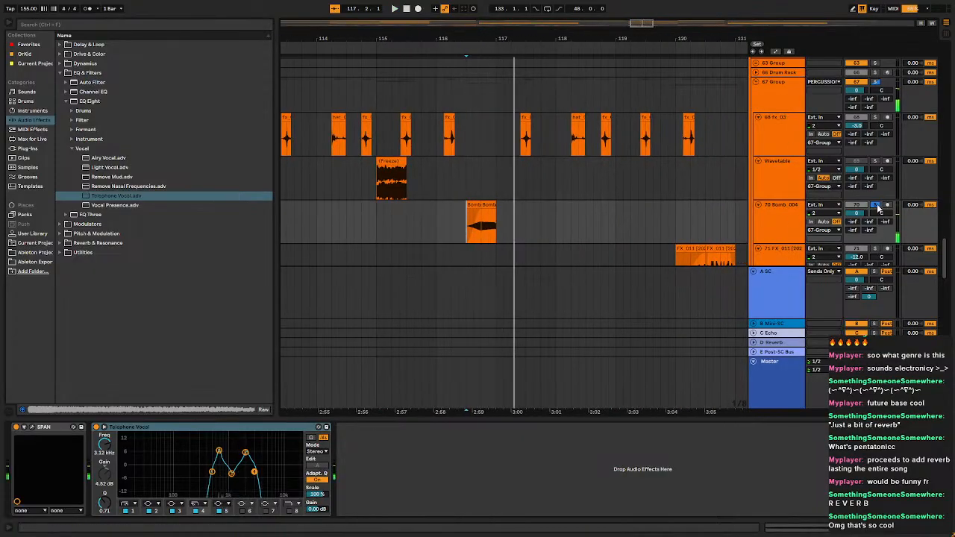
Unsolo the Bomb_004 track, then play the soloed 67 Group from 112.4.3 to hear its effects together.
scroll(426, 169, "left", 3)
scroll(425, 169, "up", 1)
left_click(362, 152)
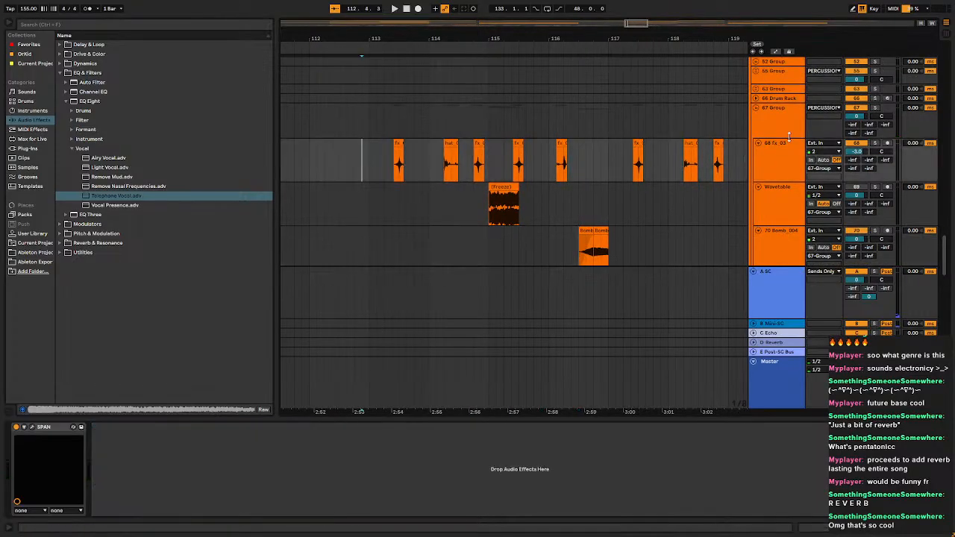
key("space")
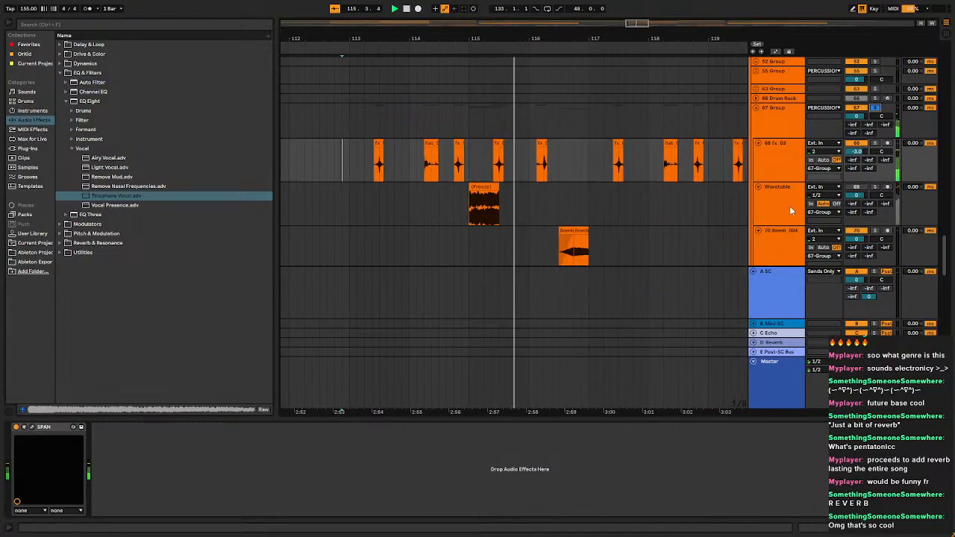
scroll(502, 152, "down", 3)
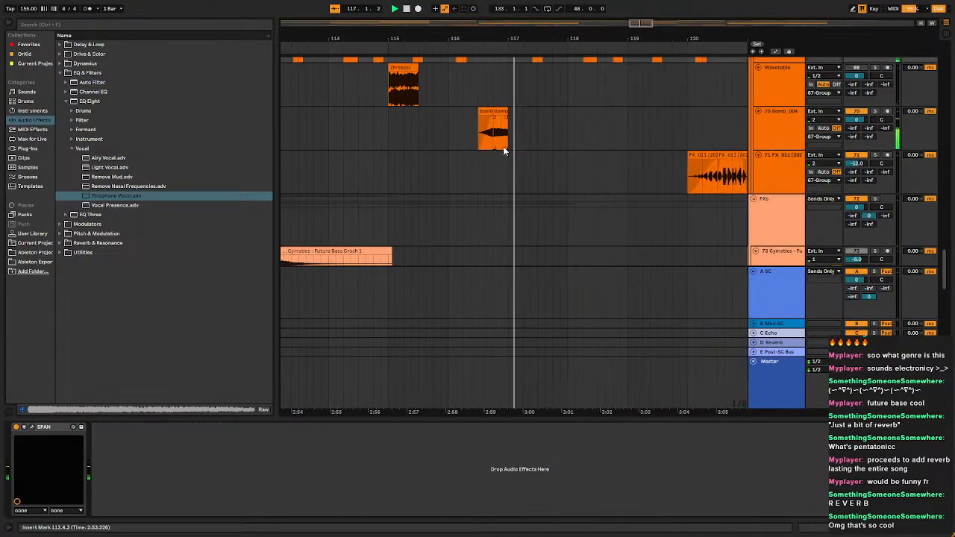
scroll(517, 143, "up", 2)
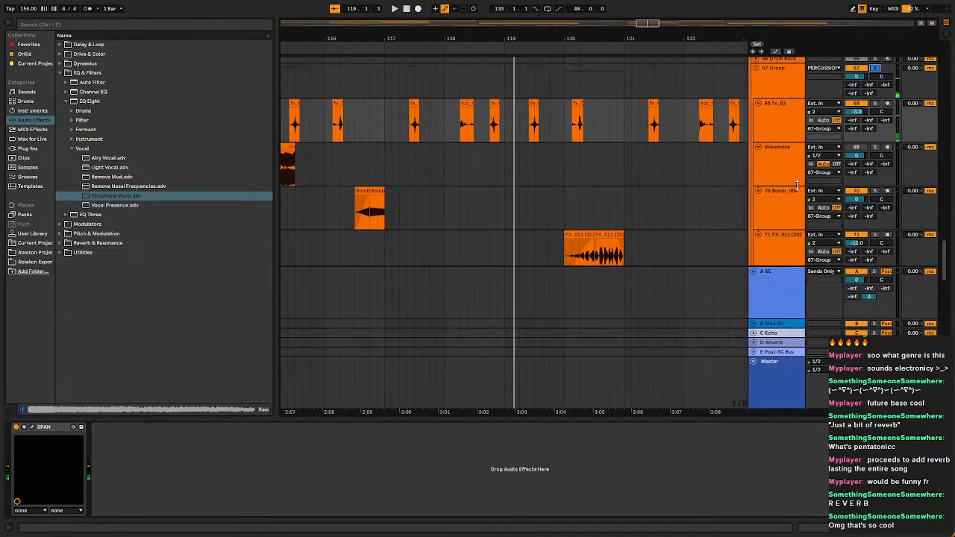
Solo the FX_011 track and play its clip from bar 120.
scroll(679, 236, "down", 1)
left_click(788, 219)
left_click(877, 216)
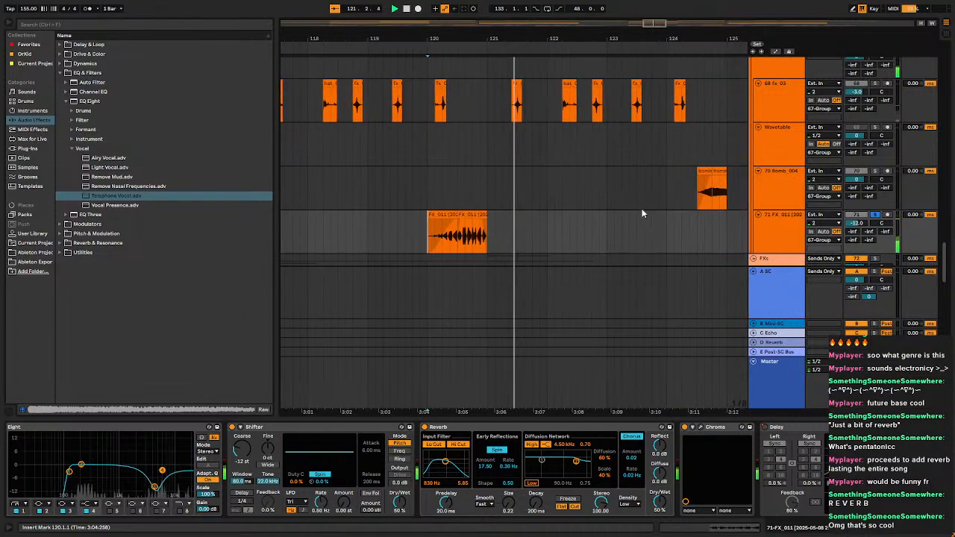
key("space")
Remove the drop at the FX_011 clip's end from the Delay's Device On and Dry/Wet automation, and play from 120.4.1.
scroll(539, 249, "down", 5)
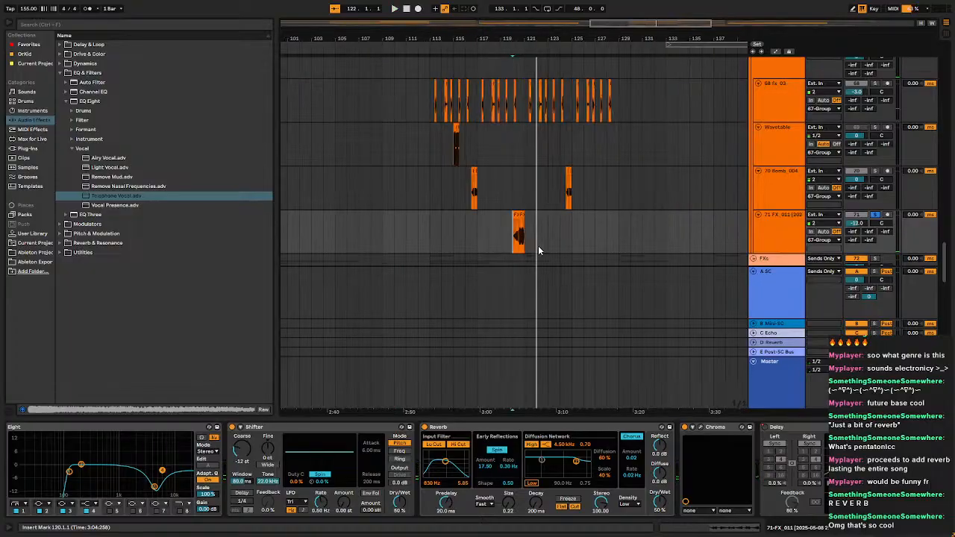
scroll(527, 213, "down", 1)
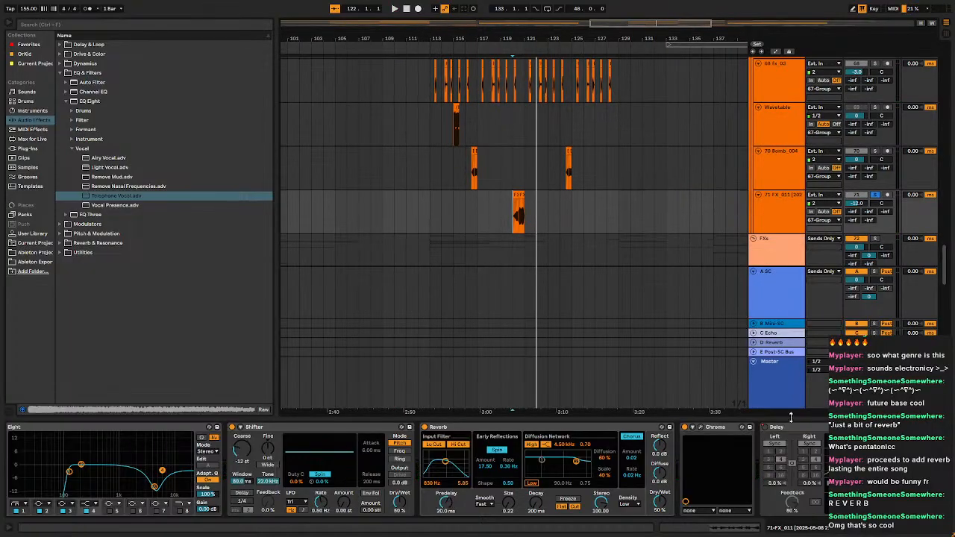
left_click(776, 52)
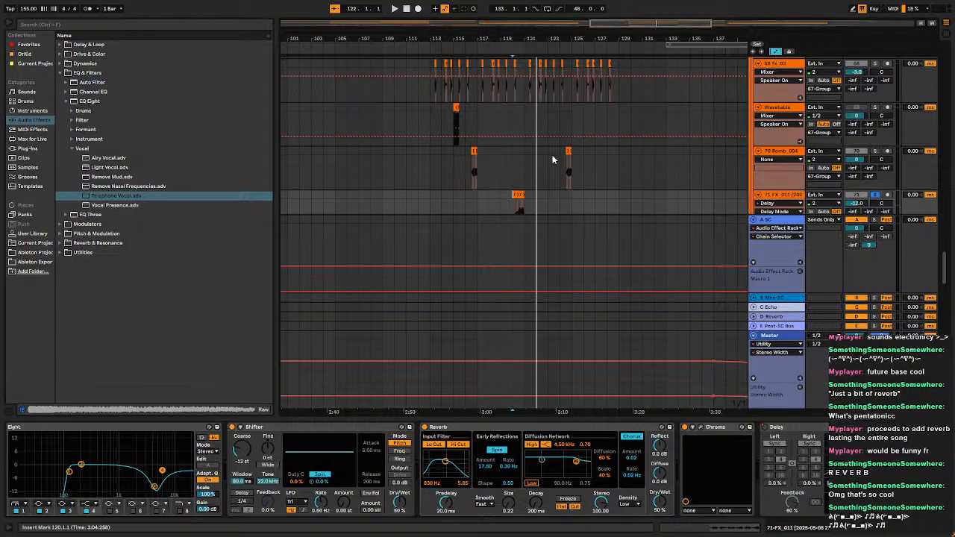
scroll(553, 158, "down", 3)
scroll(559, 164, "down", 1)
scroll(531, 152, "up", 5)
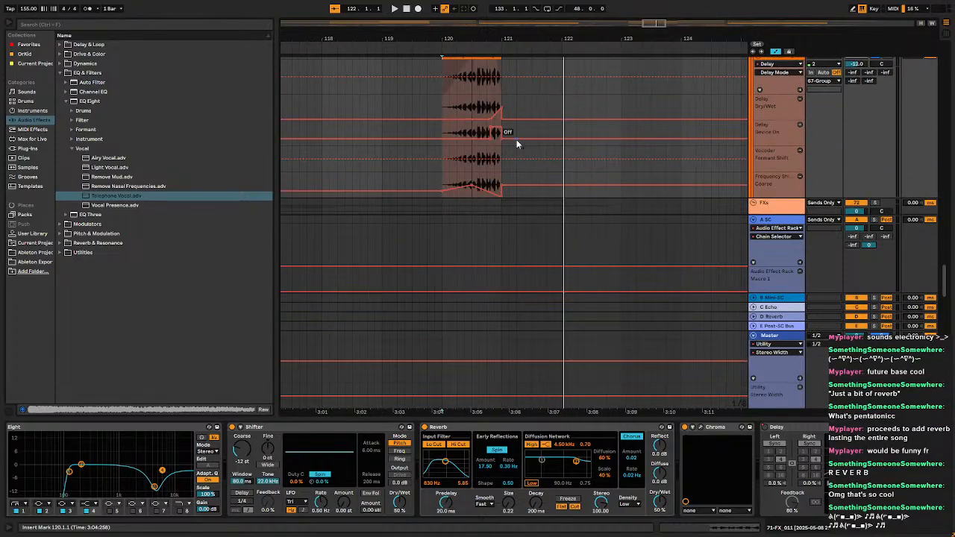
left_click(503, 139)
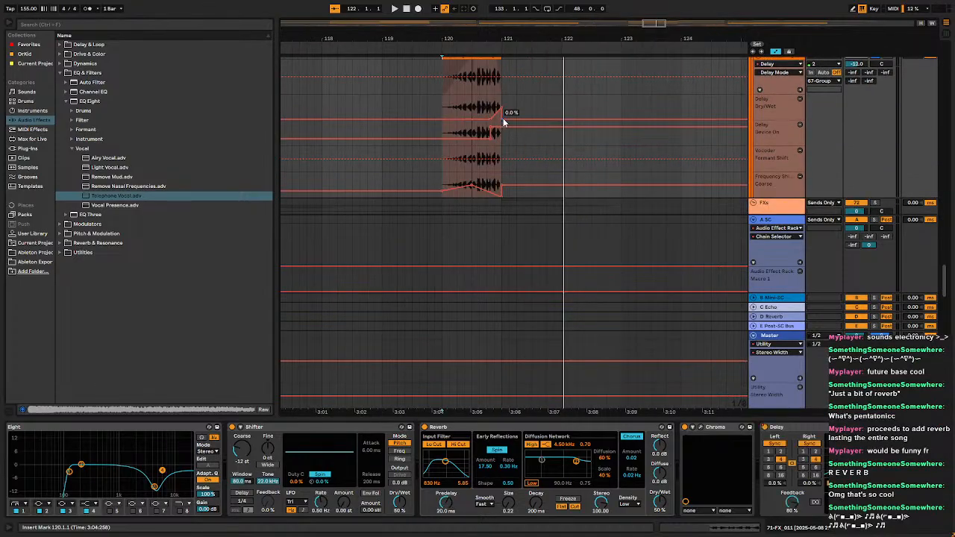
left_click_drag(503, 118, 502, 109)
left_click(488, 100)
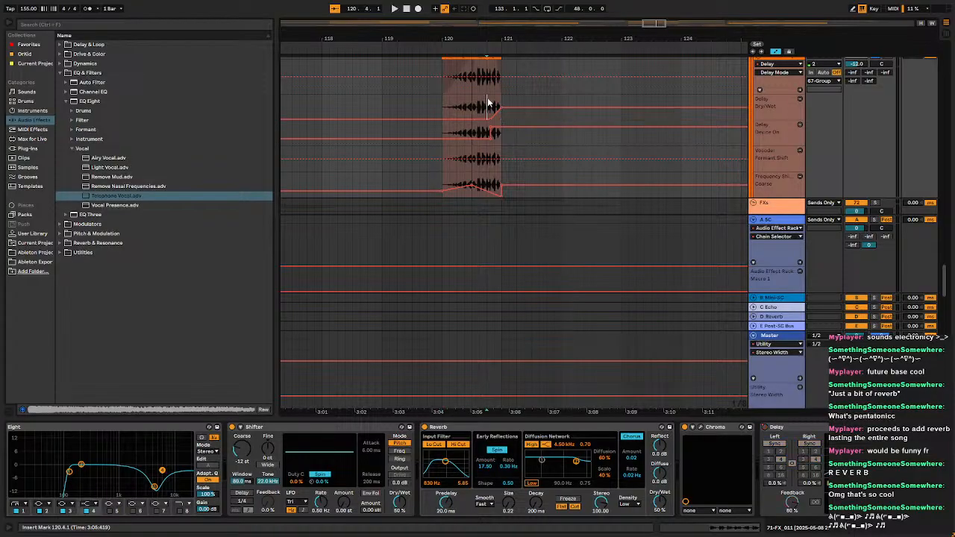
key("space")
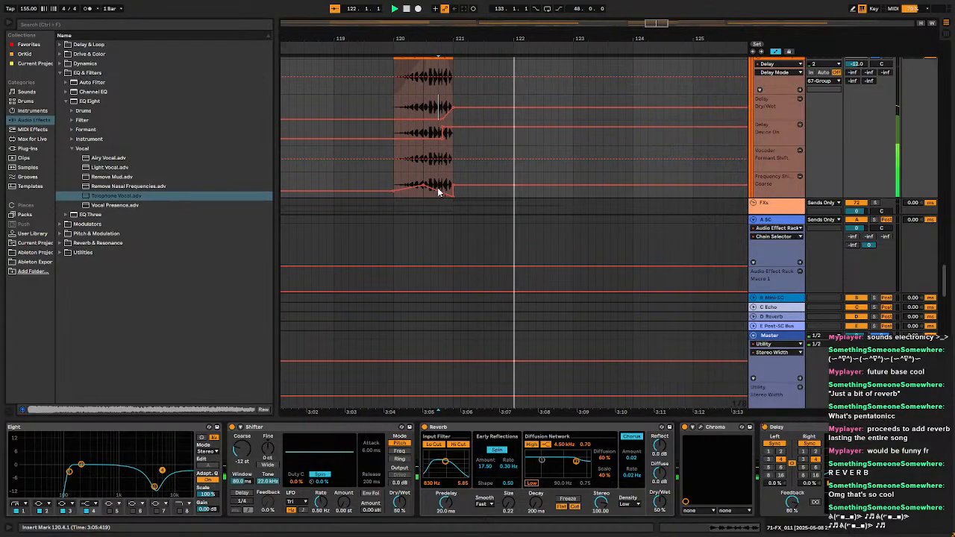
Remove the jump at the FX_011 clip's end from the Frequency Shifter Coarse automation and play from 120.3.1.
left_click(448, 185)
left_click(417, 176)
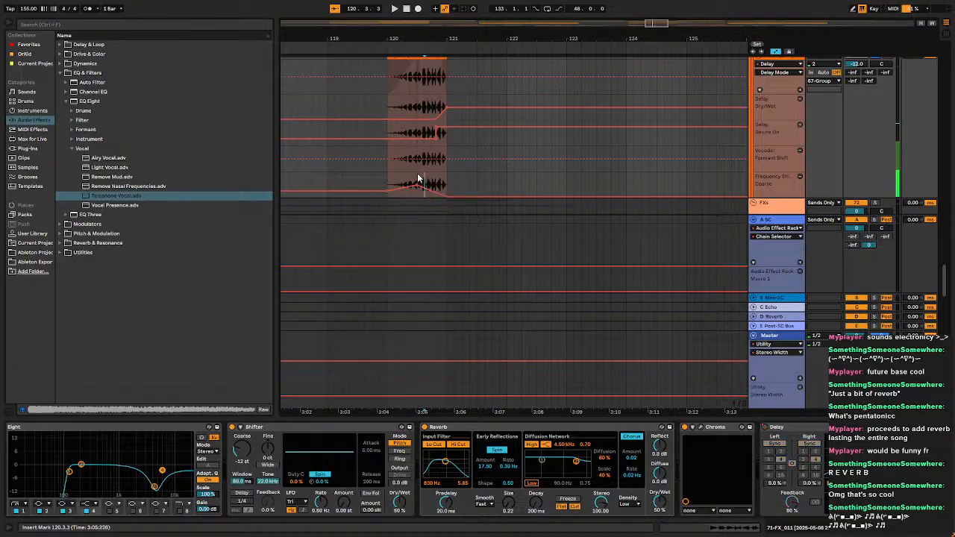
key("space")
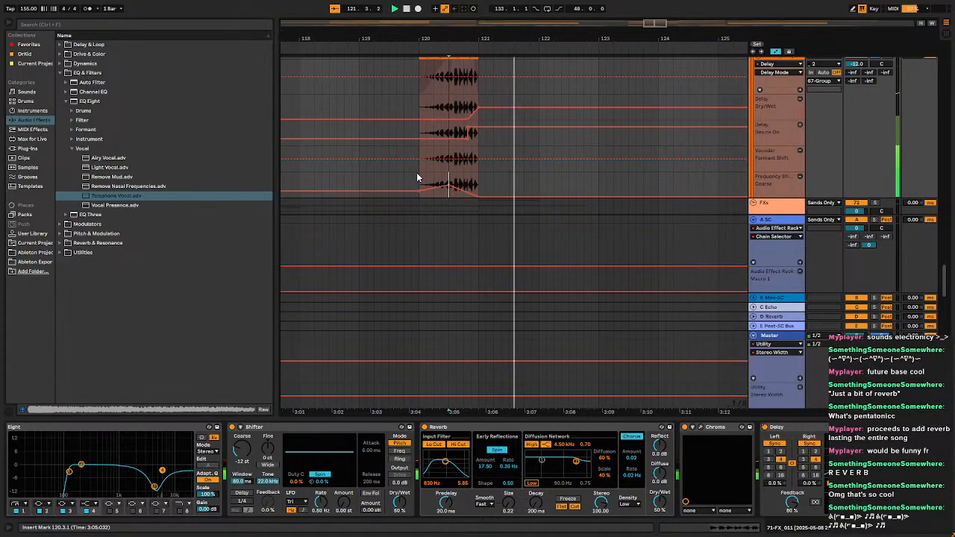
scroll(491, 151, "down", 5)
key("space")
Hide the automation lanes and play the arrangement from bar 113 with the FX_011 track unsoloed.
scroll(791, 82, "up", 1)
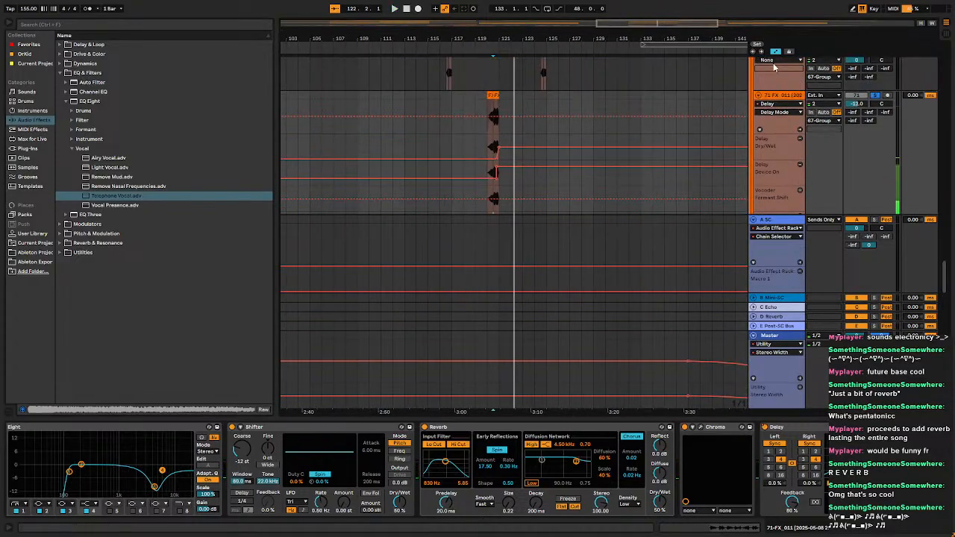
left_click(776, 52)
scroll(418, 130, "up", 1)
left_click(403, 153)
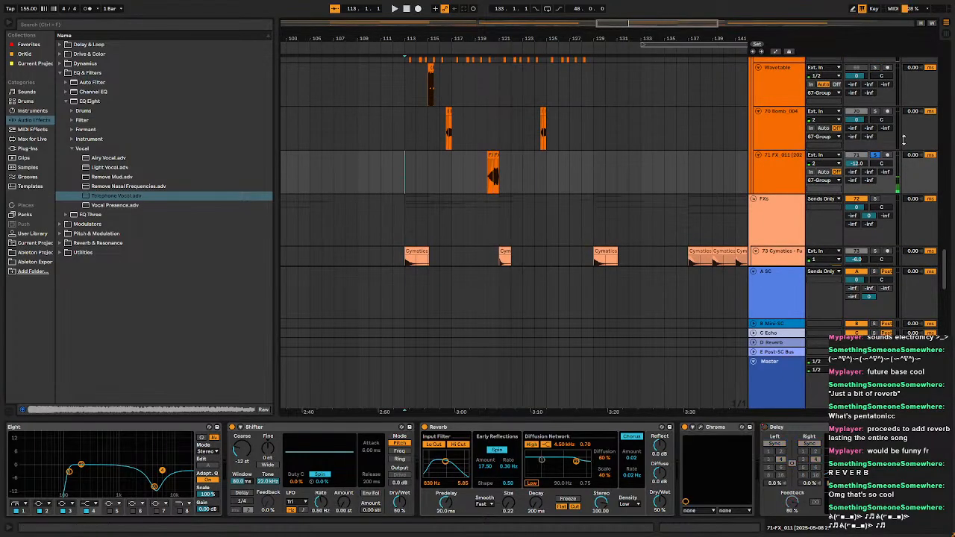
key("space")
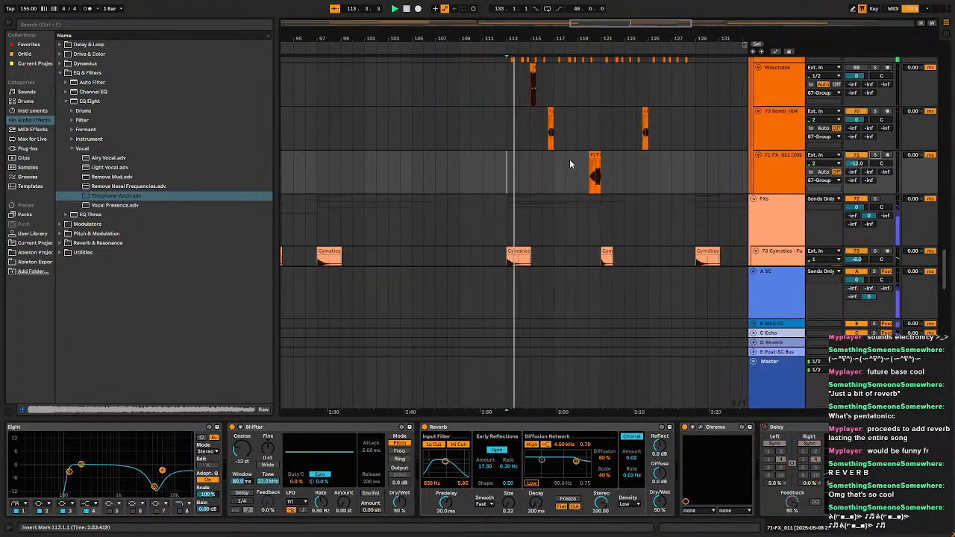
scroll(570, 159, "up", 2)
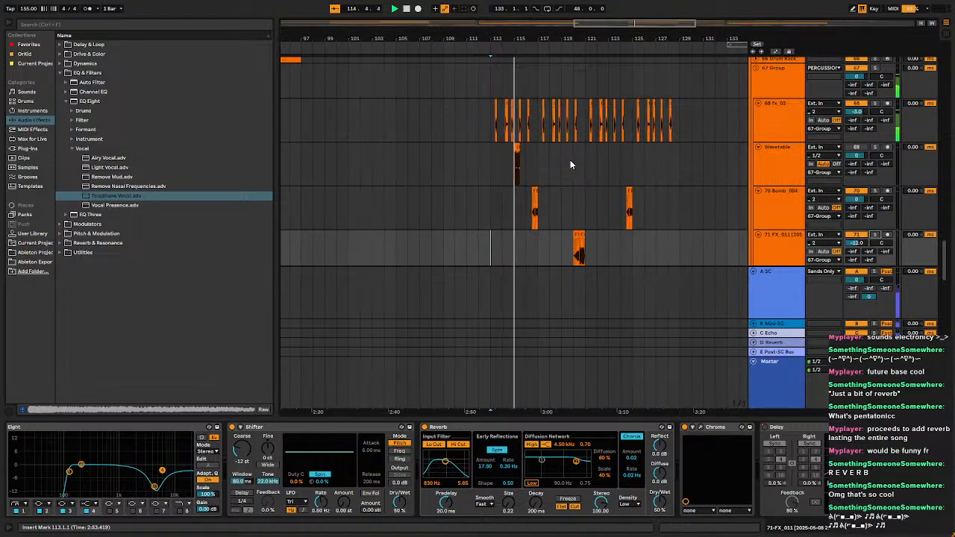
scroll(570, 159, "up", 5, "ctrl")
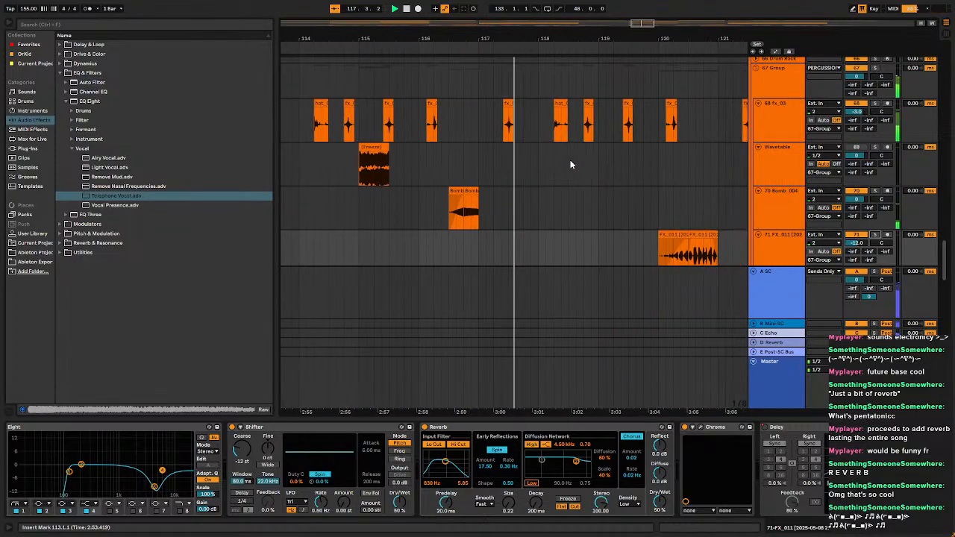
Replace the Telephone Vocal preset on the Bomb_004 track with a plain EQ Eight and give its first band a gentler low cut.
left_click(724, 219)
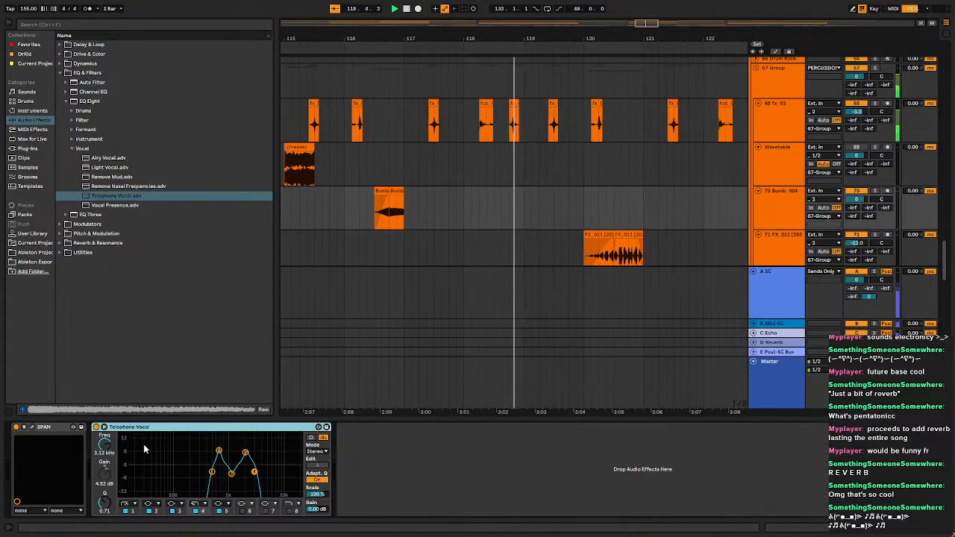
left_click(97, 428)
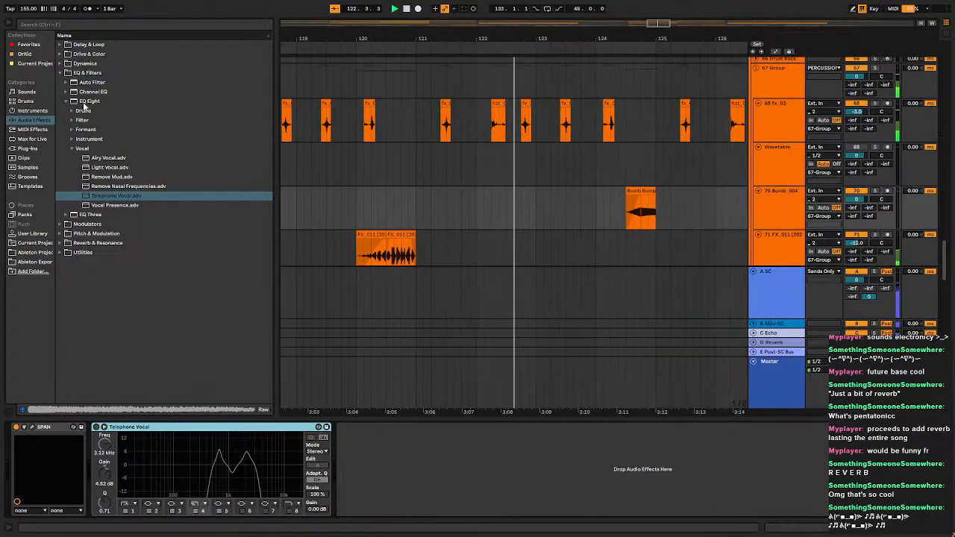
key("Delete")
left_click_drag(89, 102, 180, 458)
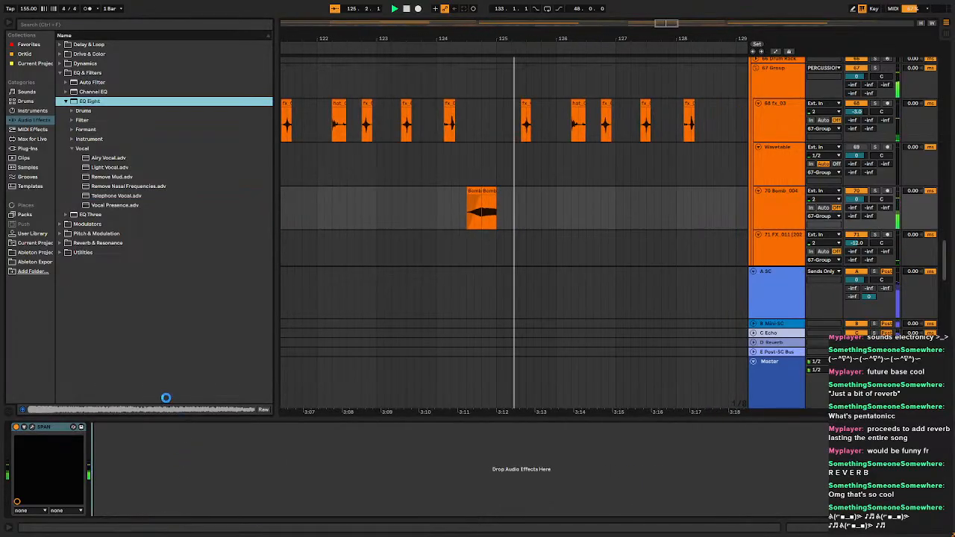
left_click(133, 504)
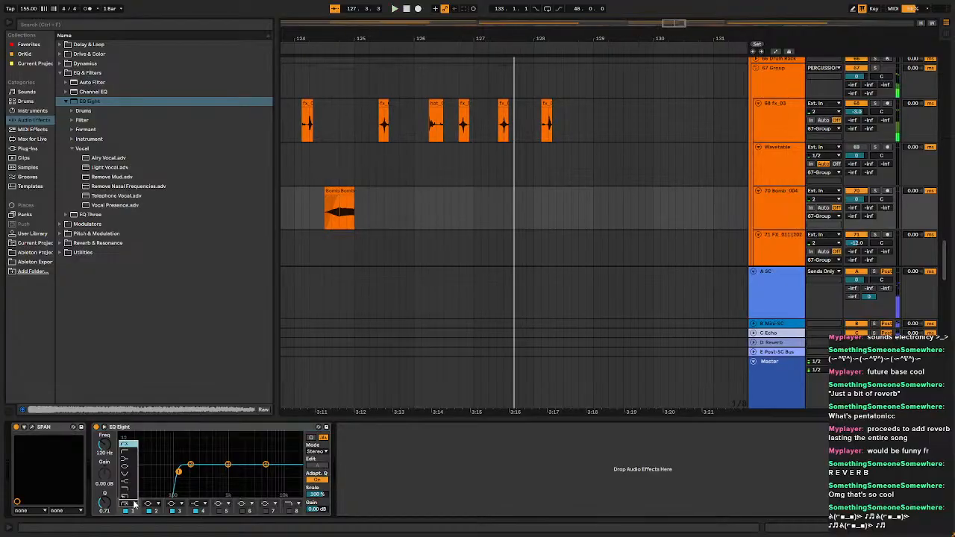
left_click(125, 444)
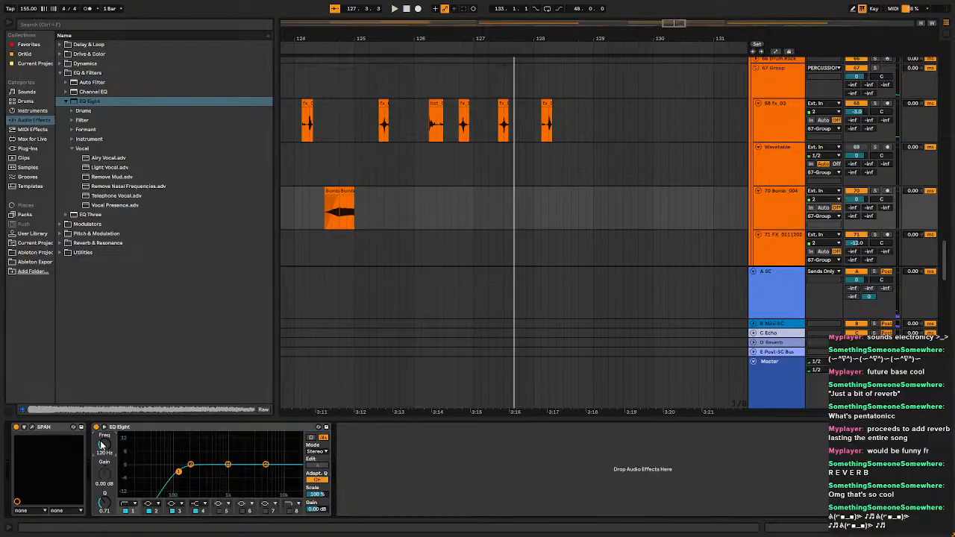
Set the low cut frequency of the Bomb_004 EQ Eight to 350 Hz, play from bar 113 and fold the Wavetable track.
type("350")
key("Return")
key("space")
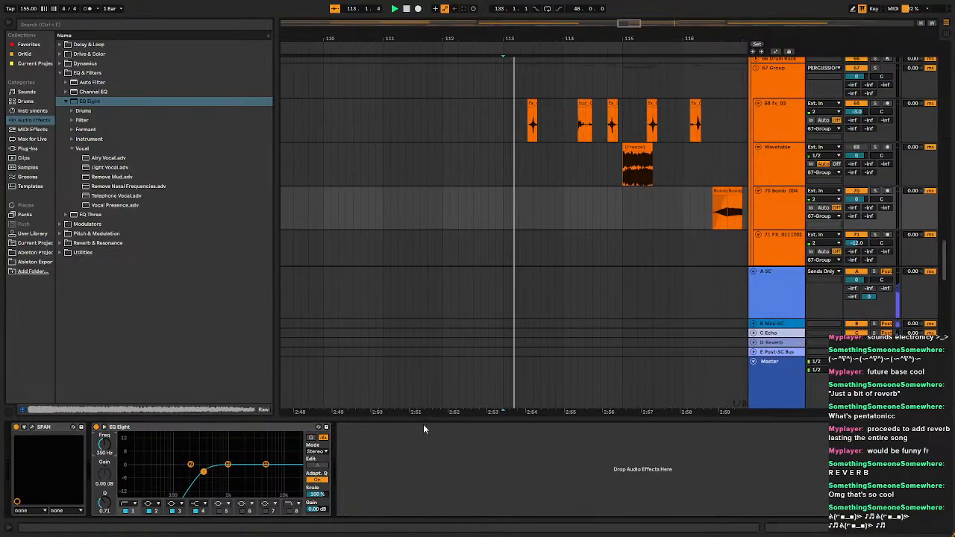
left_click(758, 148)
scroll(606, 193, "up", 3)
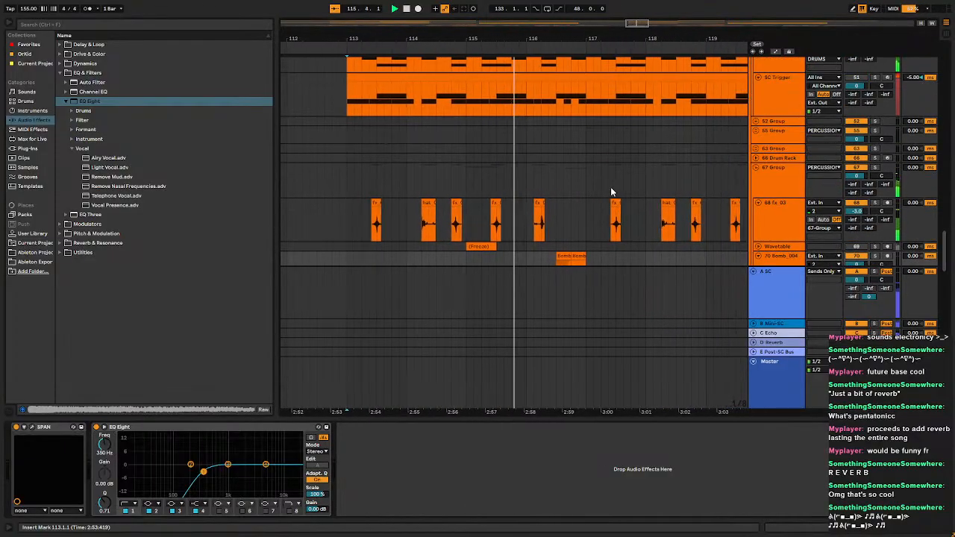
scroll(610, 187, "down", 1)
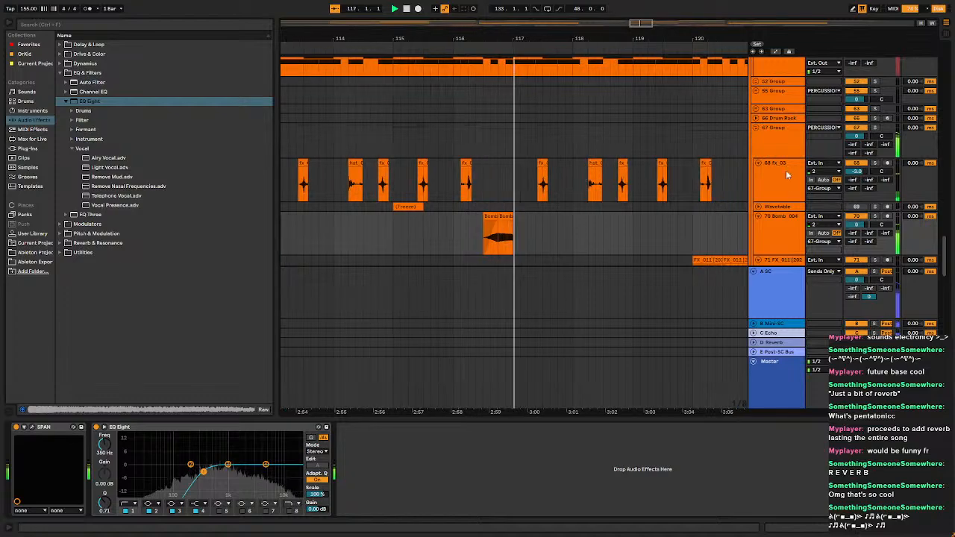
Set the Dry/Wet of the Hybrid Reverb on the 67 Group to 25%.
left_click(781, 139)
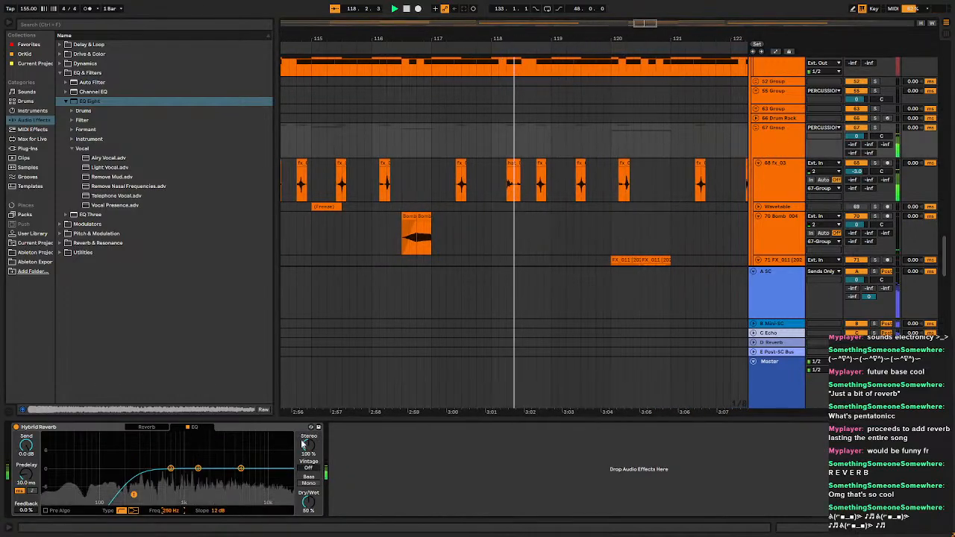
left_click(309, 507)
left_click_drag(310, 507, 309, 526)
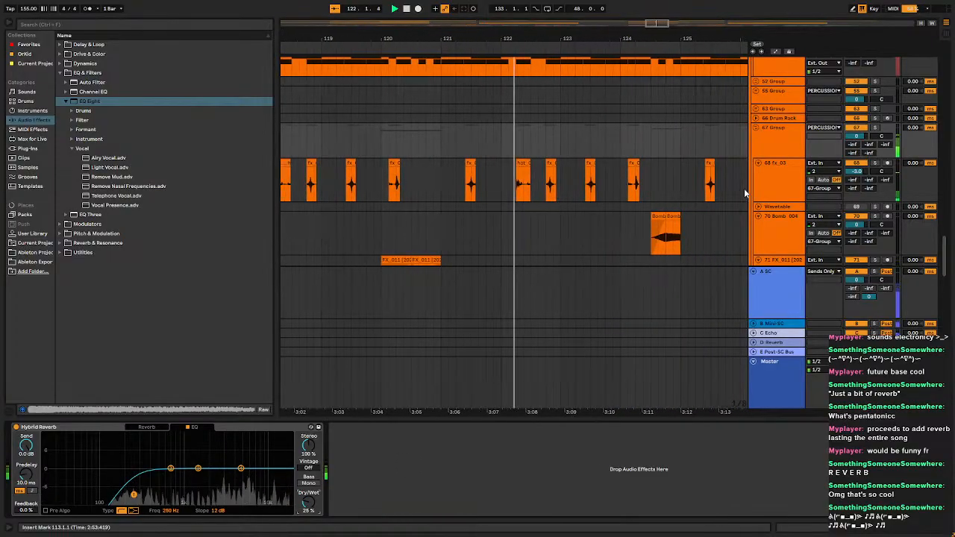
Hide the device view and look over the percussion, FX and synth tracks of the section from bar 113 during playback.
scroll(744, 190, "down", 3)
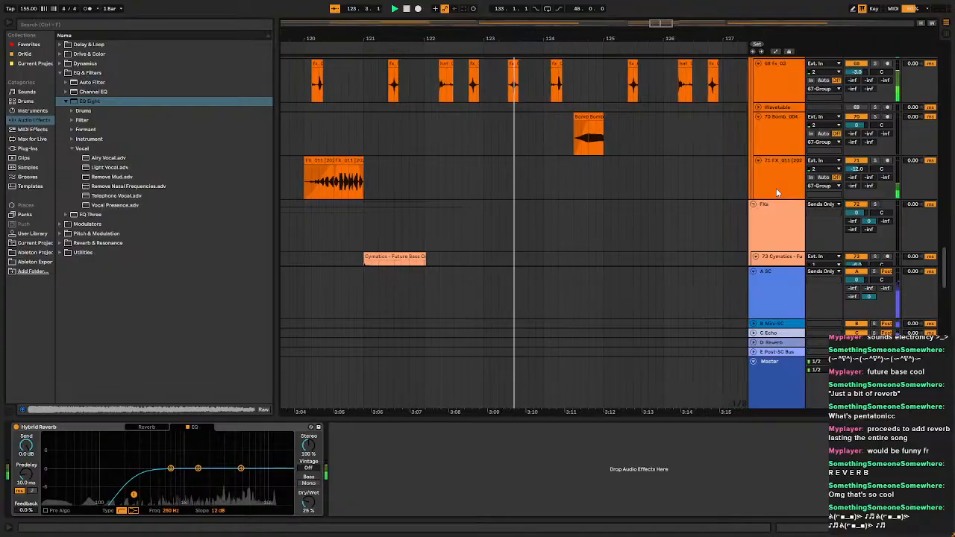
scroll(776, 190, "up", 4)
left_click(695, 419)
scroll(642, 249, "down", 5)
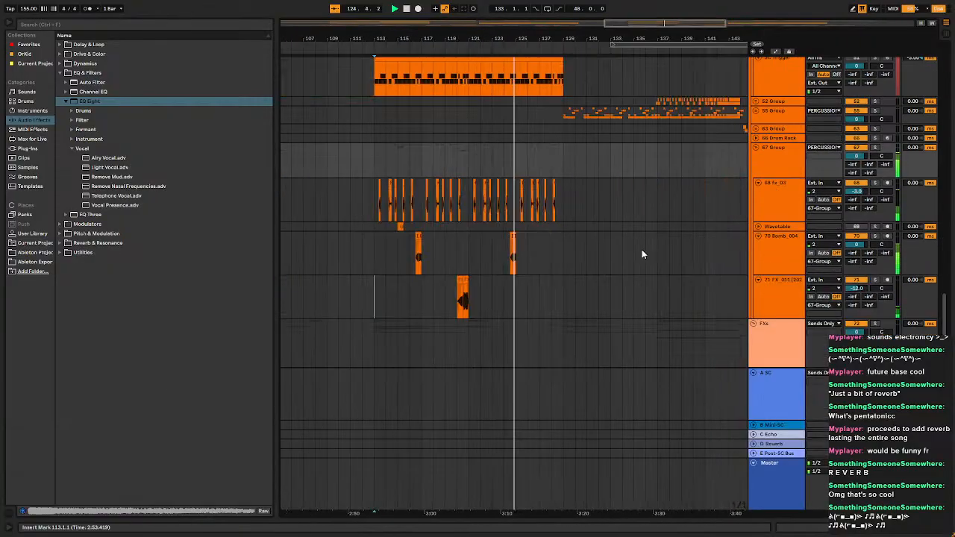
scroll(386, 211, "up", 3)
left_click(355, 252)
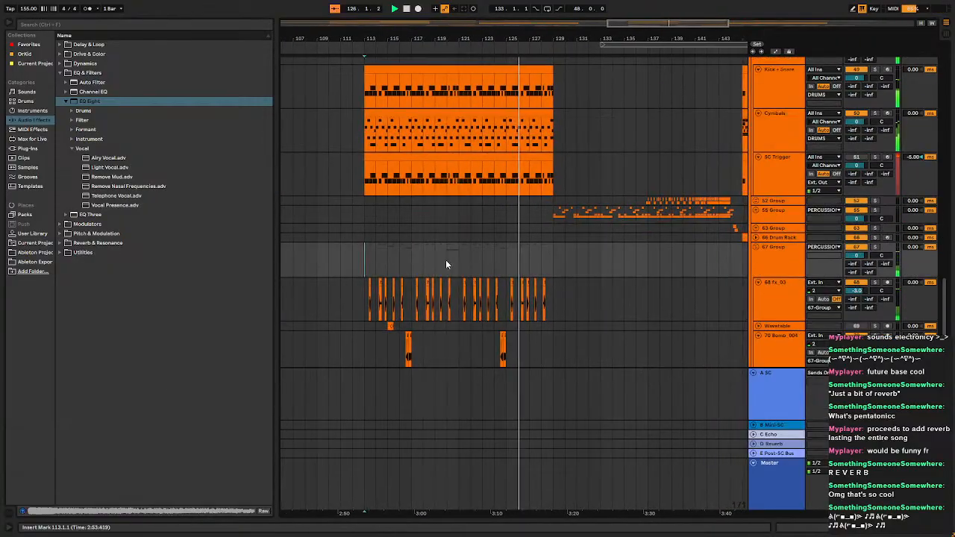
scroll(527, 262, "down", 5)
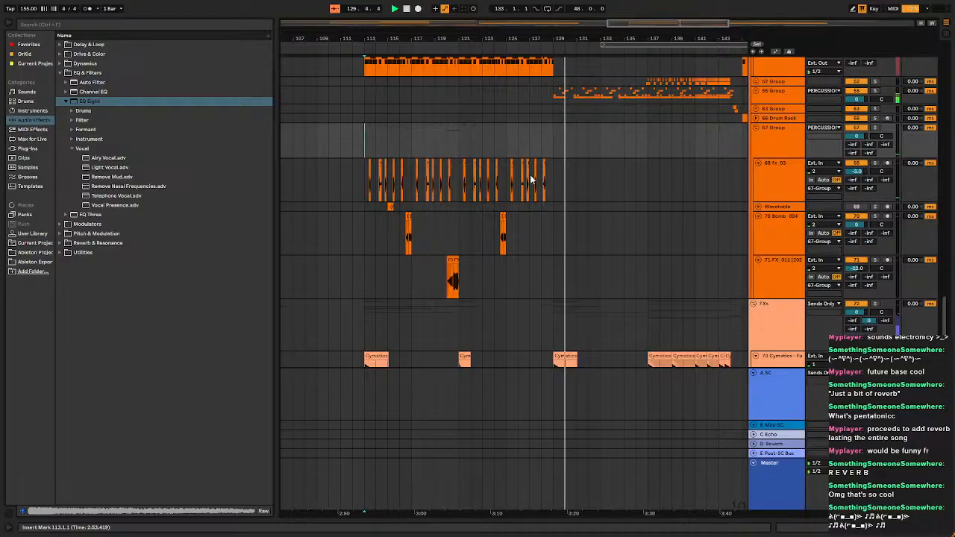
scroll(512, 165, "up", 10)
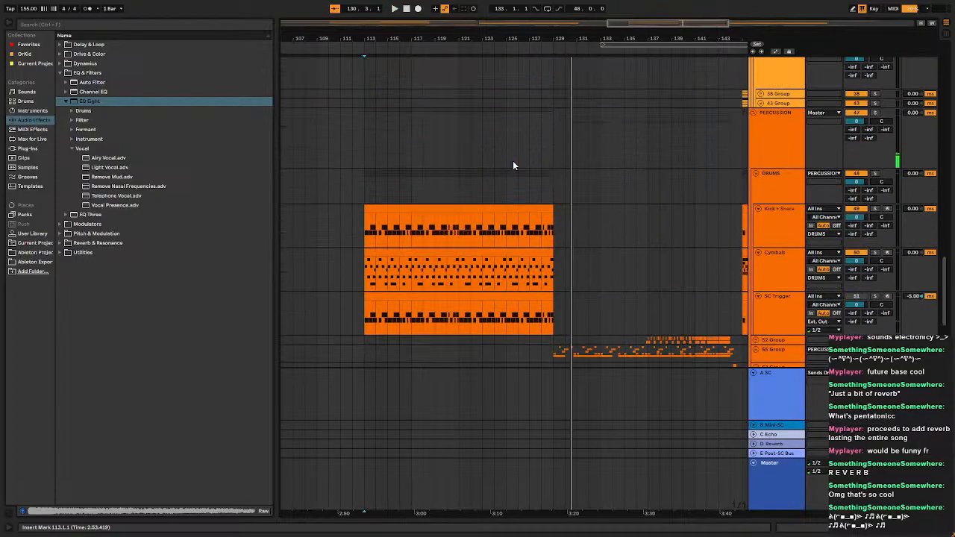
scroll(503, 192, "up", 12)
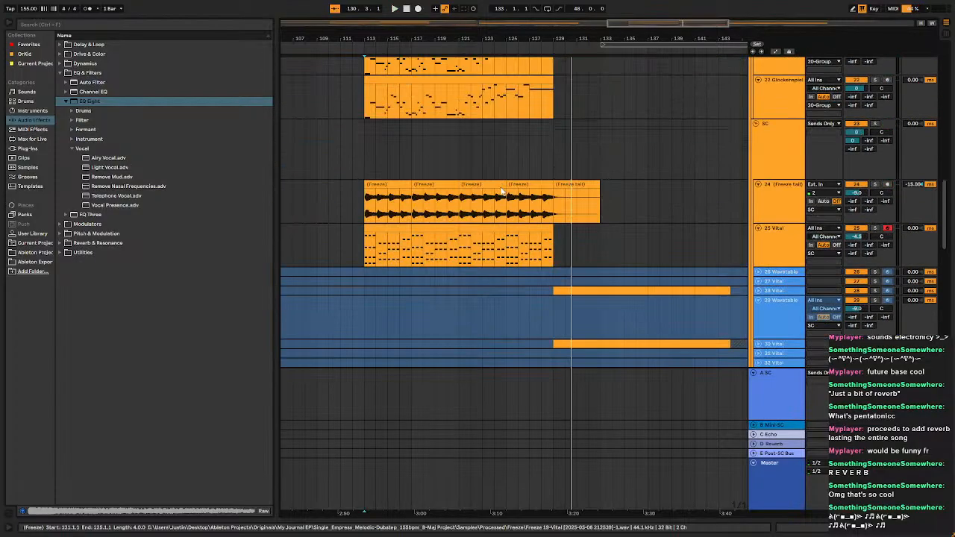
scroll(763, 265, "down", 12)
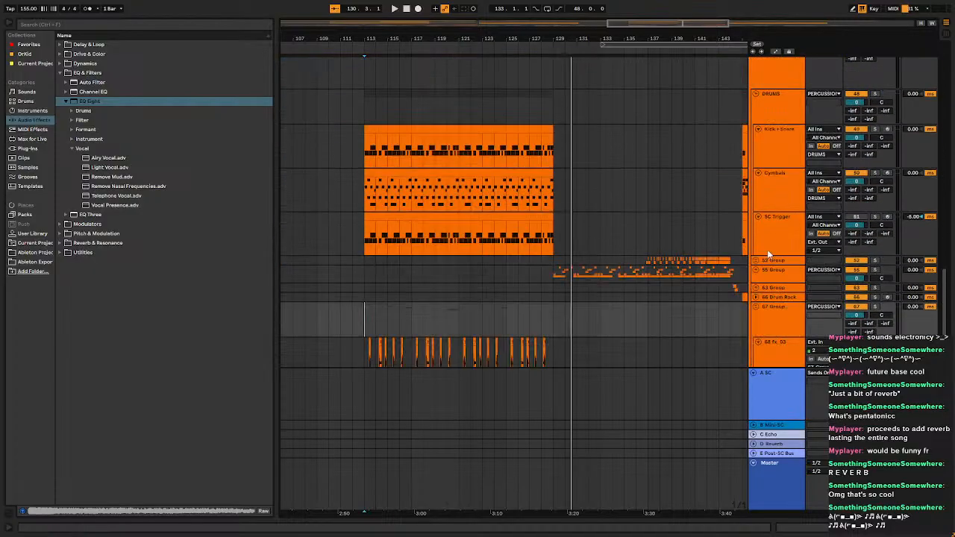
Freeze the Kick + Snare, Cymbals and SC Trigger tracks of the DRUMS group.
scroll(767, 249, "down", 3)
left_click(771, 153)
left_click(780, 226, "shift")
right_click(782, 190)
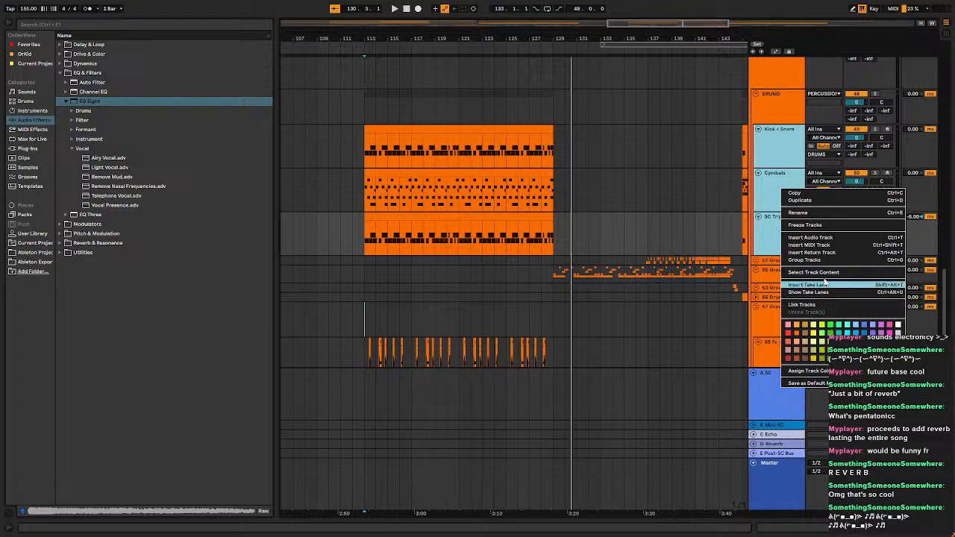
left_click(791, 225)
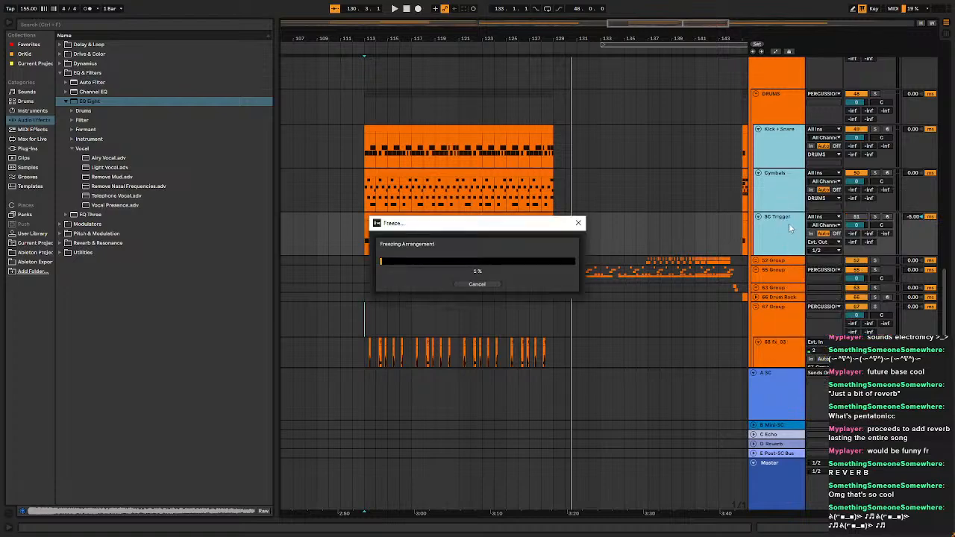
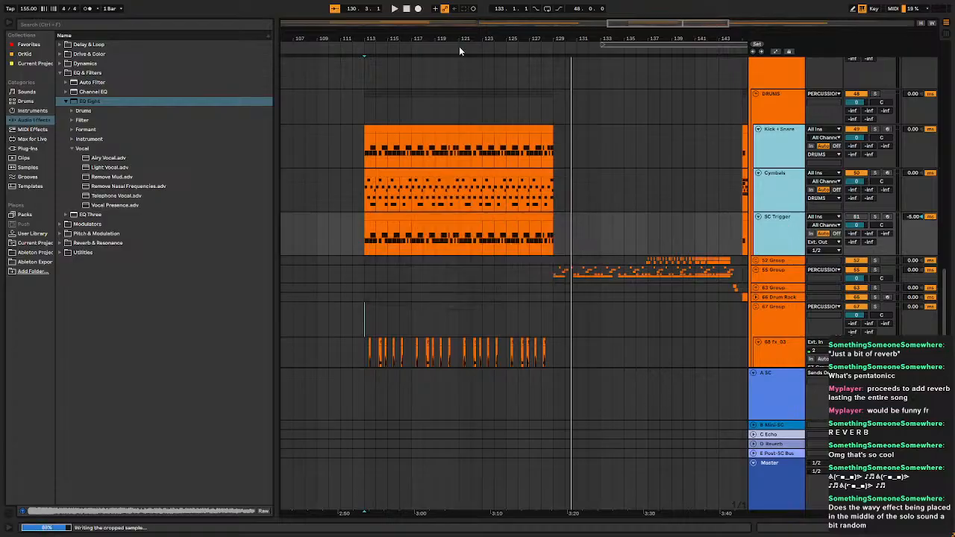
Play the section from bar 113 with the frozen drums and examine its synth, percussion and FX tracks up to bar 129.
left_click(367, 173)
scroll(486, 264, "left", 5)
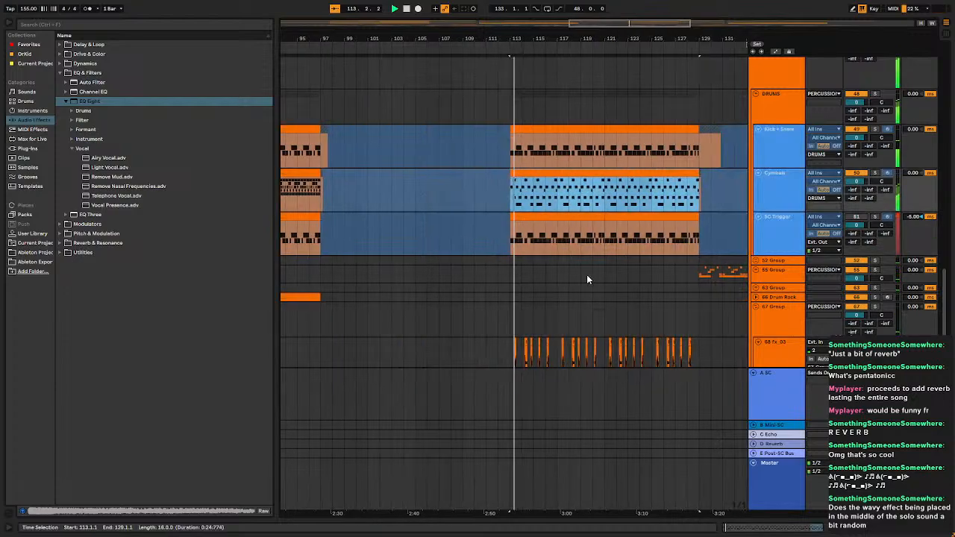
scroll(613, 284, "right", 1)
scroll(621, 284, "up", 10)
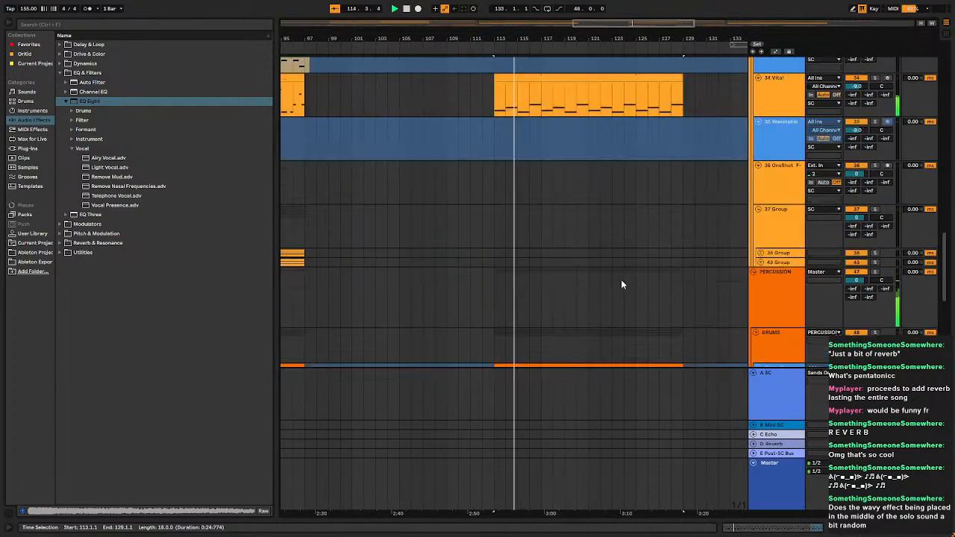
scroll(621, 279, "right", 1)
scroll(622, 279, "up", 10)
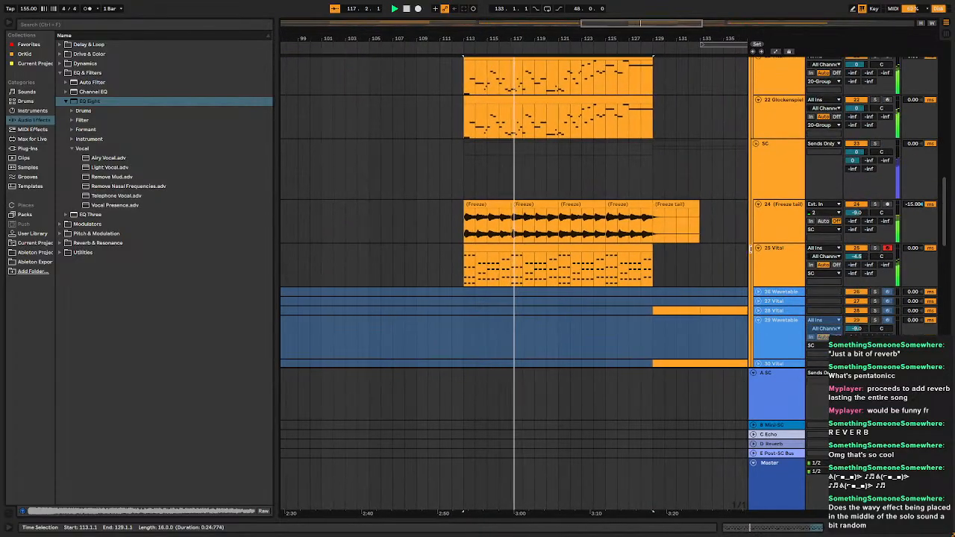
left_click(461, 222)
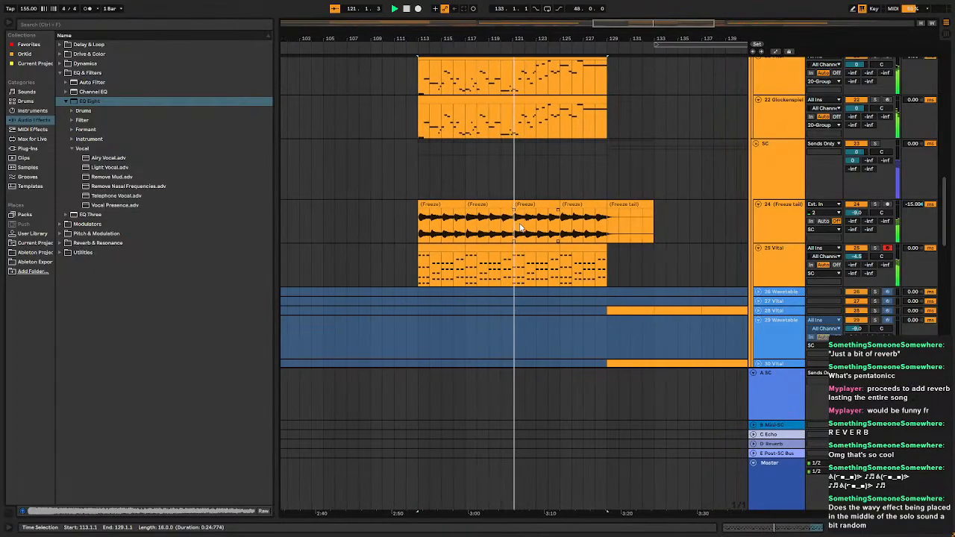
scroll(520, 227, "down", 5)
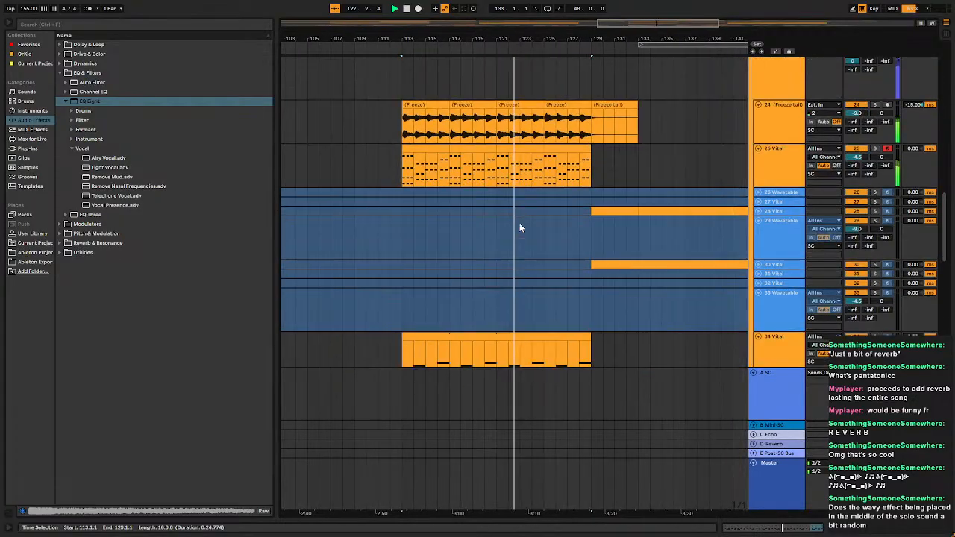
scroll(520, 227, "down", 12)
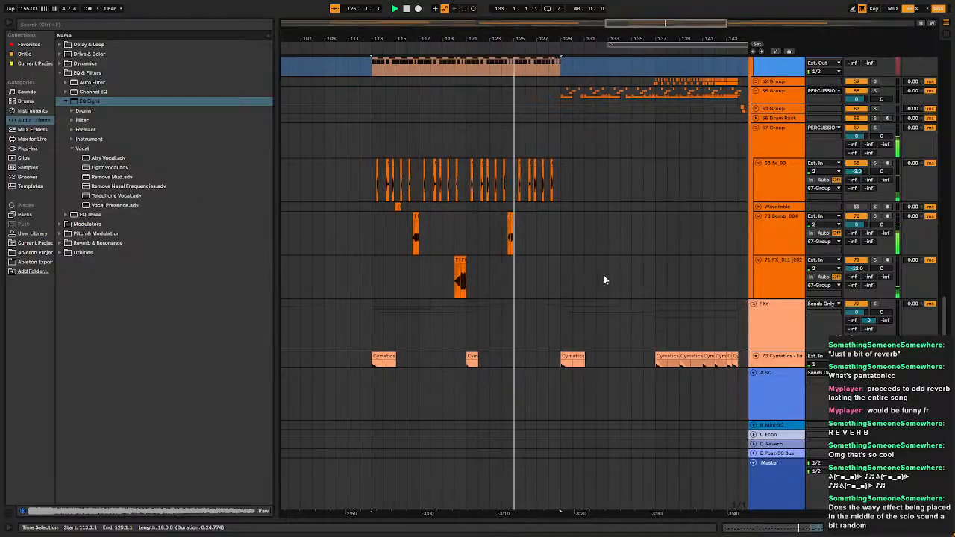
scroll(605, 269, "up", 3)
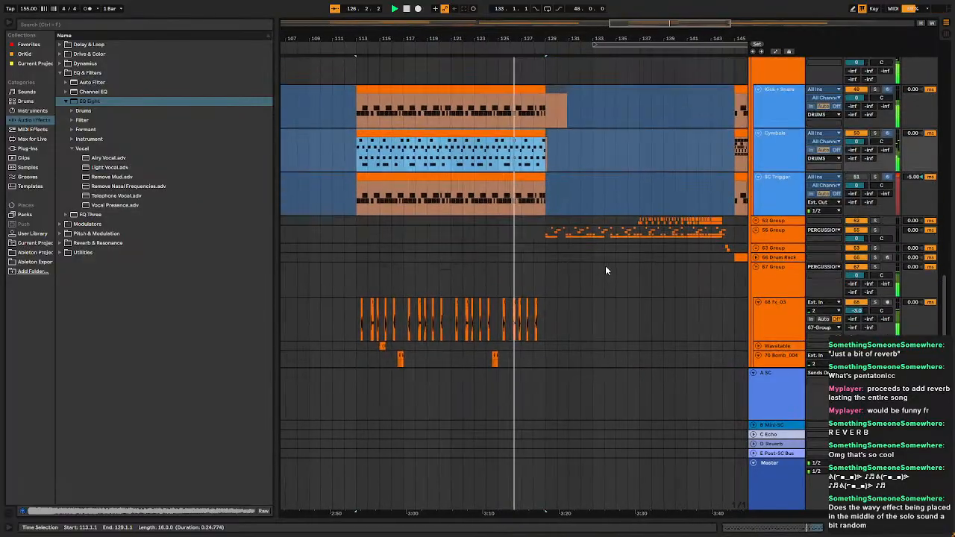
scroll(605, 265, "down", 10)
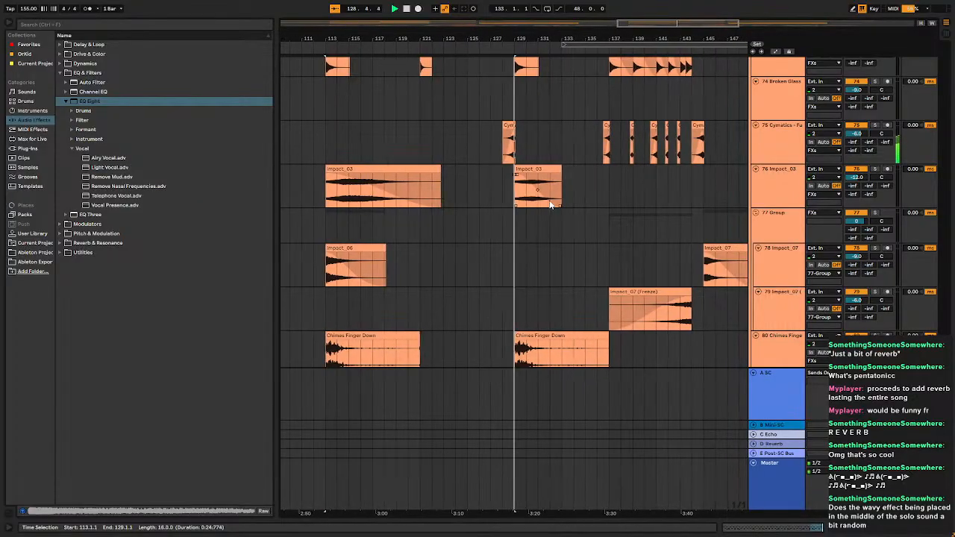
Copy the Impact_07 (Freeze) clip from bar 137 to bar 122 on its track with a length of 7.2.0, and play from bar 127.
left_click(654, 293)
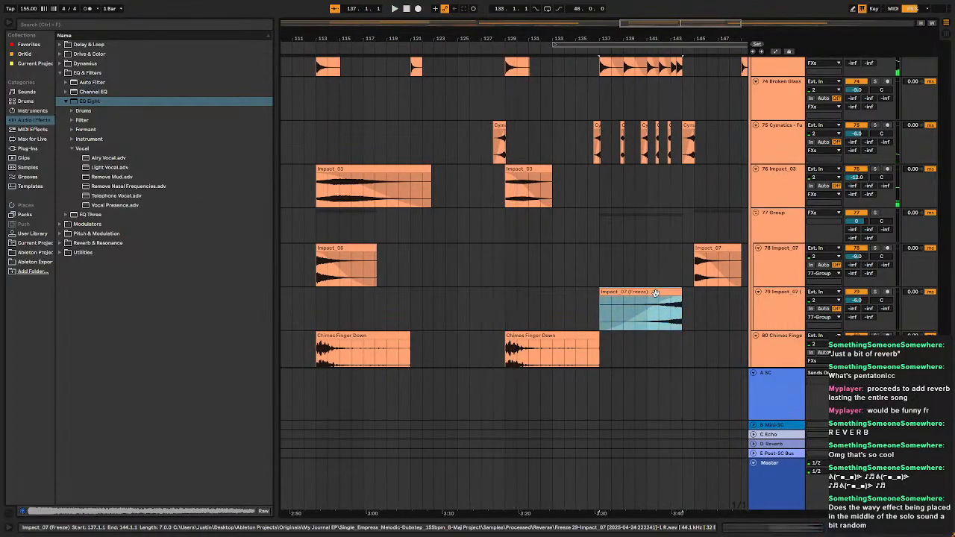
left_click_drag(654, 293, 479, 312)
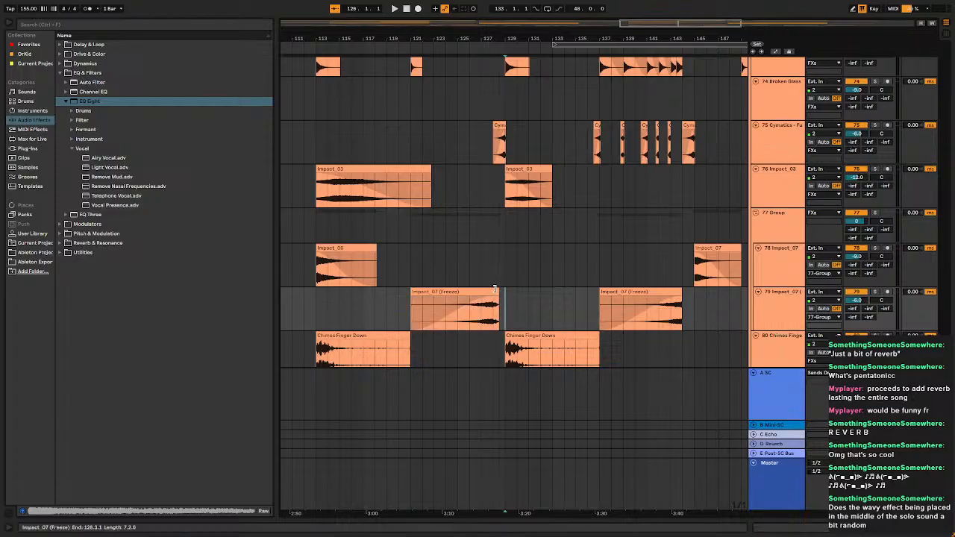
left_click_drag(493, 288, 496, 293)
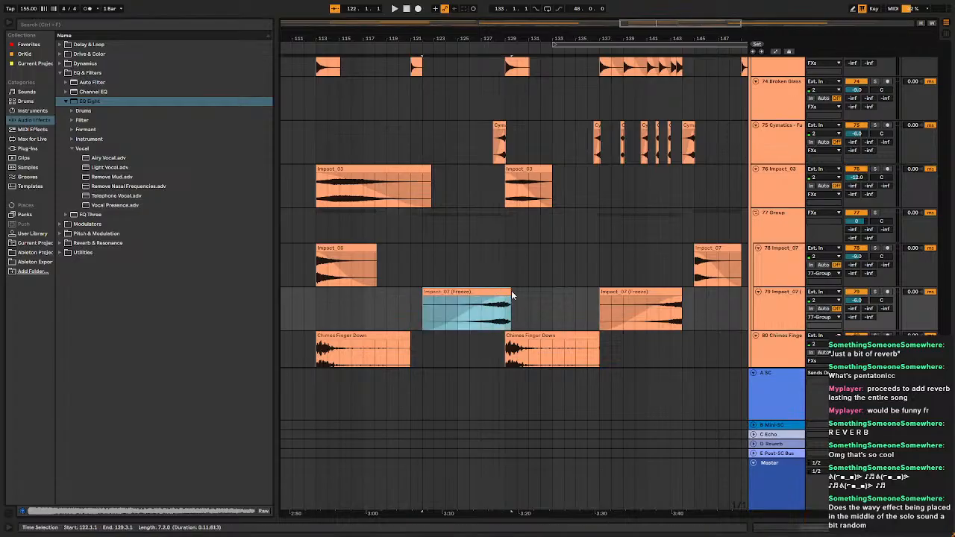
left_click(487, 321)
key("space")
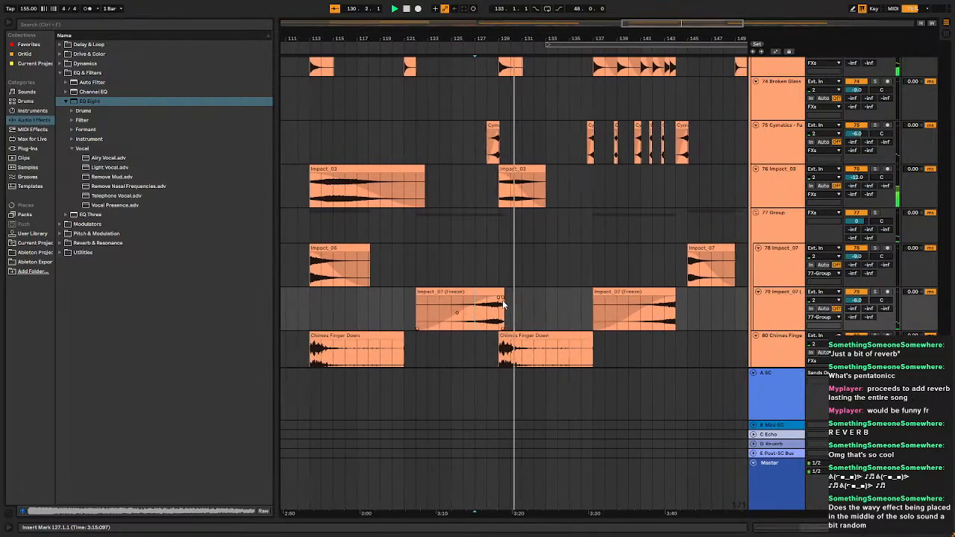
Trim the end of the copied Impact_07 (Freeze) clip to bar 129 and play from bar 128.
left_click(498, 295)
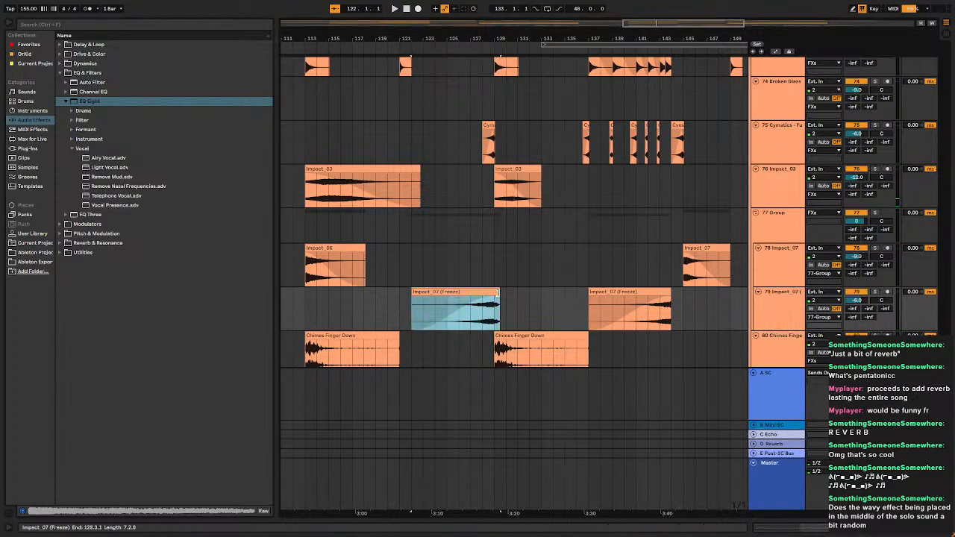
left_click(498, 295)
key("space")
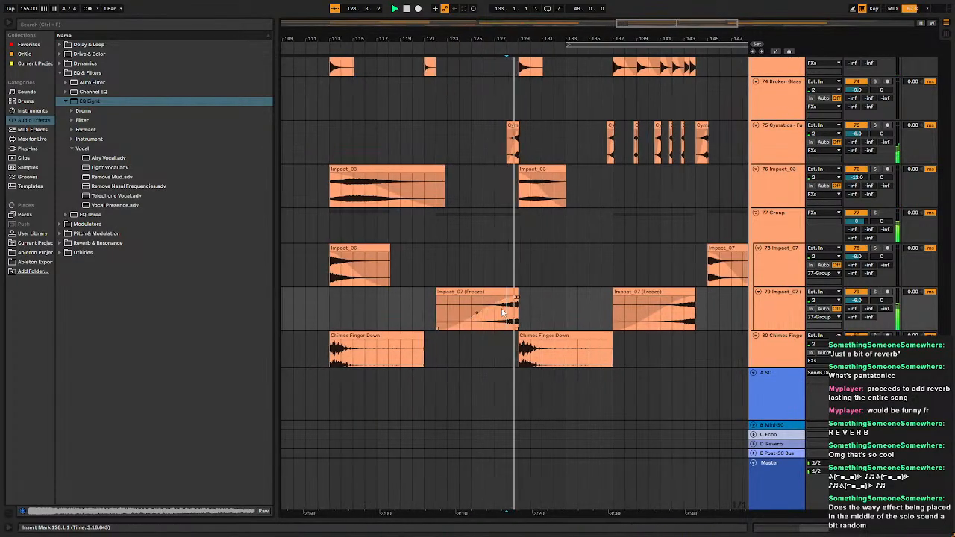
Stop playback, place the insert marker at 113.1.1 and look over the tracks across the whole song.
scroll(361, 216, "up", 3)
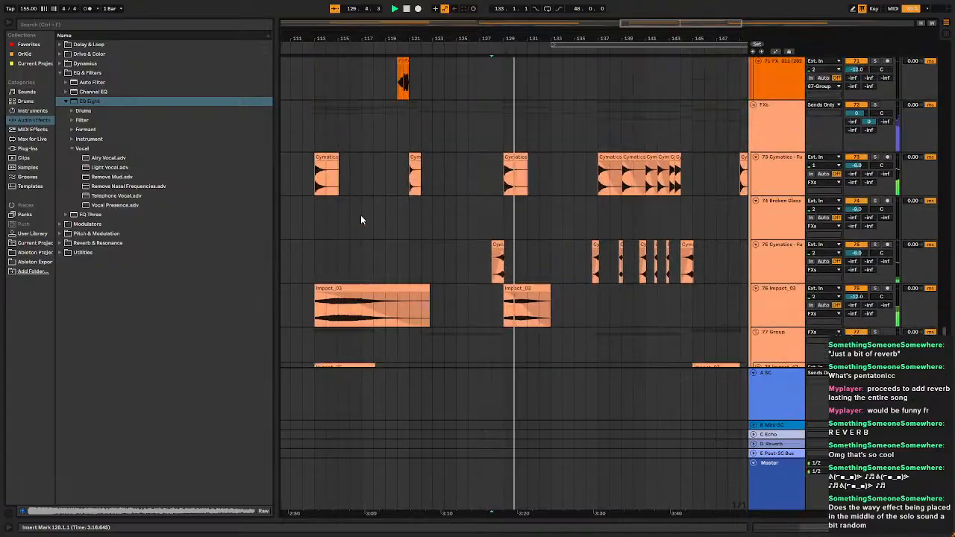
scroll(361, 214, "up", 4)
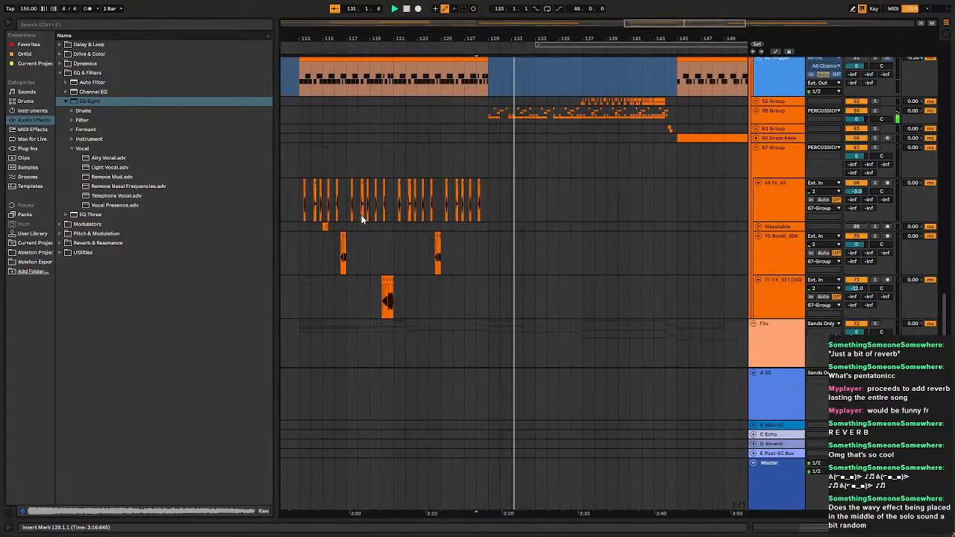
scroll(415, 227, "down", 5)
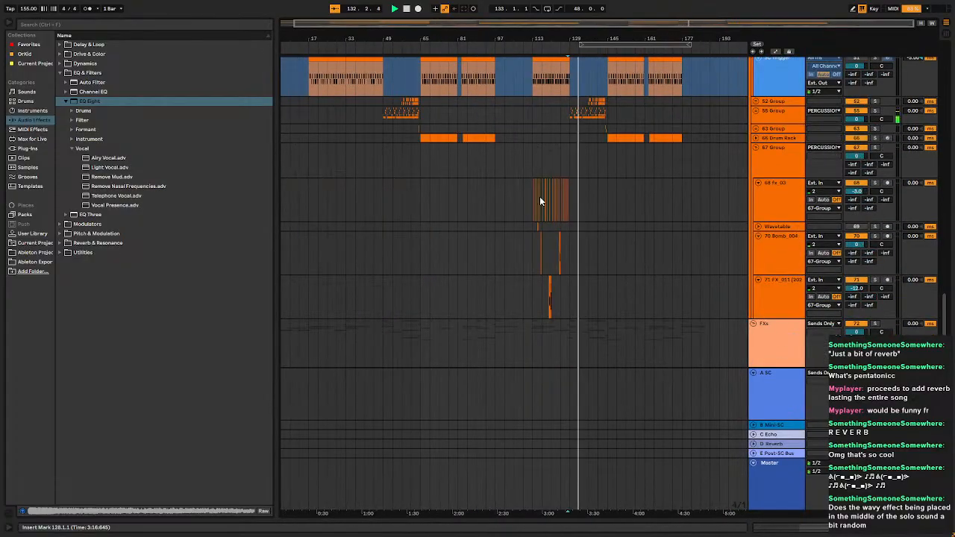
scroll(545, 197, "up", 5)
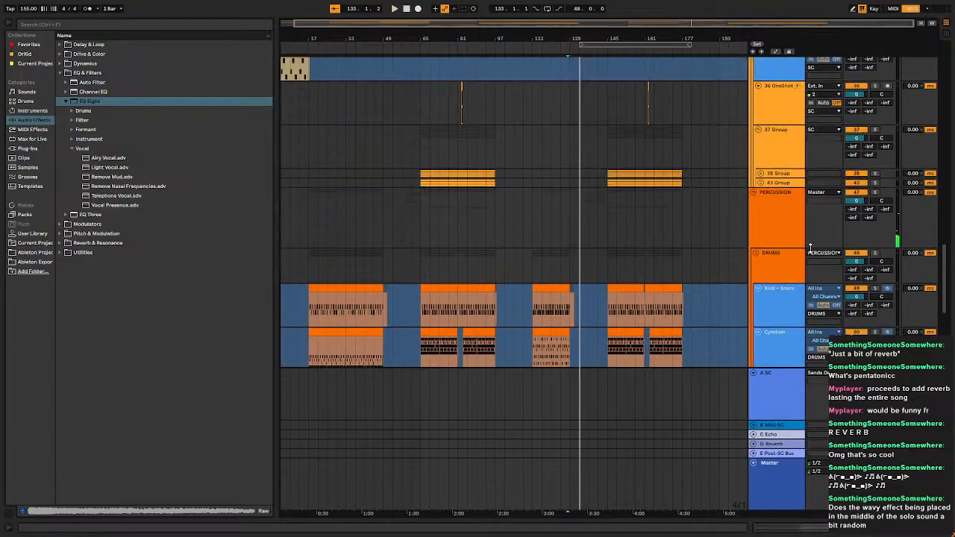
scroll(732, 234, "up", 6)
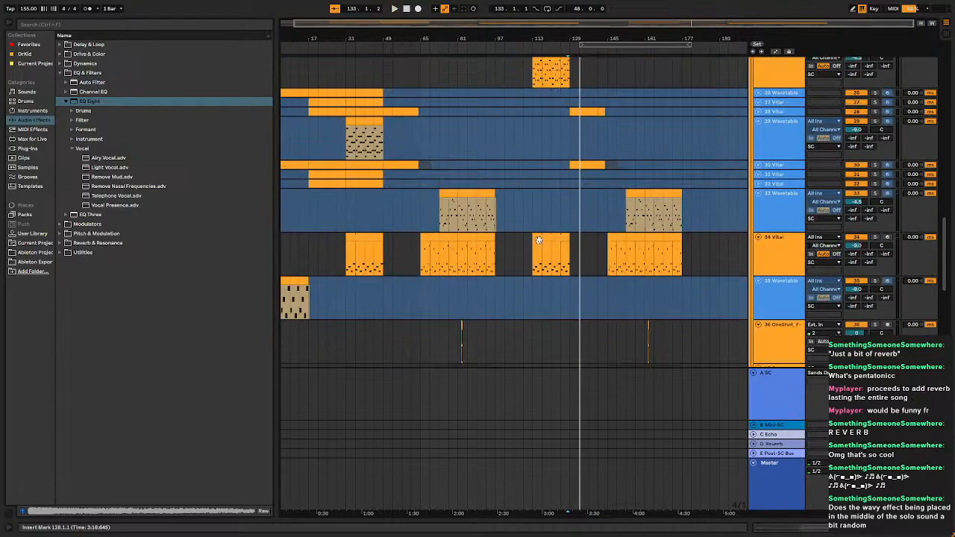
left_click(542, 241)
scroll(545, 241, "up", 8)
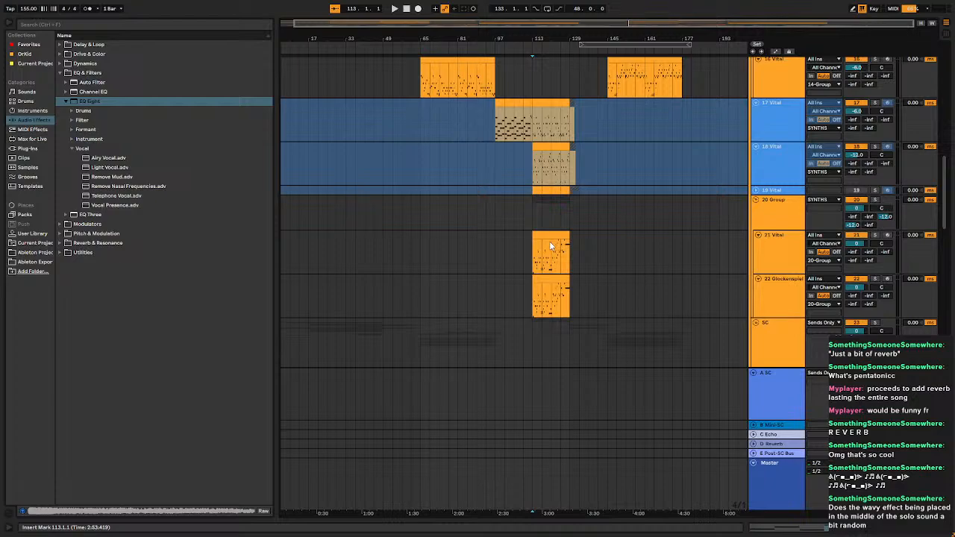
Insert a new MIDI track below the 22 Glockenspiel track, inside its group.
scroll(568, 253, "up", 5)
scroll(694, 291, "down", 1)
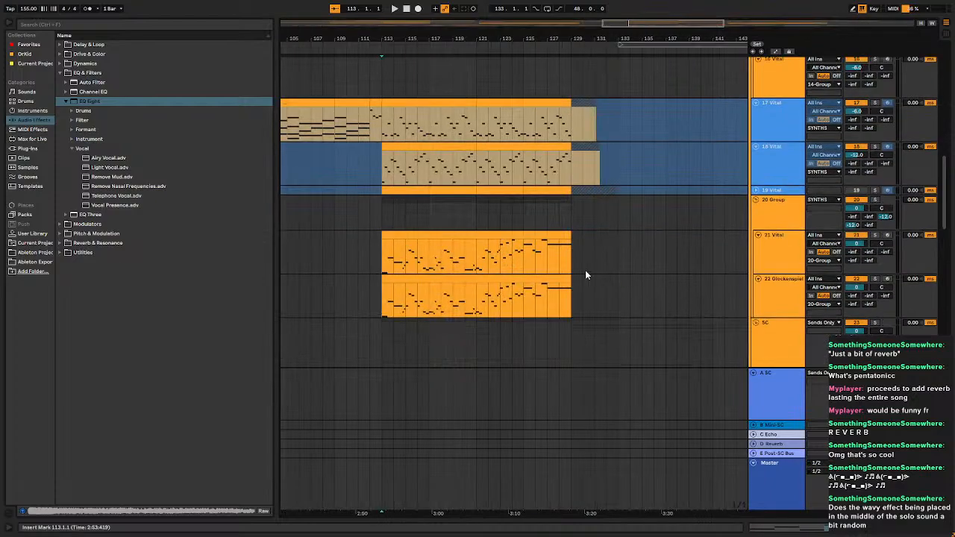
scroll(786, 267, "down", 2)
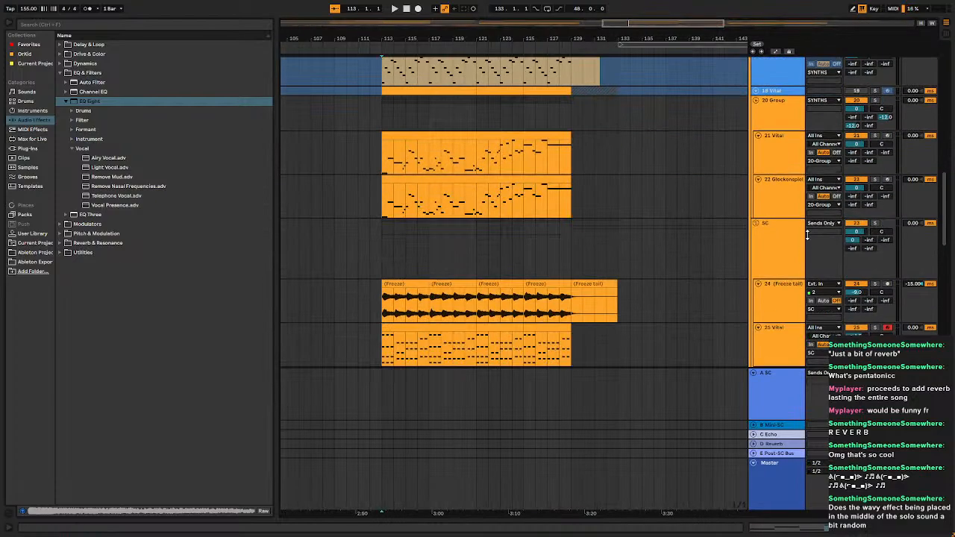
right_click(792, 213)
left_click(813, 287)
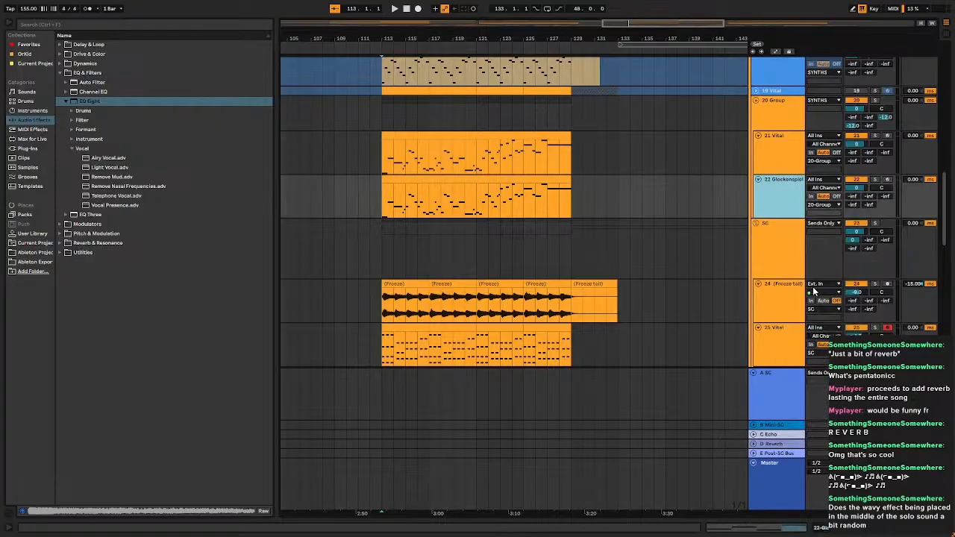
key("ctrl+shift+t")
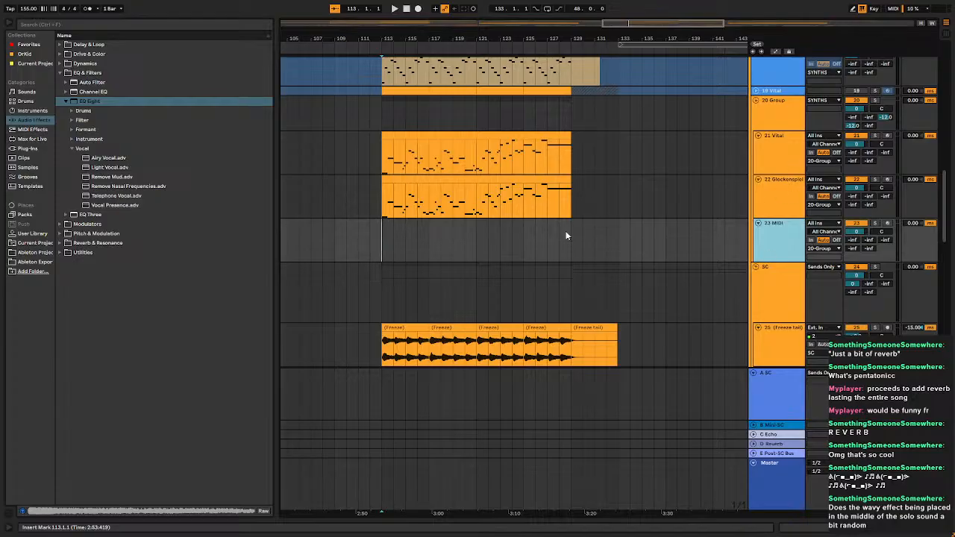
Solo the 17 Vital and 18 Vital tracks and listen to their parts from bar 113, together and with 18 Vital alone.
scroll(878, 99, "up", 3)
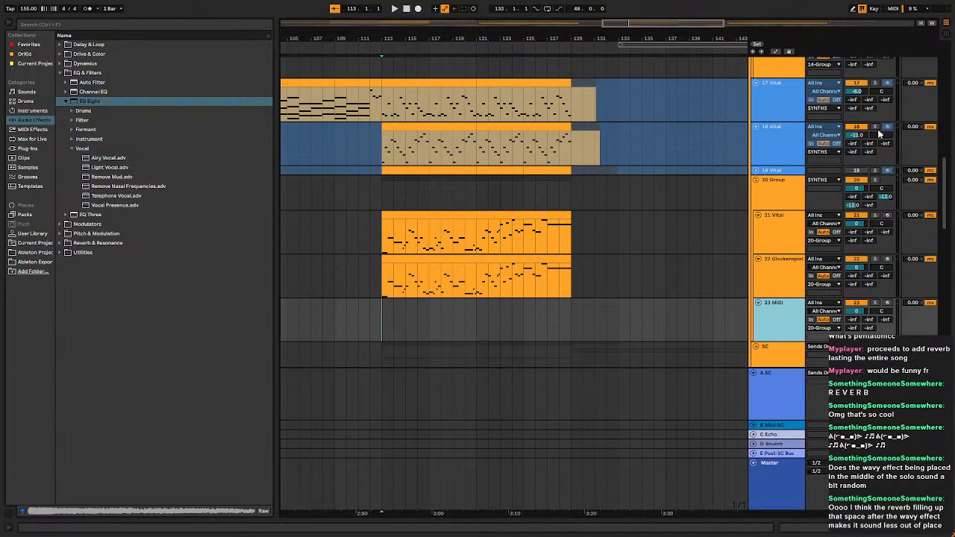
left_click(876, 127)
left_click(876, 82)
key("space")
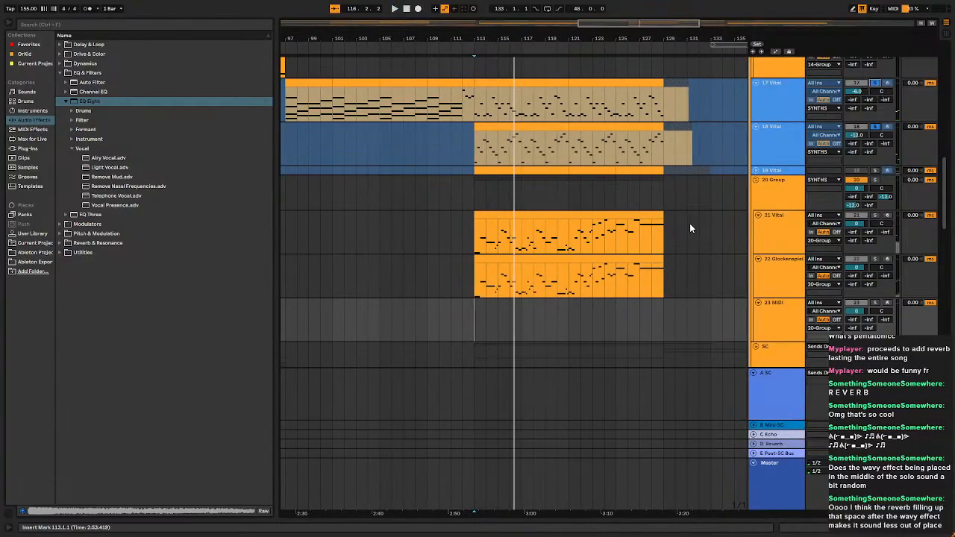
scroll(683, 86, "up", 4)
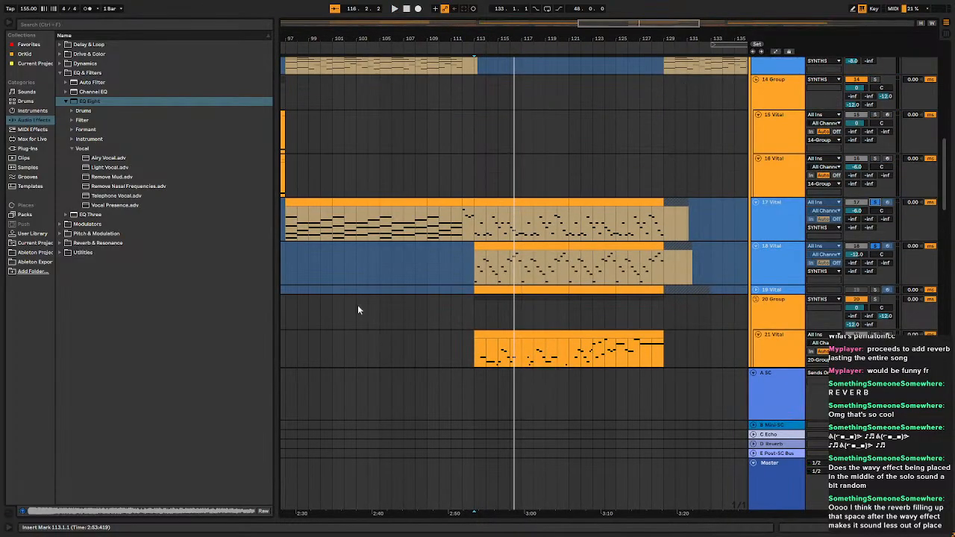
scroll(478, 241, "left", 5)
scroll(479, 240, "down", 1)
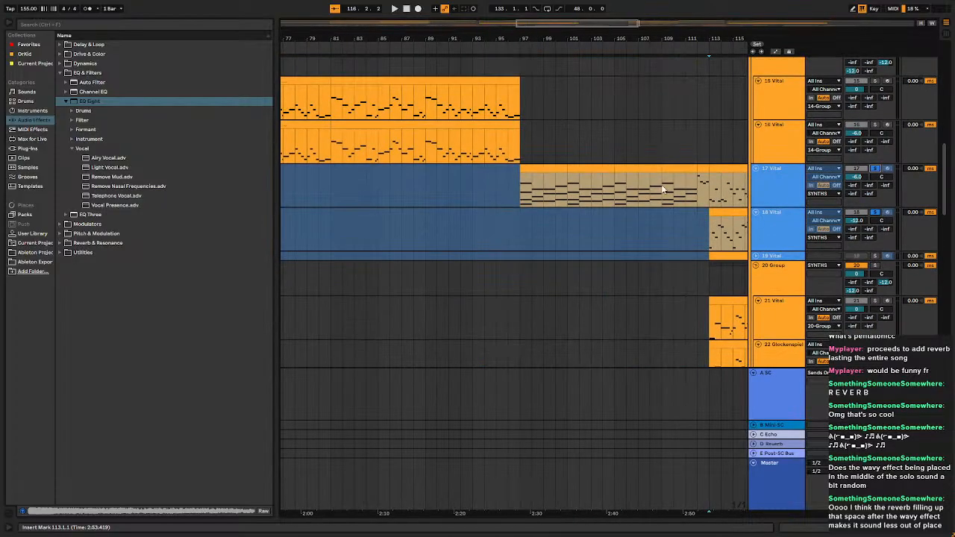
left_click_drag(663, 190, 295, 151)
left_click(349, 189)
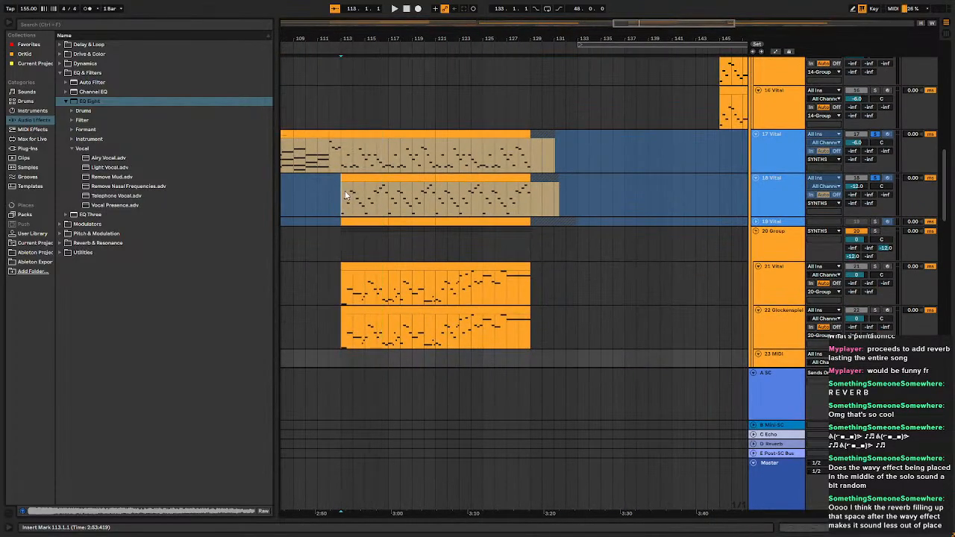
key("space")
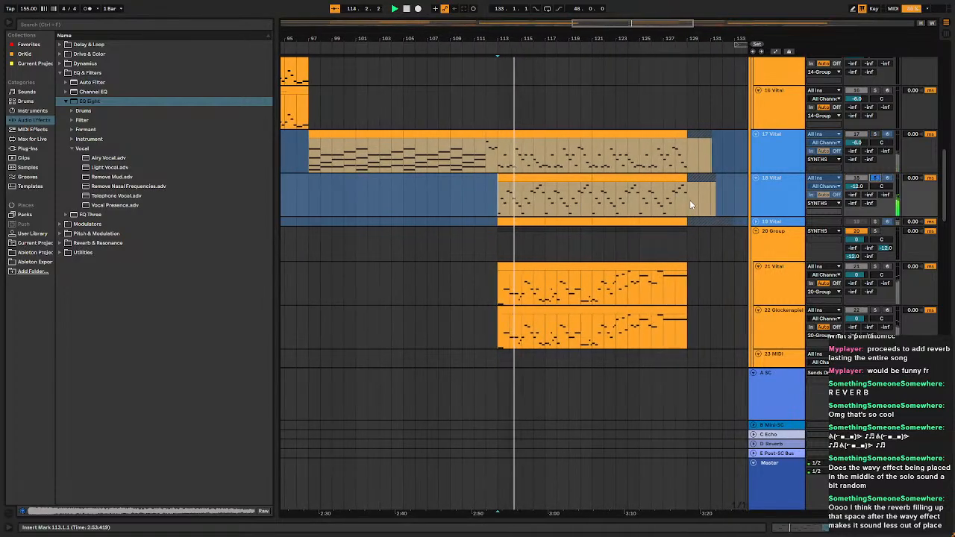
scroll(691, 201, "up", 3)
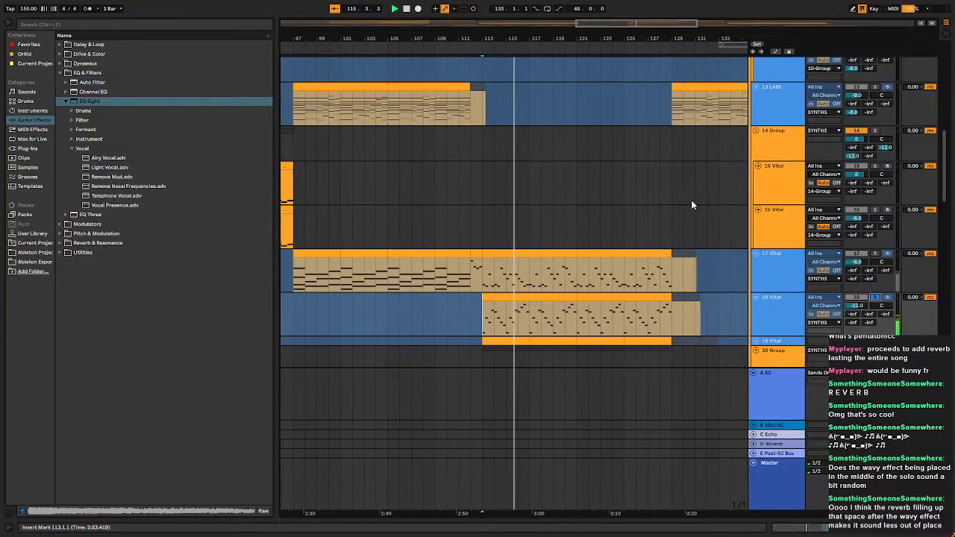
scroll(691, 200, "down", 3)
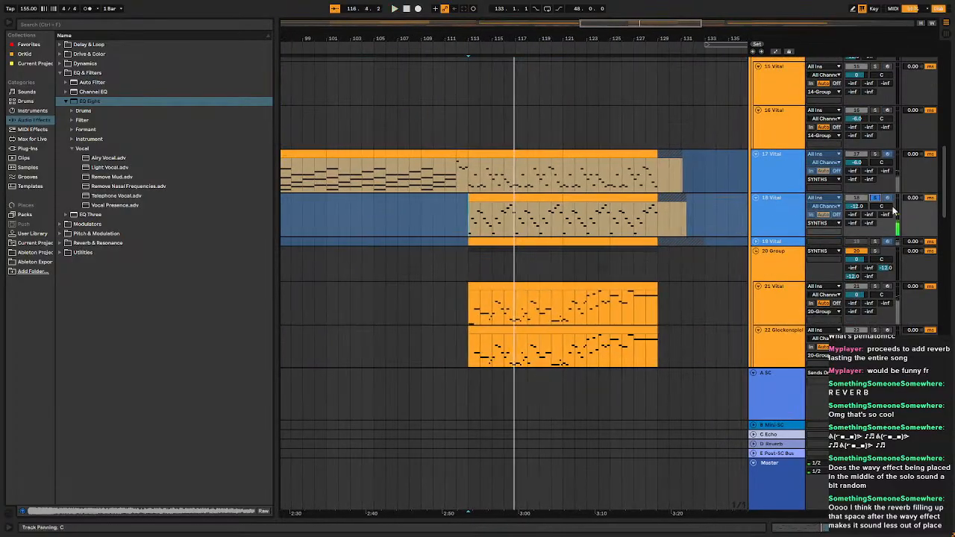
Group the 17 Vital and 18 Vital tracks, setting the group's Echo send to -9.0 dB and Reverb send to -12.0 dB.
left_click(790, 174)
left_click(778, 216, "shift")
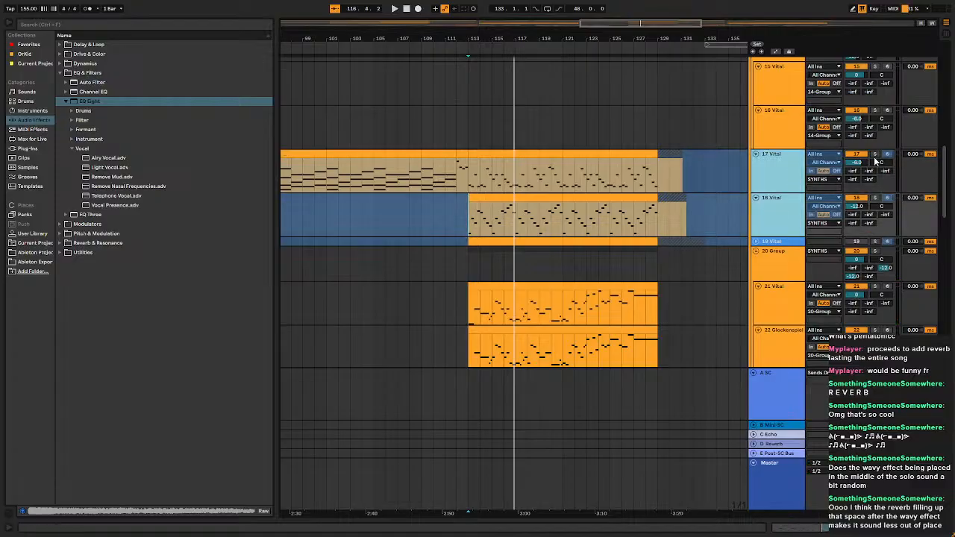
key("ctrl+g")
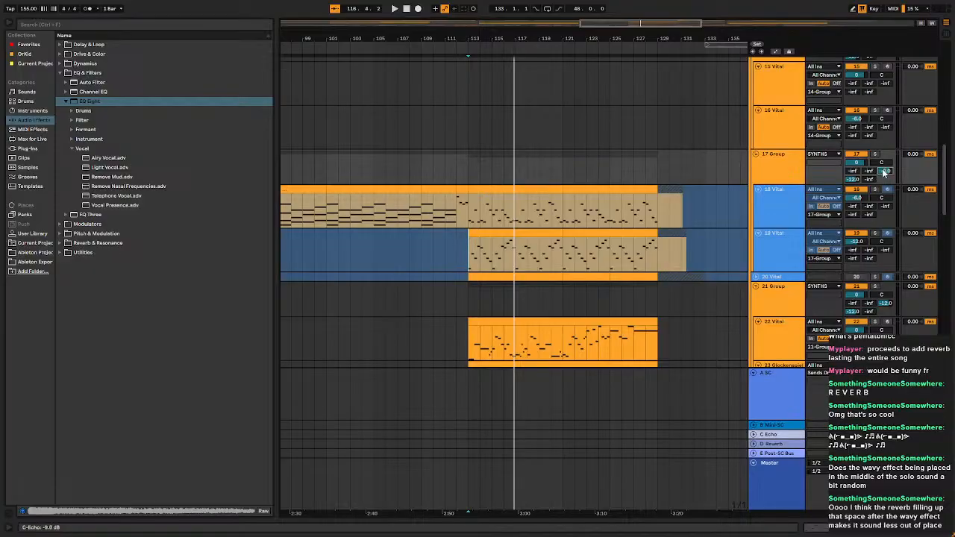
Play the new Vital group from bar 112, first soloed and again within the full mix.
key("space")
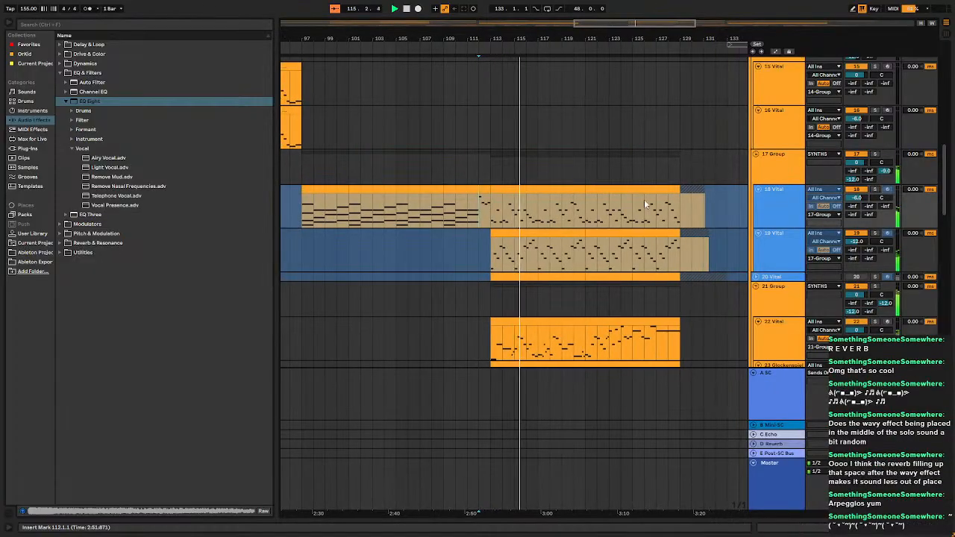
left_click(876, 155)
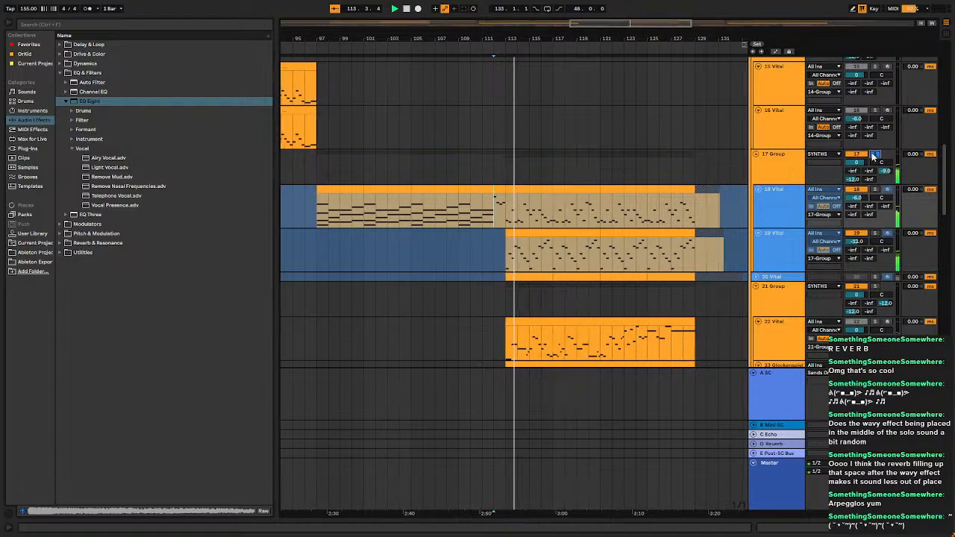
left_click(874, 155)
key("space")
key("space")
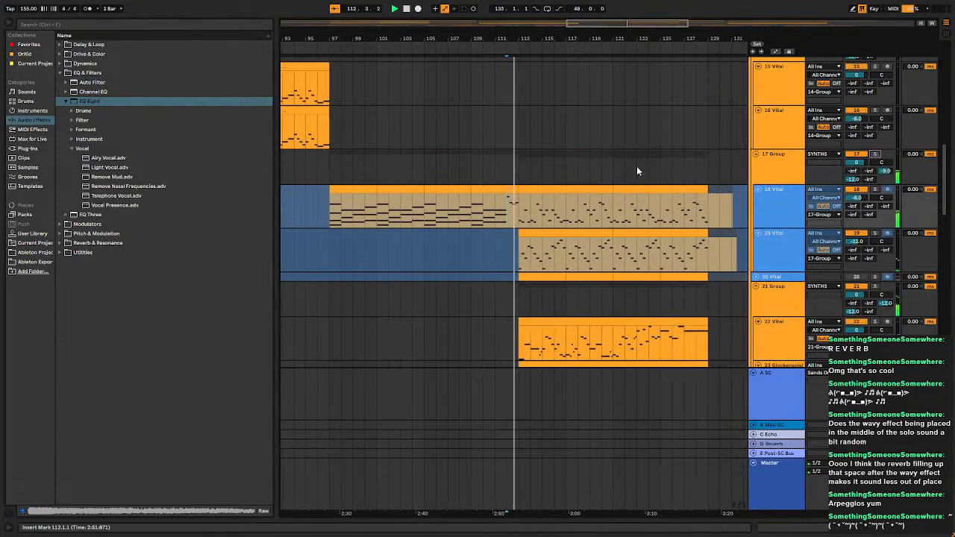
Listen to the full mix while reviewing the melody, sidechain and synth tracks, with the insert marker at 113.1.1 on the 24 MIDI track.
scroll(637, 171, "down", 5)
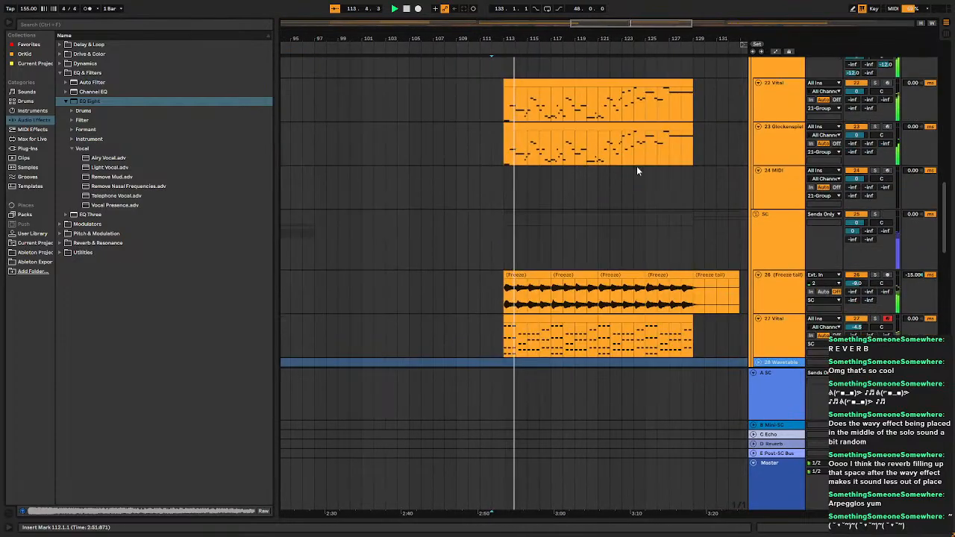
scroll(637, 171, "down", 2)
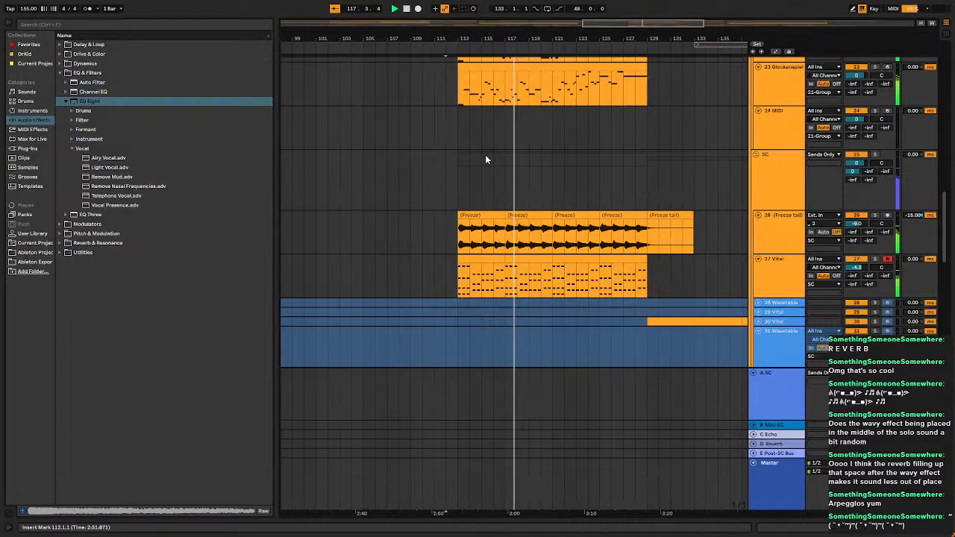
scroll(485, 159, "up", 4)
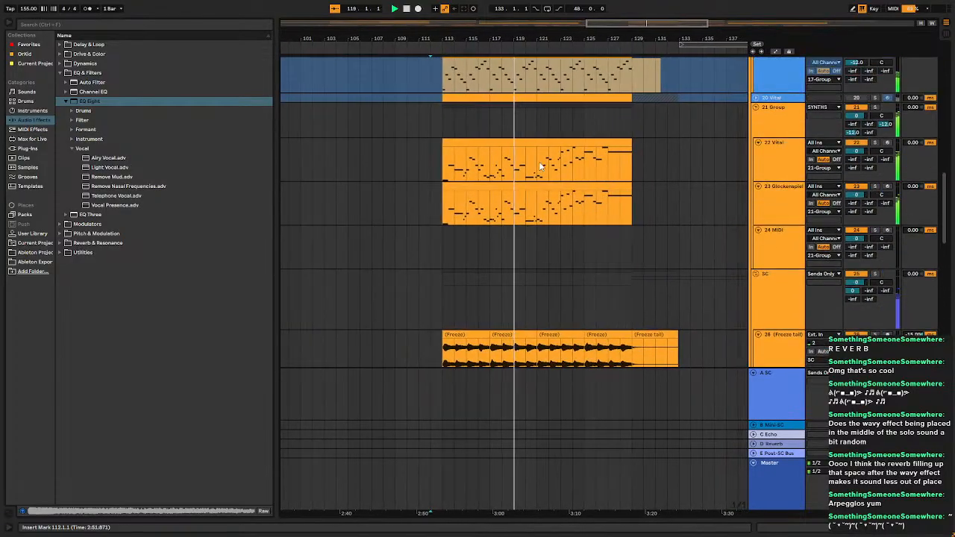
scroll(567, 175, "up", 1)
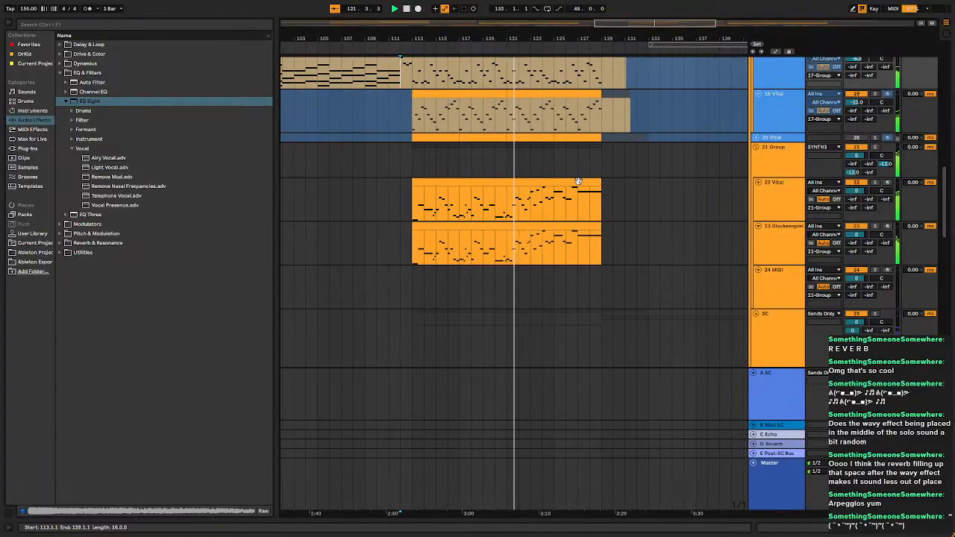
scroll(578, 180, "down", 2)
left_click(412, 212)
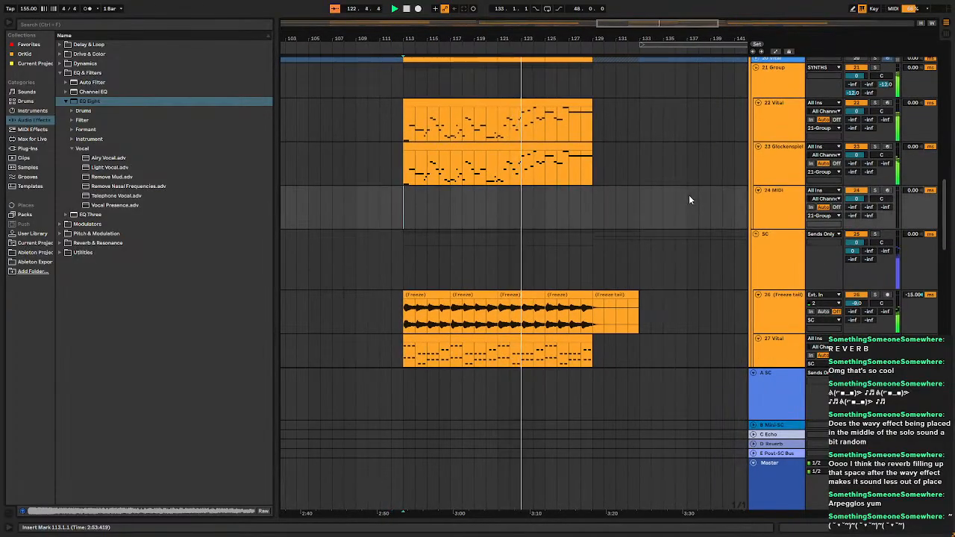
left_click(781, 206)
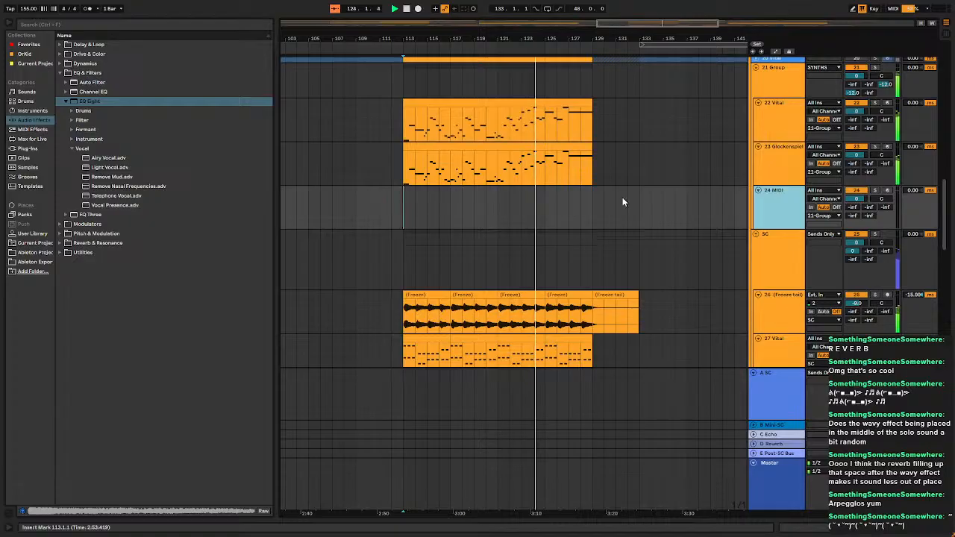
scroll(494, 159, "down", 7)
scroll(494, 159, "up", 3)
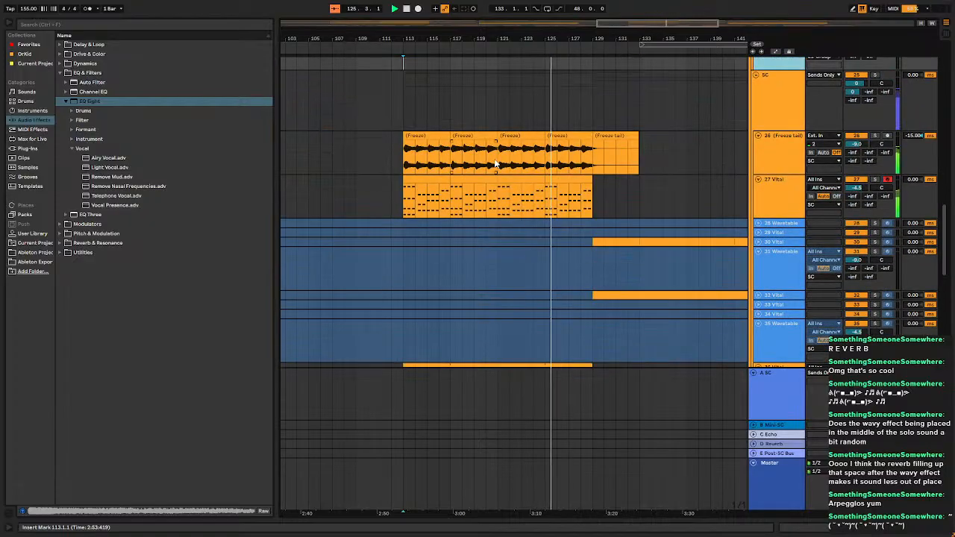
scroll(495, 163, "up", 3)
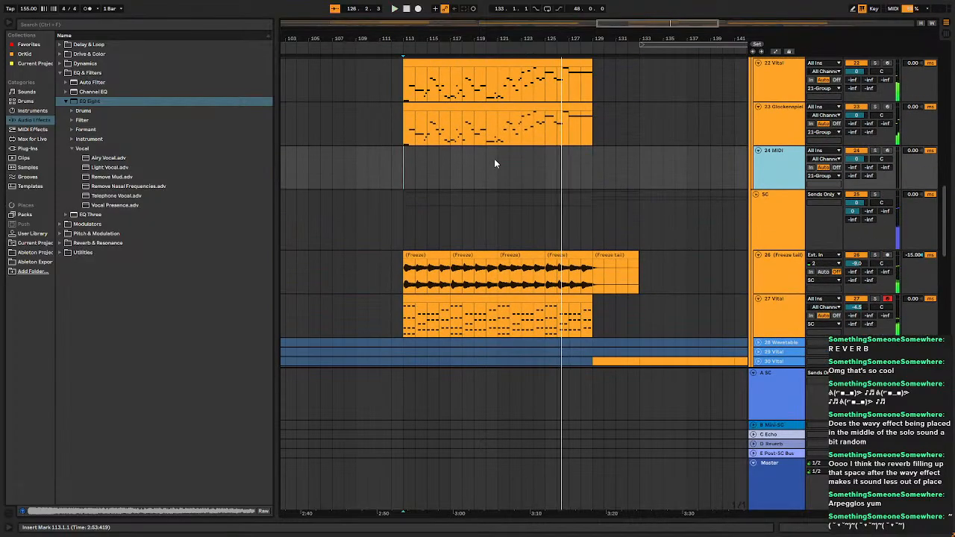
scroll(494, 163, "up", 3)
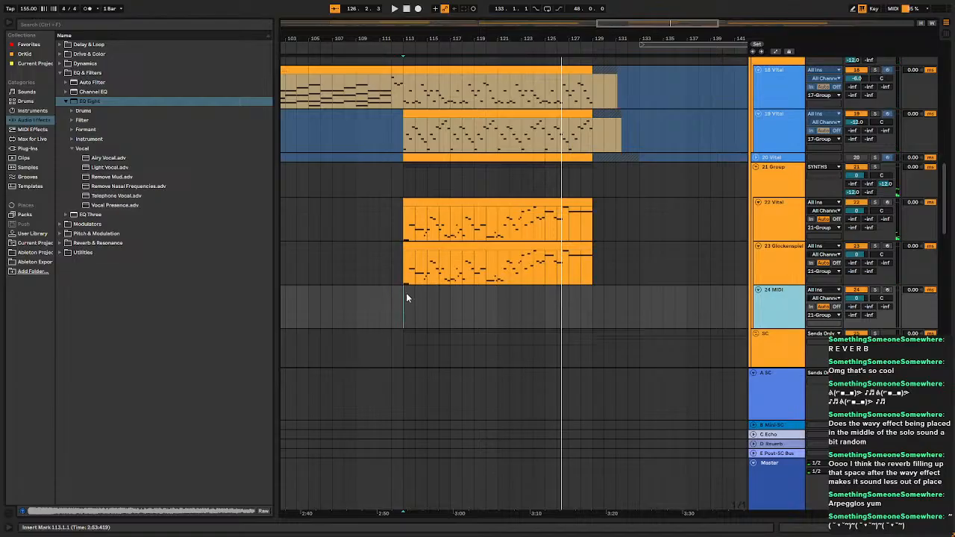
Insert an empty eight-bar MIDI clip on the 24 MIDI track from bar 121 to bar 129.
left_click_drag(404, 297, 589, 321)
left_click_drag(499, 309, 588, 317)
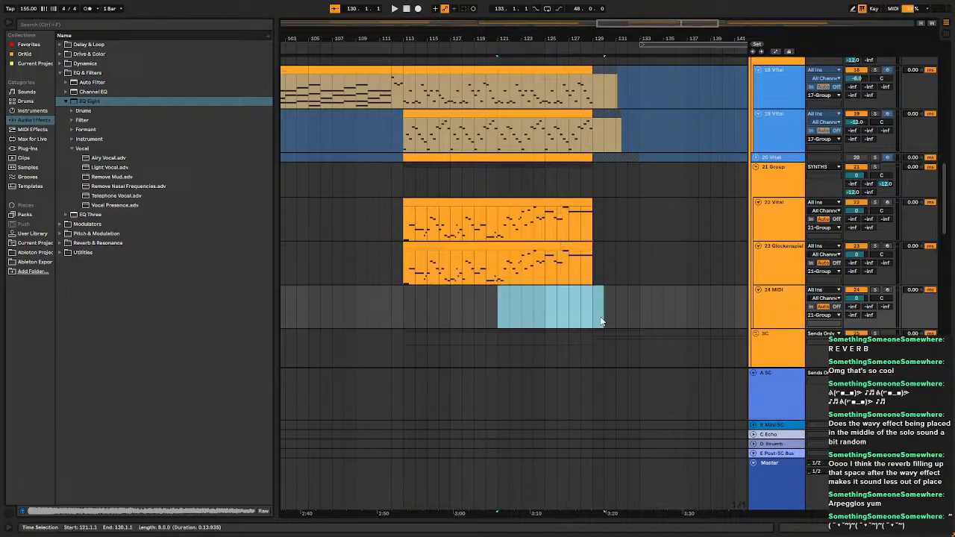
right_click(575, 321)
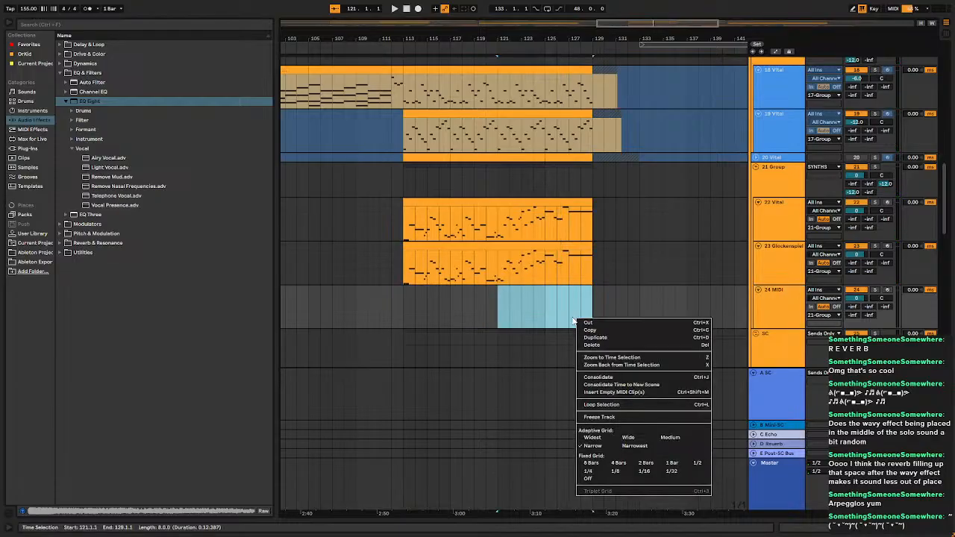
left_click(641, 392)
scroll(515, 261, "down", 2)
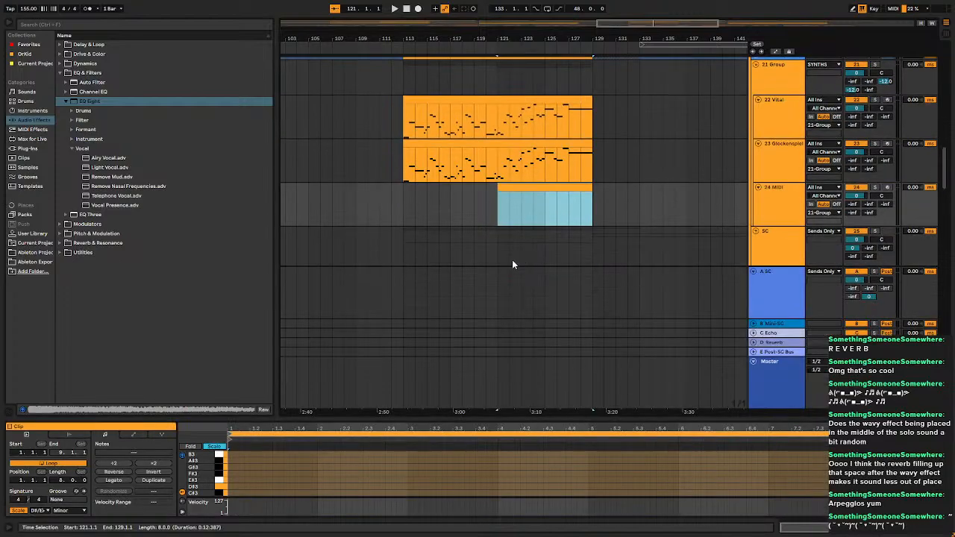
Load the Wavetable instrument onto the 24 MIDI track and set its amp envelope sustain to -inf dB.
left_click(38, 47)
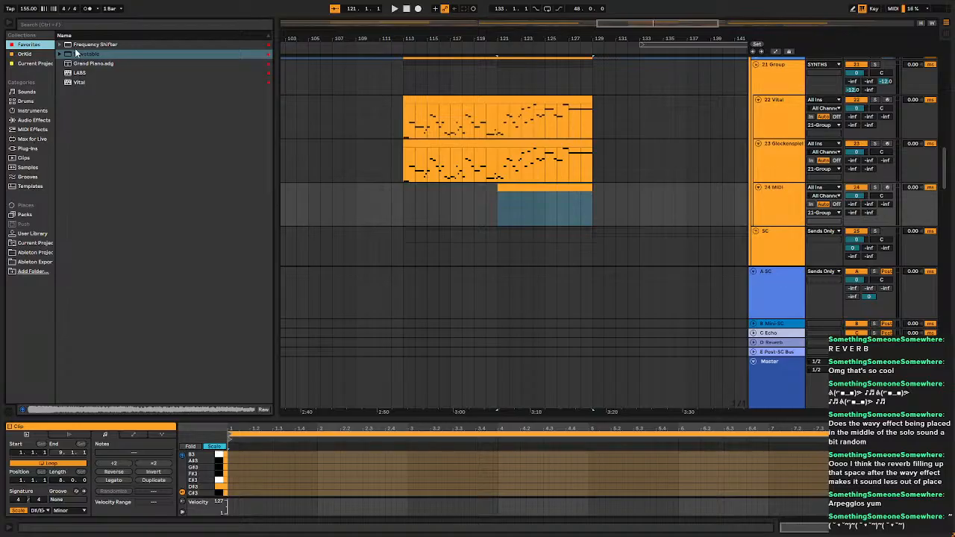
left_click(104, 54)
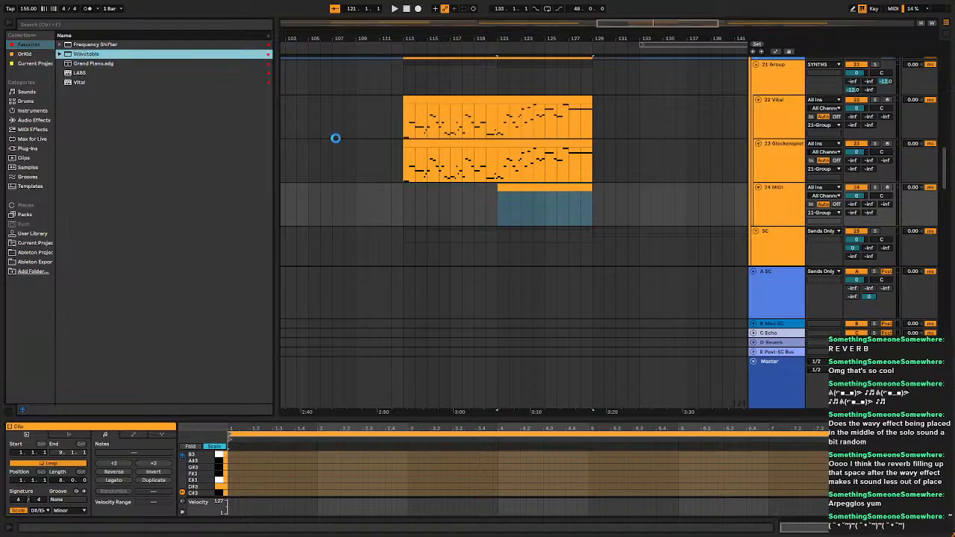
left_click_drag(512, 199, 515, 200)
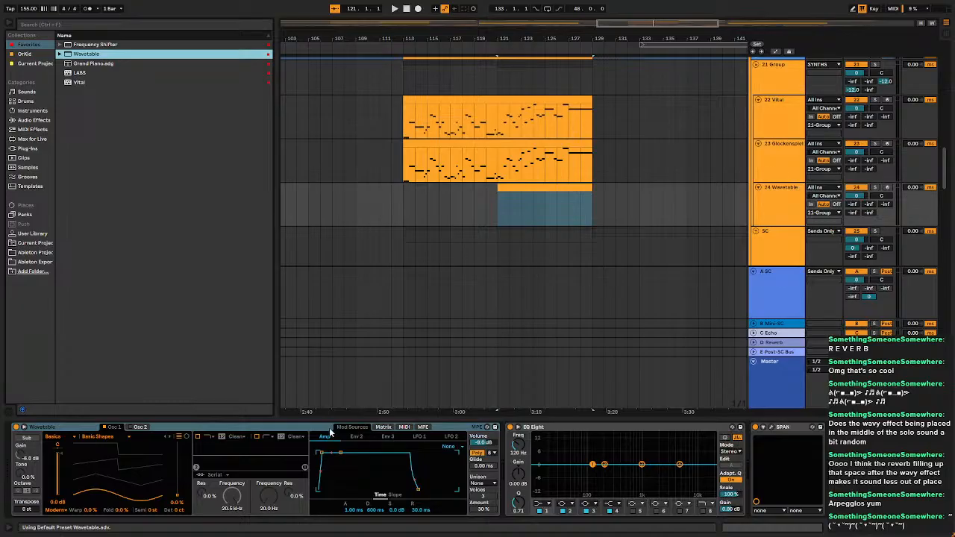
left_click_drag(400, 514, 389, 510)
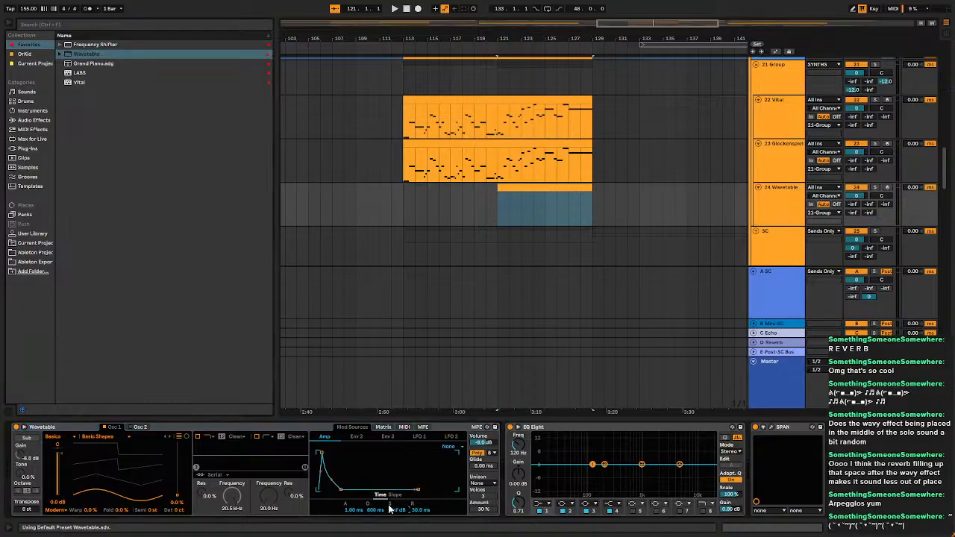
Solo the 24 Wavetable track and open its empty clip from bar 121 in the note editor.
left_click(512, 189)
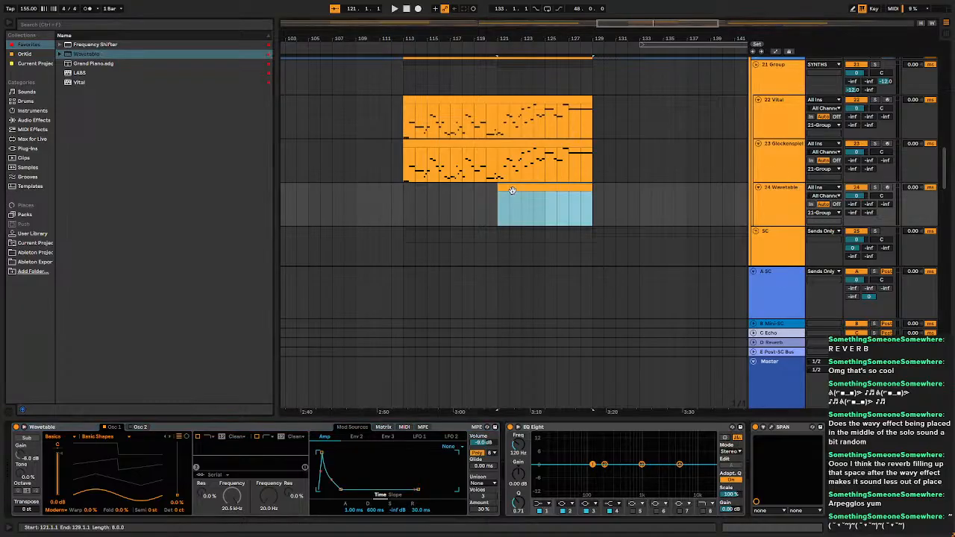
left_click(877, 189)
double_click(550, 190)
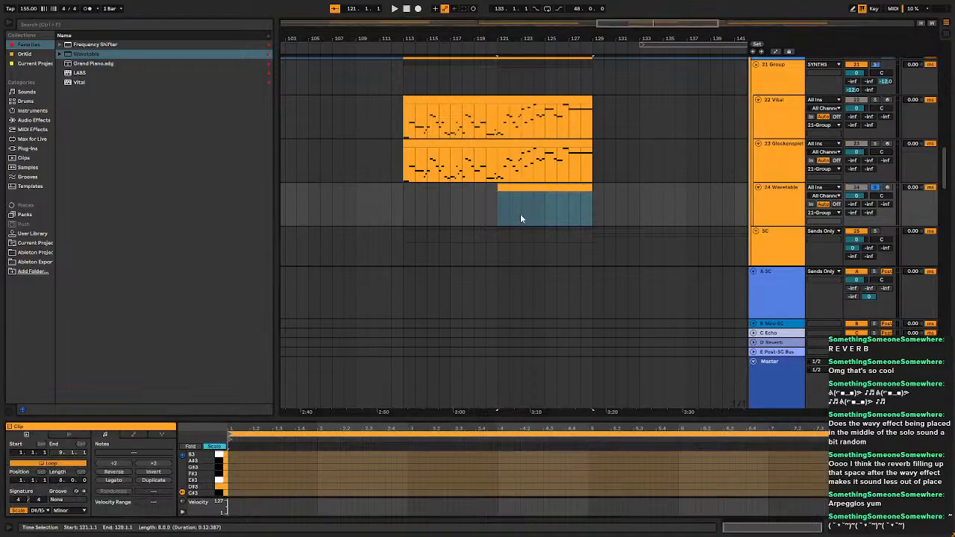
Enlarge the note editor and try D#3, C#2 and B1 as the opening eighth note of the Wavetable clip.
left_click_drag(336, 403, 326, 246)
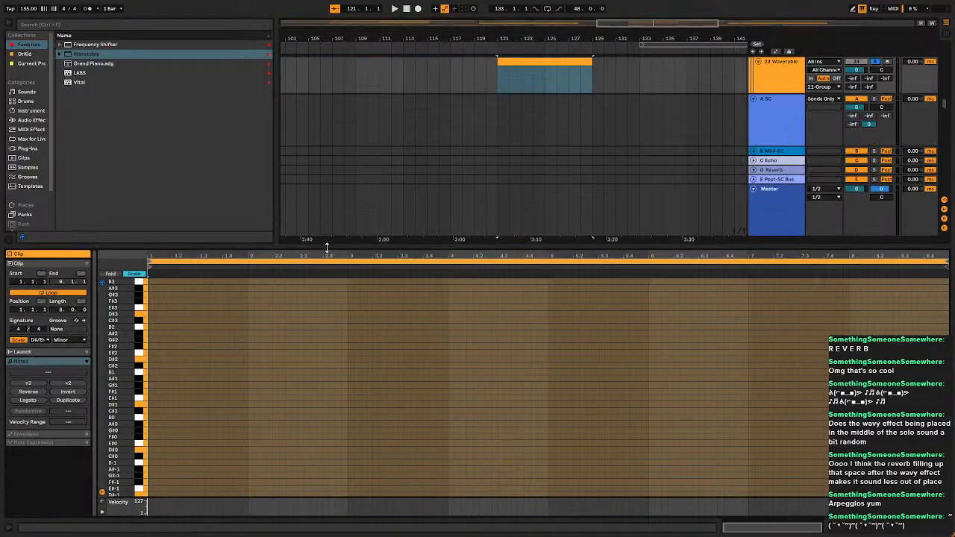
left_click(232, 327)
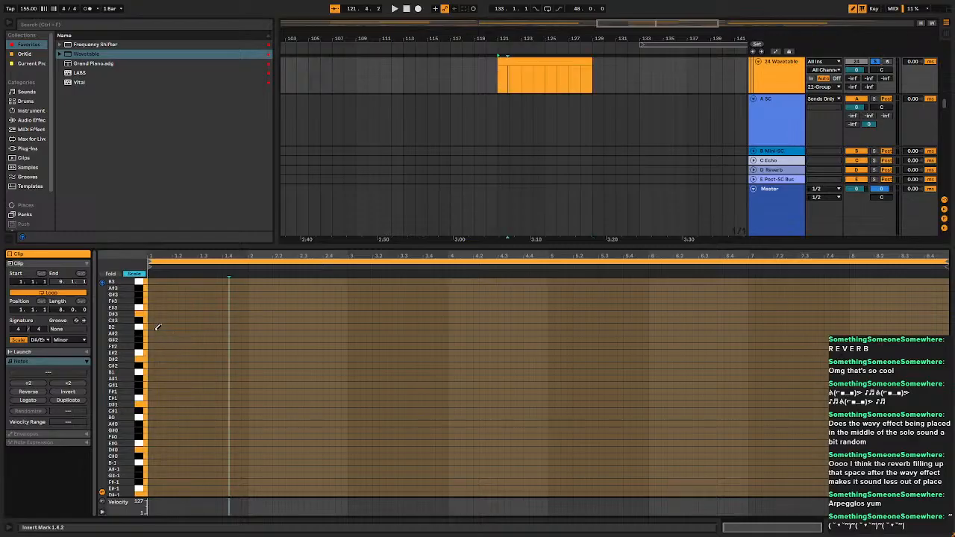
left_click(153, 312)
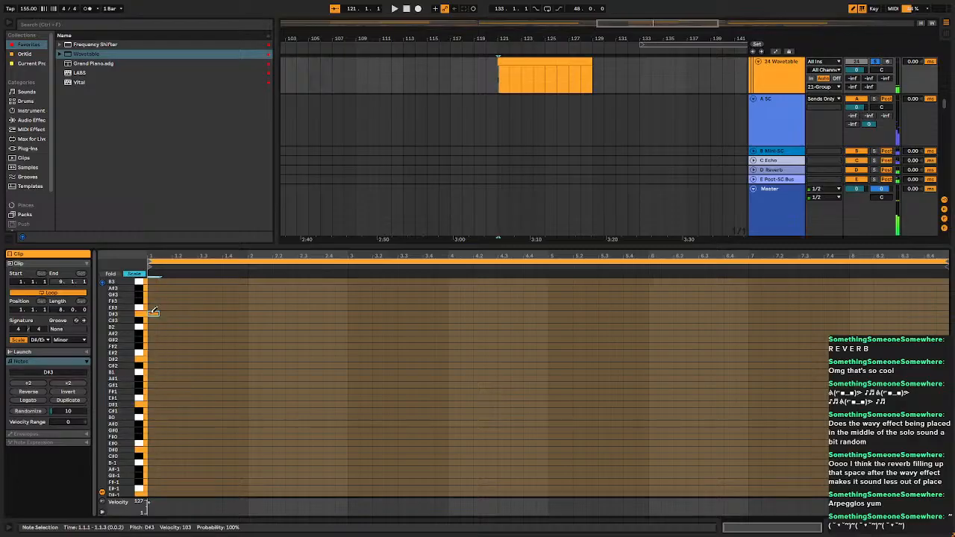
left_click(153, 312)
scroll(190, 344, "up", 2)
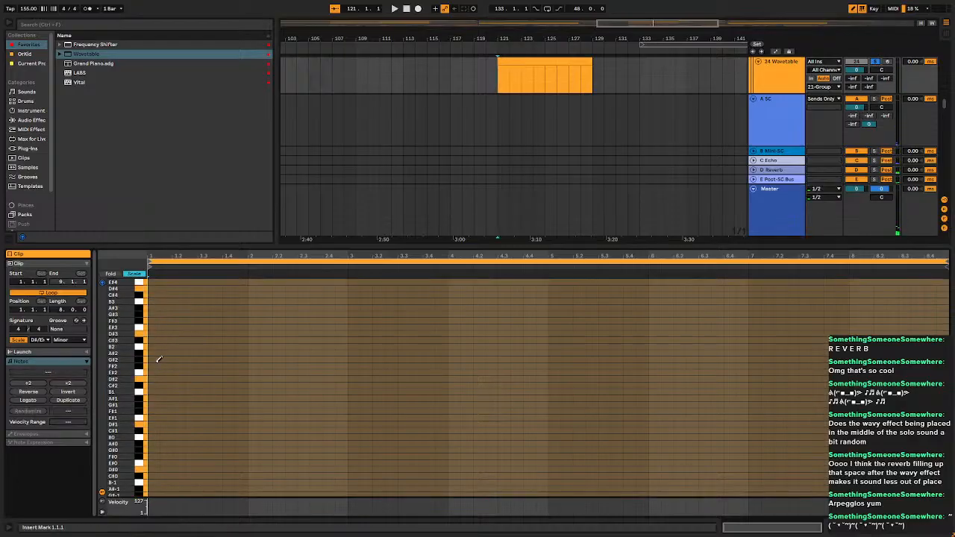
left_click(158, 360)
left_click(156, 380)
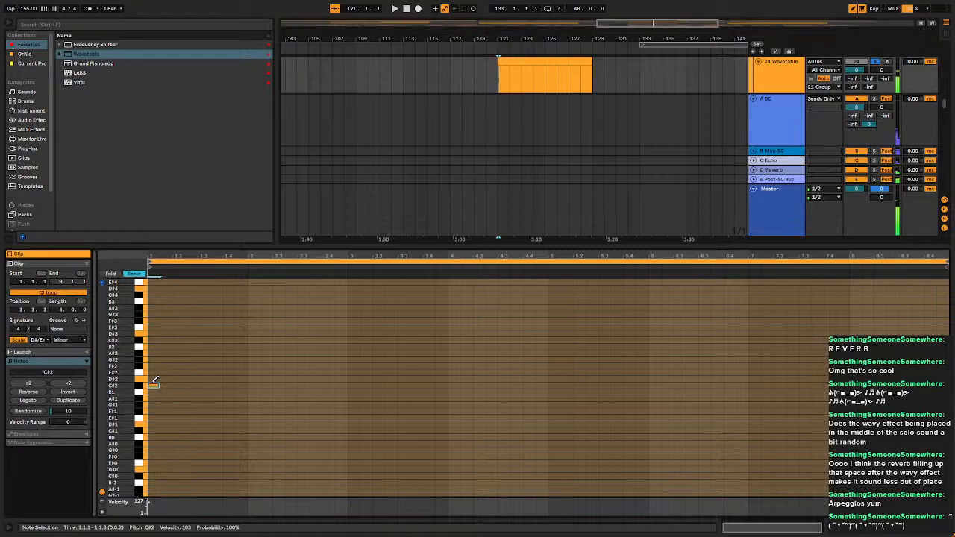
left_click(158, 390)
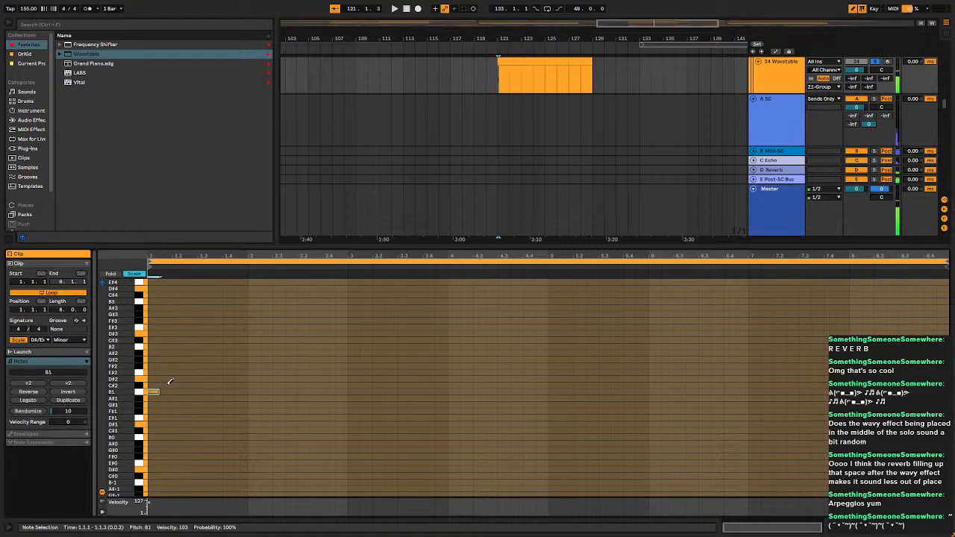
Replace the opening note with B2 and add an F#3 eighth note at 1.1.3.
left_click(172, 328)
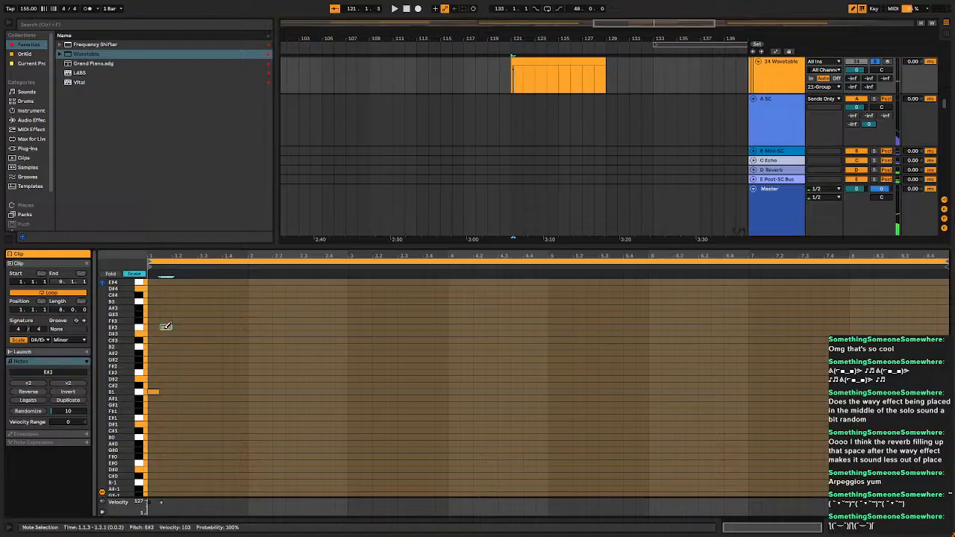
key("space")
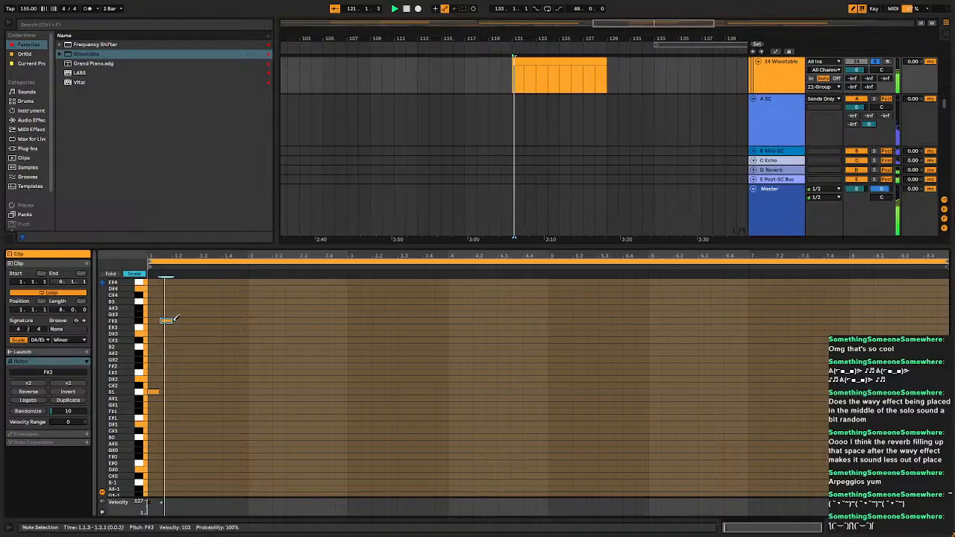
double_click(153, 396)
key("space")
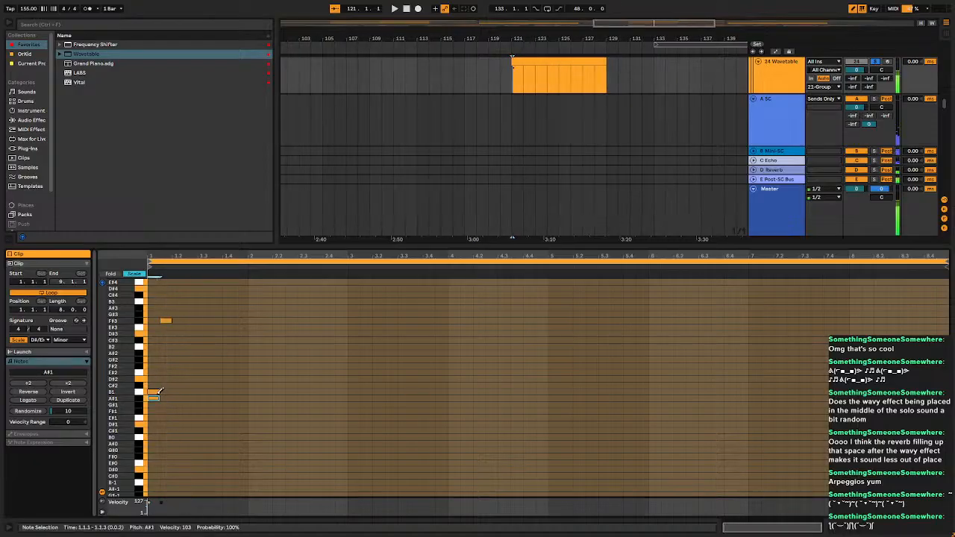
double_click(153, 346)
double_click(153, 394)
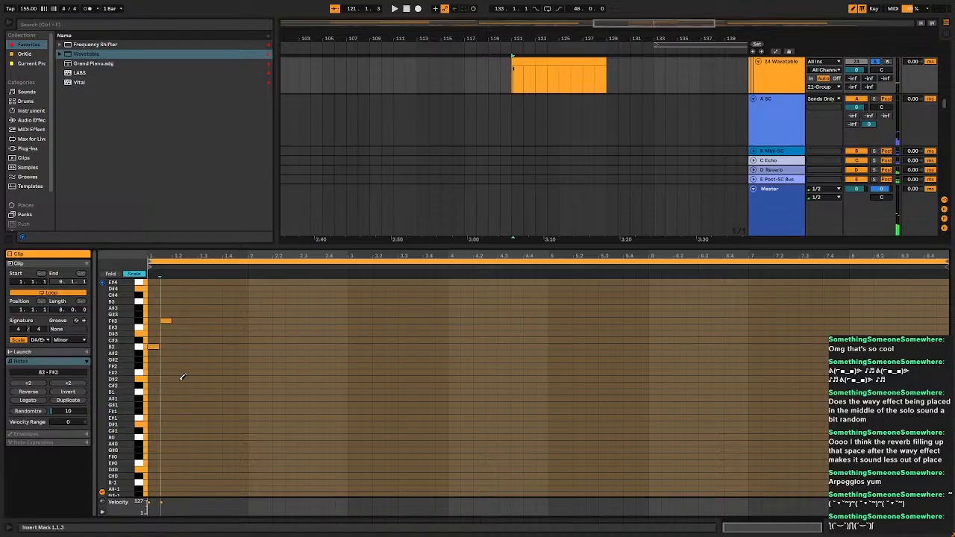
Continue the arpeggio with eighth notes C#4 at 1.2.1, F#3 at 1.2.3 and B2 at 1.3.1.
scroll(171, 348, "up", 3)
double_click(178, 341)
left_click_drag(178, 341, 178, 334)
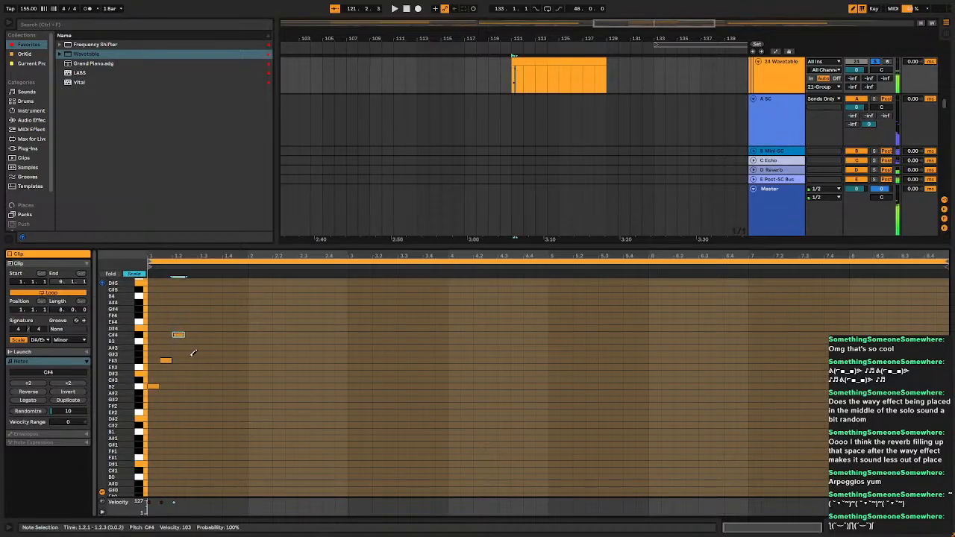
left_click(195, 362)
double_click(193, 361)
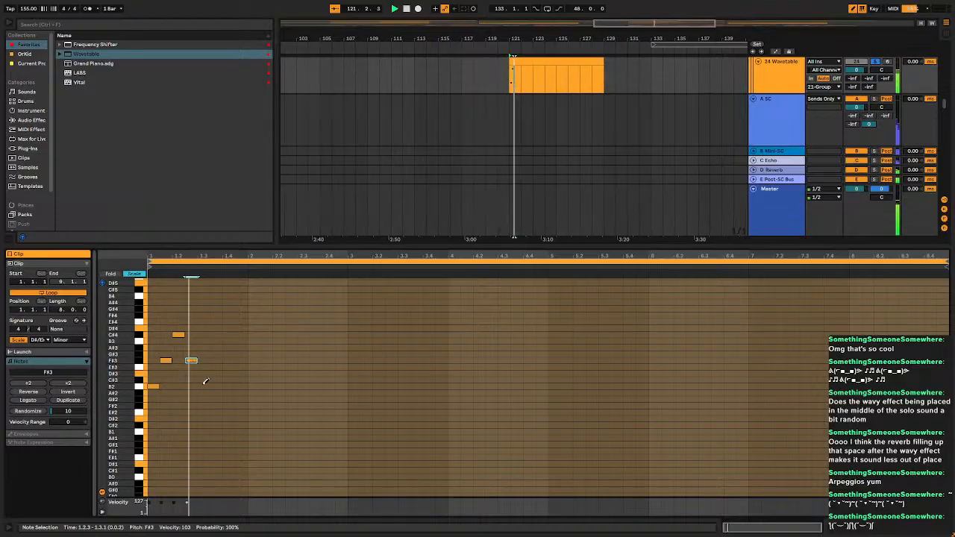
double_click(204, 392)
left_click_drag(204, 392, 203, 384)
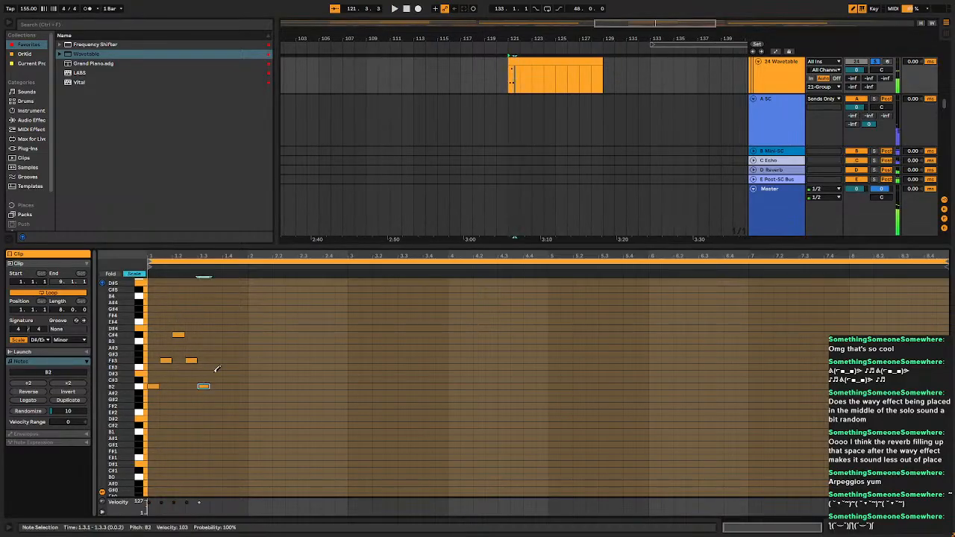
Add consecutive eighth notes F#3, C#4, E#3, F#3 and C#4 from 1.3.3 to 2.1.3.
double_click(216, 360)
double_click(229, 335)
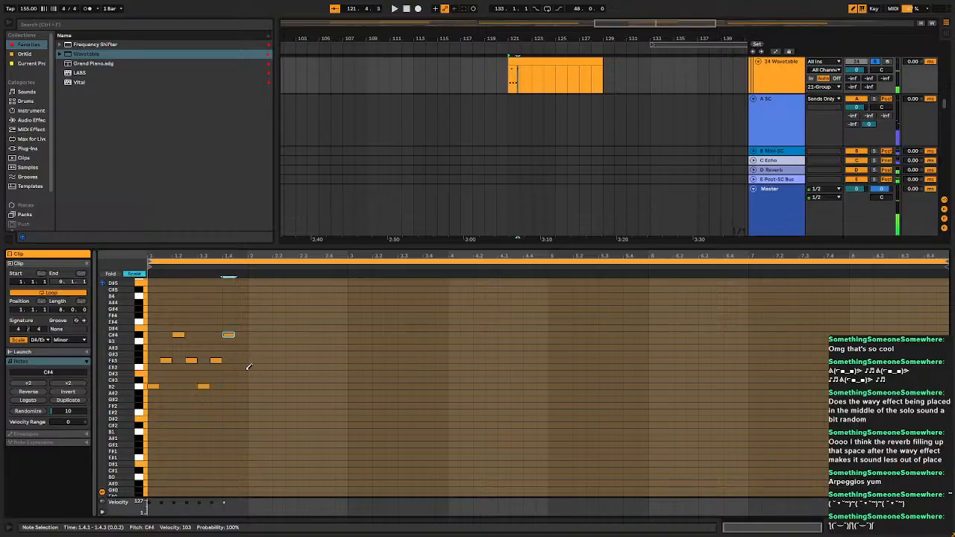
double_click(242, 366)
double_click(253, 360)
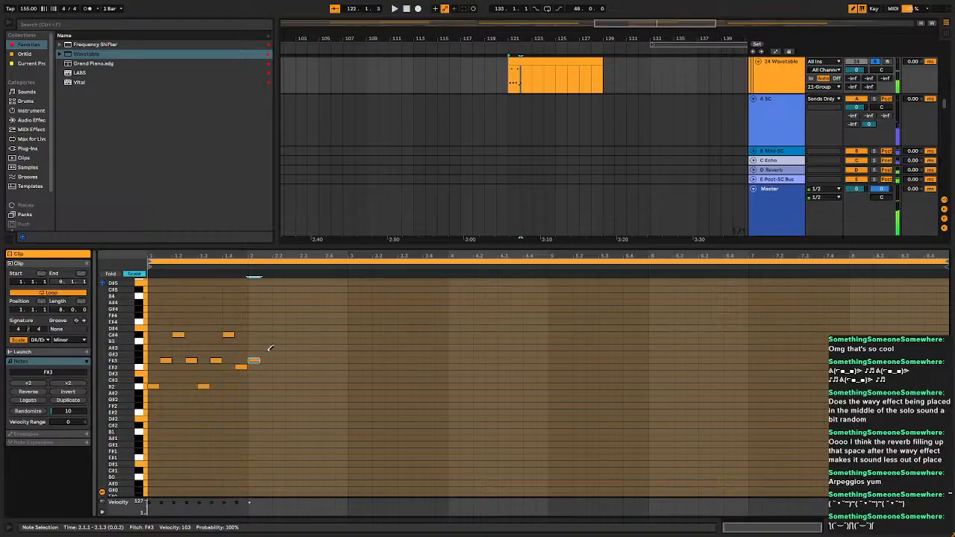
double_click(268, 335)
left_click(272, 339)
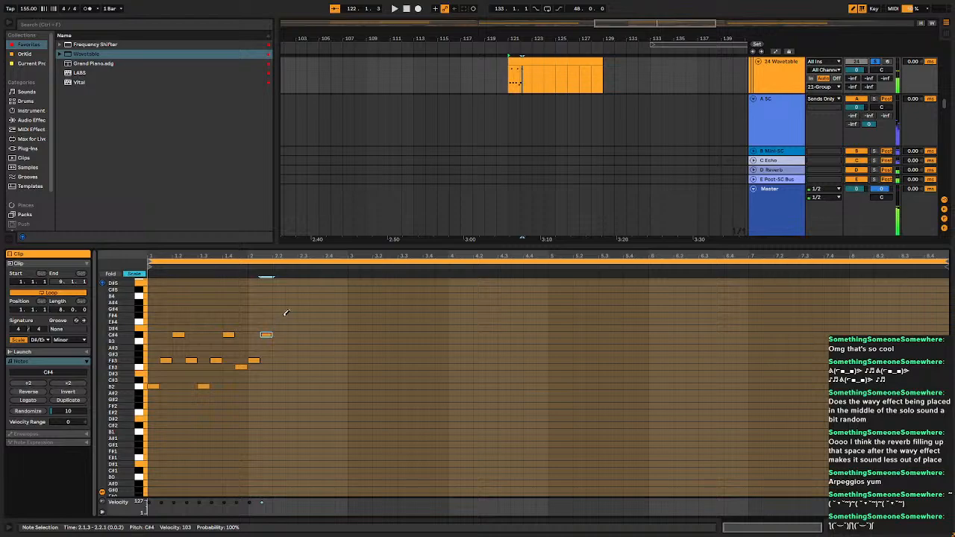
Fill the rest of clip bar 2 from 2.2.1 with eighth notes E#4, C#4, F#3, C#4, E#4 and C#4.
double_click(278, 315)
left_click_drag(280, 314, 295, 325)
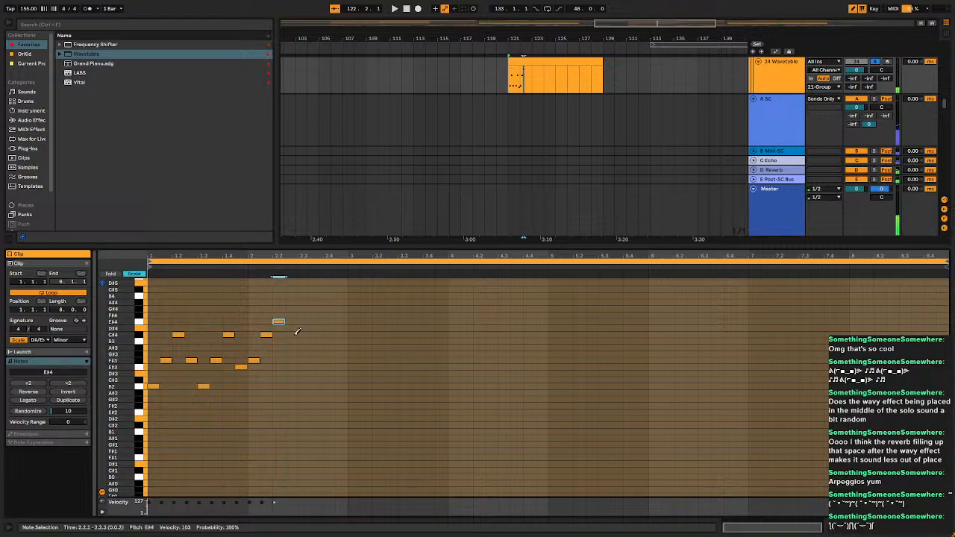
double_click(295, 335)
double_click(303, 360)
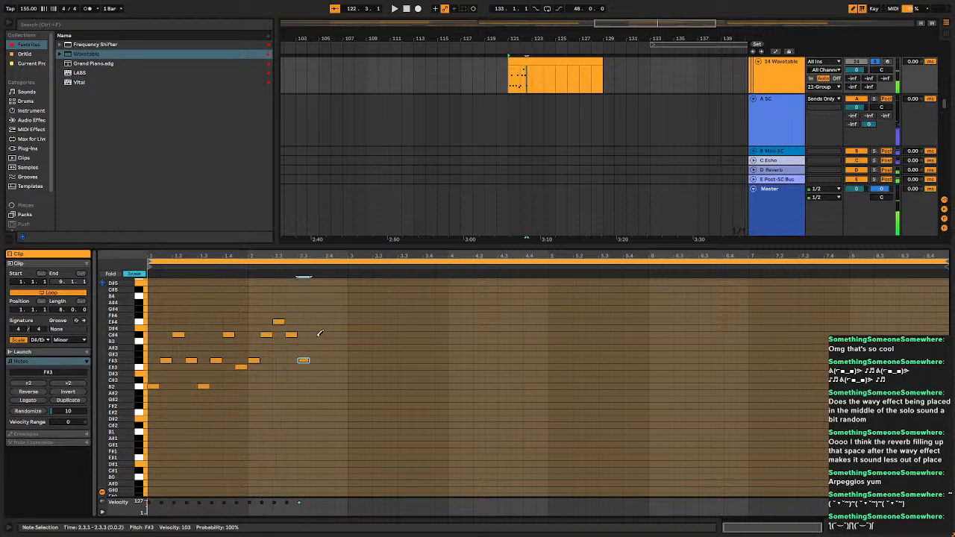
double_click(318, 334)
double_click(328, 327)
left_click_drag(329, 329, 328, 323)
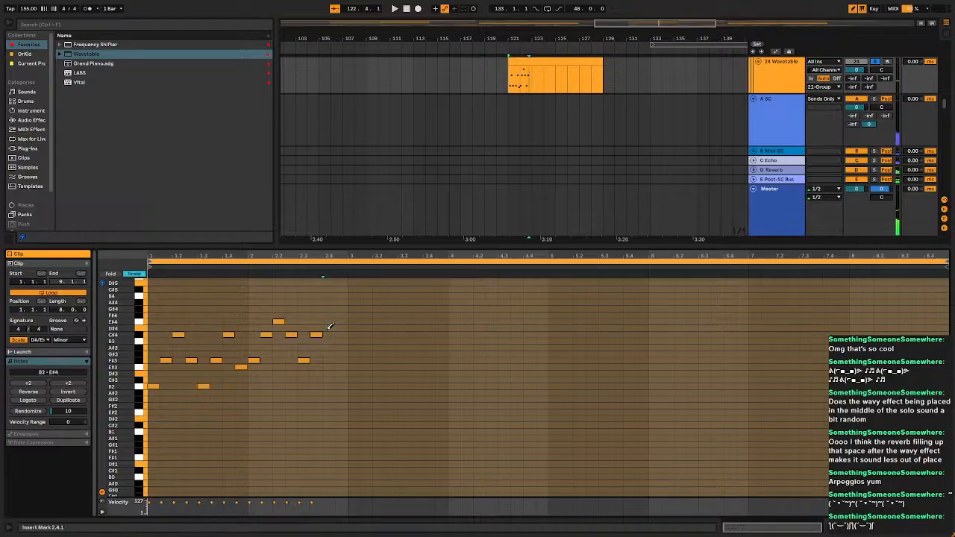
double_click(341, 335)
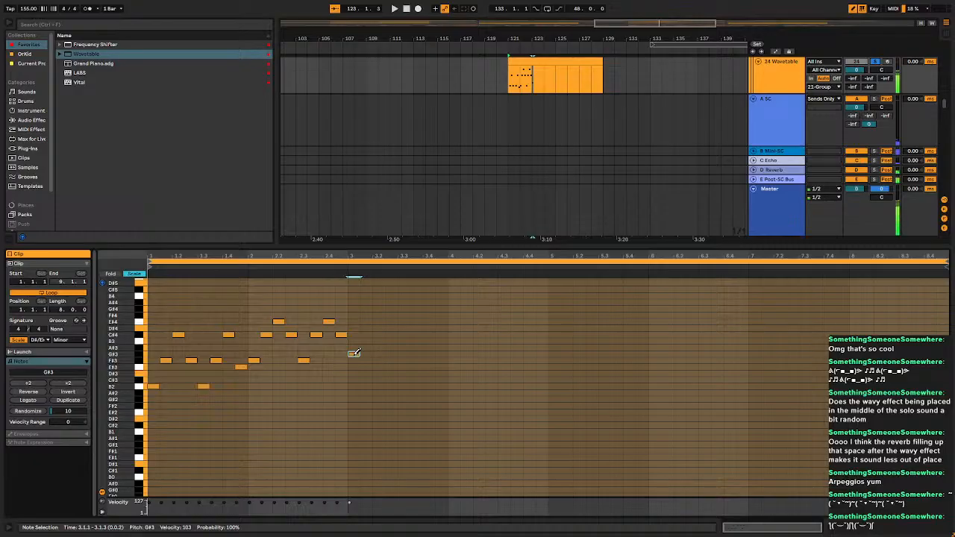
Fill clip bar 3 with eighth notes F#3, C#4, E#3, F#3, C#4, E#3, F#3 and E#3.
double_click(358, 360)
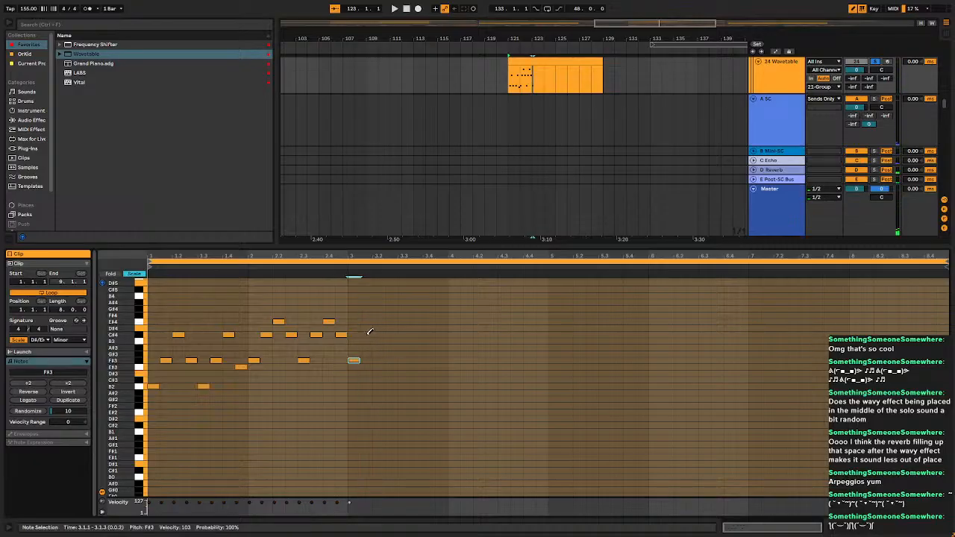
double_click(367, 334)
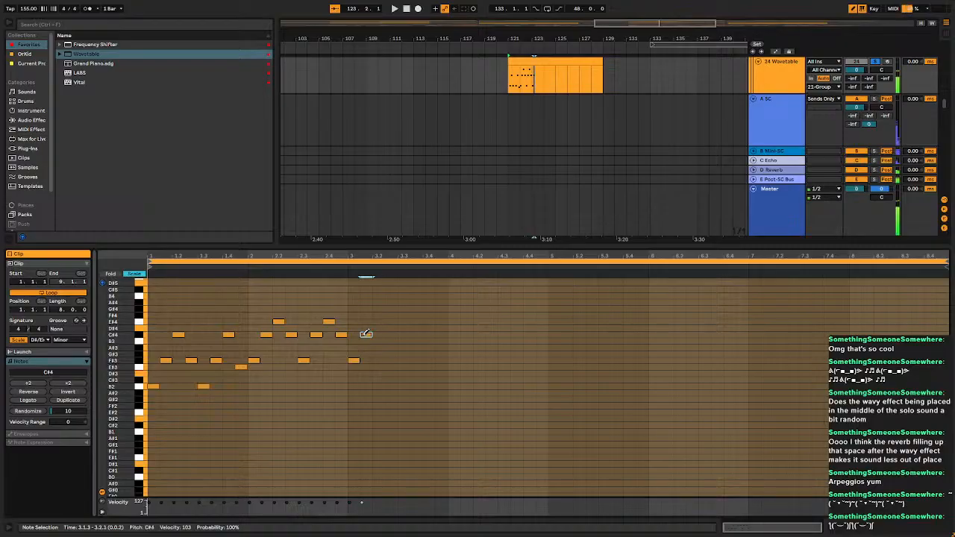
double_click(380, 366)
double_click(391, 360)
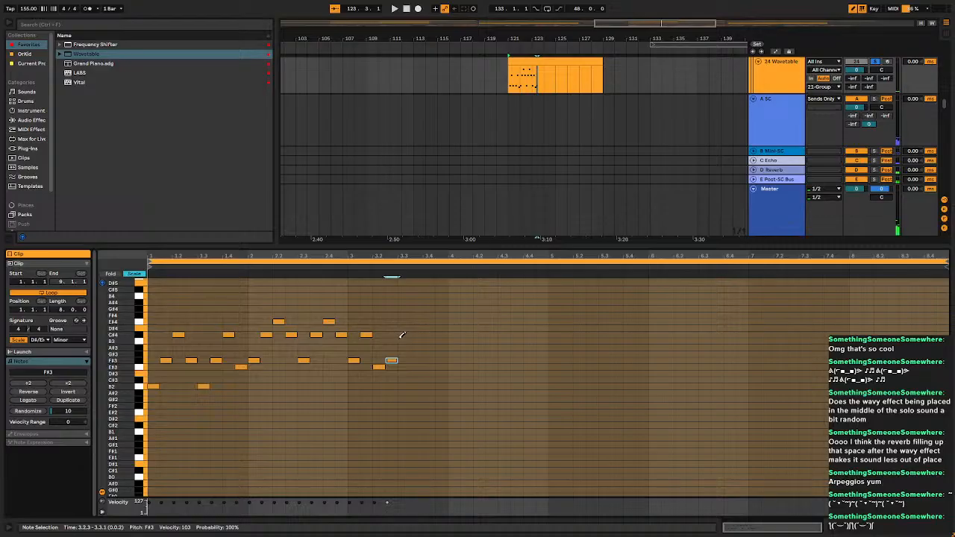
double_click(404, 334)
double_click(416, 367)
double_click(429, 361)
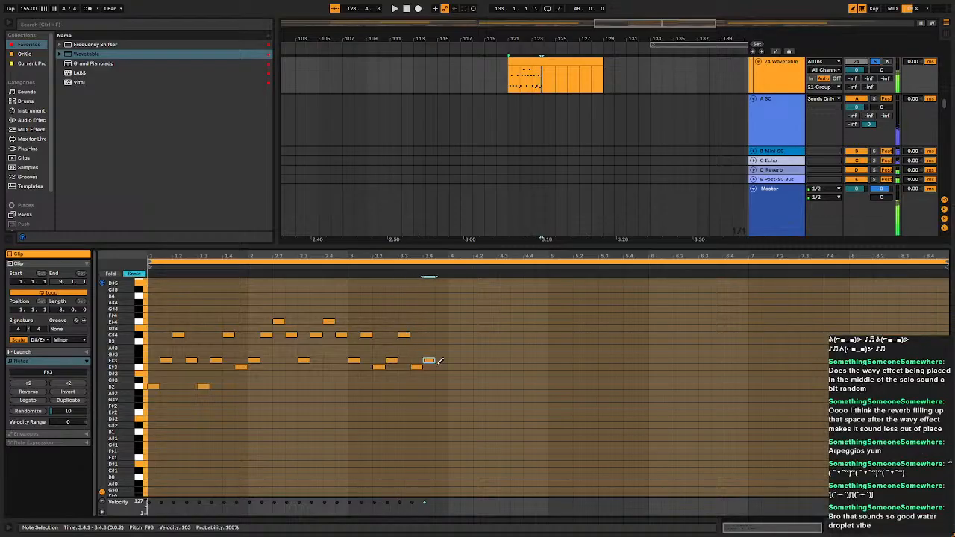
double_click(445, 367)
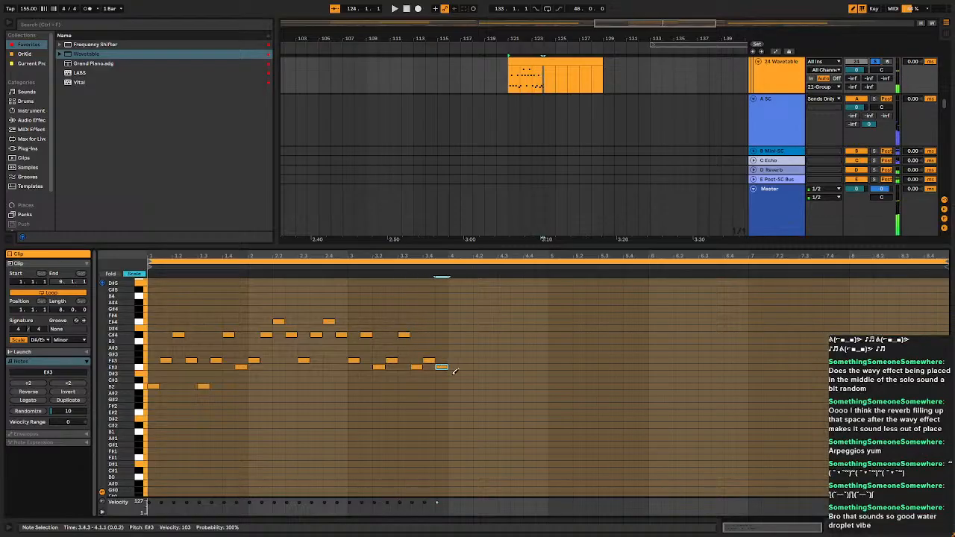
Enter rising eighth notes C#3, F#3, A#3 and C#4 in the first half of clip bar 4.
double_click(453, 379)
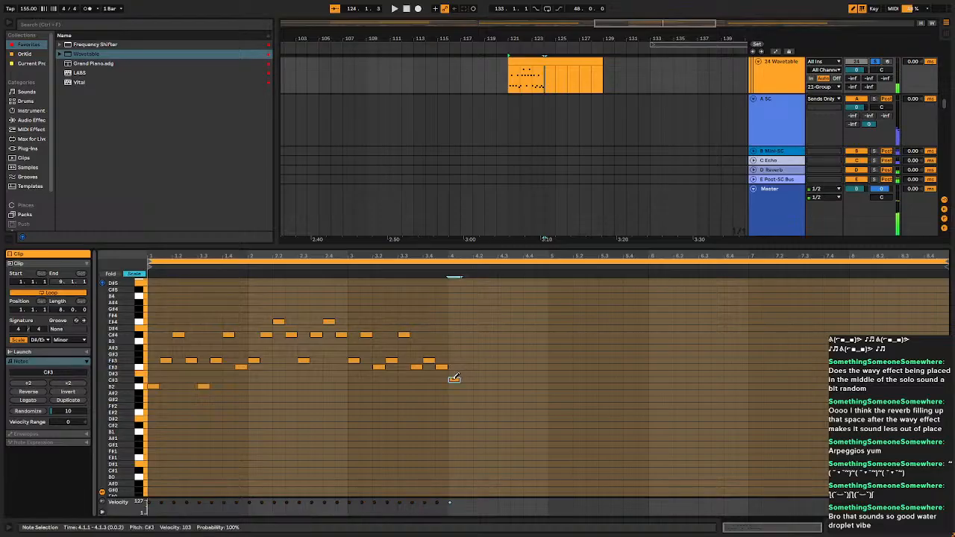
key("space")
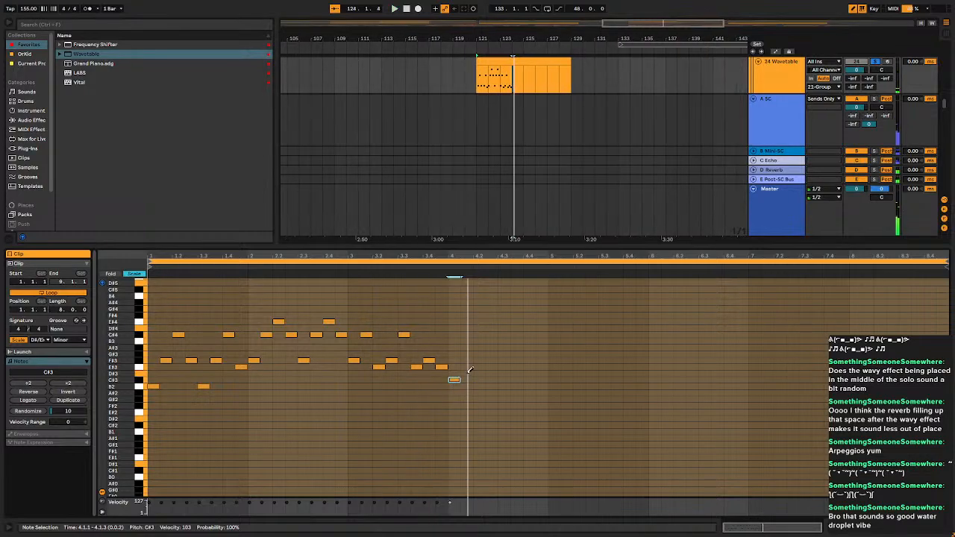
left_click(468, 372)
left_click(480, 366)
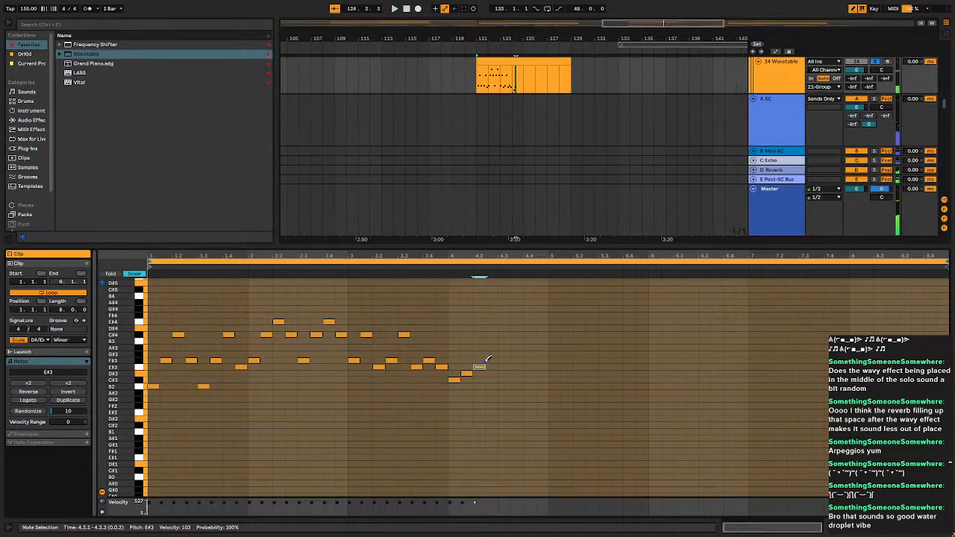
left_click_drag(471, 373, 481, 345)
double_click(491, 334)
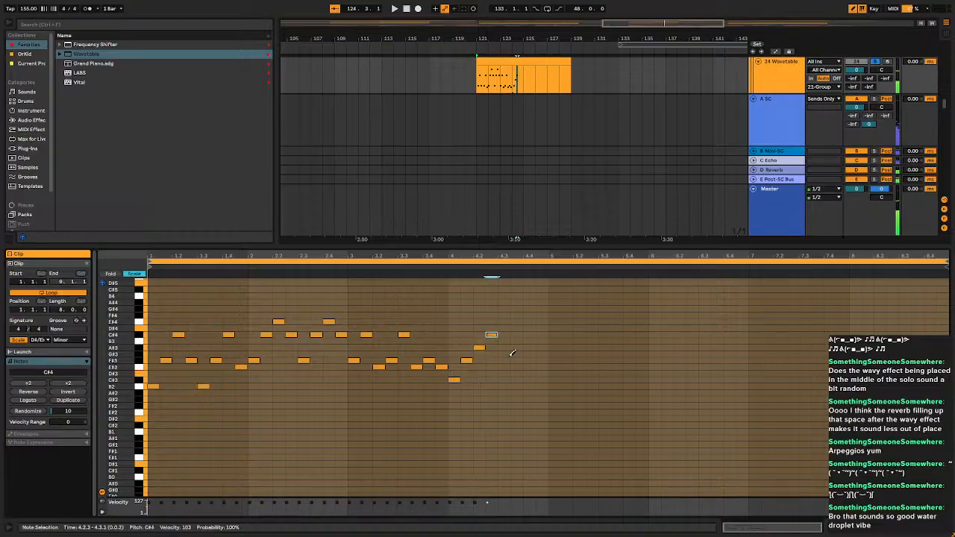
Complete clip bar 4 from 4.3.1 with eighth notes F#3, A#3, F#3 and E#3.
double_click(505, 361)
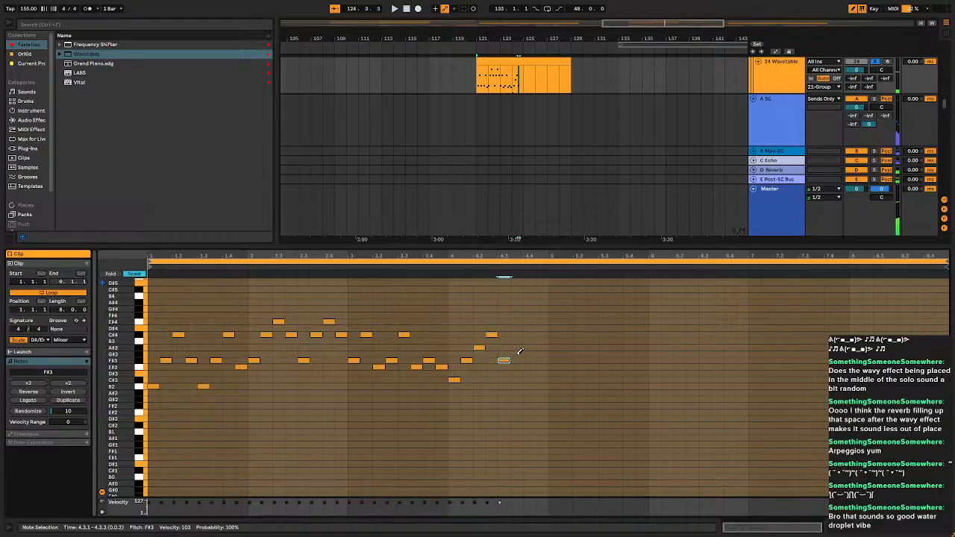
double_click(516, 347)
double_click(529, 360)
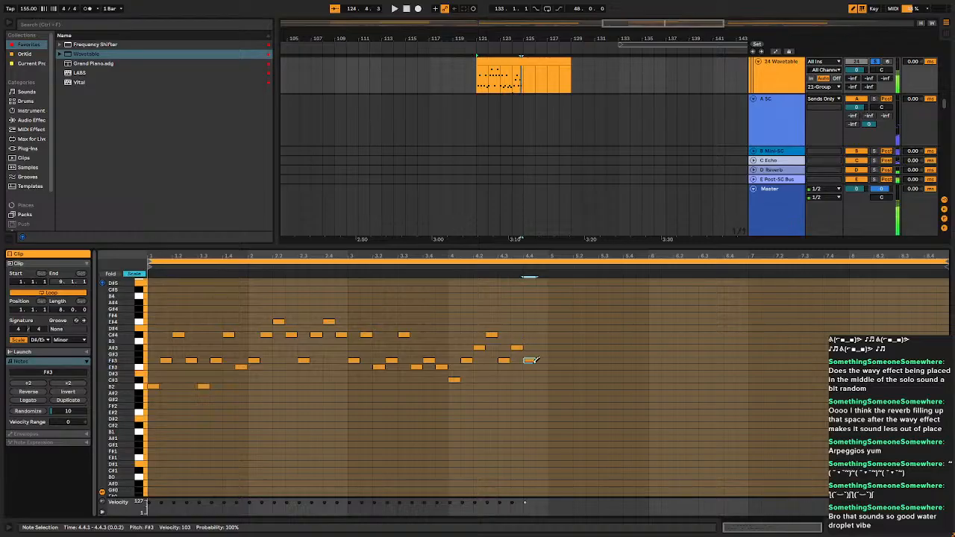
double_click(541, 367)
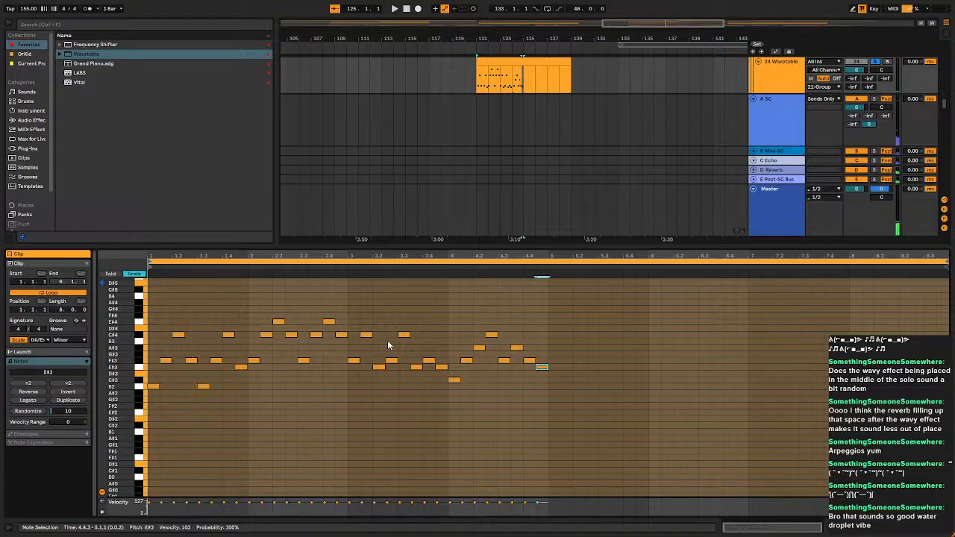
Copy the notes of clip bars 1 and 2 to bar 5, and place an E#3 eighth note at 7.1.1.
left_click_drag(347, 312, 155, 418)
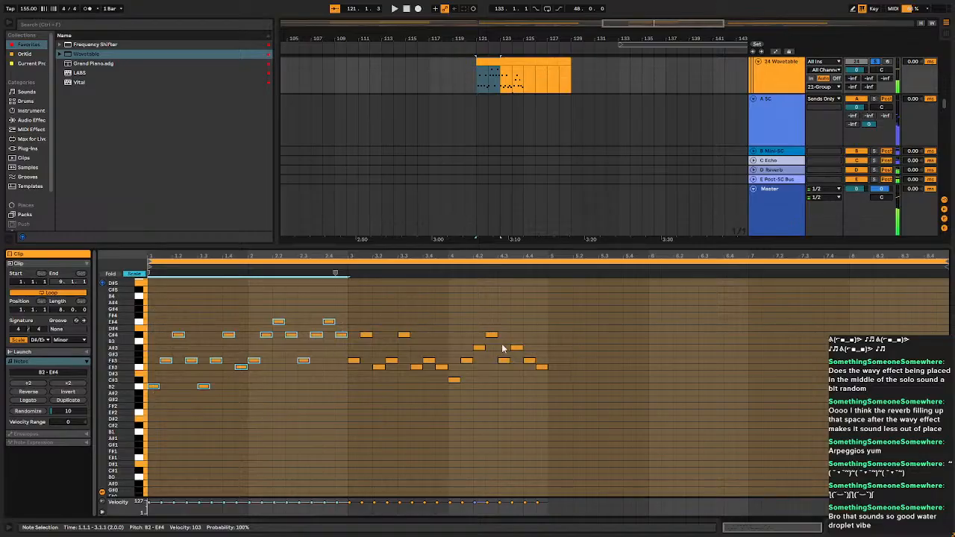
left_click(552, 339)
key("ctrl+v")
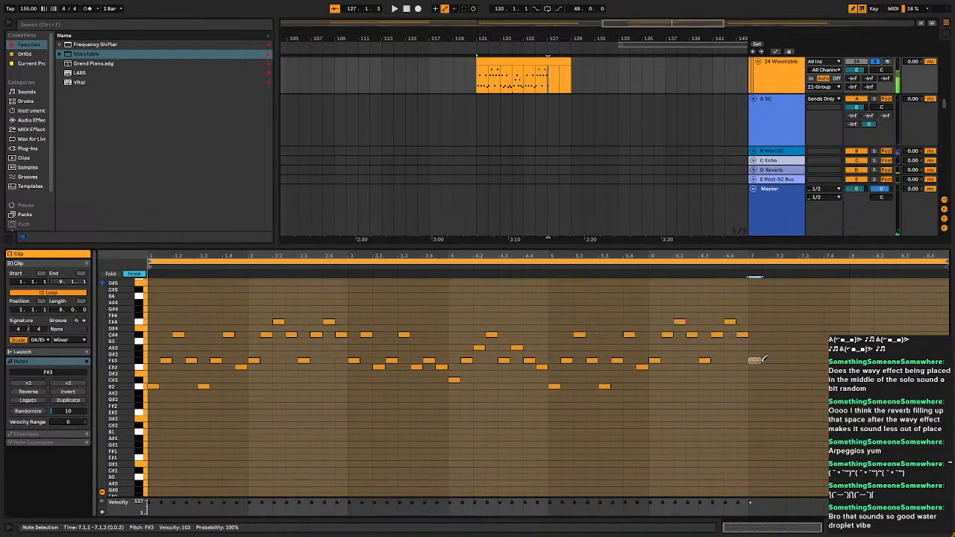
double_click(757, 365)
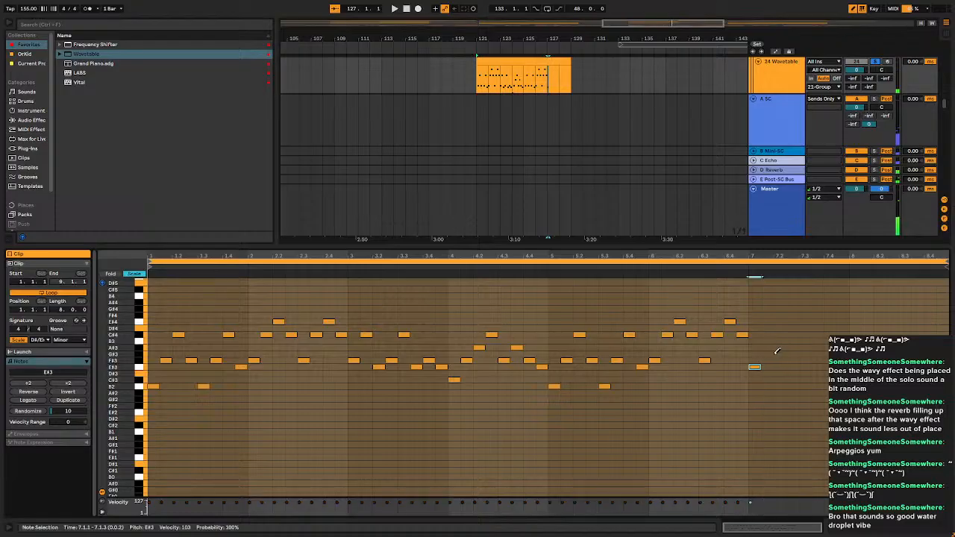
Place eighth notes F#3 at 7.1.3 and C#4 at 7.2.1, and repeat the E#3, F#3, C#4 figure up to 8.4.3.
left_click(774, 357)
double_click(768, 361)
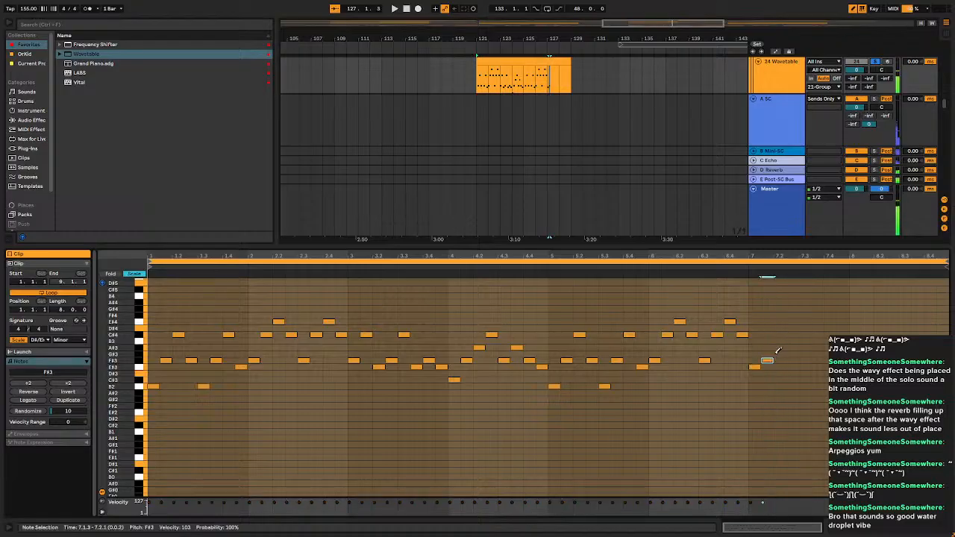
left_click(781, 343)
double_click(781, 341)
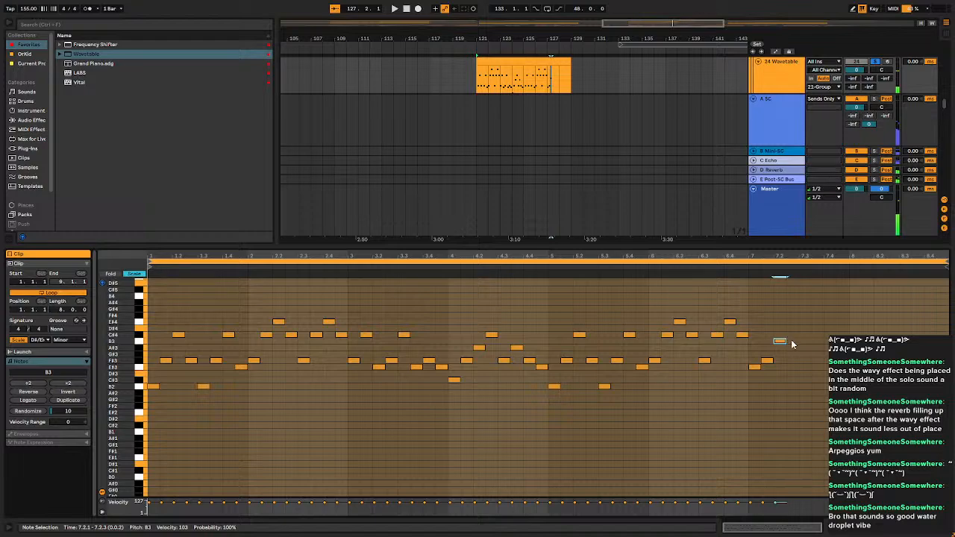
left_click_drag(778, 321, 754, 383)
key("ctrl+d")
key("ctrl+d")
key("ctrl+d")
key("ctrl+d")
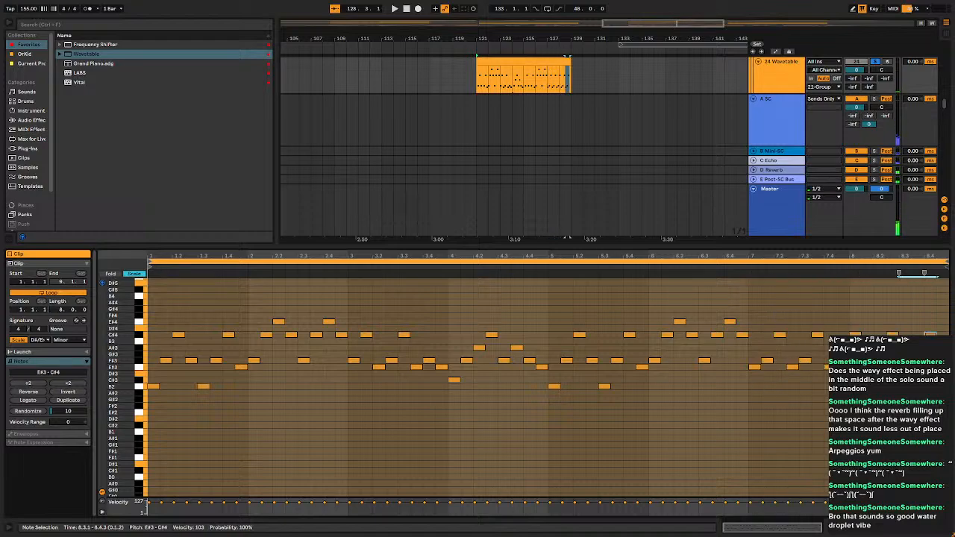
Play the arpeggio from bar 121 and set the 24 Wavetable track's volume to -6 dB.
key("space")
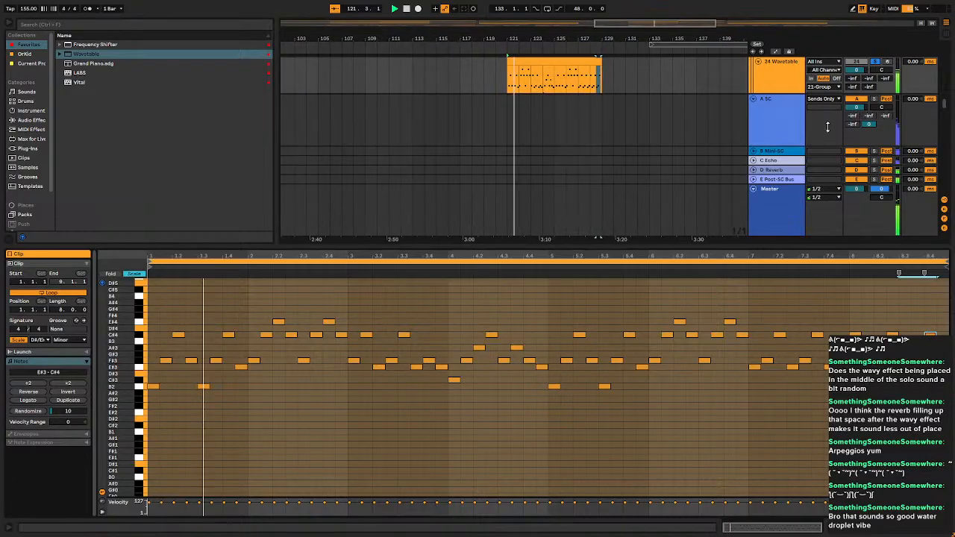
left_click_drag(805, 246, 802, 478)
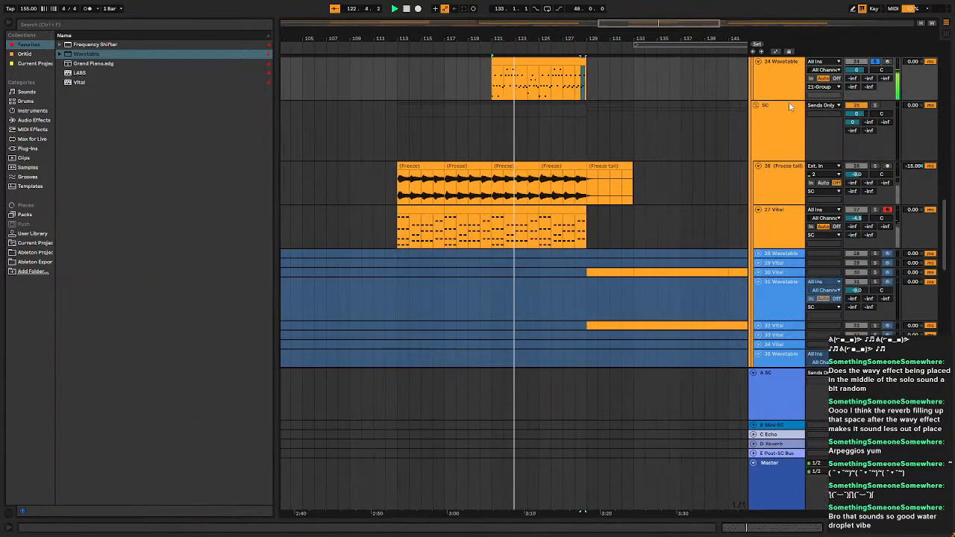
left_click(857, 71)
type("-6")
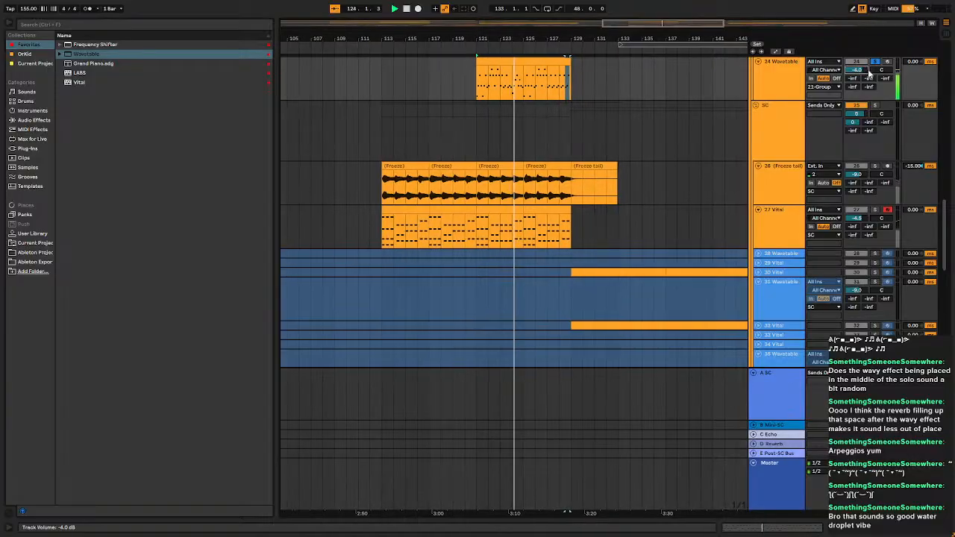
key("Return")
Change the first band of the Wavetable track's EQ Eight to a low-cut filter.
double_click(793, 78)
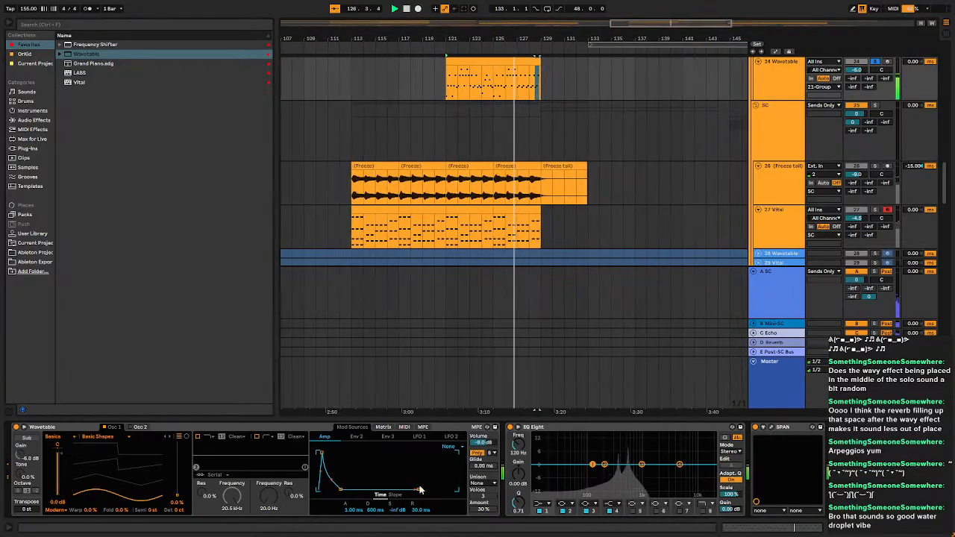
left_click(538, 504)
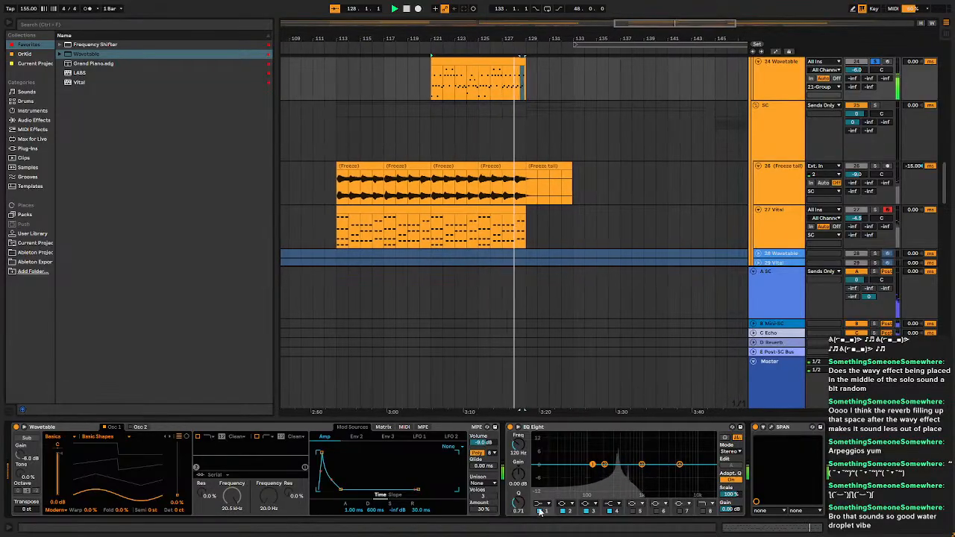
left_click(542, 458)
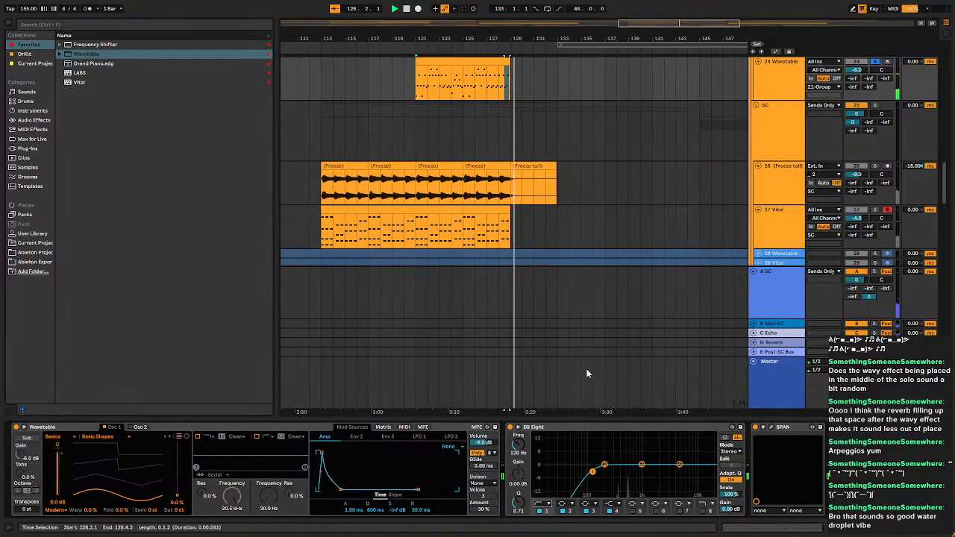
Stop playback and add a final E#3 eighth note at 8.4.3 in the Wavetable arpeggio clip.
double_click(490, 87)
key("space")
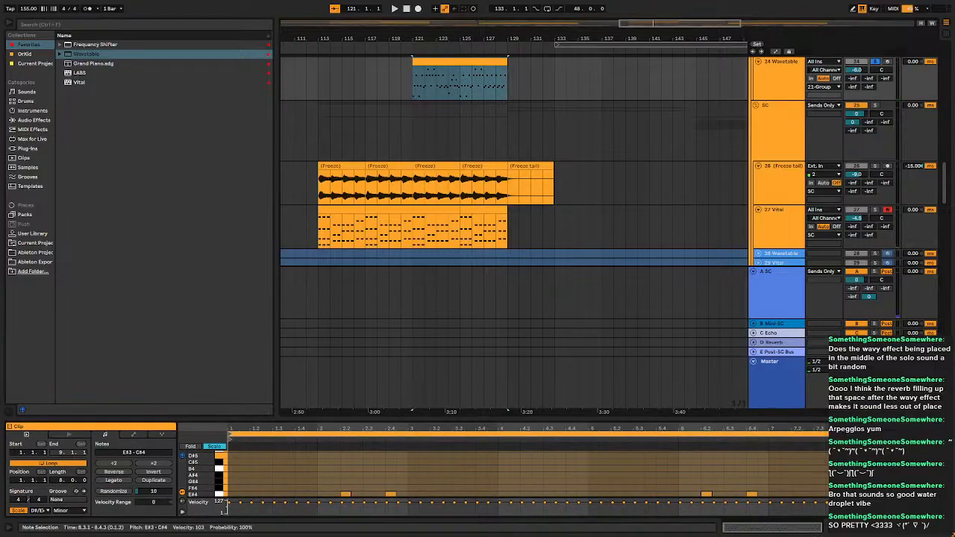
left_click(944, 480)
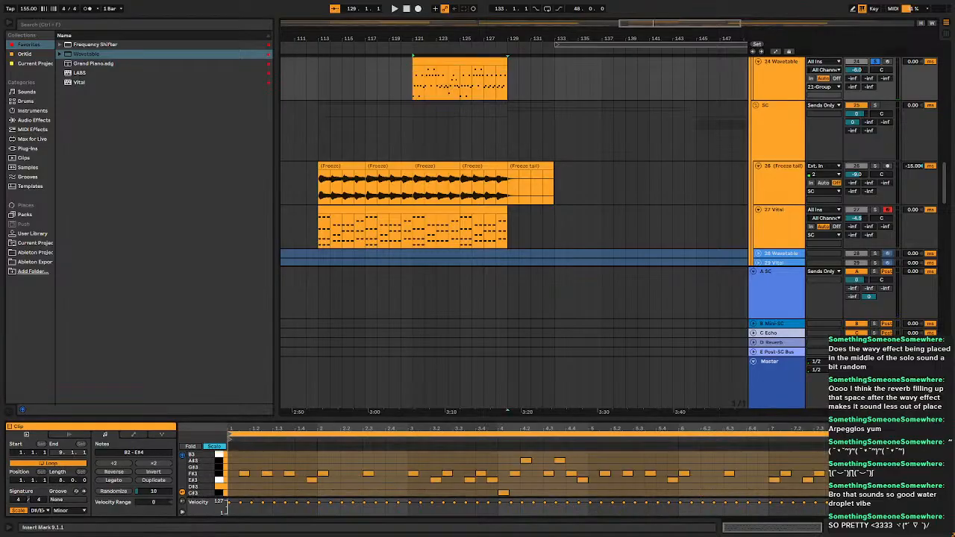
left_click_drag(692, 422, 685, 532)
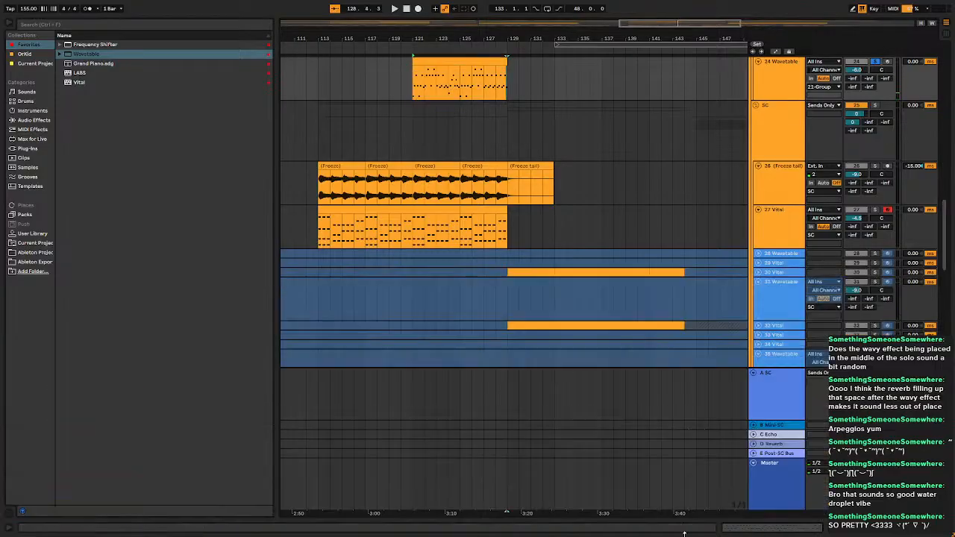
Show the Wavetable track's device chain and listen to the arpeggio from bar 121.
scroll(572, 284, "up", 3)
double_click(780, 197)
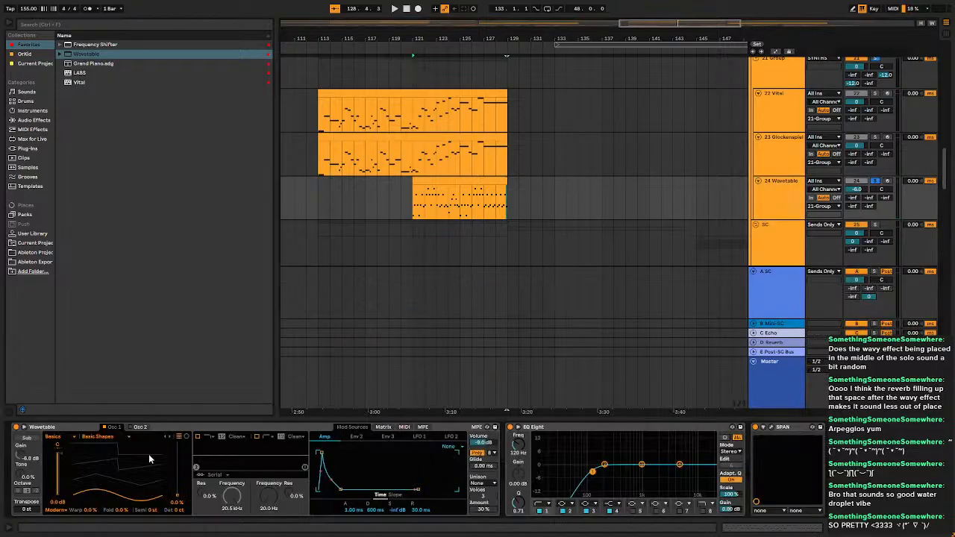
key("space")
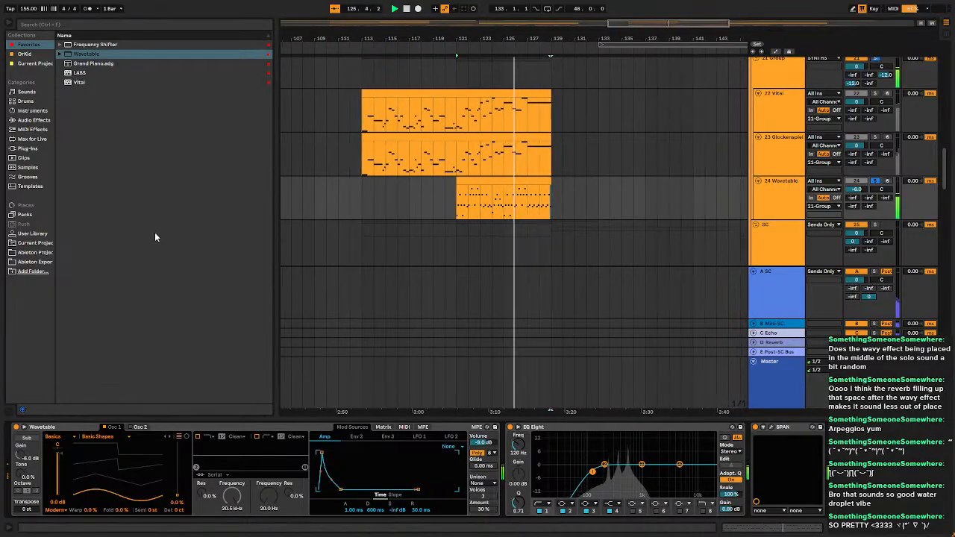
Choose the Erosion effect from the Drive & Color audio effects for the Wavetable track.
left_click(32, 120)
left_click(78, 55)
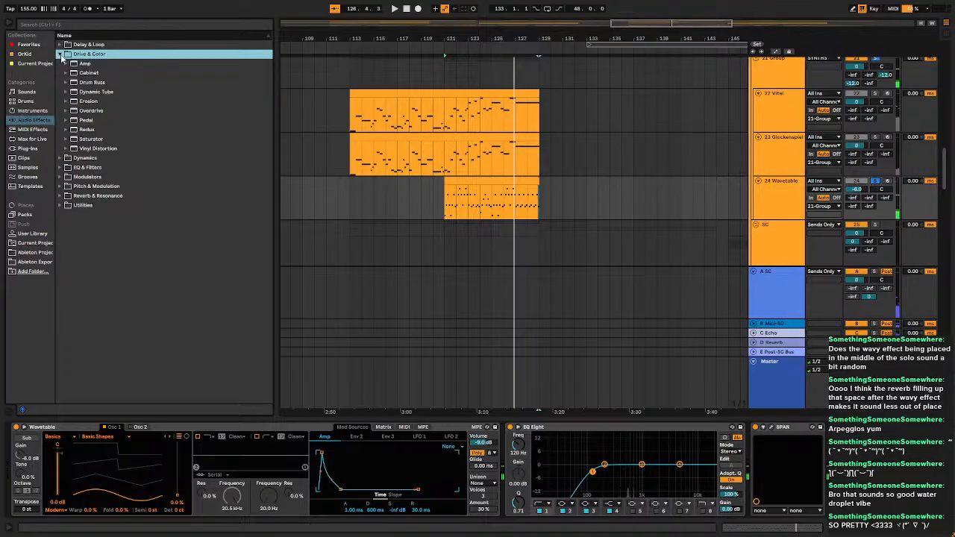
left_click(91, 102)
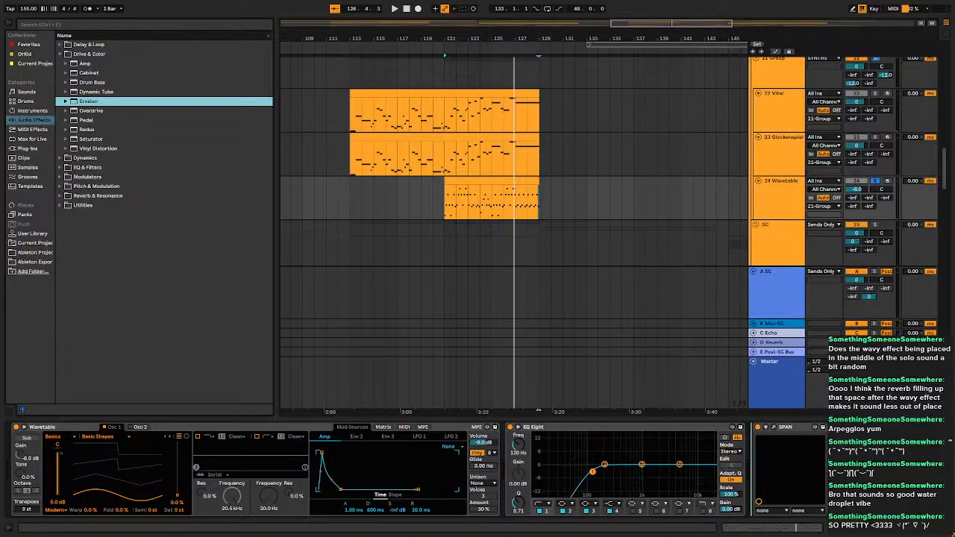
left_click_drag(88, 101, 818, 469)
left_click(810, 462)
left_click(770, 512)
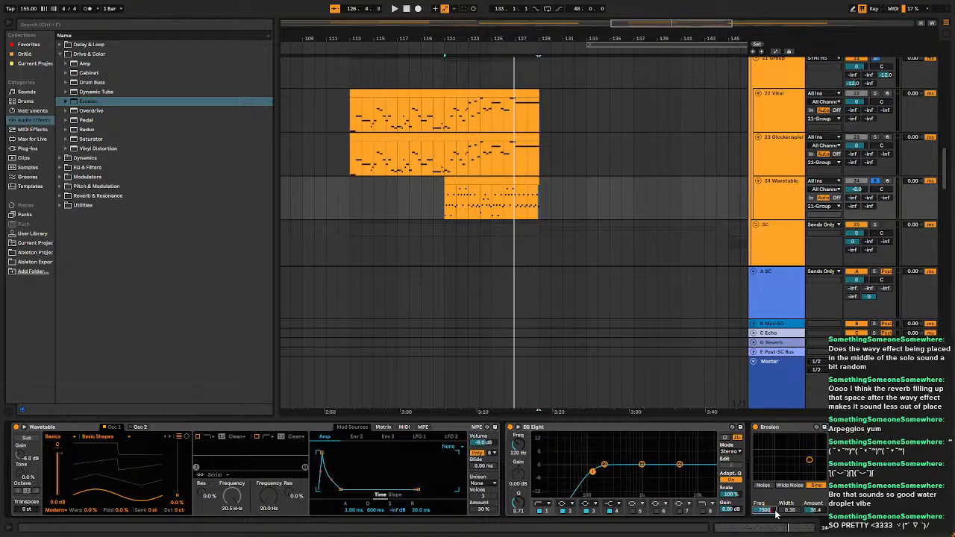
left_click(812, 511)
key("Return")
key("space")
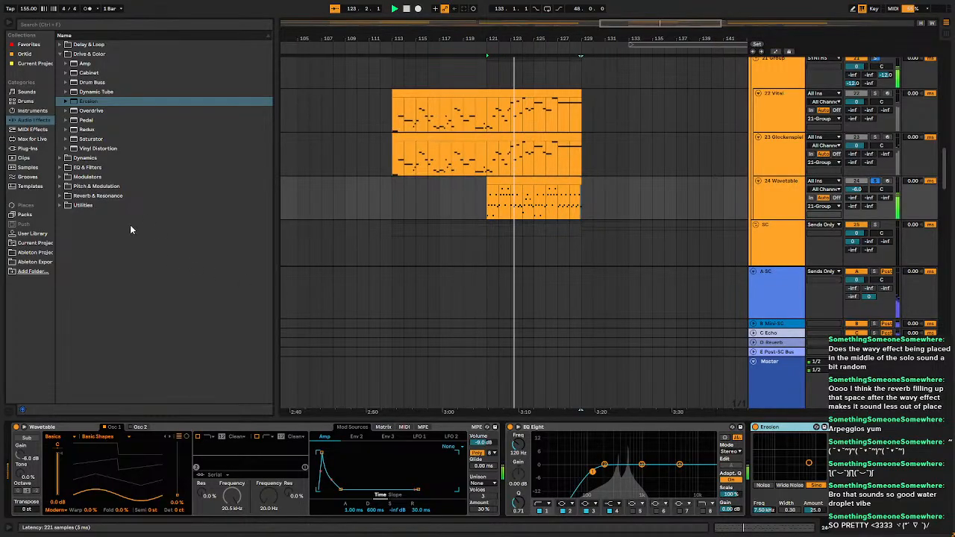
key("Delete")
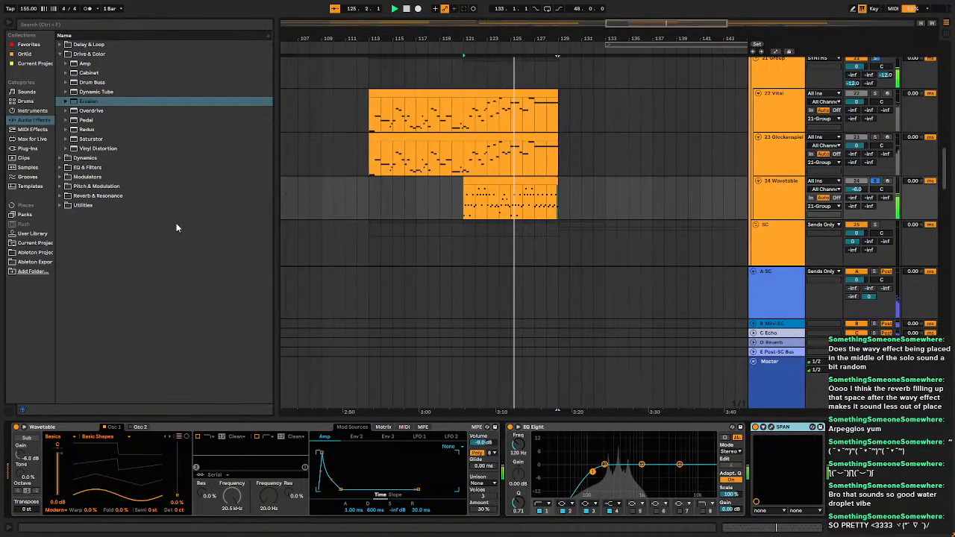
key("space")
Insert a Hybrid Reverb after EQ Eight on the Wavetable track and set its algorithm to Shimmer.
left_click(60, 196)
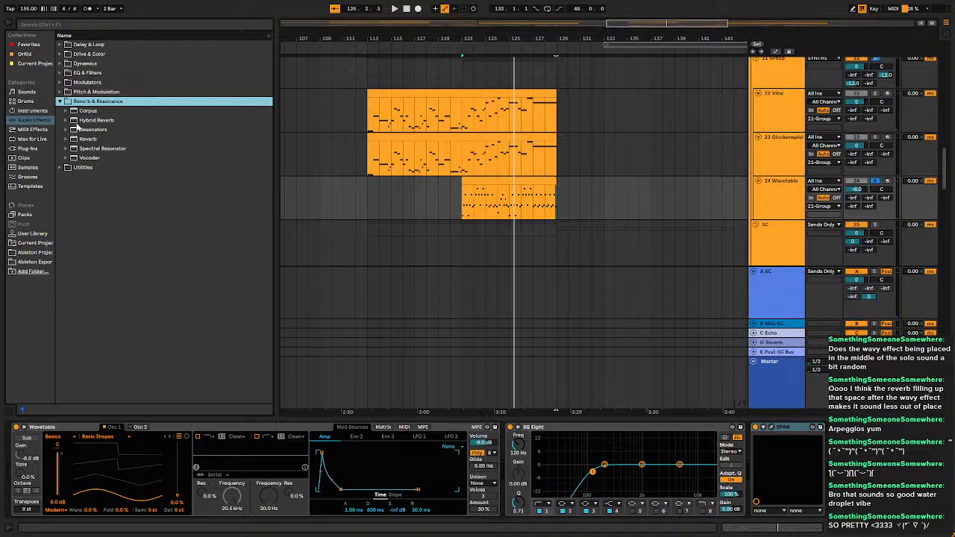
left_click(80, 122)
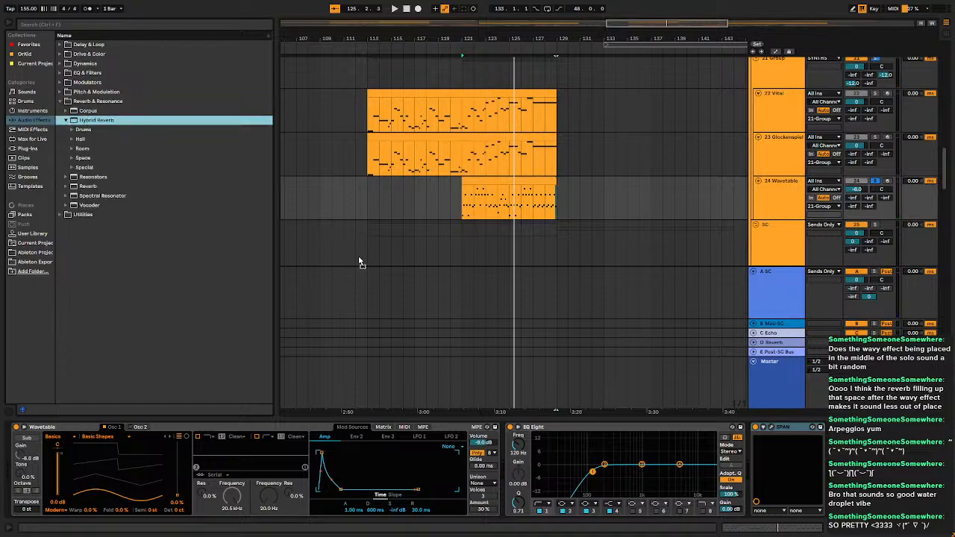
left_click_drag(359, 261, 739, 440)
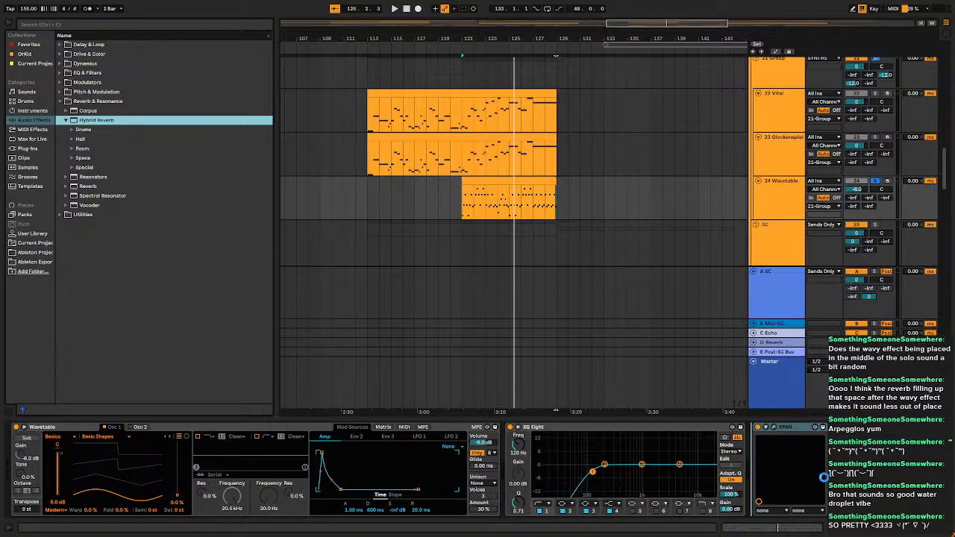
left_click(799, 482)
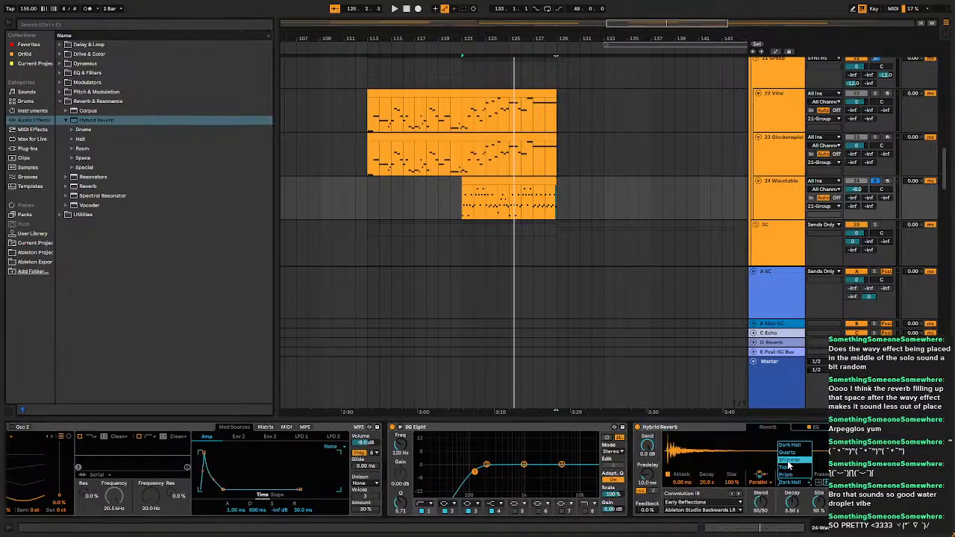
left_click(793, 461)
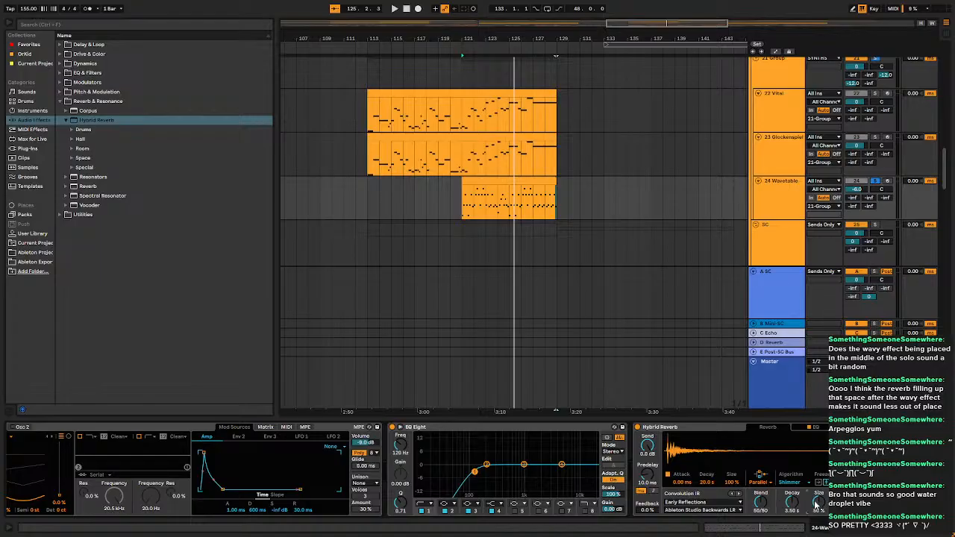
Set the Hybrid Reverb's algorithm size to 25% and decay to 1.20 s, and play the passage.
left_click_drag(815, 504, 816, 493)
type("1200")
key("Return")
key("space")
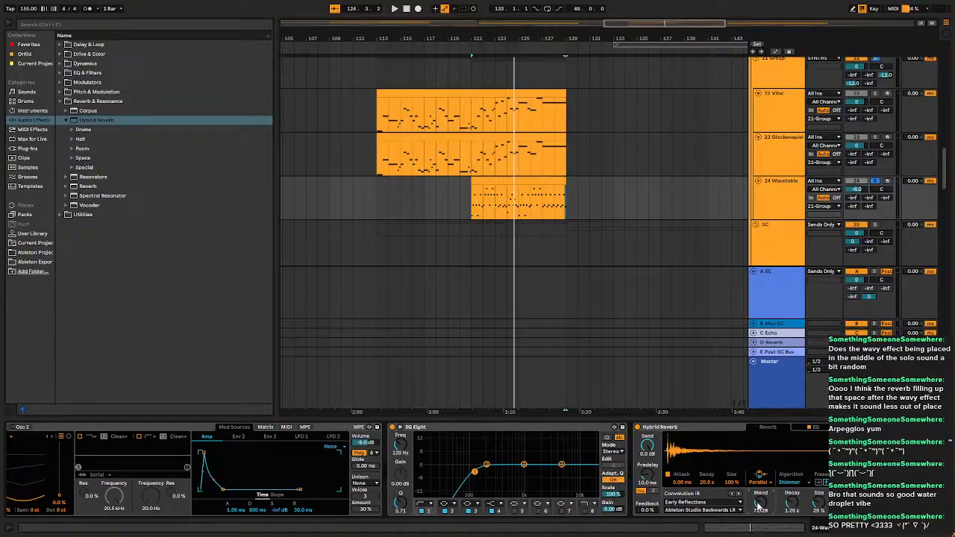
Set the Hybrid Reverb's blend to 75/25 and play the Wavetable part.
left_click_drag(766, 504, 767, 491)
type("75")
key("Return")
key("space")
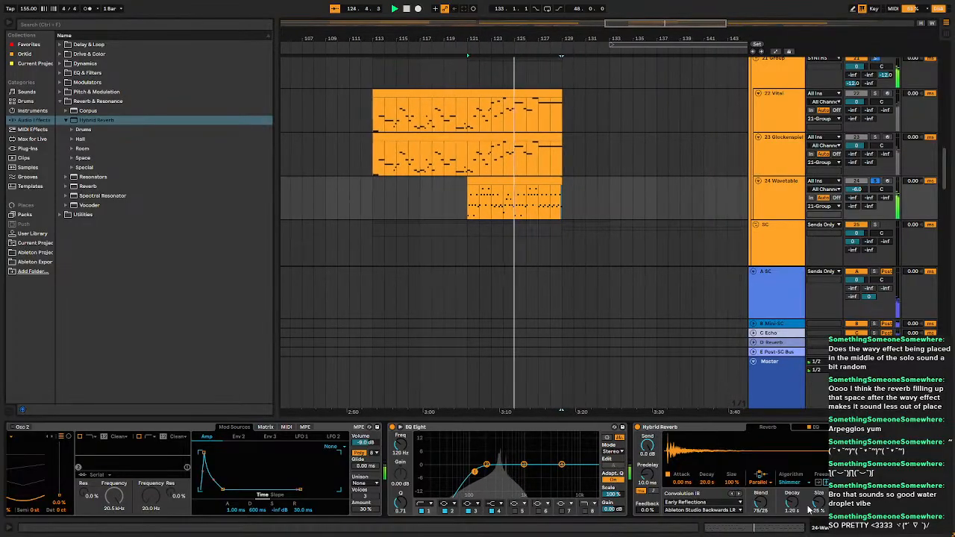
left_click(65, 36)
left_click(67, 44)
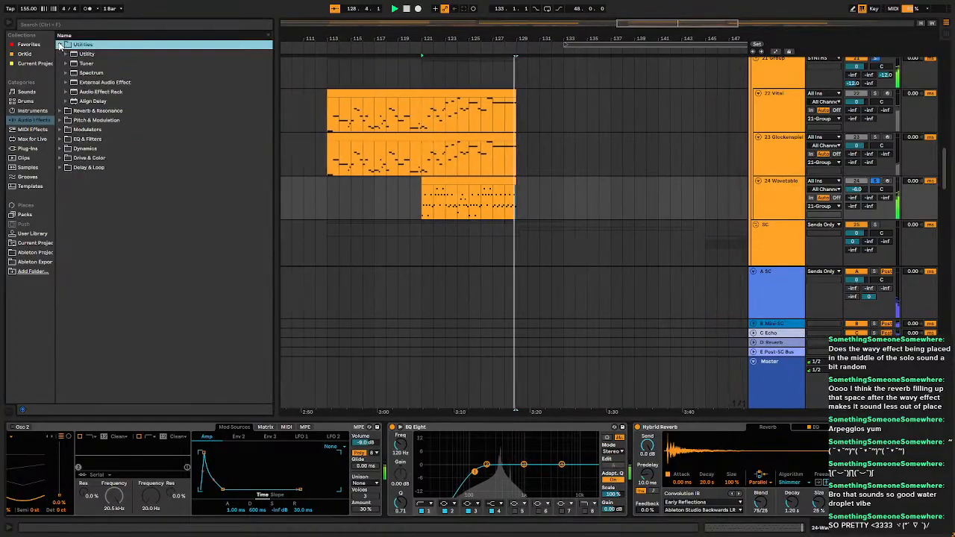
left_click(68, 36)
key("Left")
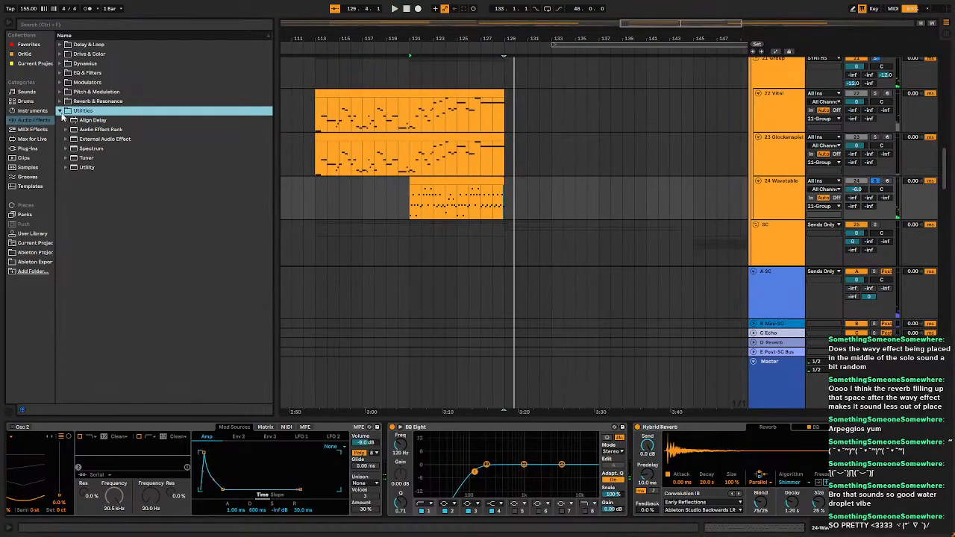
Group the Hybrid Reverb into an Audio Effect Rack, add a second empty chain and select the Hybrid Reverb chain.
left_click(666, 428)
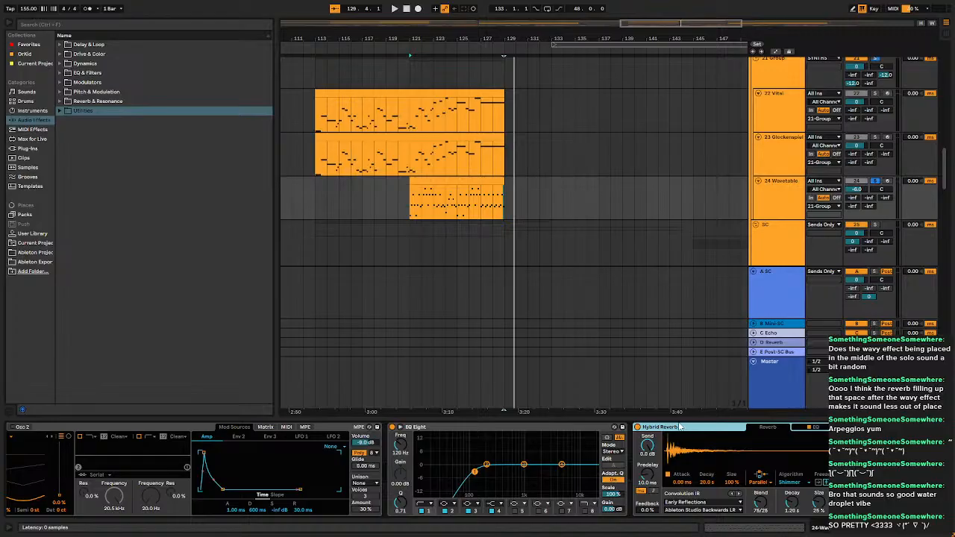
key("ctrl+g")
left_click(639, 462)
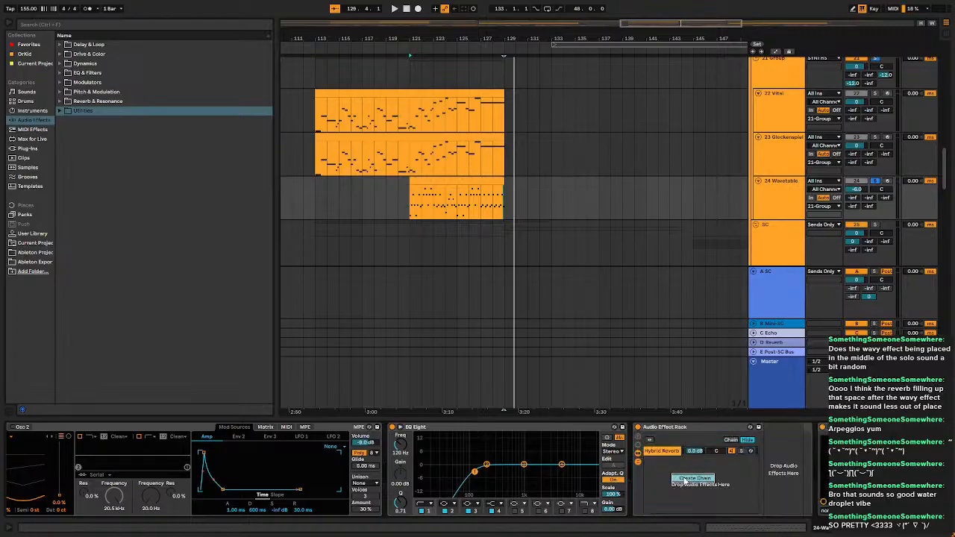
left_click(659, 454)
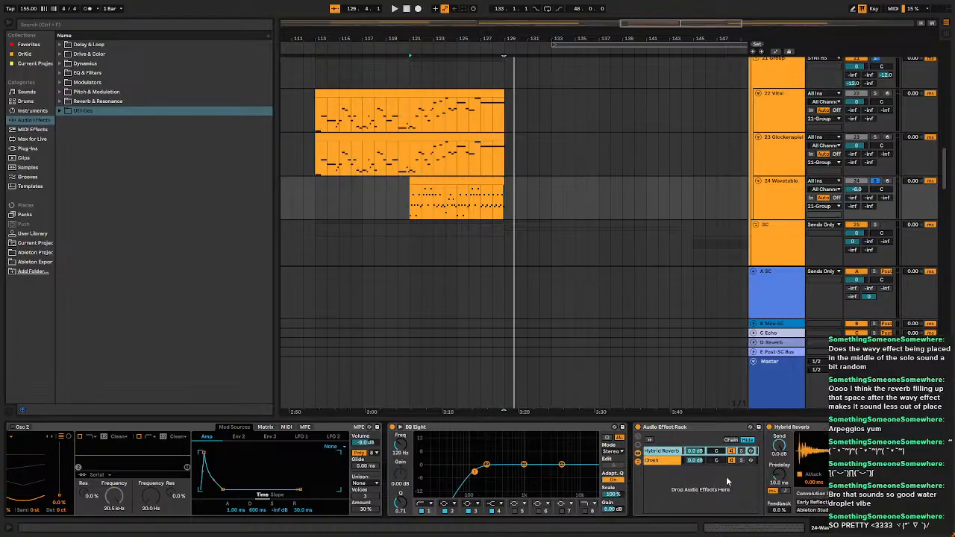
scroll(726, 478, "right", 3)
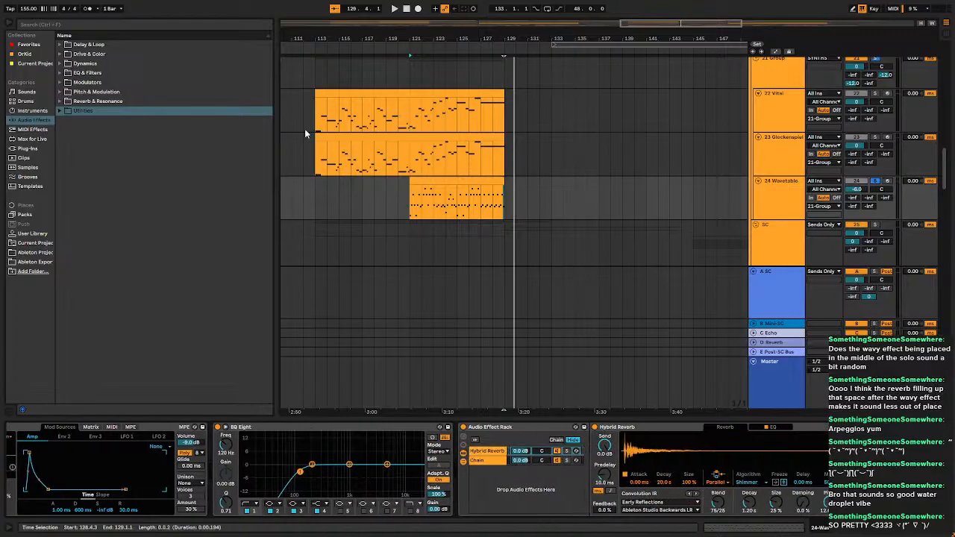
Insert Auto Pan after the Hybrid Reverb, and set the reverb's convolution decay to 1.20 s, convolution size to 50% and blend to 50/50.
left_click(62, 92)
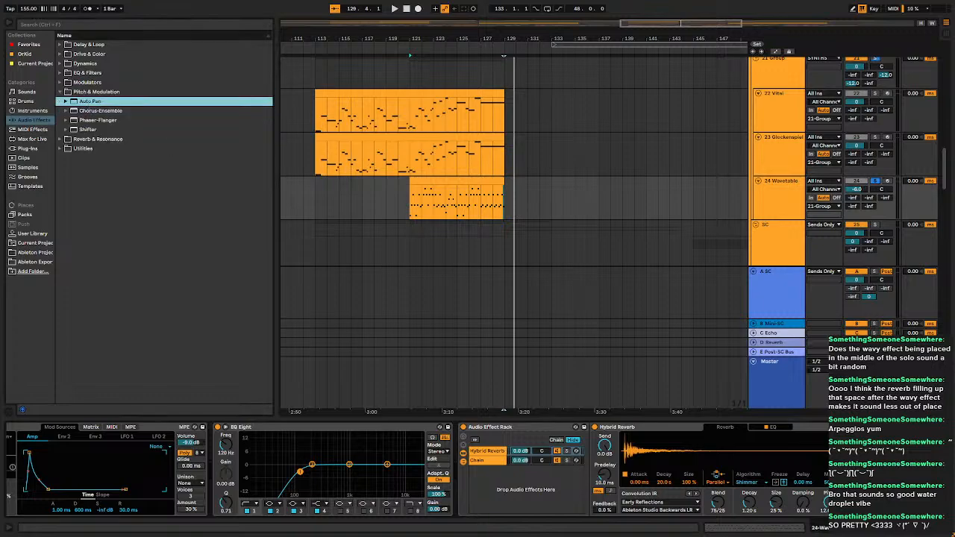
left_click(812, 436)
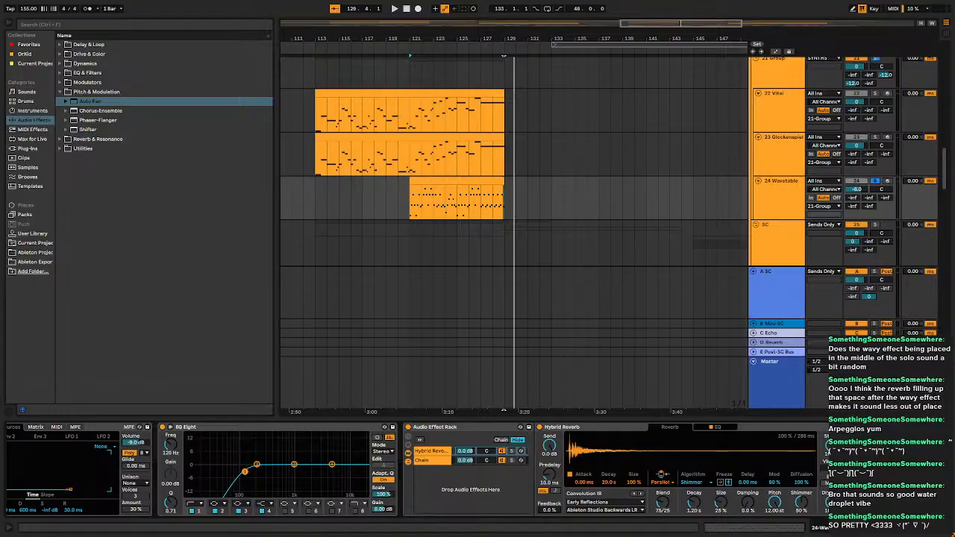
key("space")
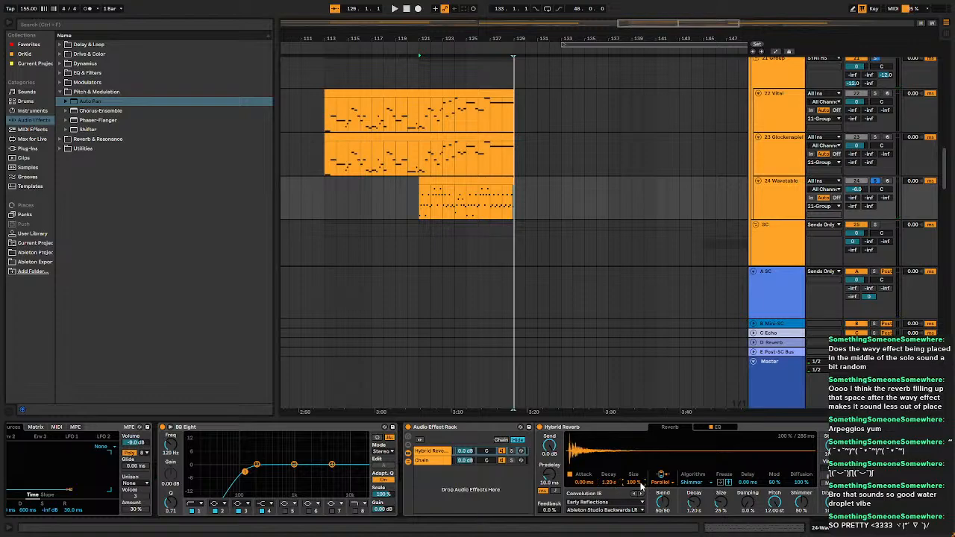
key("space")
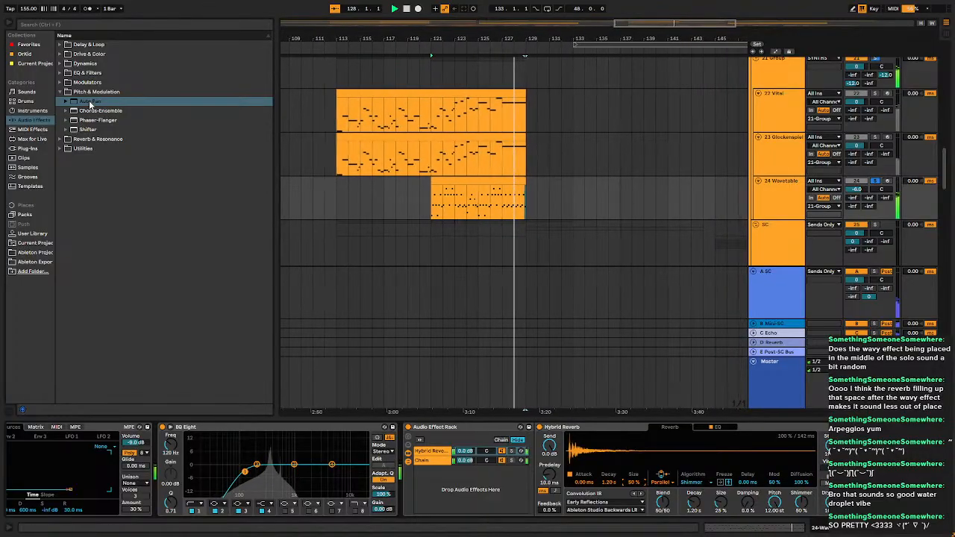
Look through the Dynamics, Drive & Color, Reverb & Resonance, Modulators and EQ & Filters effects in the browser.
left_click(60, 64)
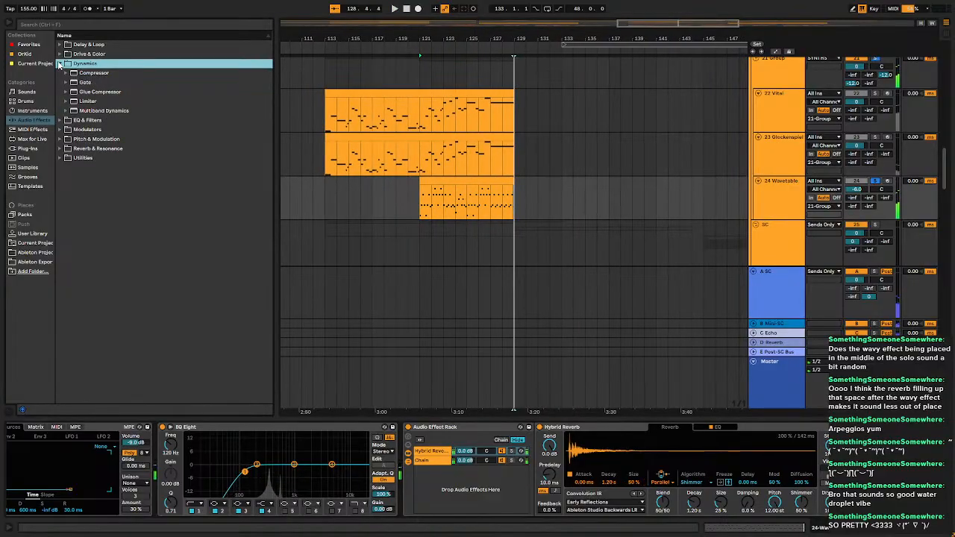
left_click(64, 54)
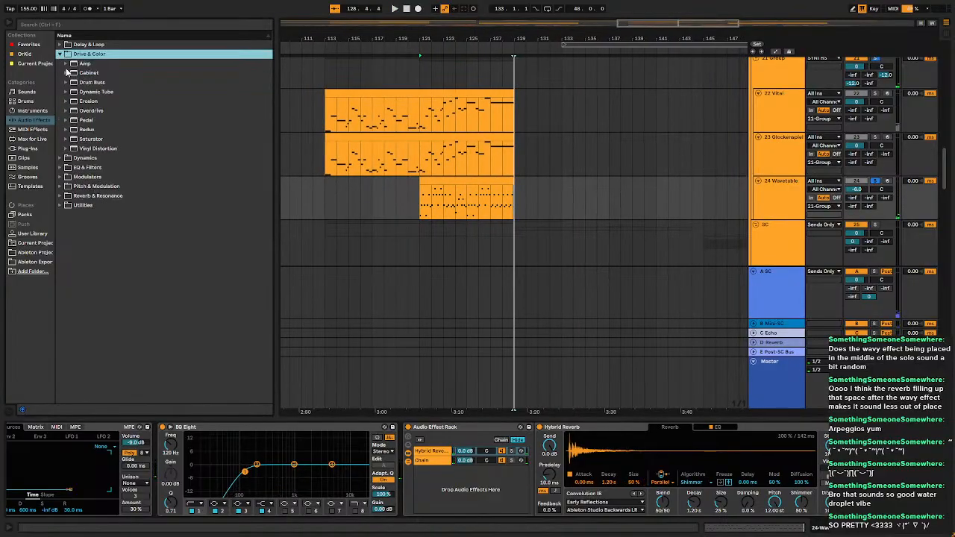
left_click(65, 206)
left_click(60, 101)
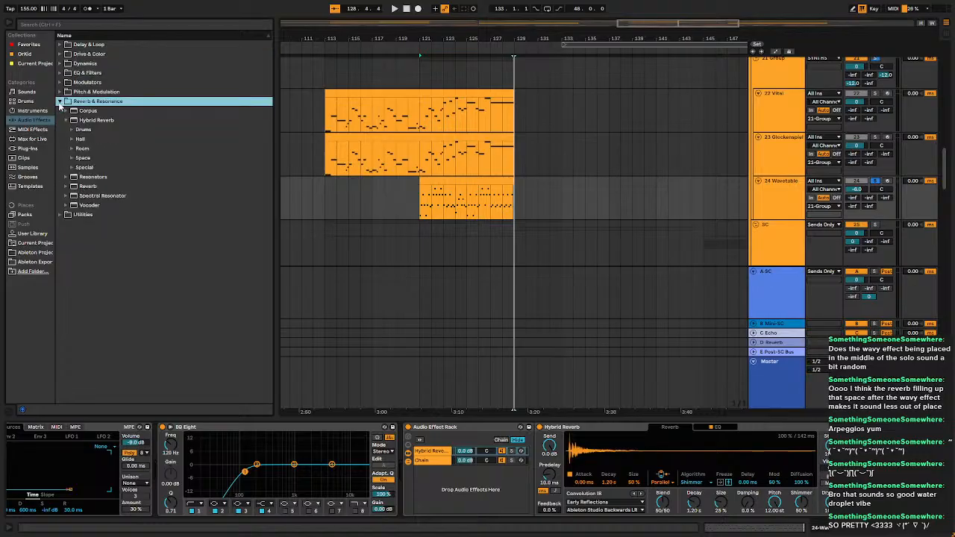
left_click(60, 91)
left_click(60, 91)
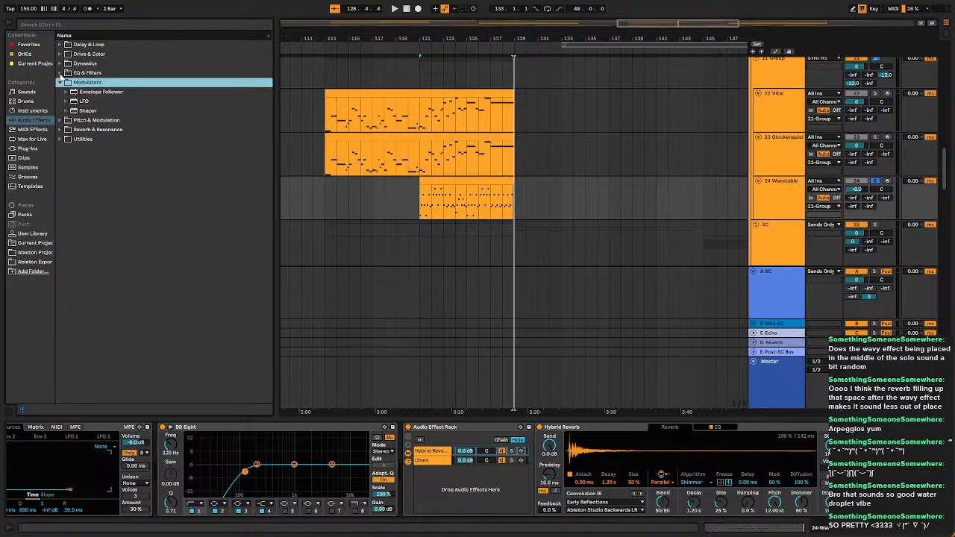
left_click(60, 73)
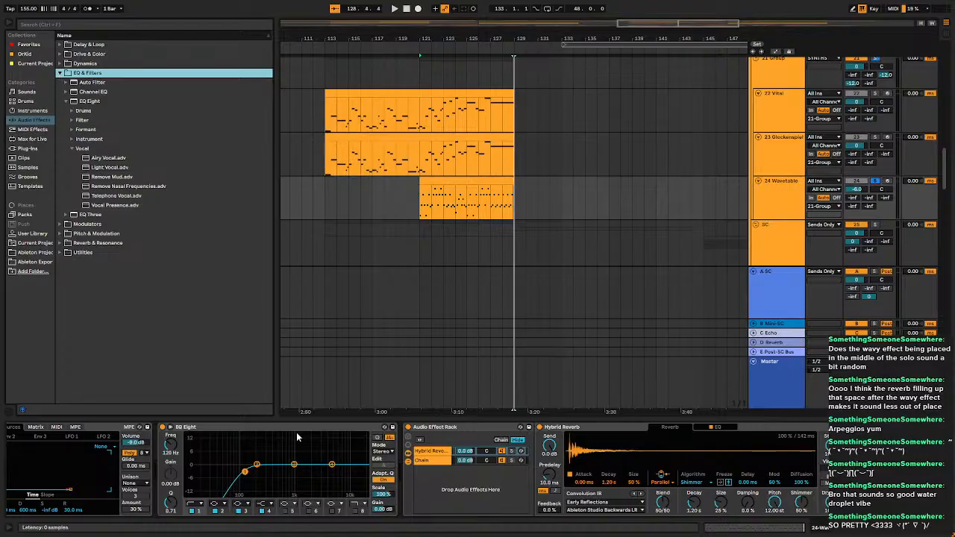
Set the decay of Wavetable's amp envelope to 300 ms and play the passage.
left_click_drag(343, 243, 453, 254)
left_click_drag(152, 474, 377, 474)
left_click(252, 510)
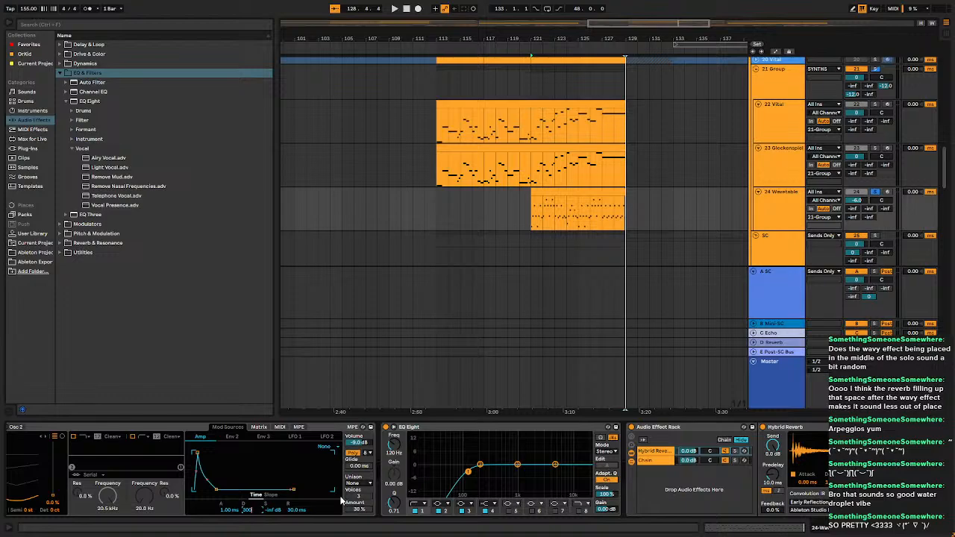
key("space")
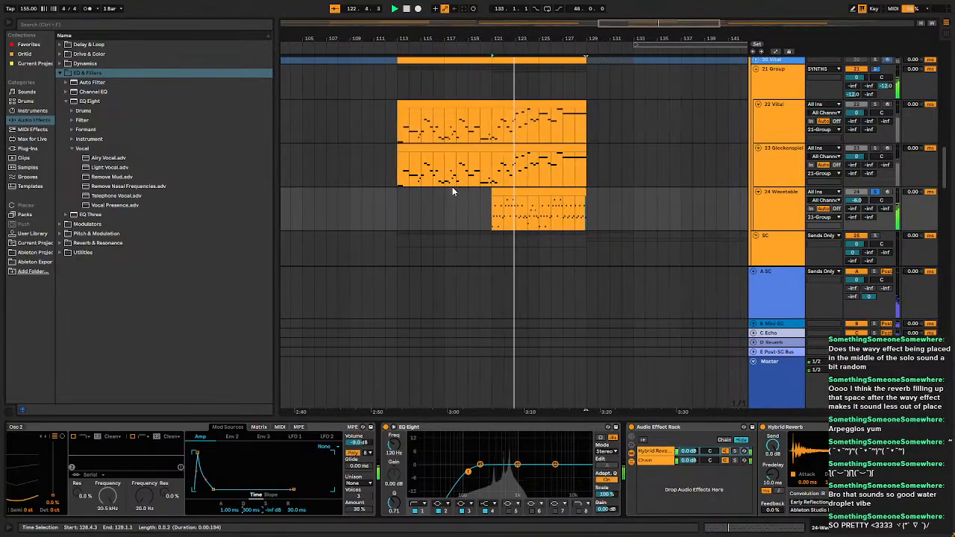
Set the Hybrid Reverb chain's volume in the Audio Effect Rack to -3 dB.
left_click_drag(665, 496, 377, 492)
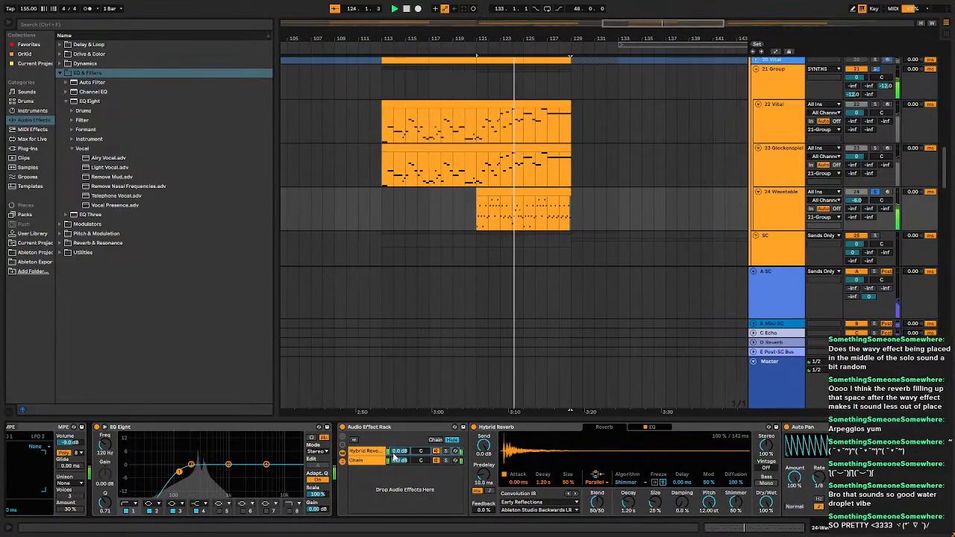
left_click(399, 453)
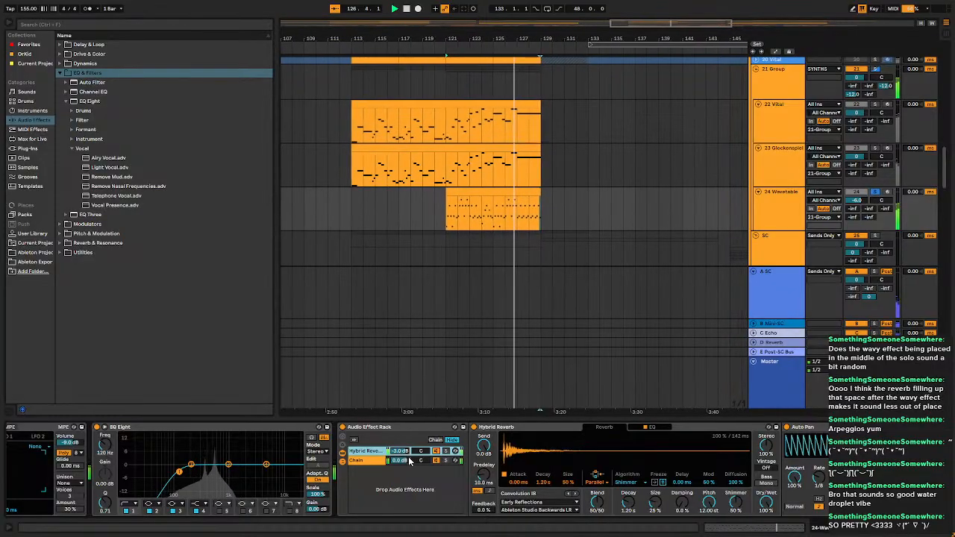
key("Tab")
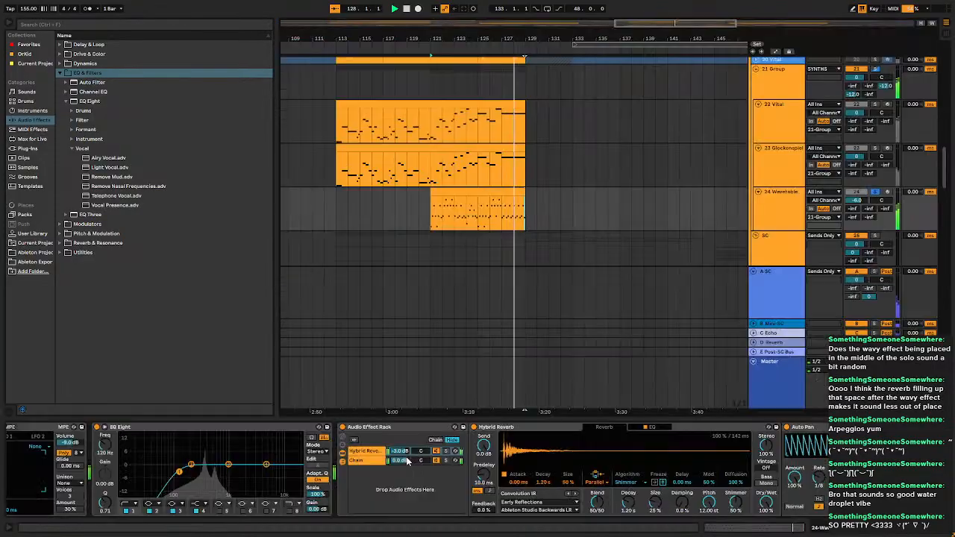
Unsolo the Wavetable track, play from bar 121 with the other tracks, and set the Wavetable track's volume to -3 dB.
key("Tab")
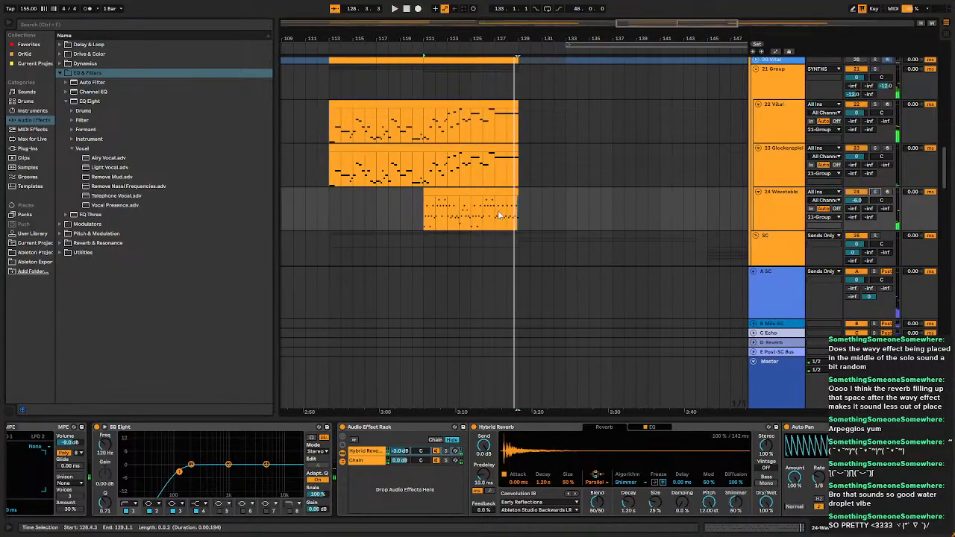
left_click(329, 168)
left_click(610, 165)
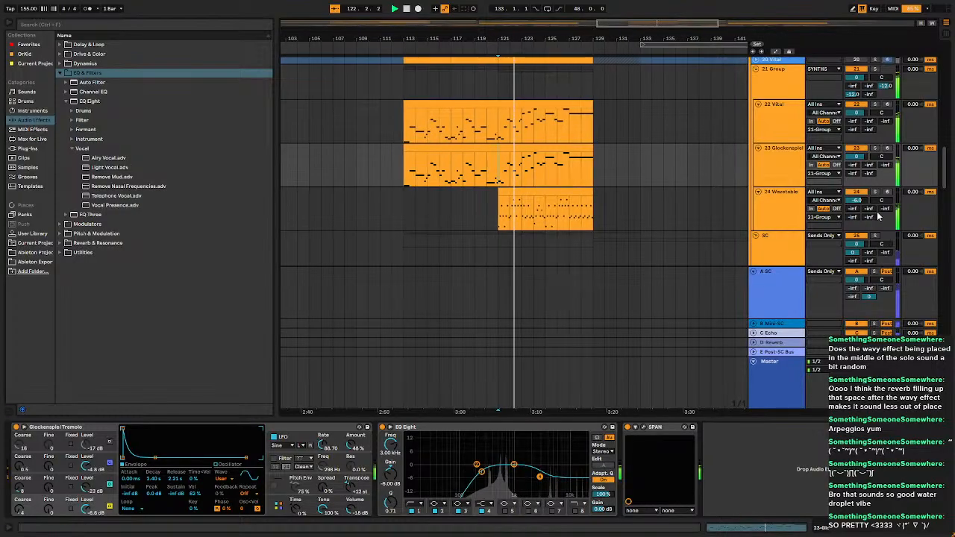
double_click(859, 200)
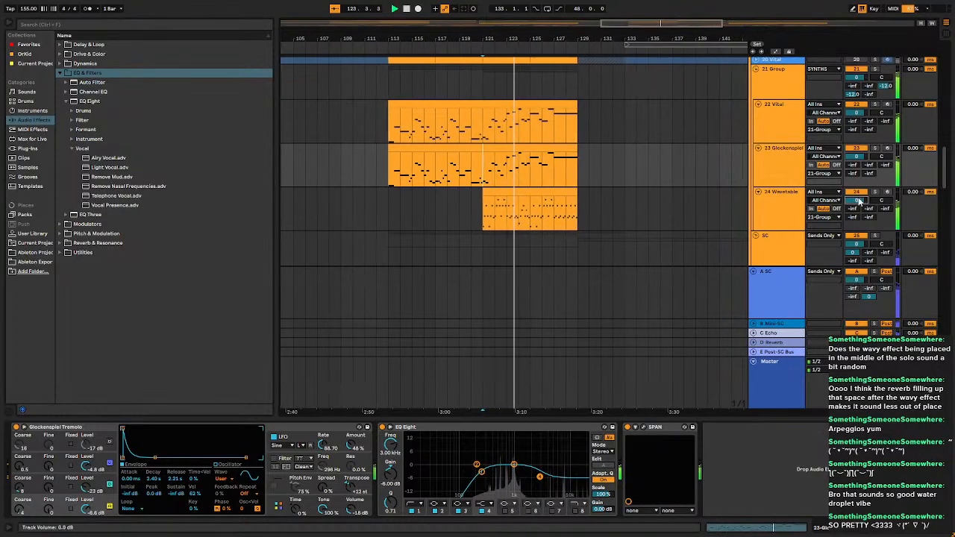
Select the Wavetable track, show its Osc 2, play the passage, and set the oscillator effect to Classic.
left_click(794, 209)
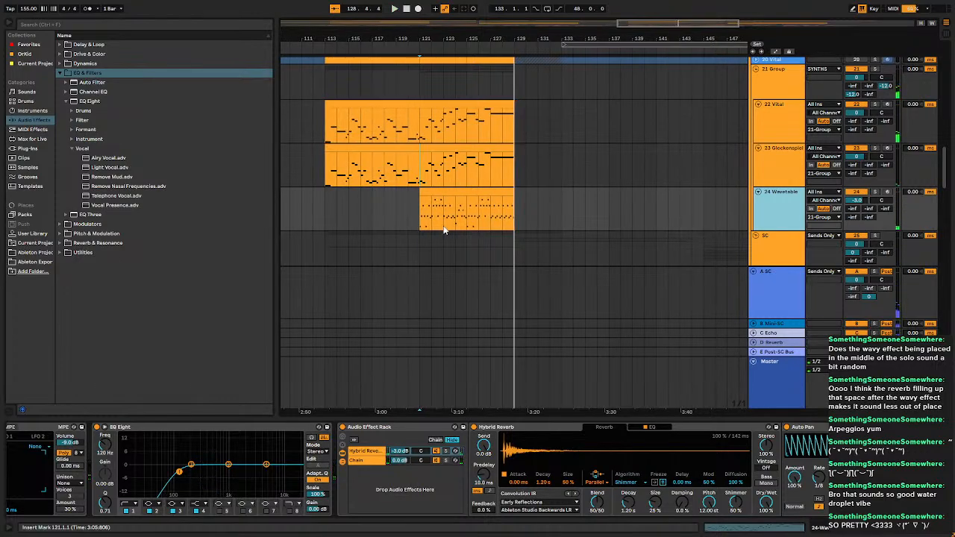
right_click(776, 218)
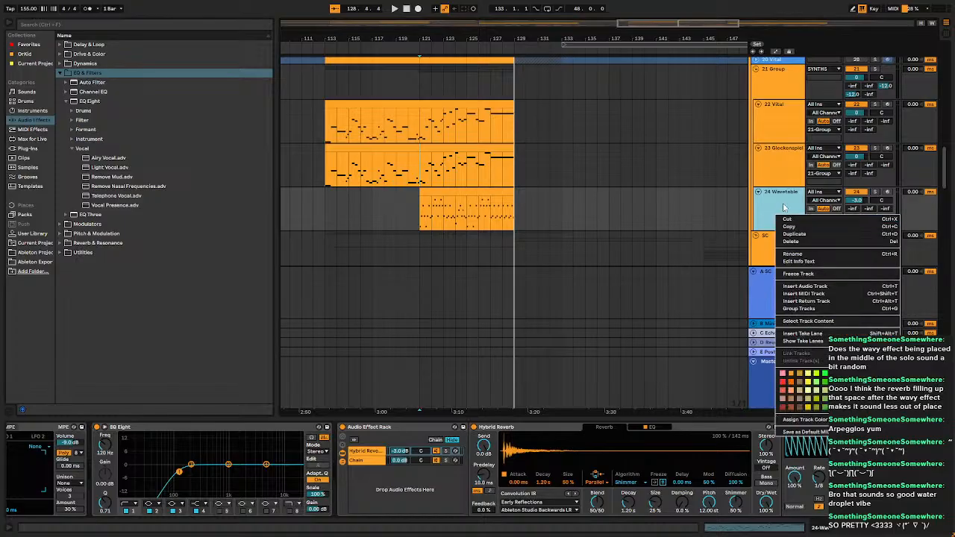
left_click(783, 204)
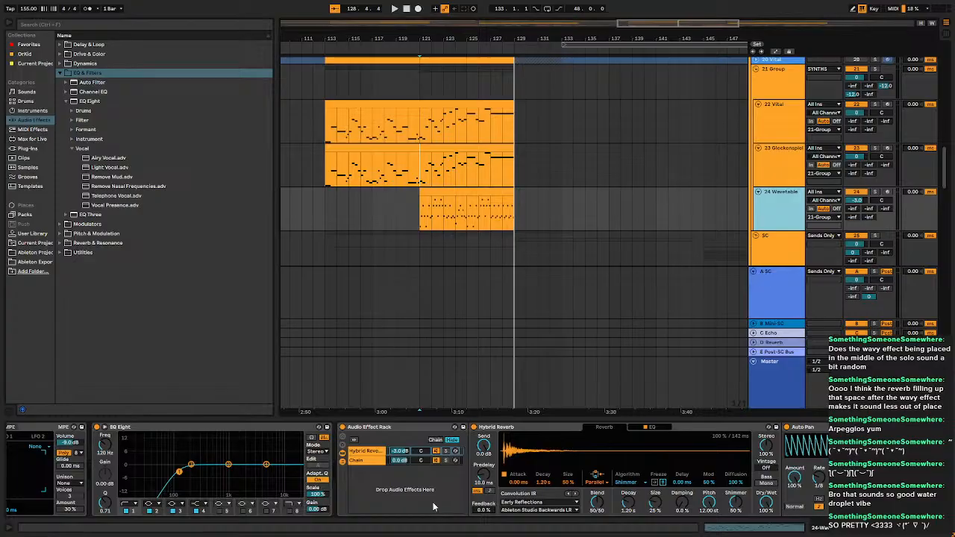
scroll(744, 501, "left", 6)
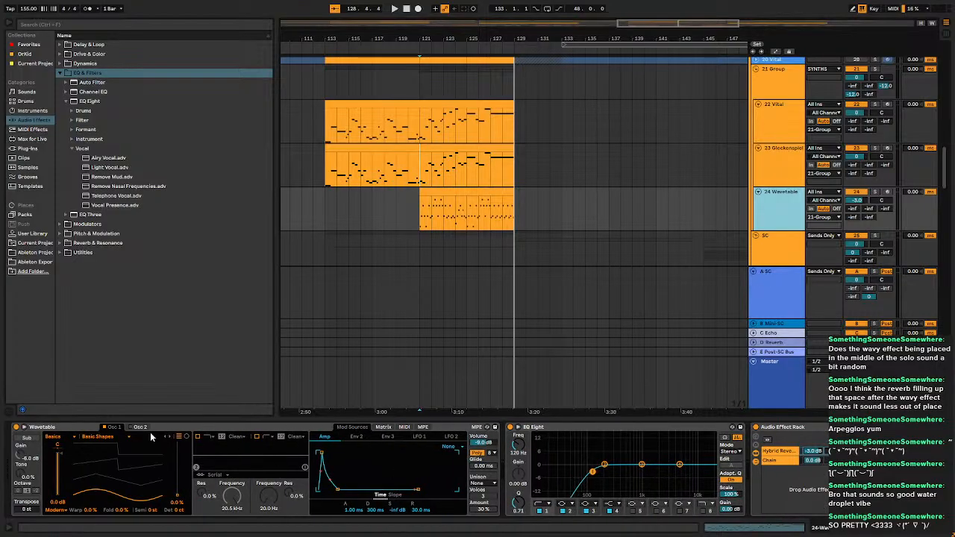
left_click(131, 428)
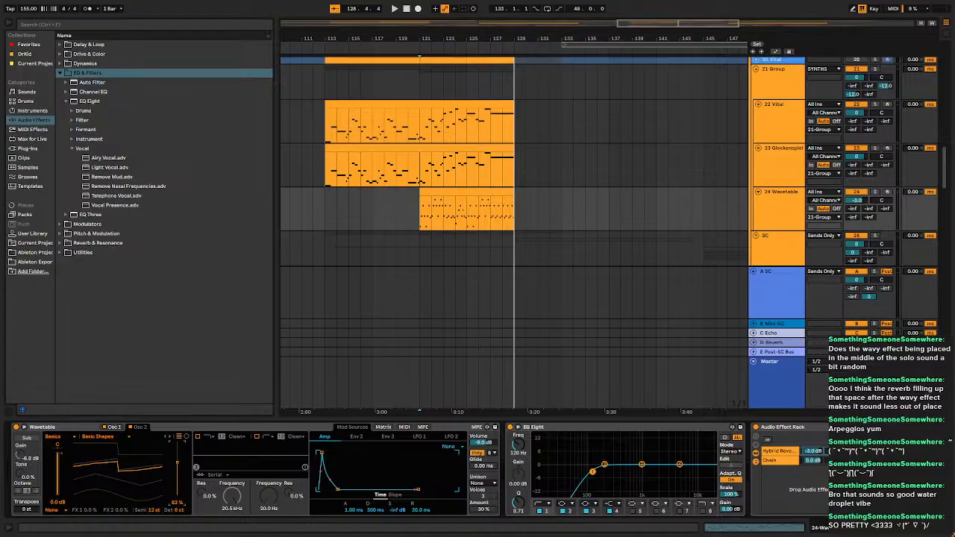
key("space")
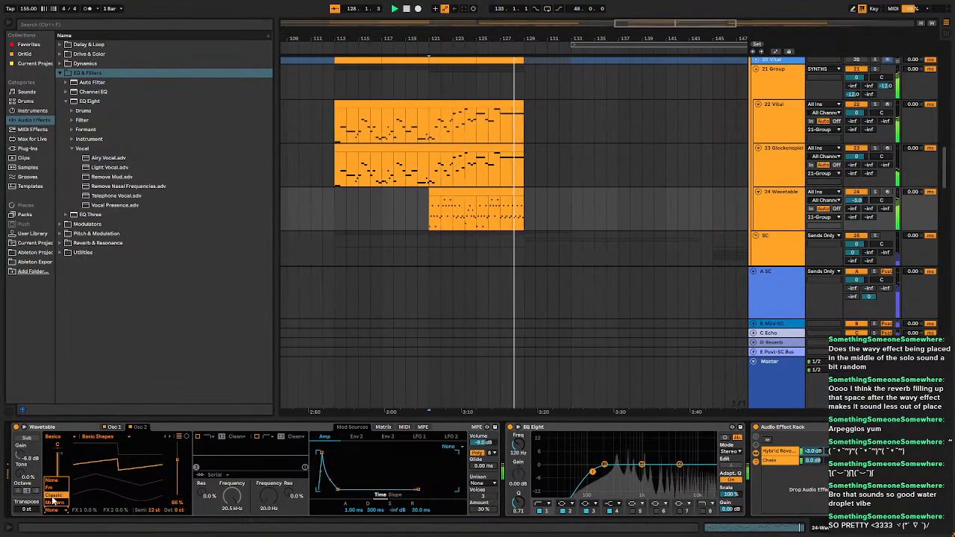
left_click(54, 496)
Set Osc 2's pulse width to 30% and its gain to -6 dB, and replay the passage.
left_click_drag(89, 511, 90, 480)
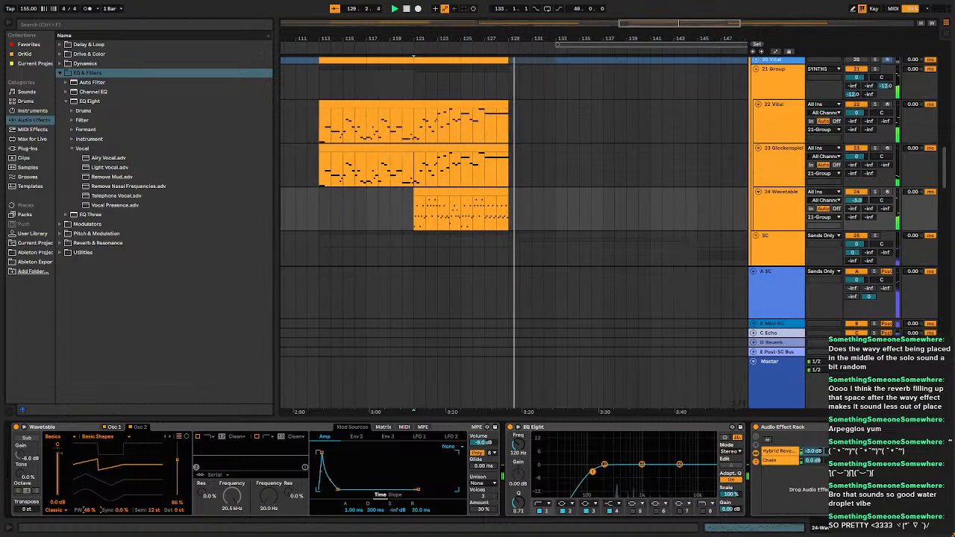
type("30")
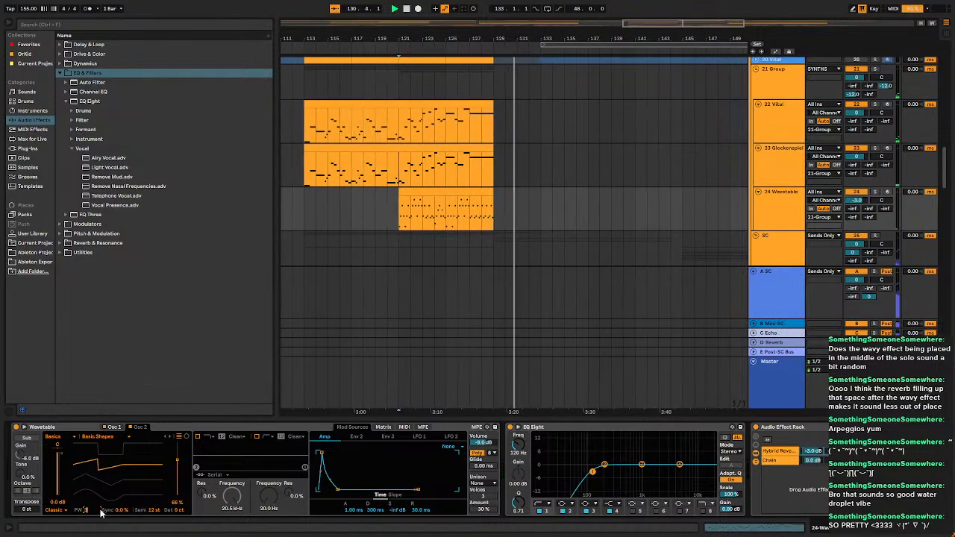
key("Return")
key("space")
key("space")
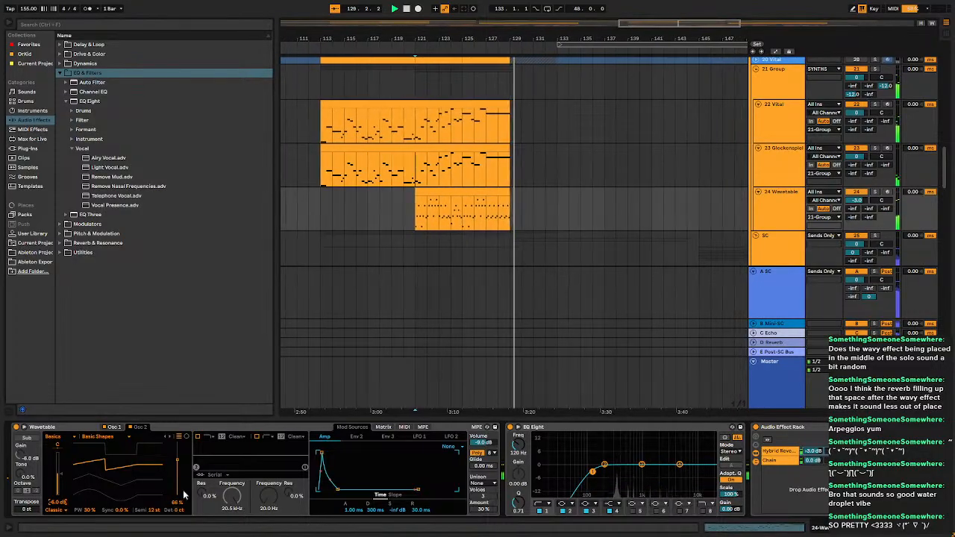
Show the whole arrangement, play it from bar 113, and select the 21 Group track.
key("w")
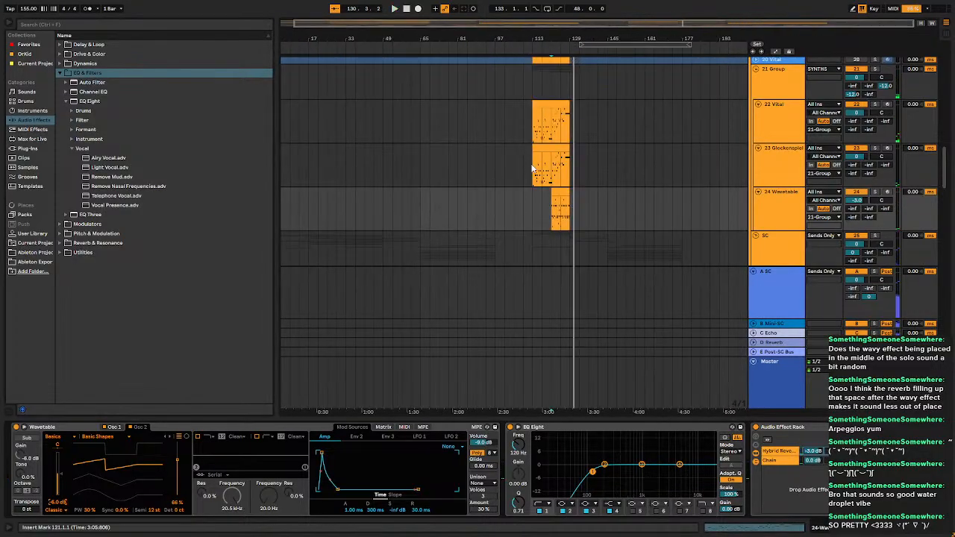
left_click(532, 170)
key("space")
scroll(647, 194, "up", 3)
key("space")
scroll(640, 196, "up", 3)
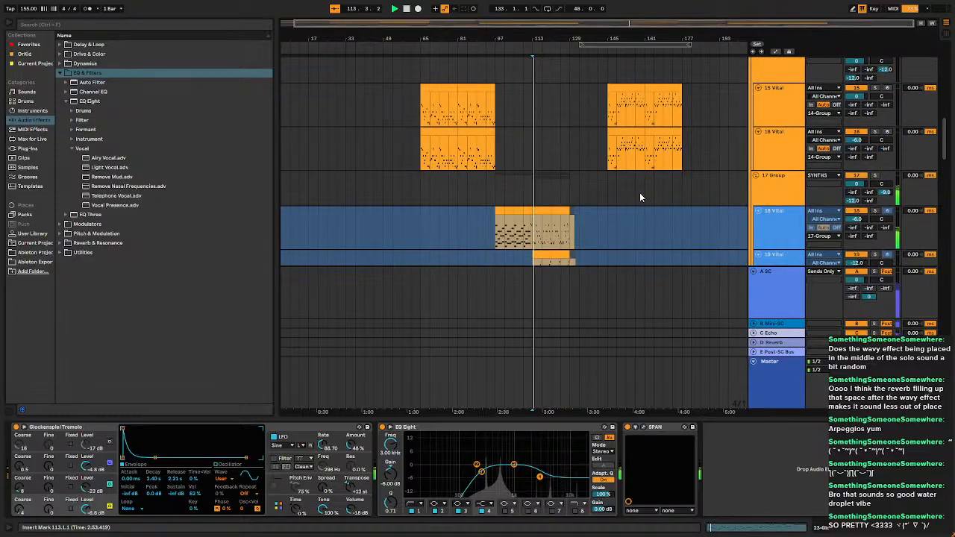
scroll(672, 198, "down", 4)
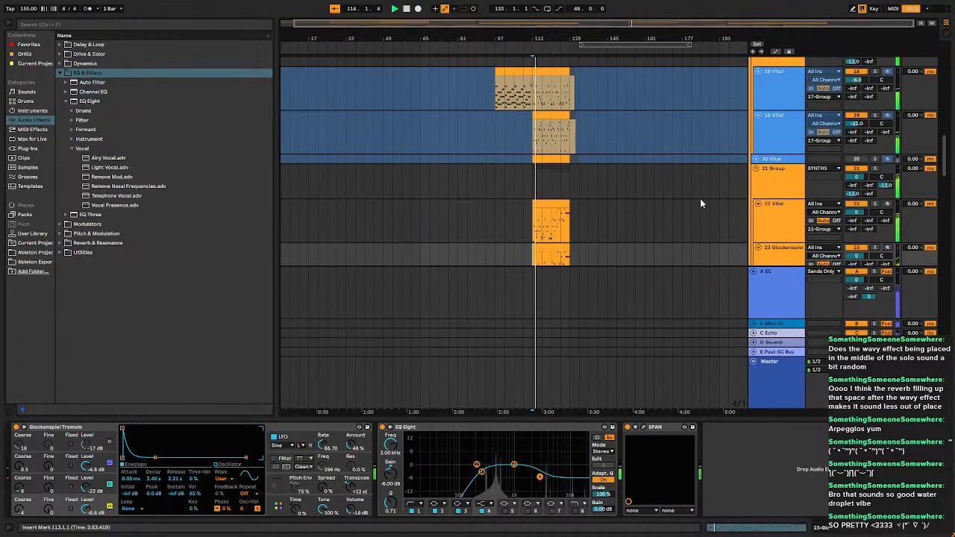
left_click(757, 174)
left_click(757, 174)
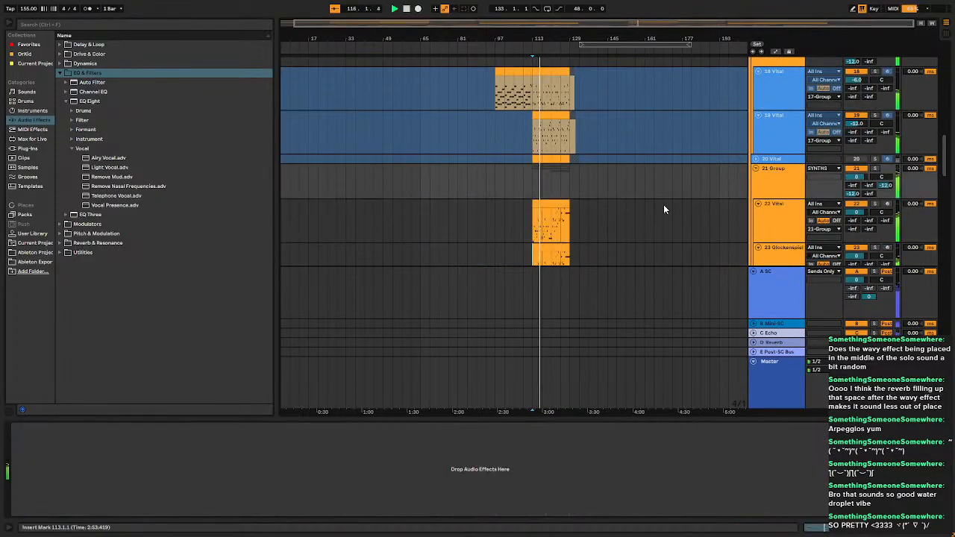
Listen to the passage while checking the synth, percussion and FX tracks, ending on the Wavetable track's devices.
scroll(556, 143, "up", 5)
scroll(597, 160, "down", 3)
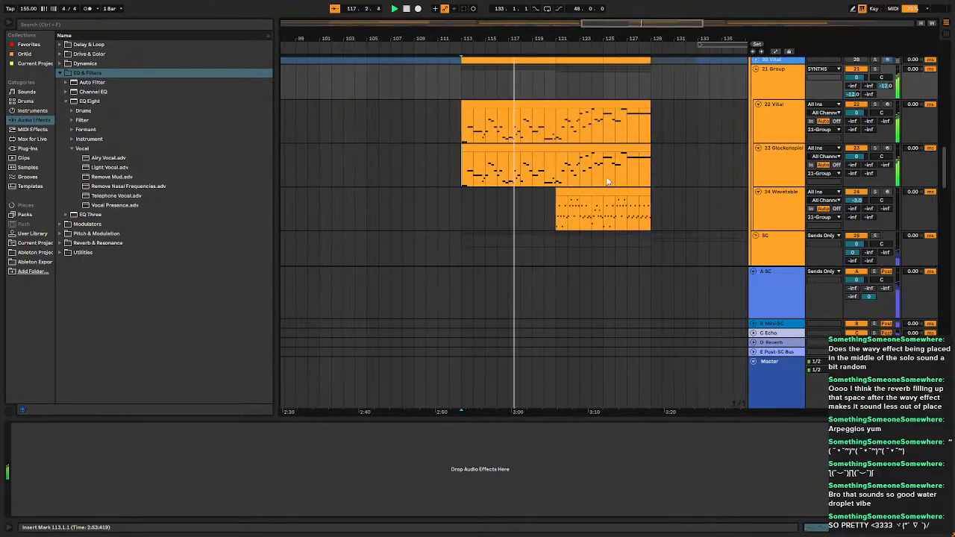
scroll(672, 194, "down", 3)
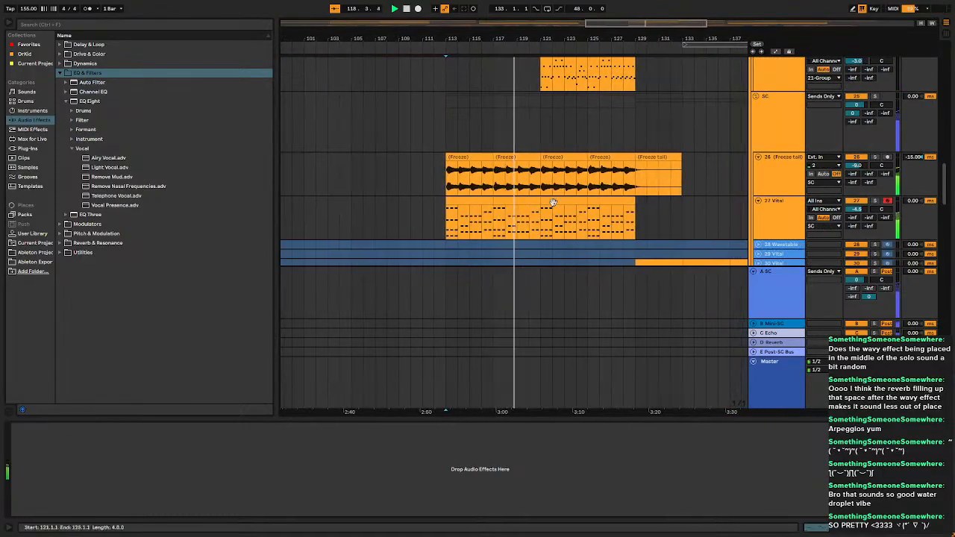
scroll(563, 205, "up", 6)
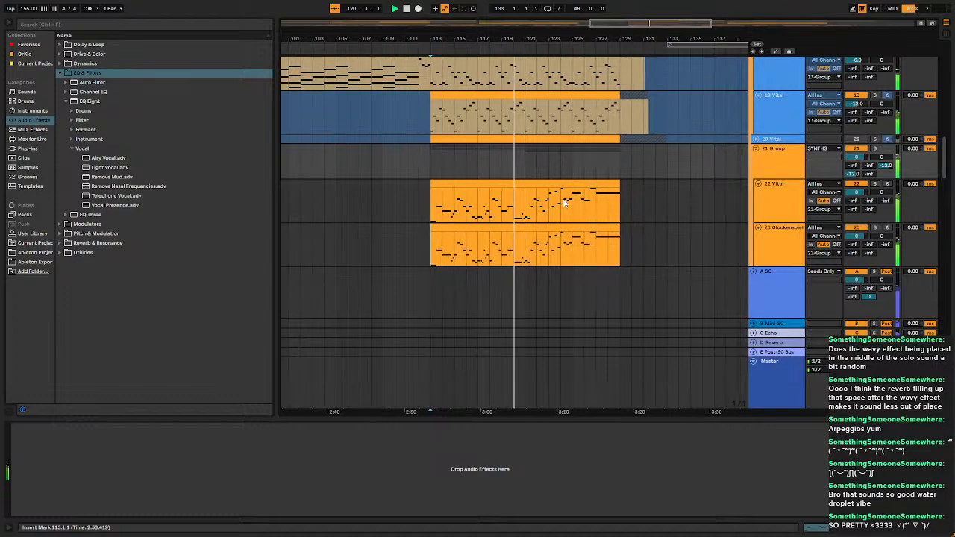
left_click(764, 201)
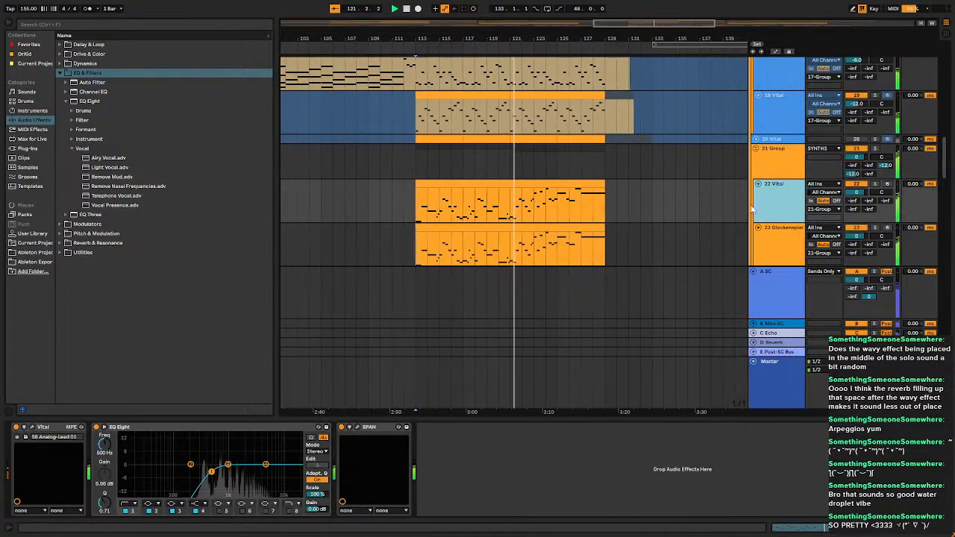
scroll(463, 187, "down", 5)
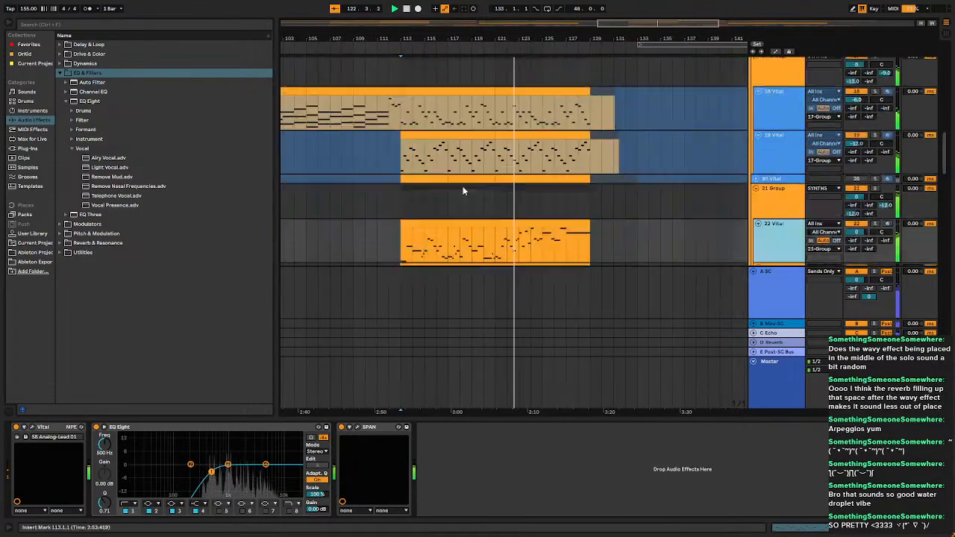
scroll(463, 188, "down", 15)
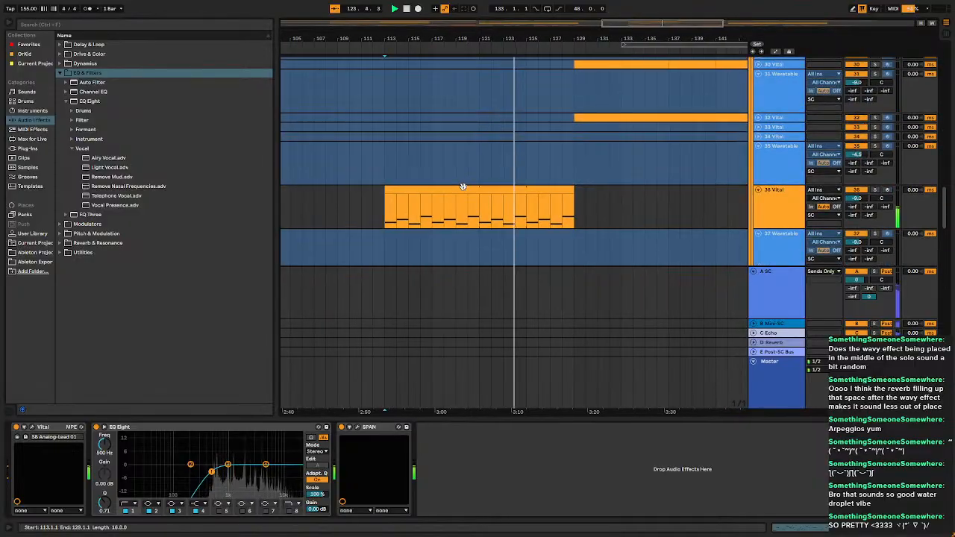
scroll(462, 186, "down", 10)
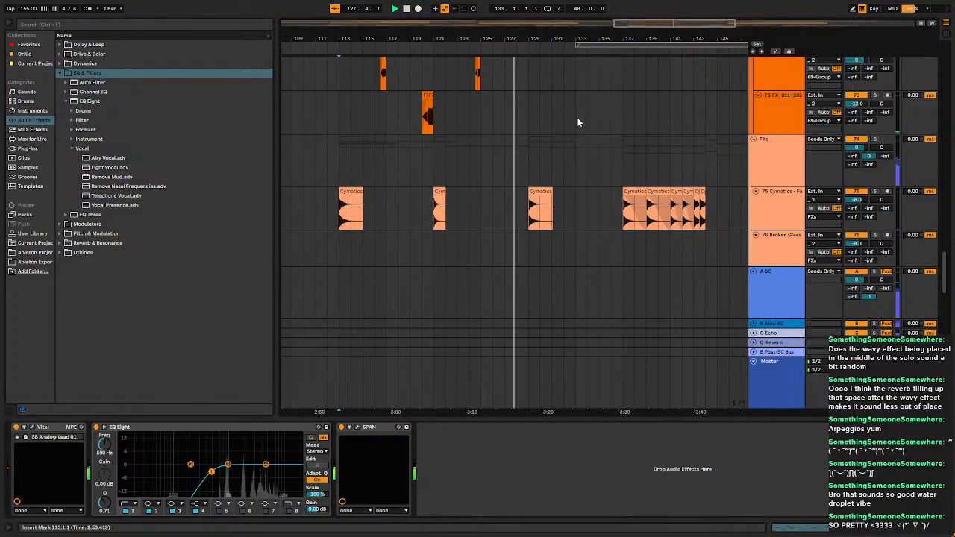
scroll(578, 121, "up", 1)
scroll(631, 123, "up", 10)
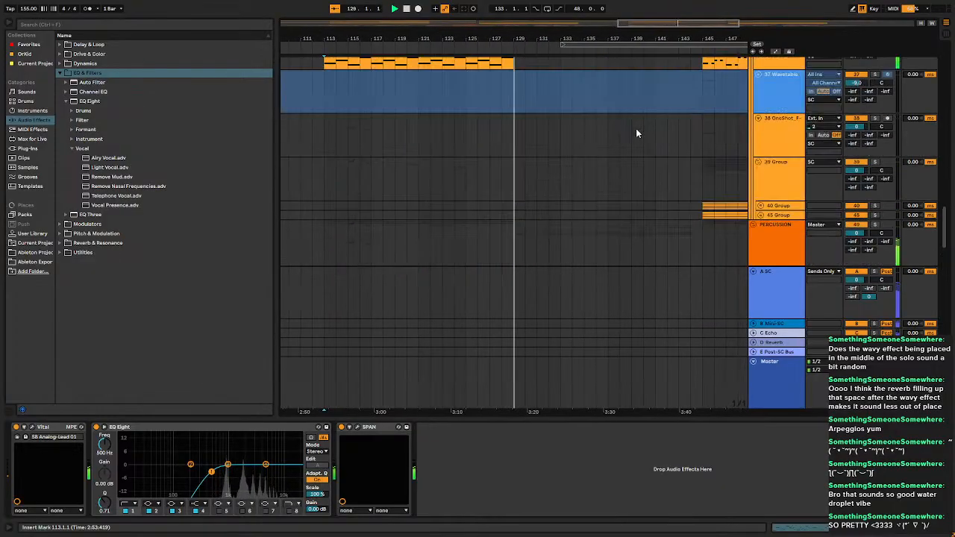
scroll(636, 134, "up", 5)
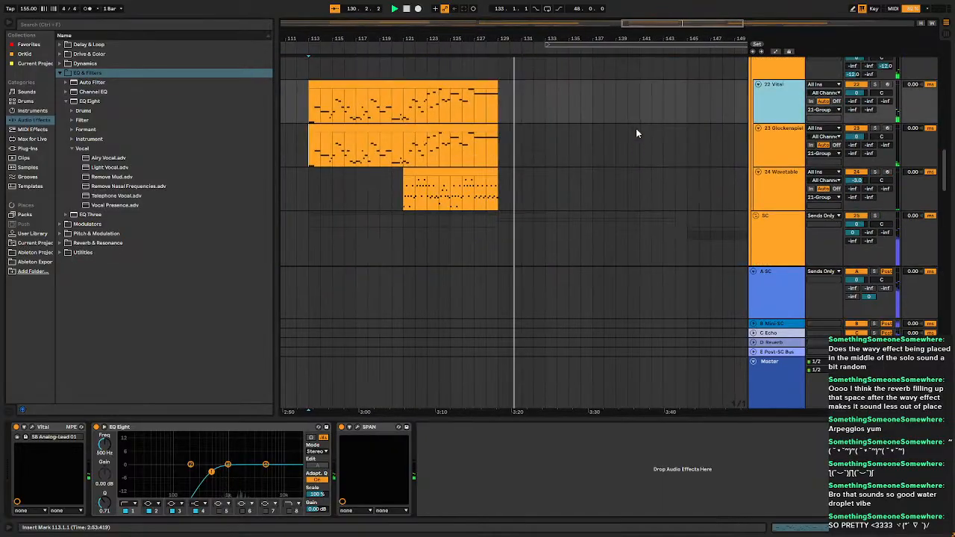
left_click(775, 194)
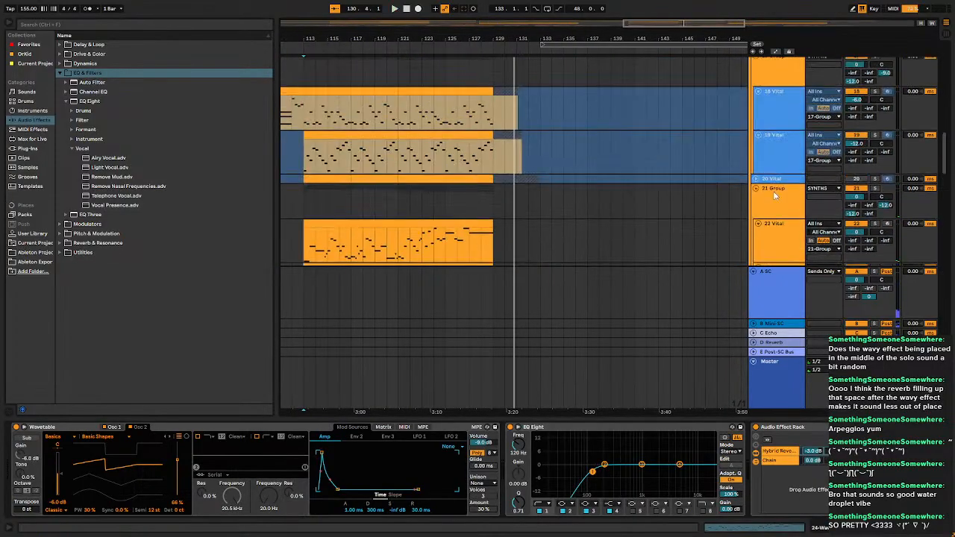
Check the devices on tracks 26 (frozen audio) and 27 Vital, and group the two tracks.
scroll(774, 195, "down", 4)
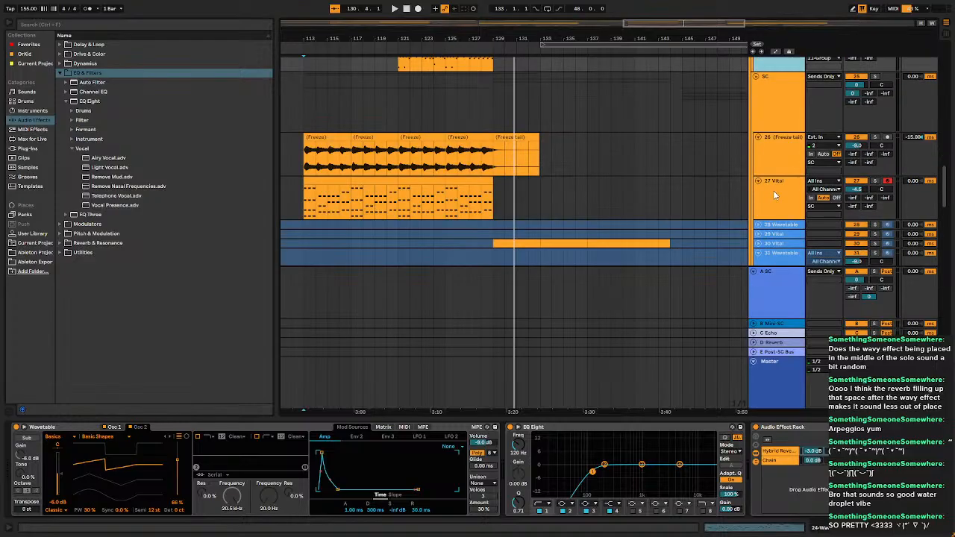
left_click(783, 160)
scroll(783, 160, "up", 3)
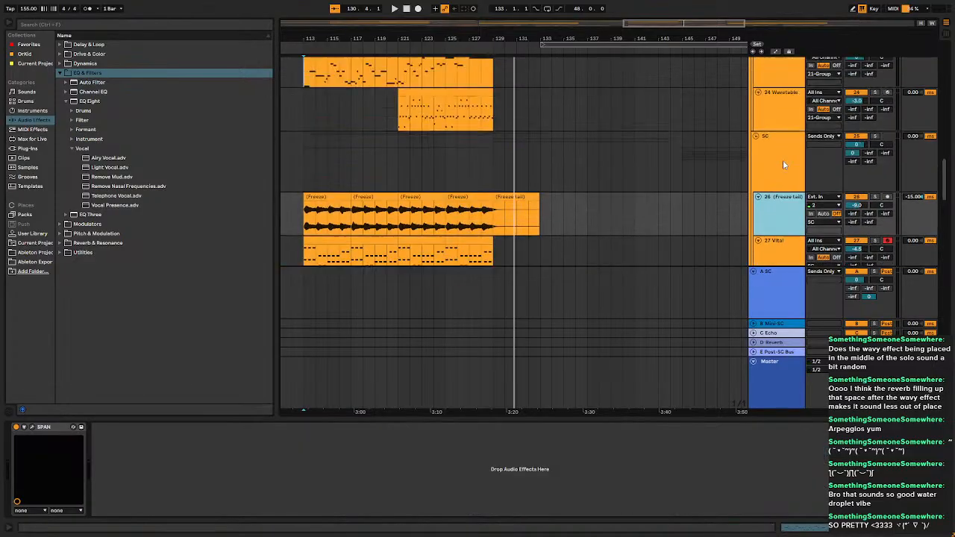
scroll(783, 160, "down", 3)
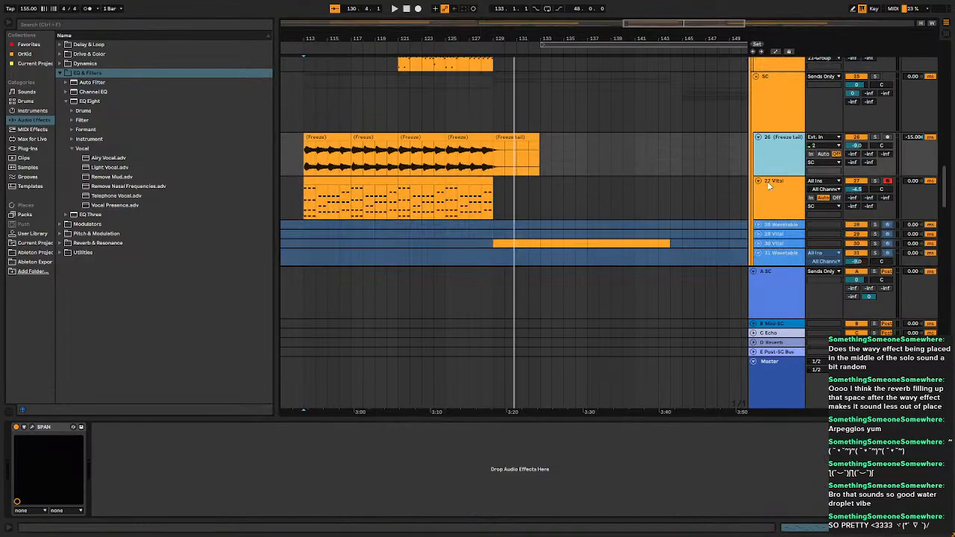
left_click(770, 187)
left_click(784, 138)
left_click(775, 187)
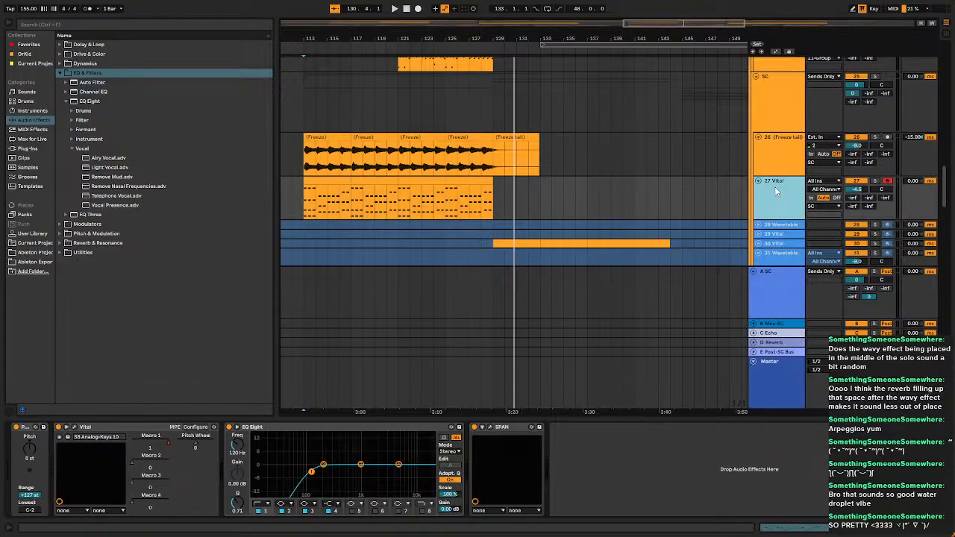
left_click(782, 150)
left_click(790, 195)
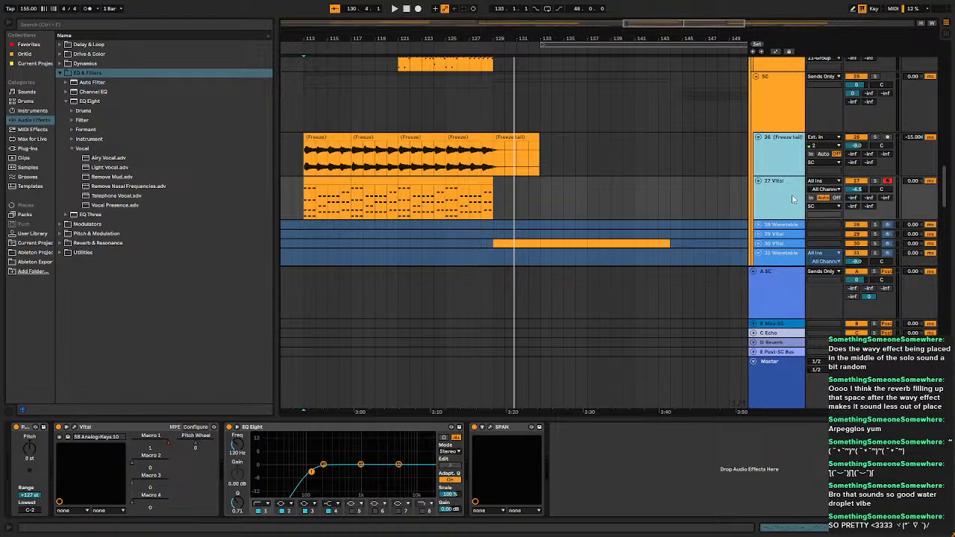
key("ctrl+g")
Find the ValhallaSupermassive plug-in among the VST3 plug-ins and load it on the 21 Group track.
scroll(776, 156, "up", 3)
scroll(776, 144, "up", 3)
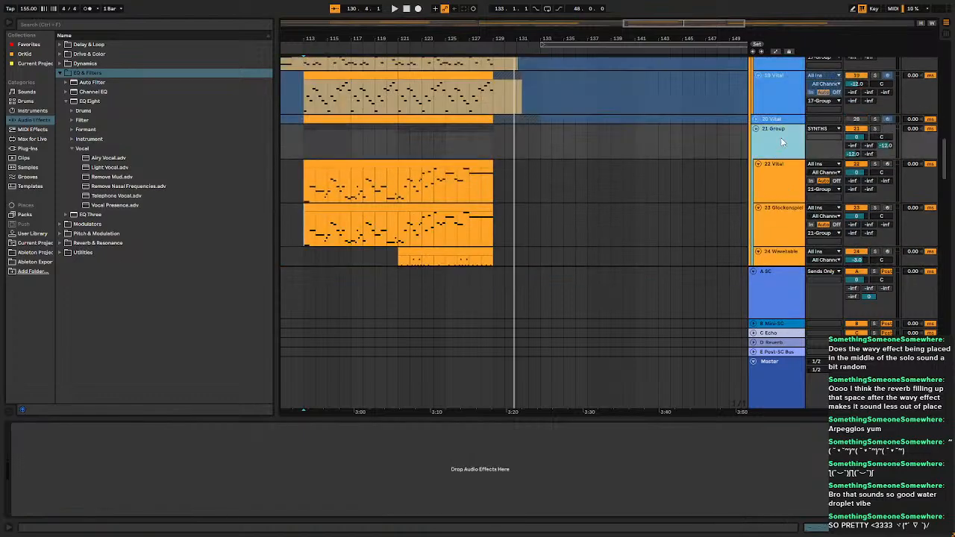
scroll(781, 139, "down", 2)
scroll(780, 137, "up", 2)
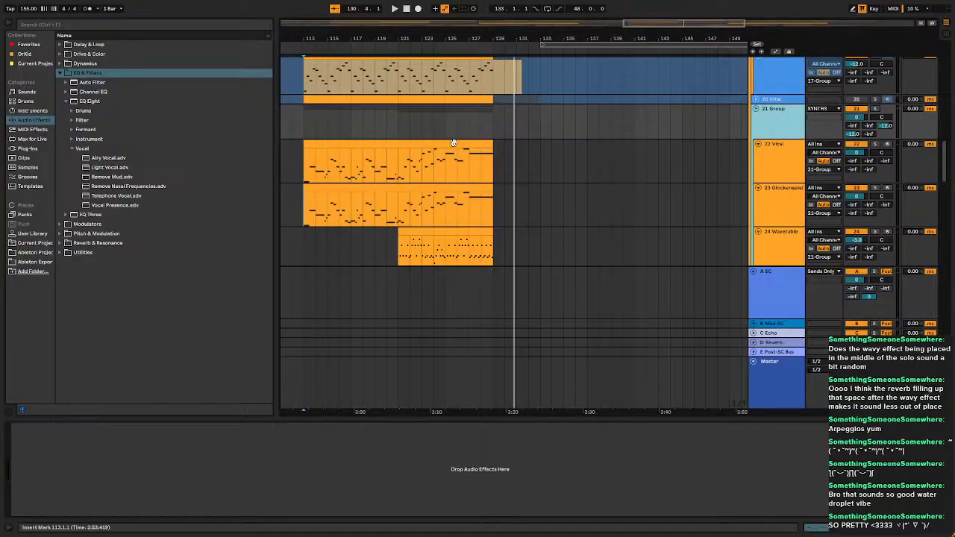
left_click(28, 44)
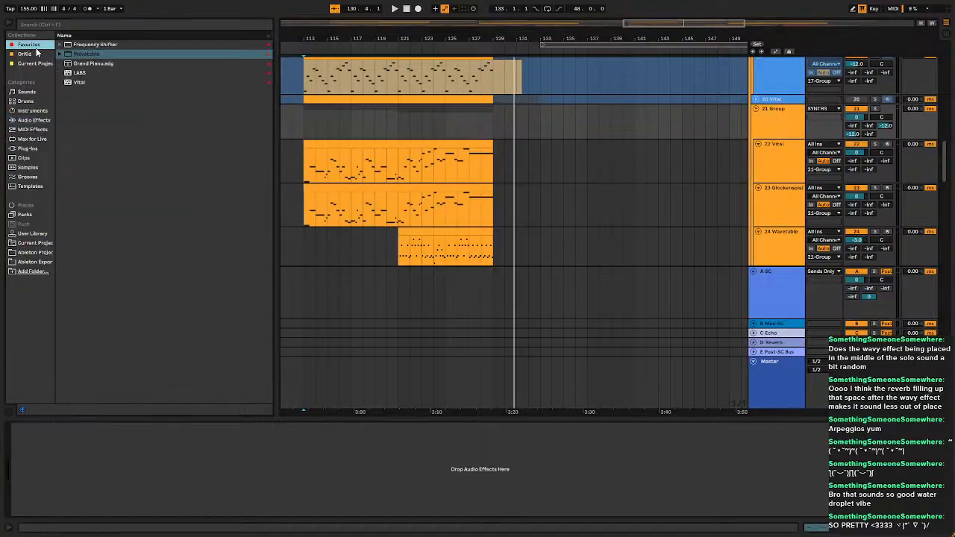
left_click(34, 120)
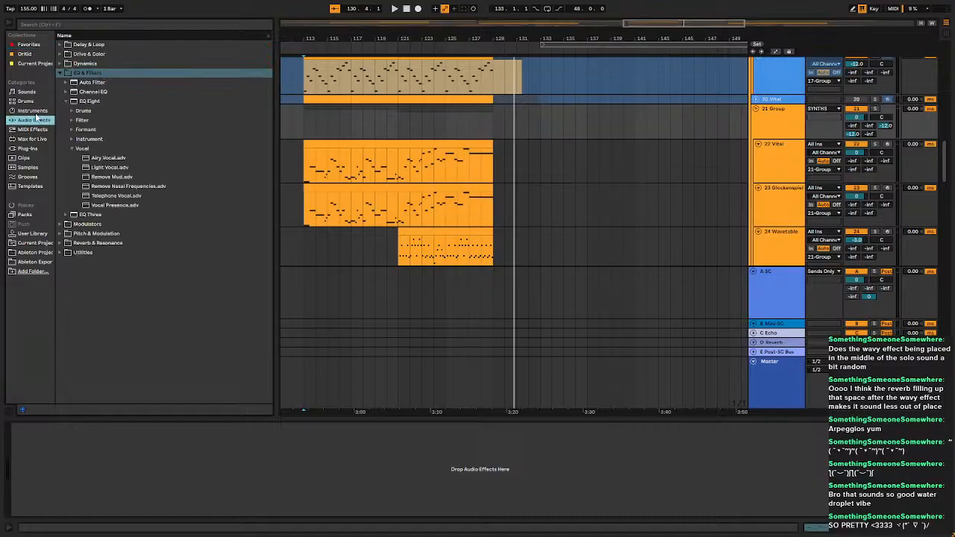
left_click(61, 73)
left_click(59, 64)
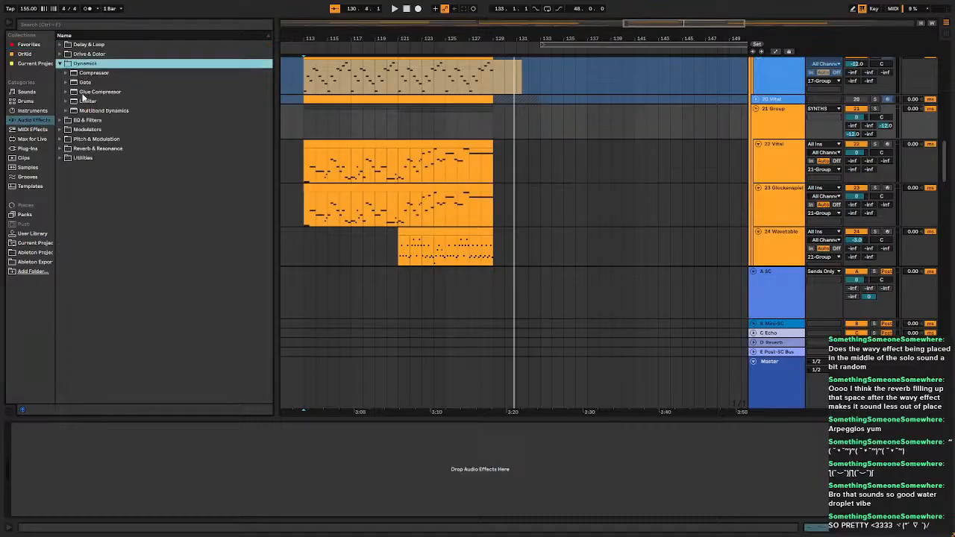
left_click(66, 150)
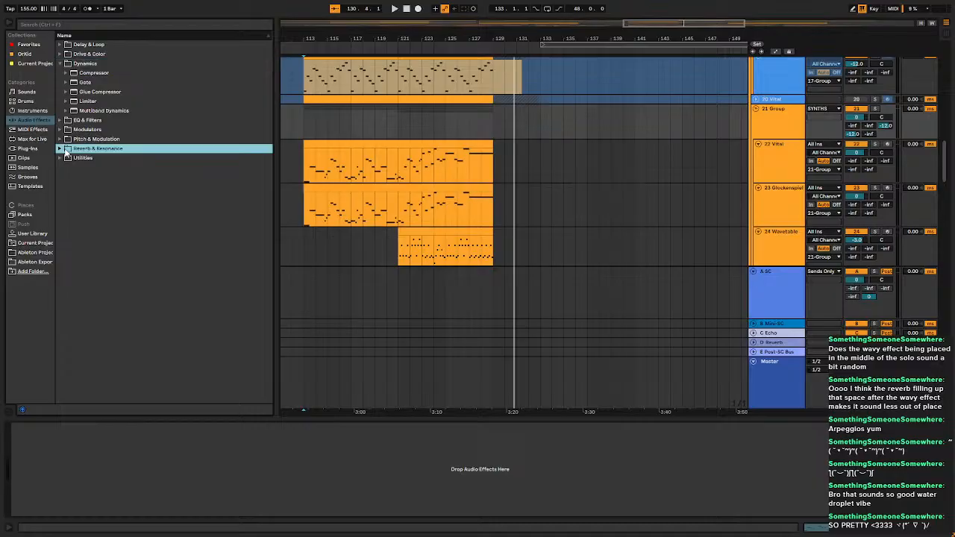
left_click(66, 150)
left_click(37, 150)
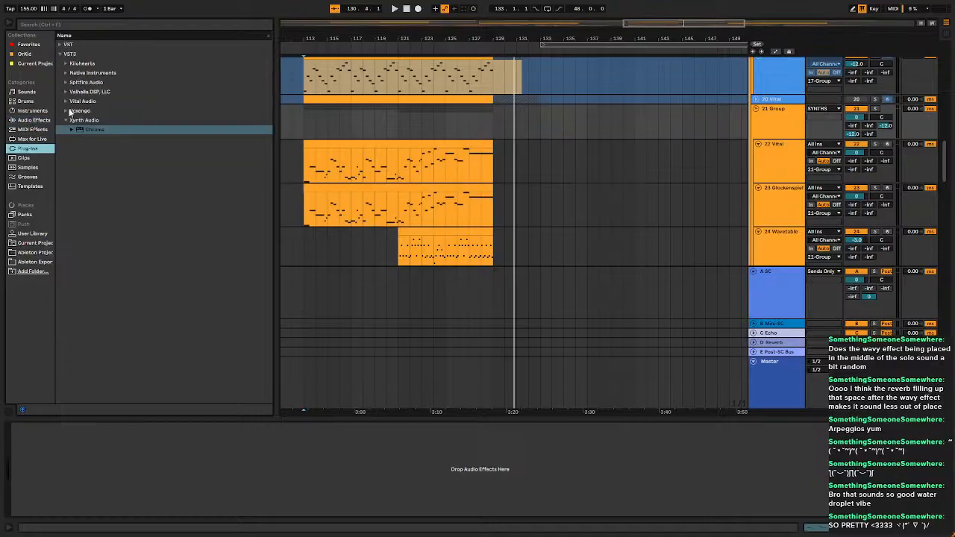
left_click(66, 91)
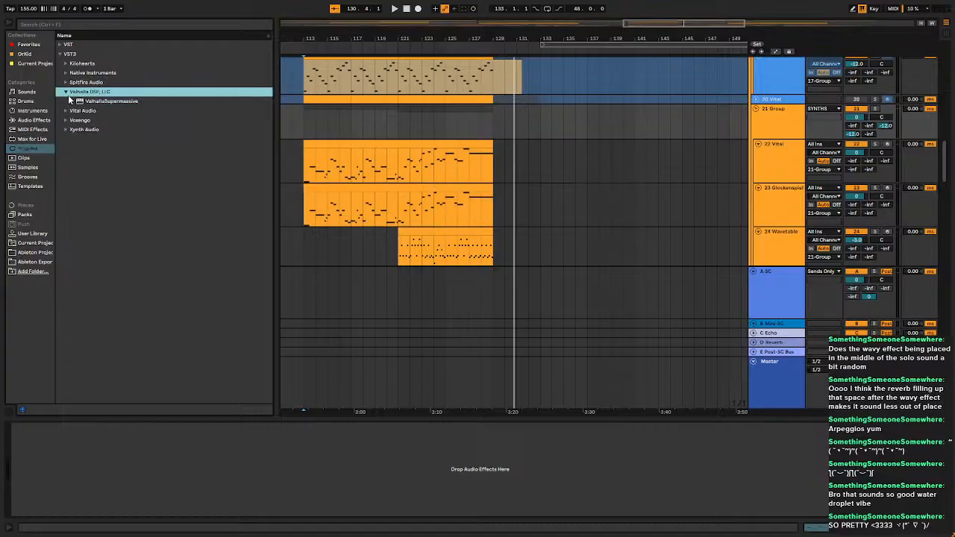
left_click(97, 102)
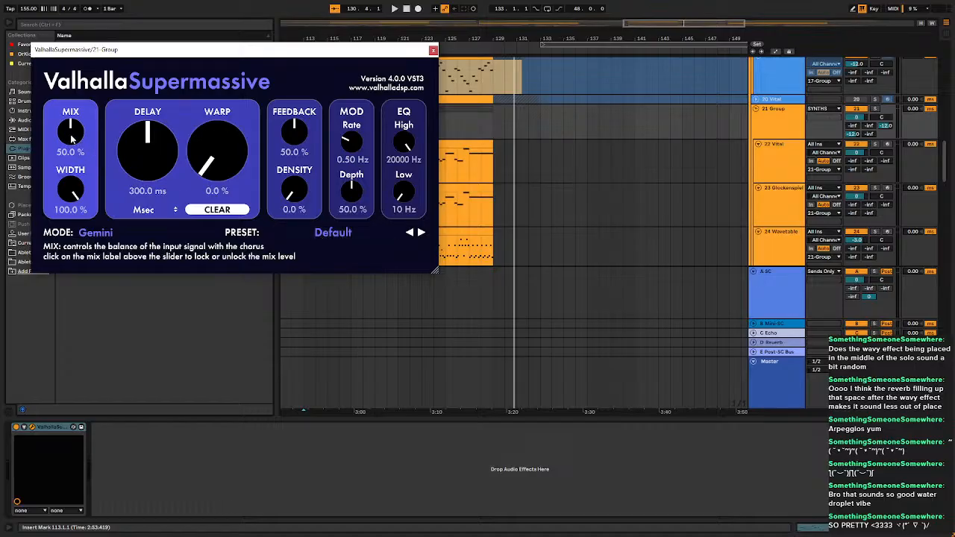
Set ValhallaSupermassive's Mix to 0% and load its massive reverb preset We Are Stardust.
left_click_drag(72, 139, 94, 198)
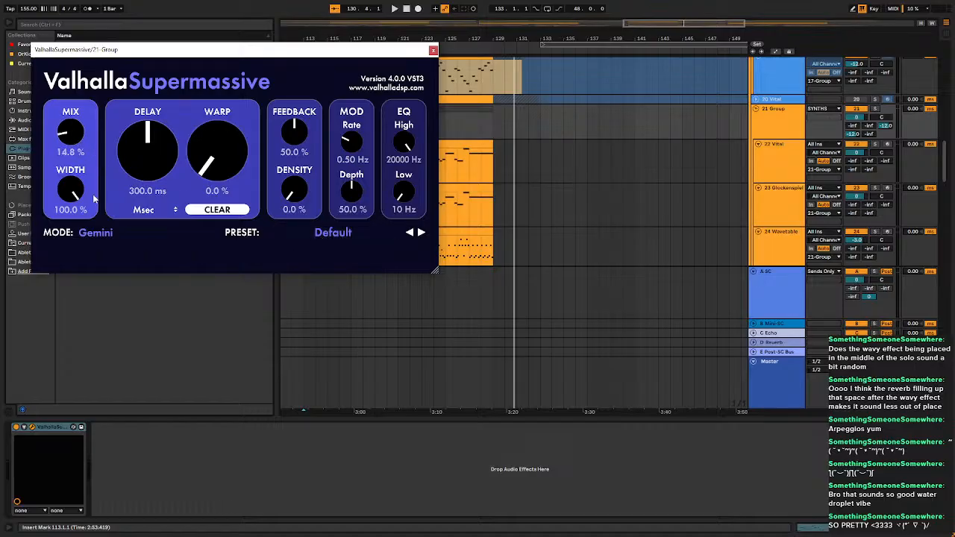
left_click(342, 235)
mouse_move(326, 368)
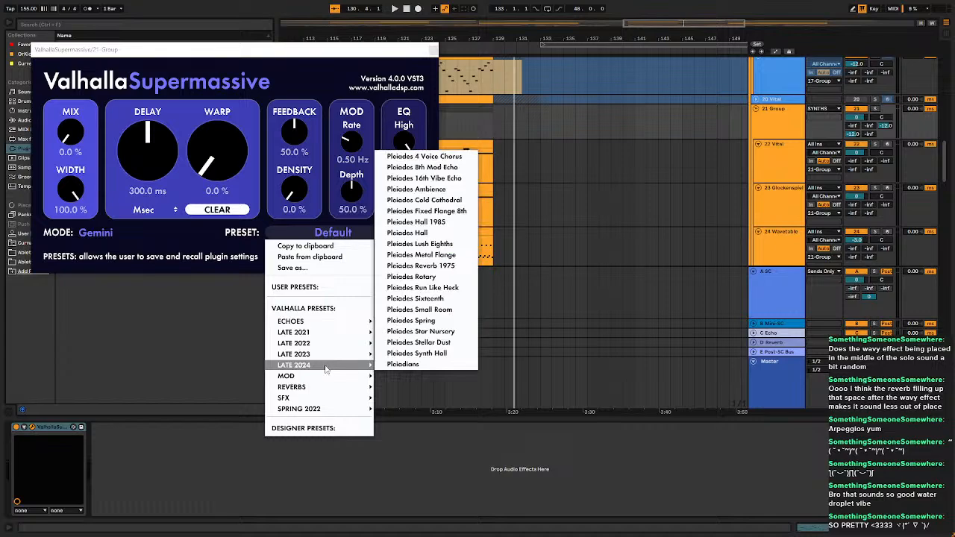
mouse_move(354, 387)
mouse_move(404, 388)
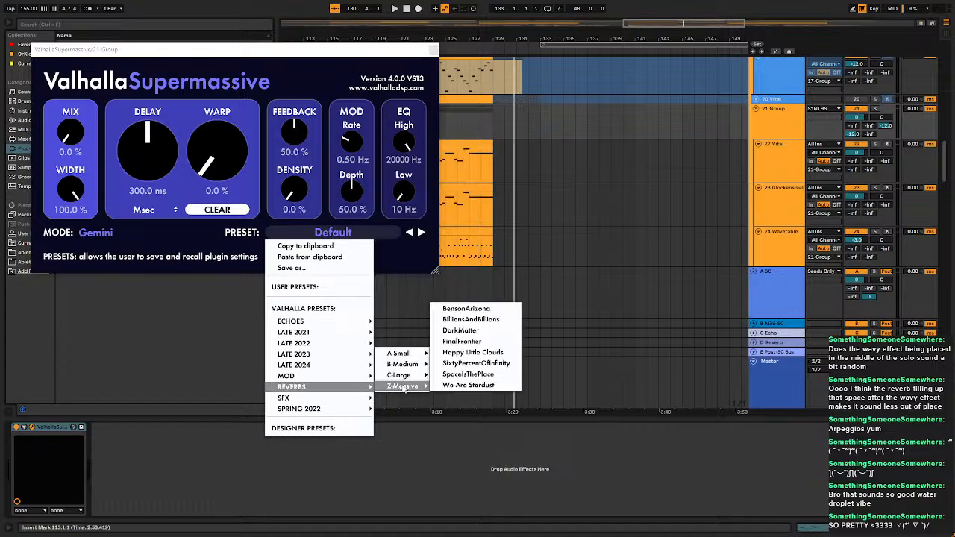
left_click(512, 386)
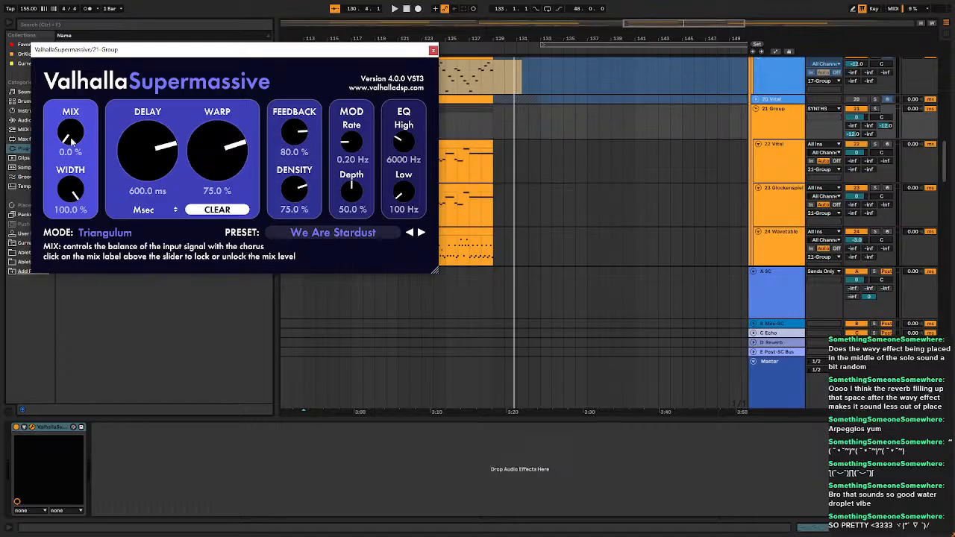
left_click_drag(182, 55, 526, 306)
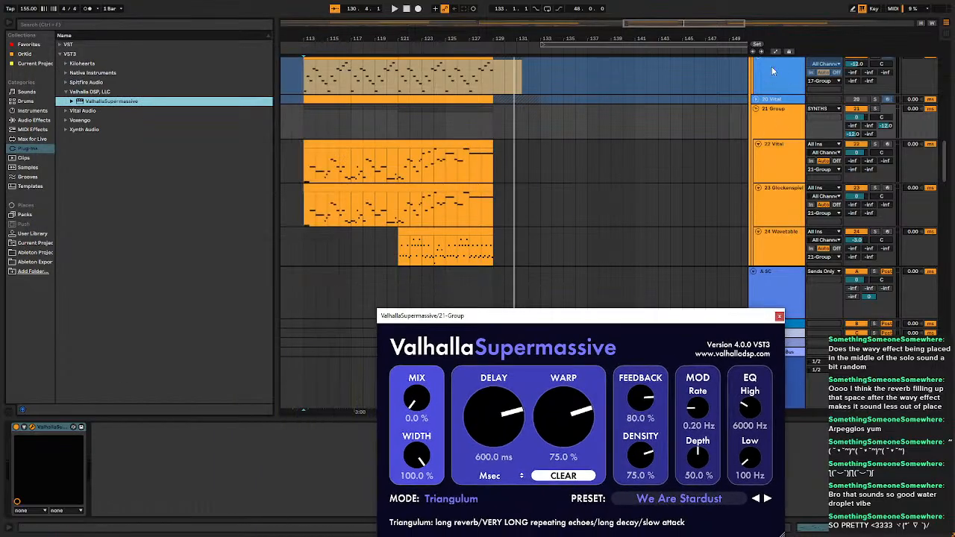
Automate Supermassive on the 21 Group to switch on at bar 127 and its Mix to rise from 0% to 100% by bar 129.
left_click(20, 432)
key("a")
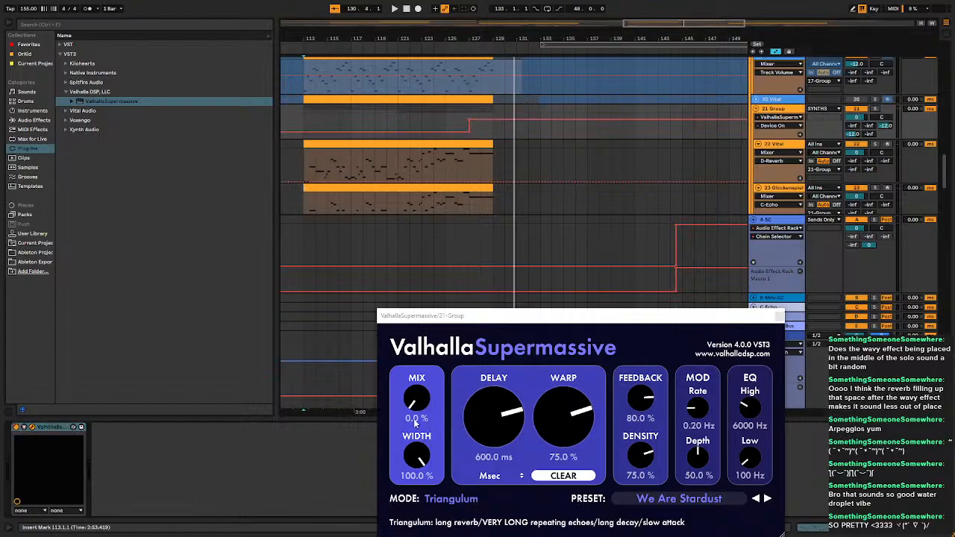
left_click(24, 429)
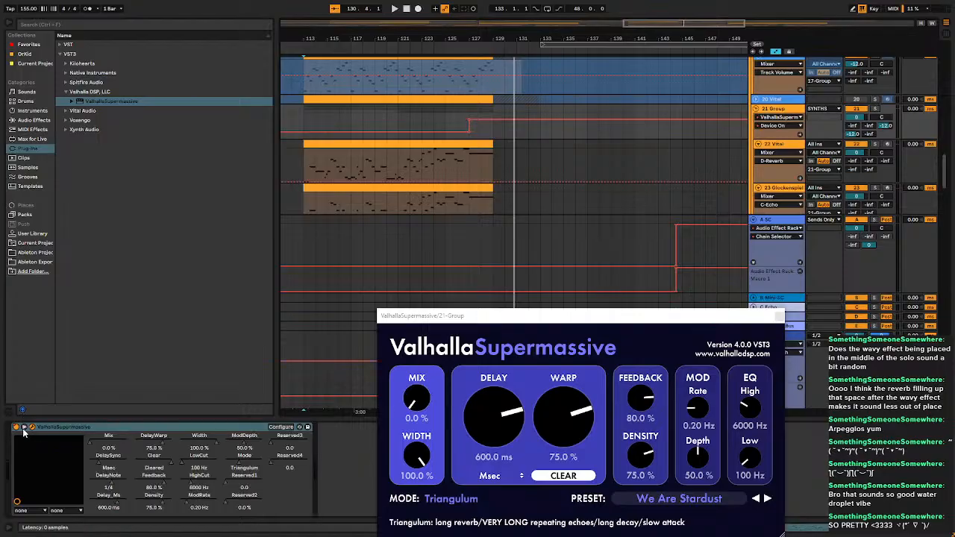
left_click(107, 448)
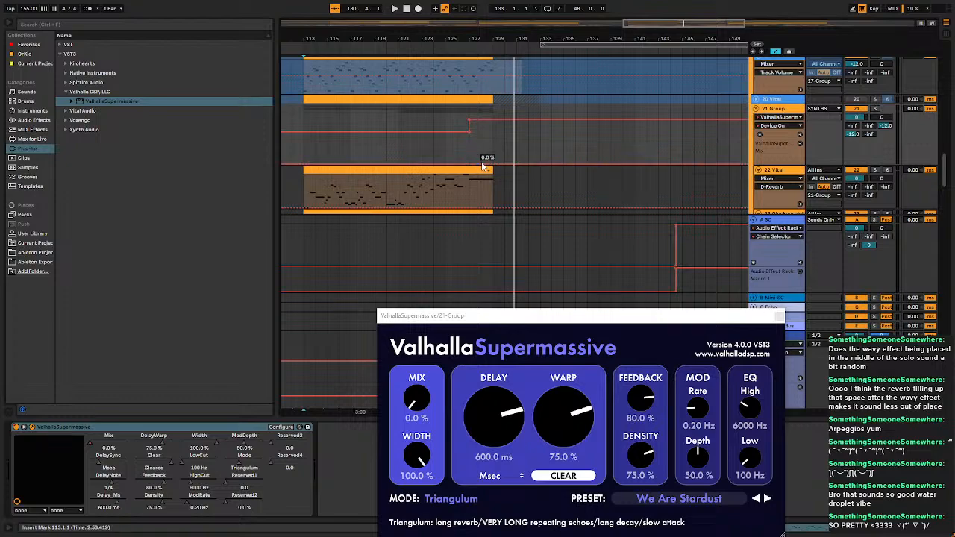
left_click_drag(491, 167, 492, 142)
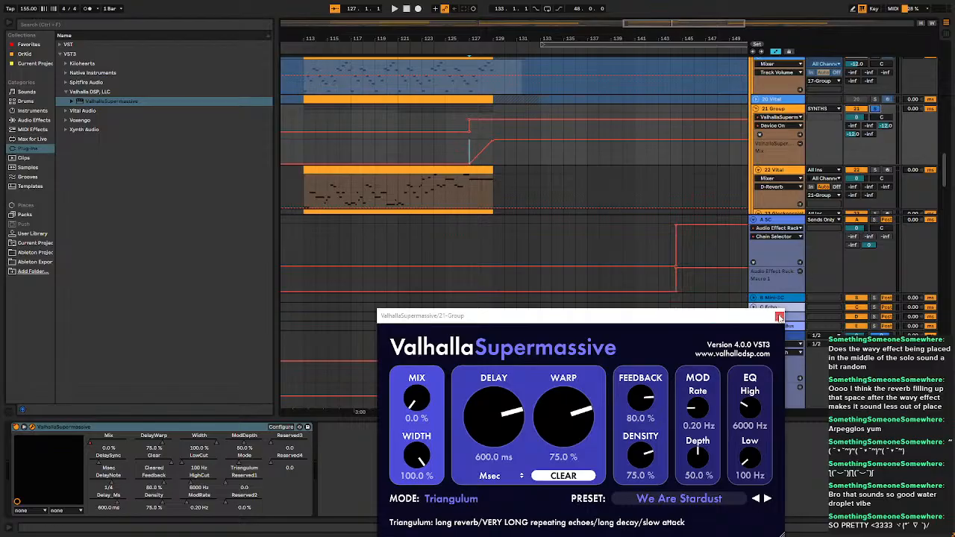
left_click(780, 316)
key("space")
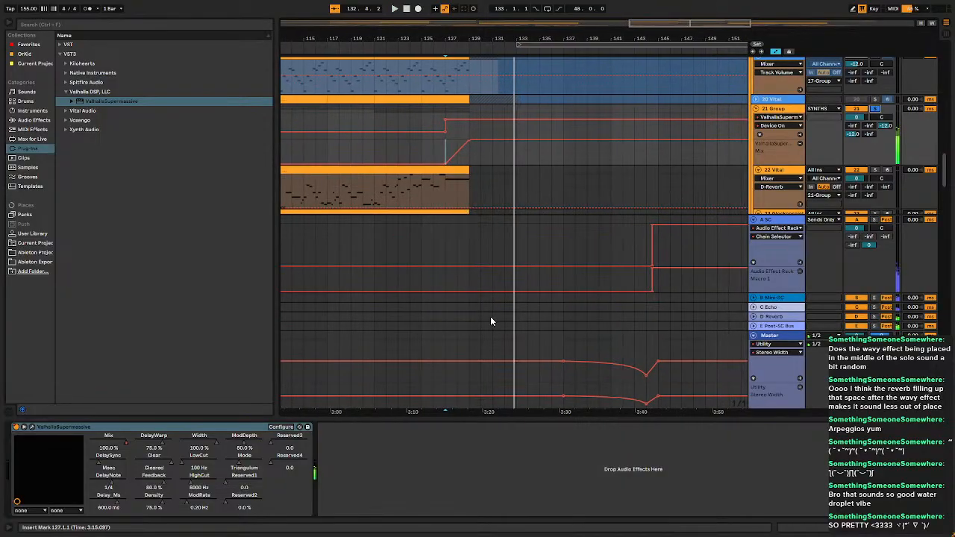
Set the Supermassive Mix automation point at bar 129 to 50%.
right_click(469, 141)
left_click(485, 148)
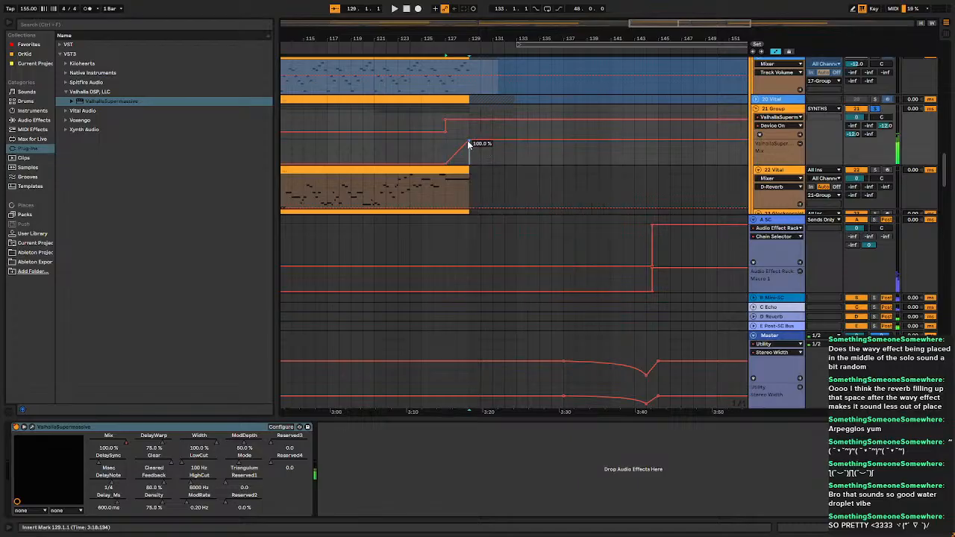
right_click(469, 144)
left_click(492, 148)
right_click(469, 144)
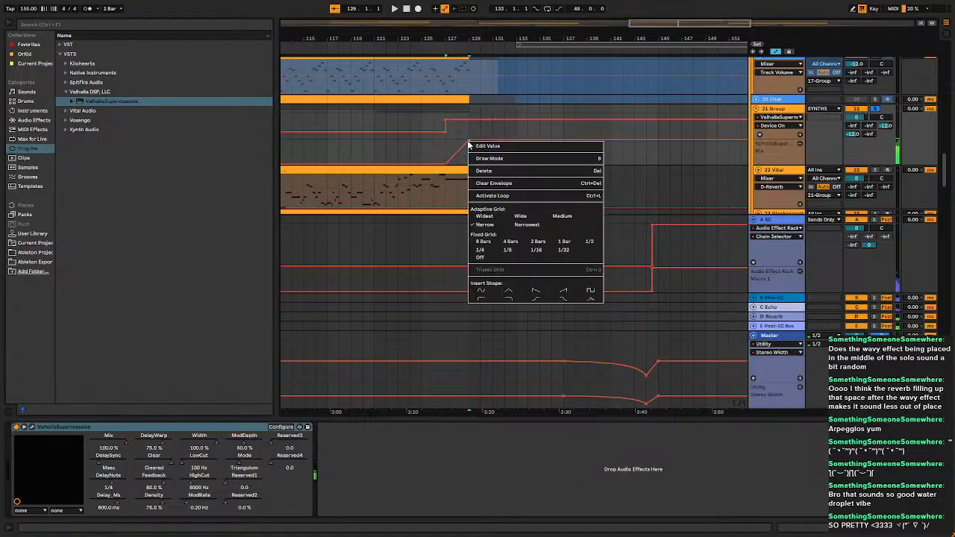
left_click(491, 147)
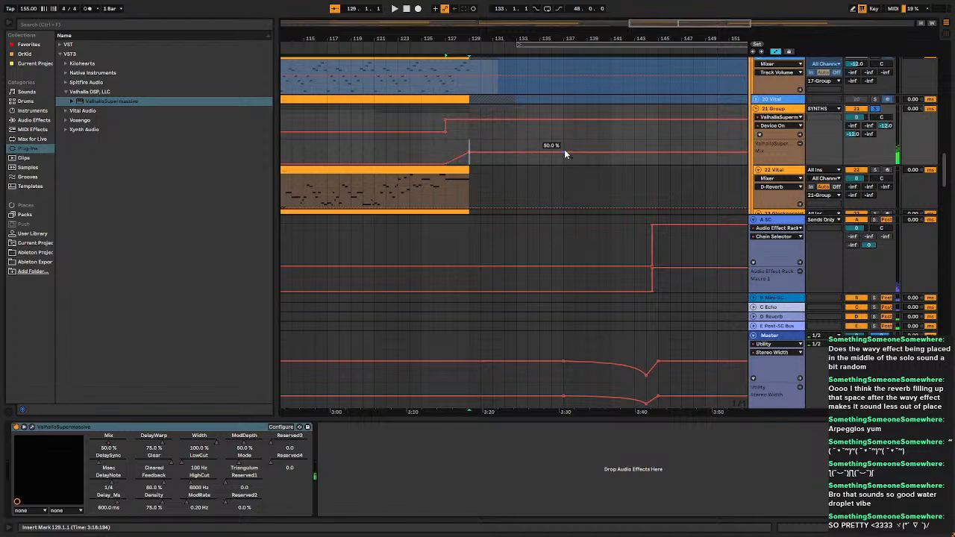
Fade the Supermassive Mix automation back to 0% by bar 133 and replay the passage from bar 126.
left_click_drag(565, 152, 564, 164)
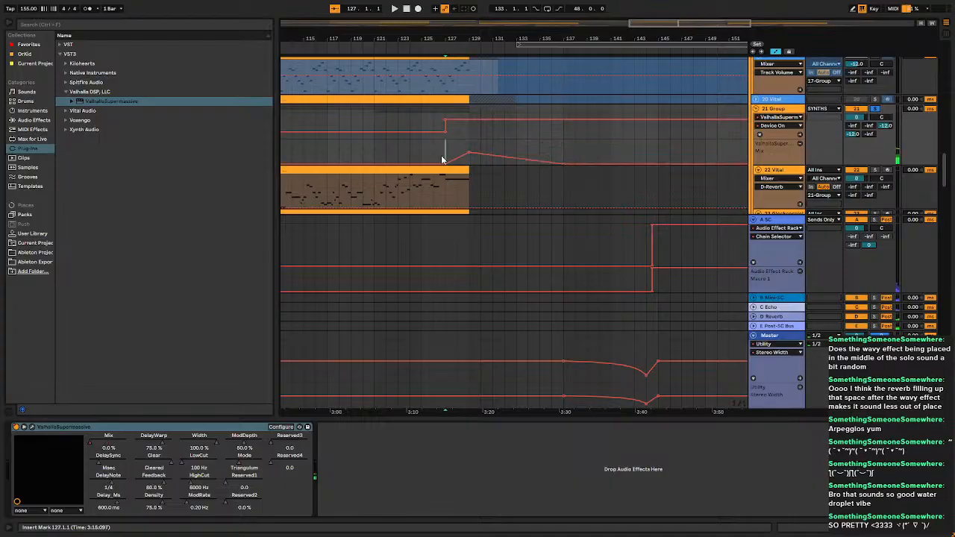
key("space")
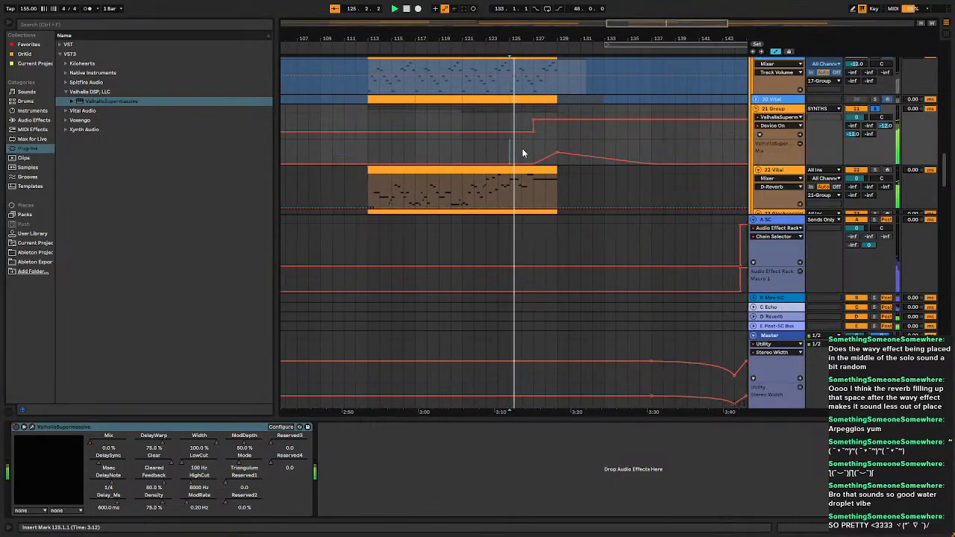
scroll(542, 149, "down", 1)
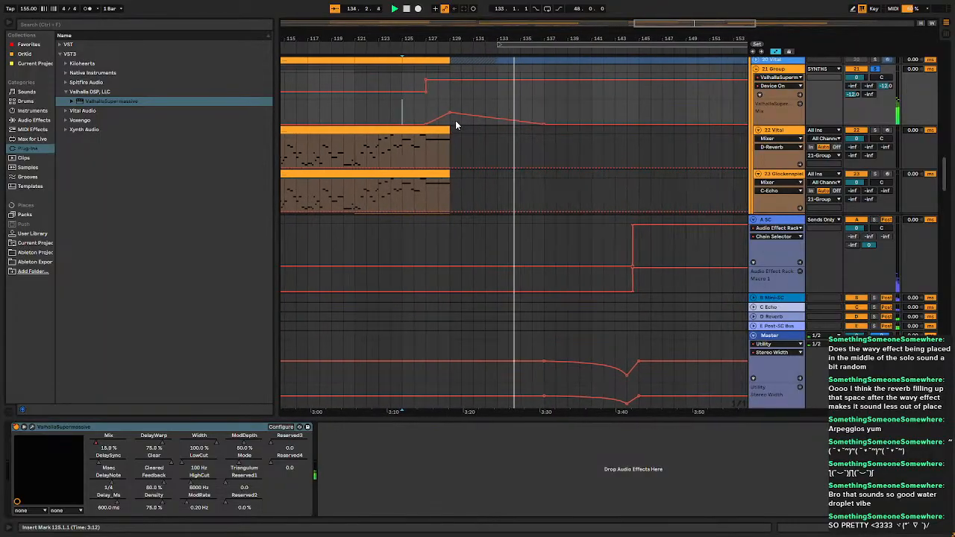
left_click_drag(537, 124, 515, 124)
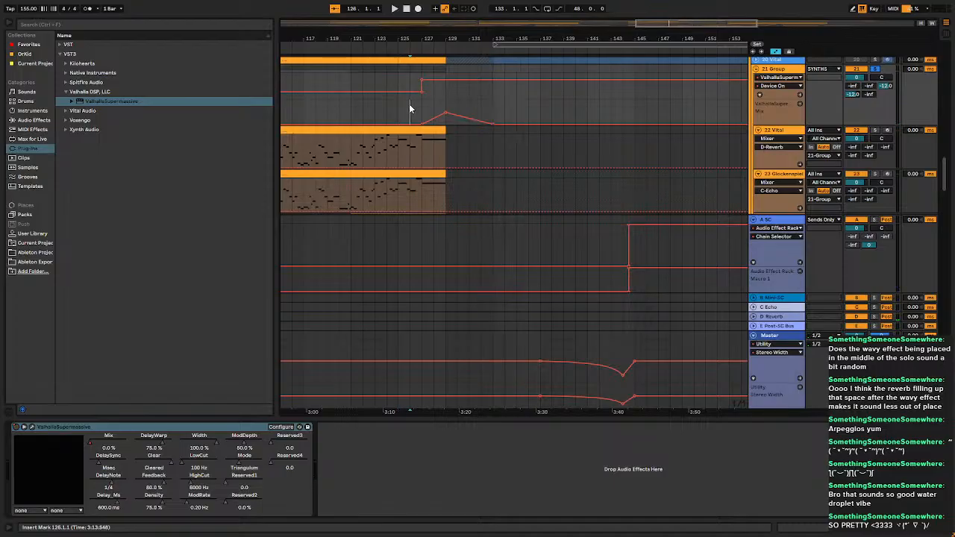
key("space")
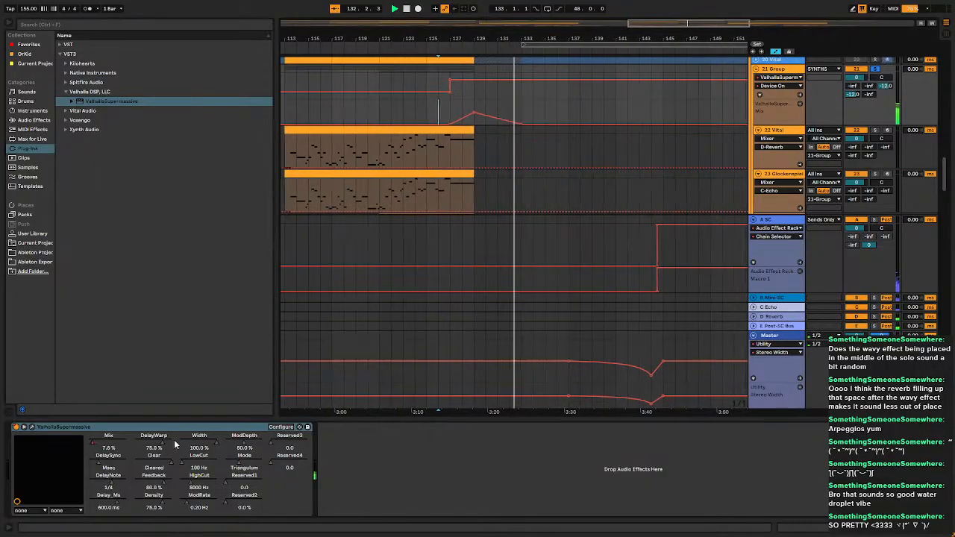
Check the 26 Group track for existing devices while the passage plays.
scroll(603, 219, "down", 3)
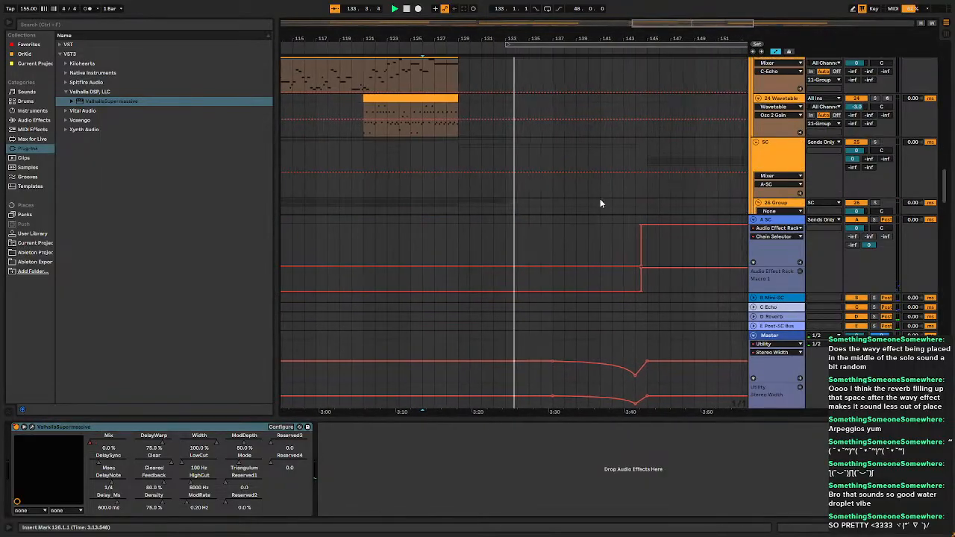
scroll(601, 200, "down", 4)
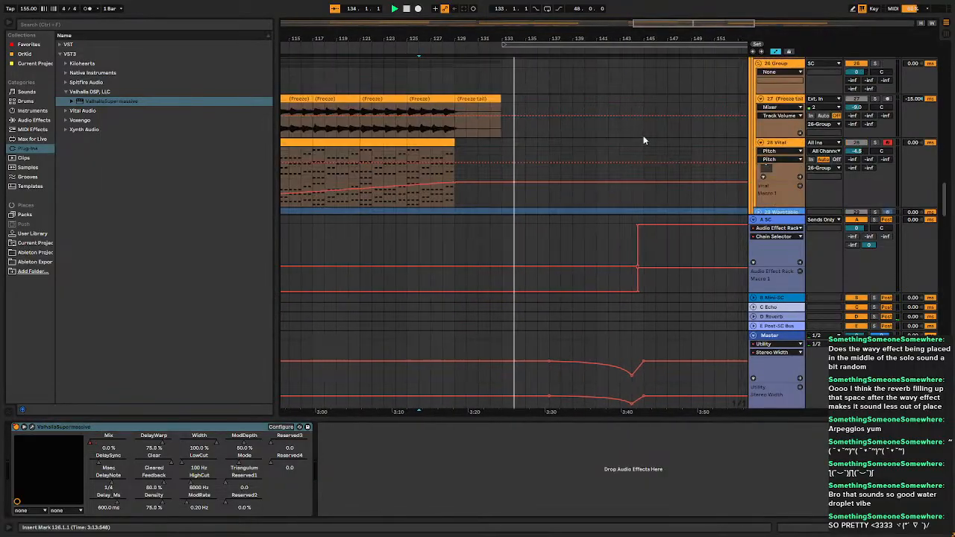
left_click(772, 65)
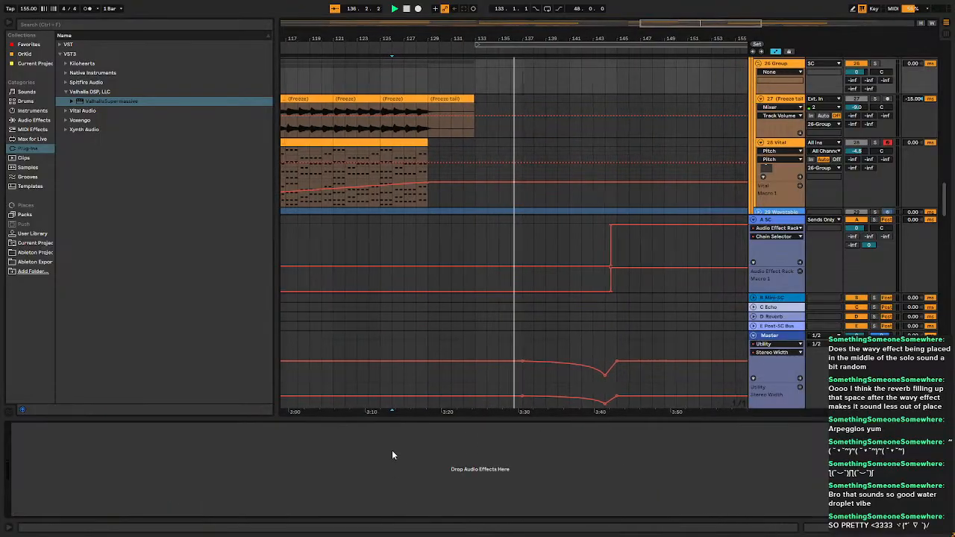
left_click(783, 65)
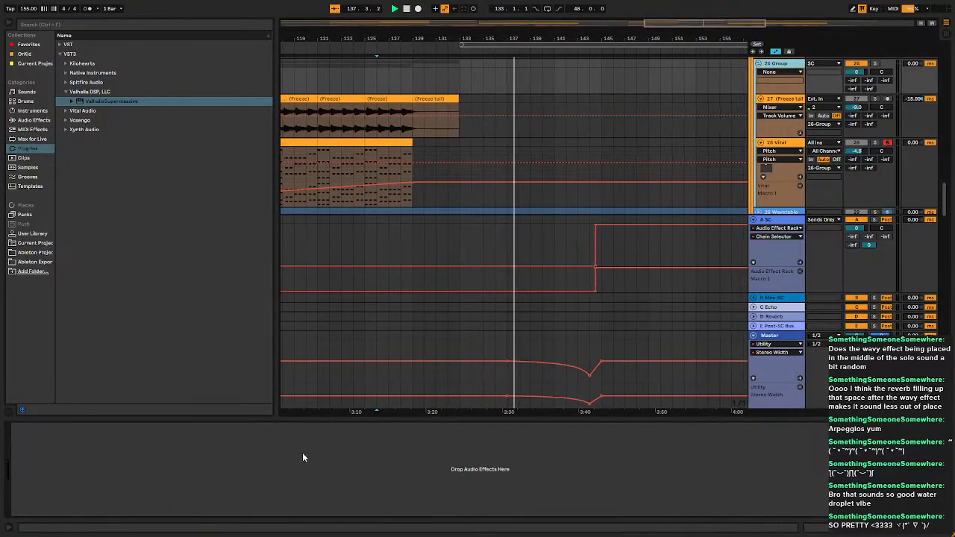
scroll(642, 128, "up", 5)
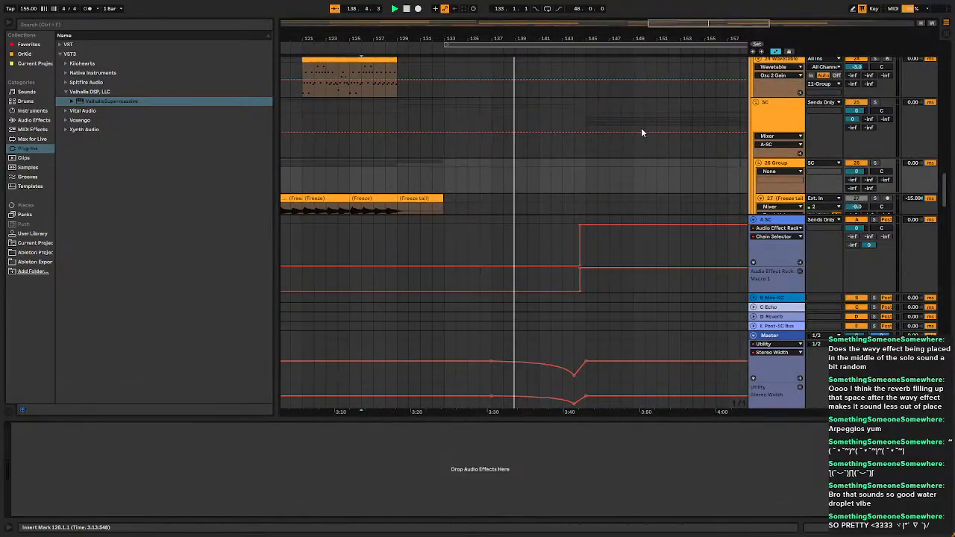
scroll(780, 87, "up", 1)
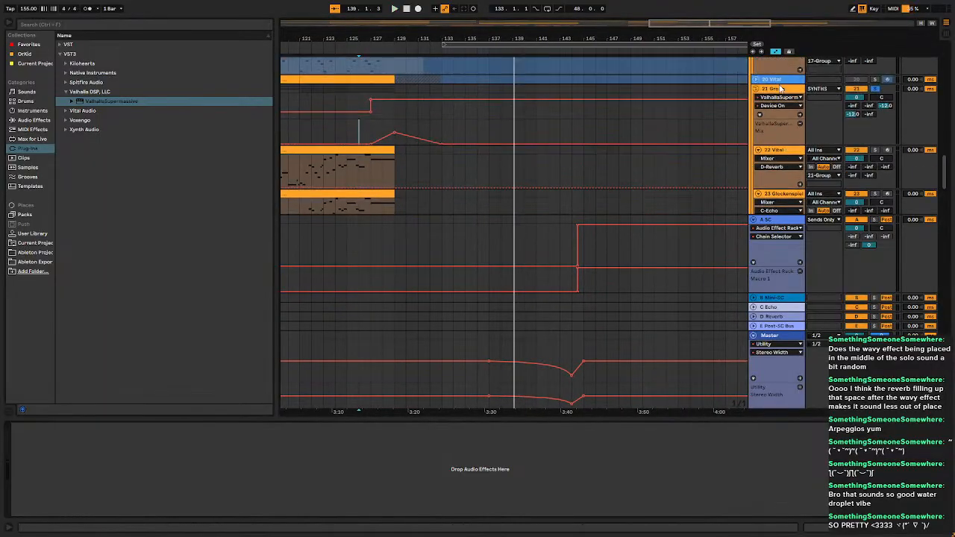
Copy the ValhallaSupermassive device from the 21 Group onto the 26 Group.
left_click(781, 89)
left_click(123, 427)
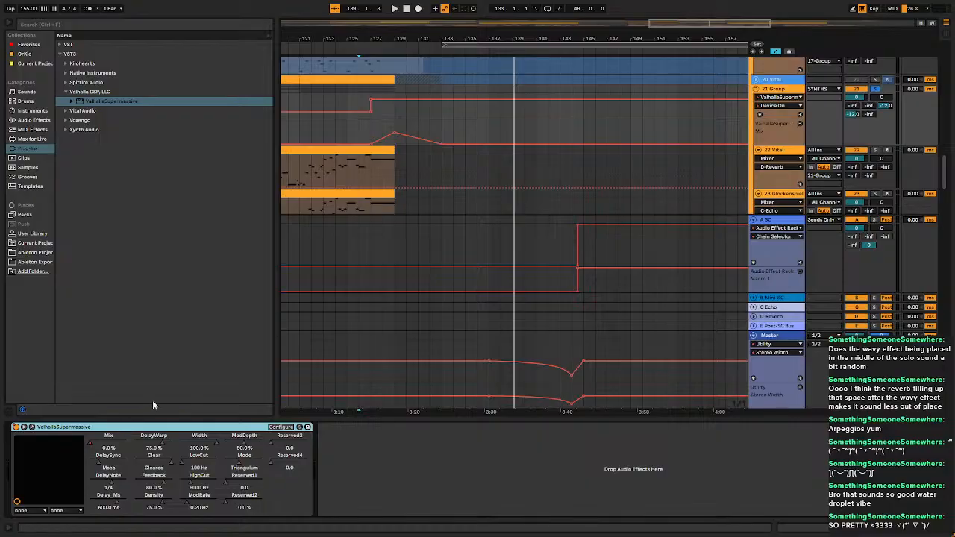
scroll(526, 172, "down", 5)
scroll(759, 88, "up", 1)
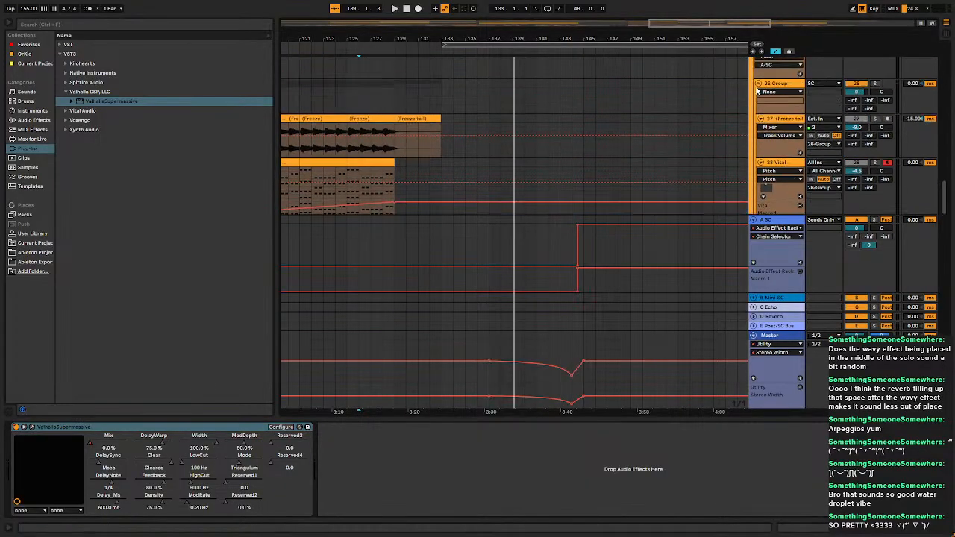
left_click(779, 87)
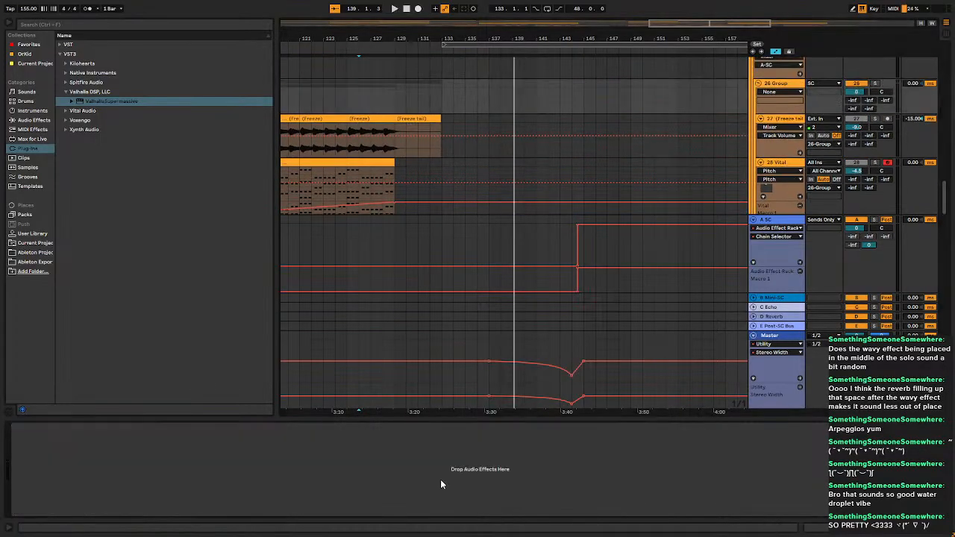
left_click_drag(112, 102, 122, 493)
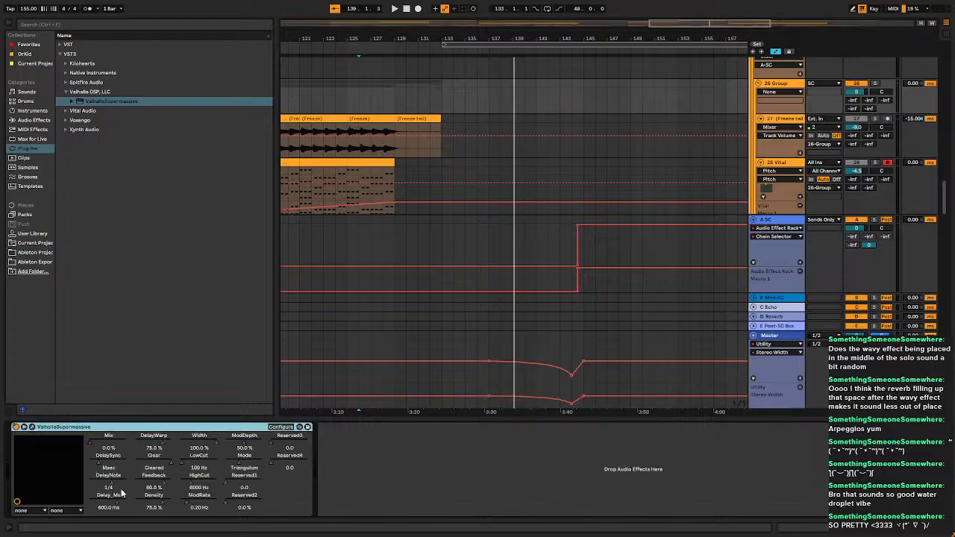
key("ctrl+d")
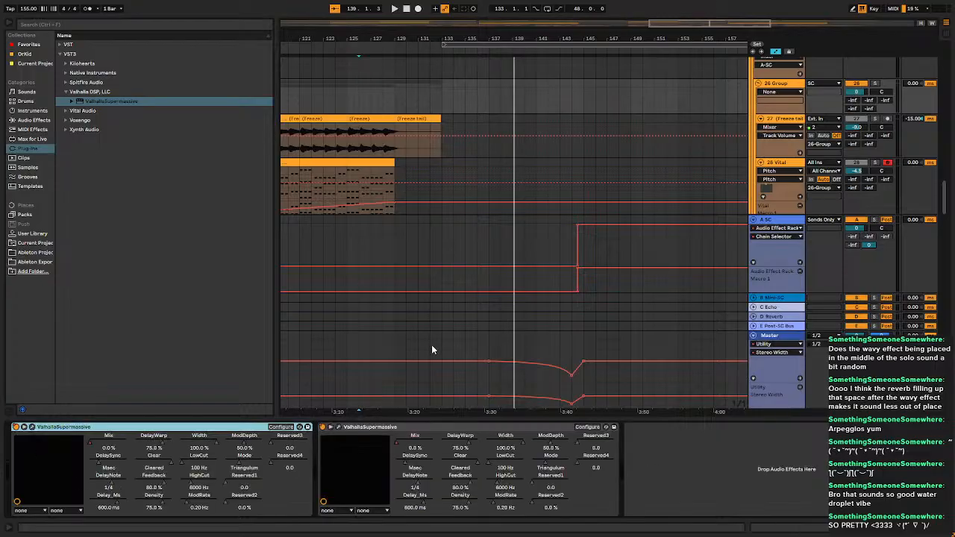
key("ctrl+d")
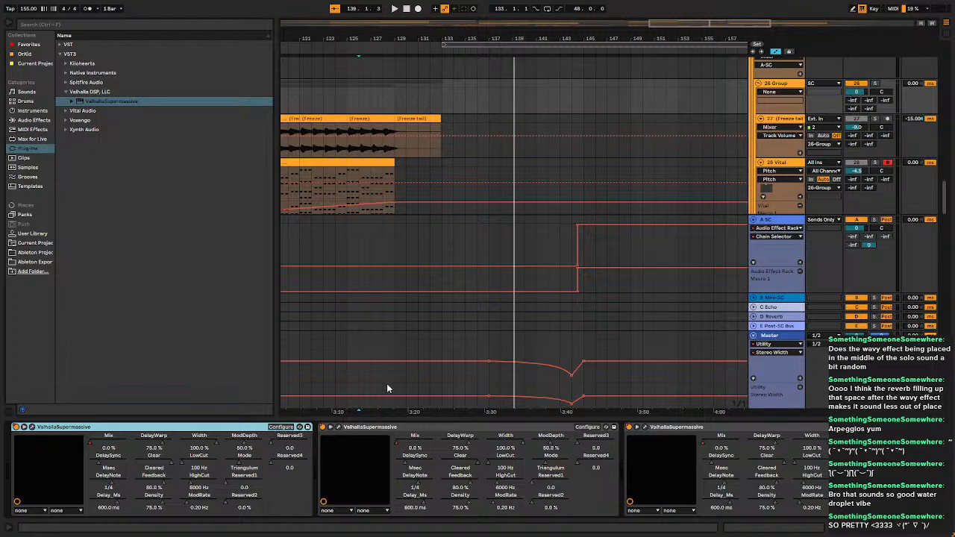
key("Delete")
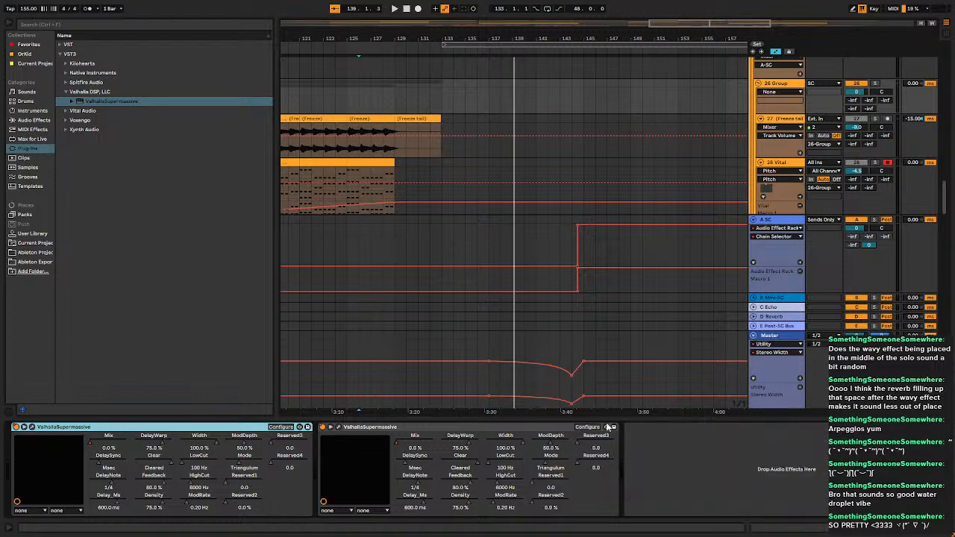
left_click(369, 428)
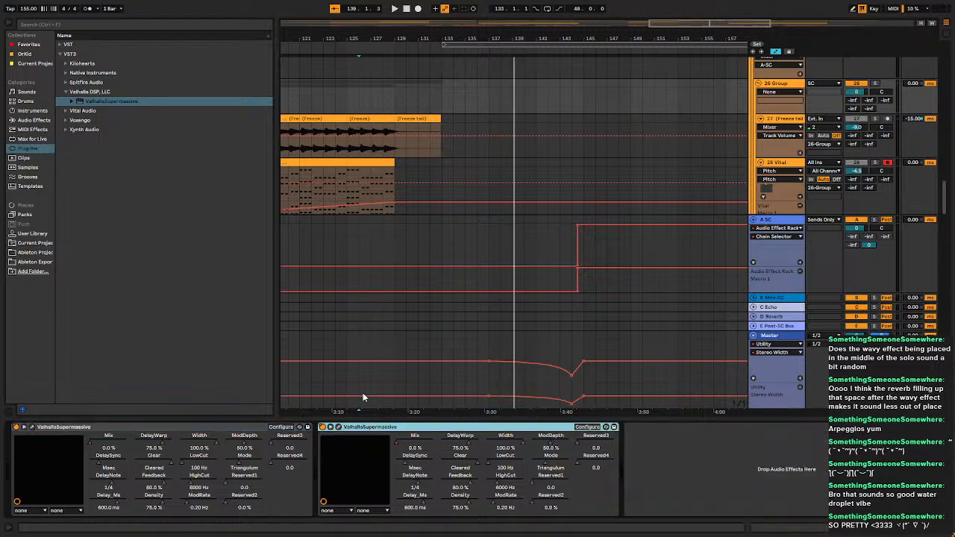
key("Delete")
Solo the 26 Group and play its passage from bar 125 past its end at bar 133.
scroll(497, 273, "down", 3)
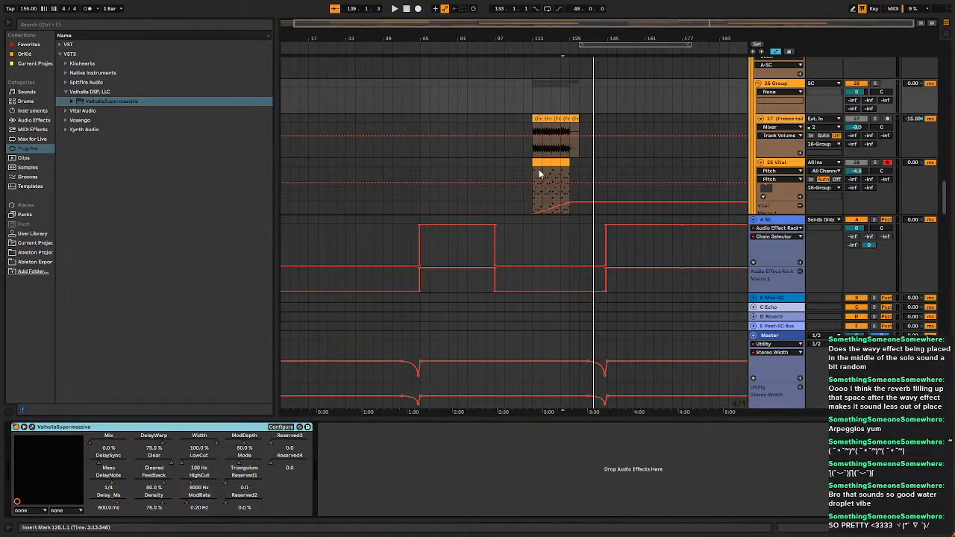
left_click(562, 171)
scroll(579, 169, "up", 5)
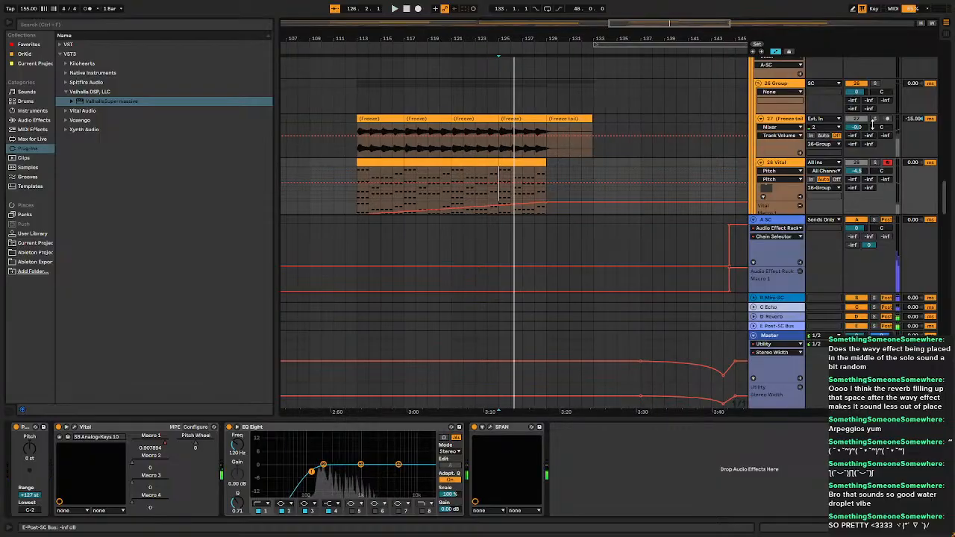
key("space")
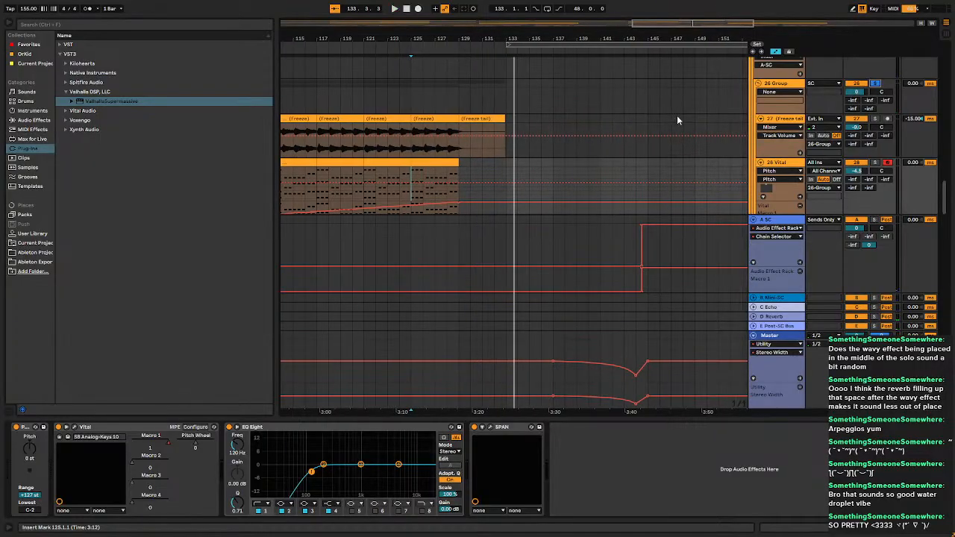
Hide the automation lanes, remove the solo from the SC and 26 Group tracks, and replay the passage from bar 121.
left_click(777, 51)
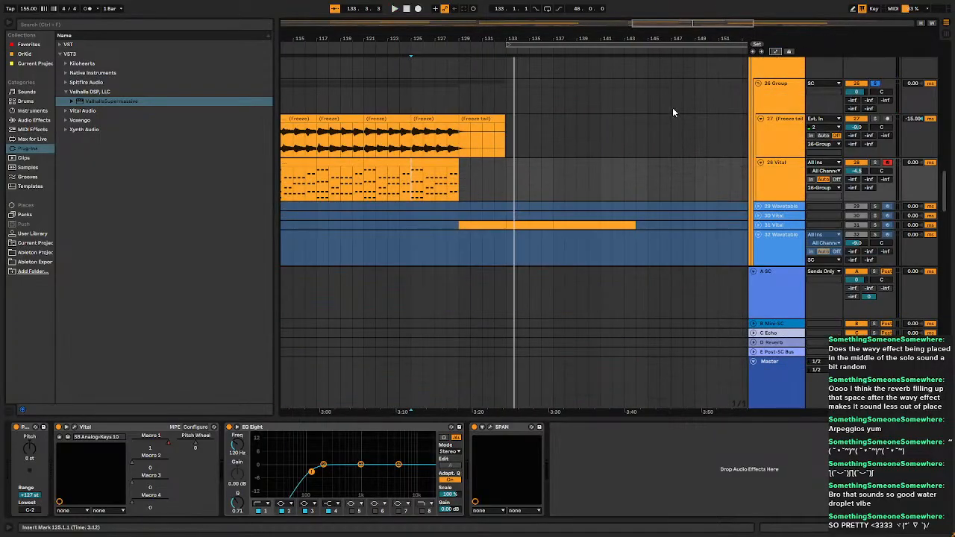
scroll(496, 172, "up", 5)
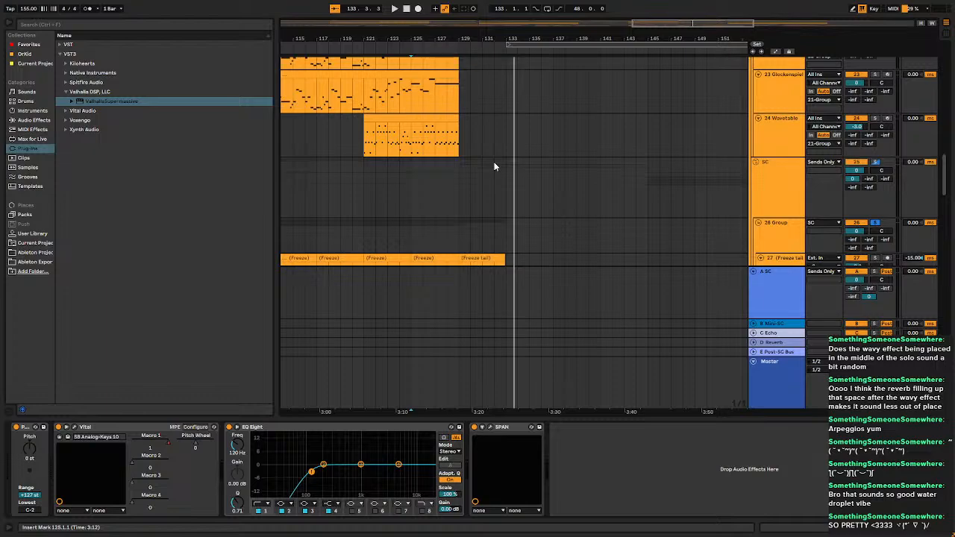
scroll(494, 166, "down", 2)
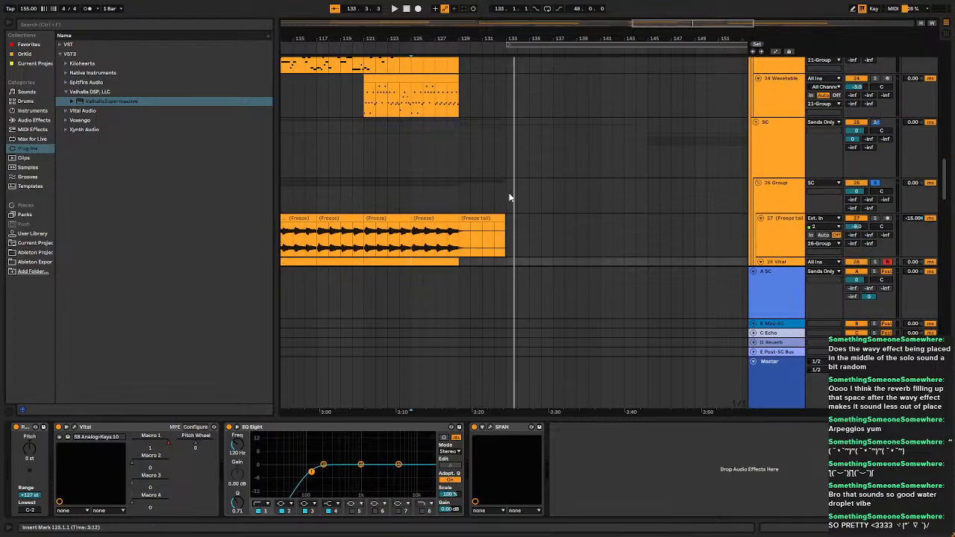
scroll(579, 182, "left", 3)
left_click(515, 101)
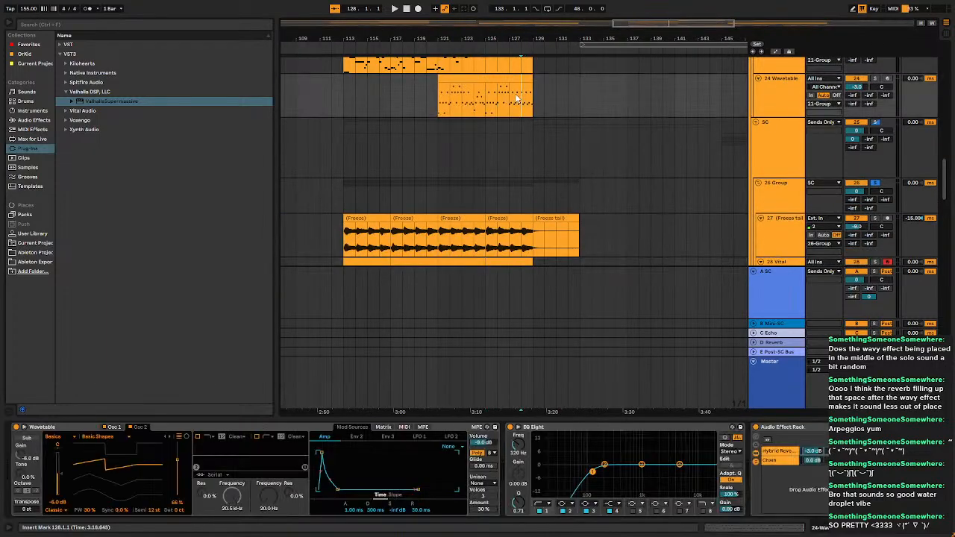
key("space")
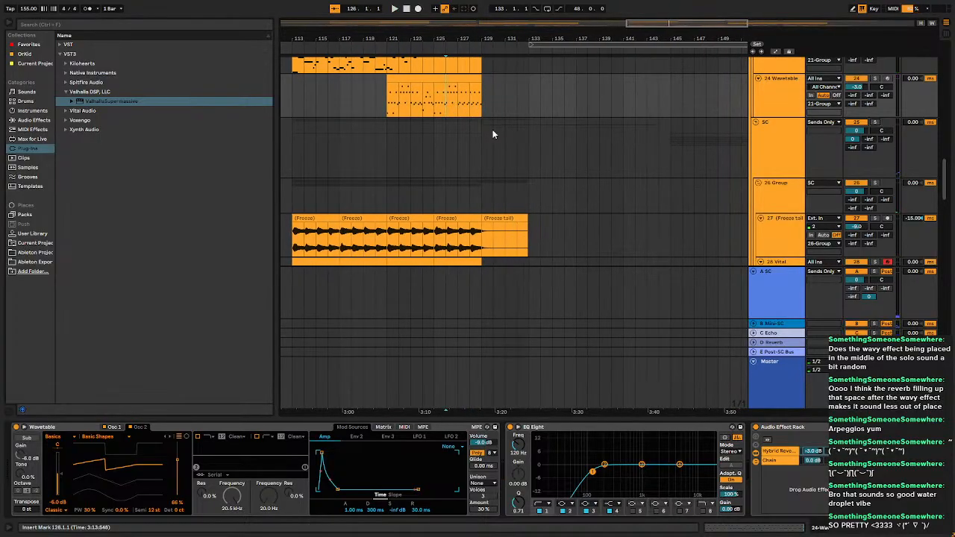
key("space")
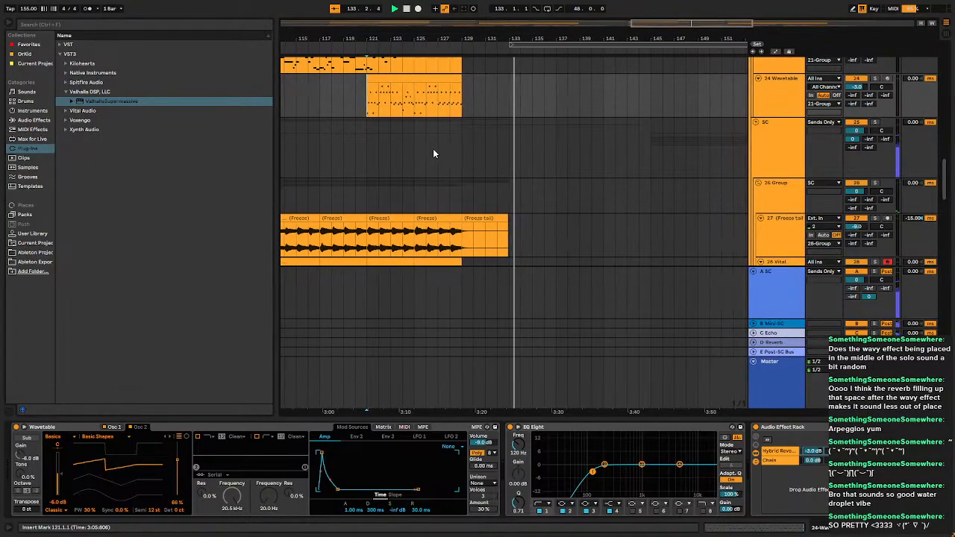
Look through the drum, percussion and FX tracks for the sound effects placed between bars 115 and 133.
scroll(416, 118, "down", 1)
scroll(435, 133, "down", 15)
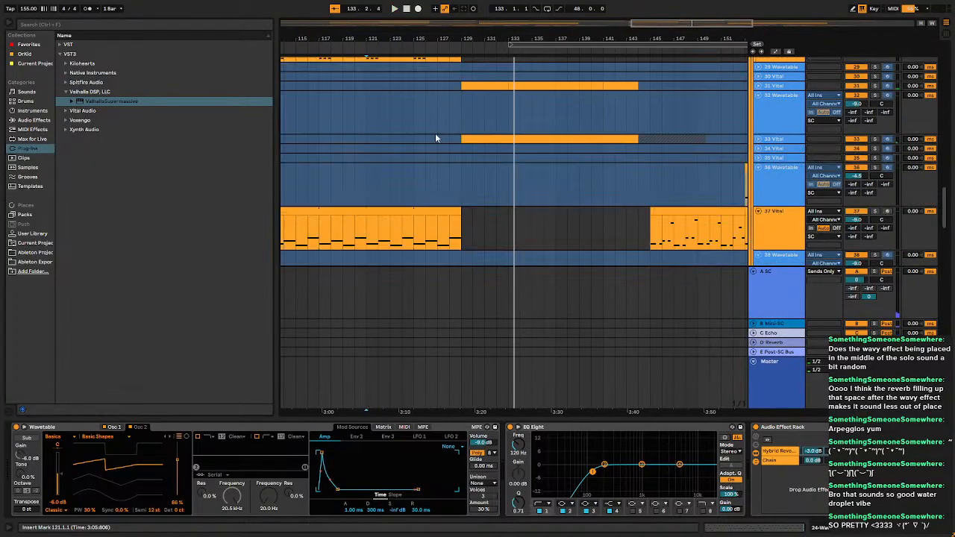
scroll(504, 132, "up", 10)
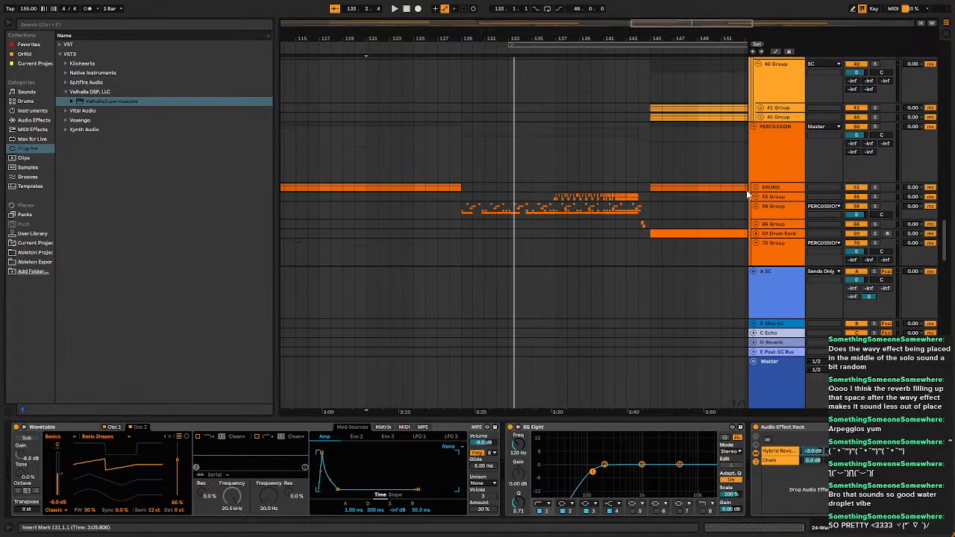
left_click(756, 188)
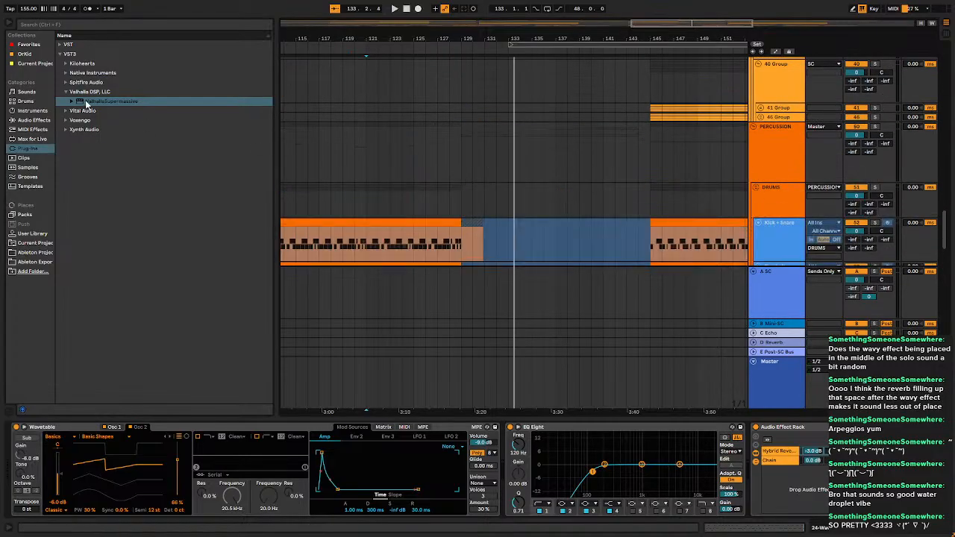
scroll(496, 224, "down", 10)
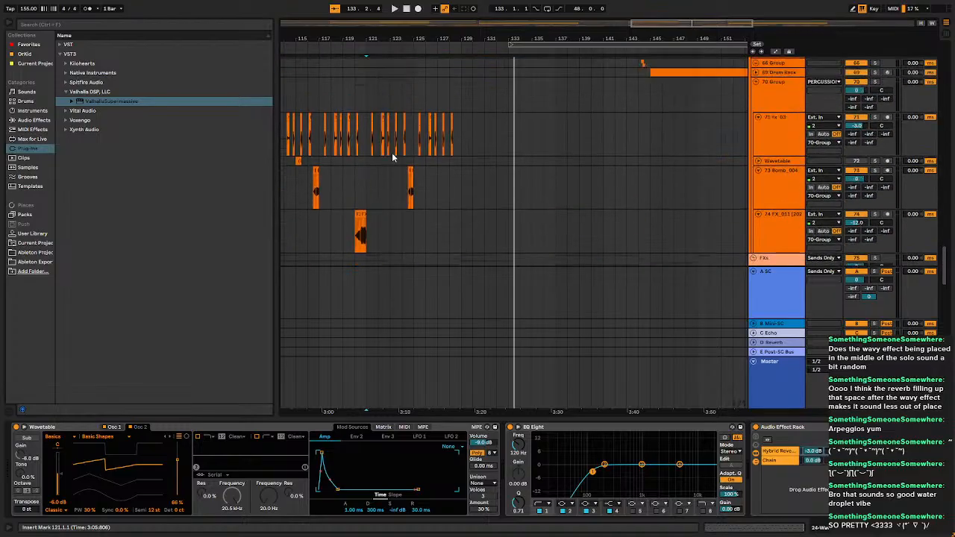
scroll(363, 198, "up", 3)
scroll(448, 211, "up", 5)
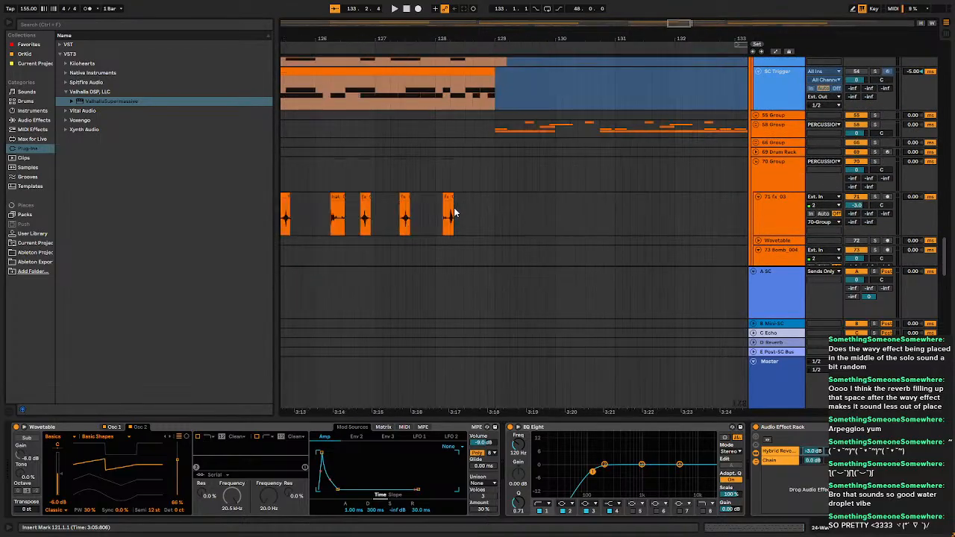
scroll(453, 211, "down", 5)
scroll(454, 208, "down", 6)
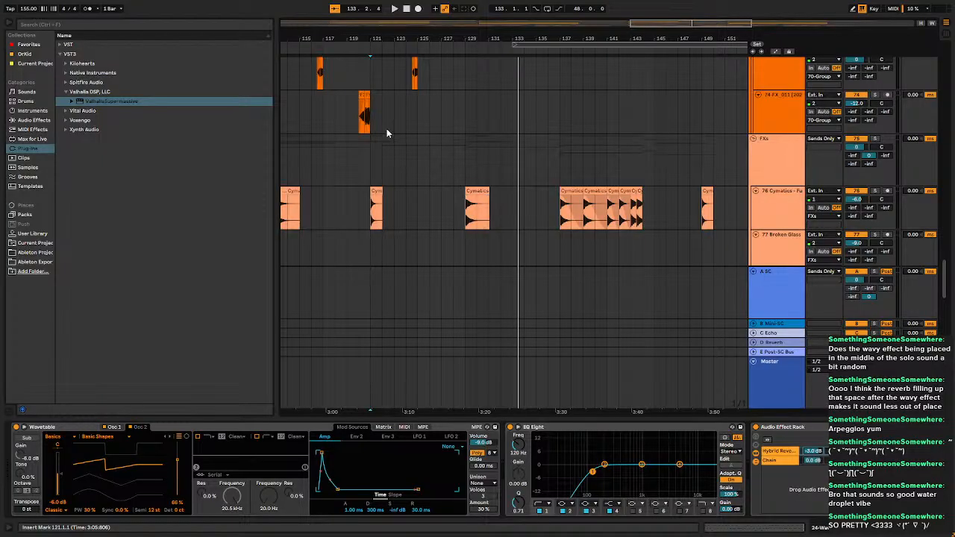
scroll(403, 139, "up", 6)
scroll(410, 153, "up", 4)
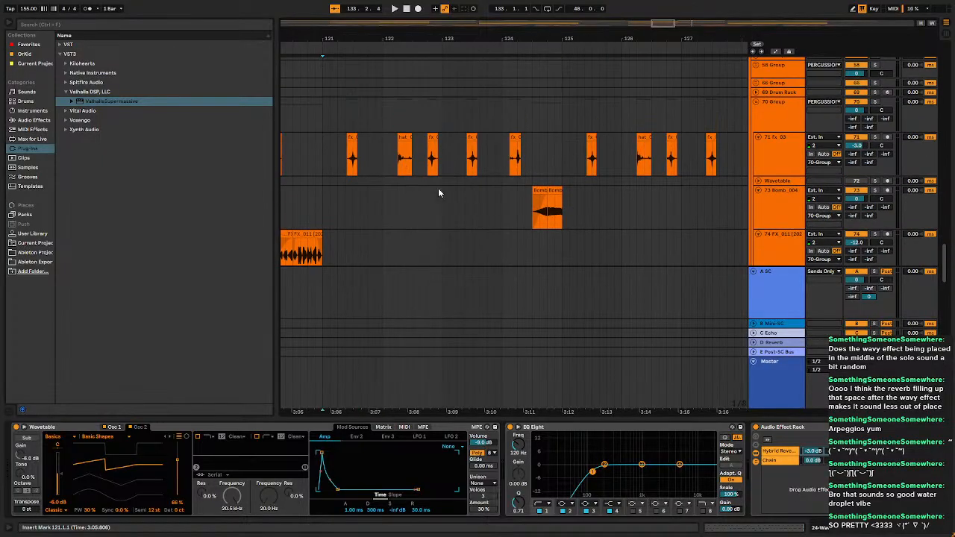
scroll(448, 186, "left", 6)
scroll(448, 186, "down", 1)
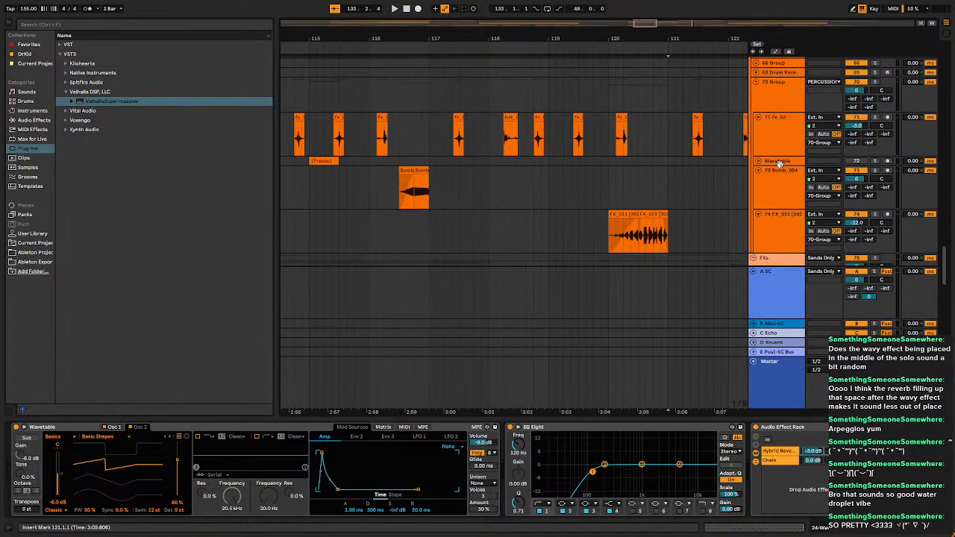
Audition the Bomb_004 clip before bar 117 by playing from bar 115, soloing its track and then returning to the full mix.
left_click(385, 189)
left_click(420, 192)
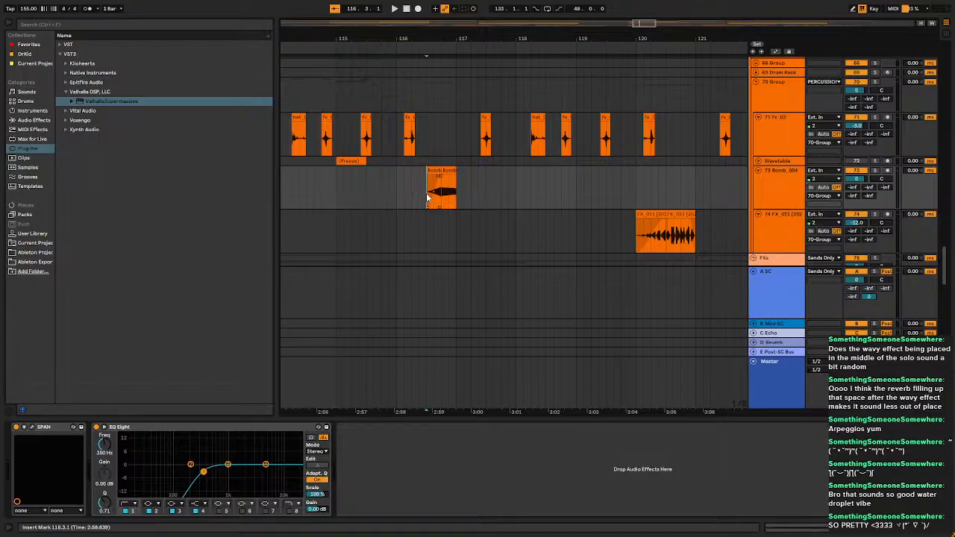
left_click(427, 192)
left_click(875, 171)
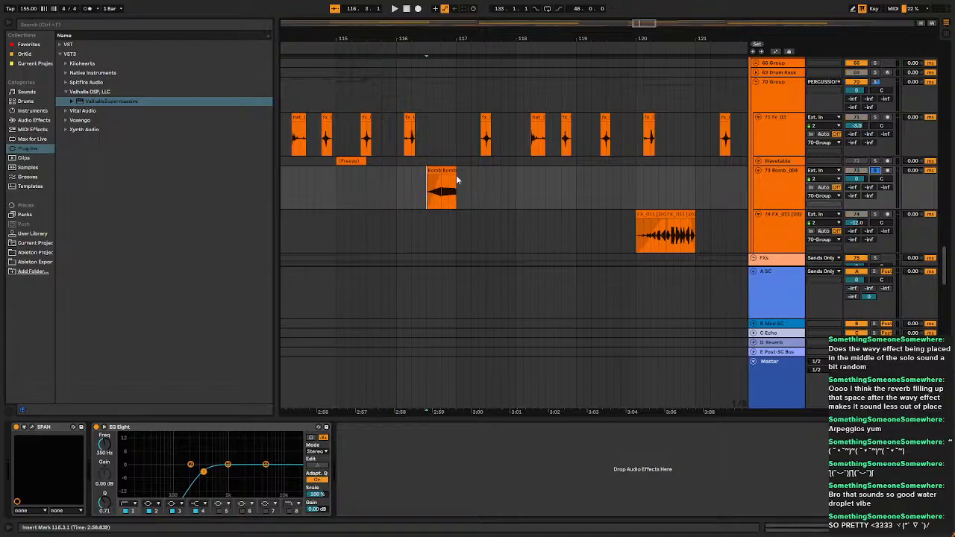
left_click(335, 193)
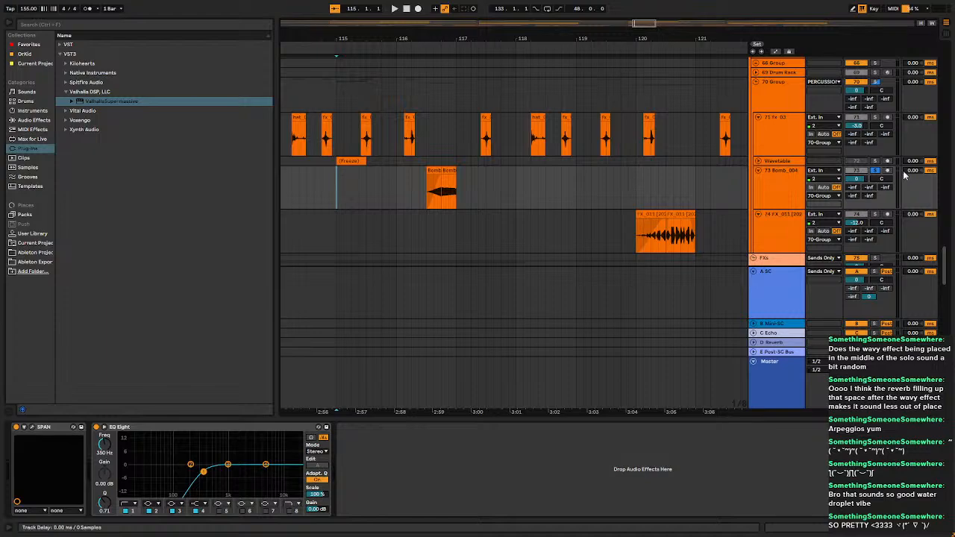
key("space")
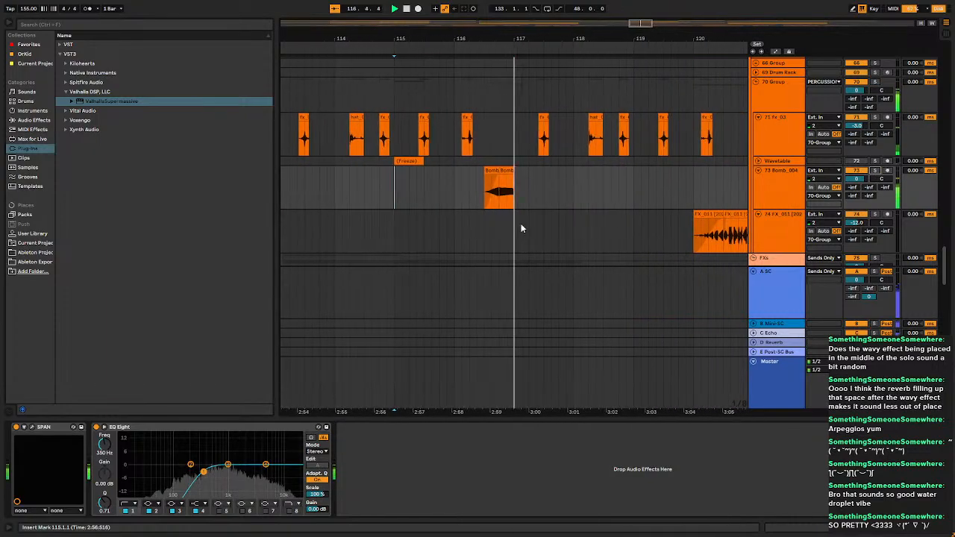
scroll(471, 207, "up", 5)
scroll(451, 203, "down", 2)
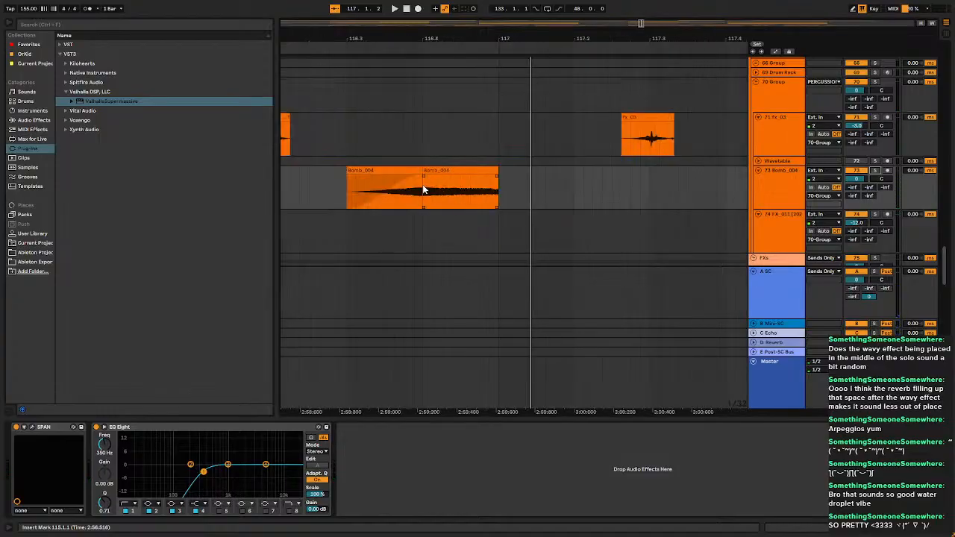
key("space")
Split a short slice off the Bomb_004 clip at 116.4 and cut a small gap at the slice's end.
left_click_drag(423, 184, 432, 187)
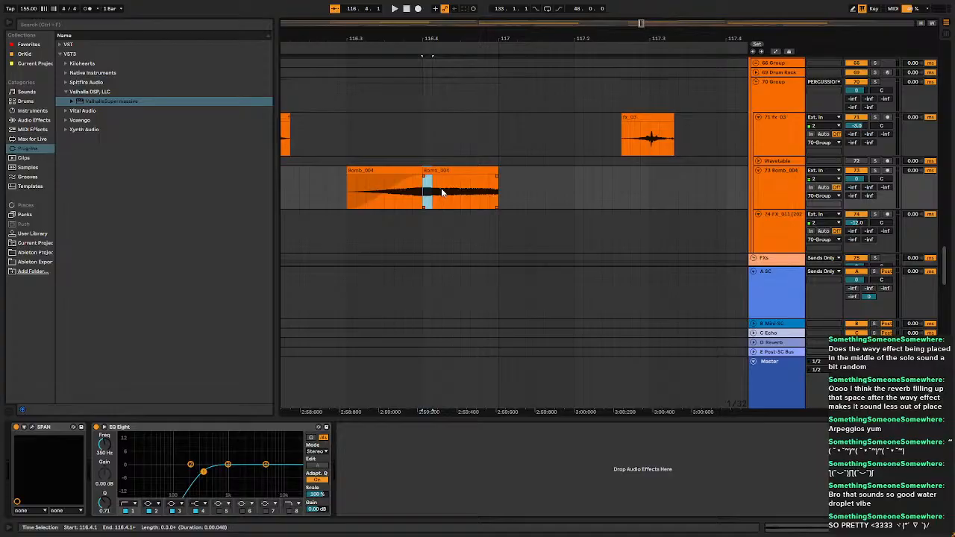
scroll(441, 193, "up", 3)
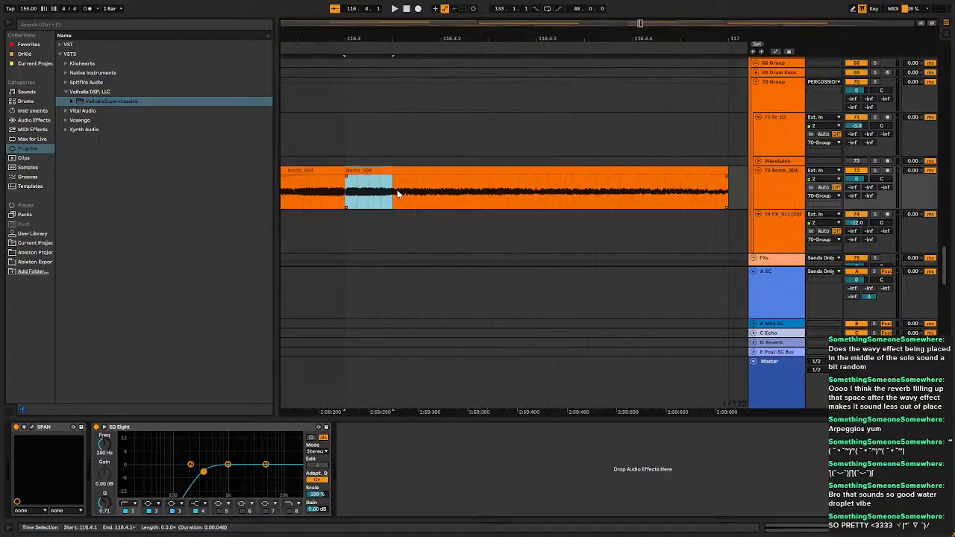
left_click_drag(394, 194, 347, 177)
key("ctrl+e")
Try to build a stutter by duplicating the Bomb_004 slice seven times up to bar 117.
key("ctrl+d")
key("ctrl+d")
key("ctrl+d")
key("ctrl+d")
key("ctrl+d")
key("ctrl+d")
key("ctrl+d")
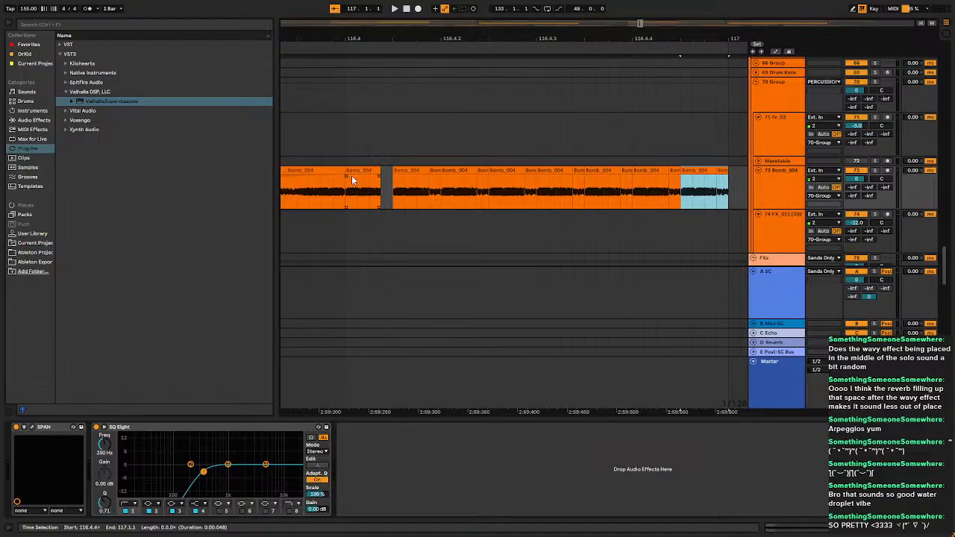
left_click_drag(429, 179, 441, 179)
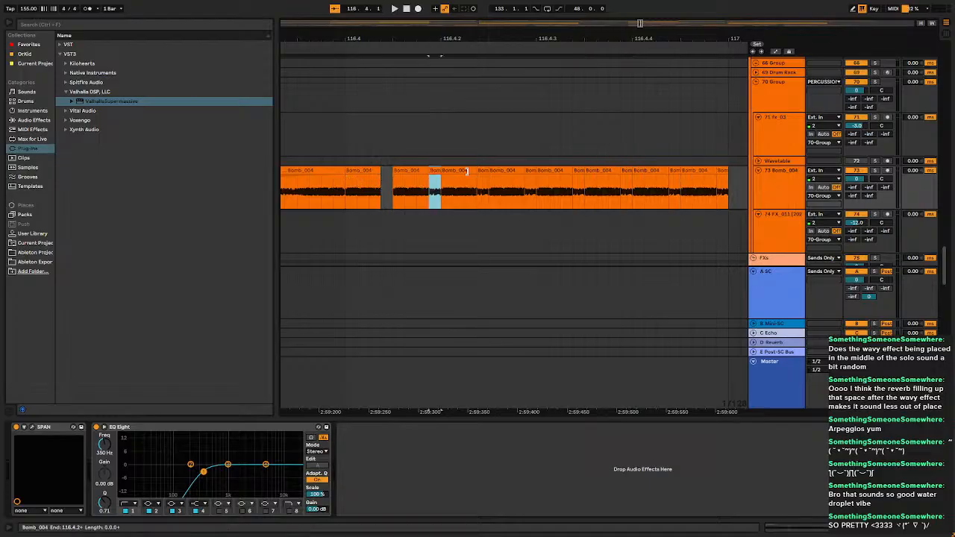
Undo the slice duplications on the Bomb_004 track.
key("ctrl+z")
key("ctrl+z")
key("ctrl+z")
key("ctrl+z")
key("ctrl+z")
key("ctrl+z")
key("ctrl+z")
key("ctrl+z")
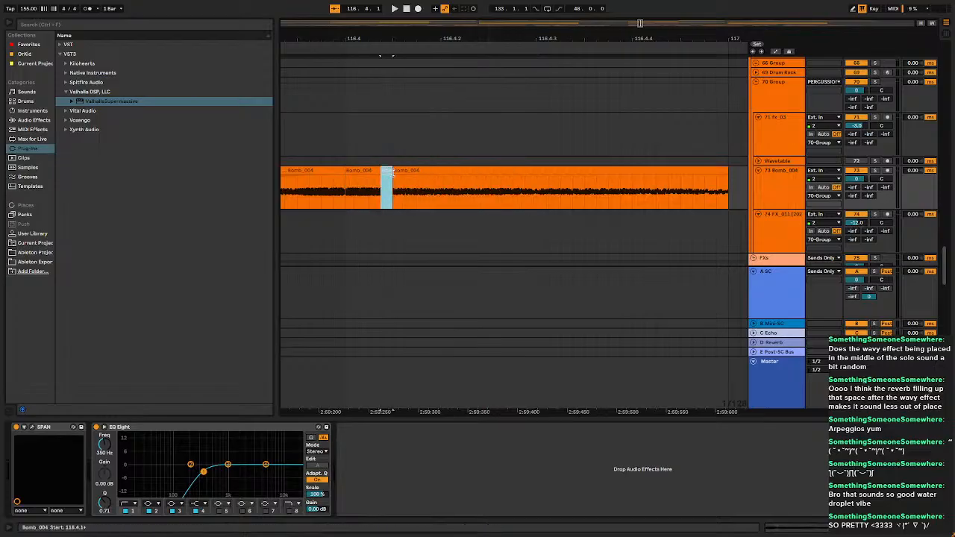
Redo the undone Bomb_004 slice duplications so the stutter fills the track up to bar 117.
key("ctrl+y")
key("ctrl+y")
key("ctrl+y")
key("ctrl+y")
key("ctrl+y")
key("ctrl+y")
key("ctrl+y")
key("ctrl+y")
key("ctrl+y")
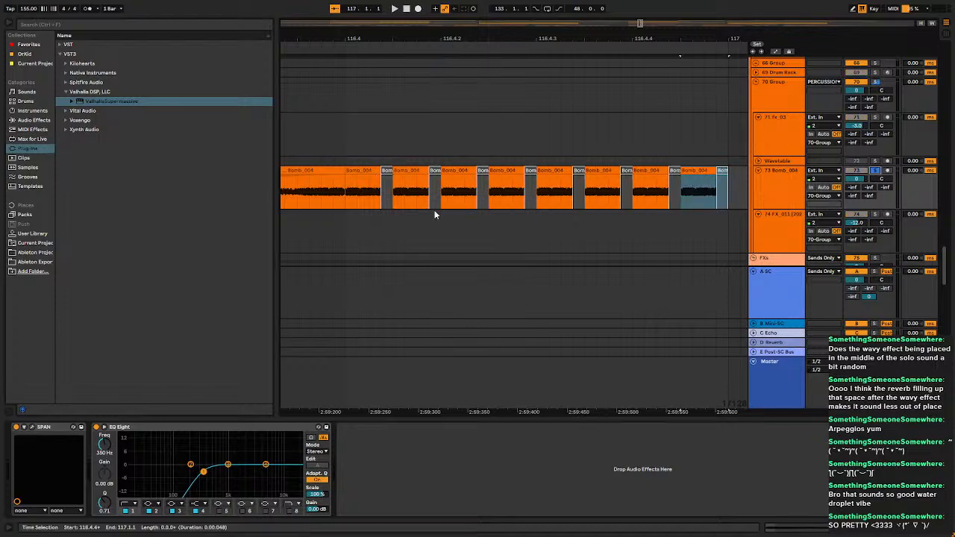
Audition the Bomb_004 stutter from 116.4, then from before the clip with the full mix.
left_click(349, 189)
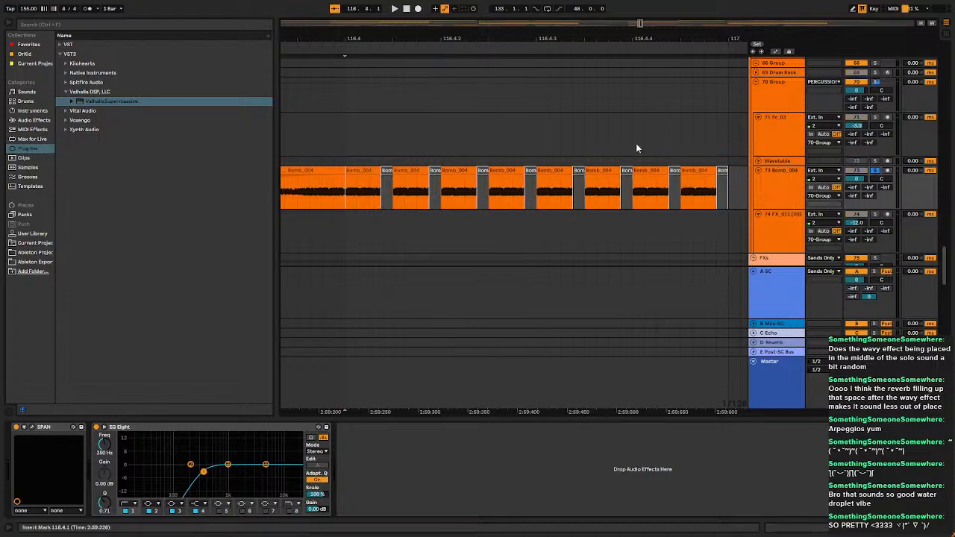
key("space")
key("space")
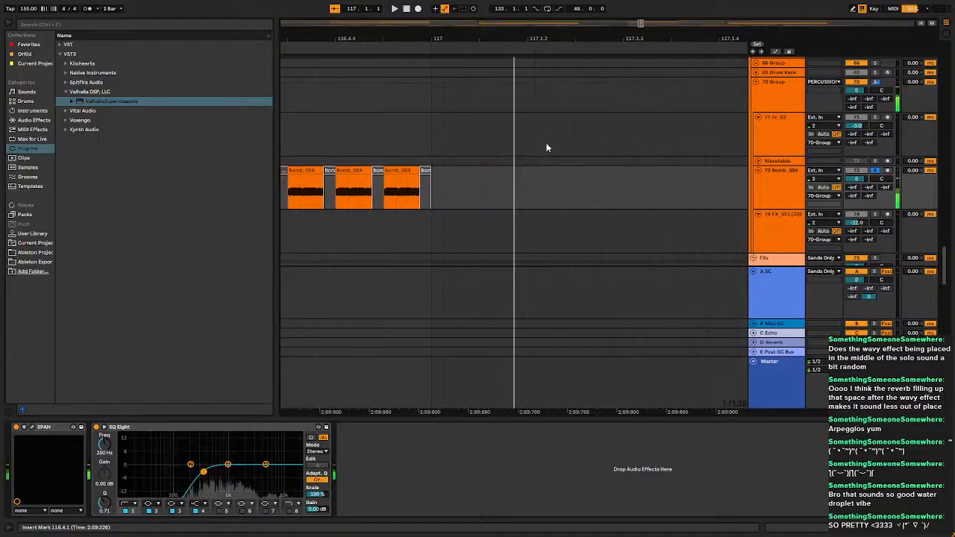
scroll(545, 145, "down", 6)
left_click(504, 186)
key("space")
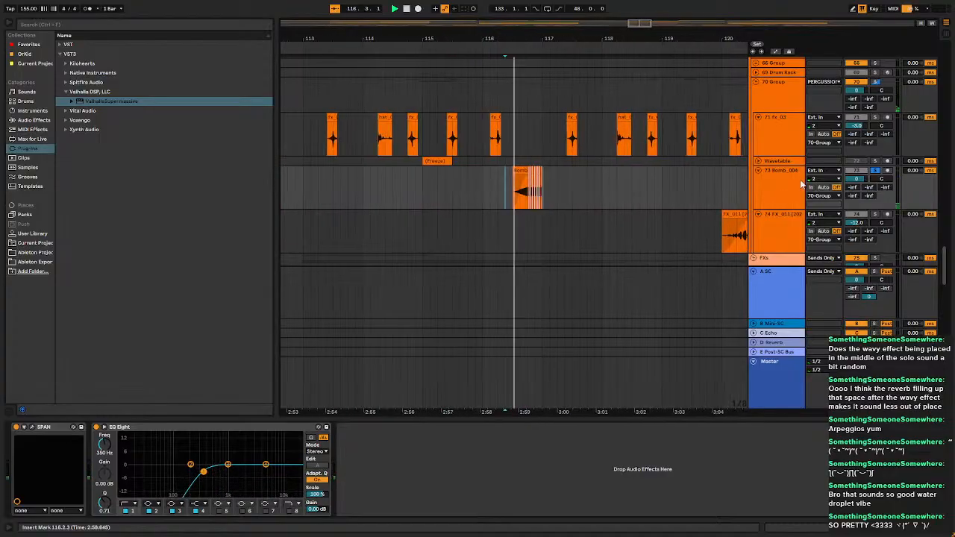
key("space")
key("space")
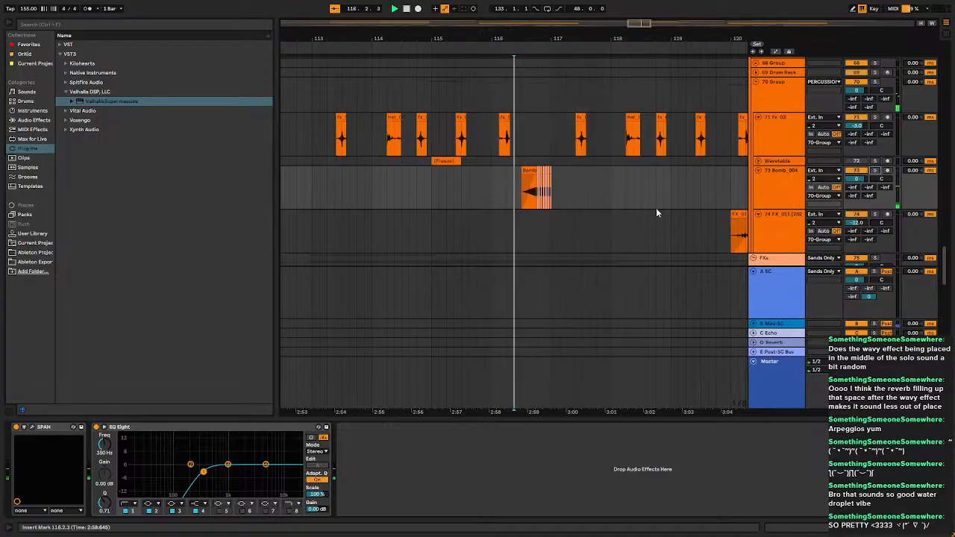
Deactivate two short slices of the Bomb_004 clip between 116.3 and 116.4 and play it from 116.3.
scroll(482, 220, "up", 5)
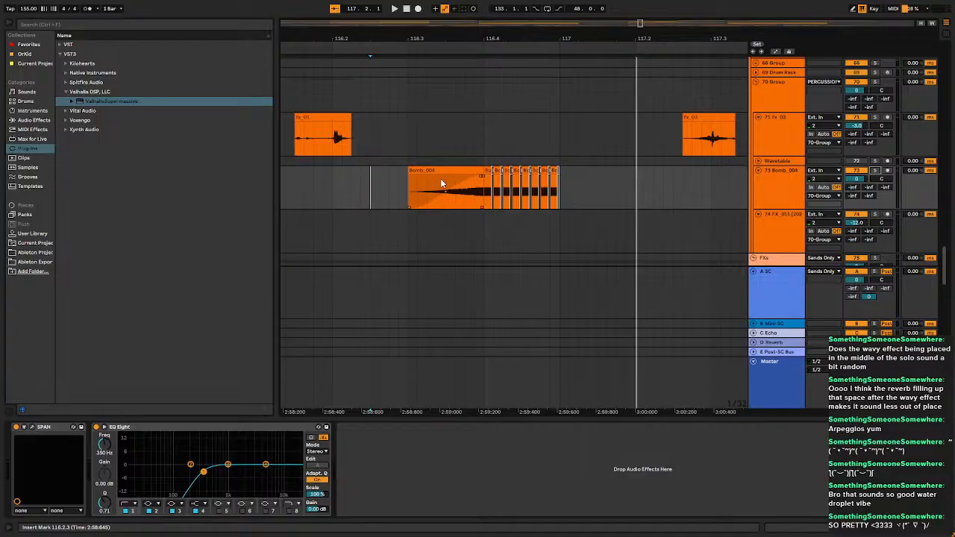
left_click_drag(458, 184, 465, 184)
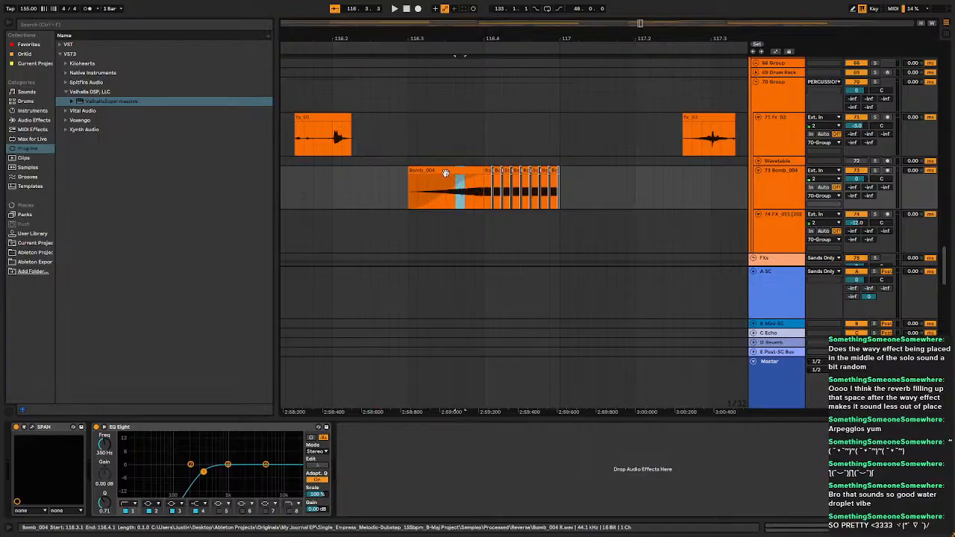
left_click(445, 172)
left_click_drag(448, 189, 463, 193)
key("0")
key("0")
left_click(415, 196)
key("space")
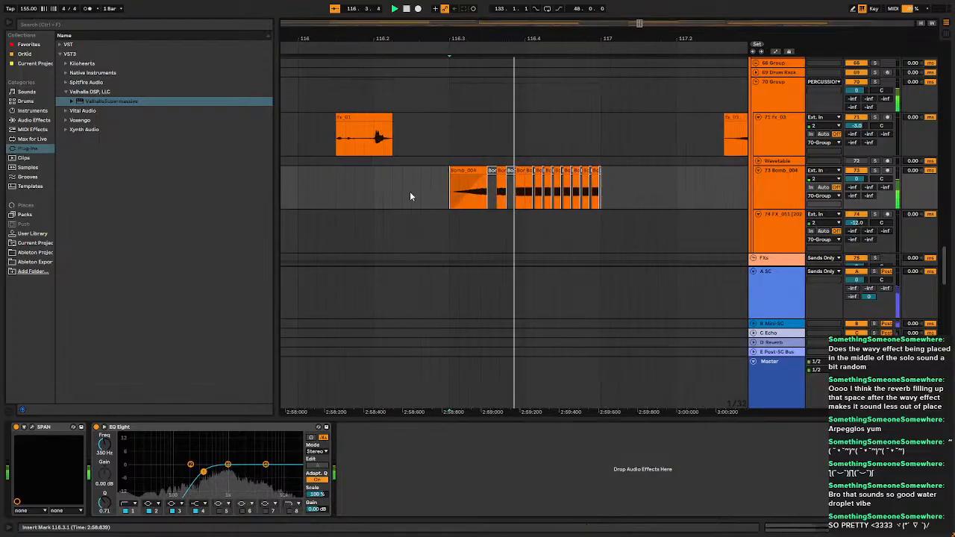
Add an Auto Filter after EQ Eight on the Bomb_004 track with its frequency at 1.2 kHz, and show the frequency's automation lane.
left_click(777, 202)
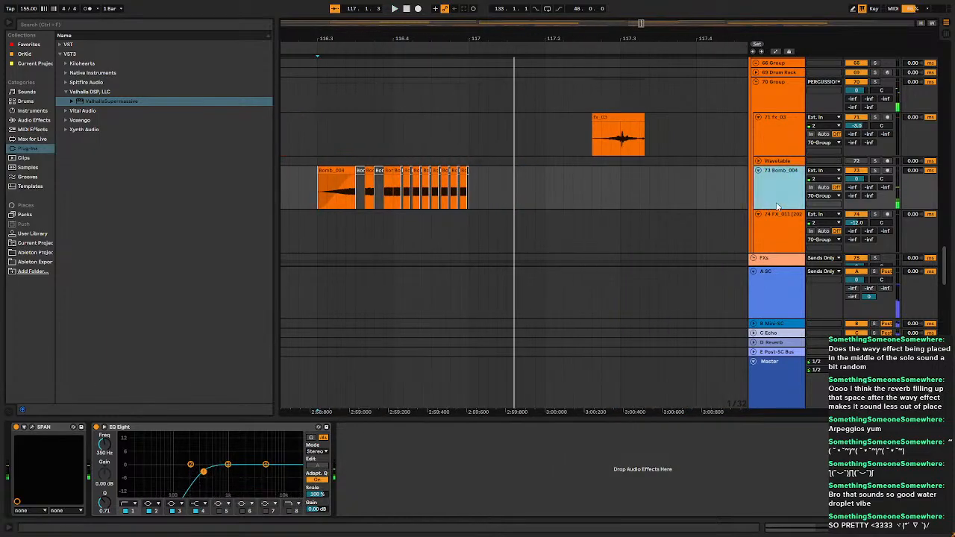
left_click(29, 45)
left_click(49, 99)
left_click(49, 111)
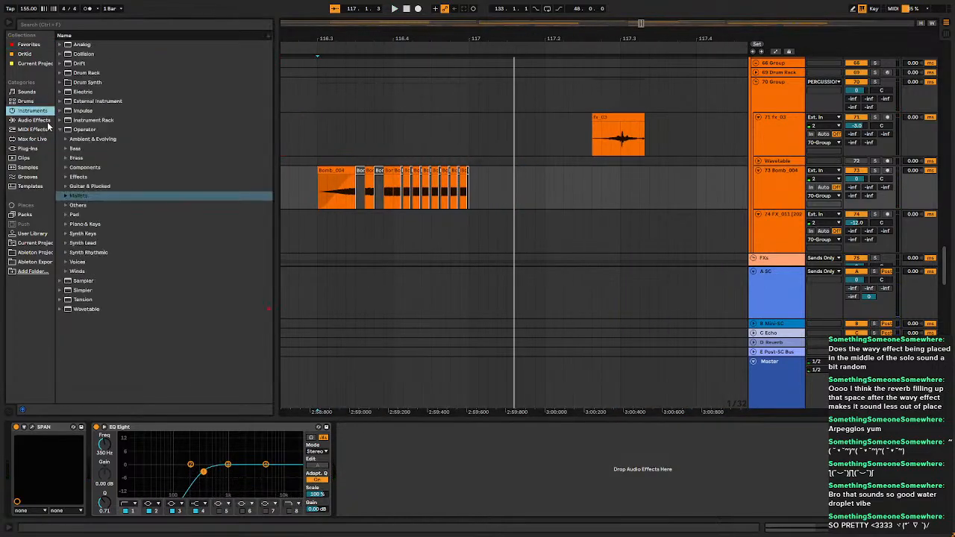
left_click(47, 123)
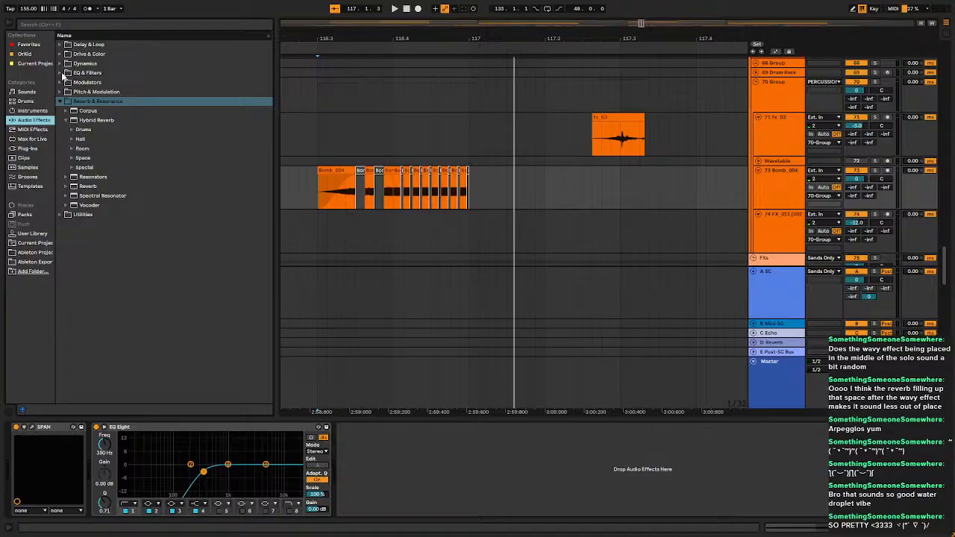
left_click(61, 73)
left_click_drag(99, 84, 399, 443)
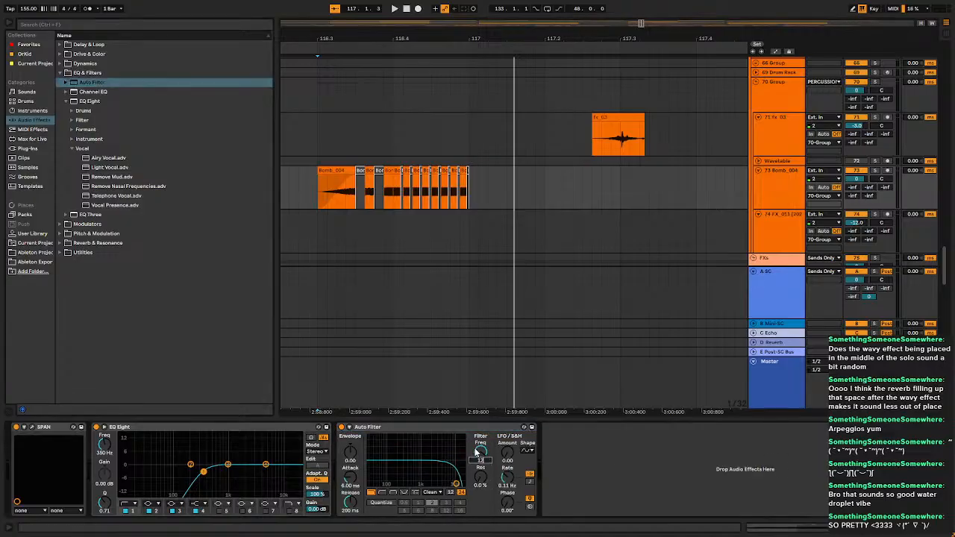
right_click(489, 462)
left_click(489, 465)
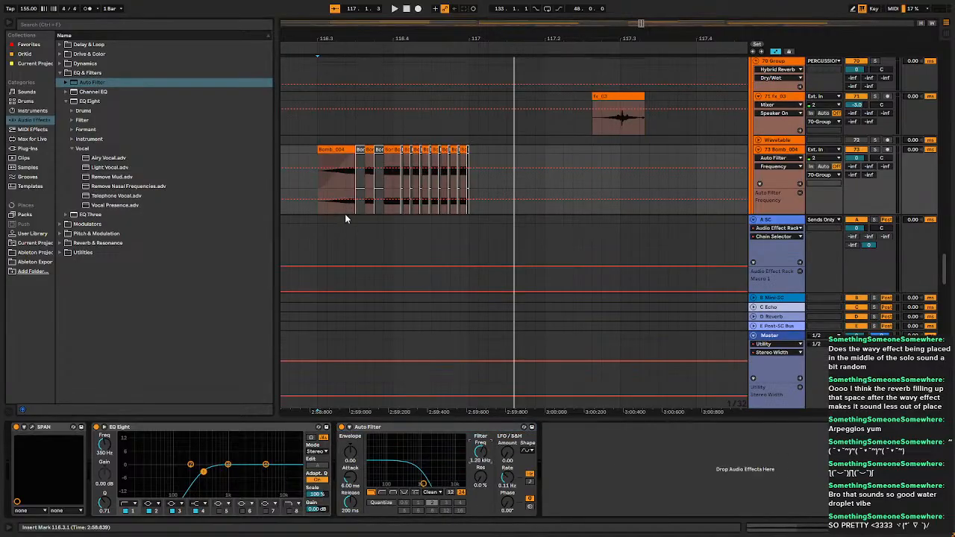
Automate the Auto Filter frequency on Bomb_004 to rise in a curve from 1.2 kHz at 116.3 to 19.9 kHz.
left_click(318, 201)
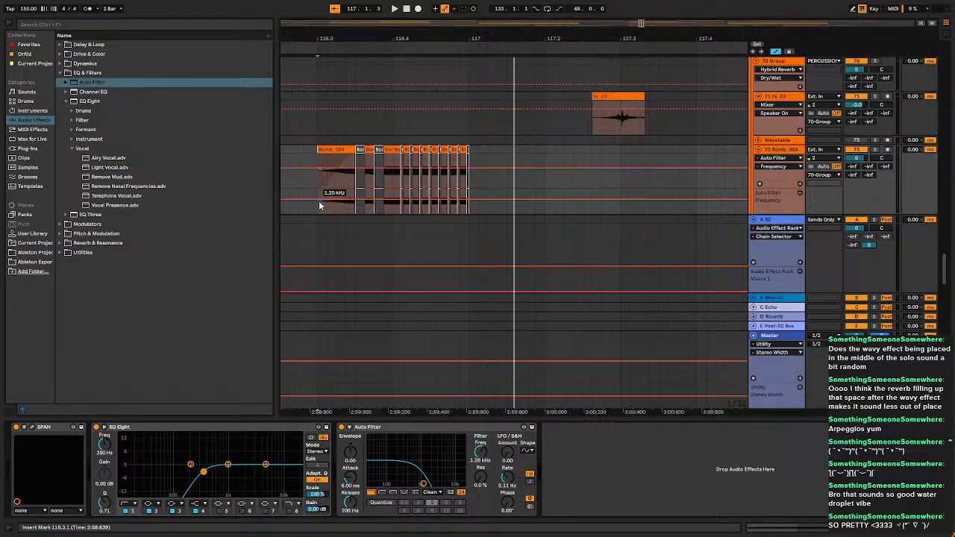
left_click_drag(318, 201, 319, 201)
left_click_drag(469, 200, 469, 189)
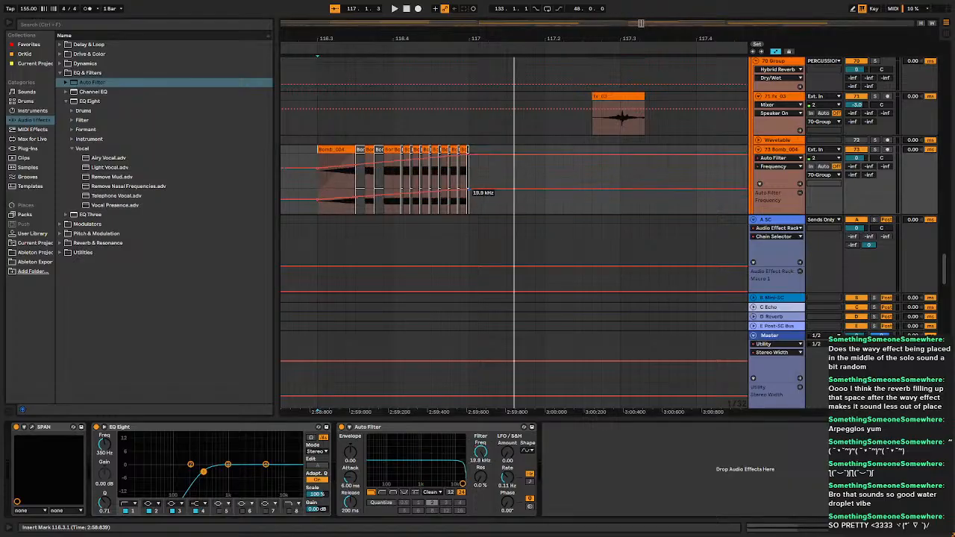
key("space")
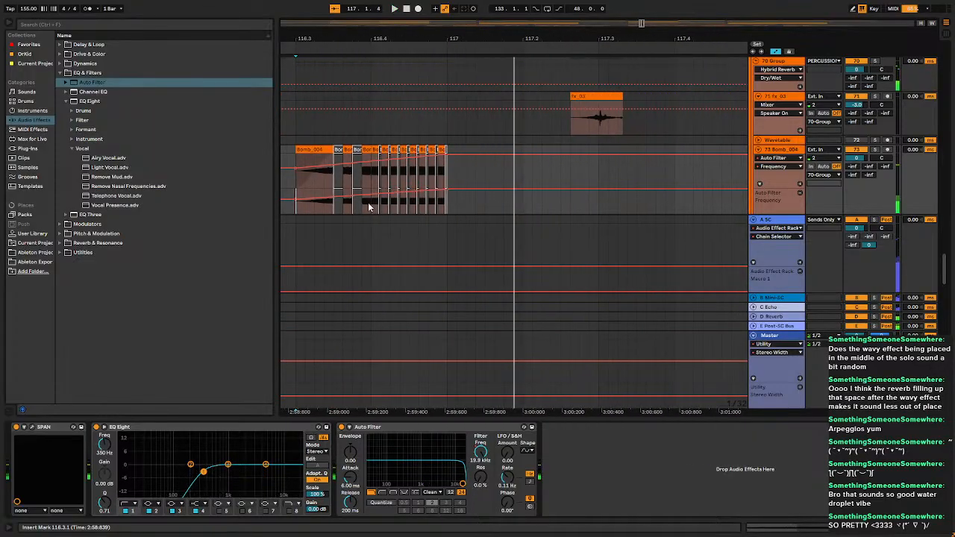
left_click_drag(353, 196, 354, 192)
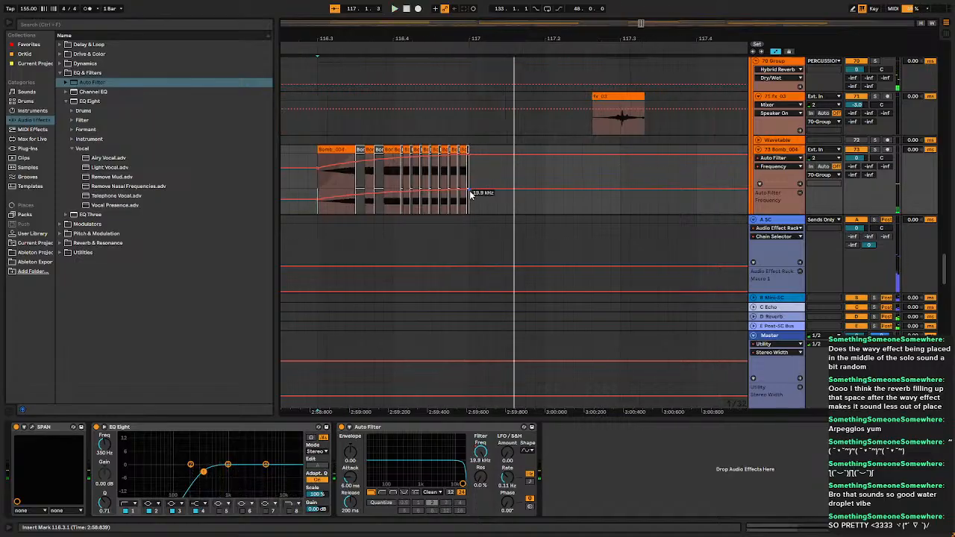
left_click_drag(469, 190, 393, 191)
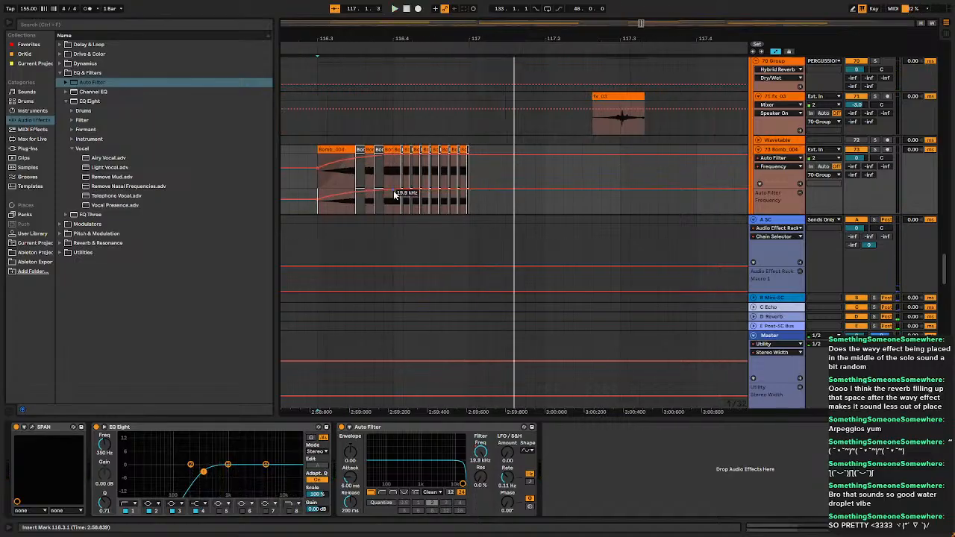
Insert a Frequency Shifter before the Auto Filter on the Bomb_004 track and show its Fine frequency automation in a new lane.
left_click(29, 44)
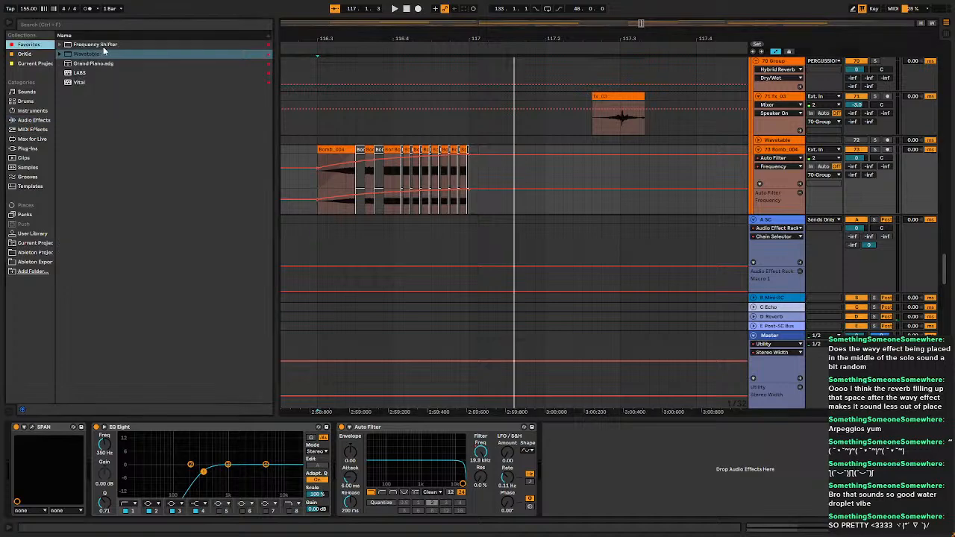
left_click_drag(80, 48, 291, 447)
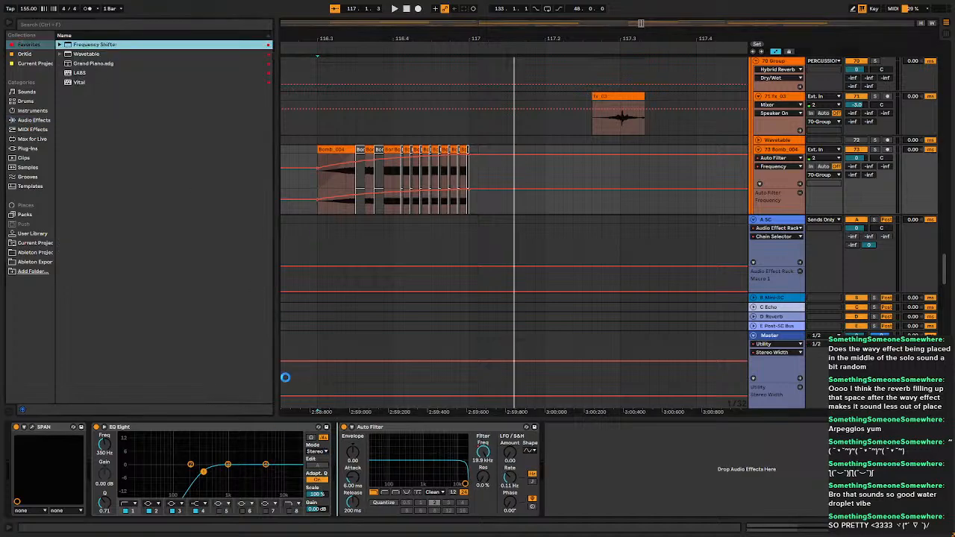
left_click_drag(485, 466, 491, 466)
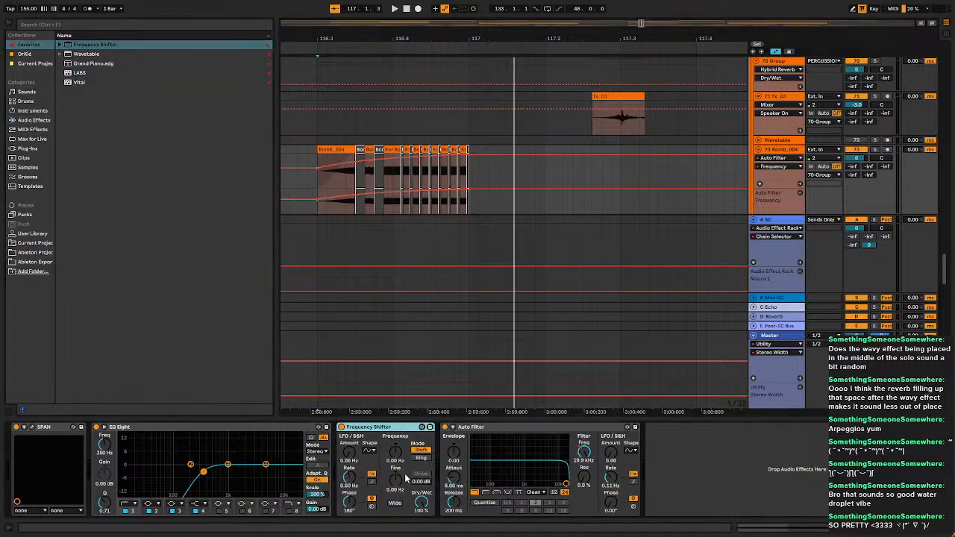
right_click(396, 481)
left_click(425, 446)
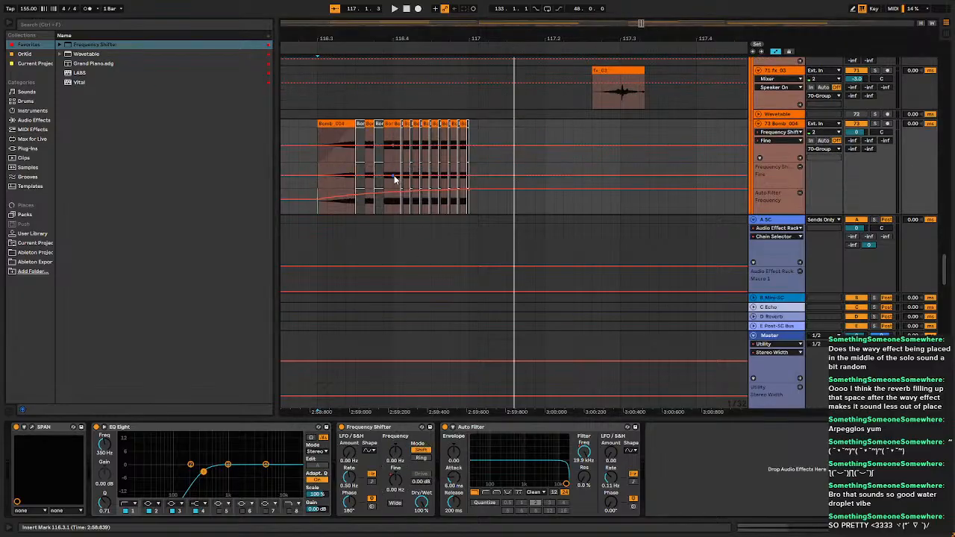
Automate the Frequency Shifter's Fine value to drop from 0 Hz at 116.4 to -500 Hz at bar 117, and play it back.
left_click_drag(471, 183, 469, 188)
key("space")
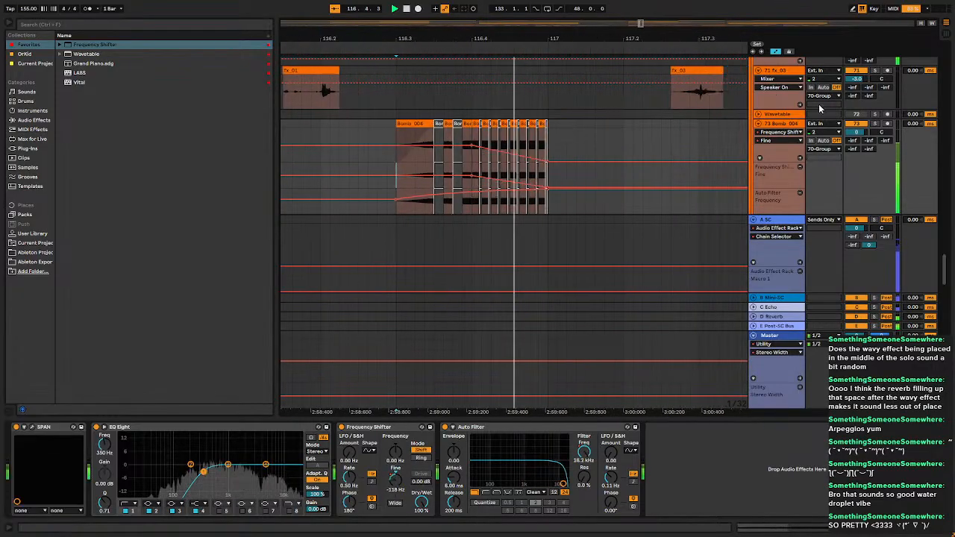
key("space")
Solo the Bomb_004 track, raise the Auto Filter resonance to 25% and audition the stutter.
left_click(875, 124)
key("space")
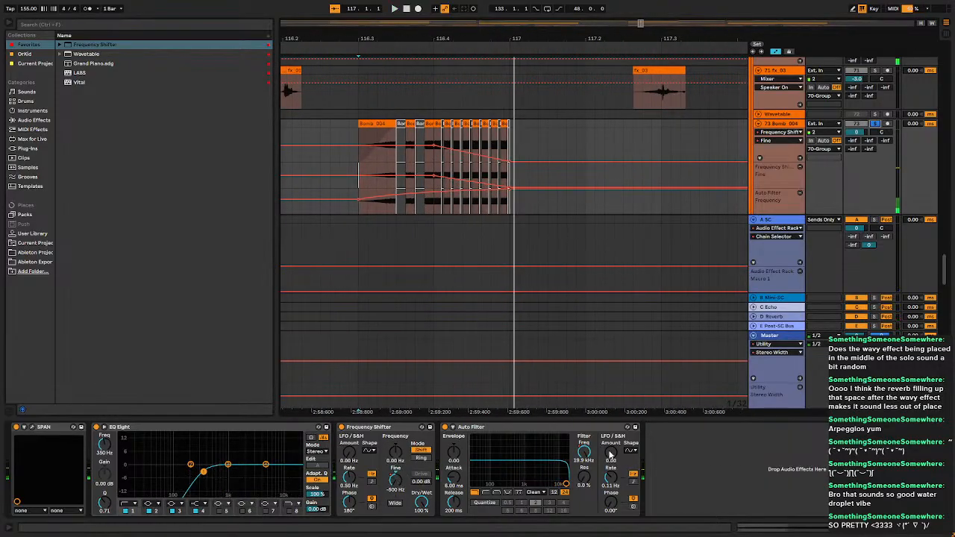
left_click(583, 477)
left_click_drag(582, 478, 582, 469)
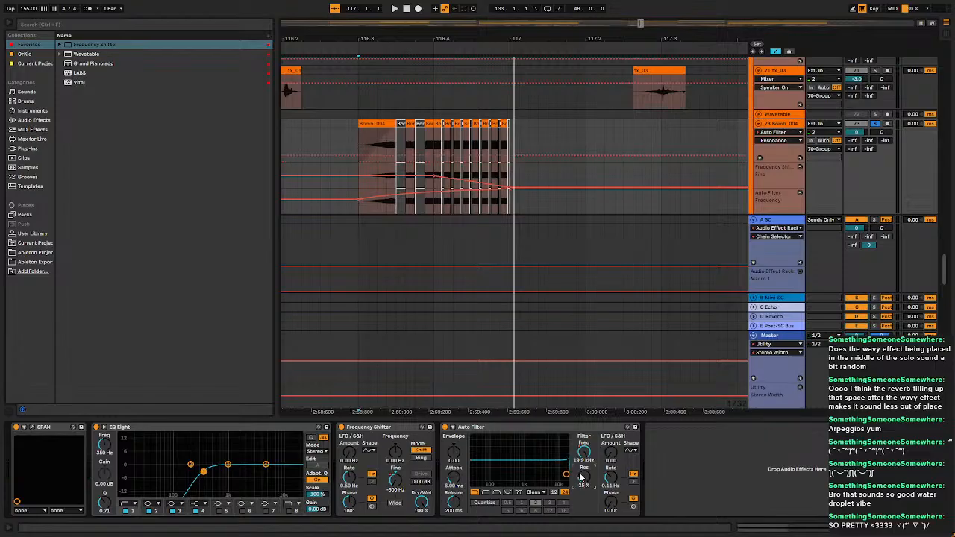
key("space")
key("space")
key("space")
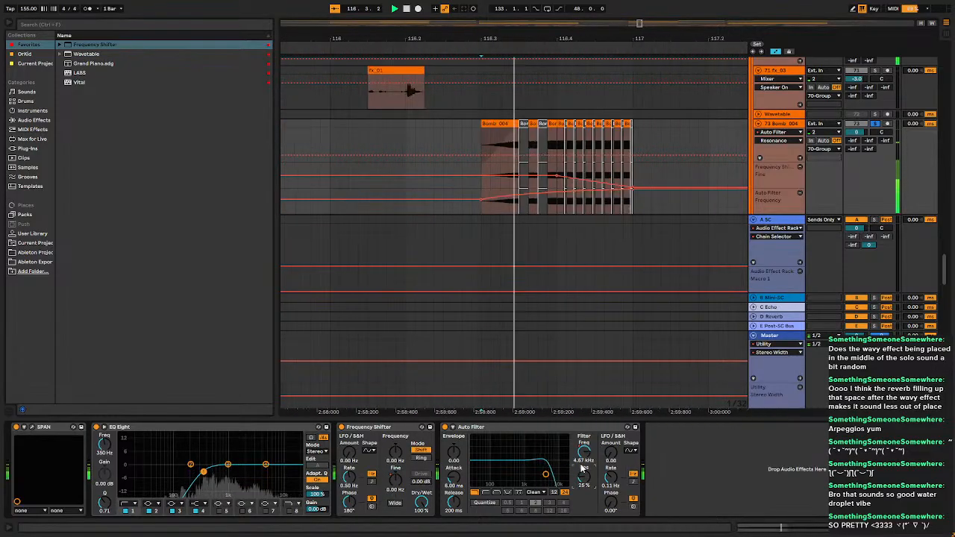
key("space")
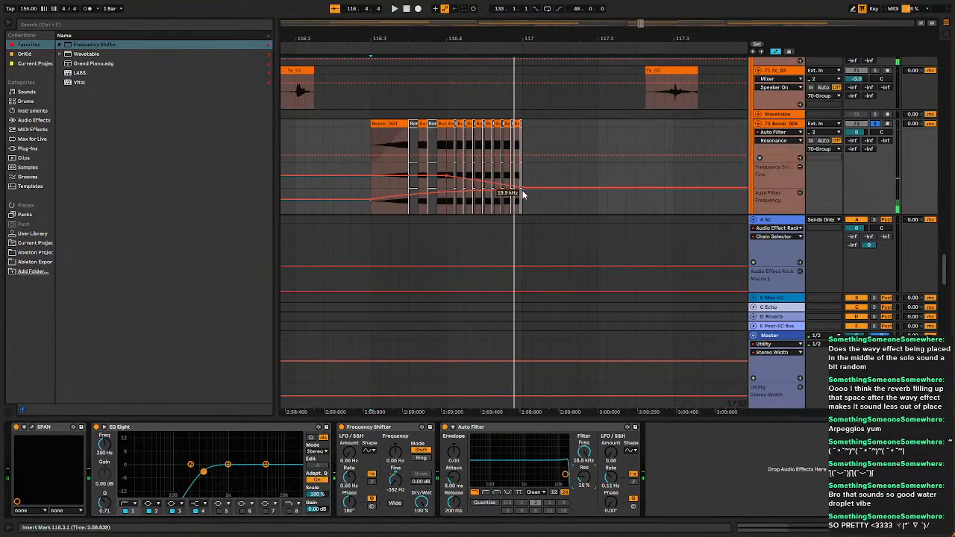
Reshape the Auto Filter frequency automation to peak at 116.4 and fall to 1.2 kHz at bar 117.
left_click_drag(523, 189, 446, 189)
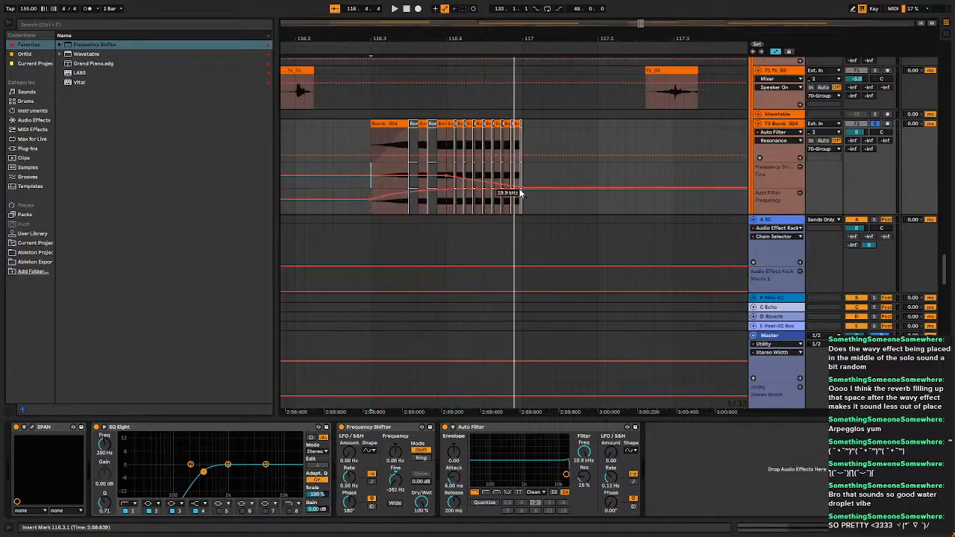
key("space")
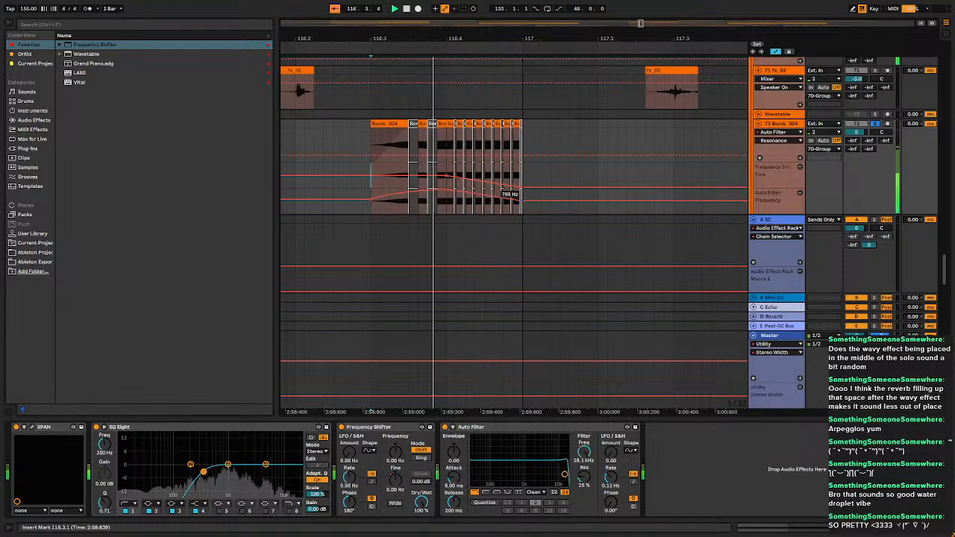
right_click(522, 201)
left_click(539, 208)
type("12")
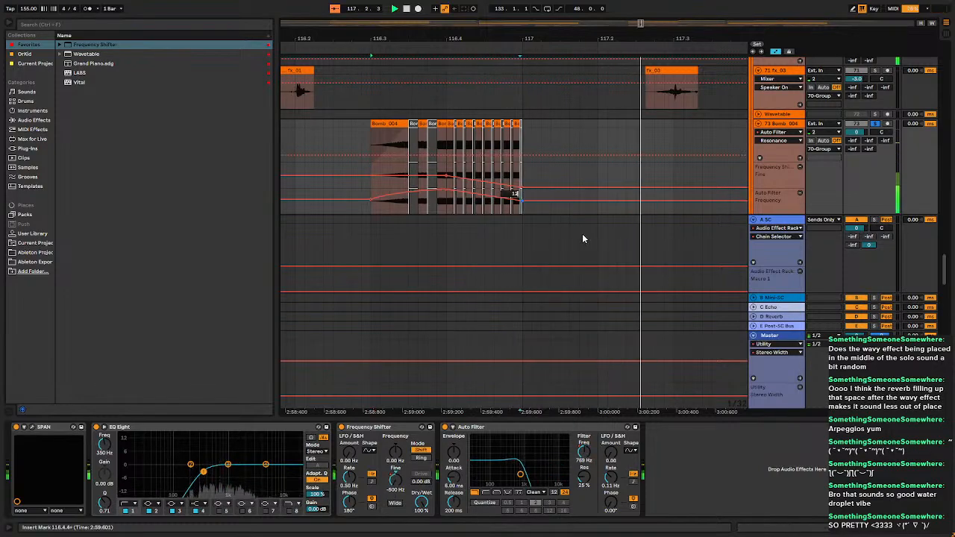
key("Return")
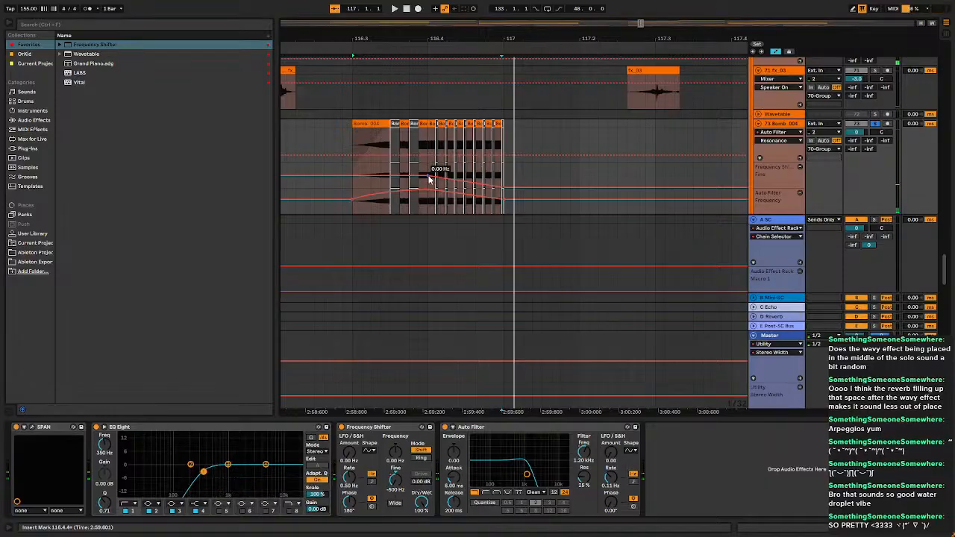
Set the Frequency Shifter's Fine automation point at bar 117 to 0 Hz and play the stutter.
right_click(507, 184)
left_click(528, 196)
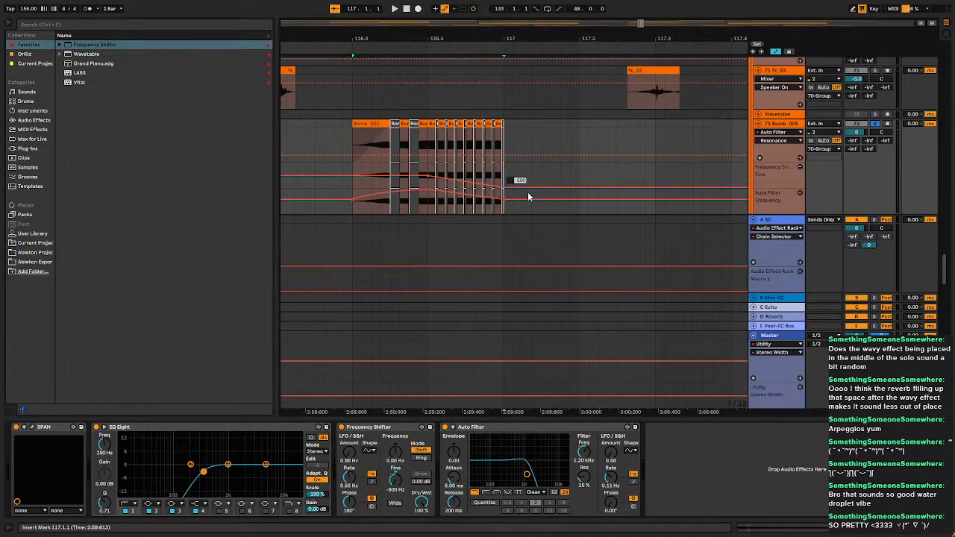
type("0")
key("Return")
key("space")
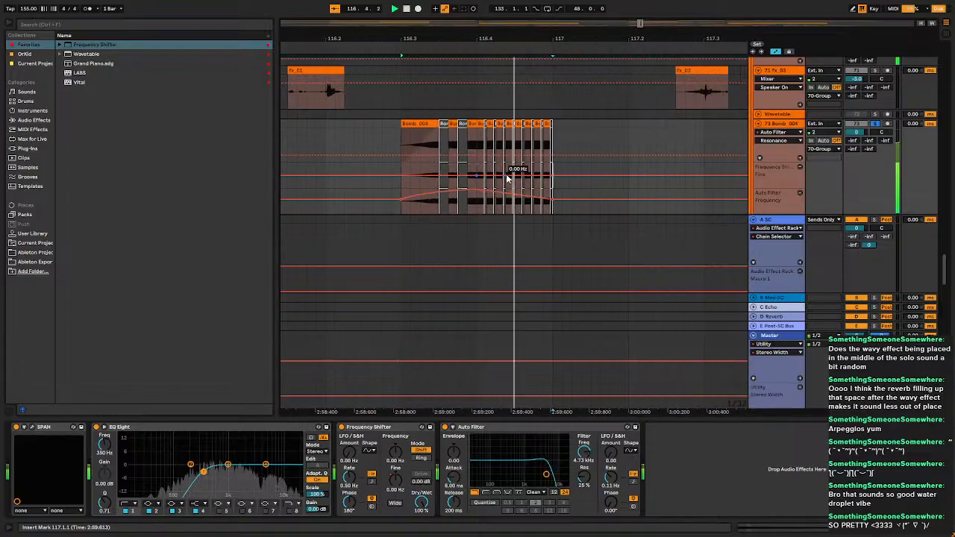
Show the Frequency Shifter's Coarse frequency automation in a new lane on the Bomb_004 track.
left_click(408, 458)
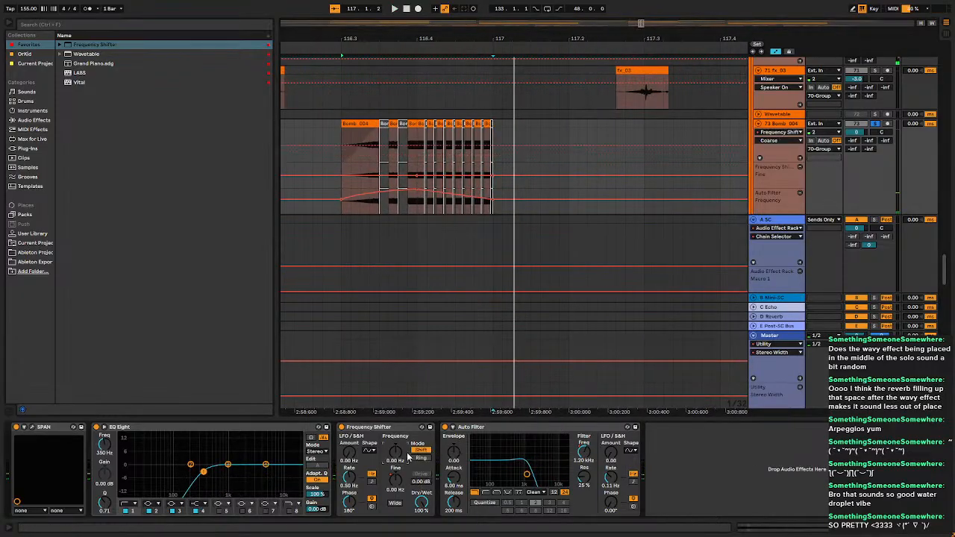
right_click(396, 453)
left_click(422, 466)
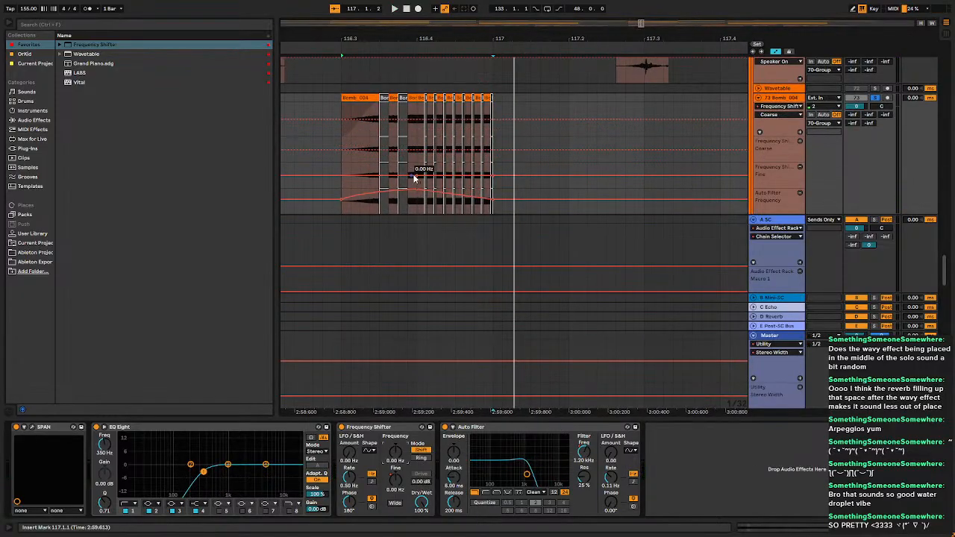
Close the Frequency Shifter Fine automation lane on Bomb_004, lower the Coarse automation to about -5.31 kHz at bar 117 and audition the stutter.
left_click(799, 168)
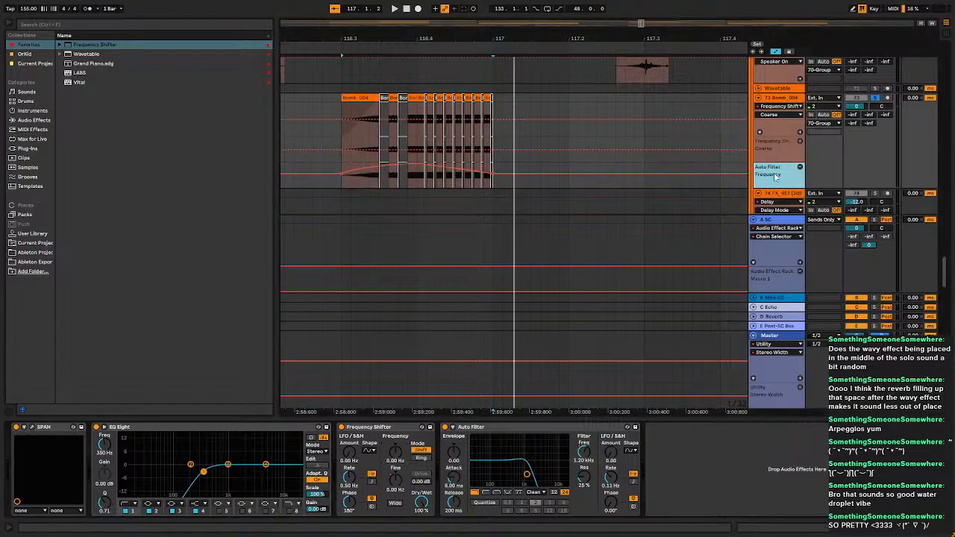
left_click_drag(493, 150, 493, 156)
key("space")
key("space")
key("space")
key("space")
key("space")
right_click(491, 157)
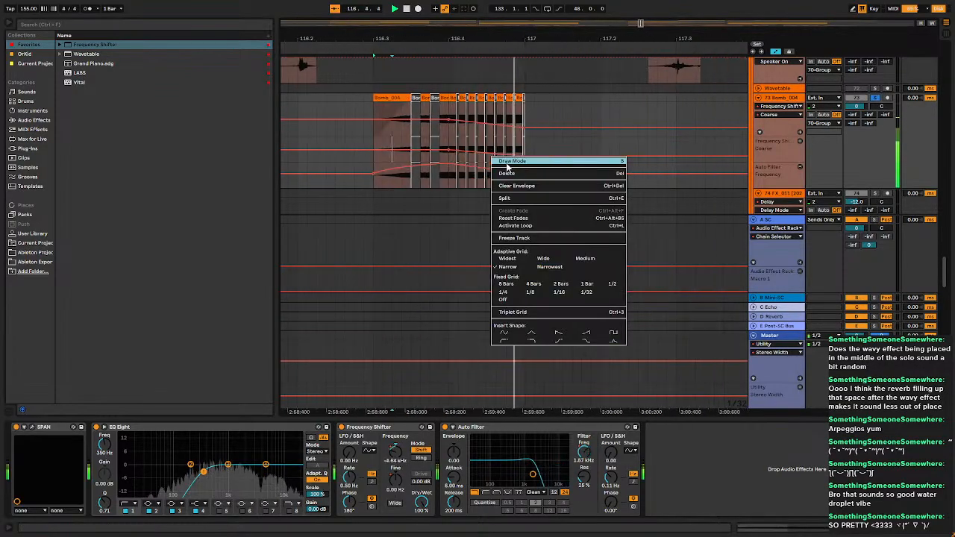
left_click(527, 129)
key("space")
Set the Frequency Shifter's Coarse automation point at bar 117 to -2500 Hz.
right_click(393, 157)
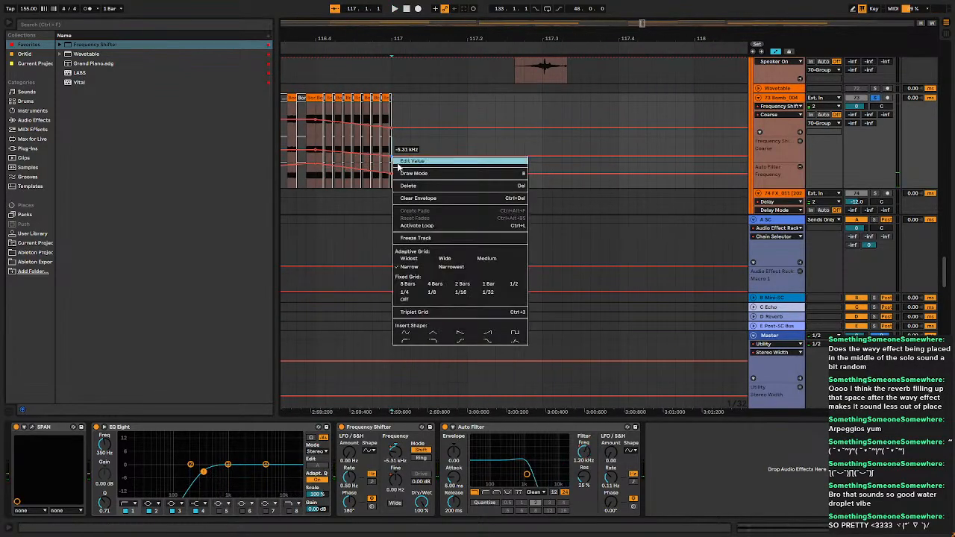
left_click(397, 163)
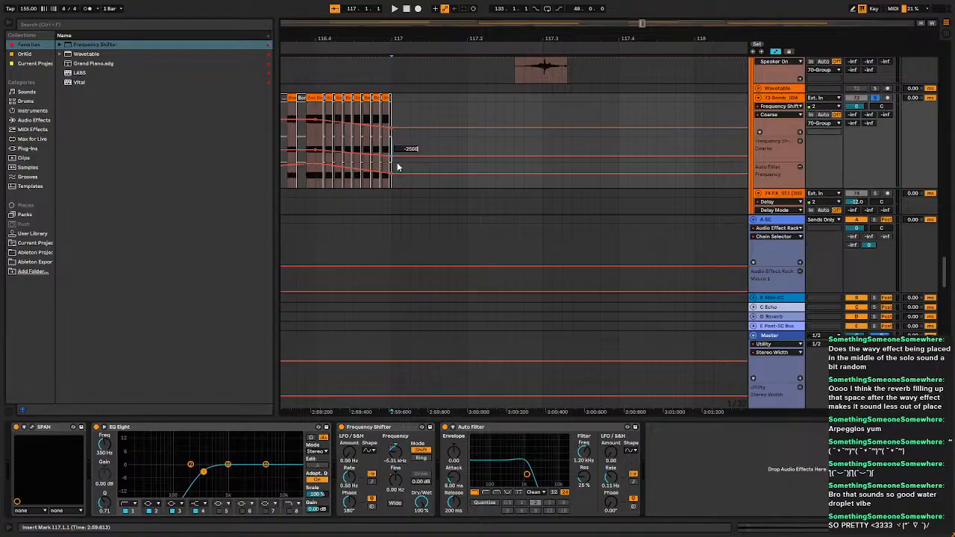
type("-2500")
key("Return")
Set the Bomb_004 track volume to -6 dB and play the stutter soloed from 116.3.
scroll(433, 155, "down", 5)
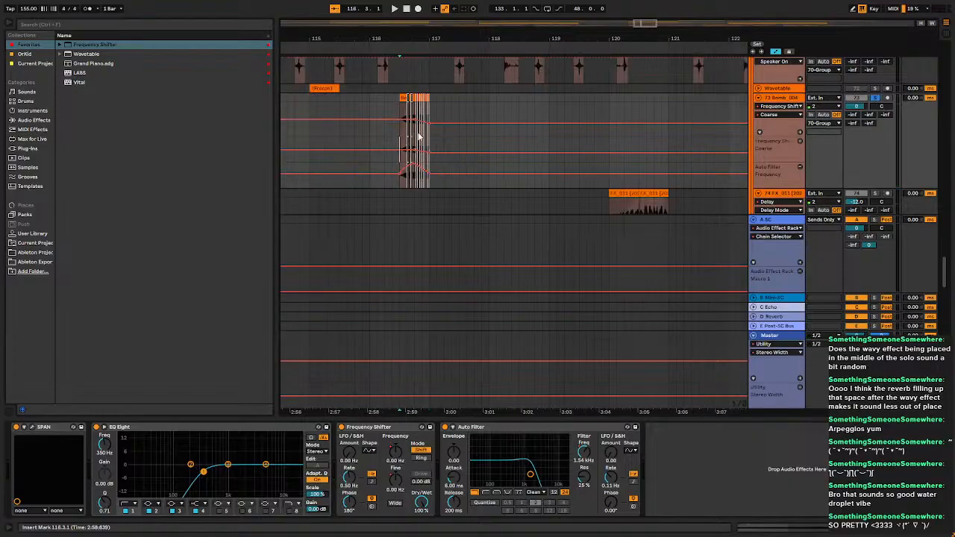
left_click(875, 92)
left_click(874, 100)
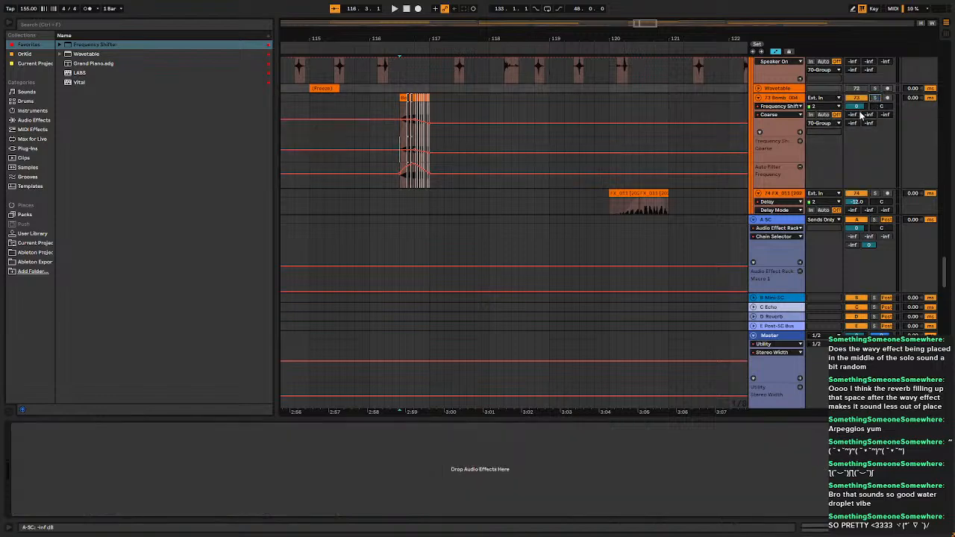
left_click(860, 109)
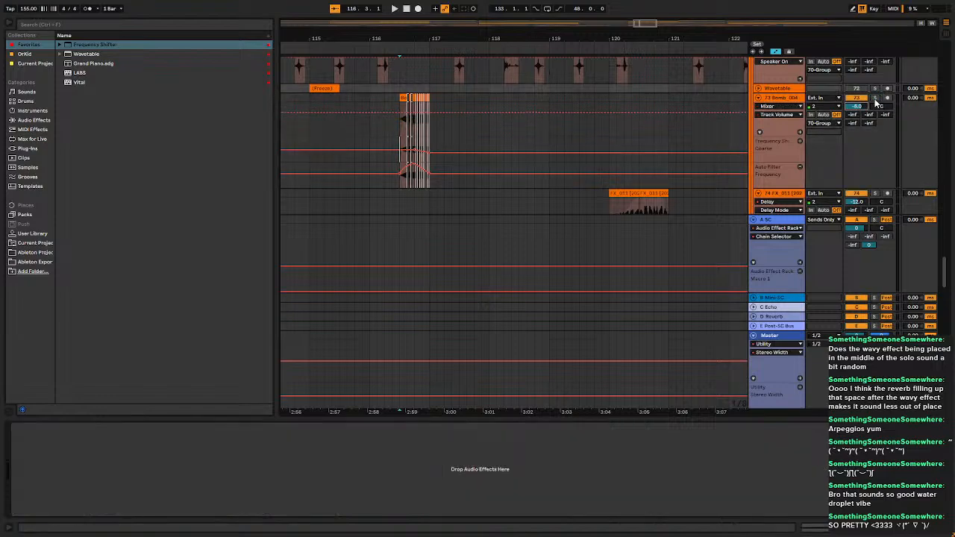
left_click(876, 99)
key("space")
key("space")
Hide the automation lanes and duplicate the Bomb_004 stutter eight bars further on, replacing the plain clip before bar 125.
scroll(487, 121, "down", 5)
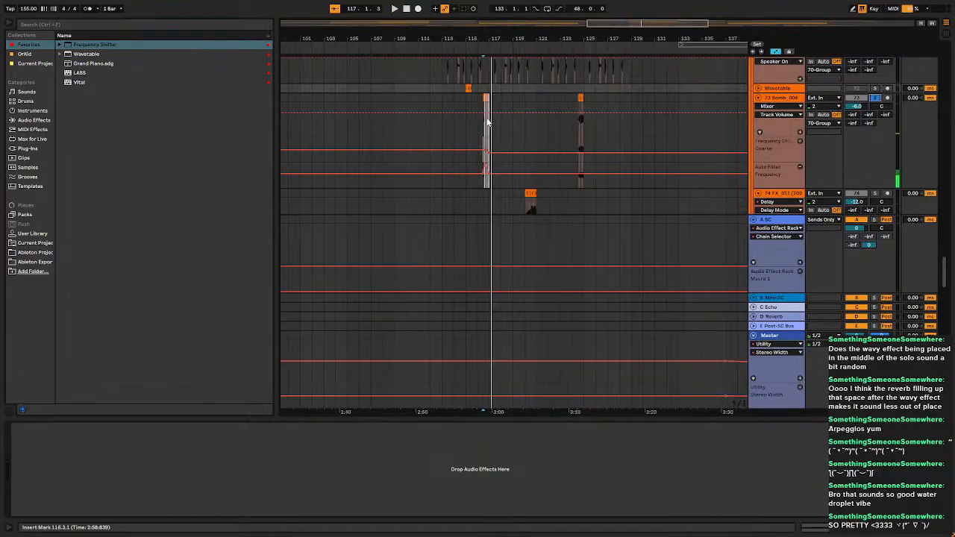
left_click(776, 53)
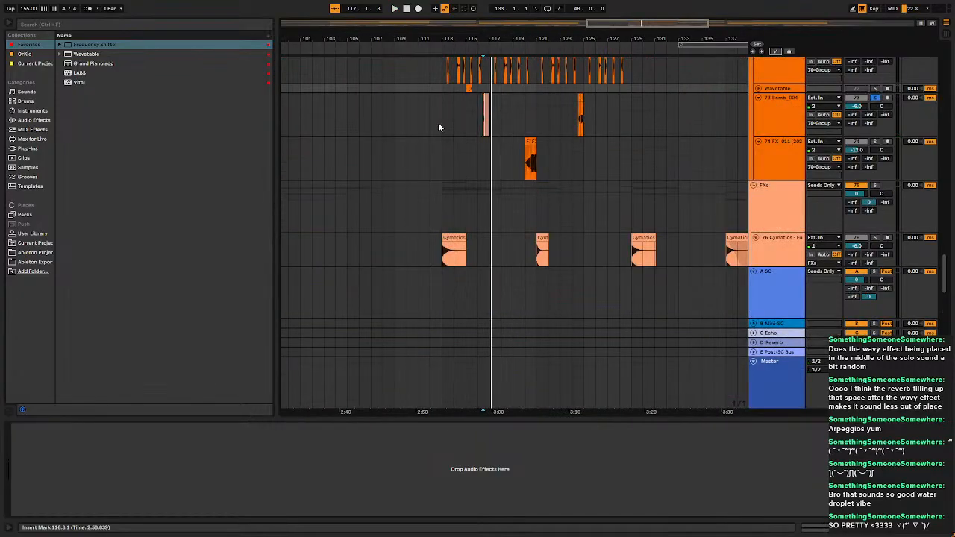
left_click_drag(439, 126, 536, 163)
key("ctrl+d")
left_click_drag(658, 148, 599, 157)
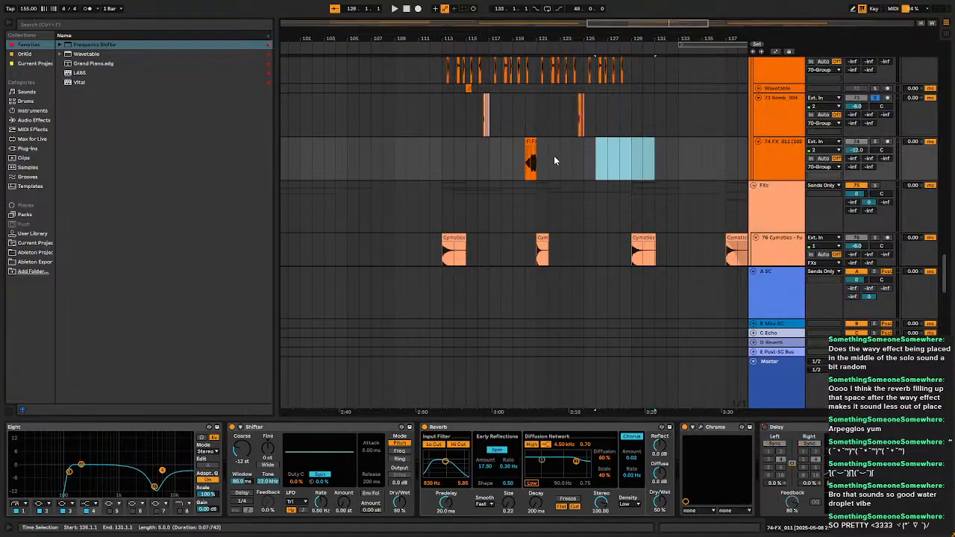
scroll(589, 119, "up", 3, "ctrl")
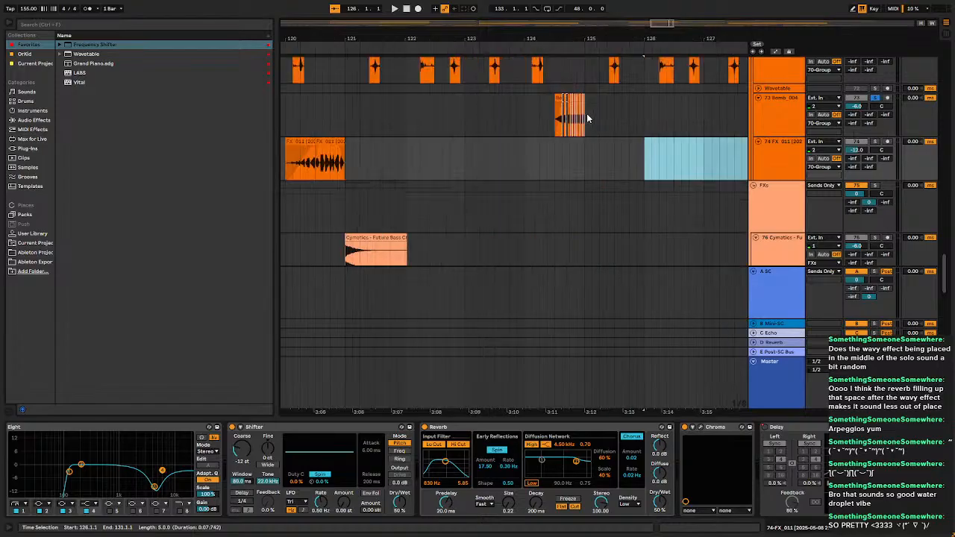
scroll(587, 118, "up", 2, "ctrl")
scroll(457, 119, "down", 6, "ctrl")
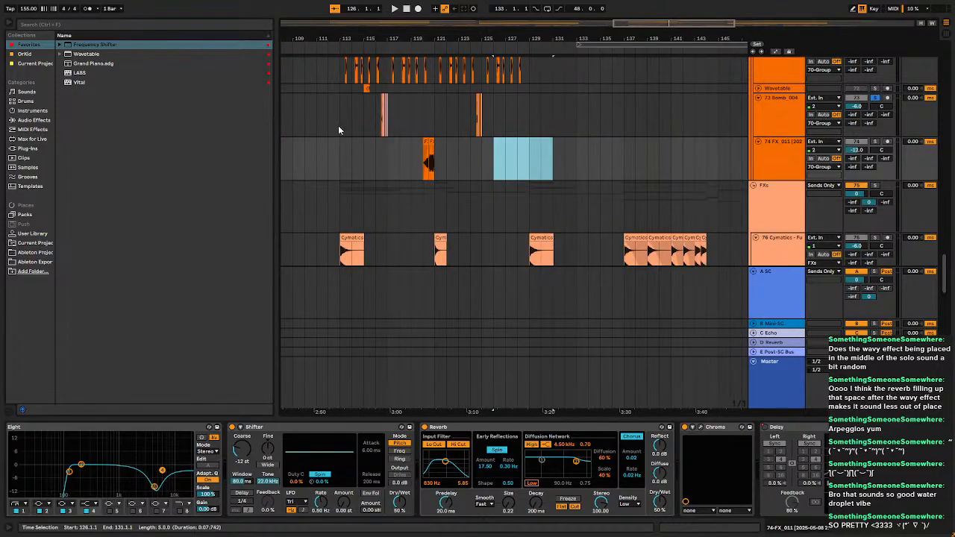
Unsolo the Bomb_004 track and play the full mix from bar 113.
left_click(339, 131)
left_click(876, 98)
key("space")
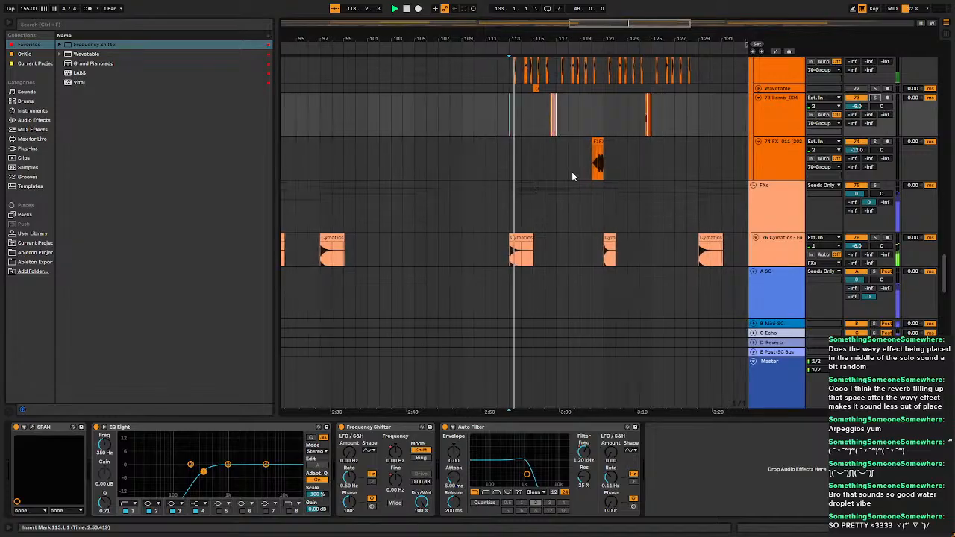
scroll(572, 172, "up", 2)
scroll(572, 171, "up", 4, "ctrl")
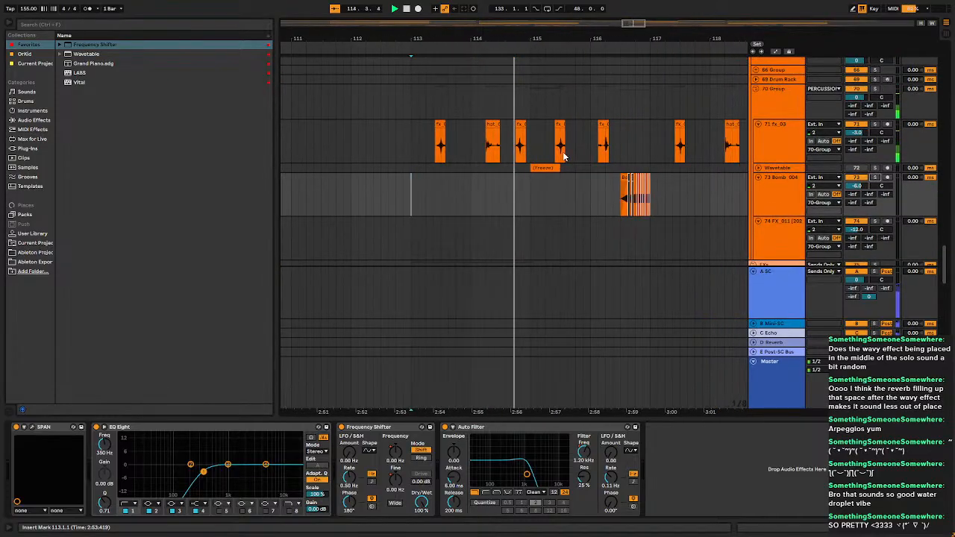
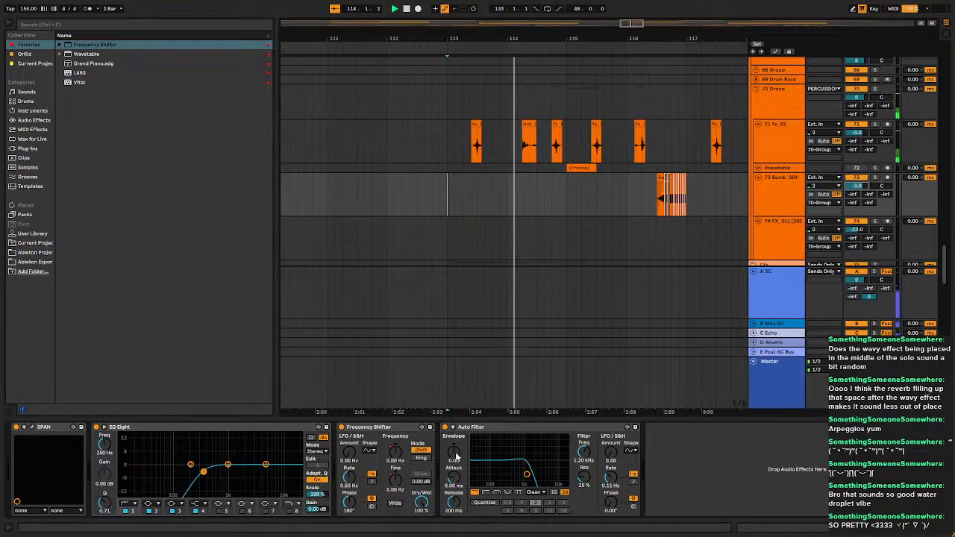
Delete the Frequency Shifter's Fine automation on the Bomb_004 track and listen through the stutter.
right_click(455, 456)
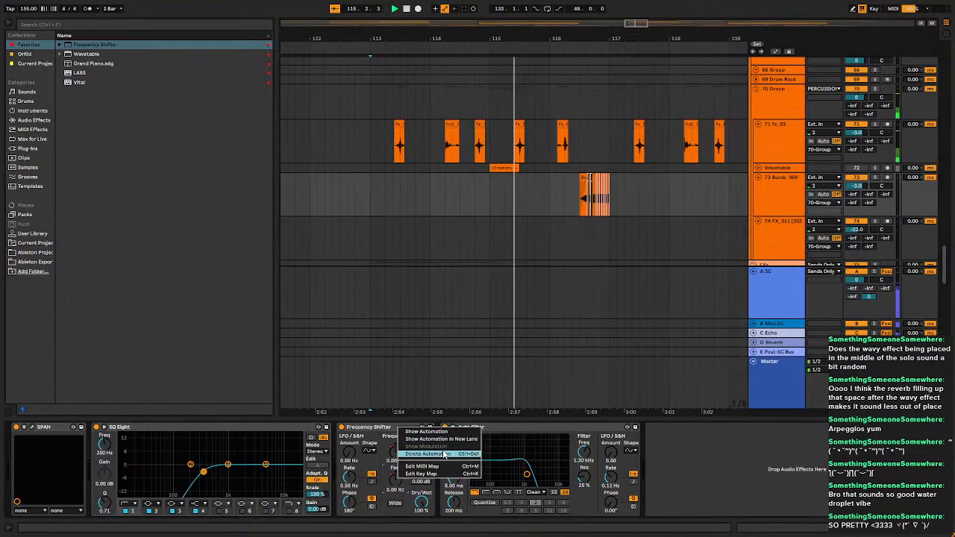
left_click(445, 454)
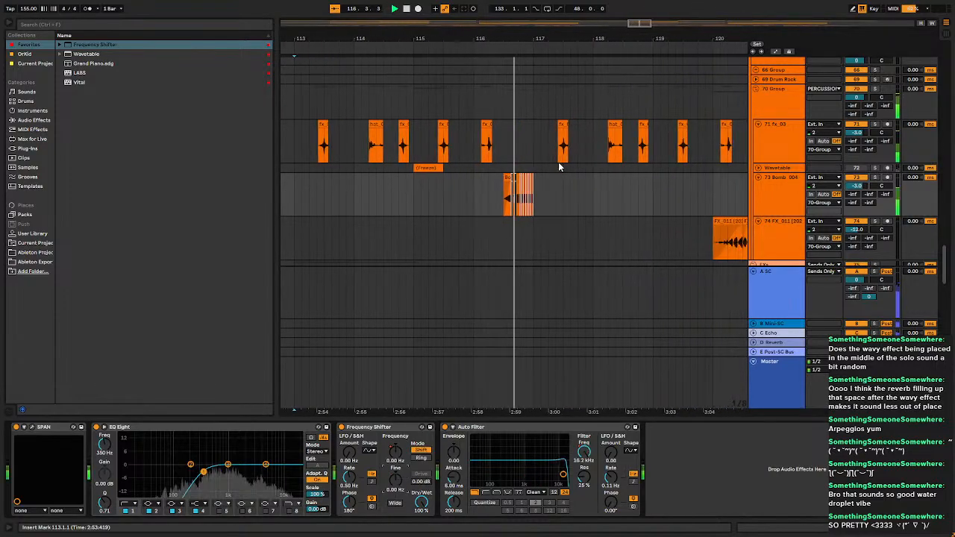
scroll(560, 165, "down", 5)
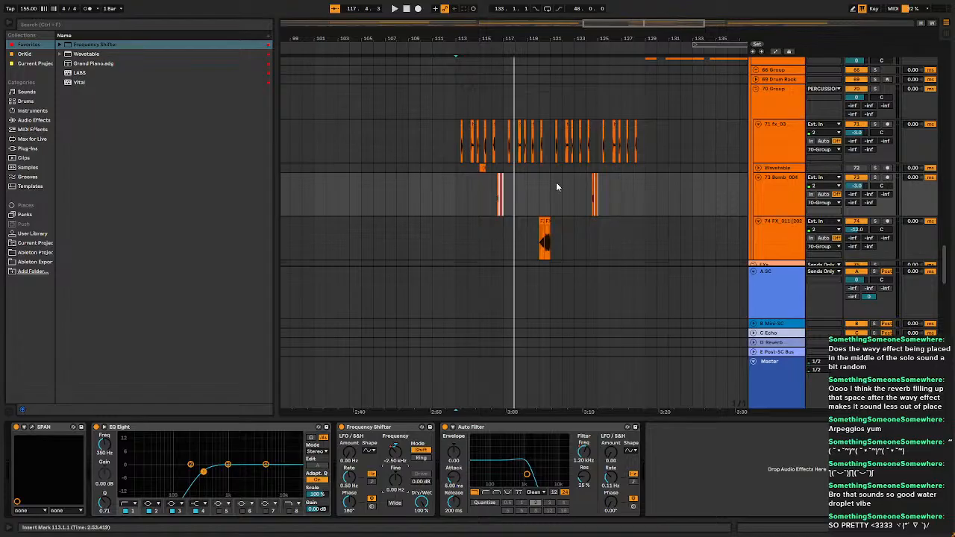
Raise the Bomb_004 Auto Filter resonance to 50% and set the track volume to -6 dB during playback.
scroll(557, 187, "up", 1)
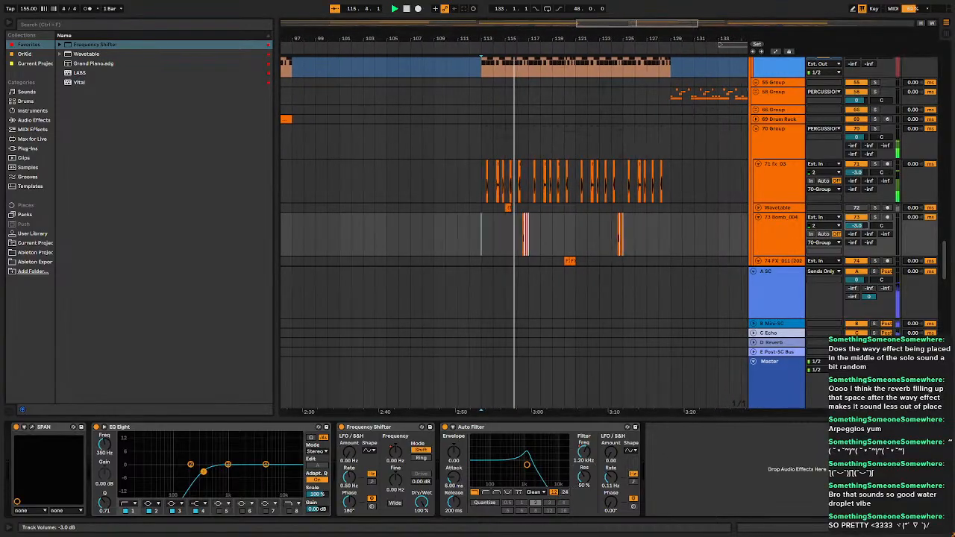
left_click_drag(864, 228, 863, 233)
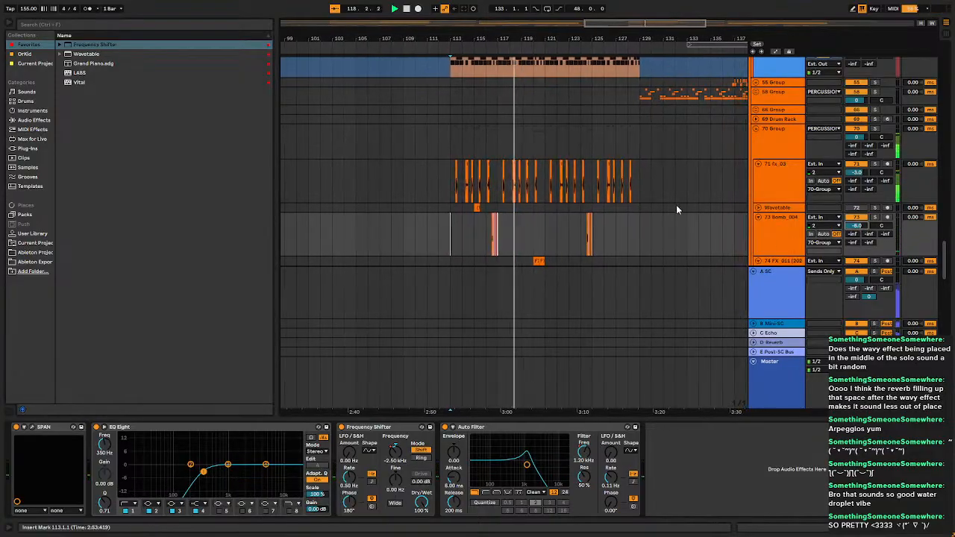
Open the second FX_011 clip, starting at 120.3, to inspect its clip settings while the passage plays.
scroll(677, 205, "down", 3)
left_click(532, 141)
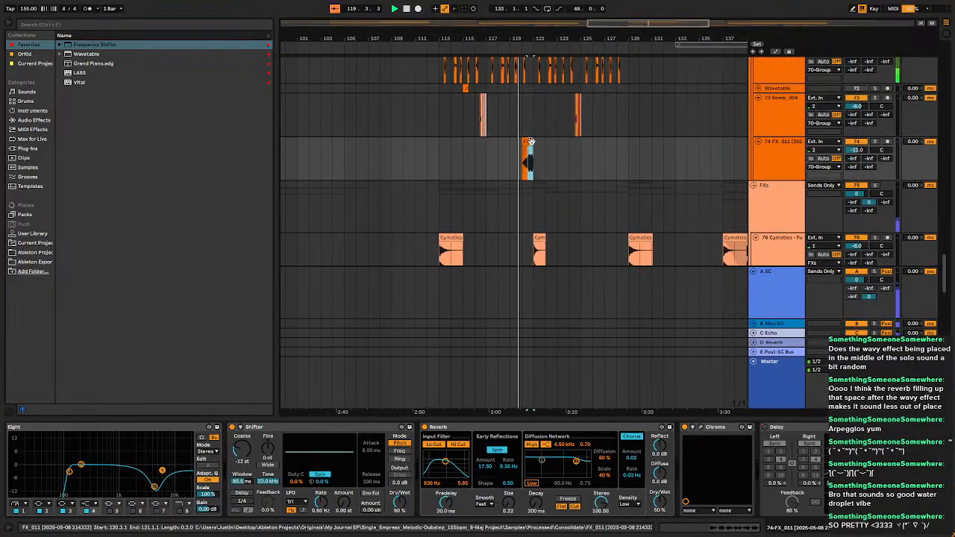
scroll(533, 141, "up", 4)
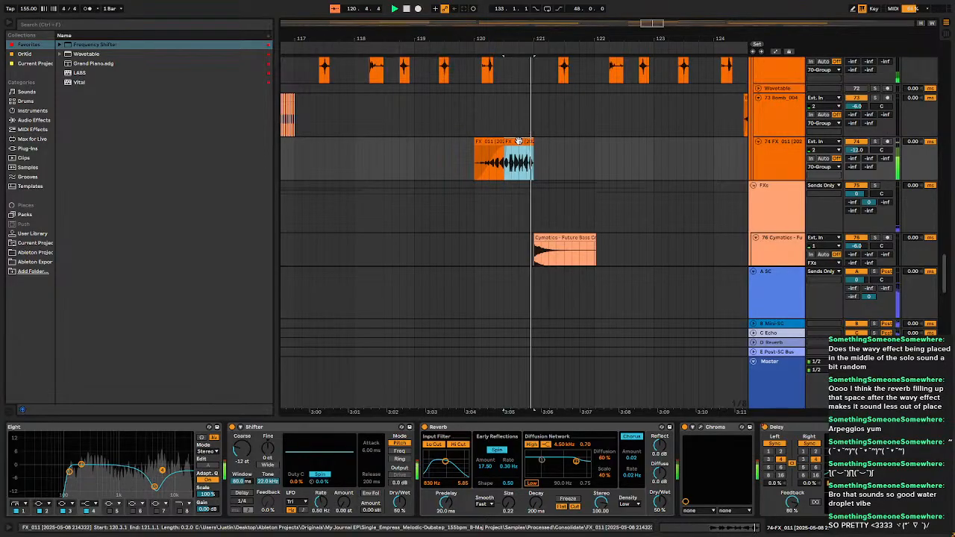
double_click(520, 141)
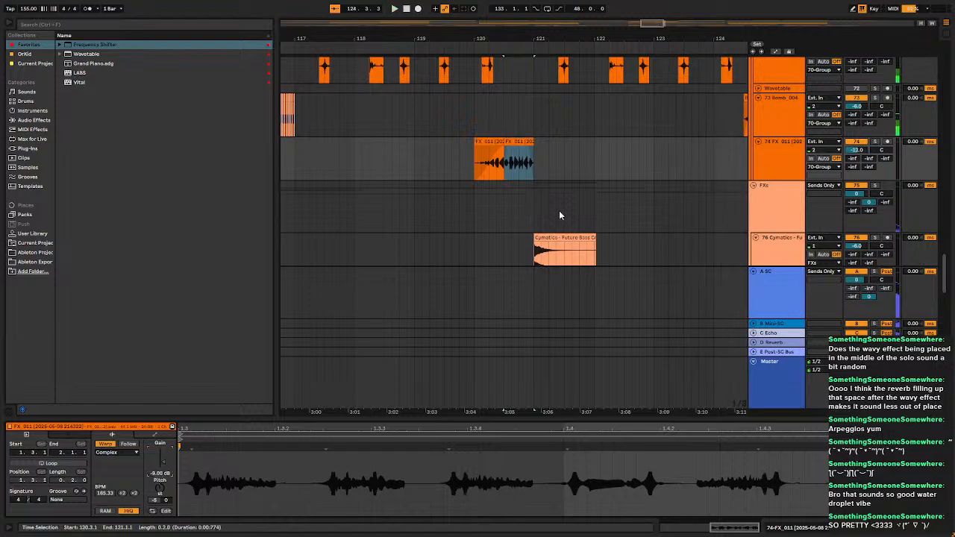
Delete the FX_011 track's Delay and Frequency Shifter automation points across bar 121 and play from bar 120.
left_click(776, 52)
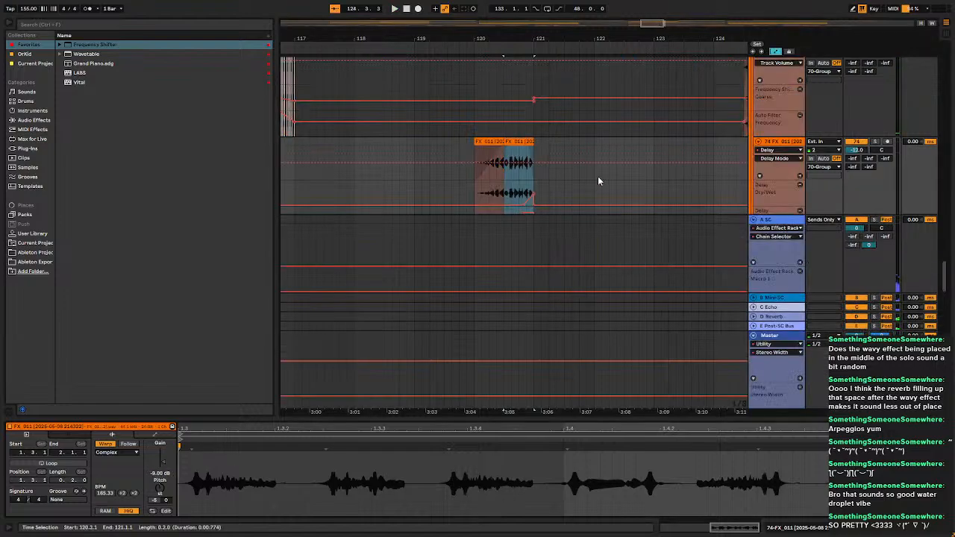
scroll(579, 185, "down", 3)
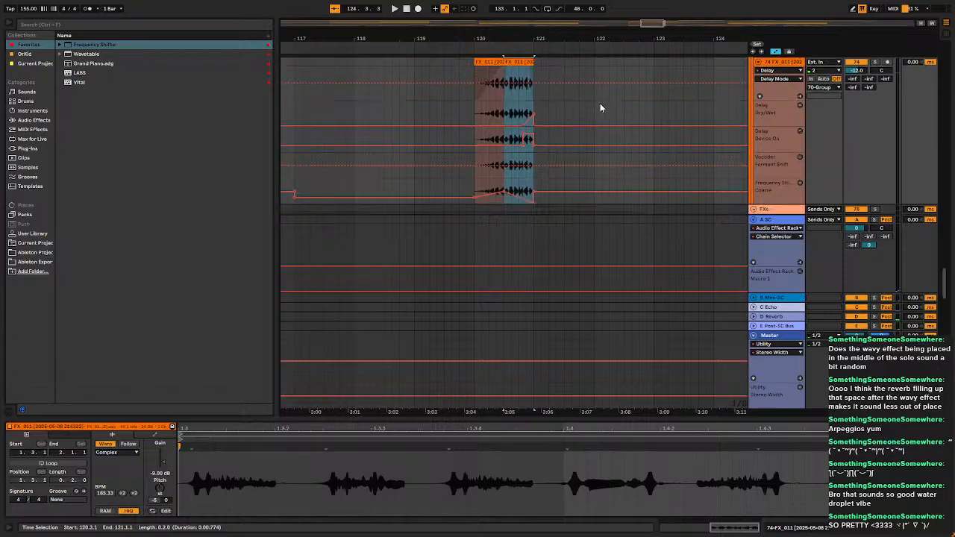
left_click_drag(600, 108, 586, 142)
key("Delete")
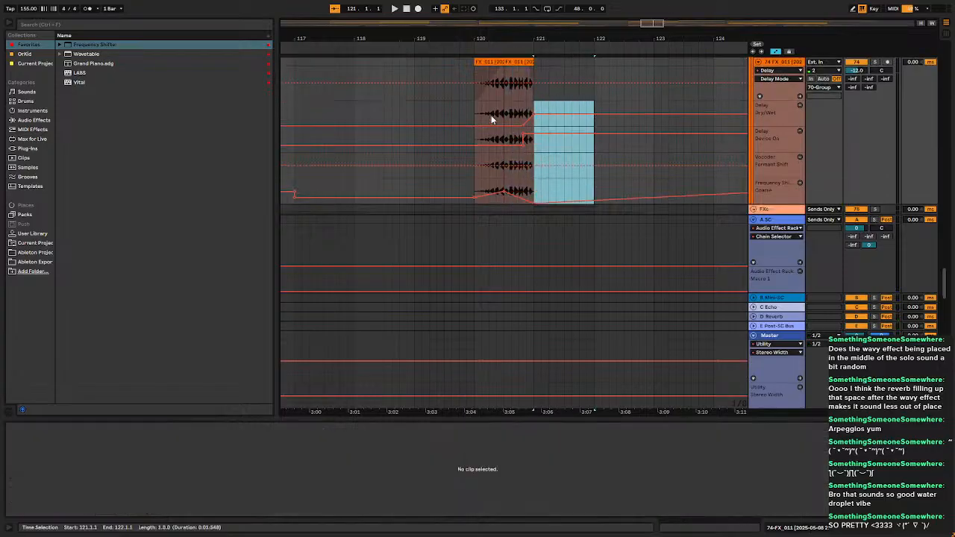
left_click(477, 109)
key("space")
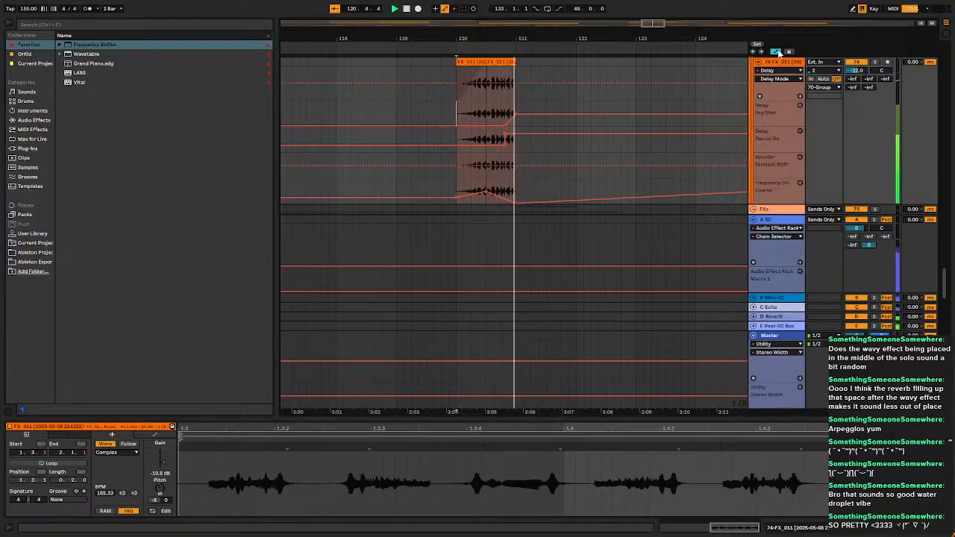
key("a")
Listen on through bar 130 while reviewing the FX_011 and Bomb_004 tracks and their devices.
scroll(557, 104, "down", 10)
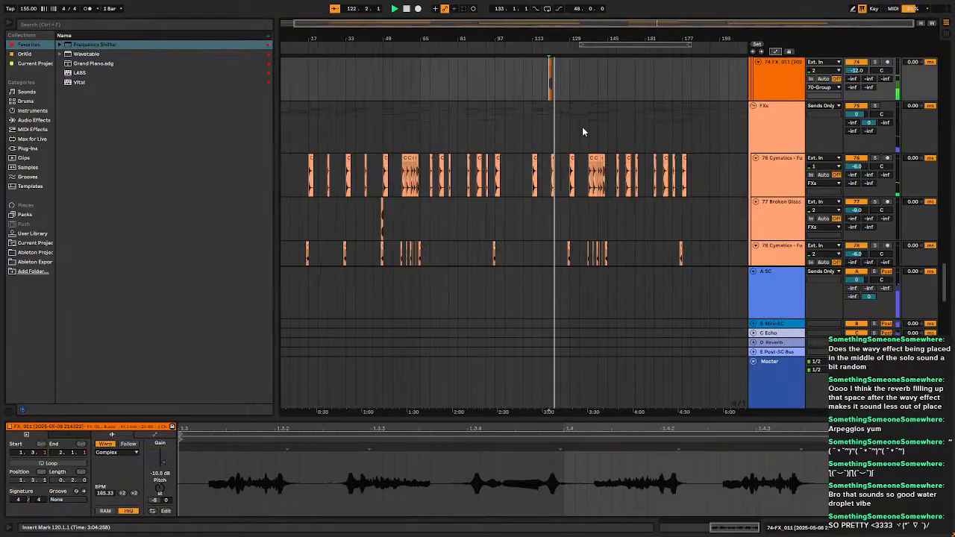
scroll(612, 145, "up", 3)
scroll(599, 170, "up", 4)
left_click(771, 182)
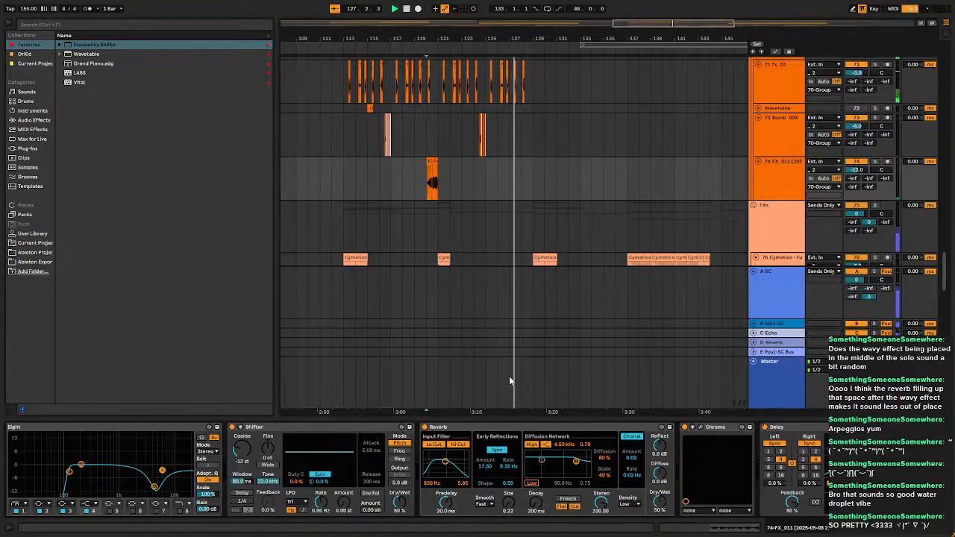
scroll(427, 117, "down", 5)
scroll(555, 161, "up", 5)
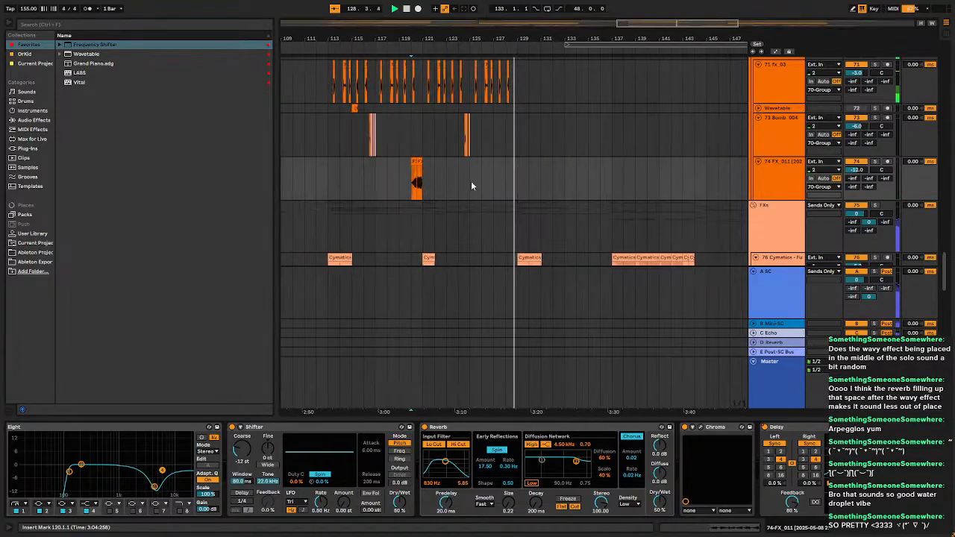
left_click(325, 127)
scroll(359, 143, "up", 3)
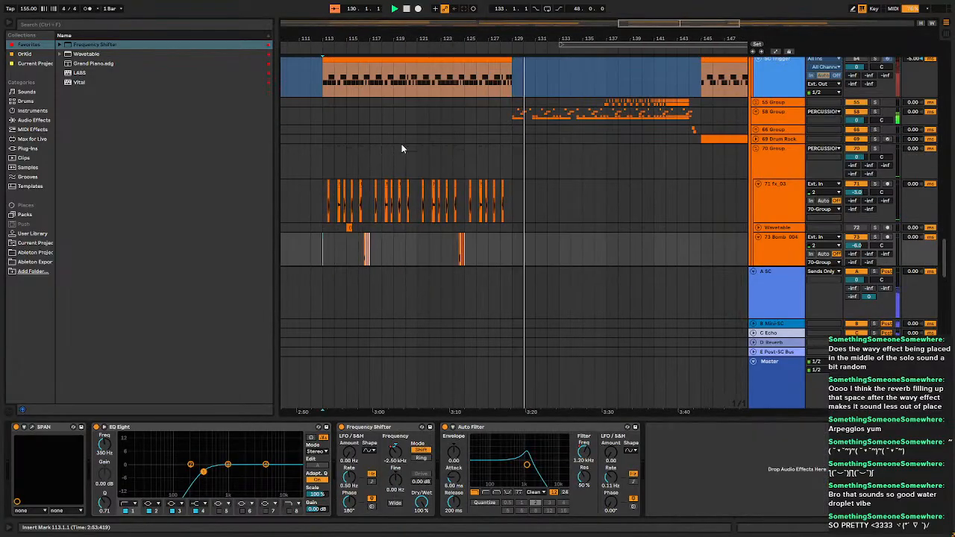
Expand the 33 Vital track and select its clip spanning bars 49 to 64.
scroll(401, 144, "up", 10)
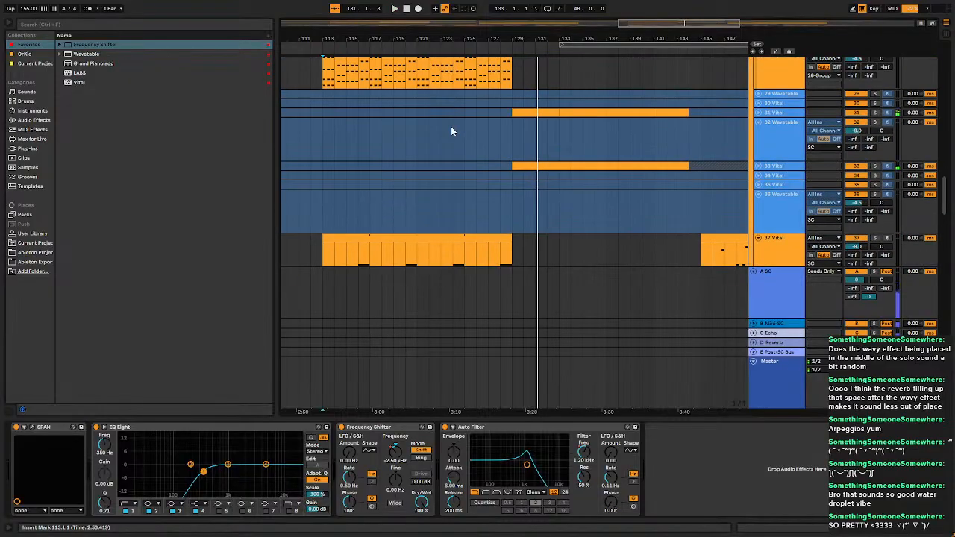
scroll(591, 136, "down", 5)
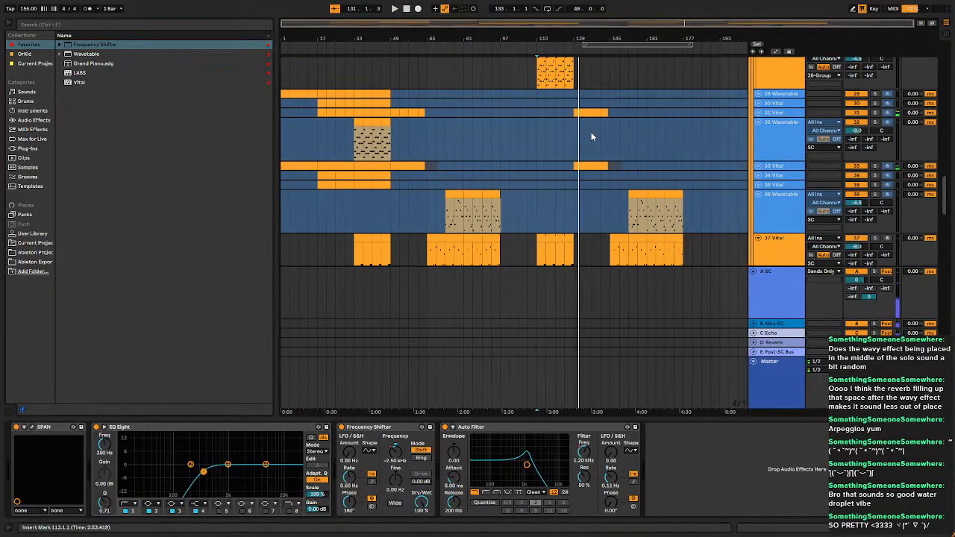
left_click(758, 114)
left_click(757, 114)
left_click(759, 169)
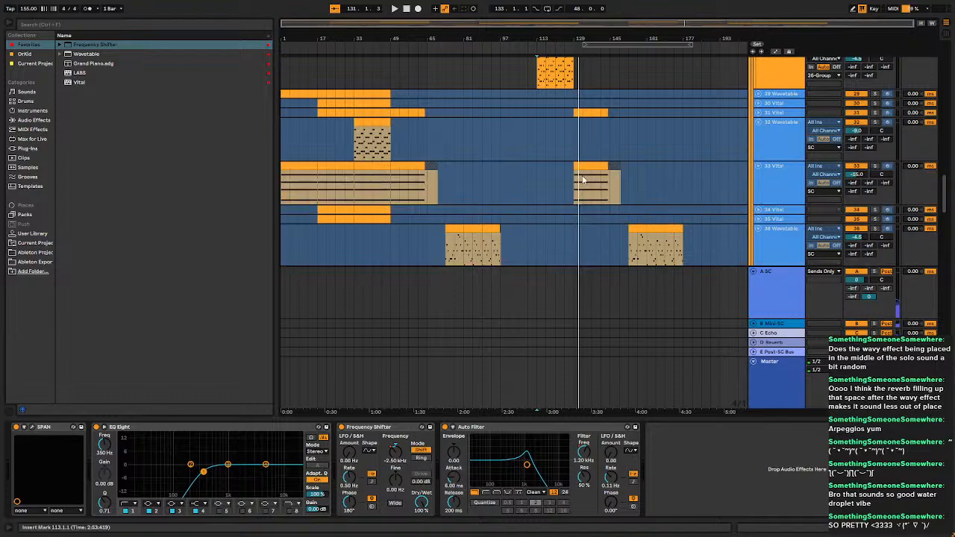
left_click(426, 167)
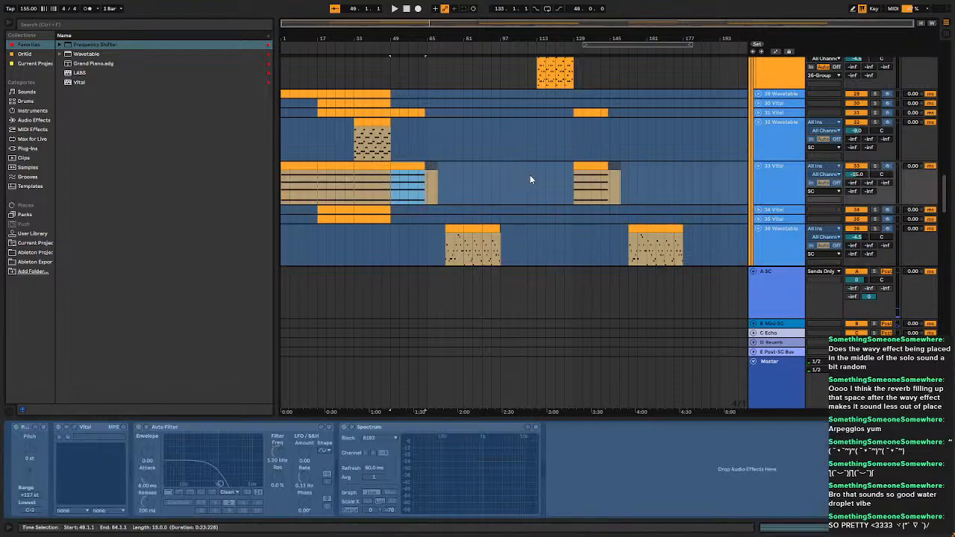
Copy the selected 33 Vital clip to bar 113 and lengthen the copy so it ends at bar 129.
left_click_drag(533, 179, 544, 184)
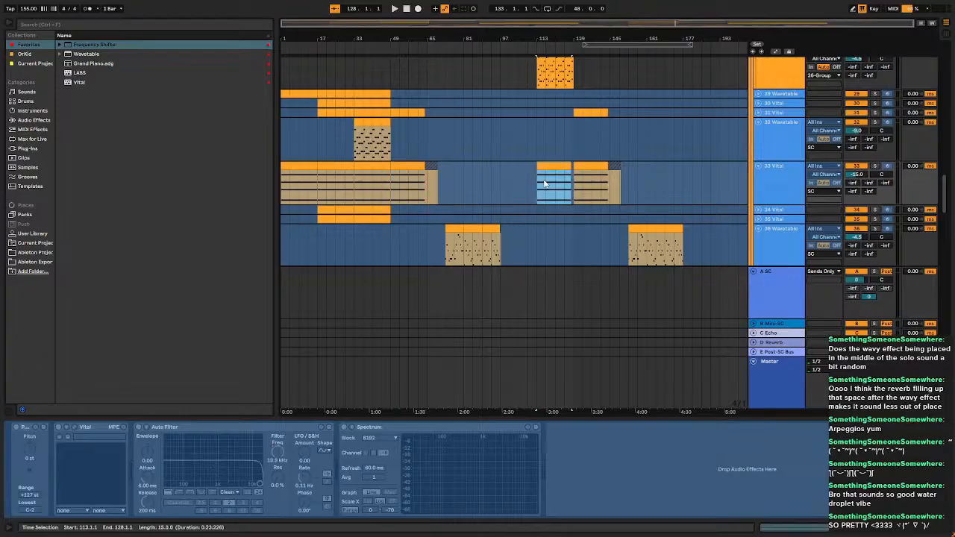
scroll(551, 175, "up", 5)
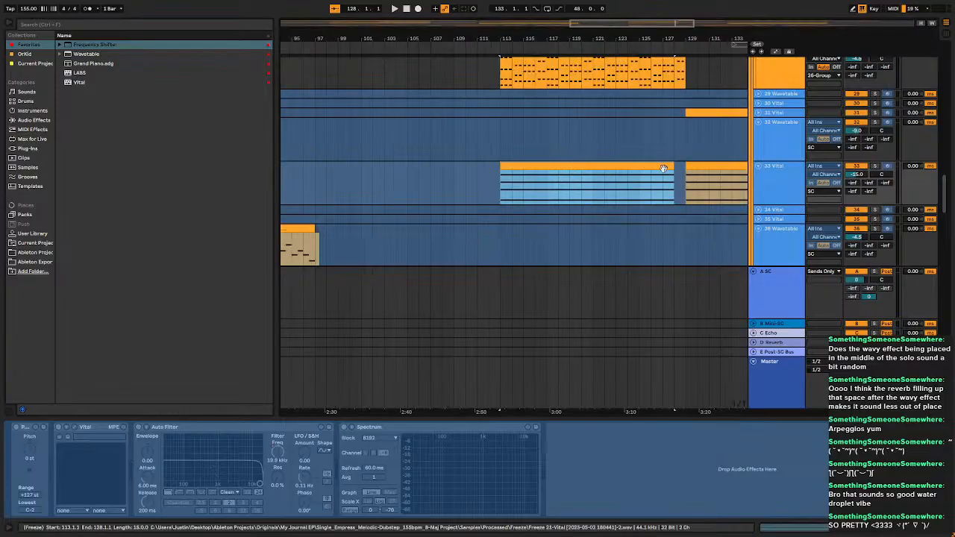
key("Delete")
scroll(584, 190, "down", 5)
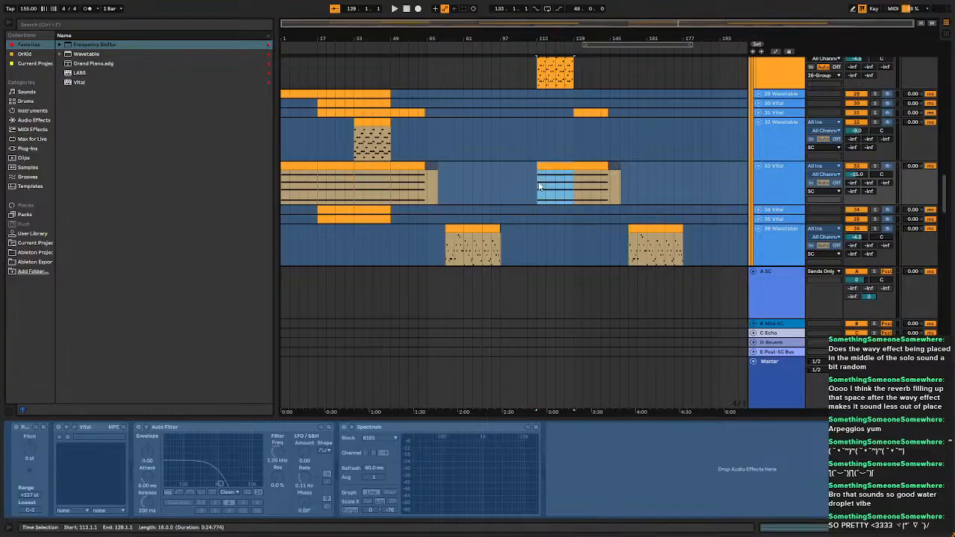
Play from bar 113 to check the copied 33 Vital layer against the surrounding synth tracks.
left_click(538, 182)
scroll(579, 134, "up", 3)
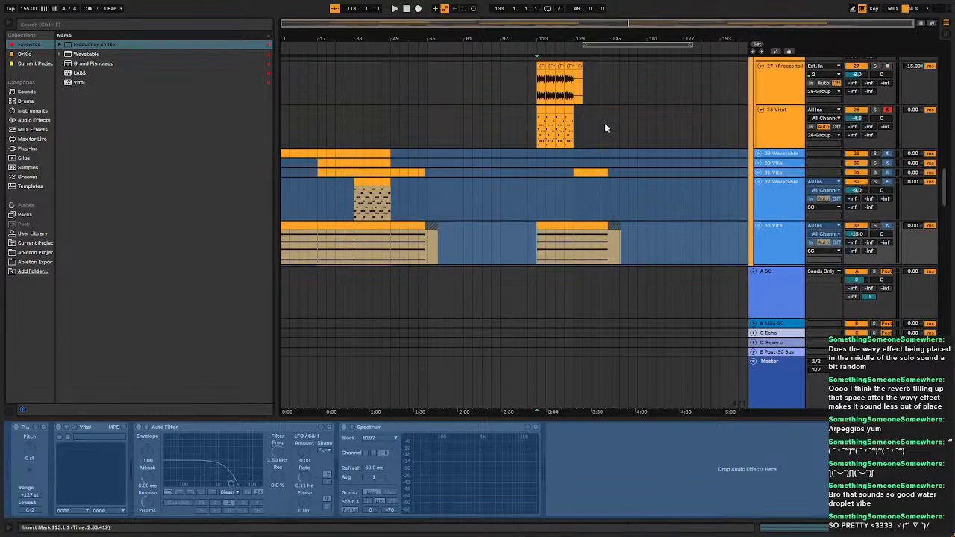
scroll(606, 127, "up", 8)
scroll(558, 145, "down", 4)
scroll(466, 201, "down", 3)
scroll(453, 204, "down", 5)
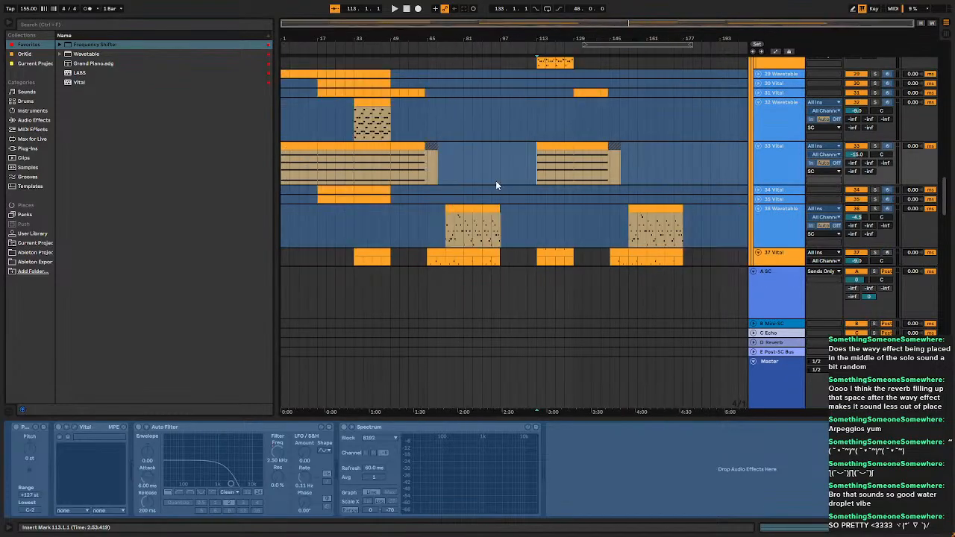
scroll(523, 177, "up", 5)
key("space")
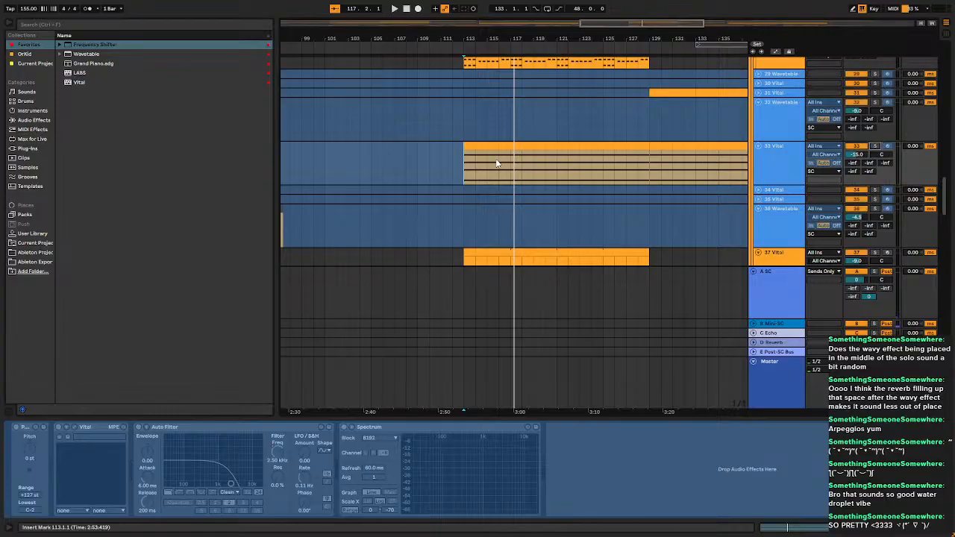
Hide the device view and replay from bar 113 into bar 133, reviewing the synth layers on tracks 22 to 33.
scroll(496, 163, "up", 5)
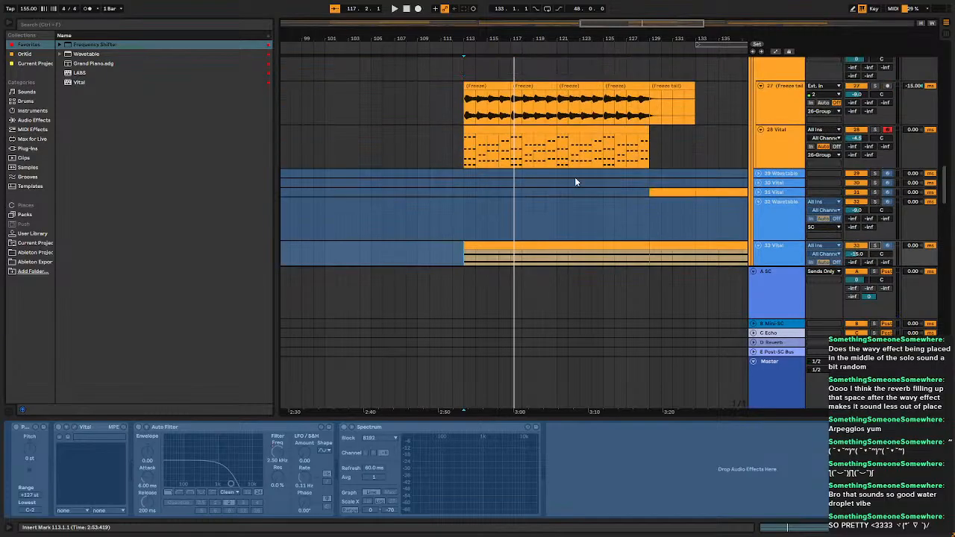
key("space")
left_click_drag(687, 420, 709, 533)
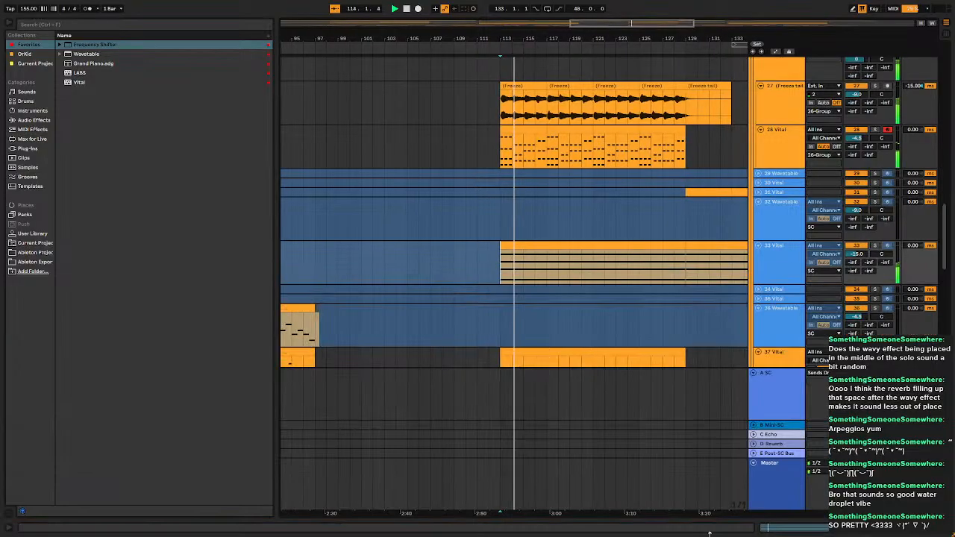
scroll(604, 202, "up", 4)
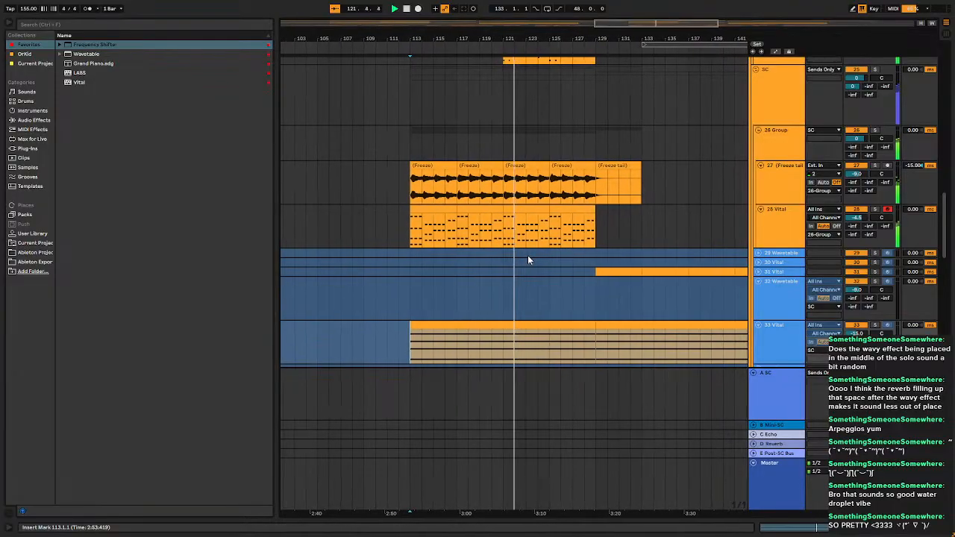
scroll(528, 255, "up", 3)
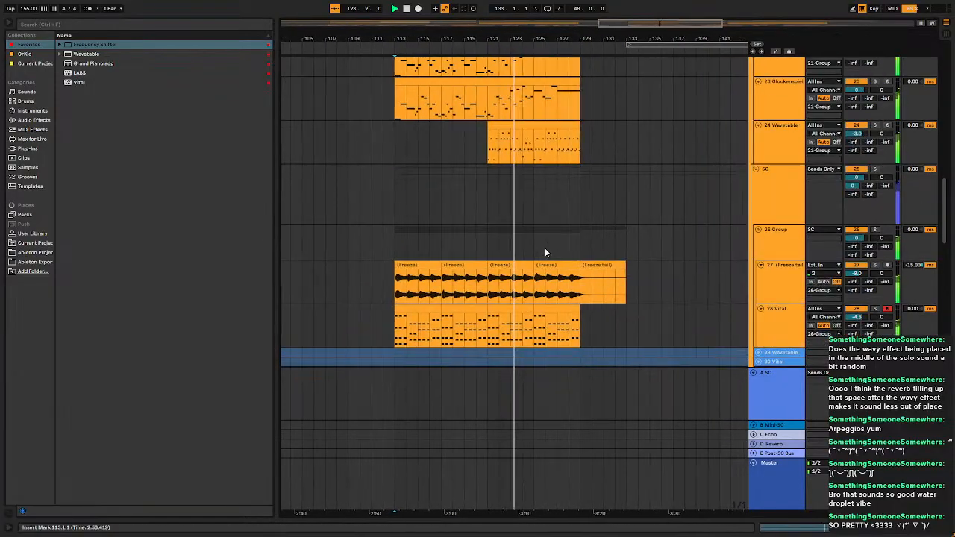
scroll(545, 252, "down", 2)
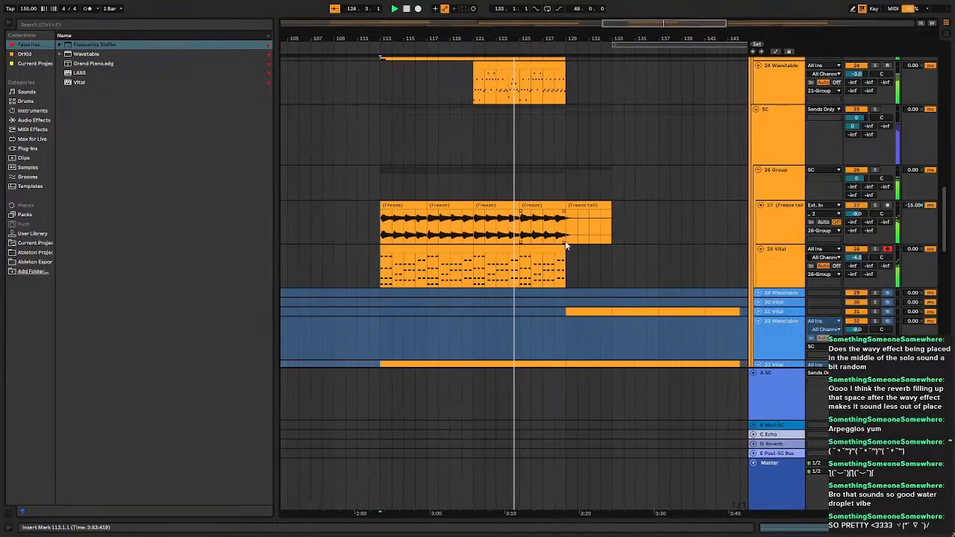
scroll(610, 258, "up", 3)
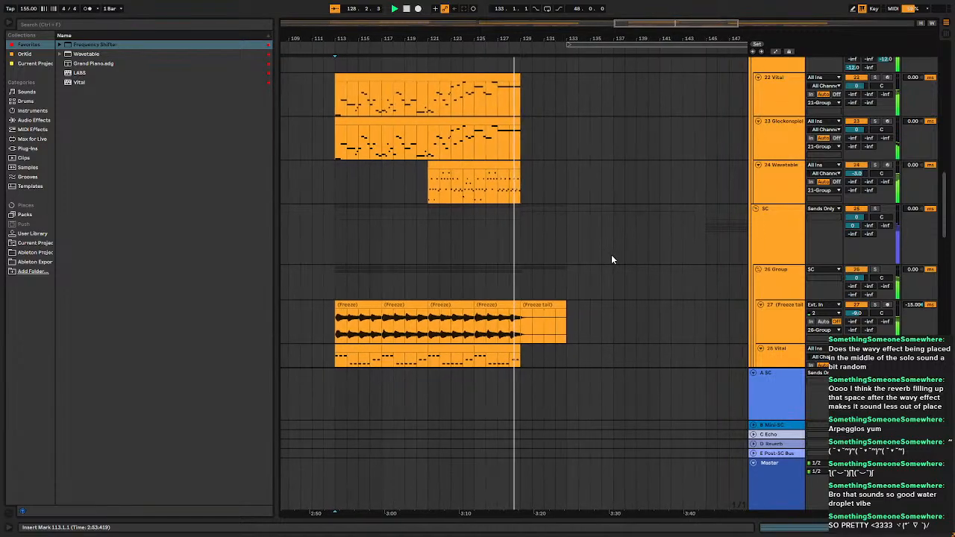
scroll(611, 259, "down", 2)
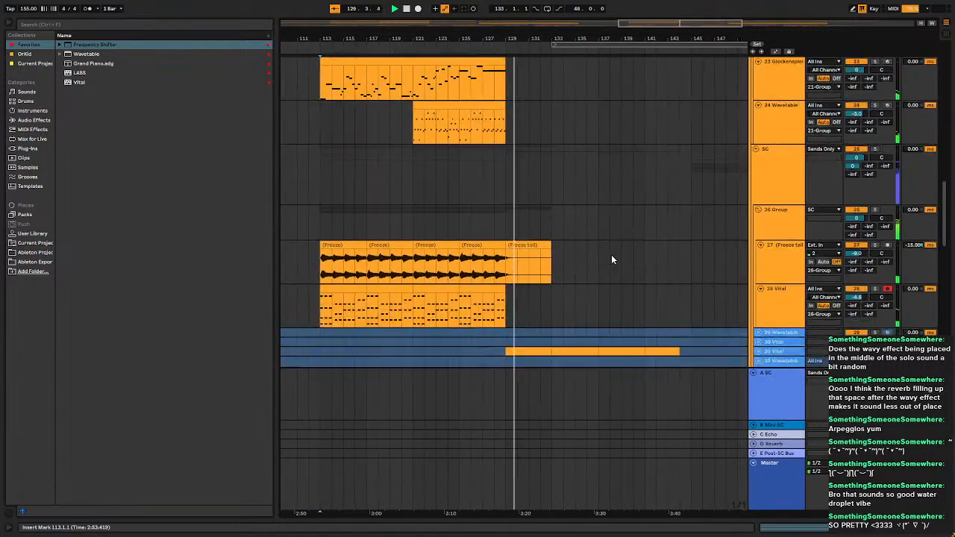
scroll(611, 259, "down", 1)
scroll(611, 259, "down", 2)
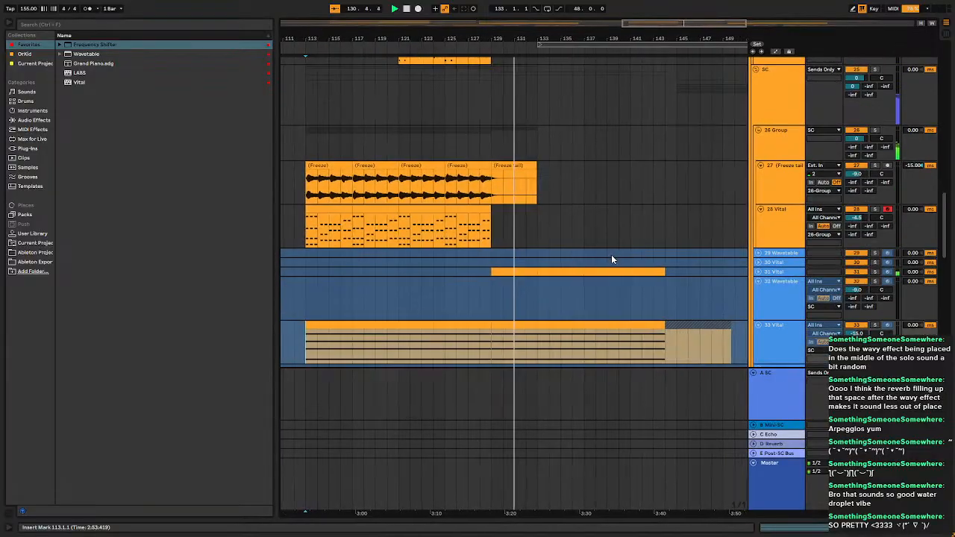
scroll(671, 261, "down", 1)
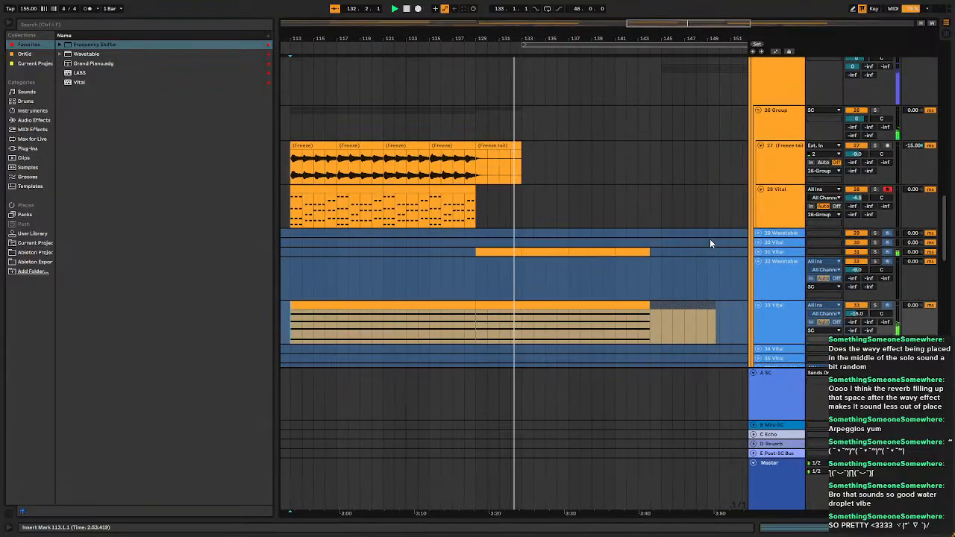
scroll(563, 198, "down", 5)
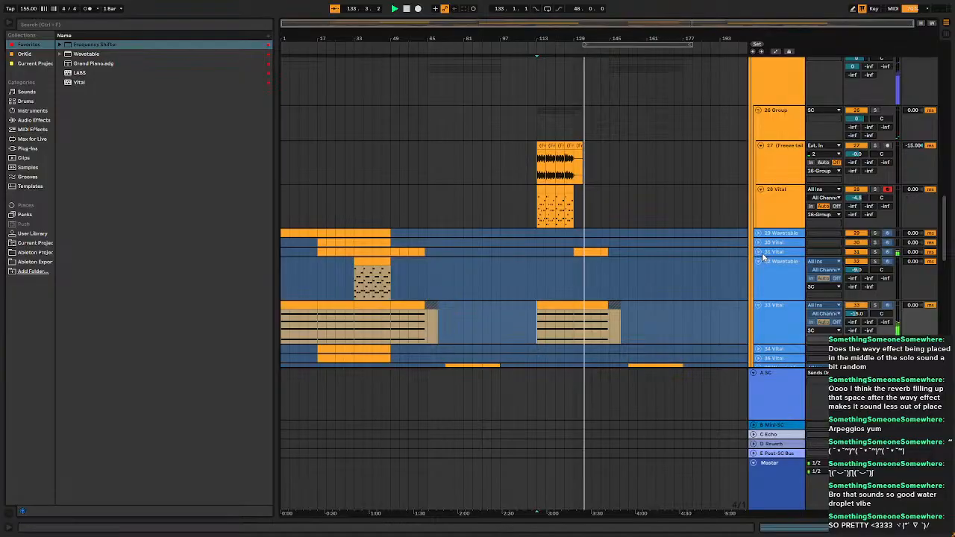
Expand the 31 Vital track and copy the first four bars of its bar 129 clip to bars 121 and 125.
left_click(760, 253)
scroll(572, 277, "up", 5)
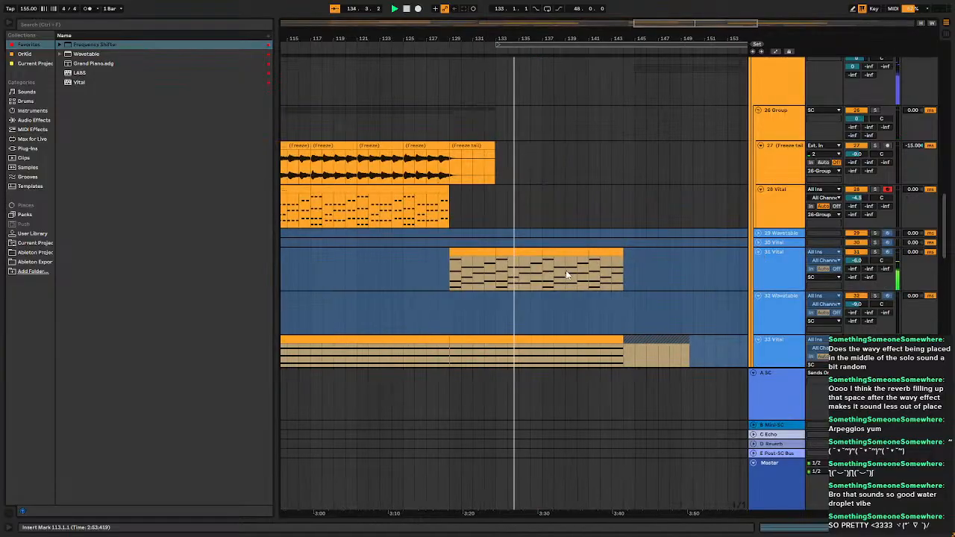
left_click(448, 253)
left_click(352, 260)
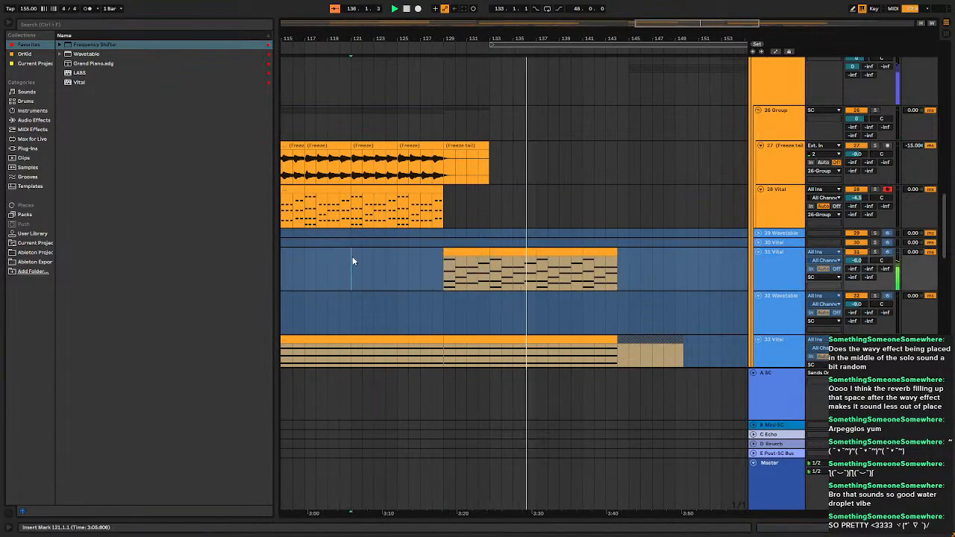
key("ctrl+v")
key("ctrl+d")
scroll(541, 230, "down", 5)
Reactivate the 5 Wavetable clip spanning bars 121 to 129 and play from bar 121.
scroll(626, 225, "up", 10)
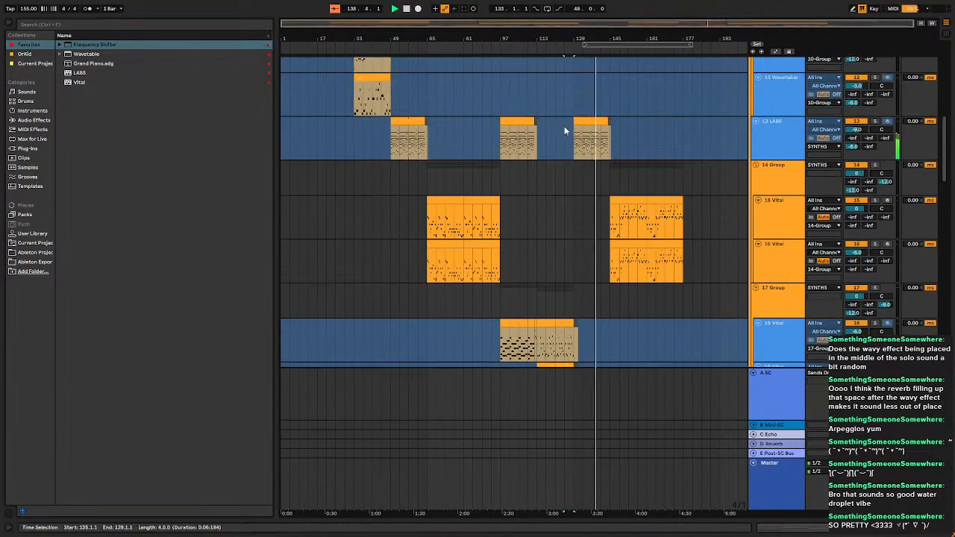
scroll(605, 167, "up", 10)
scroll(606, 168, "up", 5)
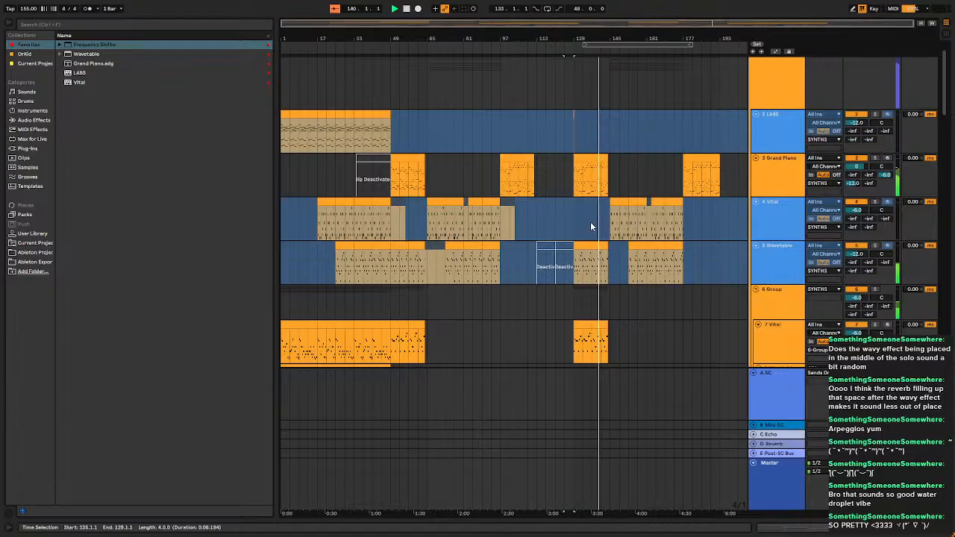
scroll(571, 254, "up", 5)
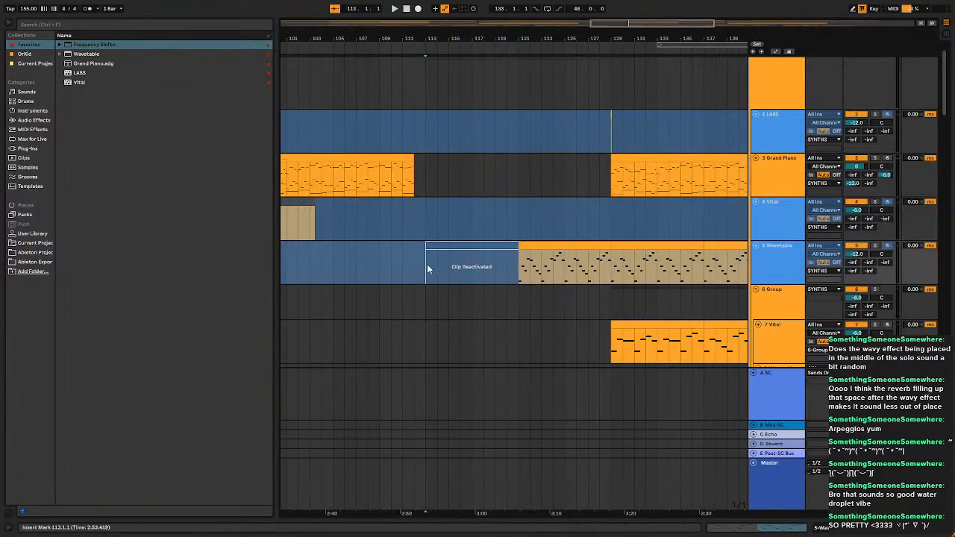
key("space")
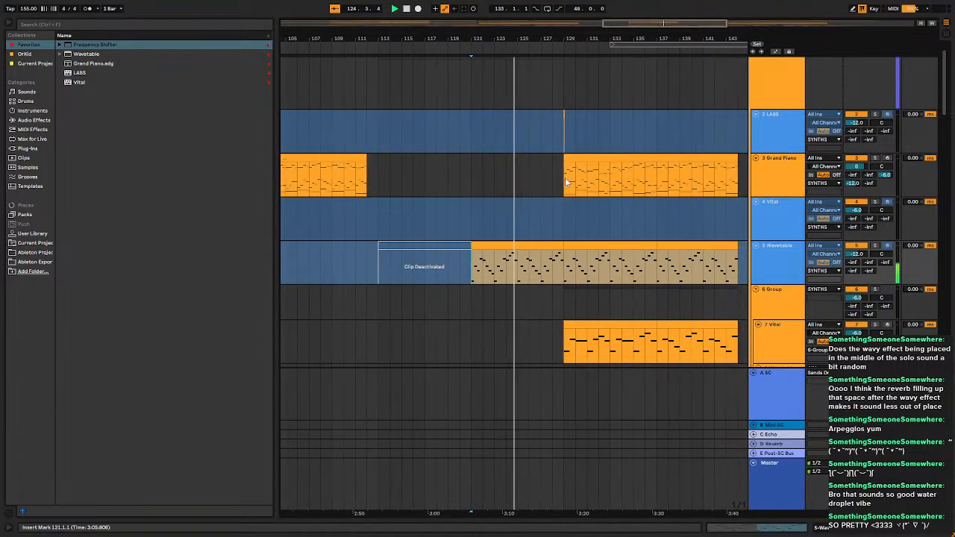
Delete the tiny leftover clip at bar 129 on the 2 LABS track.
left_click_drag(580, 132, 531, 131)
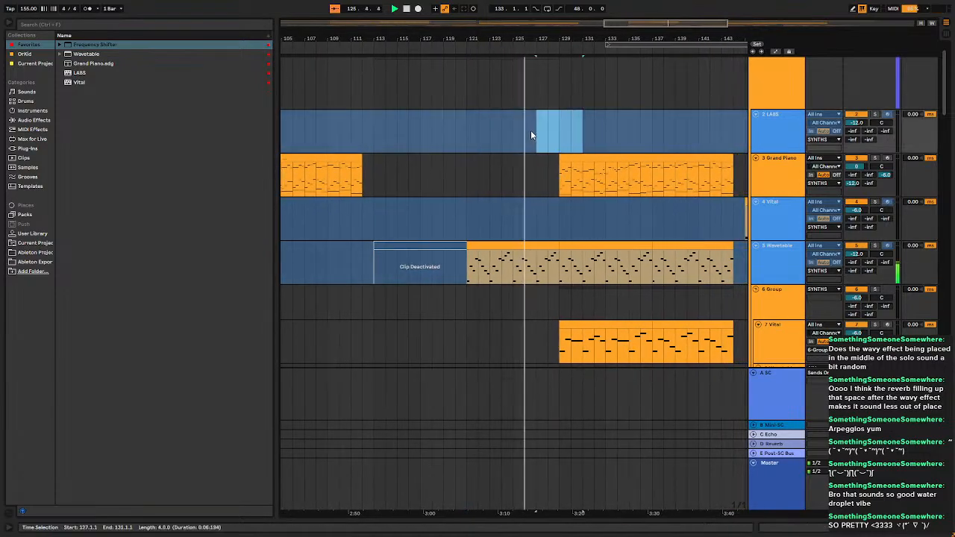
scroll(531, 135, "down", 6)
scroll(565, 139, "down", 3)
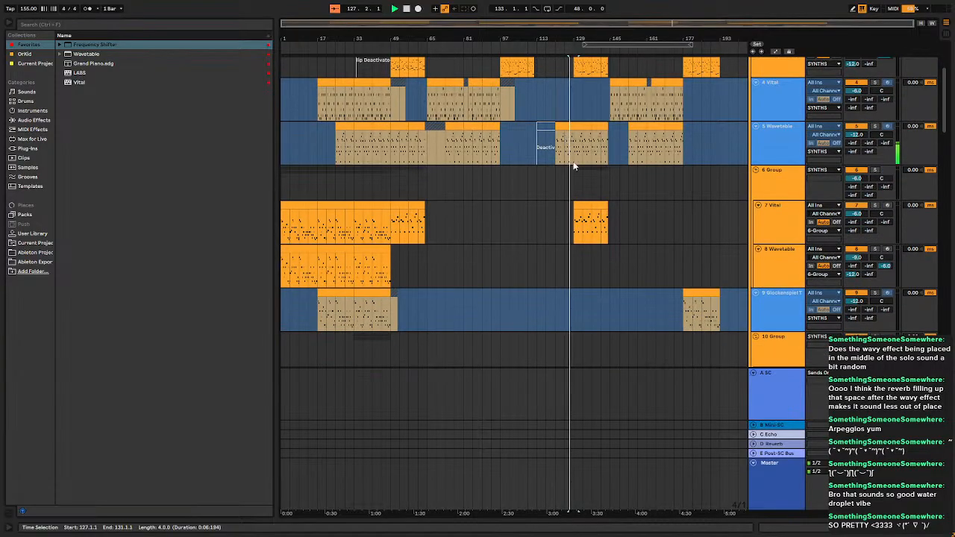
Listen on from bar 129 through bar 137 while reviewing the layers on tracks 2 to 19.
scroll(574, 166, "up", 6)
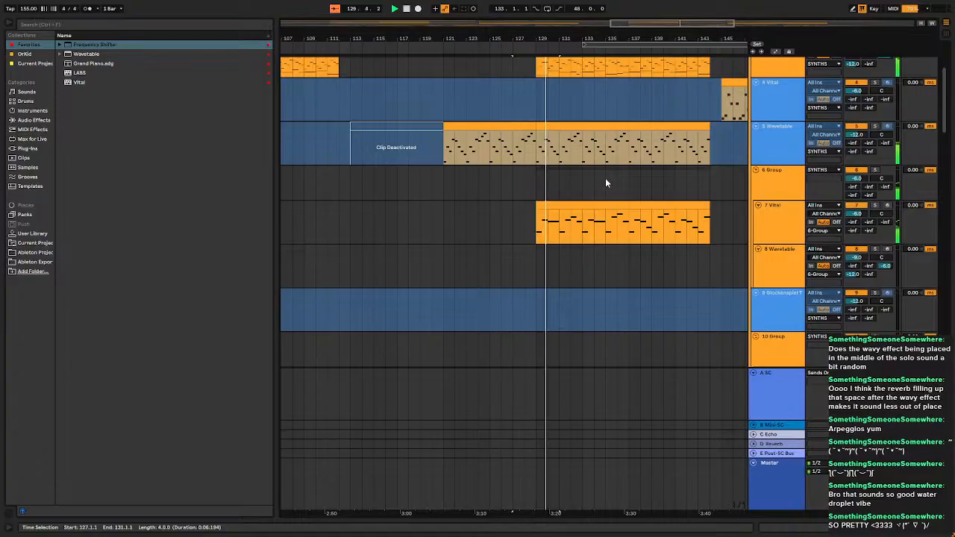
scroll(605, 183, "down", 3)
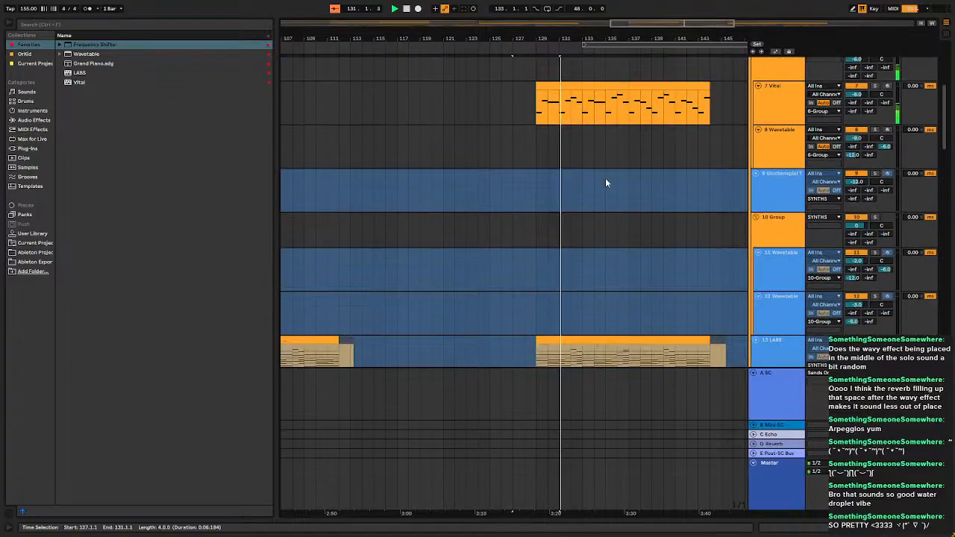
scroll(605, 183, "down", 6)
scroll(606, 183, "down", 5)
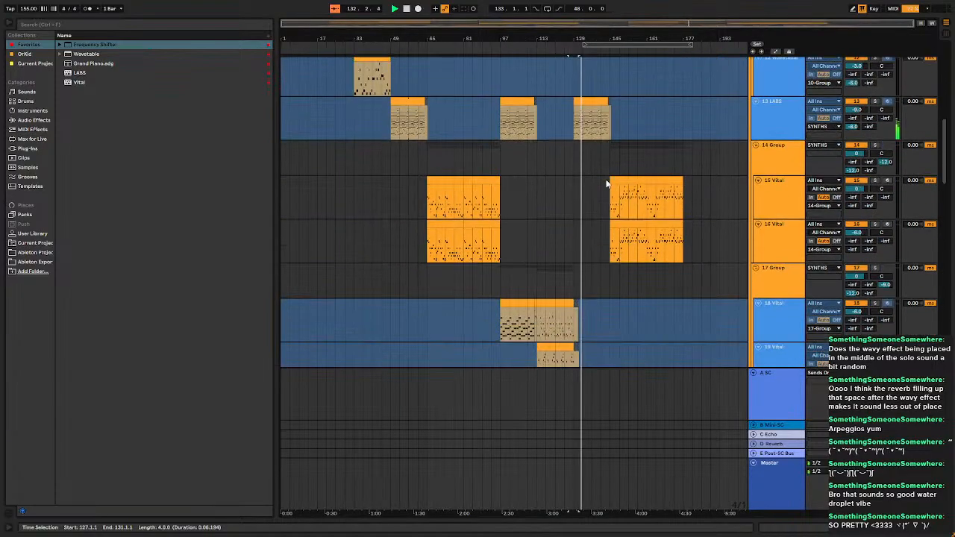
scroll(606, 183, "down", 3)
scroll(606, 183, "up", 10)
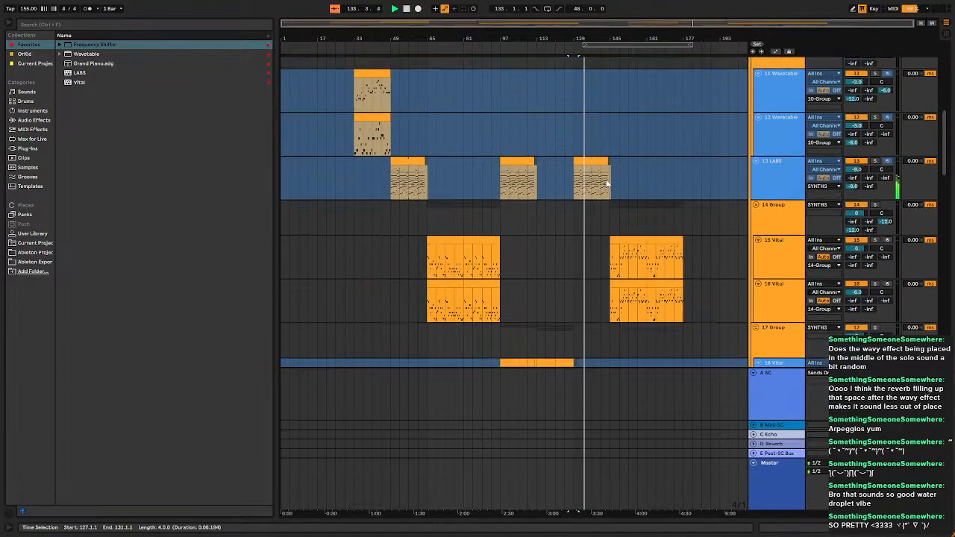
scroll(606, 183, "up", 4)
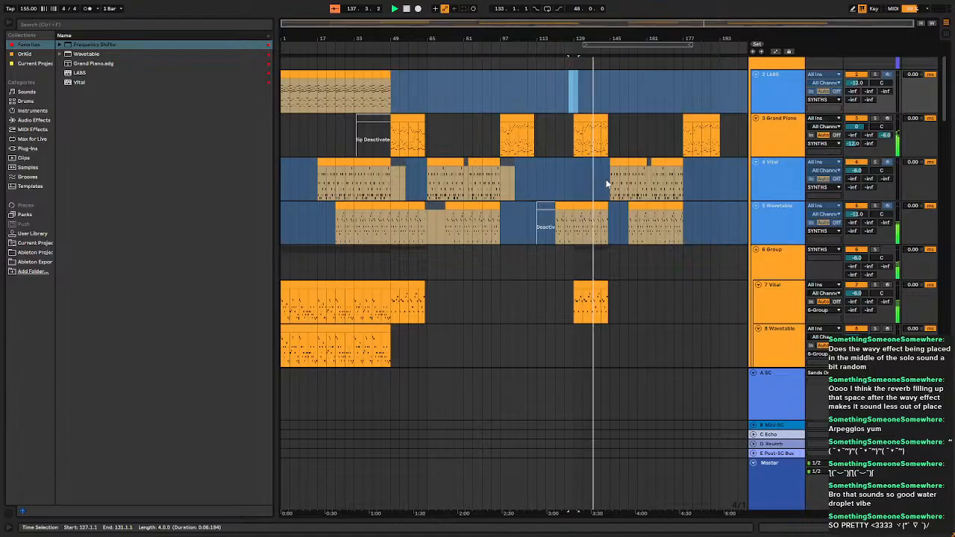
Extend the end of the 3 Grand Piano clip starting at bar 129 to bar 145.
scroll(606, 183, "up", 5)
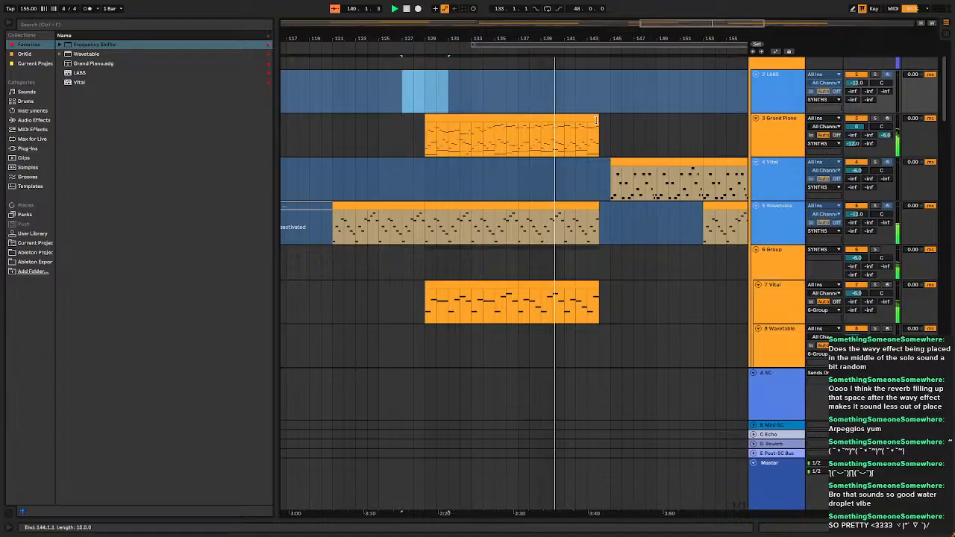
left_click_drag(598, 119, 610, 118)
scroll(612, 268, "down", 15)
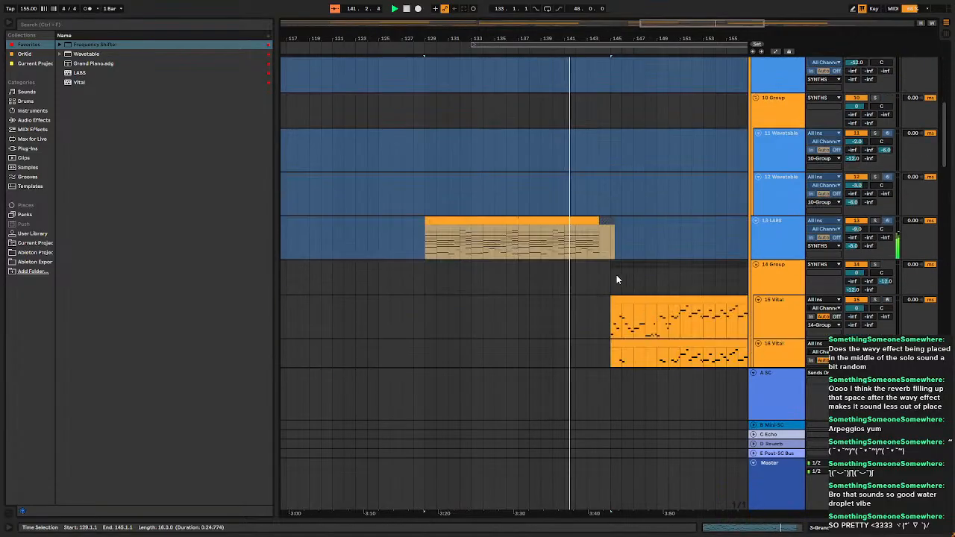
Deactivate the Cymatics crash clip at bar 144 on track 78 and select the Producer-Signature clip at the same bar on track 85.
scroll(653, 243, "down", 20)
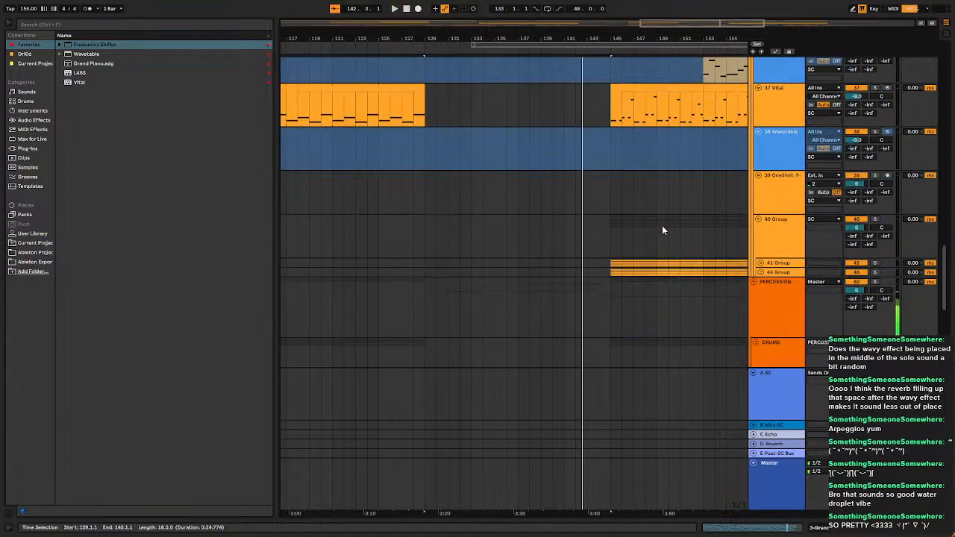
scroll(609, 195, "up", 5)
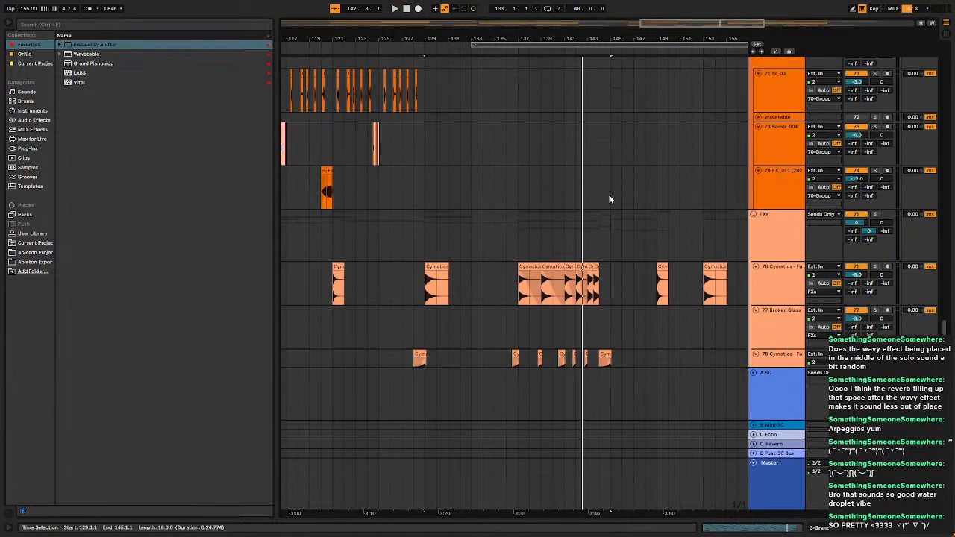
scroll(611, 194, "down", 5)
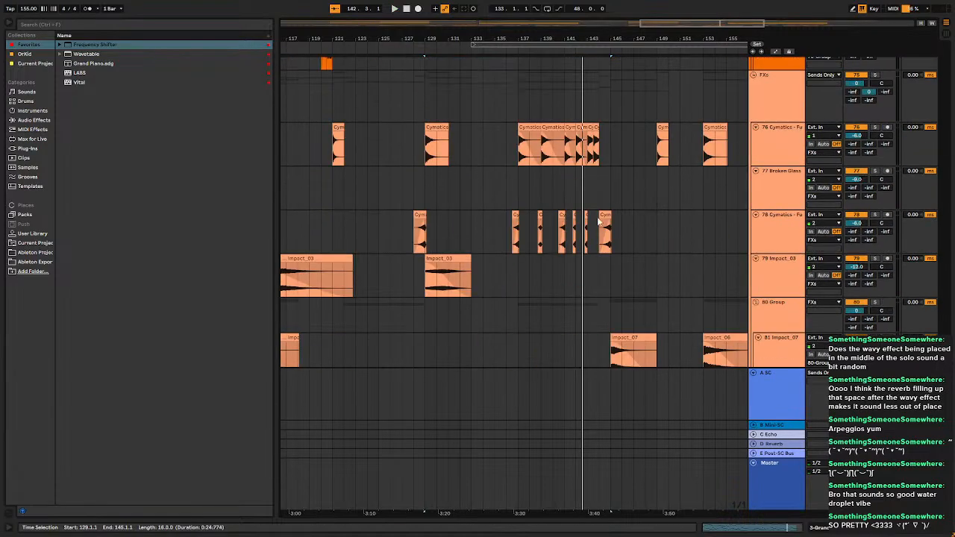
left_click(606, 217)
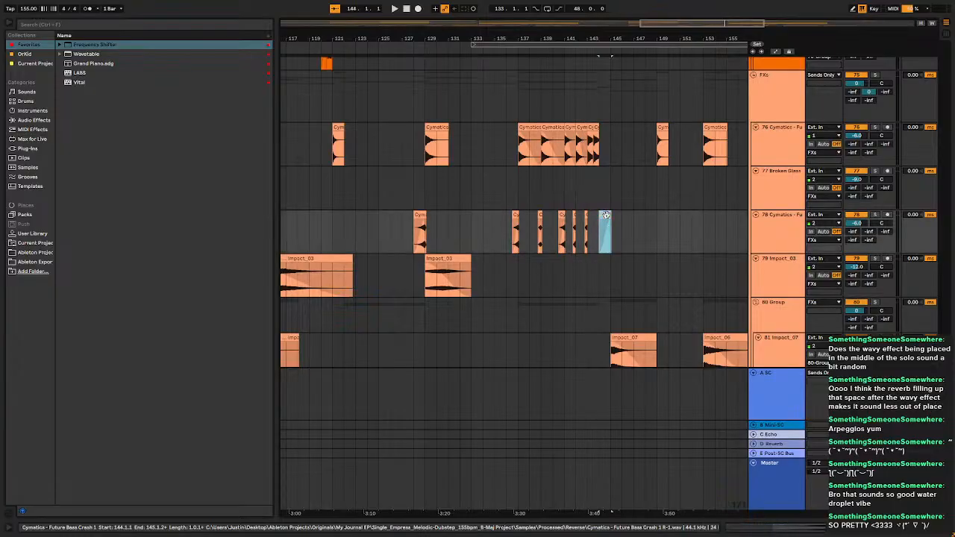
scroll(607, 215, "down", 4)
left_click(605, 144)
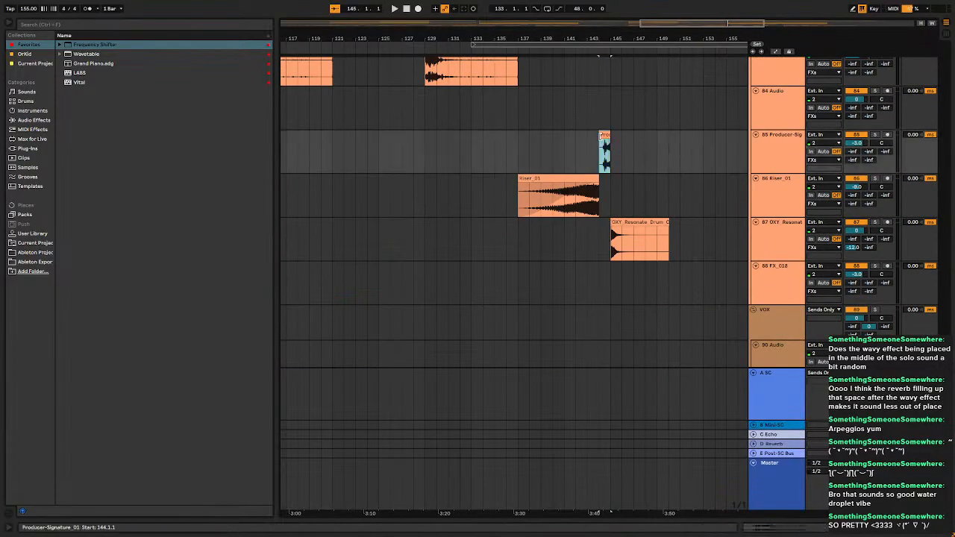
Expand 66 Group and move the Tom Vintage clips on tracks 67 and 68 to the last beat of bar 144.
scroll(598, 142, "up", 8)
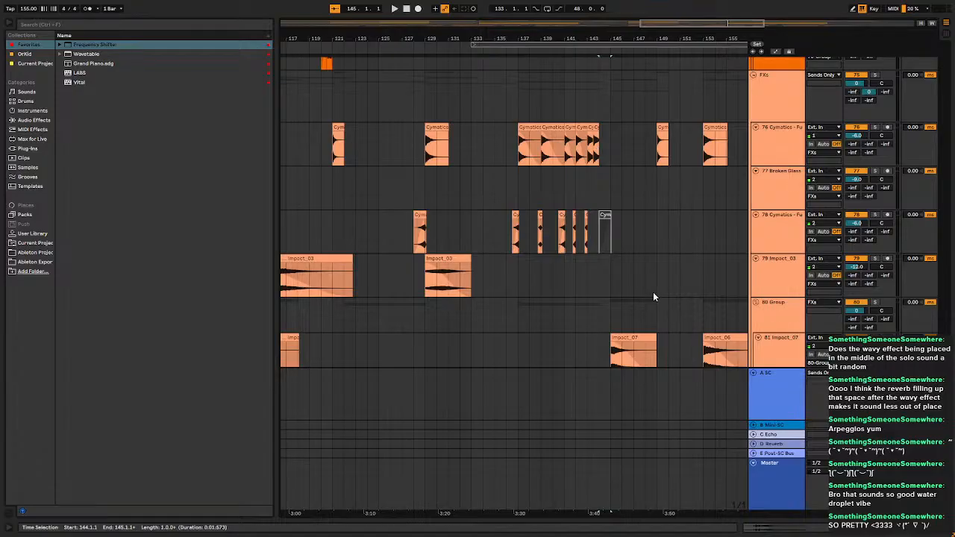
scroll(647, 286, "up", 3)
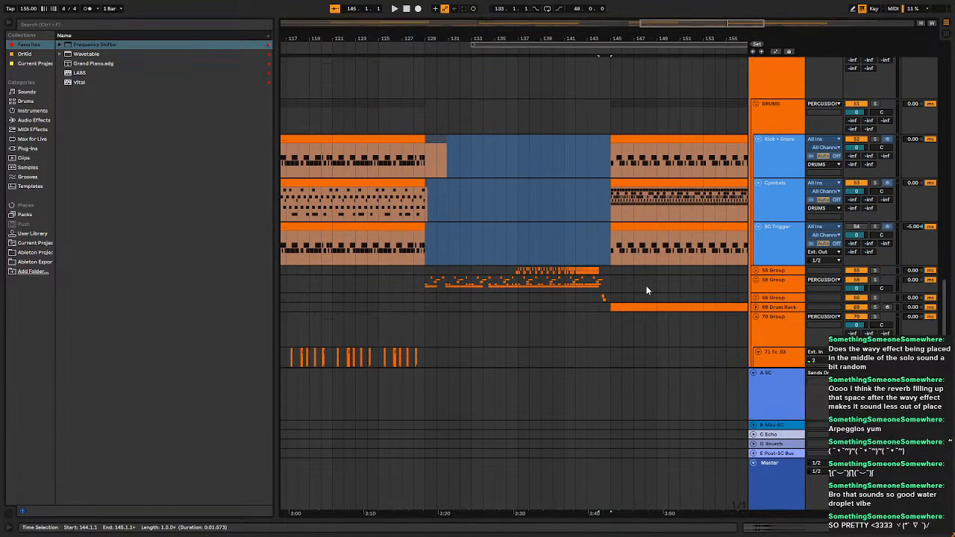
left_click(757, 298)
scroll(627, 295, "down", 3)
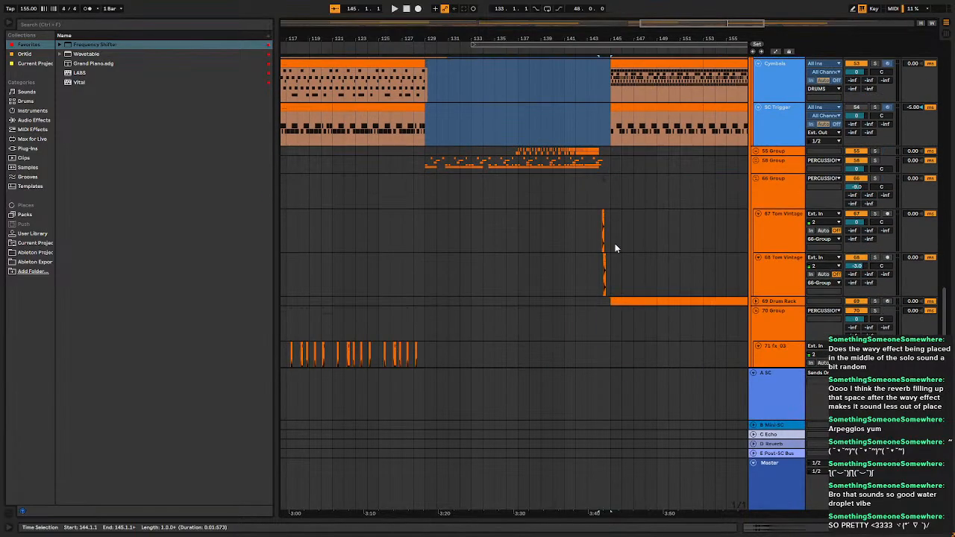
scroll(614, 244, "up", 10)
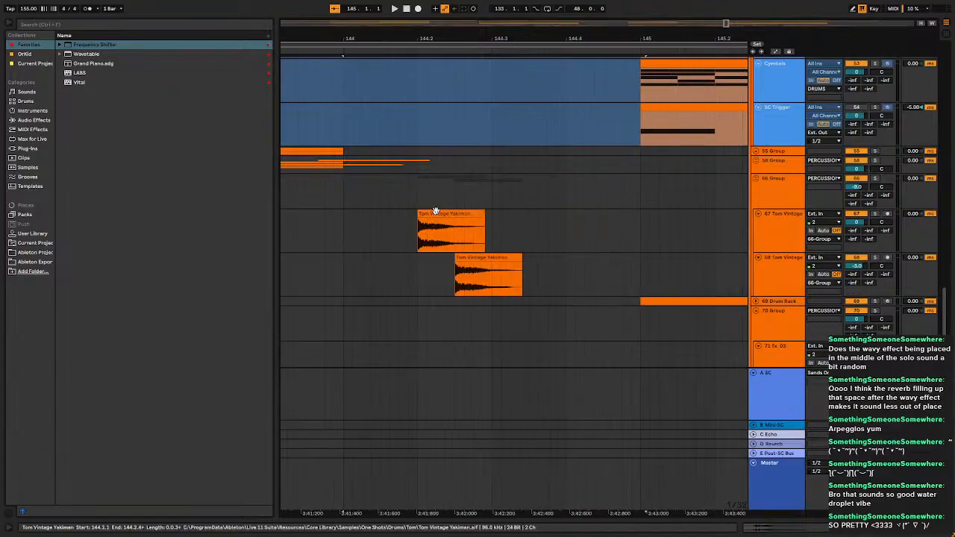
left_click_drag(436, 211, 577, 223)
left_click_drag(470, 257, 593, 294)
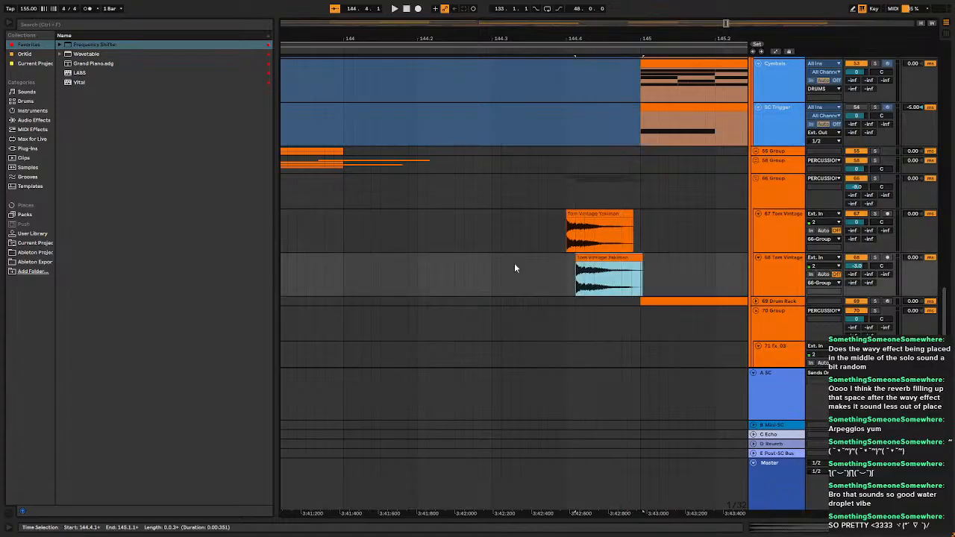
Nudge both Tom Vintage clips together slightly earlier, with the first just ahead of 144.4, and play from bar 144.
left_click(582, 224, "shift")
left_click_drag(582, 224, 572, 223)
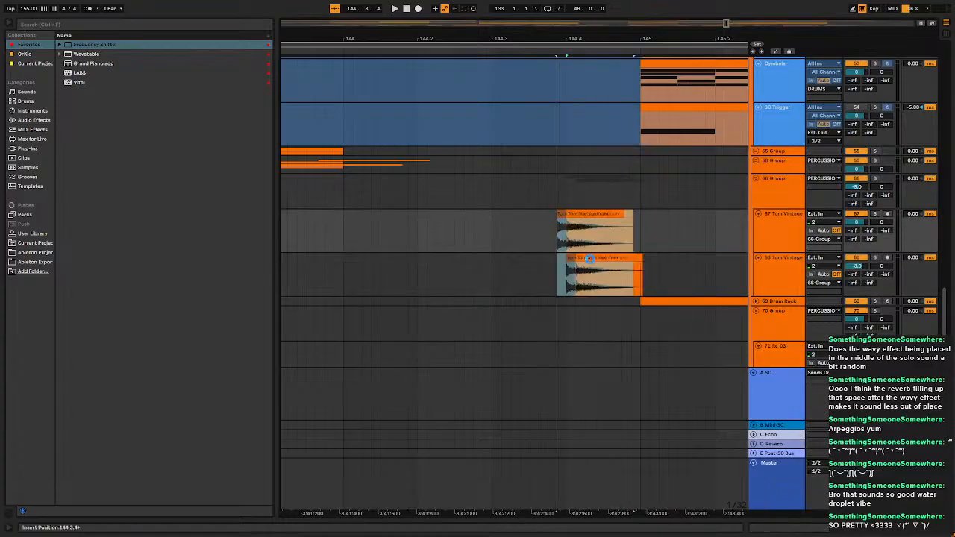
left_click(344, 252)
key("space")
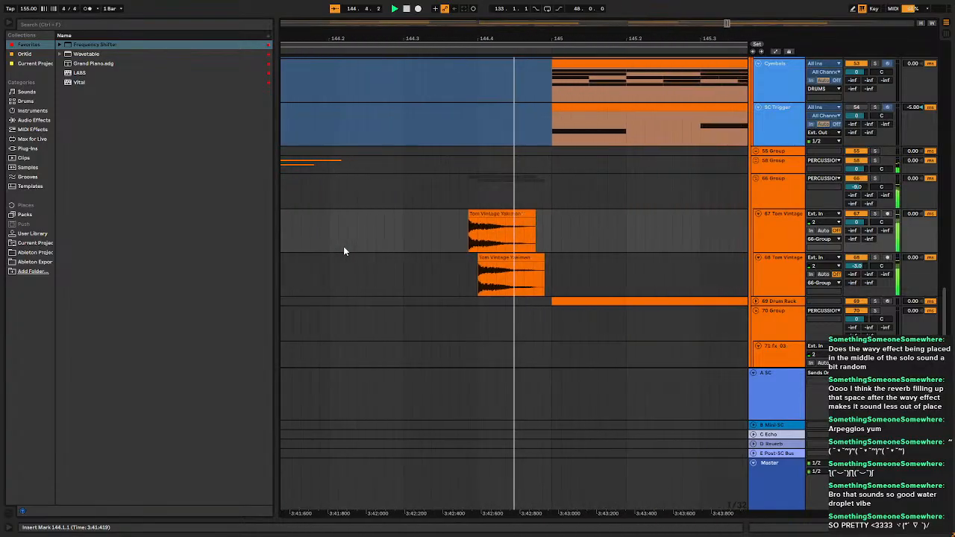
Open the 3 Grand Piano clip spanning bars 129 to 145 in an enlarged note editor and select the D#1–C#3 notes in its last bar.
scroll(561, 199, "down", 3)
scroll(430, 213, "up", 8)
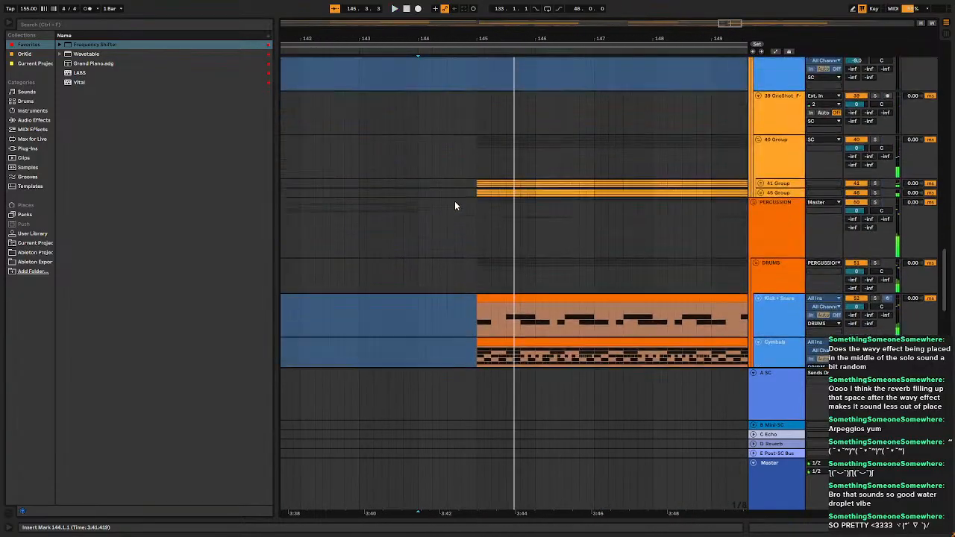
scroll(454, 205, "up", 15)
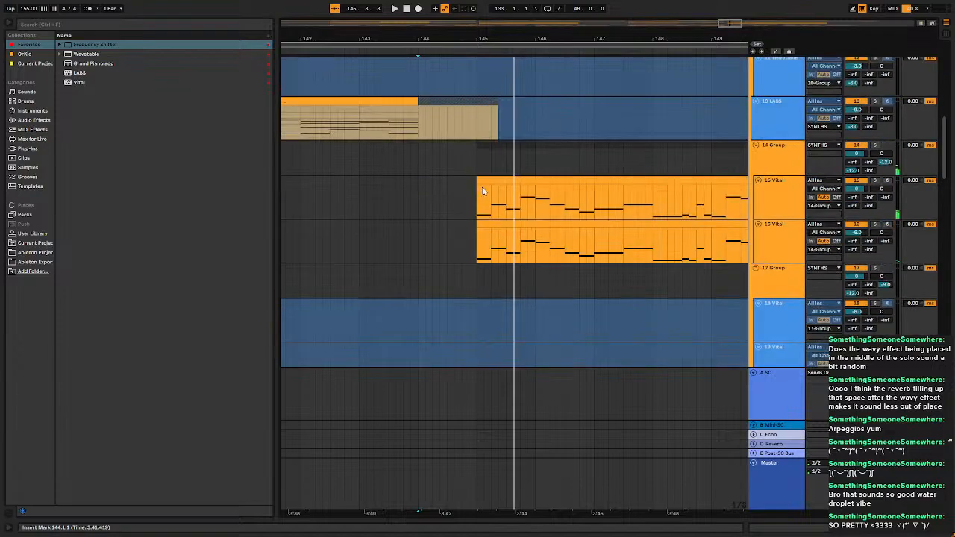
scroll(482, 186, "up", 7)
left_click(435, 180)
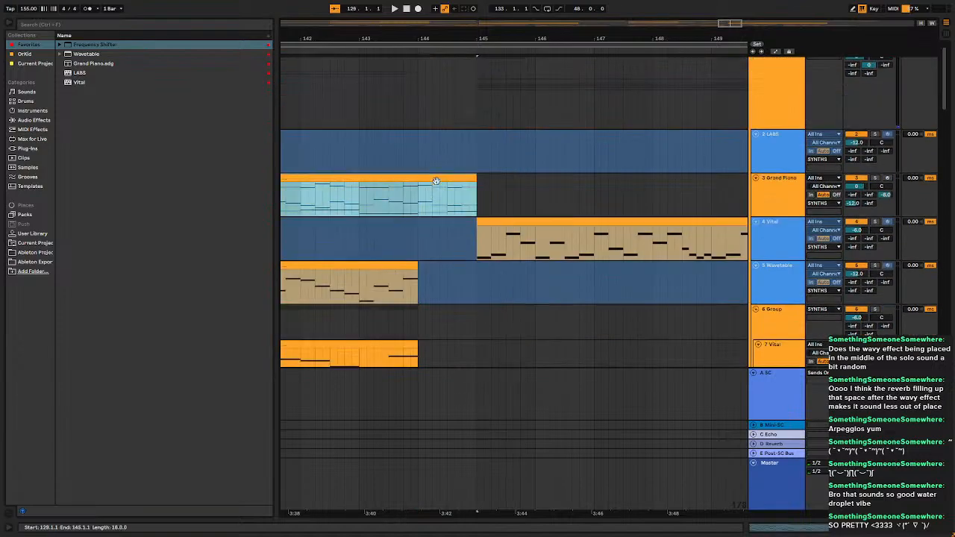
double_click(436, 181)
left_click_drag(614, 418, 620, 194)
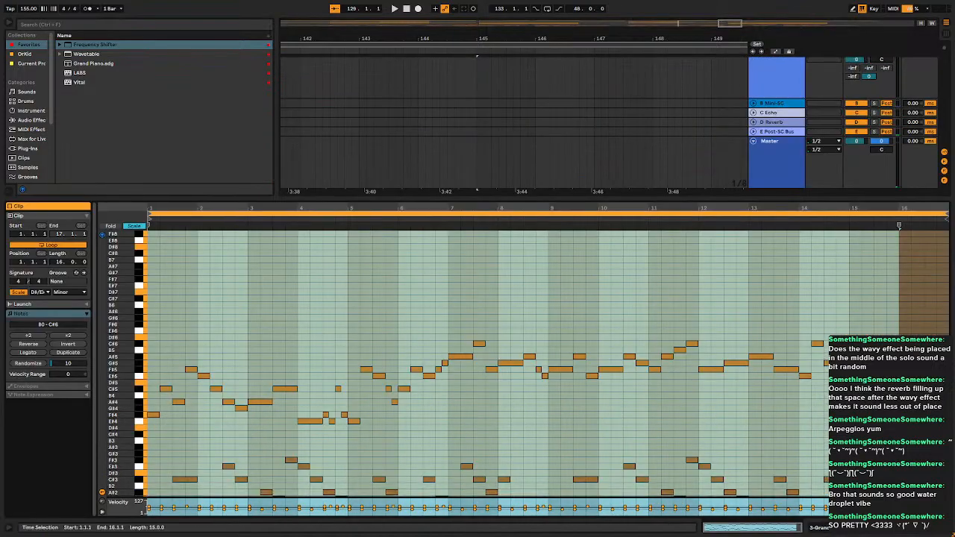
scroll(523, 366, "down", 5)
key("ctrl+a")
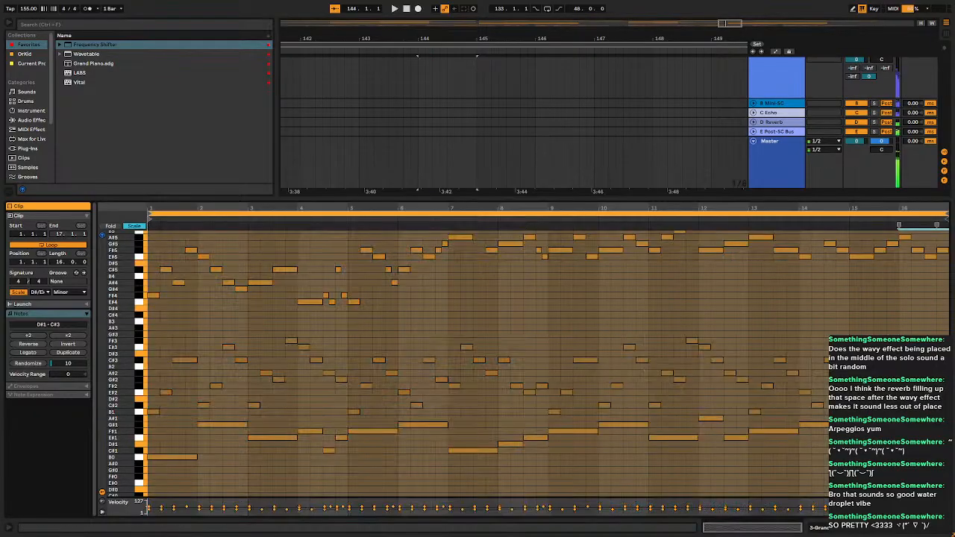
Collapse the note editor and listen to the transition from bar 143 into bar 145.
key("space")
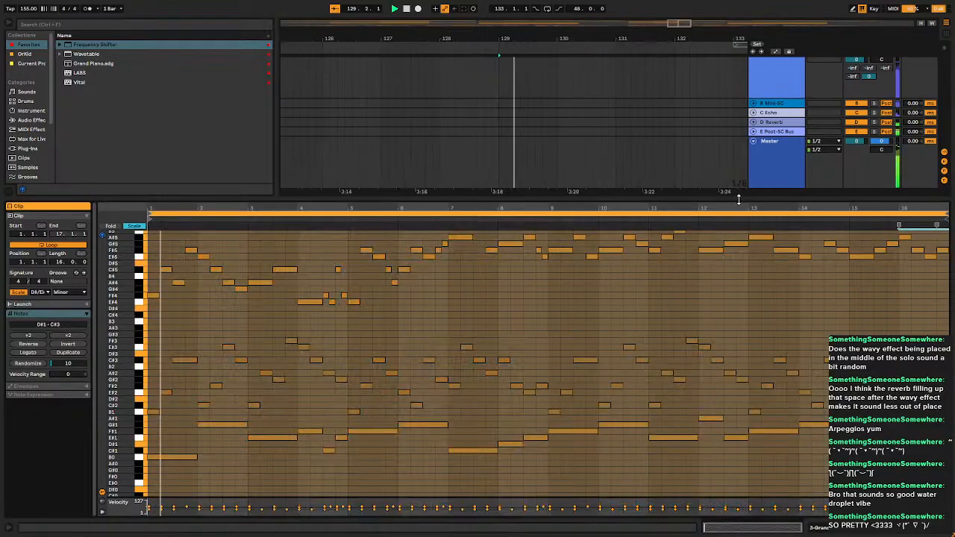
left_click_drag(739, 198, 713, 422)
scroll(596, 241, "down", 5)
left_click(659, 211)
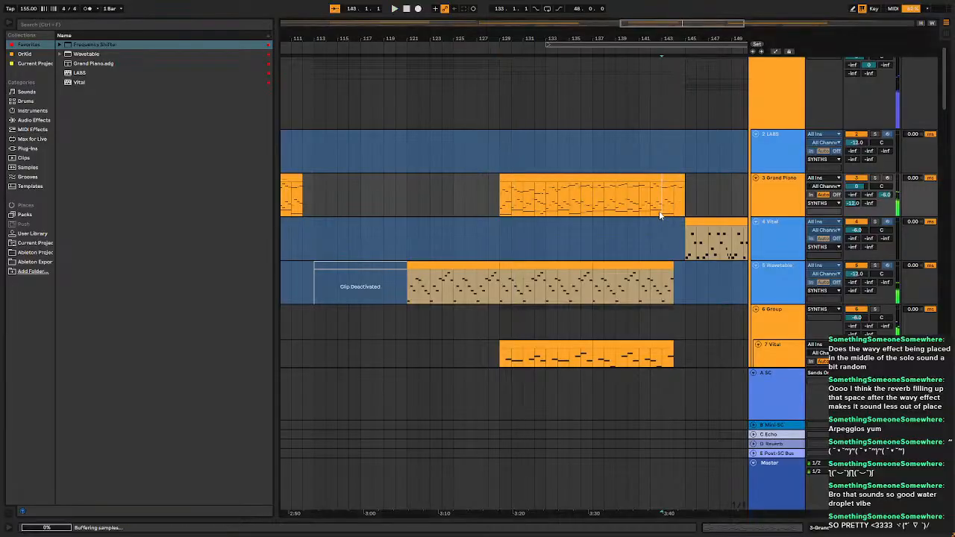
scroll(501, 233, "up", 5)
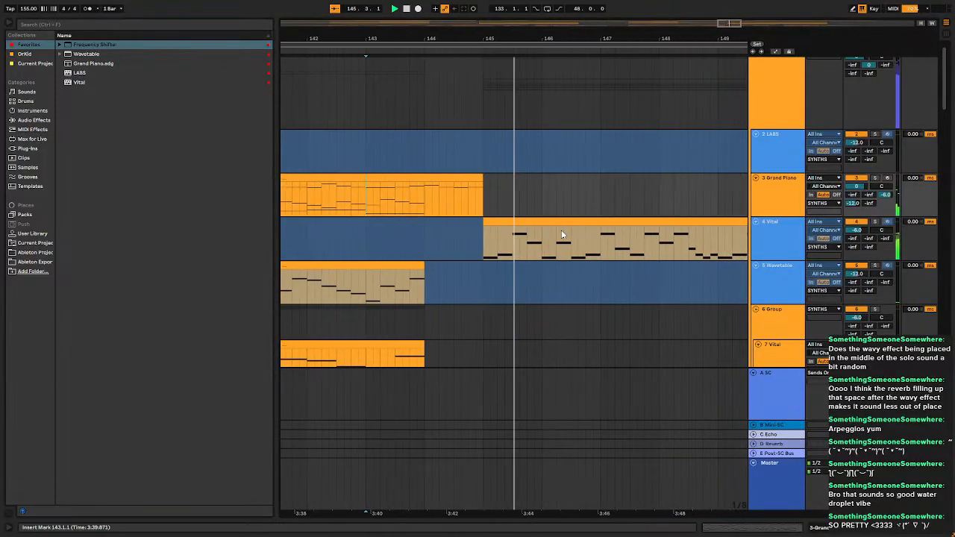
Expand 58 Group, remove the tail of the track 60 Cymatics clip past bar 144, and play from 143.4.3.
scroll(561, 230, "down", 8)
scroll(553, 232, "down", 5)
scroll(539, 239, "down", 20)
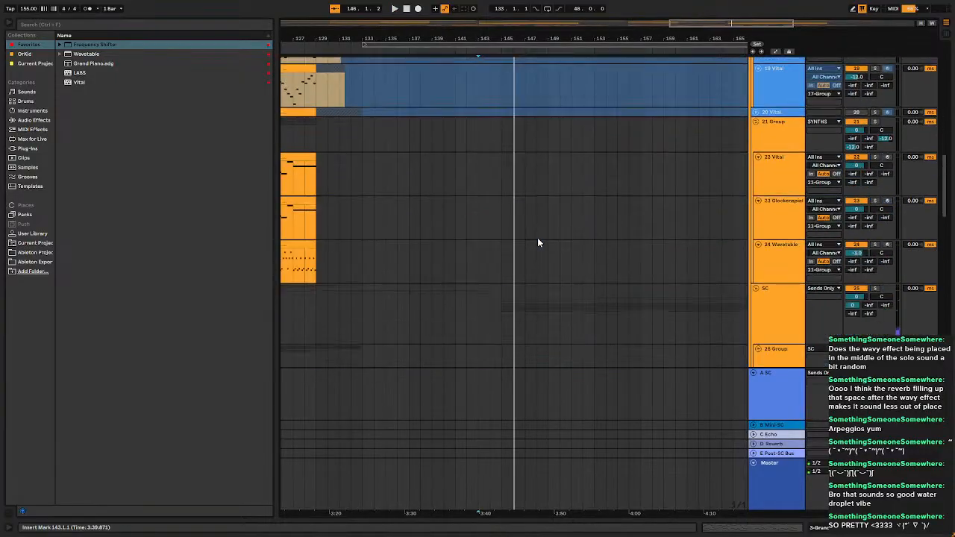
scroll(531, 241, "down", 5)
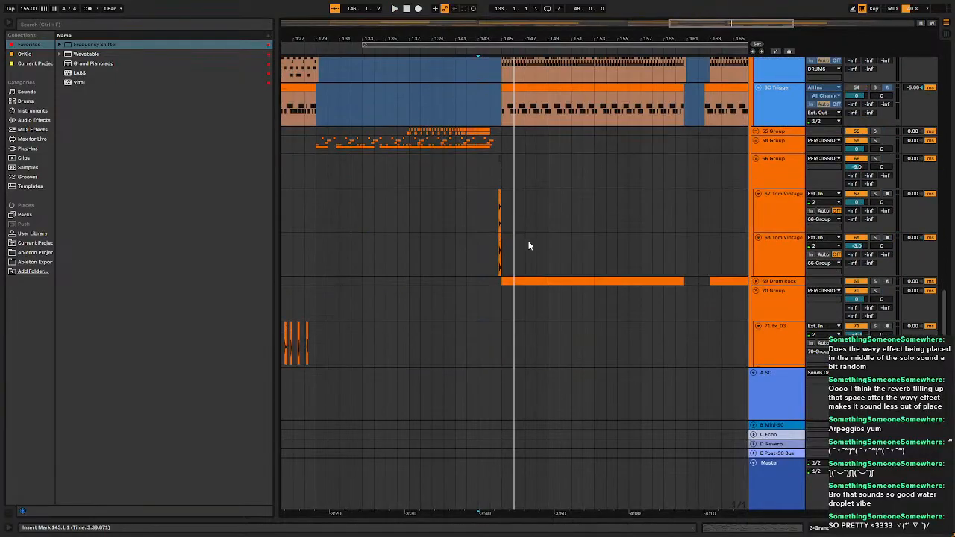
scroll(480, 223, "up", 5)
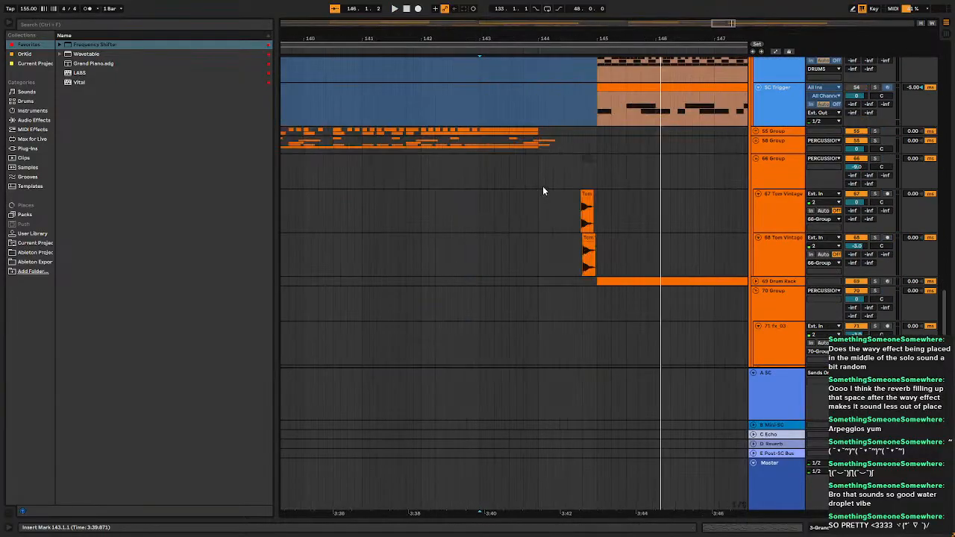
left_click(756, 140)
left_click_drag(541, 240, 560, 243)
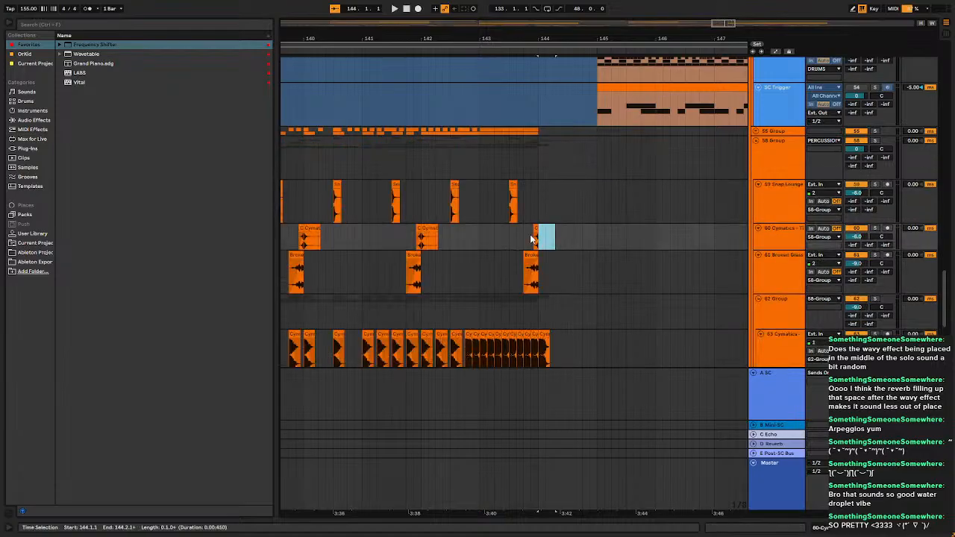
left_click(537, 234)
key("space")
Remove the tail of the last Cymatics clip on track 63 past bar 144 and play from 143.2.1.
scroll(538, 235, "down", 3)
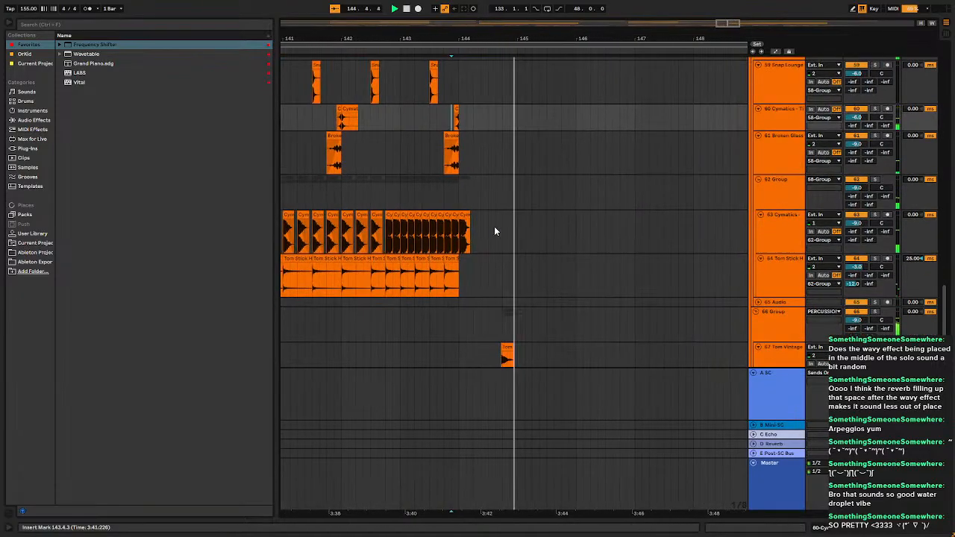
left_click(446, 227)
key("space")
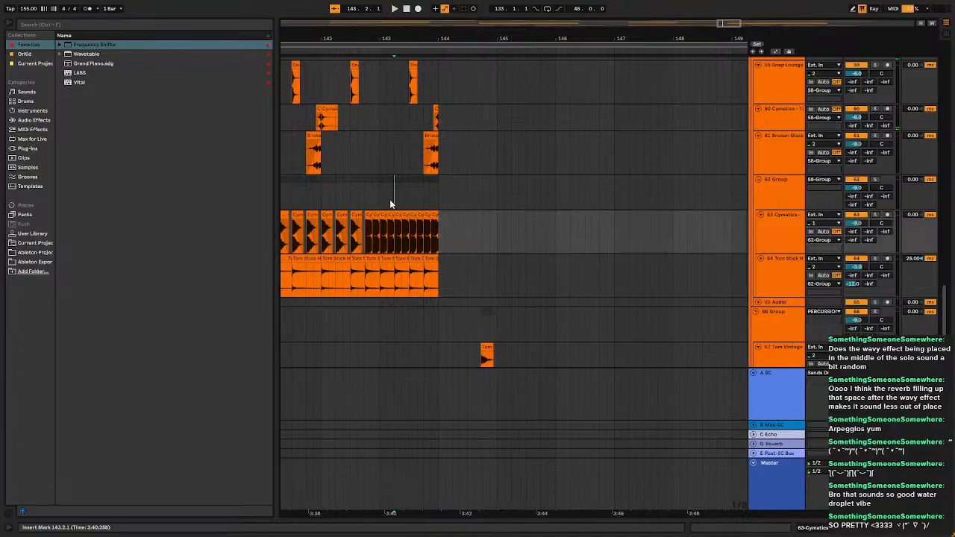
left_click(389, 199)
key("space")
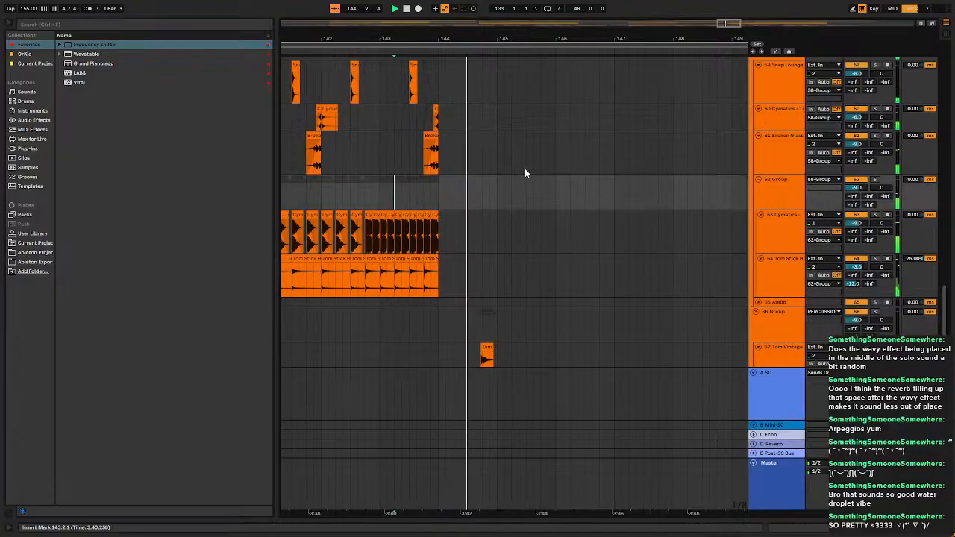
Shift the track 67 Tom Vintage clip slightly later, close to the start of the track 68 one, and play from 144.3.1.
scroll(501, 242, "down", 3)
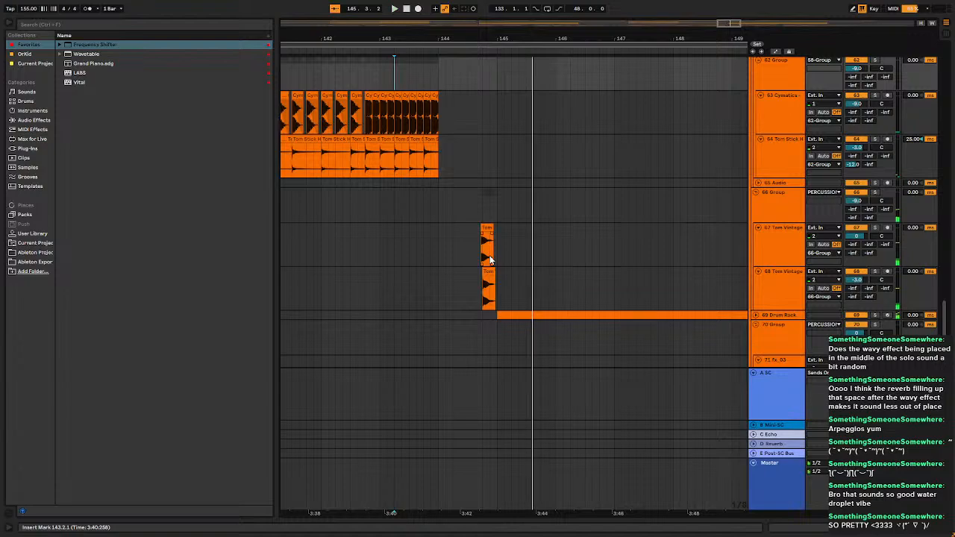
scroll(489, 246, "up", 5)
left_click(455, 237)
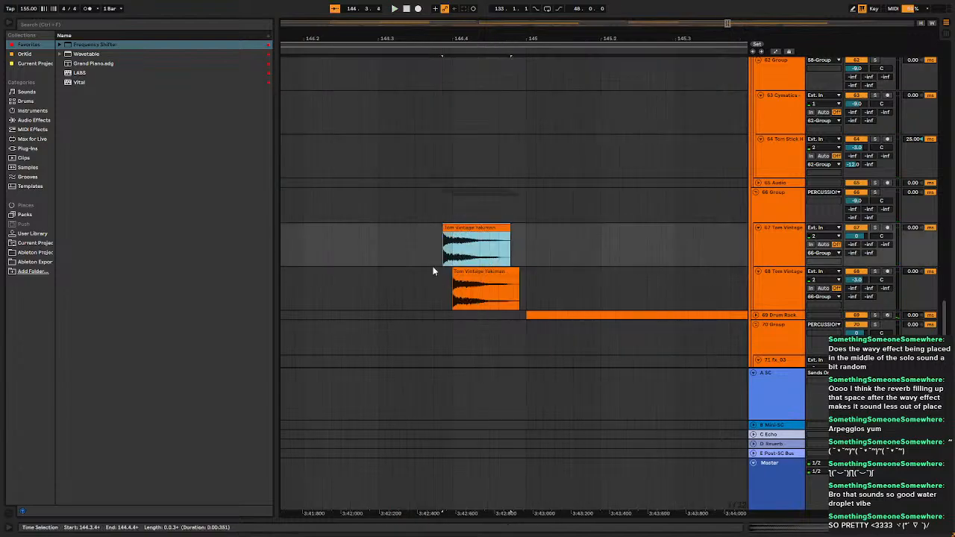
scroll(433, 270, "up", 5)
left_click_drag(506, 243, 529, 247)
scroll(528, 249, "down", 5)
left_click(453, 250)
key("space")
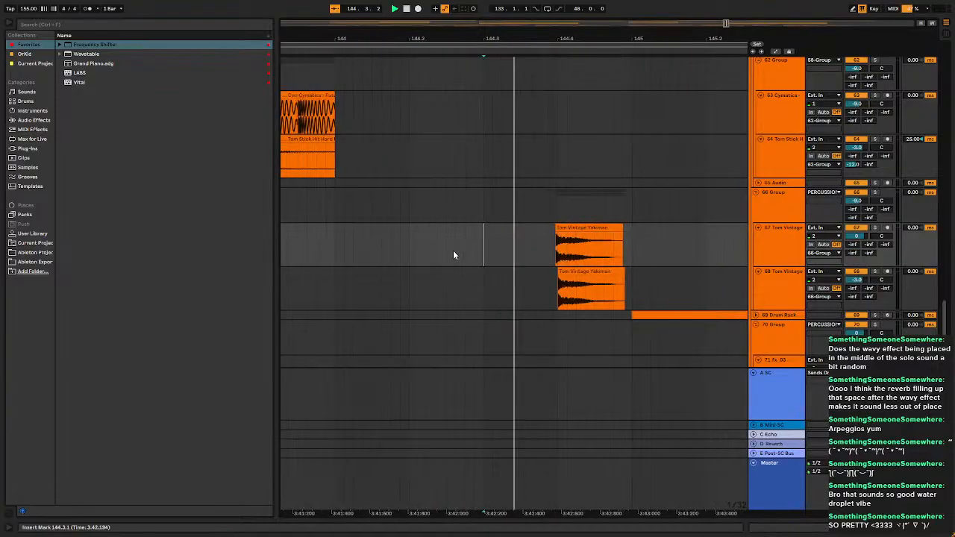
Delete both Tom Vintage clips at the end of bar 144 on tracks 67 and 68 and collapse 66 Group.
scroll(468, 245, "down", 7)
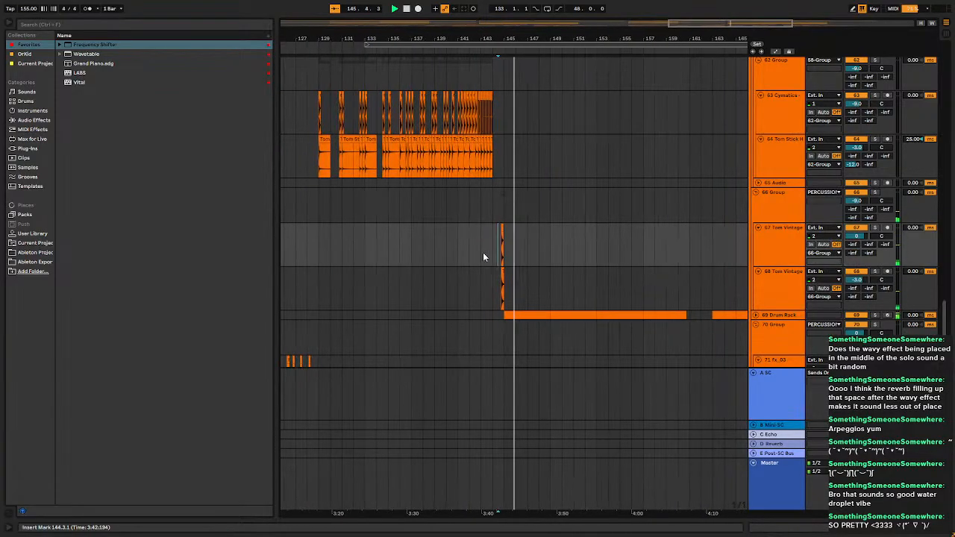
left_click(483, 253)
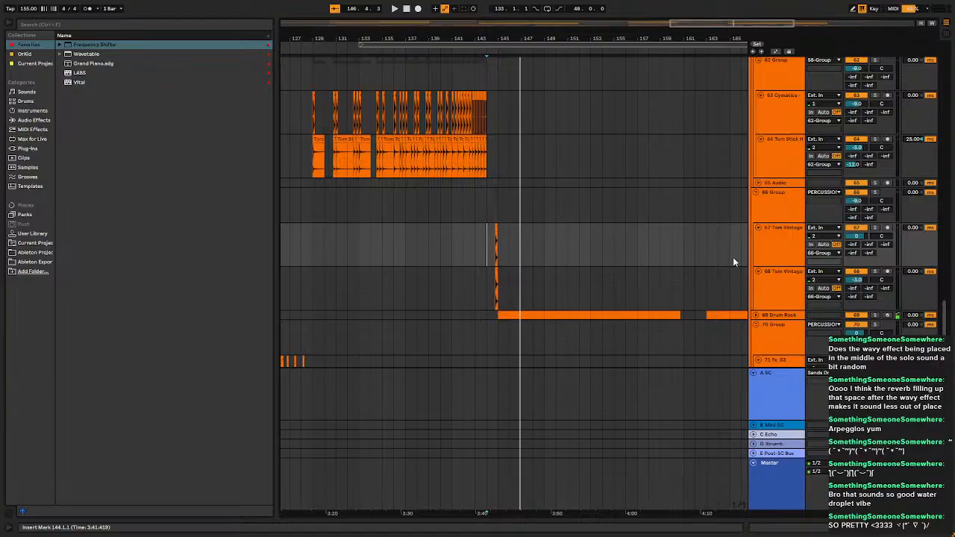
left_click_drag(487, 240, 508, 277)
key("Delete")
left_click(757, 213)
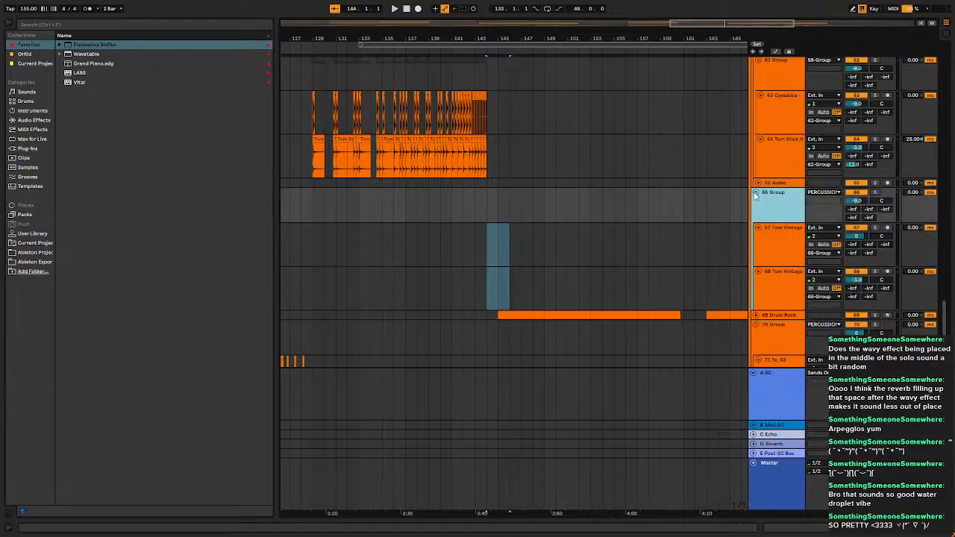
left_click(755, 194)
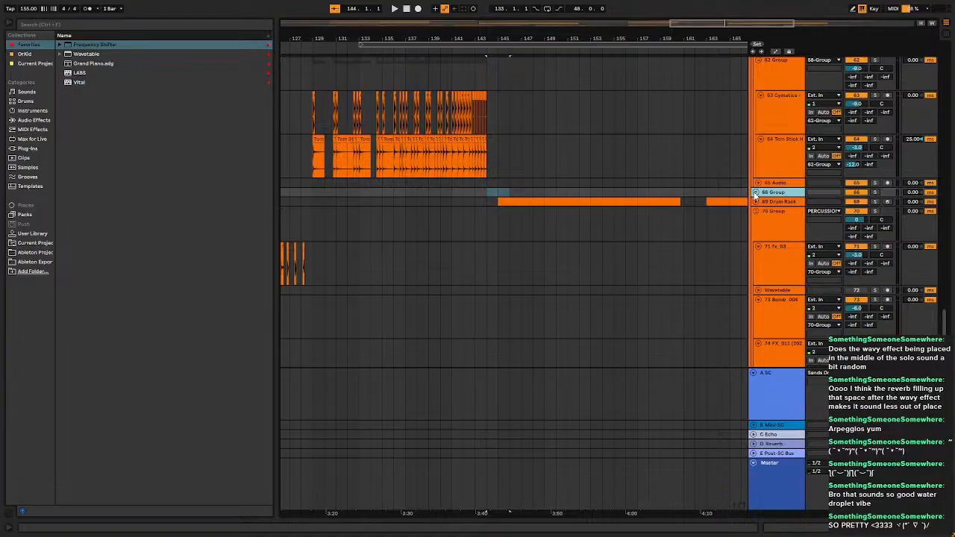
Insert a new audio track after 70 Group, just above the FXs group.
scroll(780, 235, "down", 5)
left_click(785, 233)
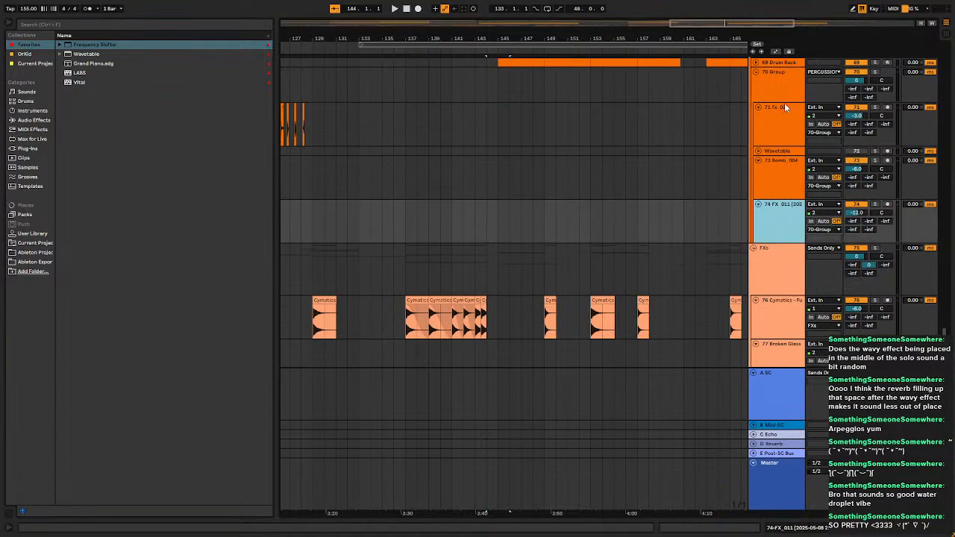
right_click(769, 88)
left_click(819, 150)
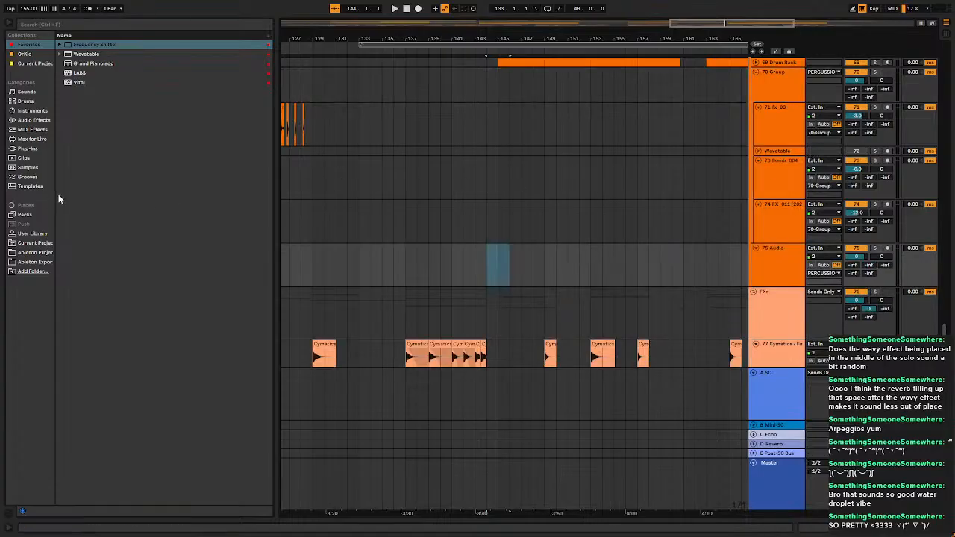
Search the User Library for "snare" and open the Snares folder of Cymatics Starter Trap.
left_click(30, 234)
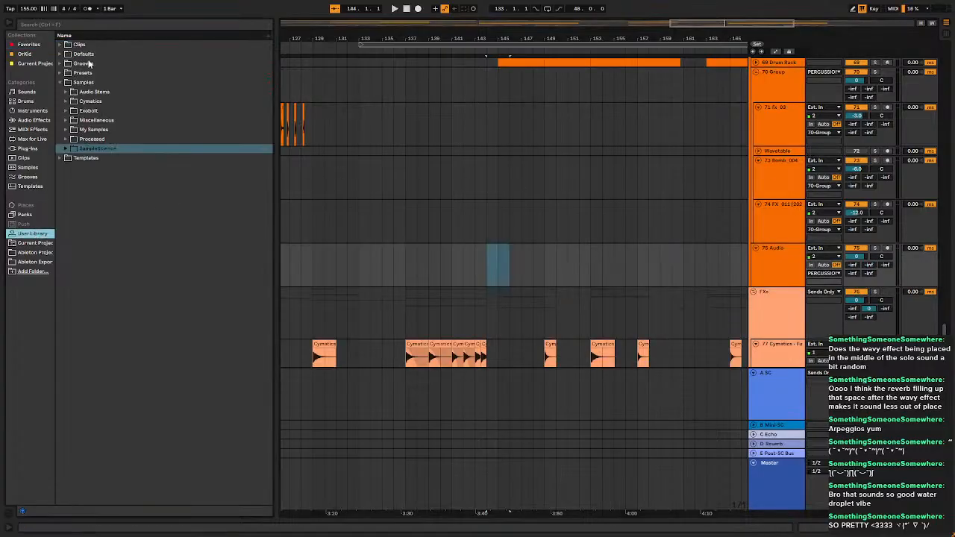
left_click(44, 24)
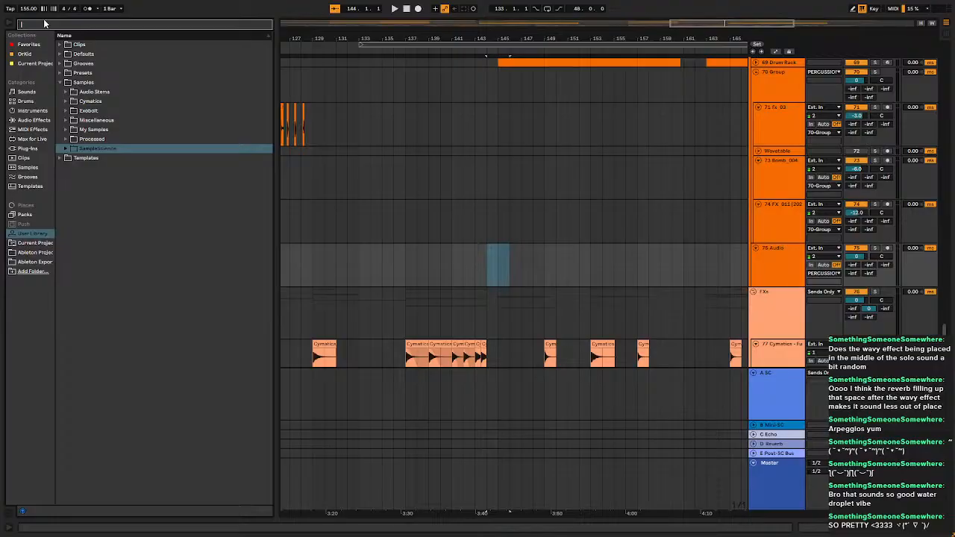
type("snare")
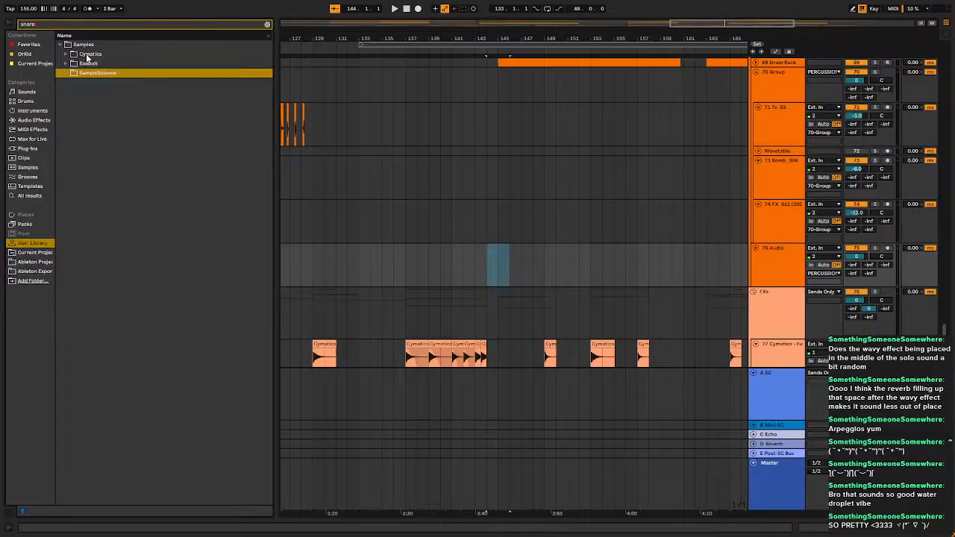
left_click(68, 56)
left_click(67, 57)
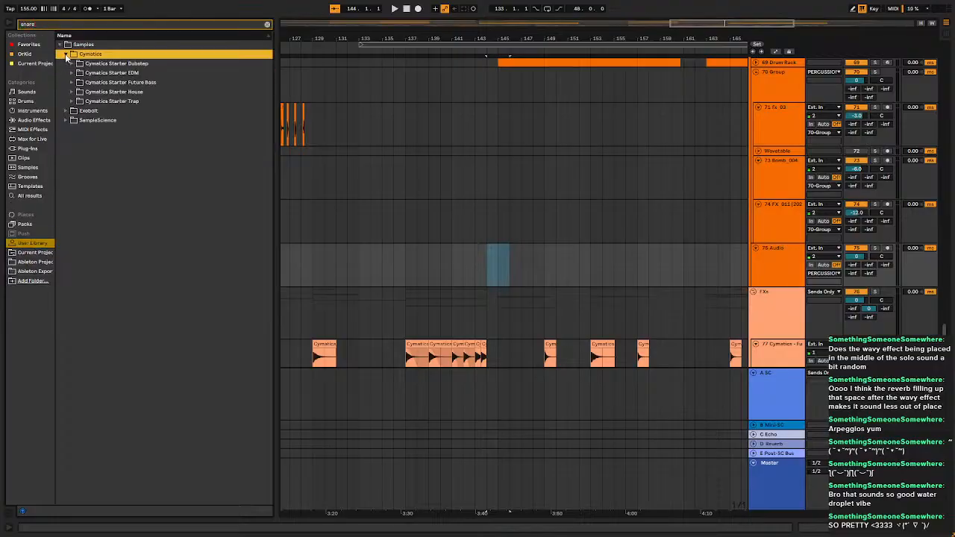
left_click(67, 101)
left_click(73, 101)
left_click(78, 111)
Audition the Cymatics trap snares from Baby Snare through Iconic Snare, going back to Drip Snare 2.
left_click(106, 120)
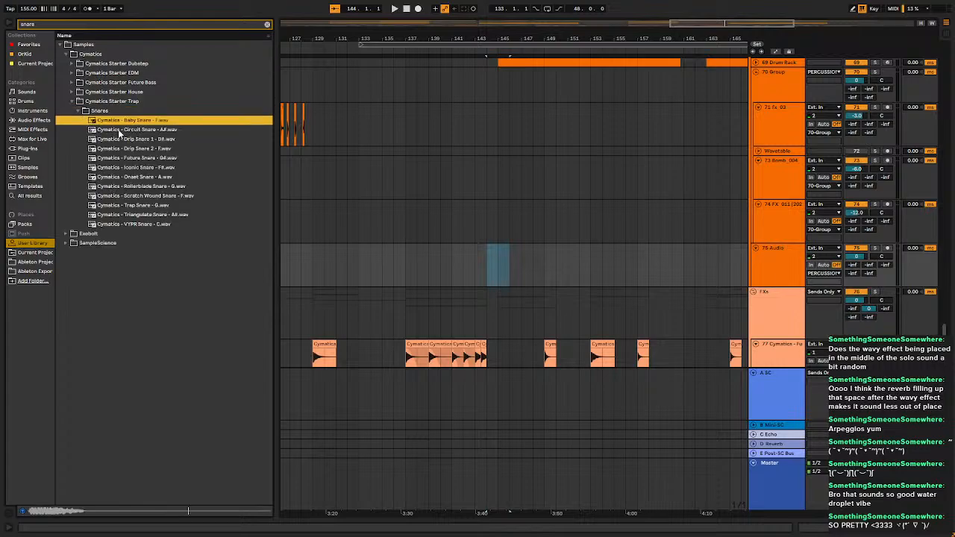
left_click(119, 131)
left_click(138, 140)
left_click(163, 149)
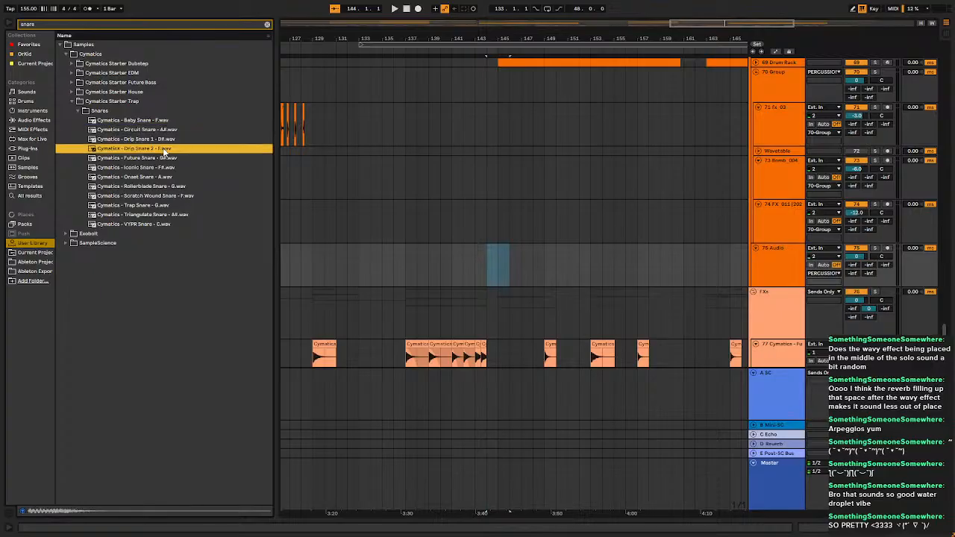
left_click(173, 158)
left_click(152, 170)
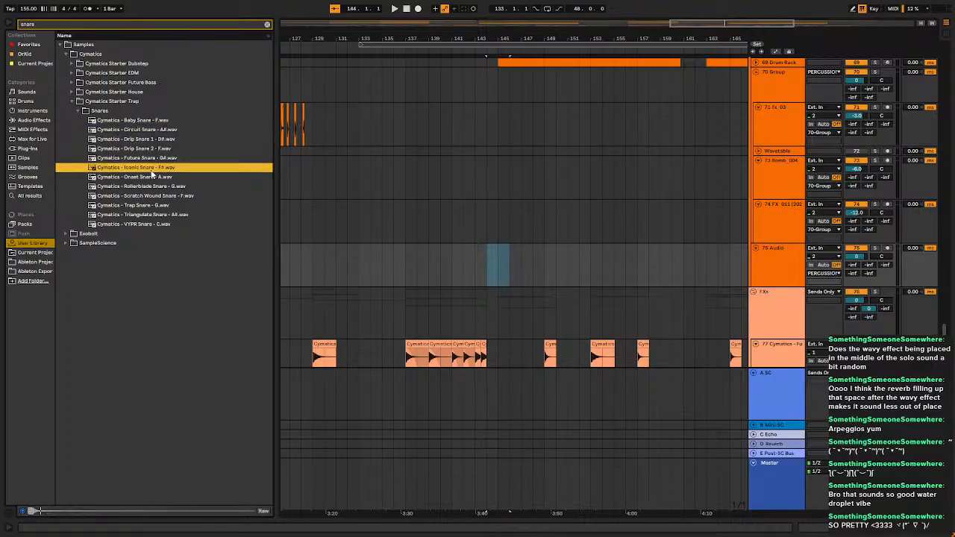
left_click(133, 159)
left_click(125, 150)
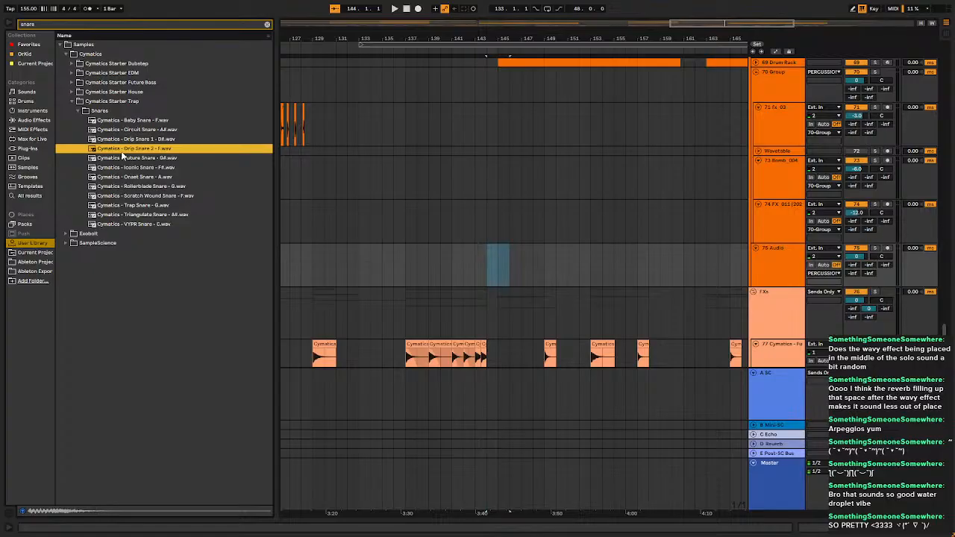
Place Cymatics Drip Snare 2 on track 75, move it to 144.4.1, and play from 144.1.1.
left_click(521, 266)
left_click(475, 267)
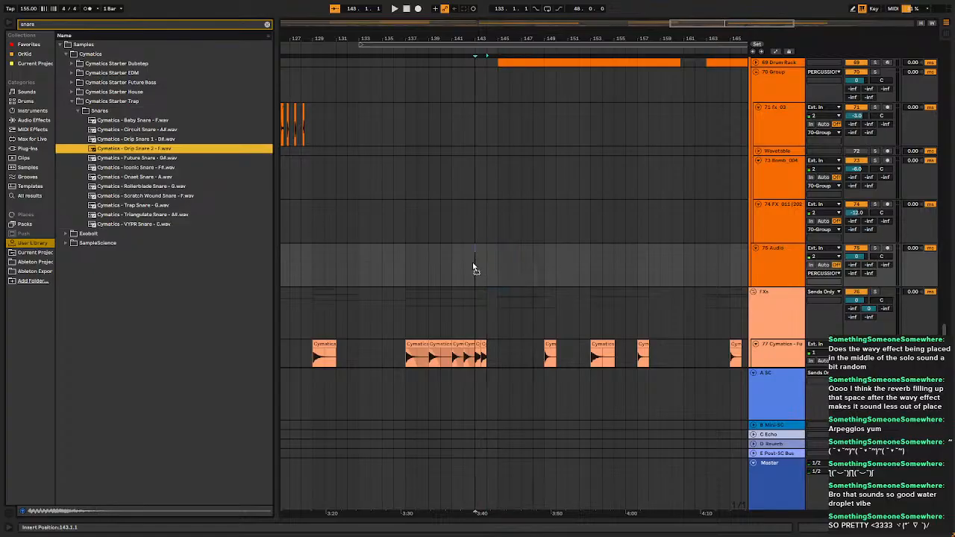
left_click_drag(481, 269, 491, 267)
scroll(503, 263, "up", 5)
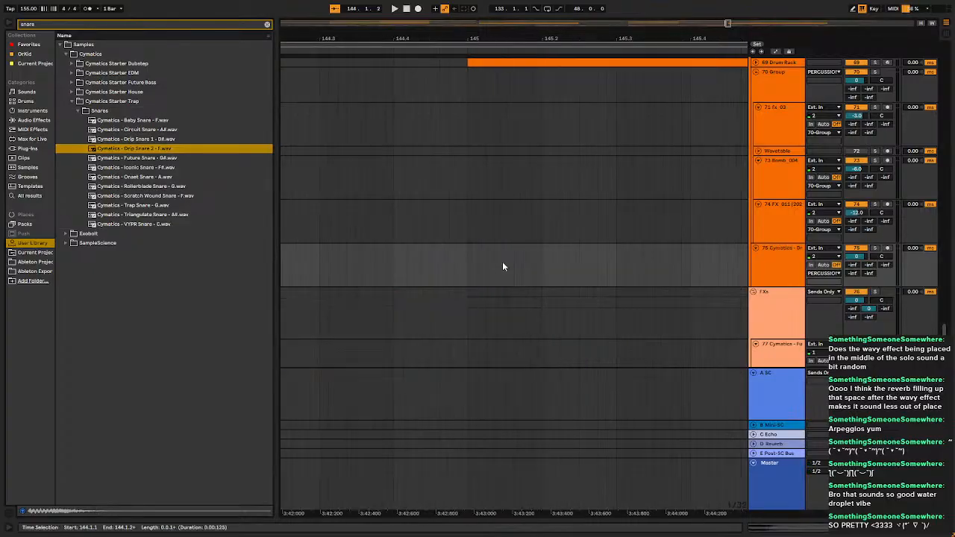
scroll(502, 262, "down", 3)
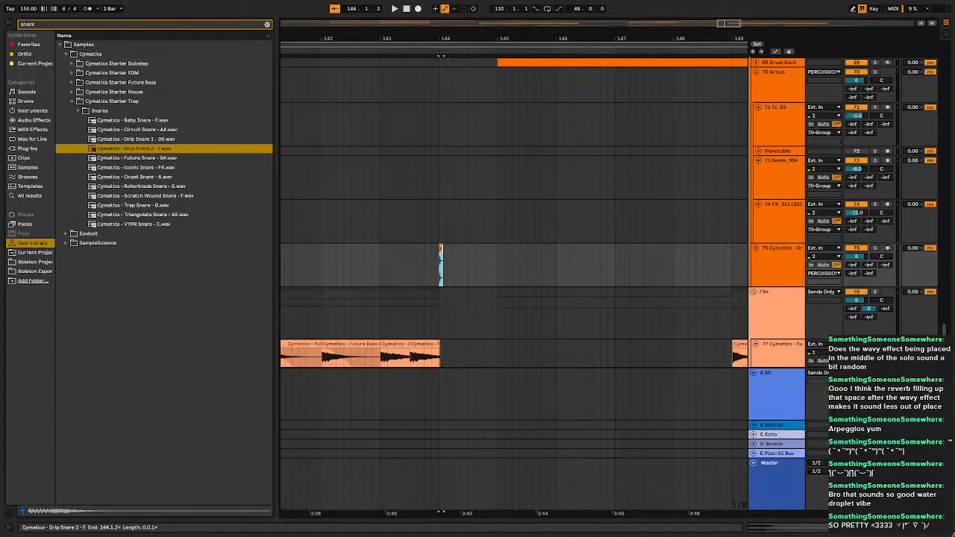
scroll(441, 254, "up", 5)
left_click_drag(428, 253, 646, 265)
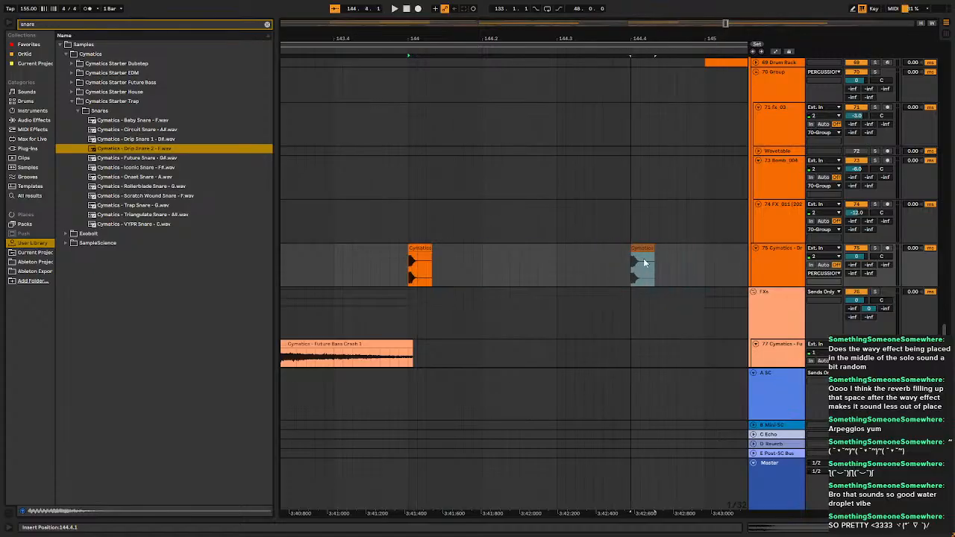
left_click(410, 266)
key("space")
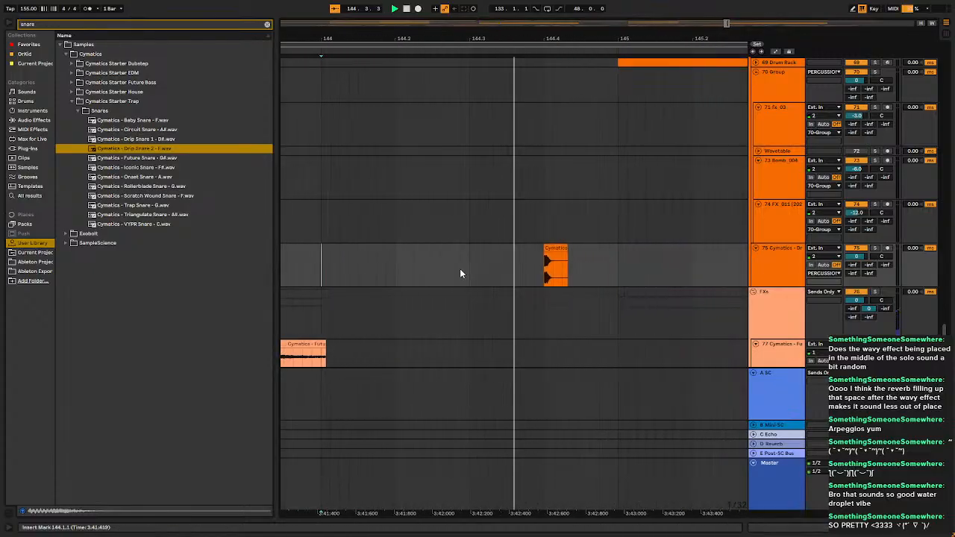
scroll(474, 268, "down", 5)
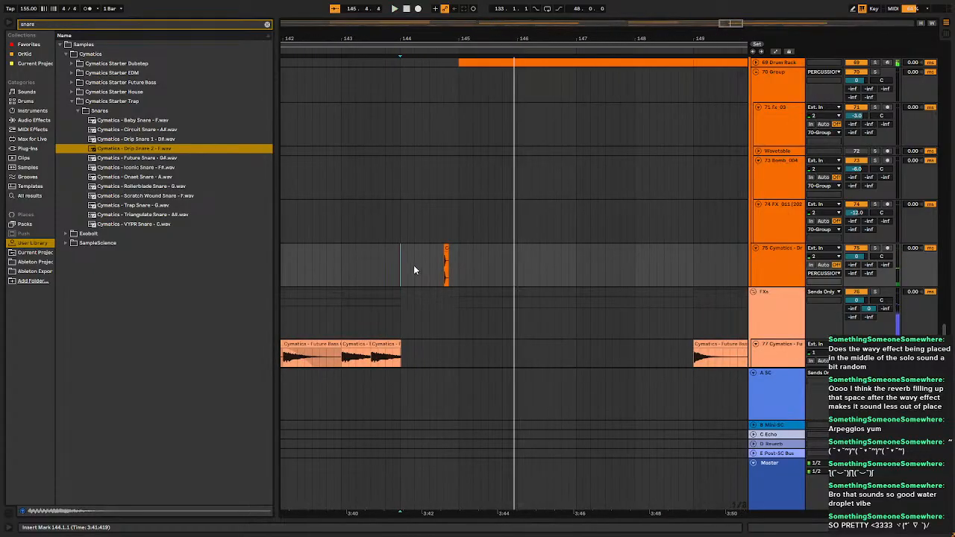
Insert an audio track after track 75 and place Cymatics Iconic Snare on it in bar 144, reversed with a fade-in.
right_click(774, 261)
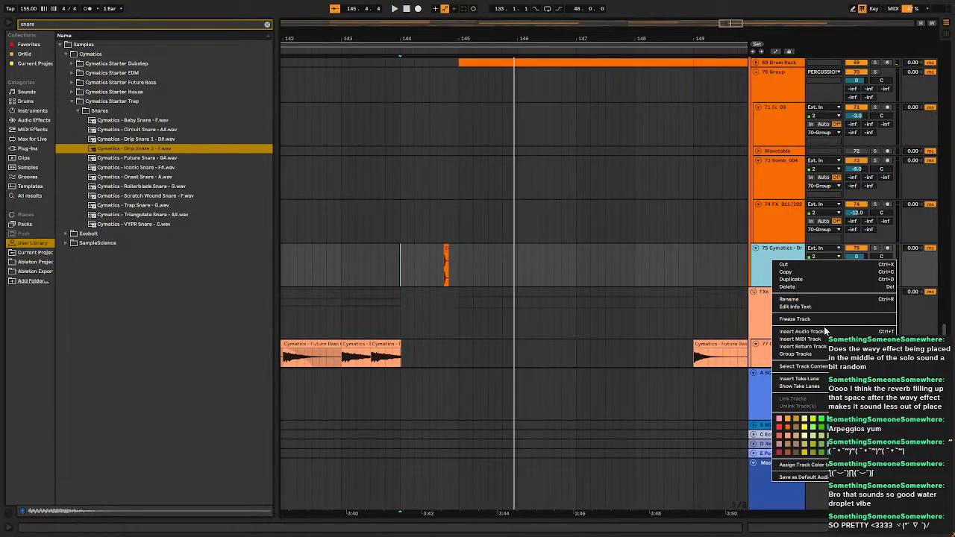
key("Escape")
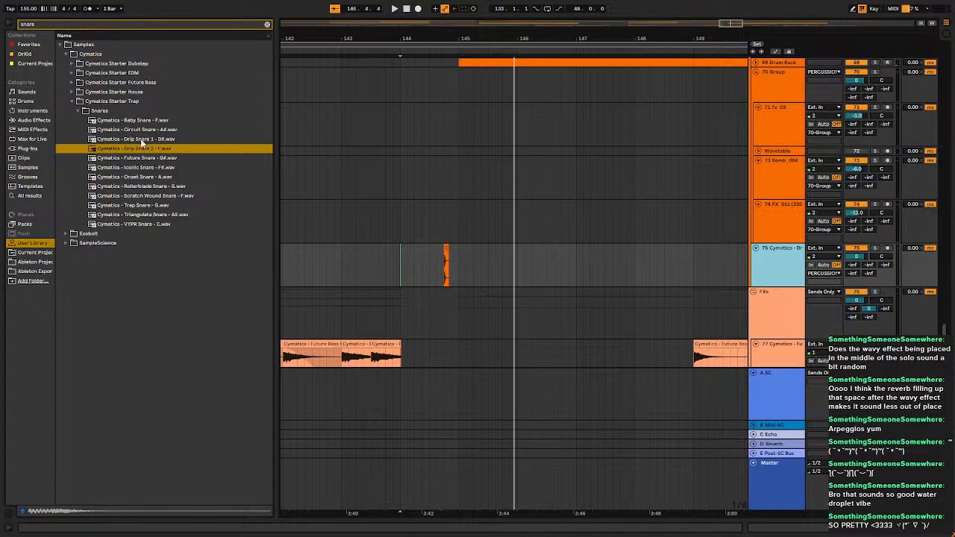
key("ctrl+t")
left_click(154, 167)
left_click_drag(139, 169, 425, 311)
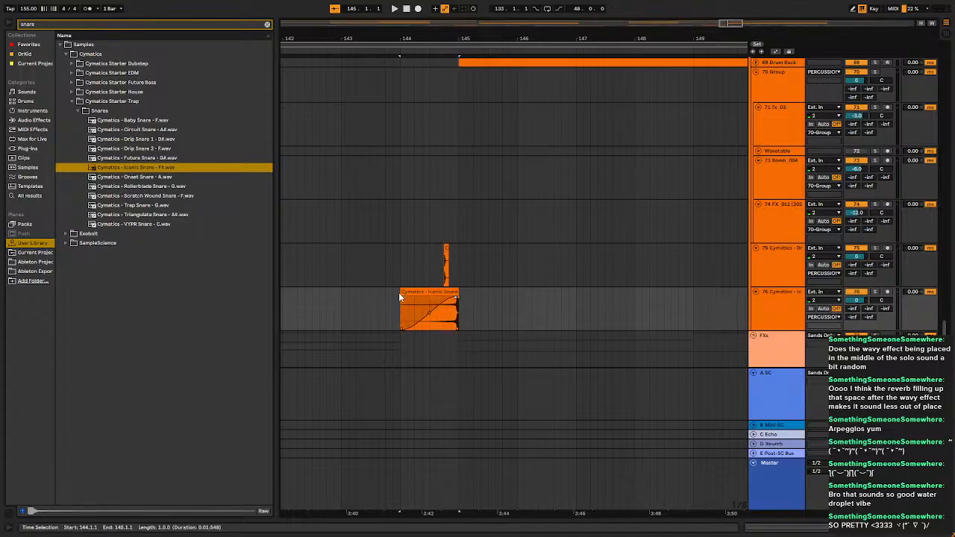
Fit the reversed Iconic Snare clip between 144.2.1 and 144.4.1 and play from 144.1.1.
left_click(400, 297)
left_click_drag(400, 297, 431, 291)
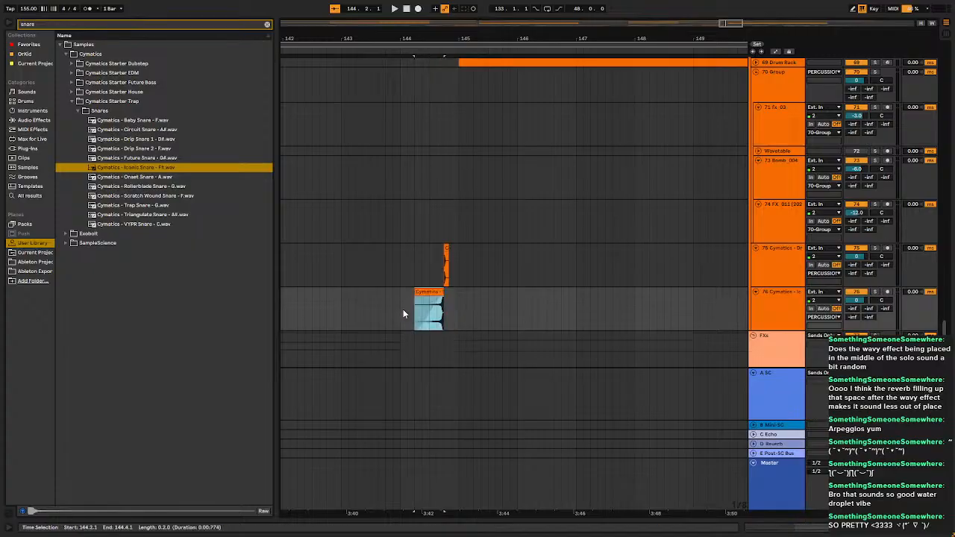
left_click(403, 314)
key("space")
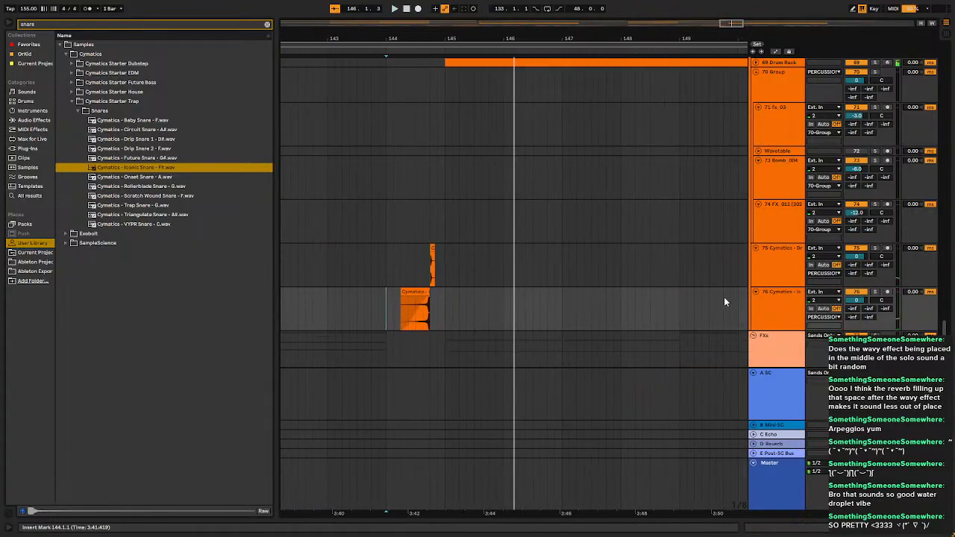
Set the volume of track 75 to -6.0 dB and track 76 to -9.0 dB, and play from 143.4.3.
left_click(776, 279)
left_click_drag(858, 256, 862, 260)
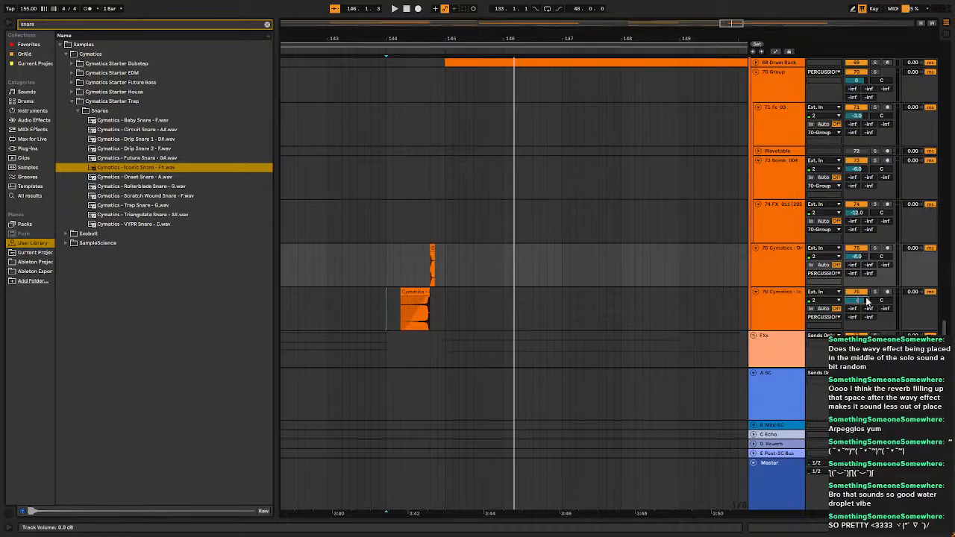
key("space")
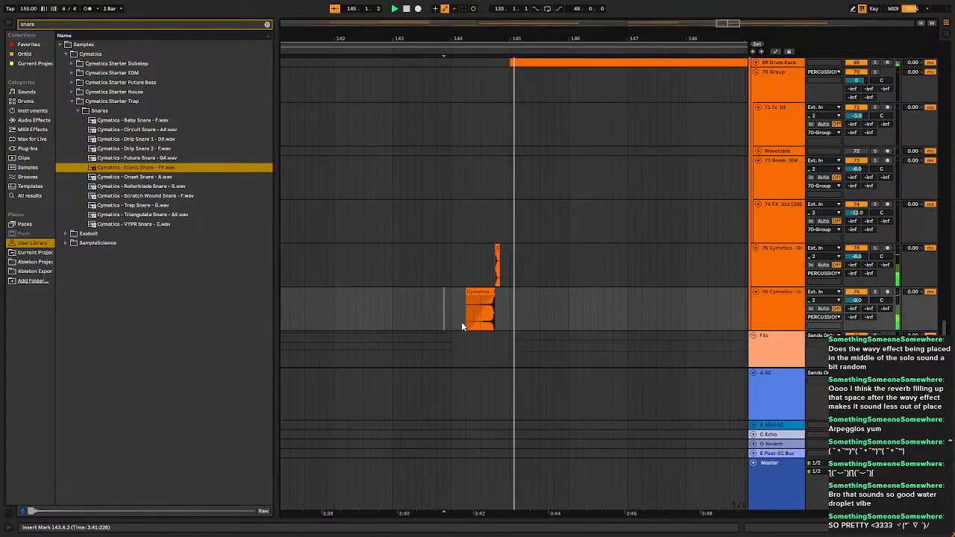
scroll(542, 290, "down", 5)
scroll(542, 293, "up", 10)
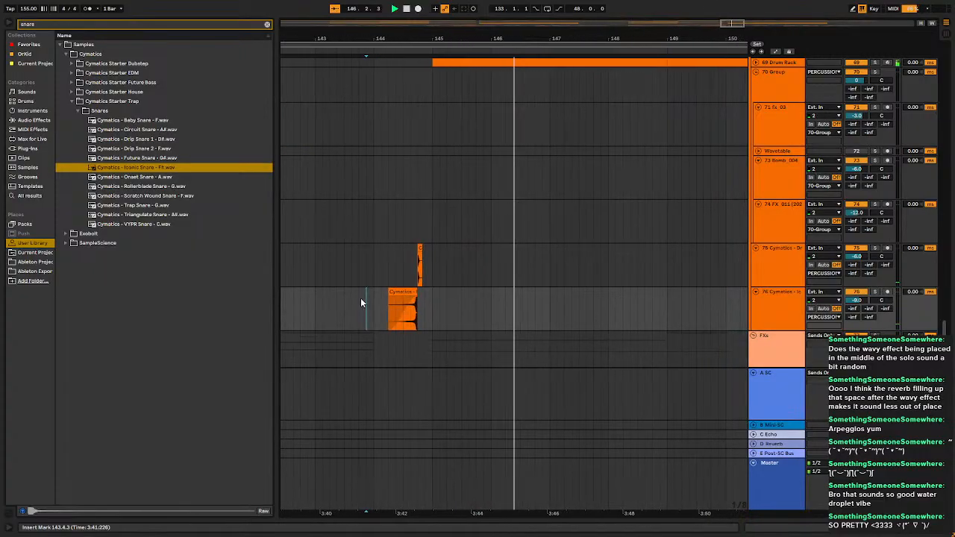
Insert a MIDI track after the Drip Snare track 75 and delete the Drip Snare track.
left_click_drag(384, 293, 691, 252)
left_click_drag(370, 271, 637, 254)
left_click(782, 219)
right_click(764, 211)
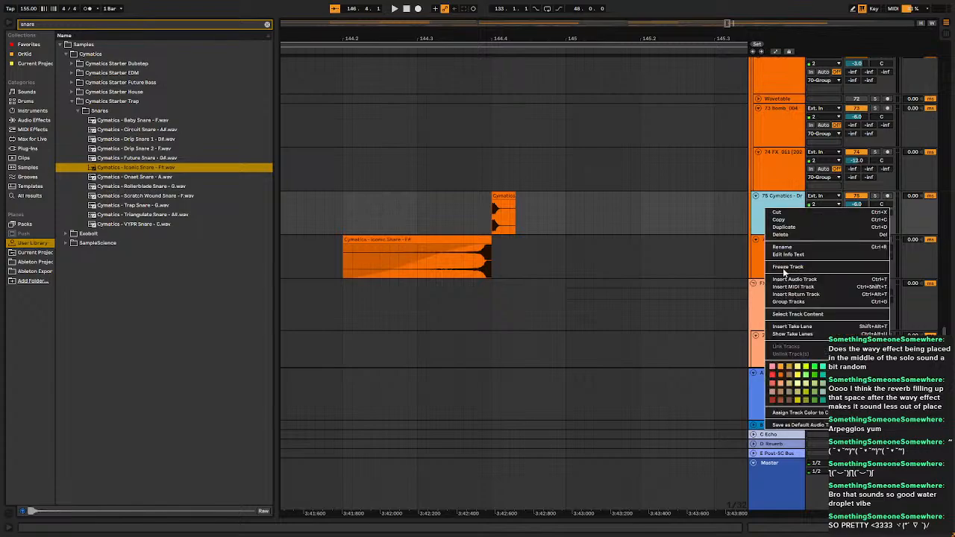
left_click(790, 289)
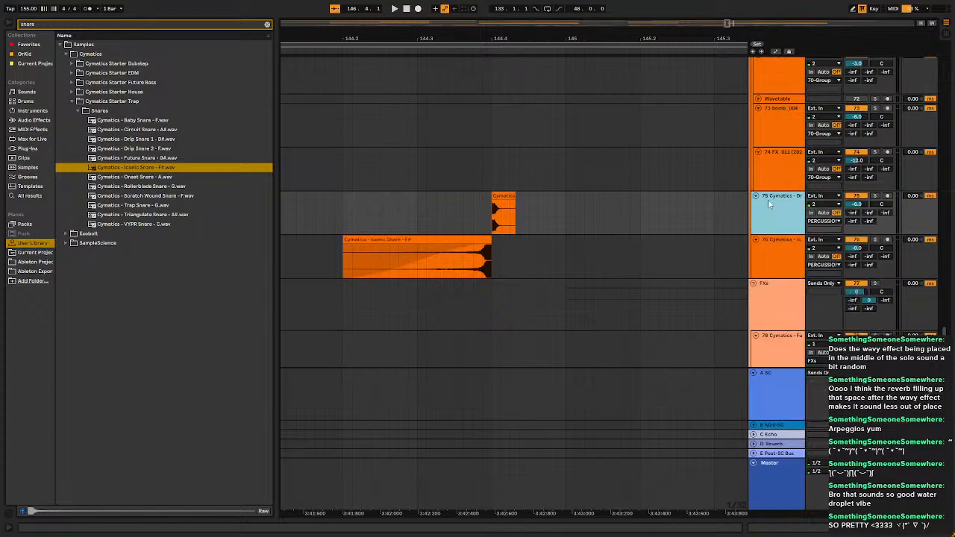
key("ctrl+shift+t")
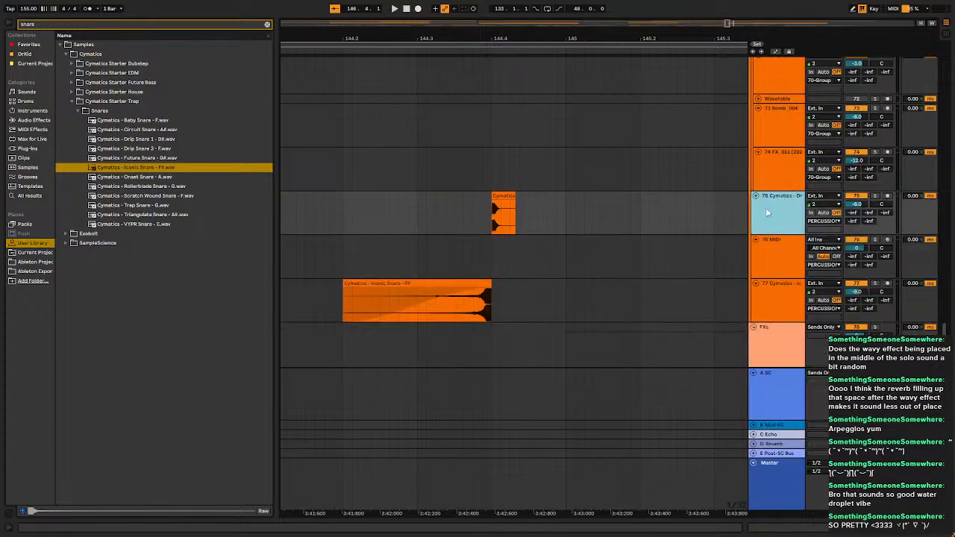
key("Delete")
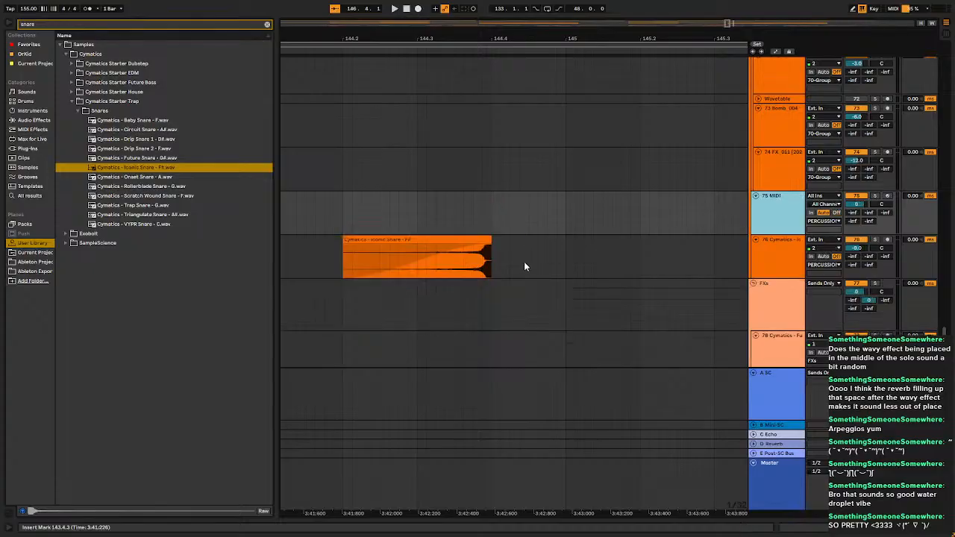
Create a MIDI clip on track 75 from 144.4.1 to 145.1.1 and add a sixteenth-length E#3 note at its start.
left_click_drag(496, 207, 566, 207)
right_click(566, 208)
left_click(597, 290)
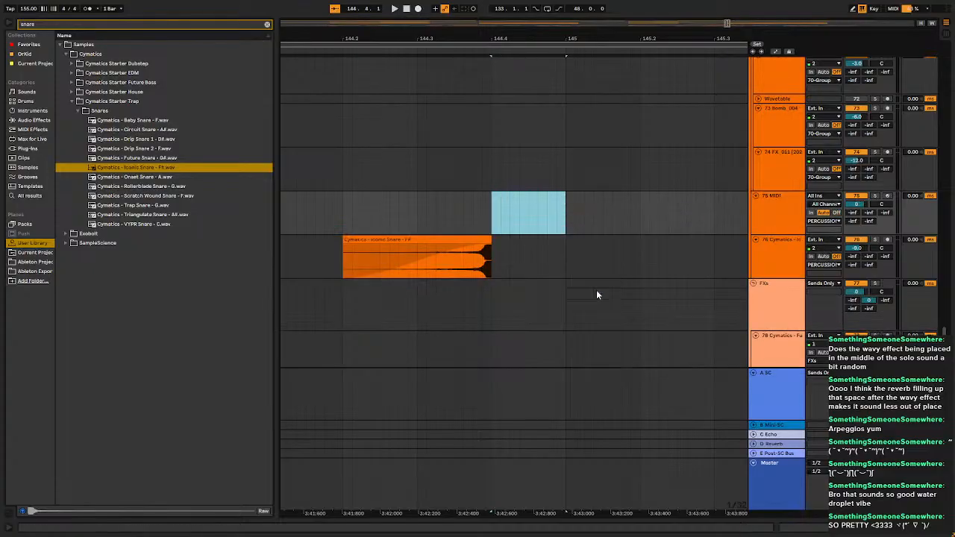
double_click(272, 480)
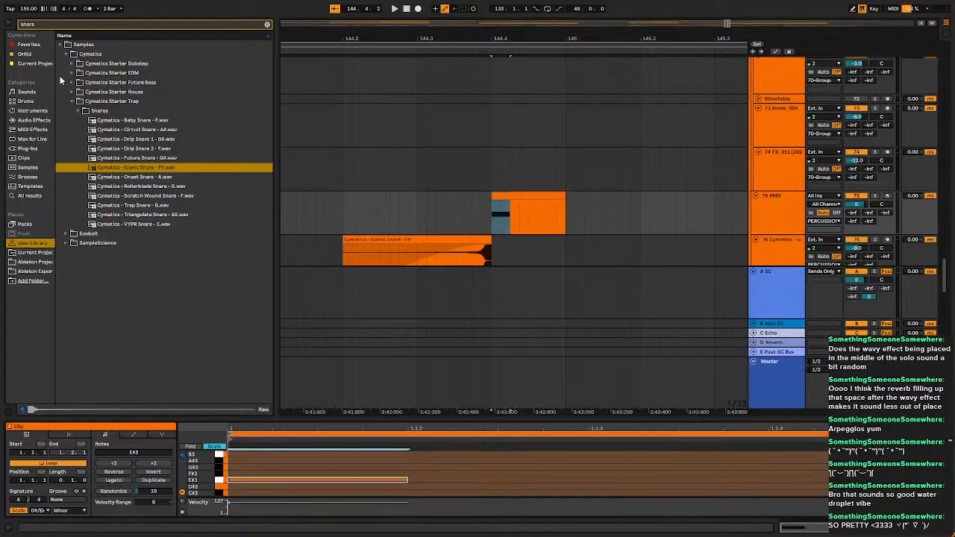
Clear the browser search and load the default Operator instrument onto MIDI track 75.
left_click(33, 44)
left_click(83, 46)
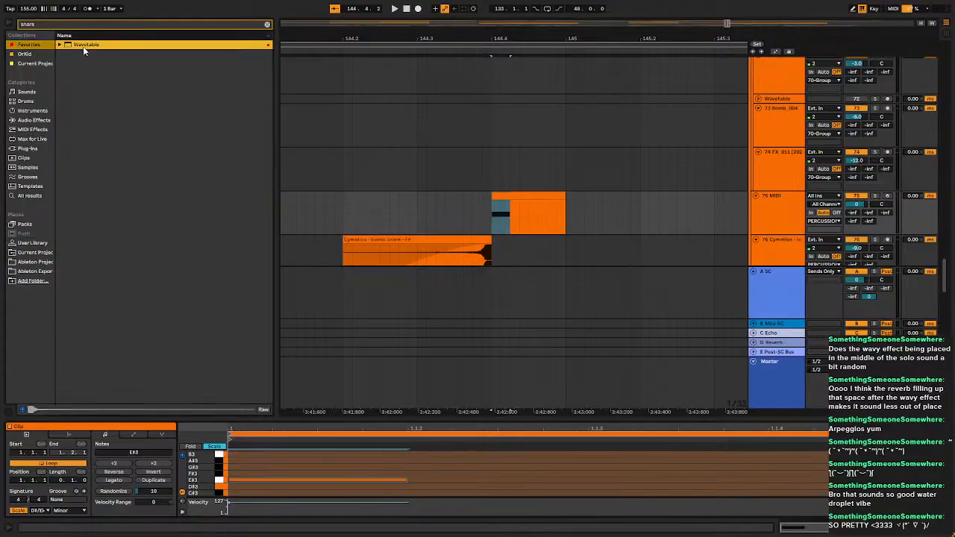
left_click(267, 24)
left_click(15, 111)
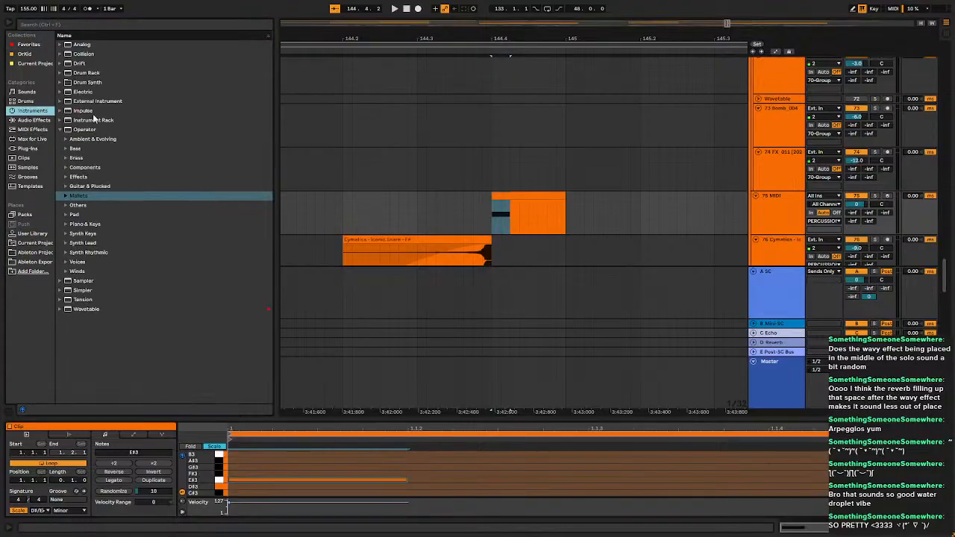
left_click(70, 130)
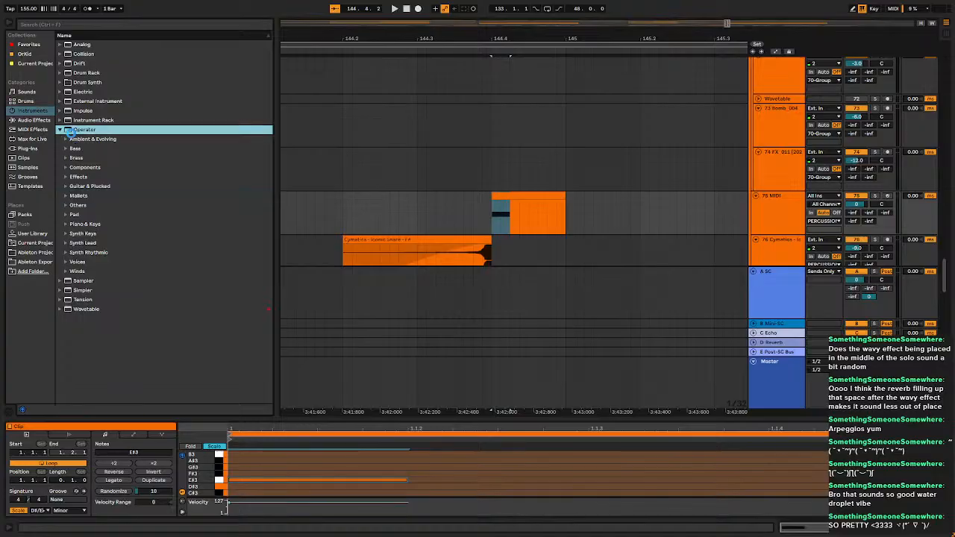
double_click(70, 130)
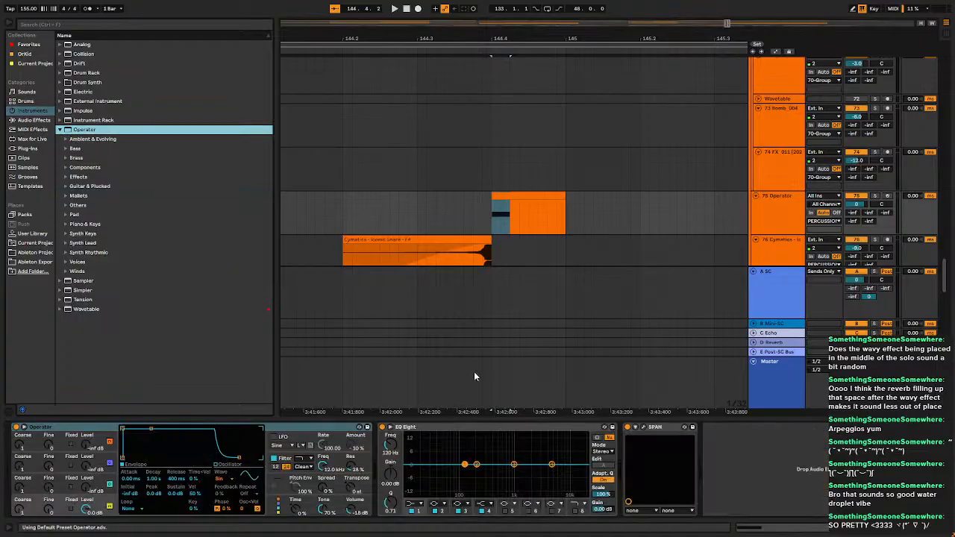
Transpose the note in the Operator clip on track 75 to D#3.
double_click(524, 206)
left_click(267, 479)
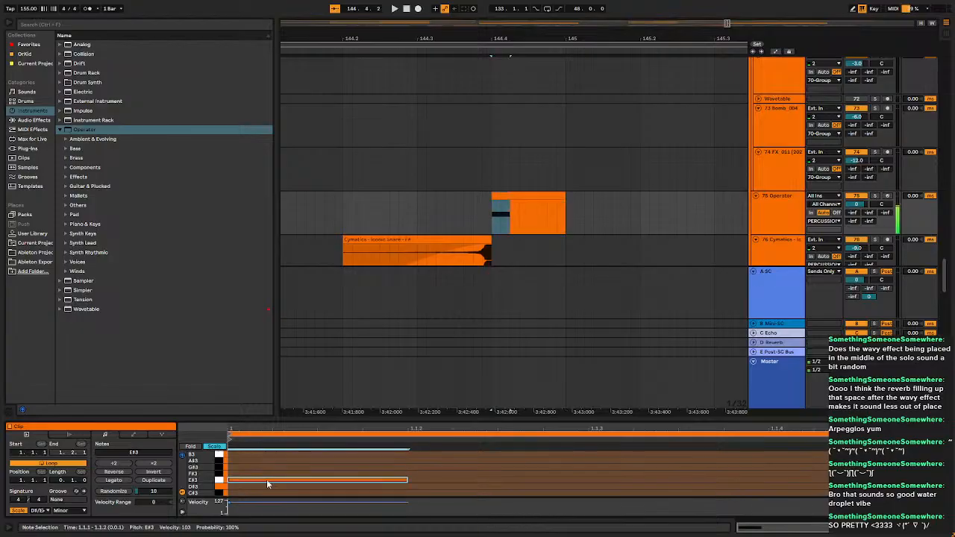
key("Down")
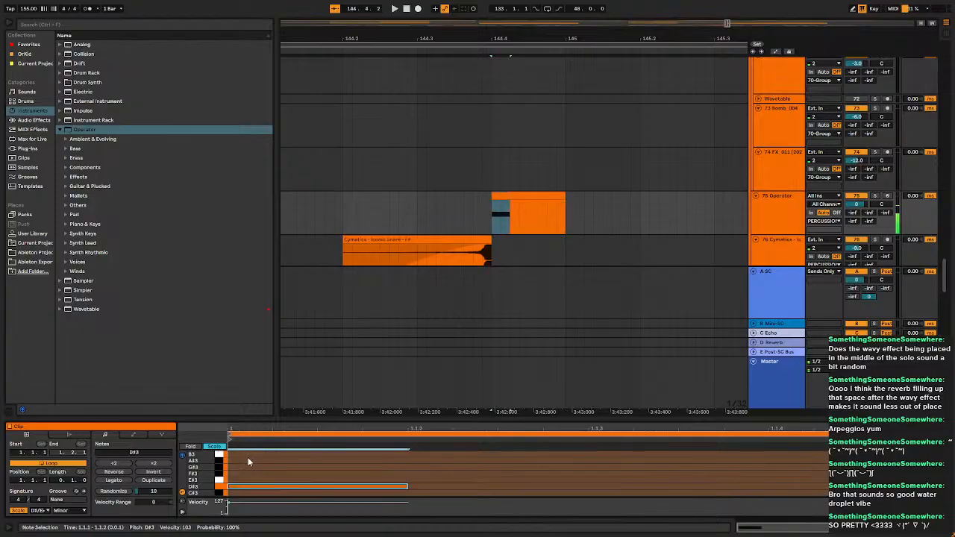
key("Down")
key("Down")
key("Down")
key("Down")
key("Down")
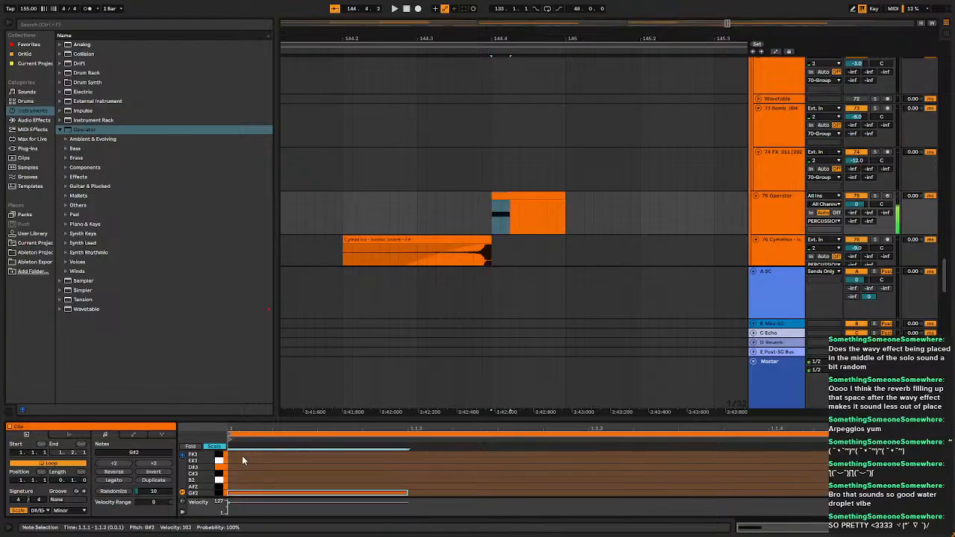
key("Up")
key("Up")
key("Up")
key("Up")
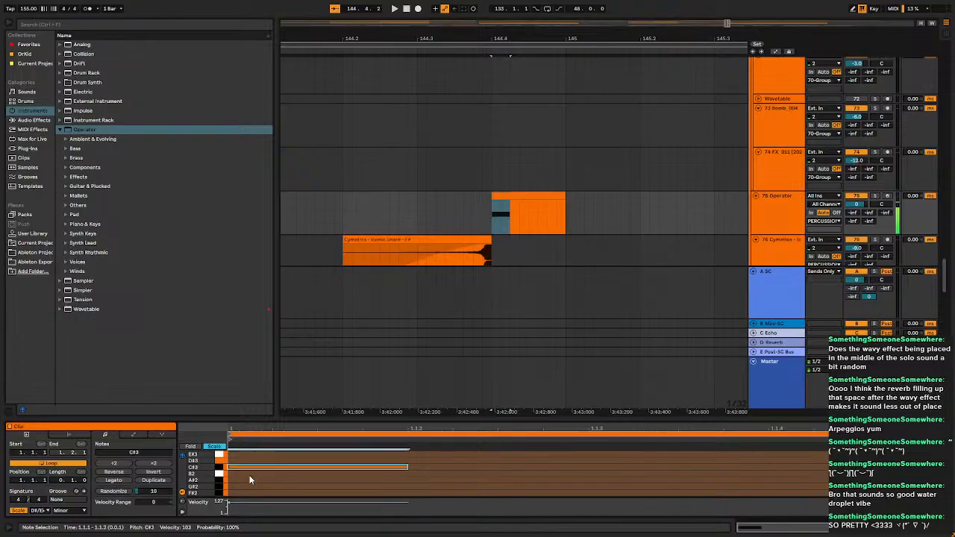
key("Up")
Set the release of oscillator A's envelope to 1.00 ms in track 75's Operator and play the transition from 144.1.1.
left_click(761, 272)
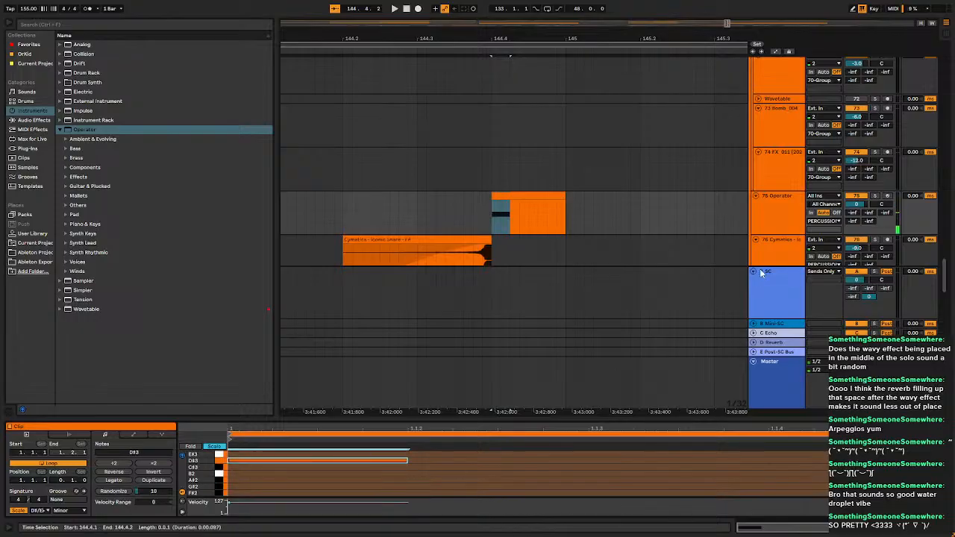
double_click(779, 209)
left_click_drag(242, 457, 192, 466)
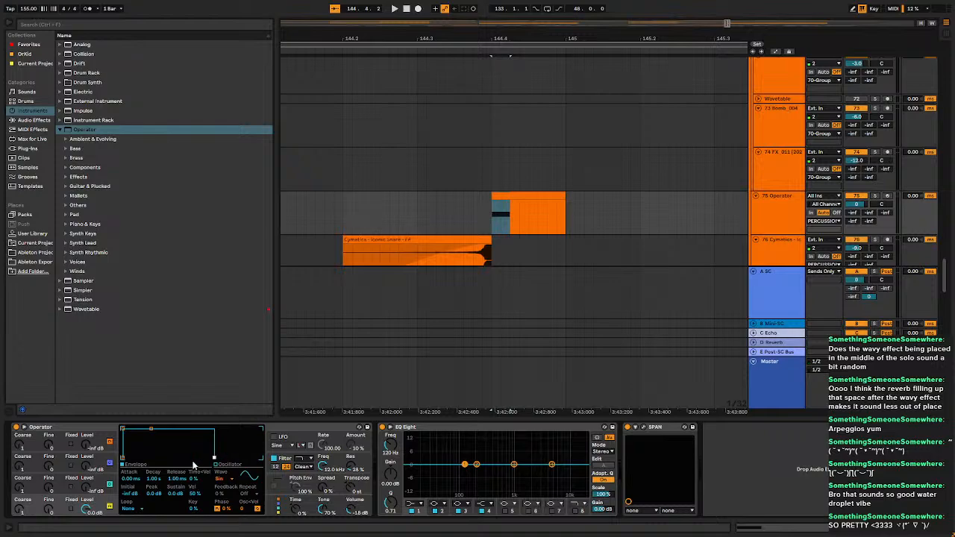
key("space")
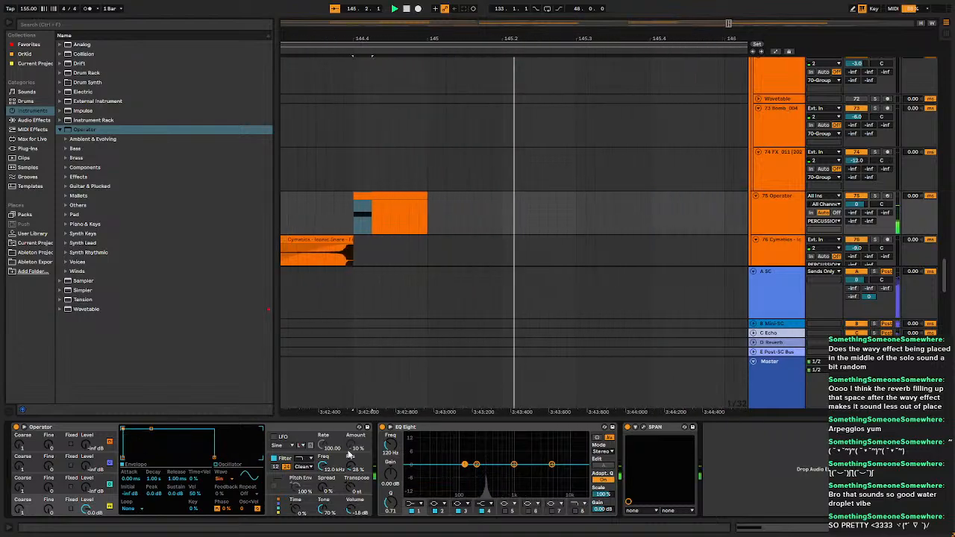
double_click(295, 218)
key("space")
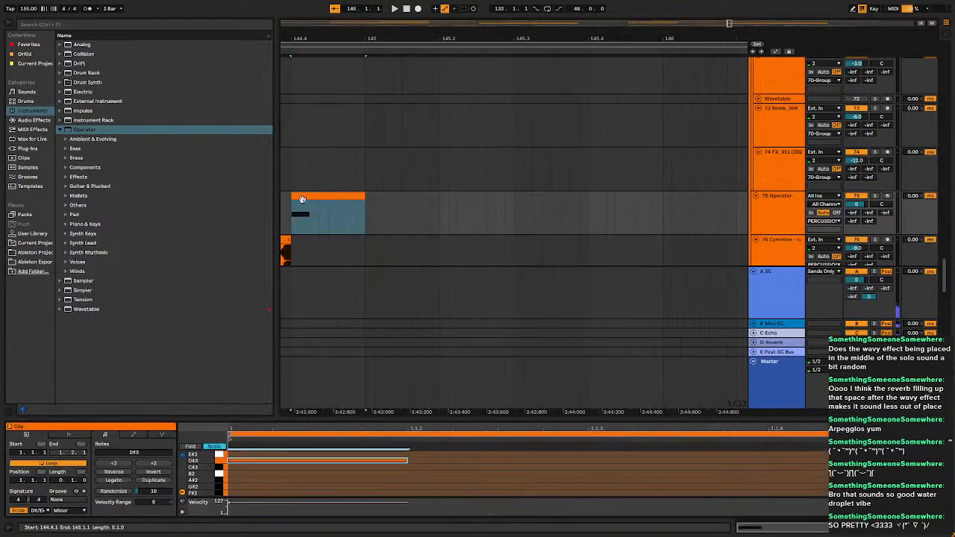
double_click(778, 219)
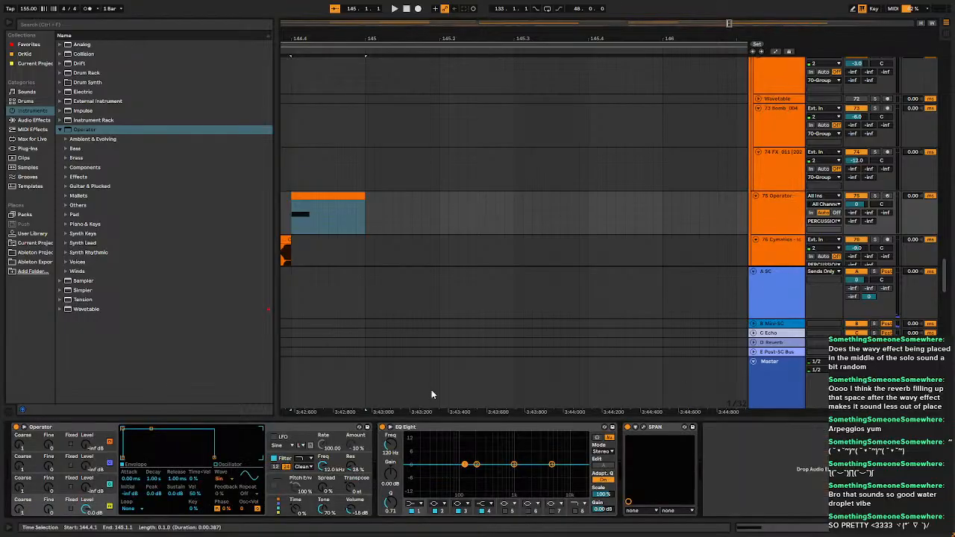
scroll(521, 196, "down", 5)
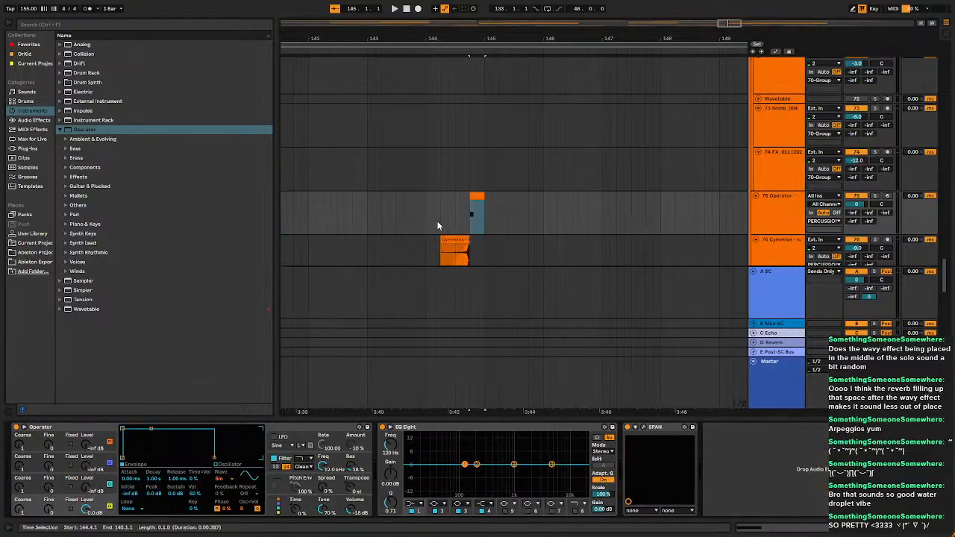
left_click(427, 223)
key("space")
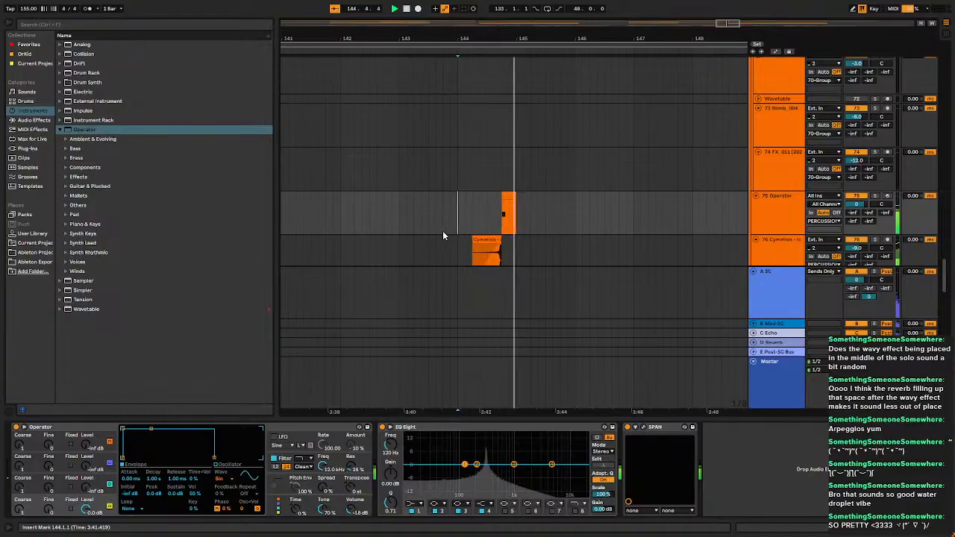
Turn off the filter in track 75's Operator and play the transition.
scroll(483, 225, "up", 5)
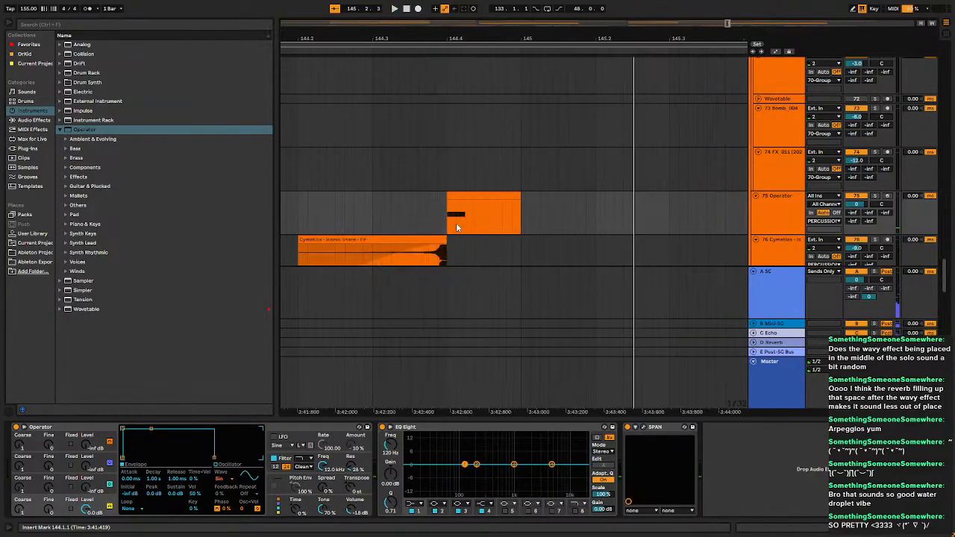
left_click(276, 467)
left_click(273, 460)
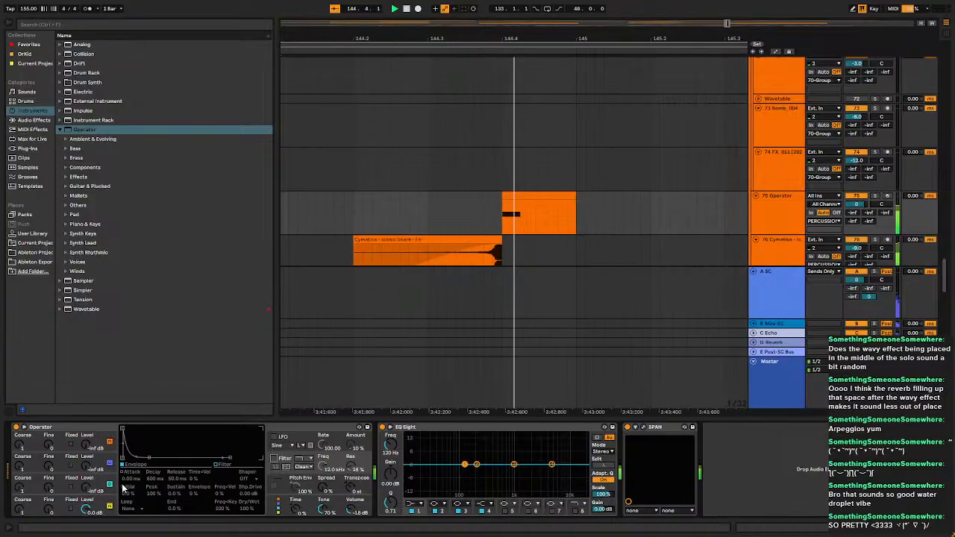
Try oscillator B's level at -24 dB in Operator and look over its global pitch and voice settings.
left_click(60, 428)
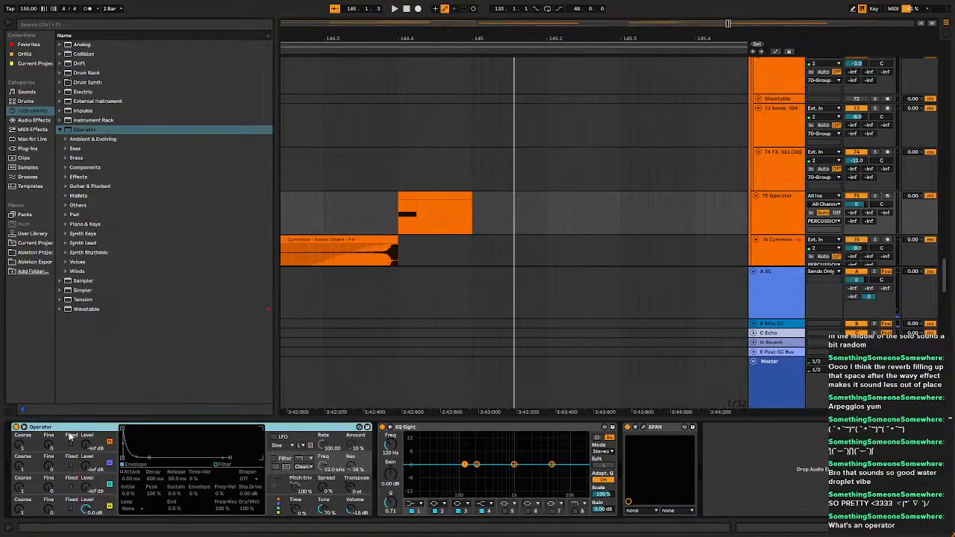
left_click(63, 507)
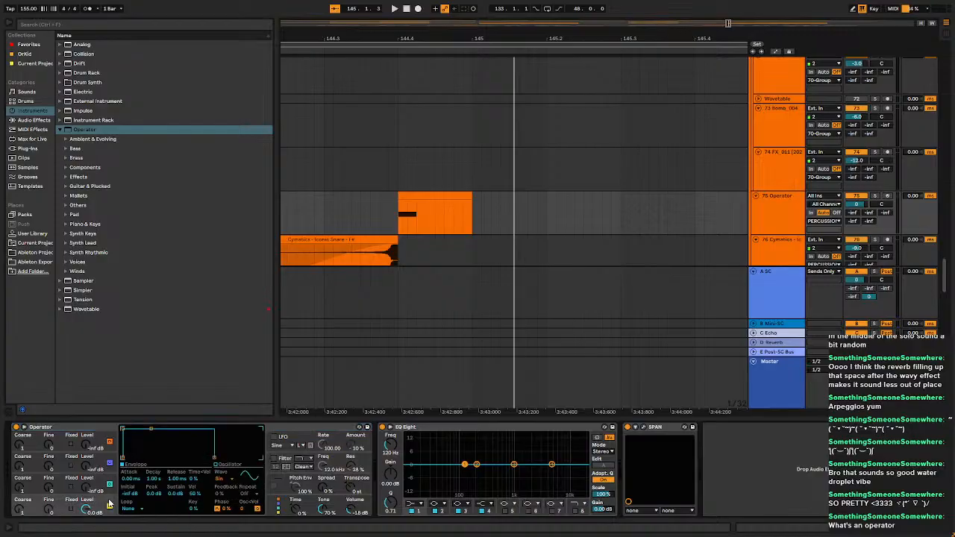
left_click(91, 484)
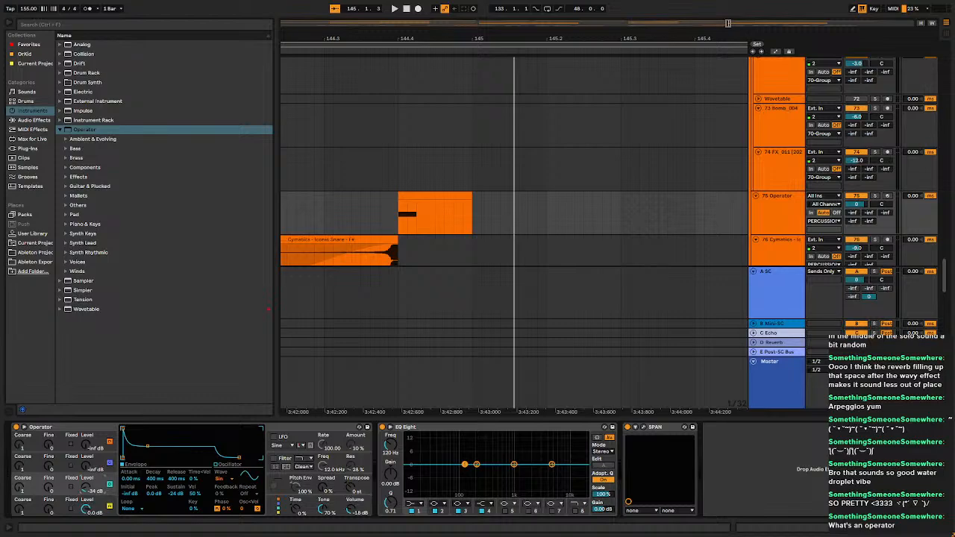
left_click(313, 509)
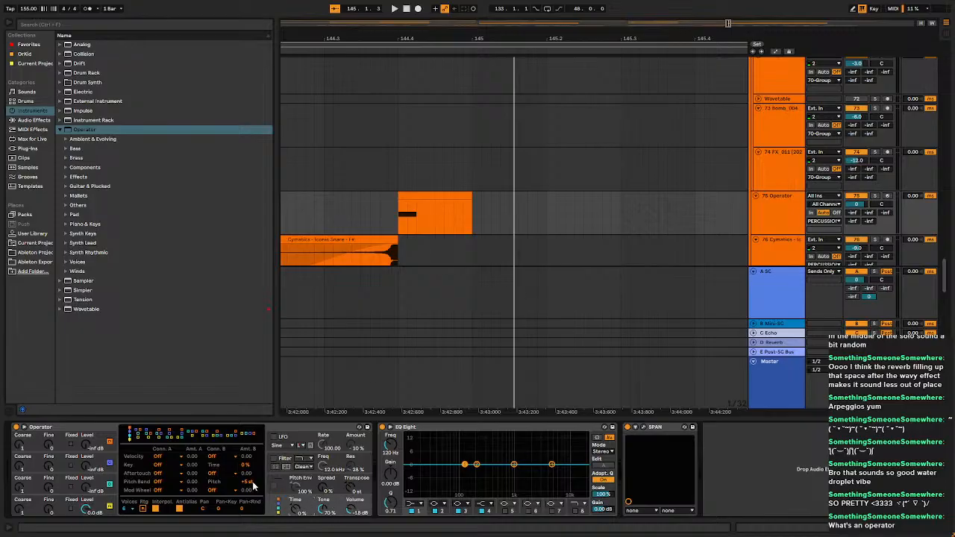
Set the sustain of oscillator A's envelope to -inf dB and extend the clip's D#3 note with Legato.
left_click(108, 505)
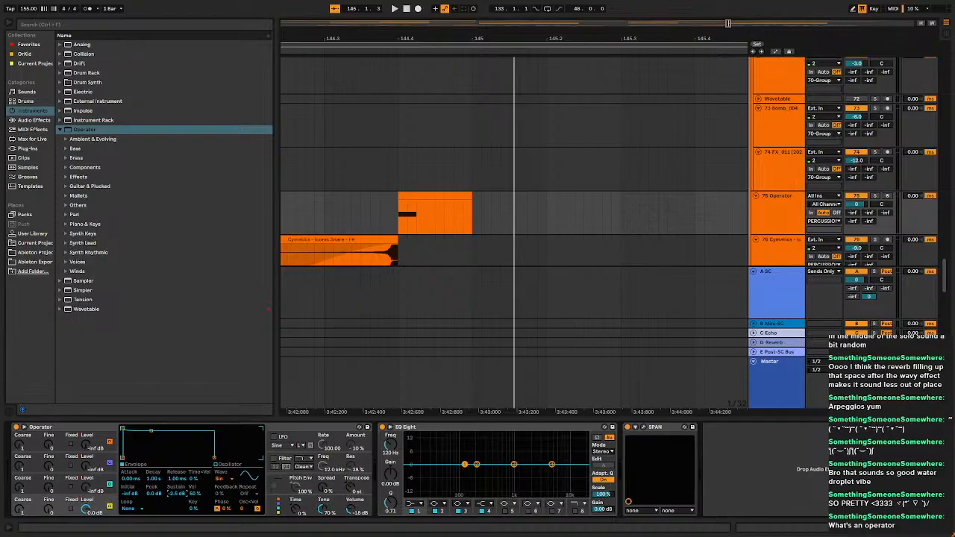
key("space")
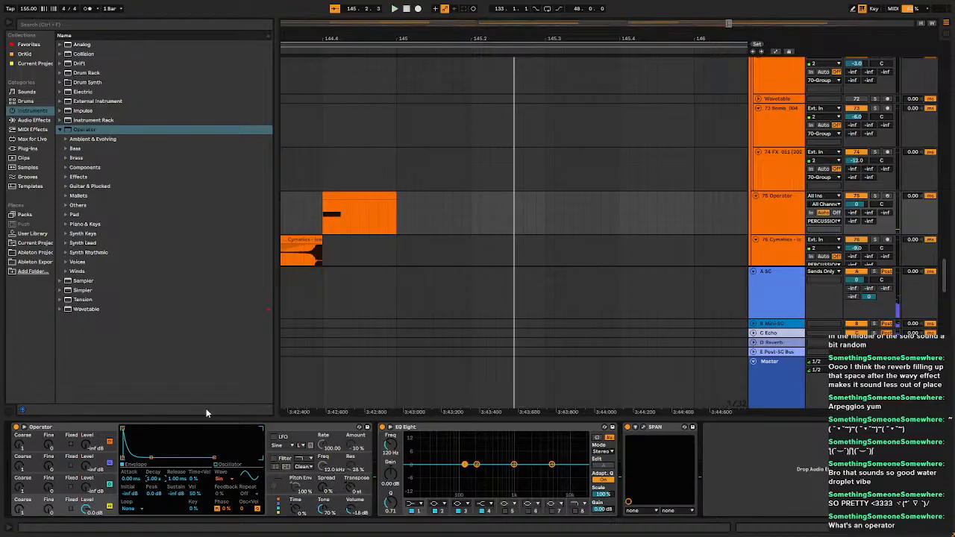
double_click(354, 221)
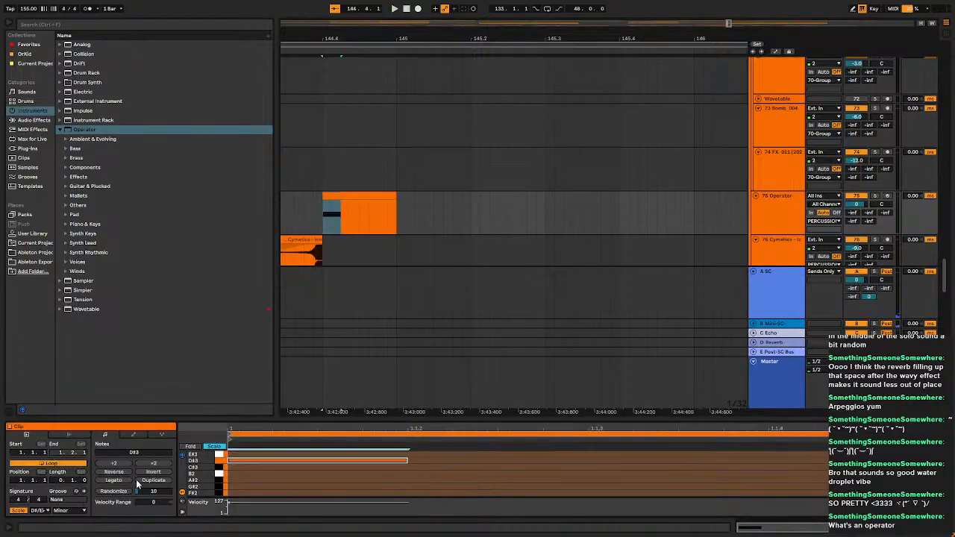
left_click(124, 481)
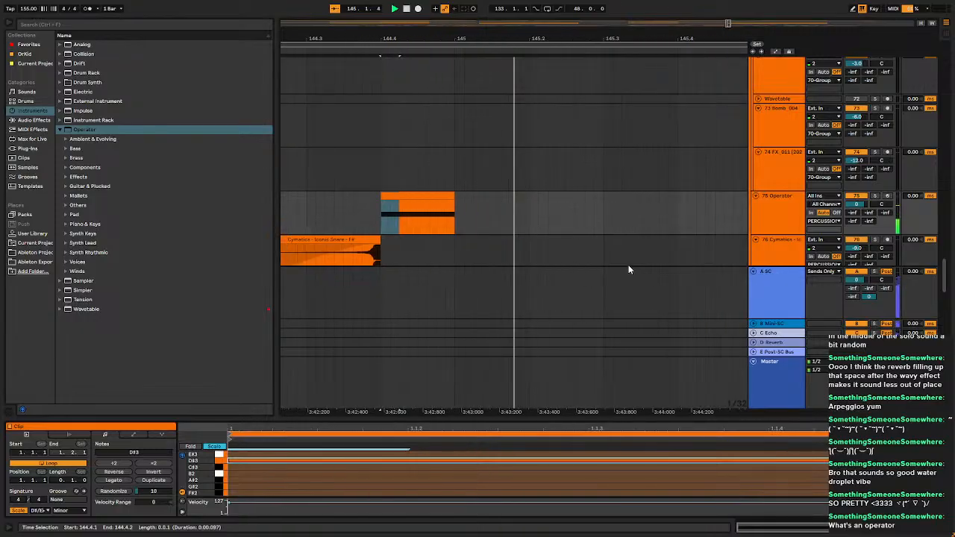
Set the decay of oscillator A's envelope to 600 ms in Operator and play from 144.1.1.
scroll(477, 221, "down", 3)
left_click(428, 216)
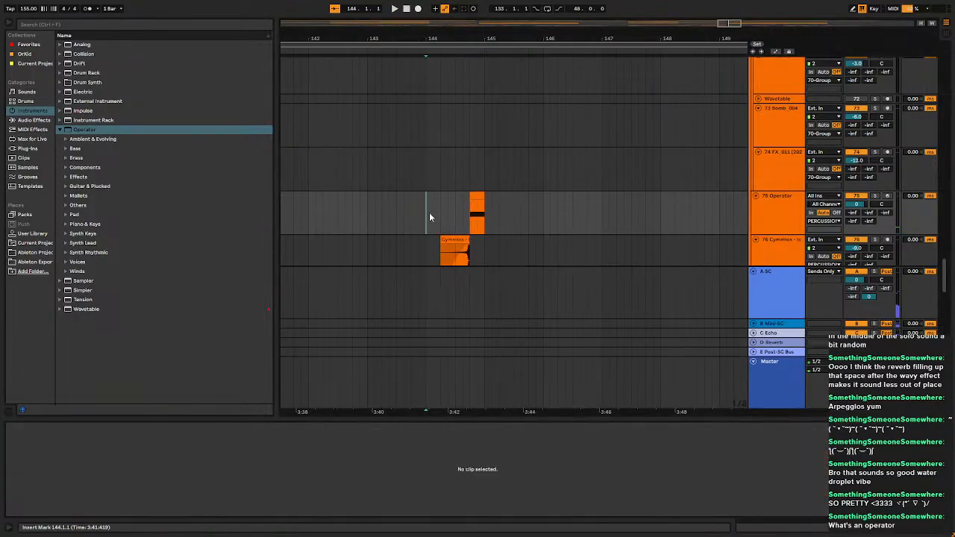
left_click(785, 208)
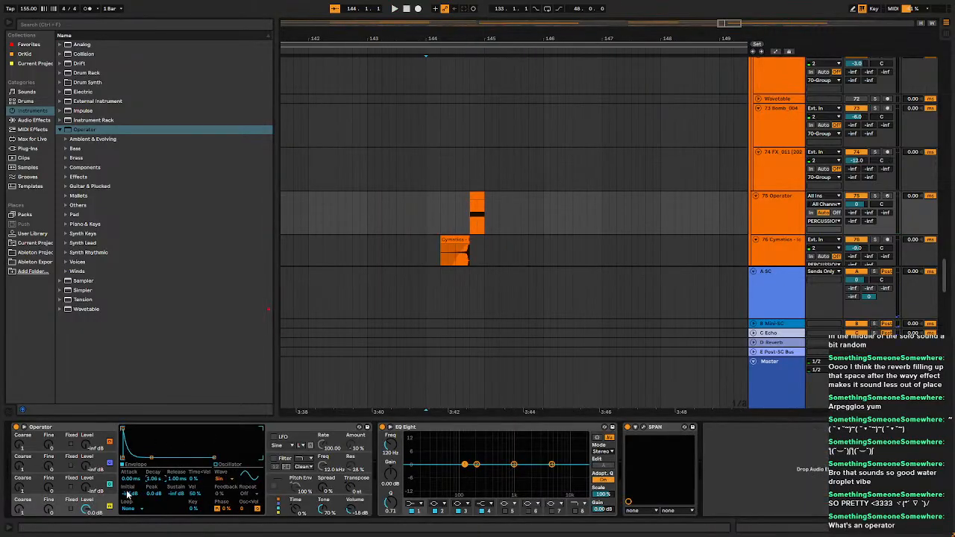
key("space")
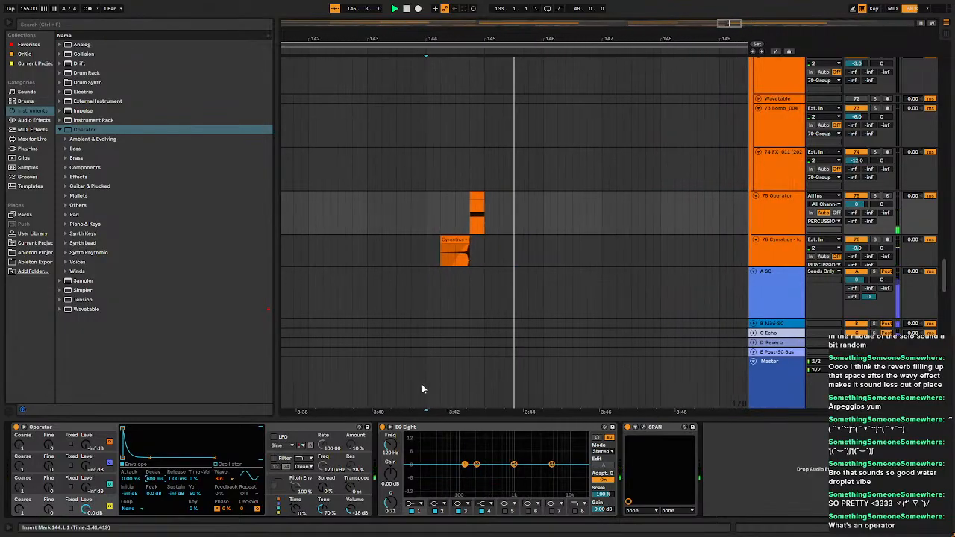
key("space")
Transpose the note in track 75's Operator clip down an octave to D#2 and play it.
double_click(456, 196)
left_click(334, 483)
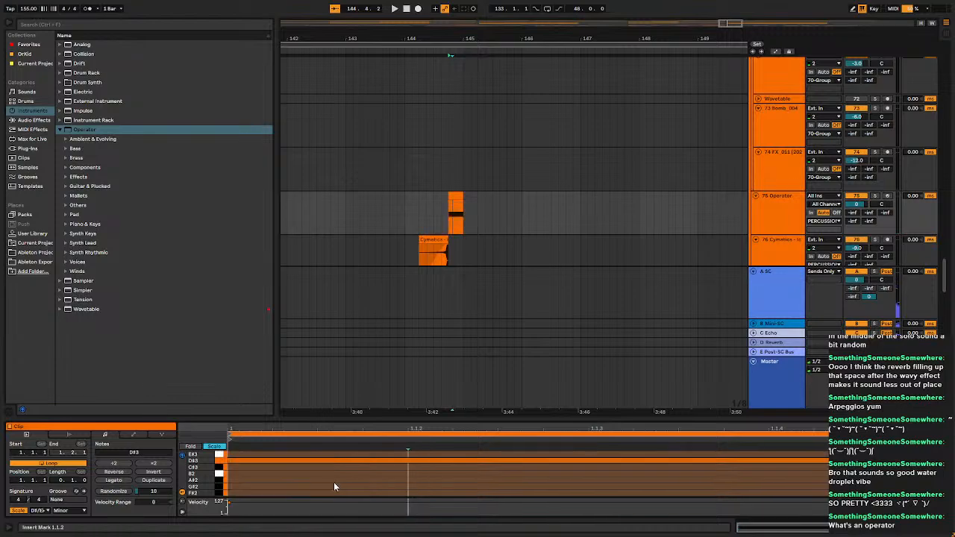
key("z")
key("space")
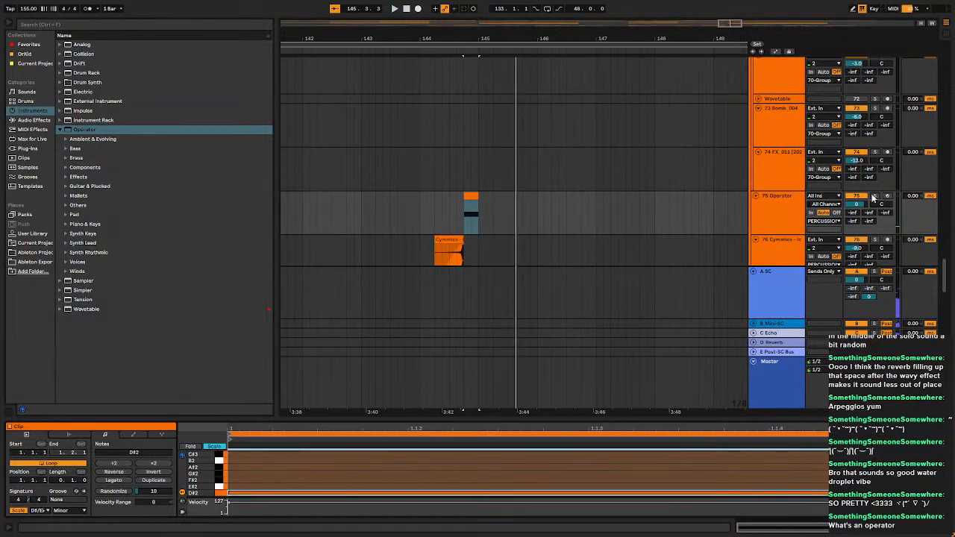
Play the transition from 142.4.3 and collapse the clip detail view.
left_click(355, 201)
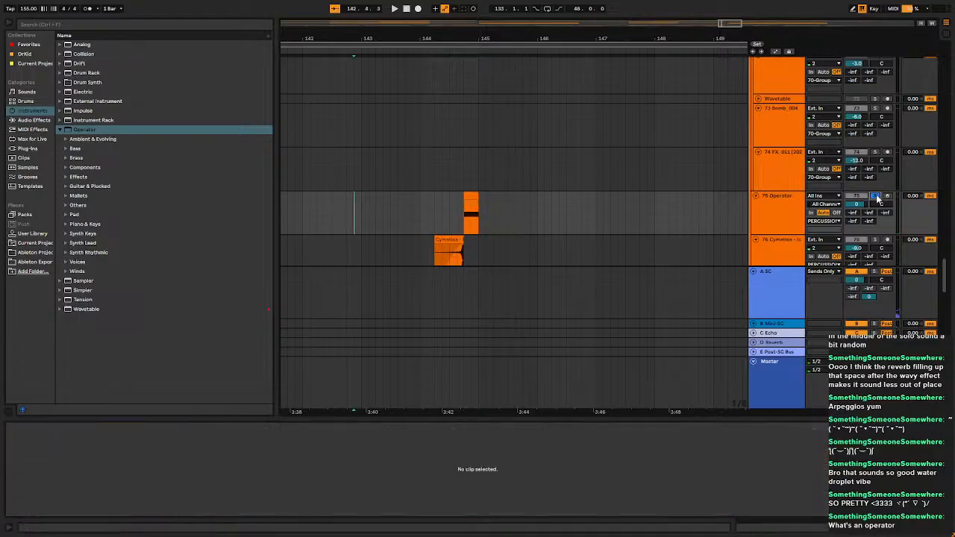
key("space")
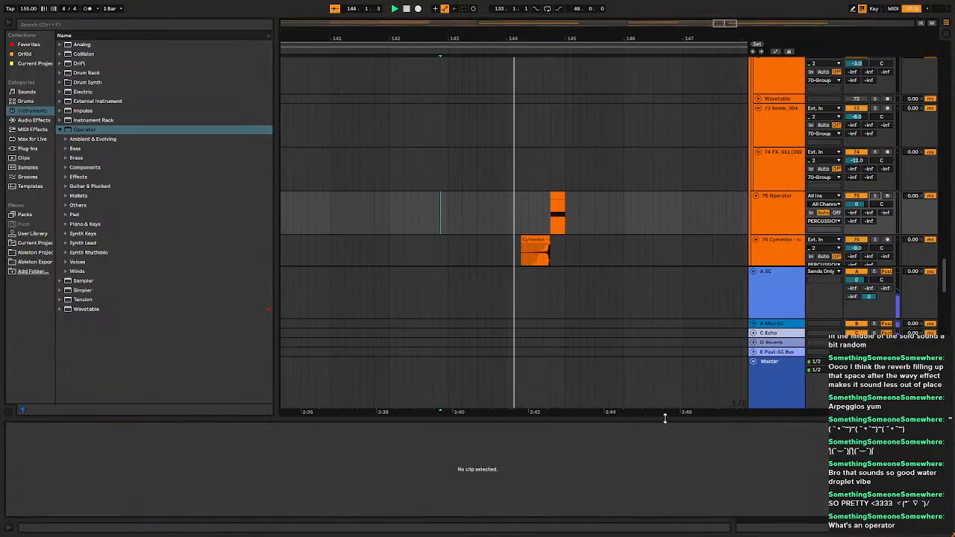
left_click_drag(665, 418, 657, 493)
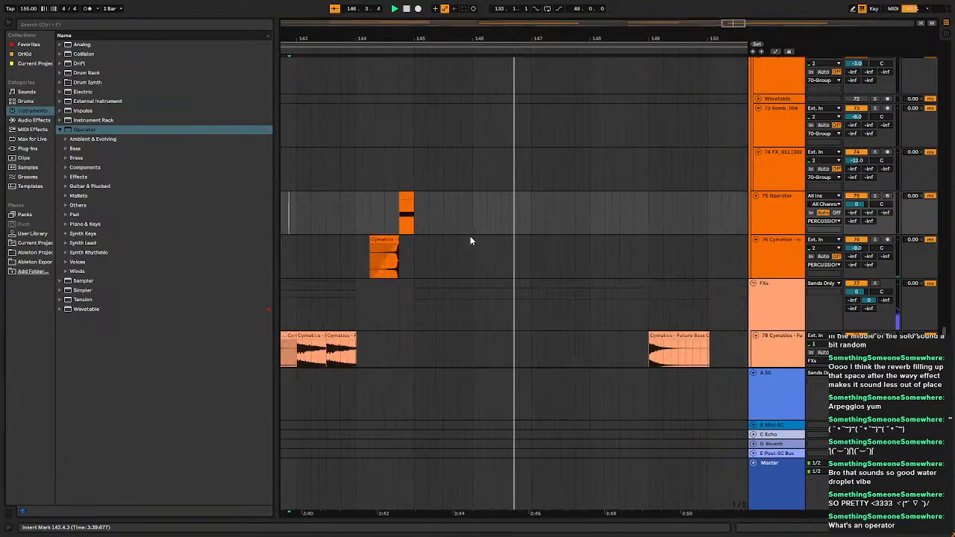
key("space")
Trim the start of the reversed Iconic Snare clip on track 76 to 144.3.1 and play from 144.1.1.
left_click(315, 254)
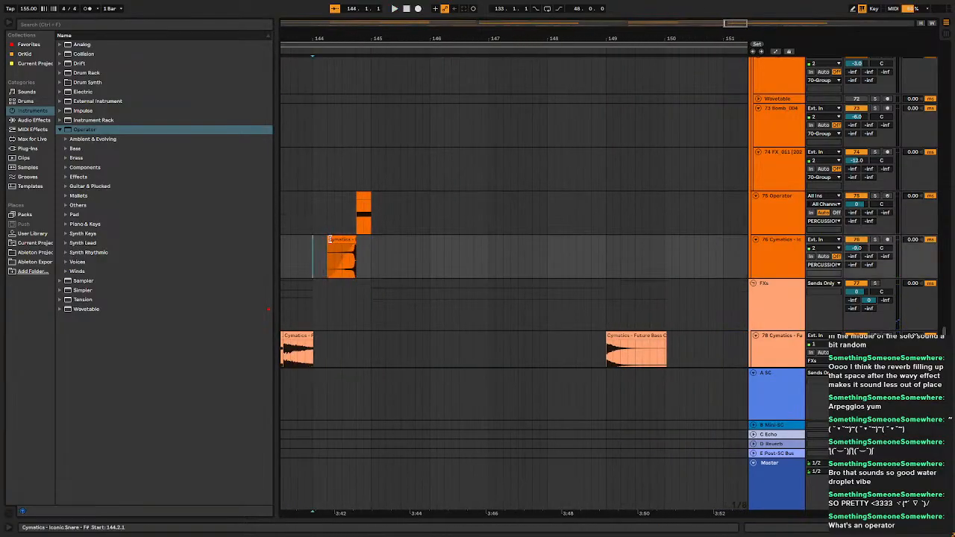
left_click_drag(330, 240, 343, 241)
left_click(312, 252)
key("space")
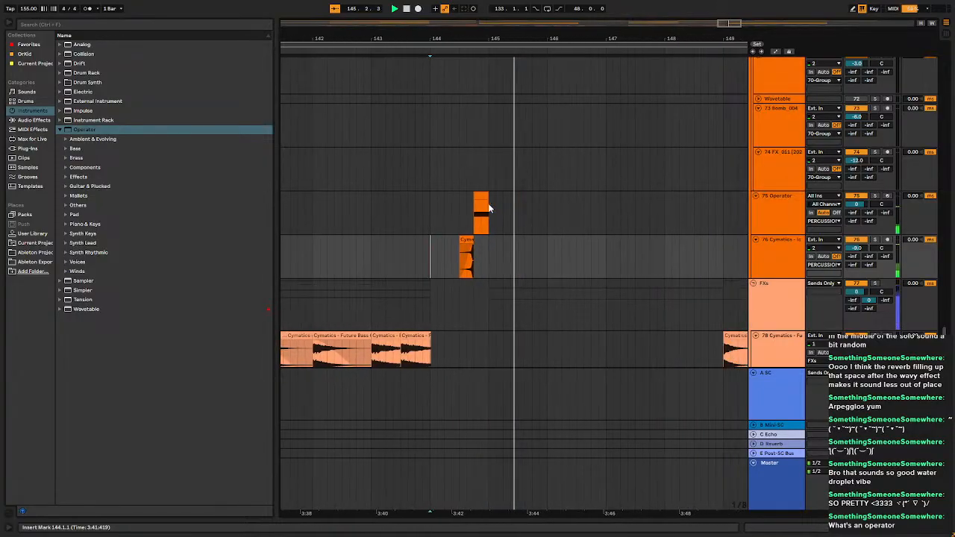
Delete the Operator clip at 144.4.1 on track 75 and play from 144.1.1.
left_click(468, 196)
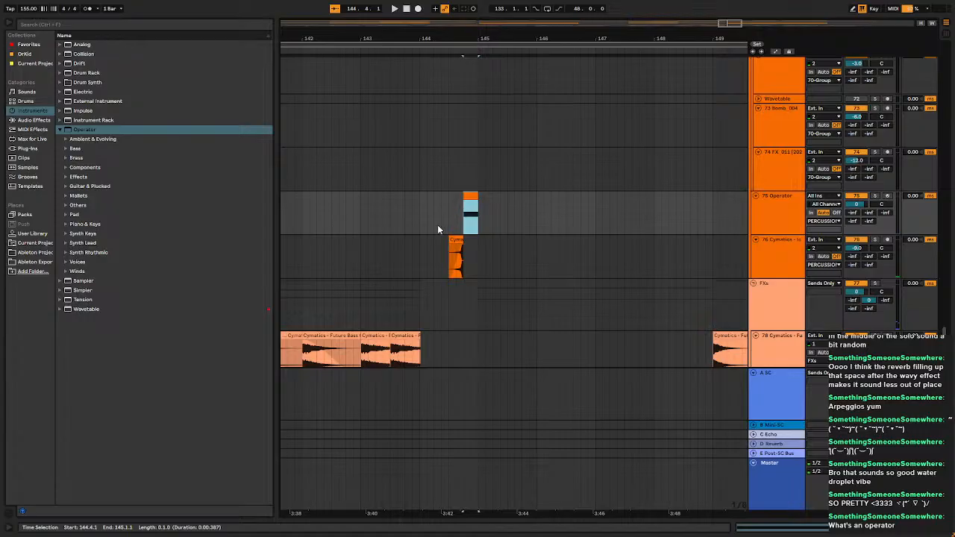
key("Delete")
left_click(416, 214)
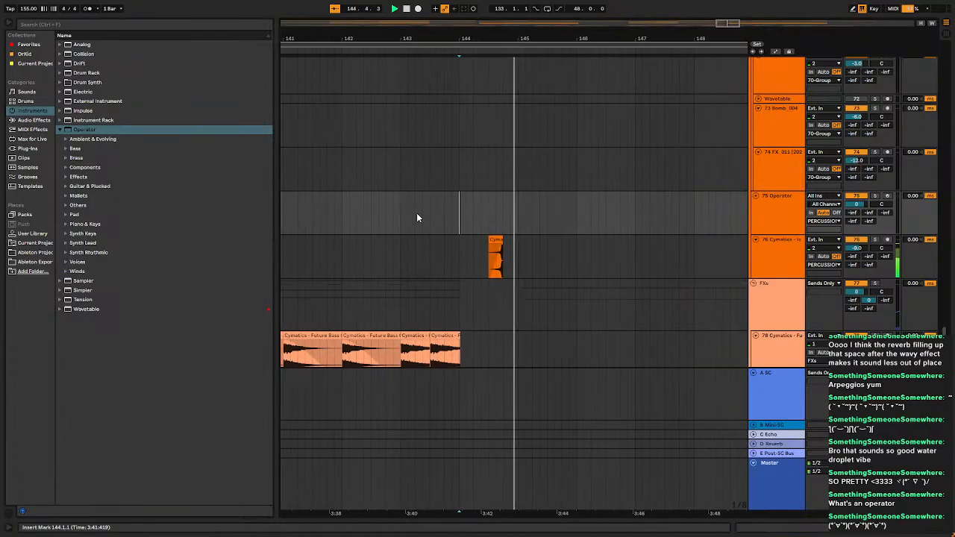
Trim the tail off the reversed Iconic Snare clip and realign it to span 144.3.1 to 144.4.1.
scroll(473, 254, "up", 8, "ctrl")
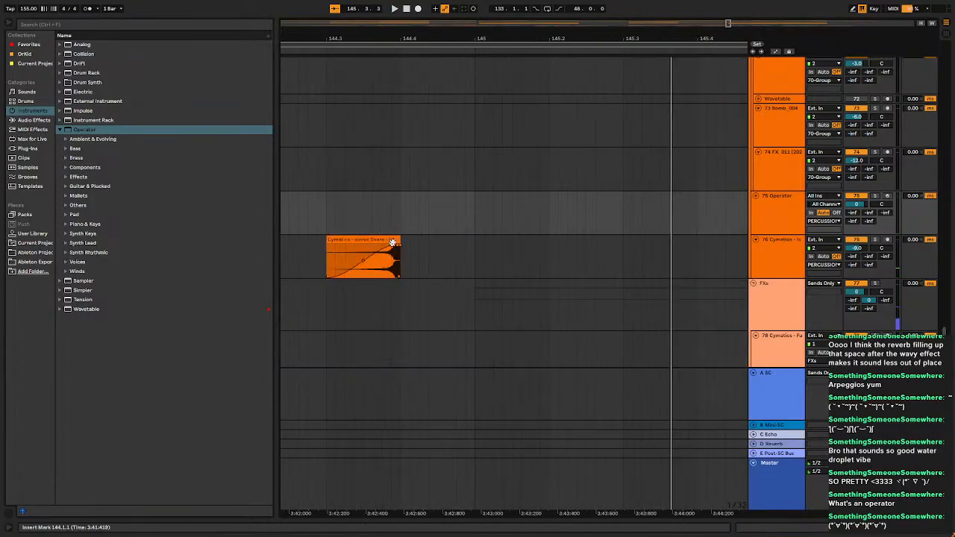
left_click(473, 239)
mouse_move(473, 239)
left_mouse_down()
mouse_move(449, 239)
mouse_move(462, 244)
left_mouse_up()
scroll(461, 245, "down", 5, "ctrl")
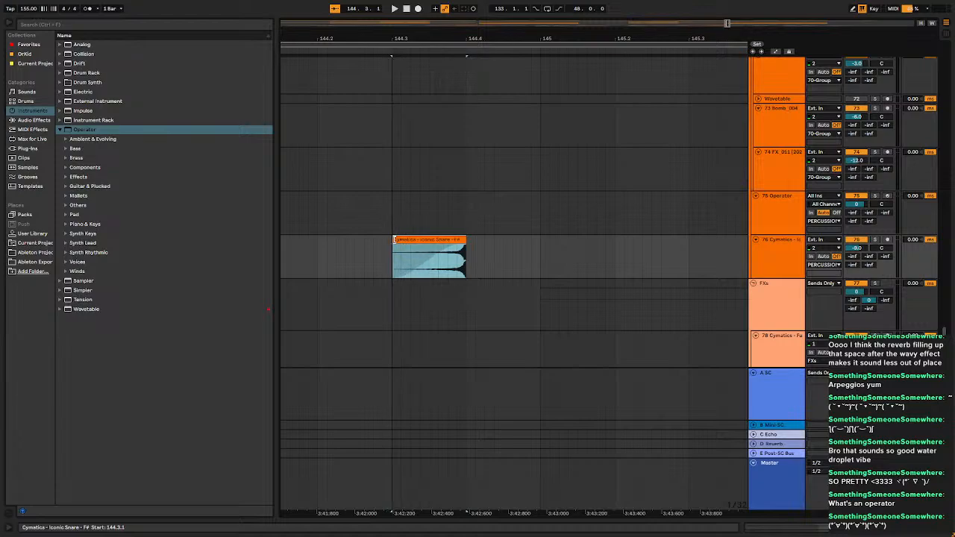
Extend the fade-in of the reversed Iconic Snare clip to its end at 144.4.1 and play from 144.3.1.
left_click_drag(460, 246, 469, 247)
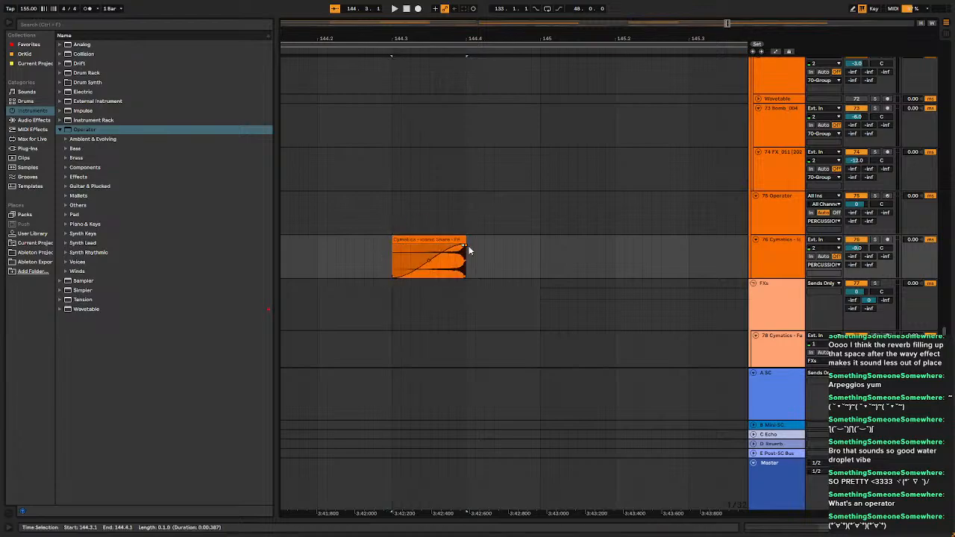
left_click(394, 260)
key("space")
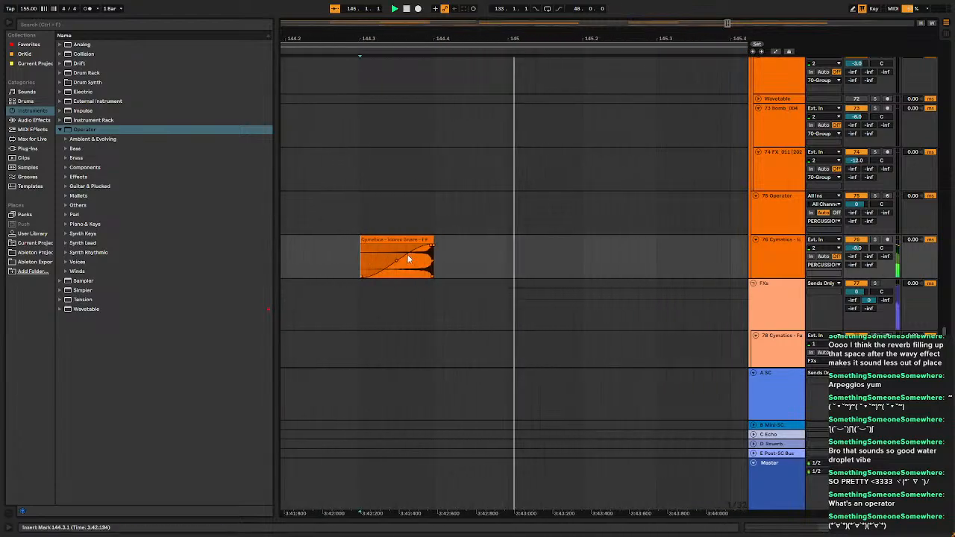
Create a MIDI clip from 144.4.1 to 145.1.1 on track 75 Operator with a D#3 note filling it, and play from 144.1.1.
scroll(460, 240, "down", 5, "ctrl")
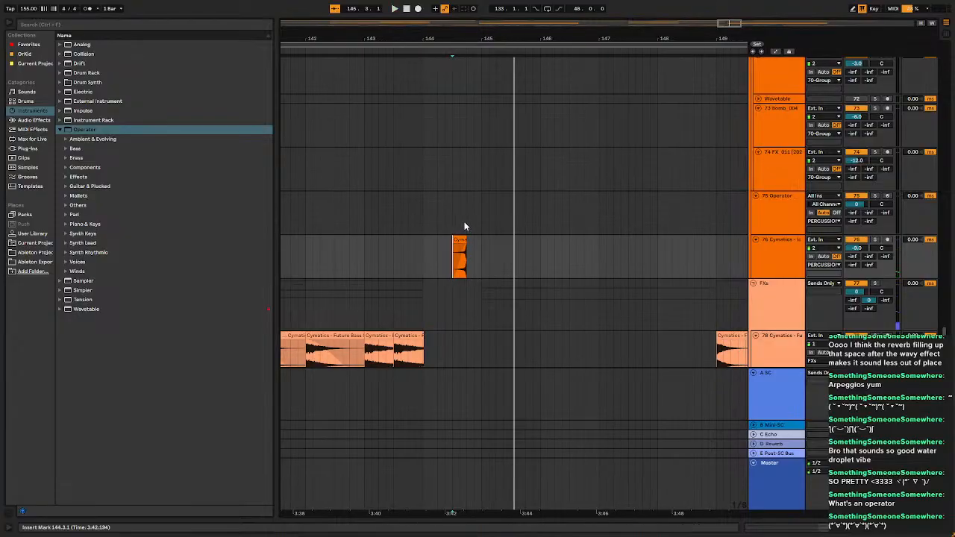
right_click(482, 224)
left_click(523, 306)
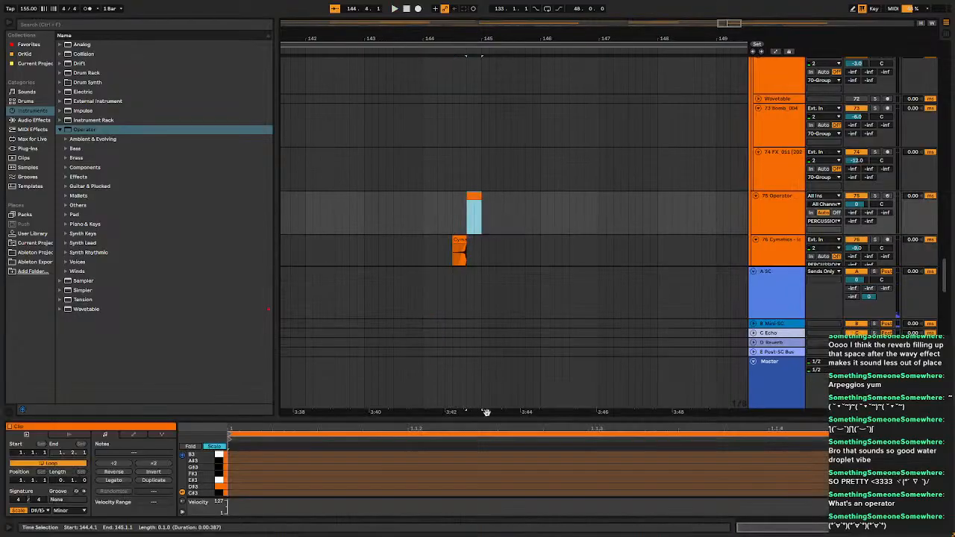
double_click(289, 487)
left_click(114, 481)
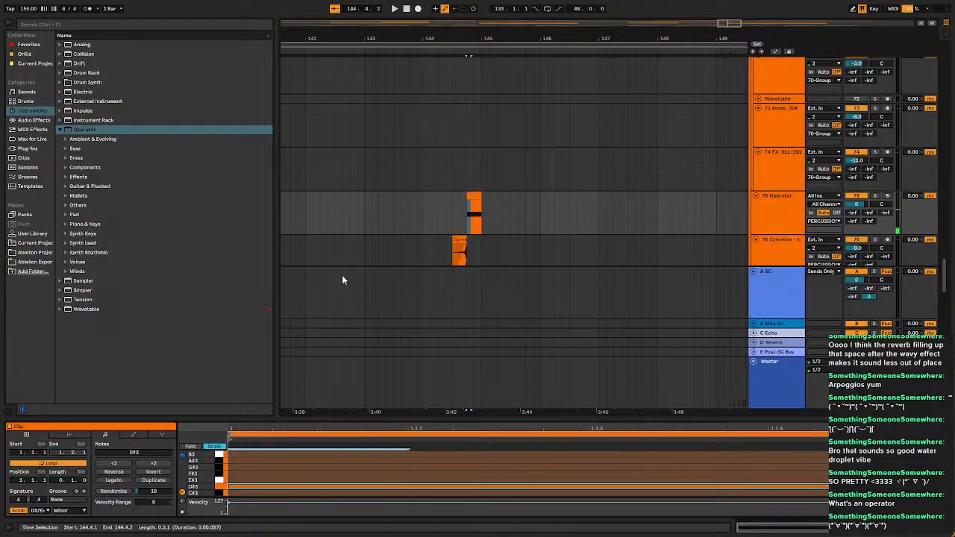
left_click(421, 216)
key("space")
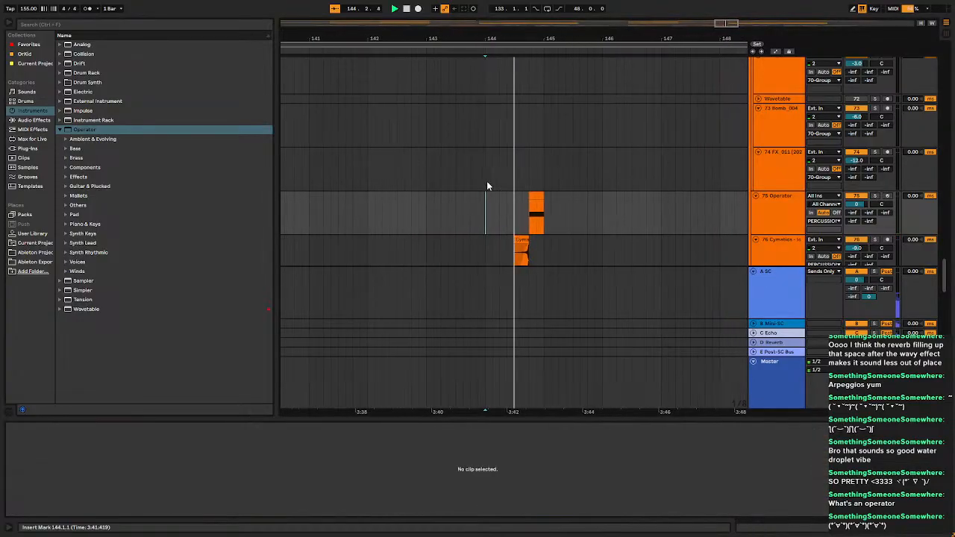
Lower the volume of track 75 Operator to -6.0, collapse the clip detail view and play from 129.1.1.
key("w")
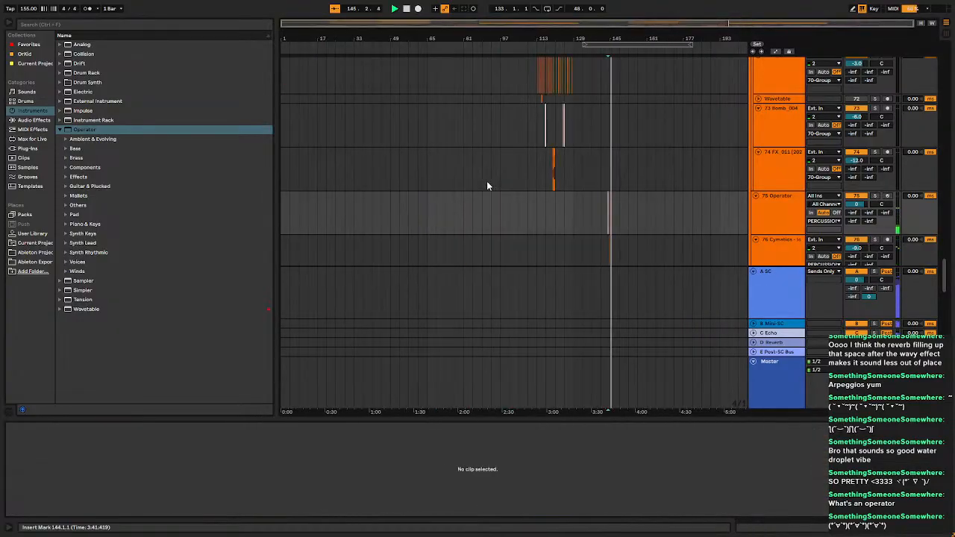
left_click(573, 213)
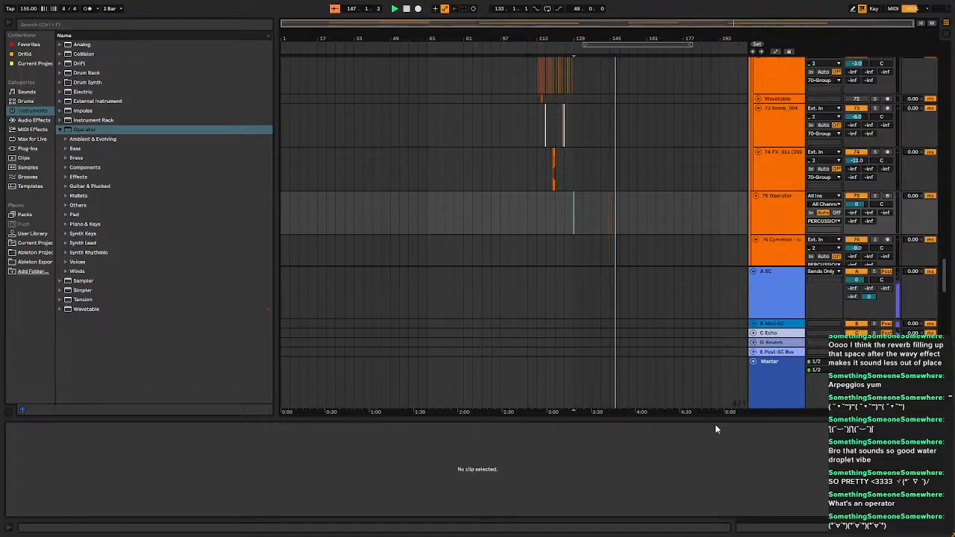
left_click(947, 528)
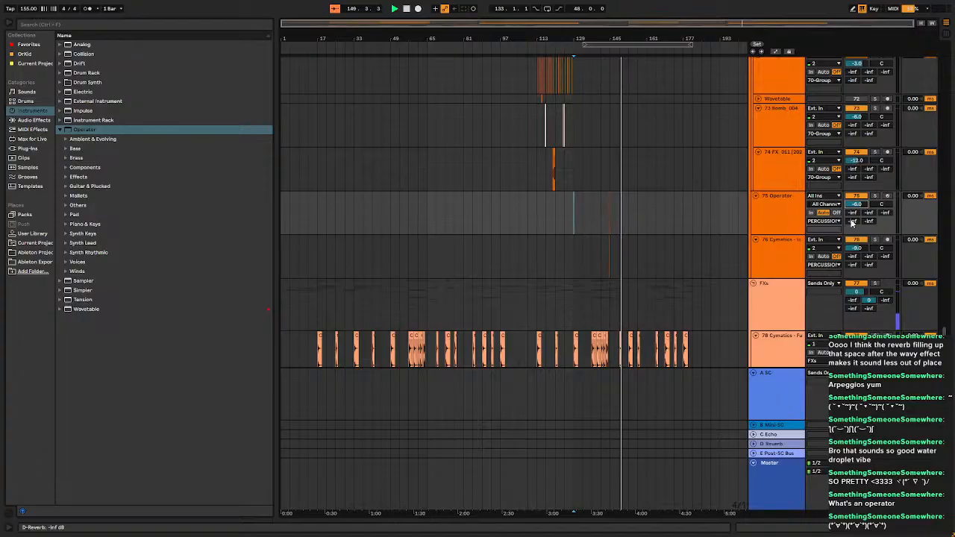
scroll(544, 230, "up", 5)
key("space")
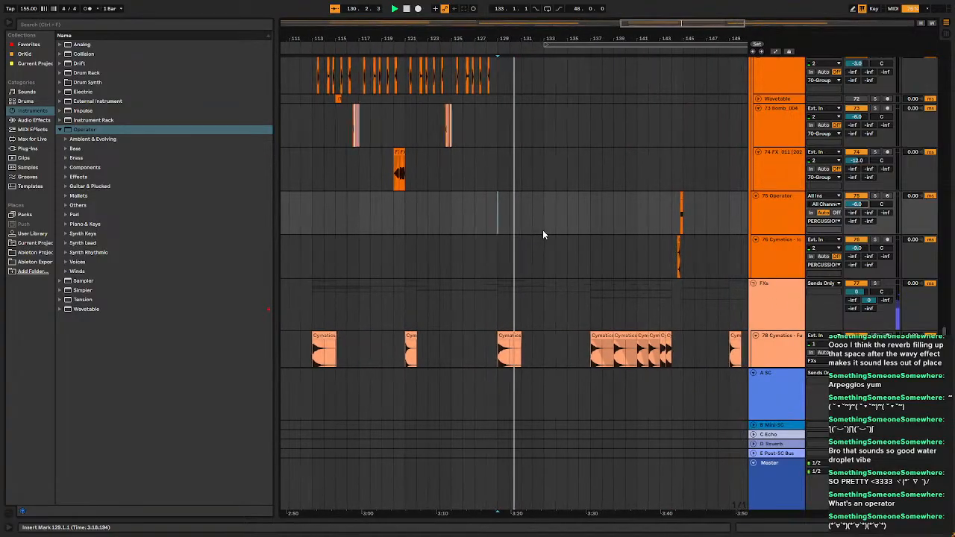
Examine the percussion and FX tracks while playing the section from bar 129 through the bar 144 transition.
scroll(599, 220, "up", 3)
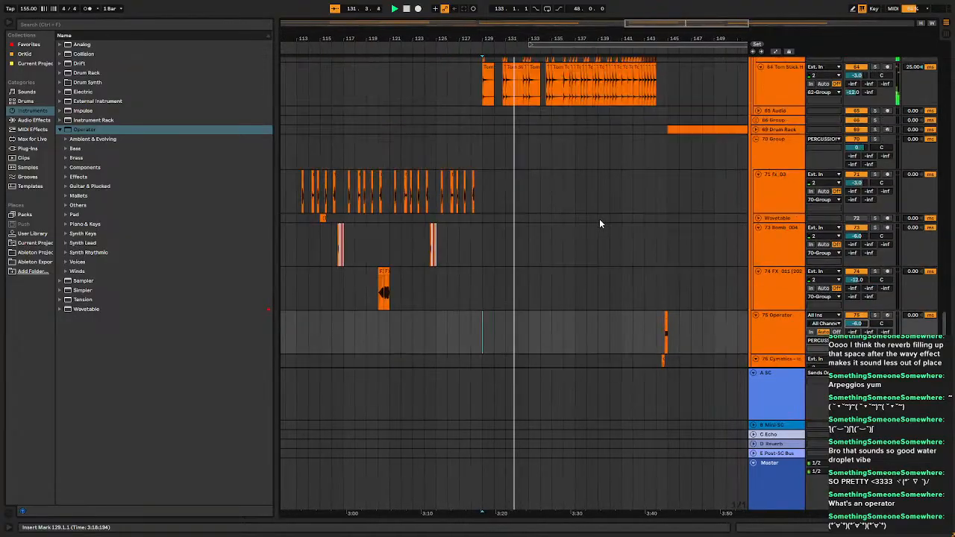
scroll(613, 219, "up", 3)
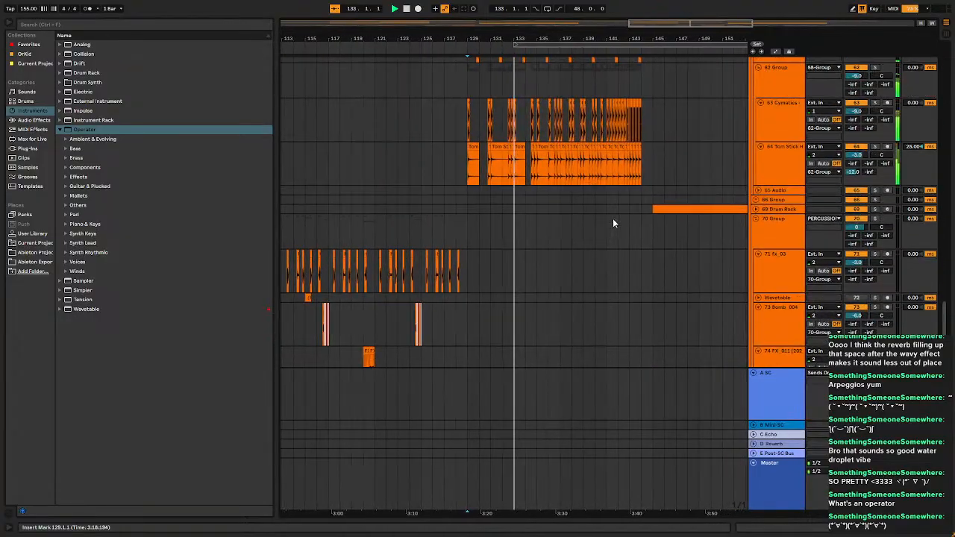
scroll(613, 218, "up", 2)
scroll(613, 217, "up", 5)
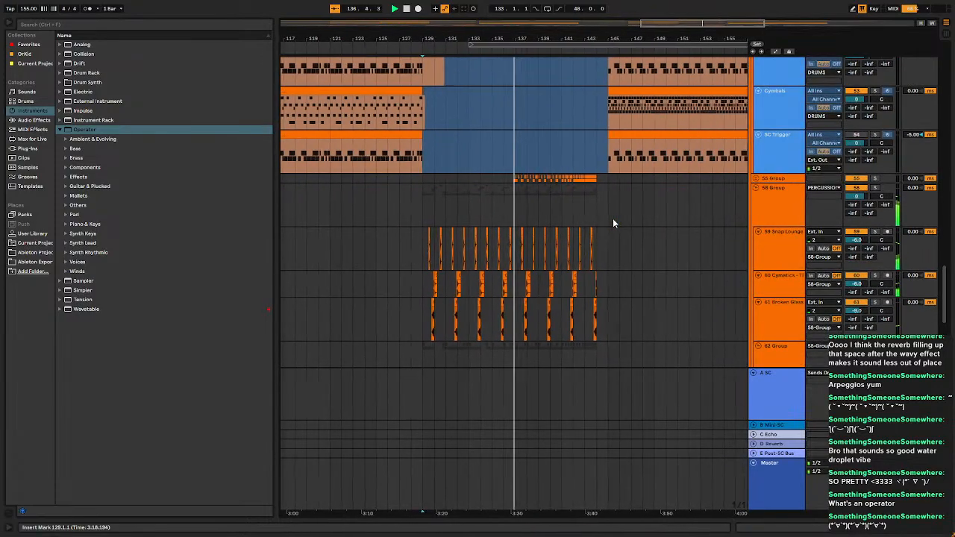
scroll(613, 219, "down", 2)
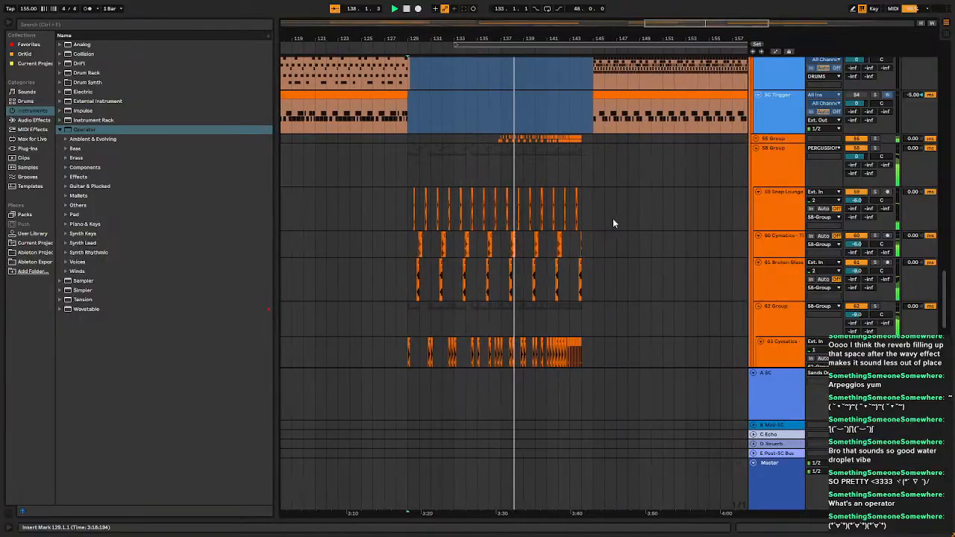
scroll(613, 219, "down", 1)
scroll(613, 223, "down", 1)
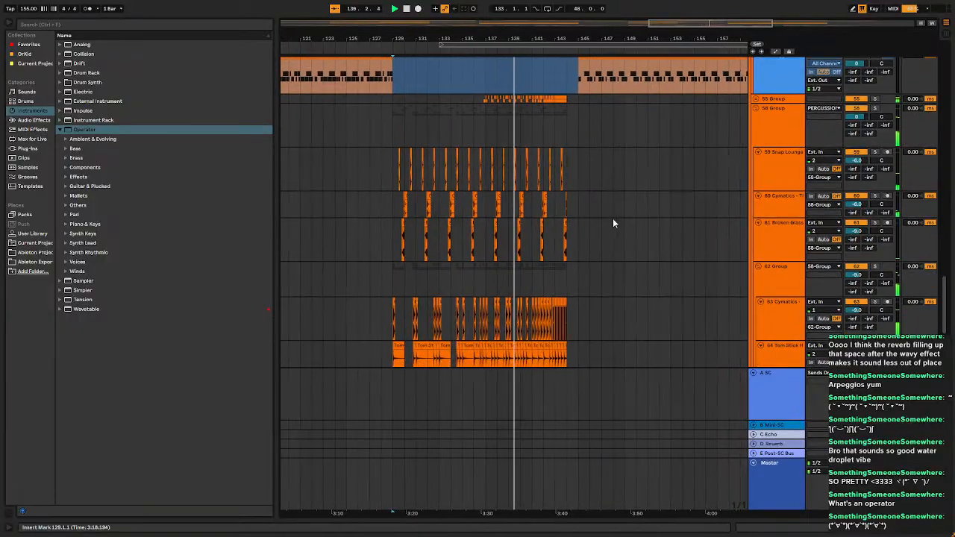
scroll(613, 223, "down", 1)
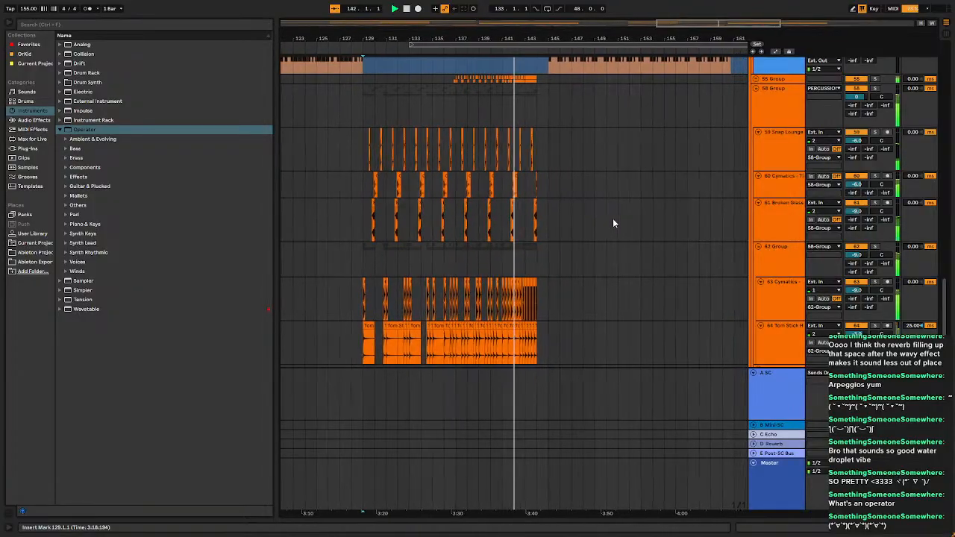
scroll(613, 223, "down", 20)
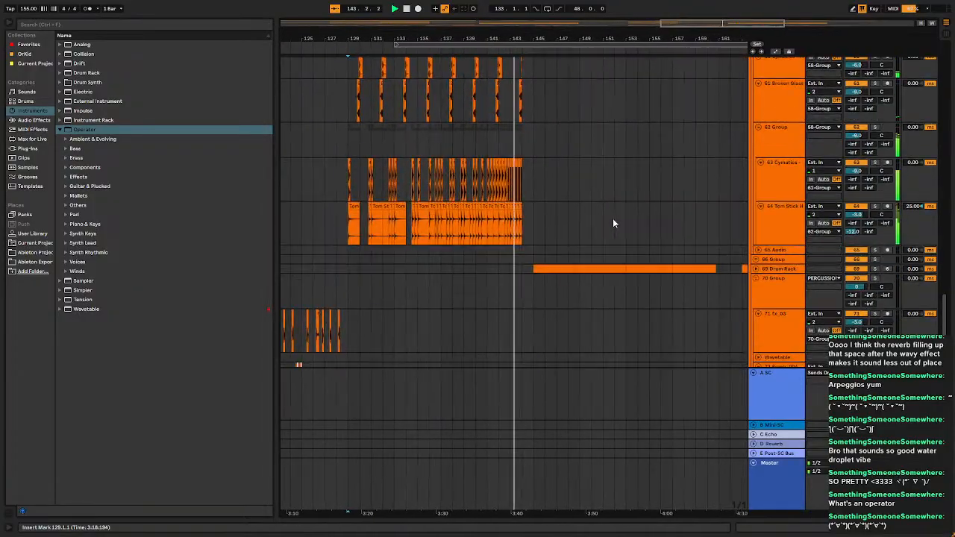
scroll(613, 223, "down", 3)
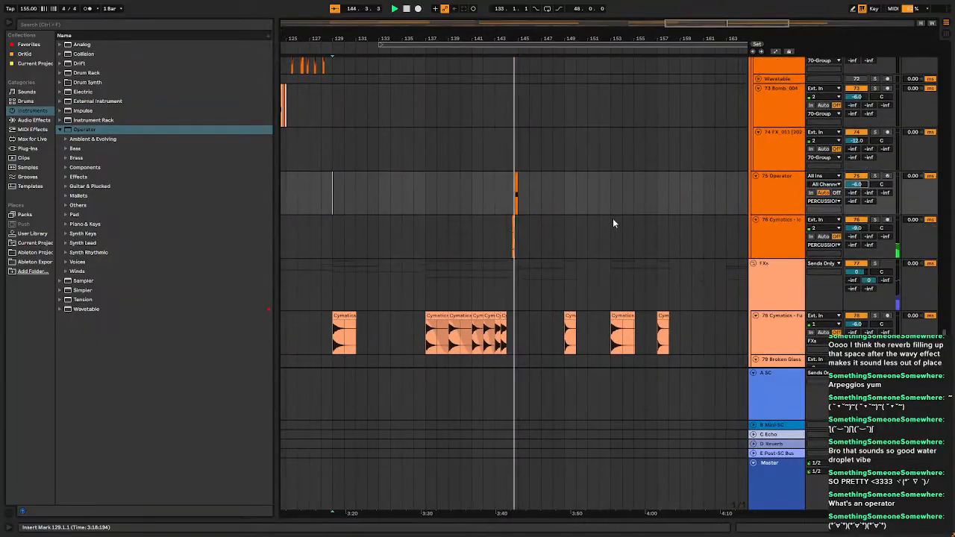
scroll(613, 223, "up", 10)
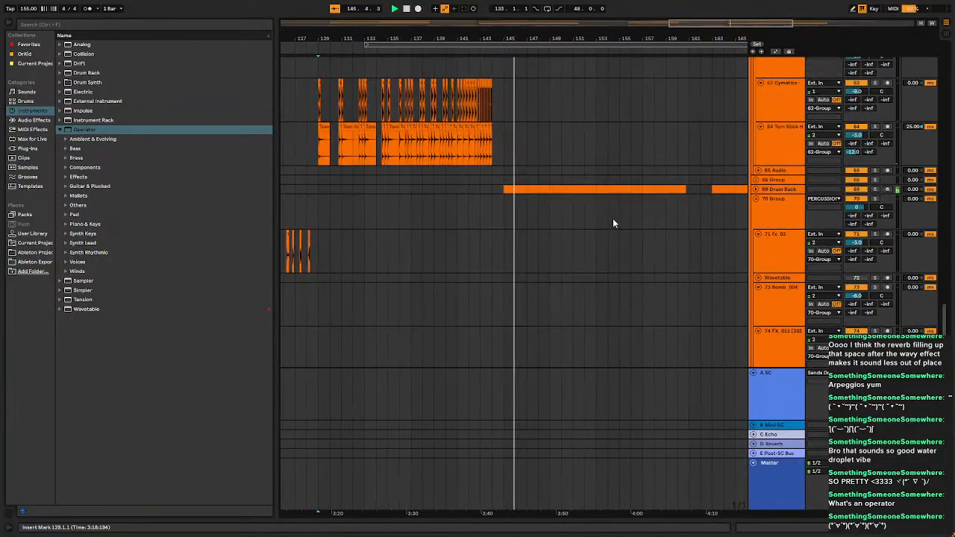
scroll(613, 223, "down", 9)
Inspect the device chain of track 75 Operator, collapse the detail view and stop playback.
double_click(796, 250)
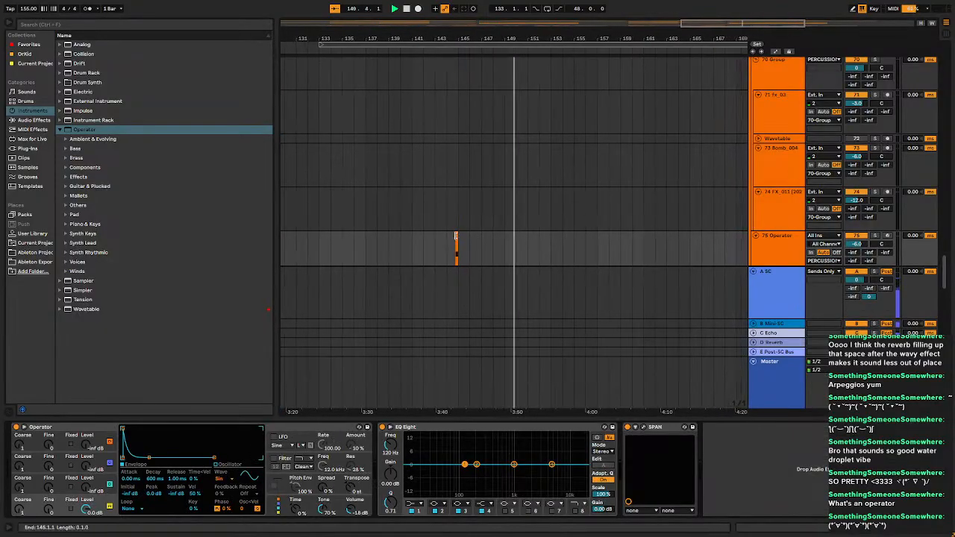
key("w")
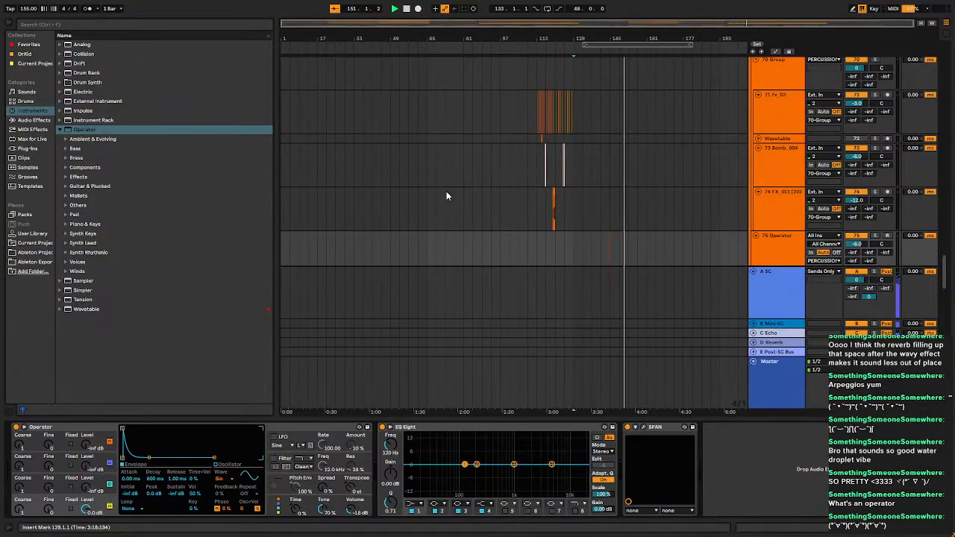
scroll(621, 177, "up", 6)
scroll(619, 178, "up", 5)
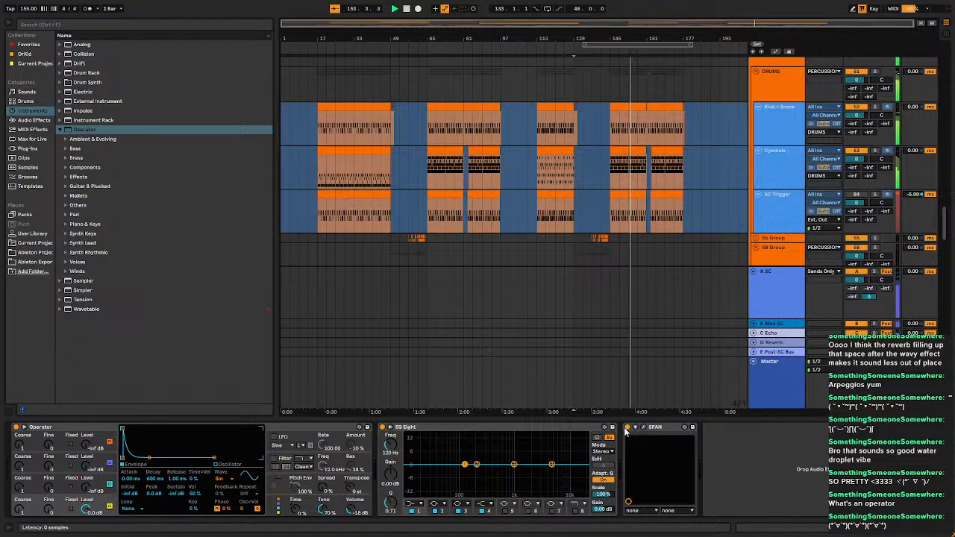
left_click_drag(596, 421, 626, 536)
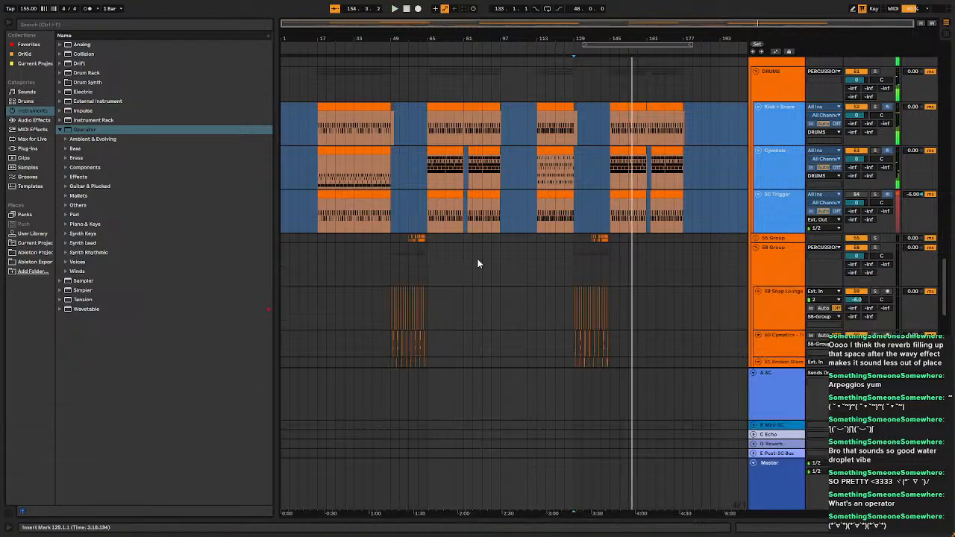
Look over the FX, drum and synth tracks across the whole arrangement with playback stopped.
scroll(518, 219, "up", 5)
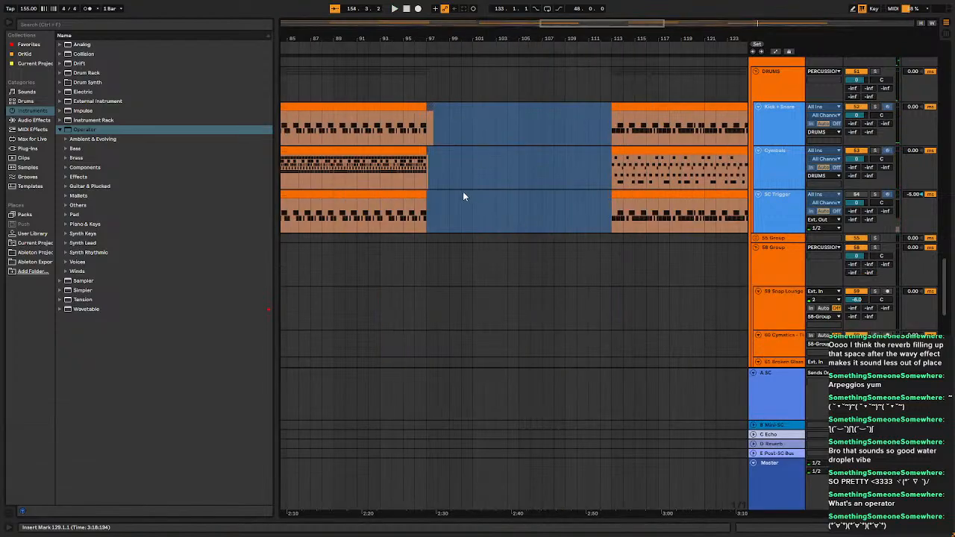
scroll(463, 191, "down", 10)
scroll(509, 205, "down", 10)
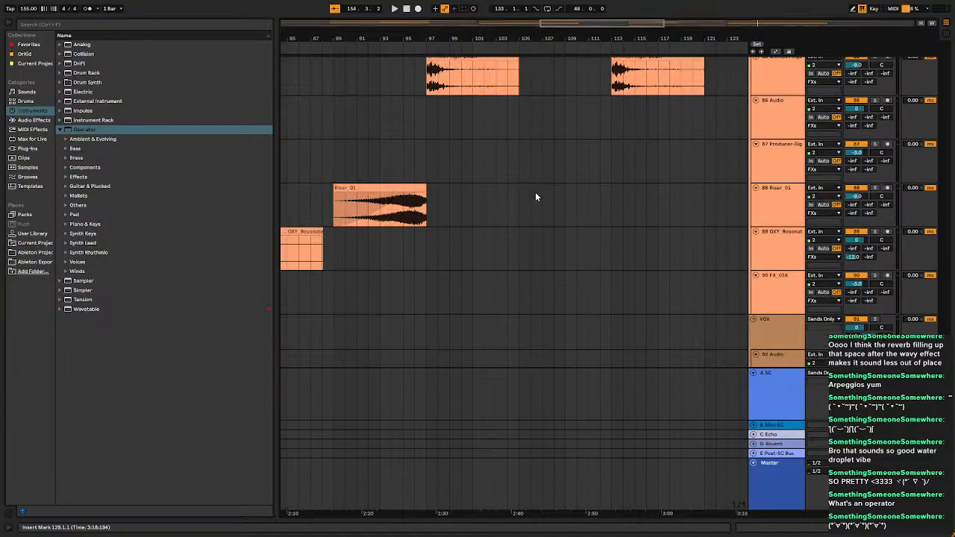
scroll(535, 192, "down", 5)
scroll(535, 191, "up", 20)
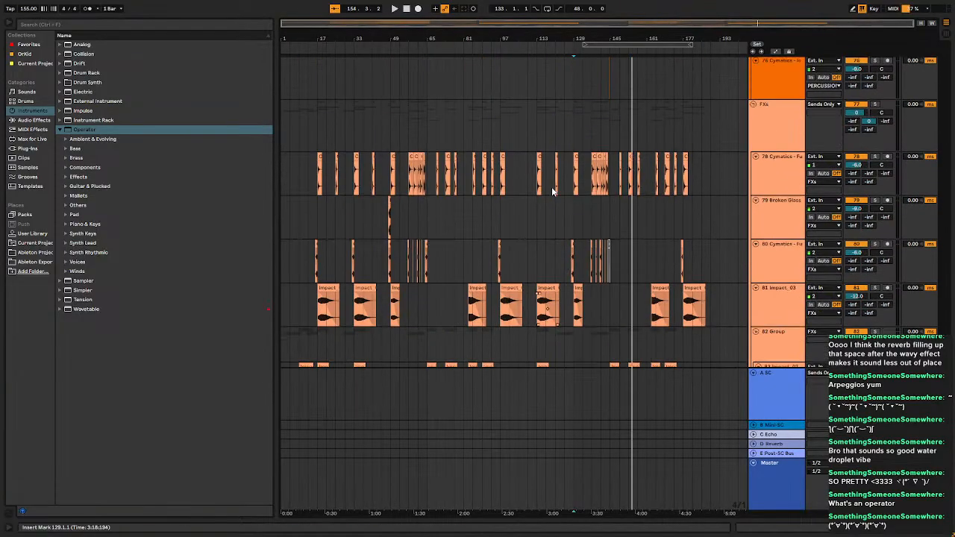
scroll(564, 185, "up", 20)
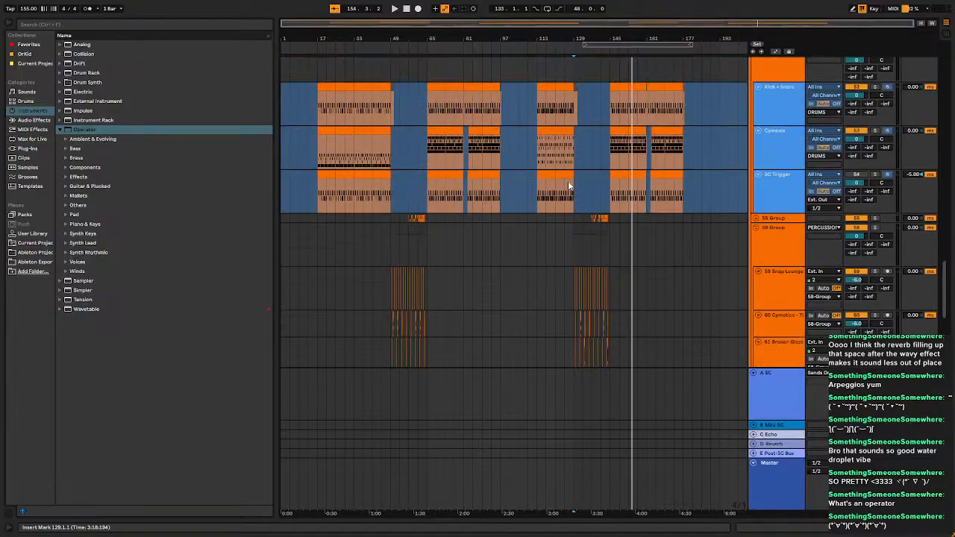
scroll(581, 183, "up", 3)
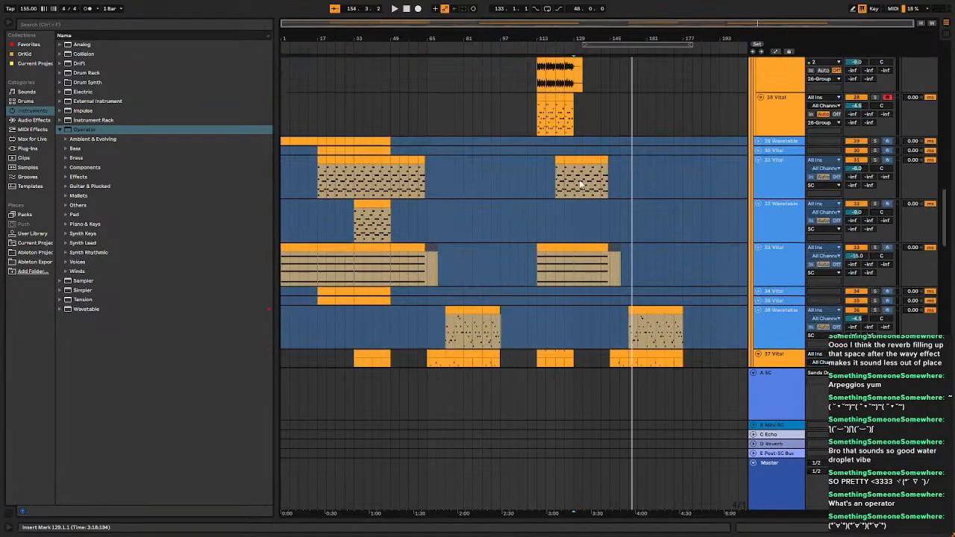
Add a MIDI track below 28 Vital in the 26 Group and copy the Vital notes from bars 121–129 onto it.
scroll(580, 183, "up", 5)
scroll(546, 262, "up", 5)
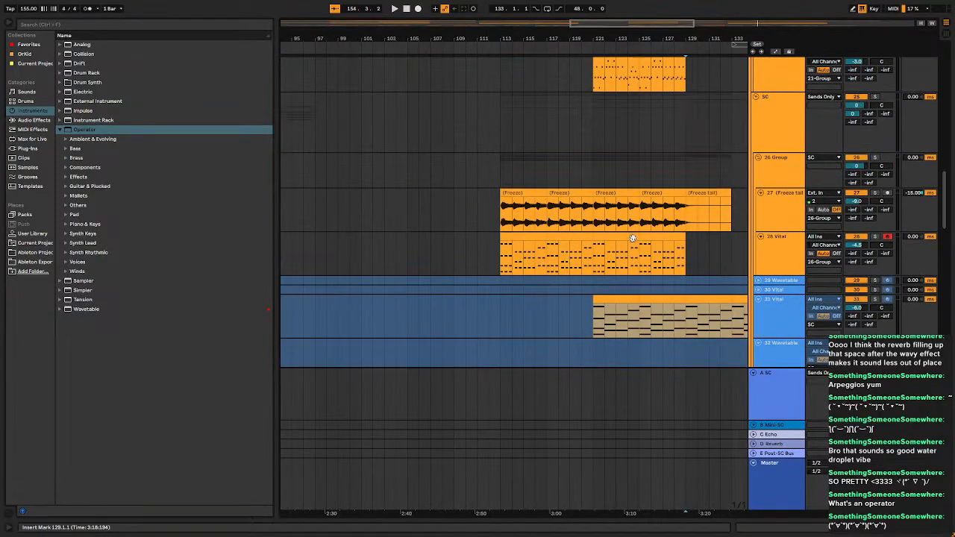
right_click(767, 265)
left_click(786, 359)
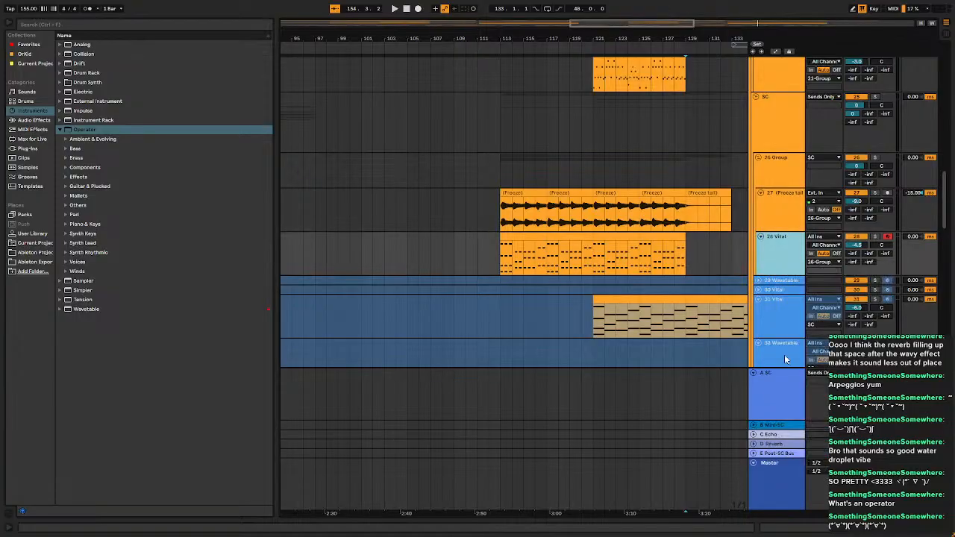
key("ctrl+shift+t")
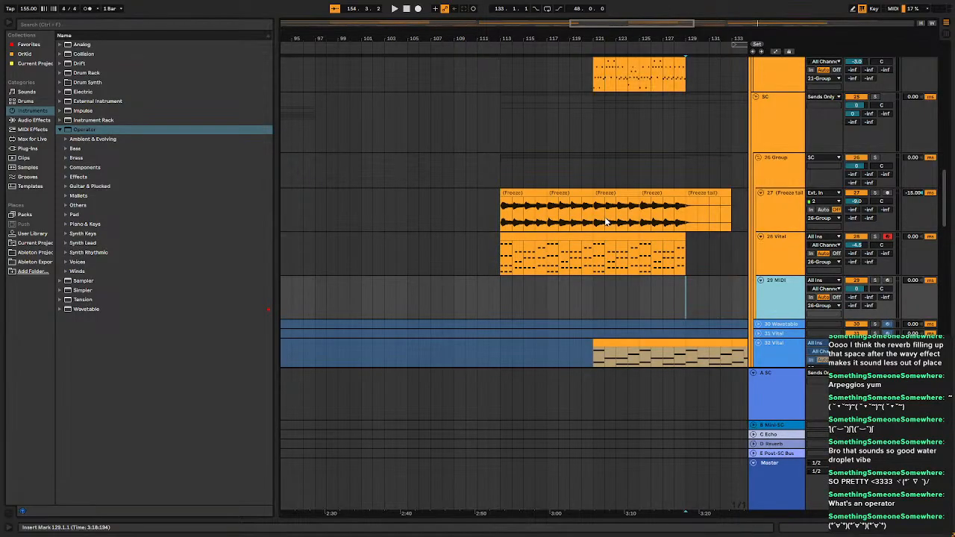
left_click(634, 236)
left_click_drag(630, 238, 635, 293)
Load the favourite LABS instrument onto the new MIDI track.
left_click(22, 45)
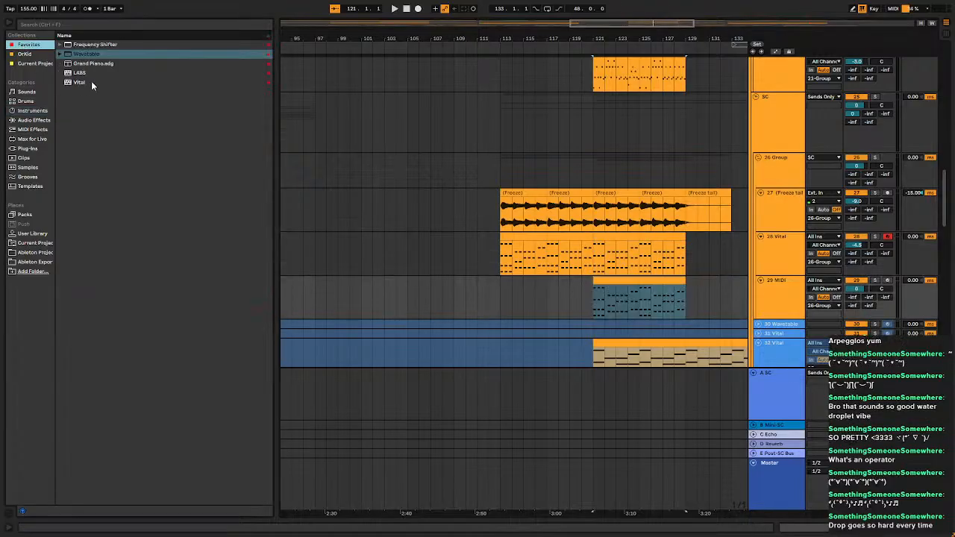
left_click(77, 72)
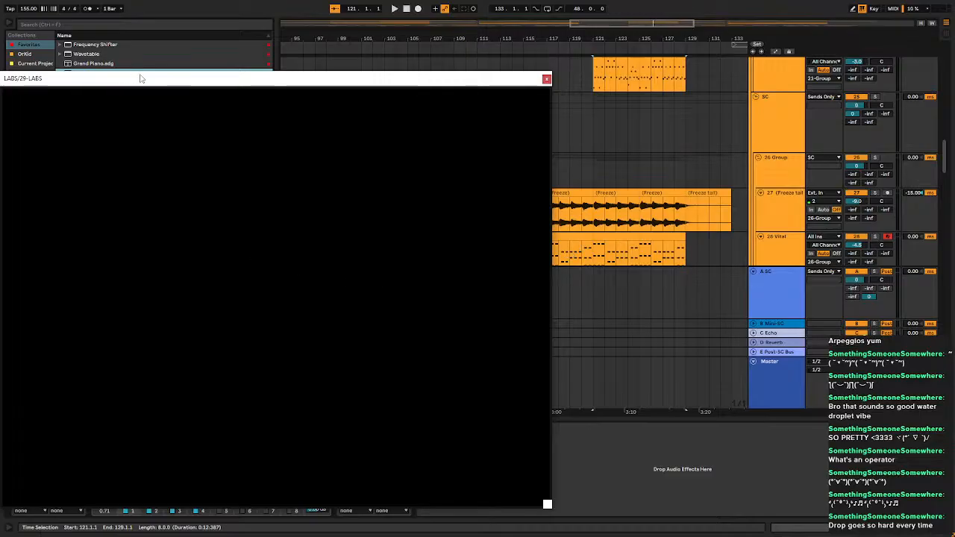
left_click_drag(141, 78, 252, 71)
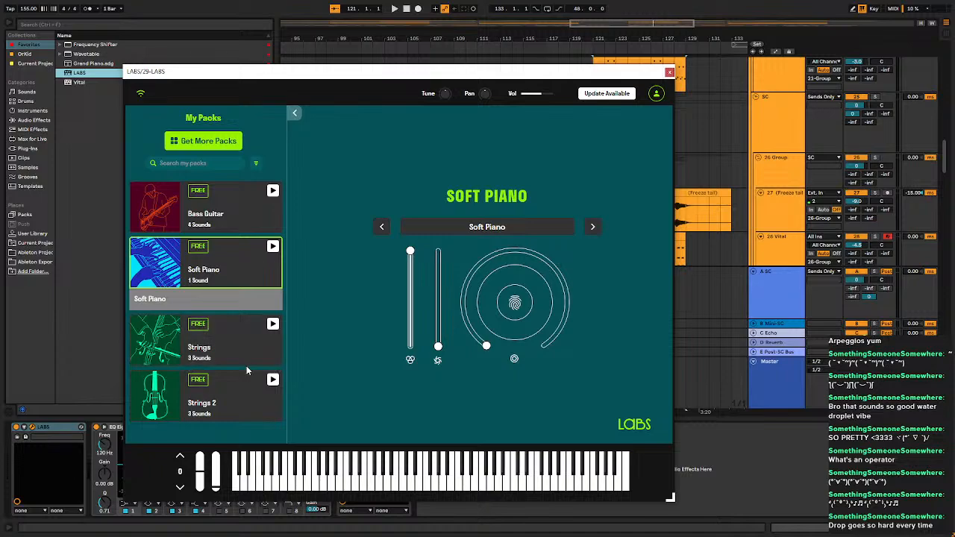
Choose the Pizzicato Ensemble sound from the Strings 2 pack in LABS and close the plug-in window.
left_click(250, 403)
scroll(179, 410, "down", 2)
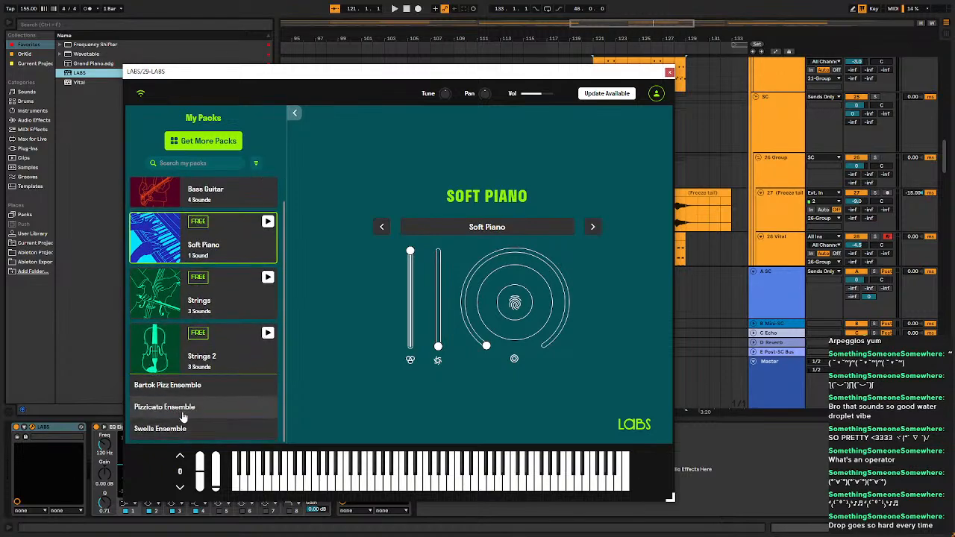
left_click(173, 412)
left_click(670, 72)
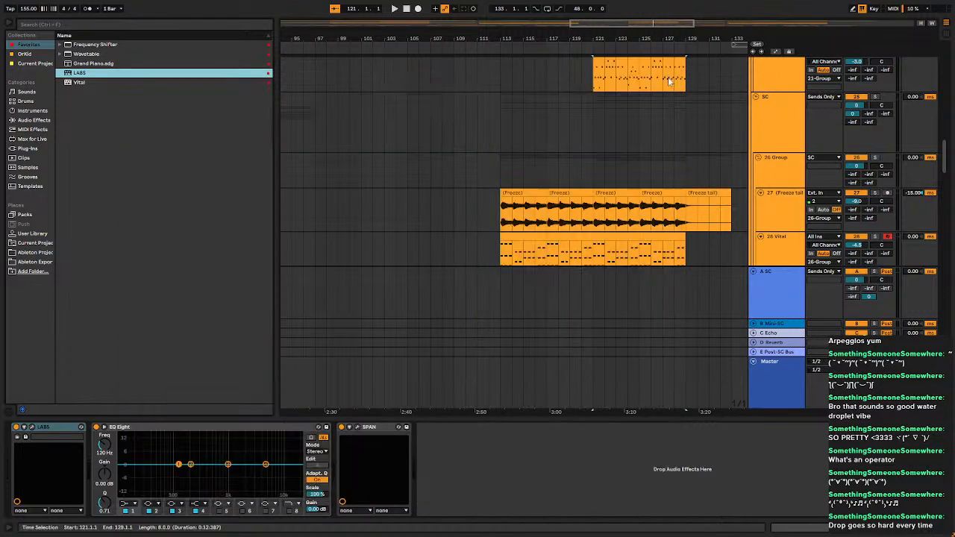
Solo the 29 LABS track and play its clip from bar 121.
scroll(601, 242, "down", 3)
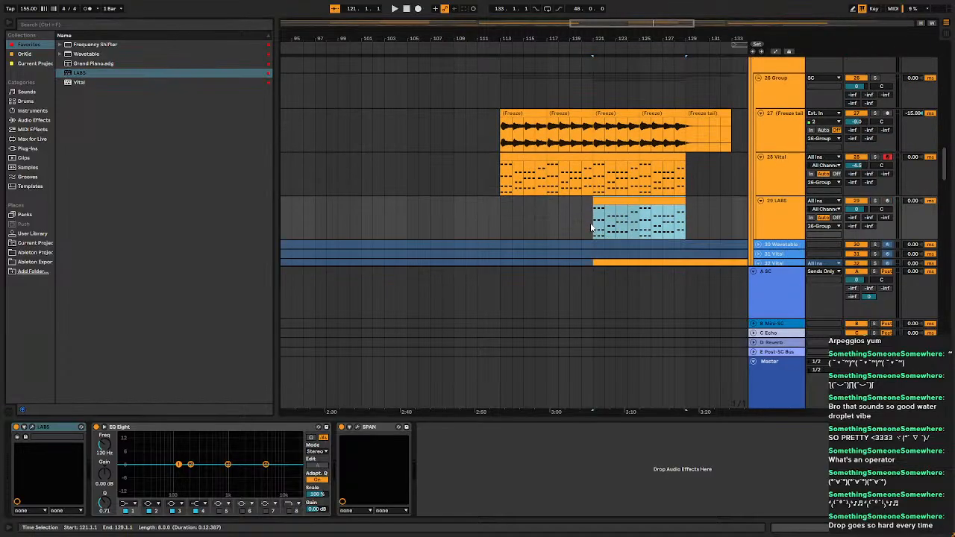
left_click(592, 228)
left_click(875, 201)
key("space")
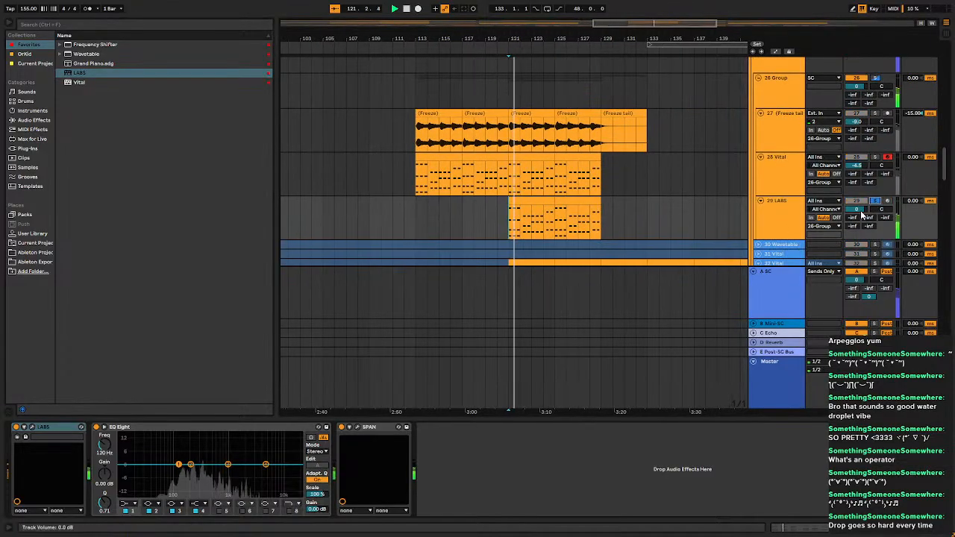
Switch LABS to the Short sound of the Strings pack and set the track's volume to -6.0 dB.
left_click(30, 427)
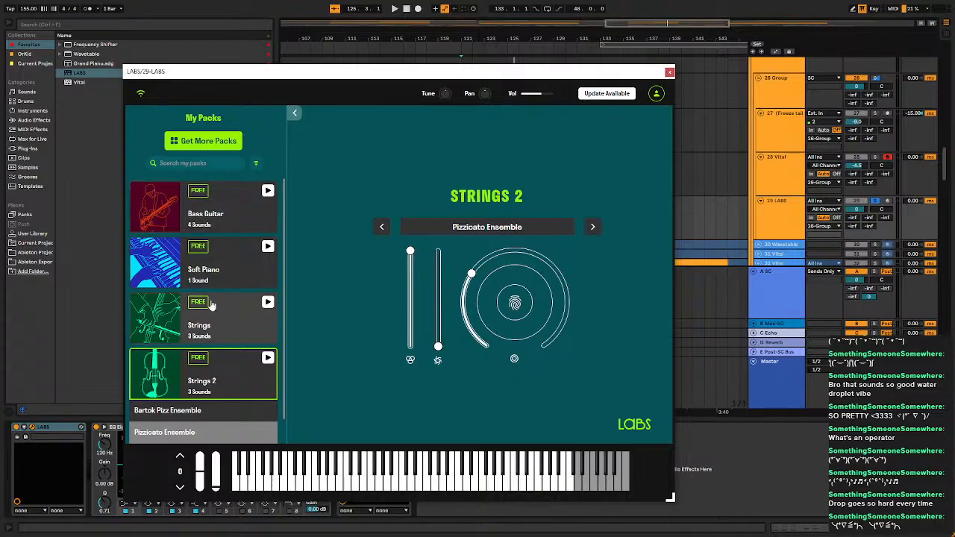
left_click(226, 324)
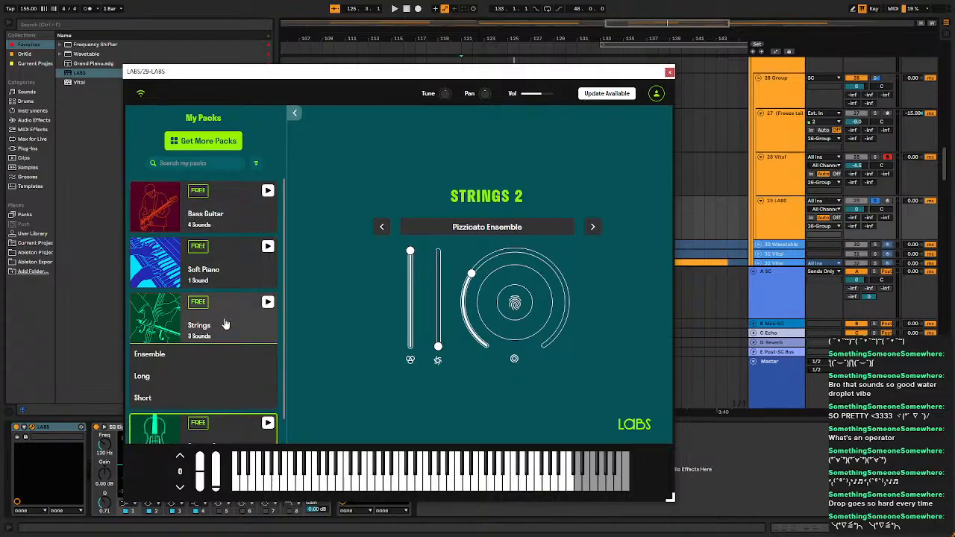
left_click(170, 397)
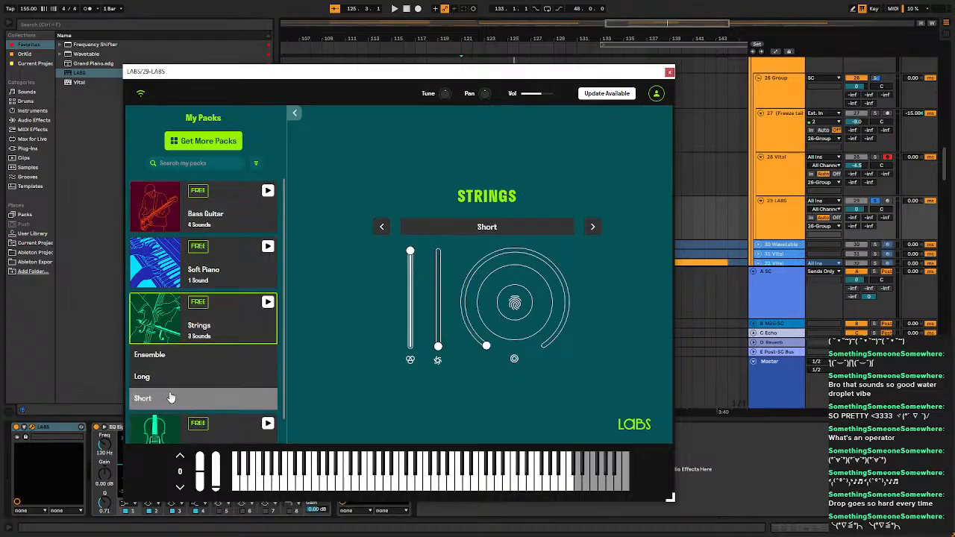
left_click(669, 73)
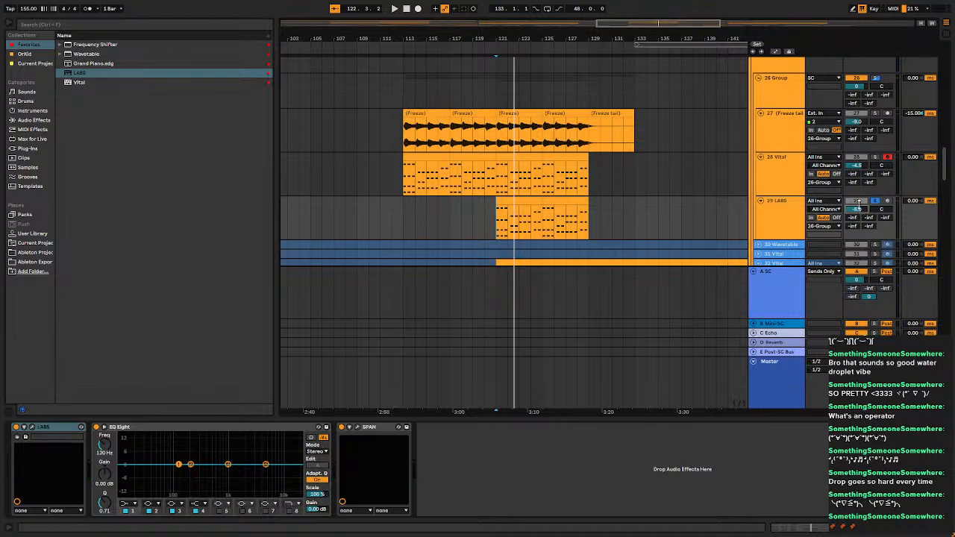
Play the LABS part and set the first band of its EQ Eight to a gentle low-cut filter.
key("space")
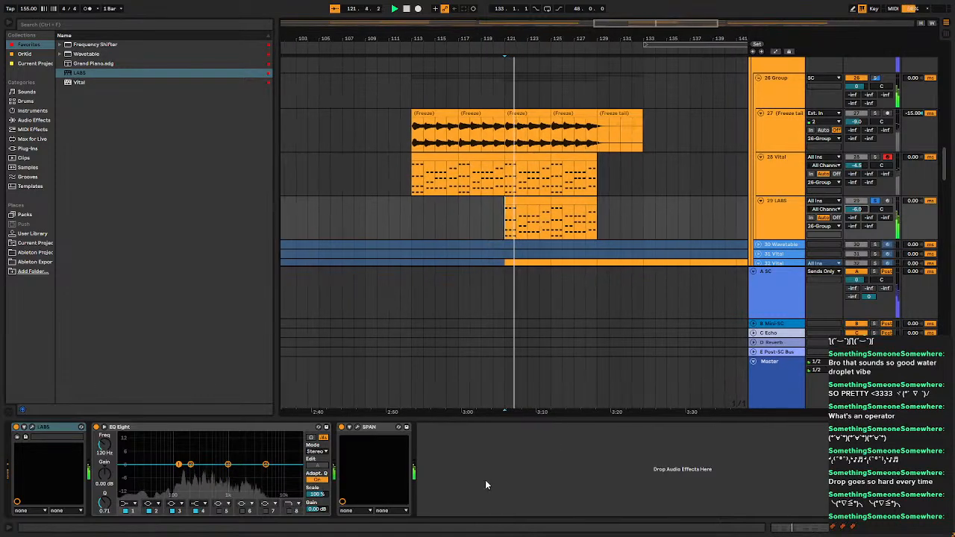
left_click(132, 504)
left_click(130, 446)
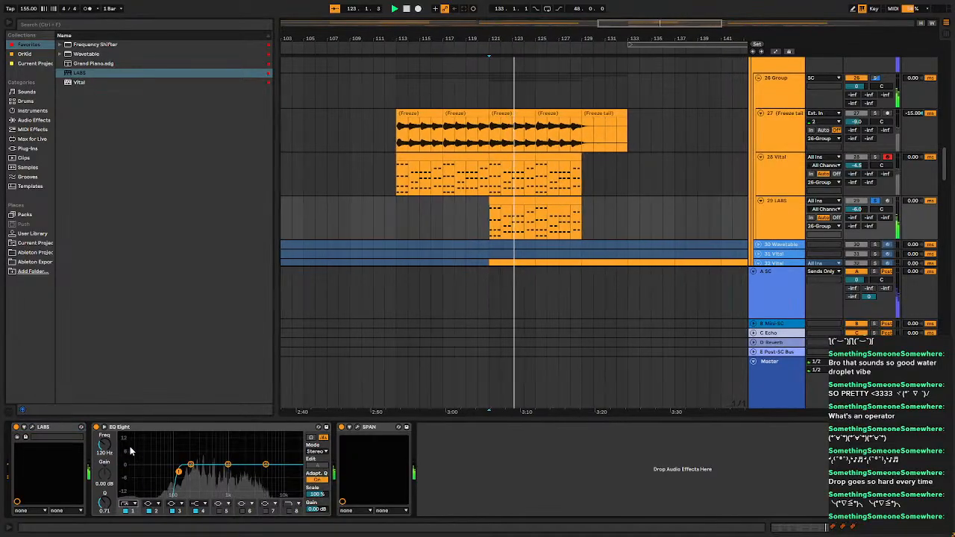
left_click(130, 504)
left_click(129, 452)
left_click(104, 453)
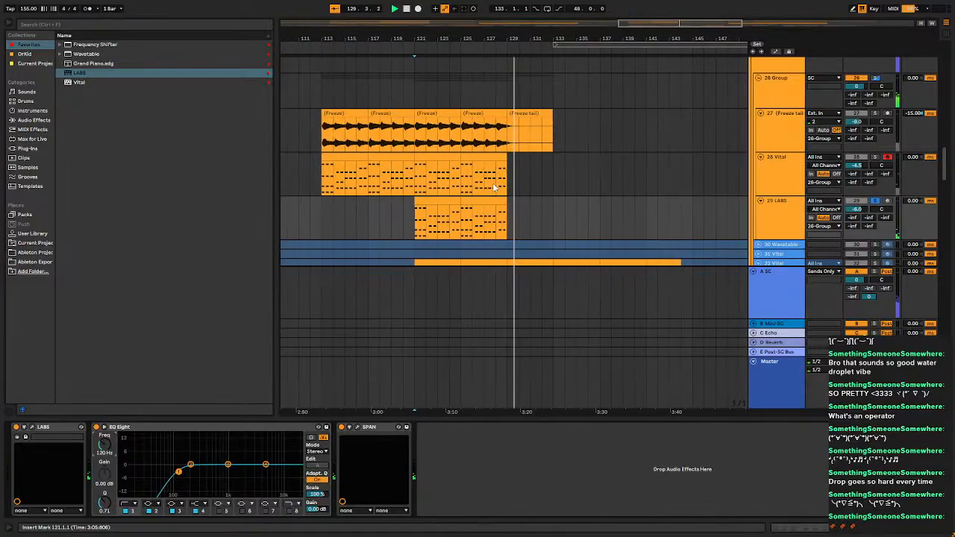
Open the arpeggio clip at bars 121–129 on the 5 Wavetable track and enlarge its note editor.
left_click(451, 203)
left_click(330, 216)
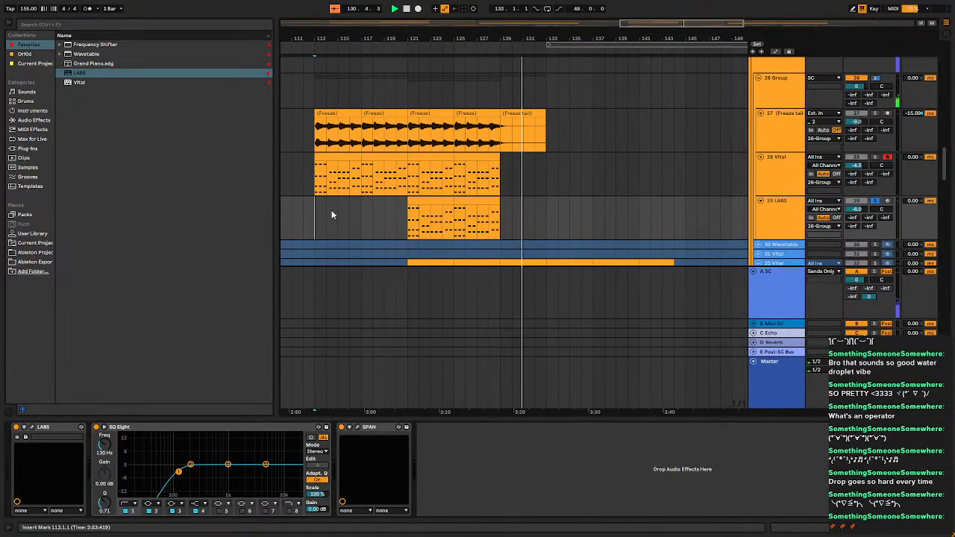
scroll(430, 196, "up", 5)
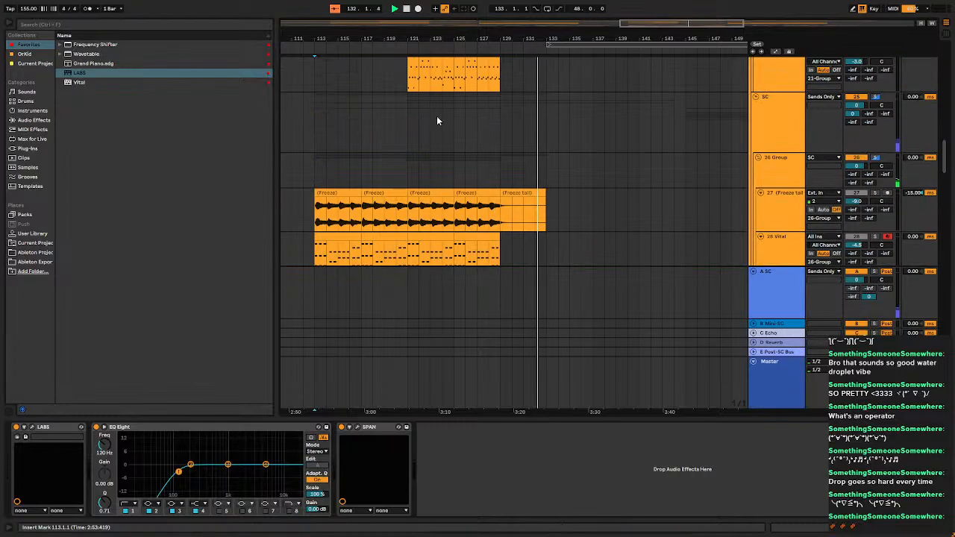
scroll(418, 105, "up", 1)
scroll(426, 121, "up", 5)
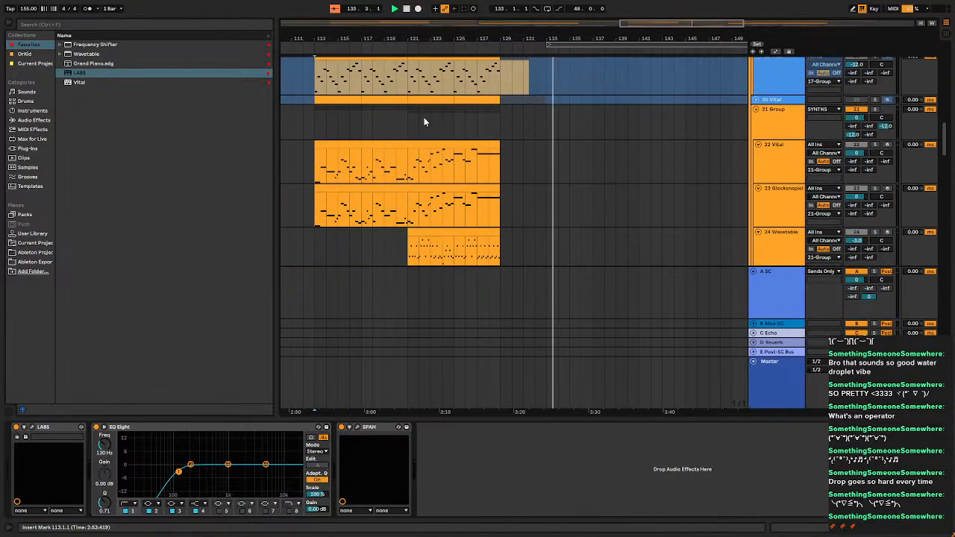
scroll(436, 183, "up", 12)
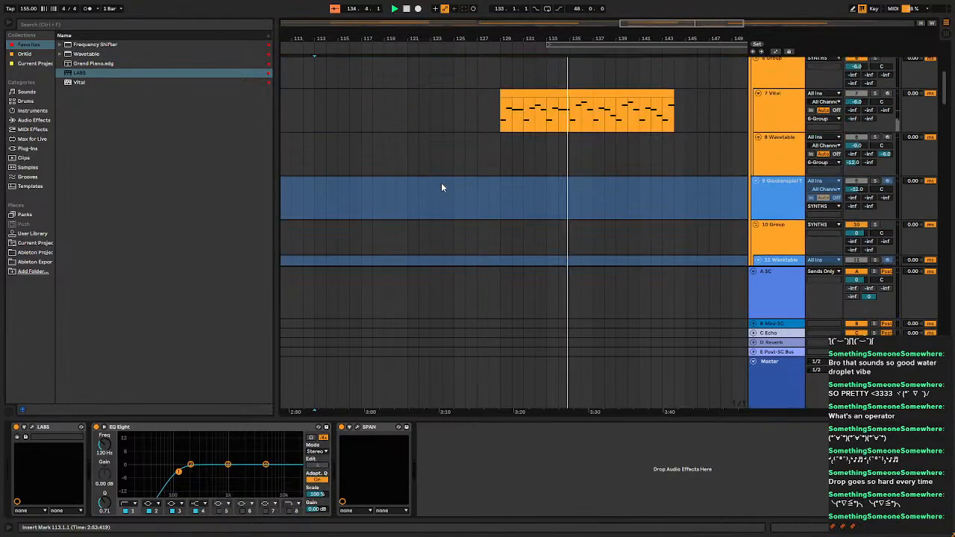
left_click(451, 232)
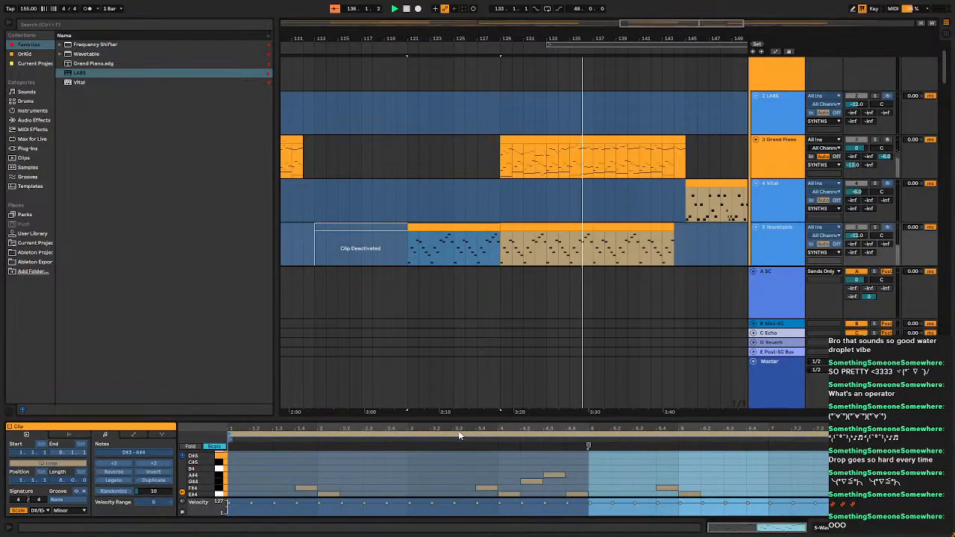
left_click_drag(431, 419, 431, 373)
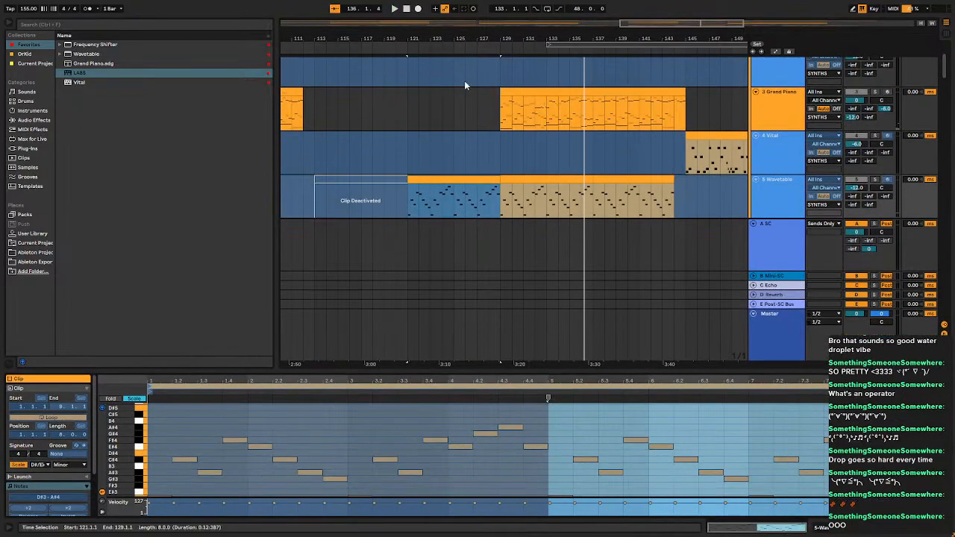
Duplicate the arpeggio clip onto the 7 Vital track, copy all its notes and remove the temporary clip.
scroll(467, 112, "down", 3)
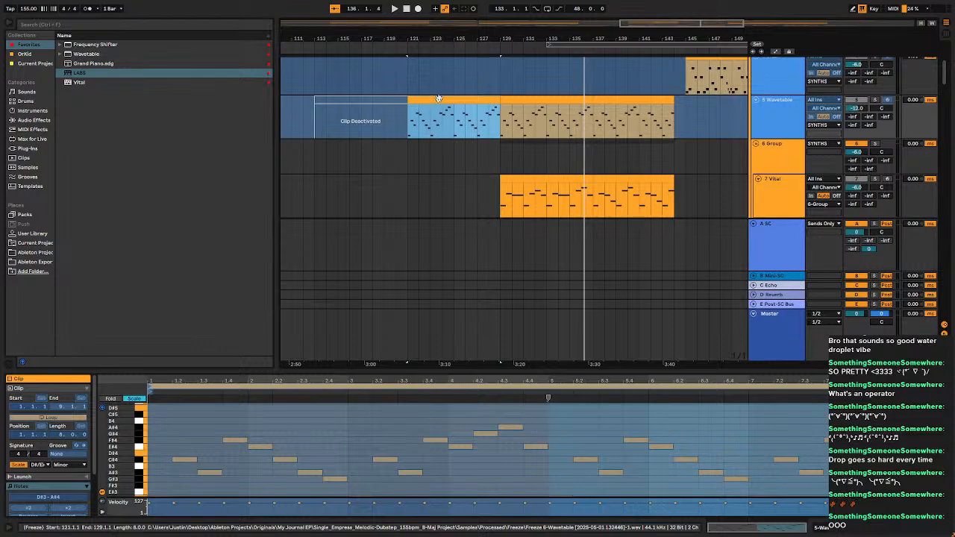
scroll(439, 98, "down", 1)
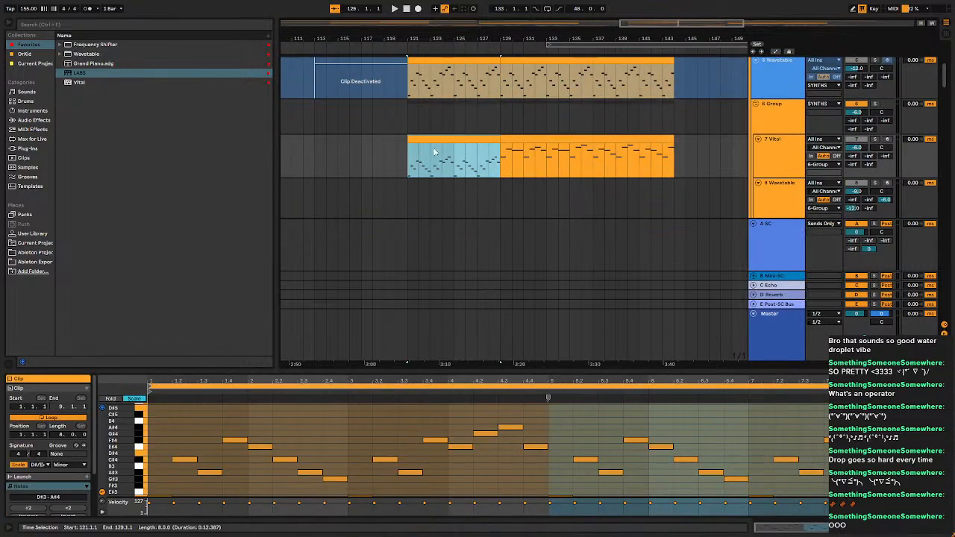
key("ctrl+a")
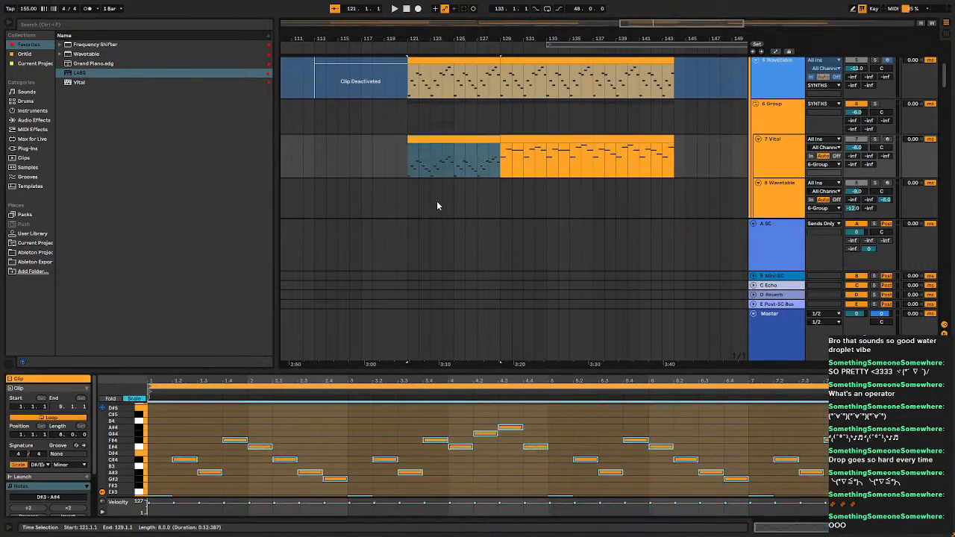
scroll(509, 245, "down", 2)
left_click(469, 187)
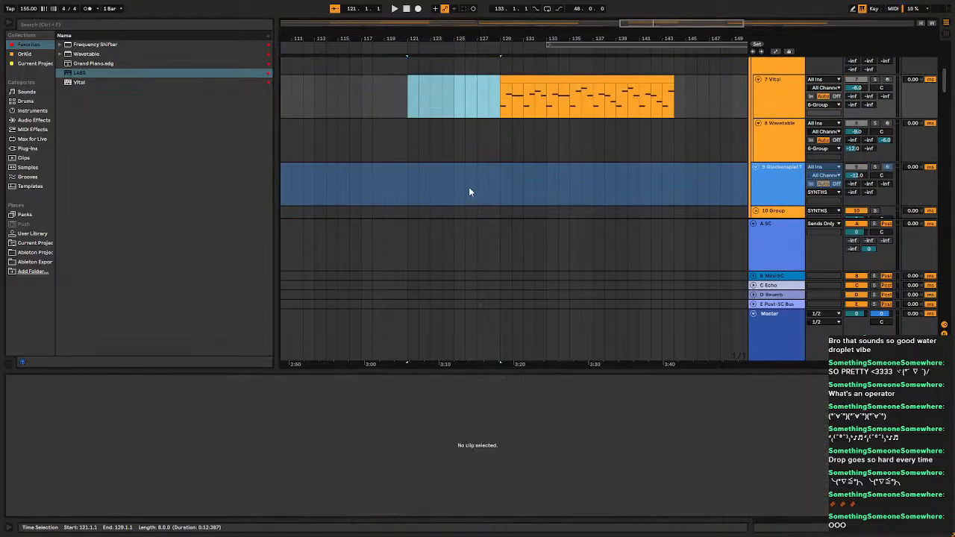
scroll(469, 191, "down", 10)
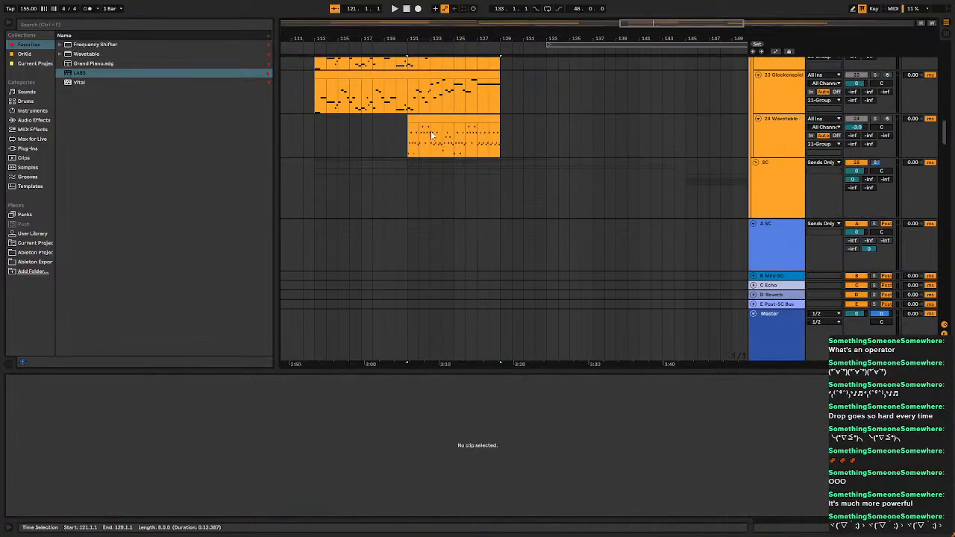
Paste the copied arpeggio notes at the start of the 29 LABS clip.
left_click(429, 134)
scroll(422, 130, "down", 5)
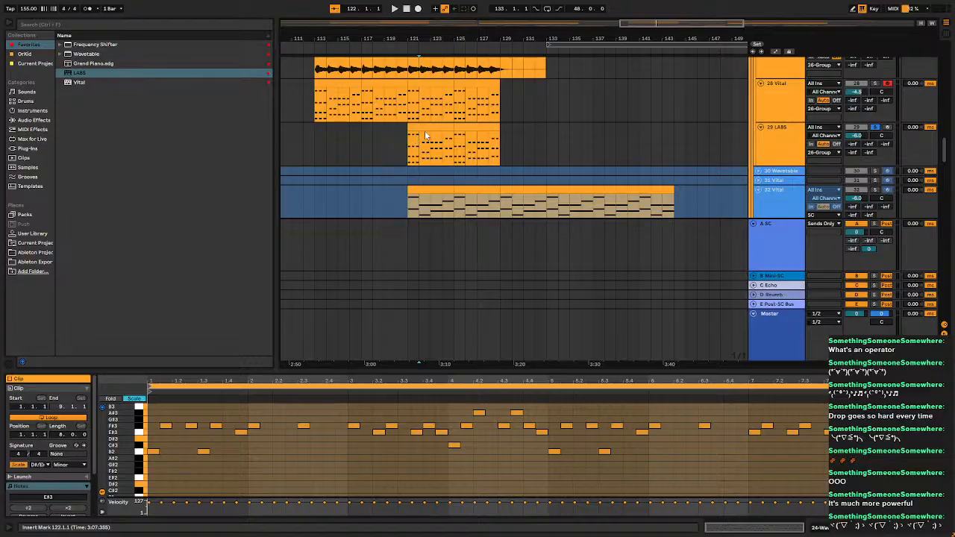
left_click(422, 136)
left_click(475, 127, "shift")
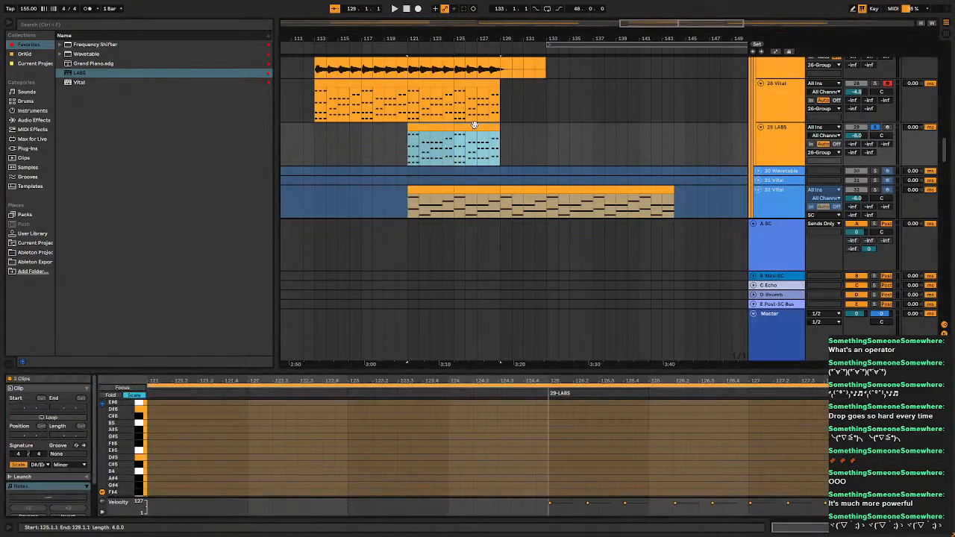
left_click(473, 116)
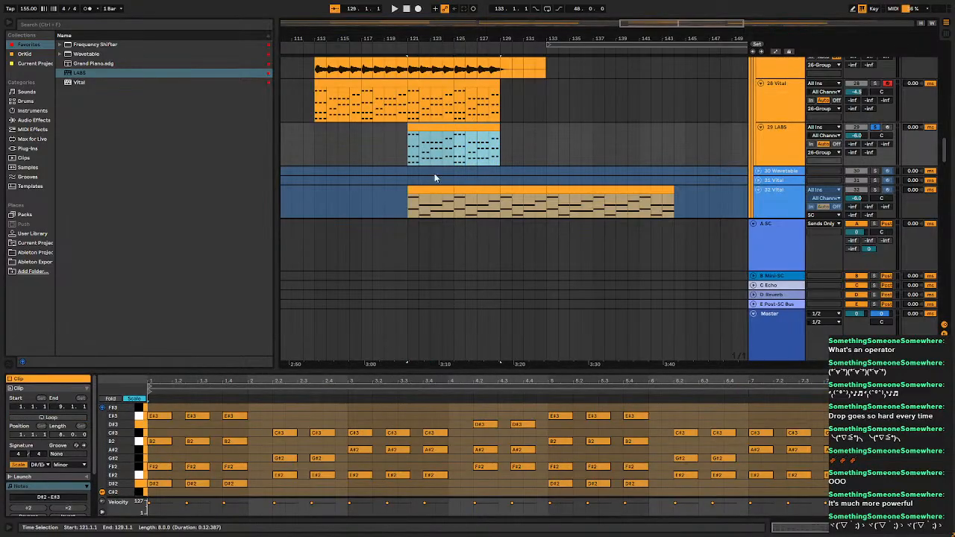
left_click(153, 431)
key("ctrl+v")
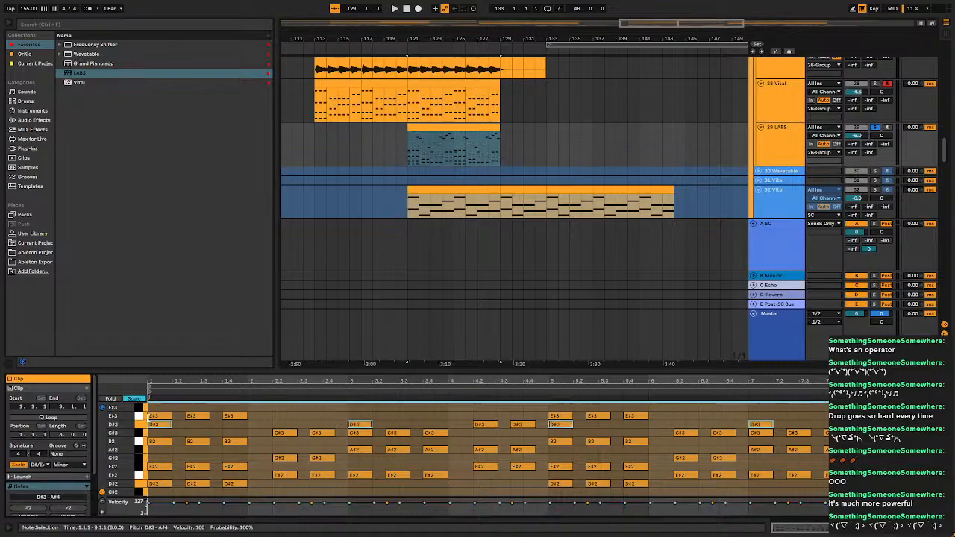
Transpose the pasted arpeggio up one octave to D#4–A#5 and set its velocity to 57 during playback.
key("shift+Up")
key("shift+Up")
key("space")
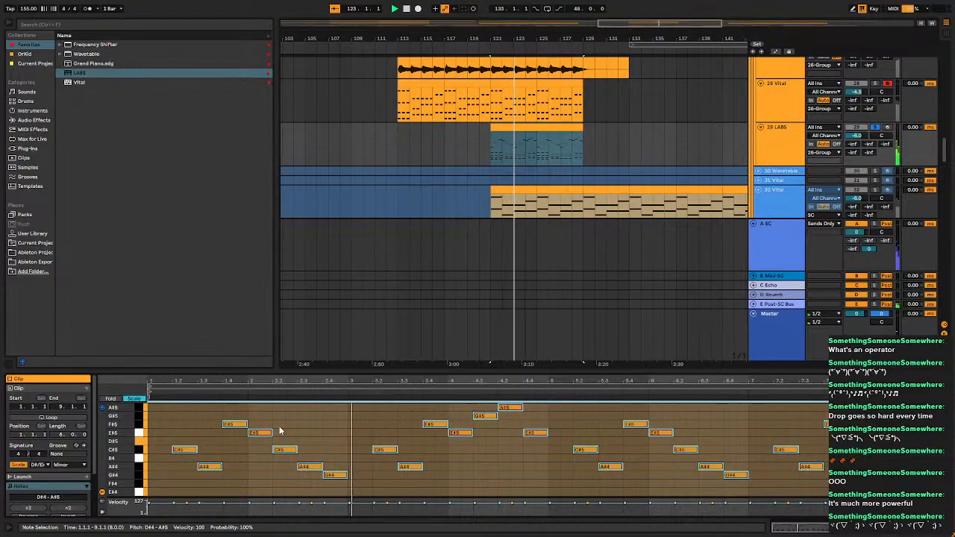
left_click_drag(260, 369, 227, 178)
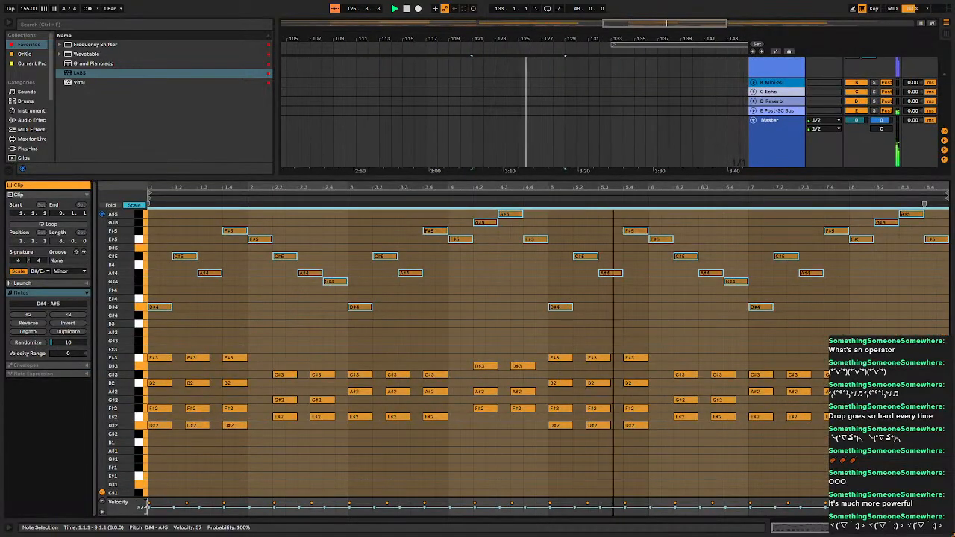
left_click(236, 315)
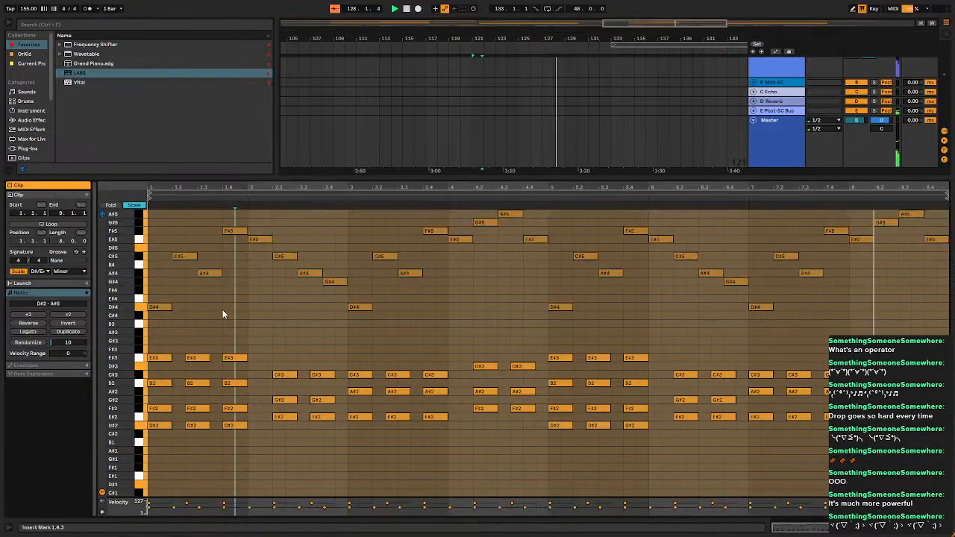
Transpose the arpeggio's C#5–A#5 notes down one octave to C#4–A#4 in the LABS clip and restart playback.
scroll(223, 311, "up", 3)
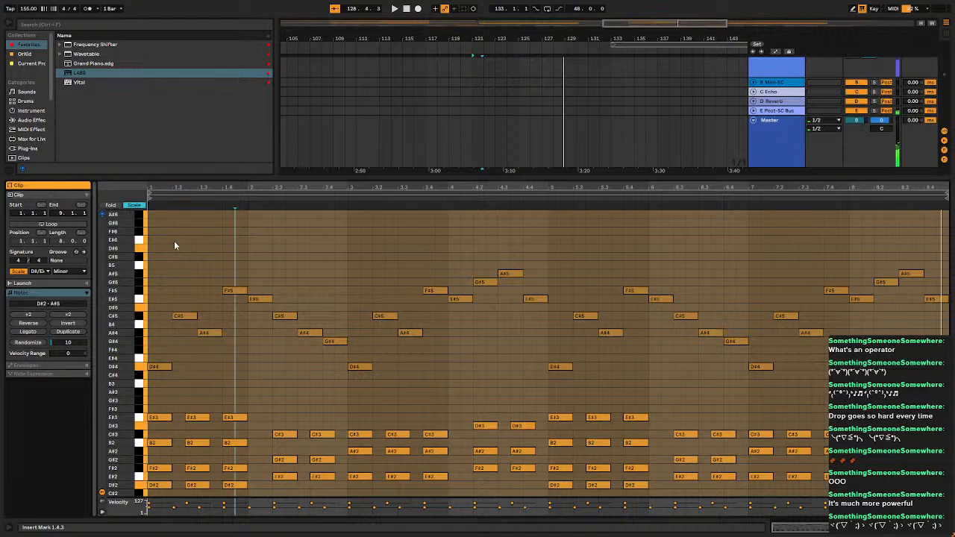
left_click_drag(174, 244, 951, 322)
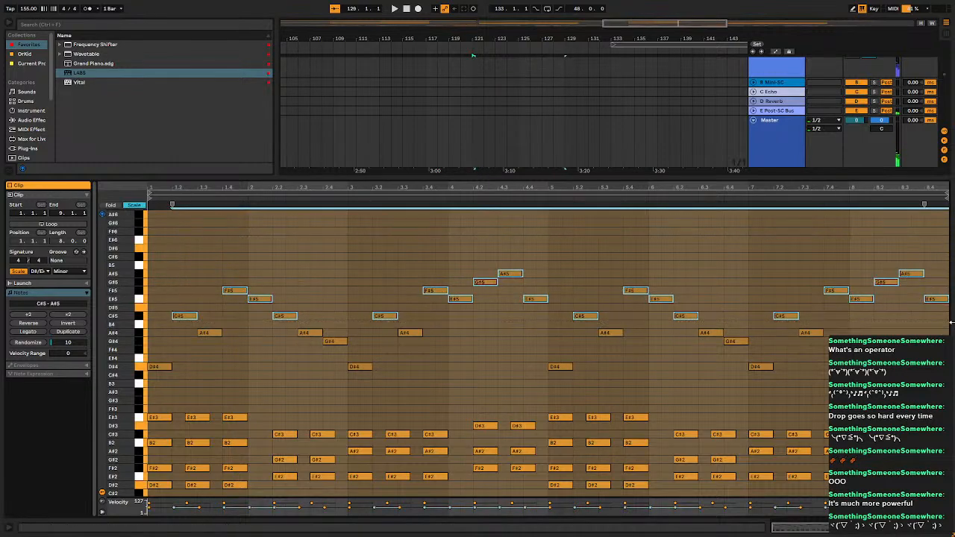
key("shift+Down")
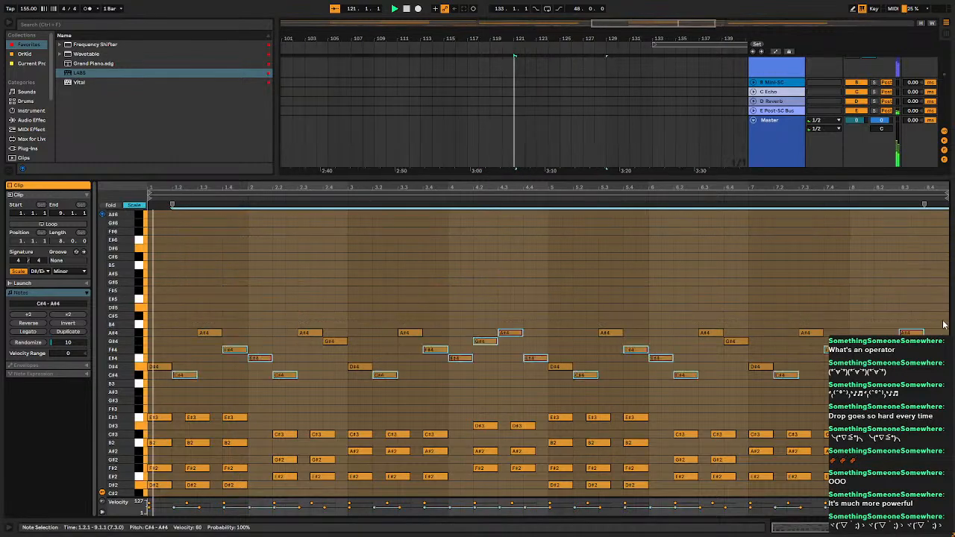
left_click(305, 308)
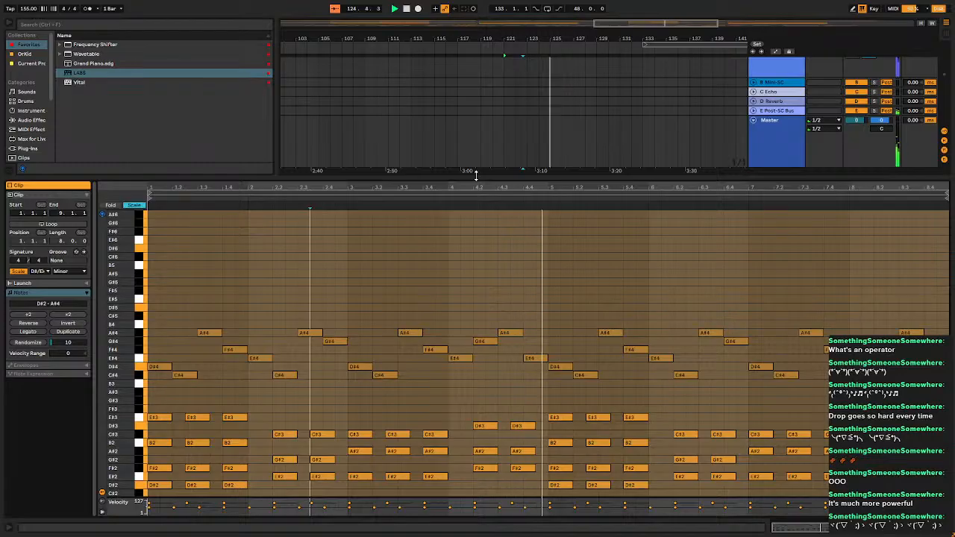
Collapse the note editor, select the clip on the 29 LABS track and unsolo that track.
left_click_drag(476, 176, 499, 512)
scroll(541, 264, "up", 1)
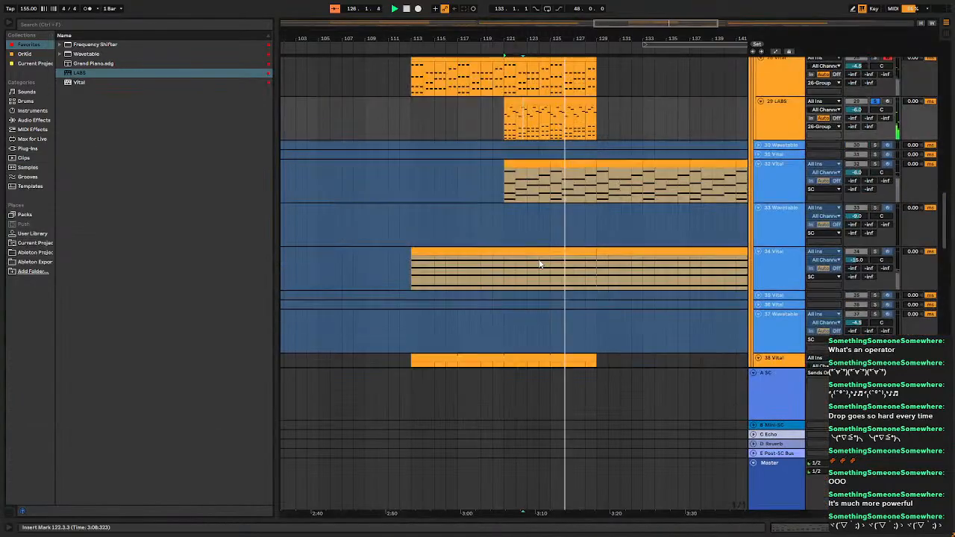
scroll(541, 264, "up", 2)
left_click(550, 163)
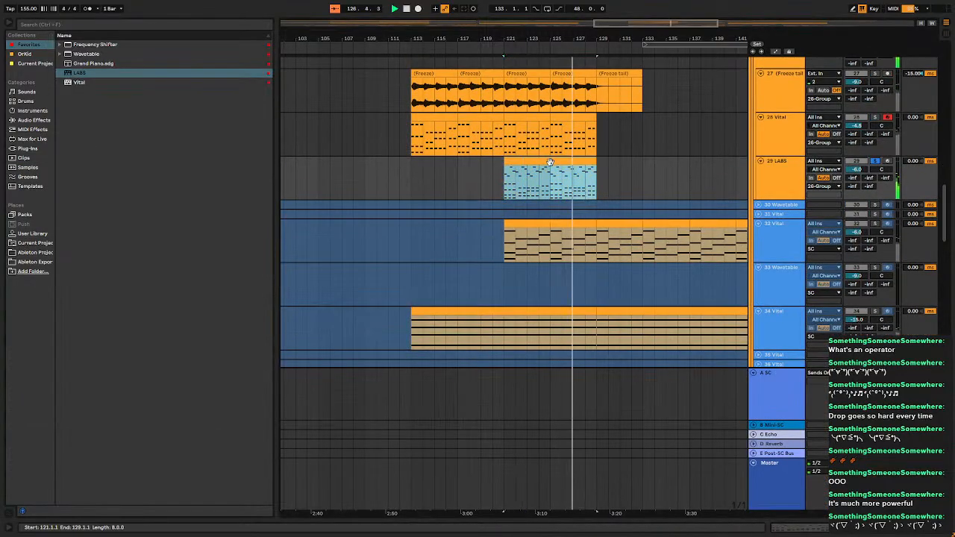
left_click(877, 163)
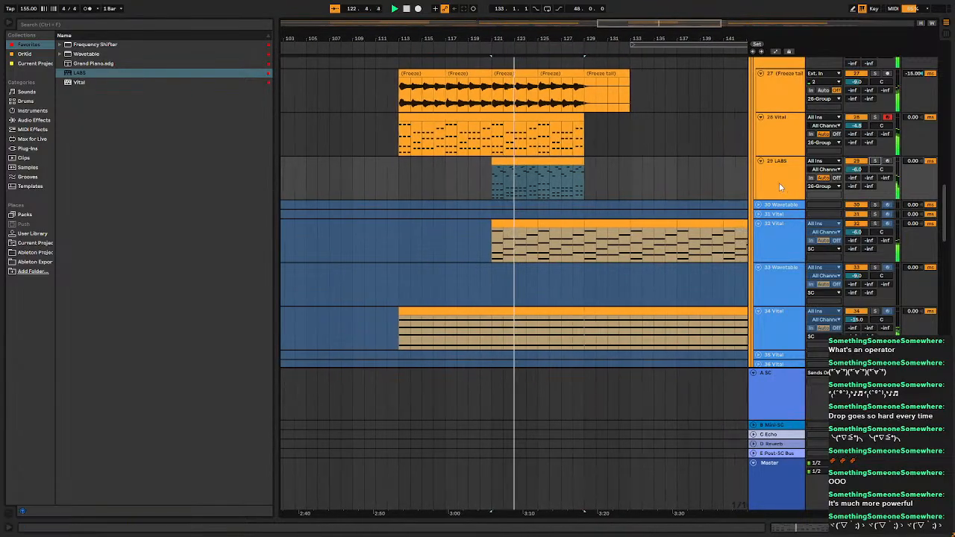
Examine the drum, percussion and effect tracks around bars 113–145 while the full mix plays.
scroll(607, 147, "up", 2)
scroll(607, 148, "down", 7)
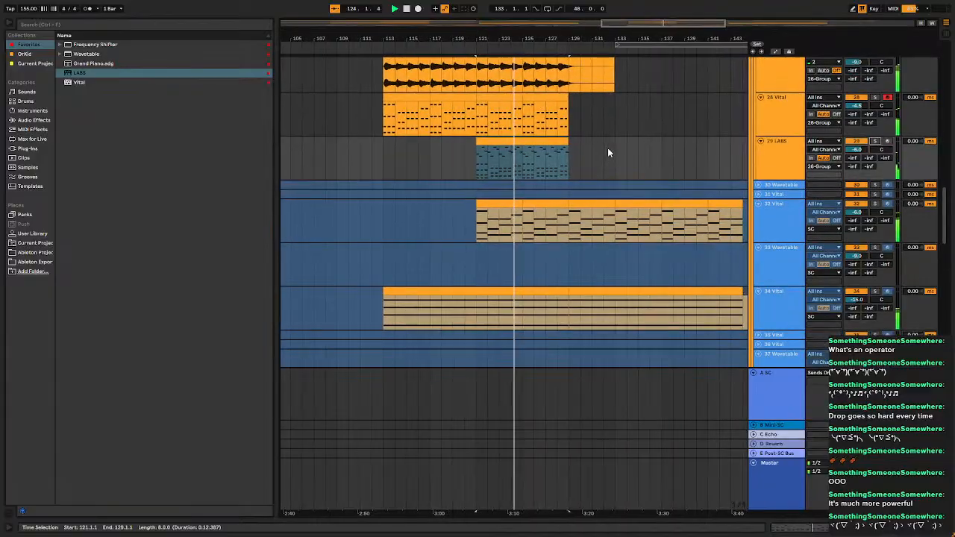
scroll(608, 148, "down", 10)
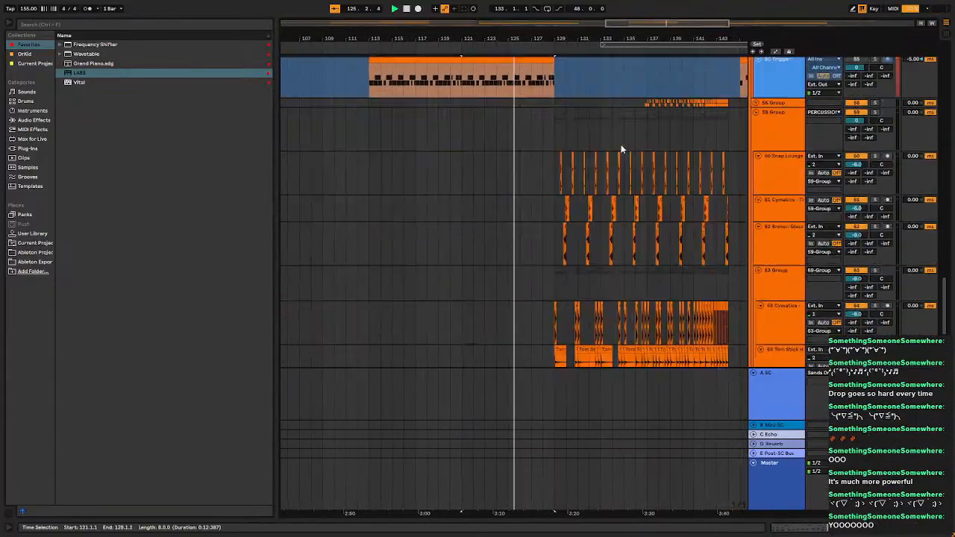
scroll(621, 145, "down", 3)
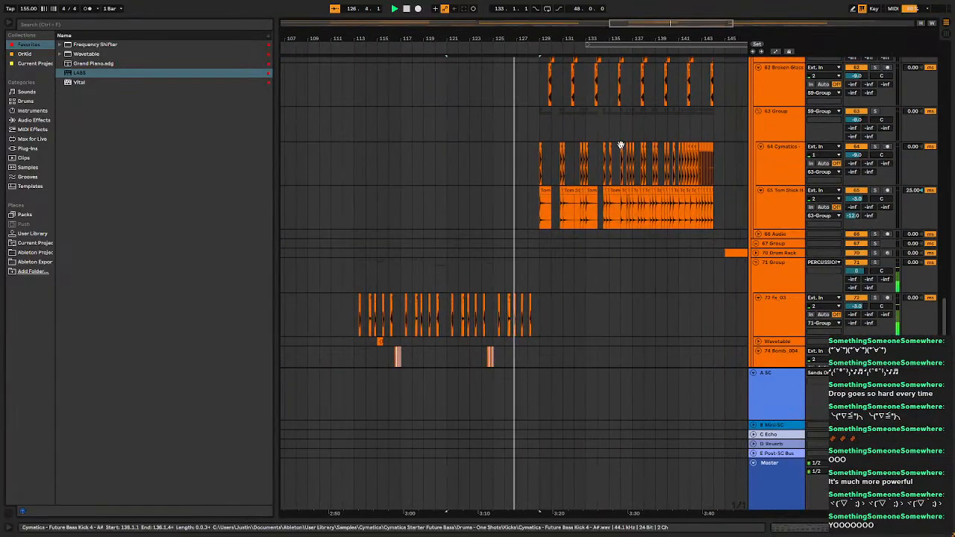
scroll(552, 202, "down", 2)
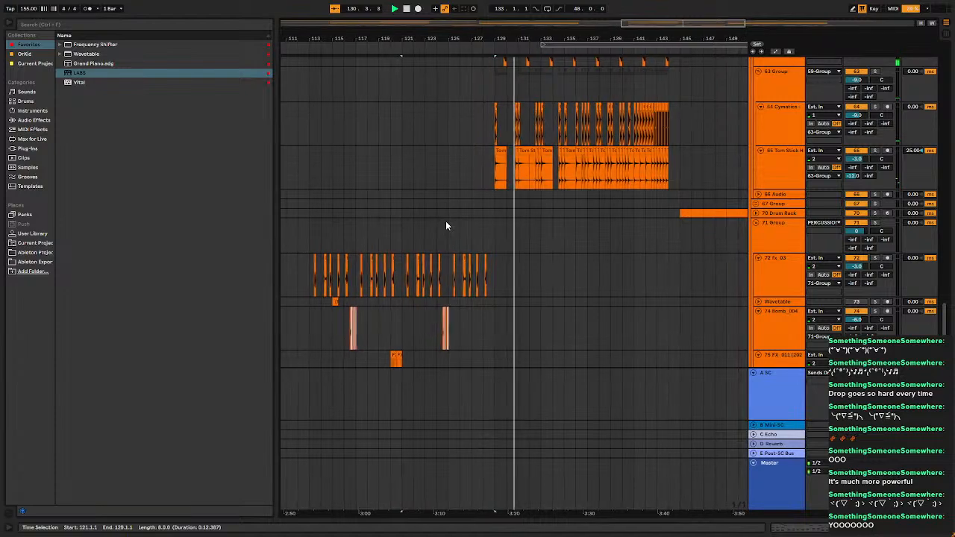
scroll(442, 226, "down", 3)
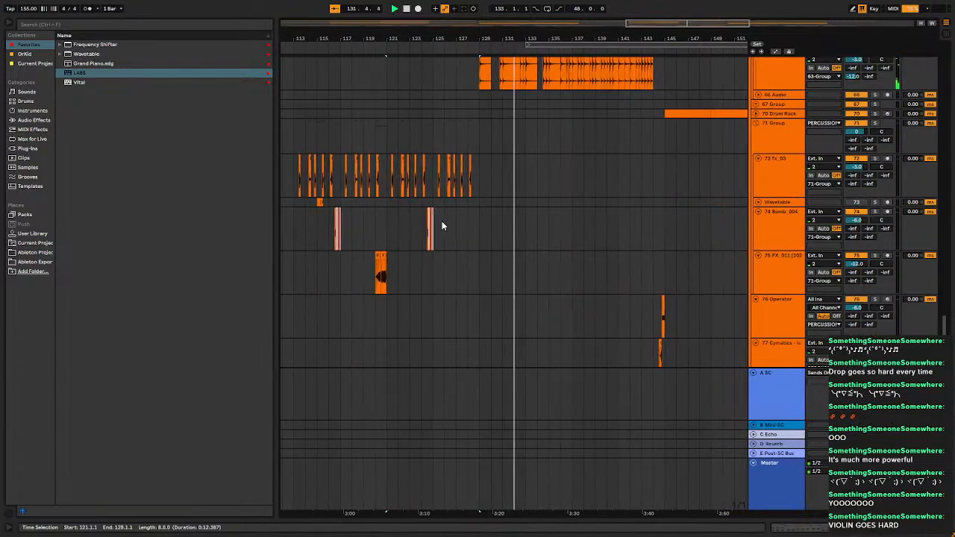
scroll(445, 221, "up", 3)
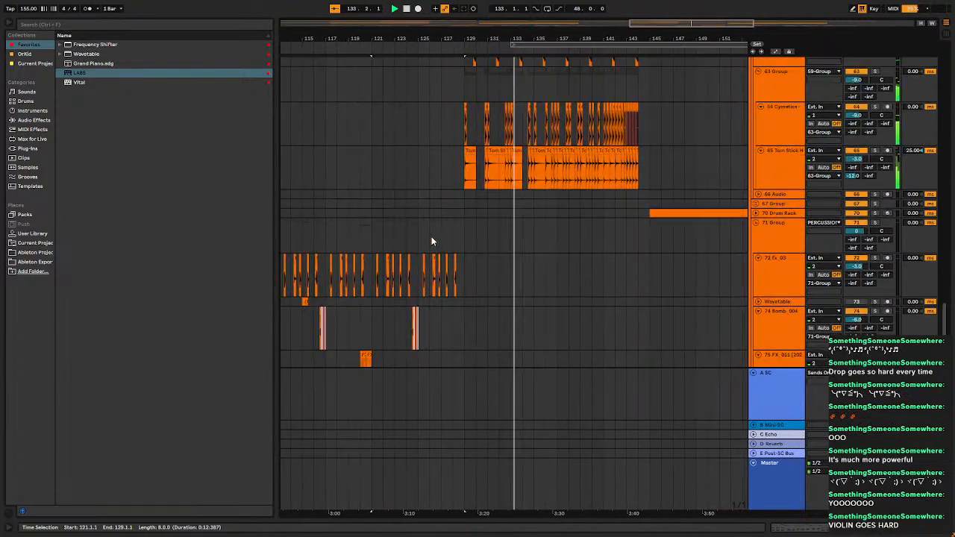
scroll(486, 213, "up", 8)
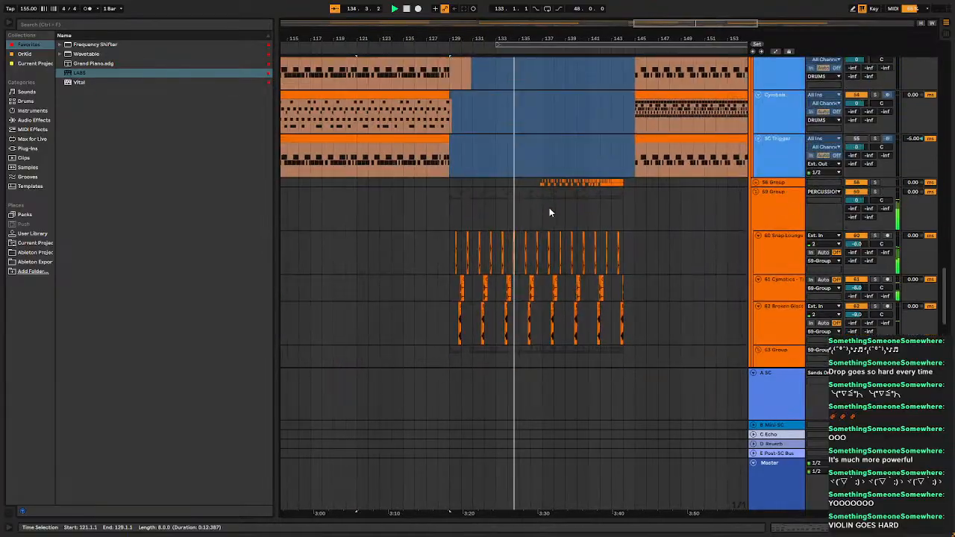
scroll(550, 208, "down", 5)
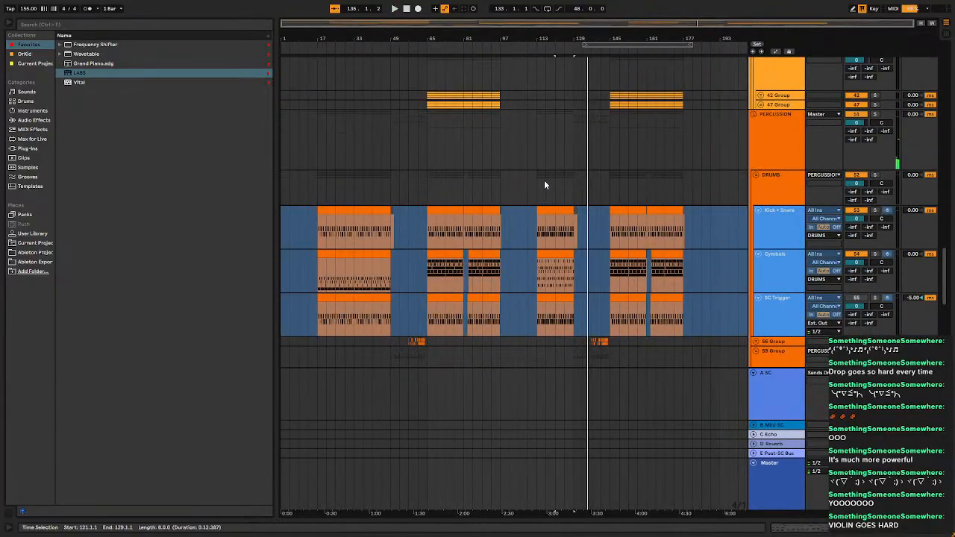
Play the full mix from bar 121 and set the 29 LABS track's volume to -3.0 dB.
scroll(541, 184, "up", 5)
left_click(596, 182)
key("space")
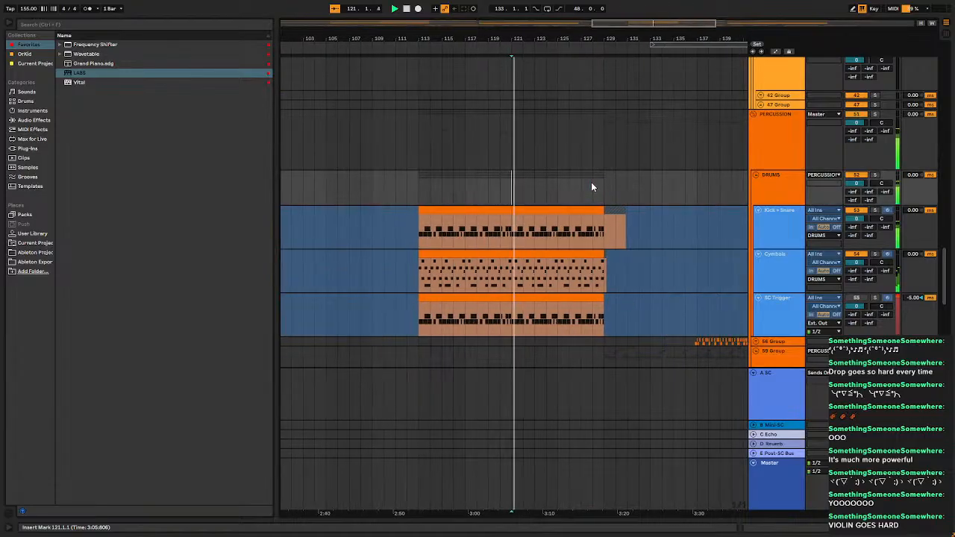
scroll(577, 183, "up", 4)
scroll(577, 186, "up", 8)
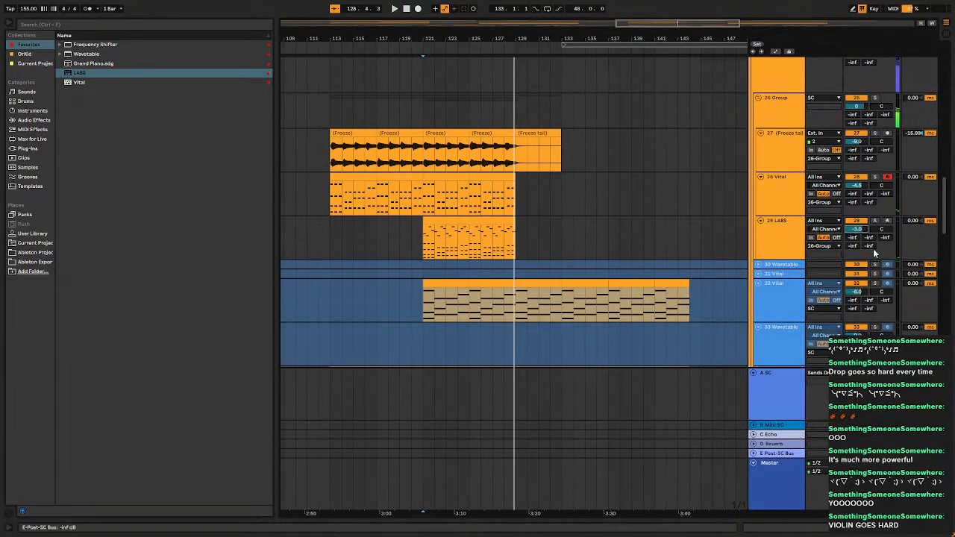
Play the arrangement from bar 128 to hear the transition out of the LABS part.
left_click(435, 252)
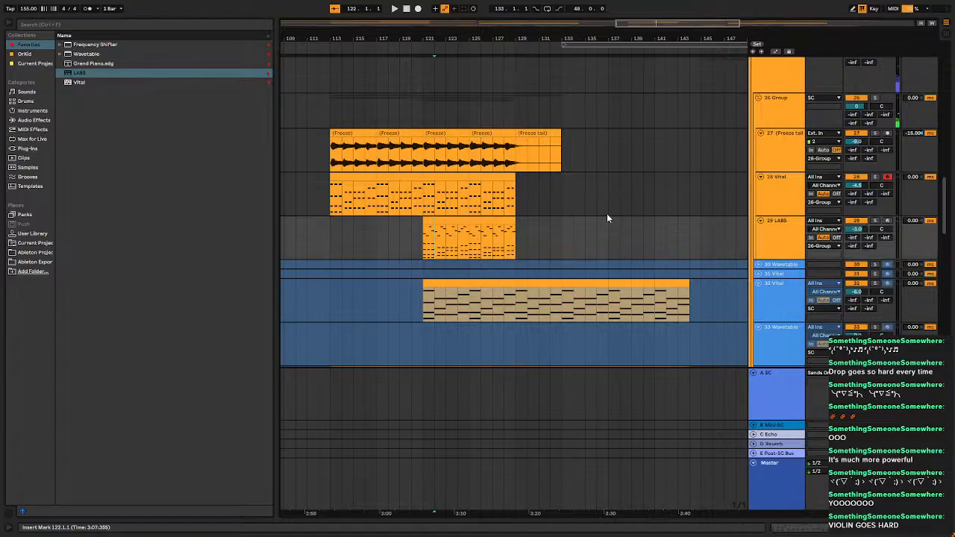
left_click(505, 200)
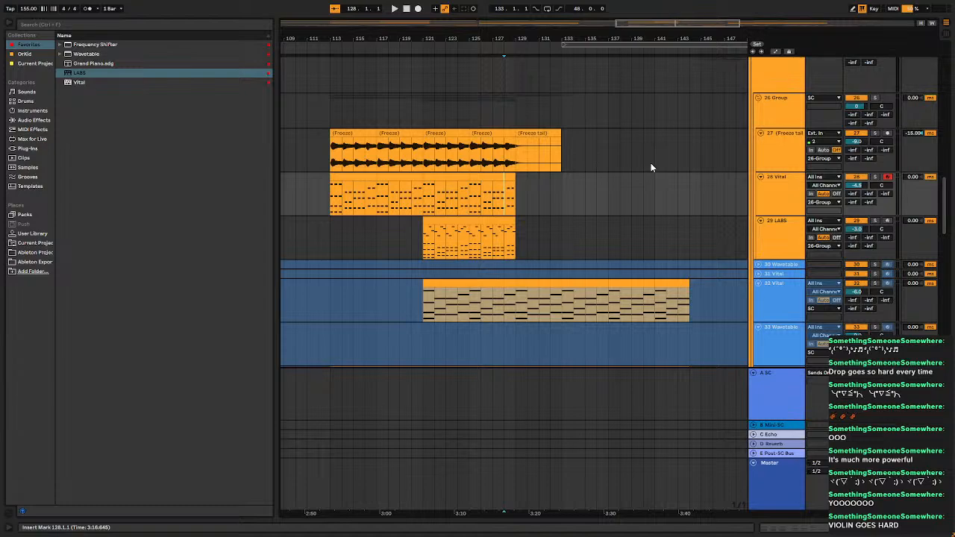
key("space")
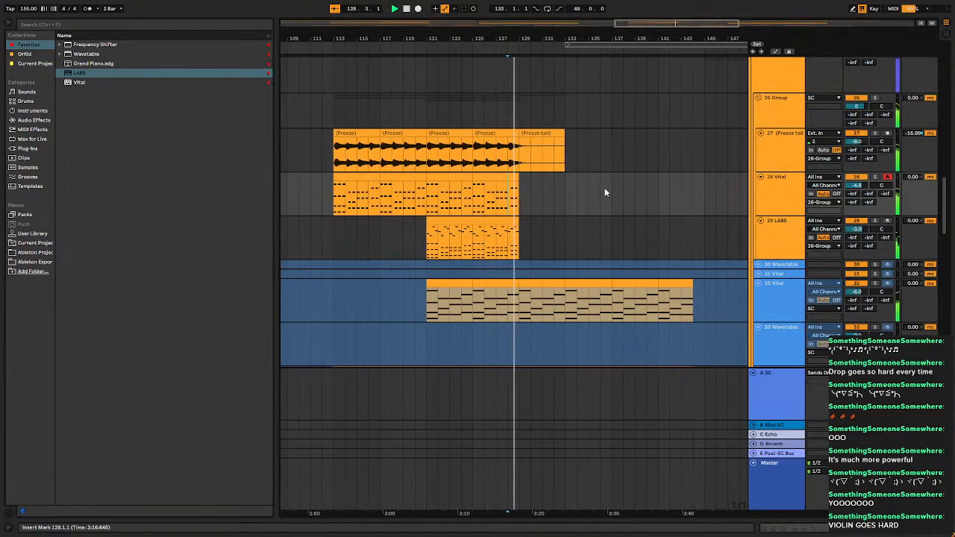
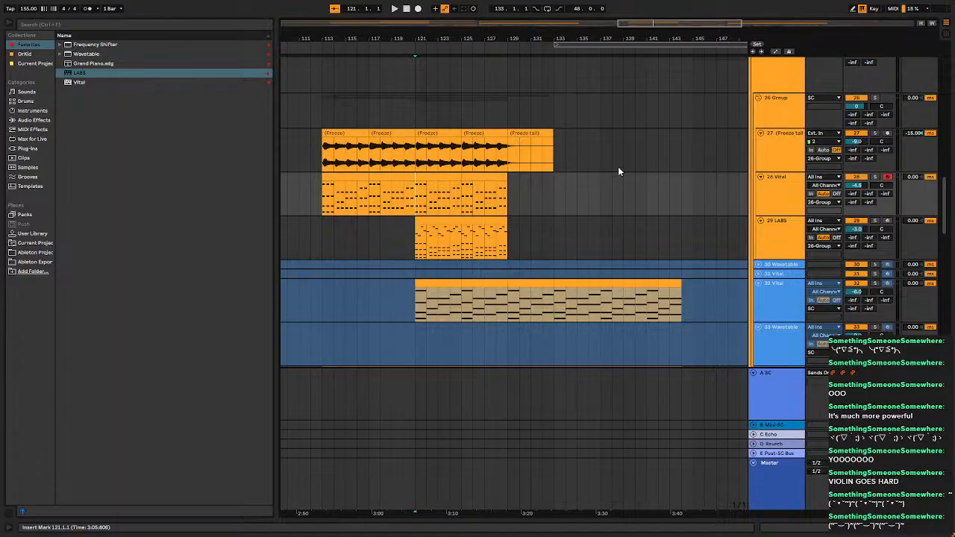
Examine the synth clips at bars 113–129 across the 17, 21 and 26 group tracks.
scroll(505, 194, "up", 10)
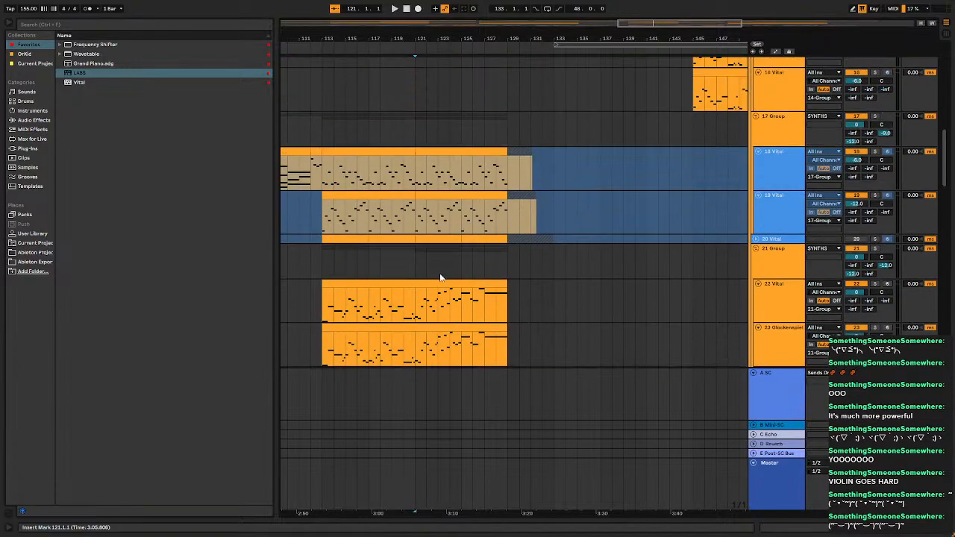
scroll(404, 313, "down", 3)
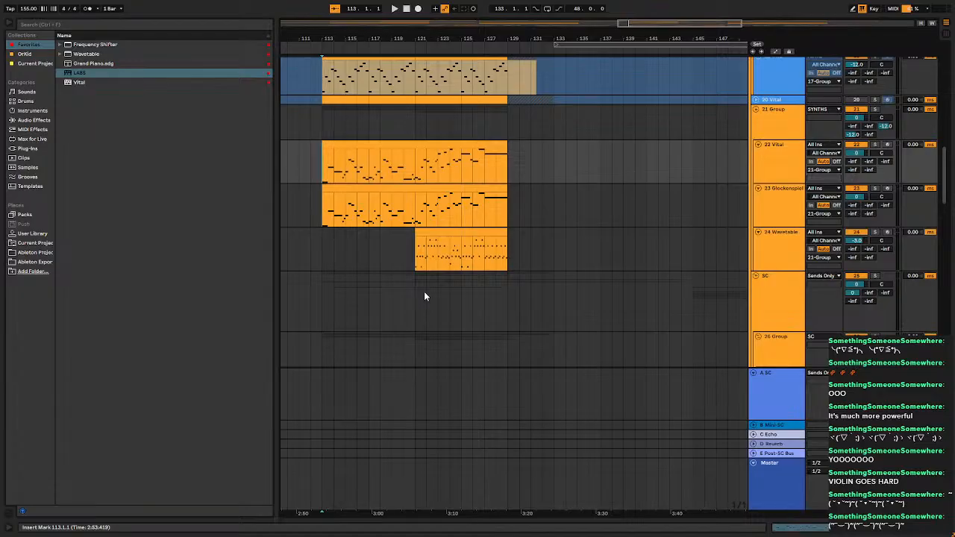
scroll(480, 222, "down", 3)
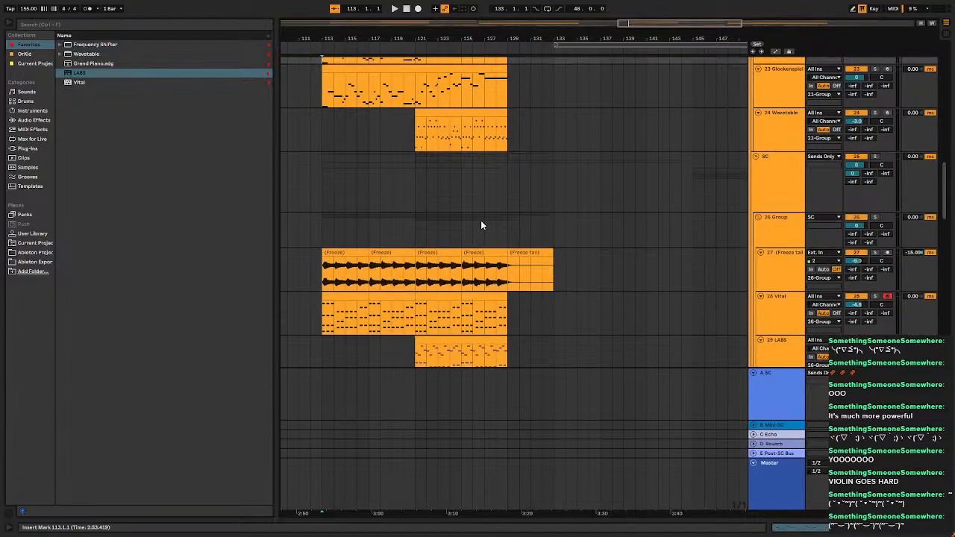
scroll(481, 225, "up", 3)
scroll(482, 223, "up", 3)
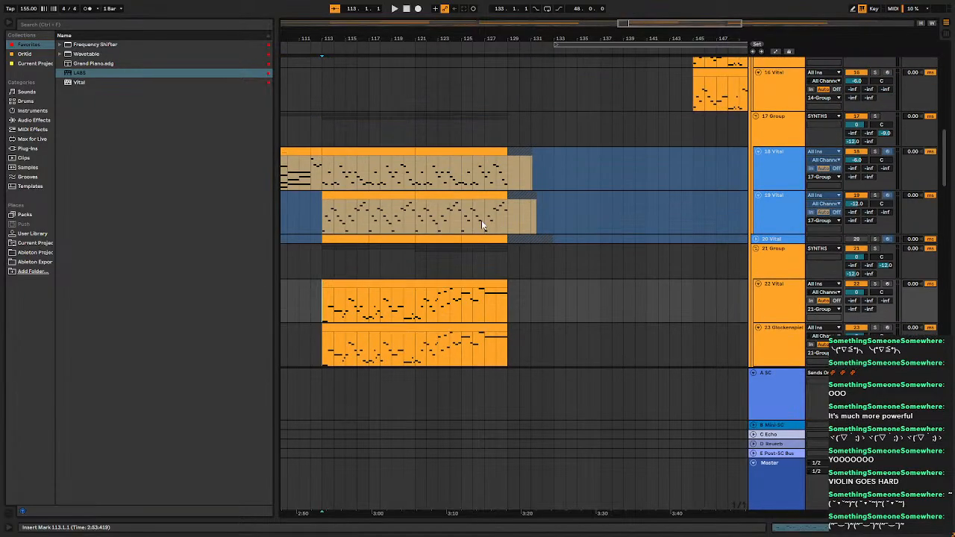
scroll(481, 224, "down", 3)
scroll(481, 224, "up", 3)
scroll(484, 223, "down", 3)
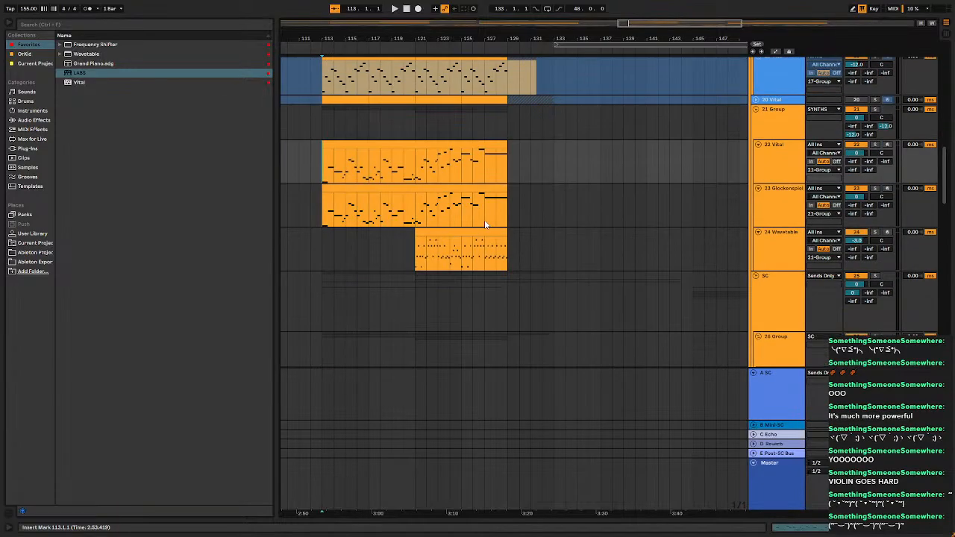
Examine the device chains of the 21 Group, 22 Vital, 23 Glockenspiel and 24 Wavetable tracks.
double_click(777, 113)
left_click(781, 153)
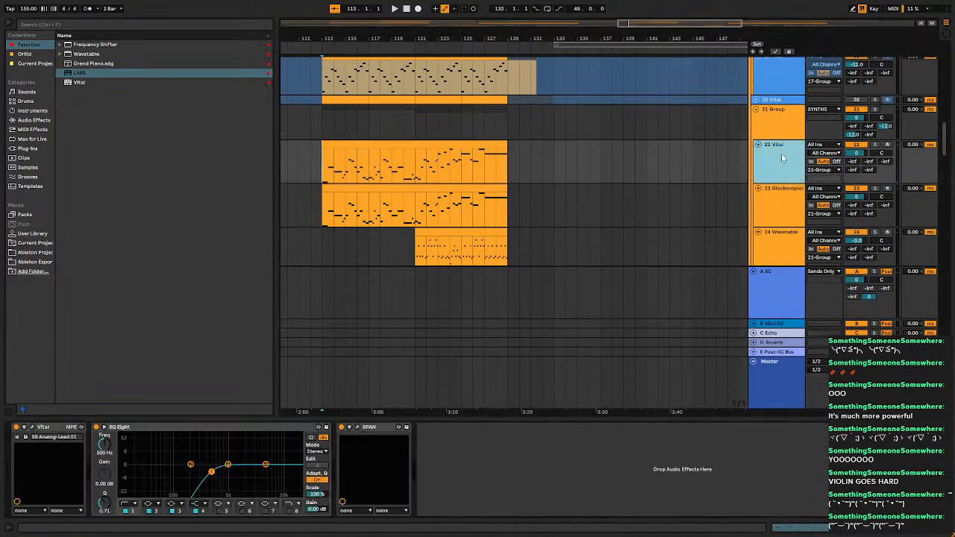
left_click(792, 120)
left_click(784, 192)
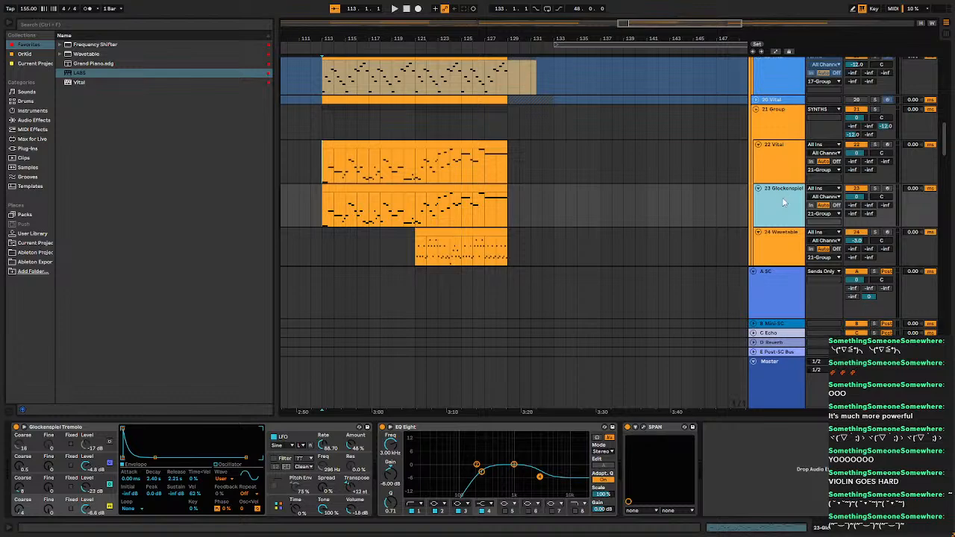
left_click(787, 239)
left_click(781, 157)
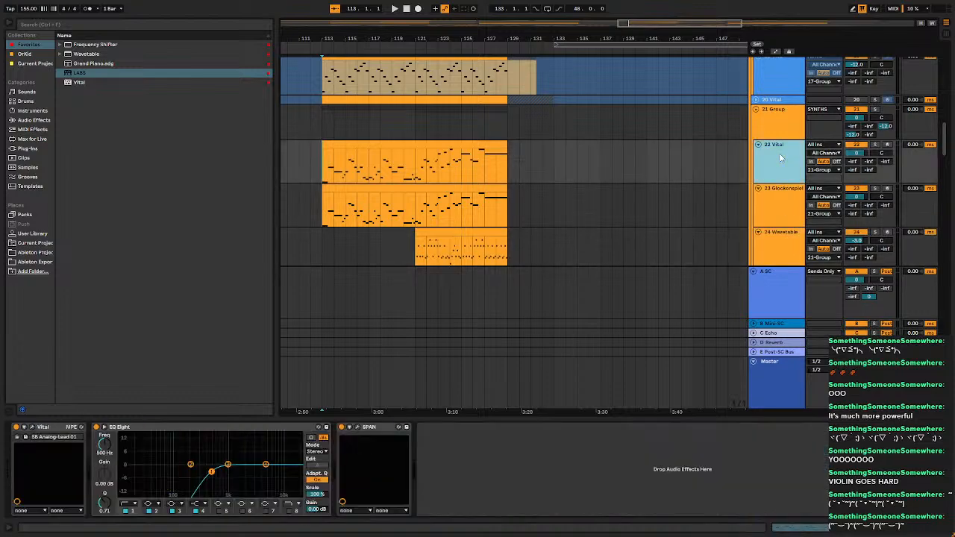
left_click(786, 214)
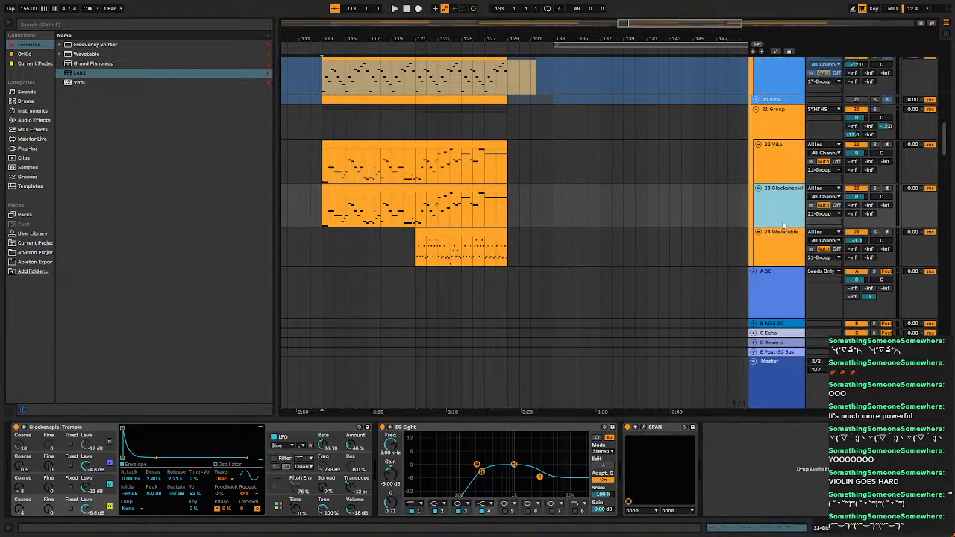
left_click(774, 243)
left_click(777, 205)
Examine the clips on the synth, bass and percussion tracks across the arrangement, including the FX_011 clip at bar 120.
scroll(467, 146, "up", 5)
scroll(508, 135, "down", 4)
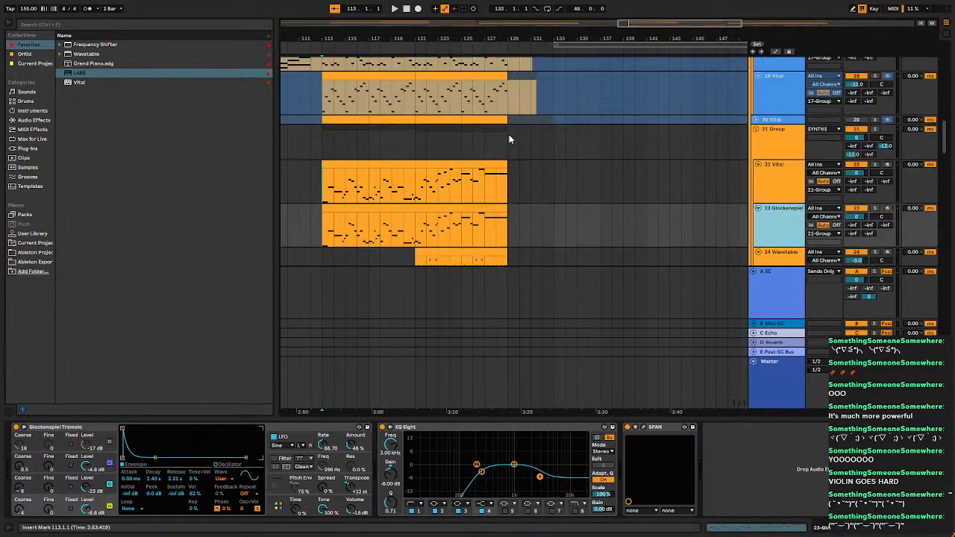
scroll(515, 133, "down", 1)
scroll(571, 122, "down", 5)
scroll(584, 132, "down", 6)
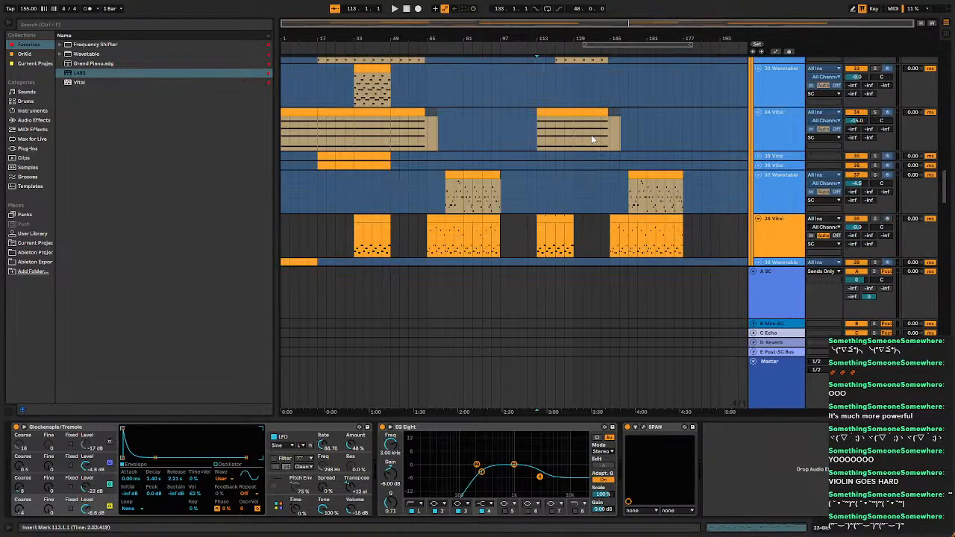
scroll(593, 135, "down", 12)
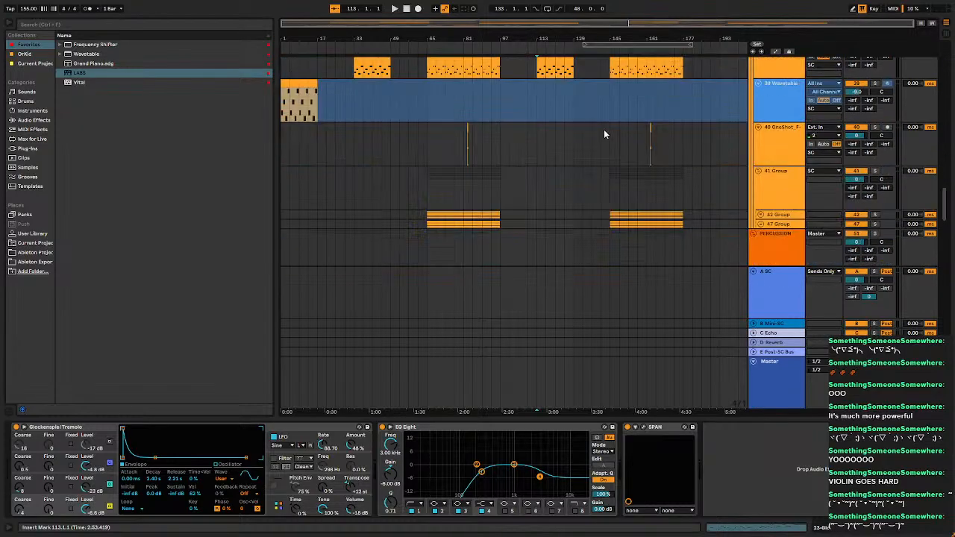
scroll(614, 120, "down", 8)
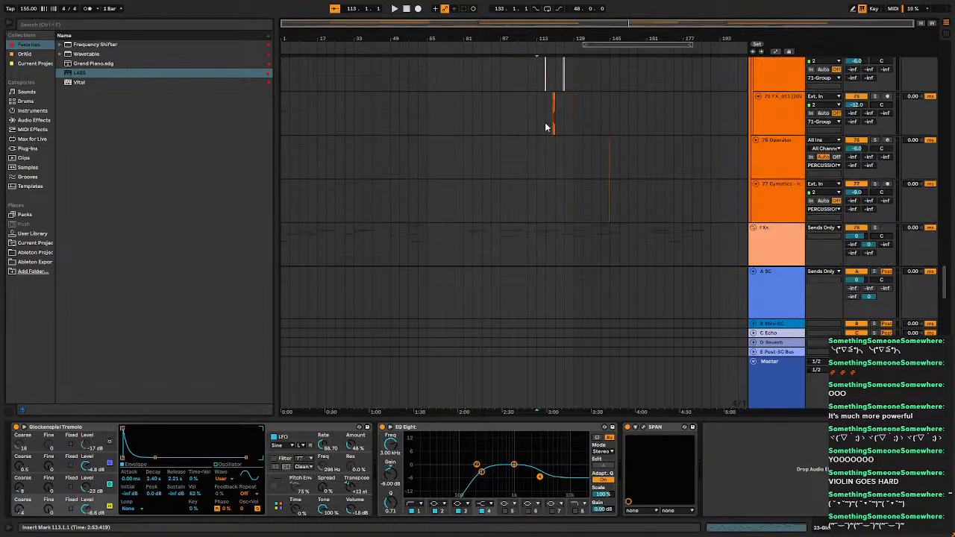
scroll(550, 124, "up", 5)
scroll(553, 124, "up", 4)
left_click(548, 96)
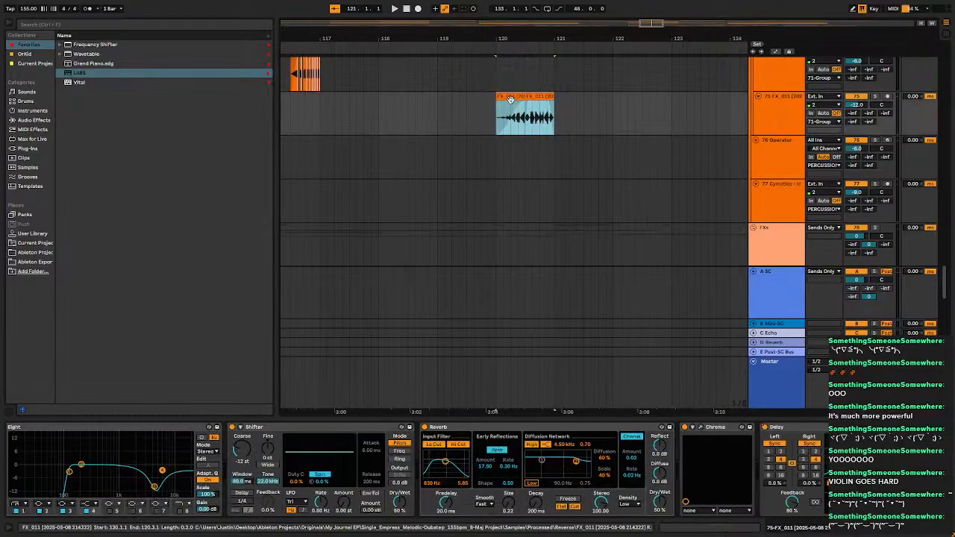
scroll(597, 134, "down", 6)
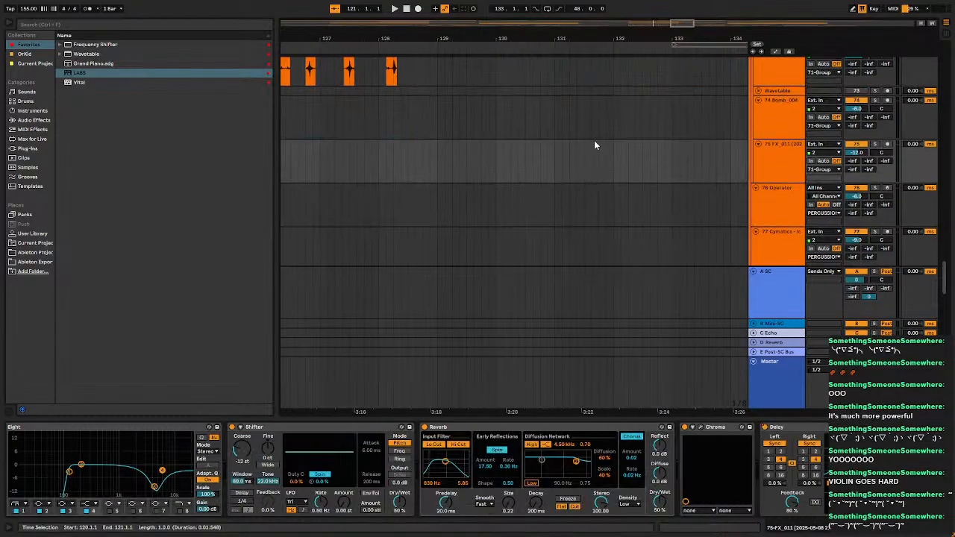
scroll(594, 143, "up", 1)
left_click_drag(692, 142, 602, 321)
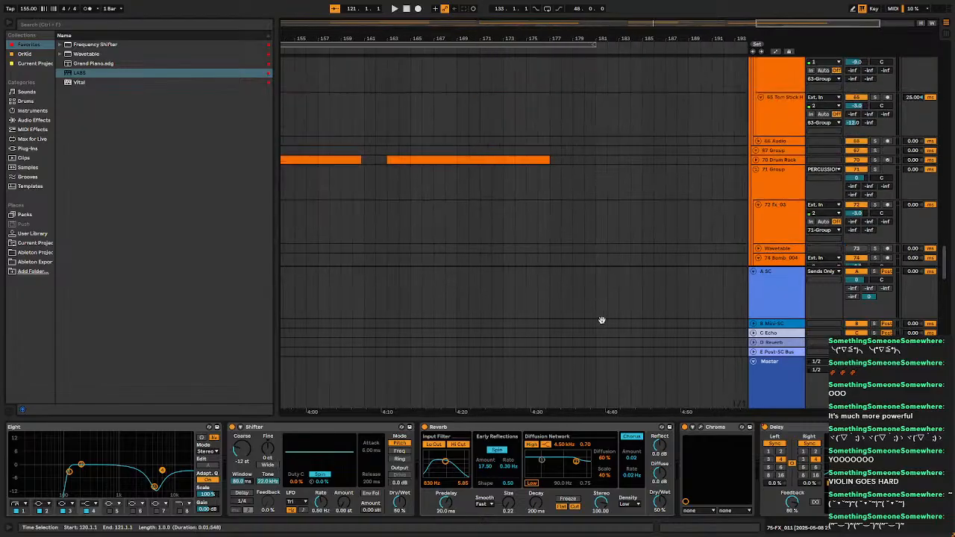
Play the outro from bar 177 and examine which synth tracks have clips there.
left_click_drag(566, 190, 440, 294)
left_click(419, 192)
key("space")
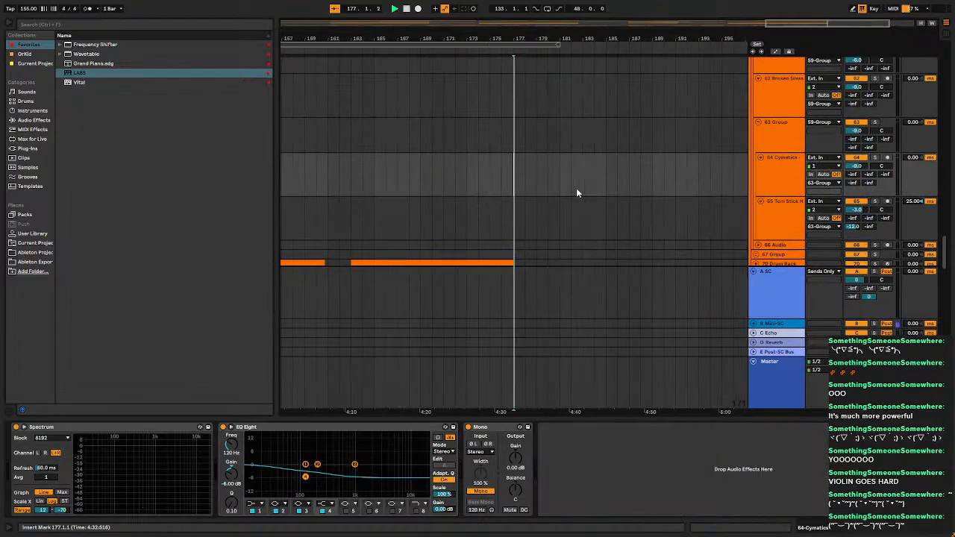
scroll(636, 177, "up", 3)
scroll(638, 181, "up", 15)
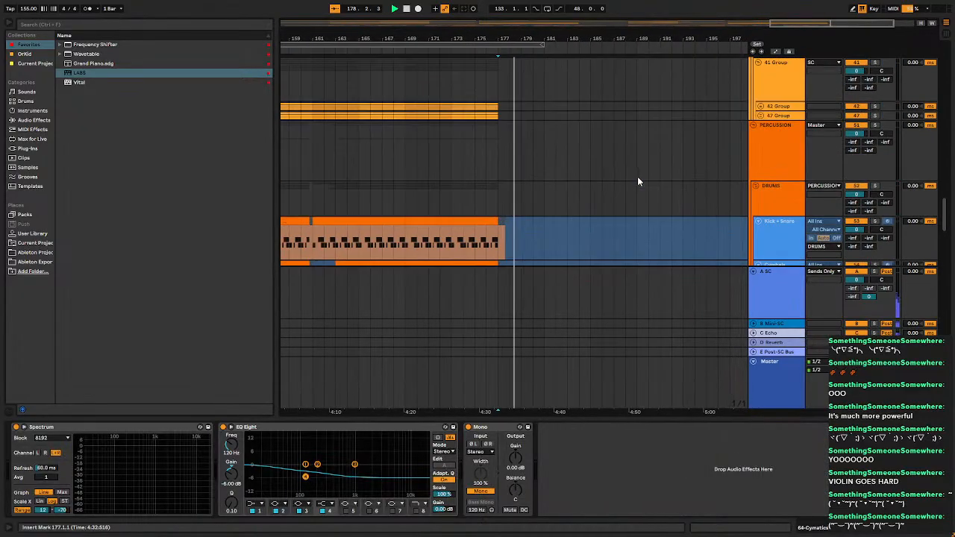
scroll(639, 180, "up", 8)
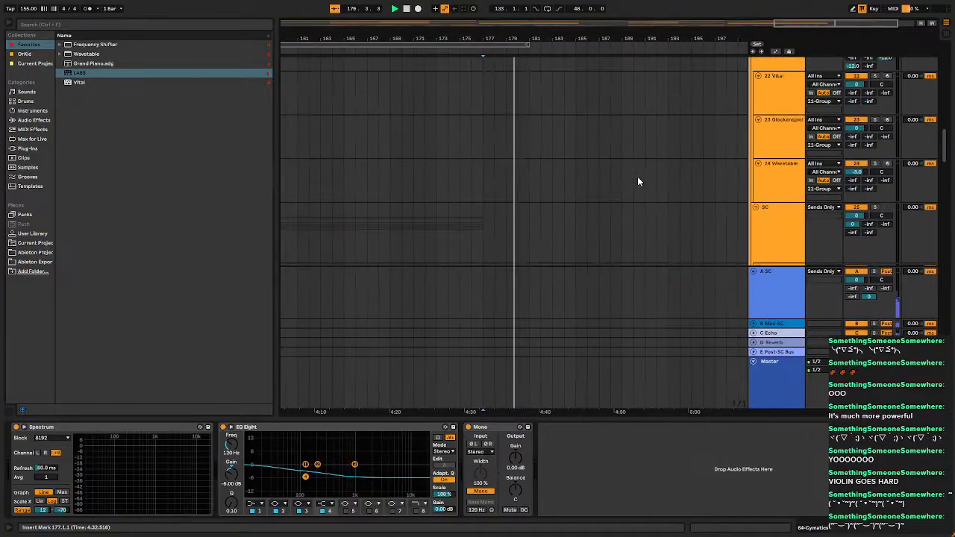
scroll(638, 181, "up", 4)
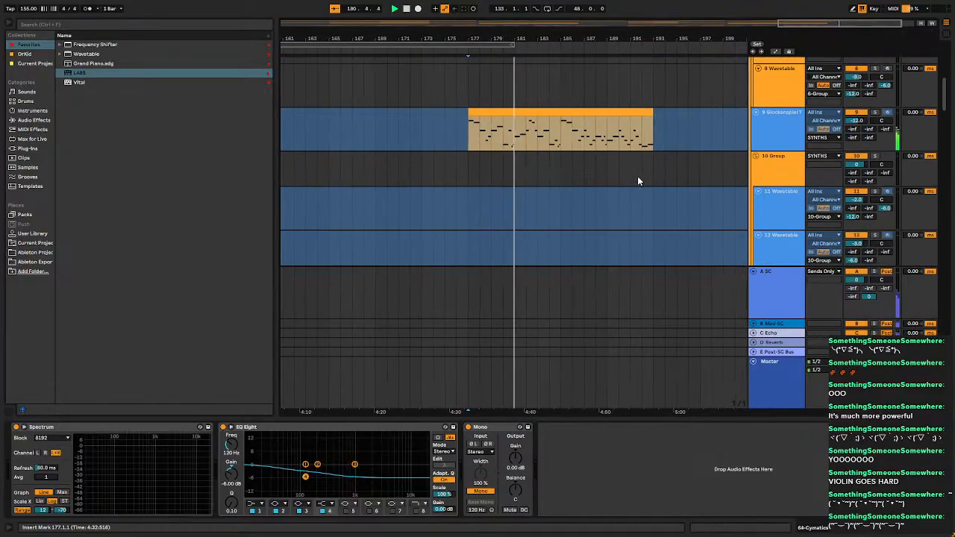
key("w")
scroll(719, 151, "up", 4)
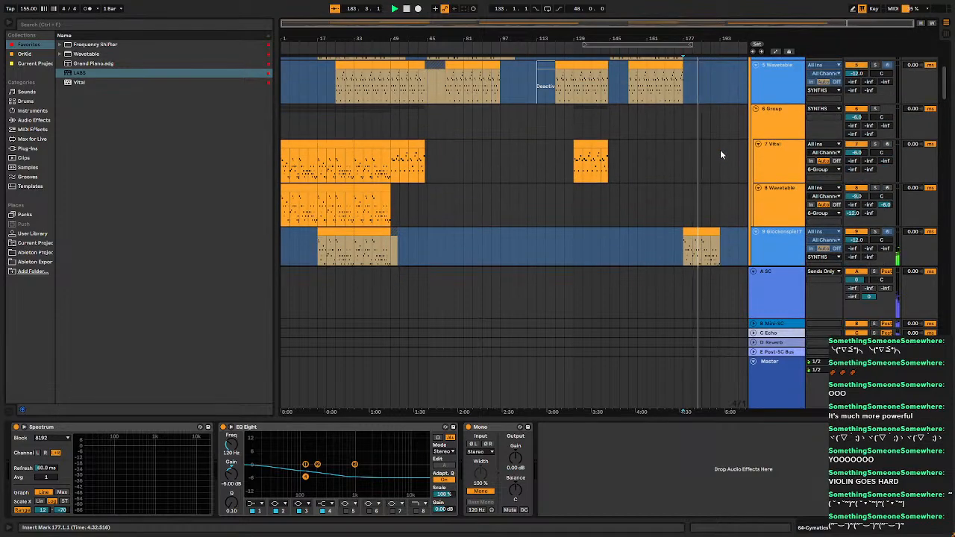
scroll(720, 155, "up", 5)
scroll(720, 150, "down", 1)
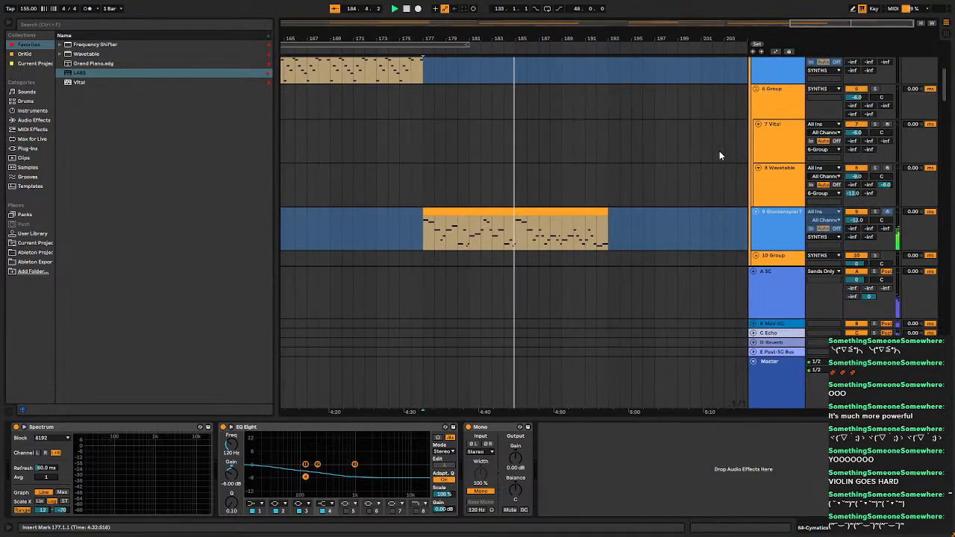
scroll(720, 151, "down", 5)
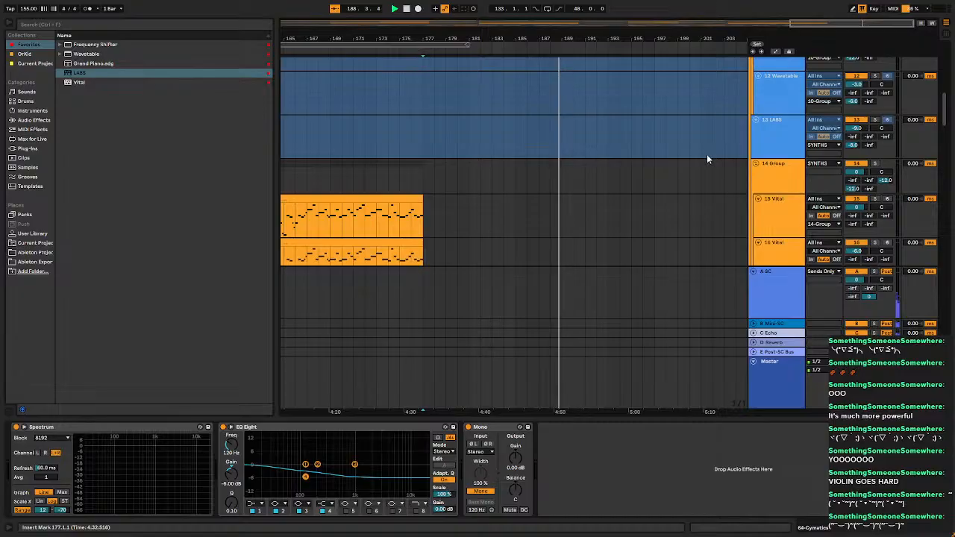
scroll(641, 187, "up", 6)
scroll(640, 190, "up", 4)
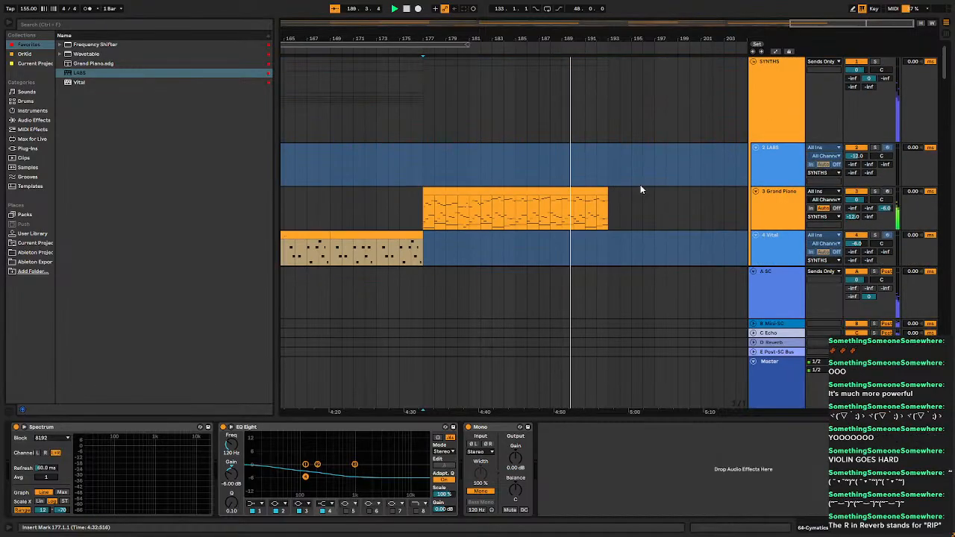
Inspect the device chains of the 3 Grand Piano and 9 Glockenspiel tracks used in the outro.
left_click(780, 197)
right_click(780, 198)
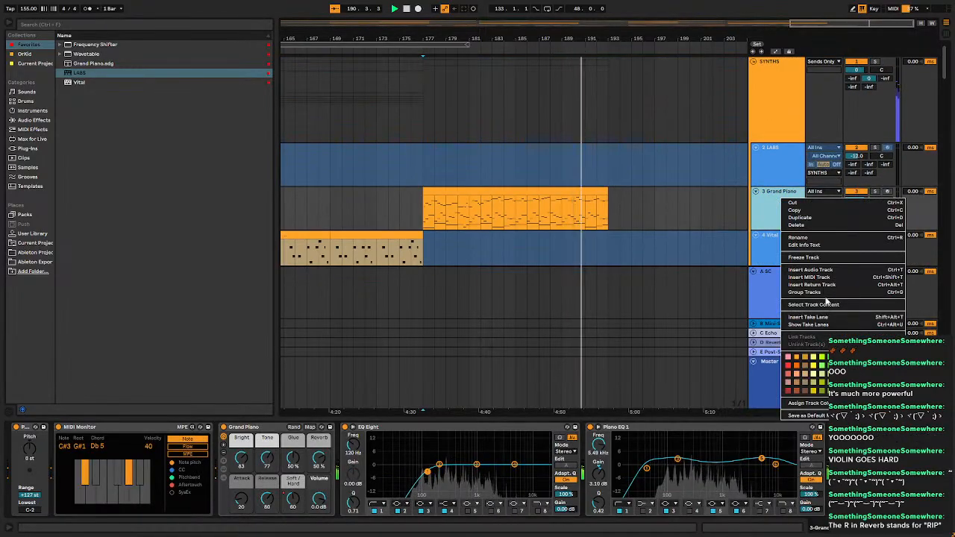
left_click(640, 260)
scroll(624, 231, "down", 4)
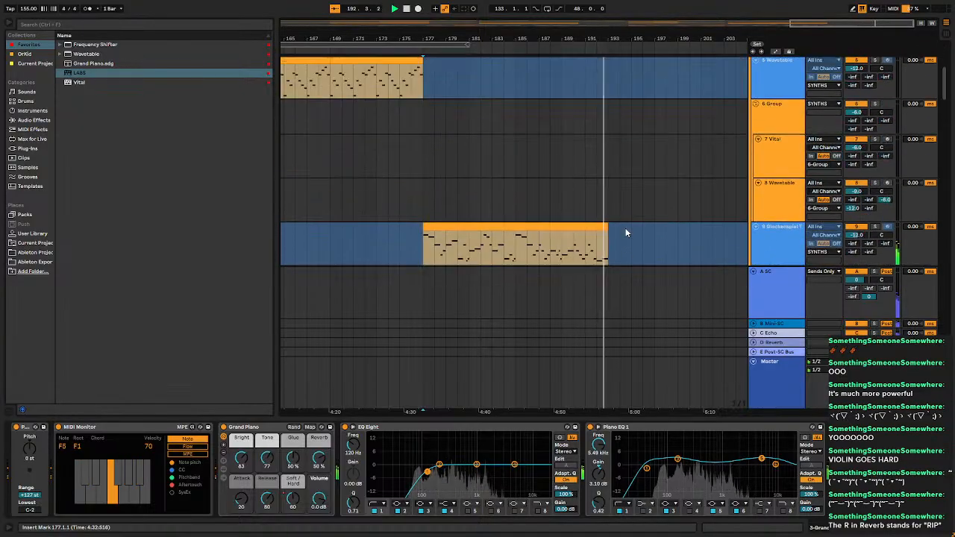
left_click(518, 232)
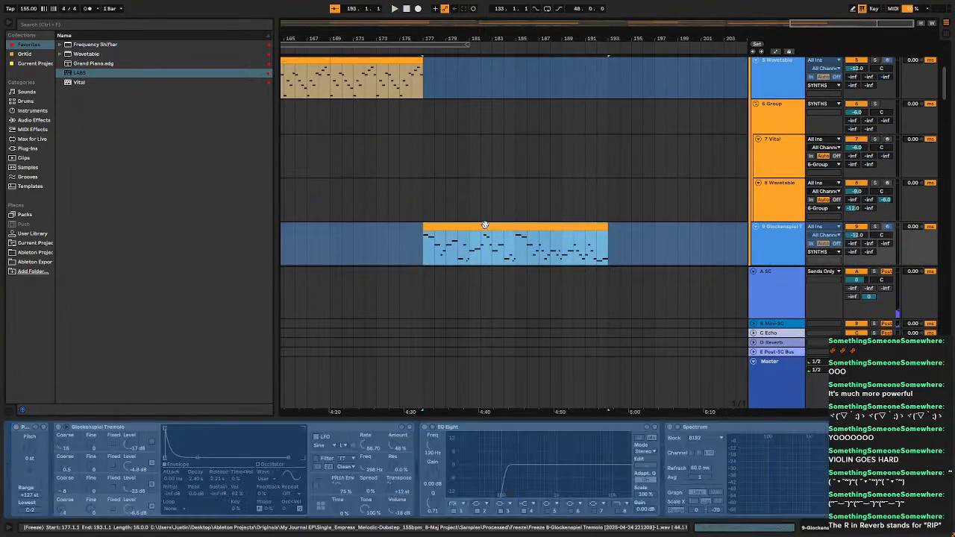
Replay the outro from bar 177 and show the automation lanes of the 3 Grand Piano track.
scroll(548, 199, "up", 3)
scroll(548, 199, "up", 2)
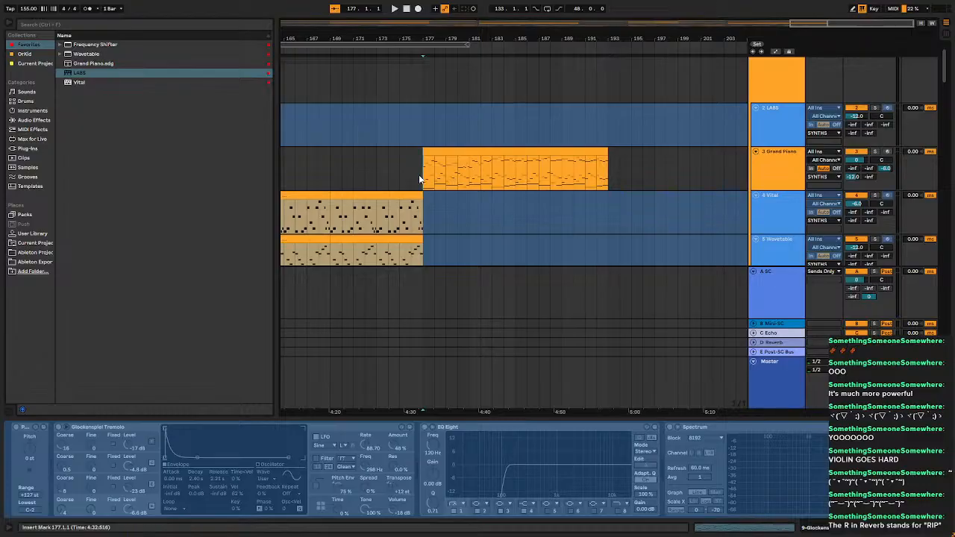
left_click(419, 175)
key("space")
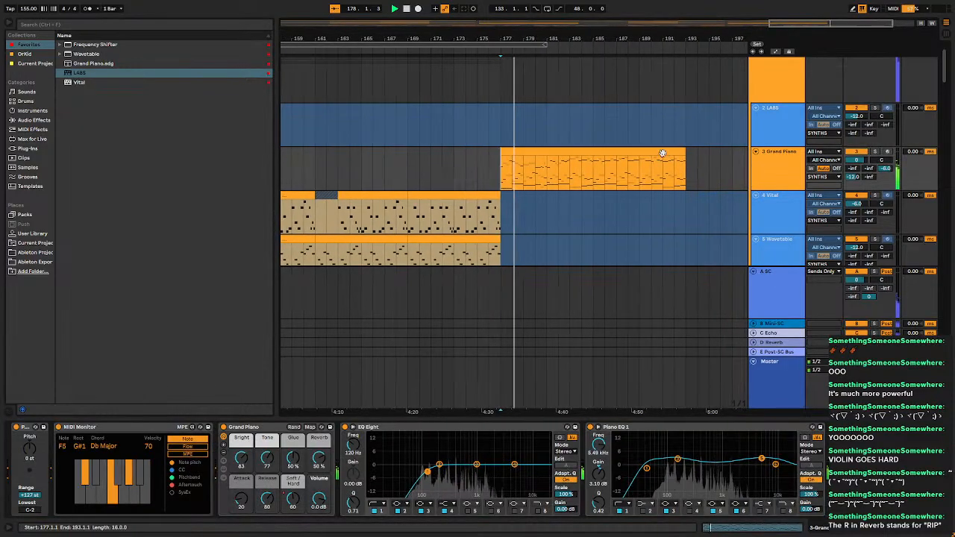
left_click(779, 168)
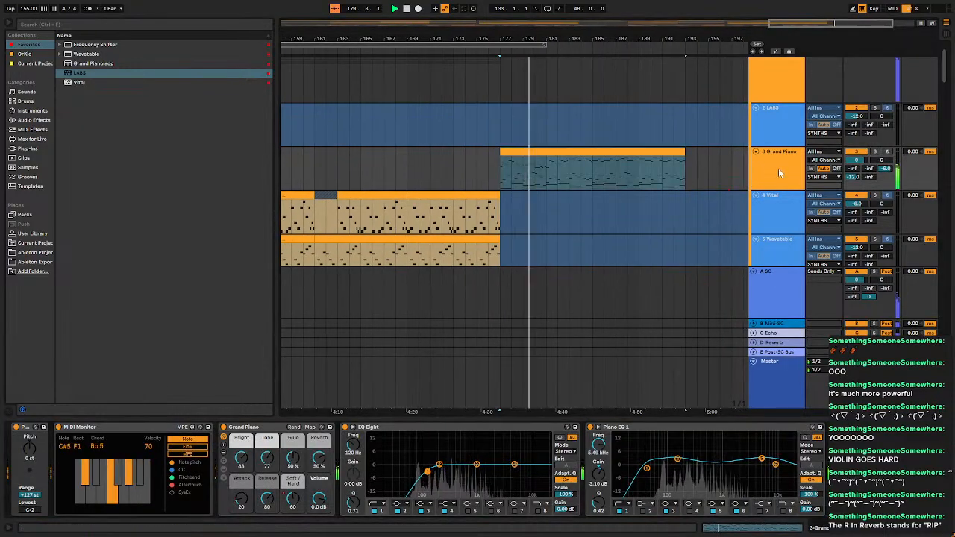
right_click(775, 168)
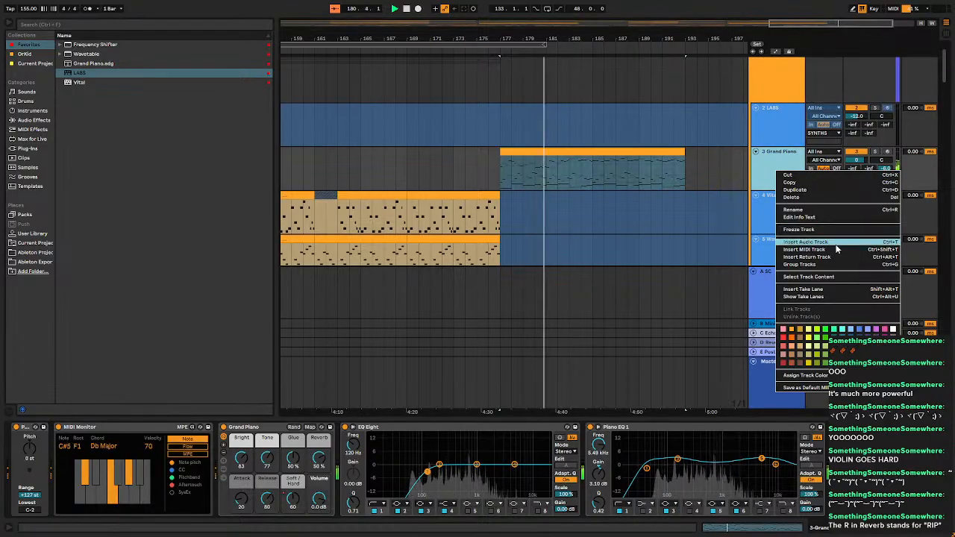
left_click(783, 153)
left_click(776, 52)
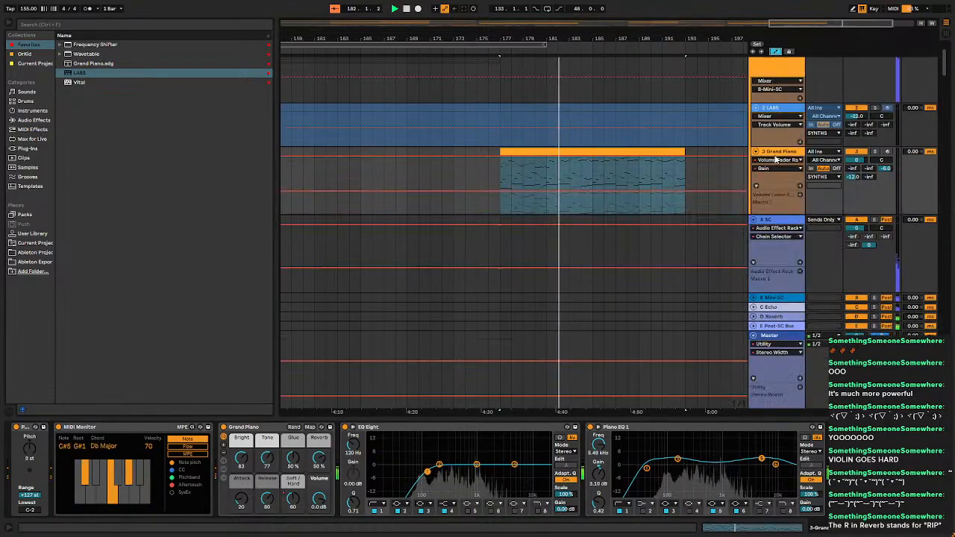
Automate the Grand Piano's Volume Fader gain down to -12 dB between bars 177 and 193, and bend the ramp so it falls late.
scroll(785, 195, "down", 4)
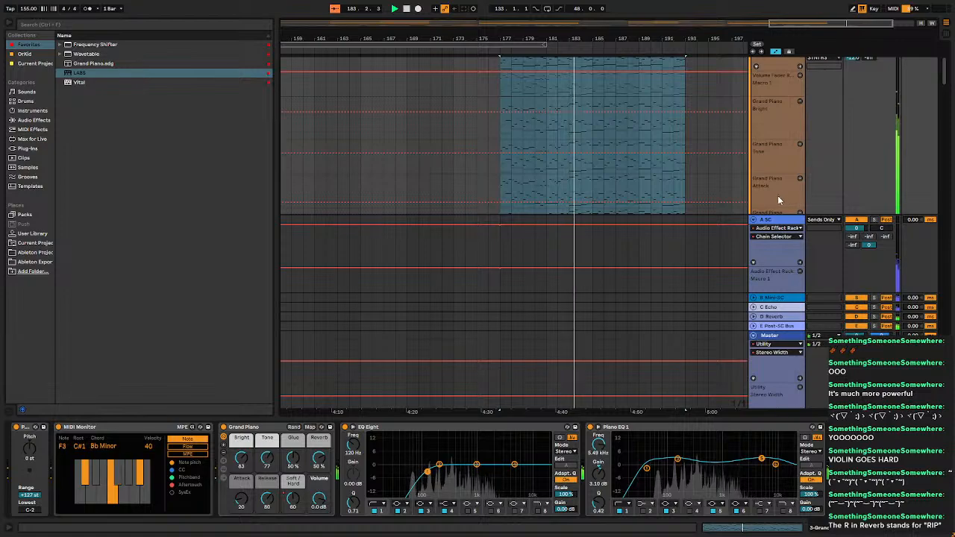
scroll(586, 123, "up", 3)
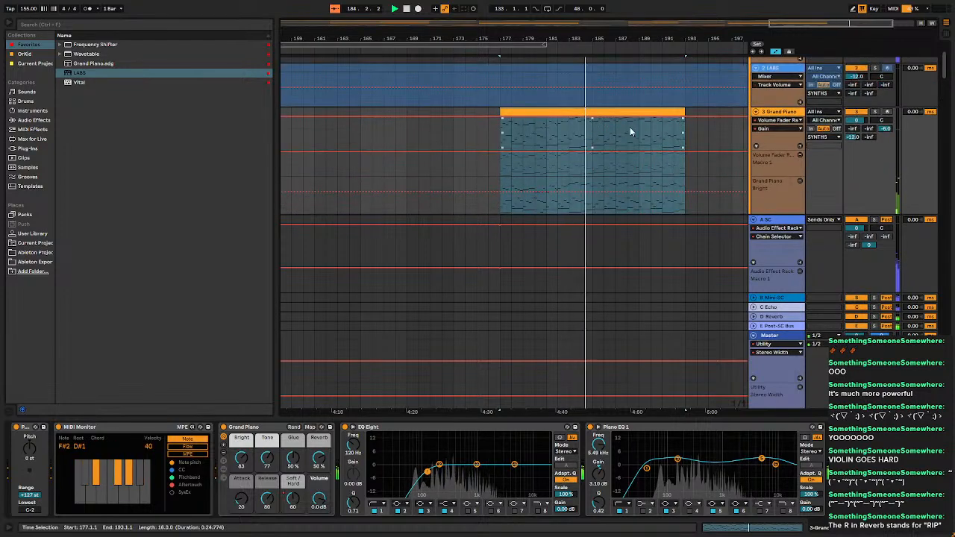
left_click(498, 117)
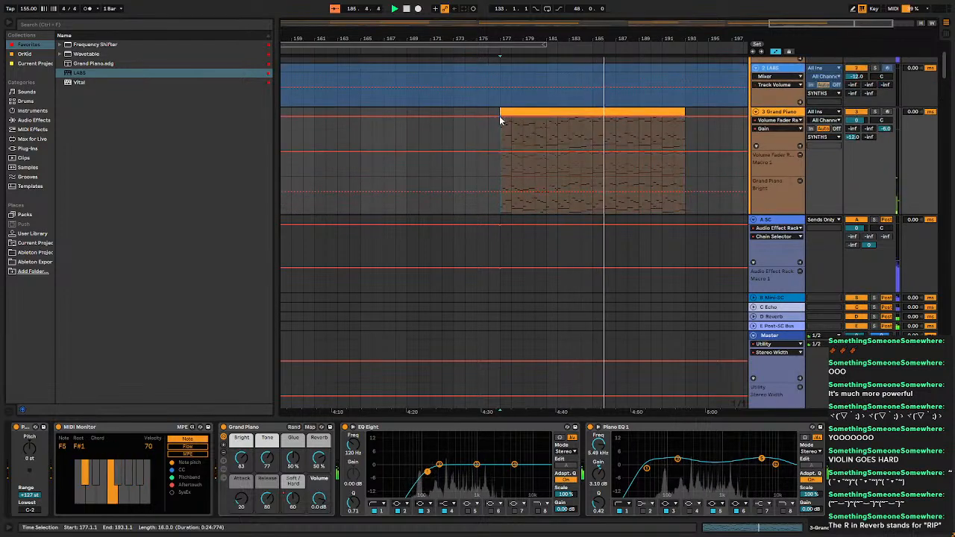
right_click(689, 116)
left_click(695, 118)
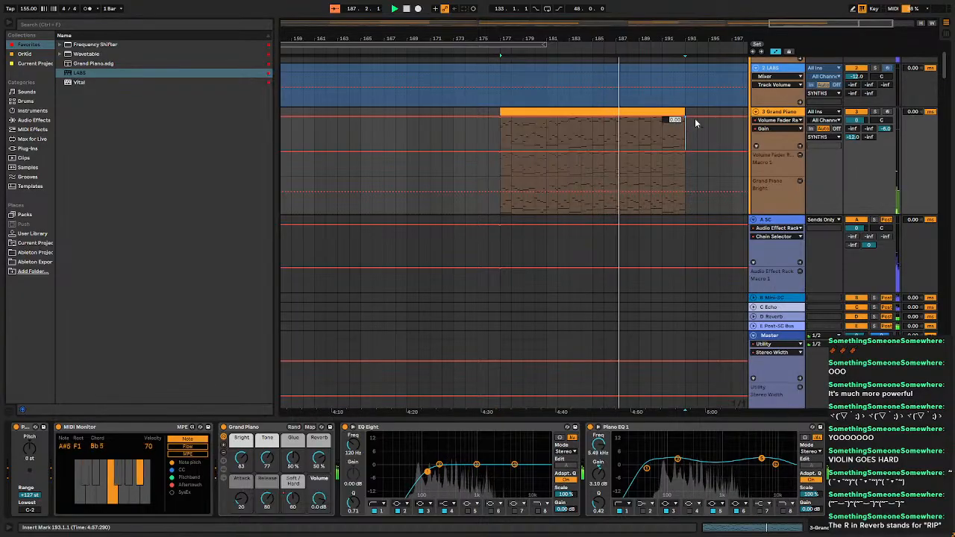
right_click(688, 119)
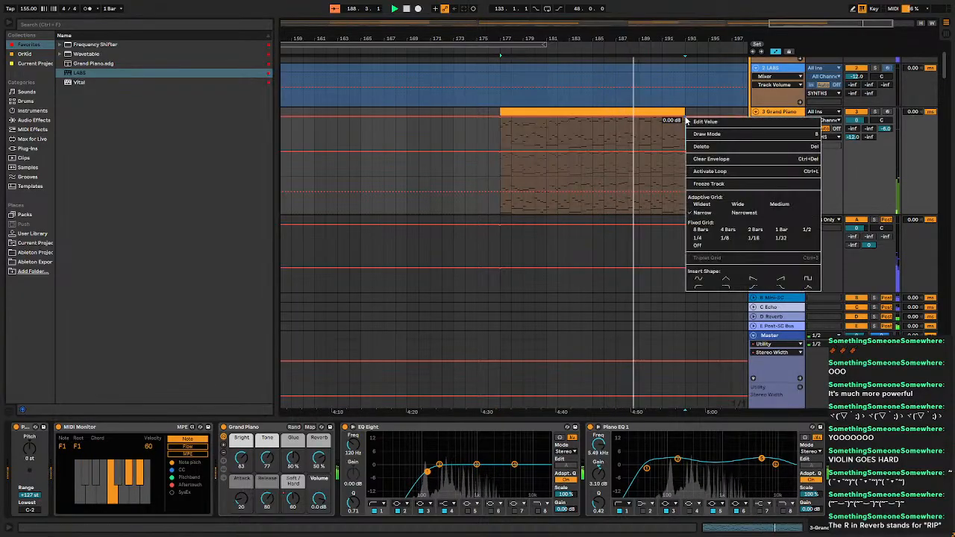
left_click(696, 124)
type("-12")
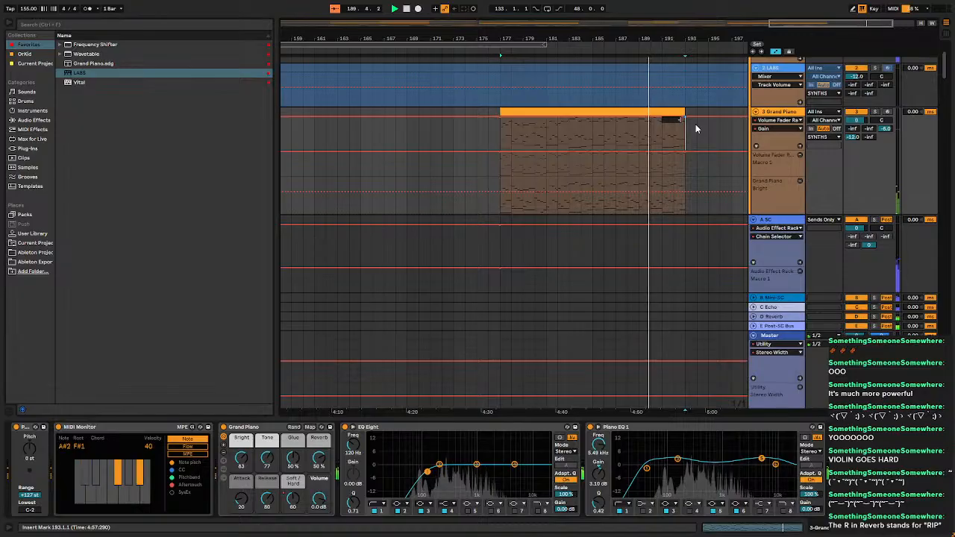
key("Return")
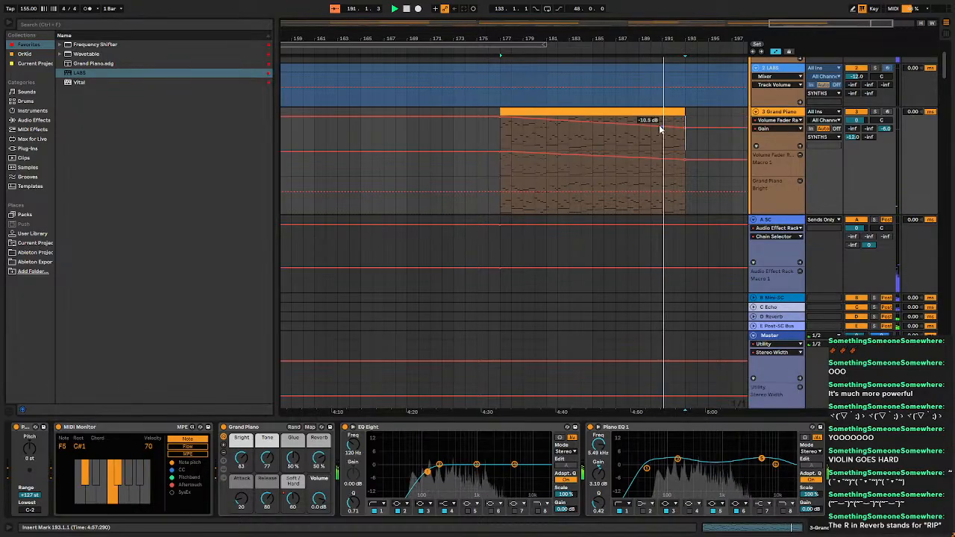
left_click_drag(635, 123, 635, 97)
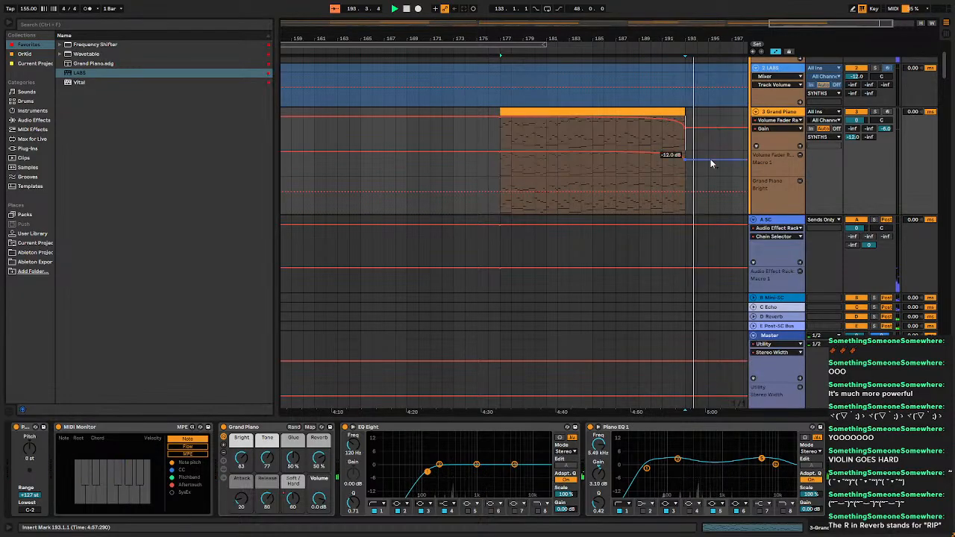
Ramp the Grand Piano's Bright automation from bar 177 down to 50 at bar 193.
scroll(680, 187, "down", 2)
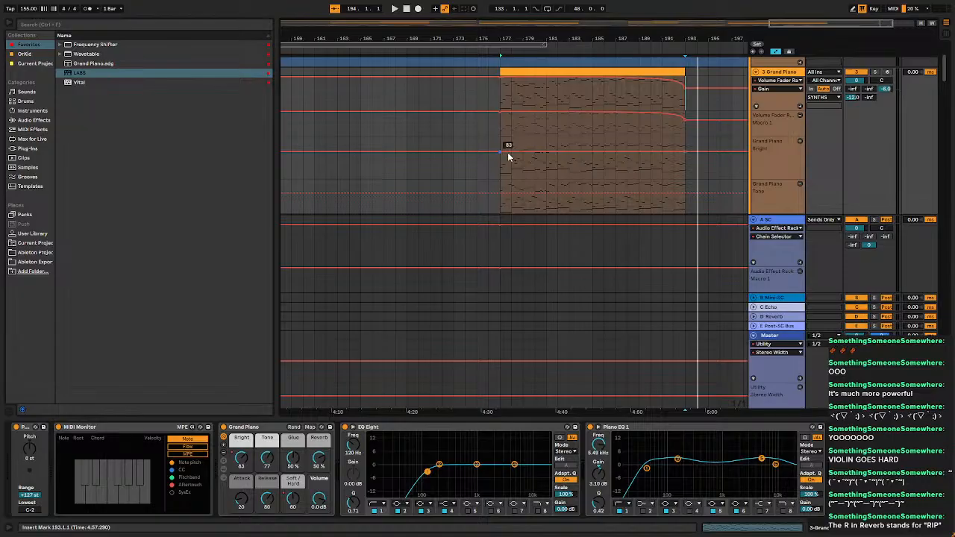
right_click(685, 156)
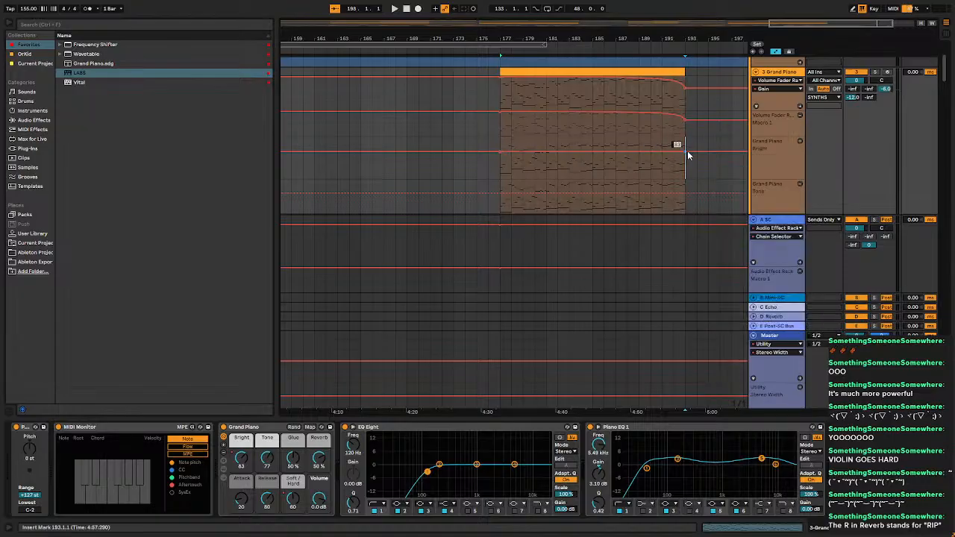
left_click_drag(688, 155, 685, 166)
Ramp the Grand Piano's Soft / Hard automation downward from bar 177 to bar 193.
scroll(657, 123, "down", 2)
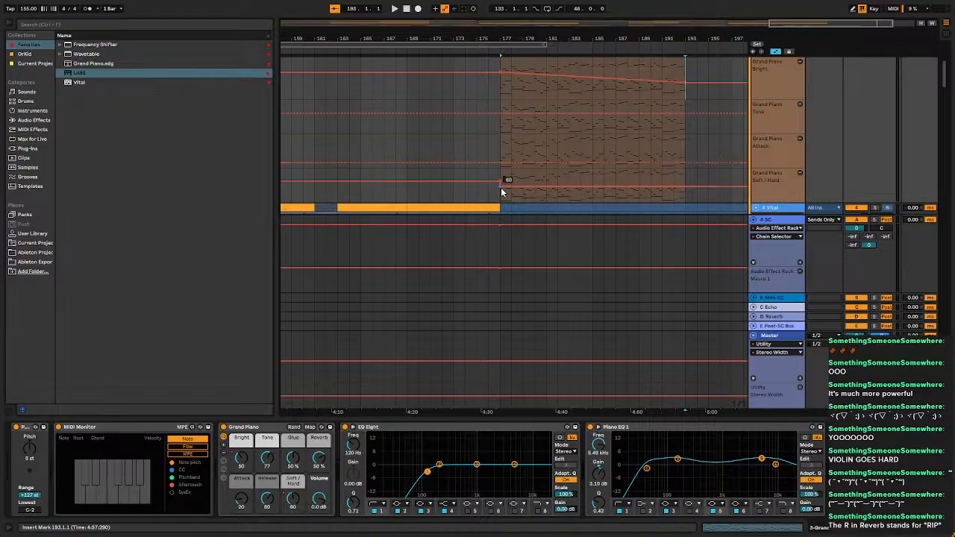
right_click(684, 192)
left_click(705, 198)
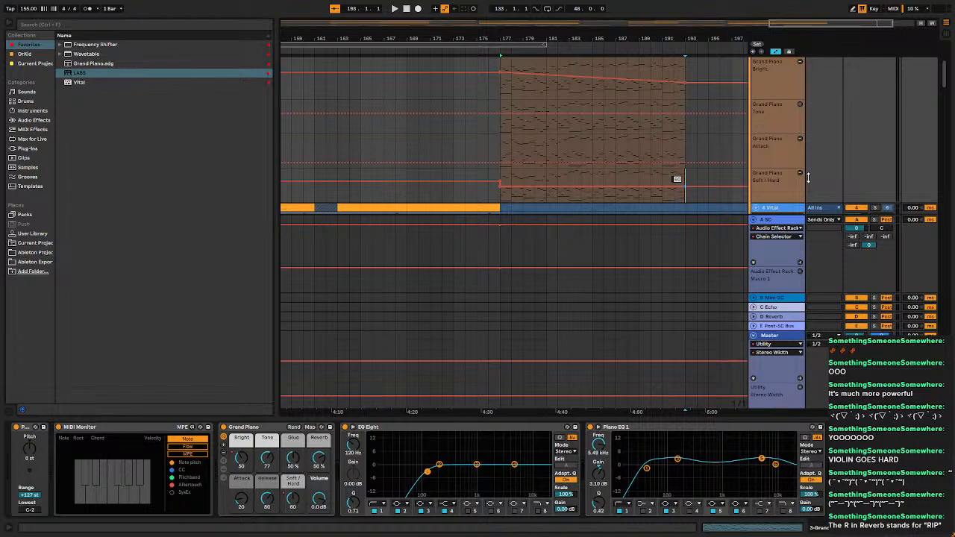
left_click_drag(685, 186, 685, 200)
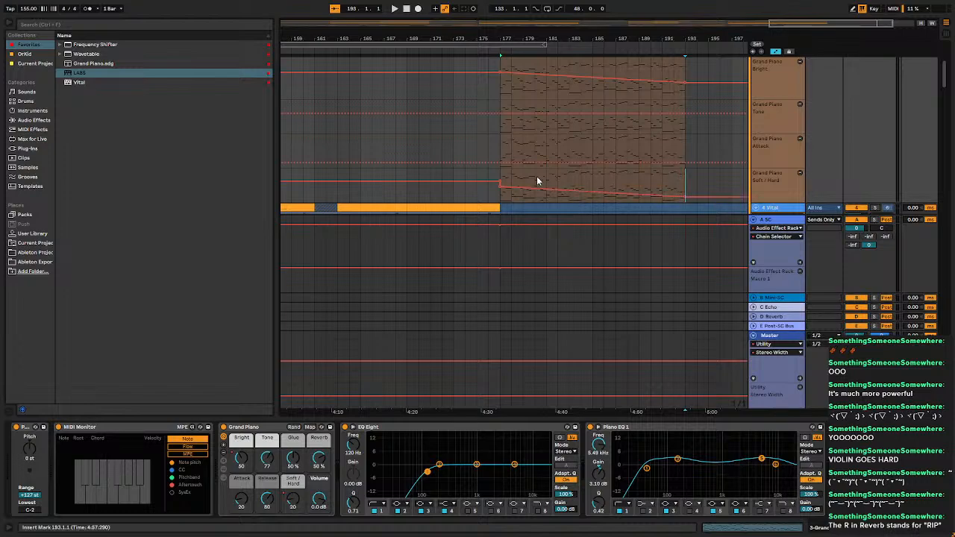
Play the outro from bar 177 to bar 193 with the automation lanes hidden, and list the audio effects in the browser.
key("space")
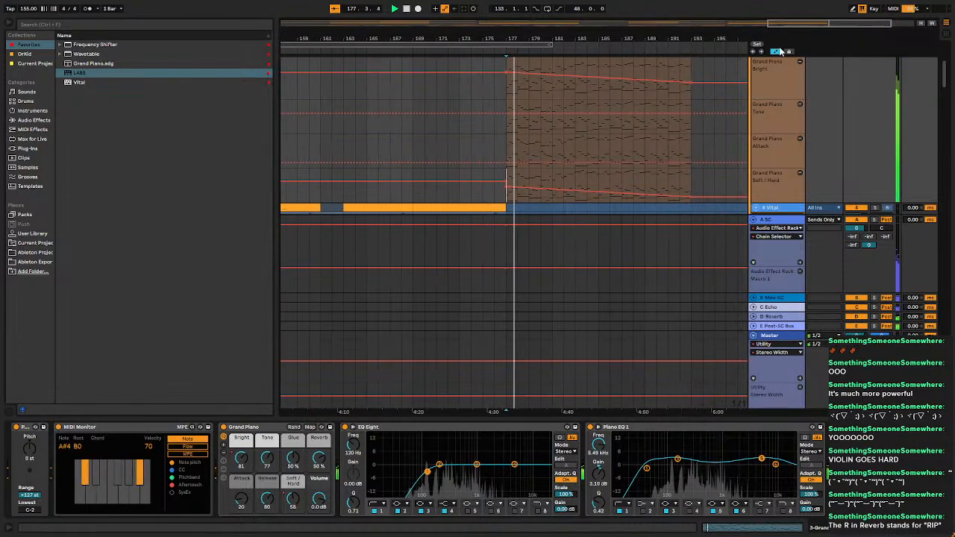
left_click(776, 52)
scroll(550, 169, "up", 3)
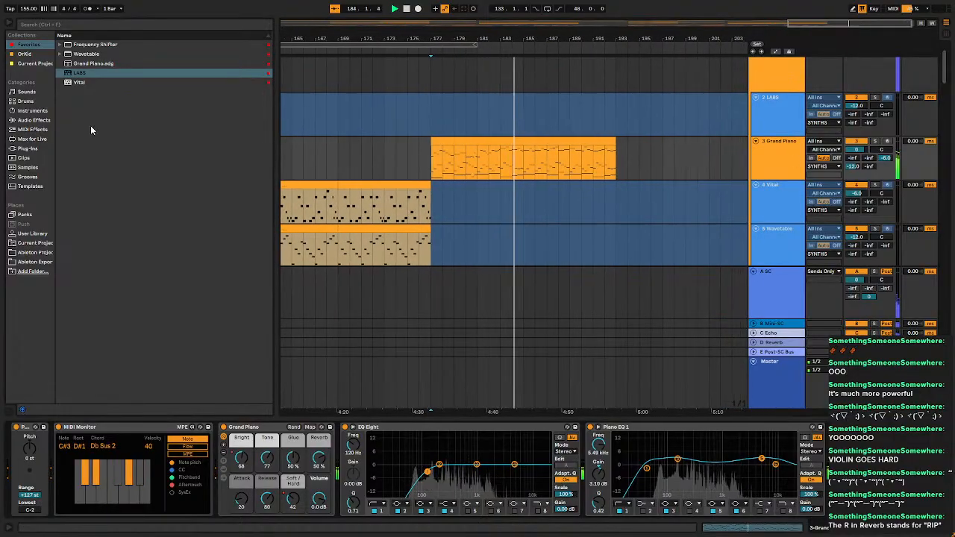
left_click(33, 121)
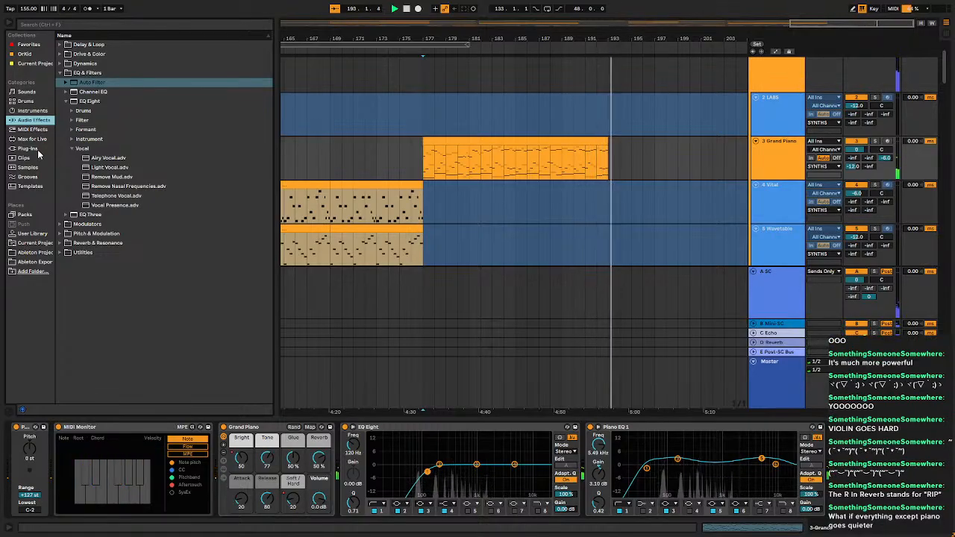
key("space")
Remove the fade-out from the Grand Piano's Volume Fader gain between bars 177 and 193, and hide the automation lanes.
left_click(793, 155)
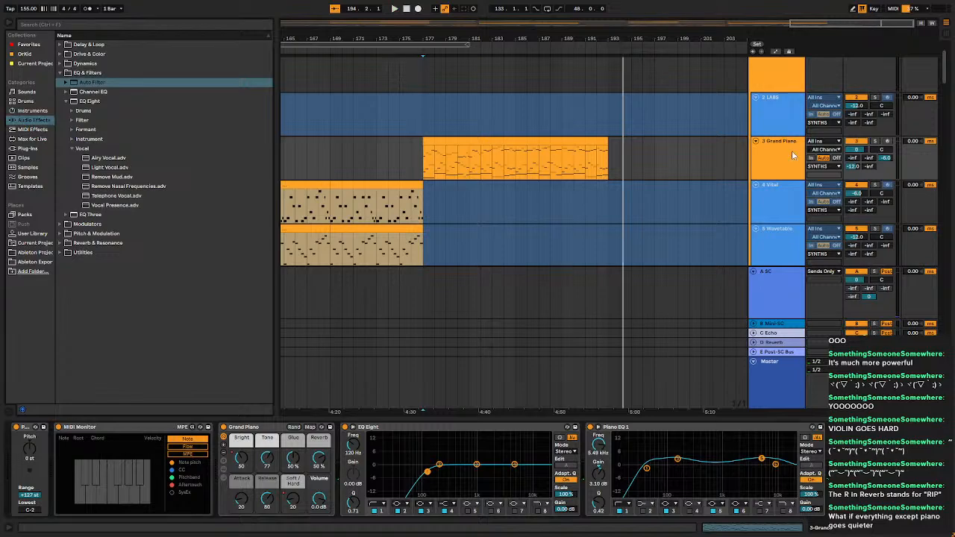
left_click(775, 51)
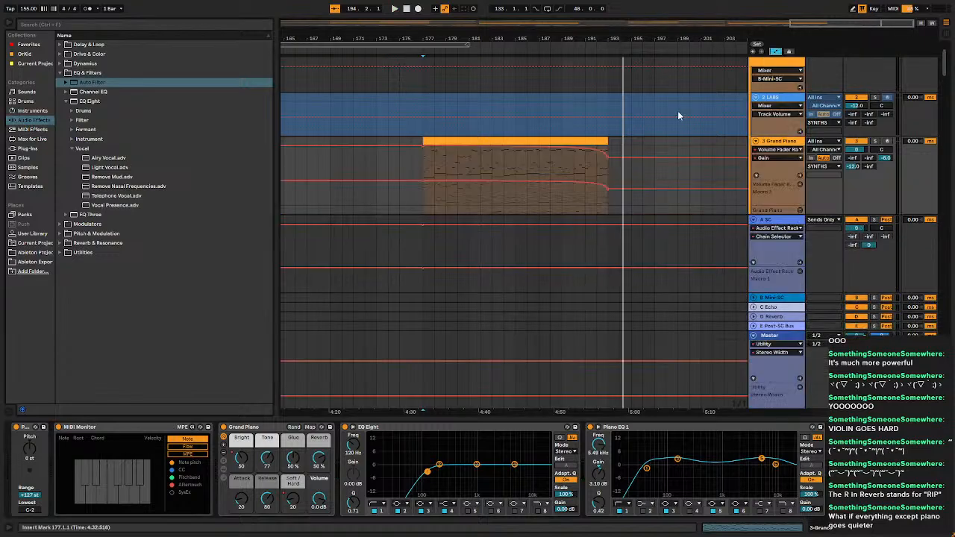
left_click(610, 156)
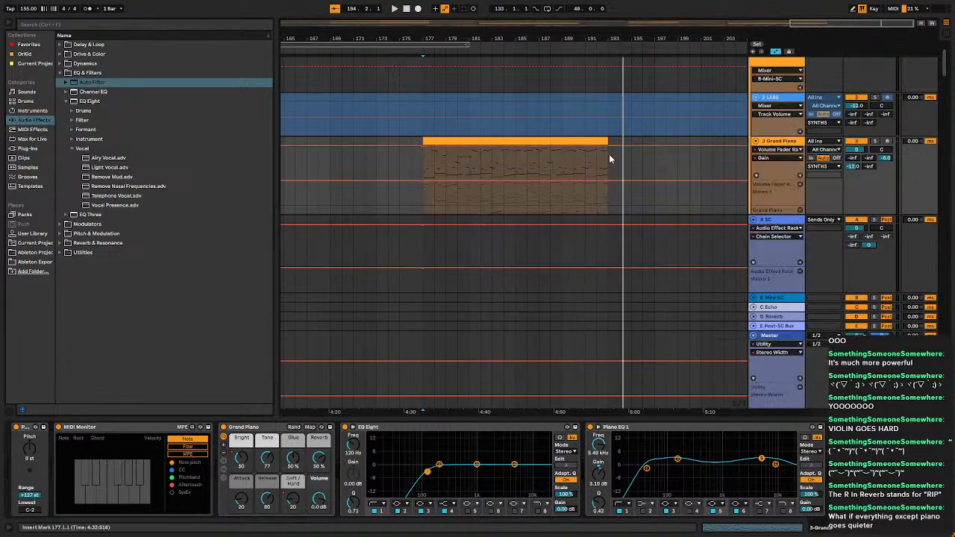
left_click(421, 172)
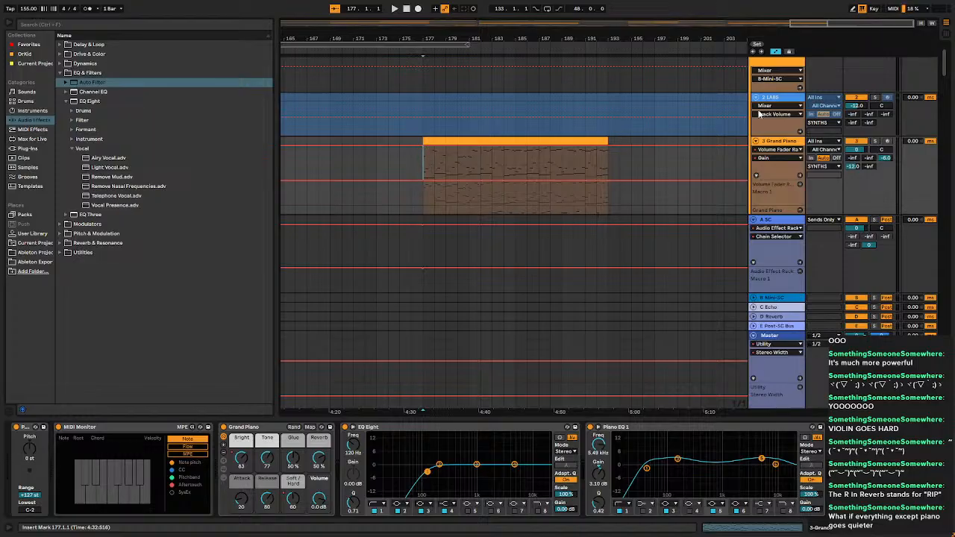
left_click(776, 53)
Look through the synth, sidechained and percussion tracks for other parts, checking the 13 LABS clip at bar 129.
scroll(572, 164, "down", 10)
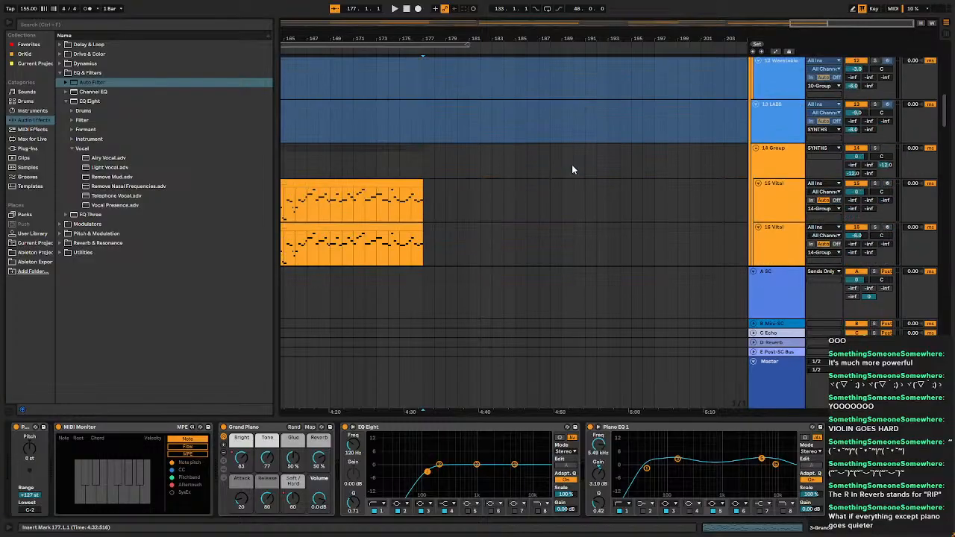
scroll(589, 165, "down", 10)
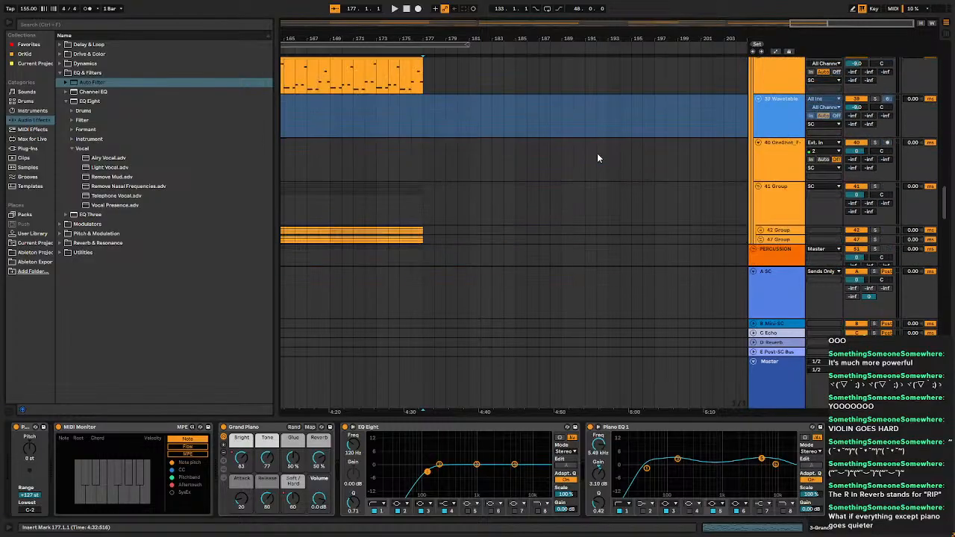
scroll(599, 158, "down", 5)
scroll(599, 157, "down", 5)
scroll(604, 153, "up", 6)
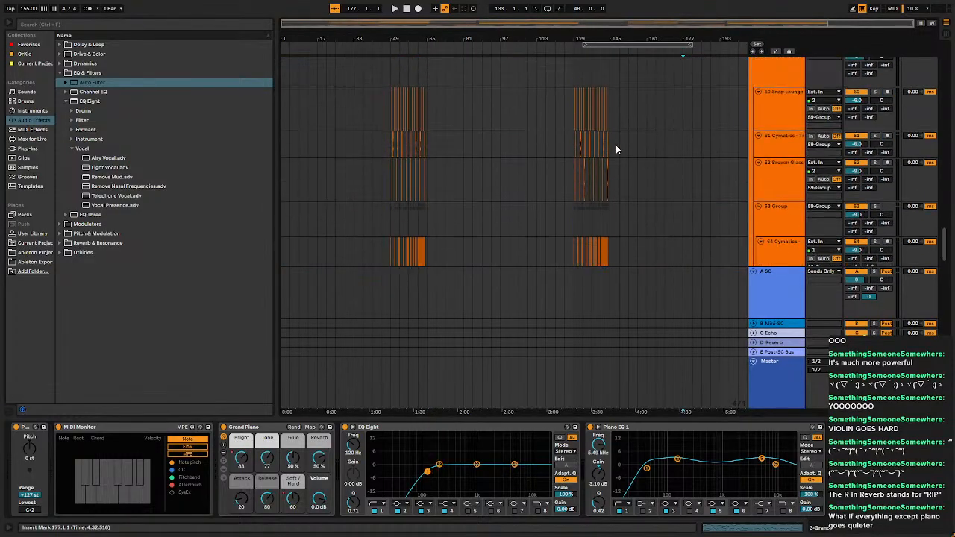
scroll(617, 149, "up", 10)
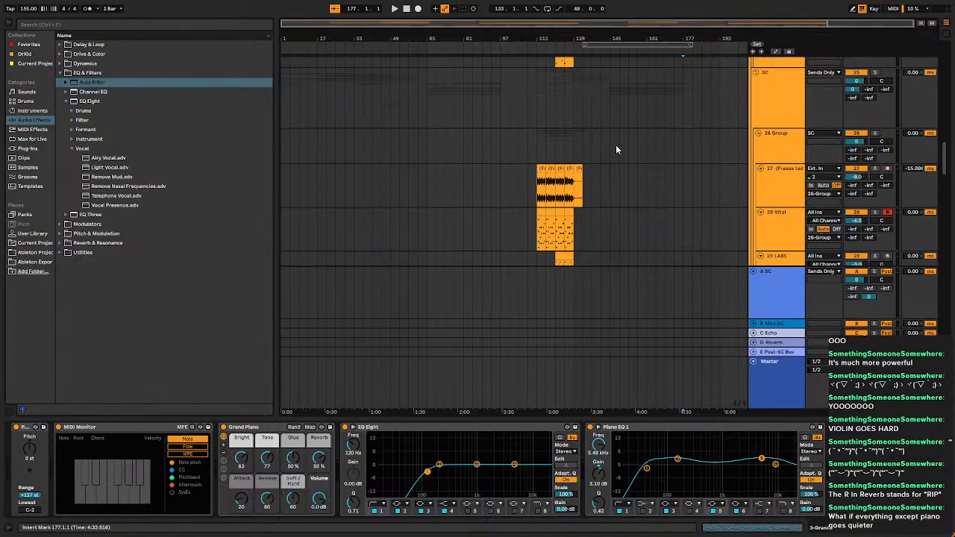
scroll(616, 150, "up", 8)
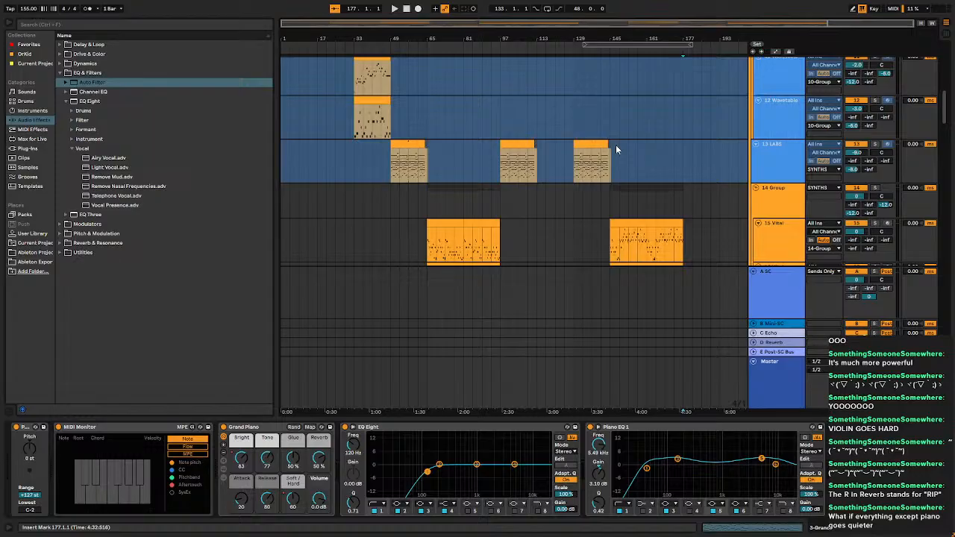
left_click(584, 142)
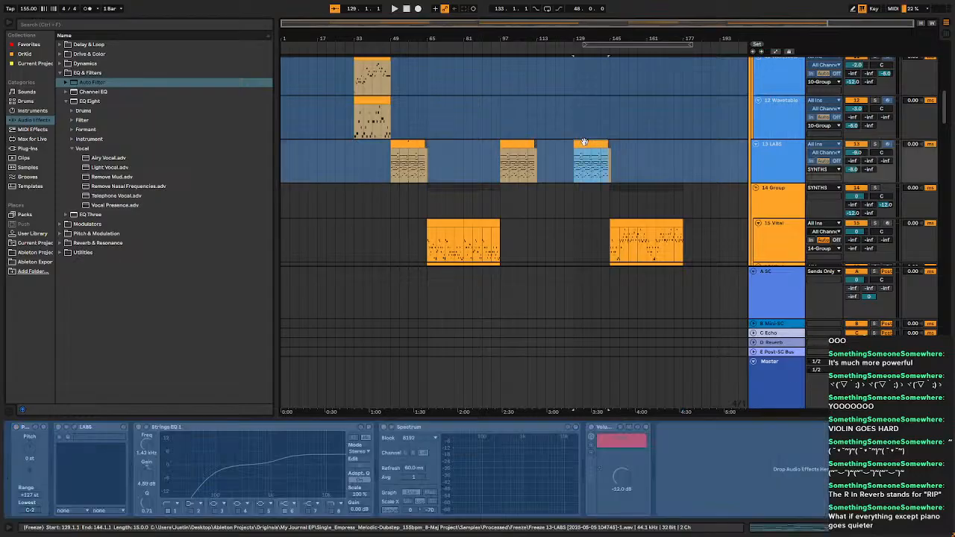
scroll(584, 142, "down", 18)
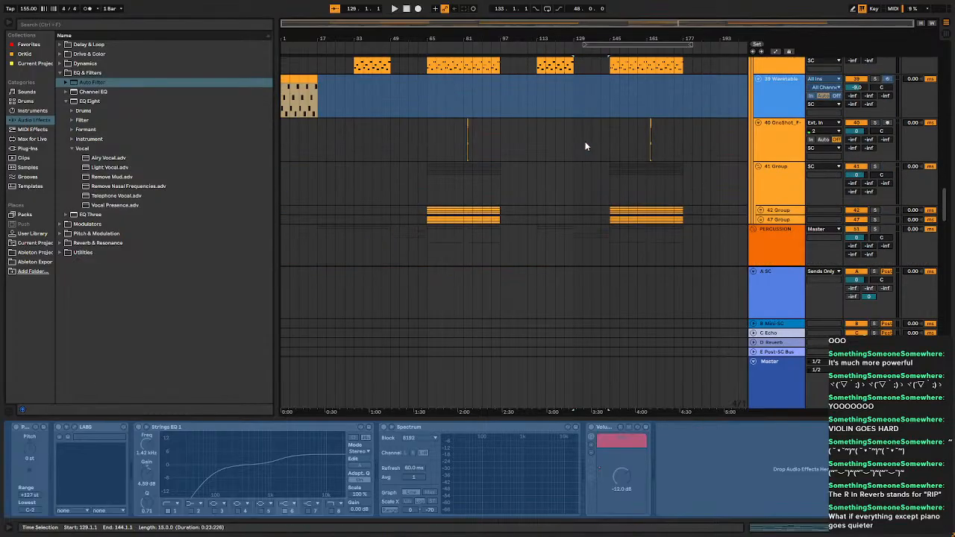
Copy the 39 Wavetable bass clips from bars 1 to 17 and paste them at bar 177 on the same track.
scroll(585, 146, "up", 2)
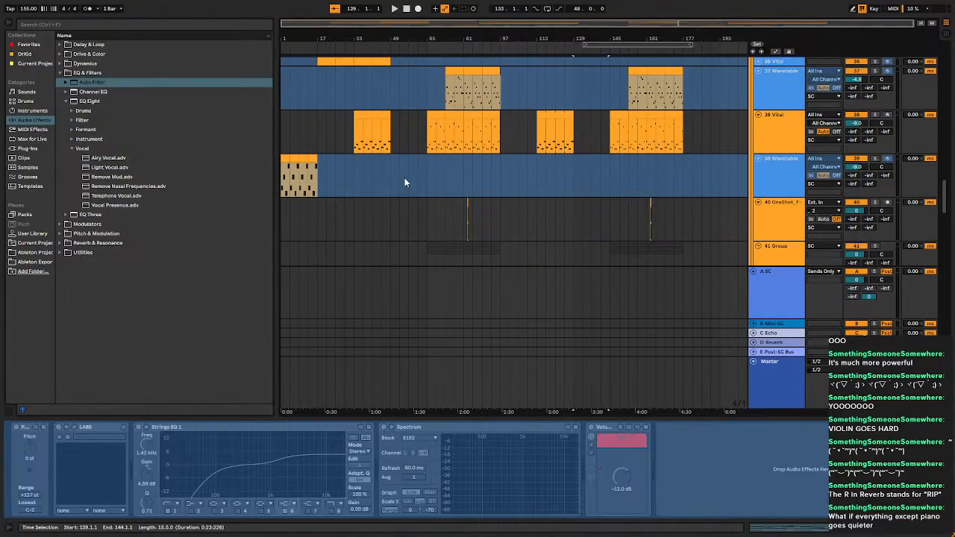
left_click(290, 157)
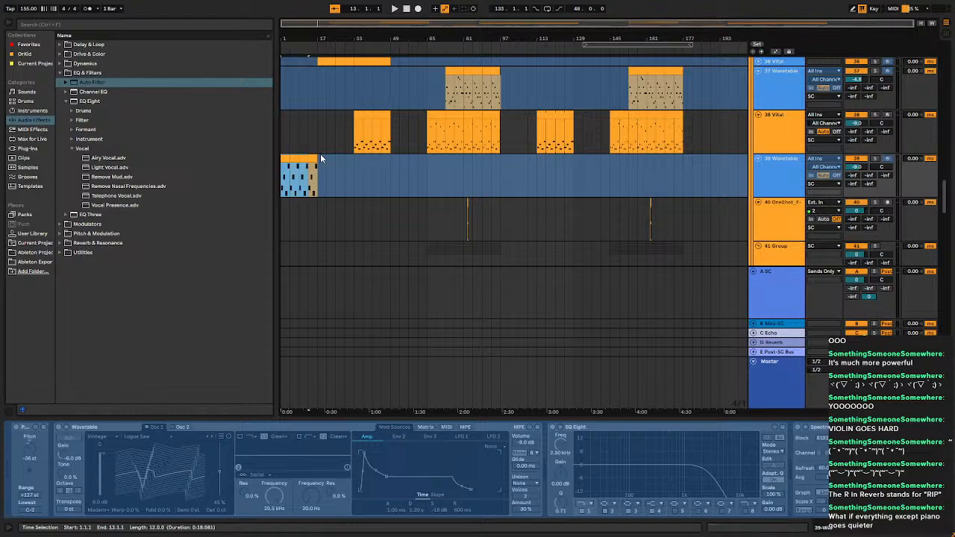
left_click(312, 157, "shift")
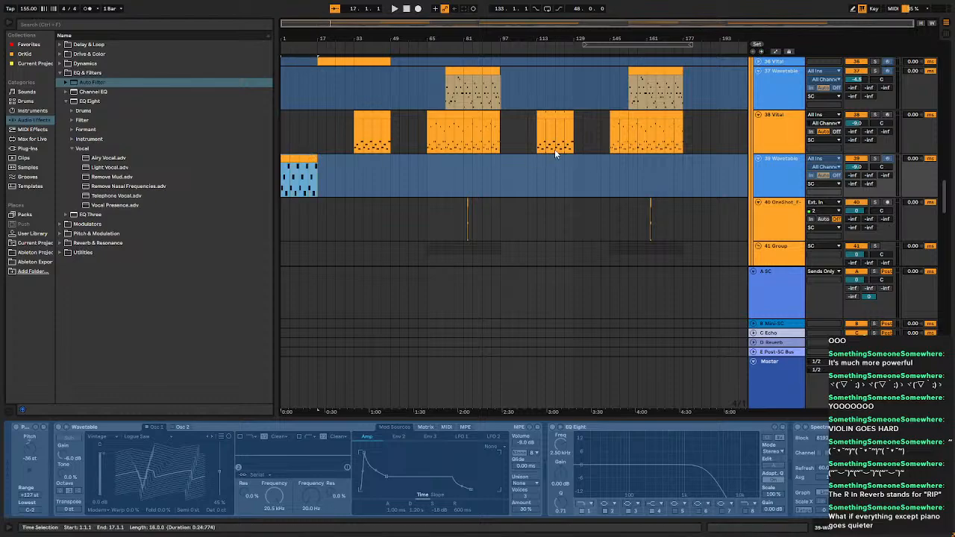
left_click(680, 172)
key("ctrl+v")
Audition the pasted 39 Wavetable clips in solo from bar 177, and unsolo the track.
left_click(874, 160)
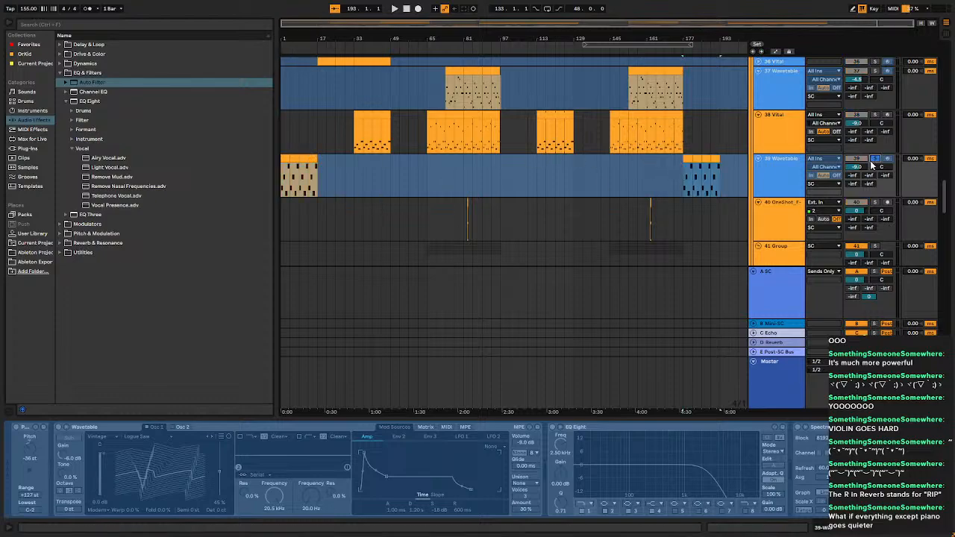
key("space")
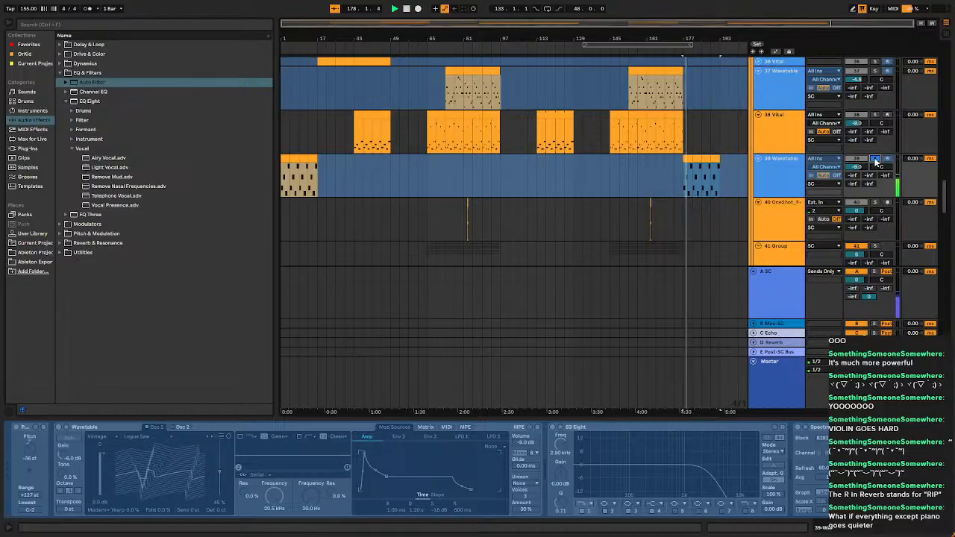
key("space")
left_click(875, 161)
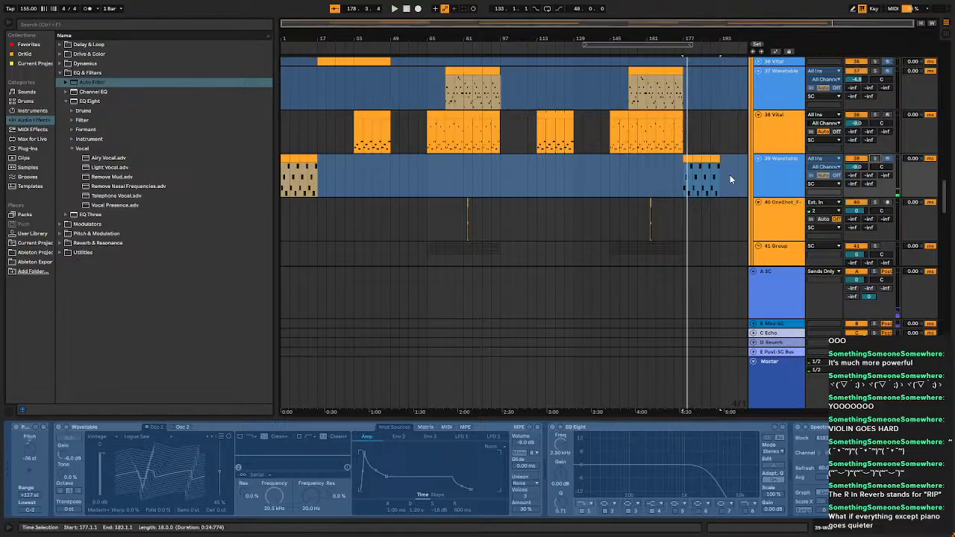
Play the transition into the outro from bar 173 while looking over the surrounding synth tracks.
left_click(685, 174)
key("space")
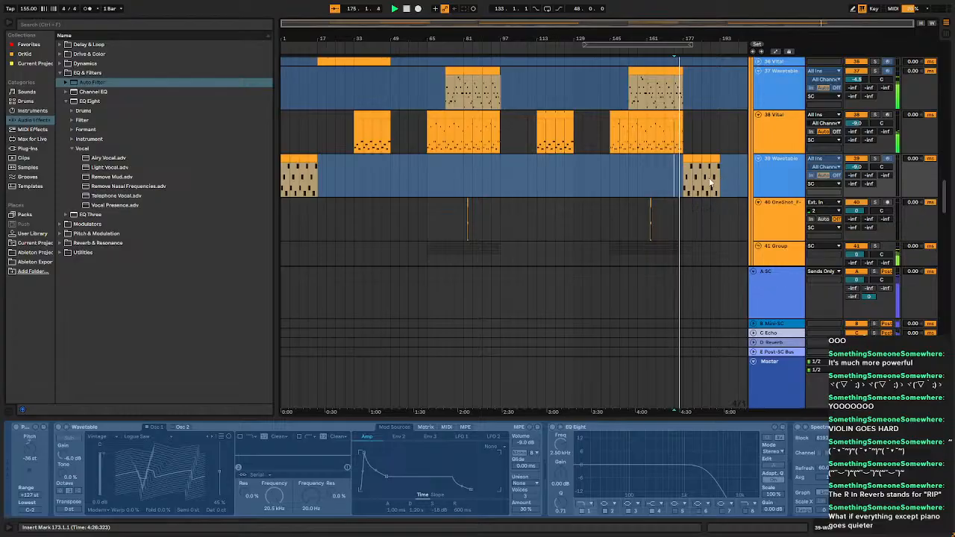
scroll(710, 179, "up", 5)
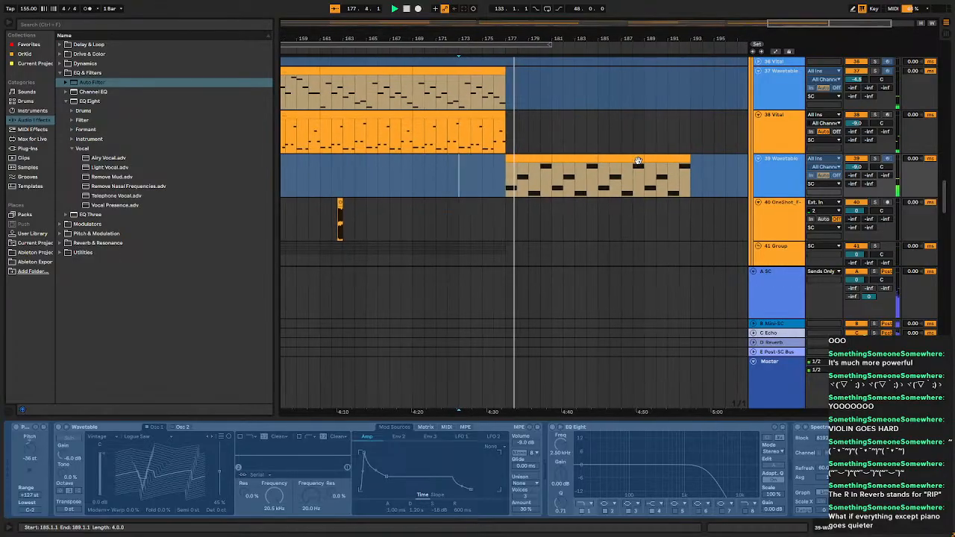
scroll(585, 124, "up", 3)
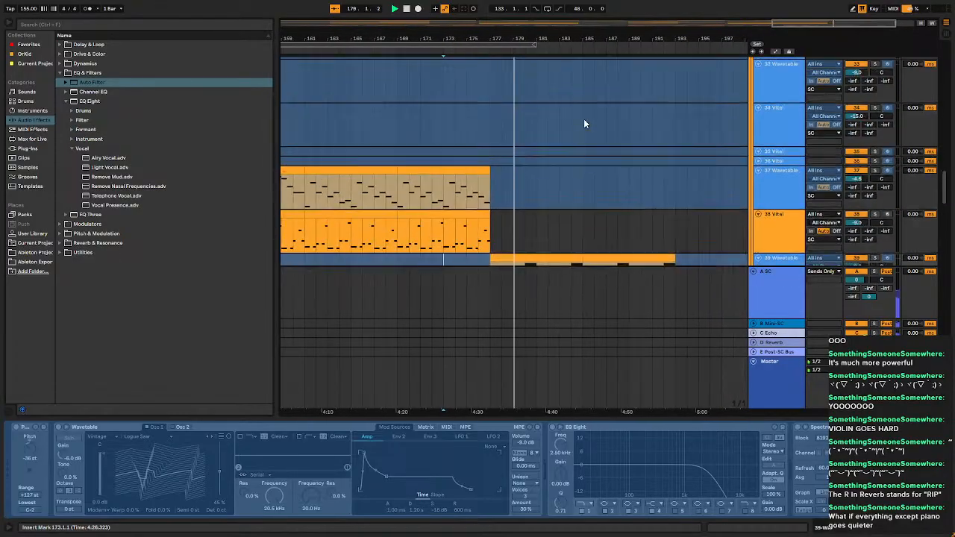
scroll(585, 124, "up", 10)
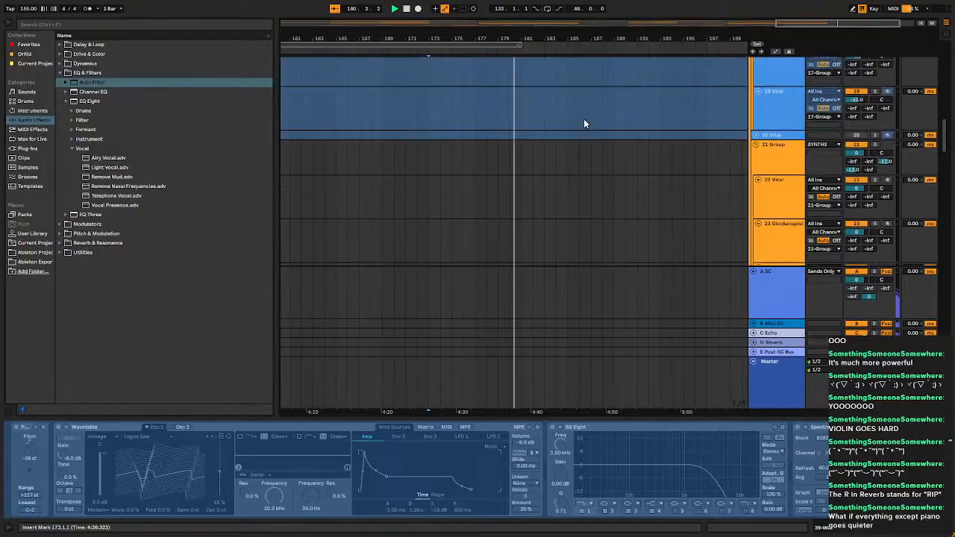
scroll(585, 124, "down", 10)
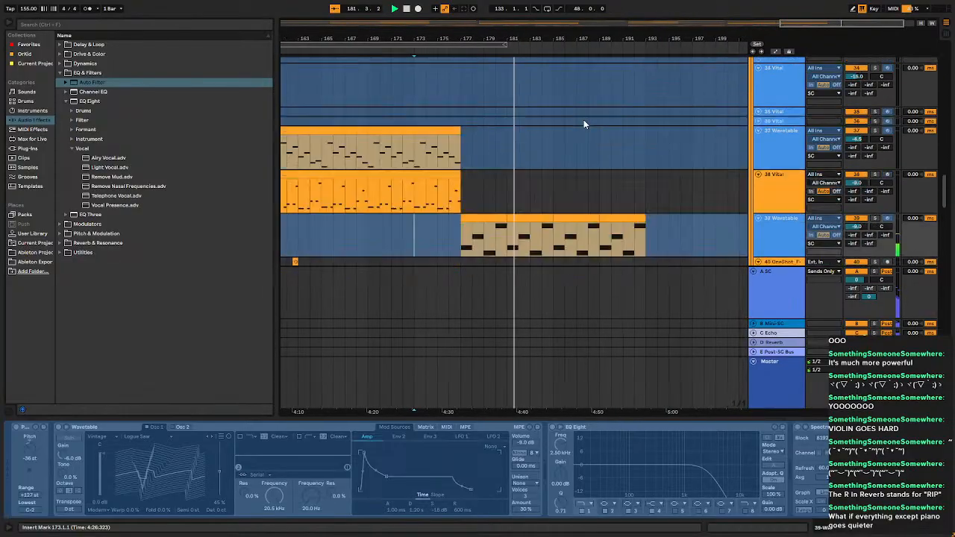
scroll(584, 123, "down", 3)
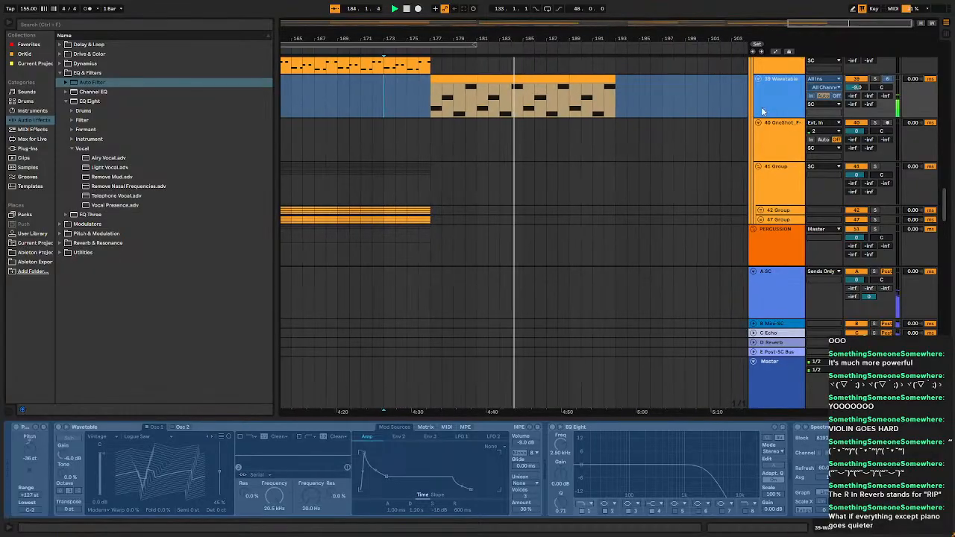
Stop playback and select all the 39 Wavetable clips between bars 177 and 193.
left_click(590, 78)
key("space")
left_click(468, 76, "shift")
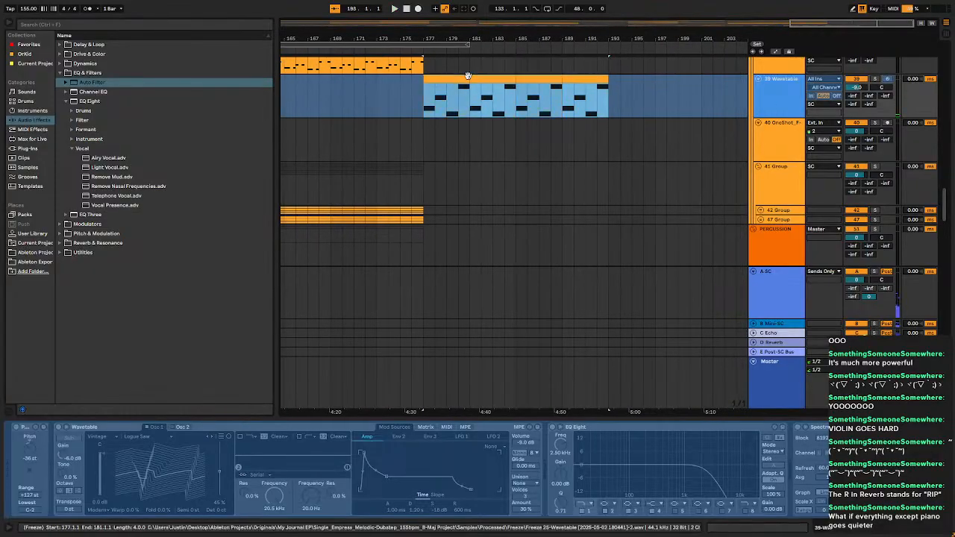
Show the Grand Piano track's device chain.
scroll(520, 149, "up", 3)
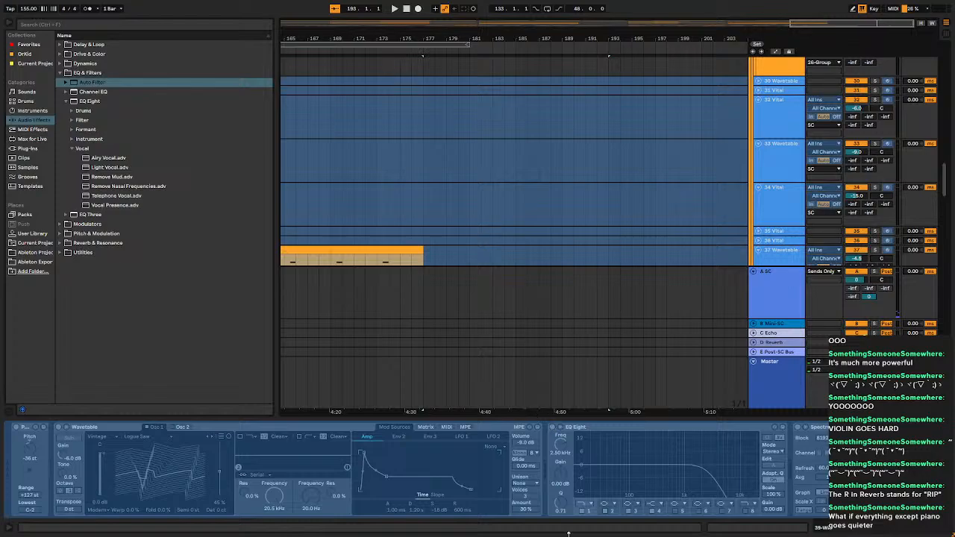
left_click_drag(569, 535, 568, 536)
scroll(462, 327, "up", 10)
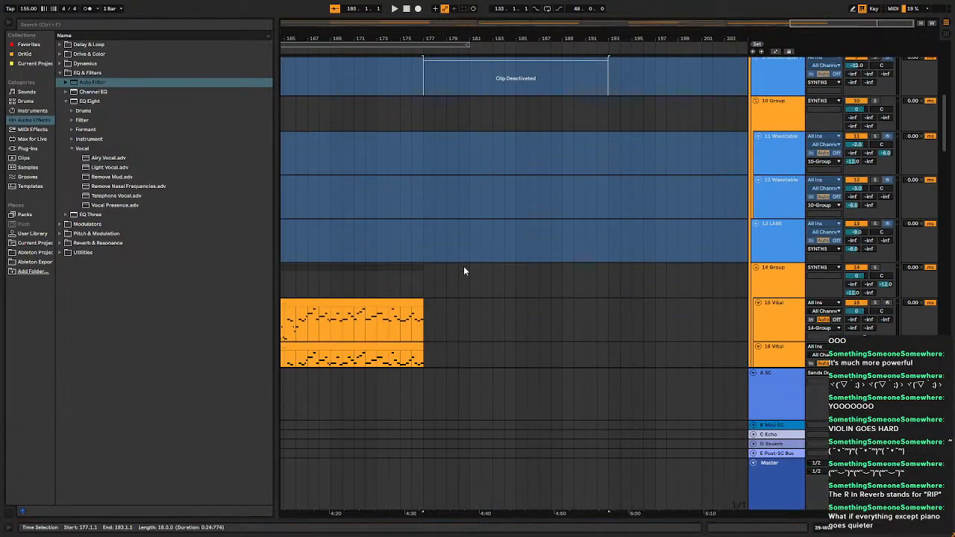
scroll(463, 271, "up", 3)
scroll(427, 241, "up", 2)
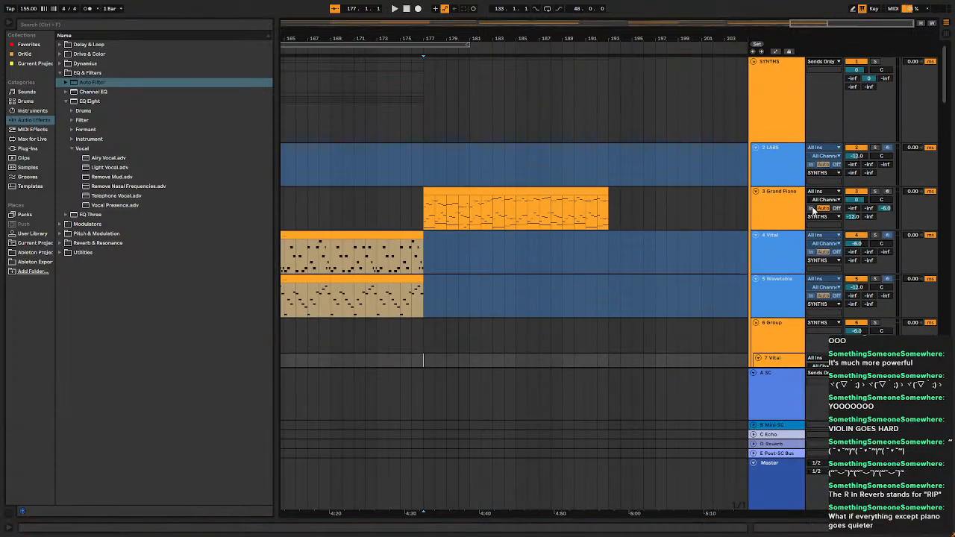
double_click(787, 203)
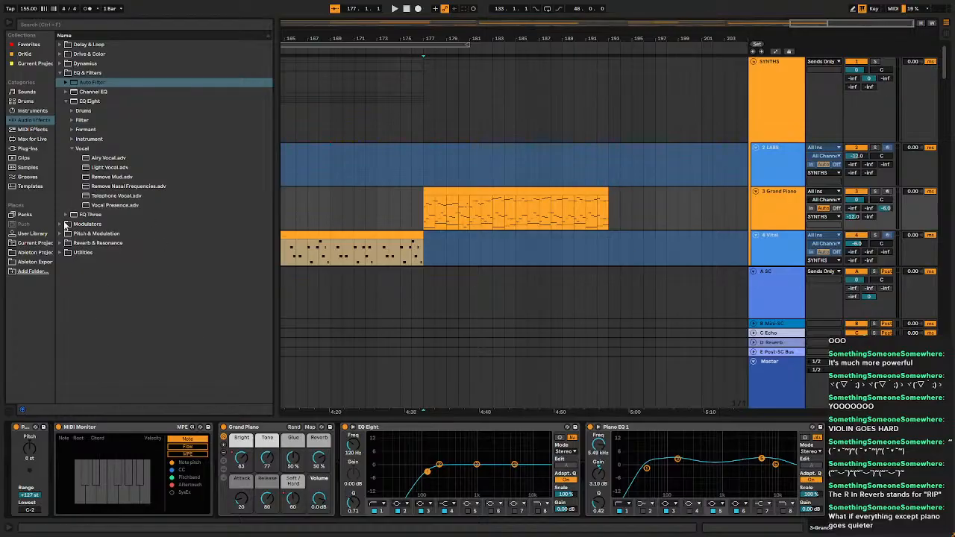
Find Redux among the Drive & Color audio effects and add it to the Grand Piano track.
left_click(60, 64)
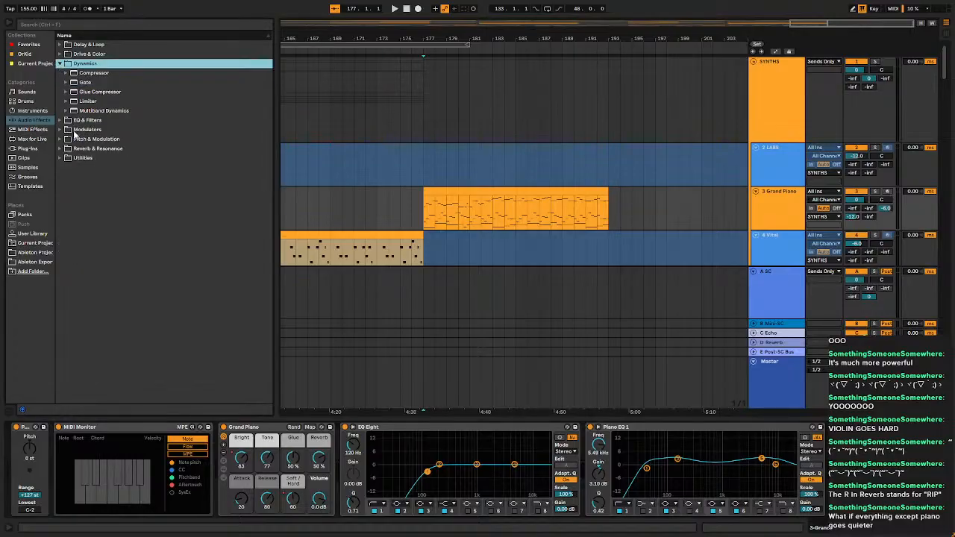
left_click(61, 121)
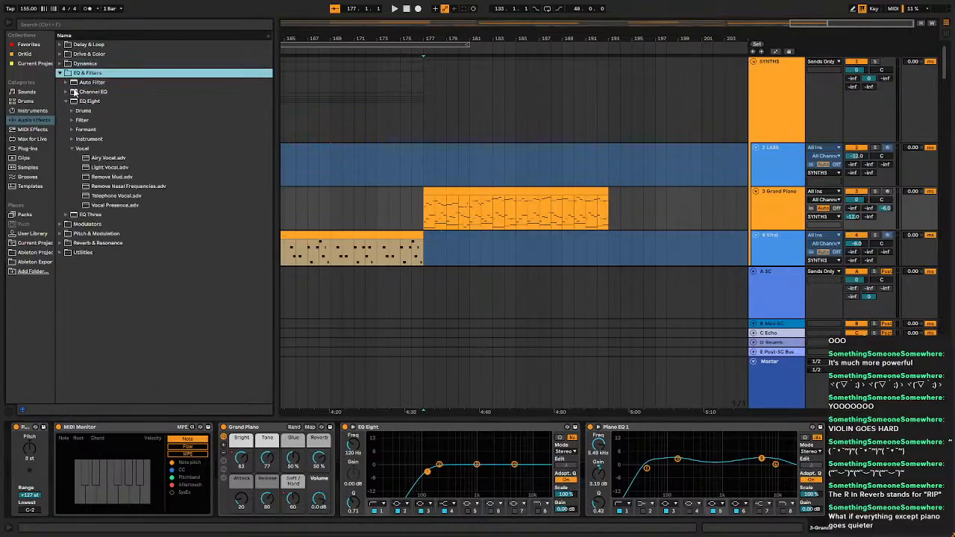
left_click(61, 64)
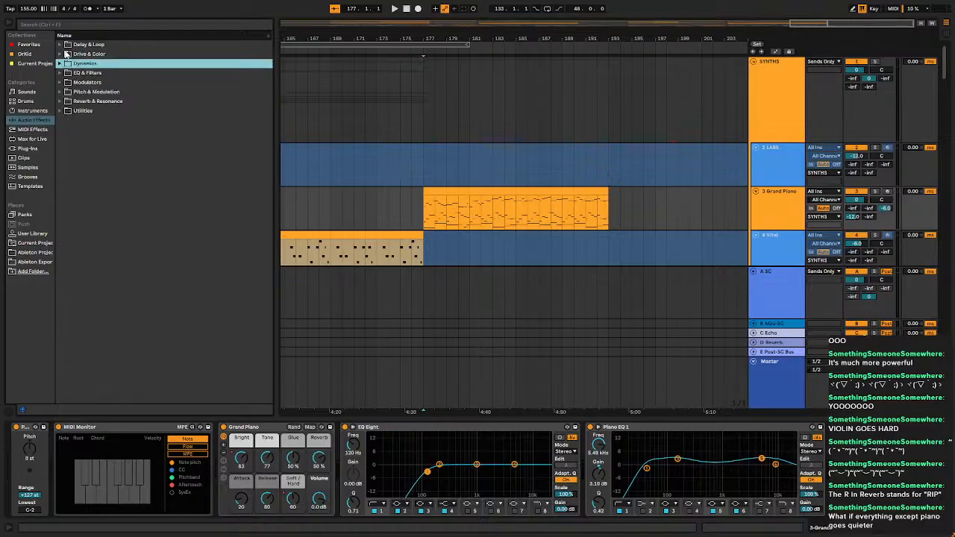
left_click(62, 54)
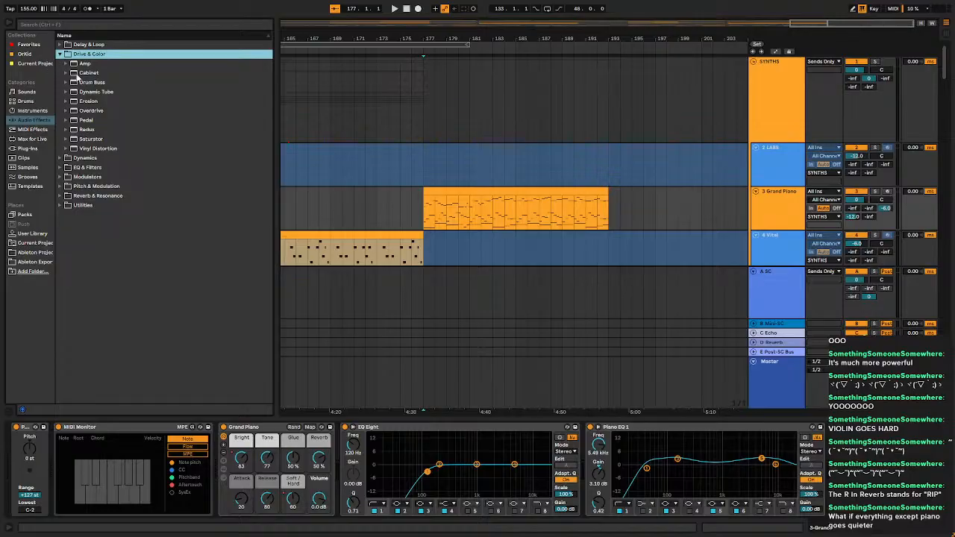
left_click(429, 211)
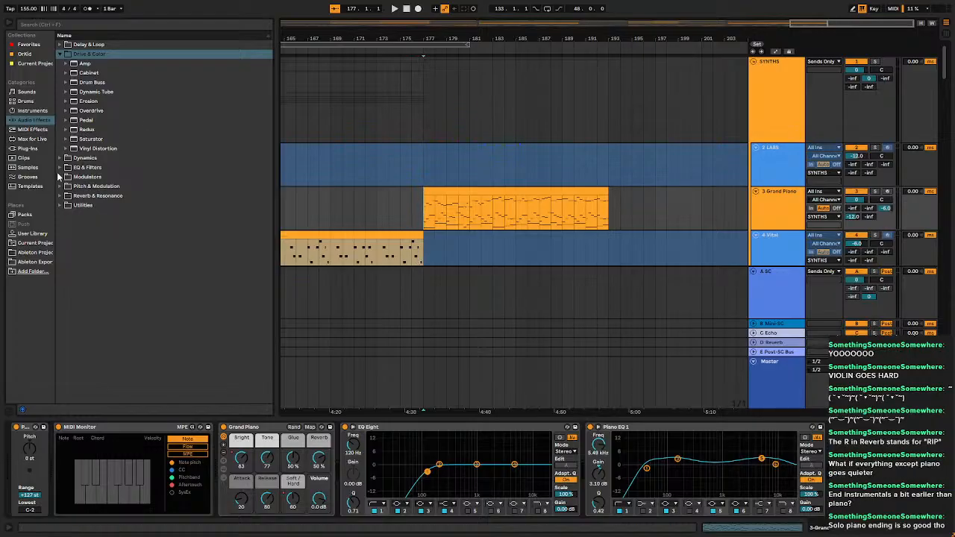
left_click(95, 131)
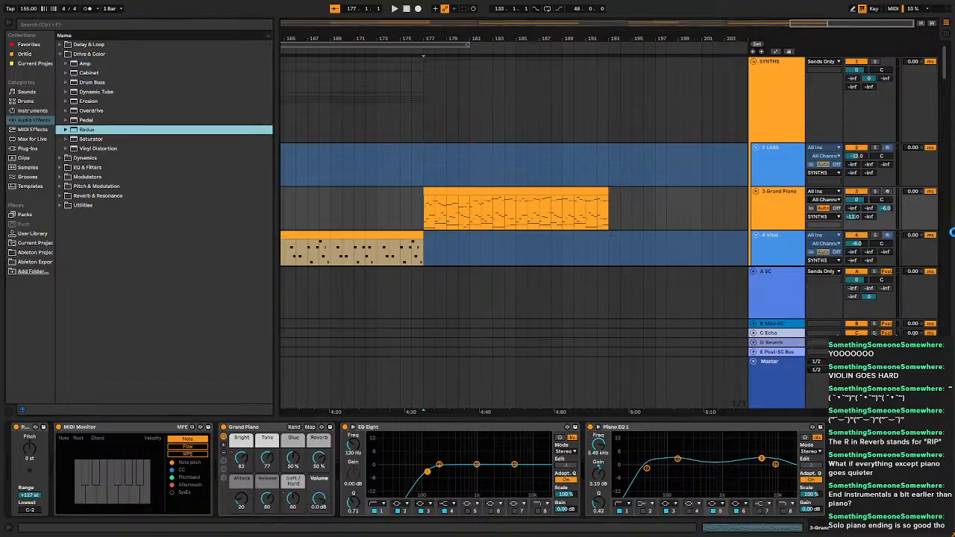
key("Return")
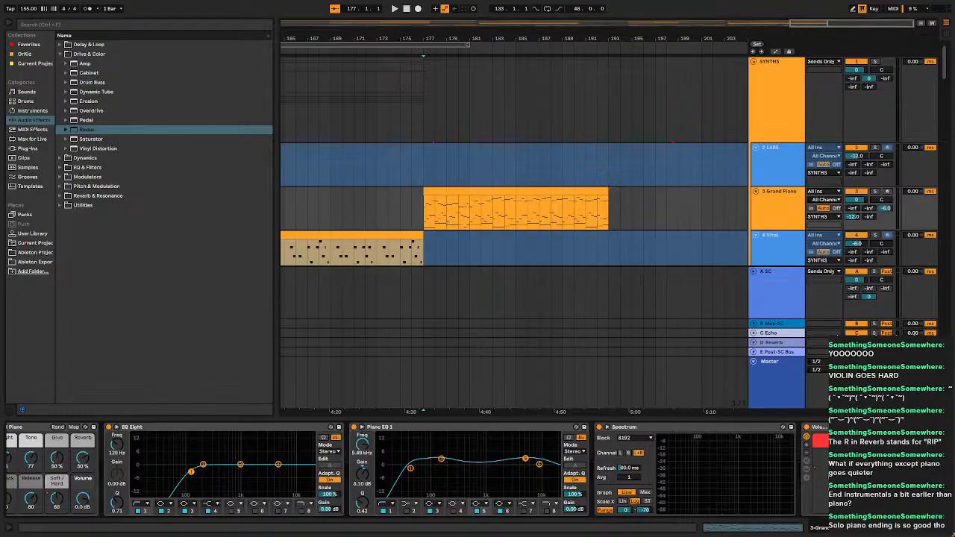
Audition the Grand Piano in solo through its outro clip starting at bar 177.
key("space")
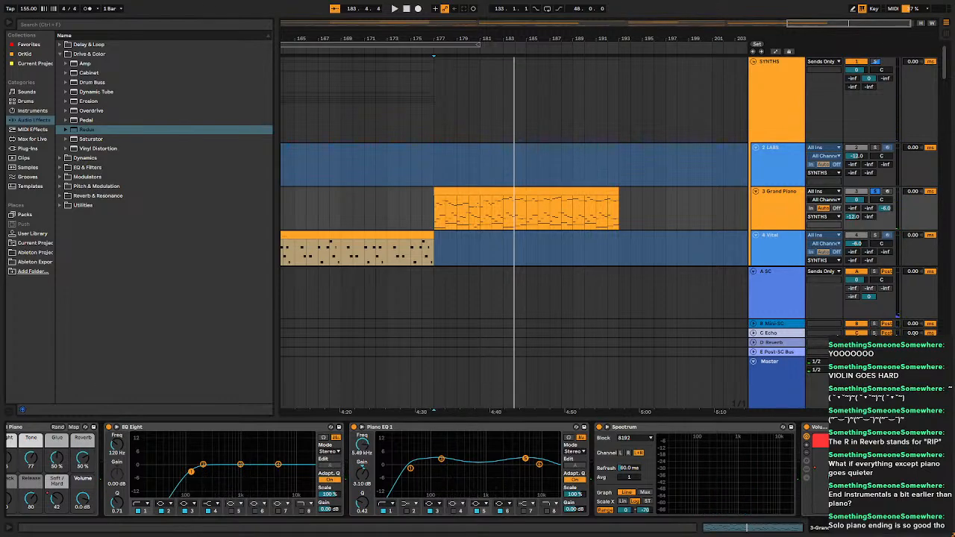
key("space")
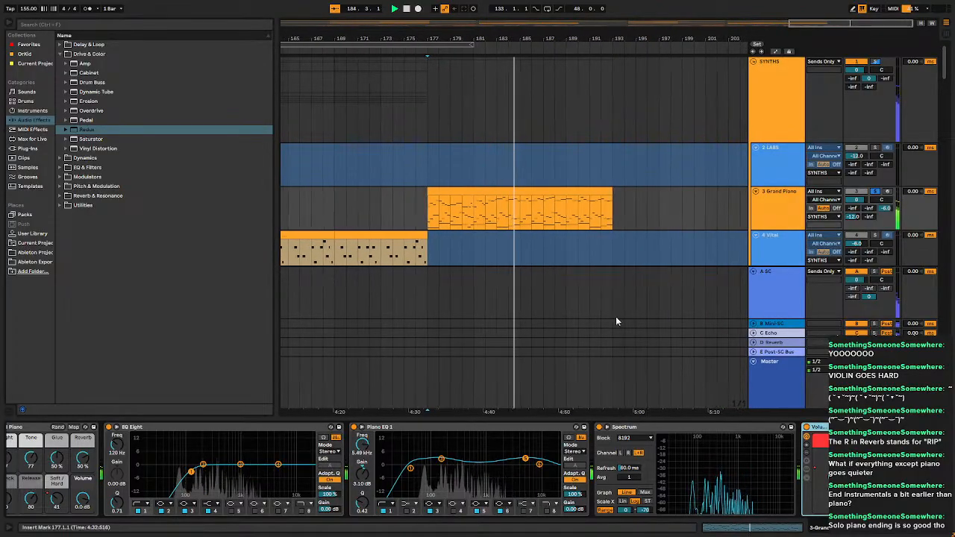
scroll(418, 203, "down", 6)
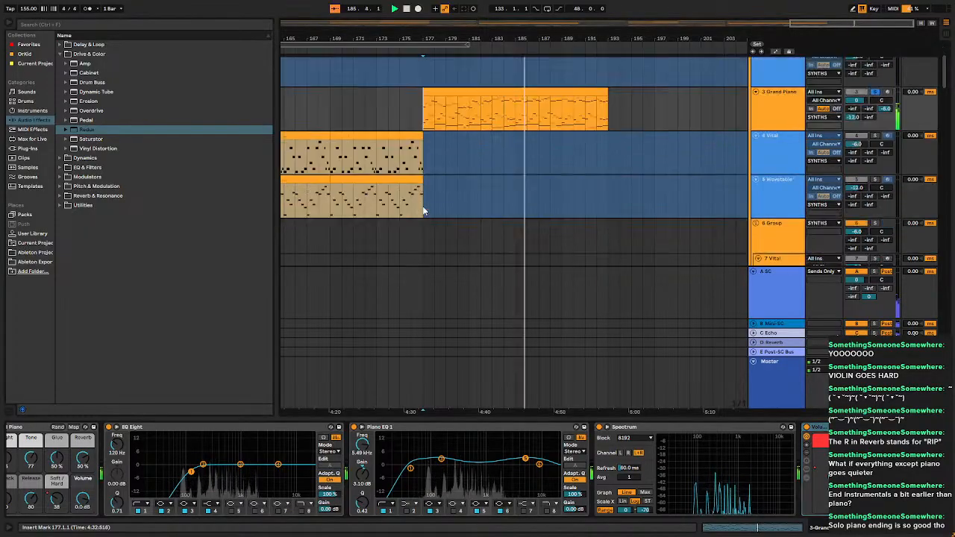
scroll(429, 208, "up", 6)
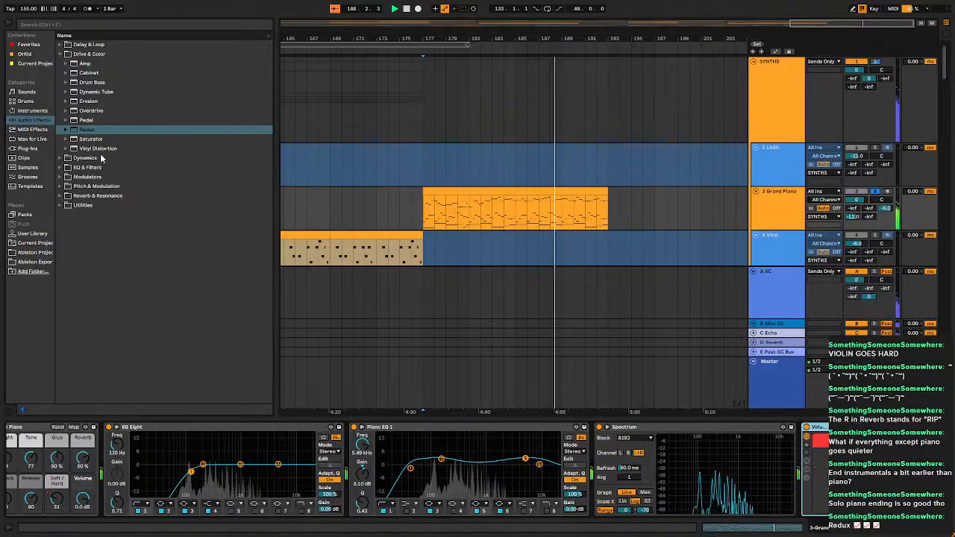
left_click(28, 149)
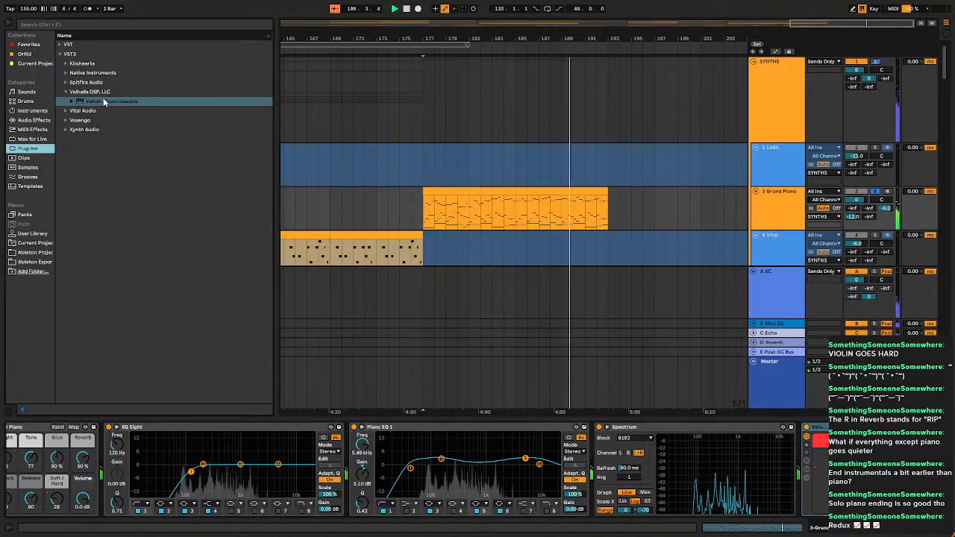
left_click(107, 100)
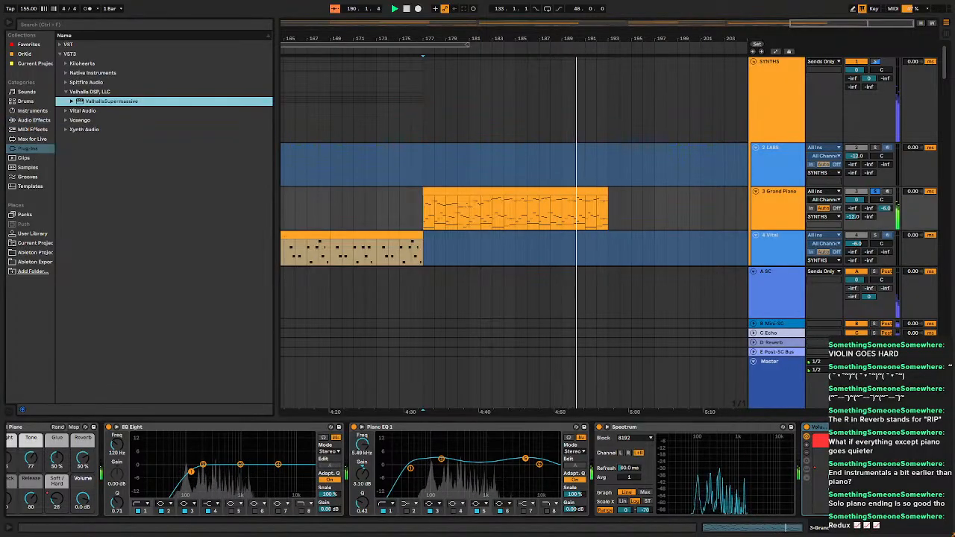
key("Return")
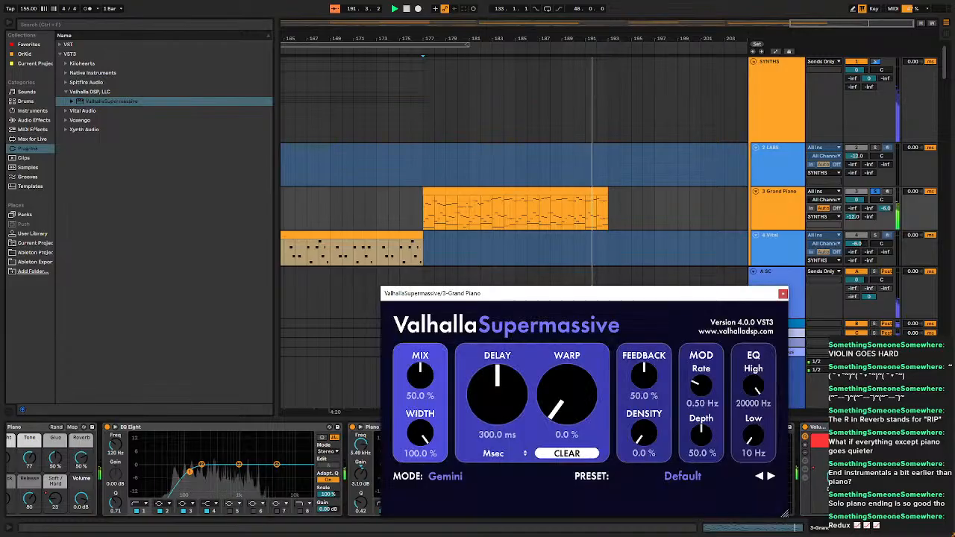
Load ValhallaSupermassive's massive reverb preset Happy Little Clouds with the mix at 0%, and close the plug-in window.
left_click(713, 476)
mouse_move(672, 419)
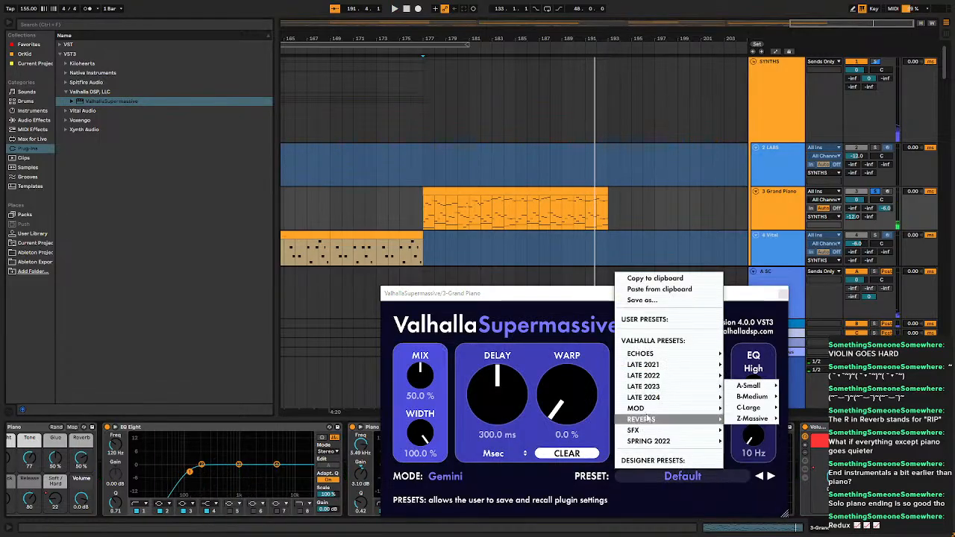
mouse_move(764, 421)
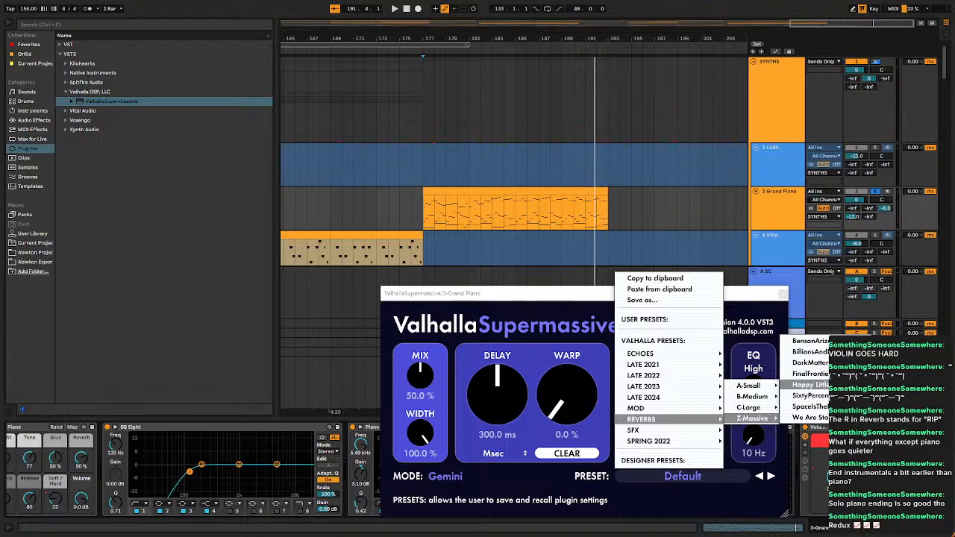
left_click(810, 385)
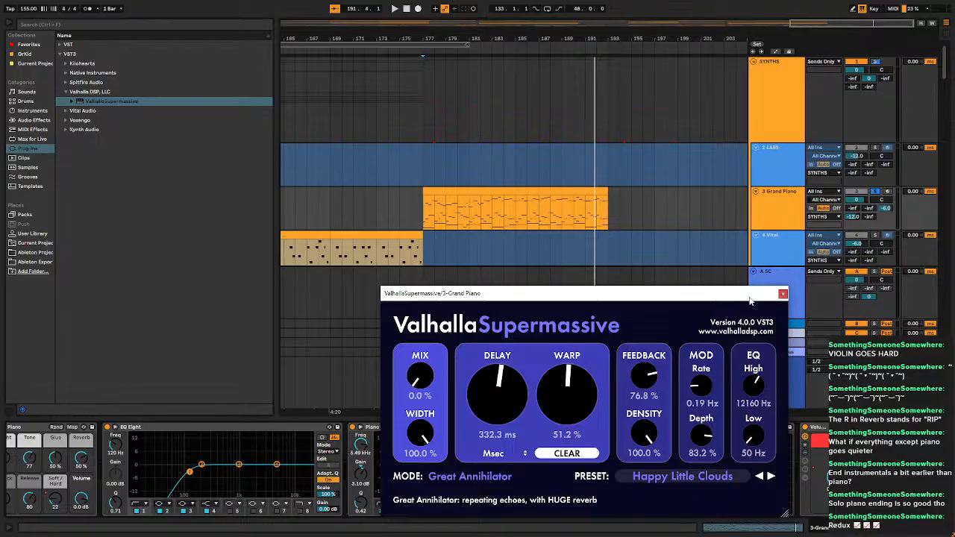
left_click(783, 295)
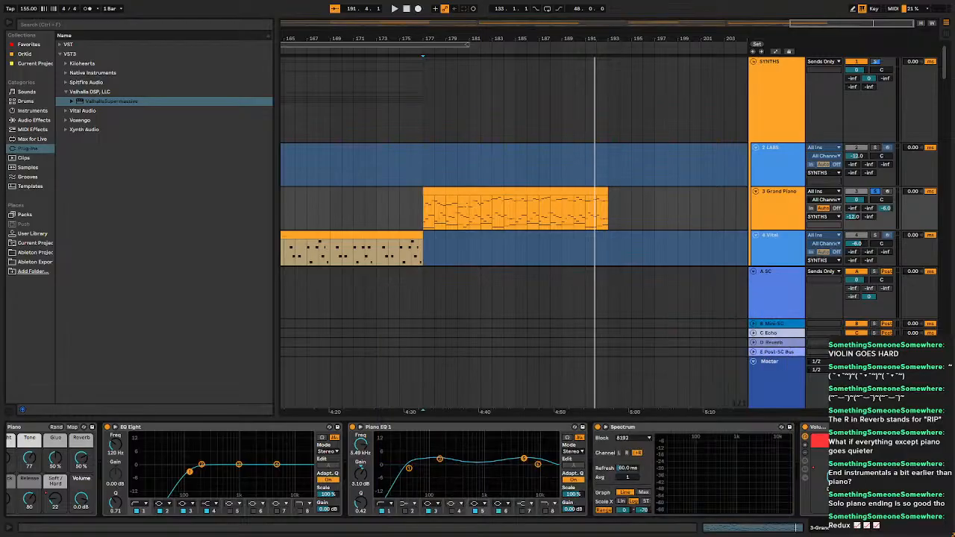
Automate ValhallaSupermassive's Device On in its own lane, keeping it off until bar 192 and on from there.
scroll(512, 464, "right", 5)
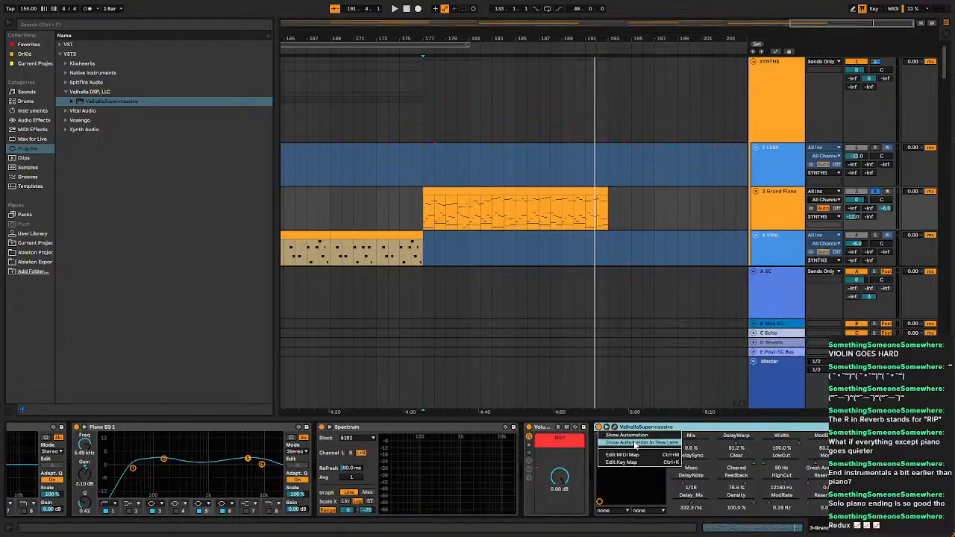
key("a")
scroll(606, 155, "down", 5)
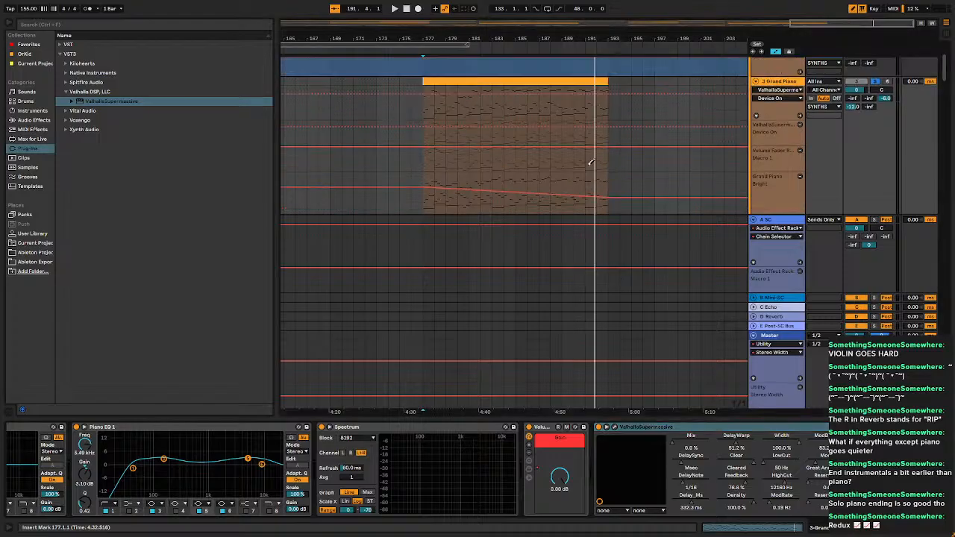
scroll(605, 154, "up", 3)
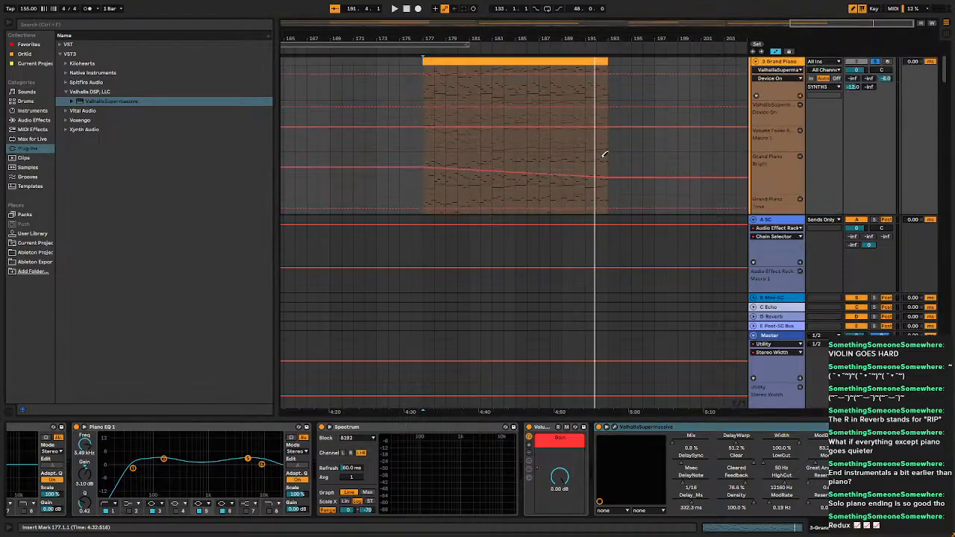
scroll(617, 130, "up", 1)
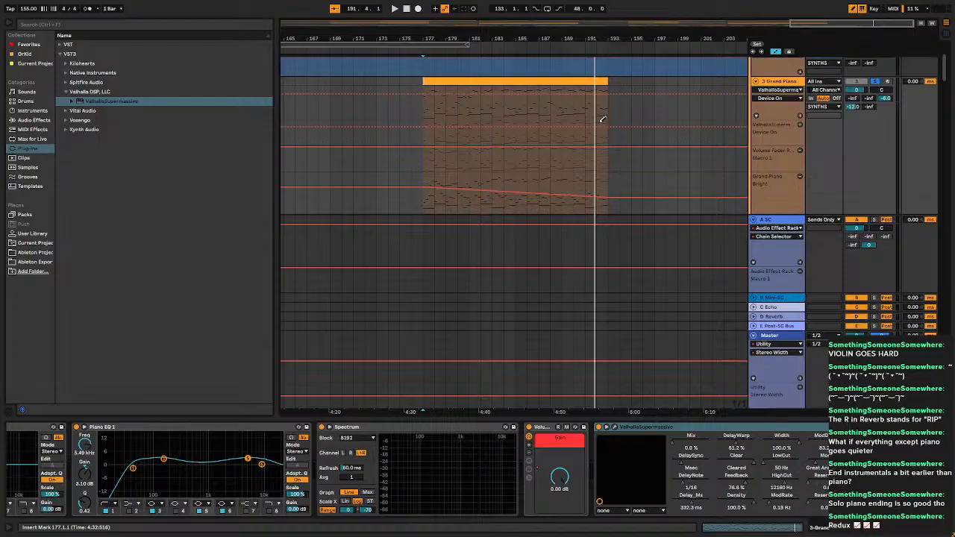
left_click(599, 427)
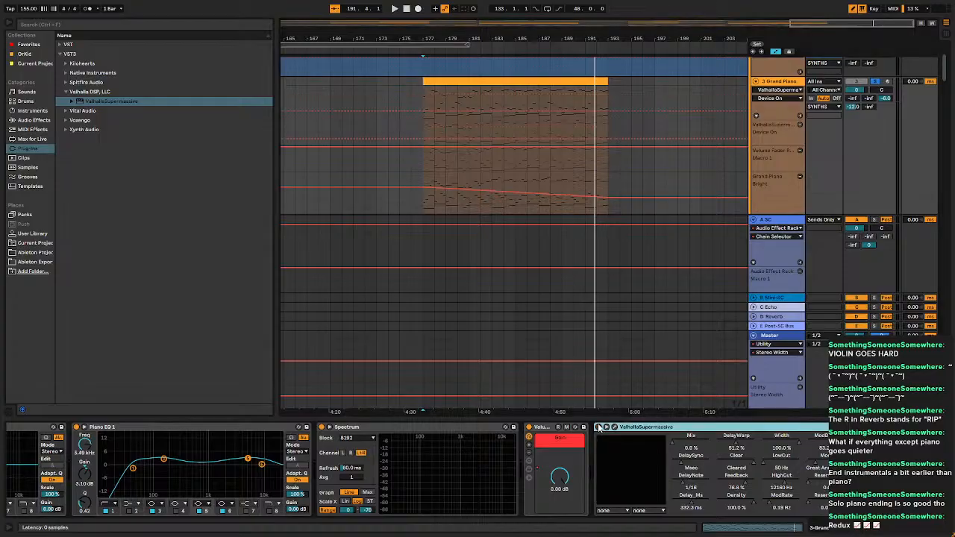
left_click(607, 116)
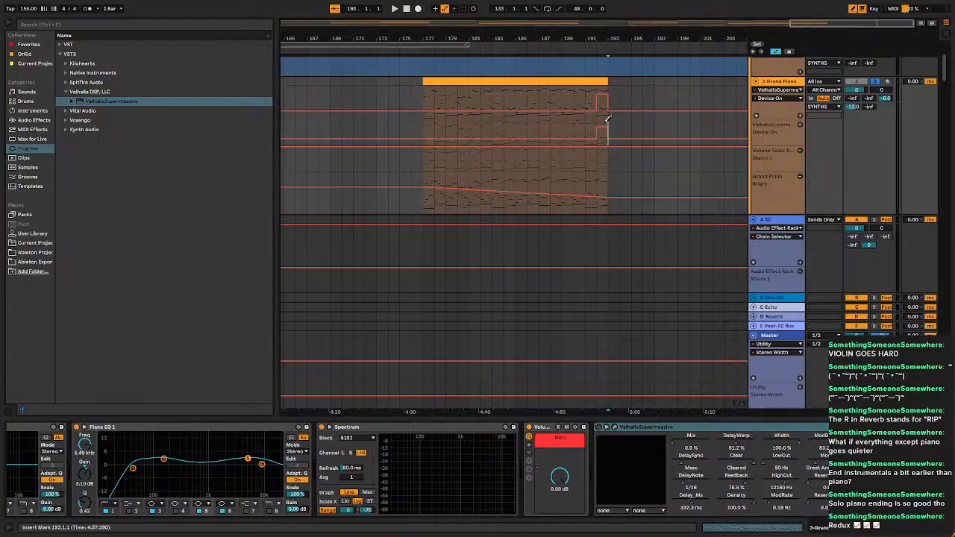
left_click(608, 137)
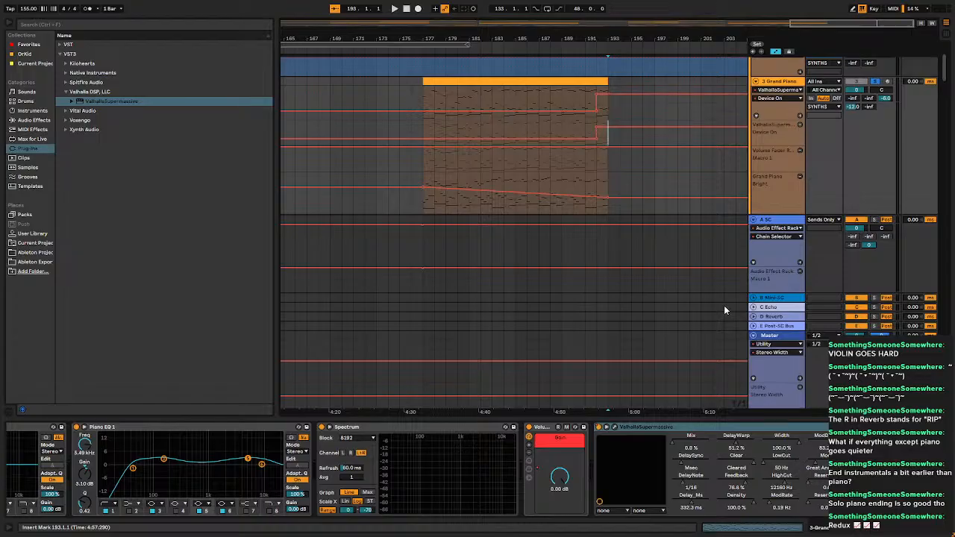
Automate ValhallaSupermassive's Mix in a new lane as a straight rise from 0% at bar 192 to 100% at bar 193, auditioning from bar 190.
right_click(698, 443)
left_click(725, 455)
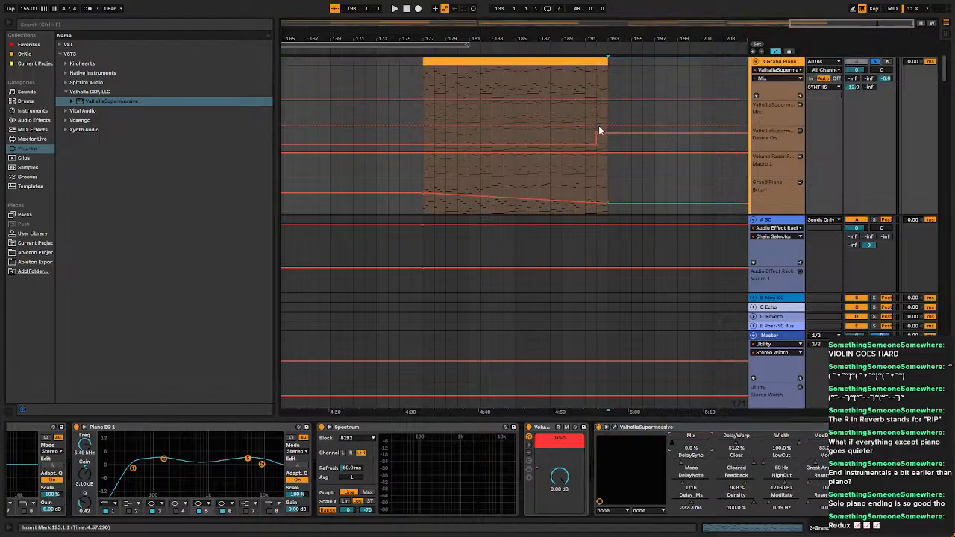
left_click_drag(607, 128, 608, 104)
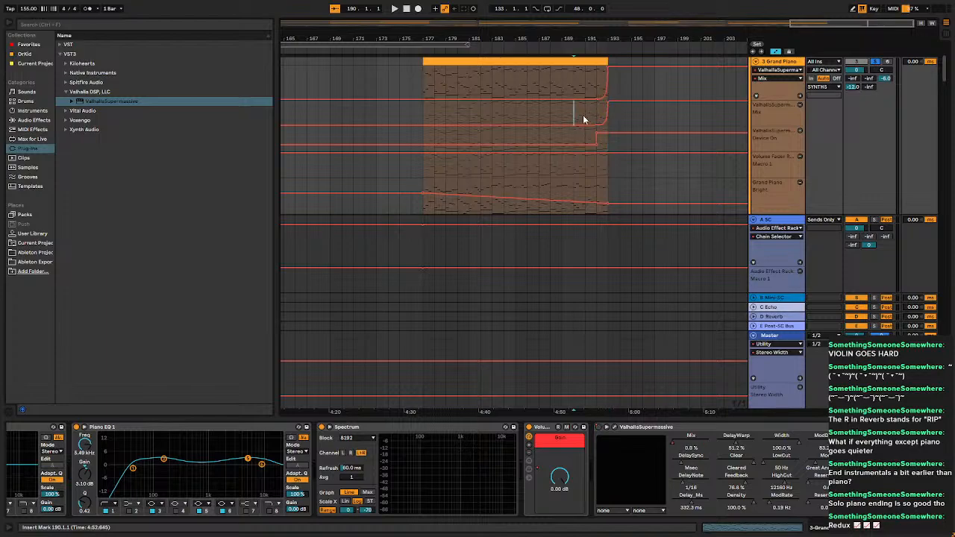
key("space")
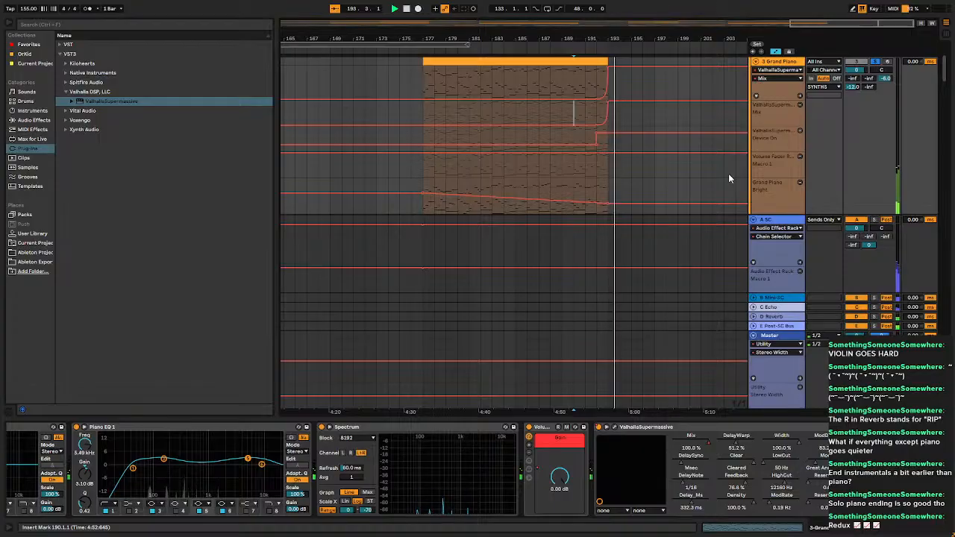
left_click(596, 117)
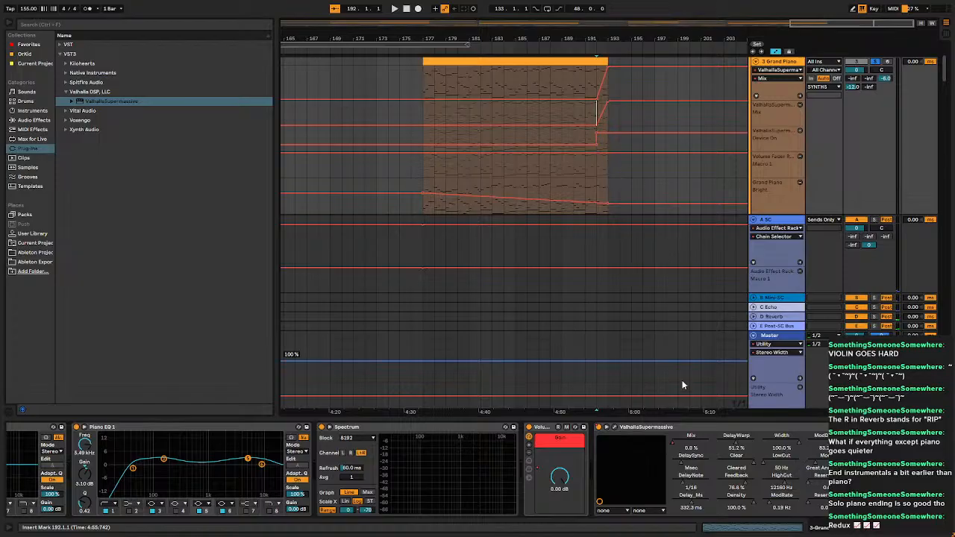
Load ValhallaSupermassive's massive reverb preset SixtyPercentOfInfinity on the Grand Piano, close the plug-in window, and re-enable the Mix automation.
left_click(614, 427)
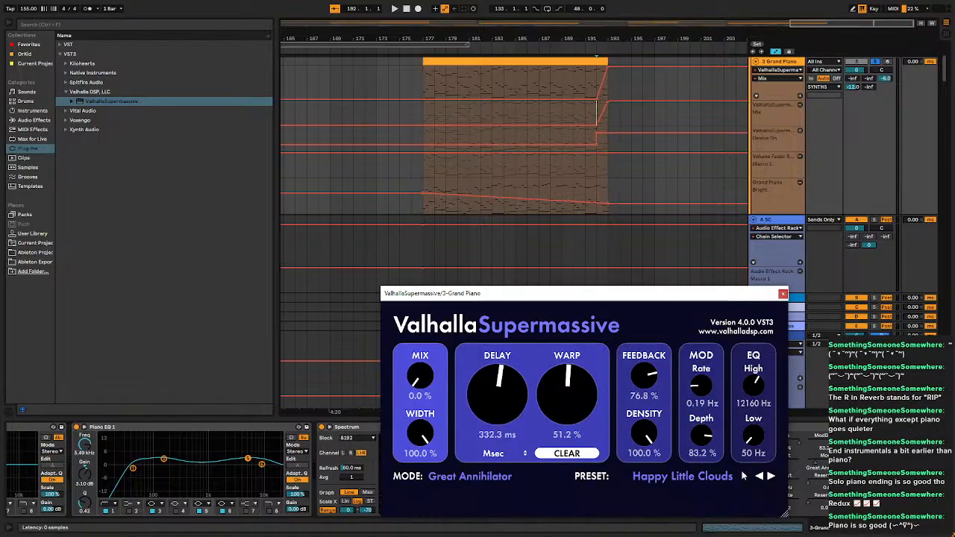
left_click(695, 479)
mouse_move(705, 419)
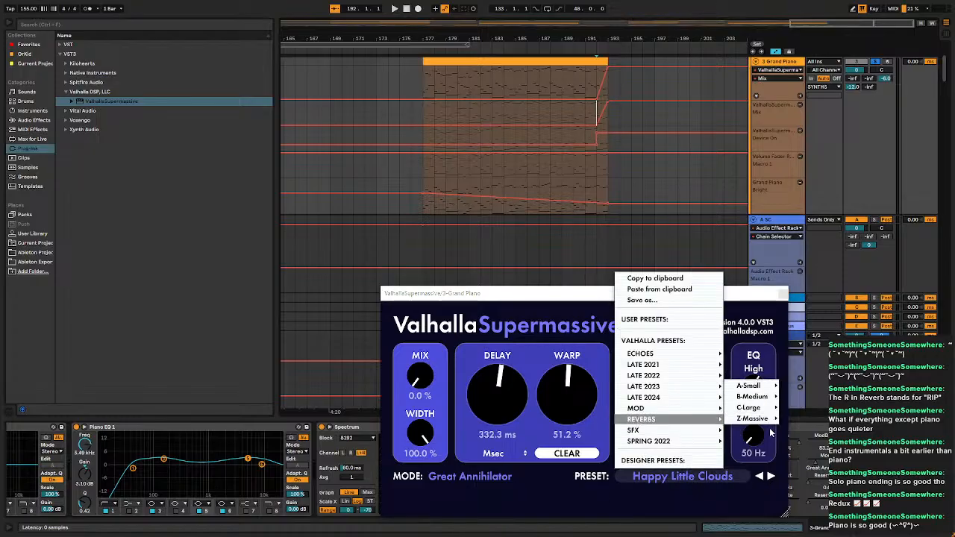
mouse_move(754, 421)
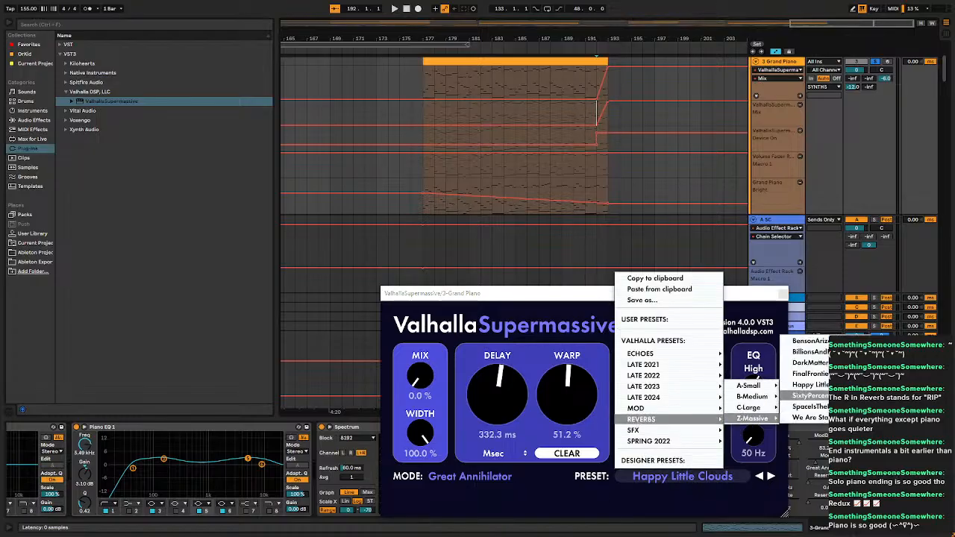
left_click(810, 395)
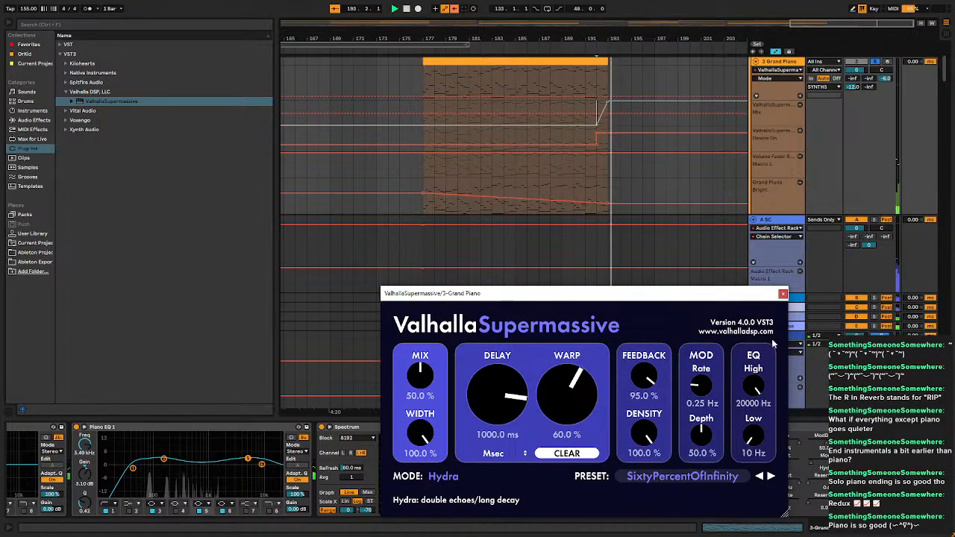
left_click(783, 294)
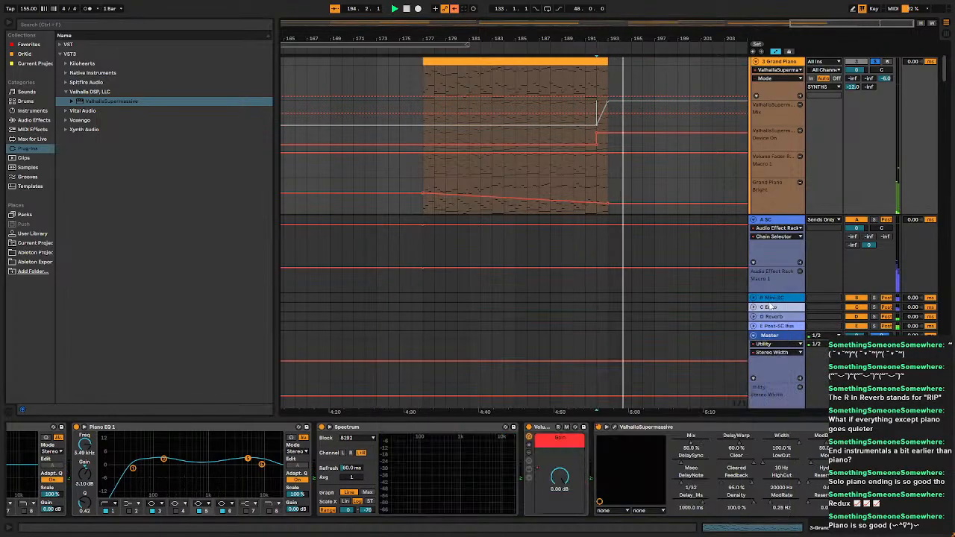
right_click(695, 445)
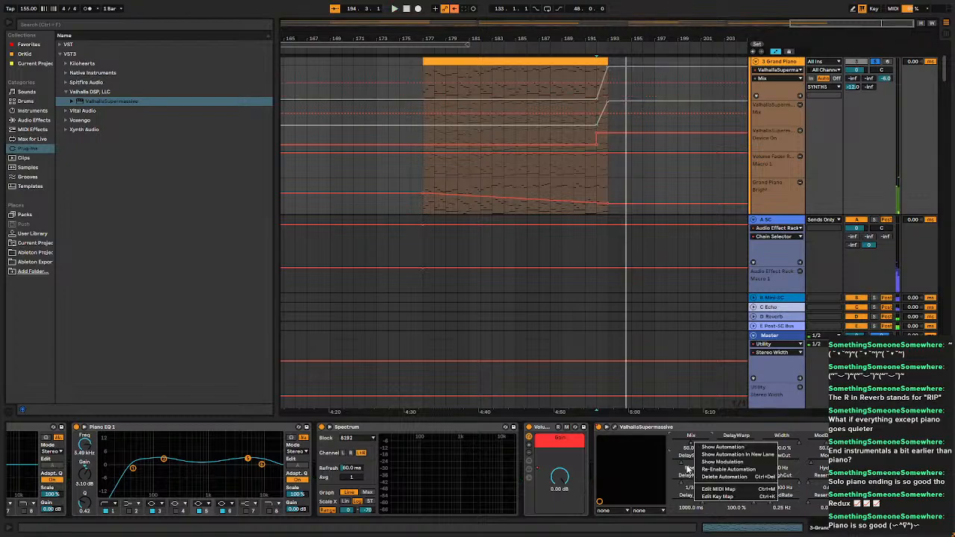
left_click(728, 469)
Bend the Mix automation rise between bars 192 and 193 into a slow-starting curve, auditioning from bar 191 and bar 194.
left_click(589, 110)
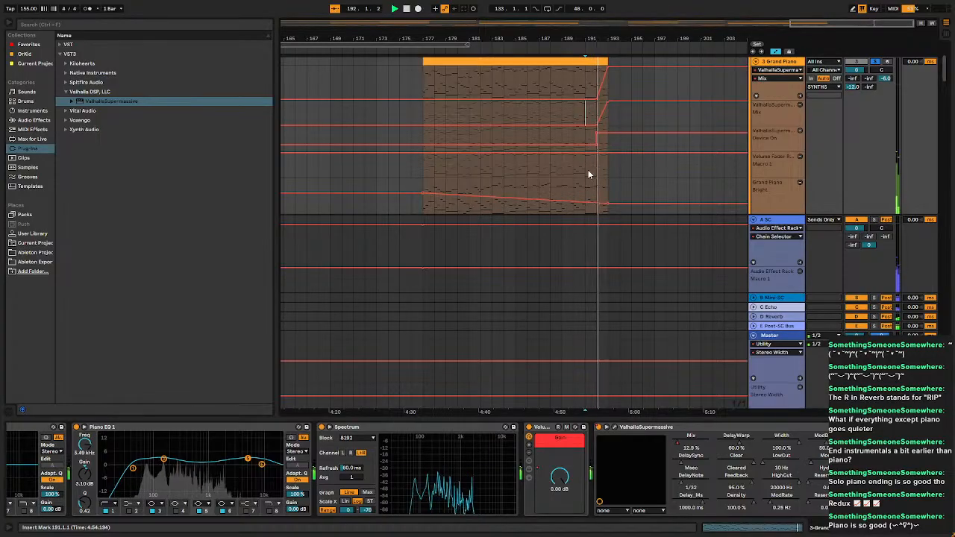
key("space")
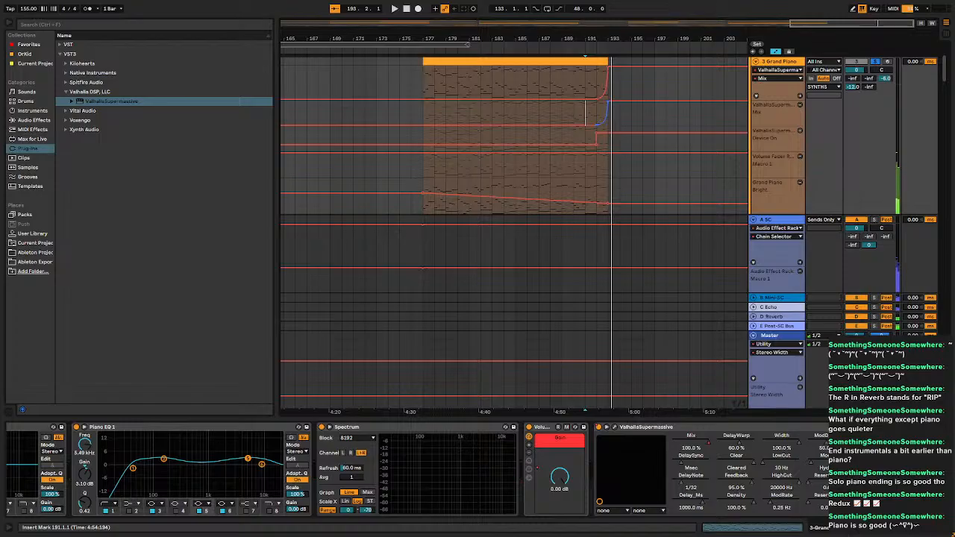
left_click(619, 123)
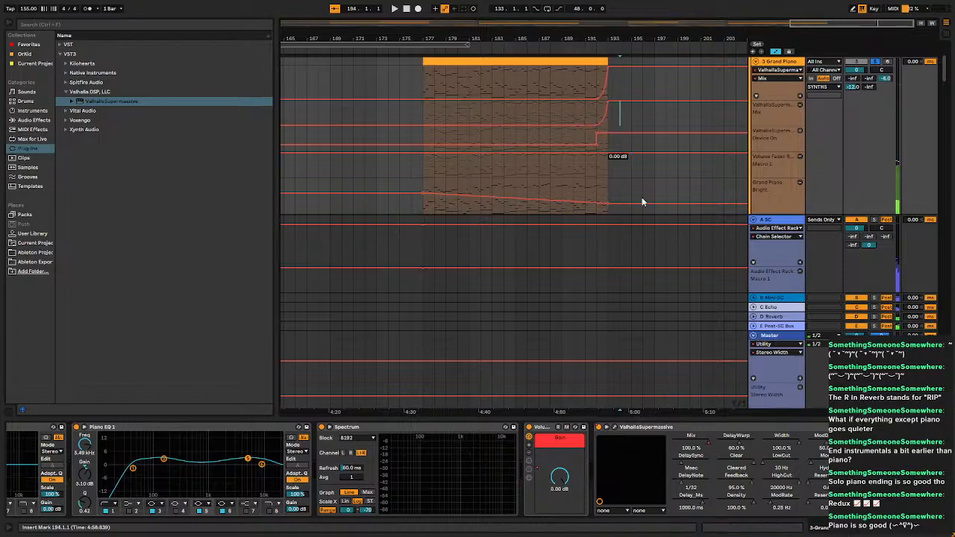
key("space")
key("space")
Load ValhallaSupermassive's large reverb preset 80s Space Verb, close the plug-in window, and re-enable the Mix automation.
left_click(615, 427)
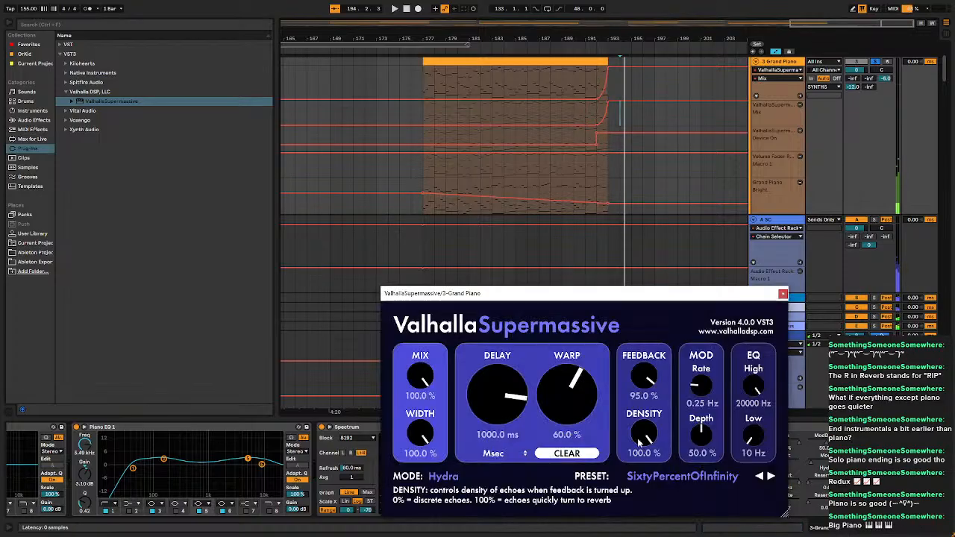
left_click(515, 112)
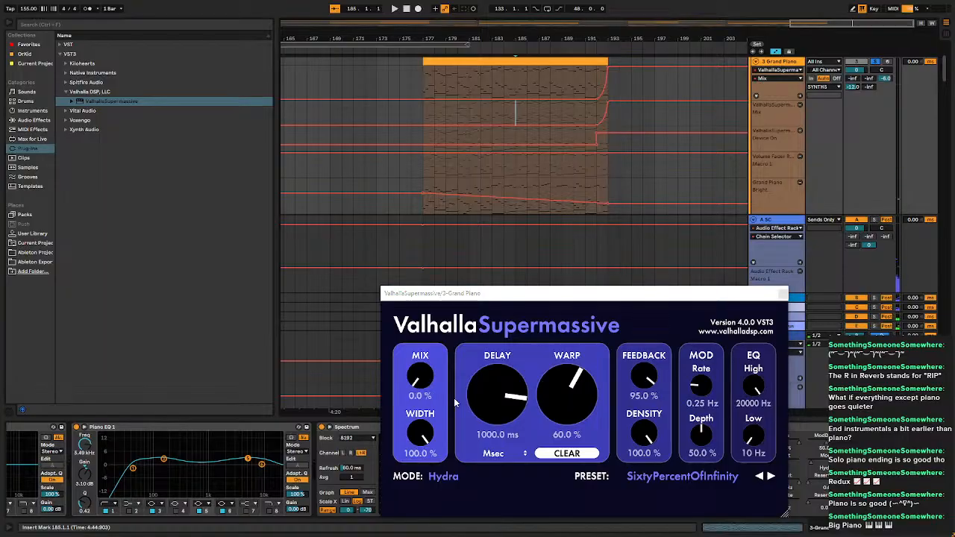
left_click(651, 477)
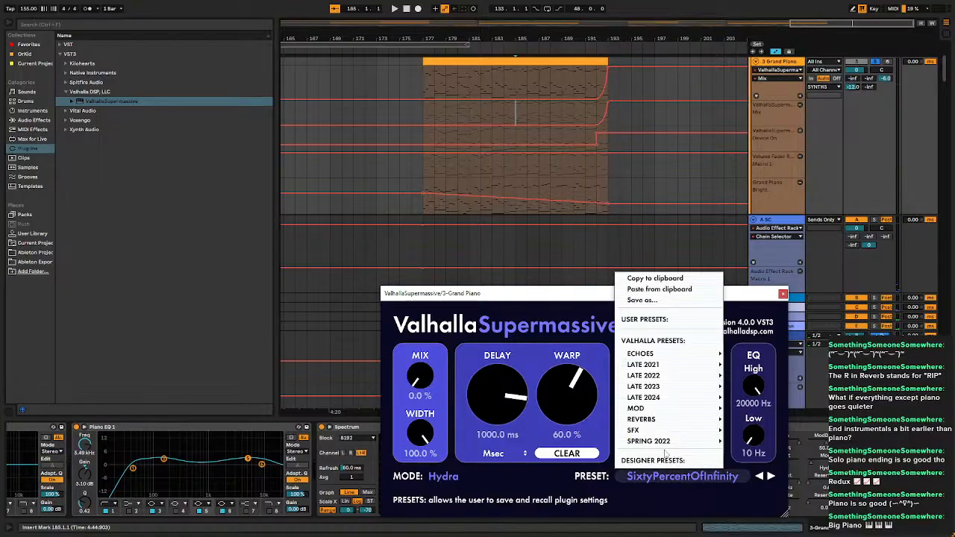
mouse_move(659, 420)
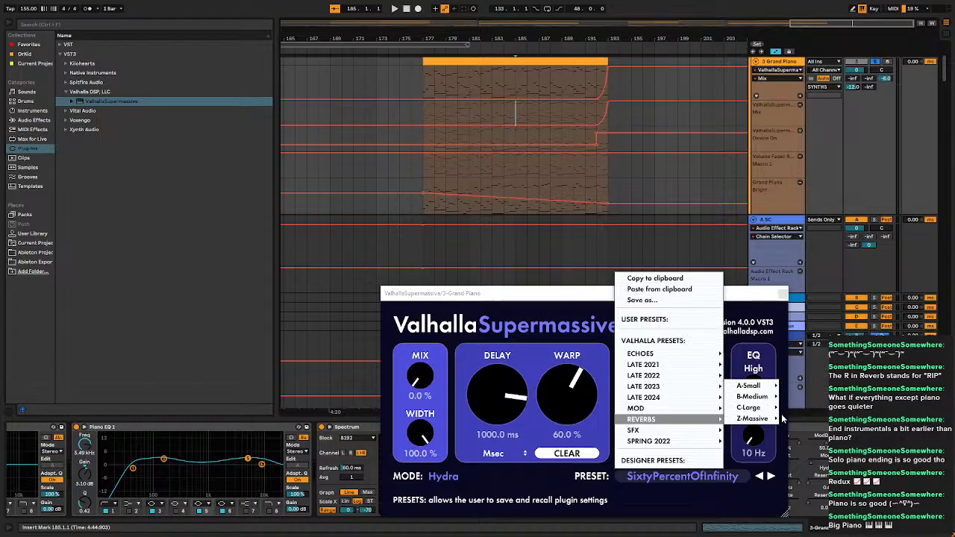
mouse_move(769, 411)
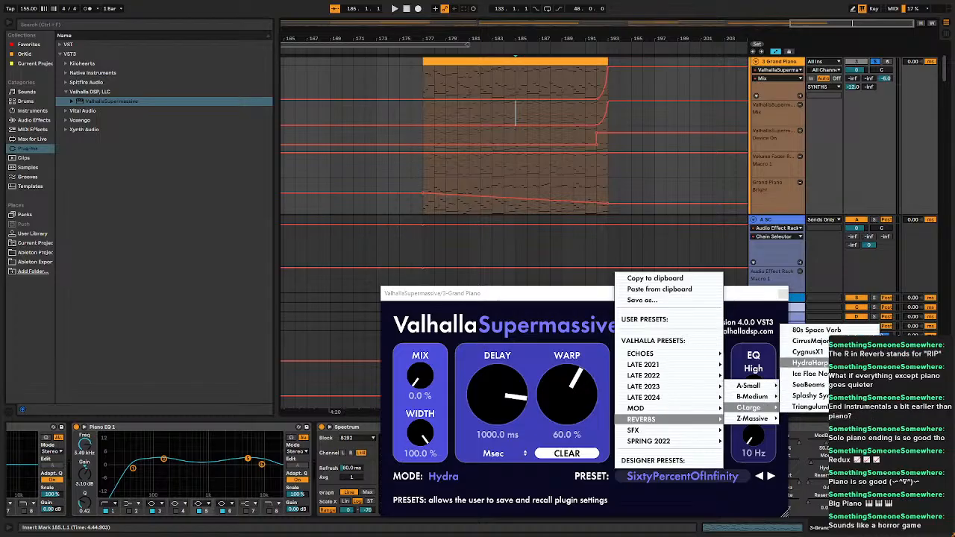
left_click(816, 331)
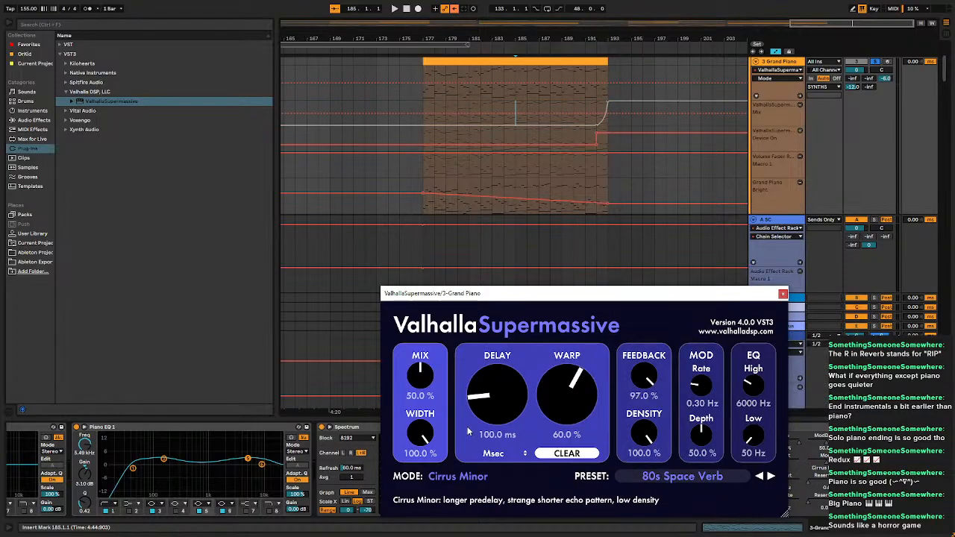
left_click(782, 294)
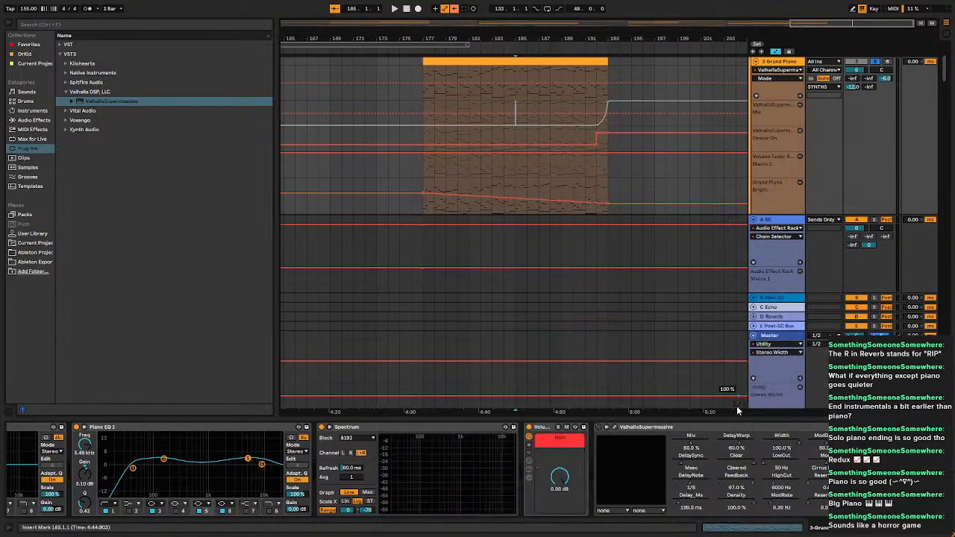
right_click(696, 447)
left_click(718, 470)
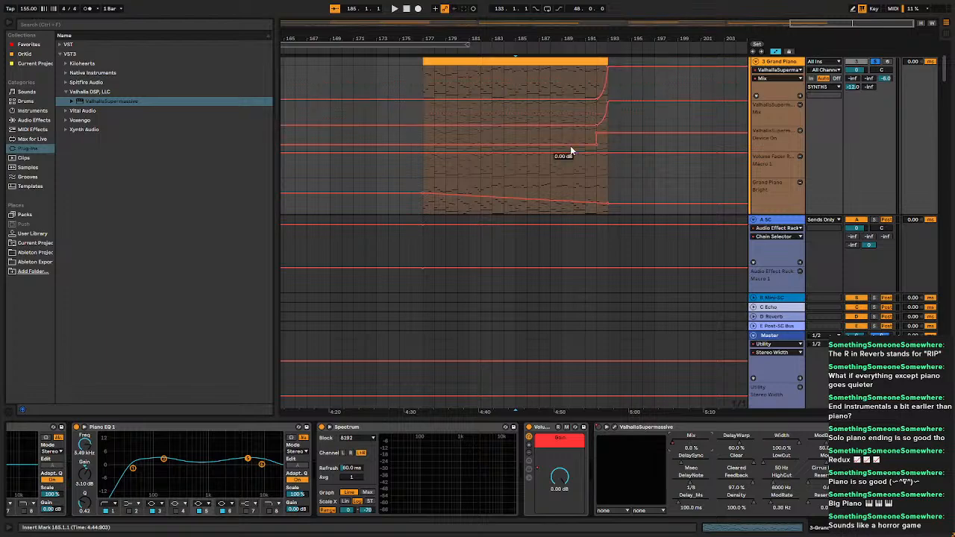
Audition from bar 191 and automate the Mix to fall in a curve from 100% at bar 193 to 0% at bar 199.
left_click(587, 117)
key("space")
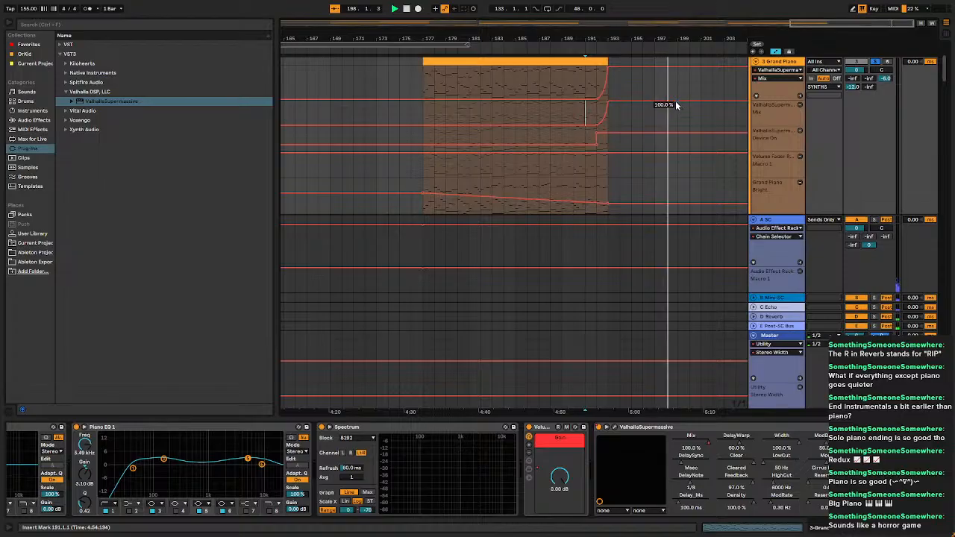
mouse_move(675, 101)
left_mouse_down()
mouse_move(675, 121)
mouse_move(671, 113)
left_mouse_up()
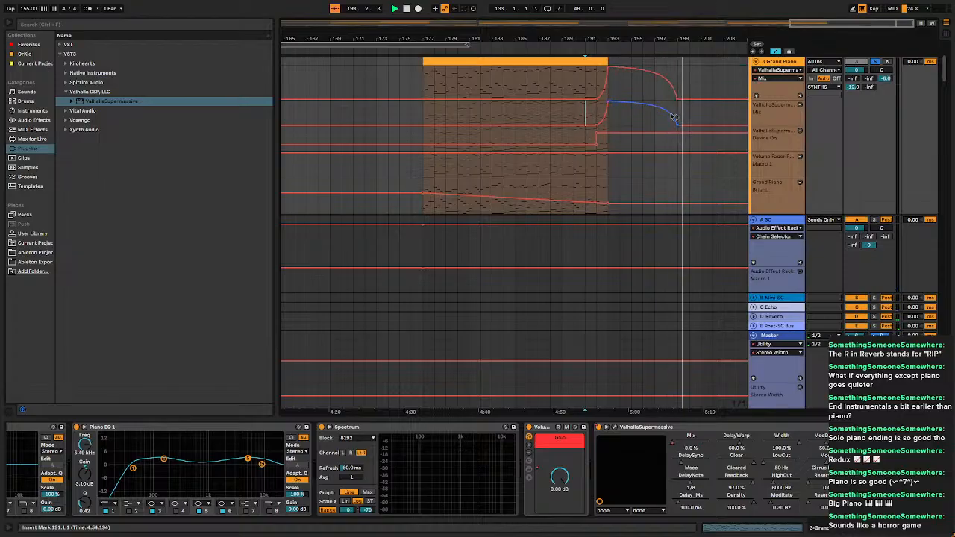
left_click(429, 113)
key("space")
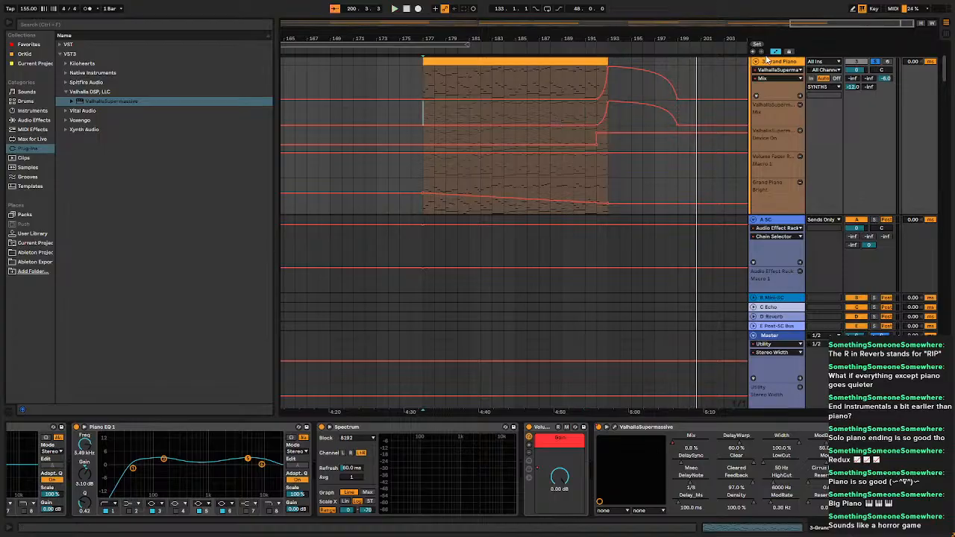
Copy bars 119 to 121 of track 75 FX_011, containing the reversed FX clips, for use in the outro.
scroll(645, 182, "down", 15)
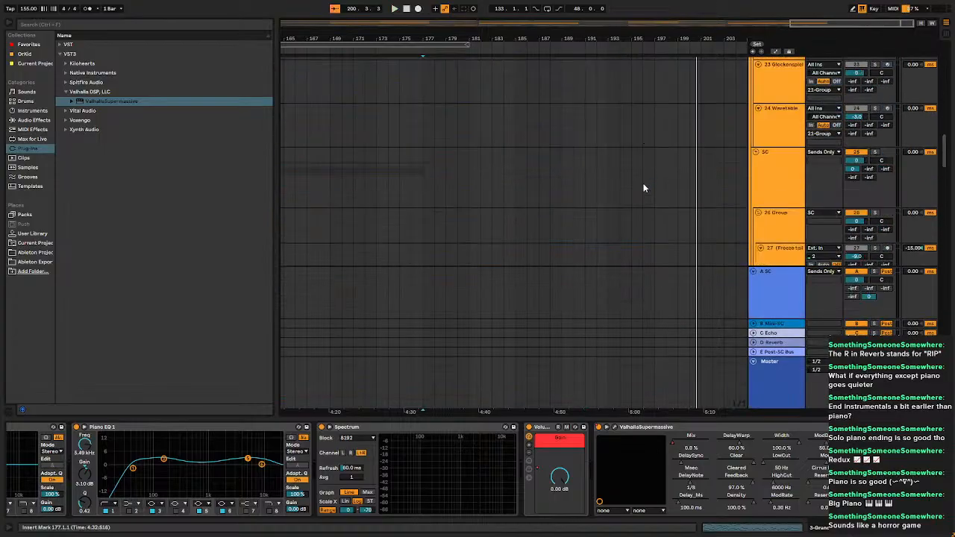
scroll(660, 221, "down", 20)
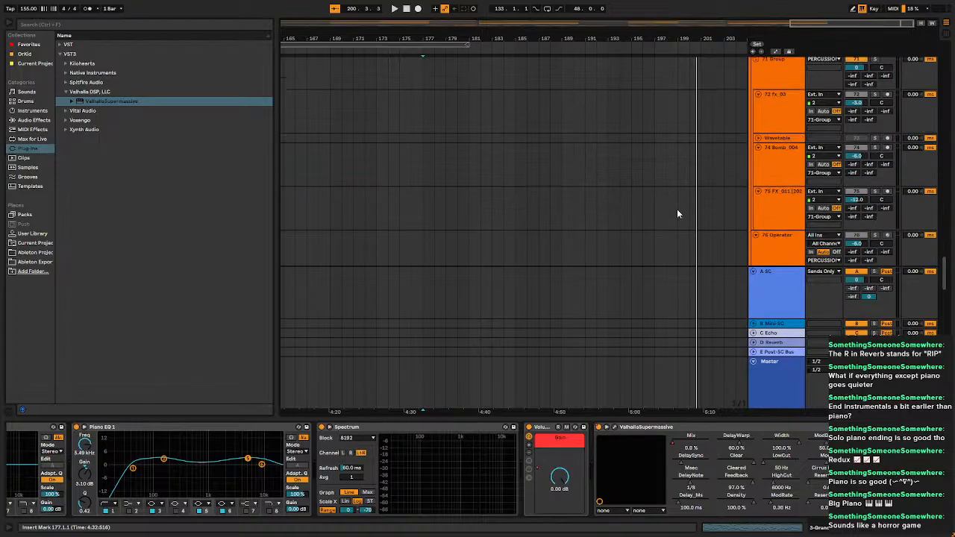
scroll(678, 214, "down", 6)
scroll(676, 213, "down", 5)
scroll(639, 159, "up", 6)
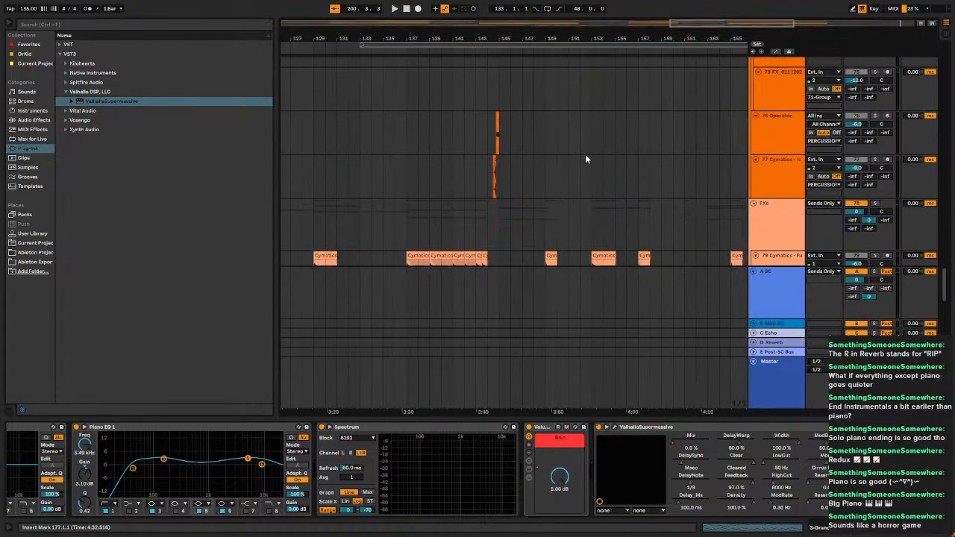
scroll(469, 130, "up", 5)
scroll(469, 129, "left", 5)
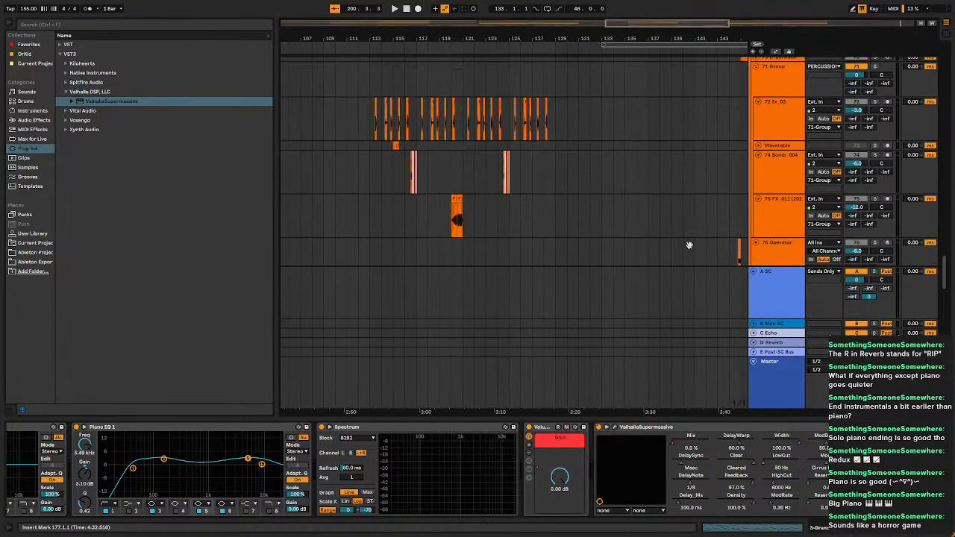
left_click(431, 215)
left_click_drag(681, 206, 232, 173)
left_click_drag(630, 164, 281, 238)
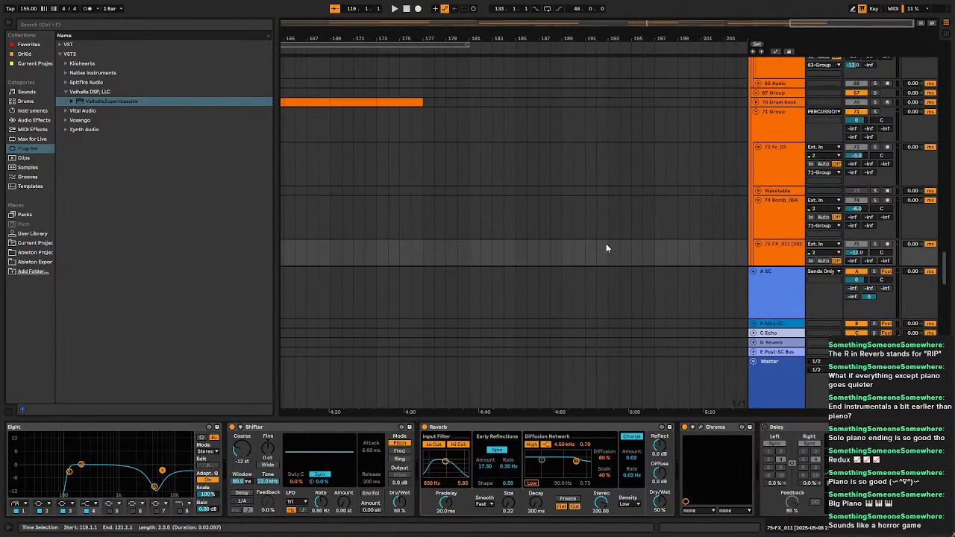
Paste the reversed FX clips onto track 74 Bomb_004, move them to span bars 192 to 193, and audition from bar 191.
left_click(560, 224)
left_click(586, 219)
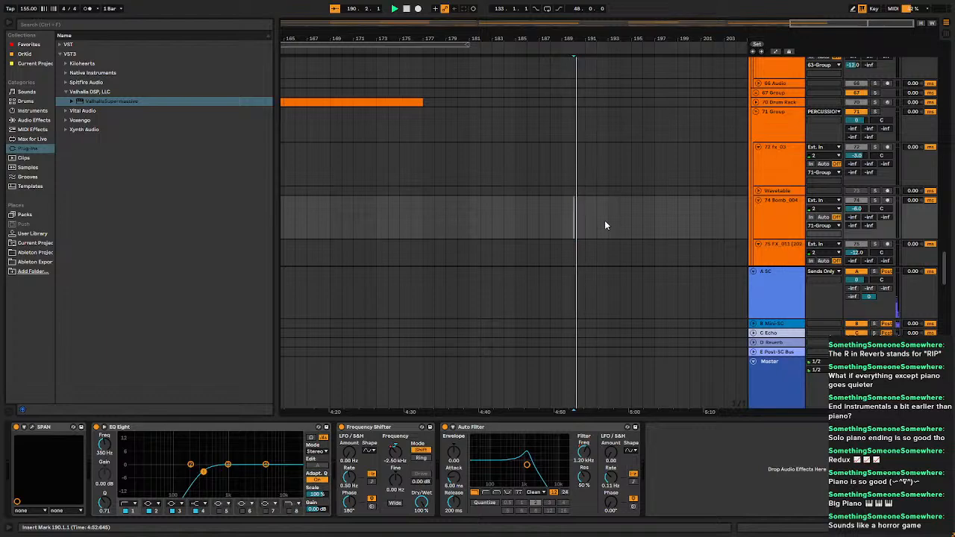
left_click_drag(586, 213, 560, 209)
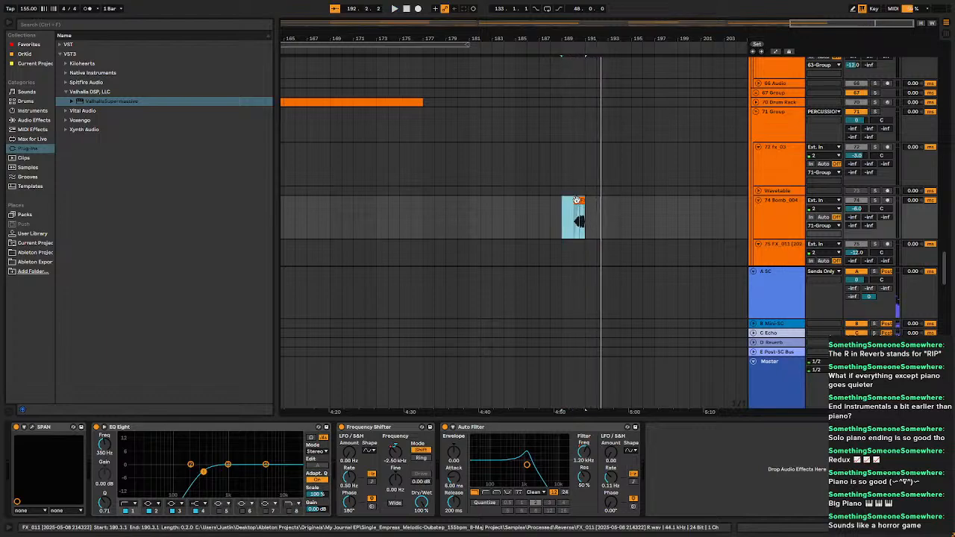
left_click_drag(577, 200, 601, 200)
key("space")
left_click(587, 215)
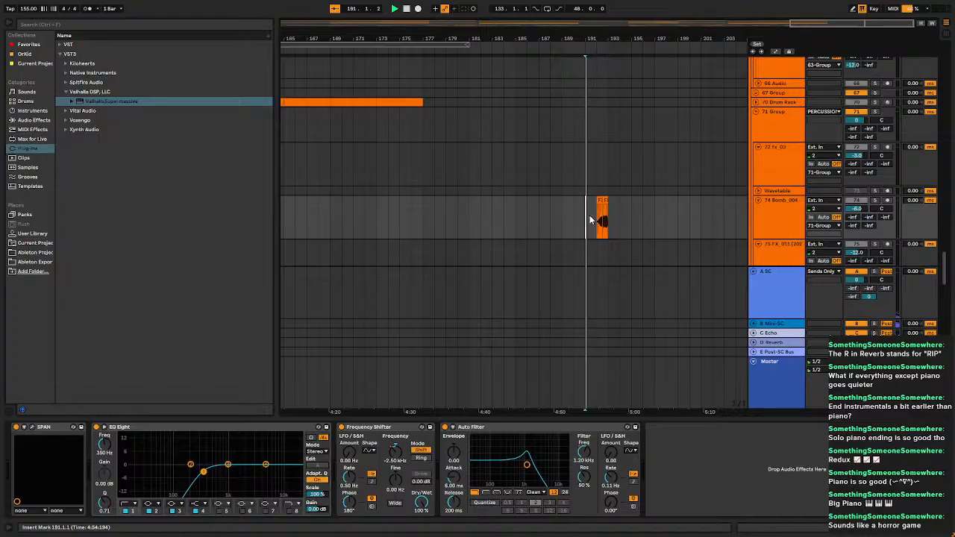
key("space")
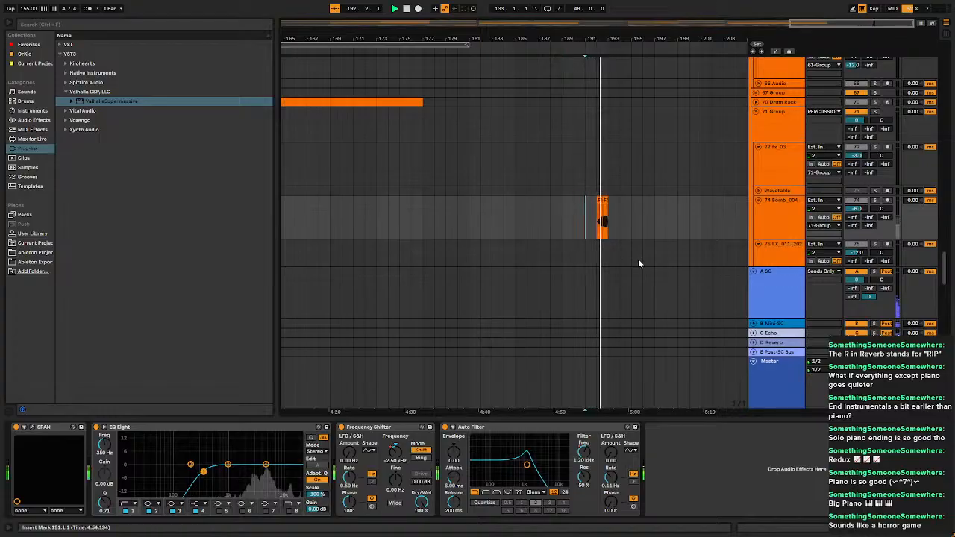
Show the automation lanes and examine the existing automation on tracks 74 Bomb_004 and 75 FX_011 across the whole arrangement.
right_click(788, 213)
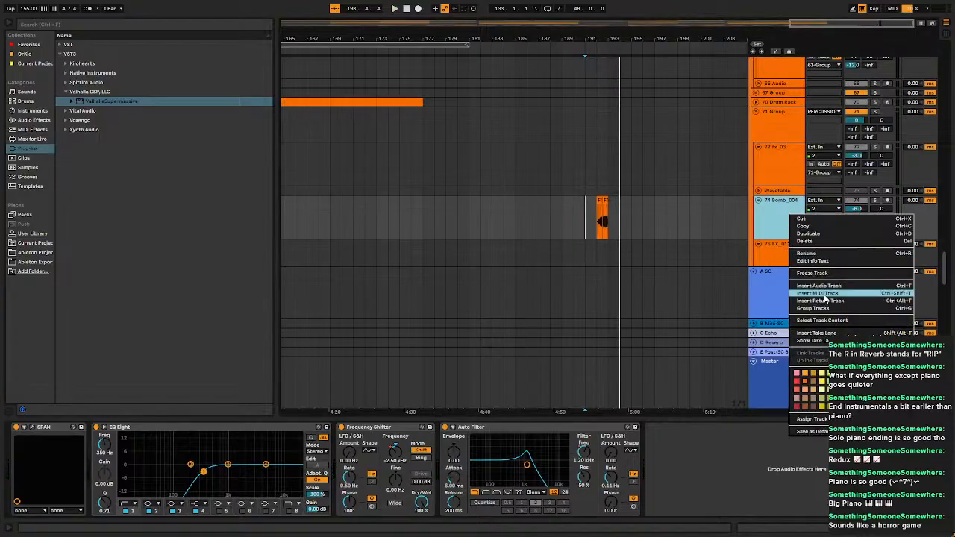
left_click(700, 233)
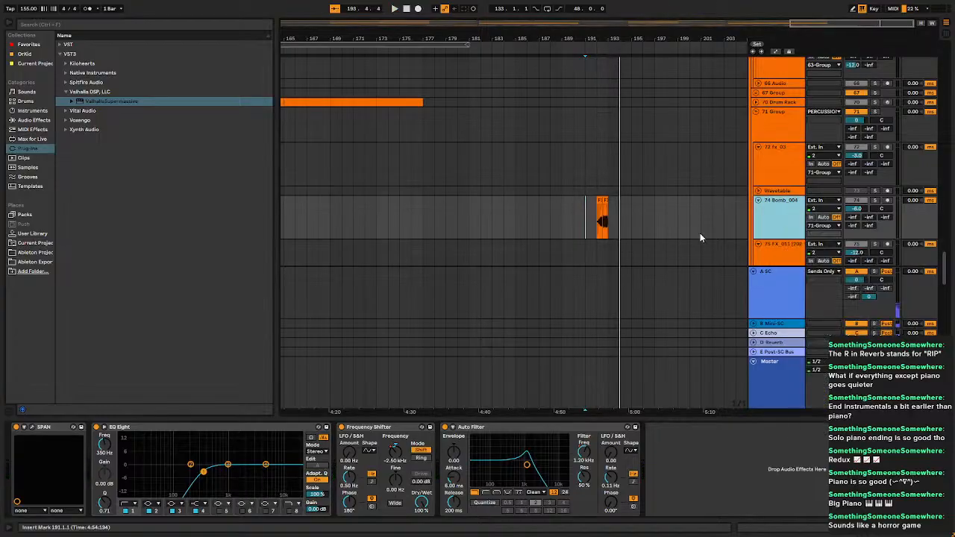
left_click(775, 53)
scroll(672, 179, "down", 4)
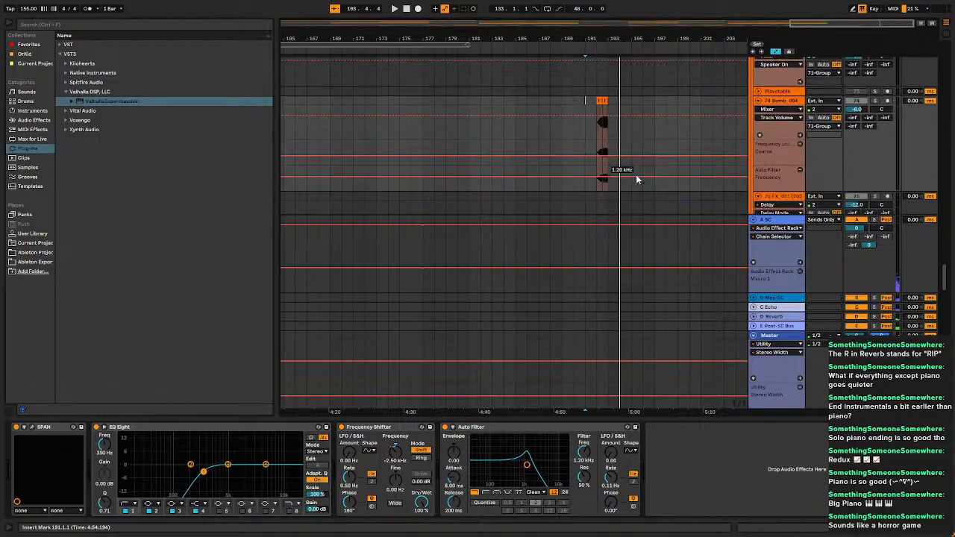
scroll(627, 135, "down", 5)
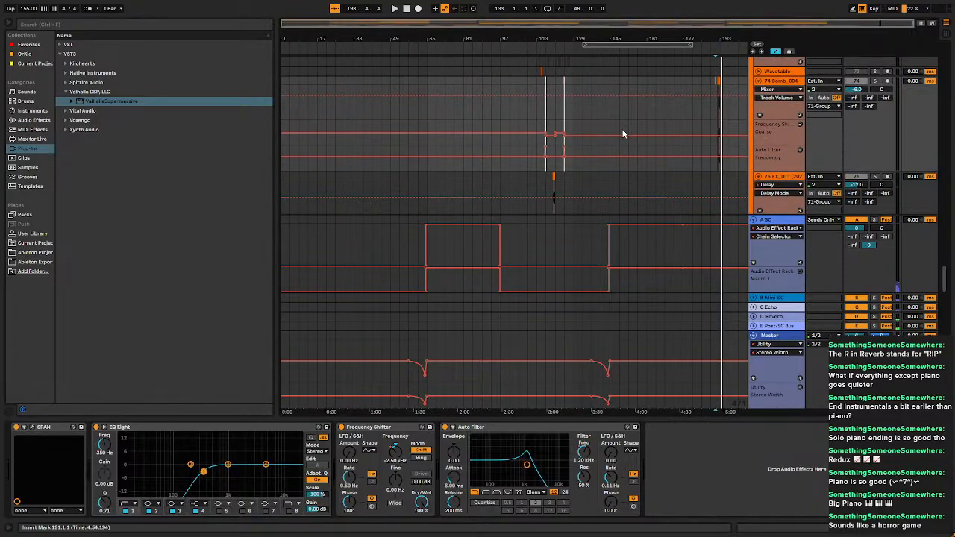
scroll(684, 156, "down", 1)
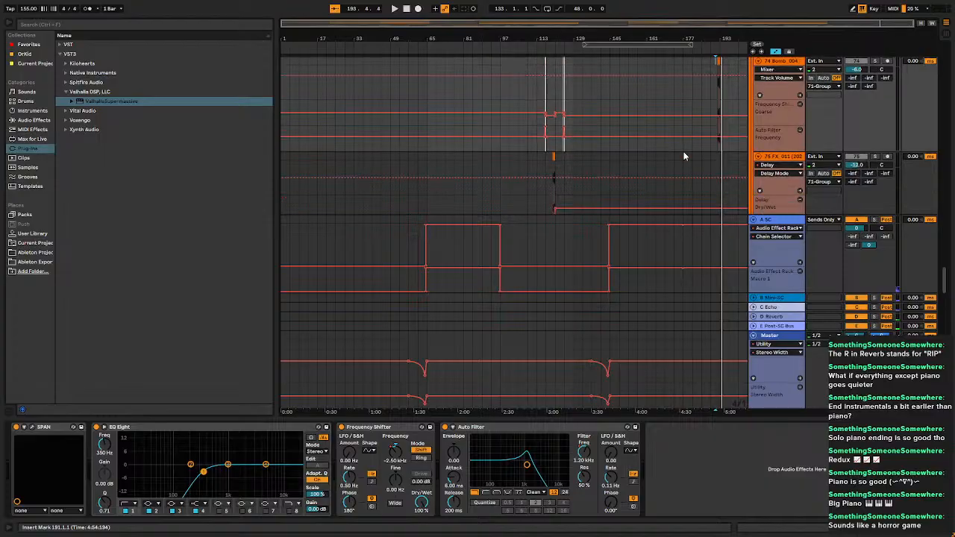
scroll(685, 156, "up", 4)
scroll(687, 156, "down", 3)
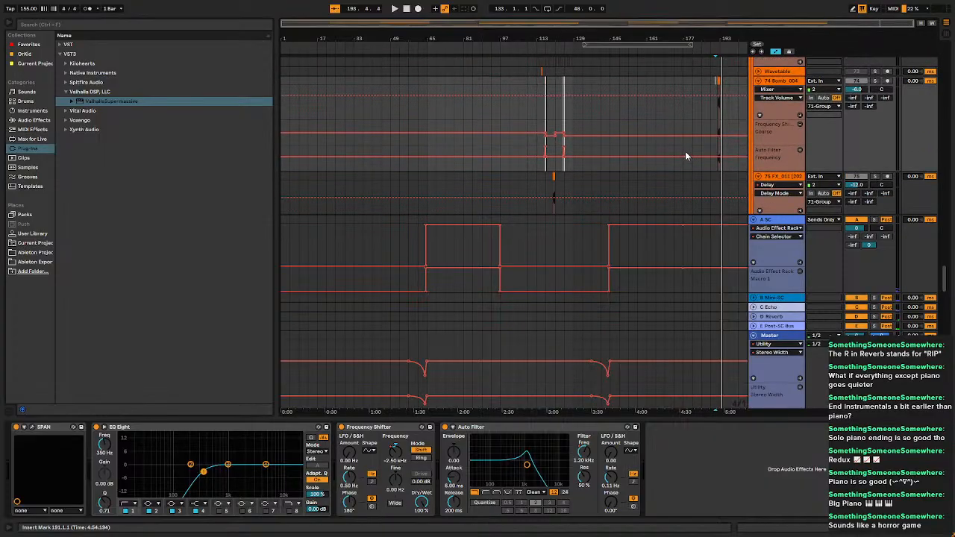
Hide the automation lanes, move the FX clips onto track 75 FX_011 at bar 193, and audition from bar 192.
left_click(776, 51)
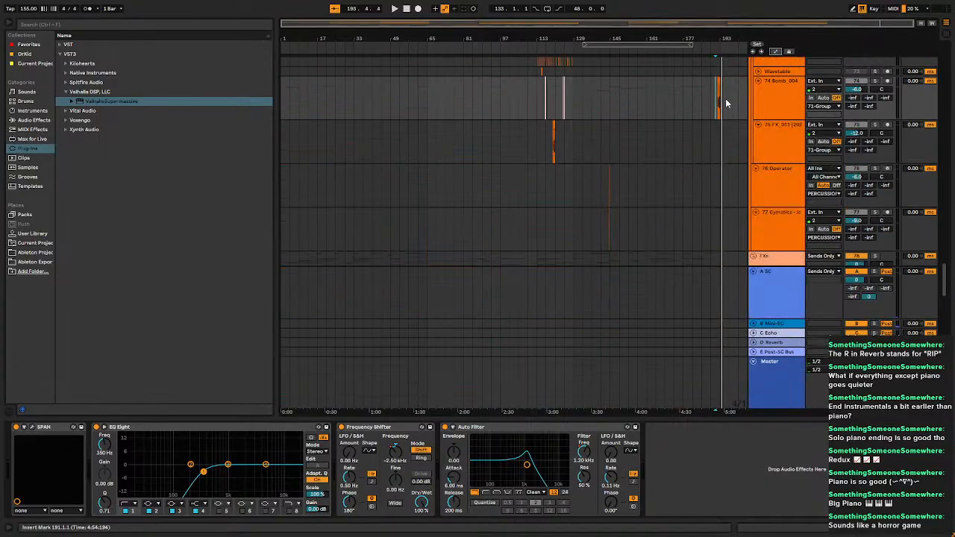
scroll(718, 140, "up", 3)
left_click(710, 140)
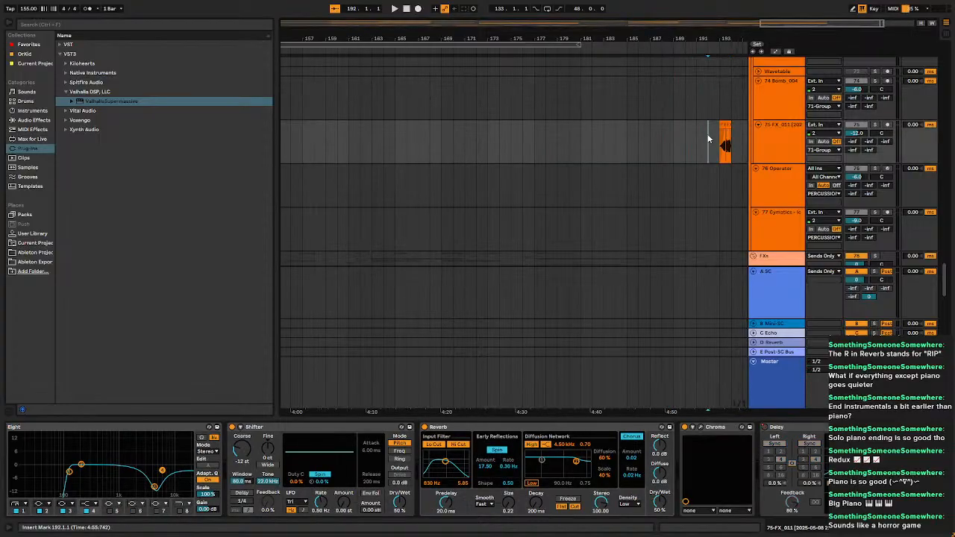
key("space")
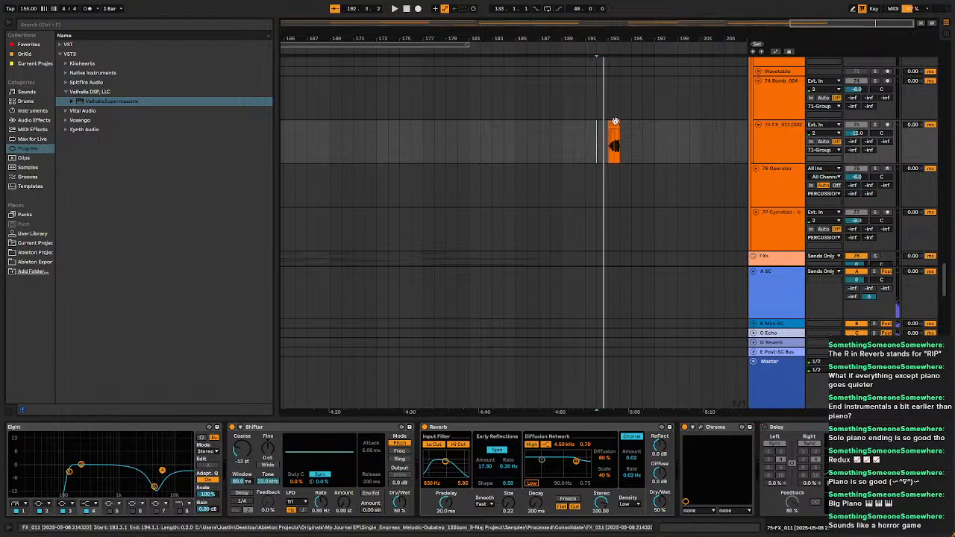
Reverse the FX clips on track 75 FX_011, shift them to span bars 192 to 193, and audition from bar 191.
key("space")
key("r")
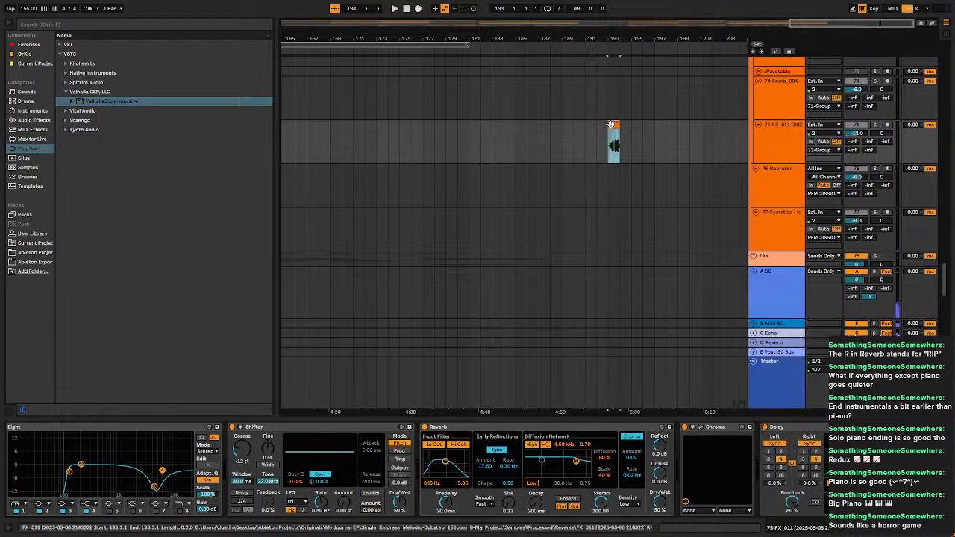
left_click_drag(611, 125, 598, 132)
left_click(589, 135)
key("space")
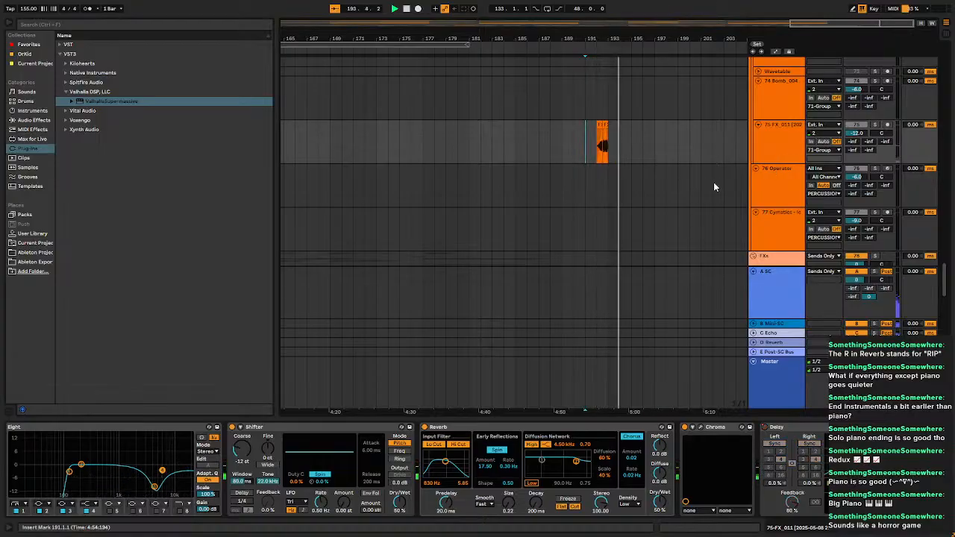
Solo track 75 FX_011 to audition its clips from bar 192, and unsolo it to hear the full mix from bar 191.
scroll(671, 154, "down", 6)
left_click(717, 138)
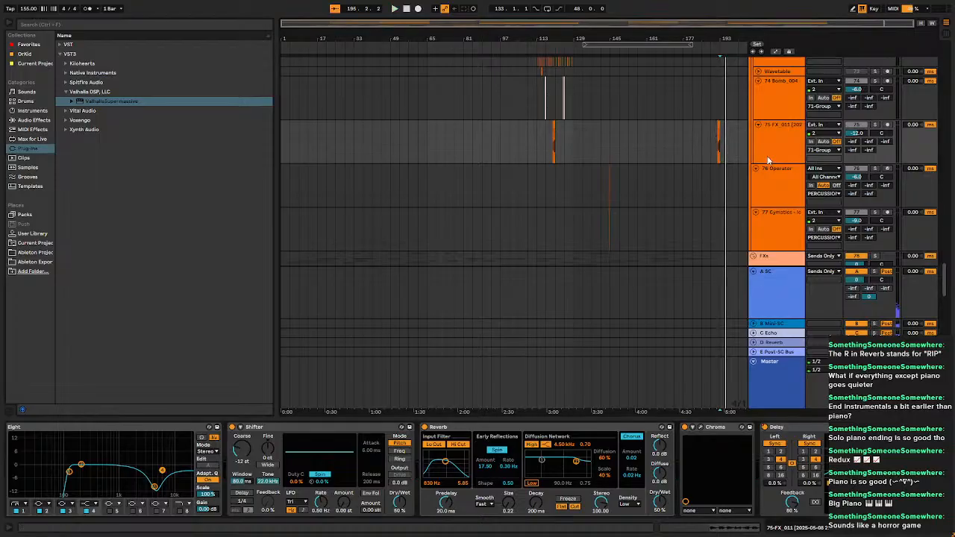
scroll(769, 135, "up", 5)
left_click(776, 118)
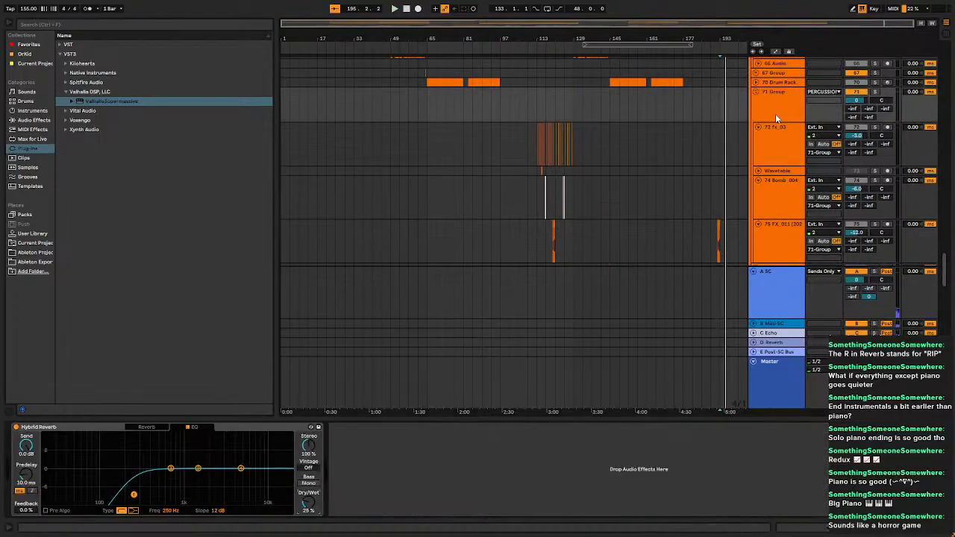
scroll(775, 113, "down", 3)
left_click(774, 131)
left_click(876, 105)
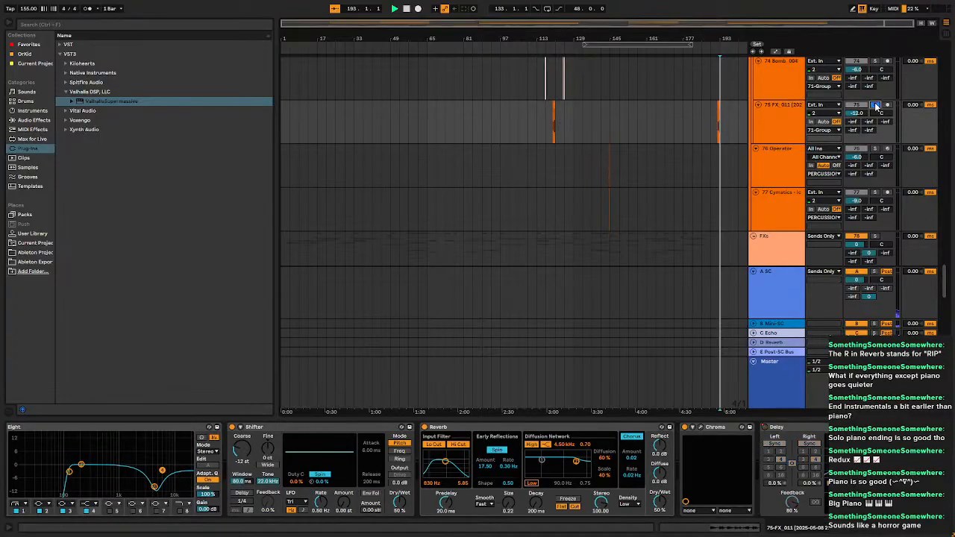
scroll(720, 121, "up", 5)
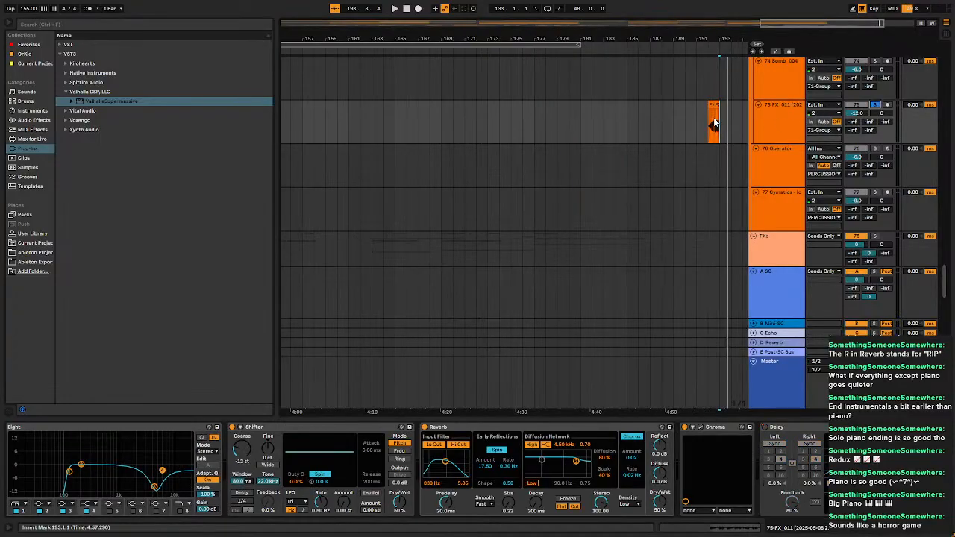
left_click(708, 121)
key("space")
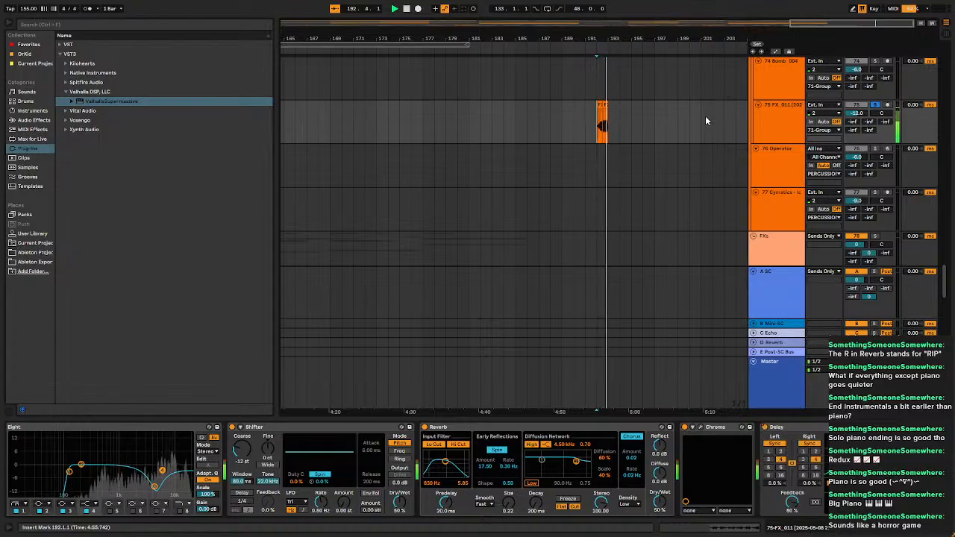
scroll(705, 117, "up", 3)
scroll(705, 117, "down", 3)
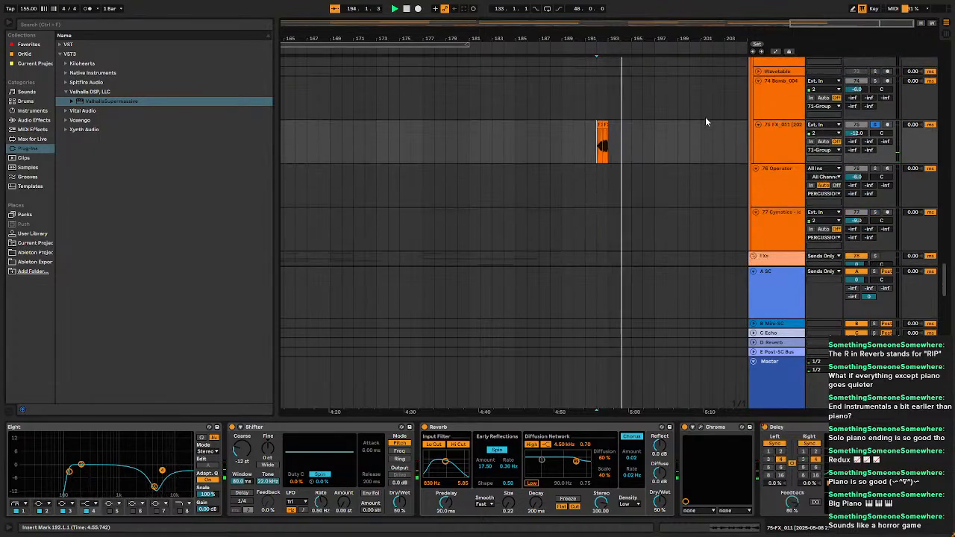
left_click(585, 142)
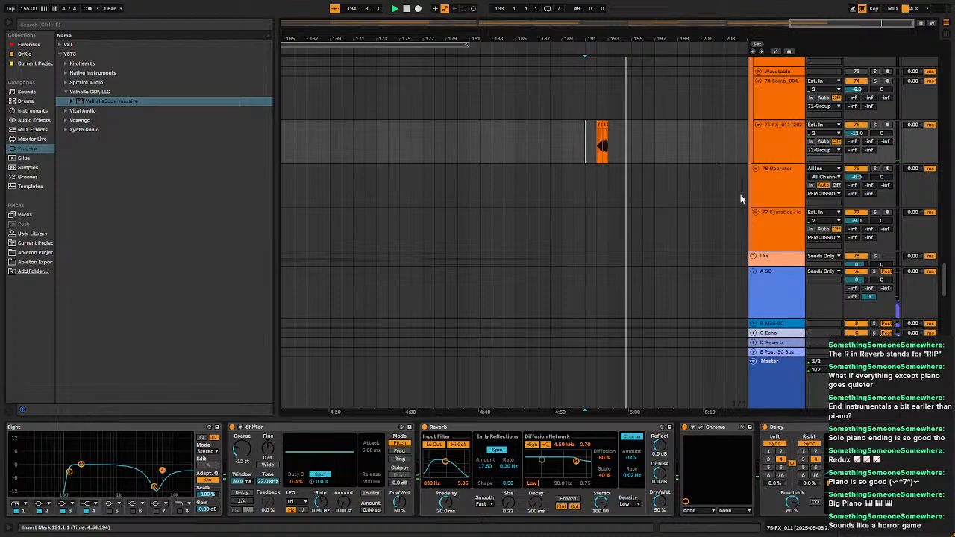
Show the automation lanes, remove track 75's Delay Dry/Wet and Device On automation points between bars 193 and 194, and audition from bar 192.
left_click(776, 50)
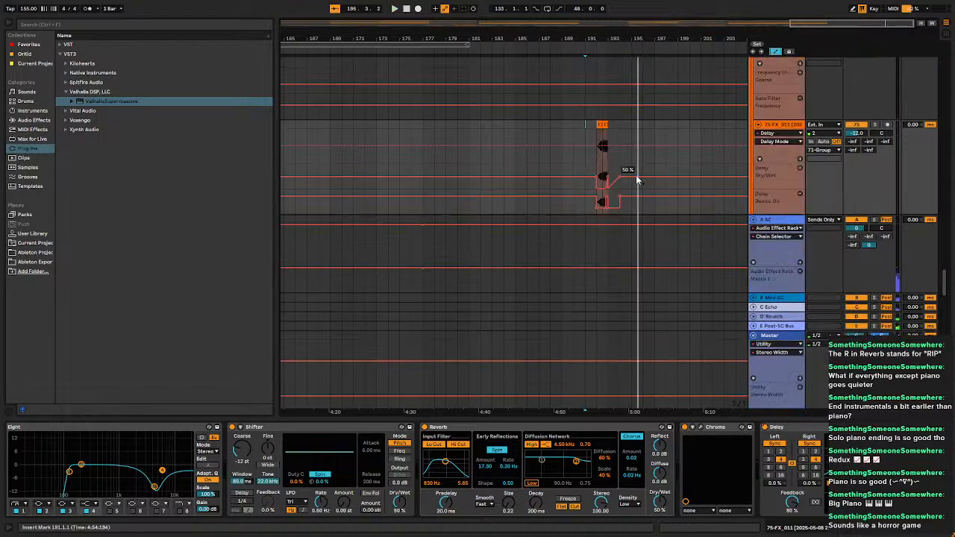
scroll(627, 189, "up", 5)
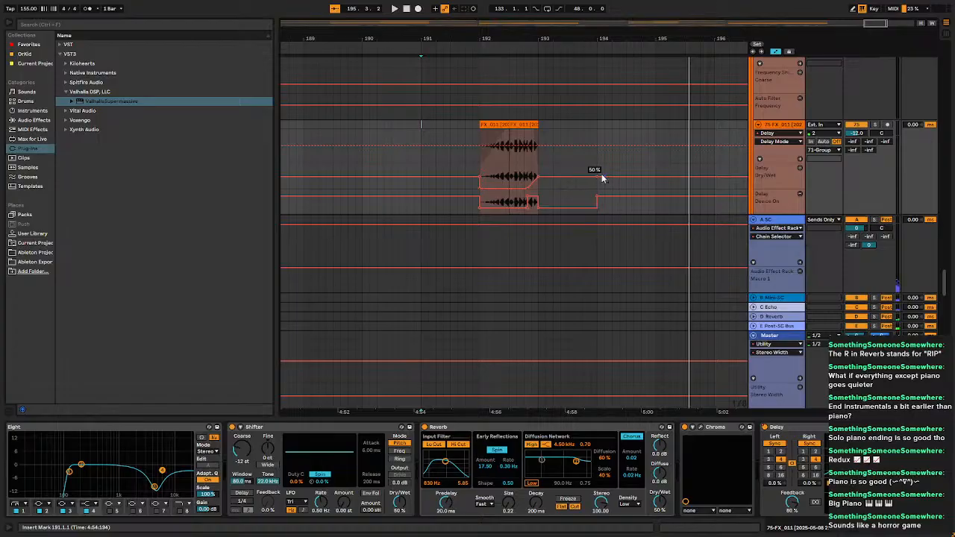
left_click_drag(599, 177, 599, 174)
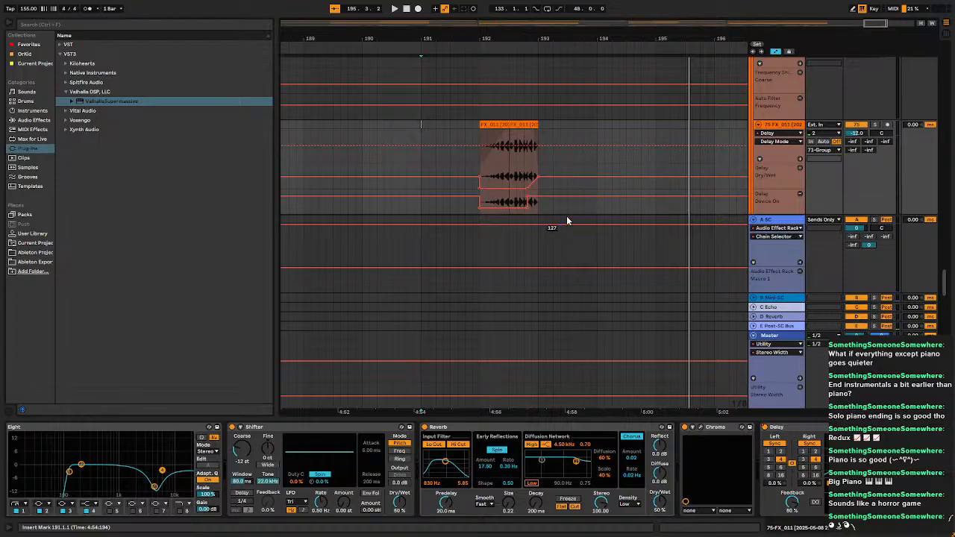
left_click(491, 164)
key("space")
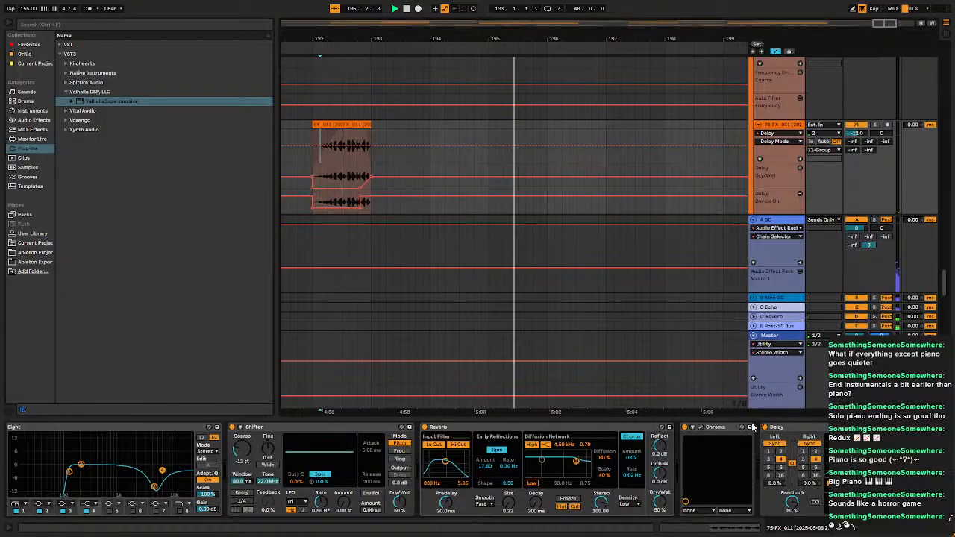
scroll(442, 182, "down", 5)
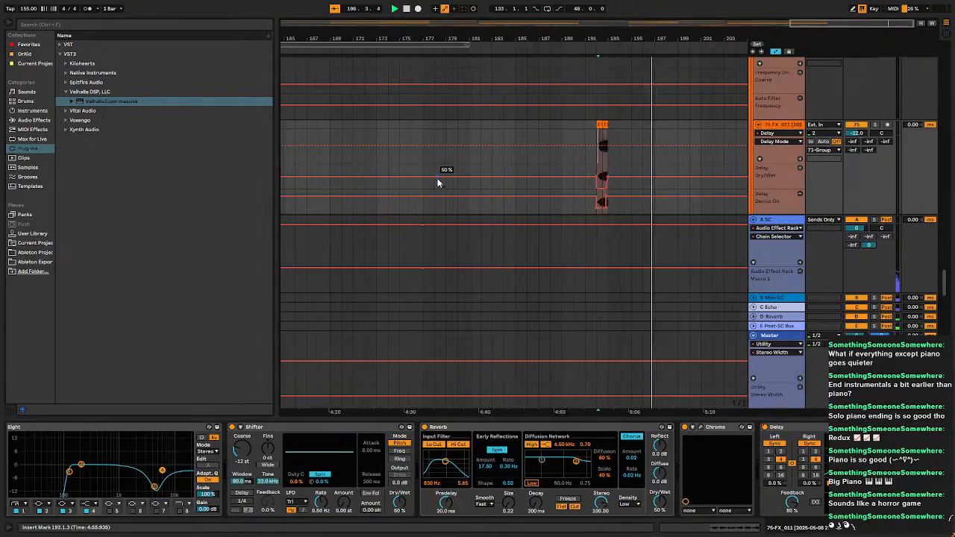
key("space")
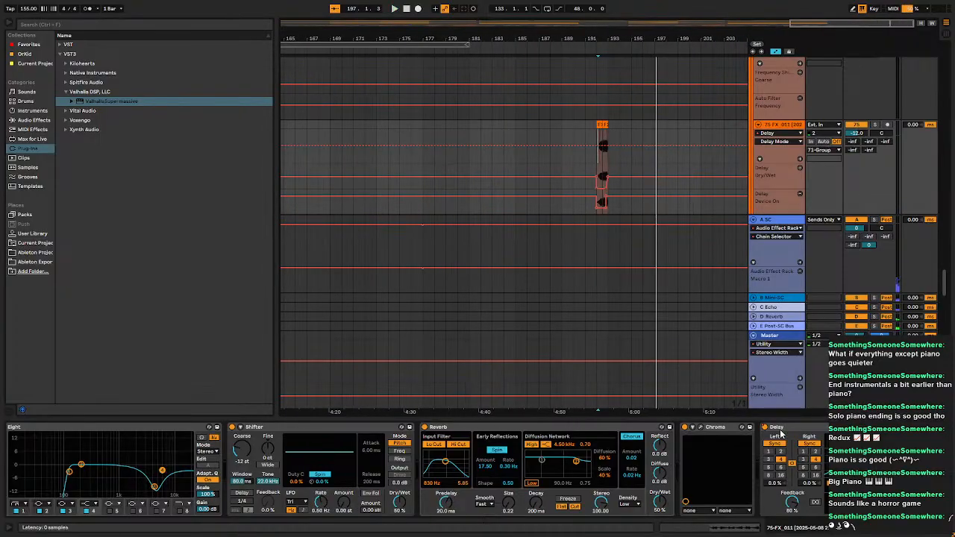
Remove the remaining Delay automation points before bar 193 so Dry/Wet stays low and the device off from bar 192, and audition from there.
left_click(781, 433)
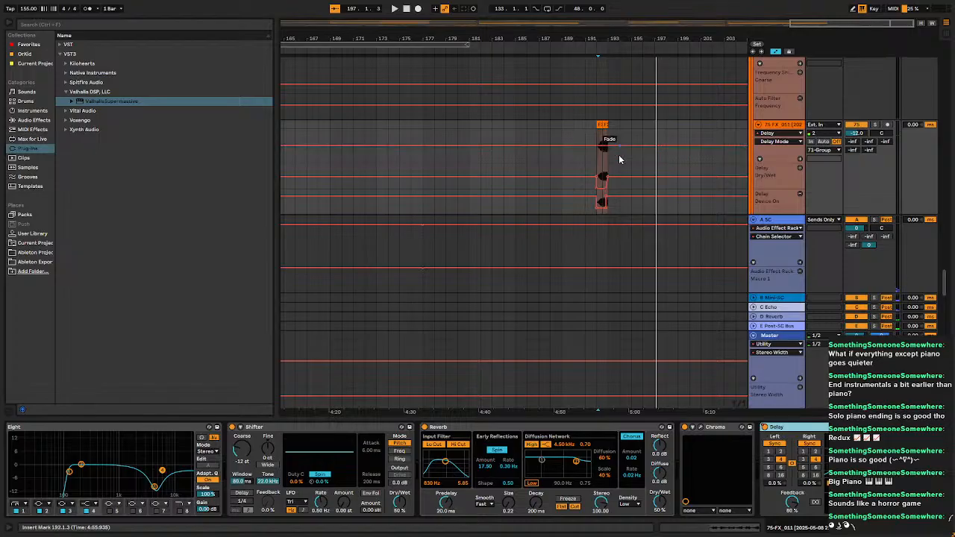
left_click(608, 178)
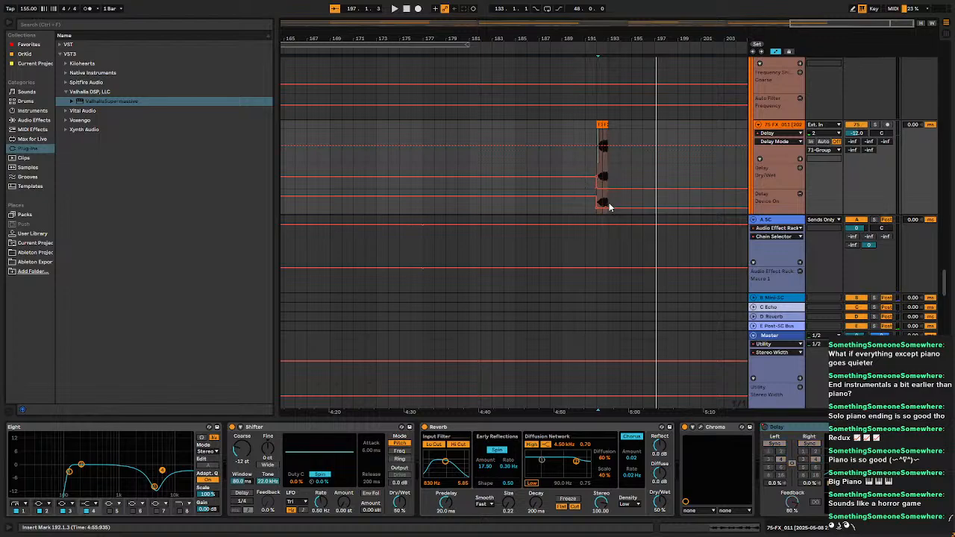
left_click(598, 160)
key("space")
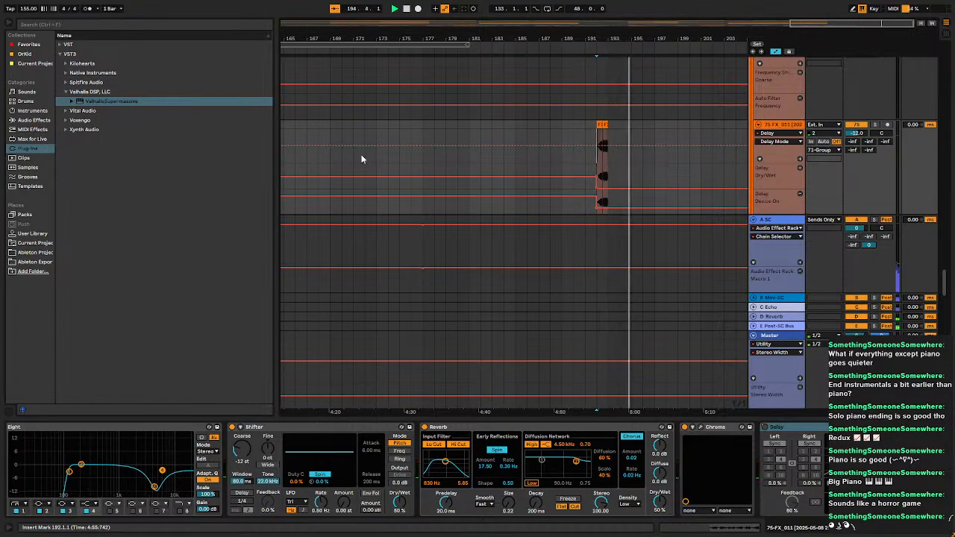
Examine the end of the FX clips at bar 193, hide the automation lanes, and play from bar 192.
scroll(624, 150, "up", 5)
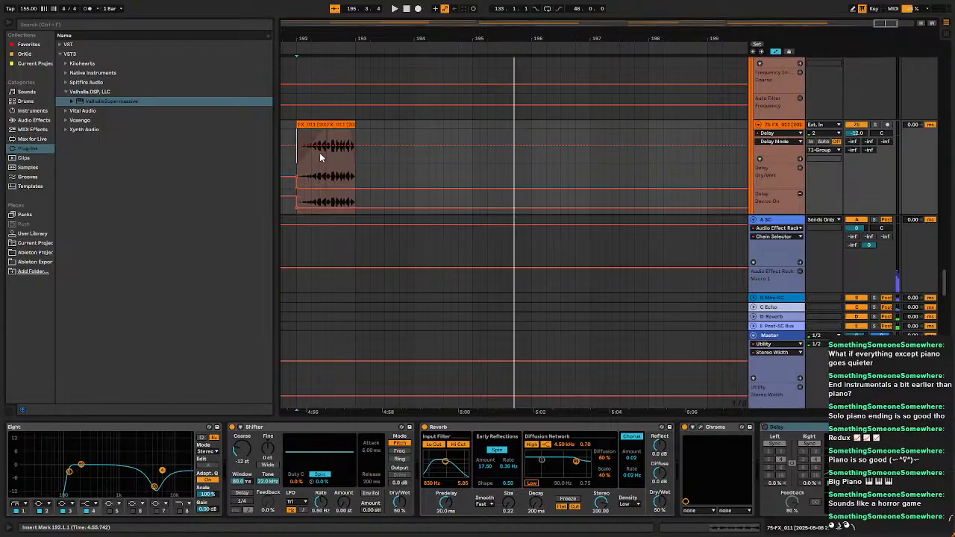
scroll(320, 157, "up", 8)
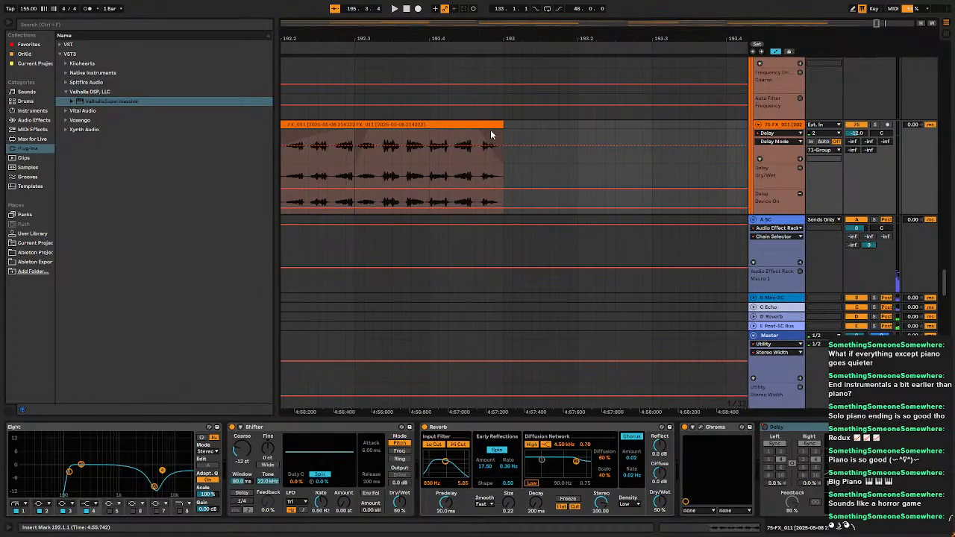
left_click(777, 51)
scroll(426, 150, "down", 8)
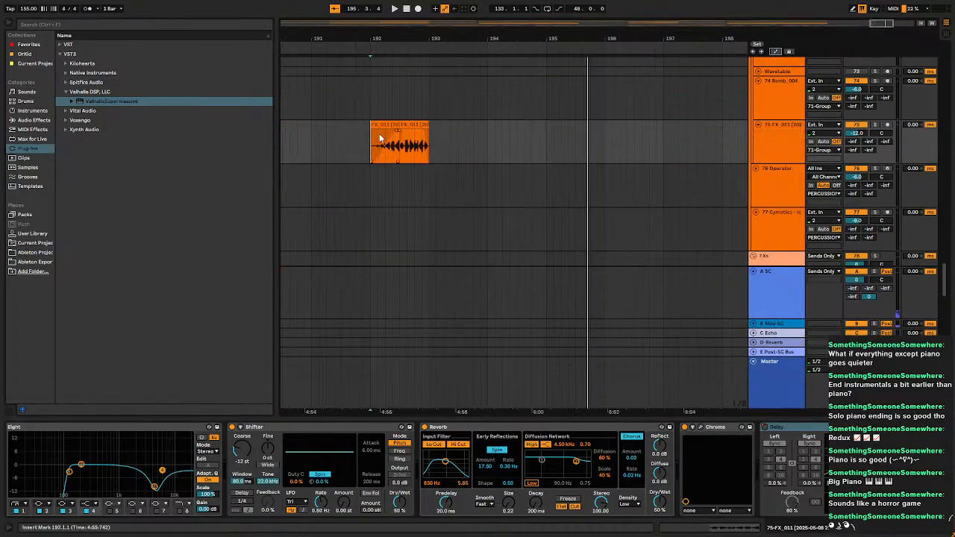
key("space")
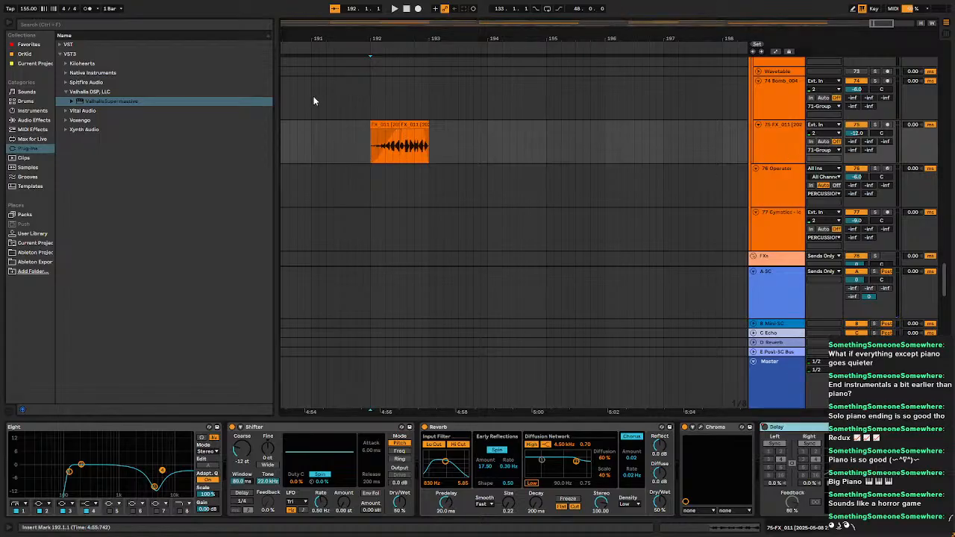
Add the Redux preset Synth Bite after Chroma on track 75 FX_011 and audition it from bar 192.
left_click(30, 130)
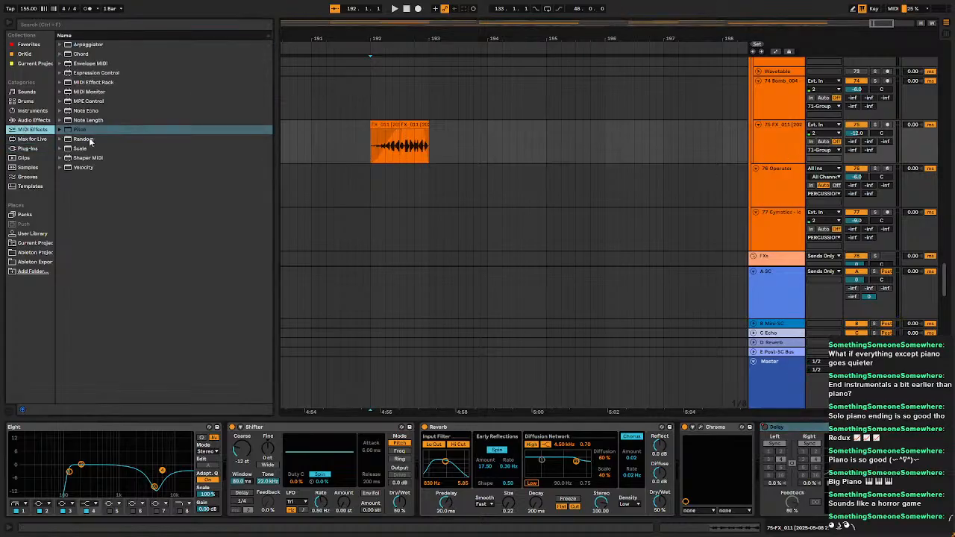
left_click(23, 139)
left_click(21, 129)
left_click(26, 121)
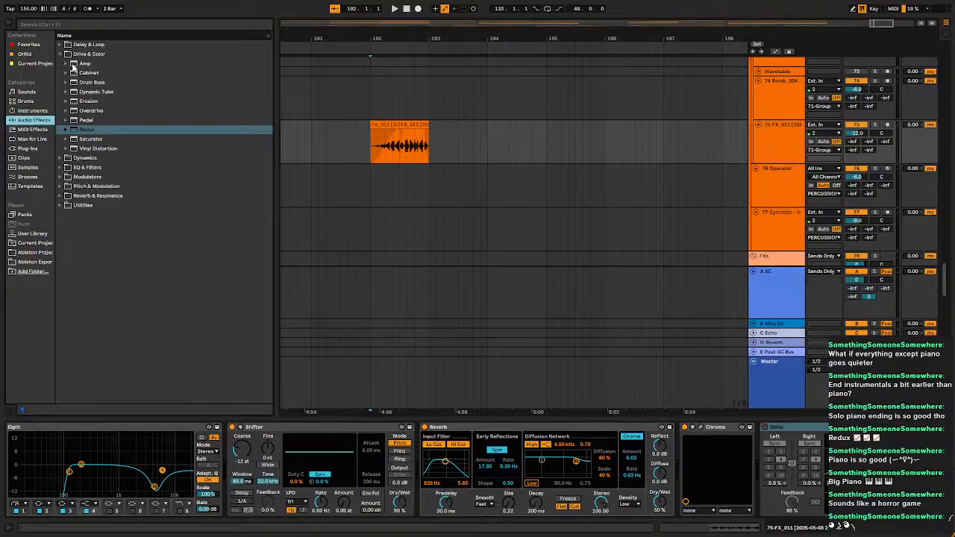
left_click(66, 130)
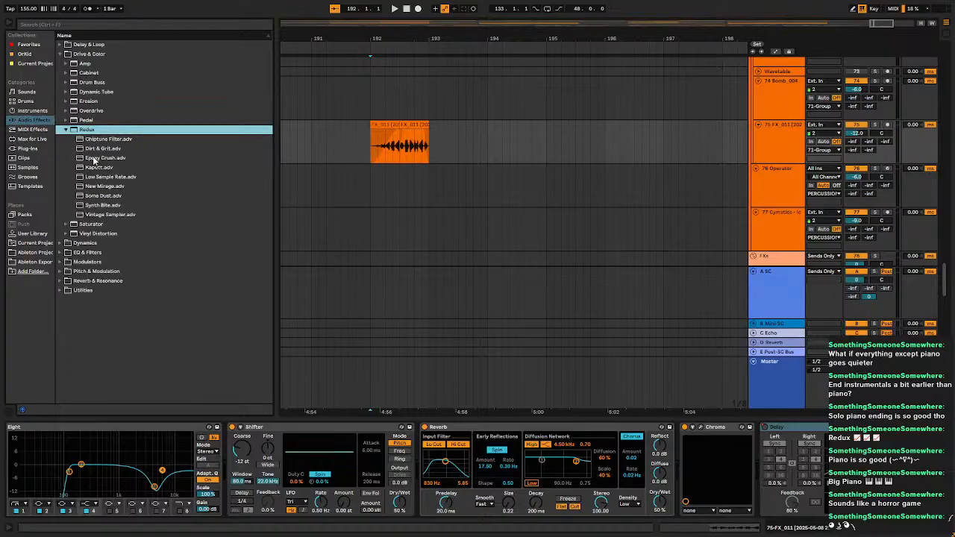
left_click(104, 205)
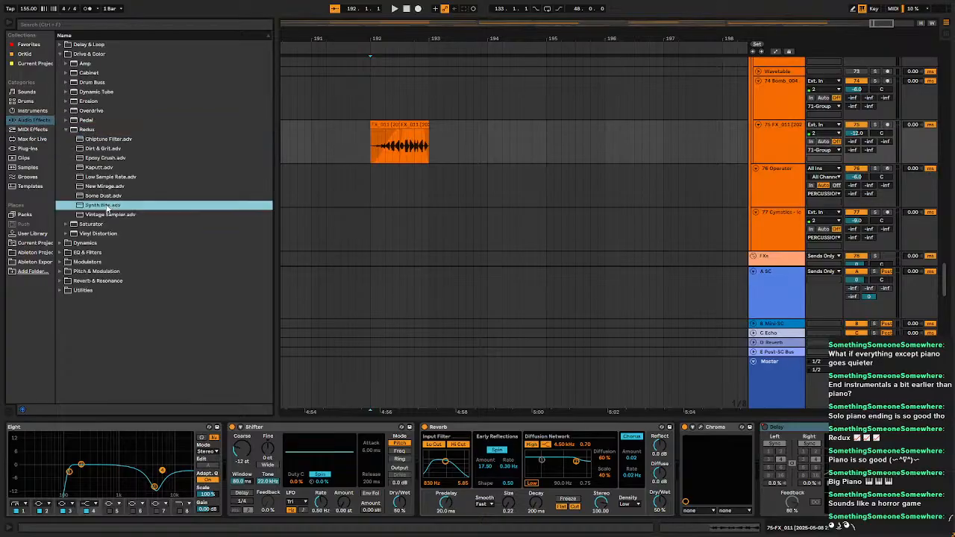
left_click_drag(826, 423, 793, 486)
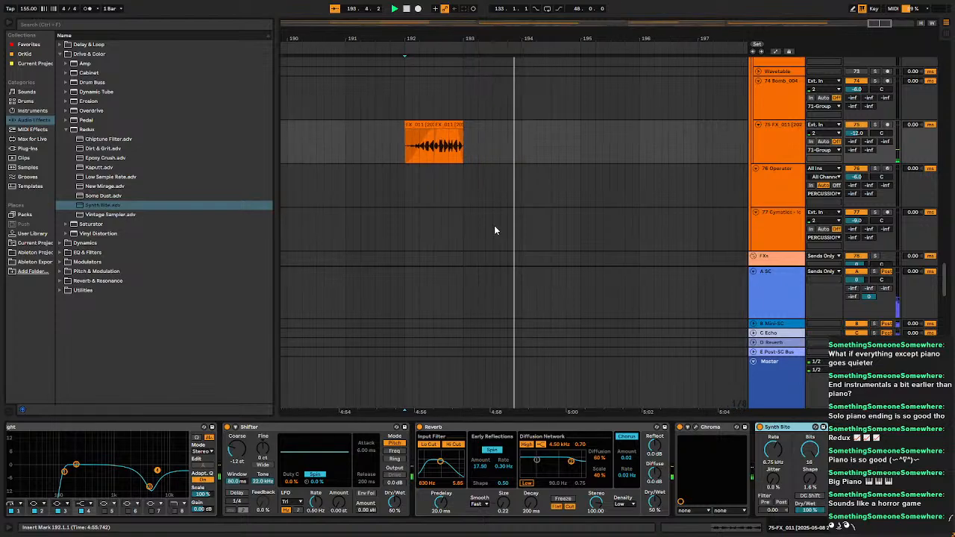
Add a Gate after Synth Bite on track 75 FX_011 and audition the FX clips repeatedly from bar 192.
left_click(62, 244)
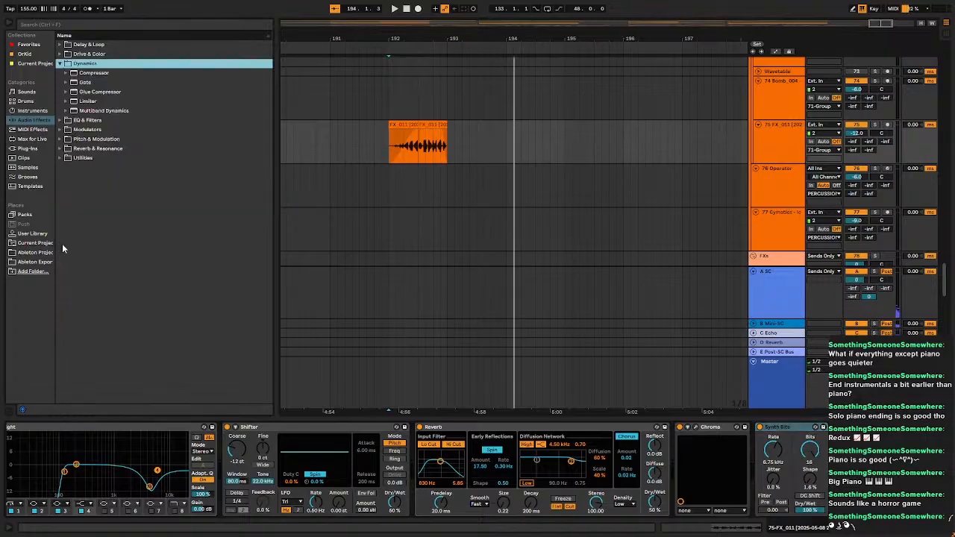
left_click(97, 80)
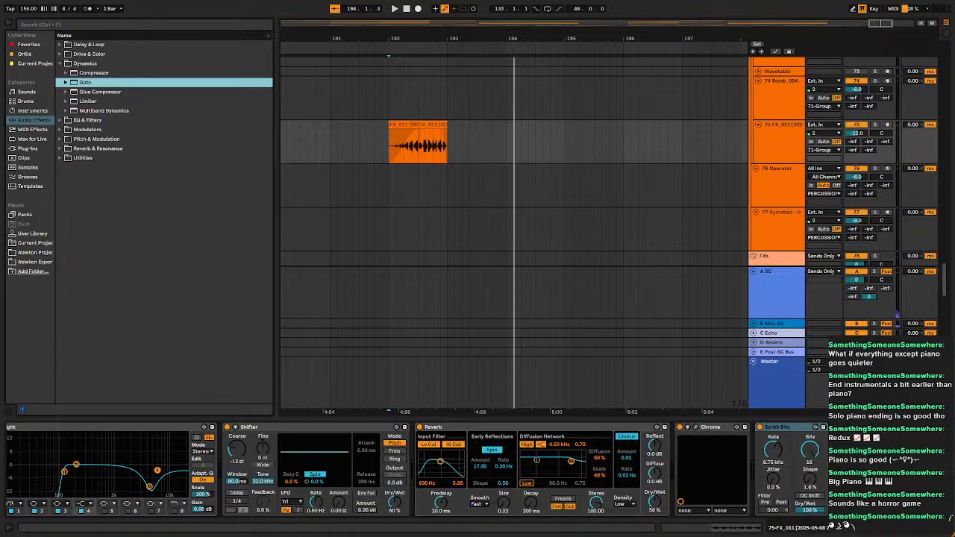
left_click_drag(85, 82, 858, 470)
key("space")
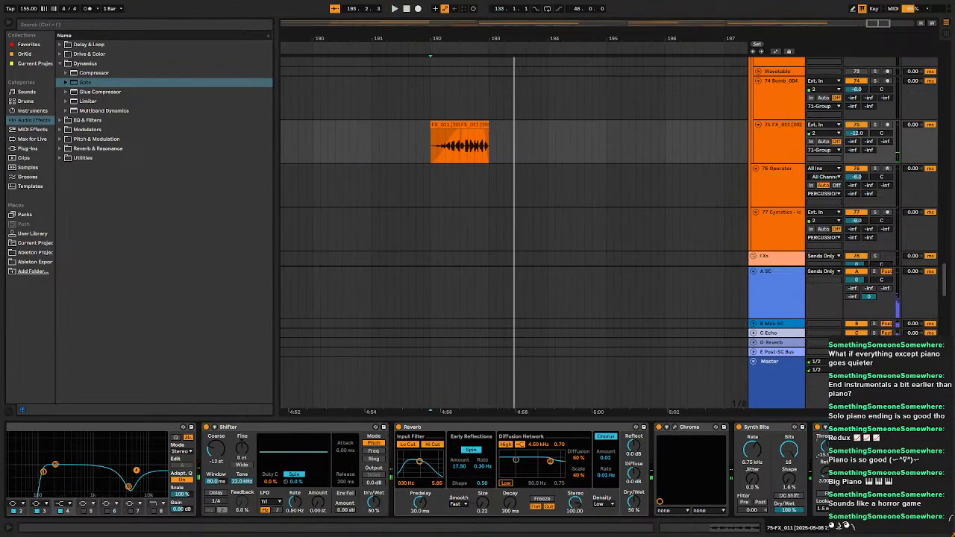
key("space")
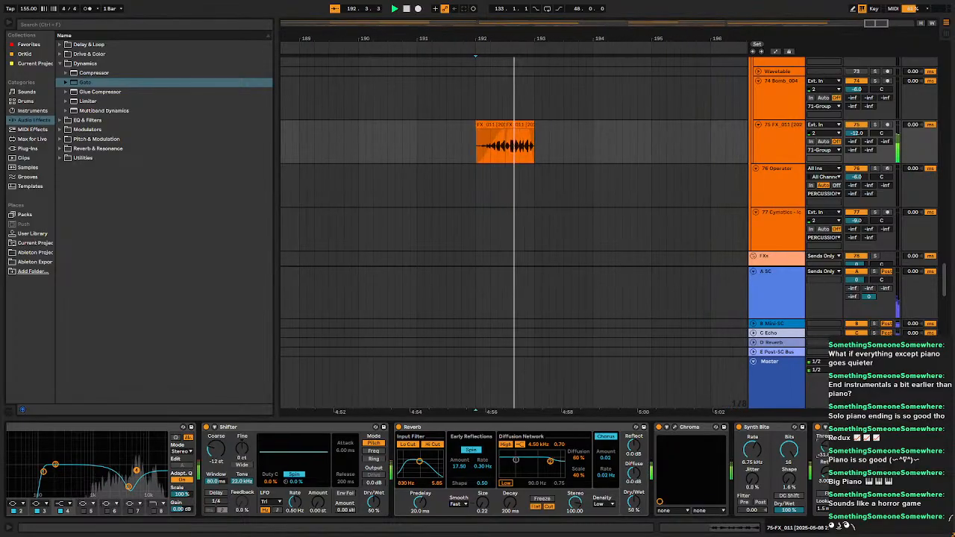
key("space")
key("space")
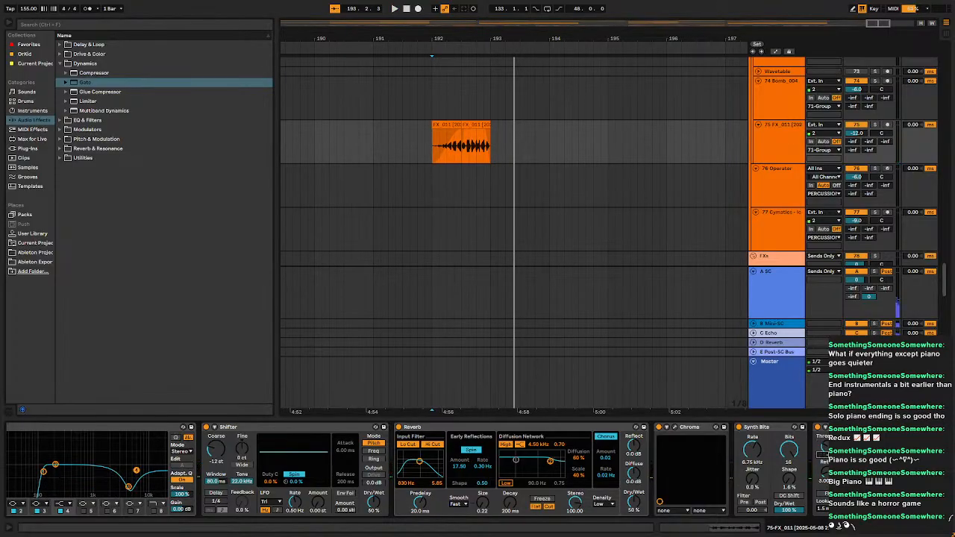
Consolidate the FX_011 clips between bars 192 and 193 on track 75 into a single clip.
key("space")
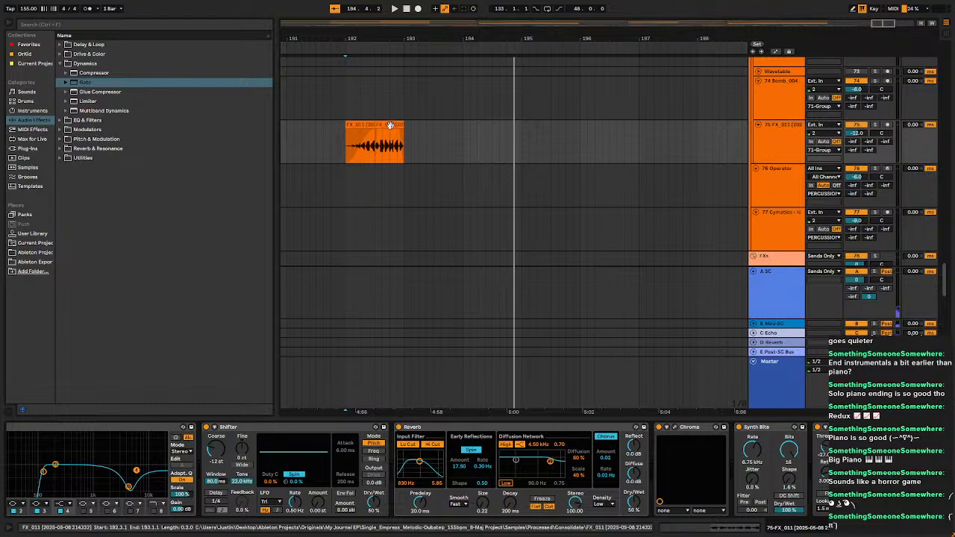
left_click(366, 139)
left_click(360, 124)
key("ctrl+j")
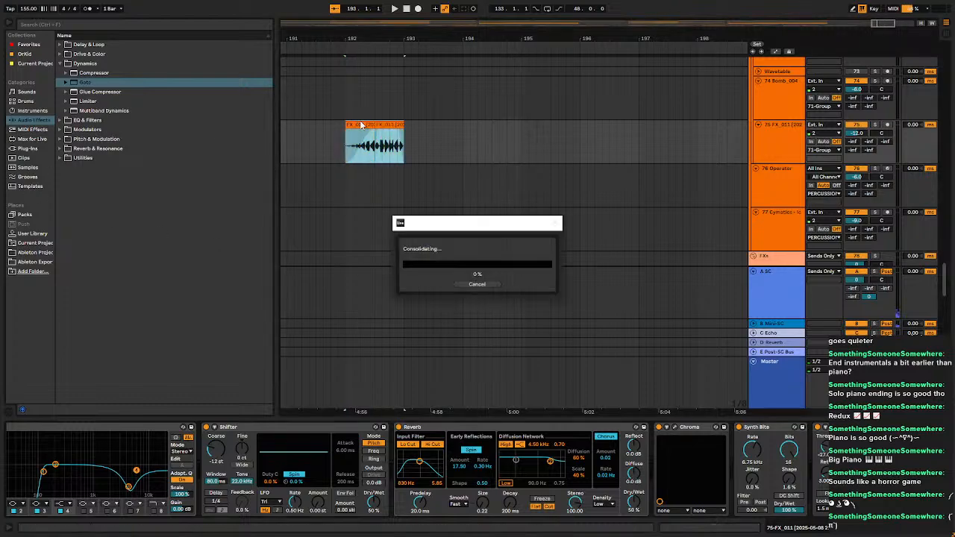
Set the consolidated FX_011 clip's gain to -9 dB, audition it from bar 192, and display track 75's devices again.
double_click(367, 145)
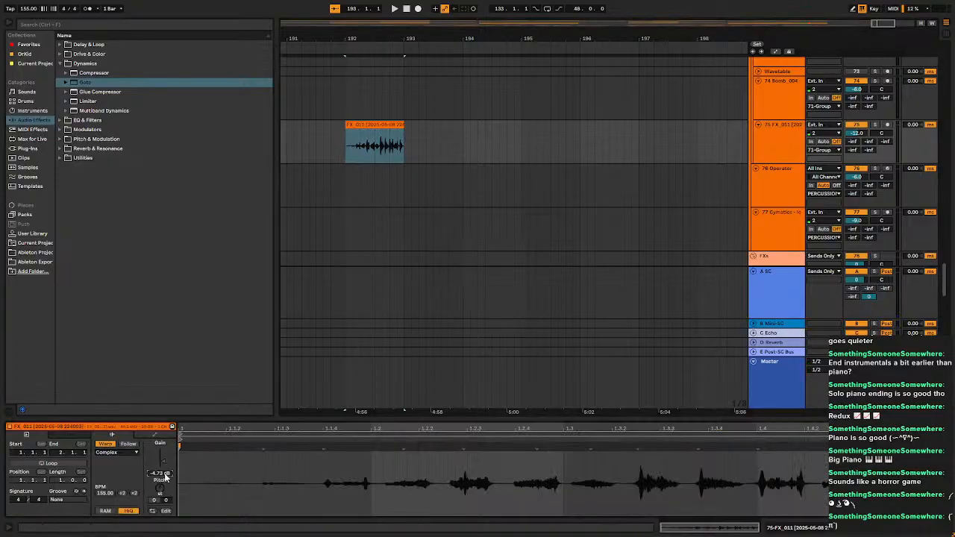
key("space")
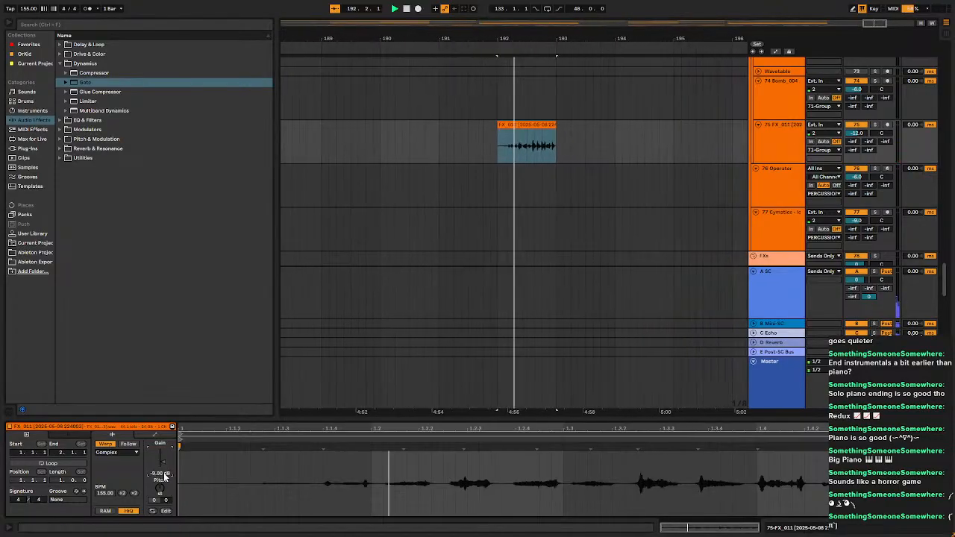
left_click(795, 129)
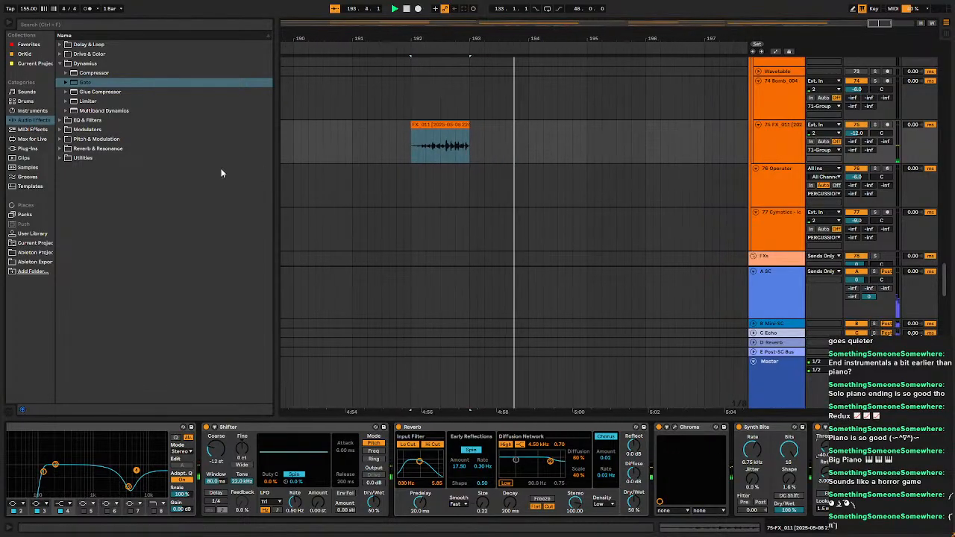
left_click(58, 149)
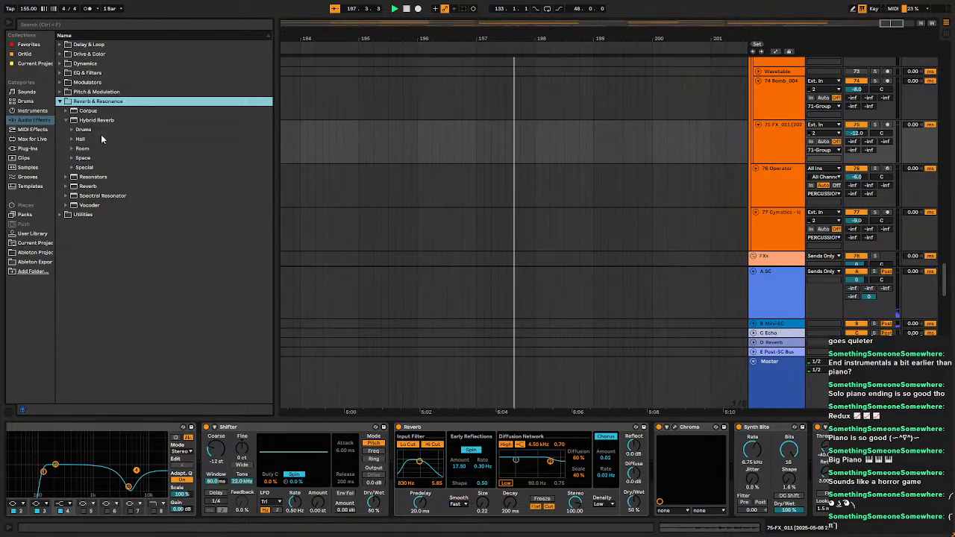
Solo track 75 FX_011 and audition its earlier FX clips from bar 120 through the effect chain.
scroll(409, 221, "down", 5)
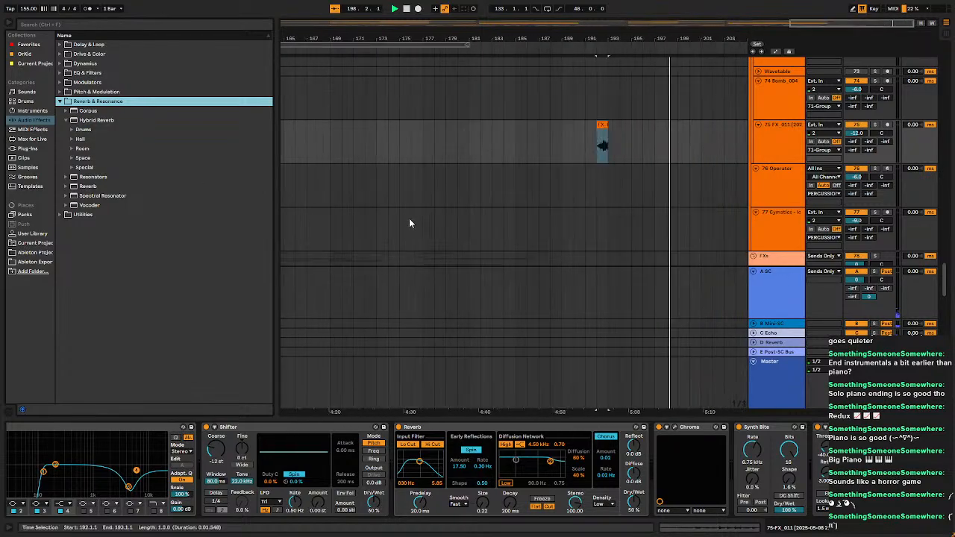
left_click(771, 429)
scroll(606, 193, "down", 5)
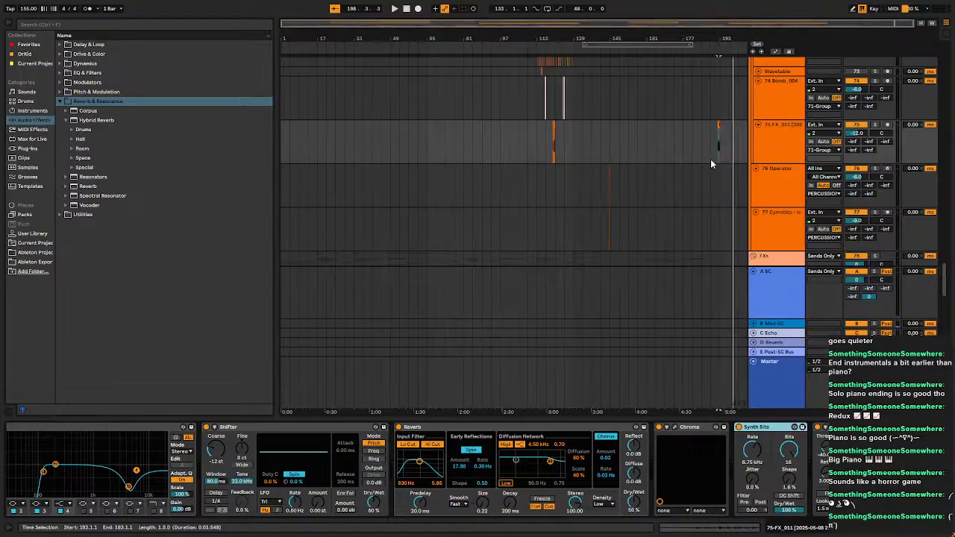
scroll(718, 142, "up", 5)
left_click(715, 139)
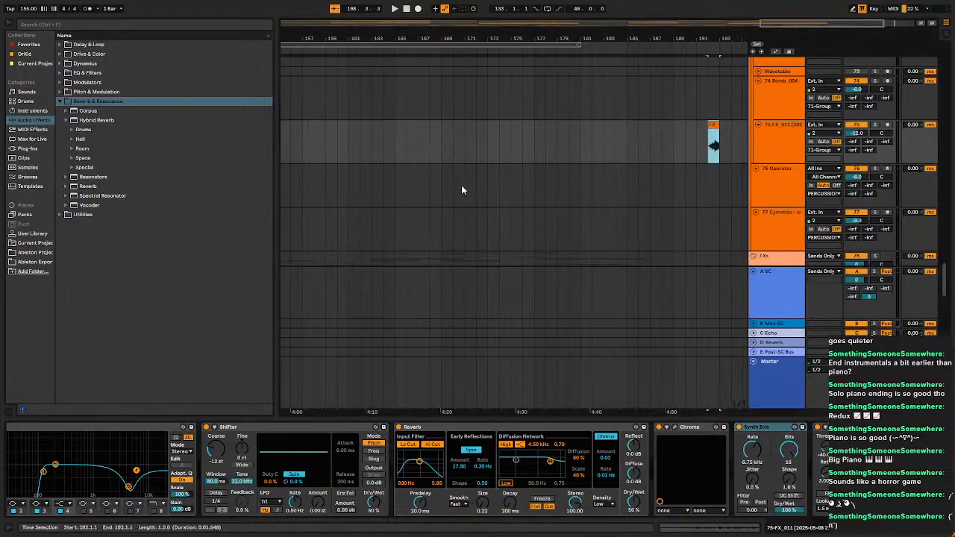
left_click_drag(429, 150, 790, 162)
left_click_drag(429, 174, 703, 187)
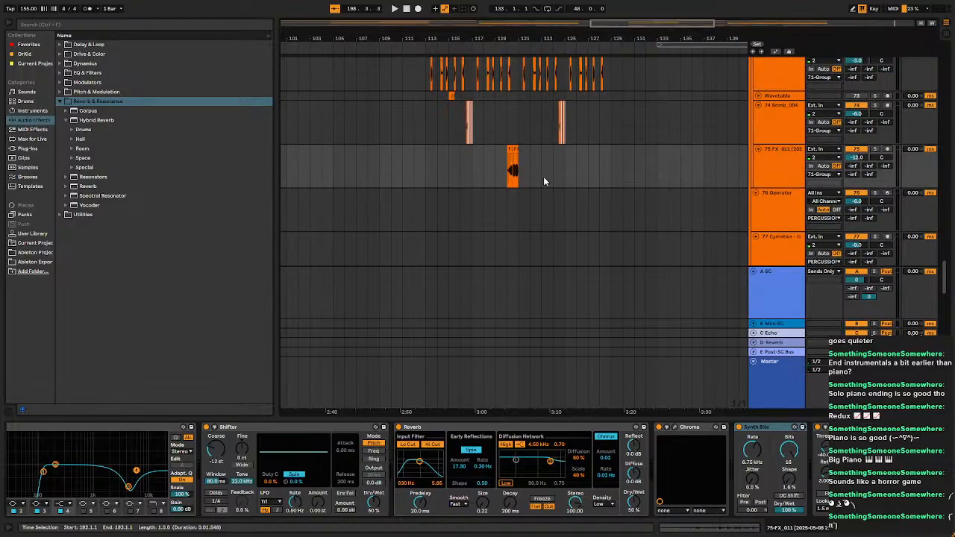
left_click(513, 170)
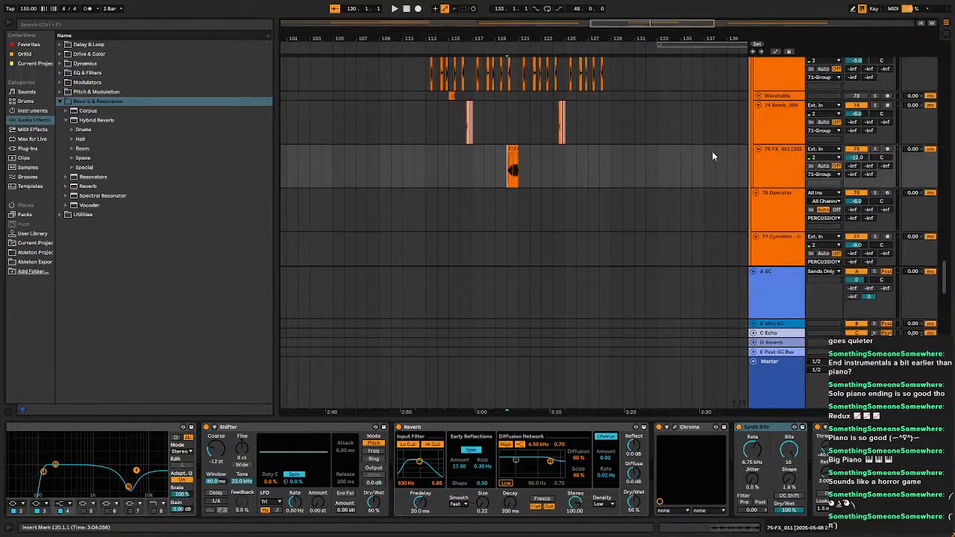
left_click(877, 150)
key("space")
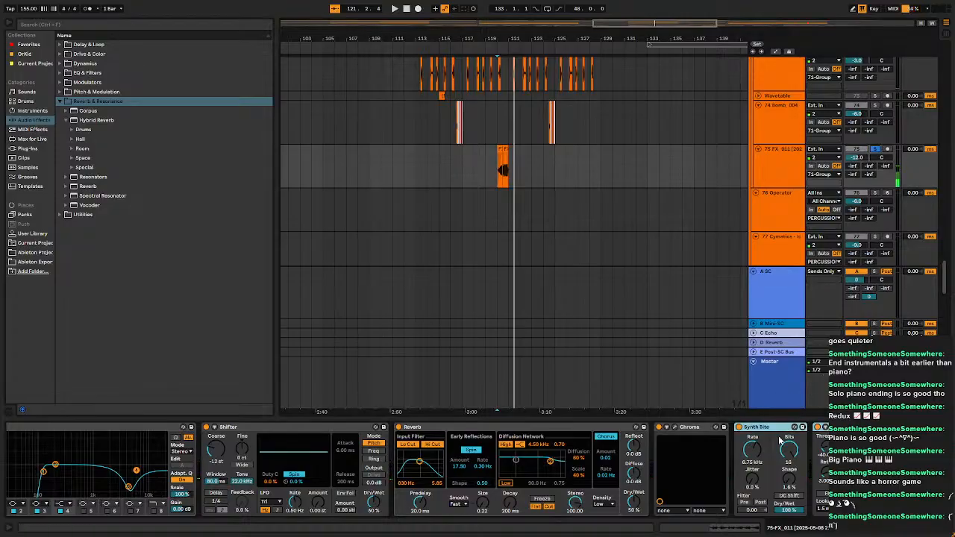
Group Synth Bite into a switched-off Audio Effect Rack on track 75 and show the rack's Device On automation in a new lane.
left_click(743, 432)
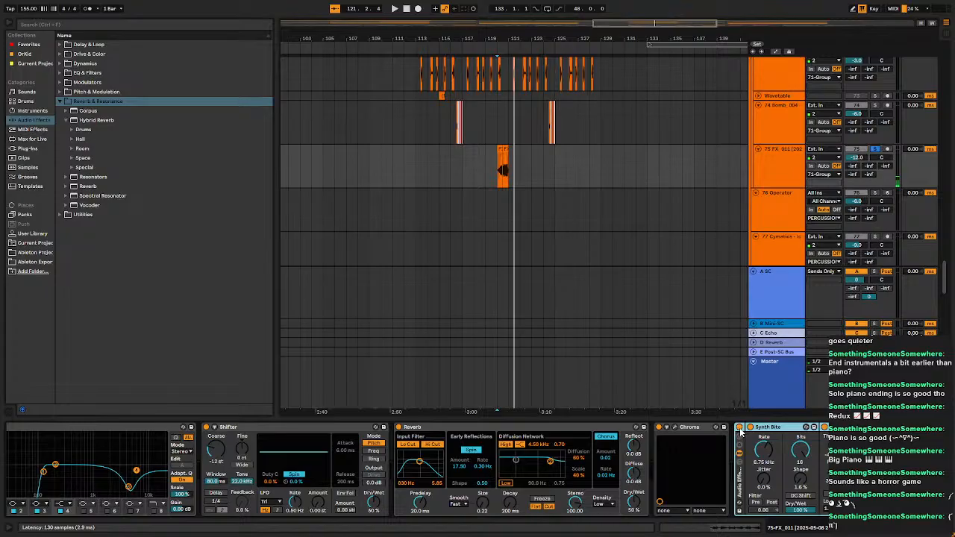
left_click(738, 428)
right_click(739, 429)
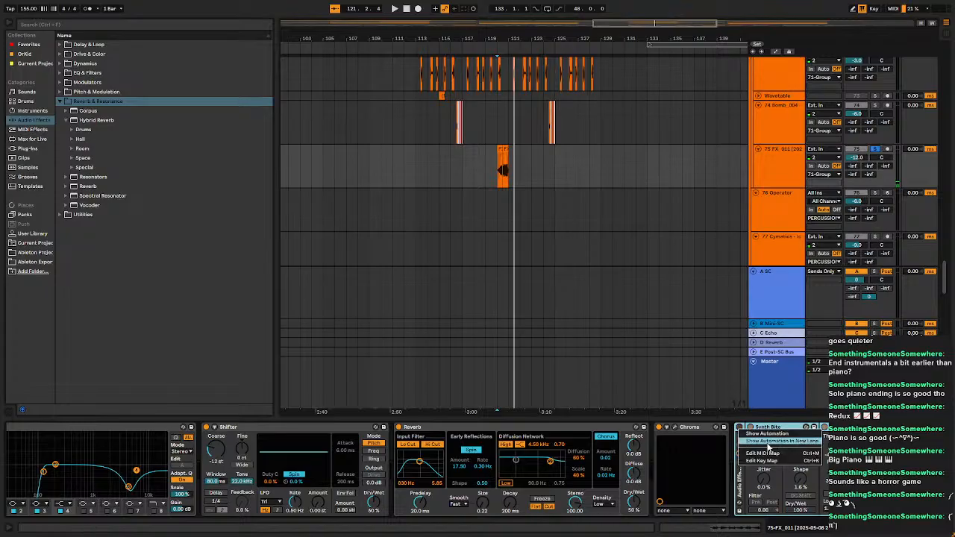
left_click(756, 441)
Automate the rack's Device On to stay off before bar 192 and switch on from there, and audition from bar 191.
left_click_drag(669, 209, 93, 226)
left_click_drag(529, 223, 176, 151)
scroll(618, 147, "up", 2)
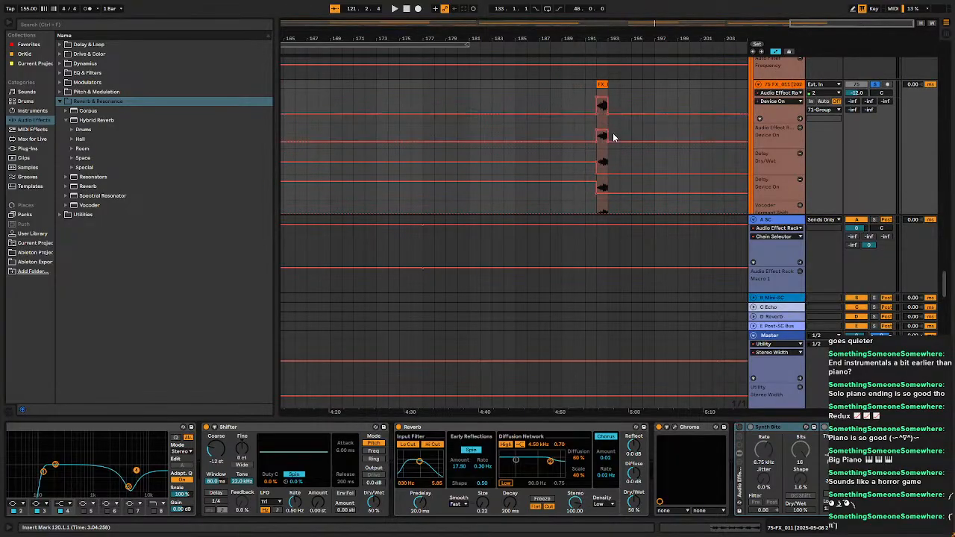
left_click(606, 142)
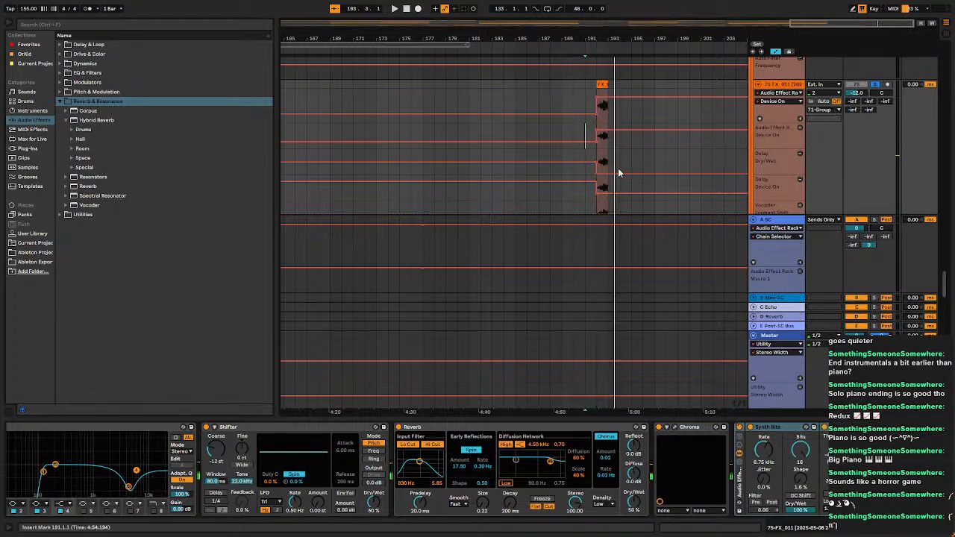
Turn off the solo on track 75 and audition its earlier FX clips in the full mix from bar 120.
scroll(436, 163, "left", 15)
scroll(650, 124, "down", 1)
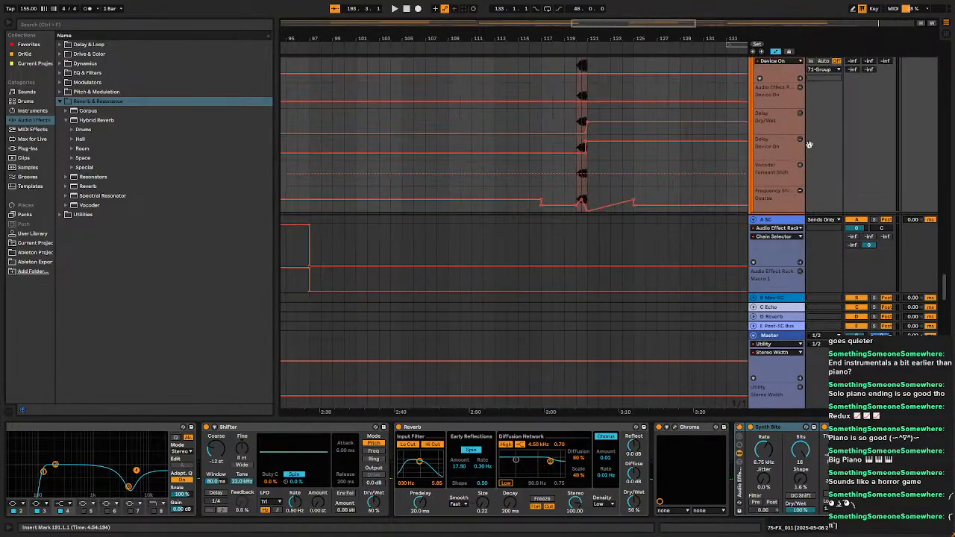
scroll(784, 109, "up", 1)
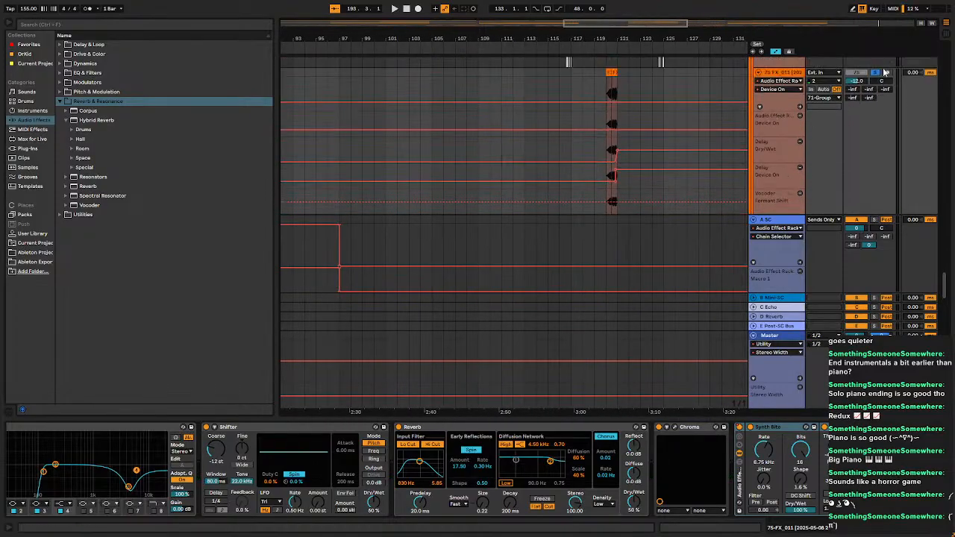
left_click(603, 147)
key("space")
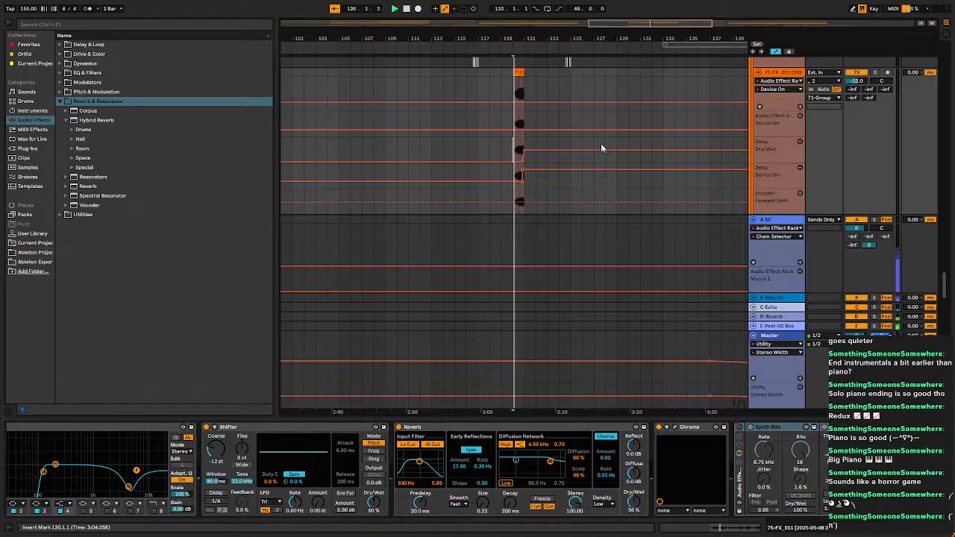
Hide the automation lanes and play the outro from bar 187 past the FX clip.
left_click(776, 51)
scroll(543, 200, "up", 6)
key("space")
left_click_drag(732, 191, 173, 143)
left_click_drag(670, 156, 323, 187)
key("space")
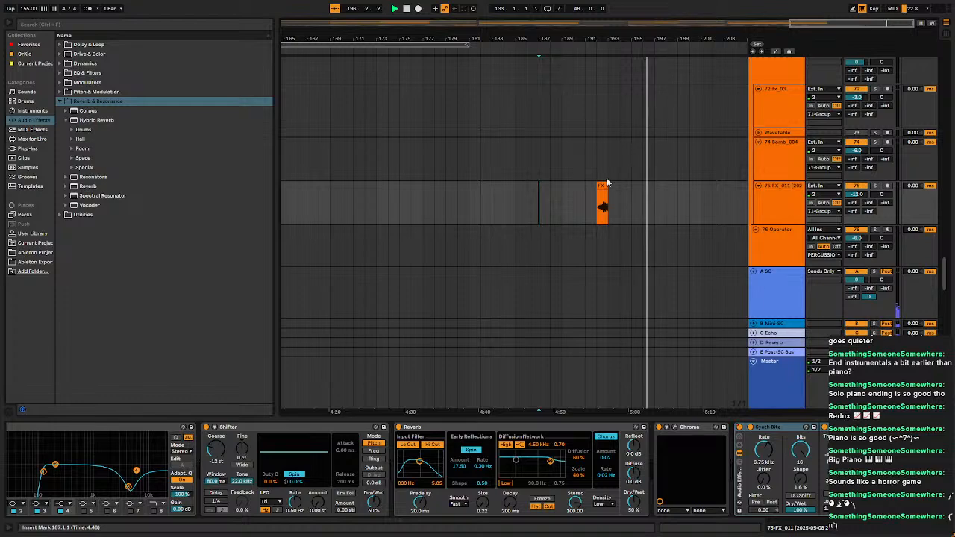
key("space")
Fit the whole song into the arrangement width and hide the device view to make room for more tracks.
key("w")
scroll(588, 183, "up", 15)
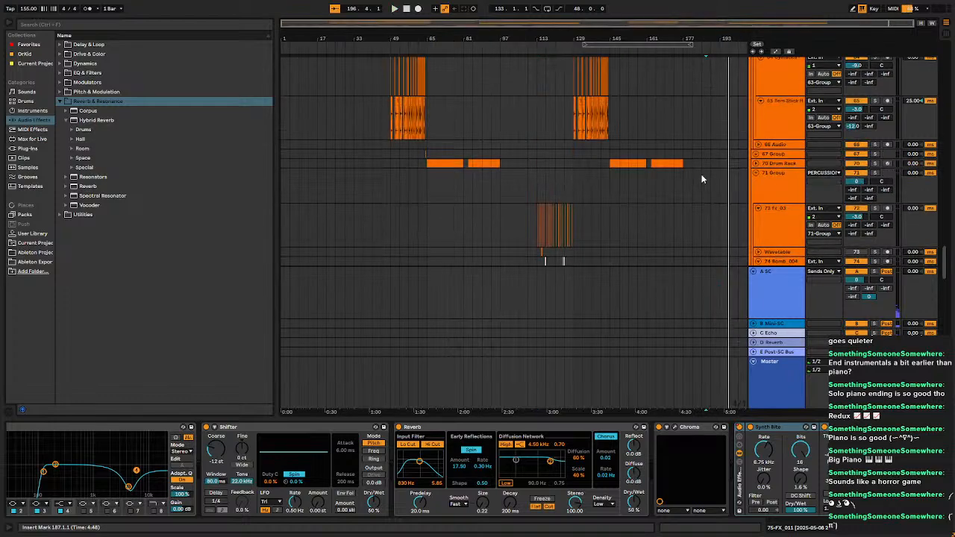
scroll(723, 164, "up", 8)
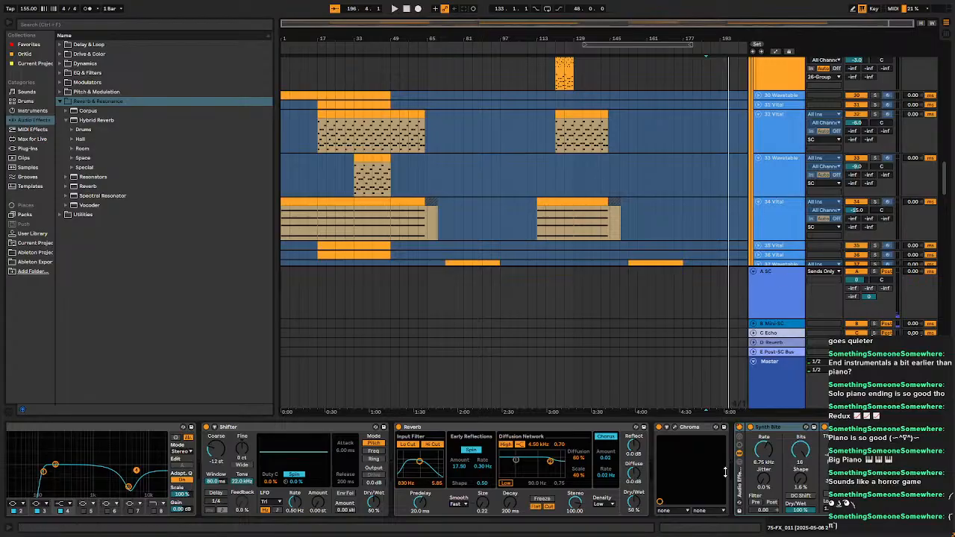
left_click_drag(726, 473, 724, 493)
Examine the synth, percussion and FX tracks across the full arrangement for material to use in the outro.
scroll(647, 312, "down", 2)
left_click(773, 170)
scroll(773, 187, "down", 2)
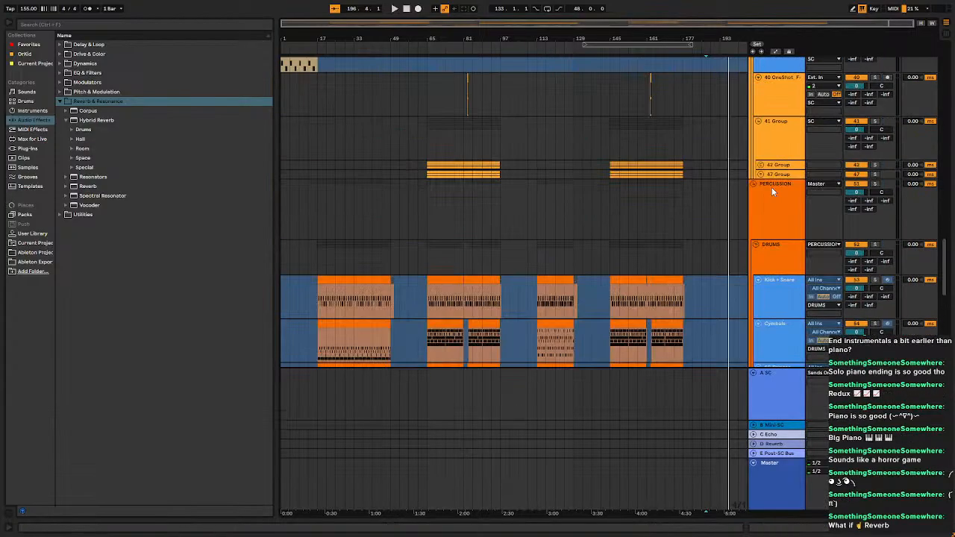
scroll(772, 187, "down", 2)
scroll(765, 172, "up", 3)
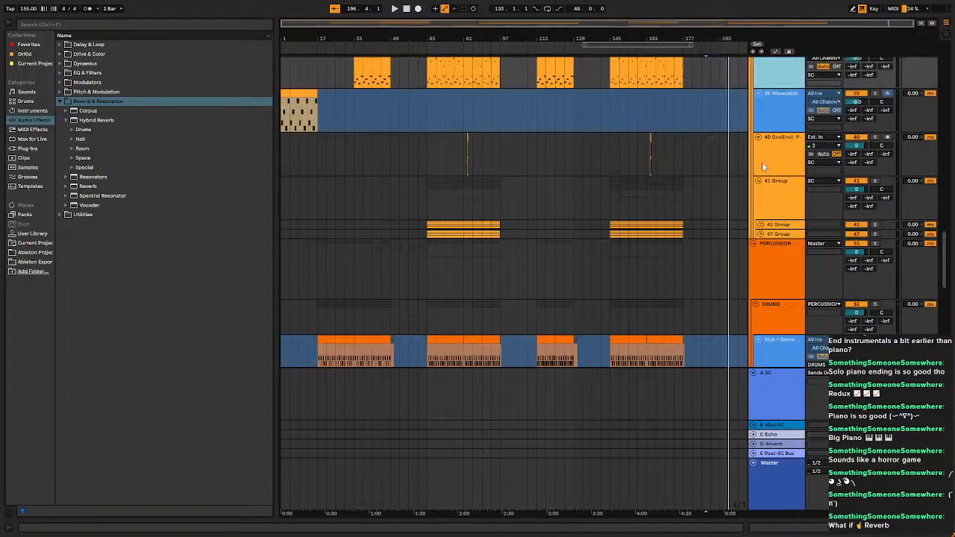
scroll(763, 162, "up", 1)
scroll(762, 164, "down", 6)
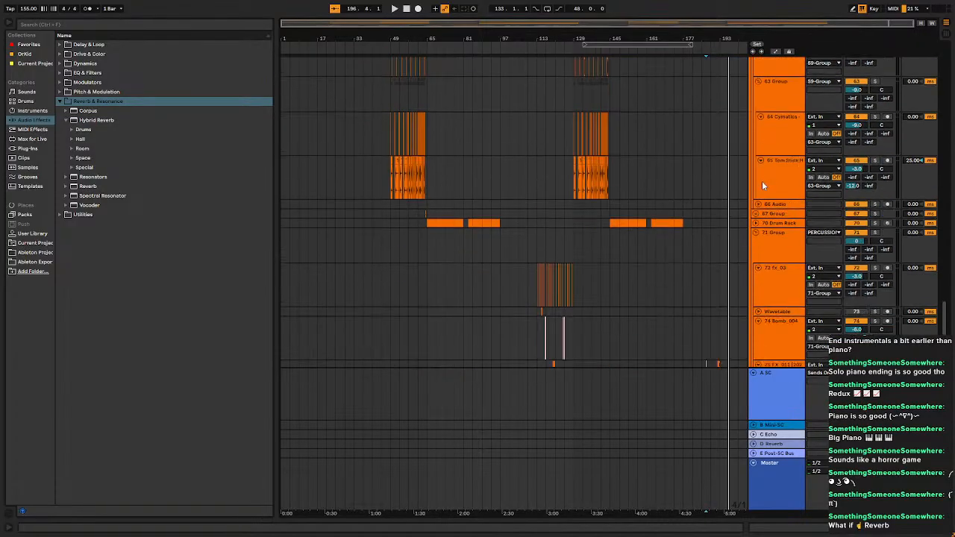
scroll(763, 180, "down", 2)
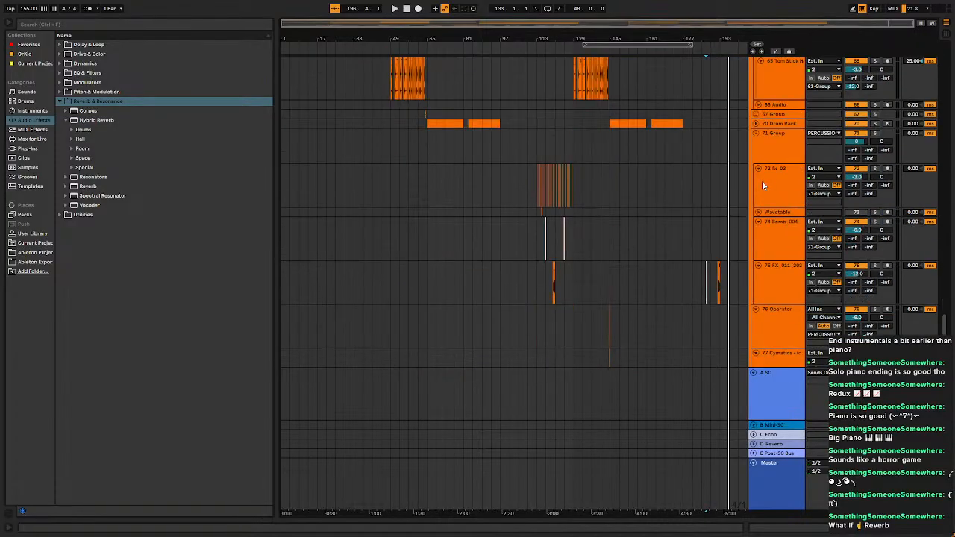
left_click(788, 125)
scroll(762, 246, "down", 8)
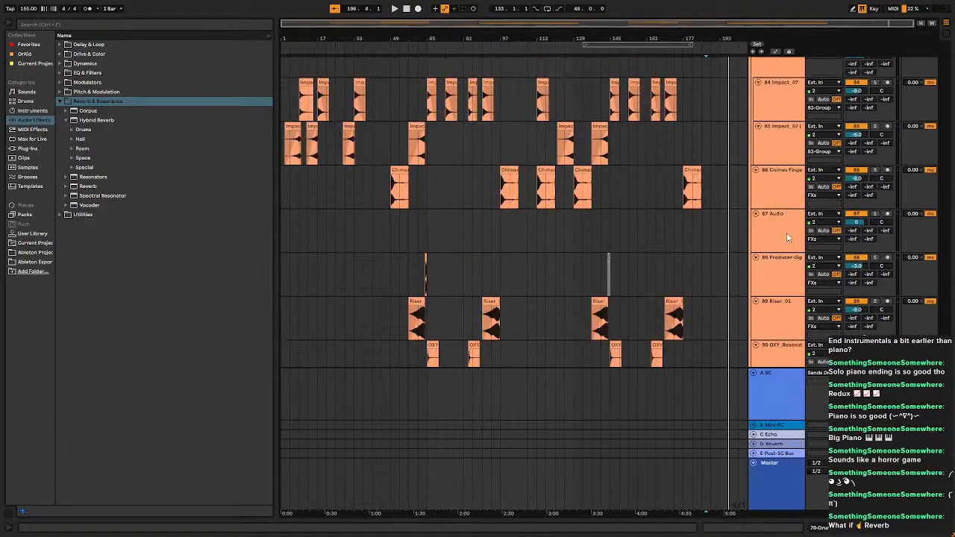
scroll(791, 228, "down", 3)
scroll(791, 228, "up", 12)
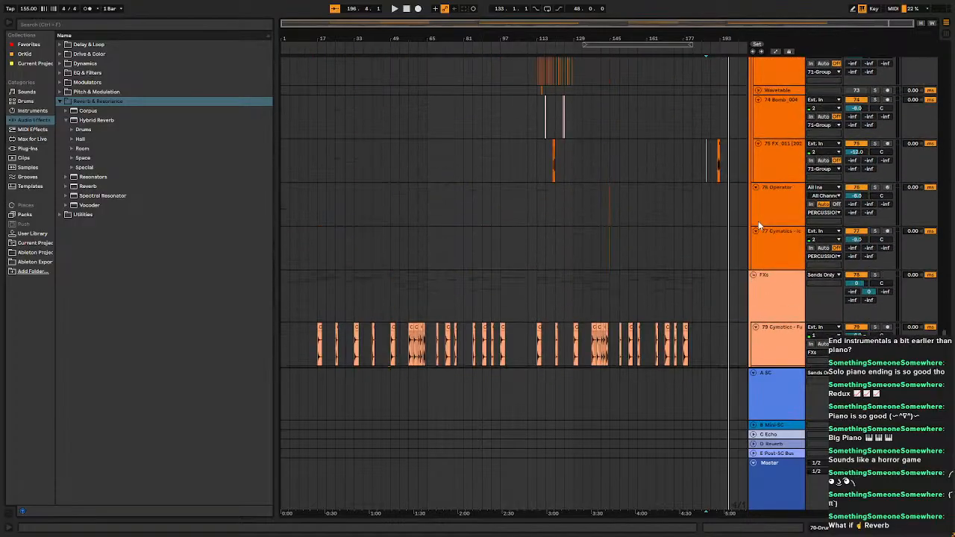
scroll(758, 221, "up", 15)
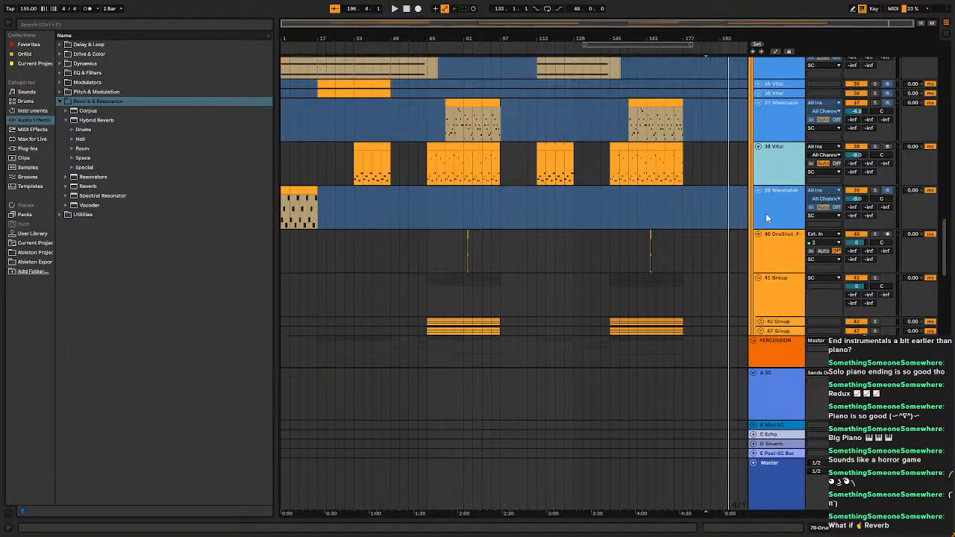
scroll(769, 217, "up", 10)
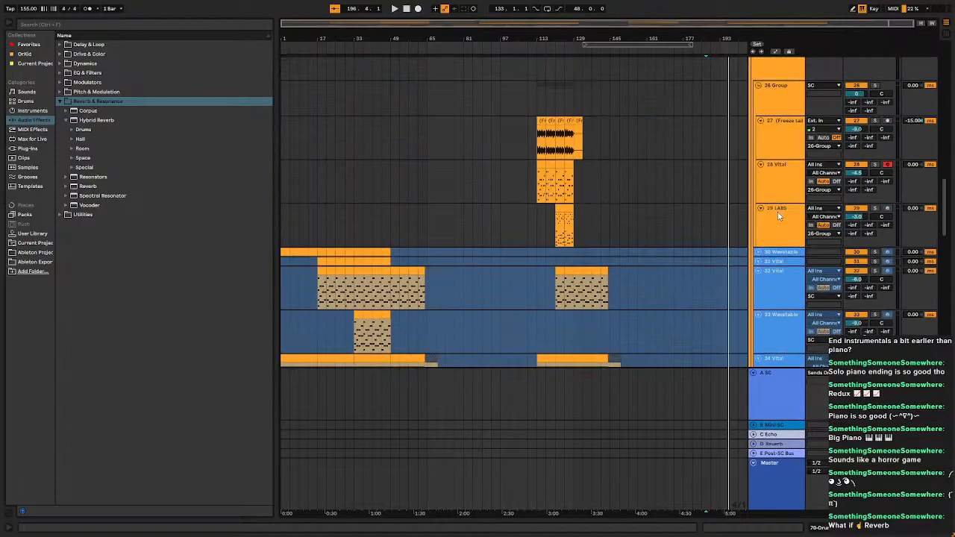
scroll(761, 189, "up", 6)
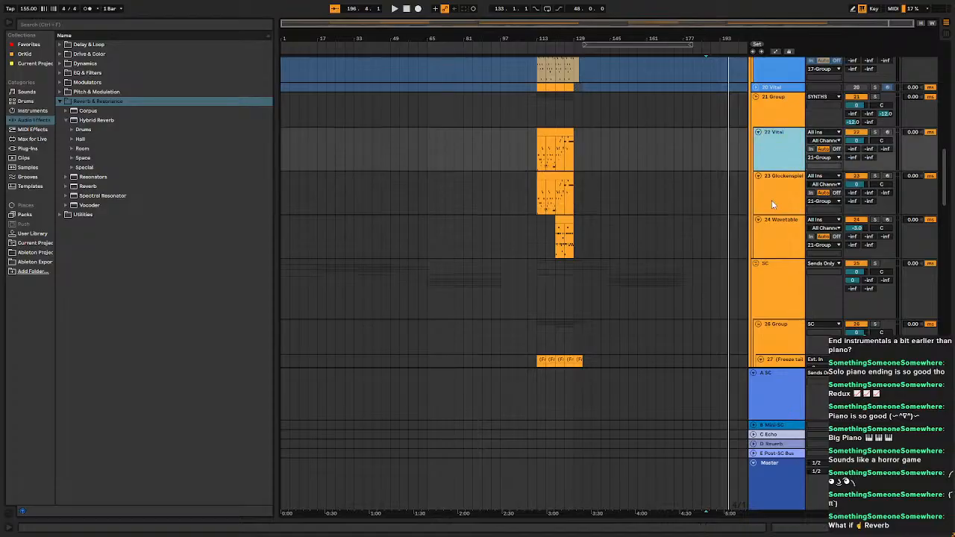
scroll(777, 246, "down", 3)
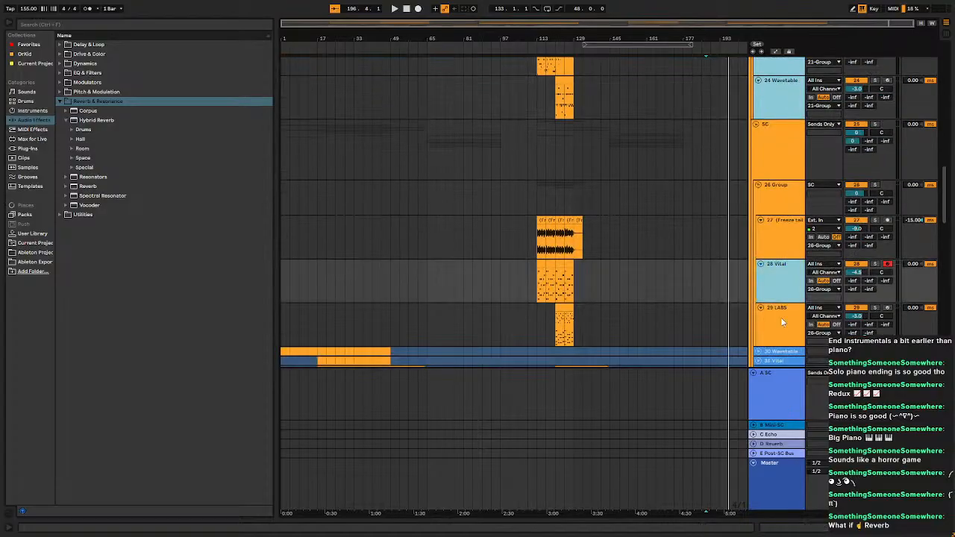
scroll(780, 314, "down", 10)
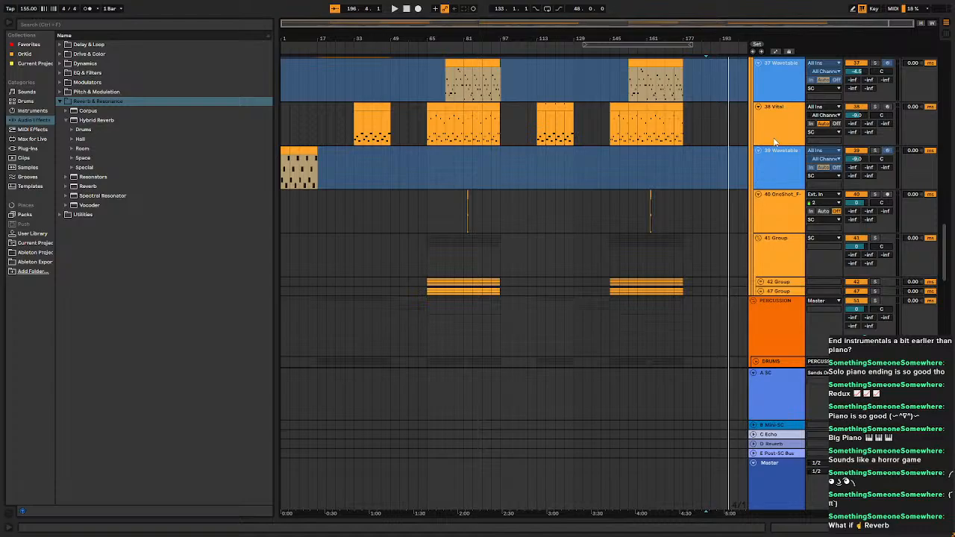
scroll(775, 142, "down", 15)
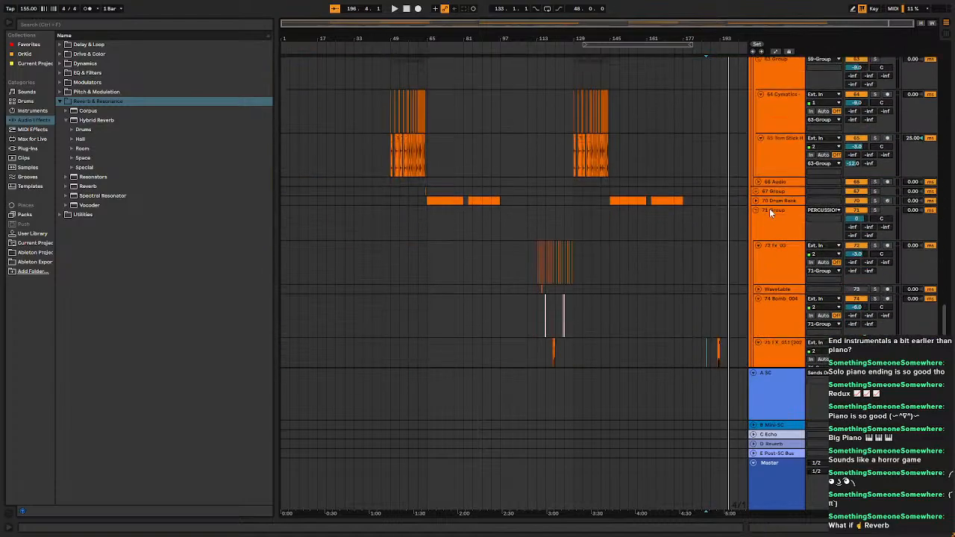
scroll(772, 187, "down", 3)
scroll(776, 191, "down", 20)
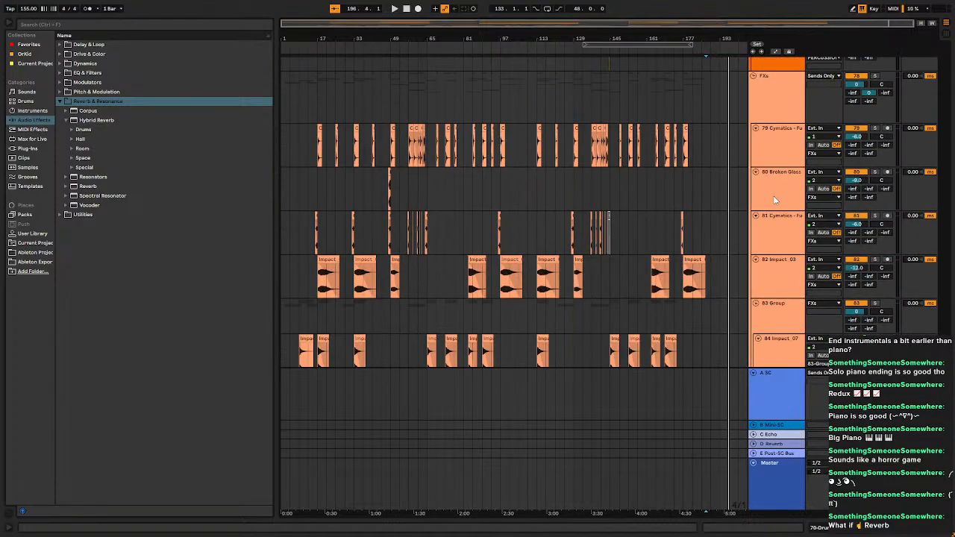
Freeze the Grand Piano track in the SYNTHS group.
scroll(786, 200, "up", 18)
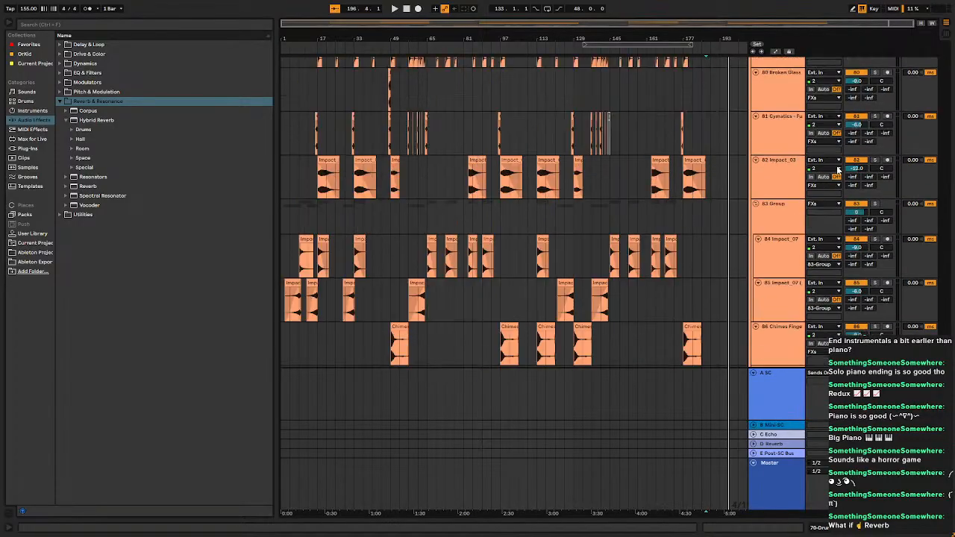
scroll(788, 176, "up", 20)
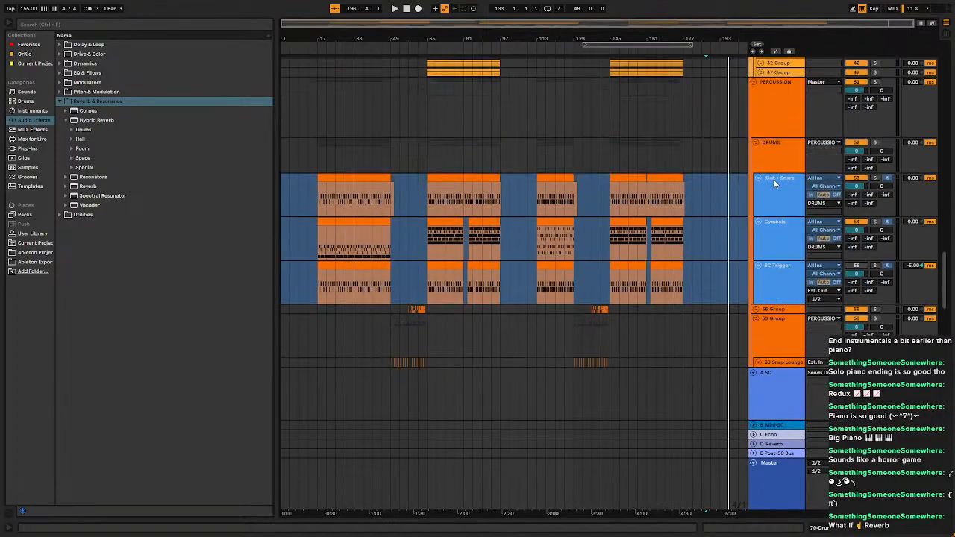
scroll(778, 189, "up", 10)
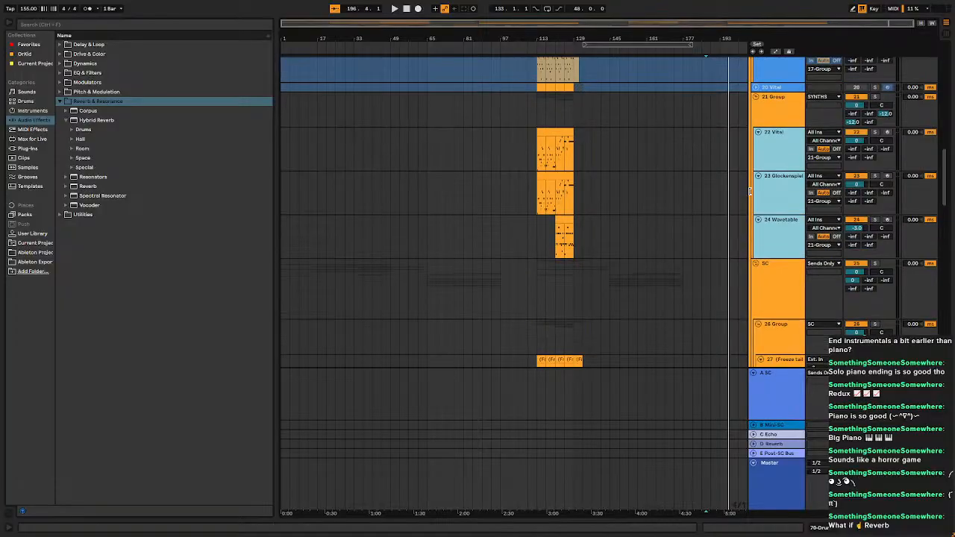
scroll(778, 188, "up", 12)
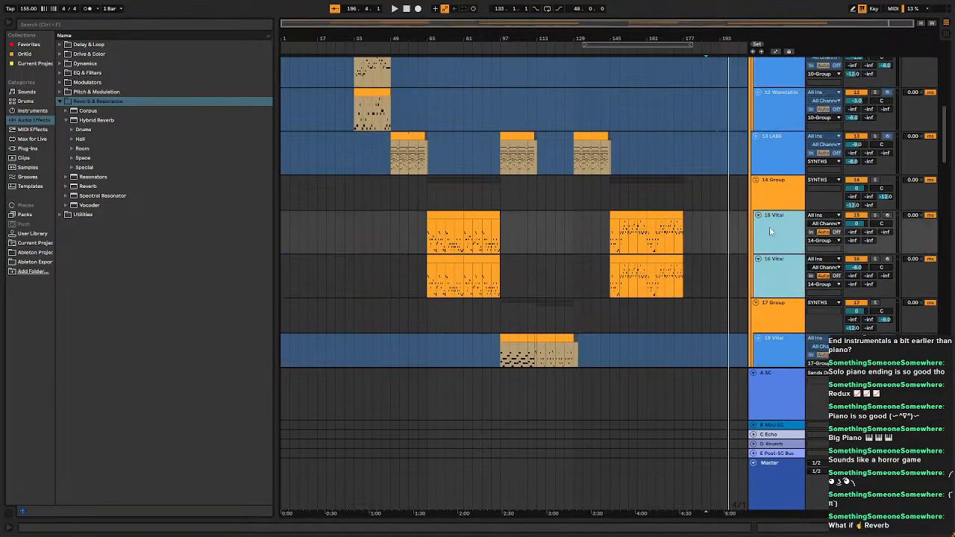
scroll(771, 236, "up", 8)
scroll(773, 236, "up", 1)
left_click(784, 249)
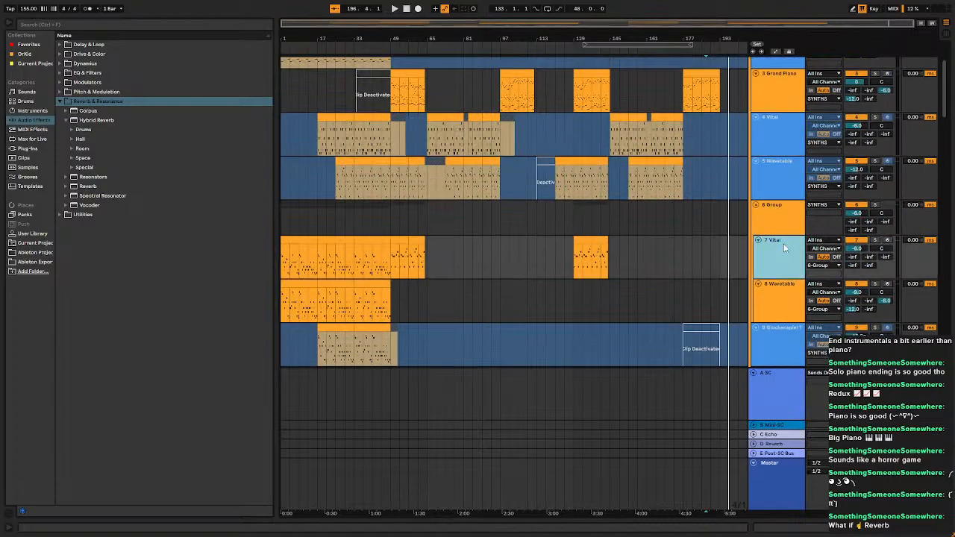
scroll(794, 289, "up", 3)
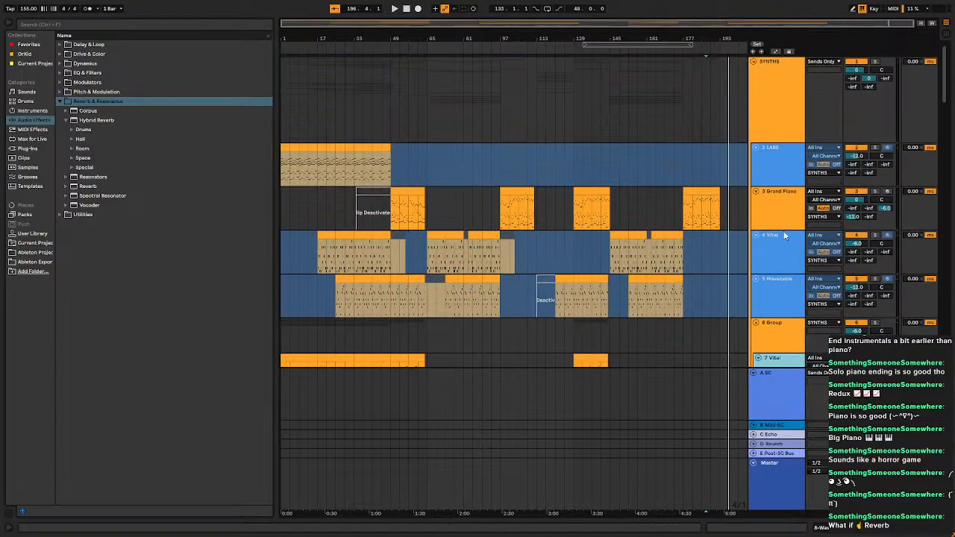
right_click(784, 203)
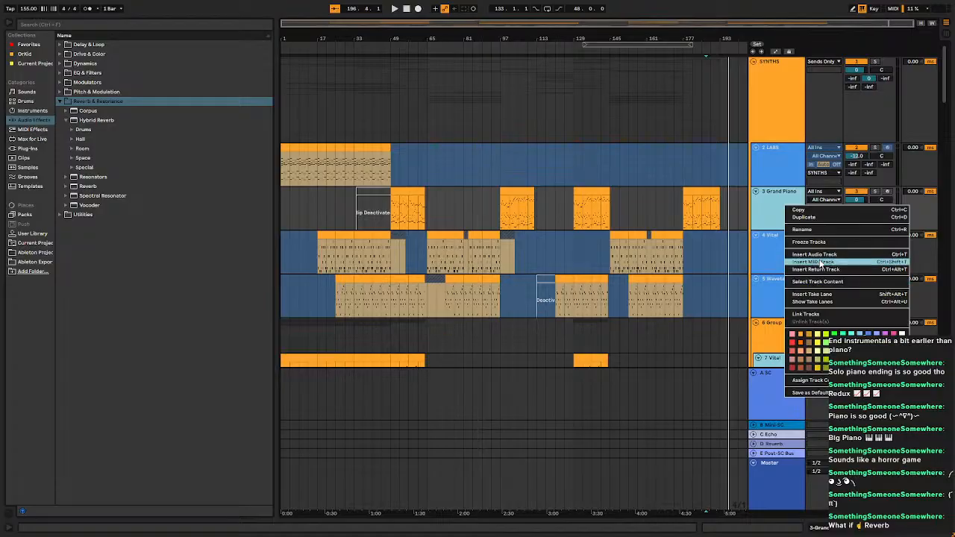
left_click(799, 242)
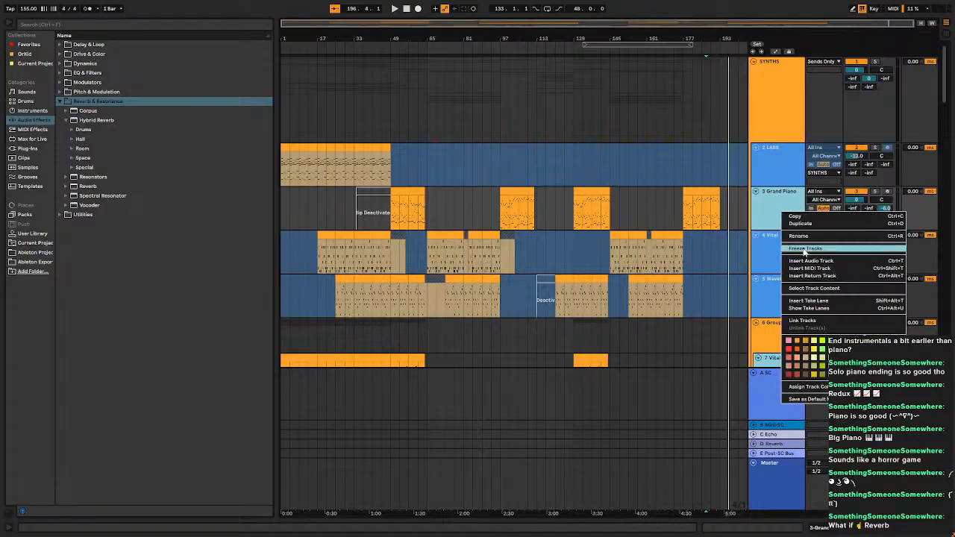
left_click(806, 248)
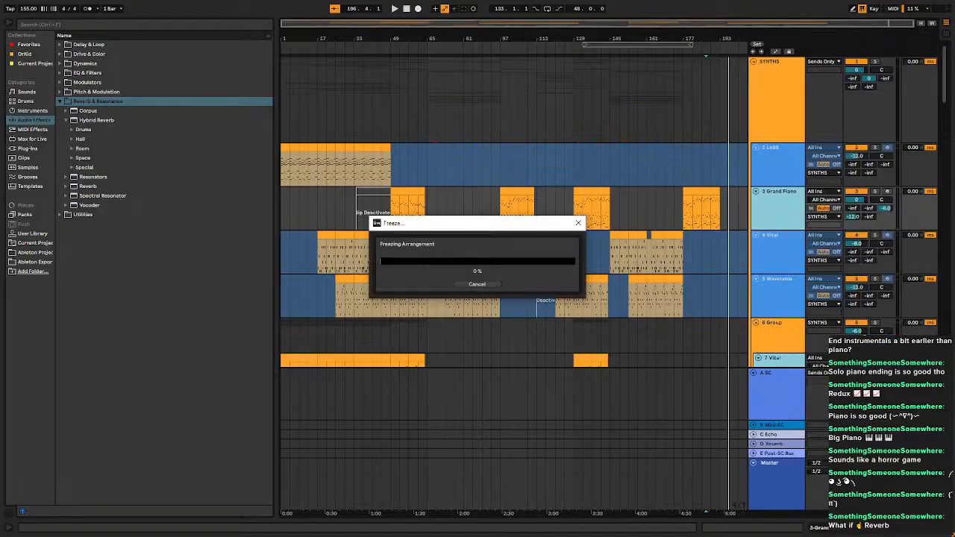
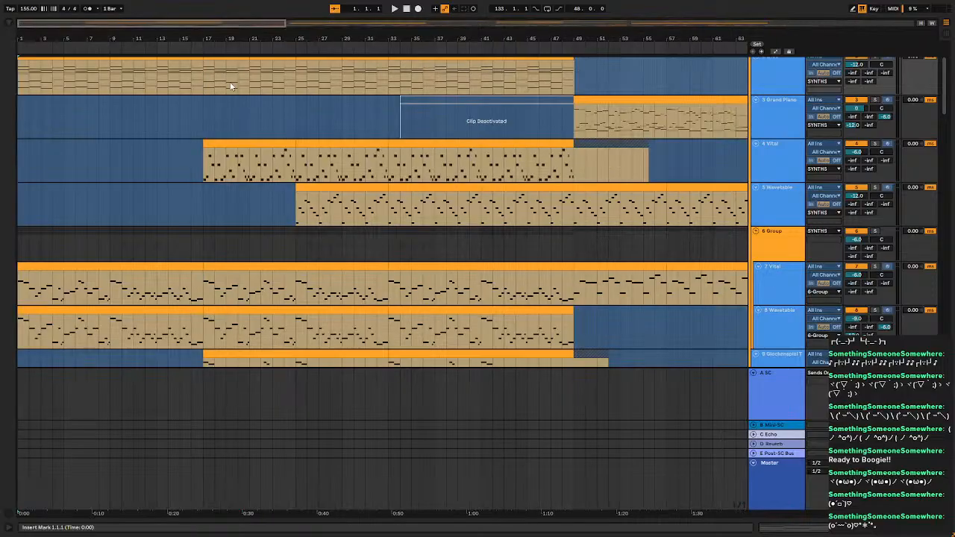
Open the SPAN analyzer from the Master track, hide the device view, and place the analyzer window over the middle of the arrangement.
scroll(174, 125, "up", 5)
left_click_drag(91, 160, 855, 137)
left_click_drag(438, 167, 613, 226)
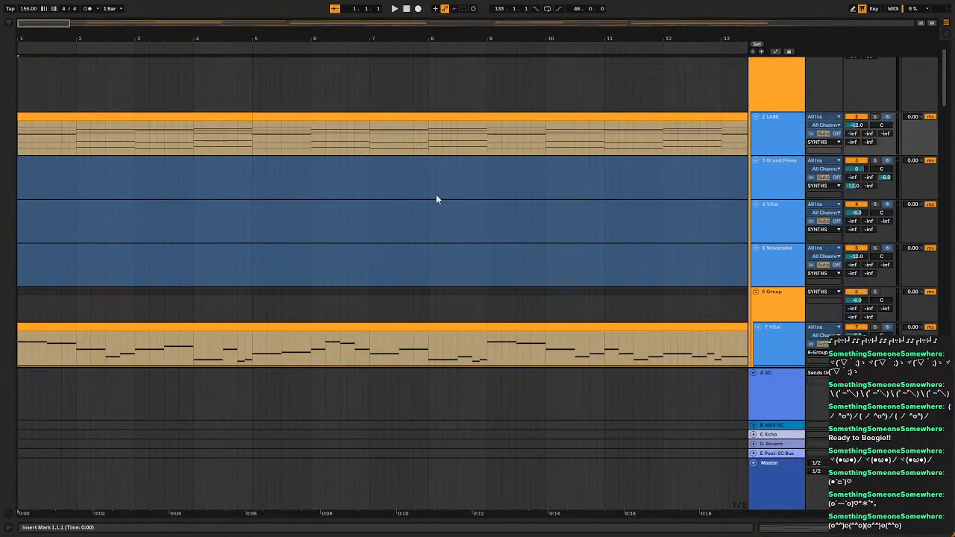
scroll(466, 182, "down", 3)
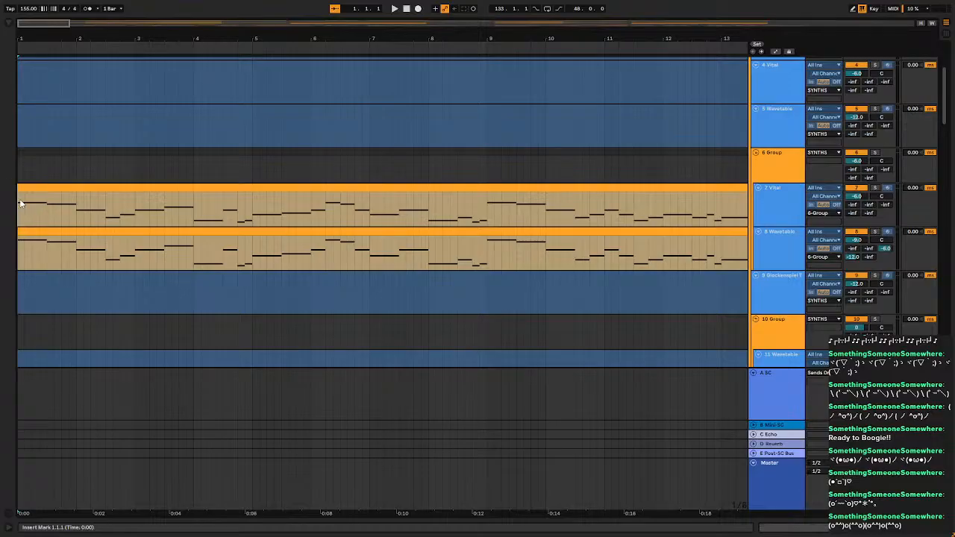
scroll(448, 159, "down", 1)
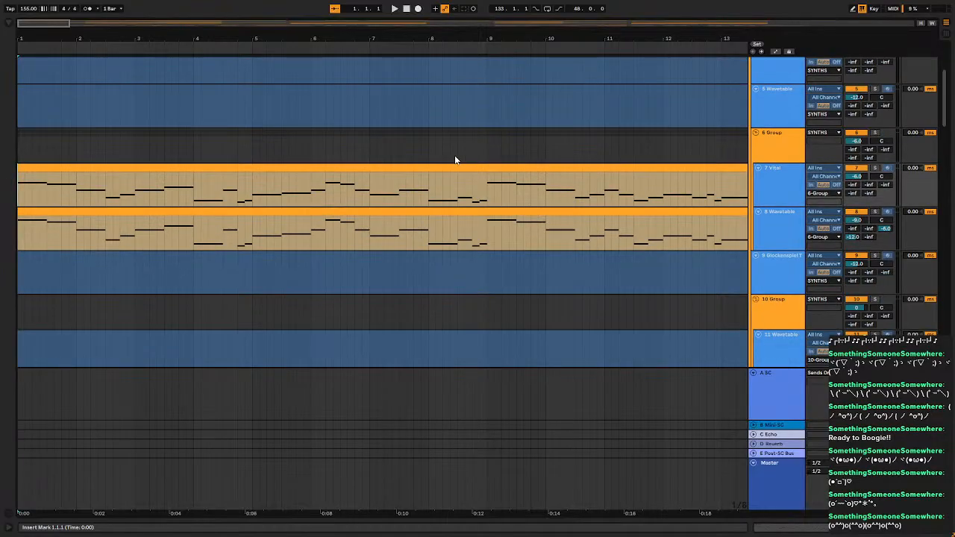
double_click(790, 483)
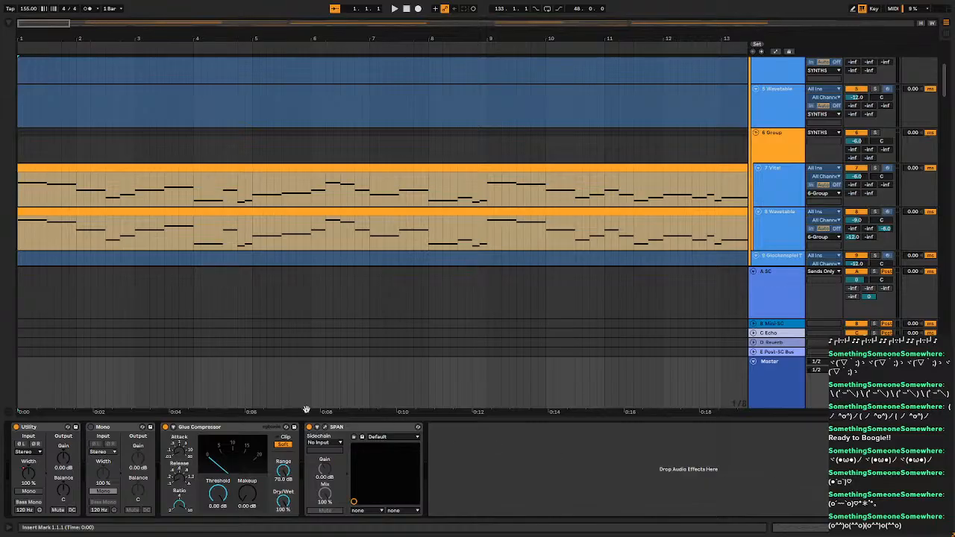
left_click(325, 428)
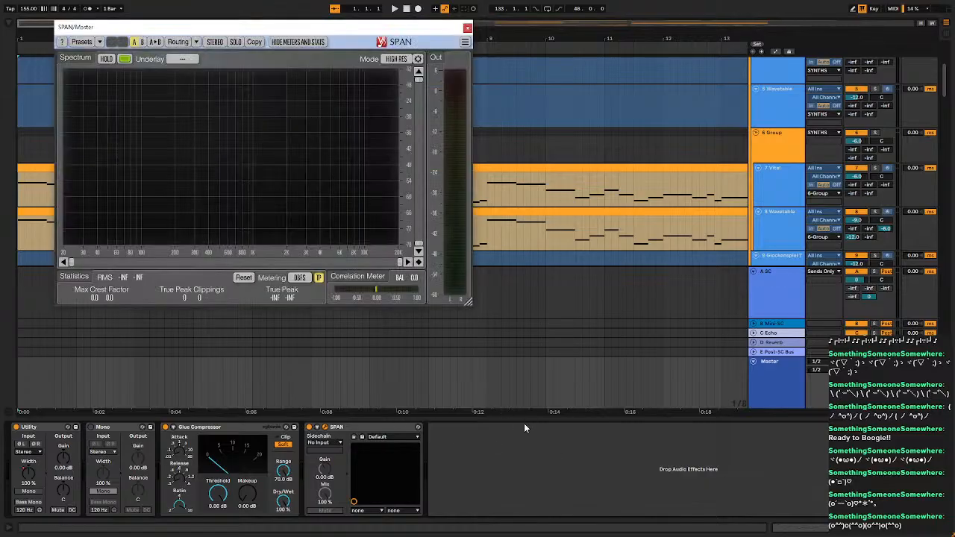
left_click_drag(524, 421, 520, 532)
left_click_drag(345, 26, 639, 85)
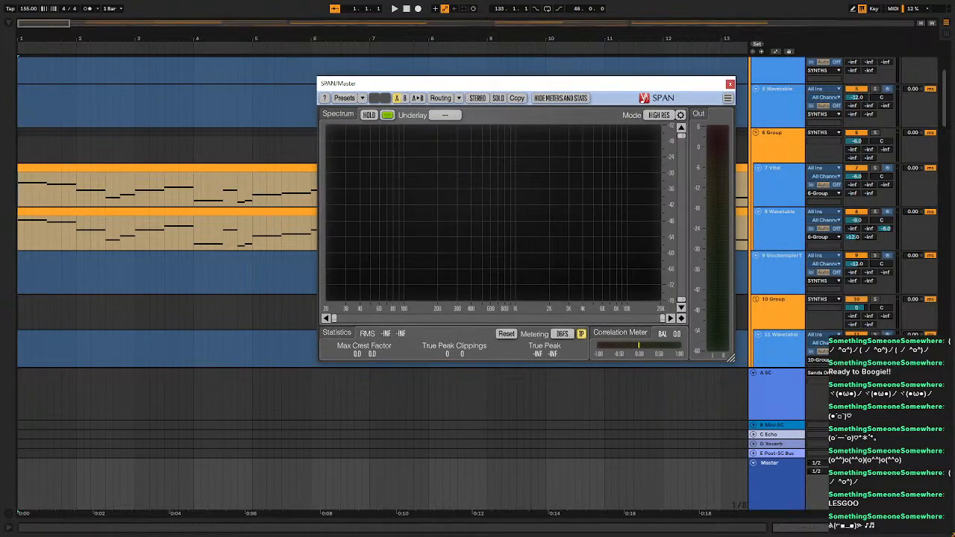
Hide the I/O, return track, mixer and track delay sections to widen the arrangement.
left_click(947, 484)
left_click(946, 494)
left_click(947, 503)
left_click(947, 512)
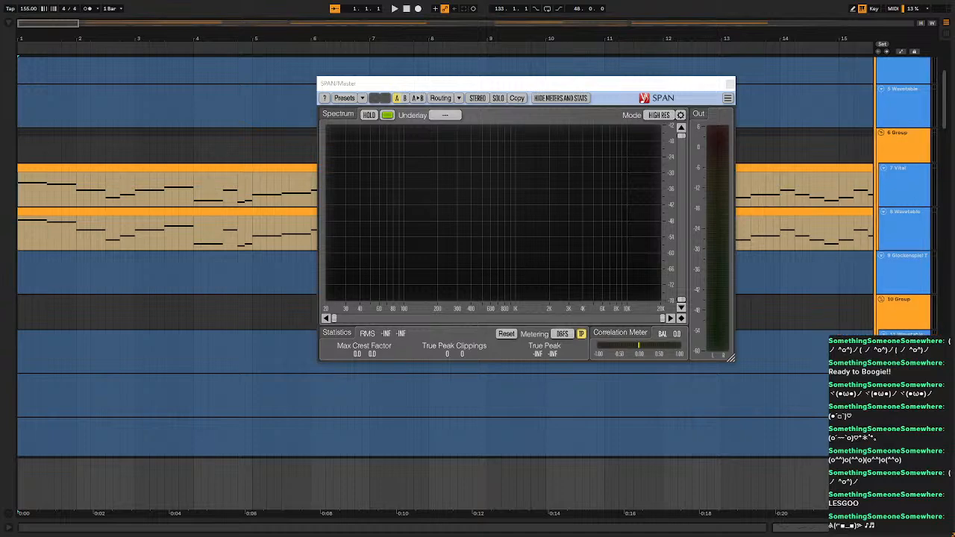
left_click(946, 503)
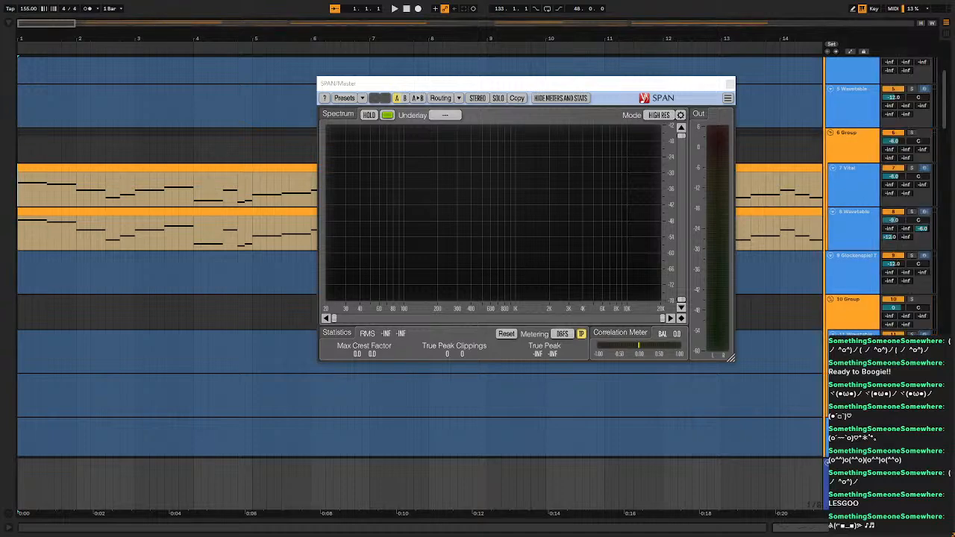
left_click(947, 503)
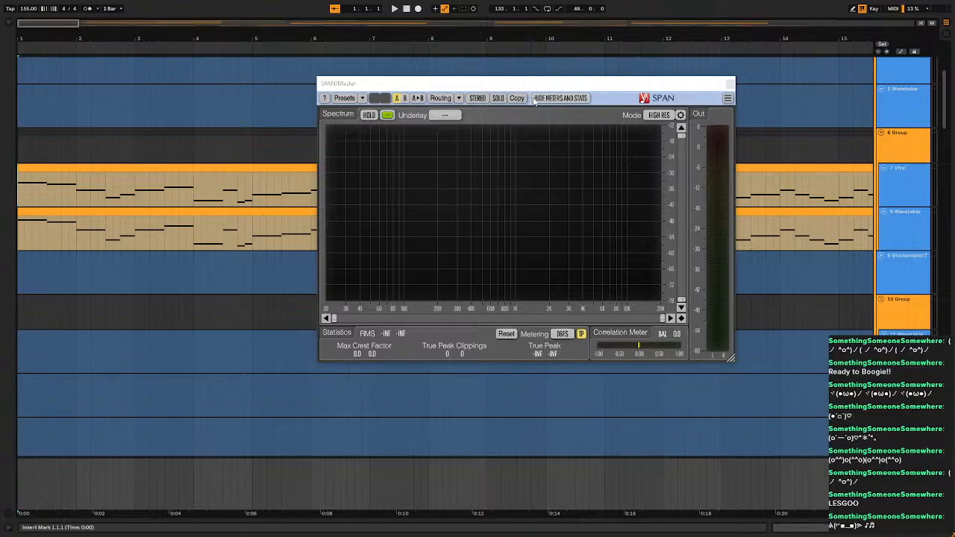
Play the whole song from bar 1 through the outro with the master's SPAN analyzer showing, and close the analyzer at the end.
left_click_drag(508, 85, 534, 87)
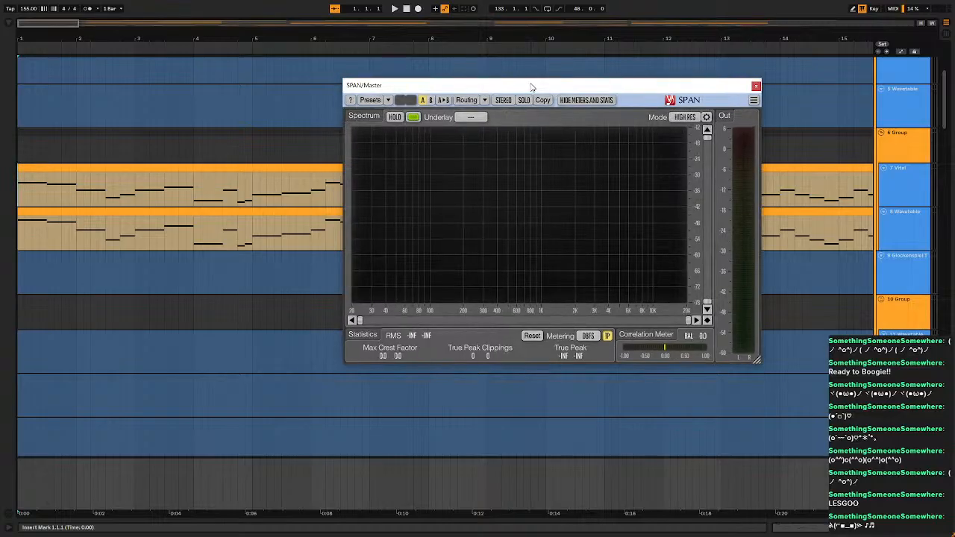
left_click(19, 183)
key("space")
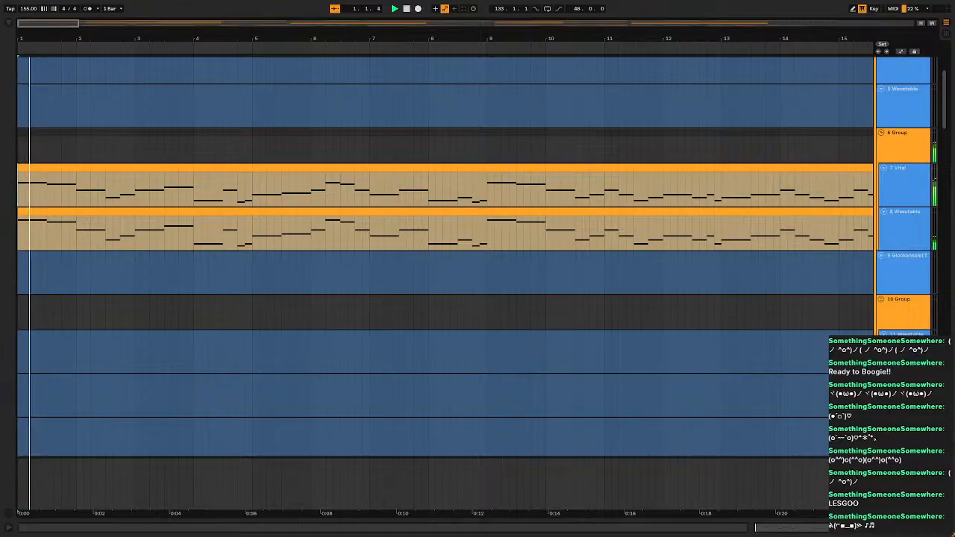
left_click(903, 484)
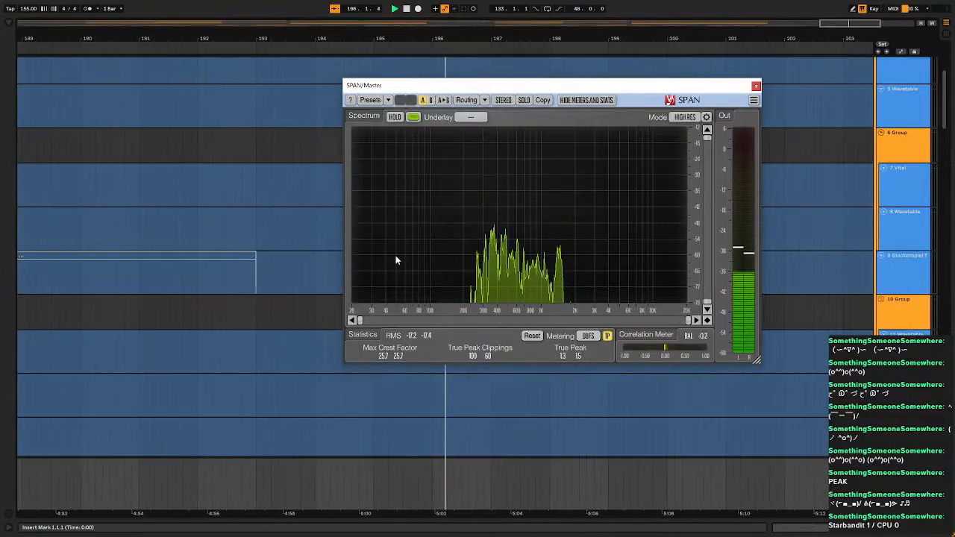
left_click(756, 86)
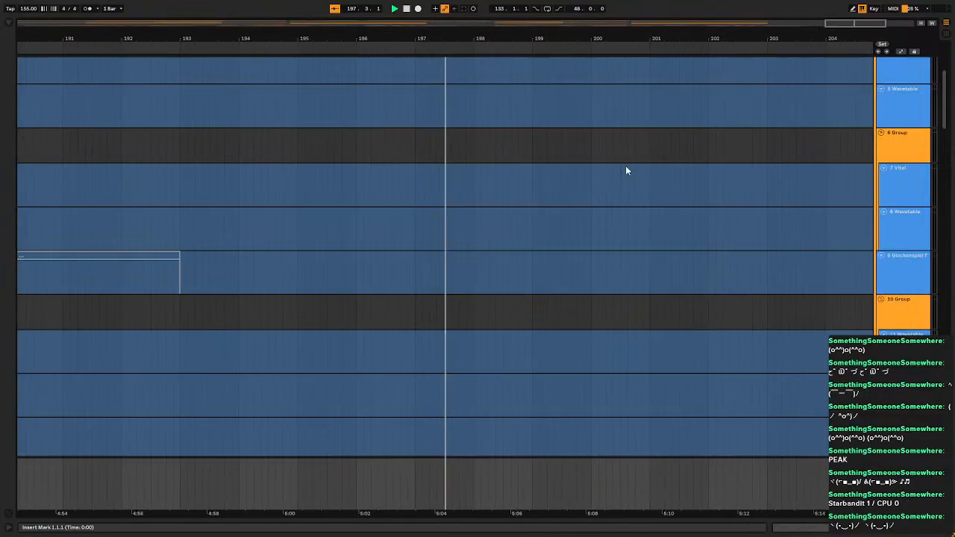
Examine the piano and synth tracks from about bar 170 onward while the outro tail plays.
scroll(625, 165, "down", 8)
scroll(665, 264, "up", 4)
scroll(821, 267, "up", 8)
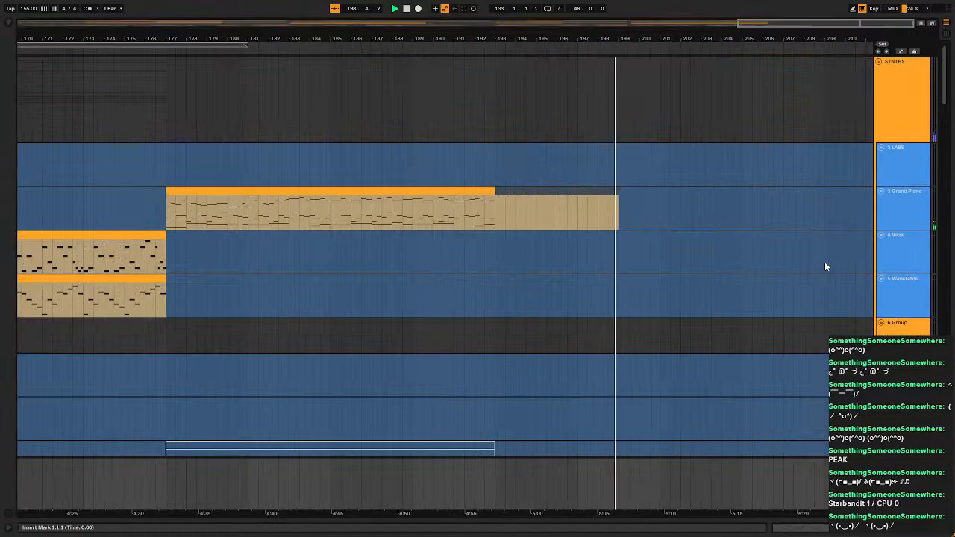
scroll(565, 348, "down", 10)
scroll(577, 354, "down", 9)
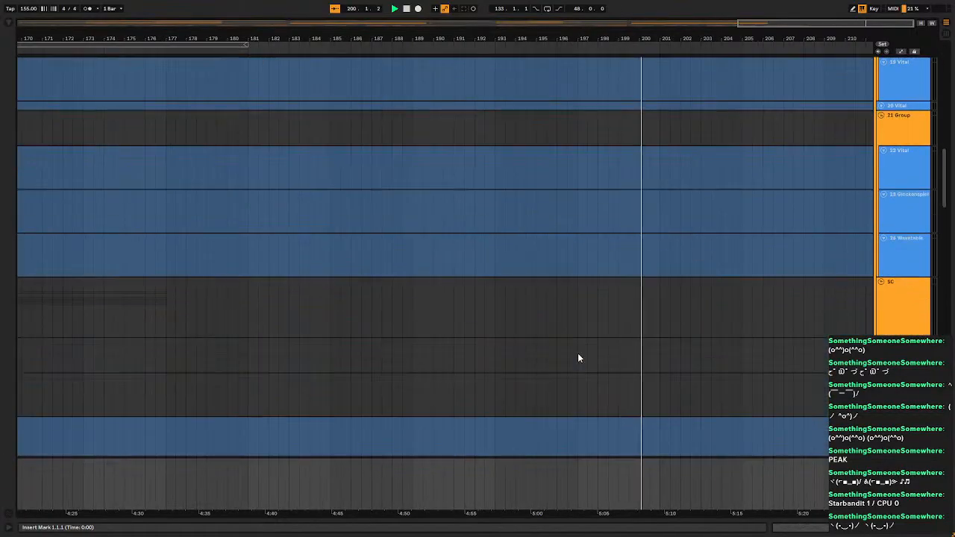
scroll(577, 358, "down", 8)
scroll(559, 358, "up", 2)
Examine the synth, drum, percussion and FX tracks across the full song, stop playback, and return to the top synth tracks.
scroll(558, 358, "up", 15)
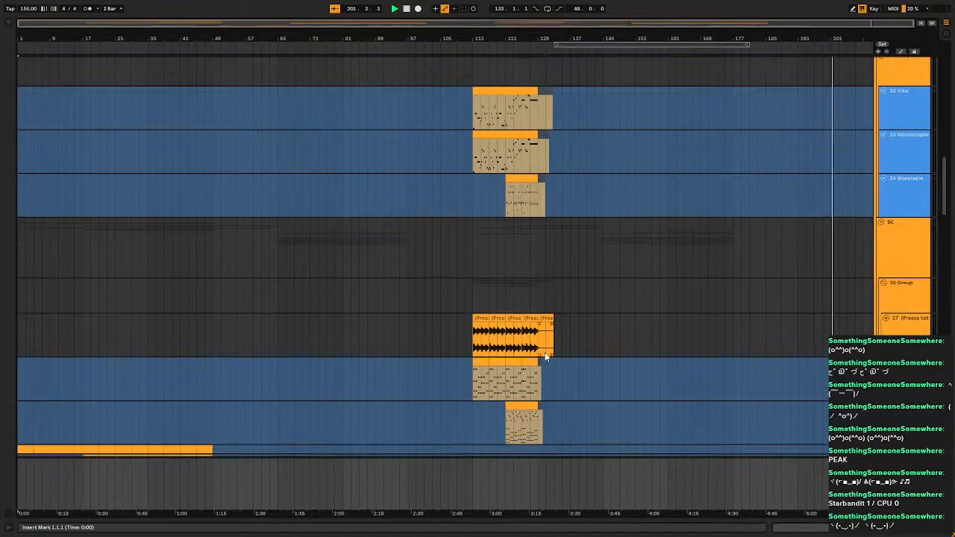
scroll(553, 373, "up", 3)
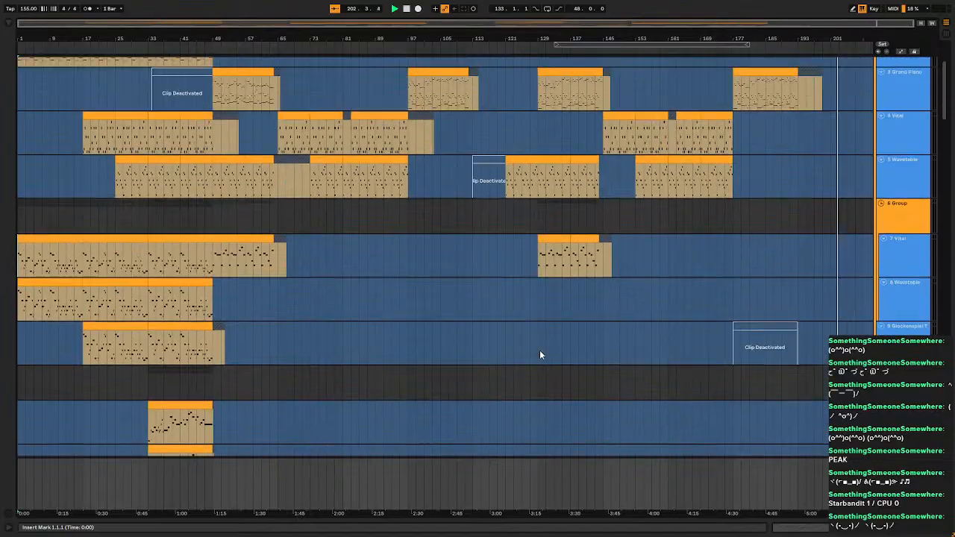
scroll(553, 247, "down", 4)
scroll(535, 237, "down", 20)
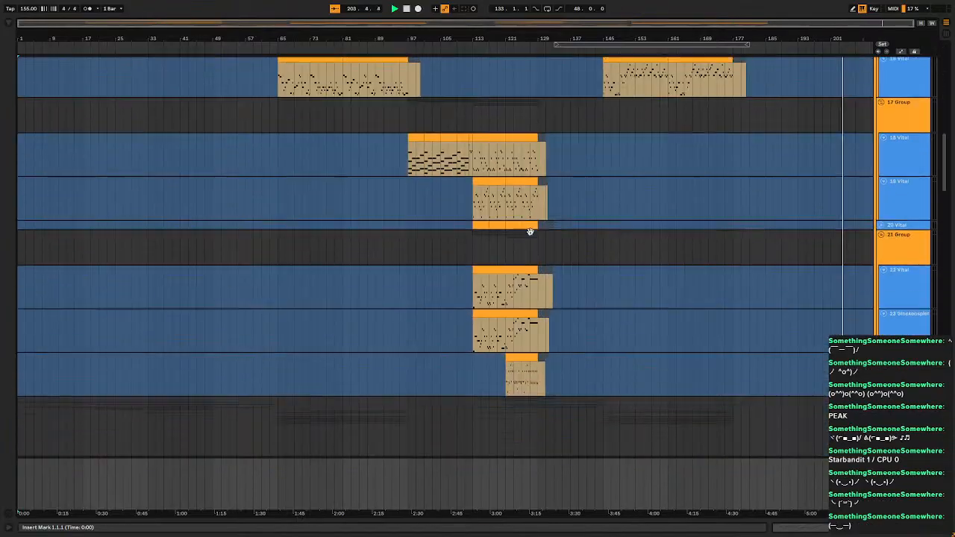
scroll(521, 203, "down", 20)
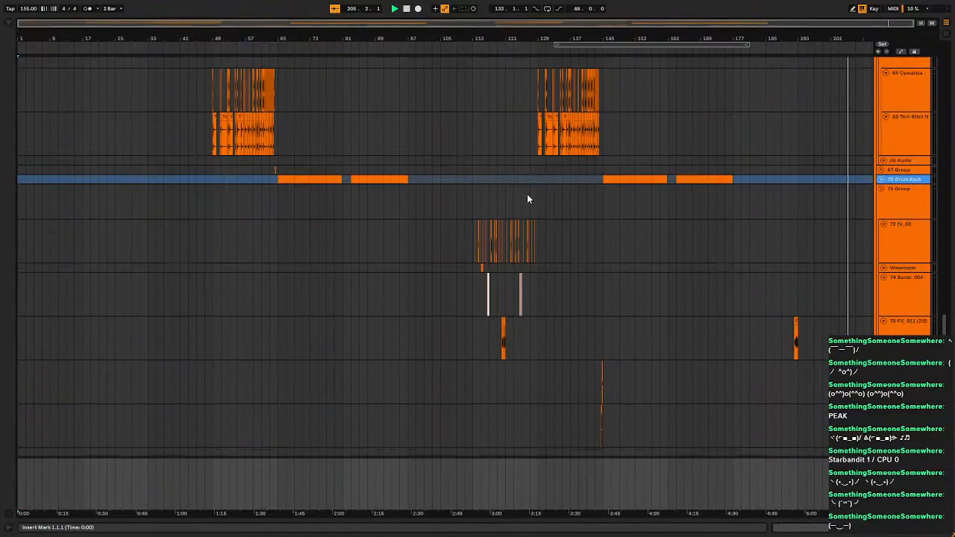
scroll(517, 200, "up", 20)
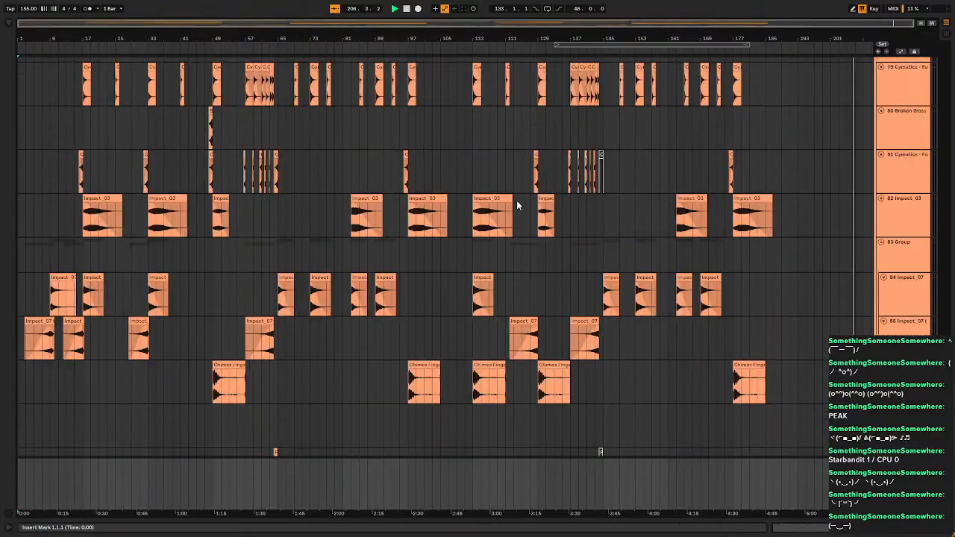
scroll(517, 200, "up", 20)
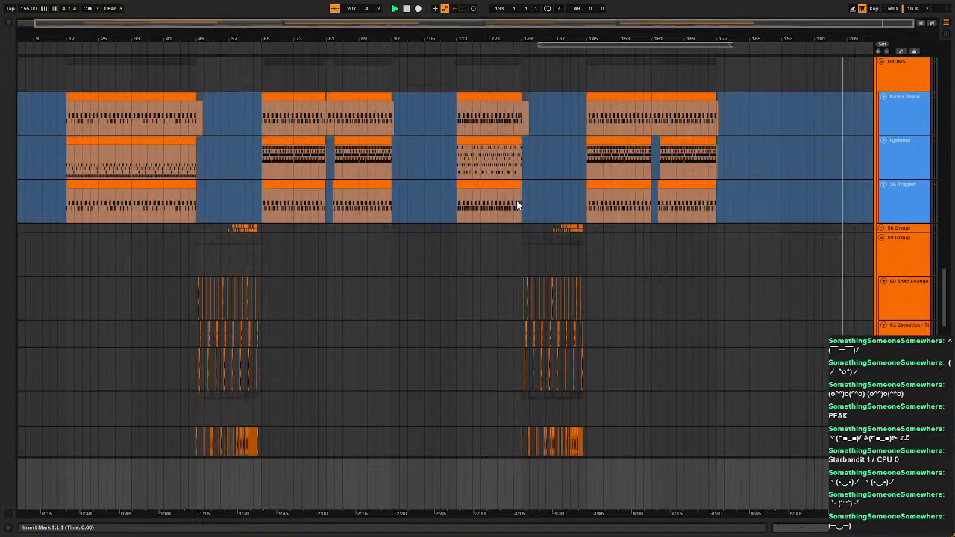
scroll(518, 204, "up", 15)
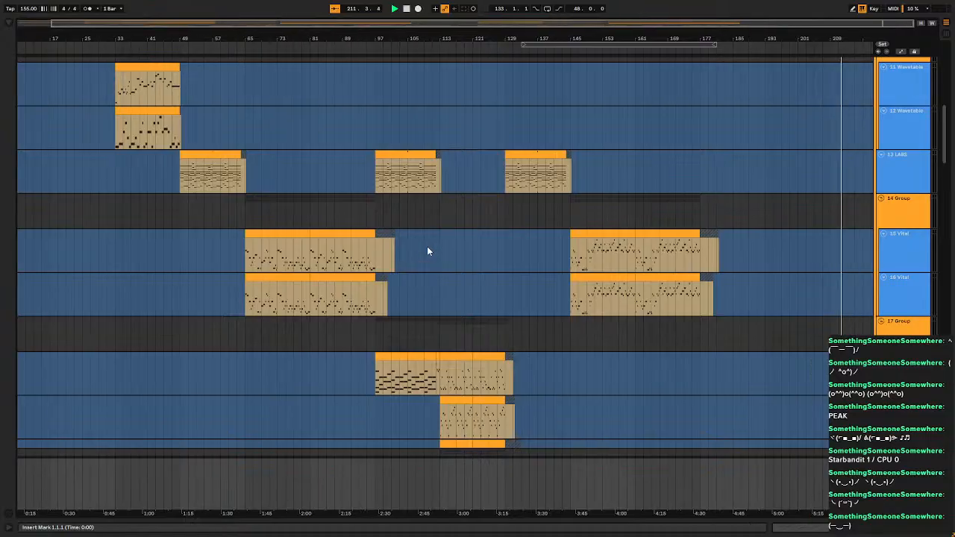
scroll(428, 254, "down", 1)
scroll(350, 144, "up", 20)
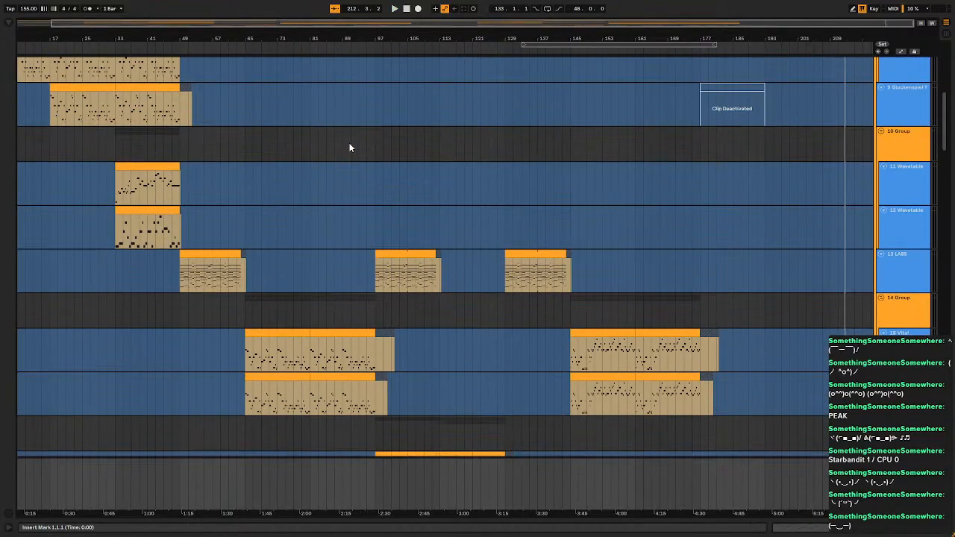
scroll(350, 147, "up", 3)
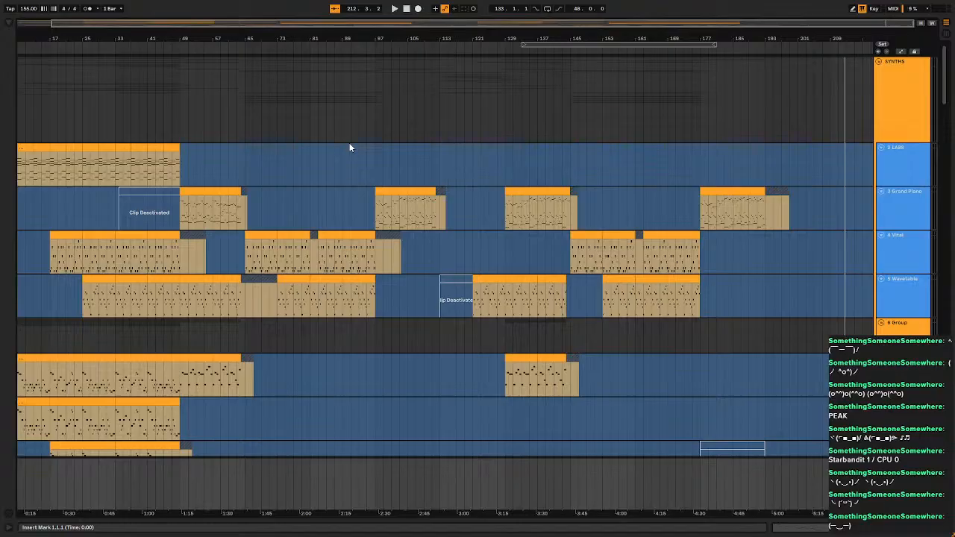
scroll(350, 147, "down", 5)
scroll(350, 147, "up", 3)
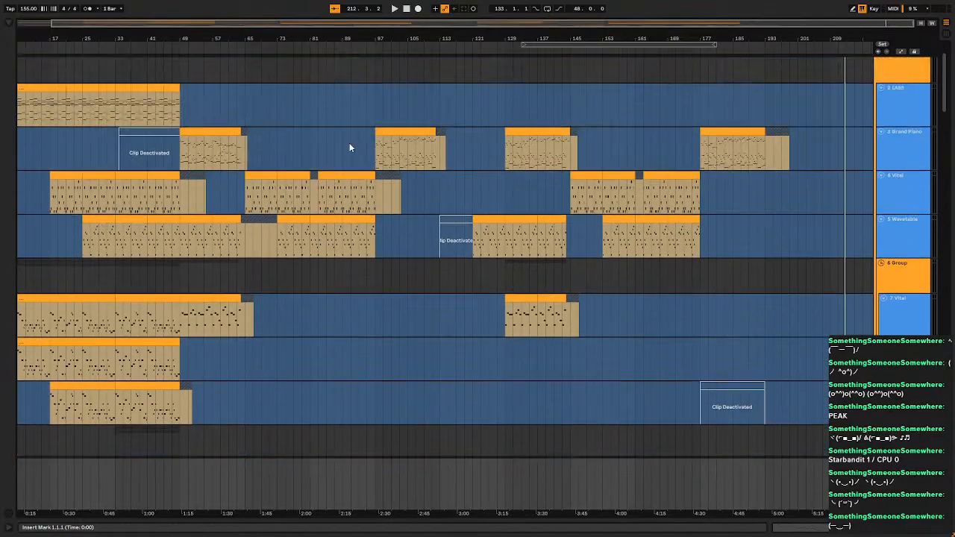
Show the master's device chain and open the browser beside the arrangement.
scroll(403, 220, "up", 2)
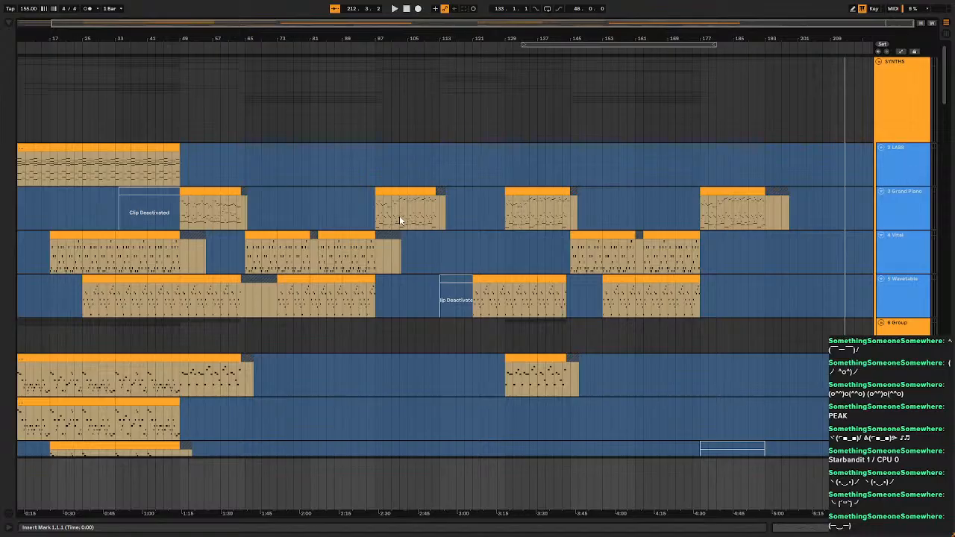
scroll(400, 219, "down", 4)
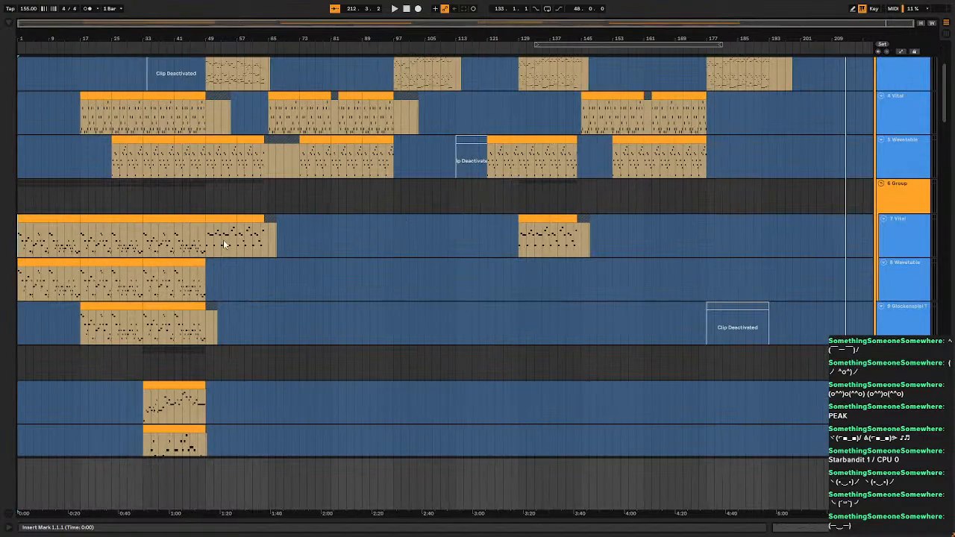
left_click(947, 528)
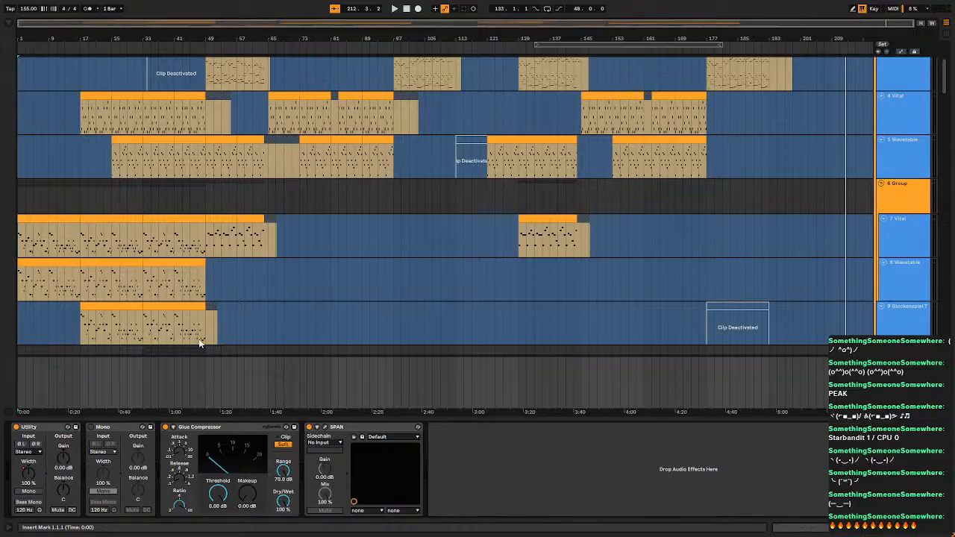
left_click(6, 27)
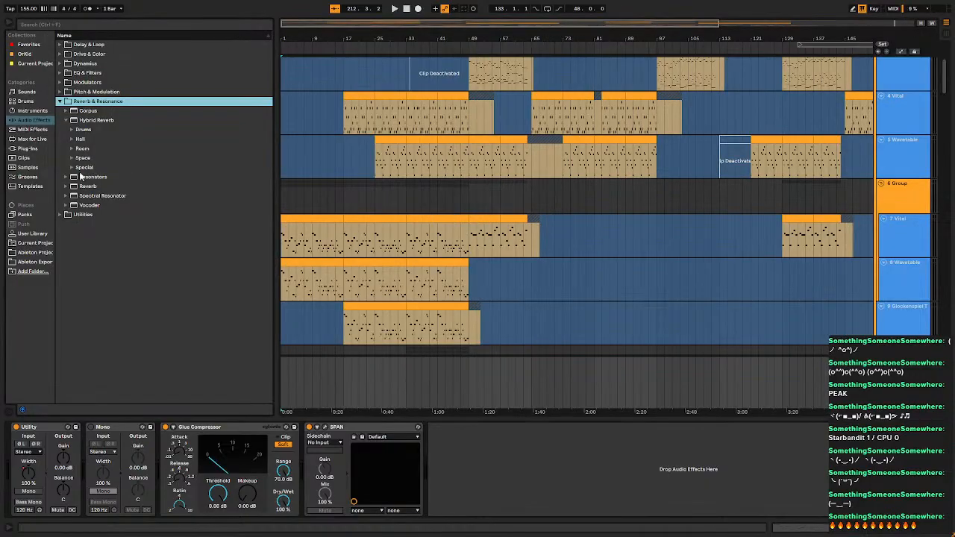
Add a Hybrid Reverb after SPAN on the master, with stereo at 200% and dry/wet at 100%.
left_click(74, 120)
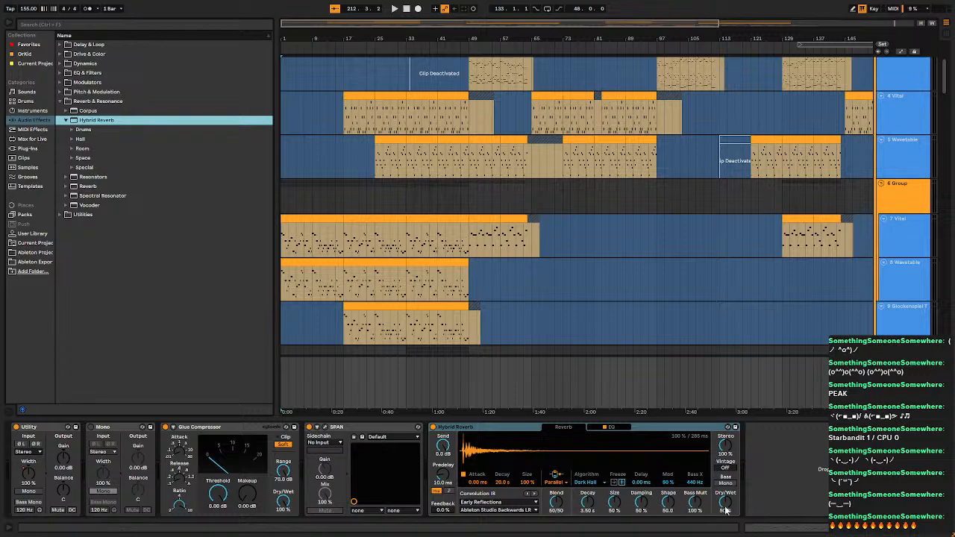
left_click_drag(726, 502, 726, 440)
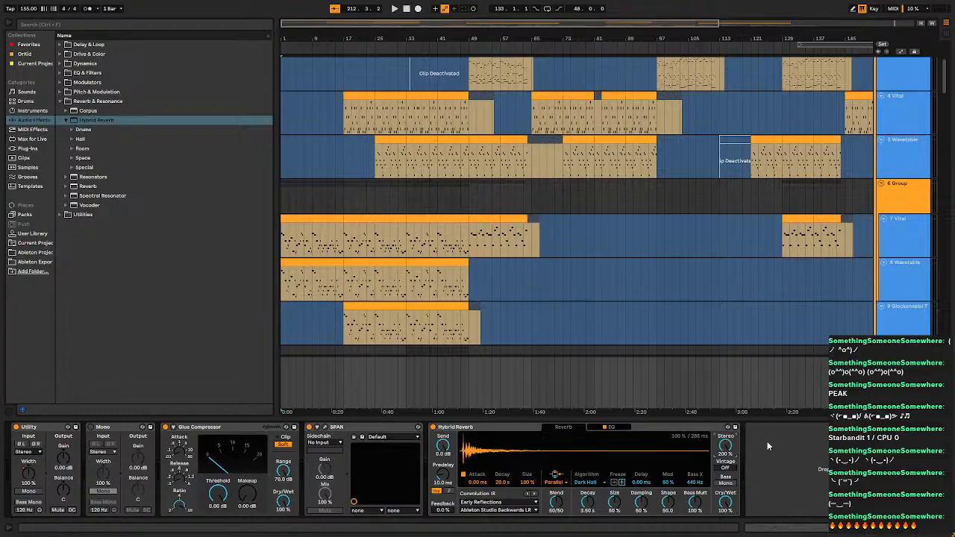
left_click(283, 235)
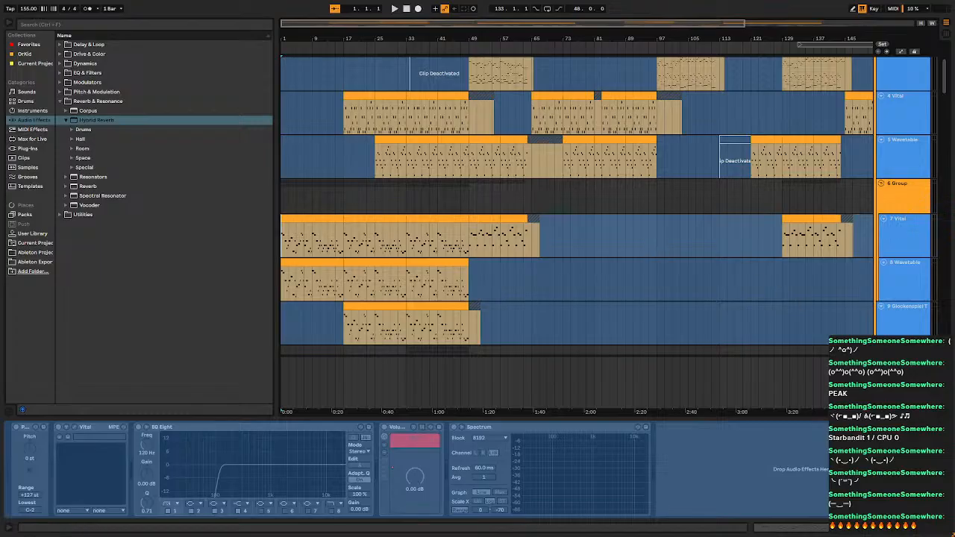
left_click(902, 381)
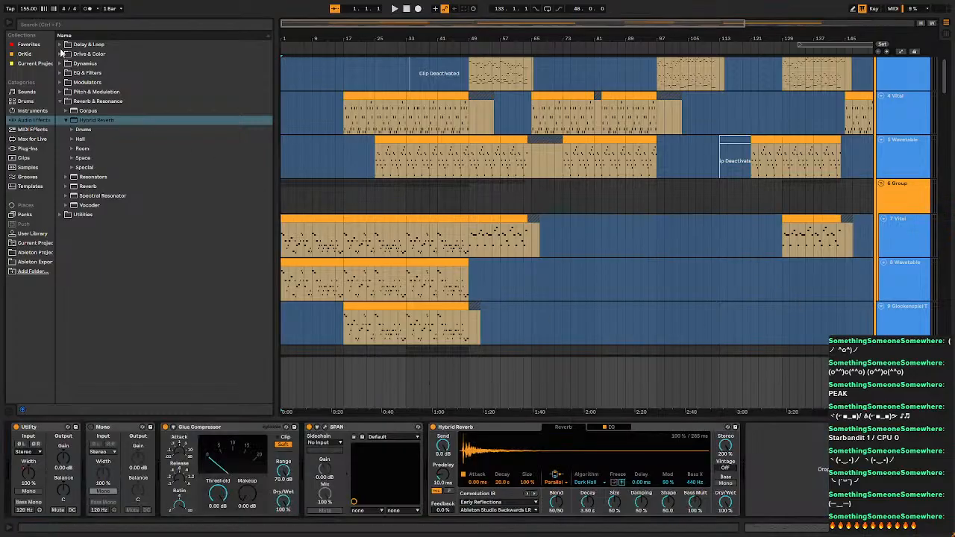
Set the Hybrid Reverb's decay to 1.20 s and add a Delay after it on the master.
left_click(60, 45)
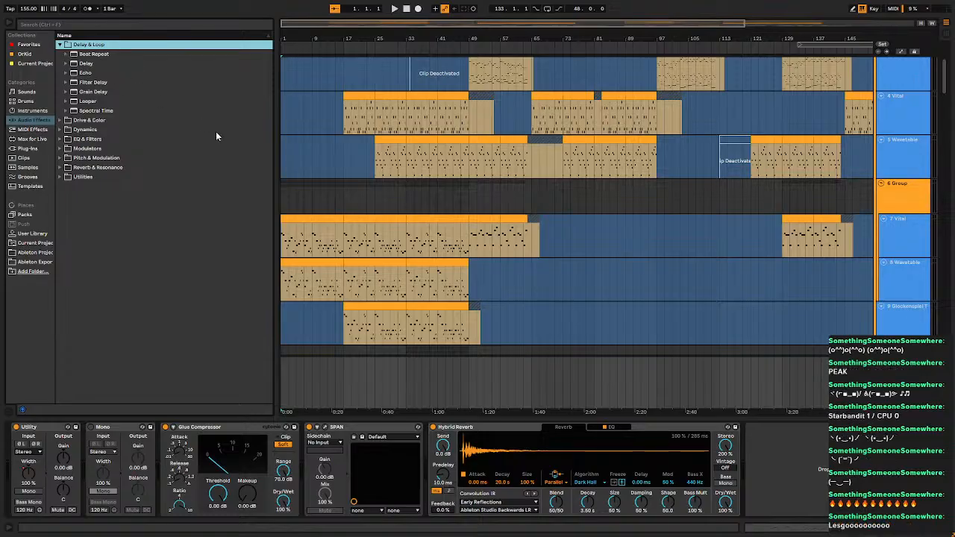
left_click(586, 511)
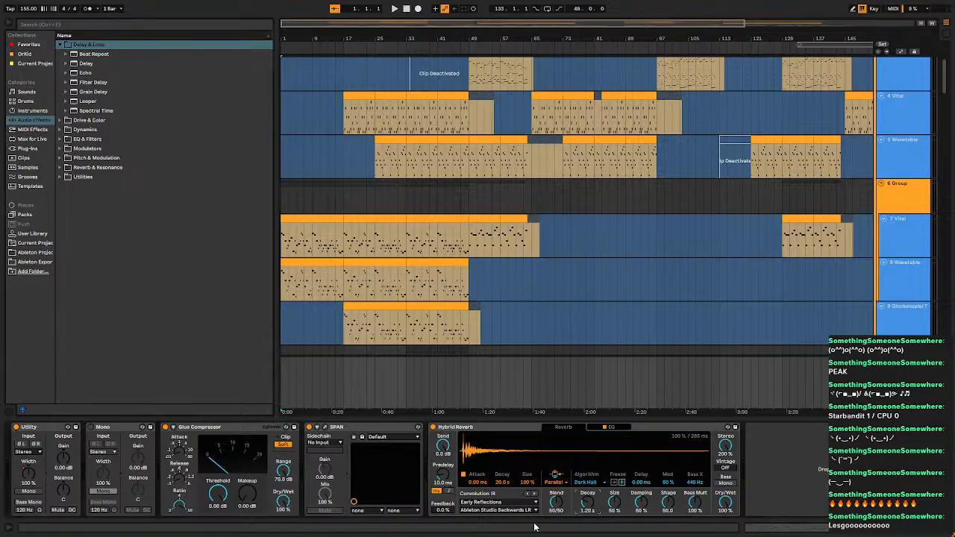
left_click(82, 64)
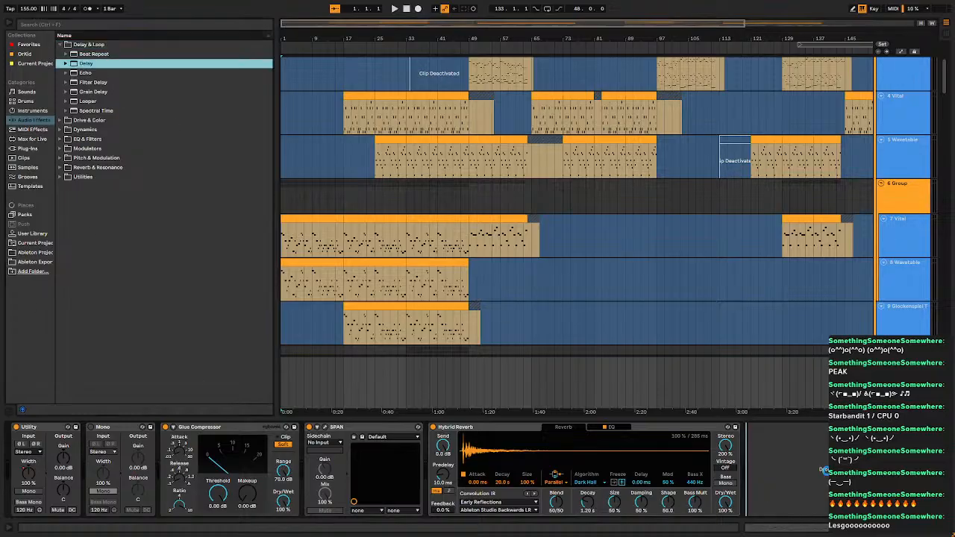
left_click_drag(819, 466, 810, 466)
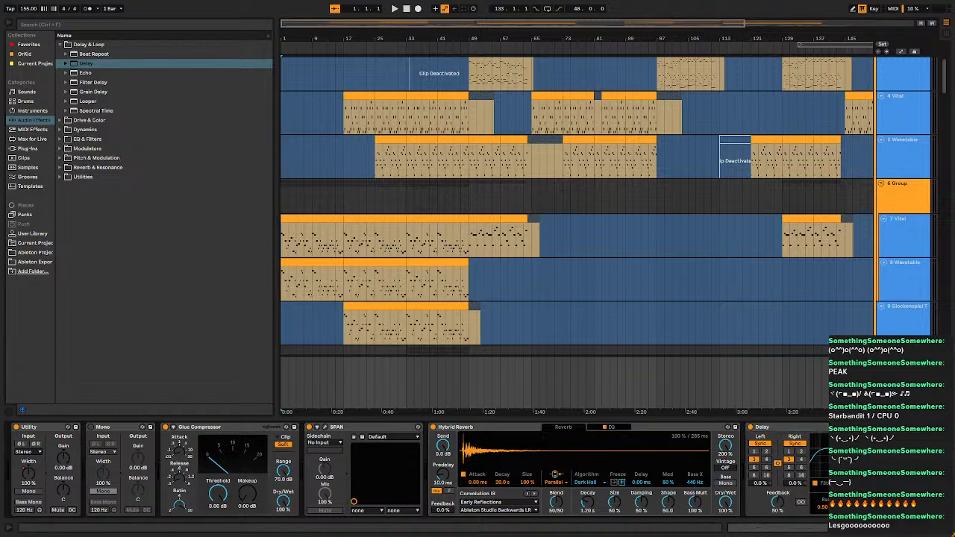
Play the song from bar 1 to about bar 100 through the master's Hybrid Reverb and Delay.
left_click(284, 230)
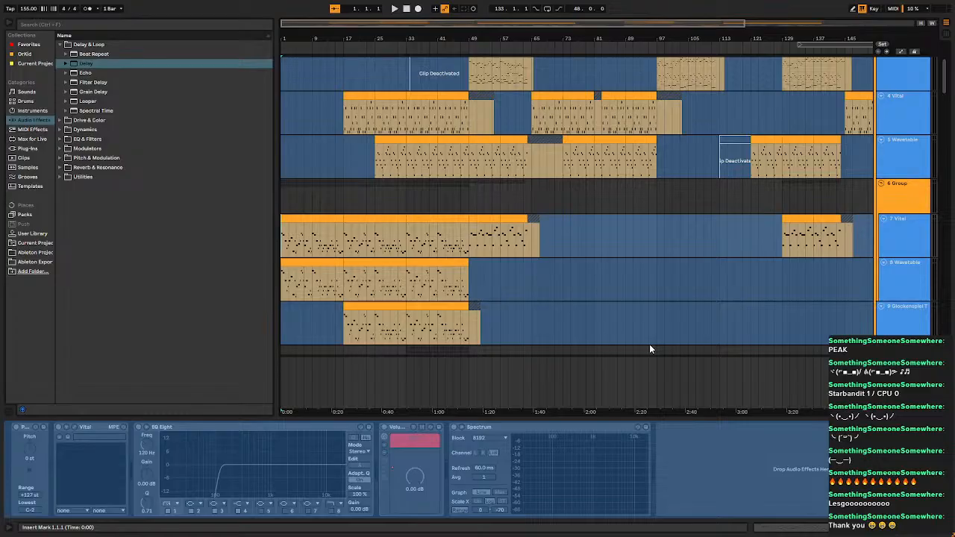
key("space")
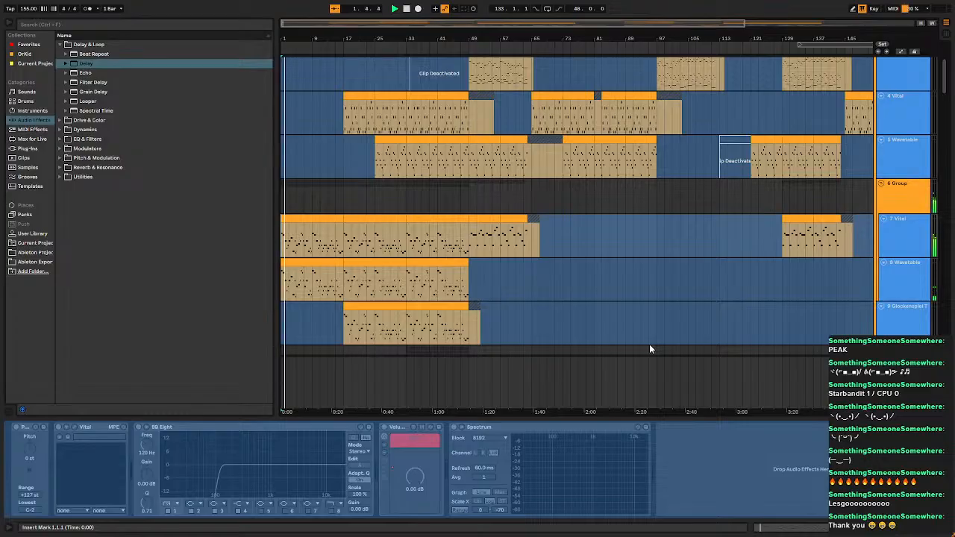
left_click(649, 349)
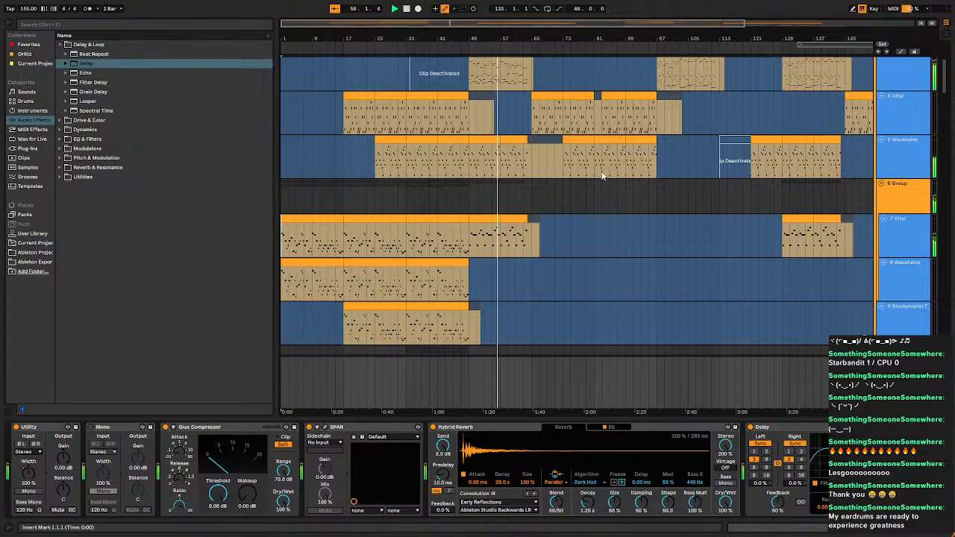
scroll(697, 266, "up", 5)
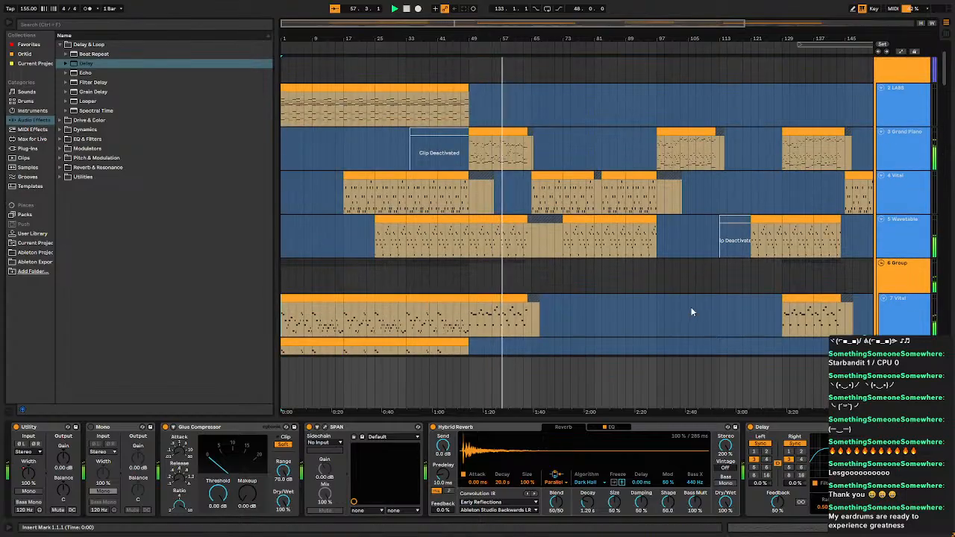
scroll(724, 269, "down", 3)
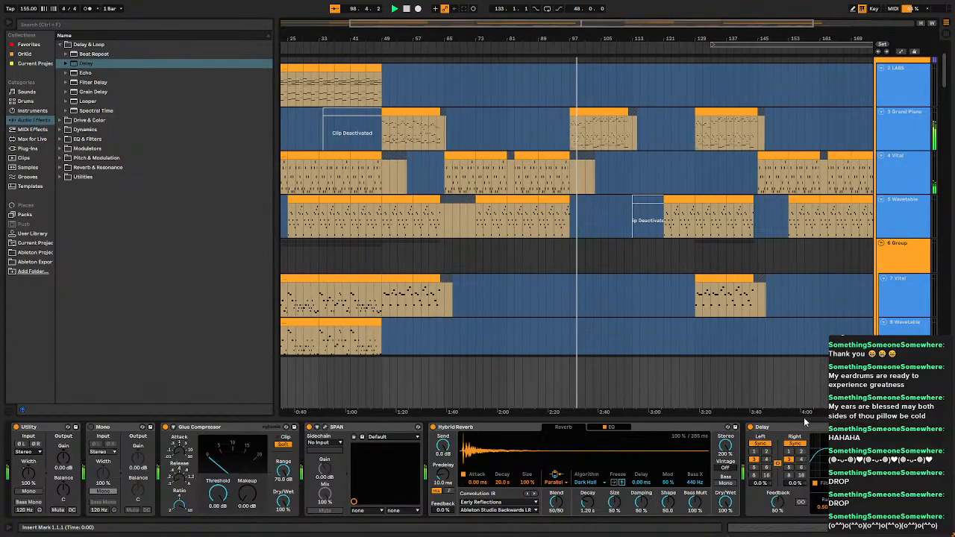
Stop playback and remove the Hybrid Reverb and Delay from the master's device chain.
left_click(767, 427)
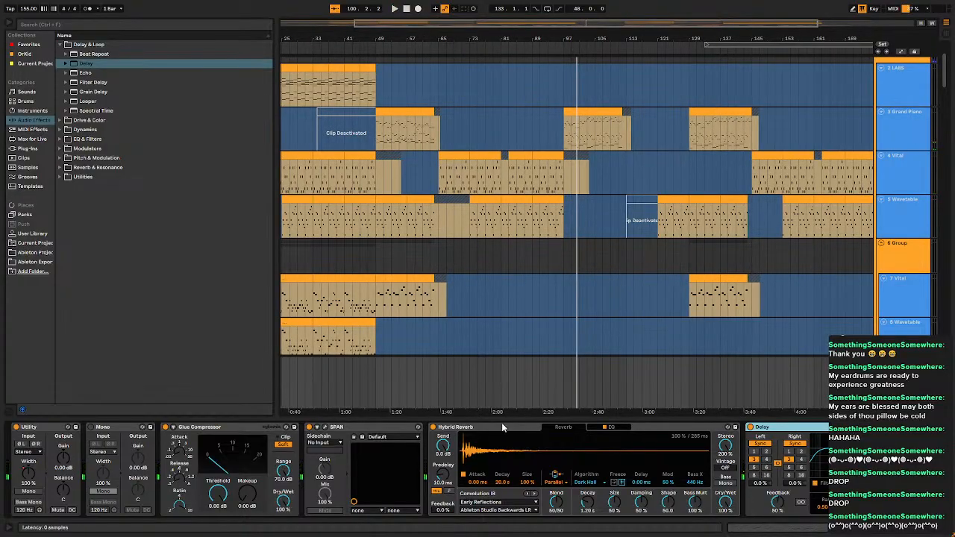
left_click(501, 427)
left_click(434, 427)
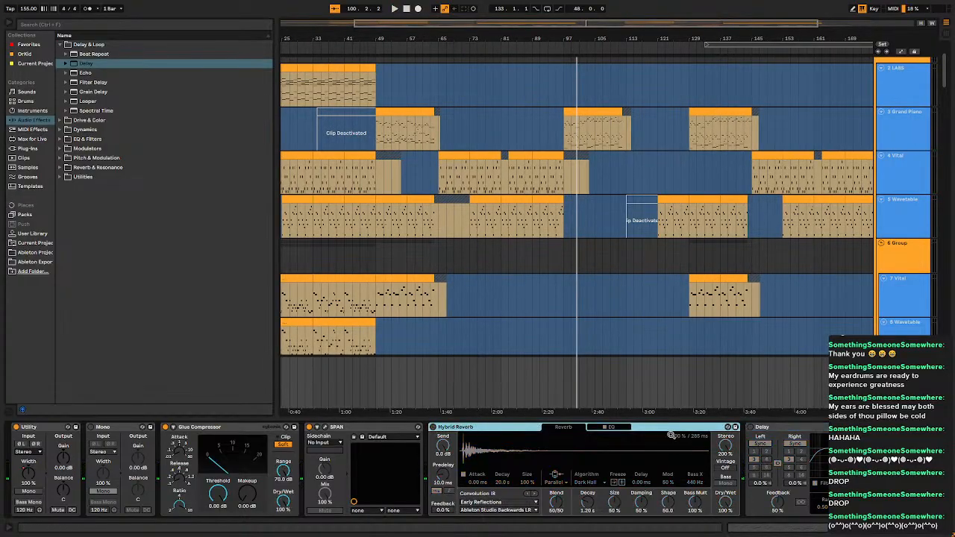
left_click(794, 430)
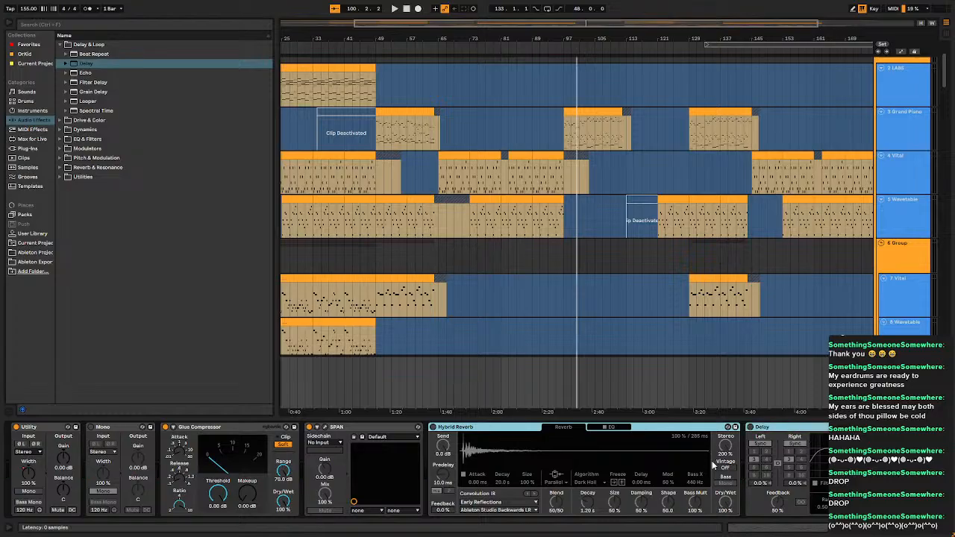
key("Delete")
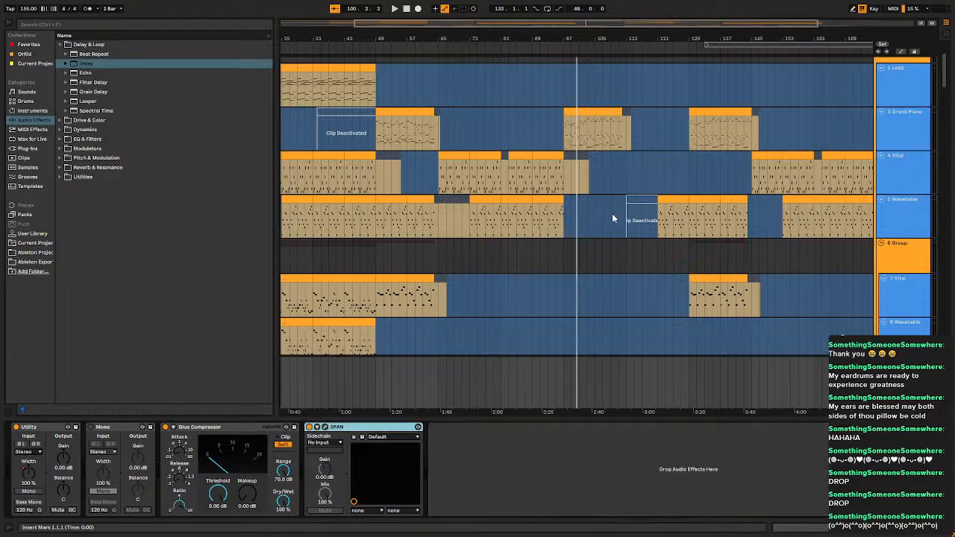
Display the automation lanes in the arrangement and place the insert marker at bar 57 in the master's automation lane.
scroll(764, 235, "up", 5)
scroll(597, 238, "down", 5)
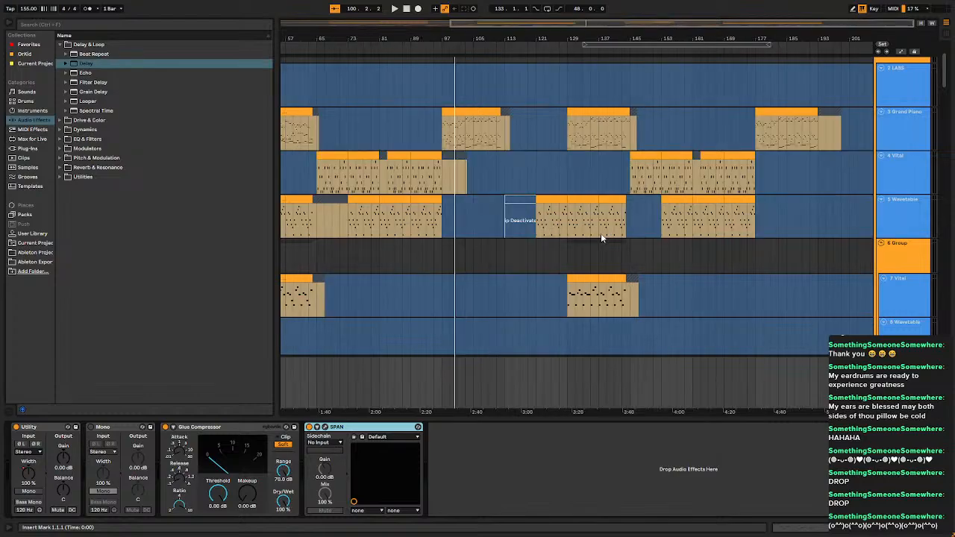
scroll(326, 325, "down", 15)
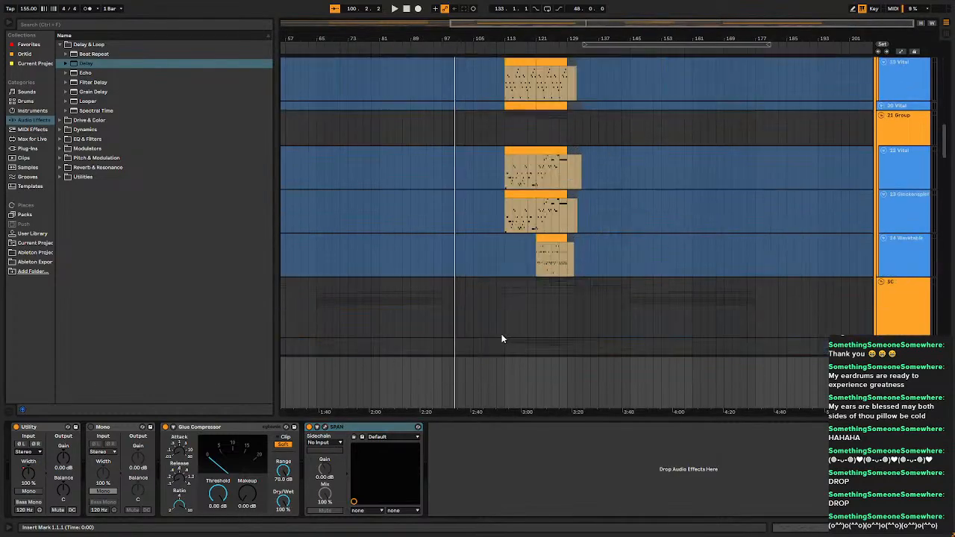
scroll(545, 328, "down", 20)
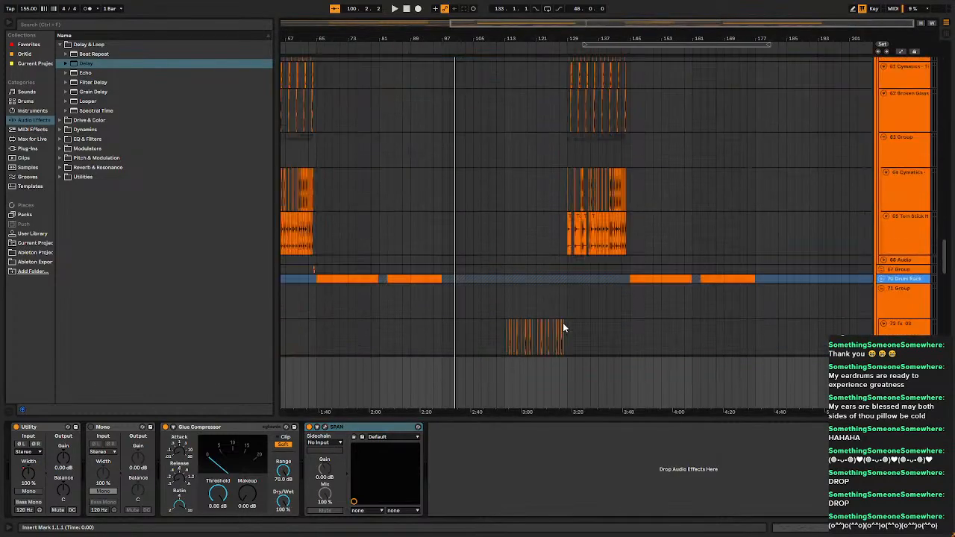
scroll(567, 310, "down", 5)
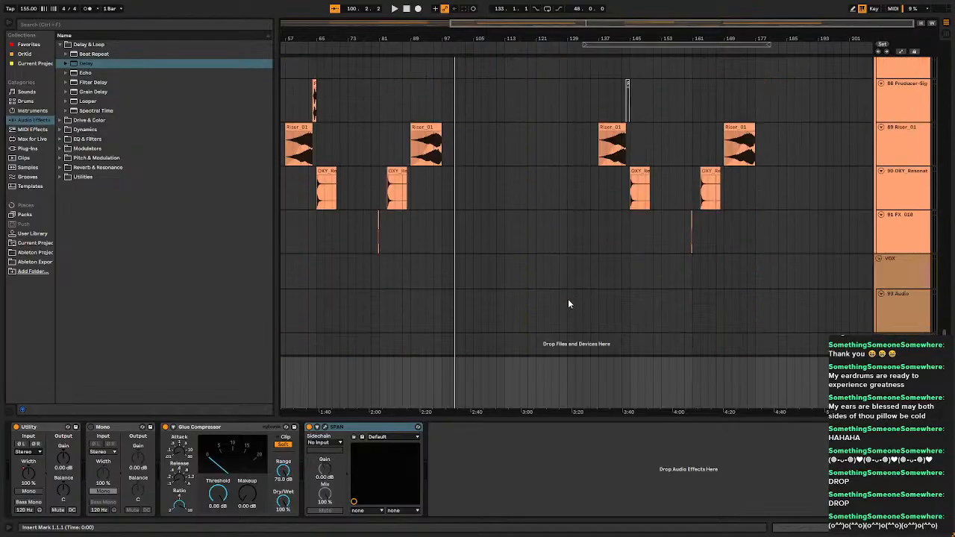
left_click(671, 338)
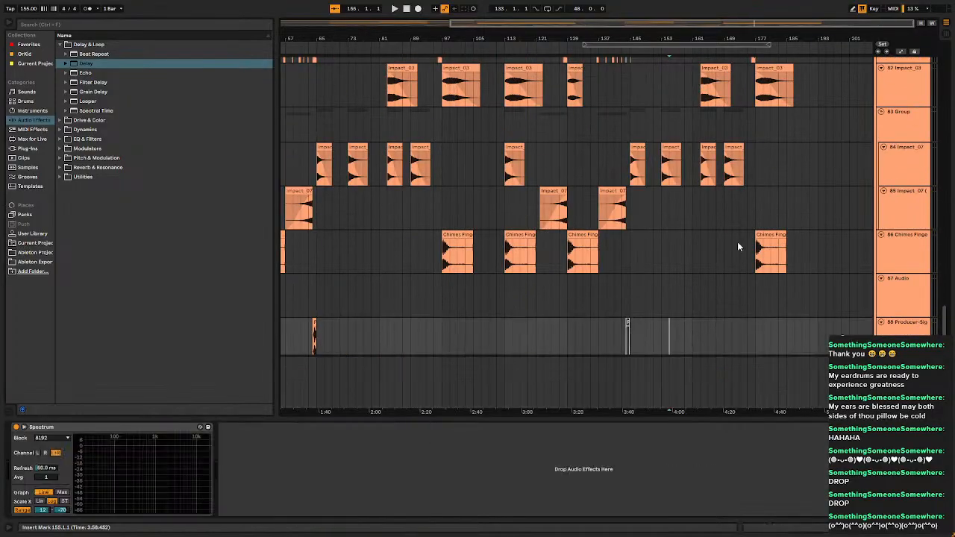
left_click(901, 52)
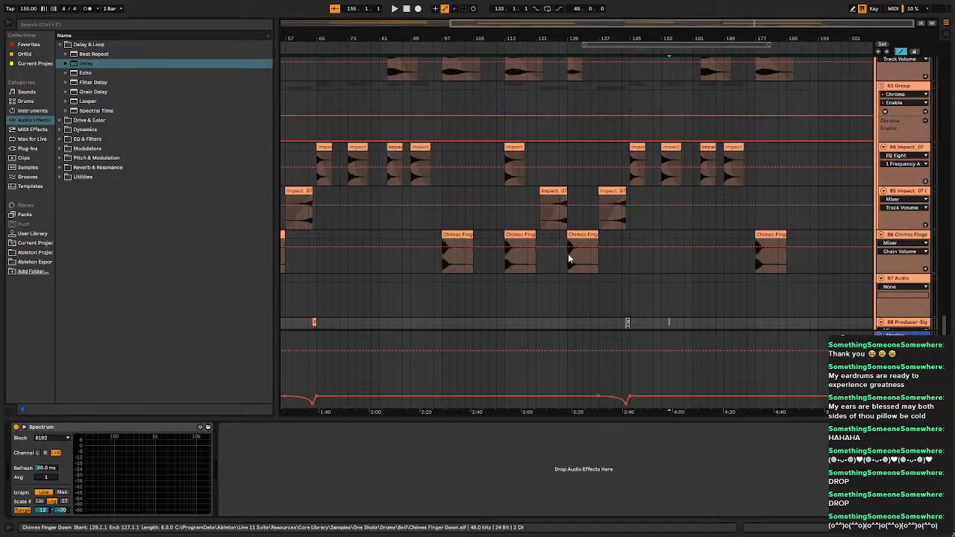
scroll(369, 377, "down", 5)
scroll(616, 316, "down", 1)
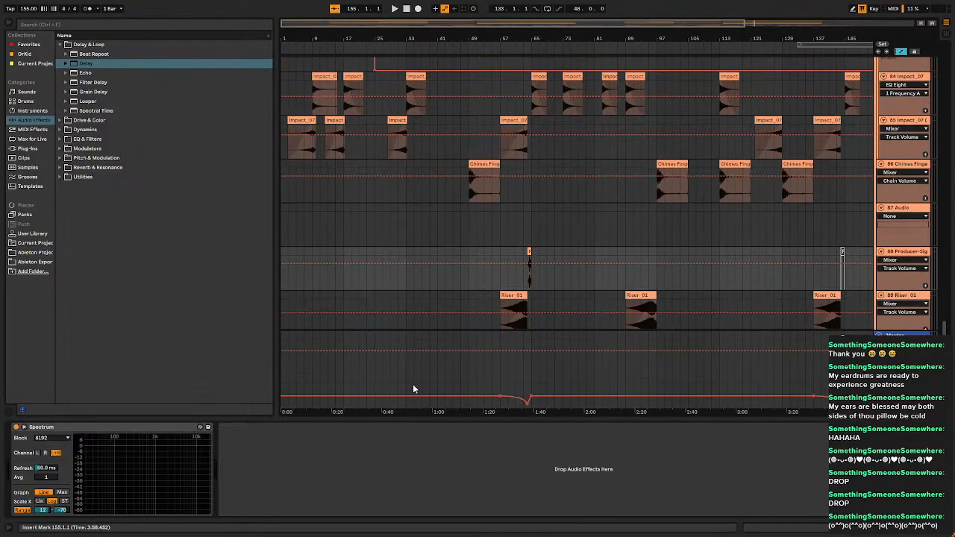
left_click(501, 394)
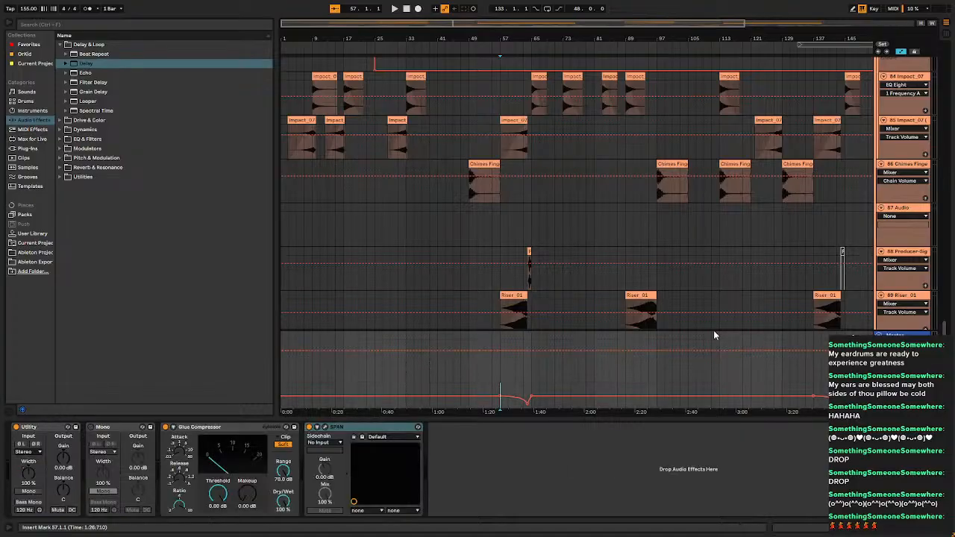
Show the track delay, mixer, return track and I/O sections again.
left_click(947, 403)
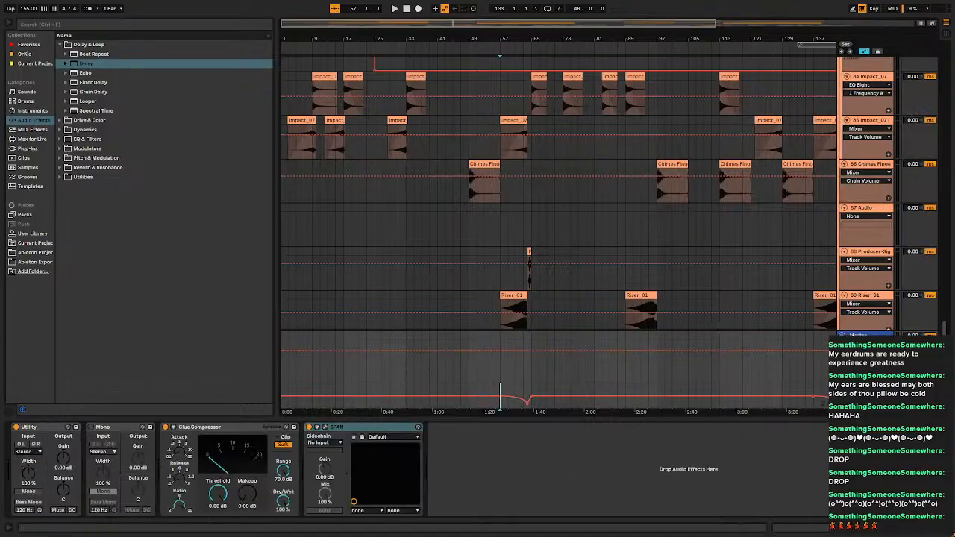
left_click(946, 394)
left_click(946, 384)
left_click(946, 374)
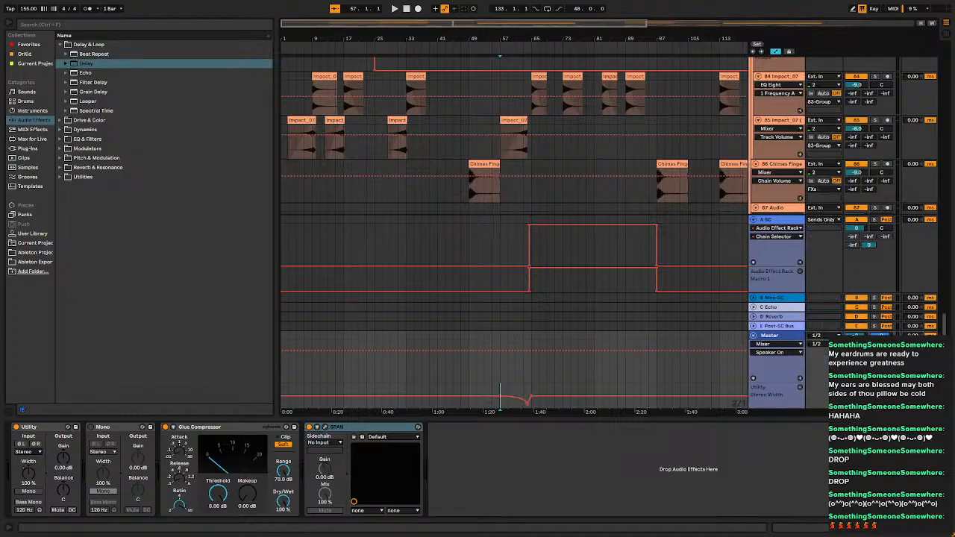
Inspect the master's Utility Stereo Width automation before bars 65 and 145, and select bars 57 to 65 of its lane.
scroll(512, 399, "up", 5)
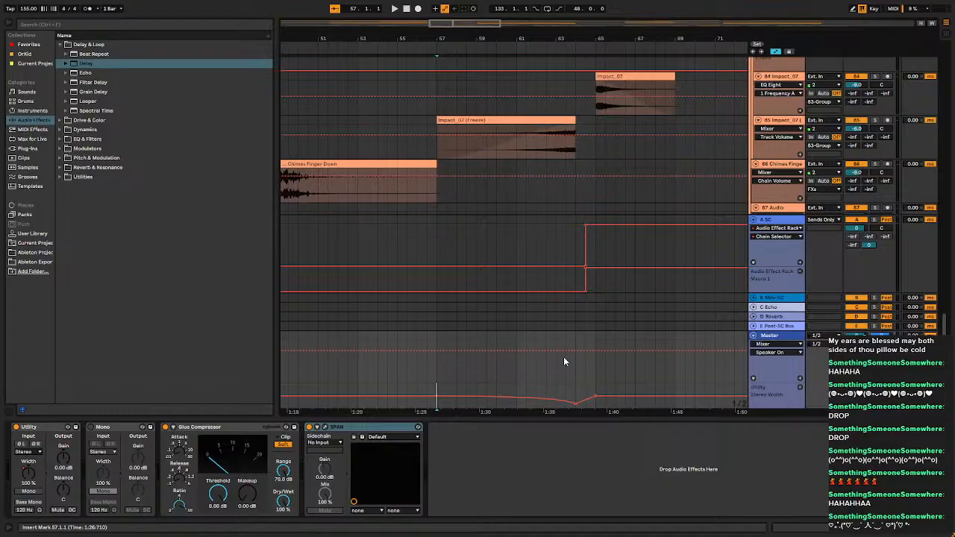
left_click(440, 370)
left_click(573, 387)
scroll(538, 379, "right", 3)
scroll(540, 380, "down", 6)
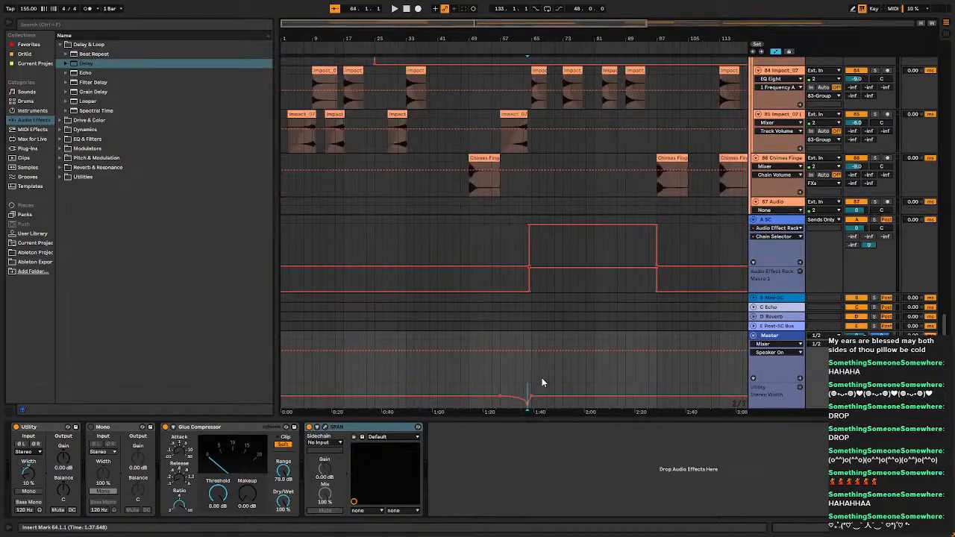
left_click(591, 390)
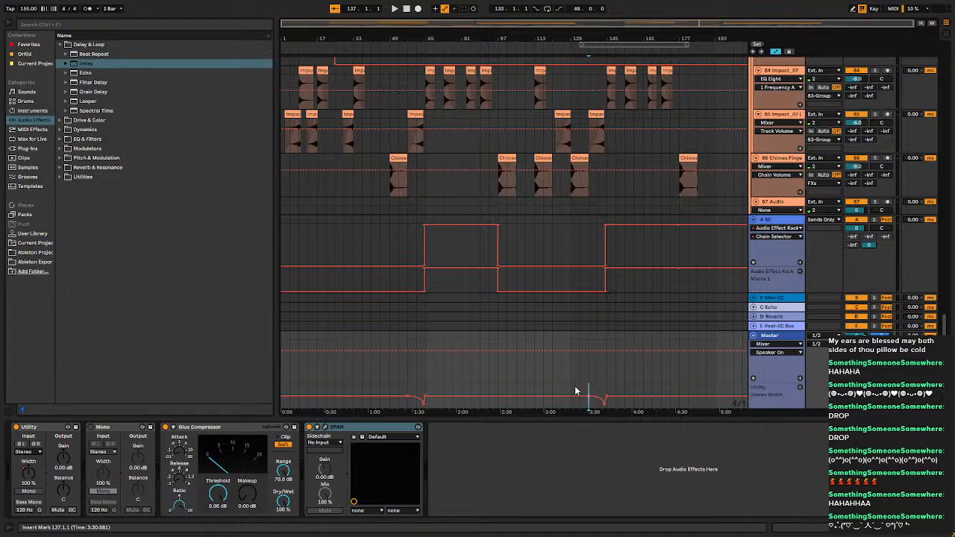
left_click_drag(426, 392, 407, 390)
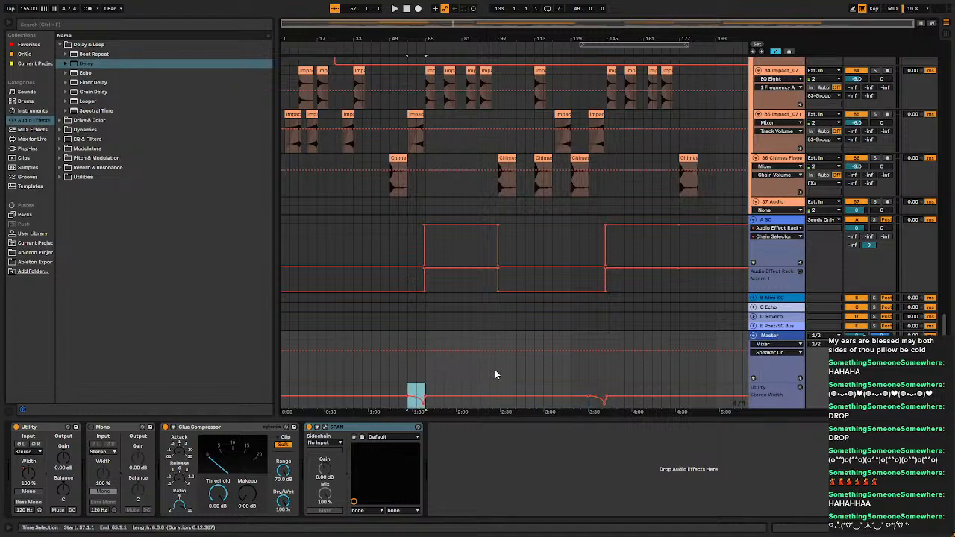
Play the arrangement briefly from bar 109 and from bar 81 to find the spot for another stereo width dip.
left_click(525, 389)
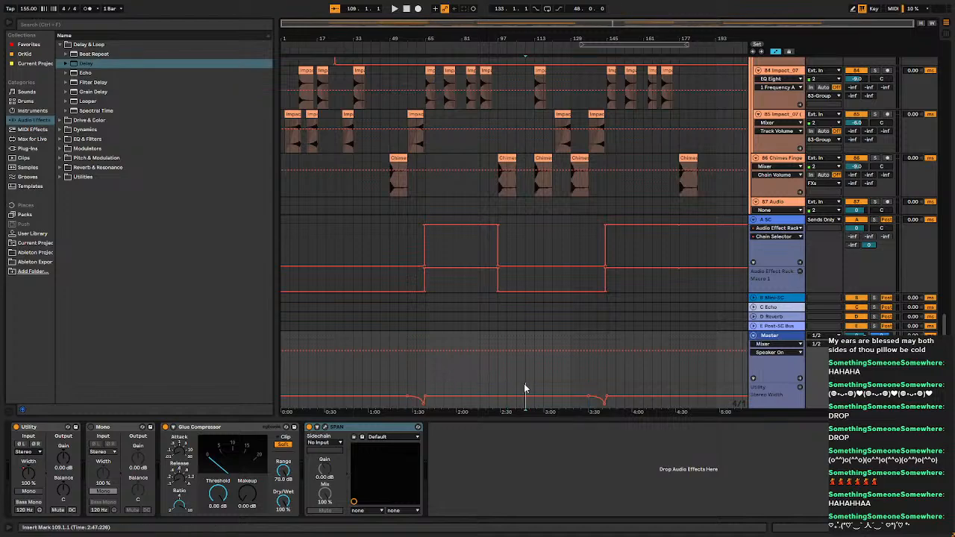
scroll(533, 315, "up", 3)
scroll(534, 317, "down", 3)
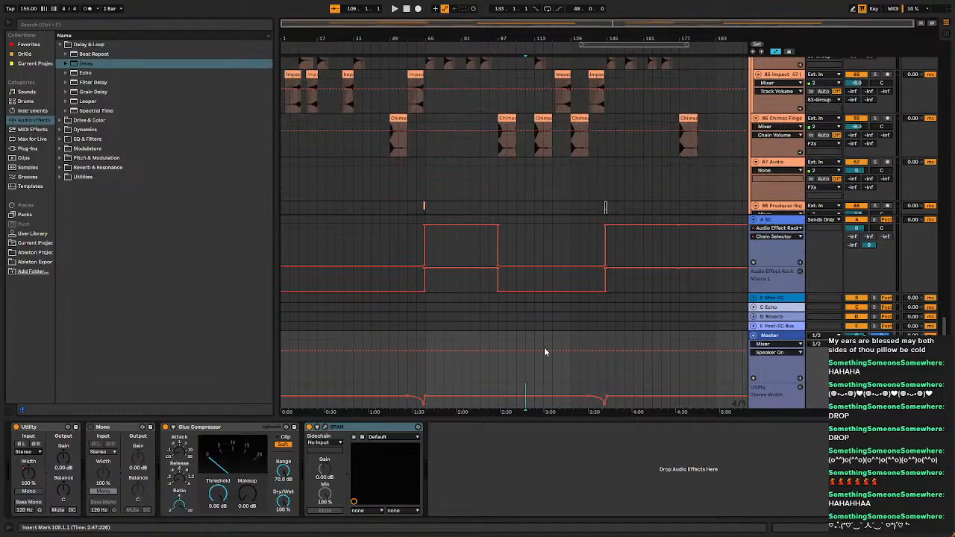
left_click(517, 394)
left_click(523, 389)
key("space")
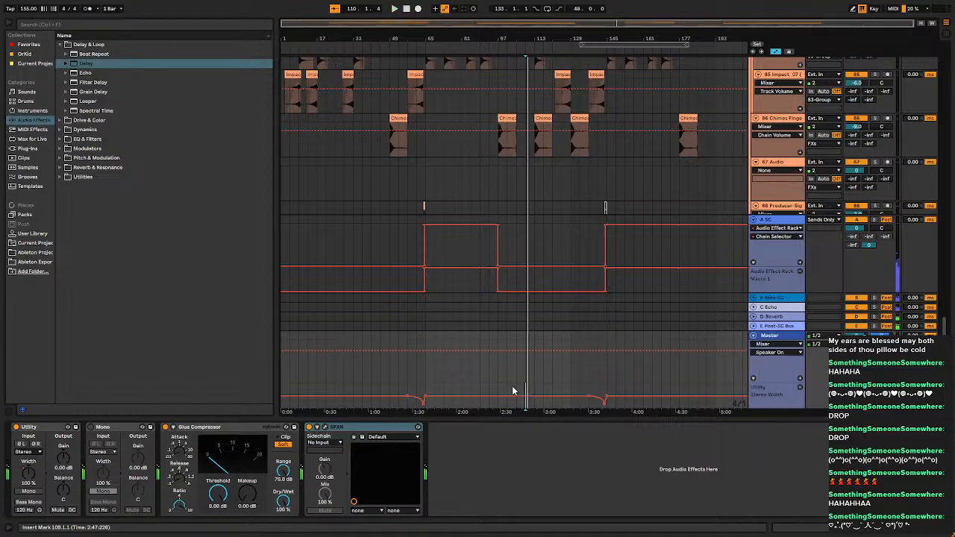
left_click(463, 391)
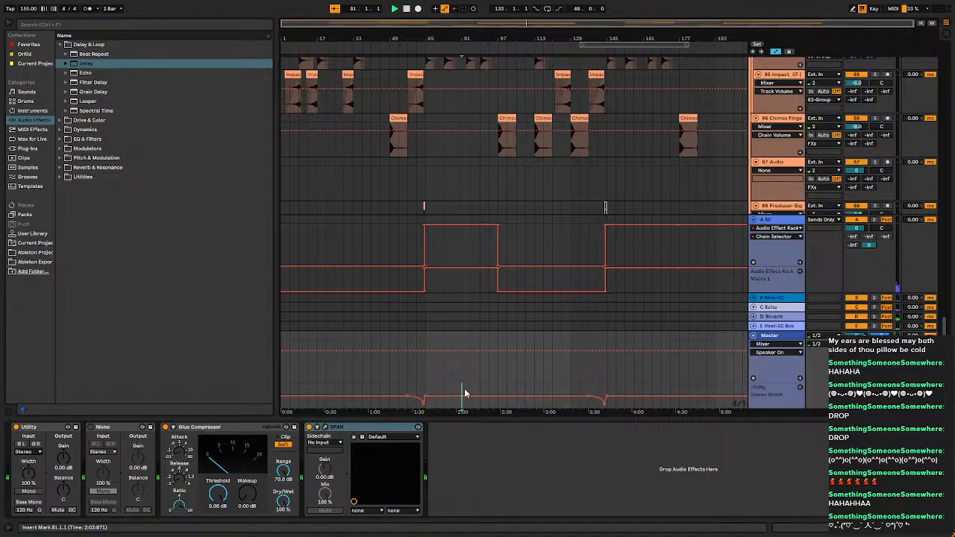
key("space")
Paste the copied Stereo Width dip into the master's automation lane at bar 79.
scroll(465, 393, "up", 5)
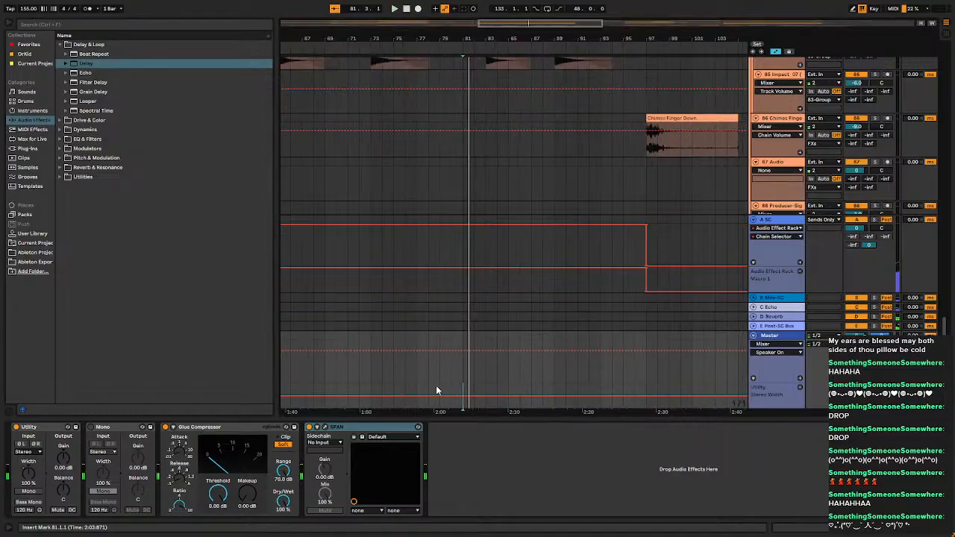
left_click(438, 390)
key("ctrl+v")
left_click(554, 388)
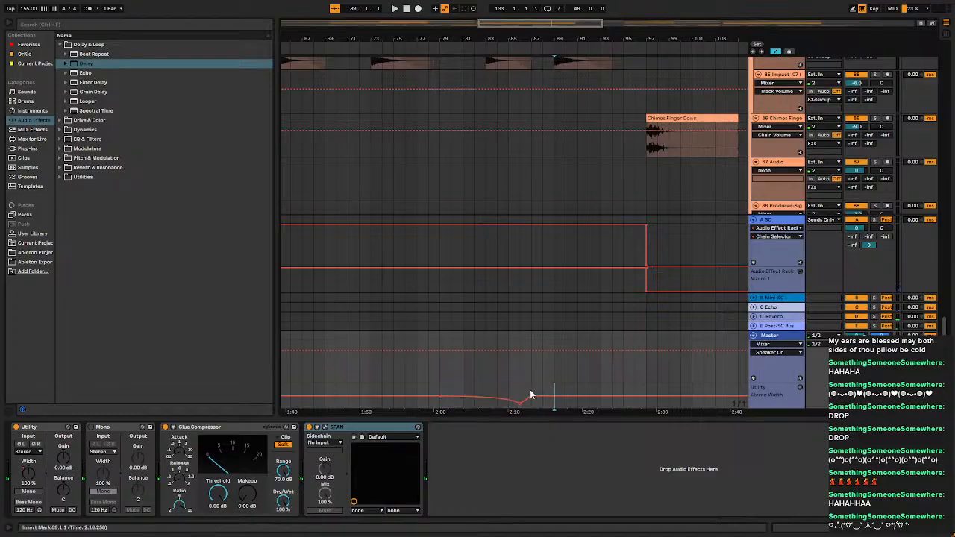
Reshape the pasted Stereo Width dip to start at bar 80, bottom out at bar 81 and curve back up by bar 83, auditioning it.
left_click_drag(519, 406, 463, 407)
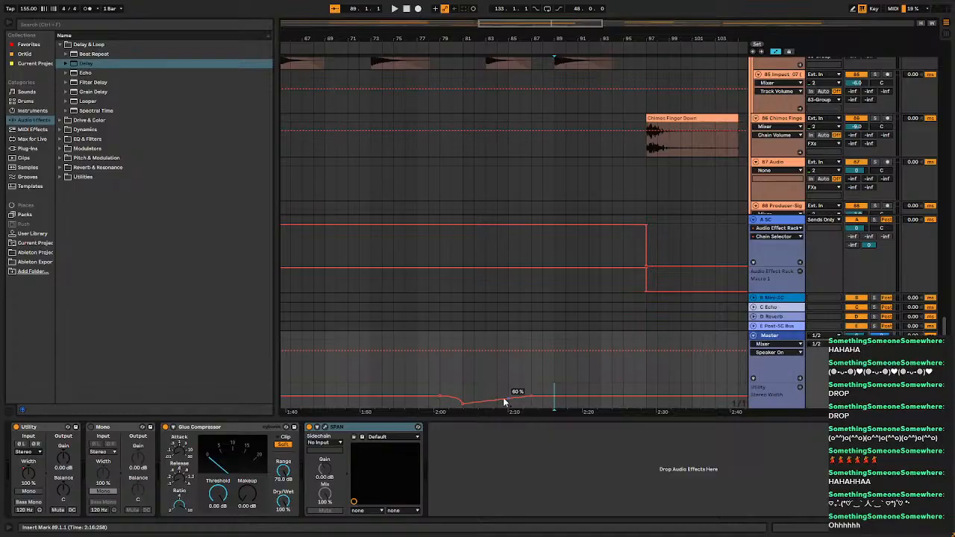
left_click_drag(506, 400, 506, 408)
left_click(438, 383)
key("space")
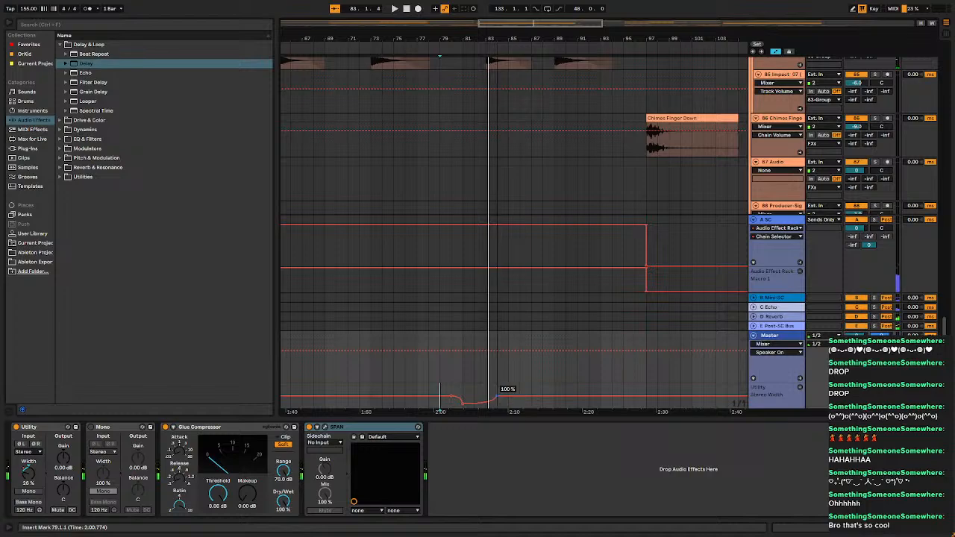
left_click(451, 397)
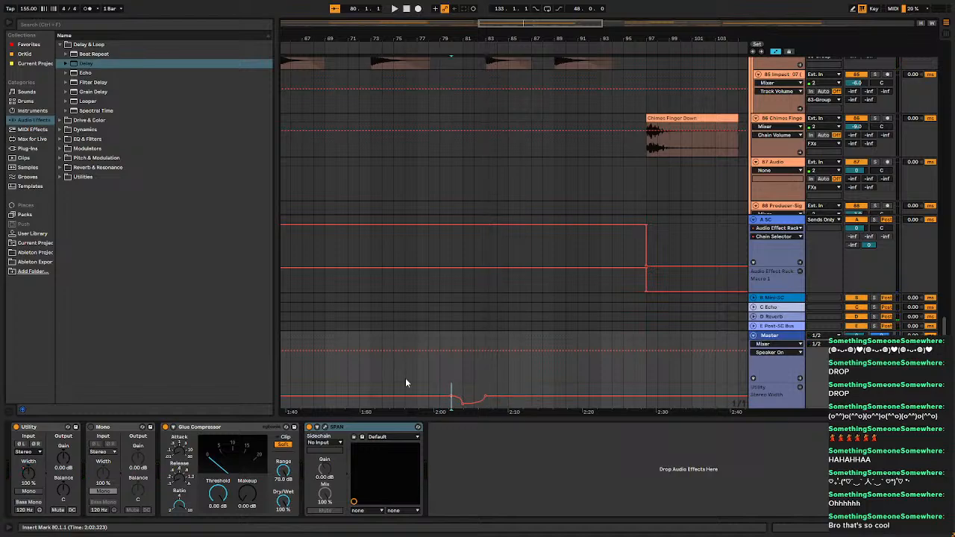
key("space")
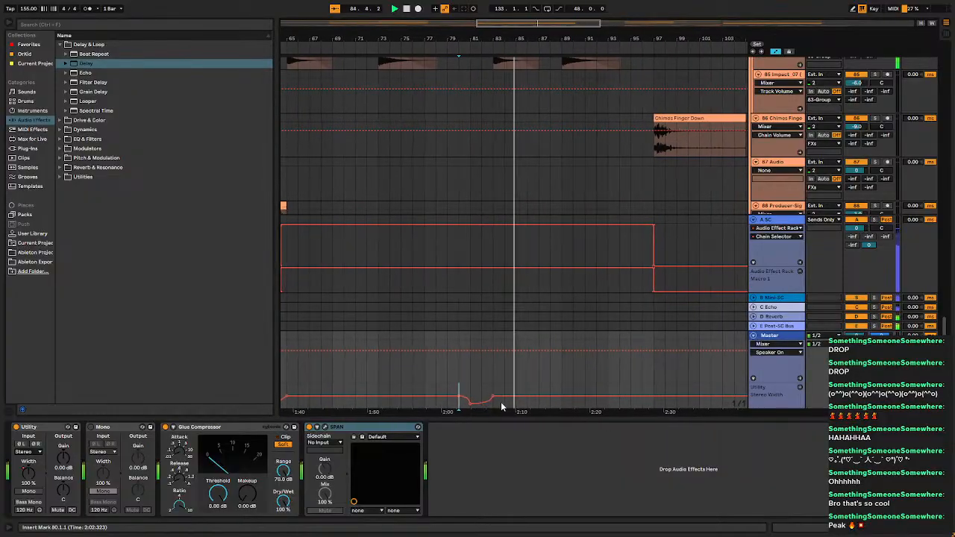
Move the Stereo Width dip's 100 % end point slightly before bar 83 and play from bar 81 to check it.
key("space")
scroll(483, 406, "up", 5)
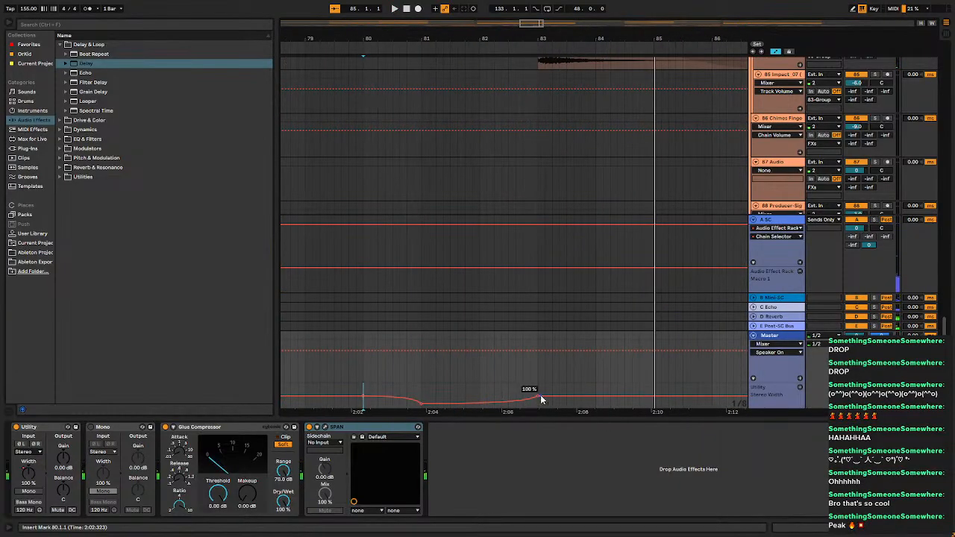
left_click_drag(544, 401, 504, 408)
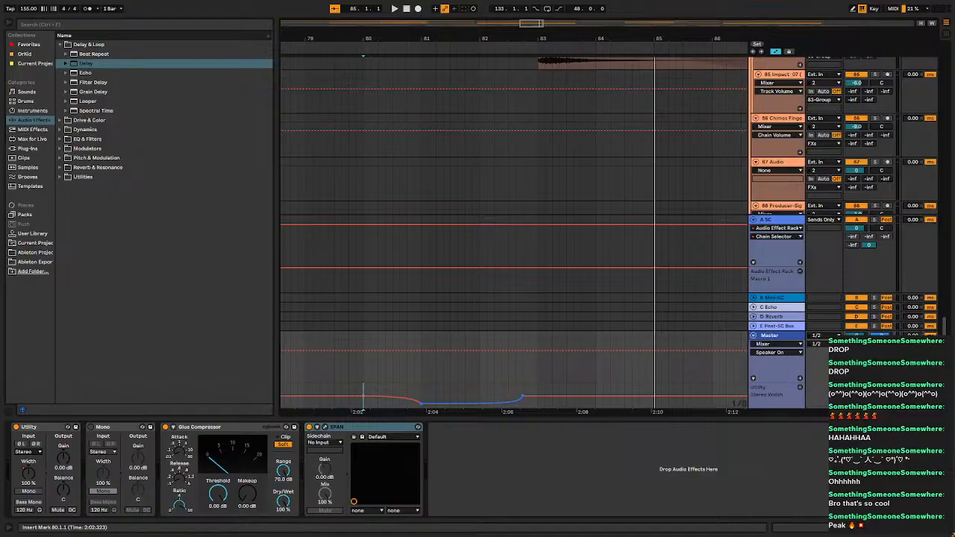
left_click(422, 394)
key("space")
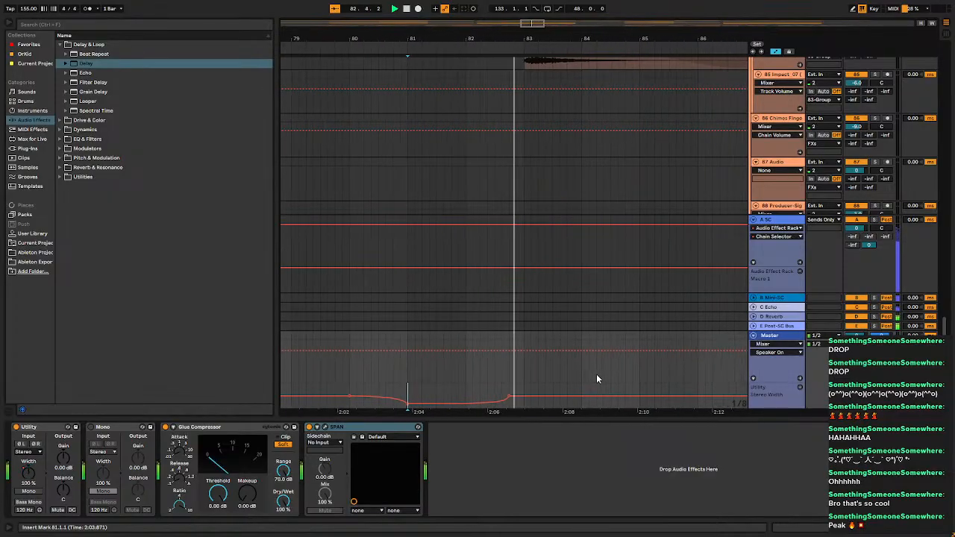
Copy bars 80 to 83 of the master's Stereo Width automation, with playback stopped.
scroll(528, 349, "down", 5)
left_click_drag(503, 394, 472, 394)
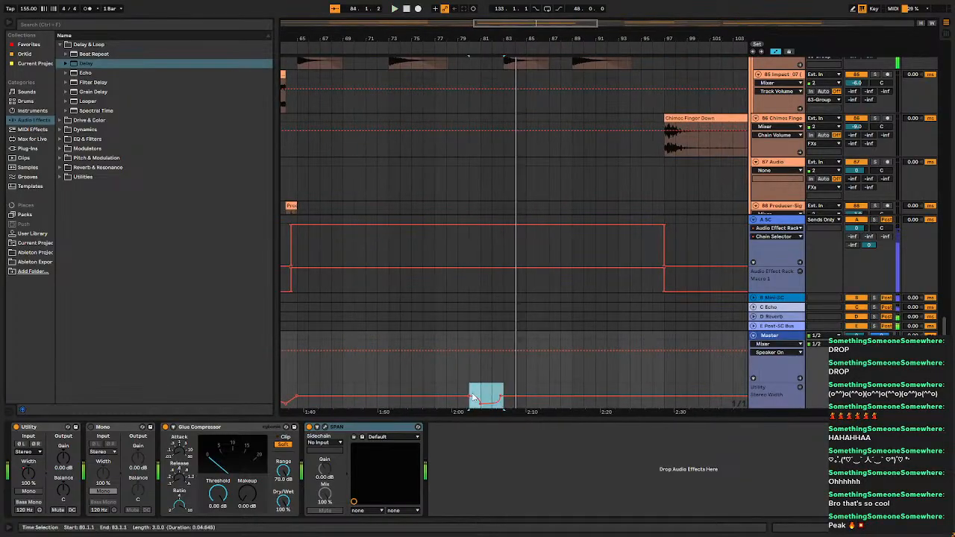
key("space")
left_click_drag(651, 368, 254, 353)
left_click_drag(508, 351, 214, 326)
left_click_drag(498, 309, 300, 230)
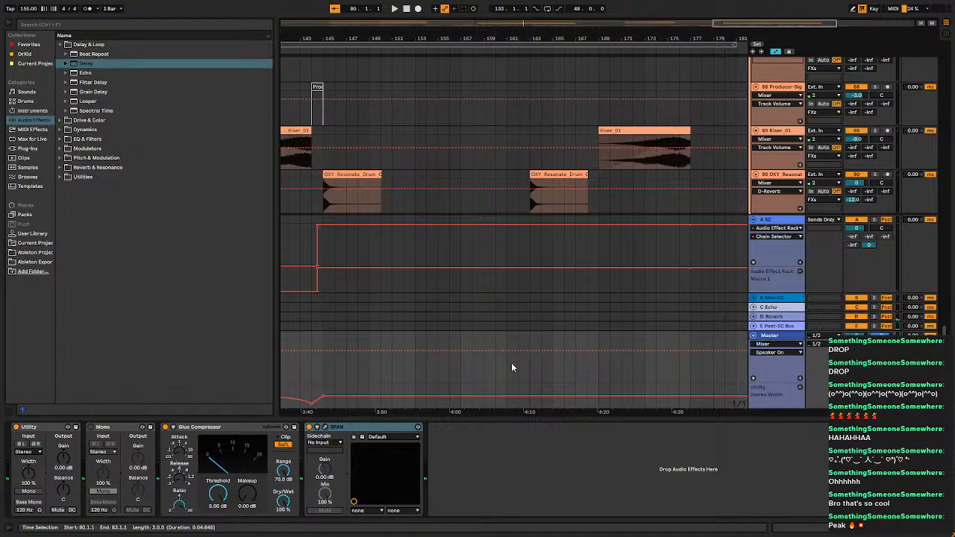
Audition from bar 161, paste the copied Stereo Width dip at bar 160 of the master's lane, and save the project.
left_click(510, 387)
key("space")
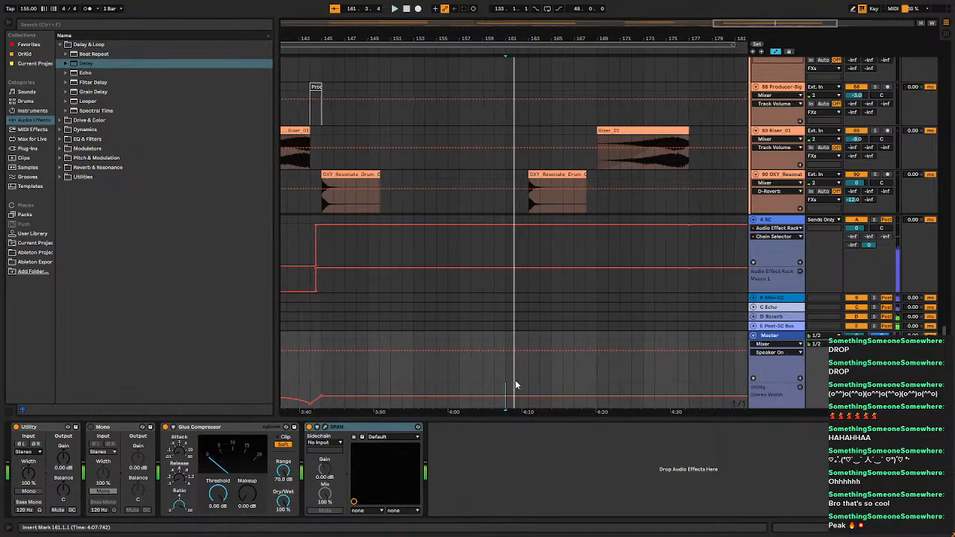
left_click(490, 389)
key("ctrl+v")
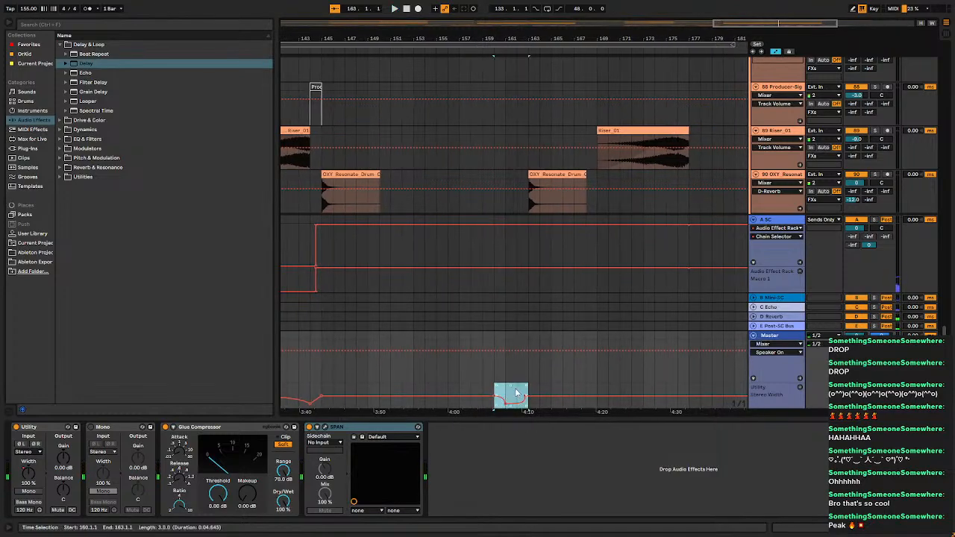
left_click(490, 388)
scroll(552, 380, "down", 6)
key("ctrl+s")
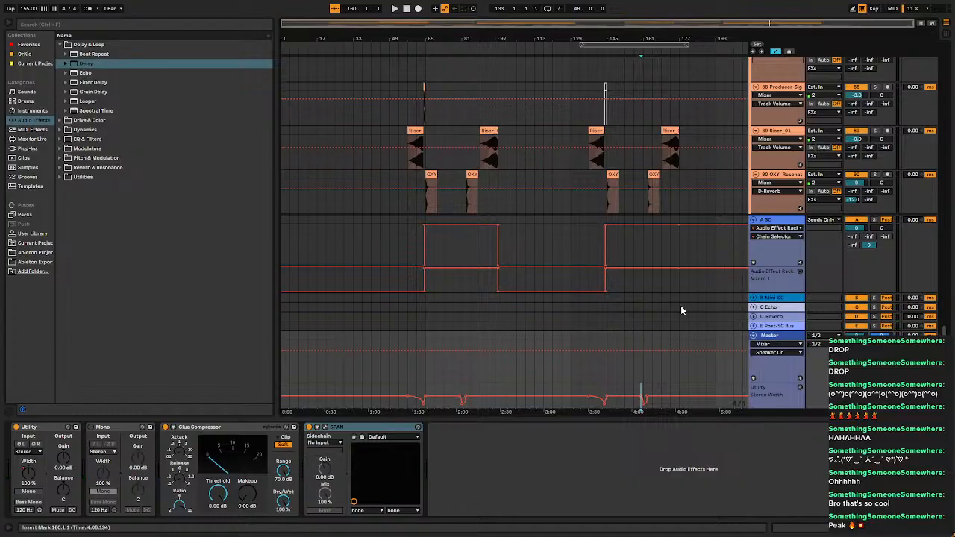
Hide the automation lanes in the arrangement.
scroll(631, 281, "up", 4)
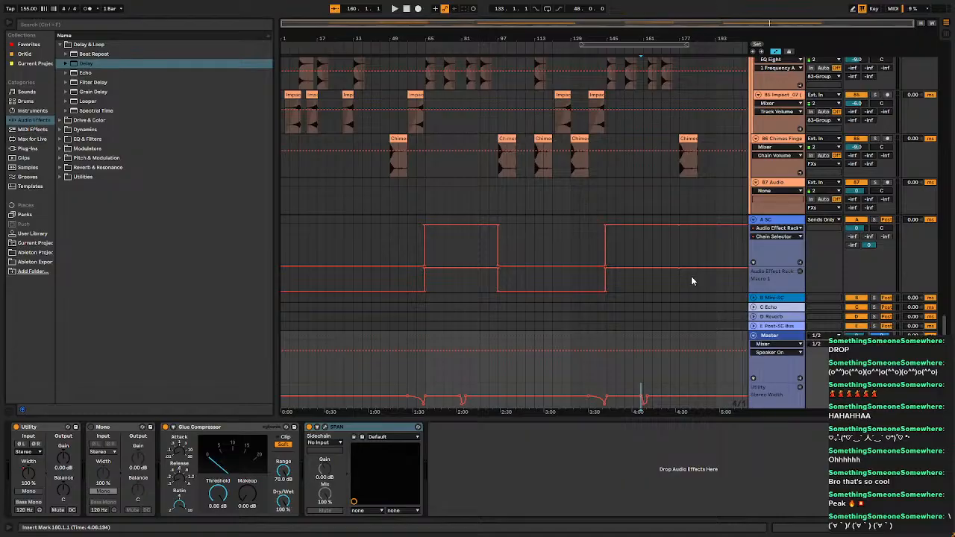
scroll(649, 265, "up", 5)
left_click(776, 50)
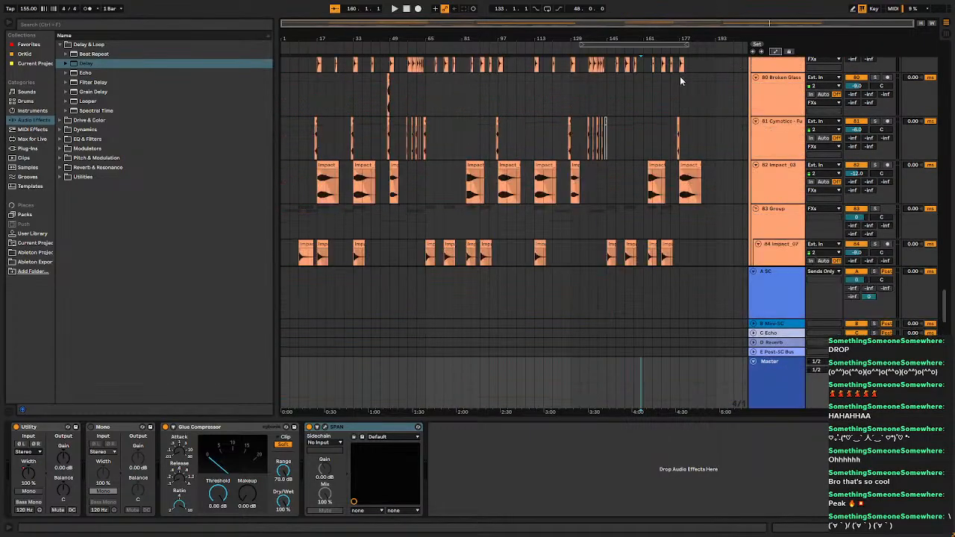
Look over the arrangement's tracks from the impact effects through the drums up to the SYNTHS group.
scroll(528, 158, "up", 10)
scroll(528, 160, "up", 5)
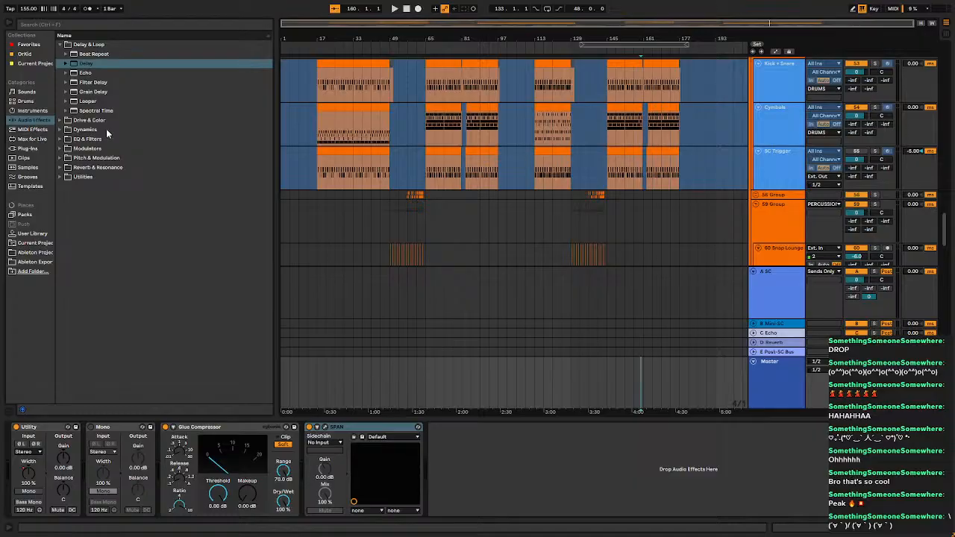
scroll(400, 203, "up", 5)
scroll(400, 200, "up", 8)
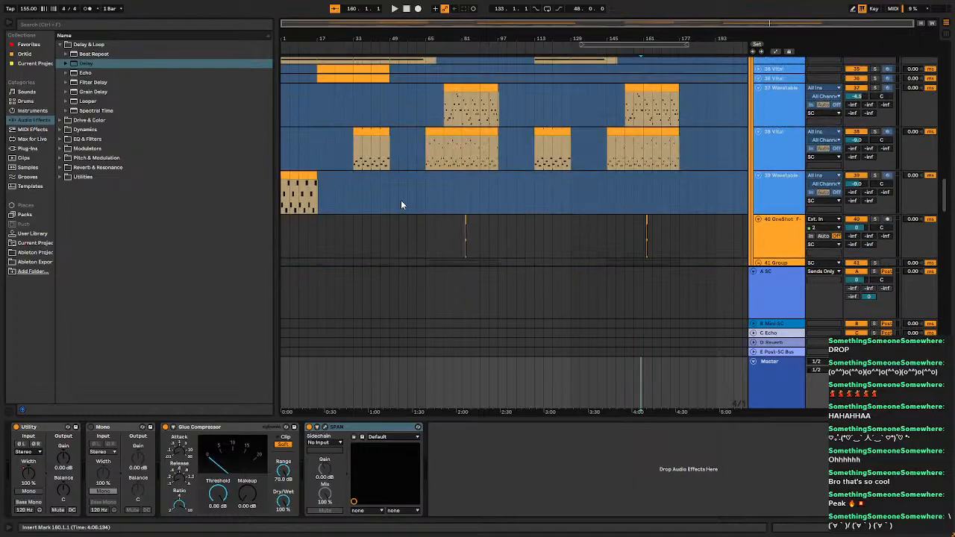
scroll(401, 200, "up", 6)
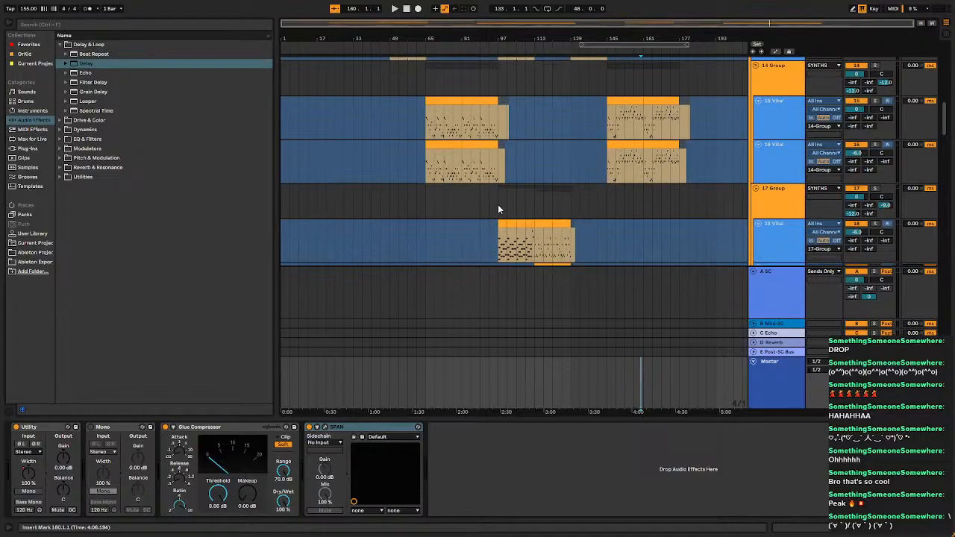
scroll(499, 210, "down", 1)
scroll(498, 209, "down", 1)
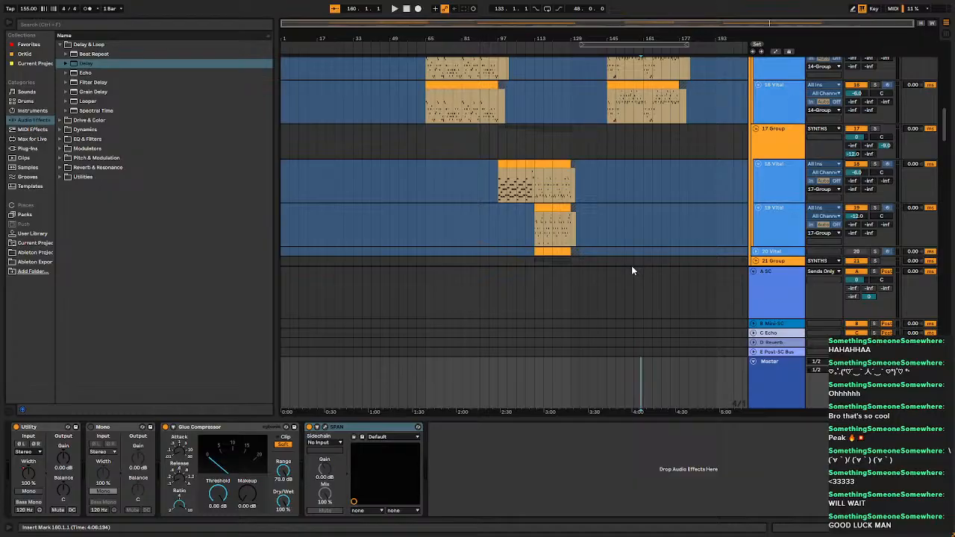
scroll(658, 217, "up", 15)
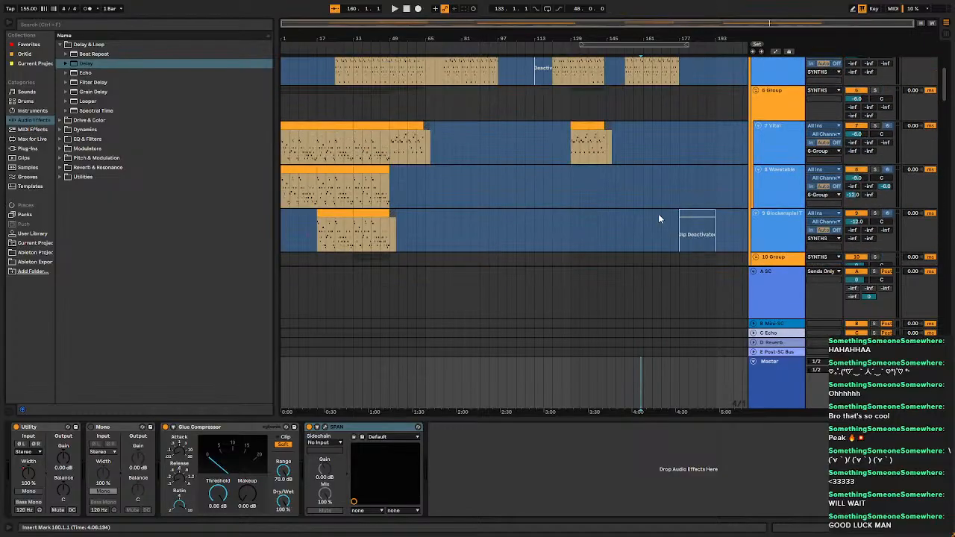
scroll(660, 219, "up", 3)
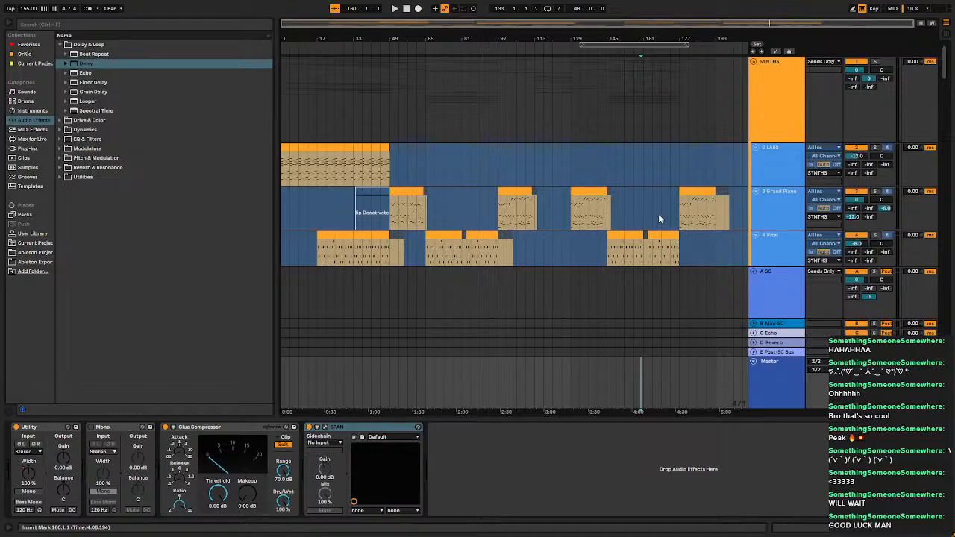